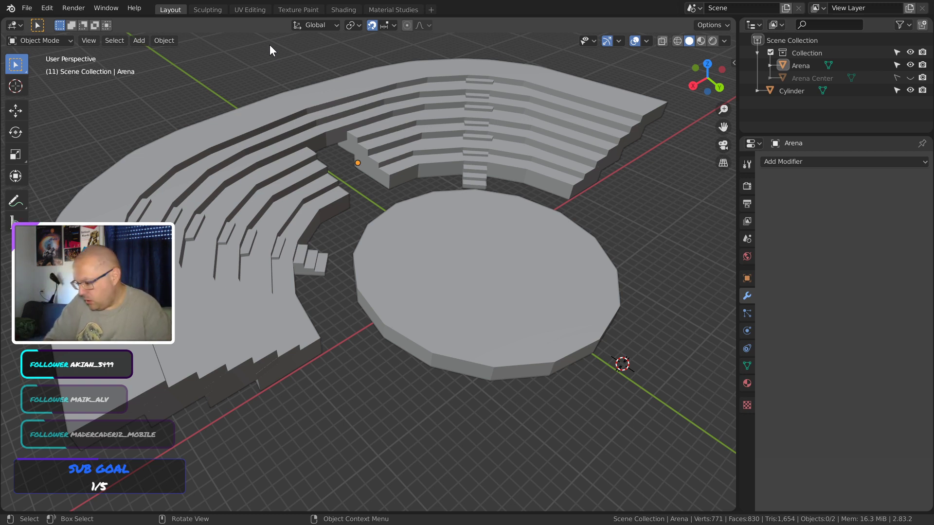
Open the recent file "2020-08-12 Wyrms Gate - Level - Enterance Build.blend"
left_click(30, 10)
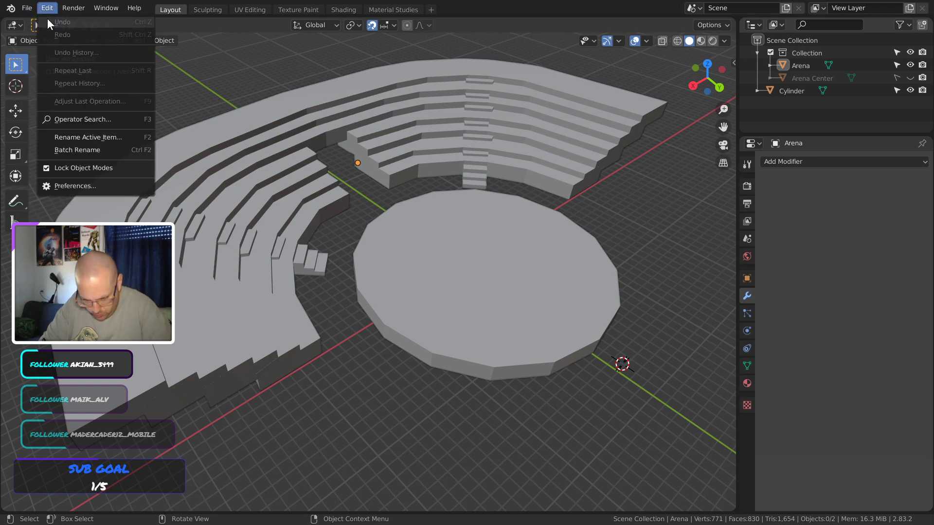
left_click(26, 10)
left_click(27, 10)
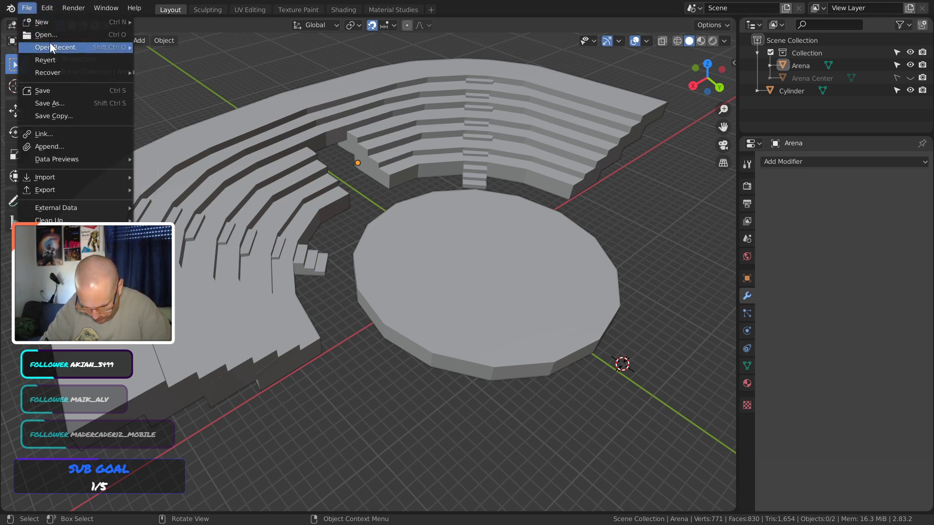
mouse_move(65, 51)
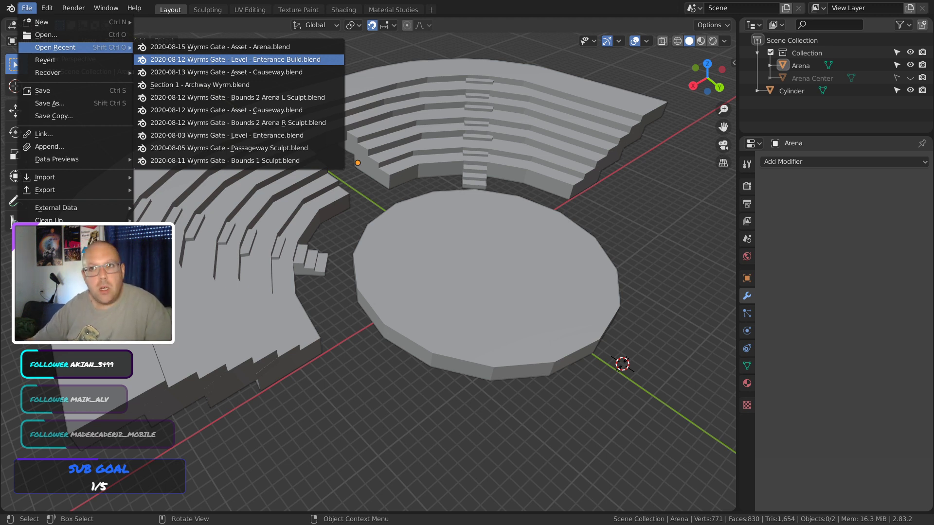
left_click(303, 59)
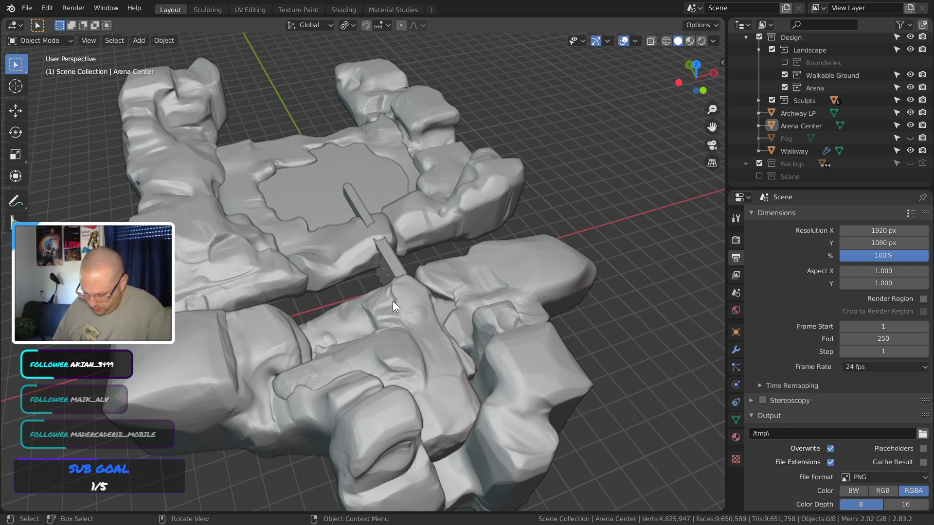
Examine the sculpted level from several angles, focusing on the arena ground, the surrounding rocks and the walkway connecting both parts
middle_click_drag(354, 288, 396, 243)
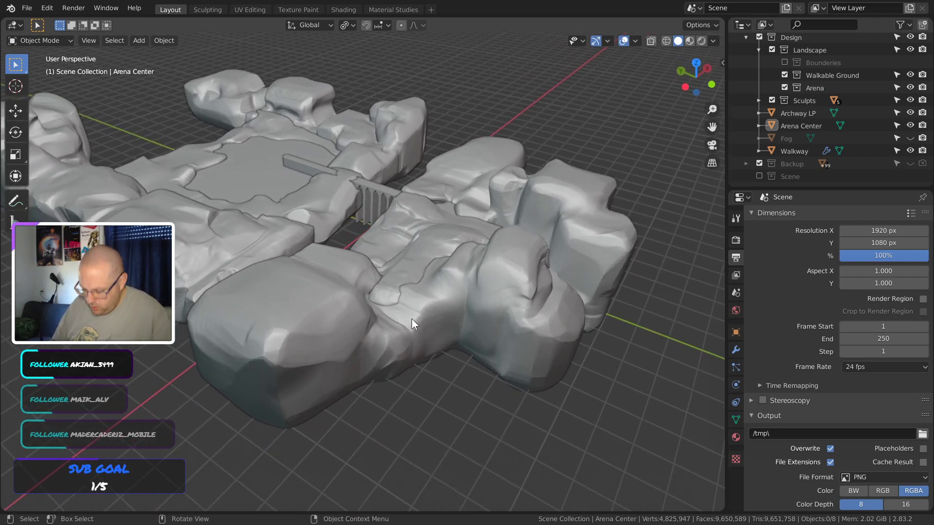
middle_click_drag(383, 272, 293, 297)
middle_click_drag(413, 206, 293, 376, "shift")
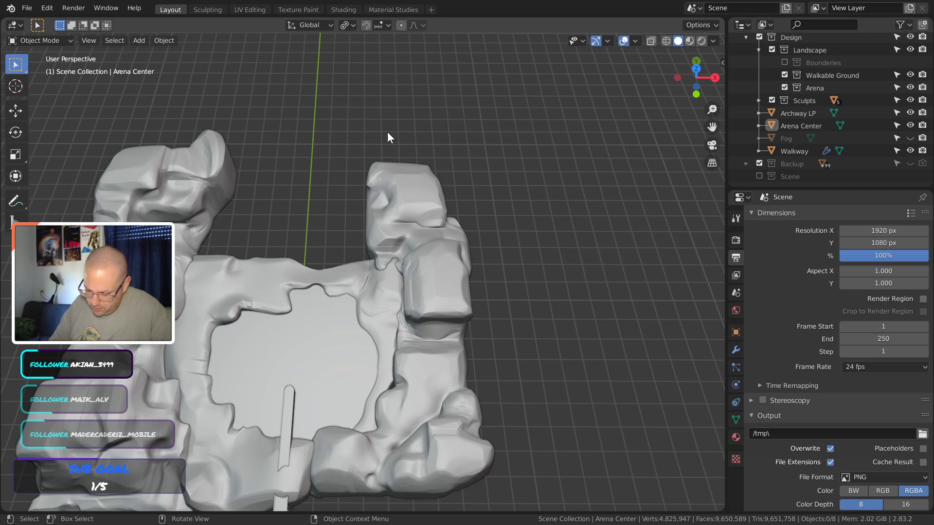
middle_click_drag(286, 320, 364, 216)
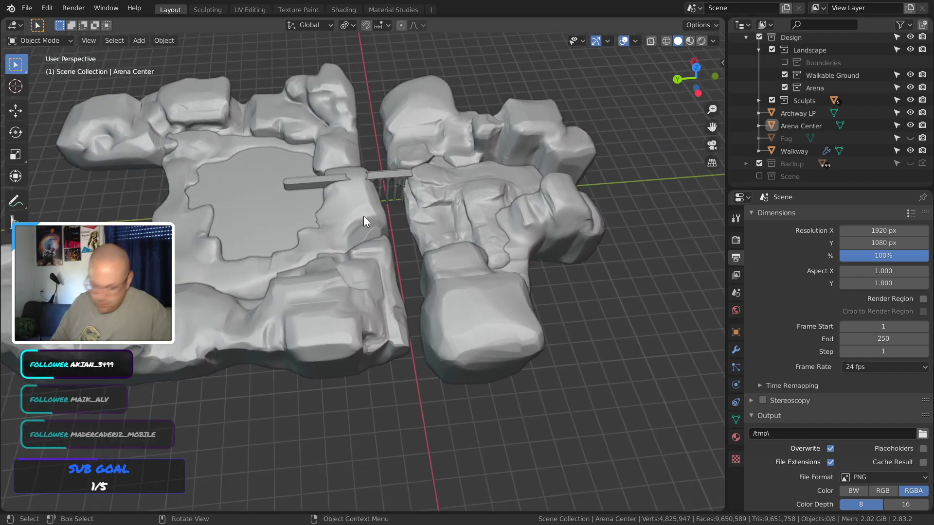
middle_click_drag(523, 192, 381, 258)
middle_click_drag(380, 257, 334, 246)
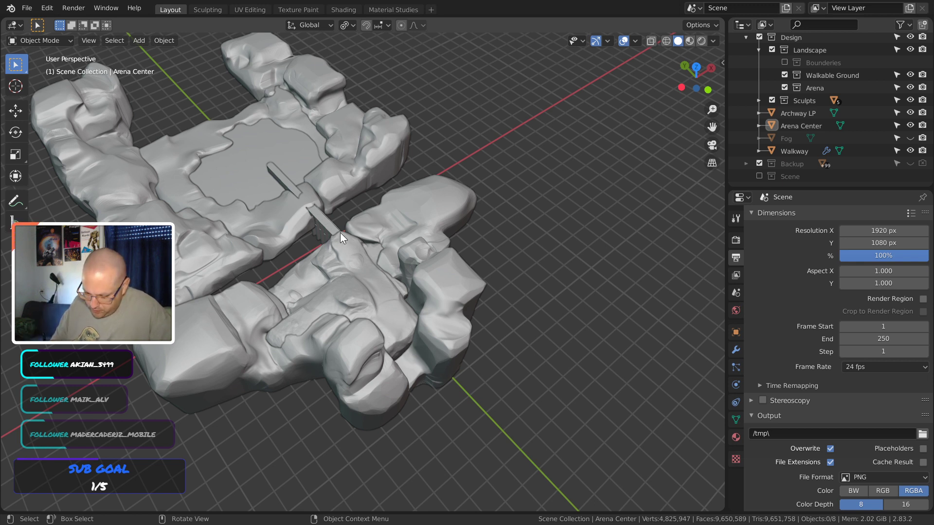
middle_click_drag(306, 196, 471, 211)
middle_click_drag(407, 213, 378, 263)
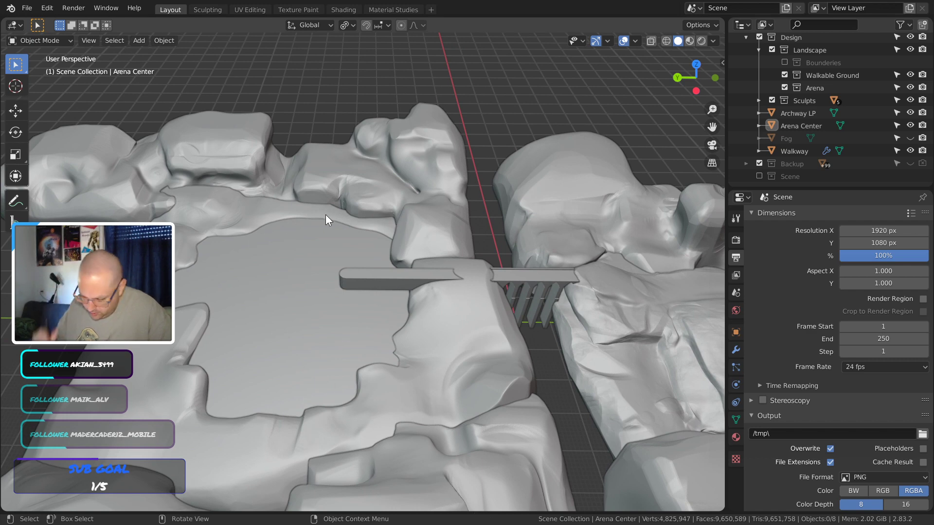
middle_click_drag(360, 281, 342, 332)
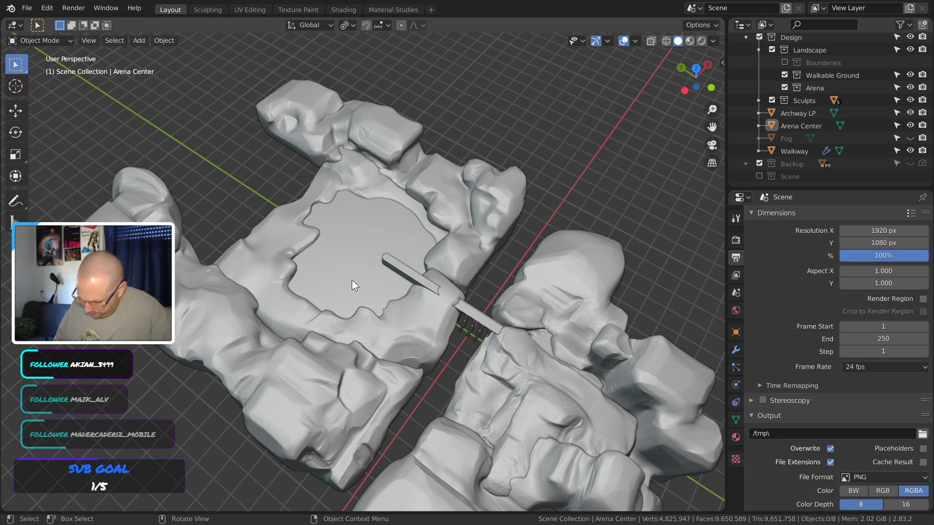
middle_click_drag(352, 279, 308, 257)
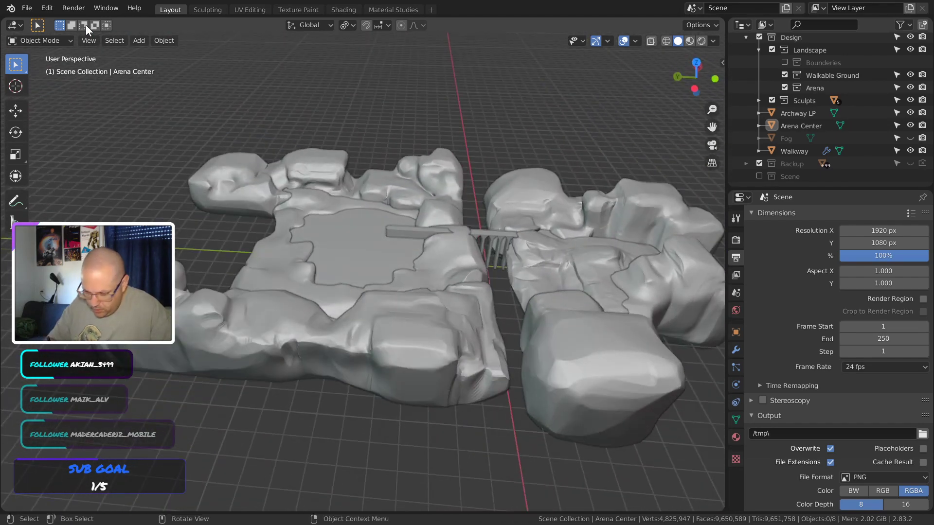
Reopen the recent file "2020-08-15 Wyrms Gate - Asset - Arena.blend"
left_click(27, 8)
mouse_move(109, 46)
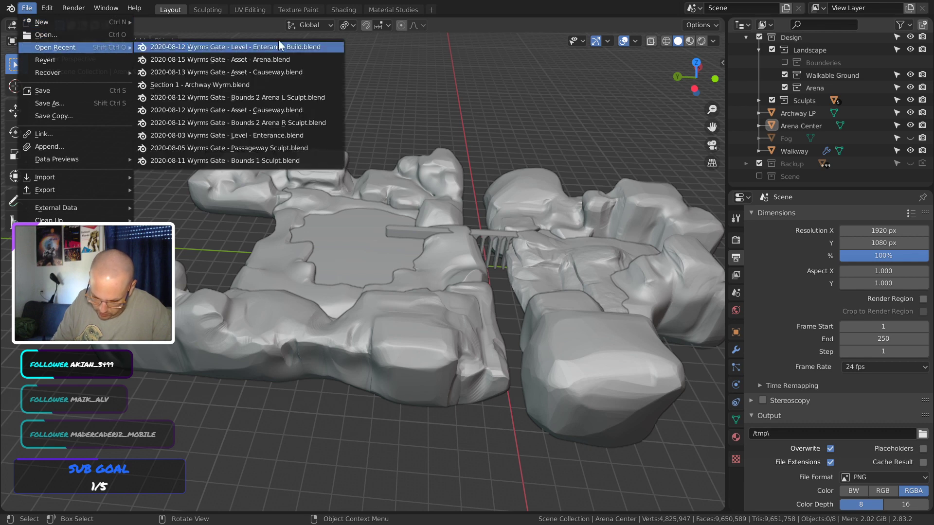
left_click(302, 60)
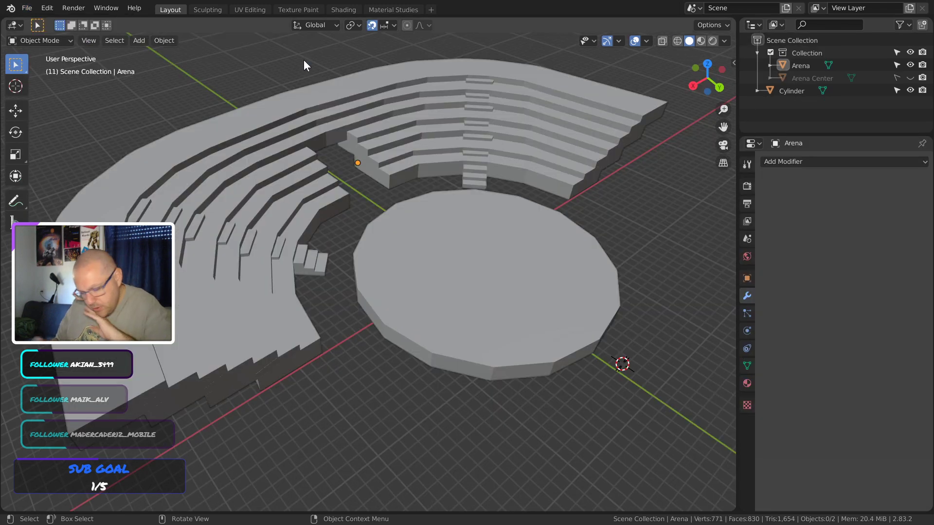
Unhide the Arena Center base, make it selectable and try to move it along the Z axis
middle_click_drag(457, 243, 406, 211, "ctrl")
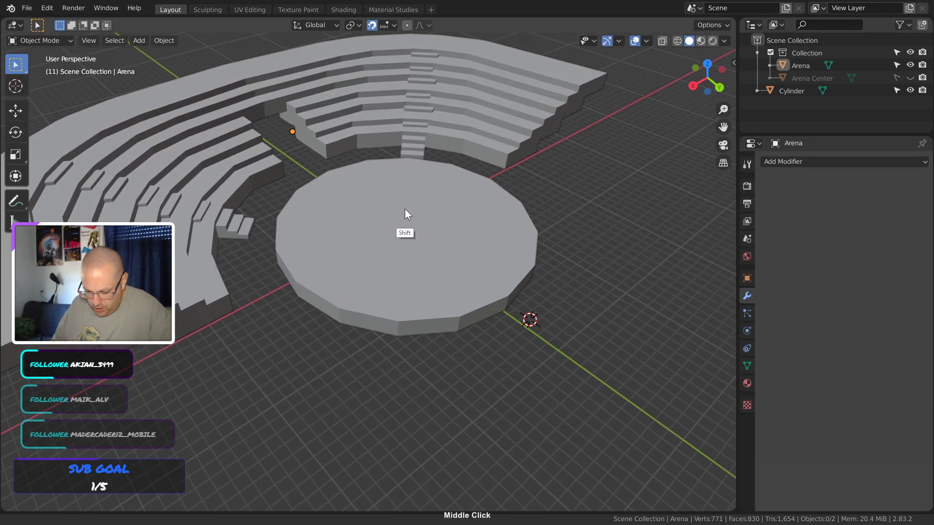
middle_click_drag(340, 227, 373, 305)
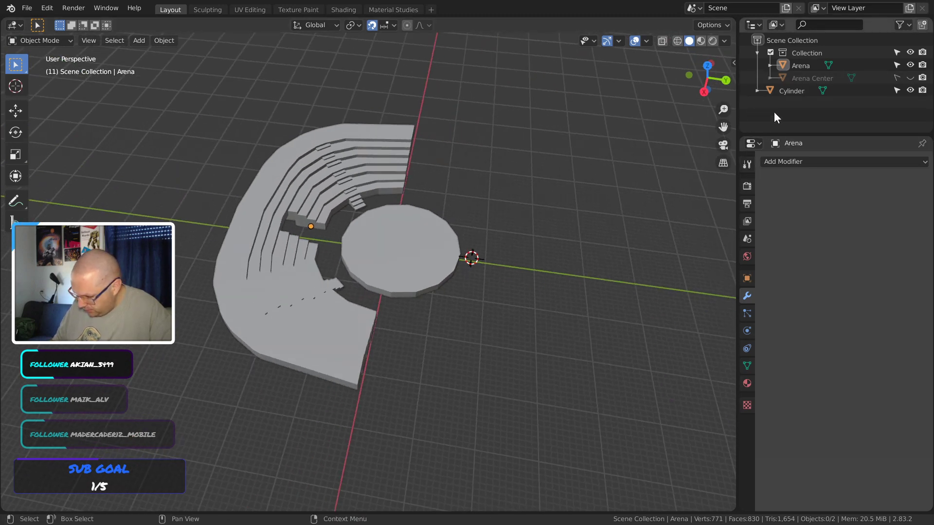
left_click(911, 77)
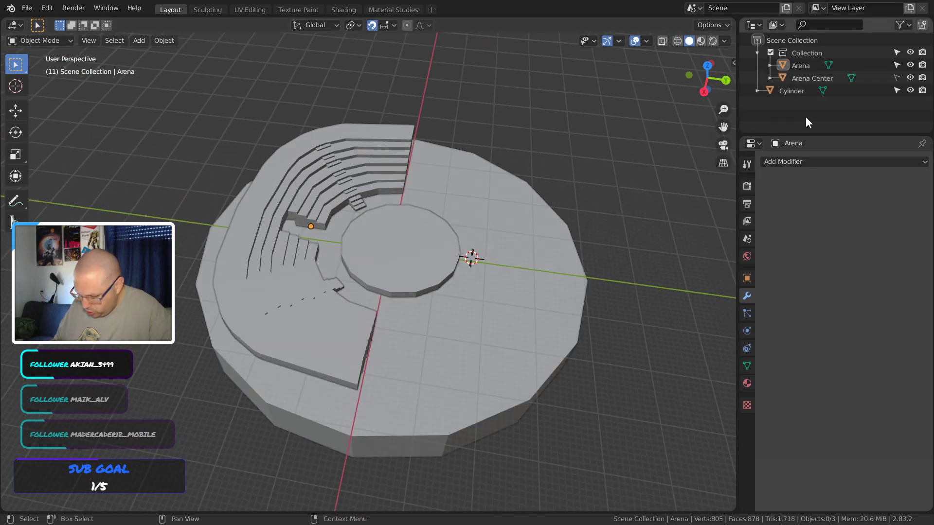
middle_click_drag(559, 228, 519, 251)
middle_click_drag(401, 183, 492, 338)
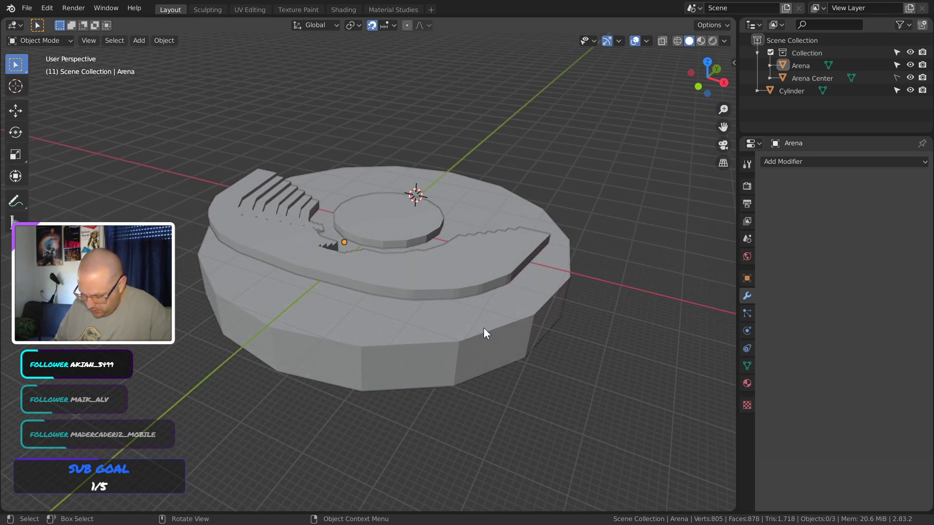
left_click(454, 338)
key("g")
key("z")
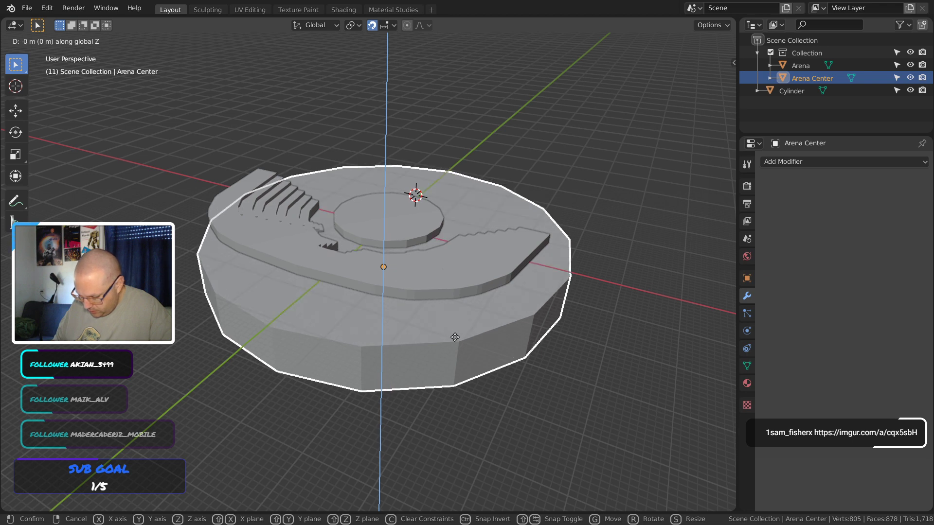
left_click(456, 336)
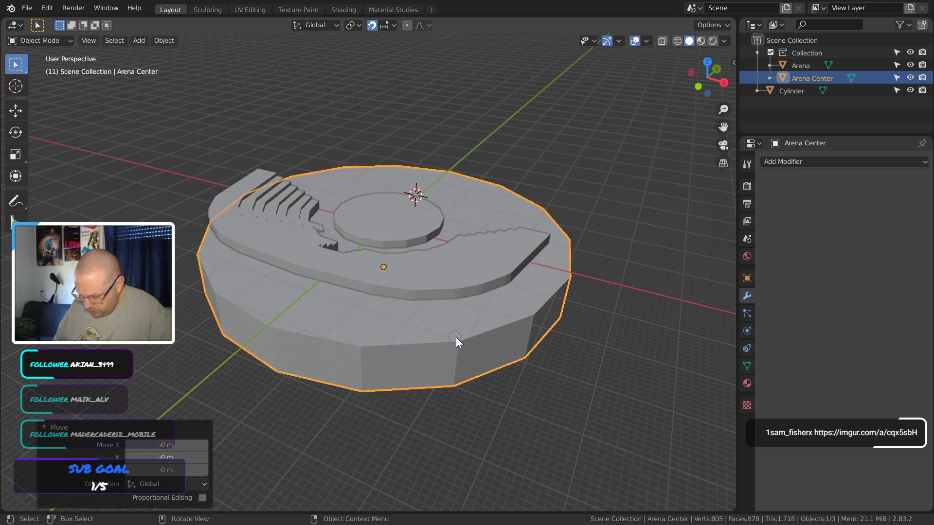
Make the Arena Center object unselectable and hide it in the viewport
left_click(896, 77)
middle_click_drag(684, 168, 564, 290)
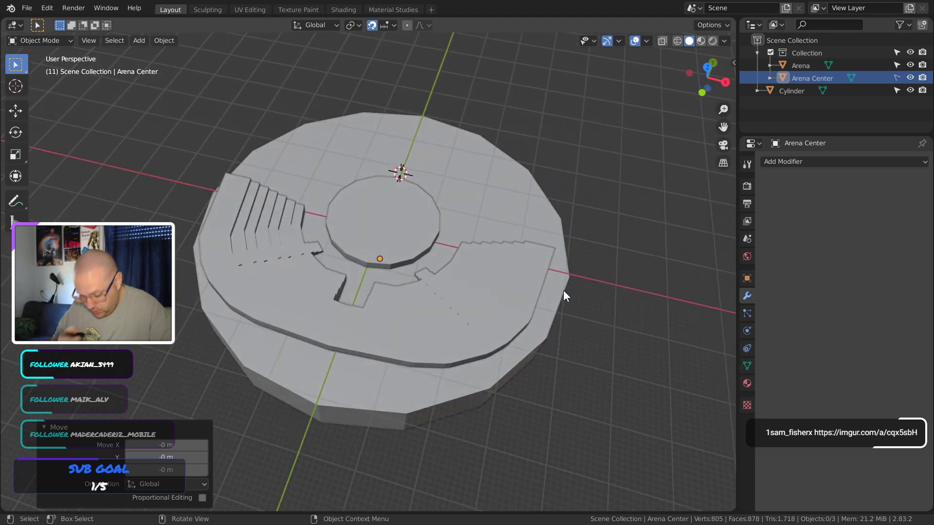
left_click(909, 78)
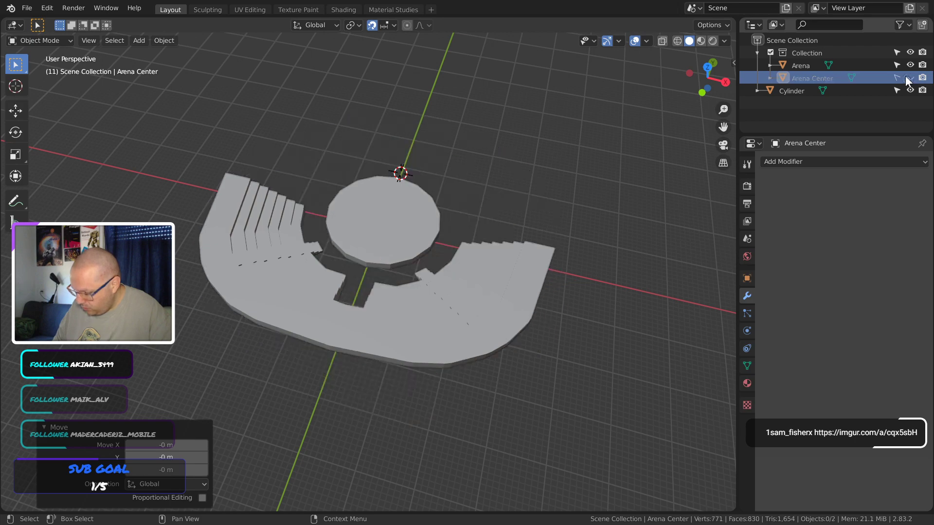
Examine the tiered seating and the central disc of the arena from several angles
middle_click_drag(513, 234, 281, 155)
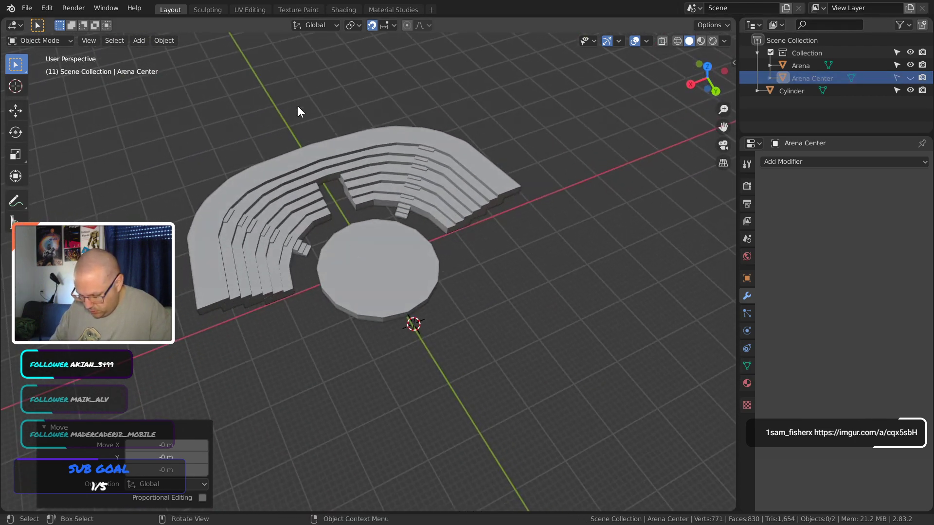
middle_click_drag(298, 106, 388, 232)
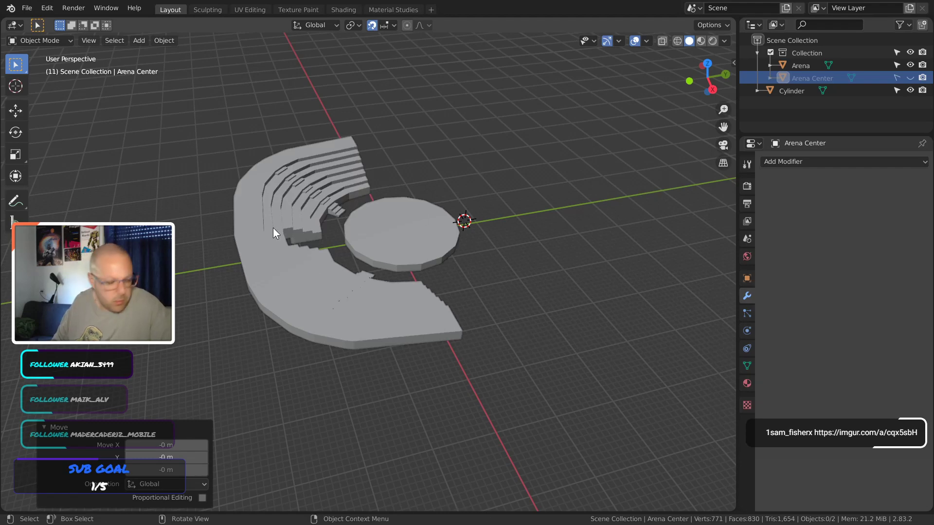
middle_click_drag(273, 228, 337, 337)
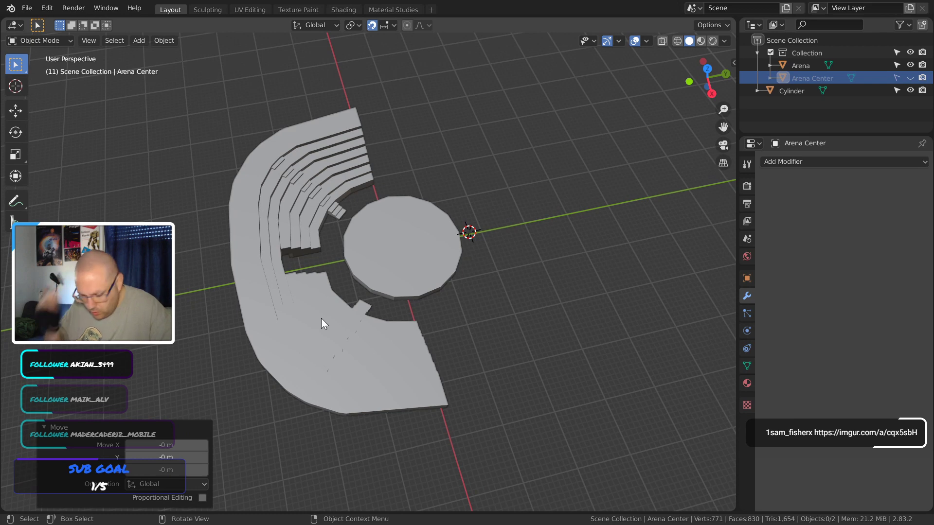
middle_click_drag(401, 269, 356, 260)
left_click(417, 255)
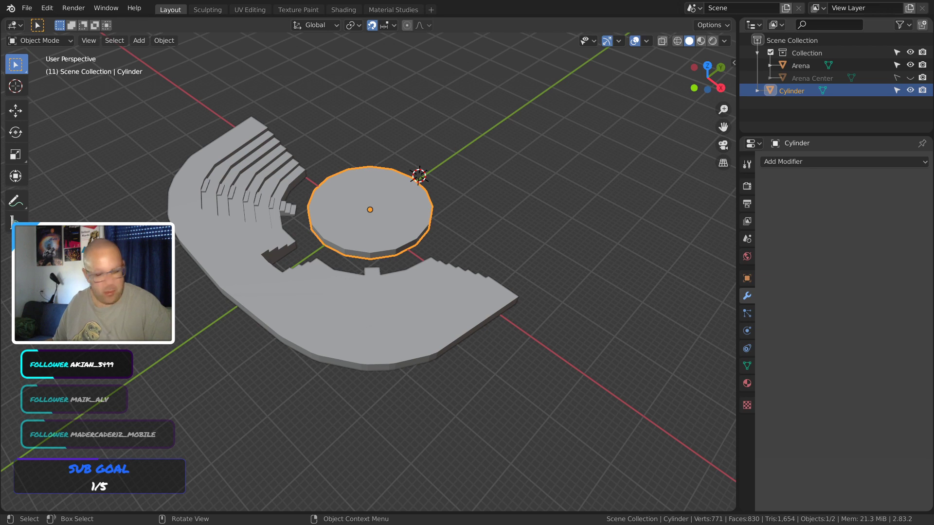
middle_click_drag(480, 254, 417, 254)
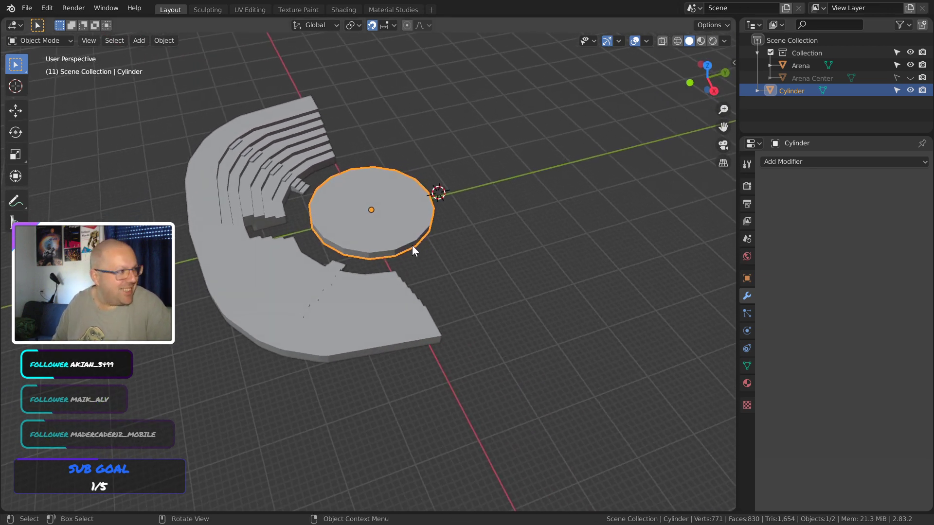
middle_click_drag(420, 279, 346, 303)
left_click(419, 279)
left_click(346, 293)
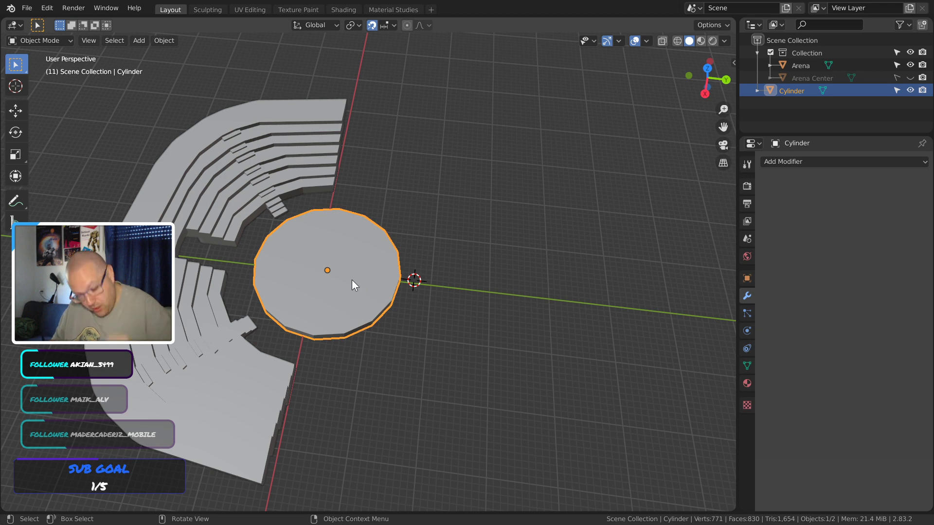
middle_click_drag(357, 276, 364, 225)
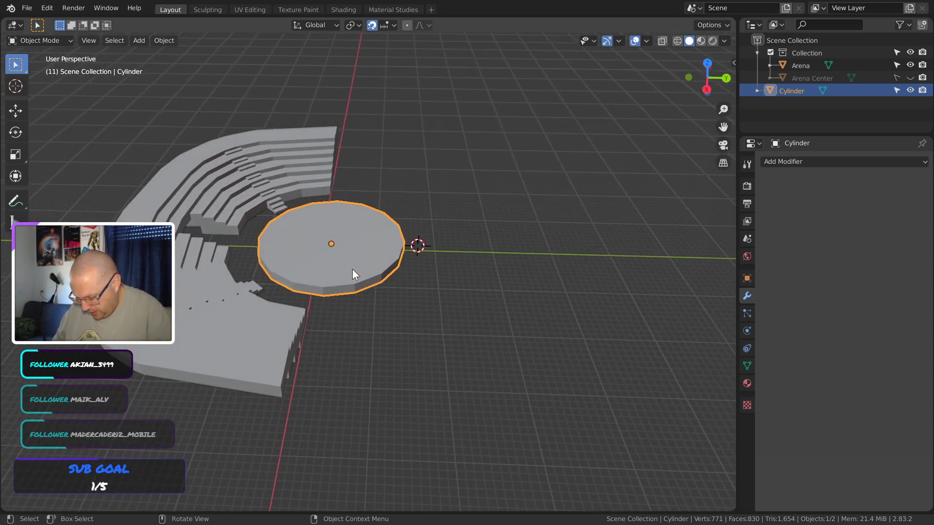
middle_click_drag(354, 267, 331, 331)
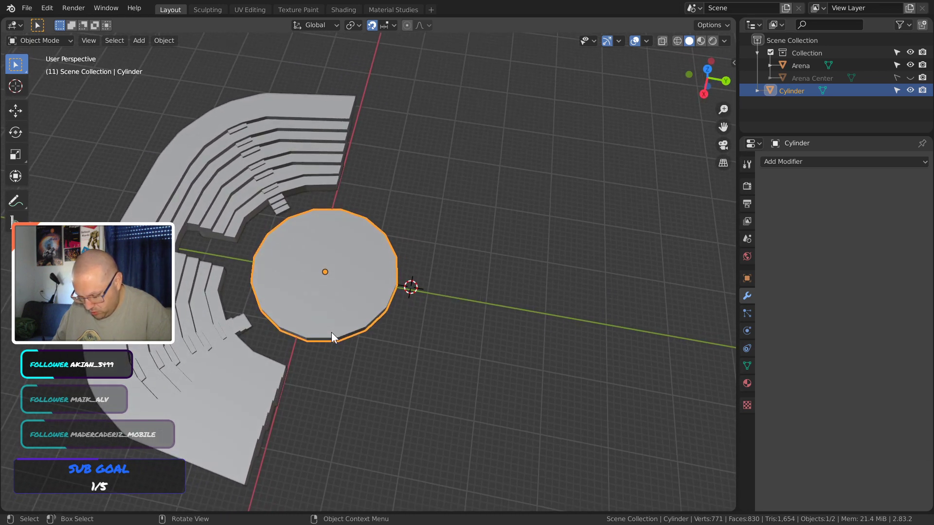
middle_click_drag(382, 302, 288, 266)
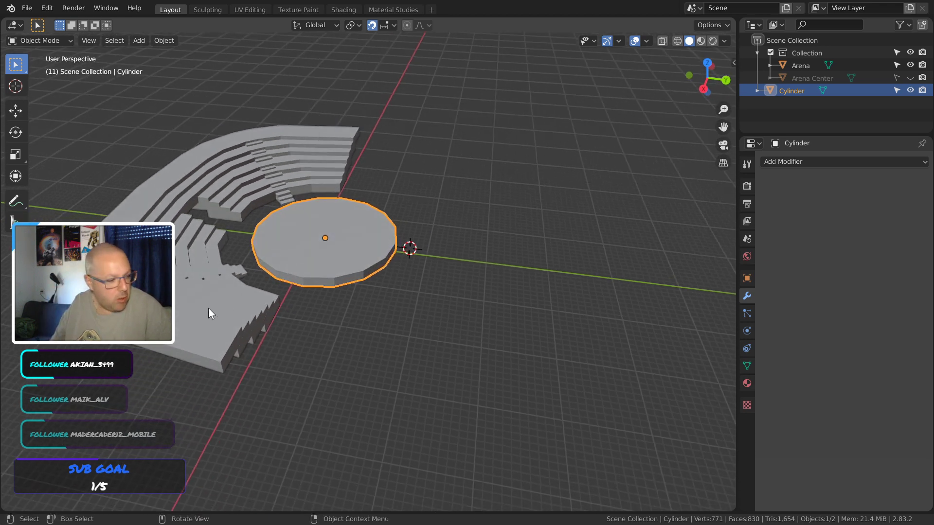
Select the Arena seating and save the Blender file
middle_click_drag(208, 308, 299, 208)
left_click(272, 176)
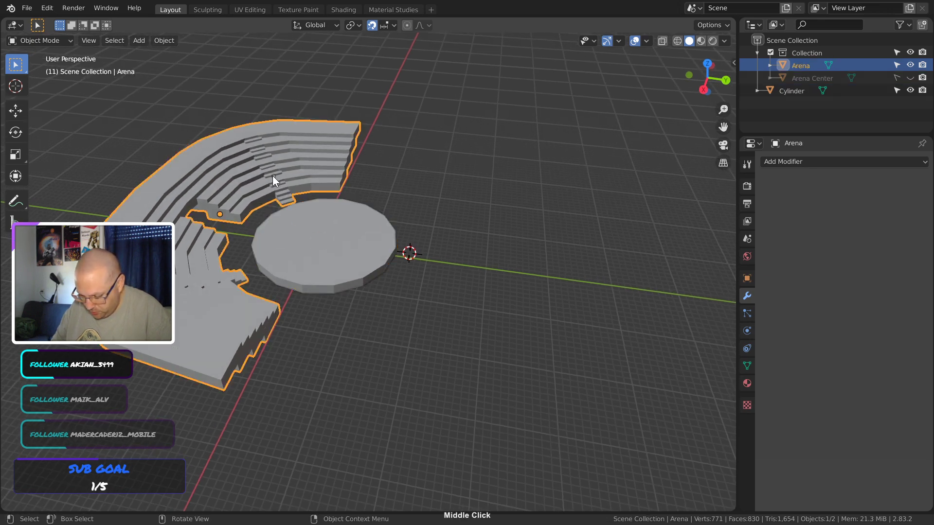
key("ctrl+s")
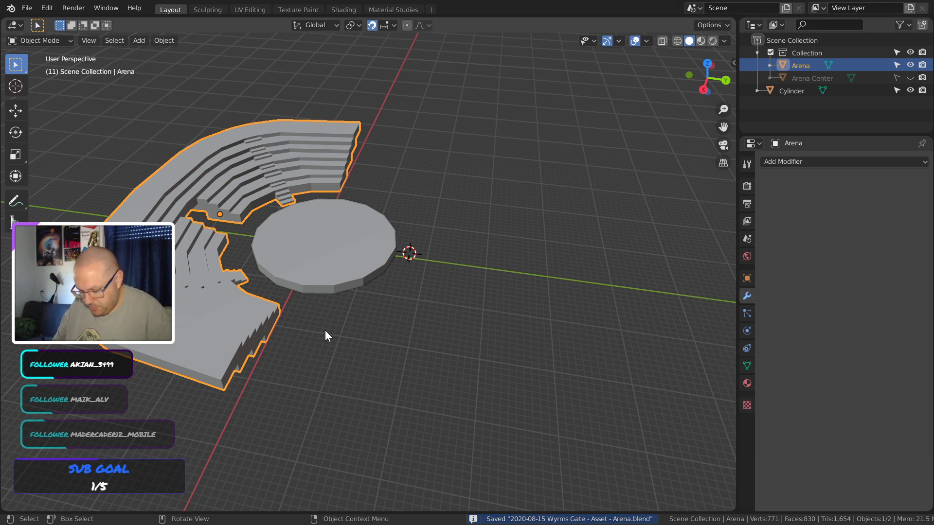
Try duplicating the central disc with a -1 m X offset and scaling the copy, and undo the attempt
left_click(335, 251)
middle_click_drag(334, 251, 353, 241)
key("shift+d")
left_click(355, 237)
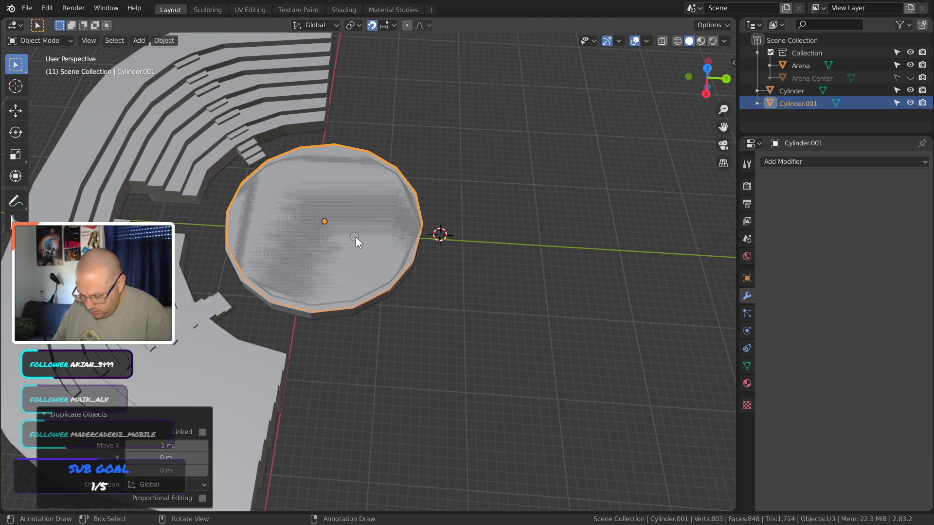
middle_click_drag(378, 257, 372, 287)
key("s")
left_click(371, 279)
key("ctrl+z")
Duplicate the central disc in place, without any offset
key("shift+d")
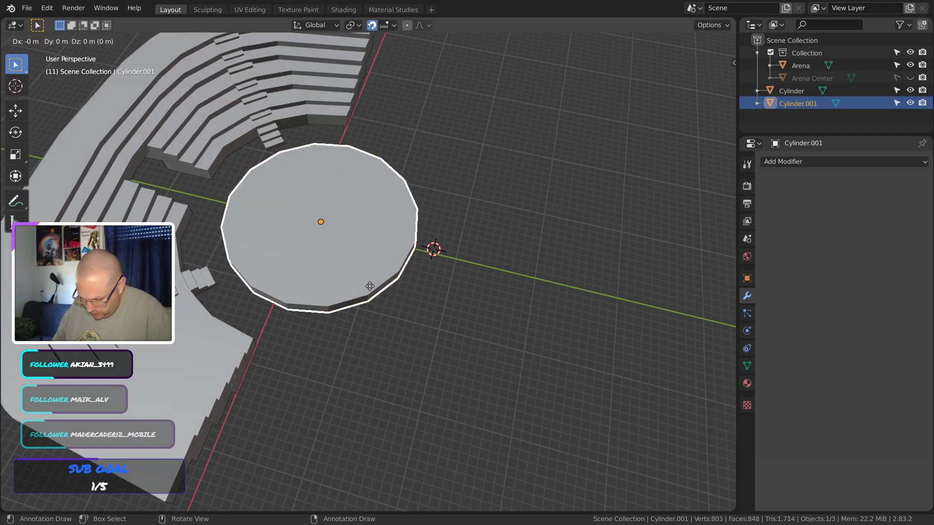
right_click(362, 296)
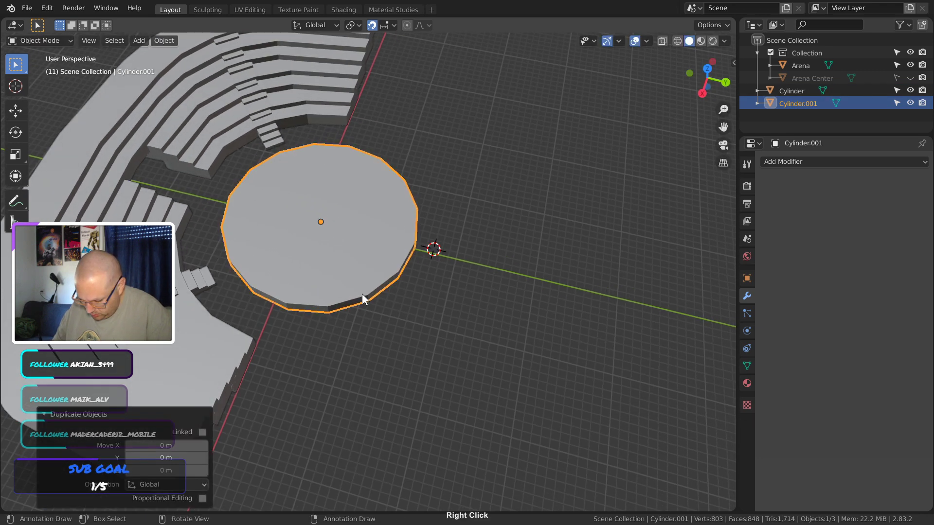
Scale the duplicated disc to 0.831 in X and Y, keeping its Z size
left_click(448, 315)
middle_click_drag(448, 315, 363, 264)
left_click(388, 215)
key("s")
key("shift+z")
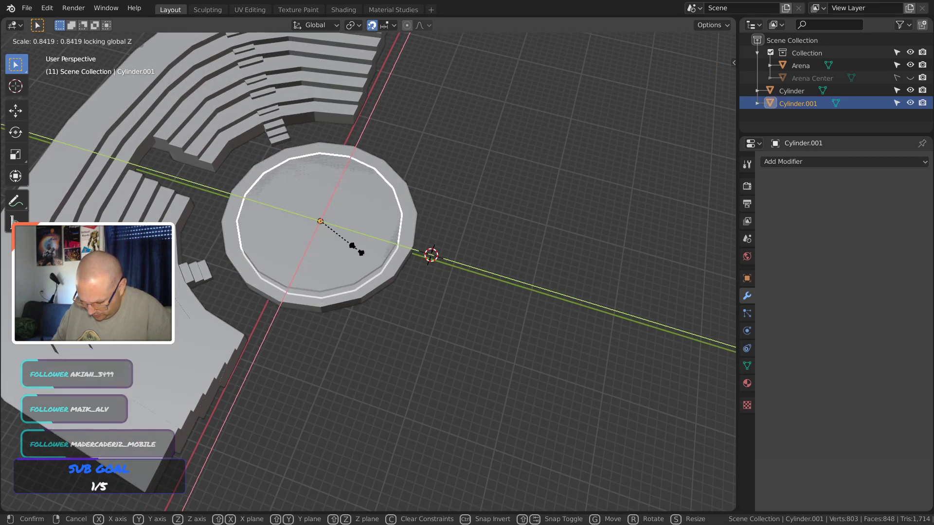
left_click(356, 249)
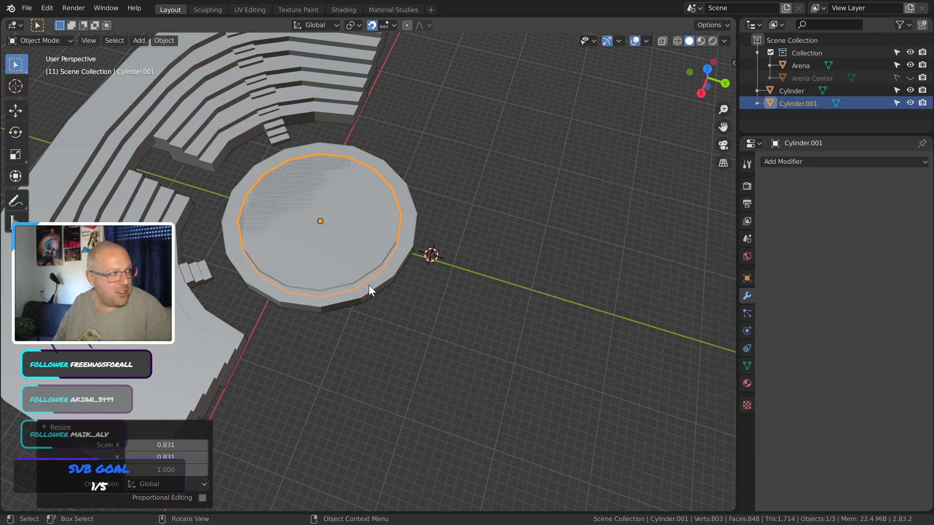
Stretch the inner disc copy along Z by 3.056 and again by 5.636, making it a tall cutter through the original disc
mouse_move(367, 282)
middle_mouse_down()
mouse_move(380, 216)
mouse_move(367, 273)
middle_mouse_up()
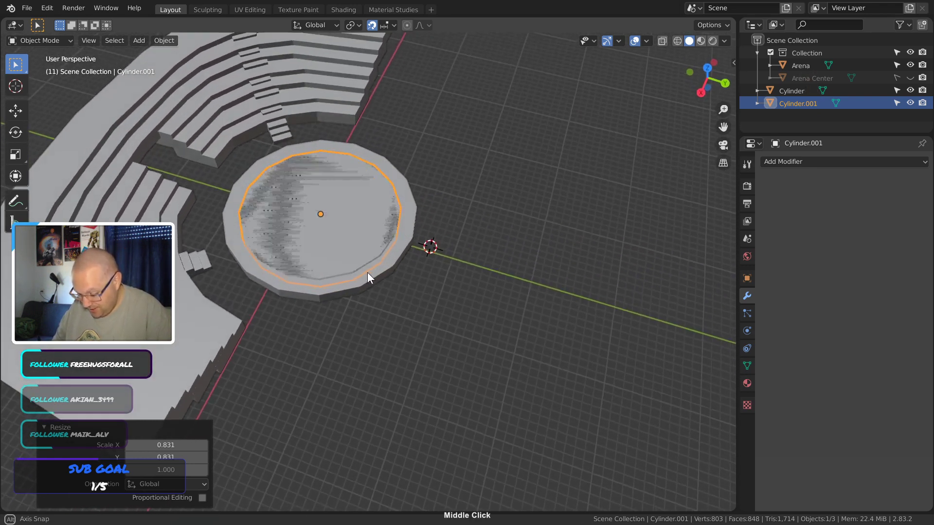
key("s")
key("z")
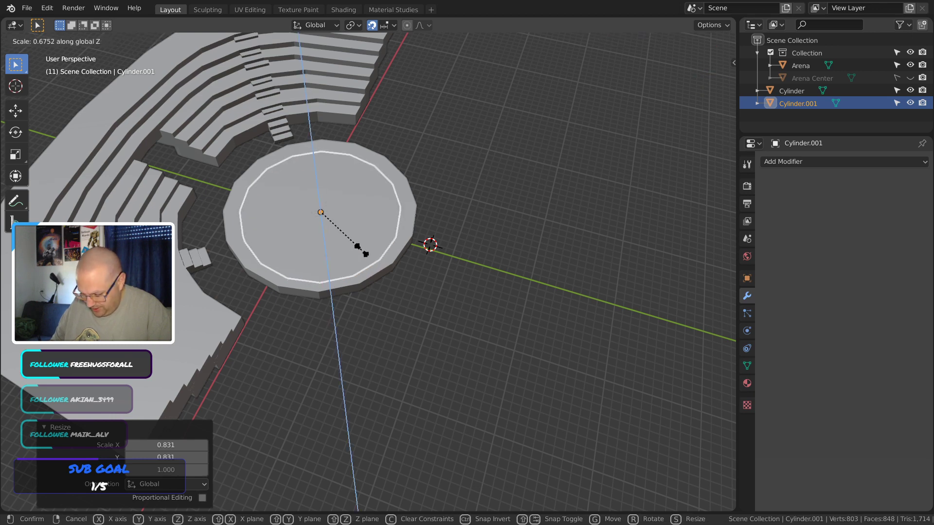
left_click(365, 462)
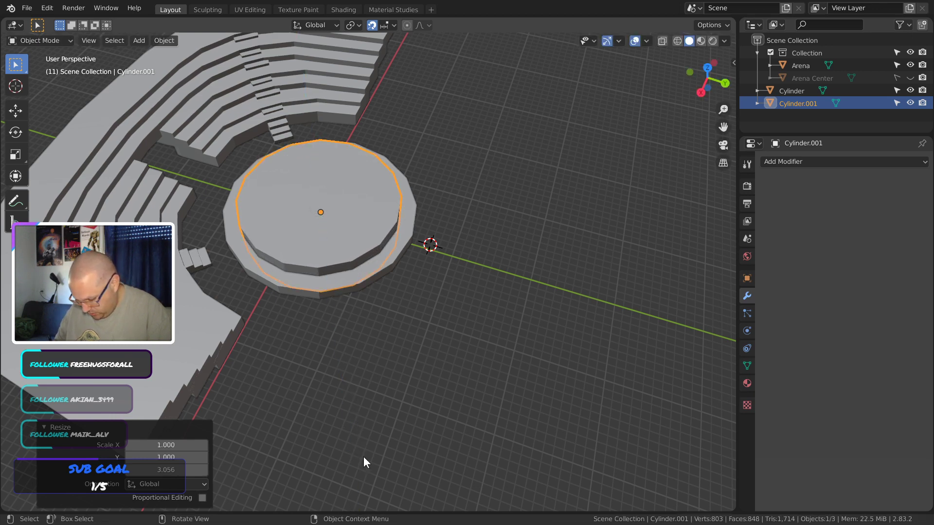
key("s")
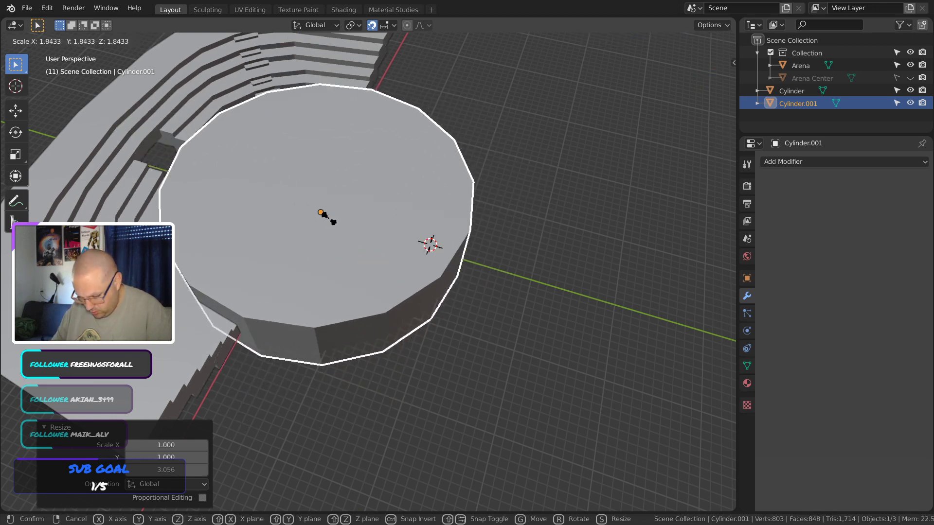
key("z")
left_click(332, 241)
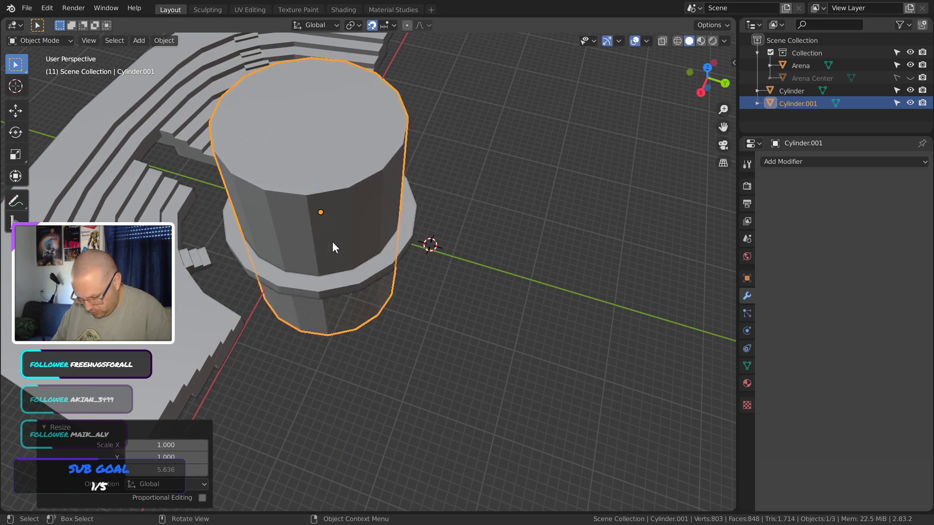
middle_click_drag(439, 308, 420, 205)
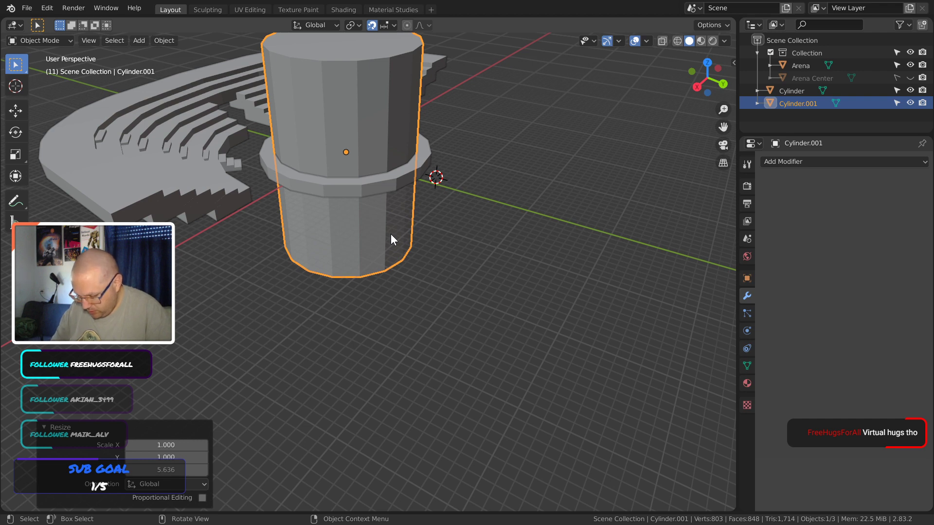
left_click(424, 213)
middle_click_drag(424, 213, 399, 279)
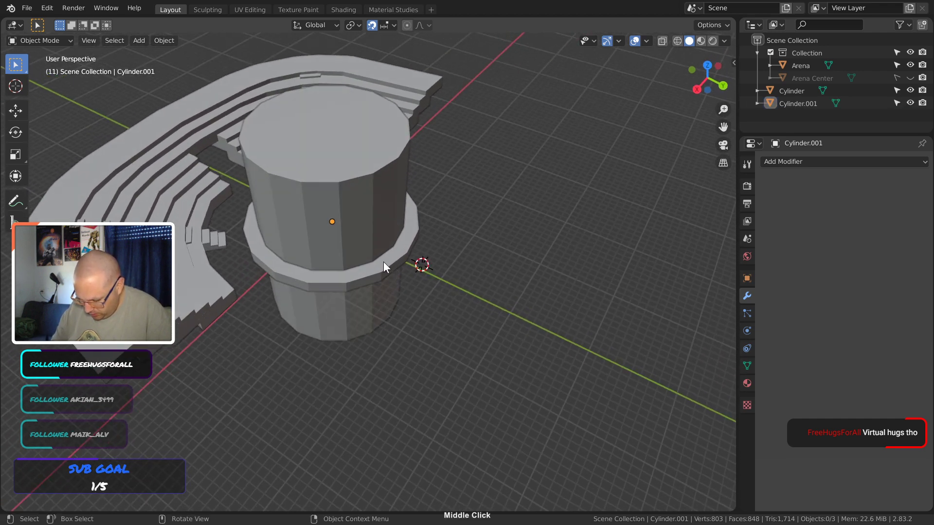
left_click(385, 258)
left_click(801, 162)
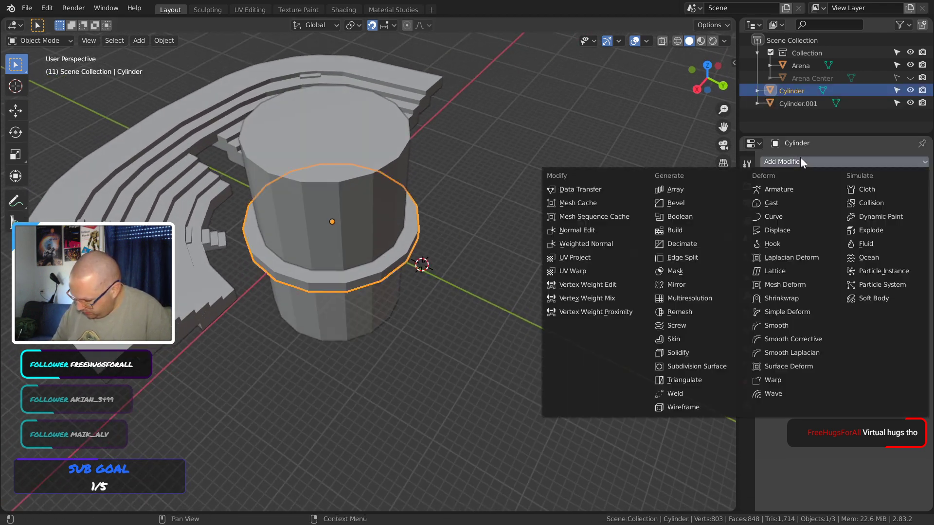
left_click(696, 203)
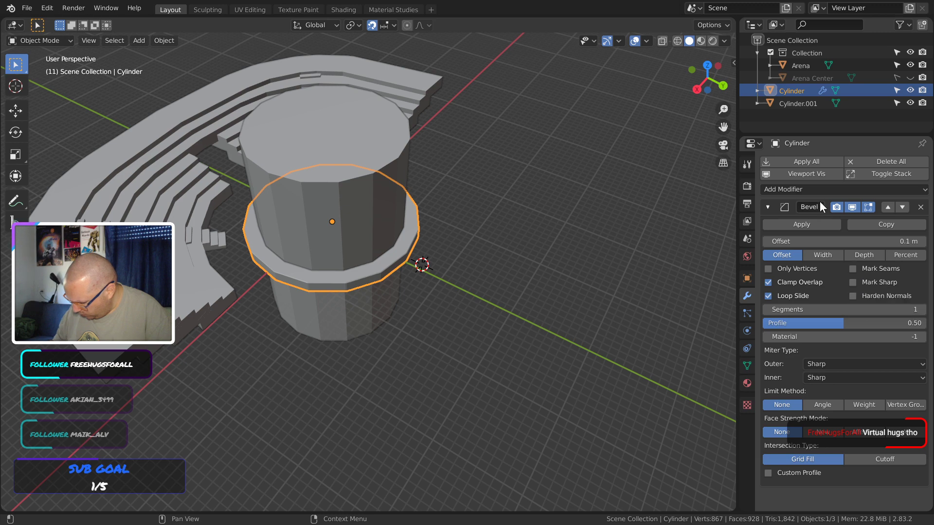
left_click(920, 208)
Add a Boolean Difference modifier to the original disc with Cylinder.001 as the cutter and apply it
left_click(790, 165)
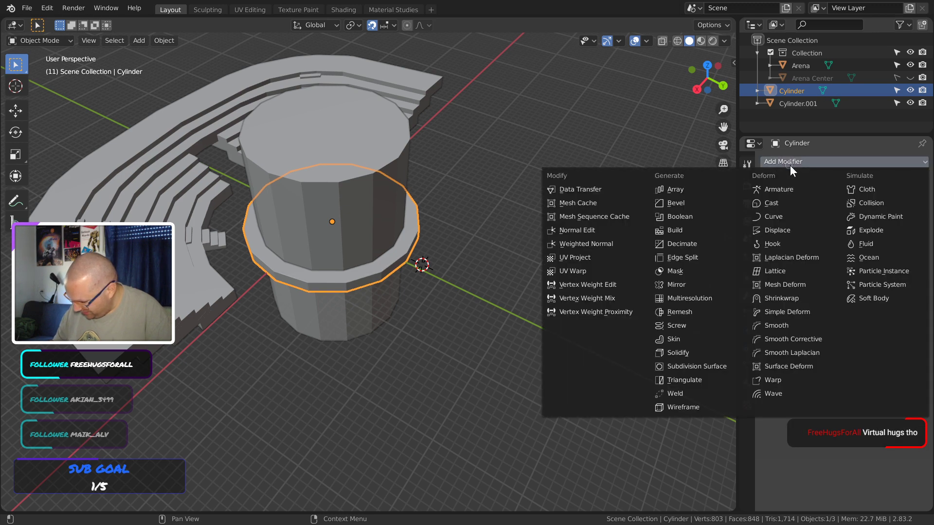
left_click(693, 216)
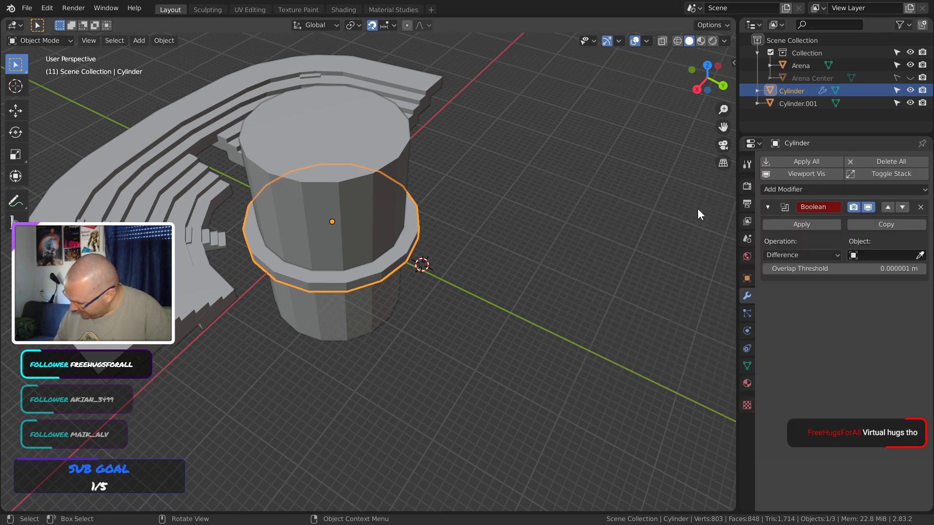
left_click(919, 255)
left_click(337, 210)
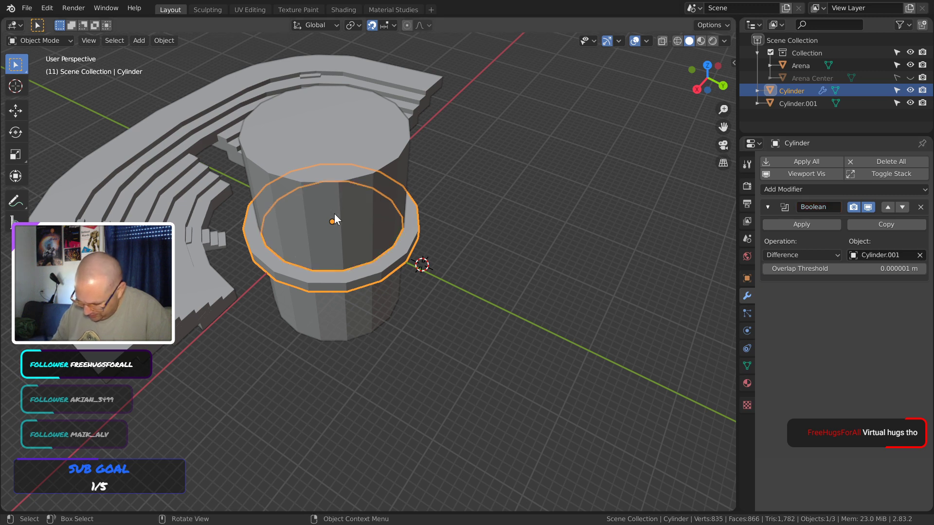
left_click(813, 227)
Delete the tall cutter cylinder, leaving only the cut ring beside the seating
left_click(373, 132)
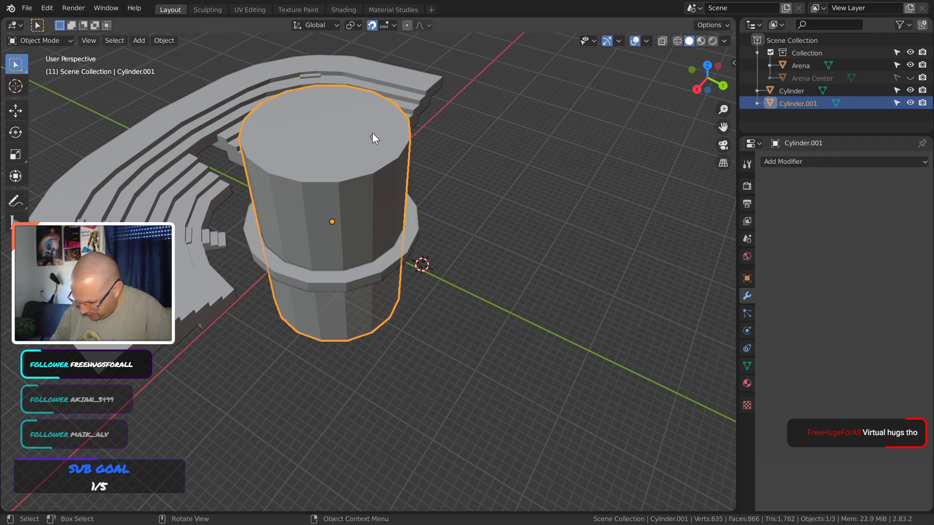
key("Delete")
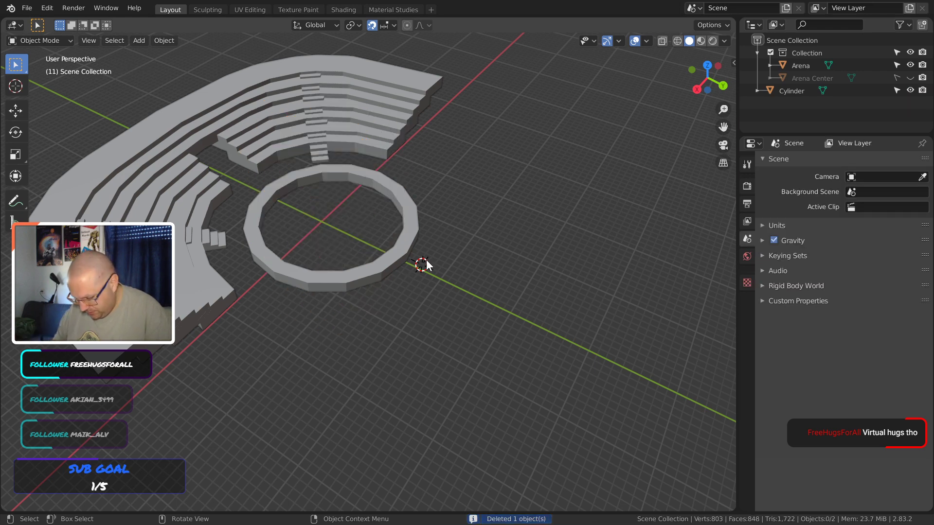
middle_click_drag(426, 259, 379, 281)
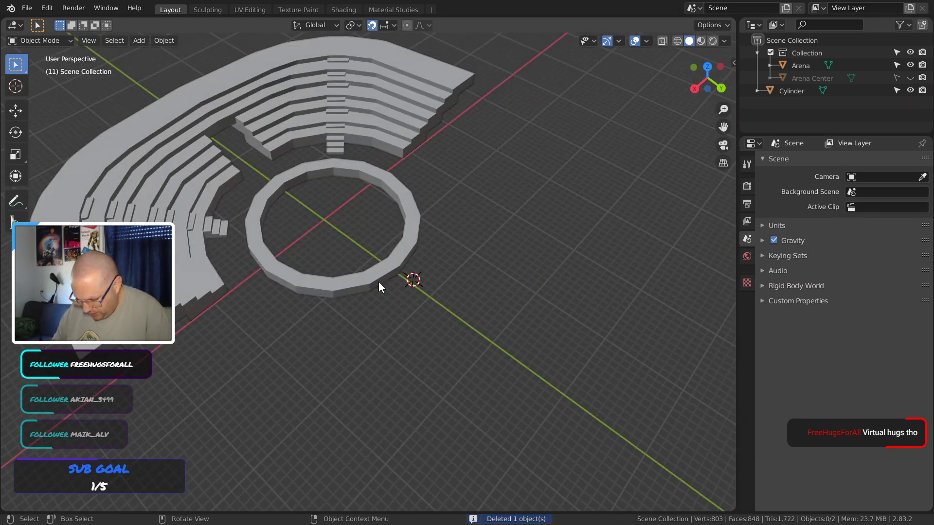
Select the ring and save the Blender file
left_click(380, 287)
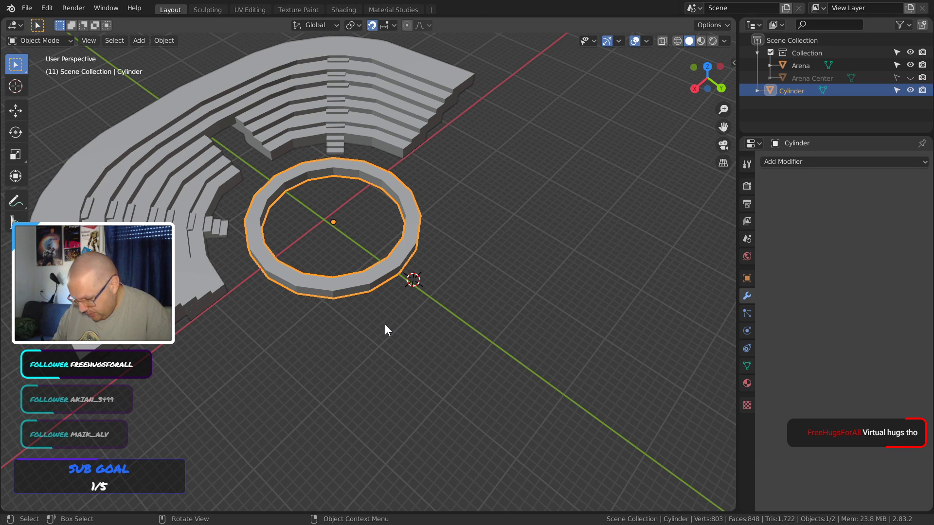
middle_click_drag(384, 323, 411, 92)
key("ctrl+s")
middle_click_drag(396, 216, 363, 235)
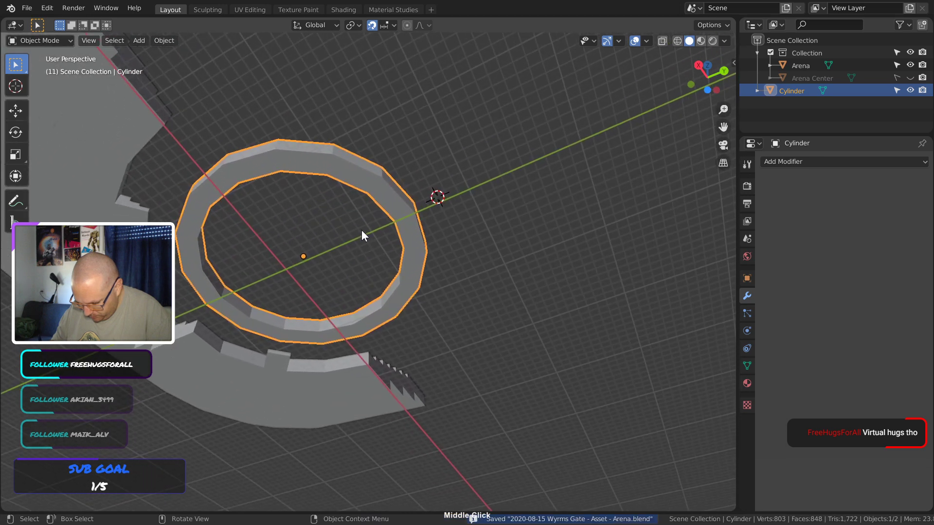
Try selecting the ring's flat faces in Edit Mode and inspect its underside and top
key("Tab")
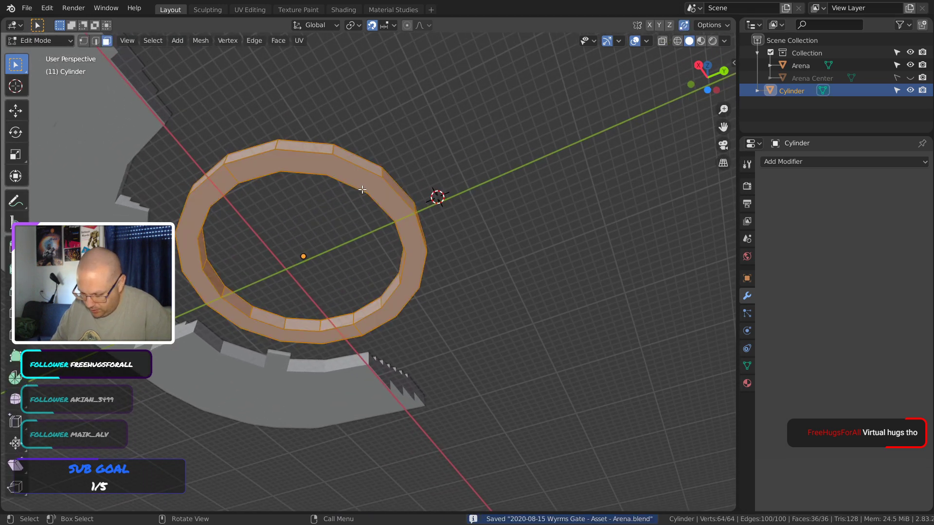
key("3")
left_click(376, 195, "alt")
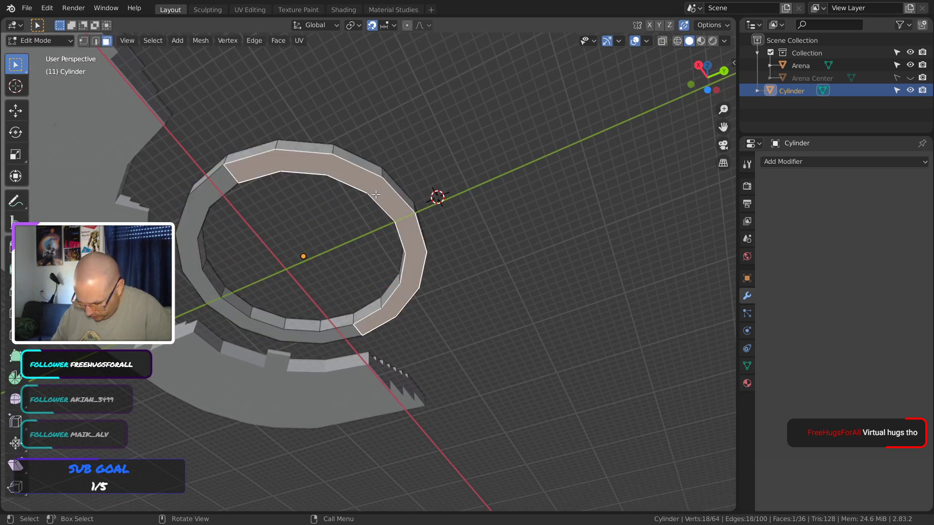
left_click(345, 332, "alt")
middle_click_drag(348, 349, 364, 433)
middle_click_drag(350, 239, 377, 330)
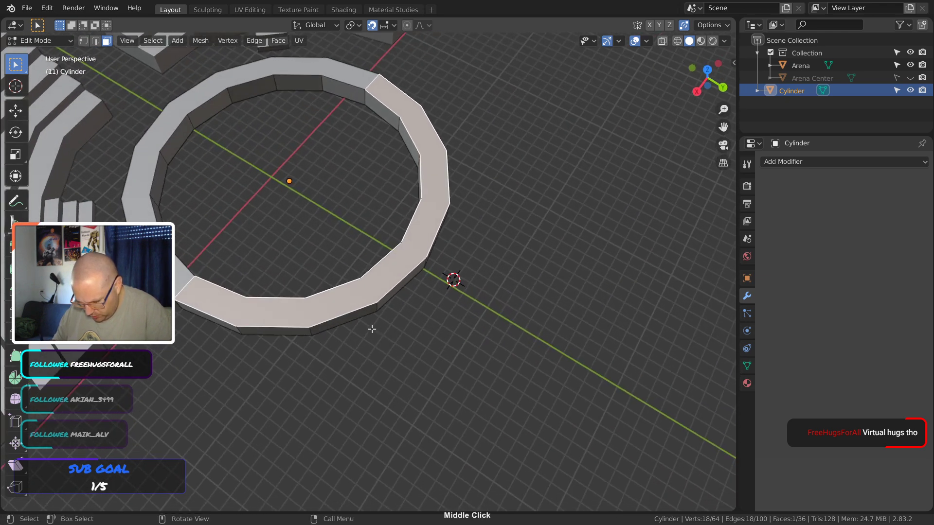
Undo the ring's face selections, the cutter's deletion and the Boolean cut
key("ctrl+z")
key("ctrl+z")
key("ctrl+z")
key("ctrl+z")
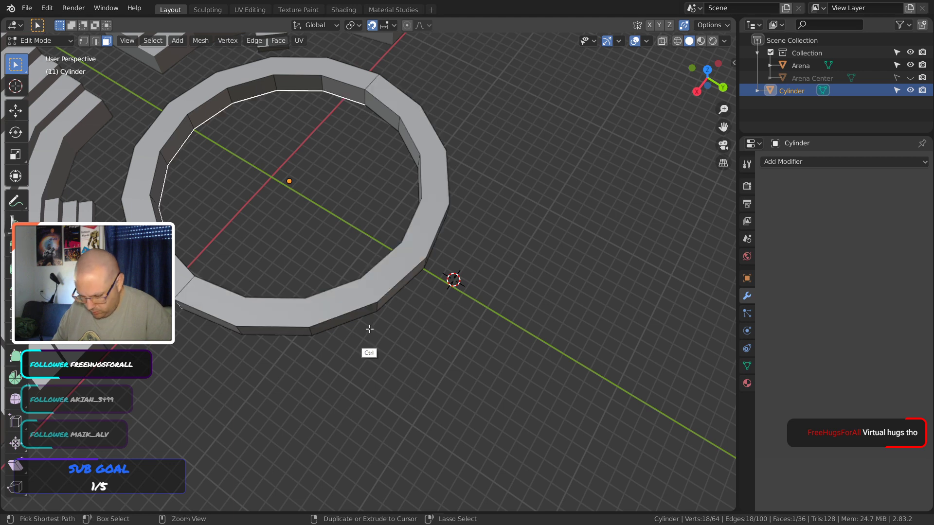
key("ctrl+z")
key("ctrl+z")
key("ctrl+z")
key("ctrl+z")
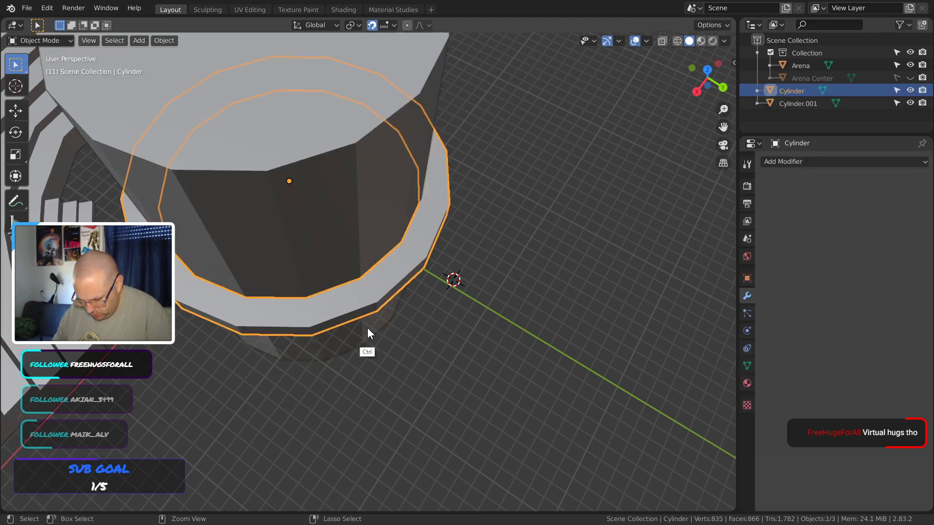
key("ctrl+z")
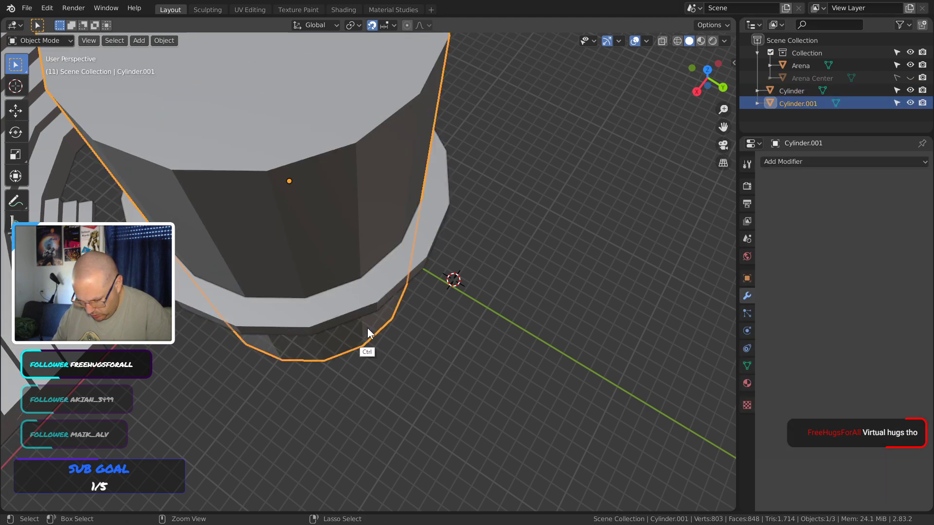
Turn on the Screencast Keys display for the 3D viewport
key("b")
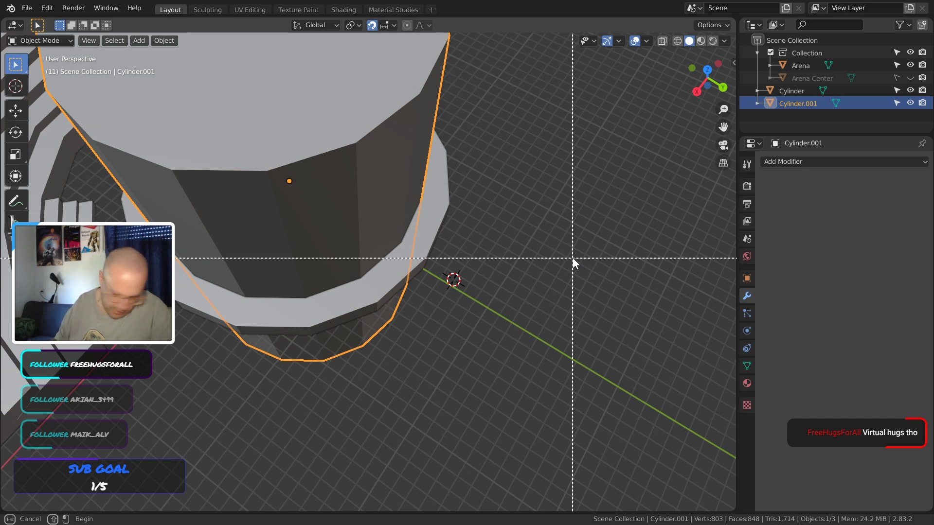
key("Escape")
key("n")
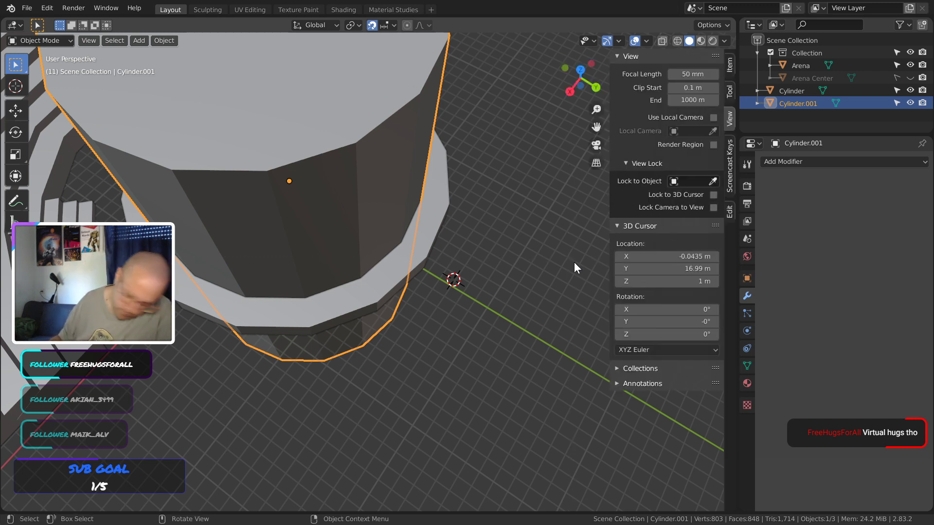
left_click(729, 154)
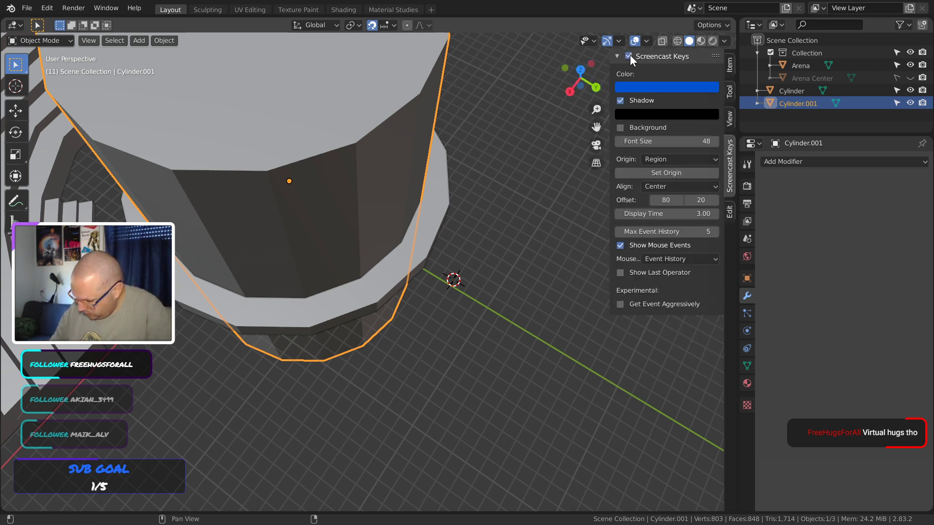
key("n")
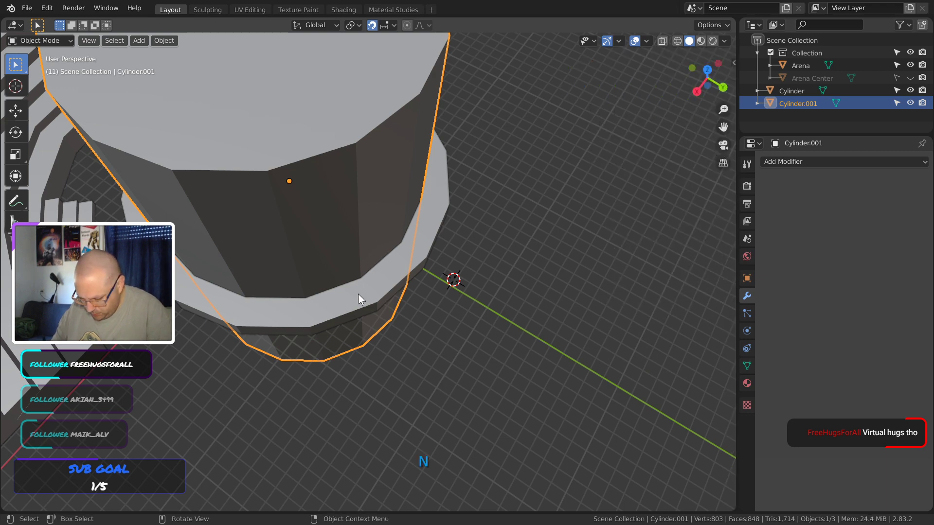
Undo the scaling of the disc copy and its duplication, back to the single central disc
middle_click_drag(358, 294, 355, 272)
key("ctrl+z")
key("ctrl+z")
key("ctrl+z")
key("ctrl+z")
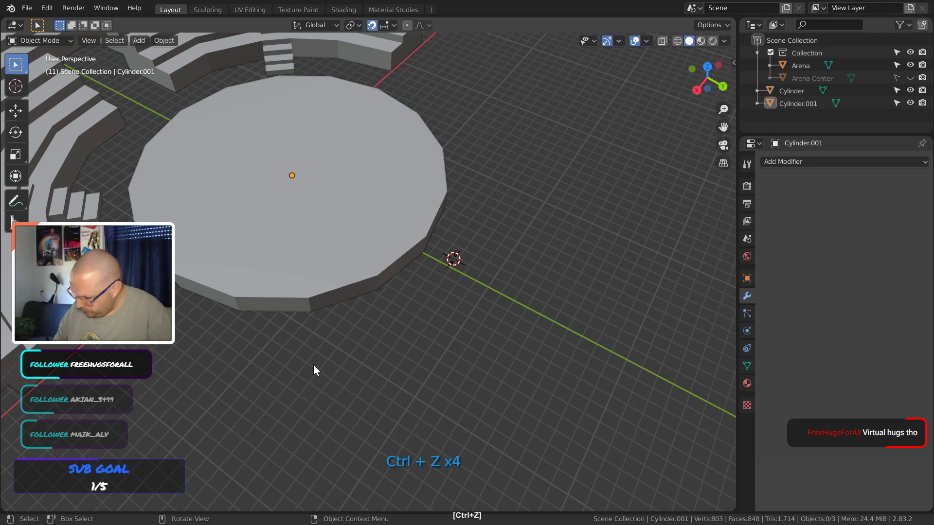
key("ctrl+z")
key("ctrl+z")
left_click(347, 219)
key("Tab")
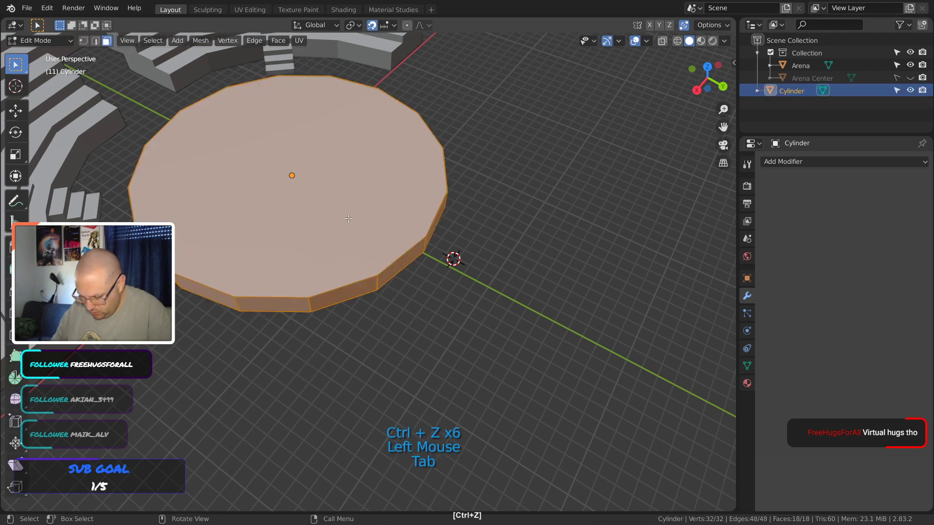
key("1")
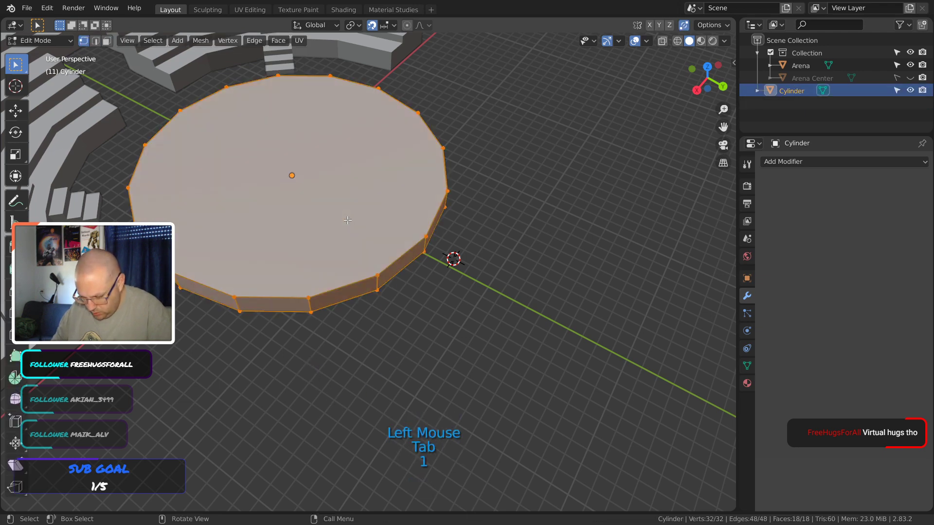
middle_click_drag(347, 220, 335, 253)
left_click(325, 249)
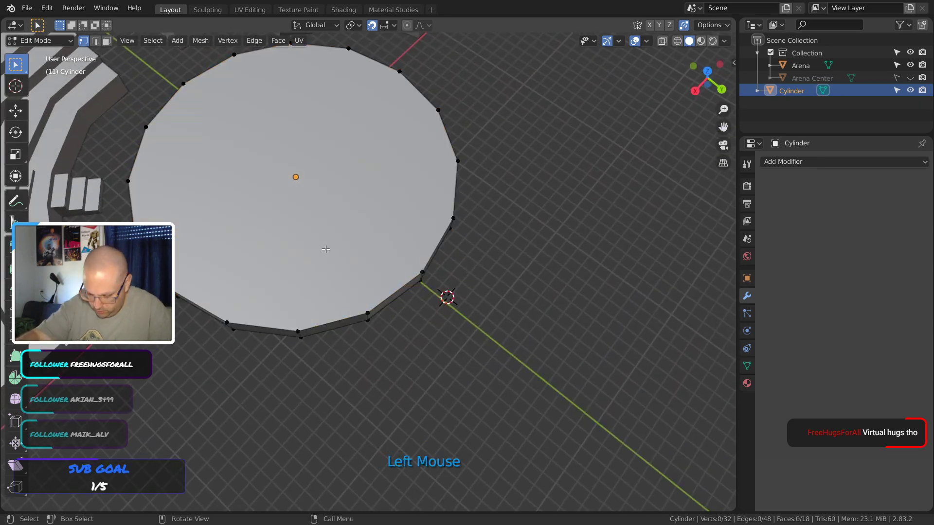
key("Delete")
left_click(325, 249)
key("Tab")
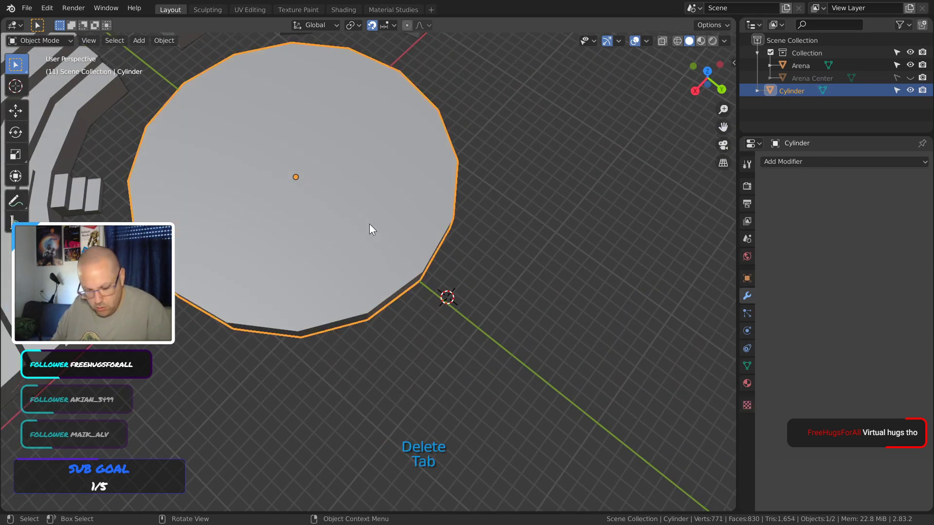
Delete the central disc object from the arena scene
key("Delete")
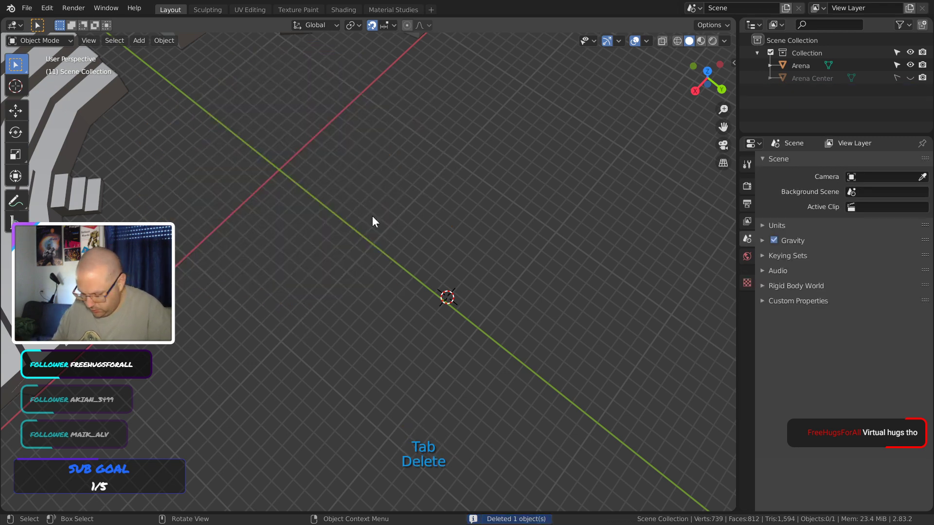
Place the 3D cursor where the X and Y axes cross, working in the top view
middle_click_drag(372, 216, 320, 221, "shift")
key("KP_7")
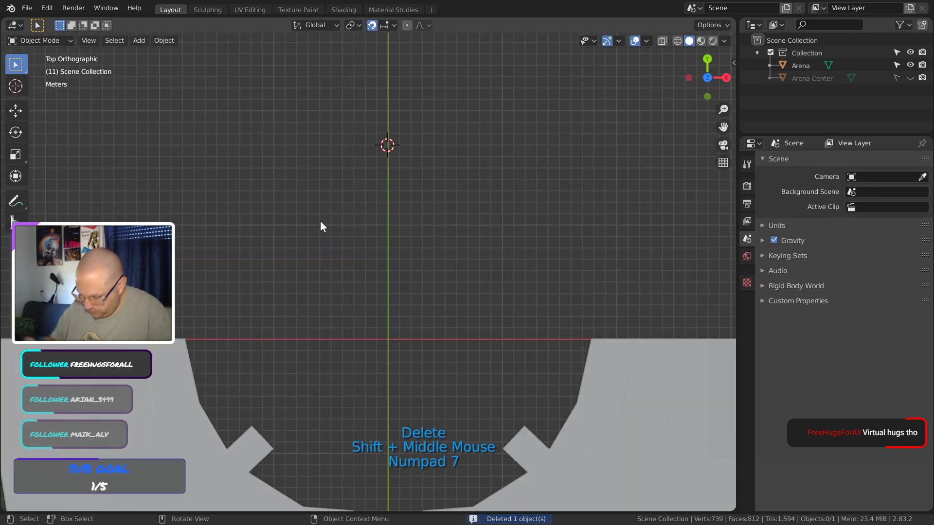
left_click(388, 341)
right_click(388, 340)
left_click(388, 340)
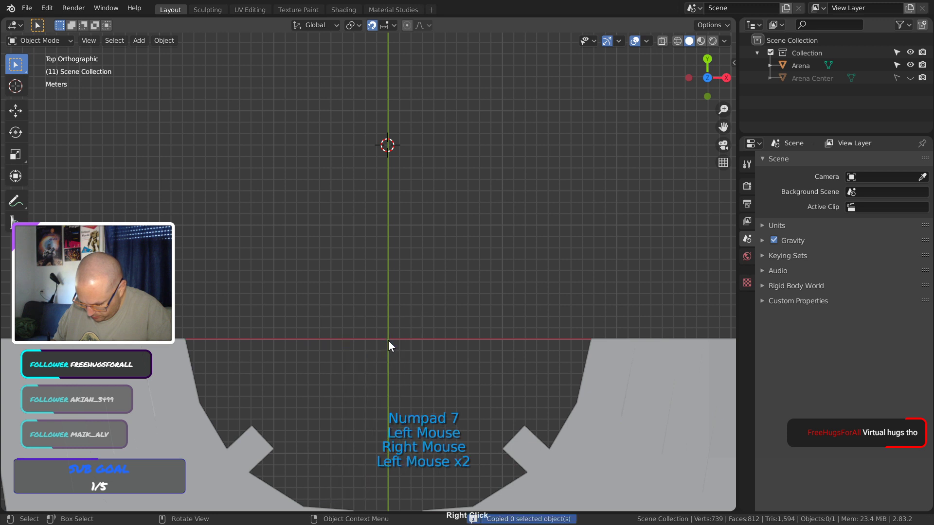
key("ctrl")
right_click(388, 339, "shift")
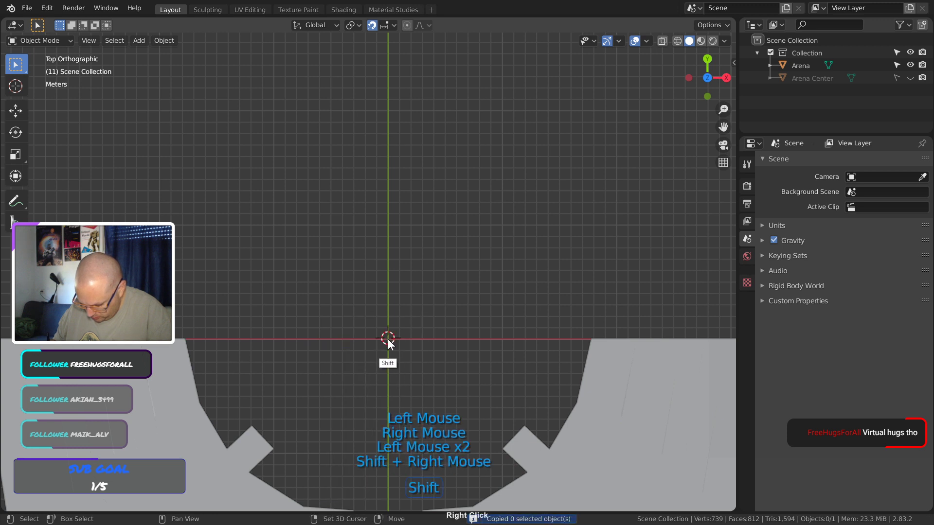
right_click(388, 340, "shift")
left_click(388, 340, "shift")
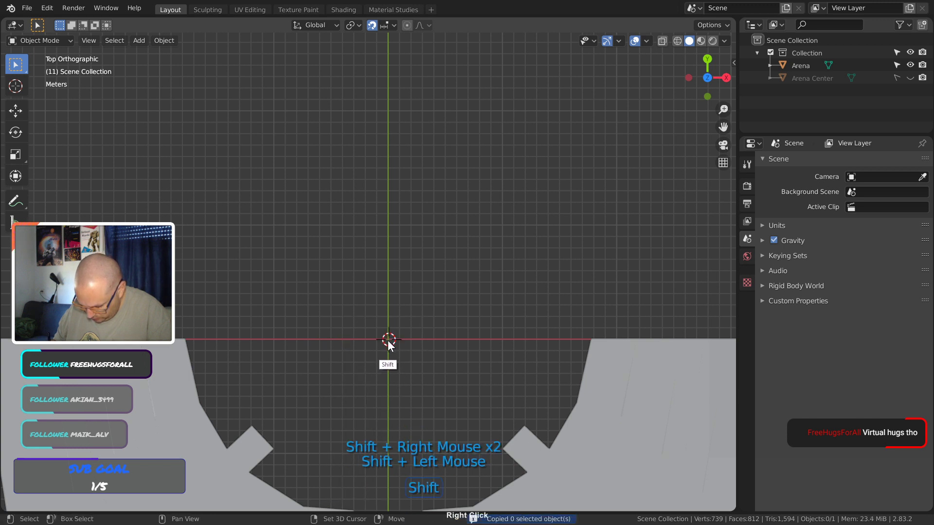
Lower the 3D cursor onto the ground line at the Z axis, working in the right side view
middle_click_drag(461, 320, 264, 206)
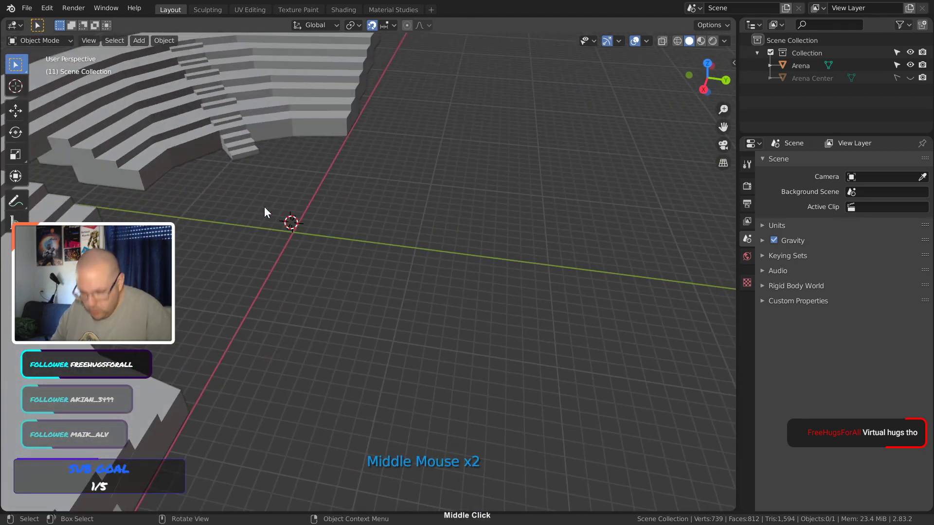
key("KP_3")
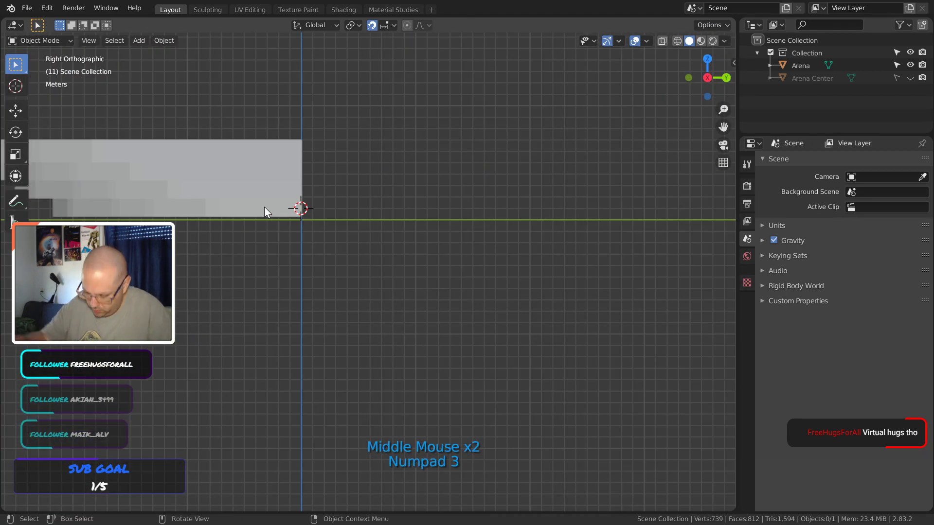
left_click(301, 224)
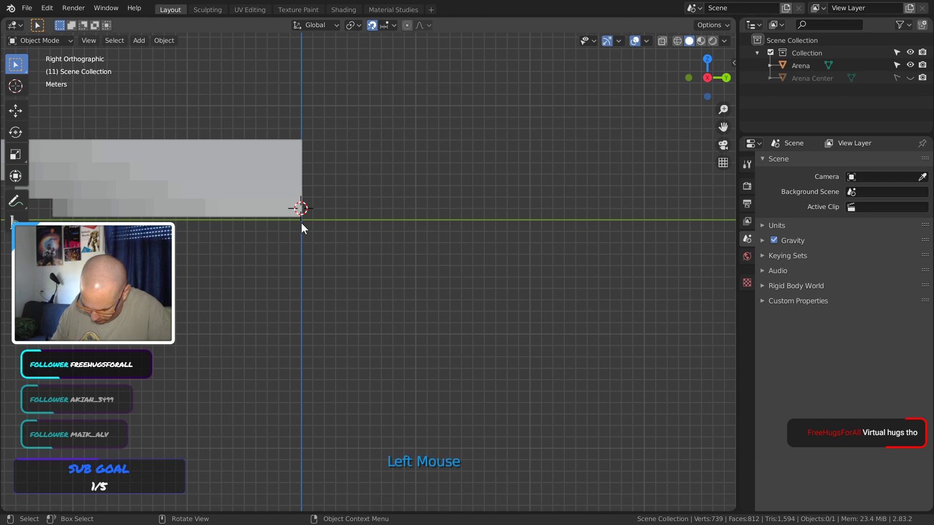
right_click(301, 221, "shift")
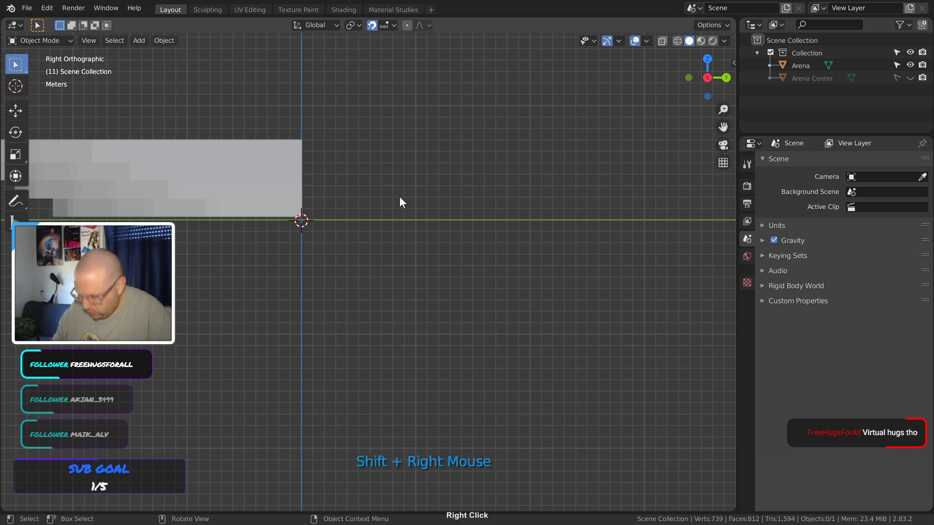
Add a cylinder at the 3D cursor with 16 vertices, a 12 m radius and Triangle Fan caps
middle_click_drag(399, 199, 339, 294)
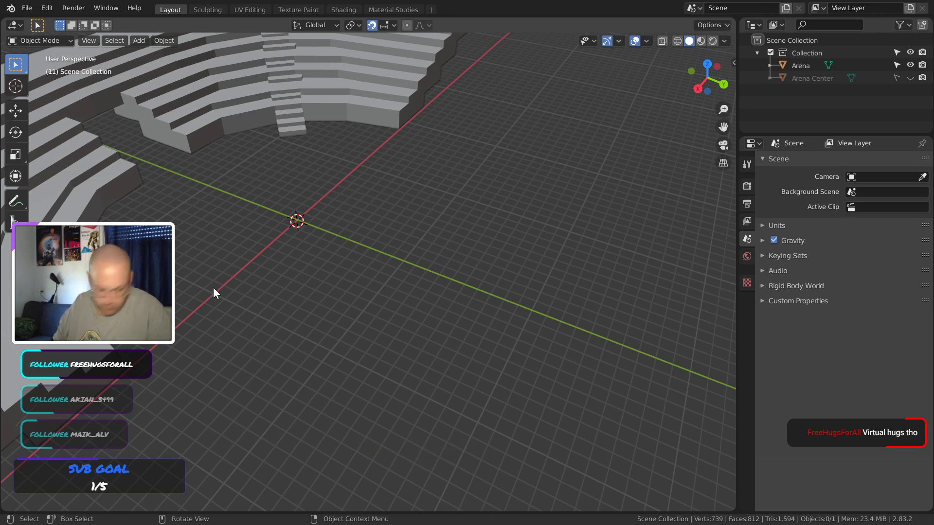
key("shift+a")
mouse_move(233, 270)
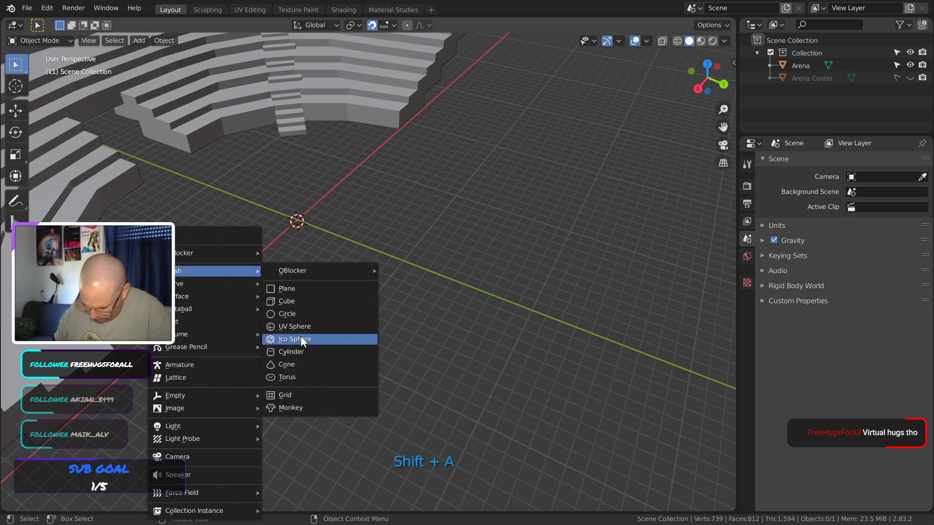
left_click(298, 352)
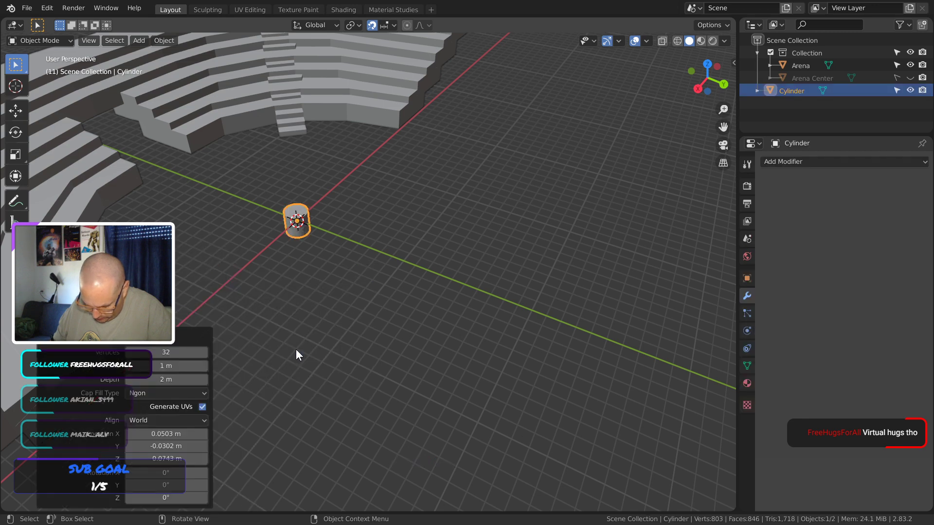
left_click(187, 353)
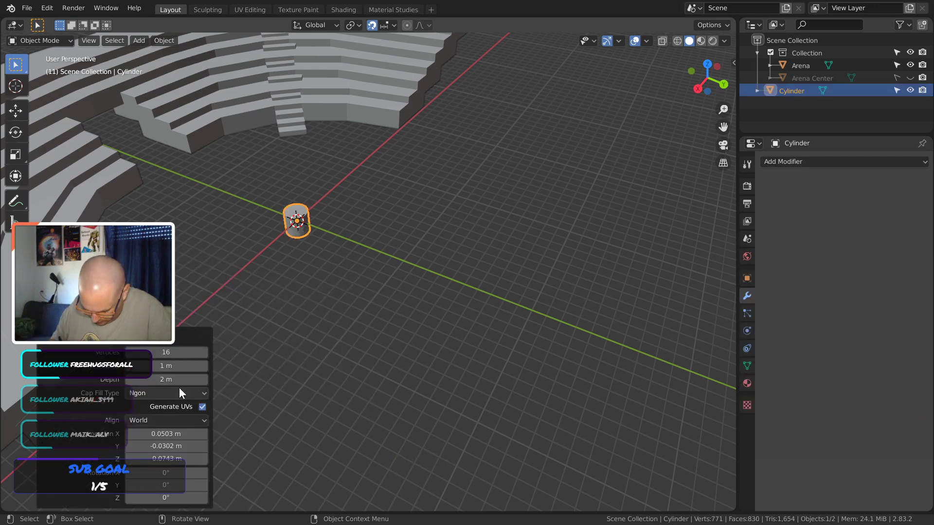
left_click(160, 394)
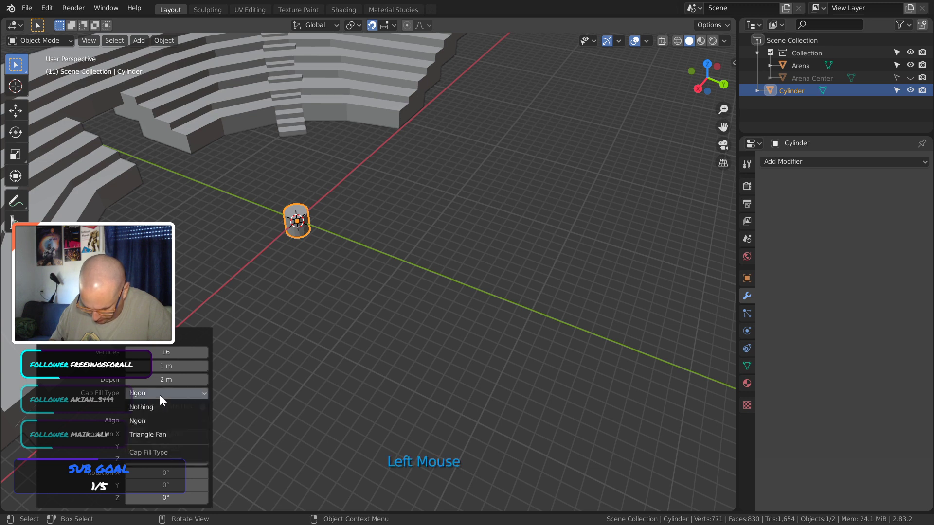
left_click(157, 436)
left_click(170, 368)
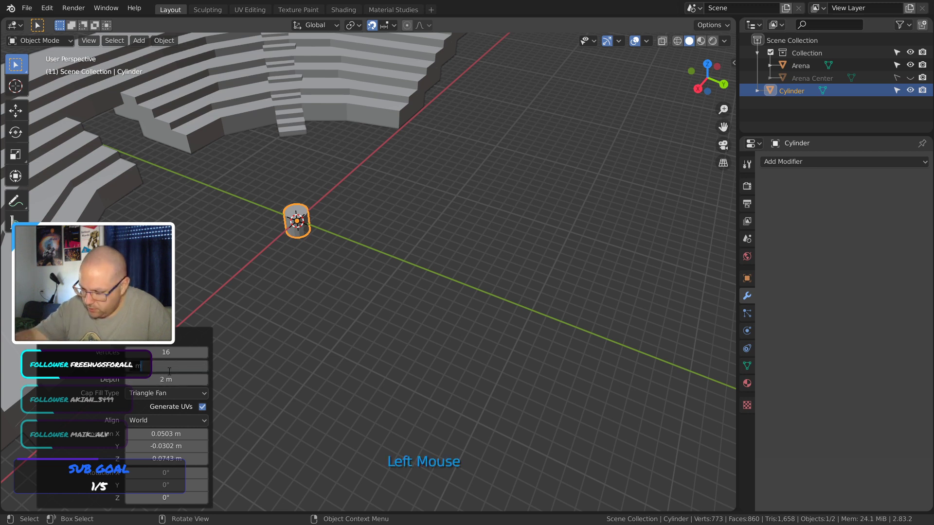
type("12")
key("Return")
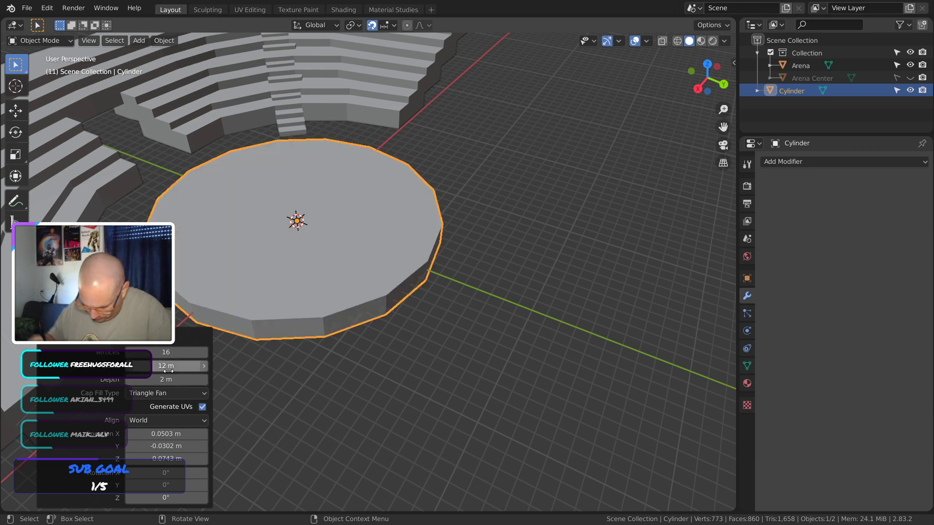
Check the new cylinder against the arena seating and save the arena file
middle_click_drag(396, 247, 229, 214)
middle_click_drag(390, 305, 382, 275)
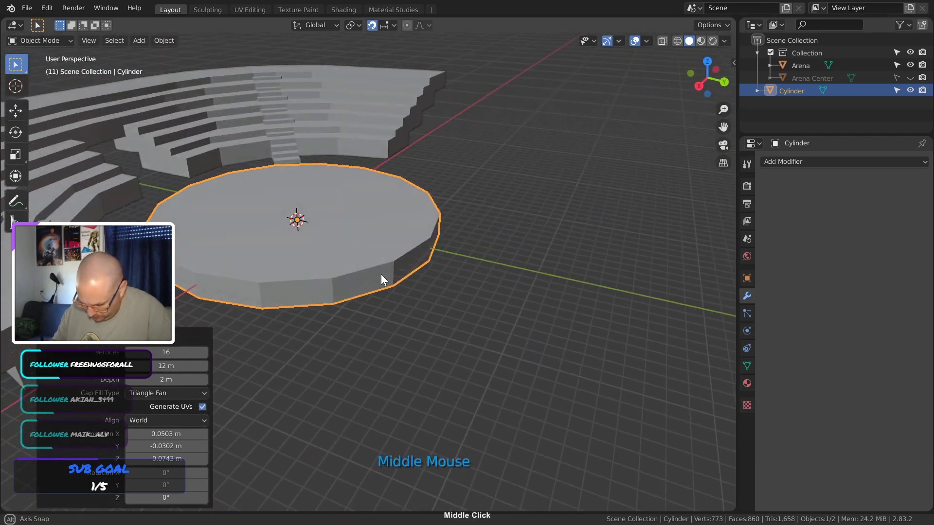
left_click(410, 329)
middle_click_drag(410, 329, 441, 317)
key("ctrl+s")
Duplicate the central cylinder in place, without moving the copy
left_click(379, 247)
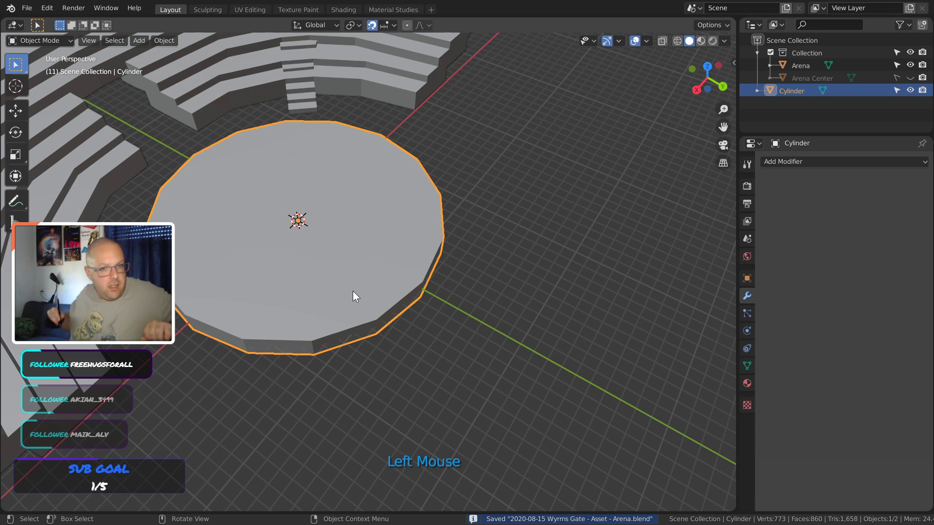
key("shift+d")
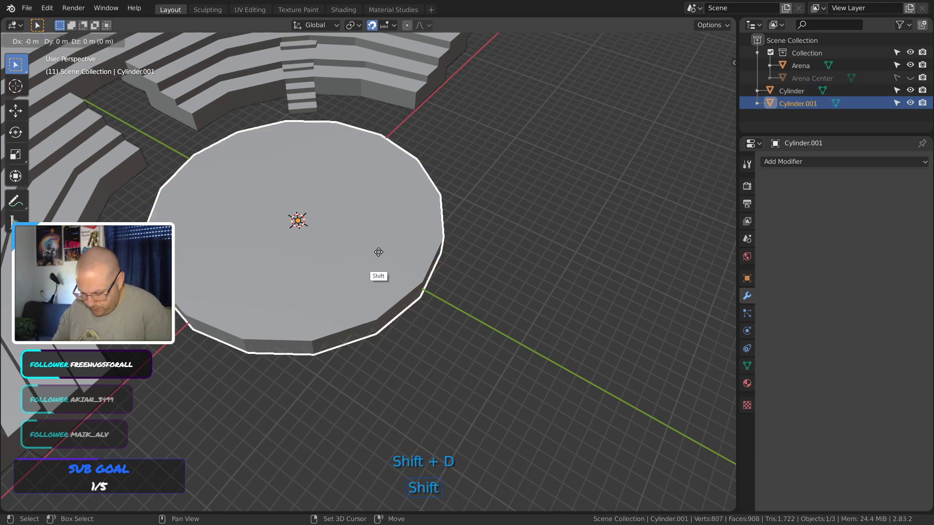
right_click(375, 267)
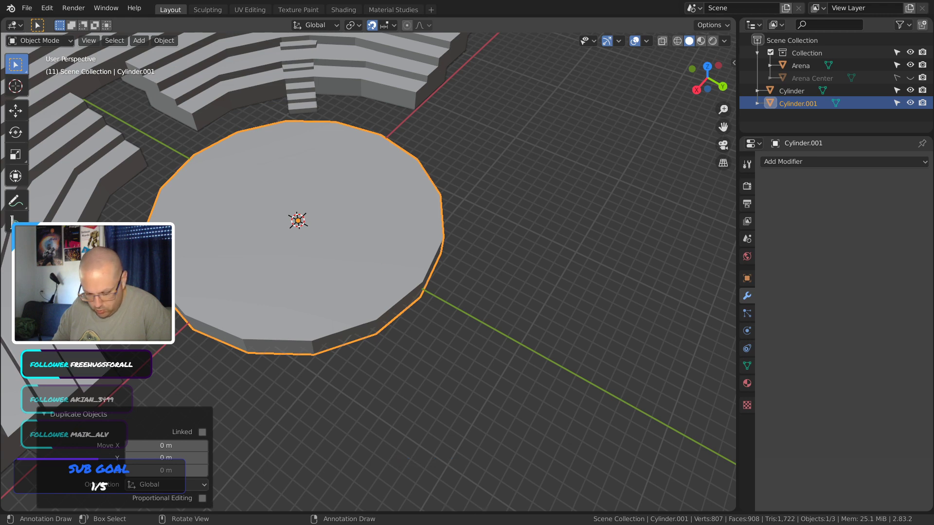
key("s")
key("shift+z")
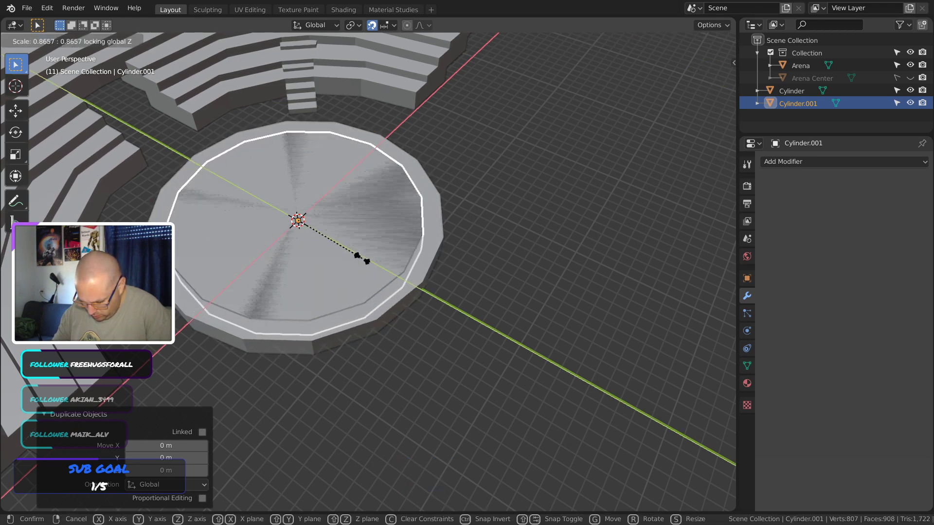
left_click(362, 259)
Scale the duplicate cylinder to about 0.851 in X and Y from the top view, keeping its height locked
key("KP_7")
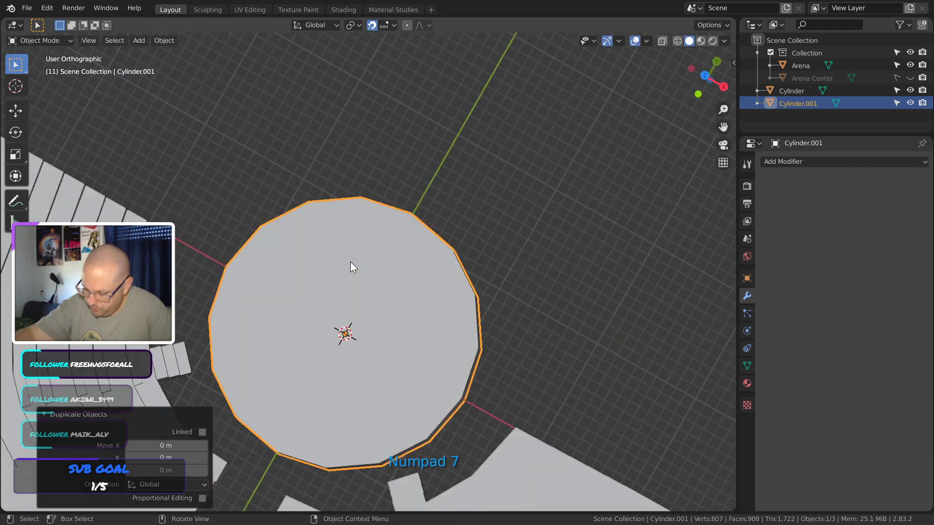
middle_click_drag(452, 355, 397, 266, "shift")
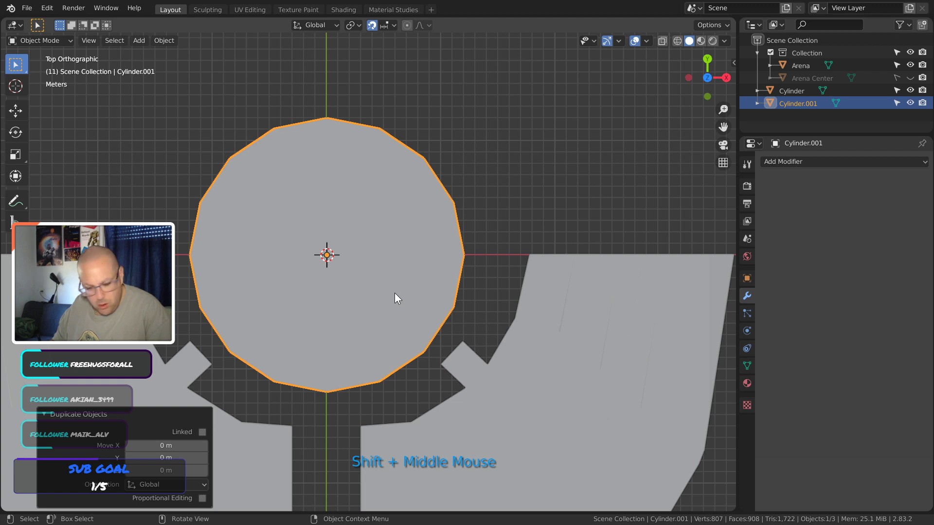
key("s")
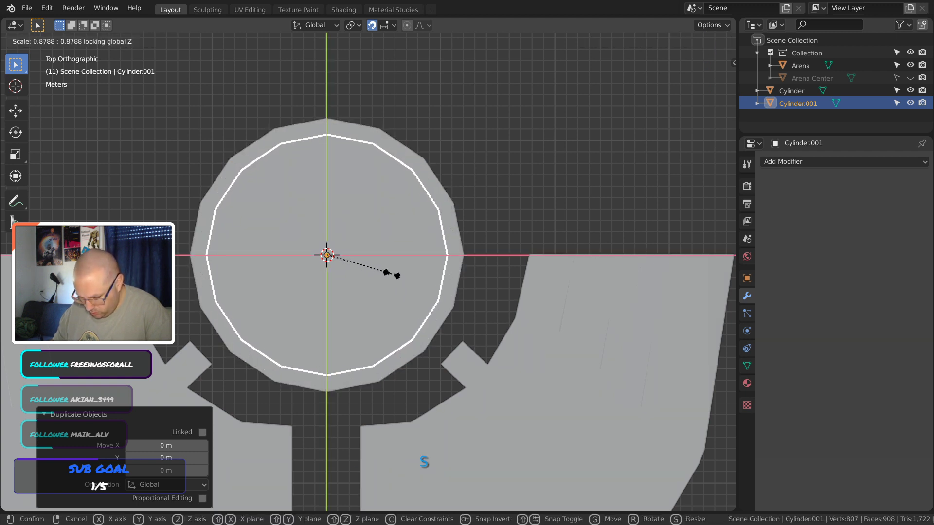
left_click(391, 270)
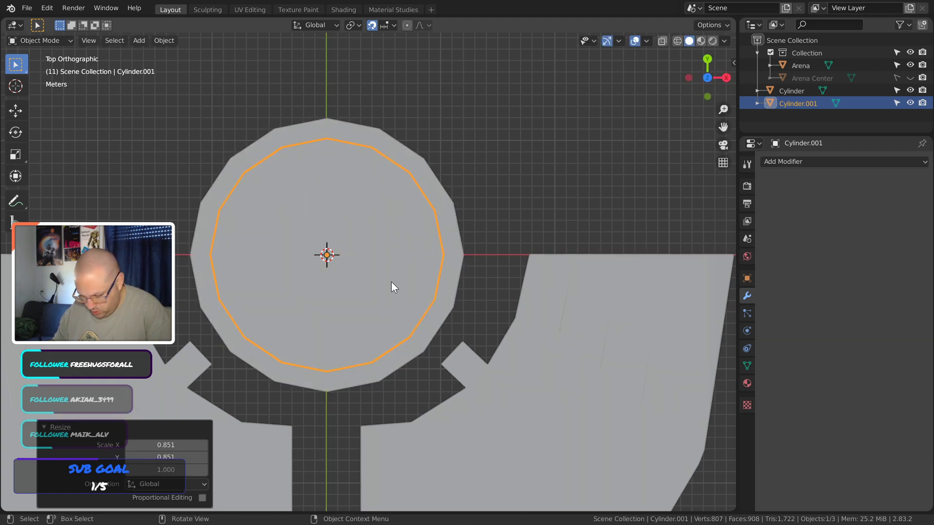
Stretch the smaller cylinder along its local Z axis so that it extends well above and below the outer disc
key("KP_3")
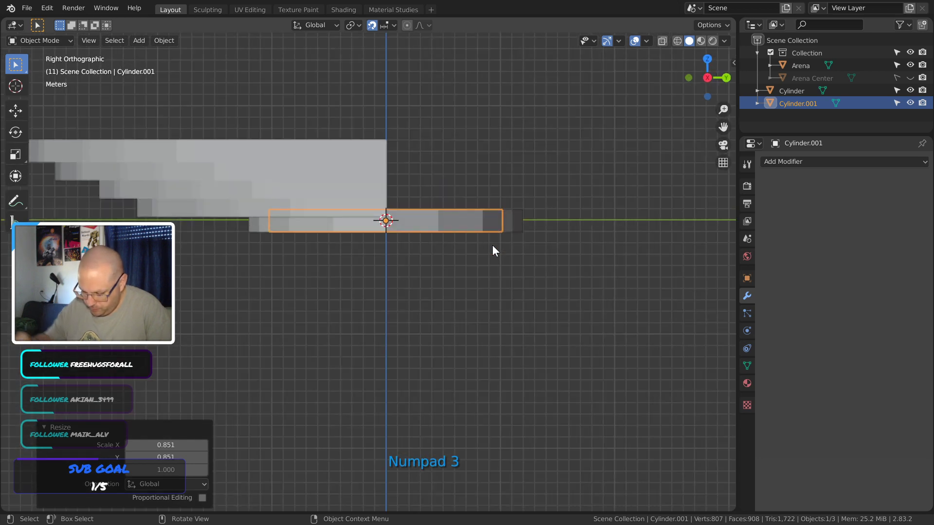
key("s")
key("shift+z")
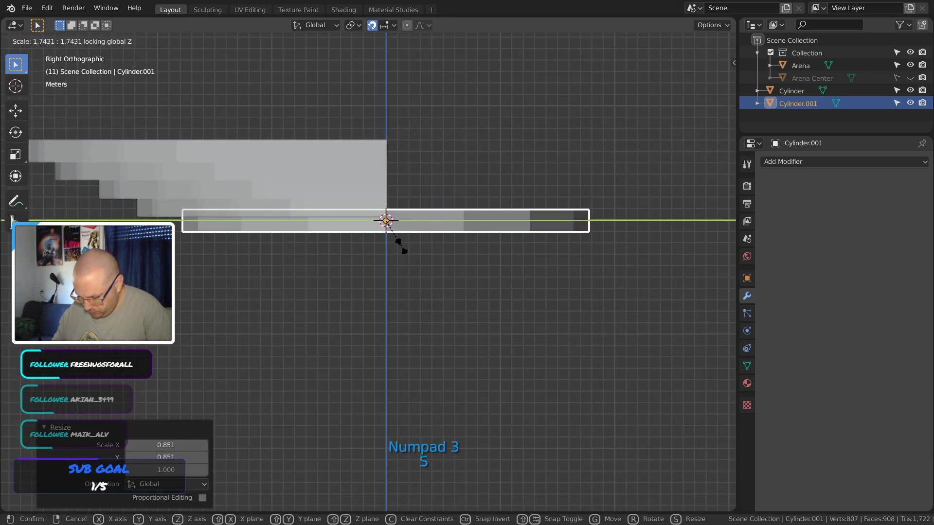
key("z")
key("z")
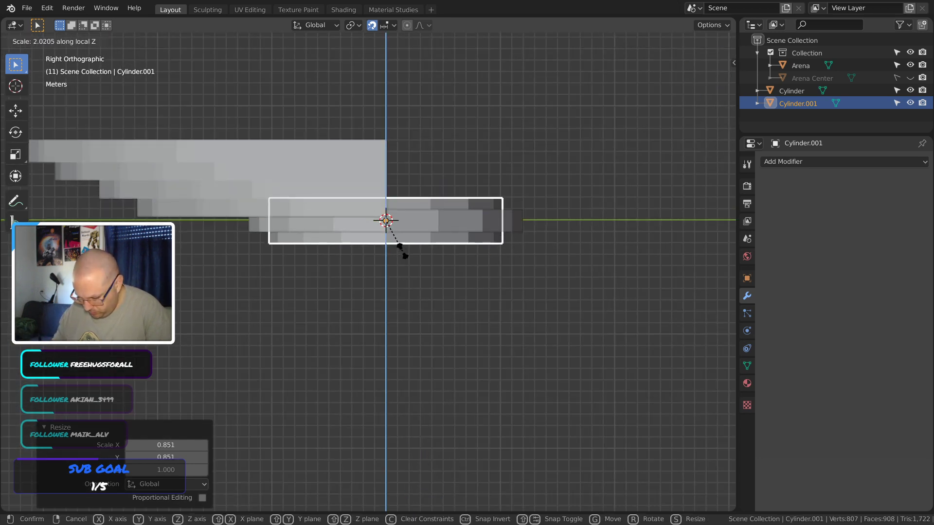
left_click(399, 413)
Cut the tall inner cylinder out of the outer disc with a Boolean Difference modifier and apply it
middle_click_drag(533, 266, 482, 327)
left_click(506, 296, "shift")
left_click(538, 273)
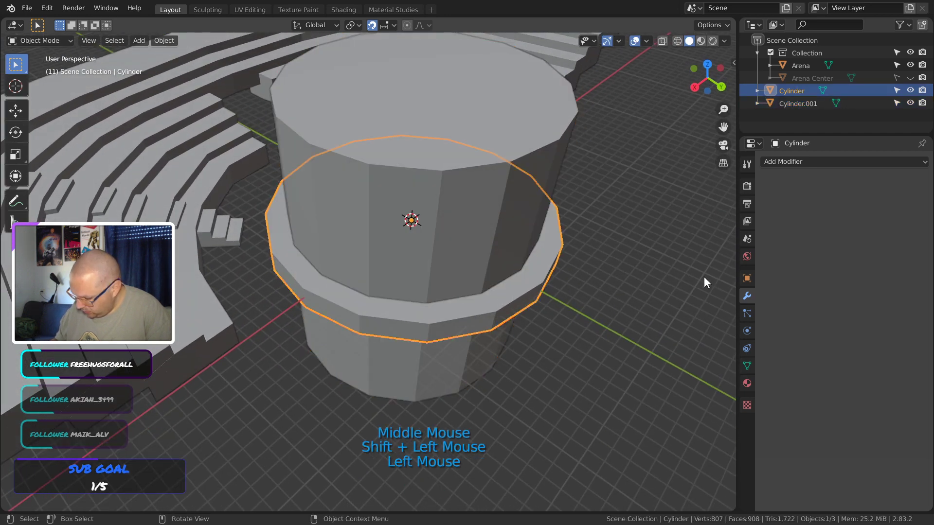
left_click(786, 162)
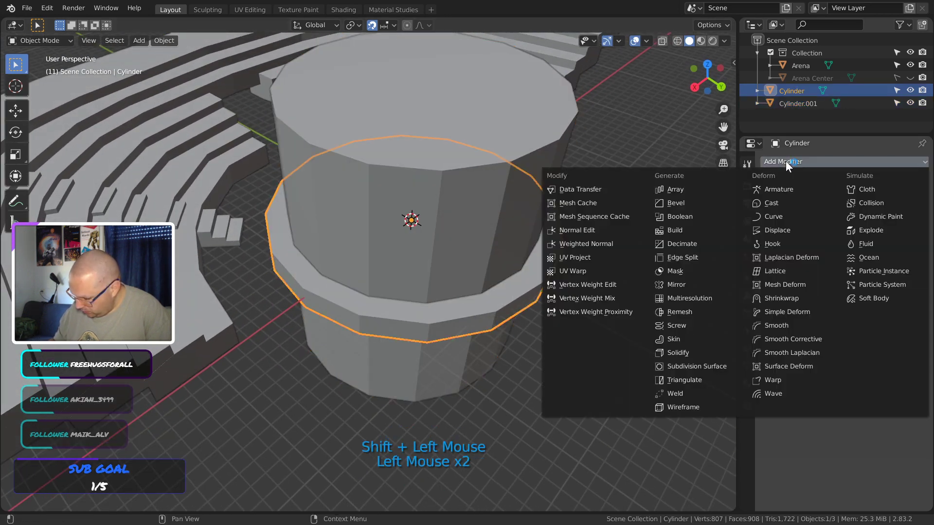
left_click(678, 218)
left_click(920, 255)
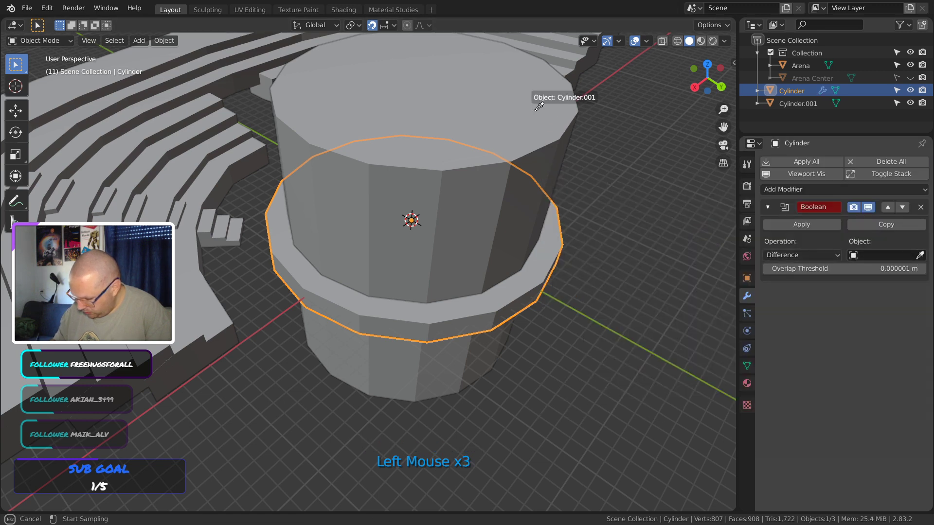
left_click(535, 108)
left_click(802, 225)
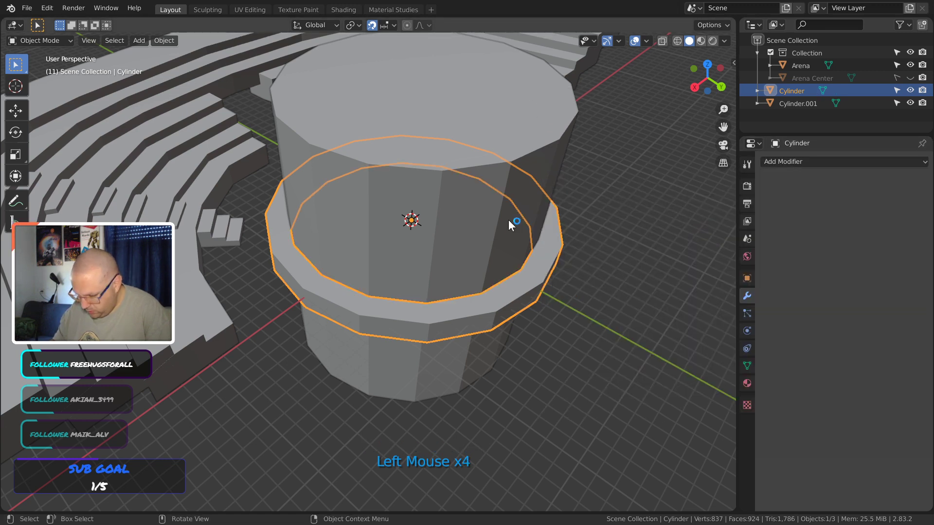
Delete the tall cutter cylinder and select the remaining ring
left_click(511, 89)
key("Delete")
left_click(529, 280)
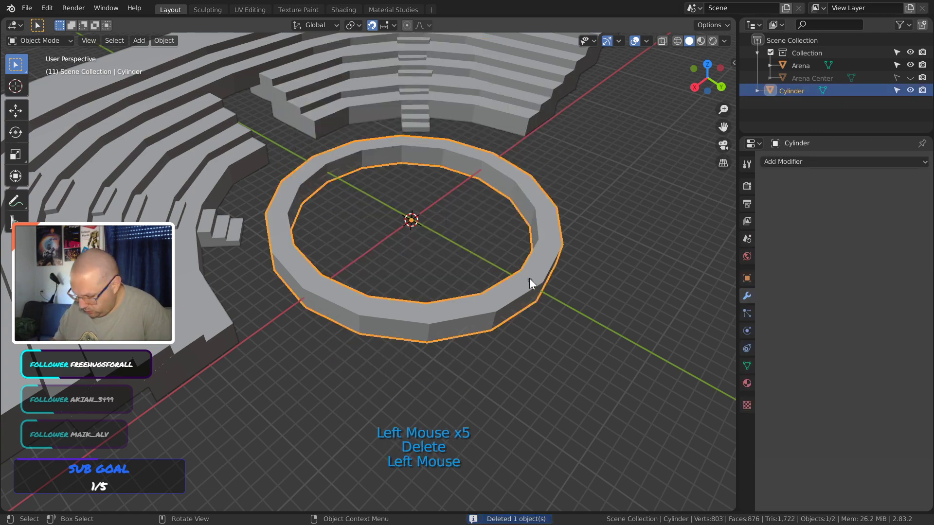
Enter Edit Mode on the ring and deselect all of its geometry
key("Tab")
middle_click_drag(521, 280, 510, 295)
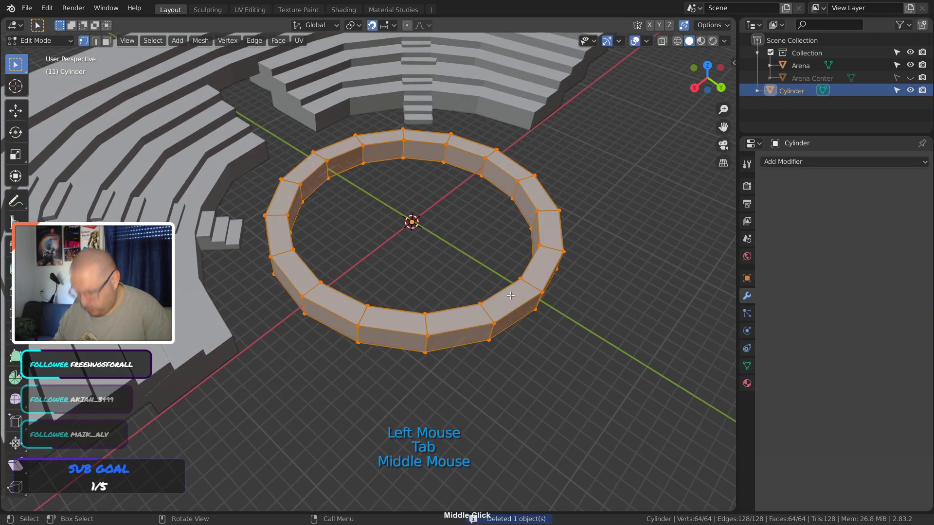
mouse_move(475, 258)
middle_mouse_down()
mouse_move(467, 271)
mouse_move(477, 20)
mouse_move(478, 243)
middle_mouse_up()
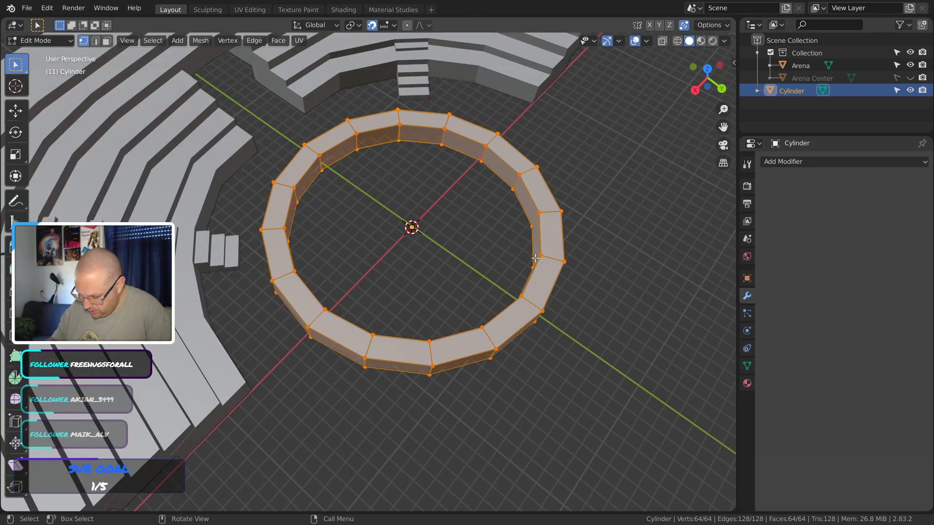
left_click(365, 404)
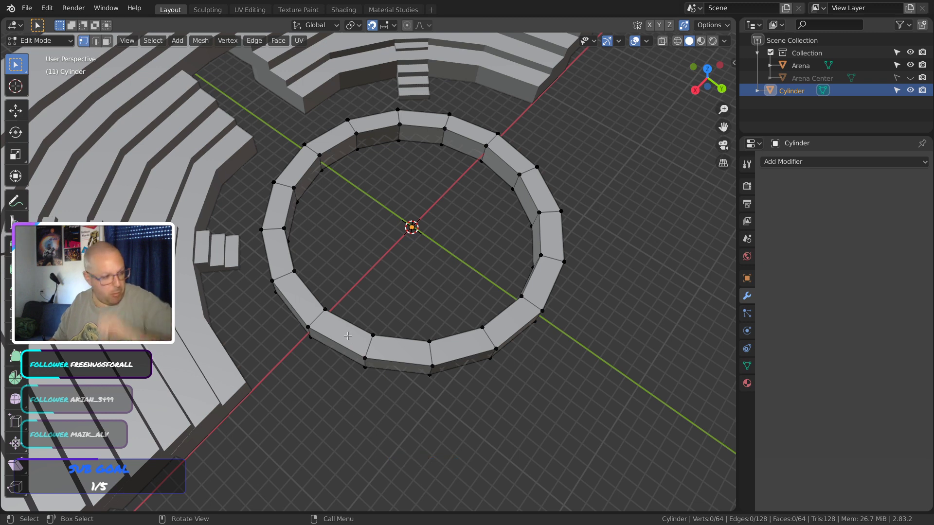
Switch to face selection and select the full loop of bottom faces on the ring
left_click(403, 351)
left_click(458, 349)
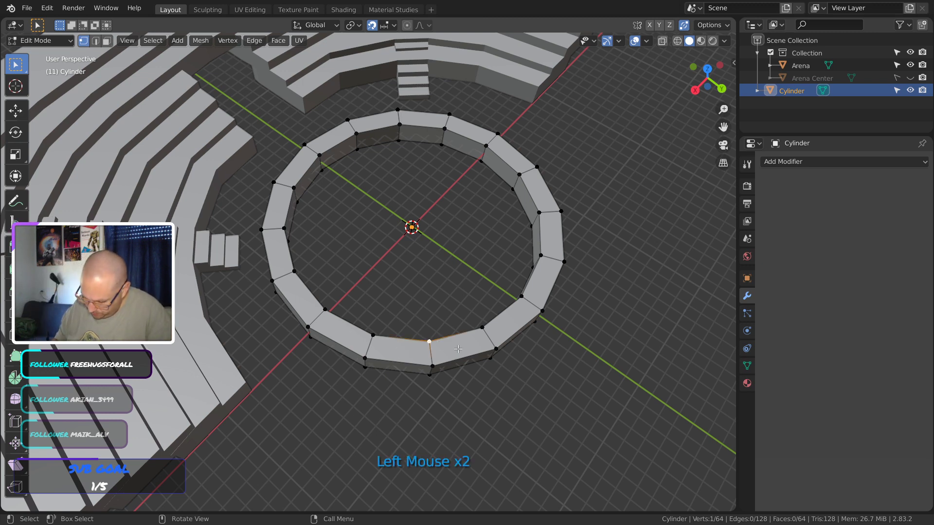
key("3")
left_click(457, 358)
left_click(504, 326)
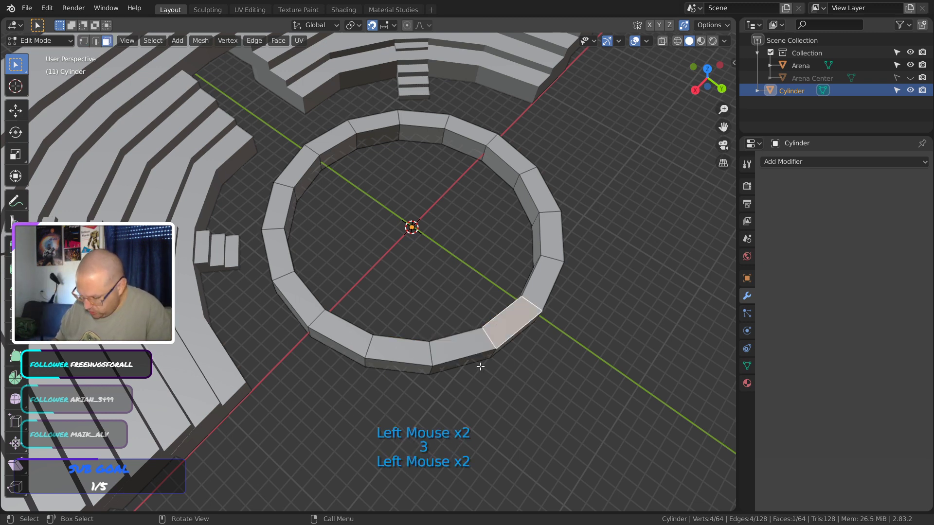
middle_click_drag(503, 326, 412, 190)
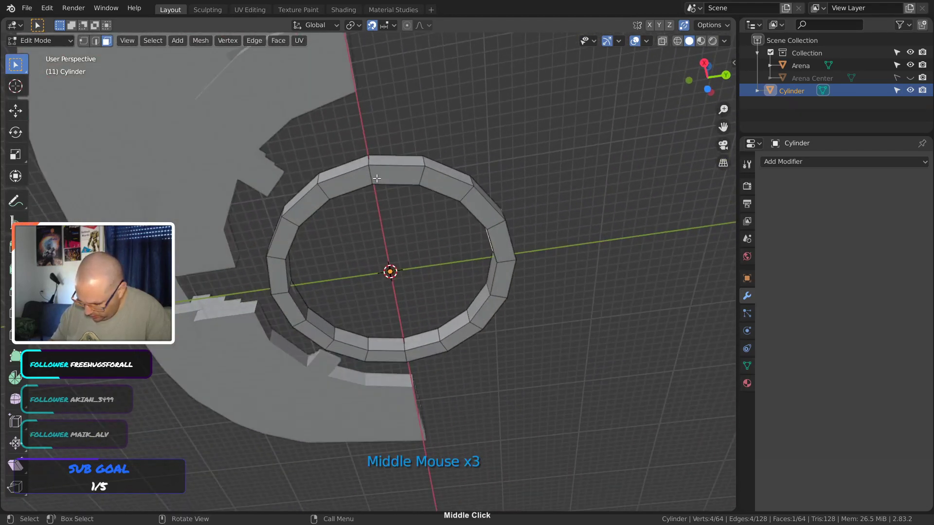
key("alt")
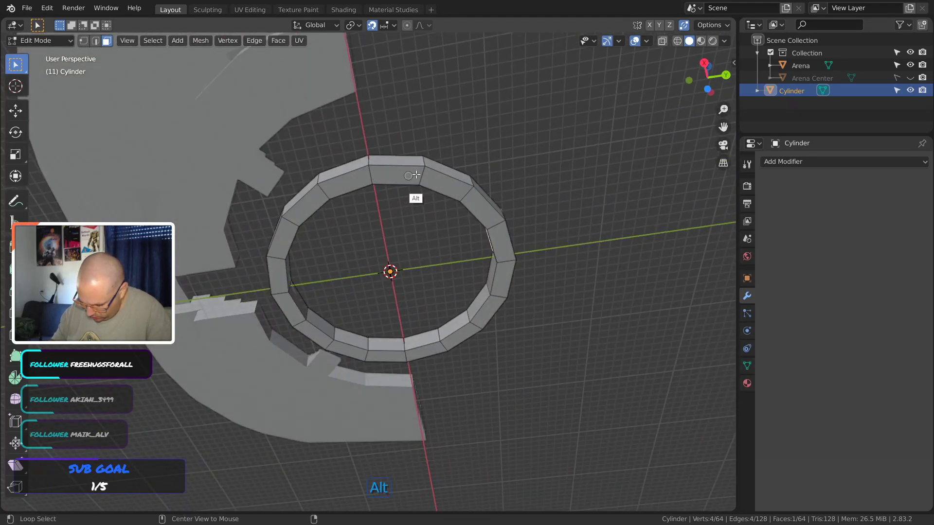
double_click(445, 182)
left_click(469, 197, "alt")
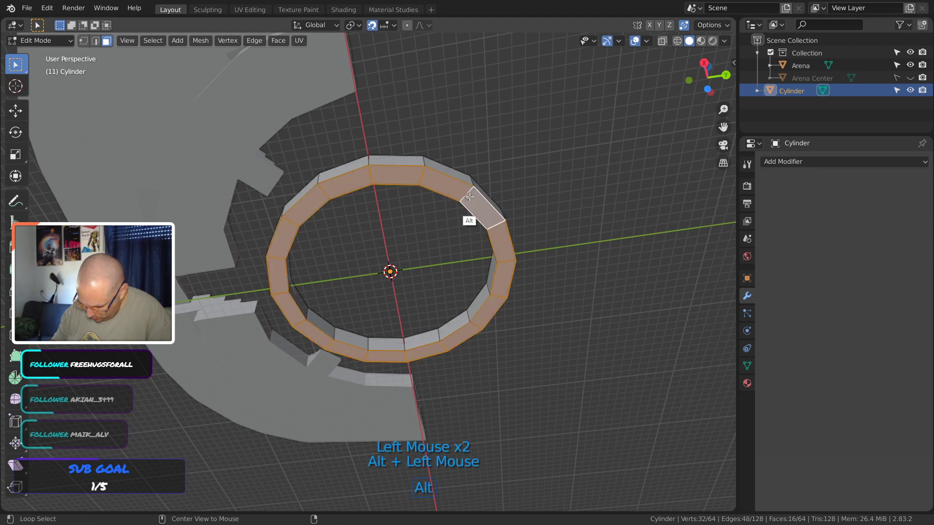
Move the ring's bottom faces 10 m down along Z, deselect everything and return to Object Mode
middle_click_drag(447, 179, 455, 301)
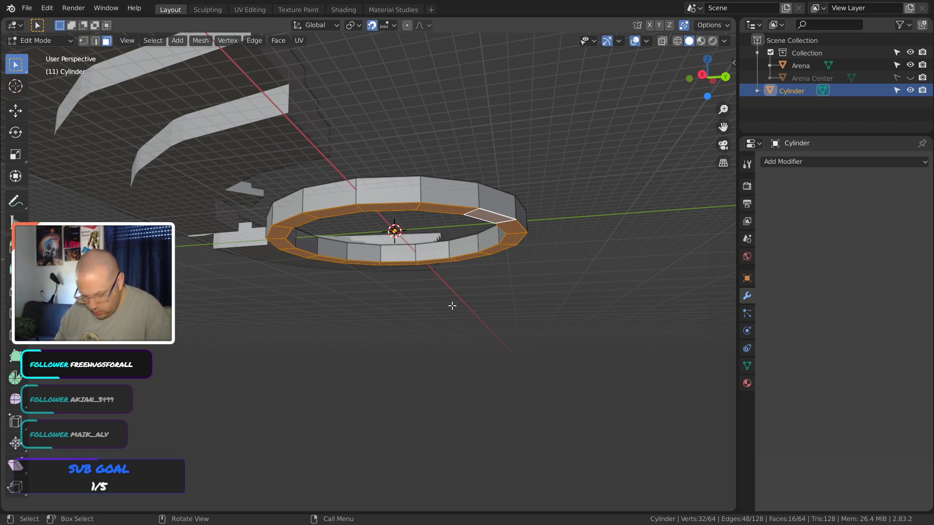
key("g")
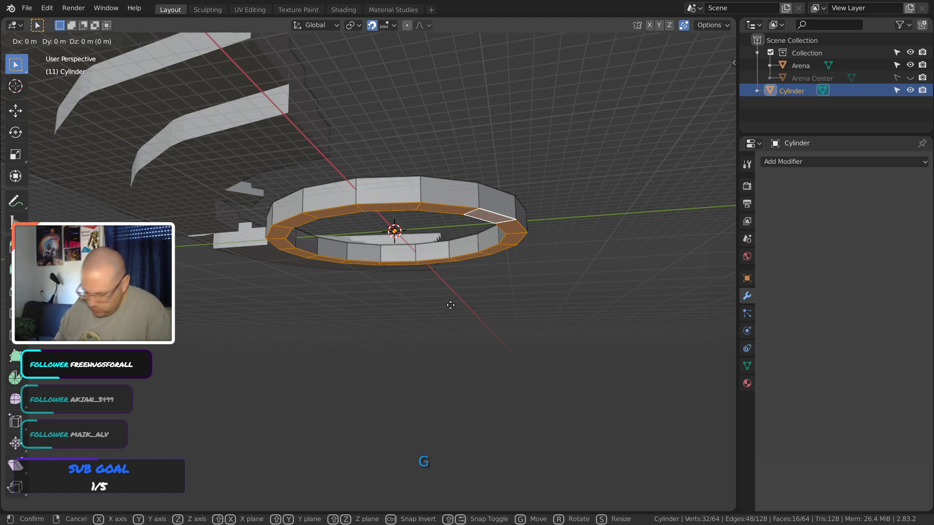
key("z")
left_click(465, 413)
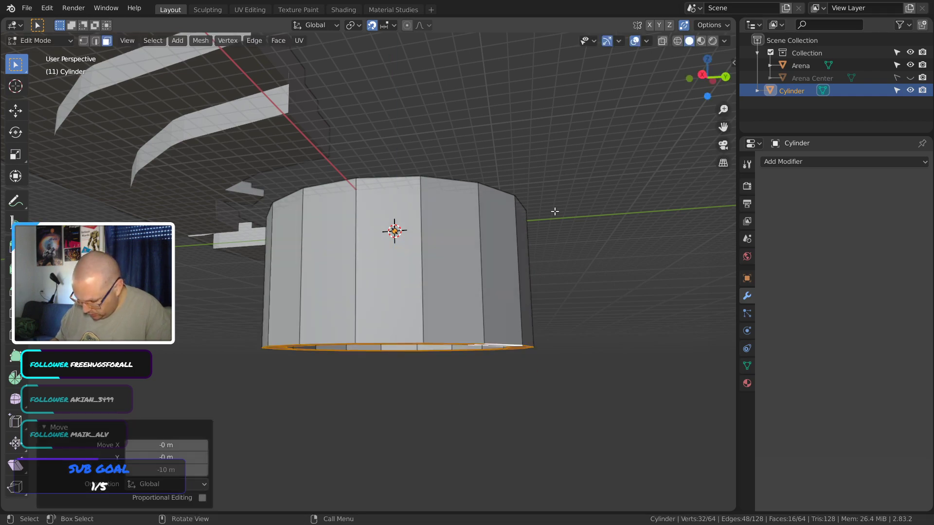
middle_click_drag(555, 210, 419, 308)
left_click(558, 273)
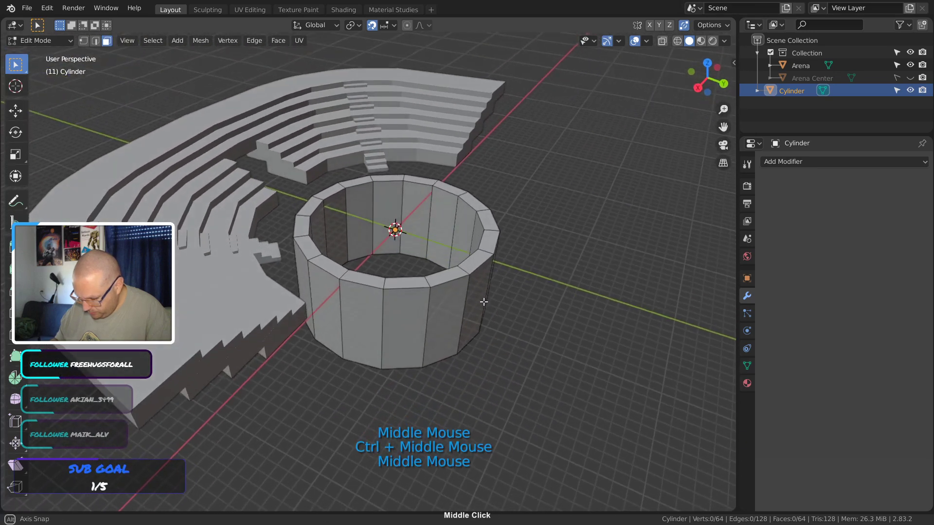
double_click(419, 308)
key("Tab")
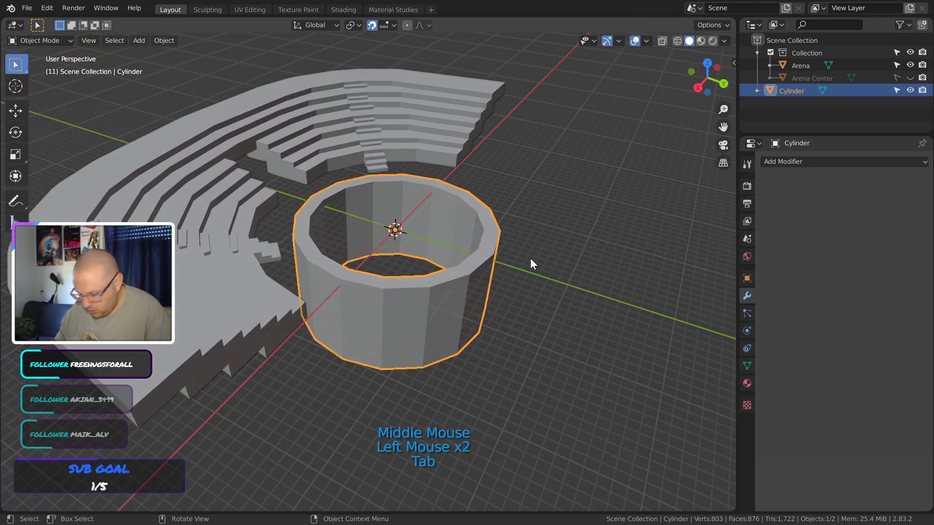
Raise the whole deepened ring 1 m along the global Z axis
middle_click_drag(531, 260, 503, 255)
left_click(508, 277)
left_click(480, 292)
middle_click_drag(480, 292, 577, 218)
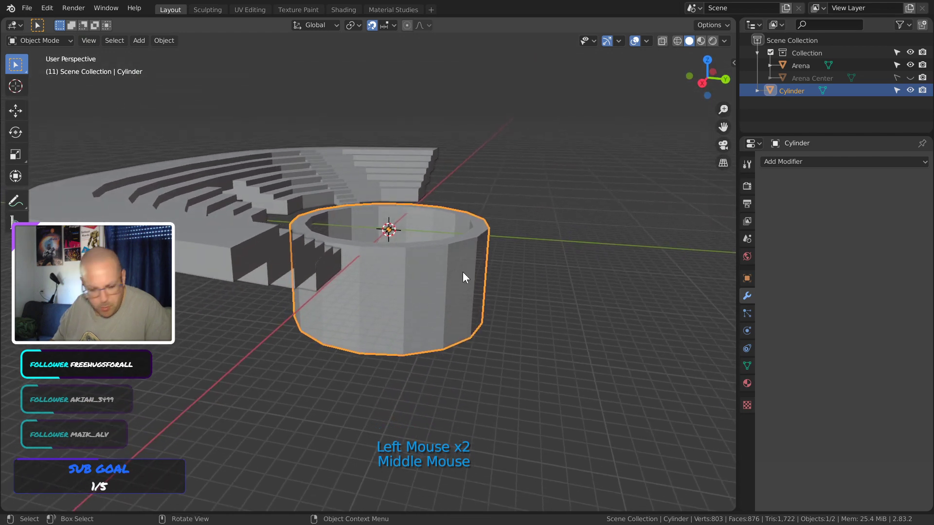
key("g")
key("z")
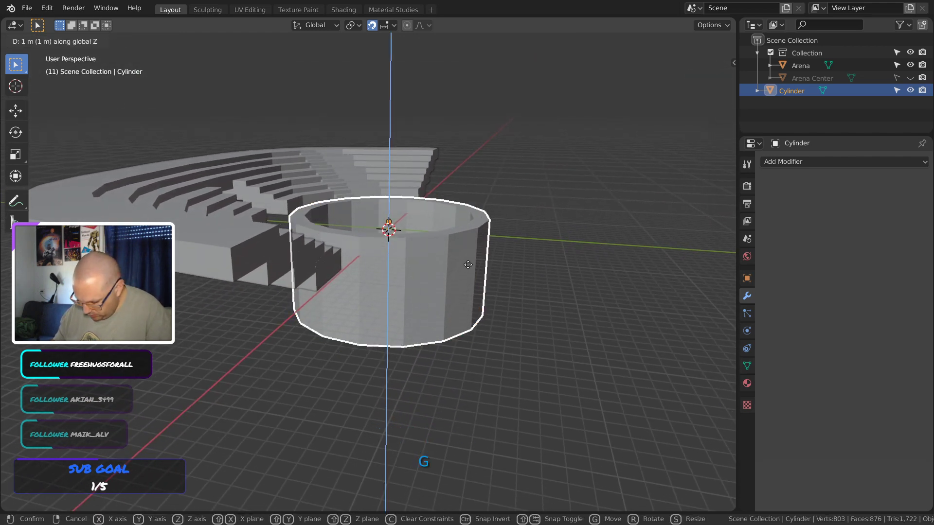
left_click(468, 264)
Try Shade Smooth on the ring, undo it and deselect the ring
middle_click_drag(515, 222, 477, 292)
left_click(554, 235)
left_click(476, 293)
right_click(456, 300)
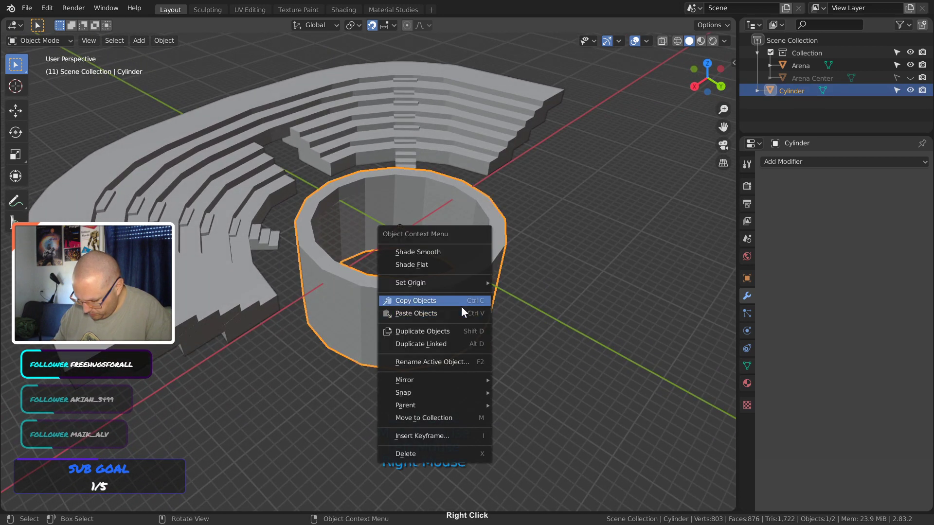
left_click(465, 253)
mouse_move(538, 232)
middle_mouse_down()
mouse_move(570, 190)
mouse_move(526, 222)
mouse_move(522, 323)
mouse_move(527, 239)
middle_mouse_up()
key("ctrl+z")
left_click(568, 214)
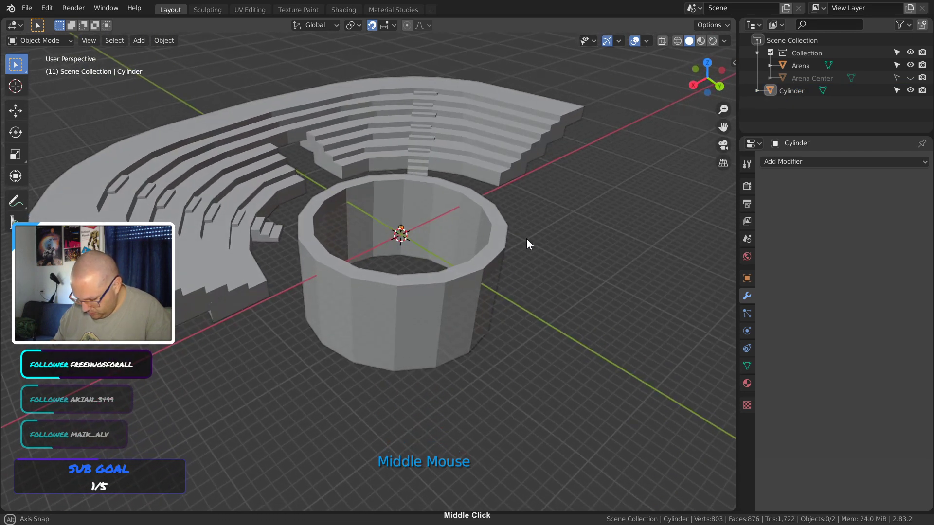
Undo the recent ring edits back to the shallow ring with its bottom faces selected
key("ctrl+z")
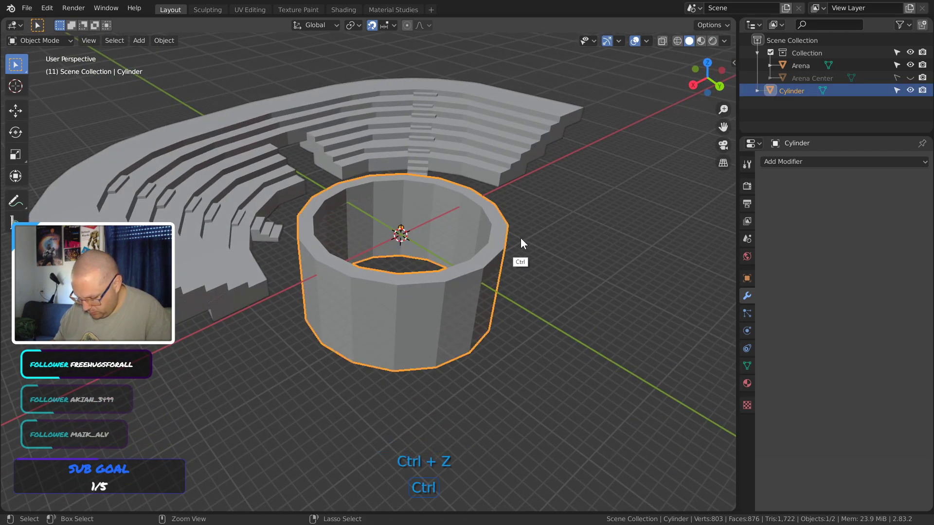
key("ctrl+z")
key("ctrl+z")
key("ctrl+z")
key("ctrl+z")
key("ctrl+z")
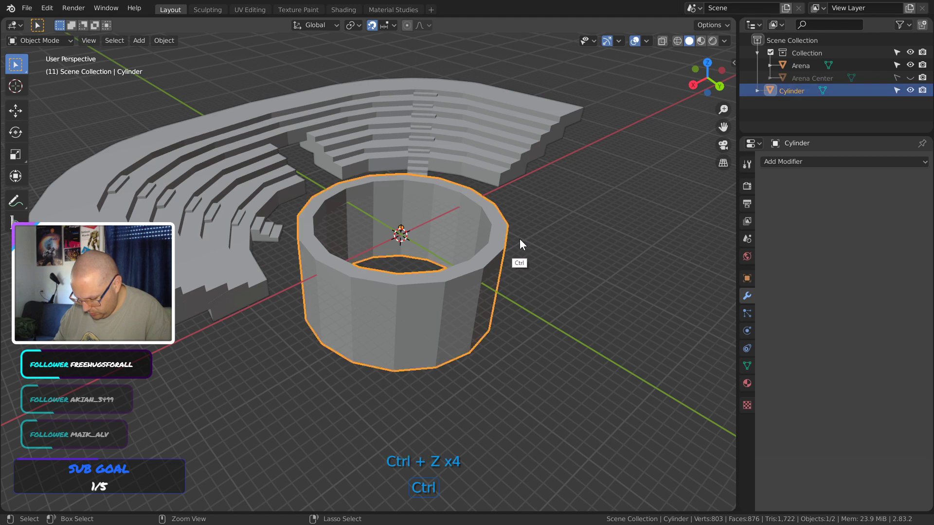
key("ctrl+z")
key("ctrl+z")
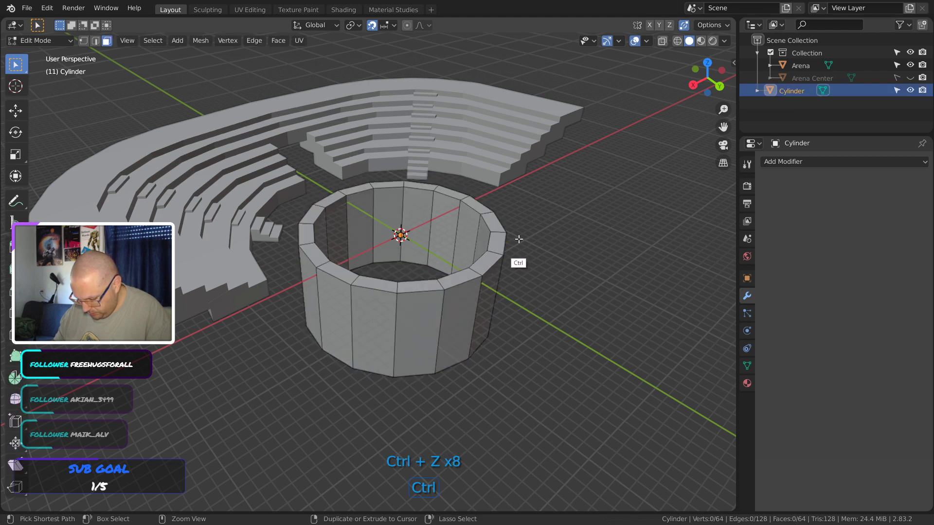
key("ctrl+z")
key("ctrl+z")
key("ctrl+z")
key("ctrl+z")
key("ctrl+z")
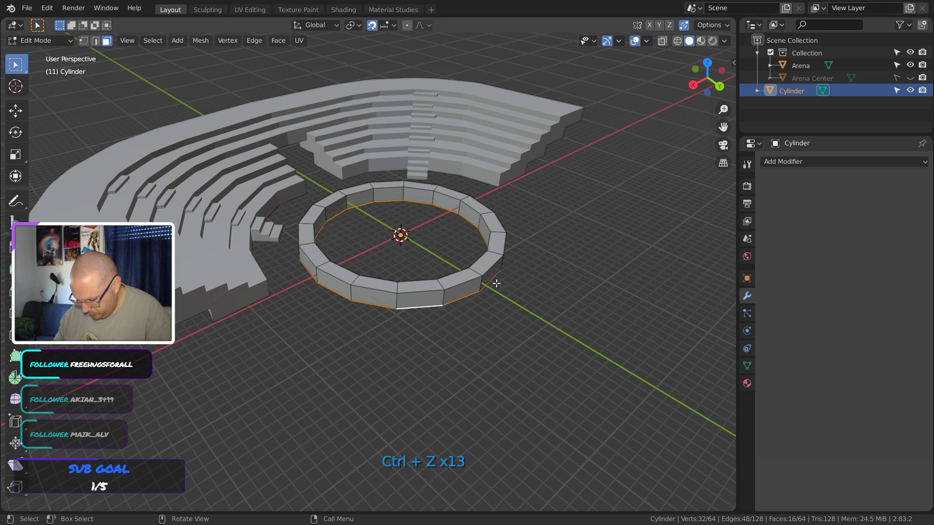
middle_click_drag(496, 284, 516, 131)
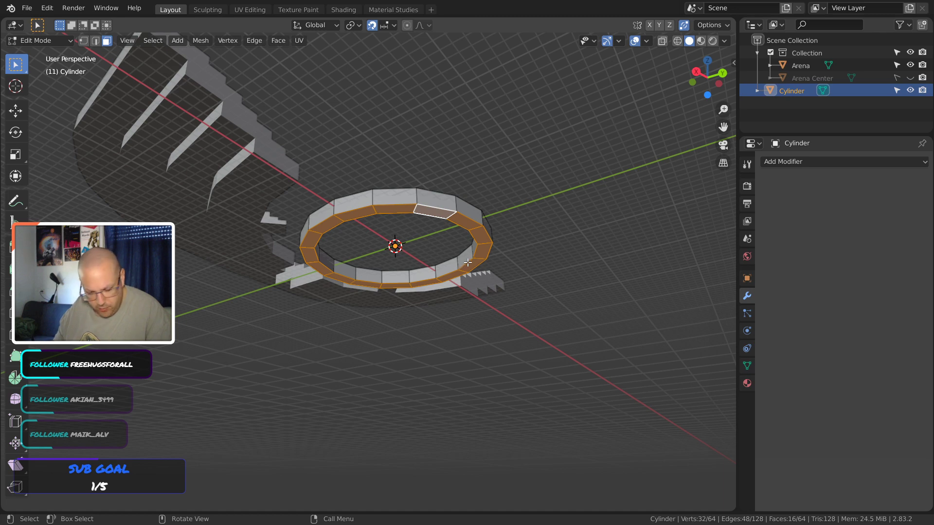
Redo all the undone ring edits to restore the tall ring in Object Mode
key("ctrl+shift+z")
key("ctrl+shift+z")
key("ctrl+shift+z")
key("ctrl+shift+z")
key("ctrl+shift+z")
key("ctrl+shift+z")
key("ctrl+shift+z")
key("ctrl+shift+z")
key("ctrl+shift+z")
key("ctrl+shift+z")
key("ctrl+shift+z")
key("ctrl+shift+z")
key("ctrl+shift+z")
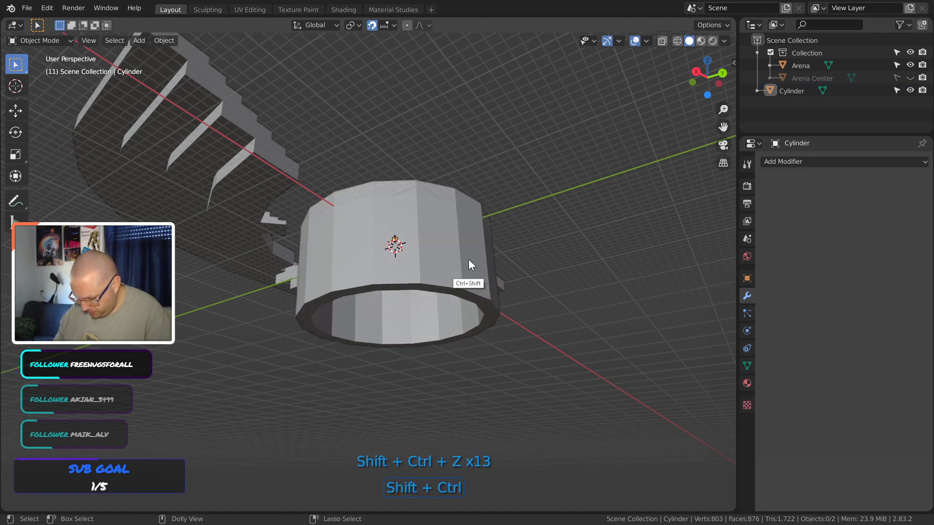
key("ctrl+shift+z")
key("ctrl+shift+z")
key("ctrl+shift+z")
key("ctrl+shift+z")
key("ctrl+shift+z")
left_click(571, 175)
middle_click_drag(571, 175, 555, 242)
middle_click_drag(492, 280, 486, 252)
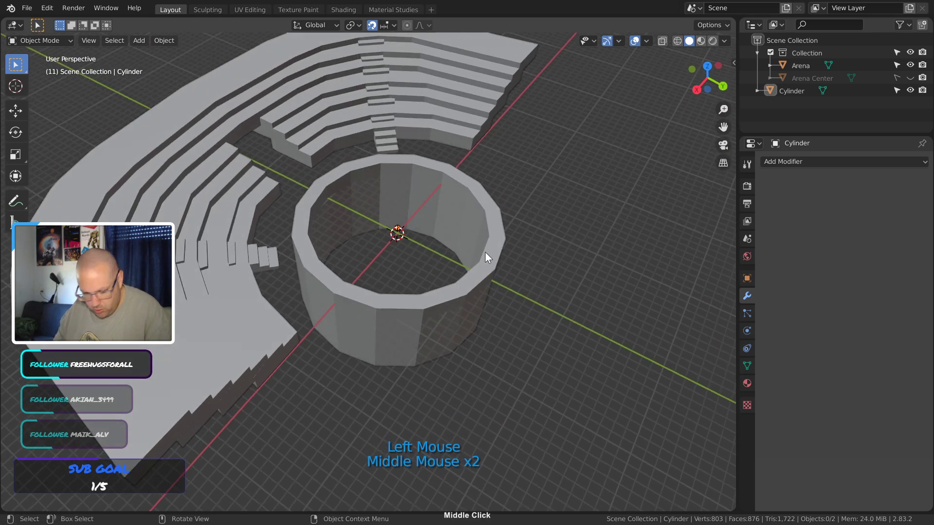
Unhide the Arena Center disc while keeping the arena and the ring visible
key("shift+s")
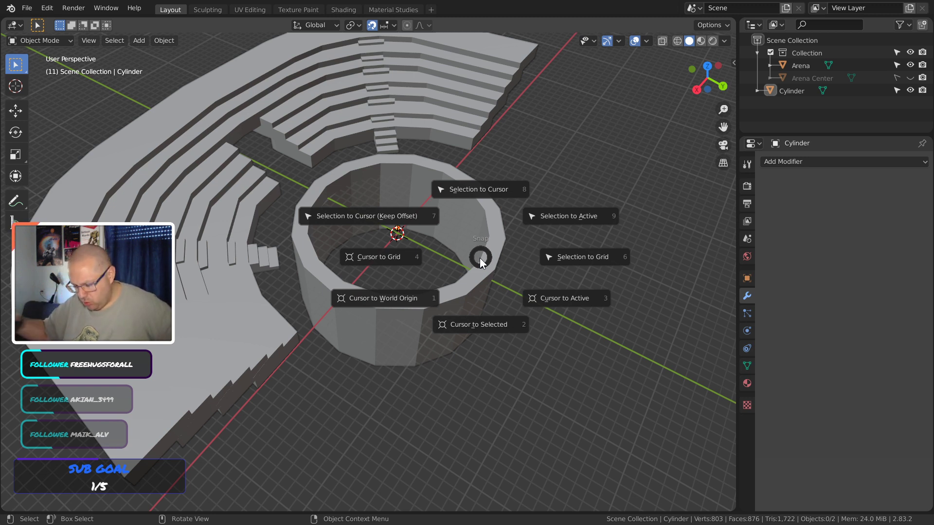
left_click(422, 388)
middle_click_drag(422, 388, 381, 279)
key("KP_7")
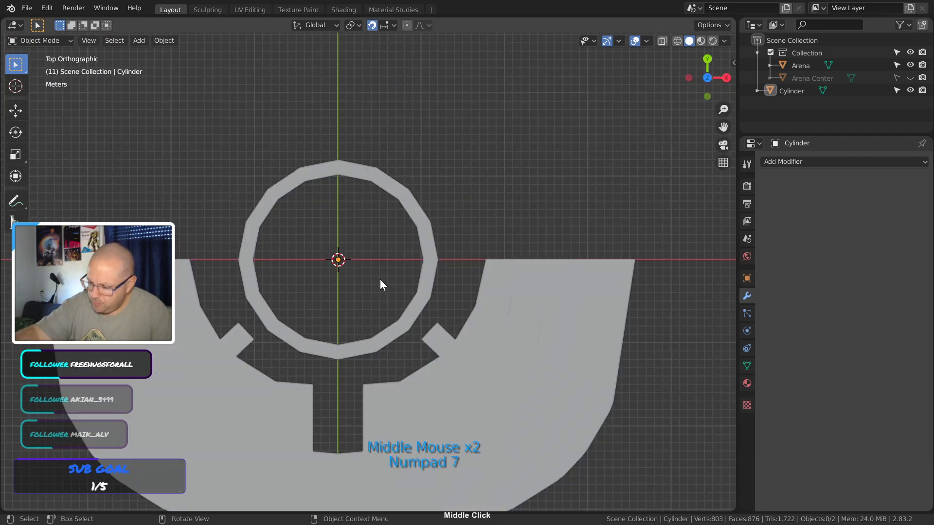
middle_click_drag(527, 215, 500, 311, "ctrl")
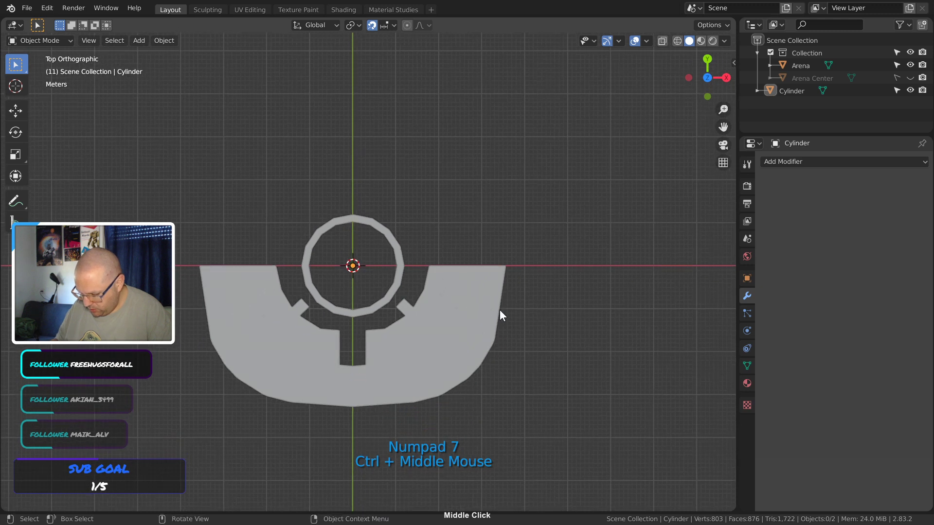
left_click(911, 91)
left_click(911, 90)
left_click(910, 78)
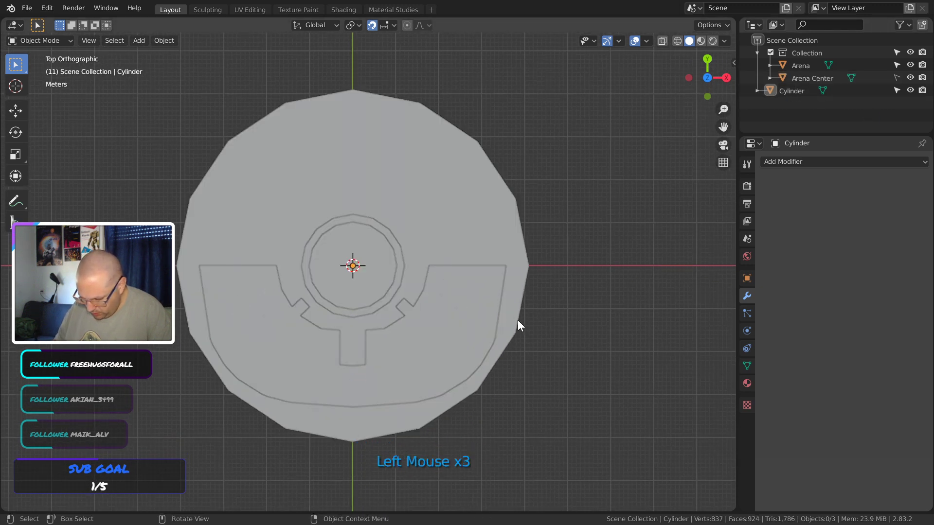
Make the Arena Center disc selectable, select it and hide all other objects
left_click(477, 234)
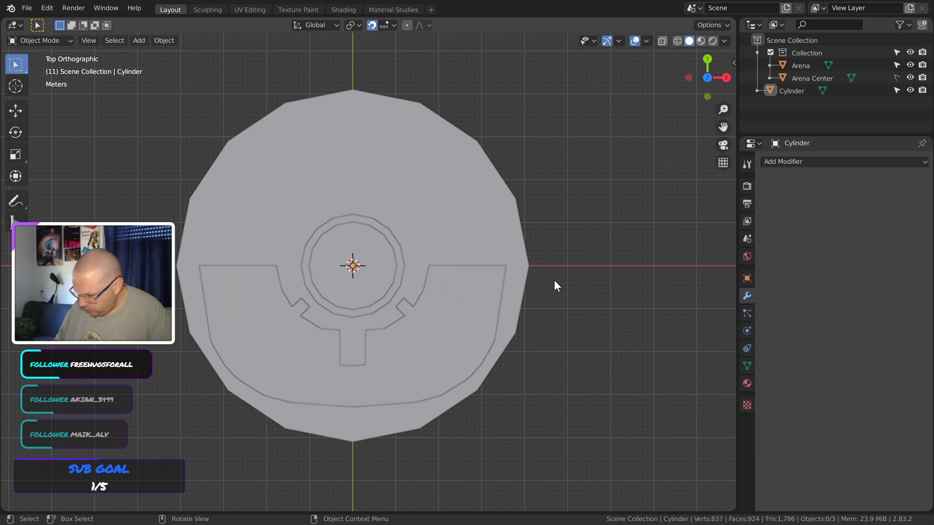
left_click(896, 78)
left_click(494, 218)
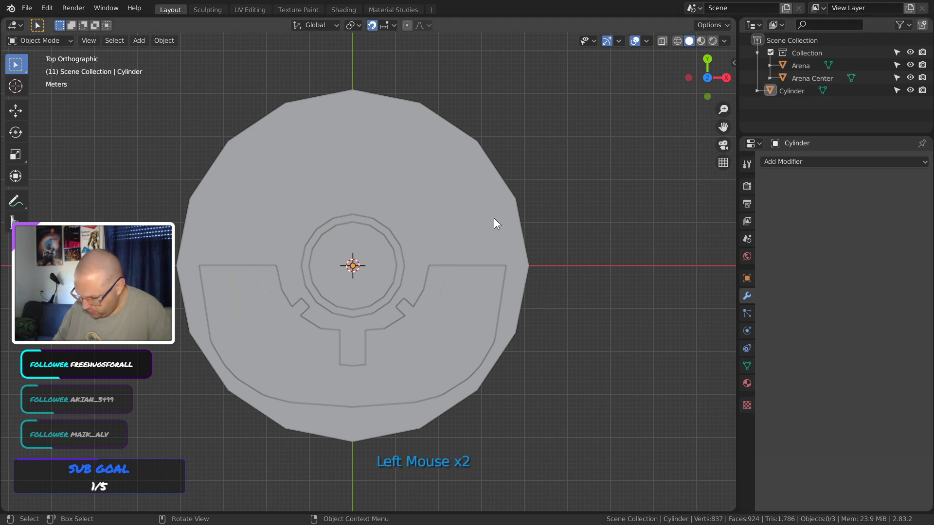
key("shift+h")
Raise the Arena Center disc 9 m along the global Z axis
middle_click_drag(500, 399, 450, 326)
key("g")
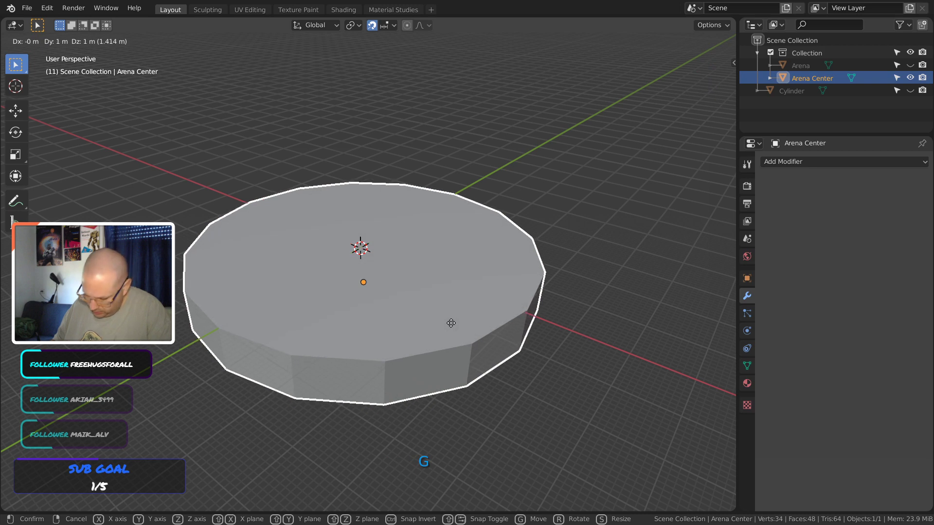
key("z")
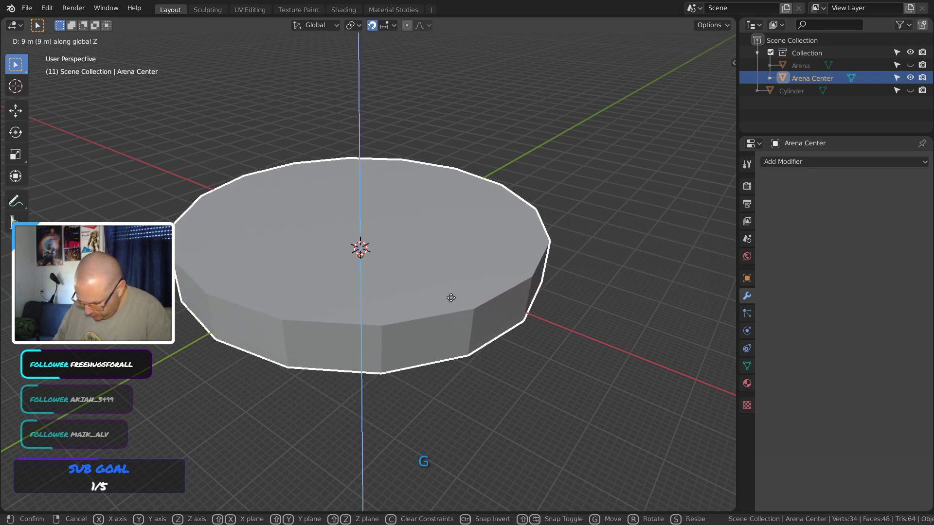
left_click(451, 299)
middle_click_drag(491, 261, 499, 275)
Enter Edit Mode on the Arena Center disc and add a Simple Subdivision Surface modifier with 3 viewport subdivisions
key("Tab")
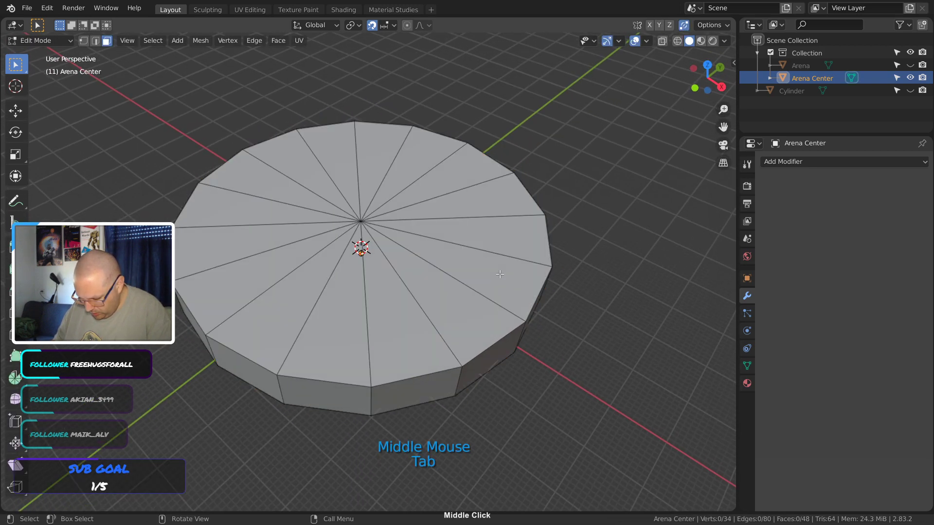
key("Tab")
key("Tab")
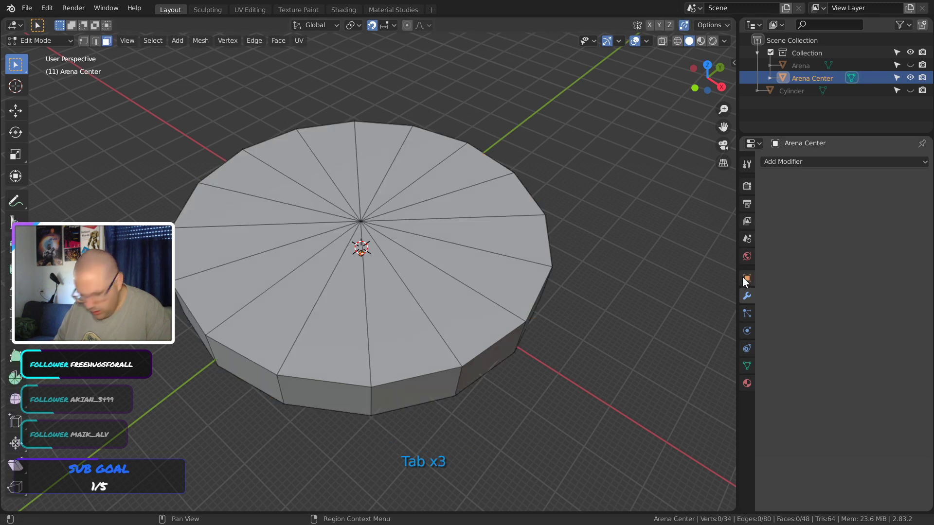
left_click(799, 163)
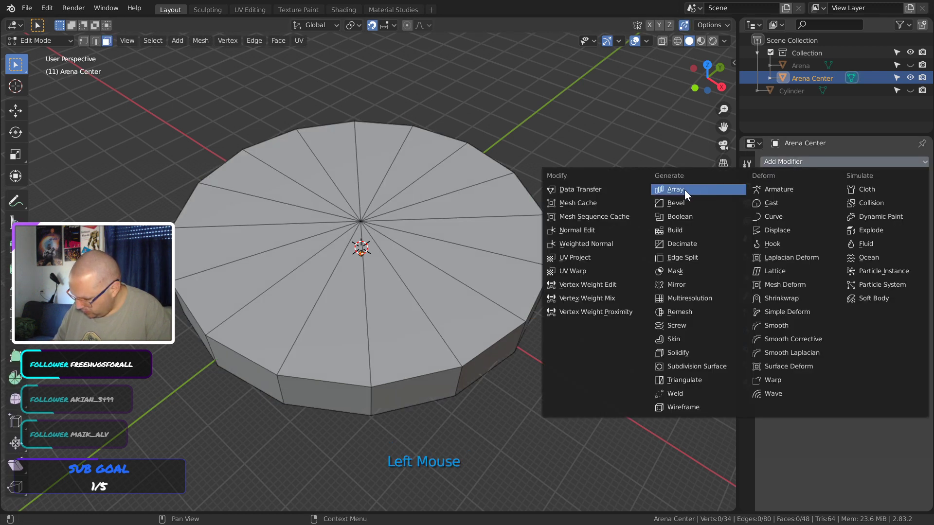
left_click(707, 369)
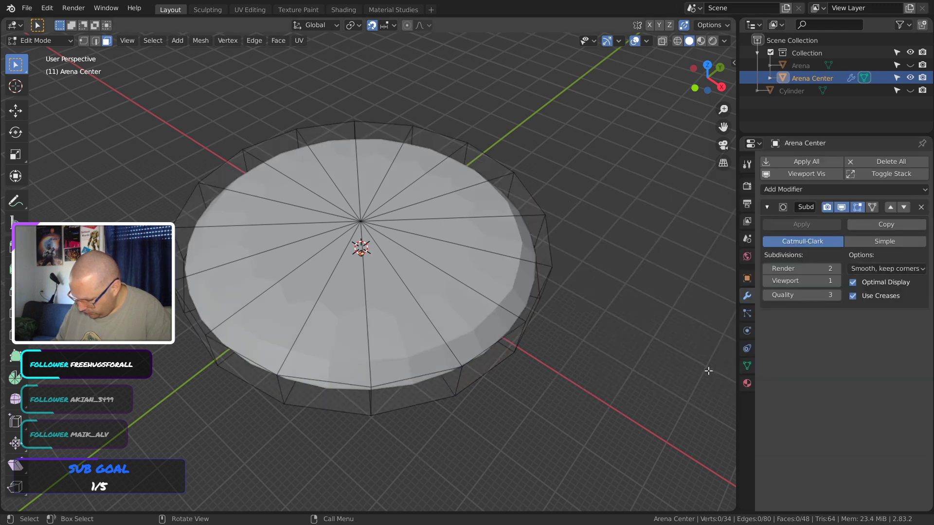
left_click(885, 242)
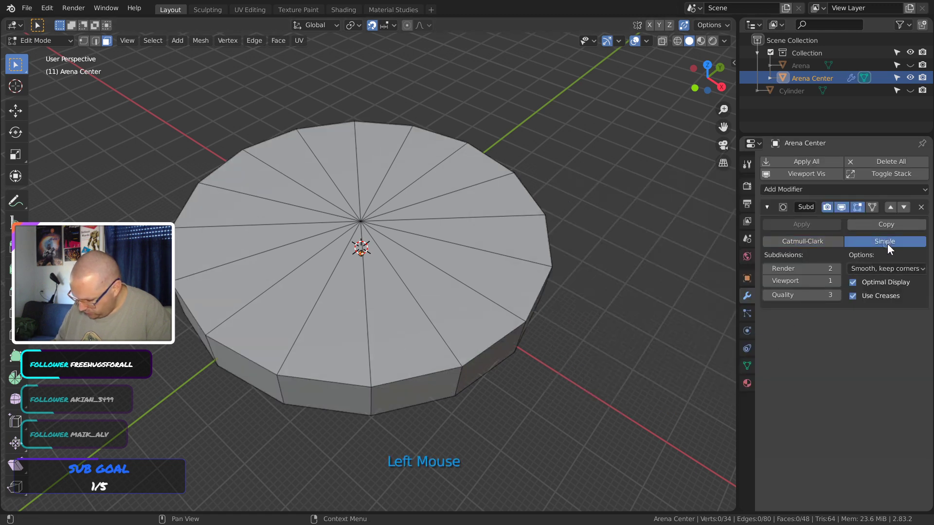
left_click(837, 281)
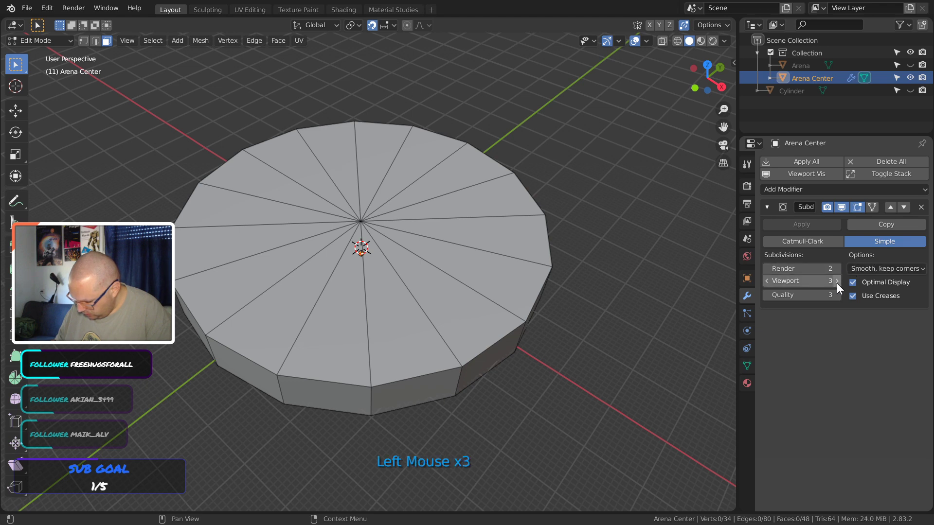
Try 4 viewport subdivisions on the disc's Subdivision Surface modifier and compare Catmull-Clark with Simple
left_click(837, 281)
middle_click_drag(611, 327, 545, 311)
left_click(822, 244)
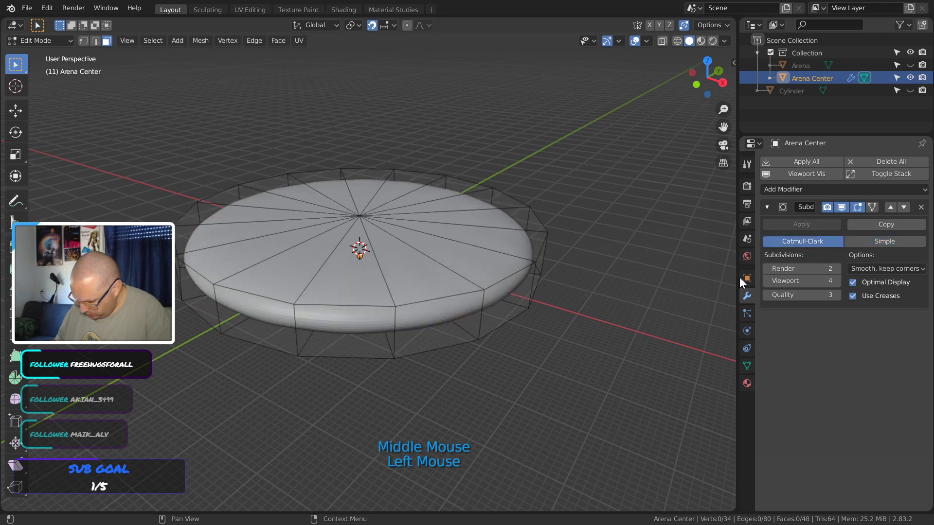
middle_click_drag(720, 280, 540, 355)
left_click(880, 242)
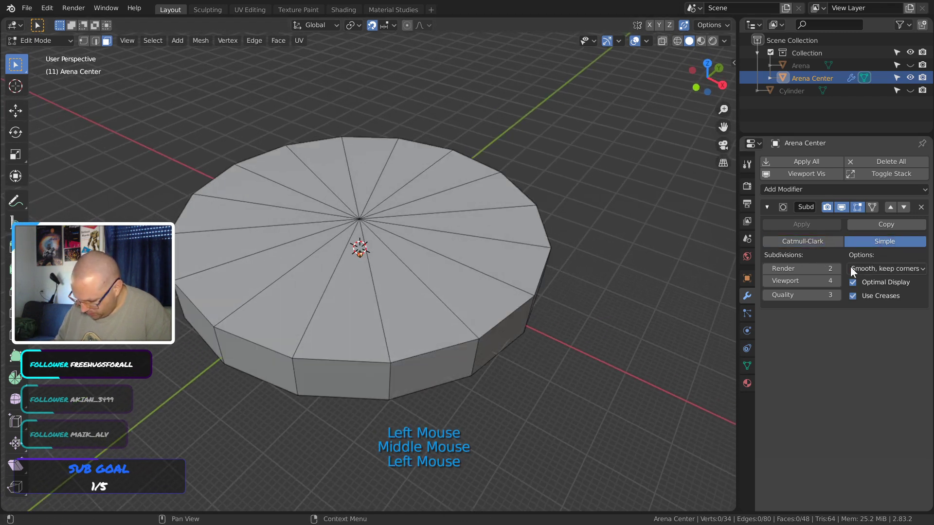
middle_click_drag(559, 302, 527, 340)
left_click(569, 384)
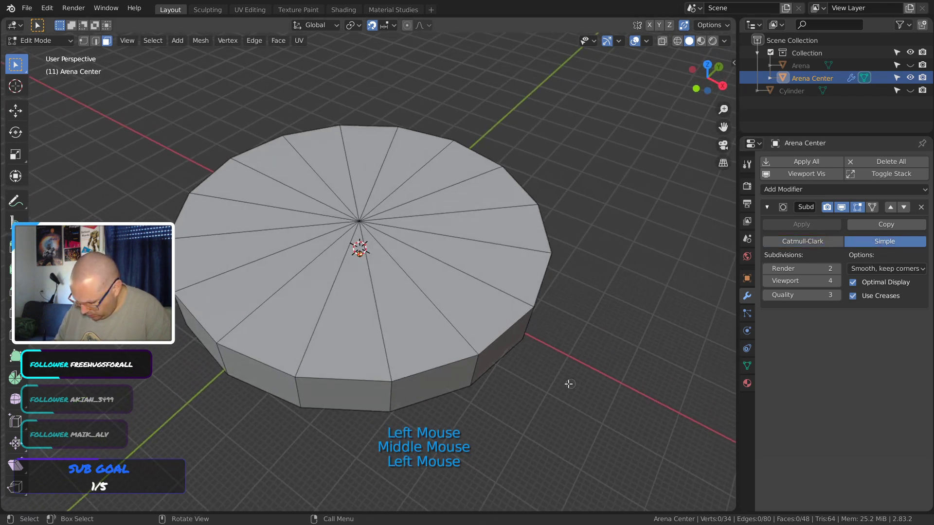
Compare the subdivided disc in Edit Mode and Object Mode, selecting one wedge face on its upper surface
left_click(499, 333)
key("Tab")
key("Tab")
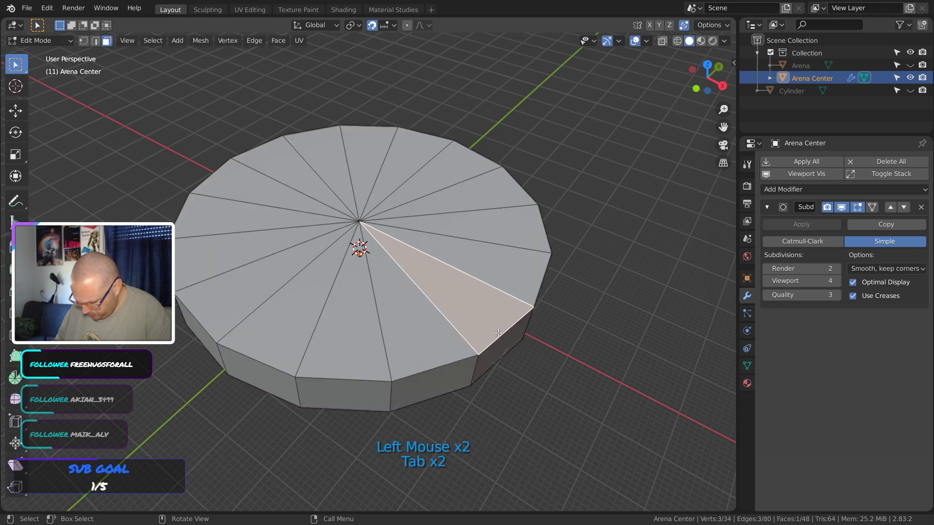
key("Tab")
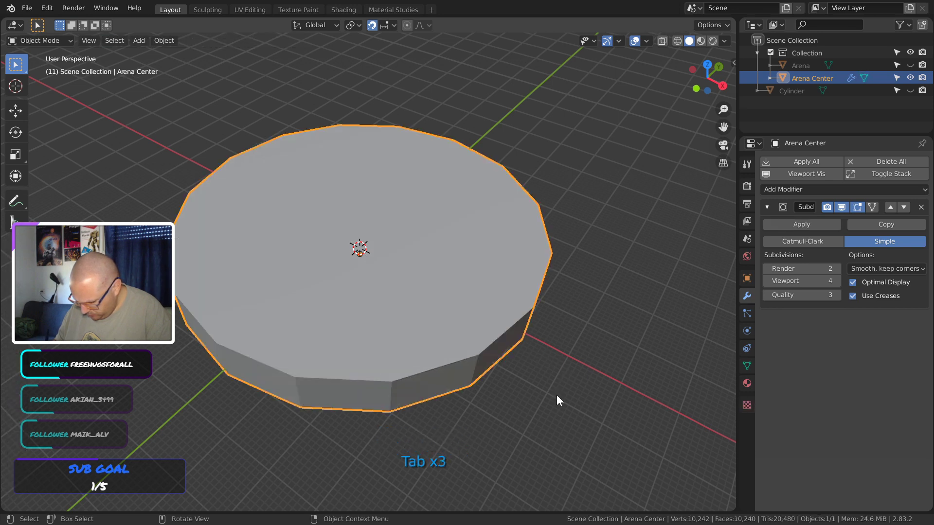
left_click(554, 377)
key("Tab")
middle_click_drag(547, 375, 542, 403)
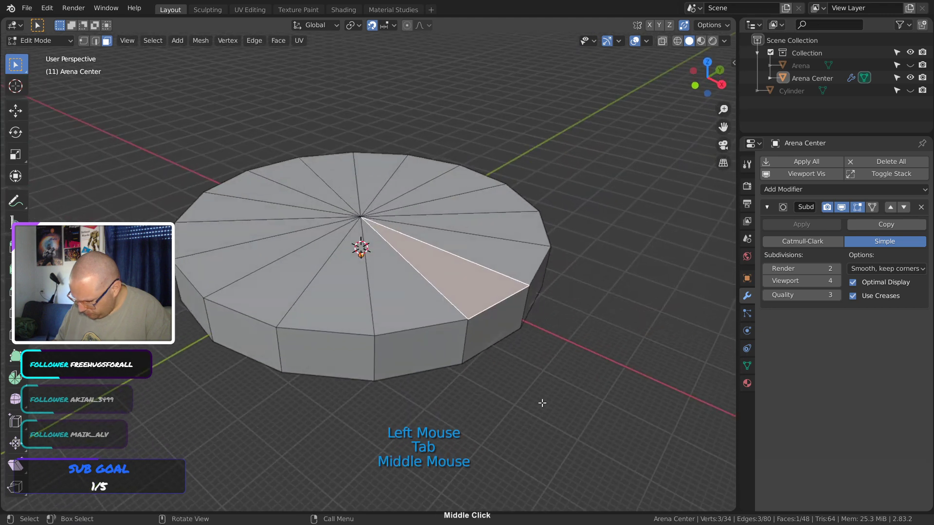
Set the modifier's viewport subdivisions to 3 and apply it to the Arena Center disc in Object Mode
left_click(767, 281)
key("Tab")
left_click(805, 227)
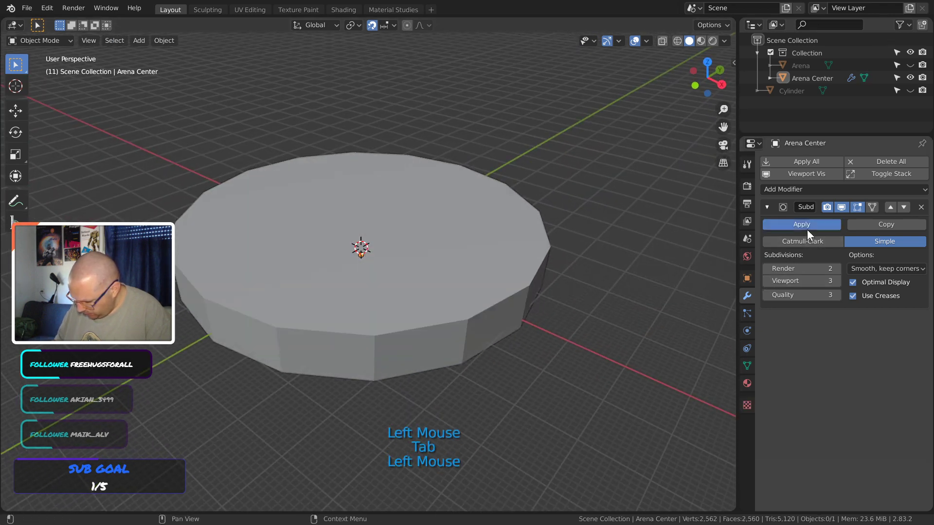
Select the Arena Center disc and examine its subdivided mesh in Edit Mode, then return to Object Mode
left_click(471, 309)
key("Tab")
middle_click_drag(513, 342, 568, 244)
left_click(560, 369)
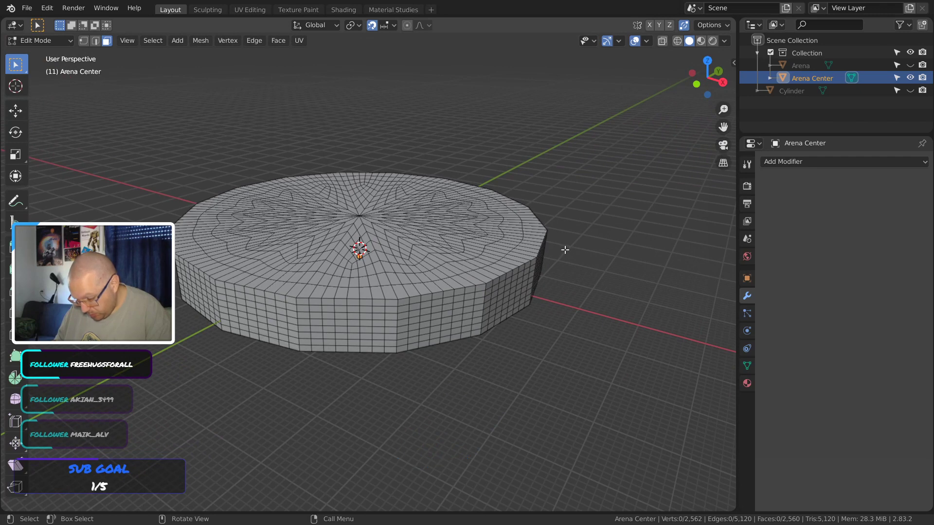
middle_click_drag(564, 250, 559, 277)
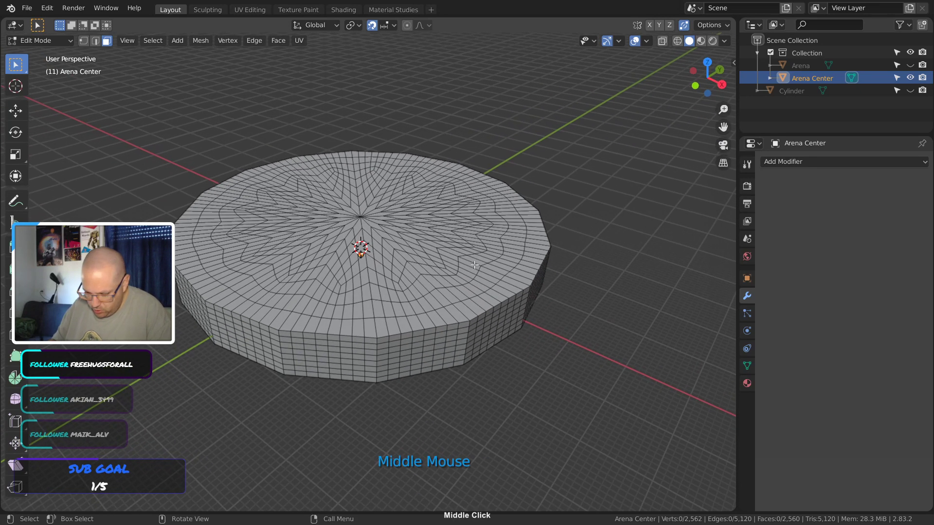
key("Tab")
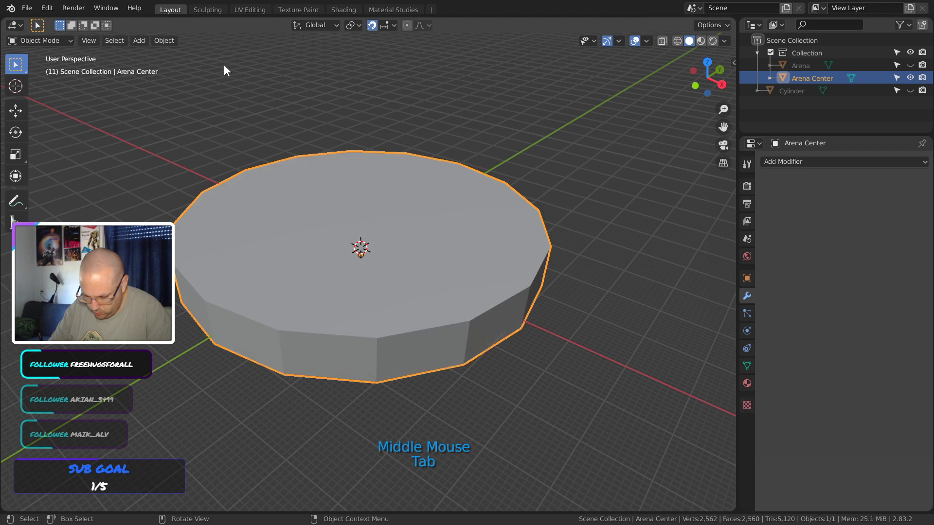
Save the arena file and switch to the Sculpting workspace with the whole disc in view
left_click(224, 65)
key("ctrl+s")
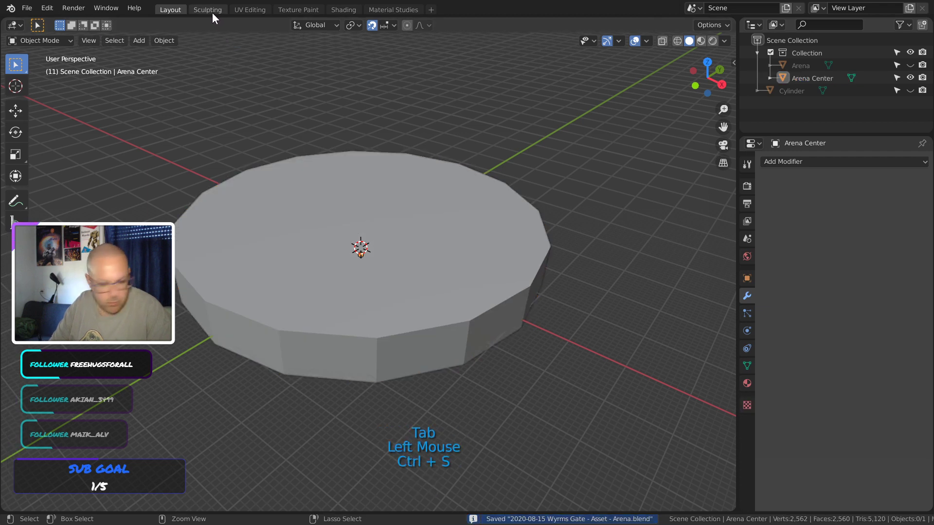
left_click(208, 11)
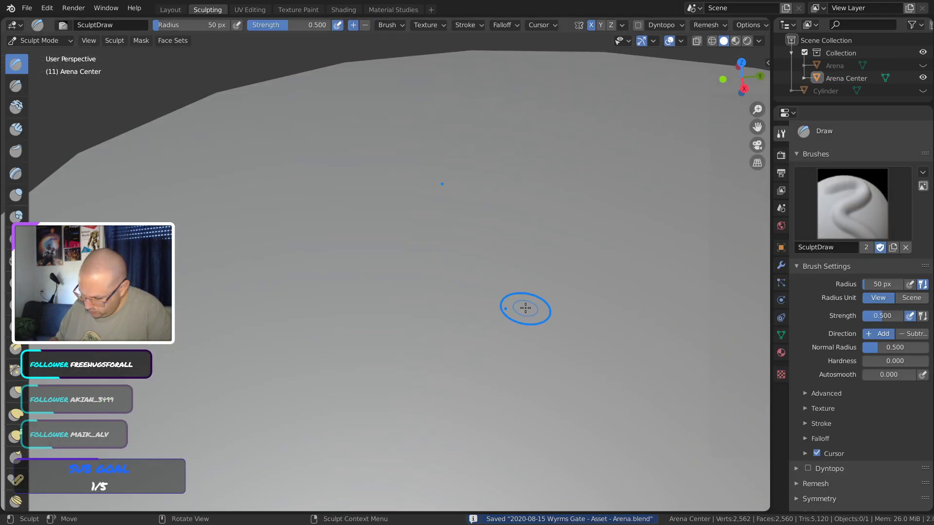
mouse_move(525, 308)
middle_mouse_down()
mouse_move(527, 254)
mouse_move(535, 305)
mouse_move(529, 297)
middle_mouse_up()
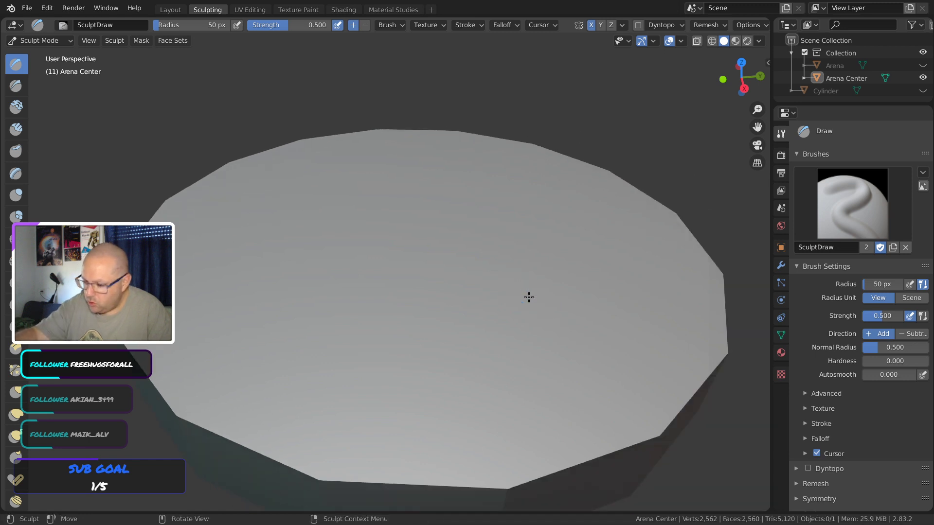
scroll(529, 297, "down", 4)
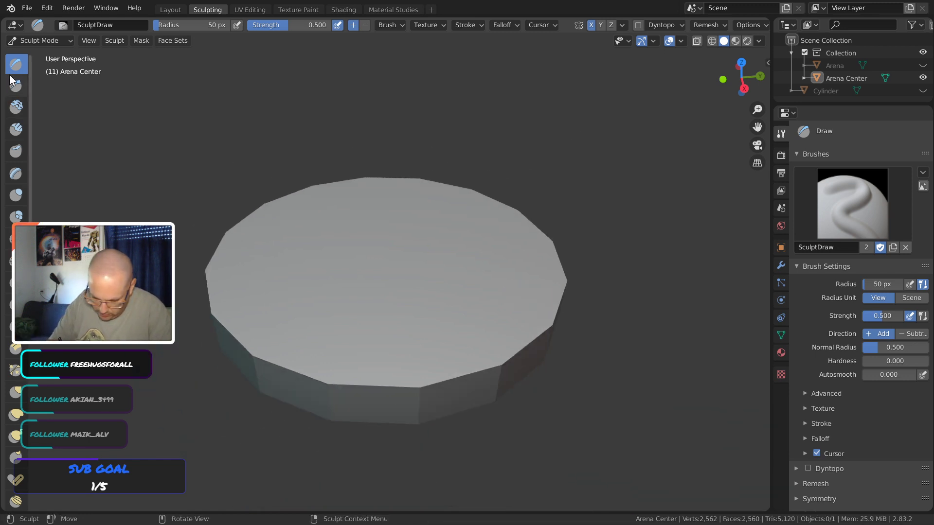
Open the Append file browser and go to the d:\Backups\Blender folder
left_click(28, 8)
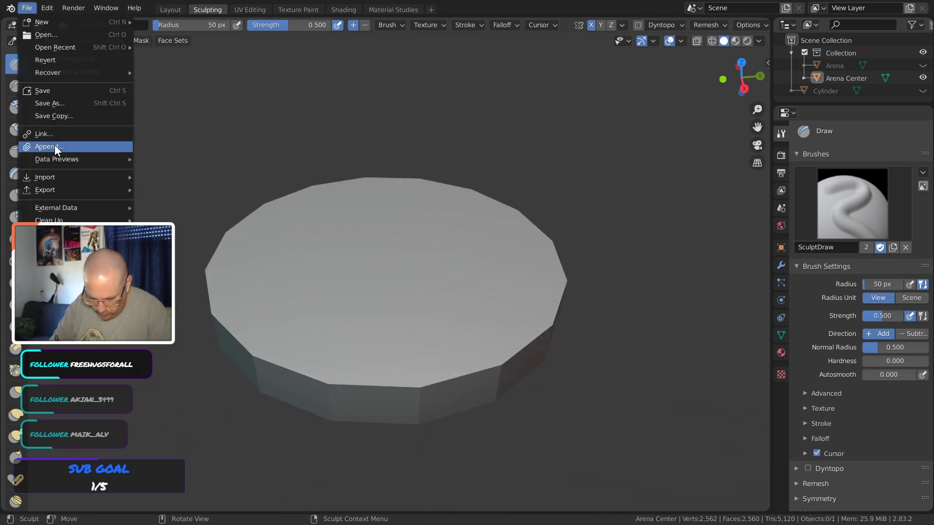
key("Escape")
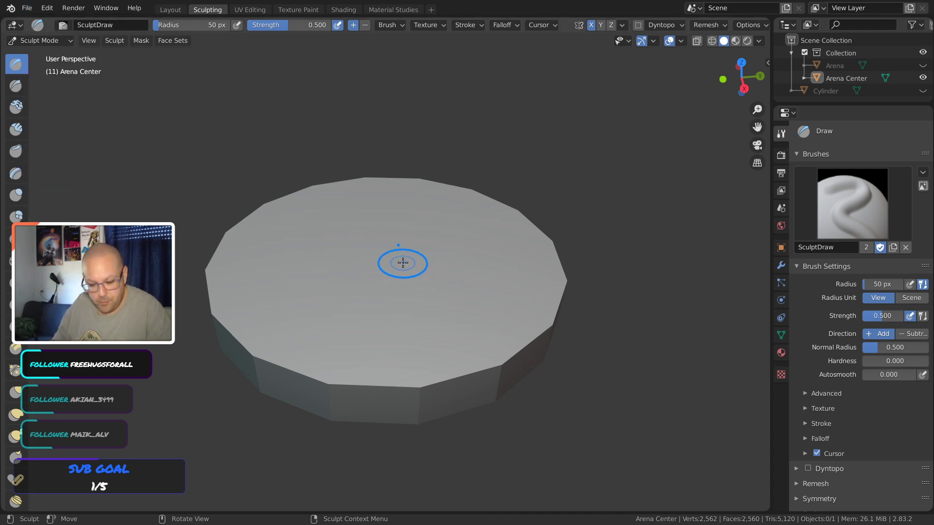
key("shift+F1")
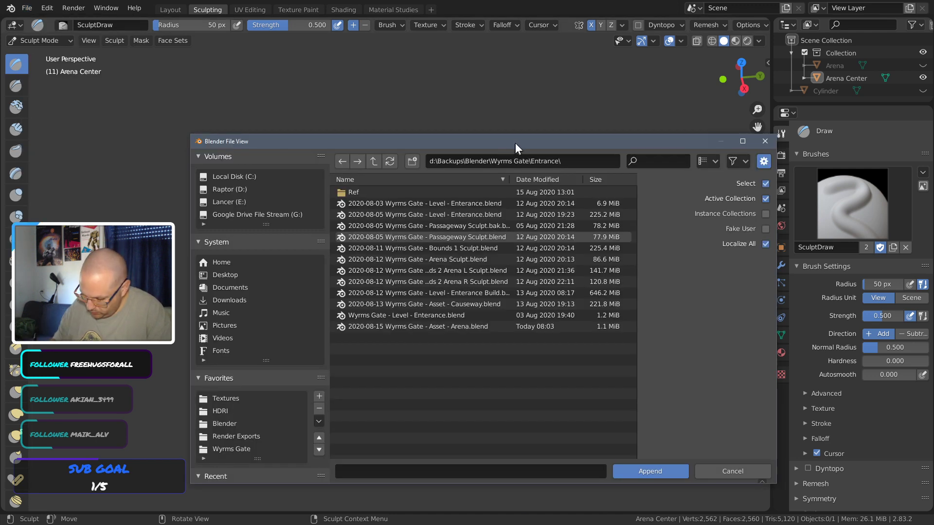
left_click_drag(515, 143, 419, 85)
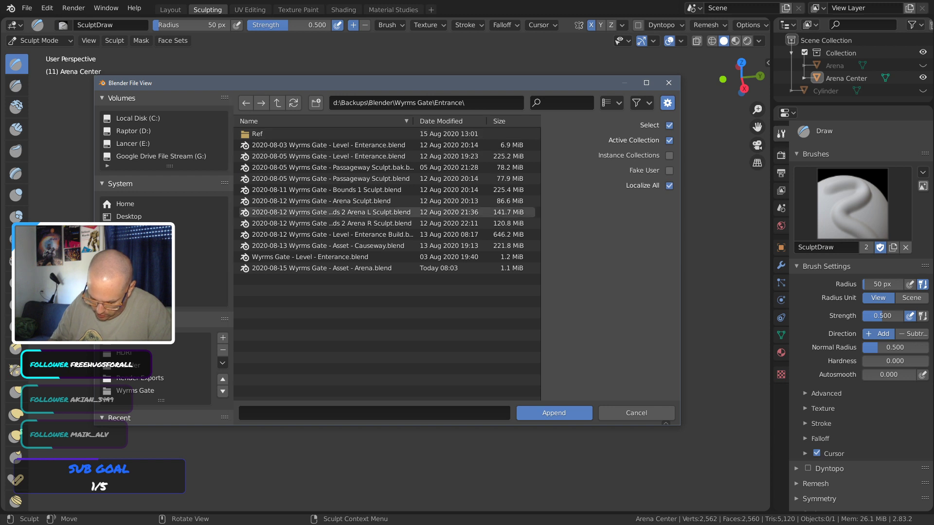
left_click(146, 340)
left_click(144, 366)
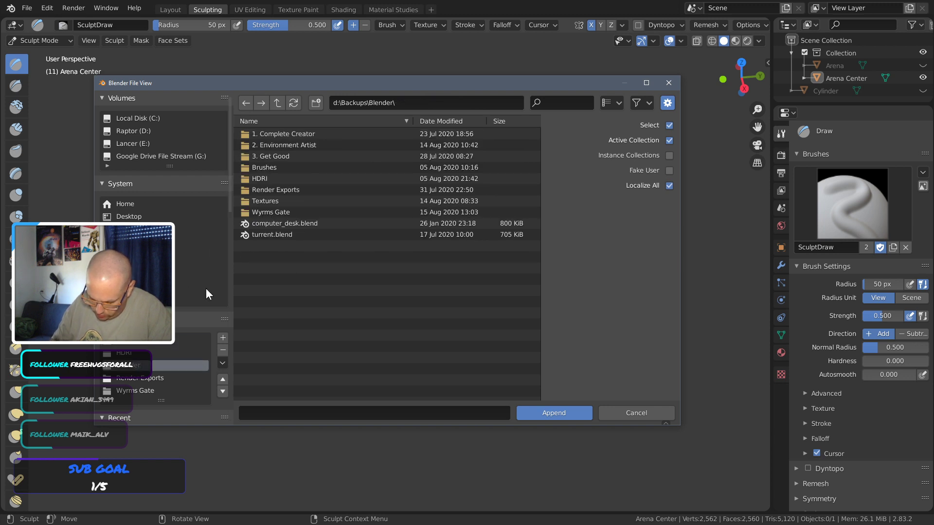
Browse into the Brushes folder's ZBrush-style brush pack and open the Brush category of OrbBrushes.blend
left_click(271, 168)
left_click(286, 145)
double_click(285, 144)
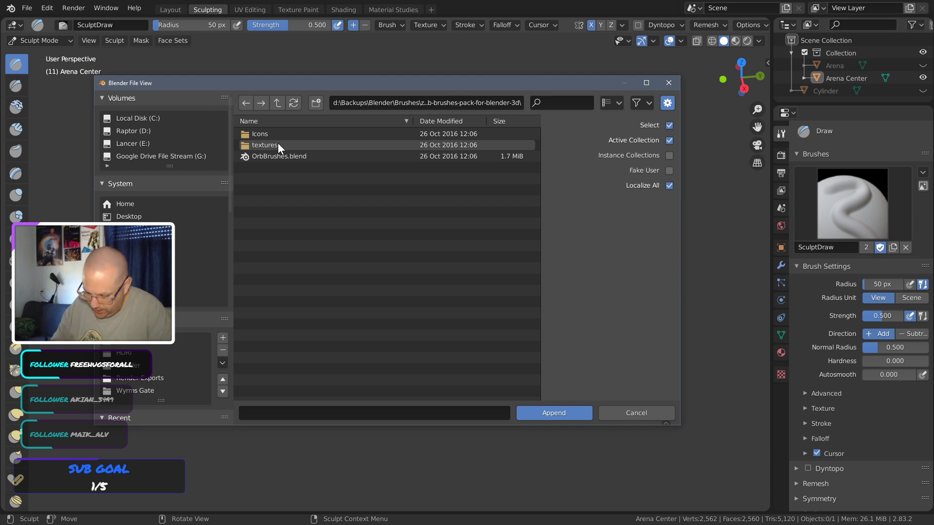
double_click(270, 145)
left_click(274, 104)
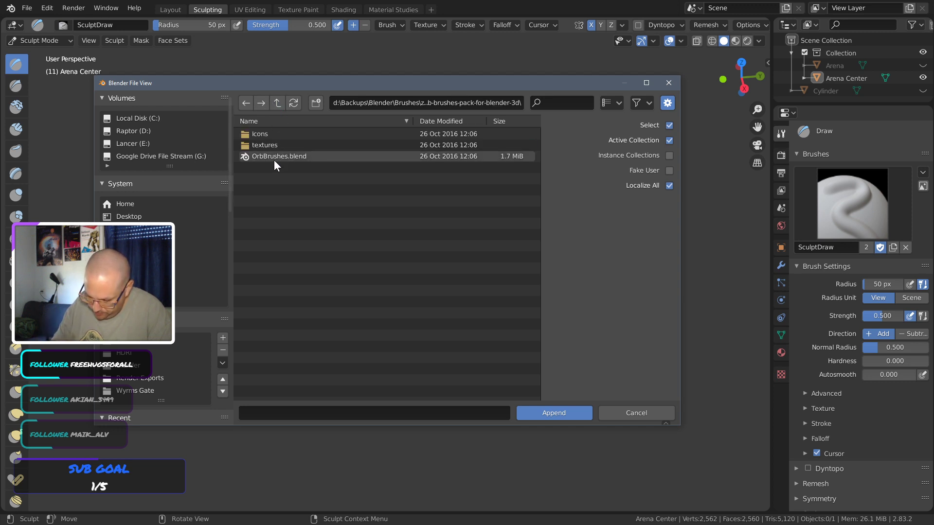
double_click(274, 159)
double_click(274, 133)
Append all the Orb brushes from A| Orb_ClayTubes_Smooth through A|Orb_Flatten_EdgeProtect
mouse_move(297, 146)
left_mouse_down()
mouse_move(299, 276)
mouse_move(317, 389)
left_mouse_up()
middle_click(440, 242)
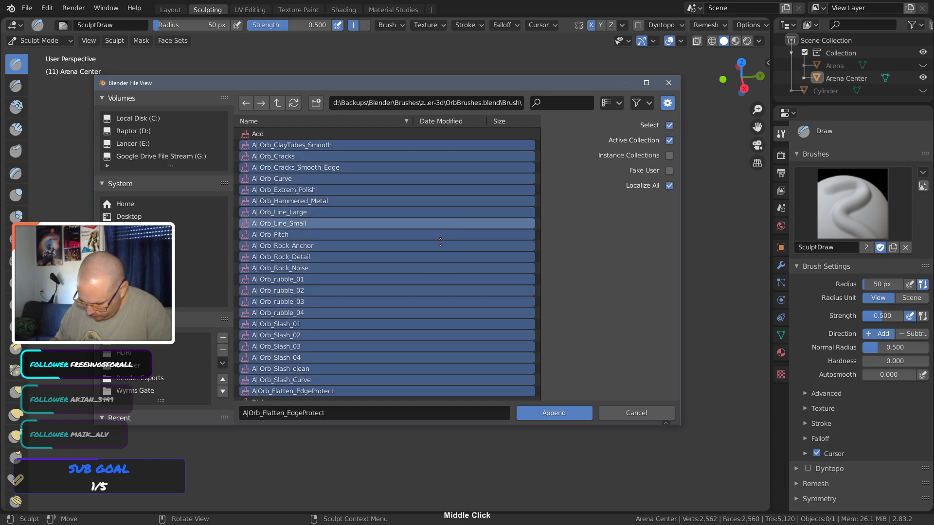
scroll(440, 242, "down", 4)
left_click(554, 413)
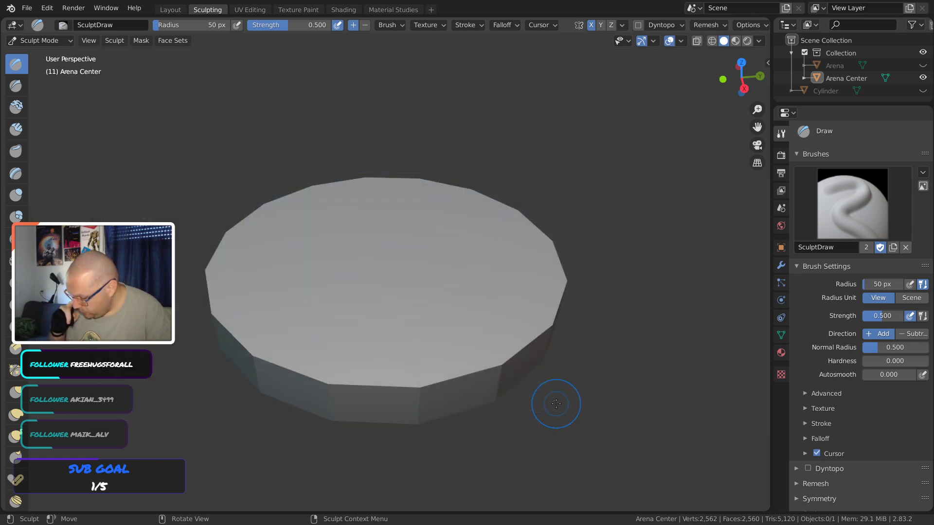
Choose the A| Orb_Rock_Noise brush for the Draw tool
left_click(849, 218)
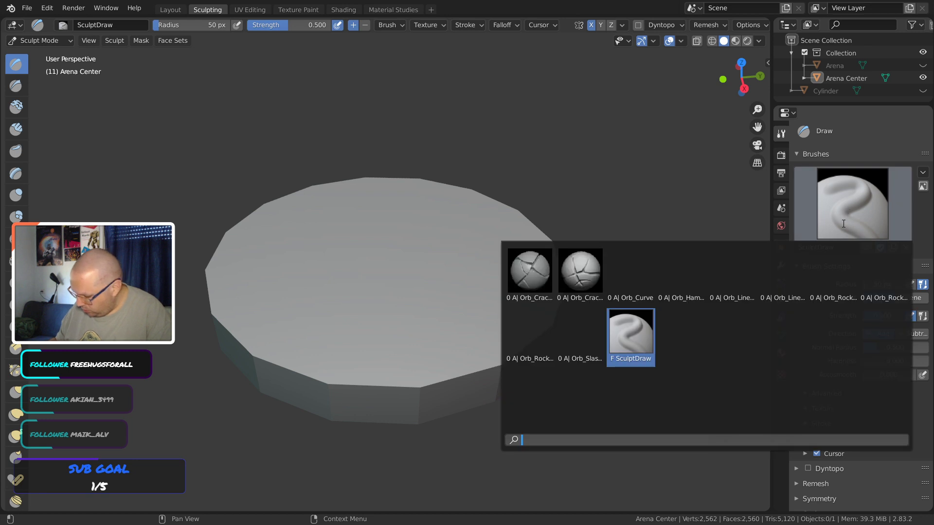
left_click(535, 339)
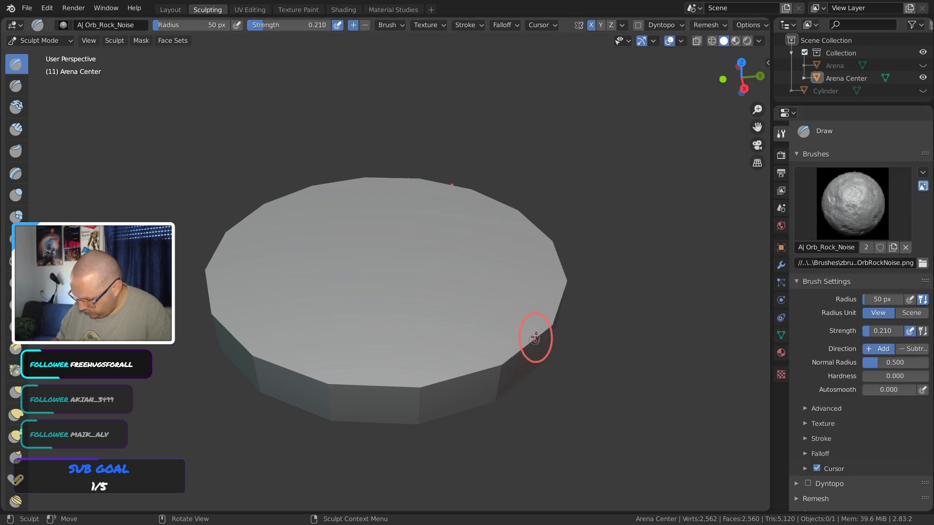
Try pulling the disc's upper surface with the Grab brush at a 239 px radius
key("g")
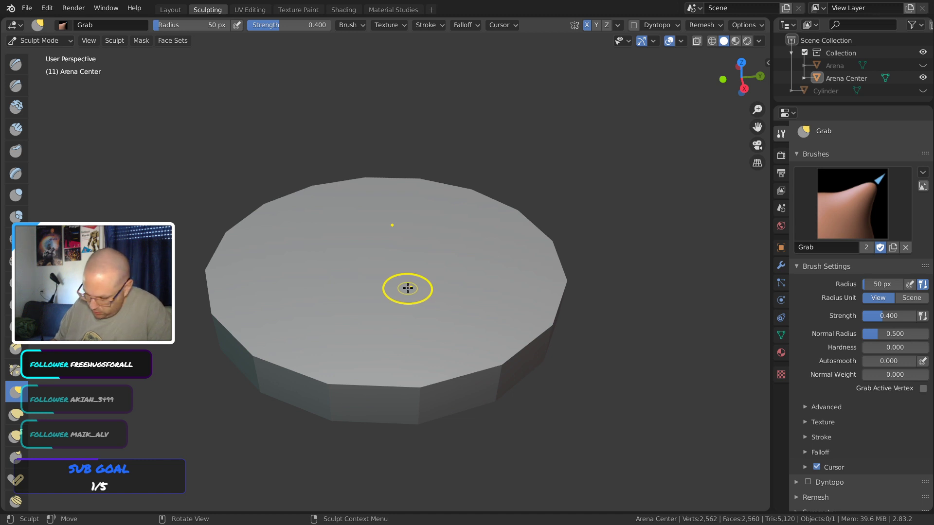
key("f")
left_click(491, 209)
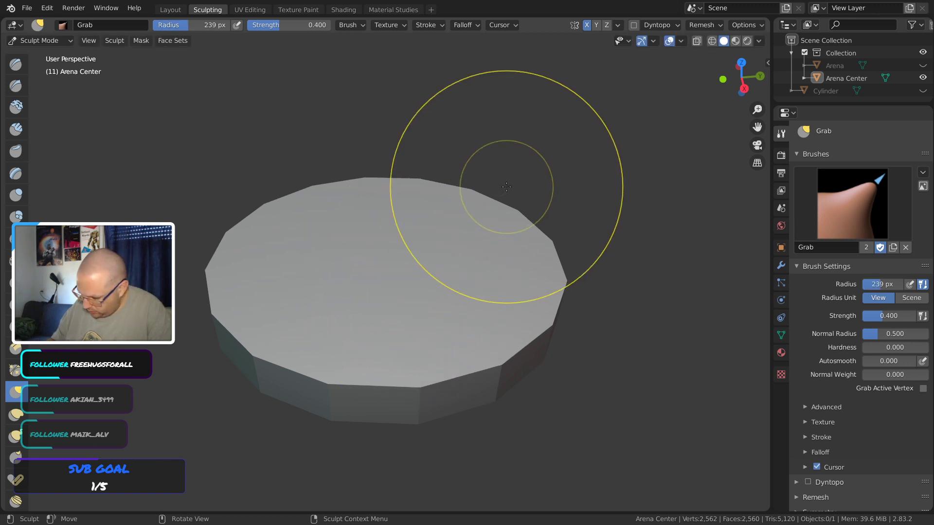
left_click(589, 25)
middle_click_drag(548, 184, 532, 286)
mouse_move(400, 330)
left_mouse_down()
mouse_move(426, 213)
mouse_move(447, 341)
left_mouse_up()
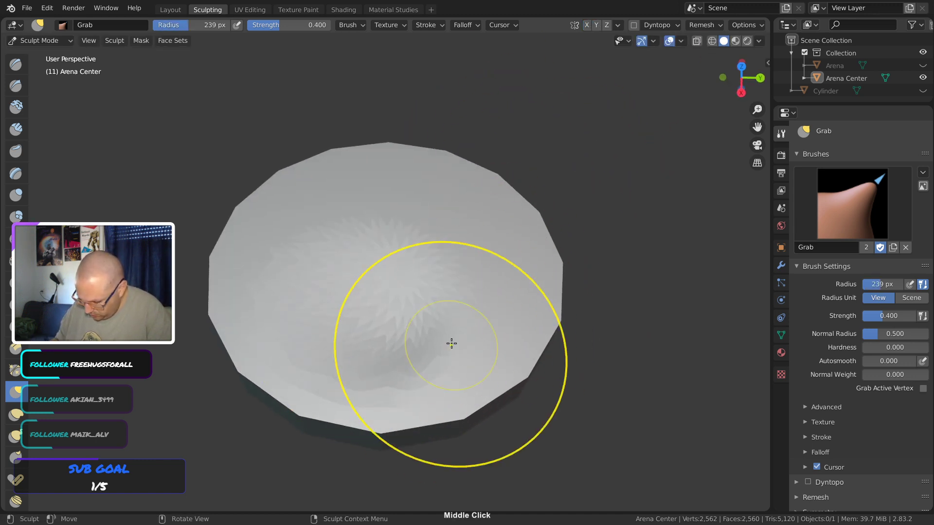
Undo the Grab stroke on the disc and the brush radius change
key("ctrl+z")
key("ctrl+z")
key("ctrl+z")
key("ctrl+z")
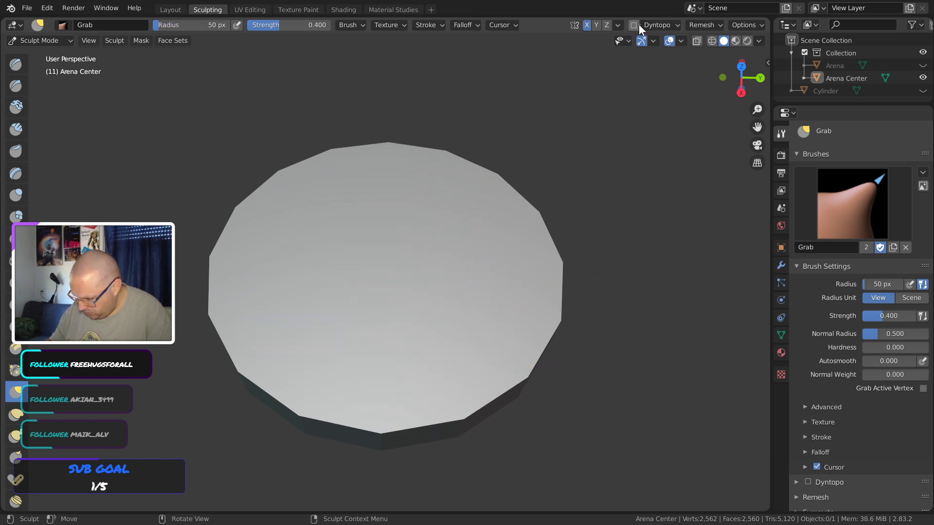
Enable Dyntopo despite the vertex data loss, with the Subdivide Edges refine method and Constant Detail detailing
left_click(659, 22)
left_click(638, 23)
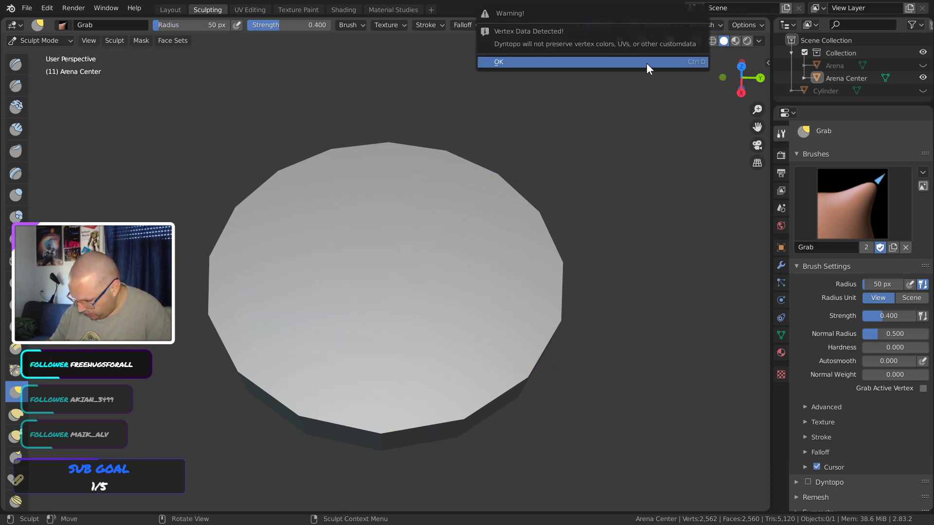
left_click(646, 63)
left_click(659, 23)
left_click(706, 63)
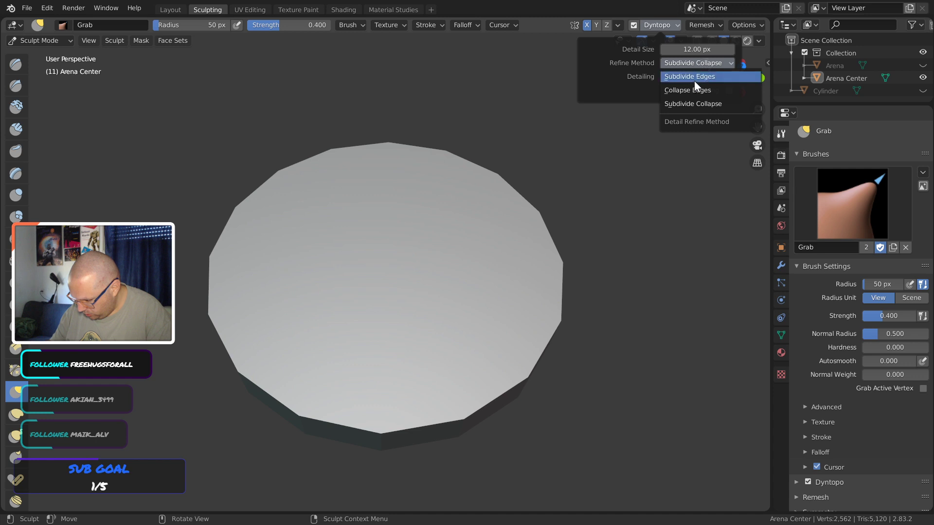
left_click(694, 80)
left_click(697, 76)
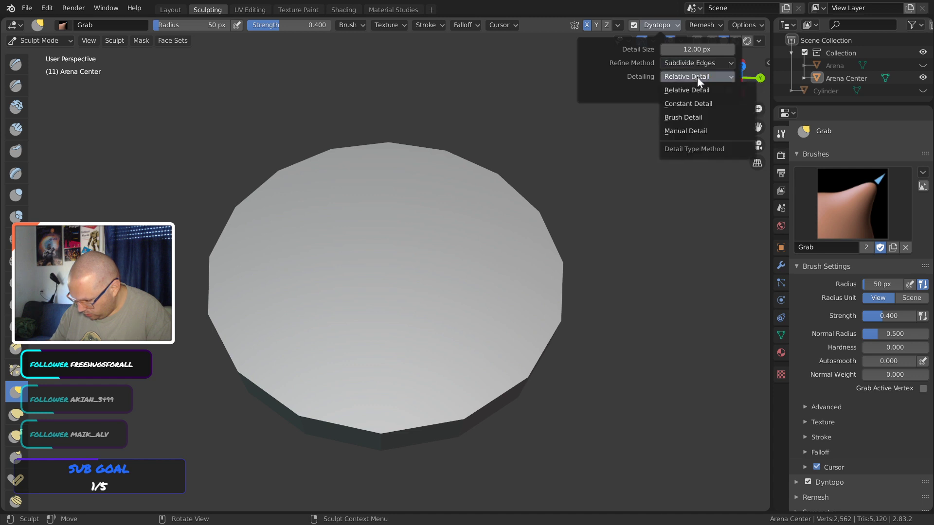
left_click(697, 101)
Try a Grab stroke on the disc with Dyntopo enabled and undo it
left_click_drag(389, 313, 408, 220)
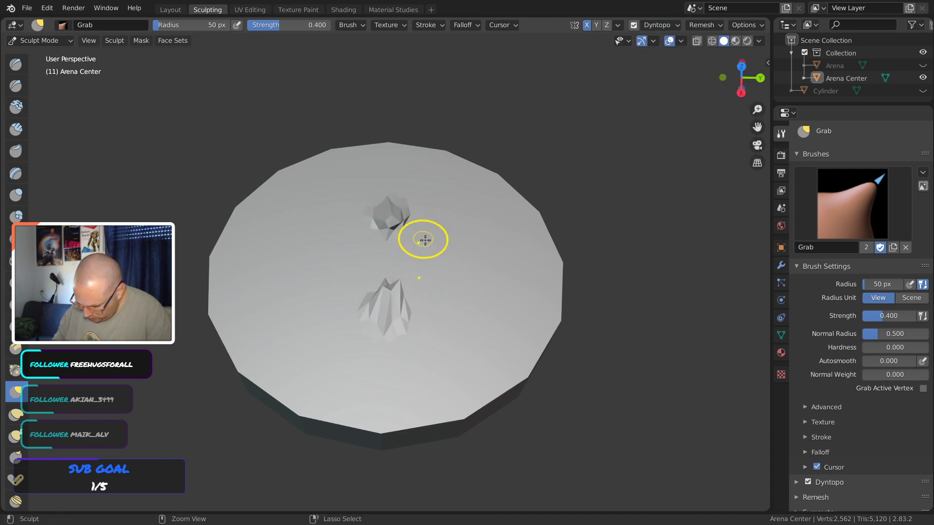
key("ctrl+z")
Set the brush radius to 319 px and choose the A| Orb_Rock_Noise brush for the Draw tool
key("f")
left_click(524, 178)
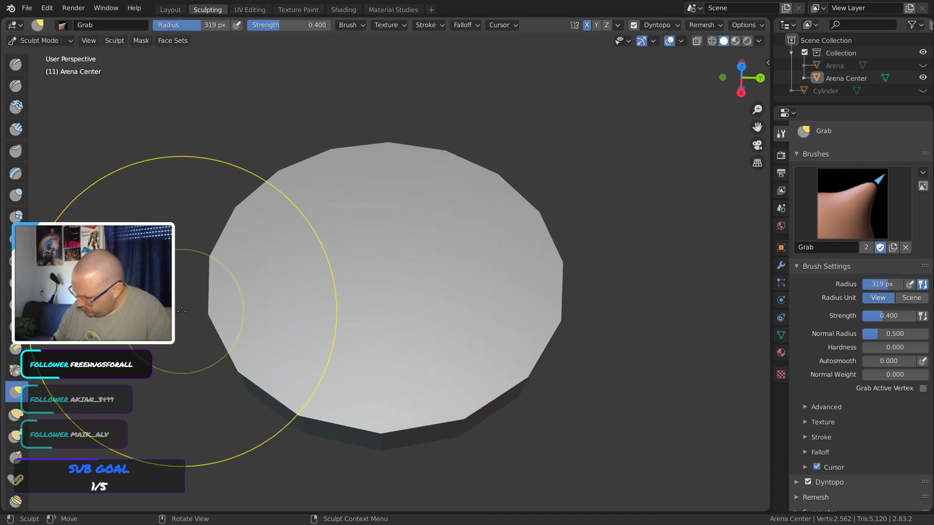
left_click(16, 68)
left_click(852, 204)
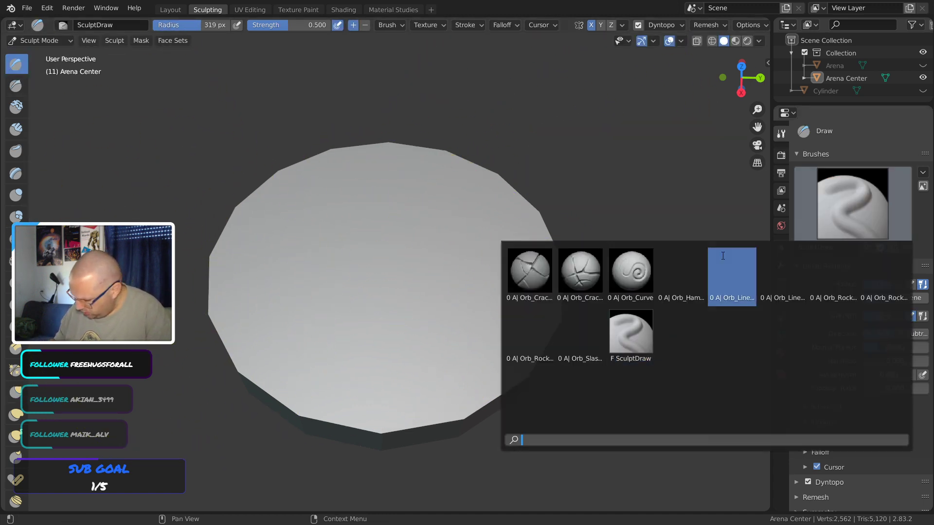
left_click(530, 333)
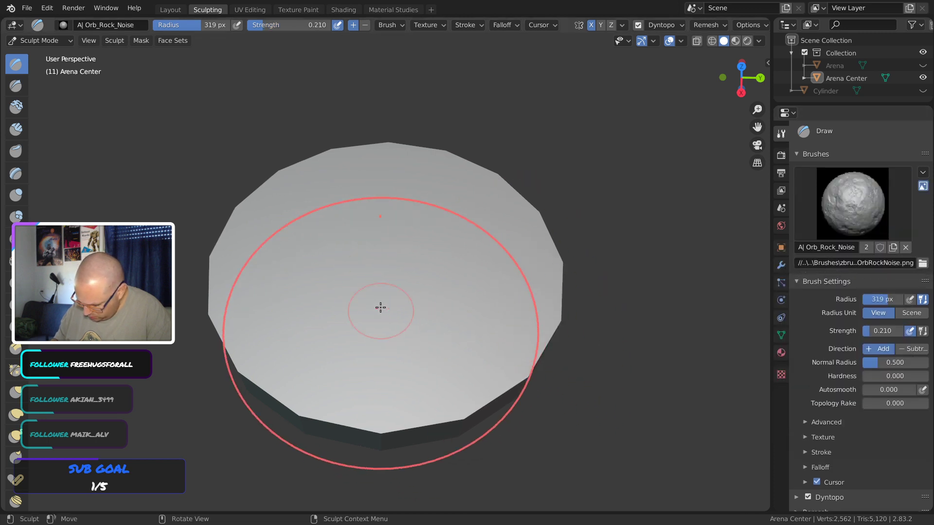
Try an Orb_Rock_Noise stroke across the disc with Dyntopo enabled and inspect the resulting mesh in Edit Mode
left_click_drag(432, 207, 417, 237)
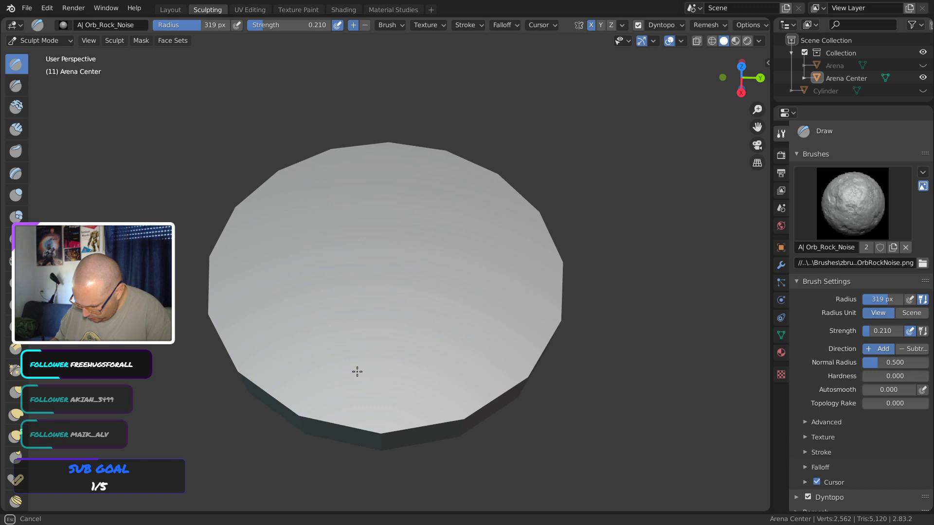
middle_click(511, 300)
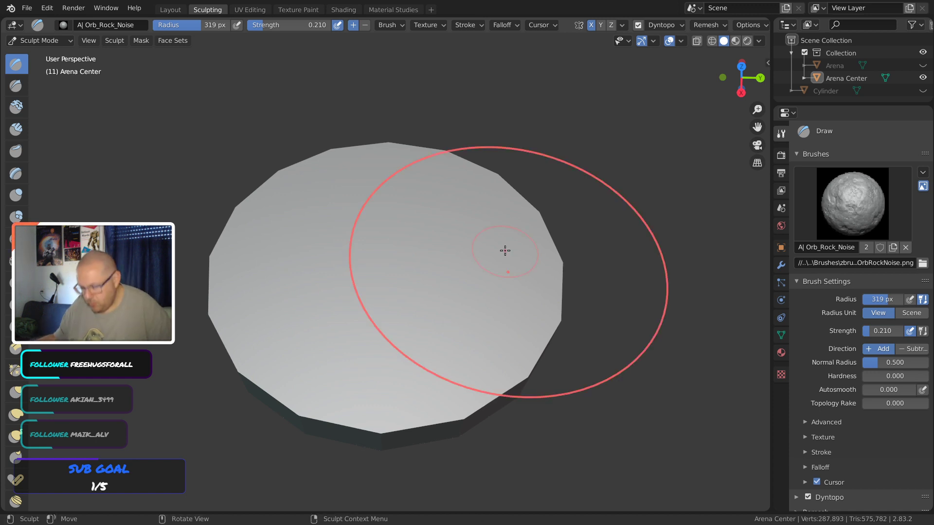
middle_click_drag(388, 306, 396, 276)
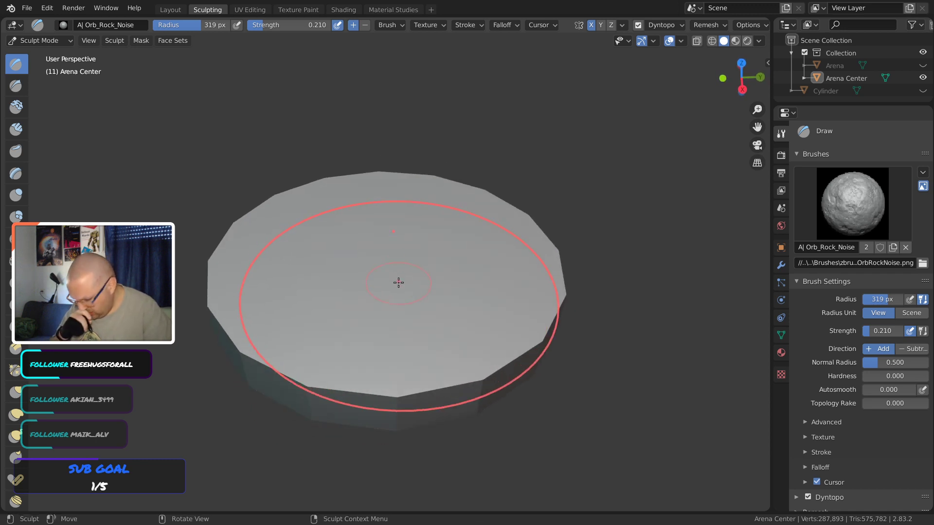
key("Tab")
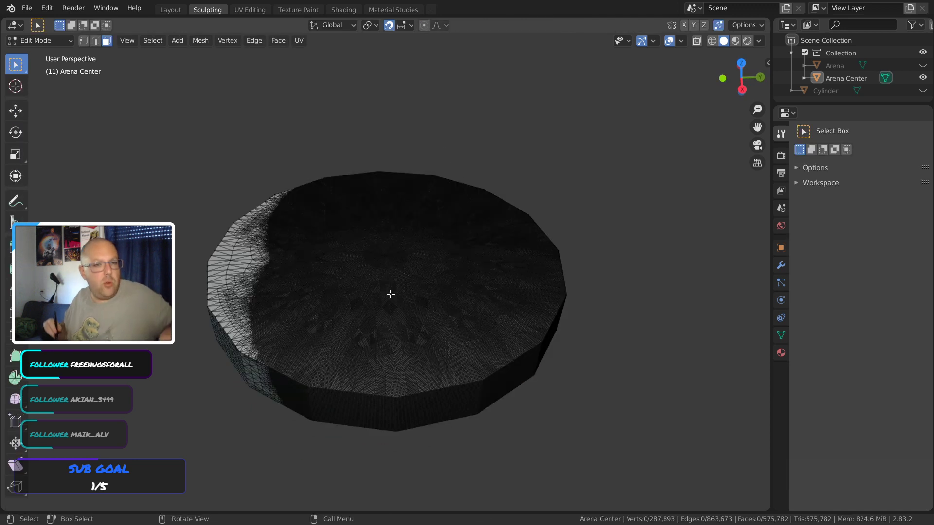
key("ctrl")
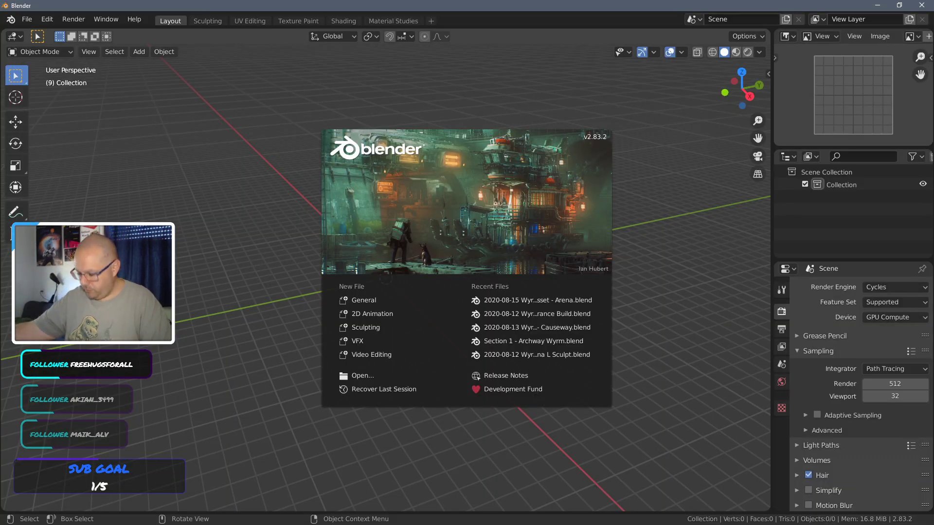
Reopen 2020-08-15 Wyrms Gate - Asset - Arena.blend from the recent files, make the window fullscreen and save the file
left_click(567, 302)
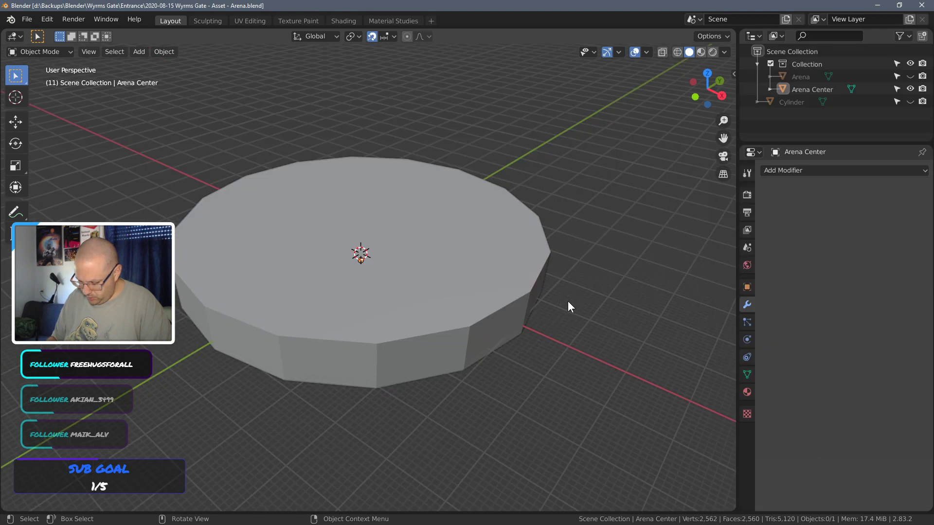
left_click(27, 19)
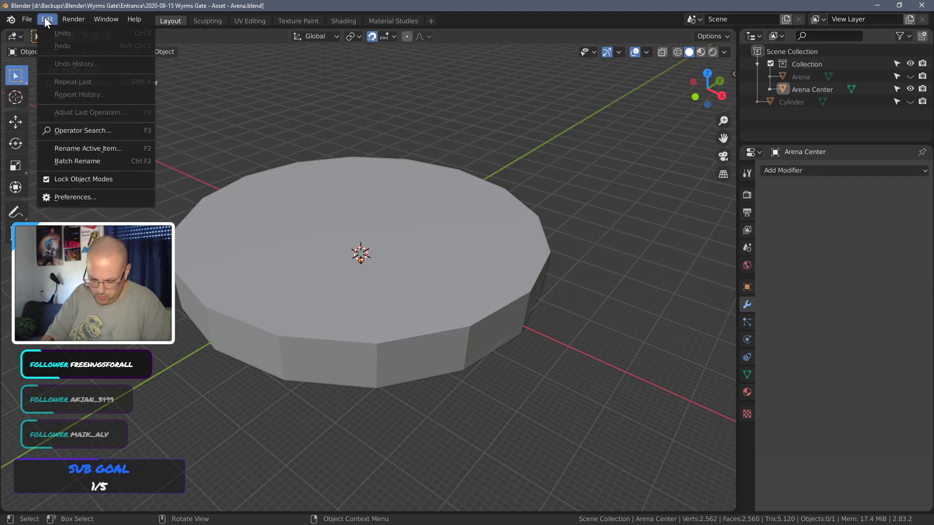
mouse_move(104, 19)
left_click(124, 66)
middle_click_drag(484, 223, 469, 236)
key("ctrl+s")
Select the Arena Center disc and switch to the Sculpting workspace with the whole disc in view
left_click(500, 288)
key("Tab")
key("Tab")
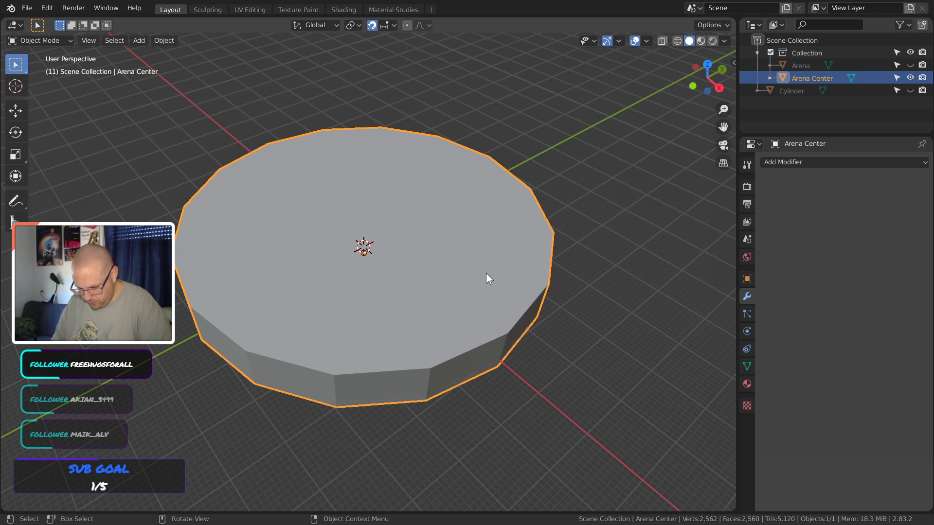
left_click(206, 10)
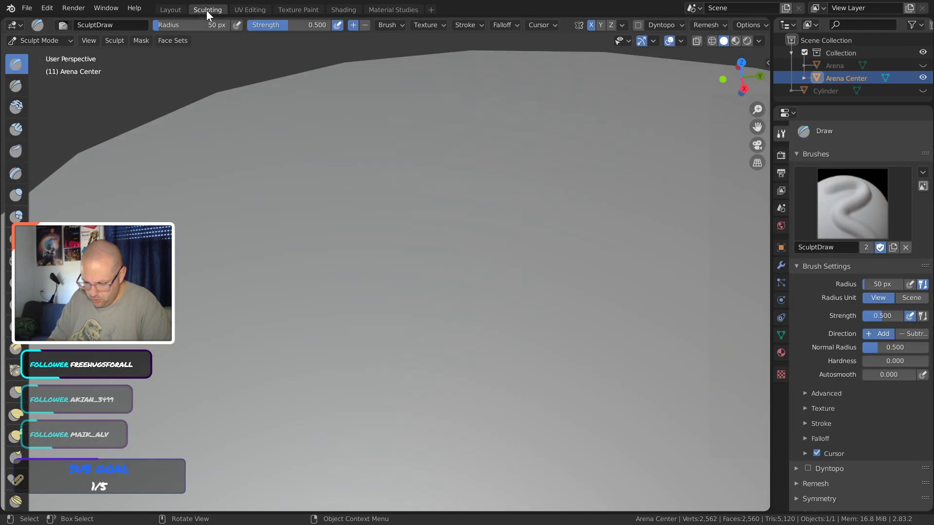
mouse_move(634, 114)
middle_mouse_down()
mouse_move(506, 339)
mouse_move(477, 265)
mouse_move(465, 311)
mouse_move(378, 319)
middle_mouse_up()
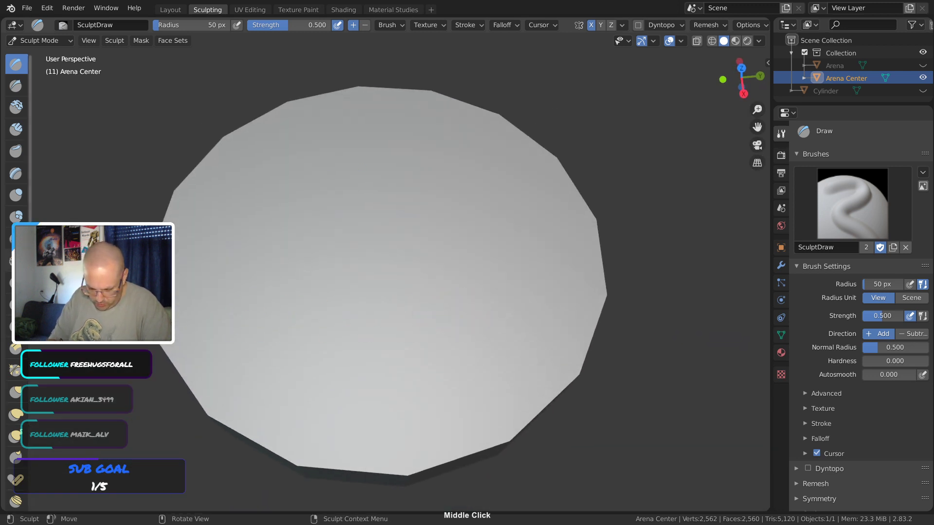
Choose the Blob brush with strength 0.000 and enable Dyntopo with Constant Detail detailing
left_click(16, 215)
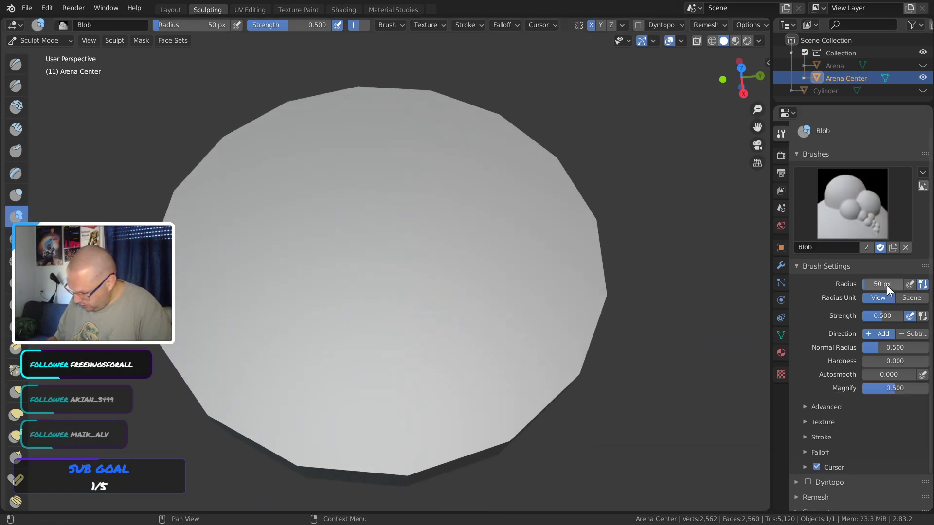
left_click_drag(876, 322, 848, 332)
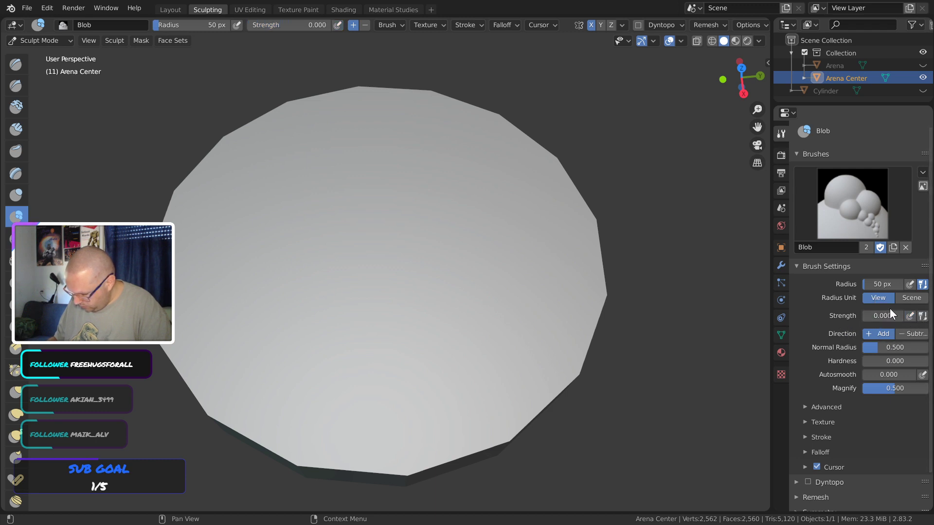
left_click(638, 25)
left_click(617, 55)
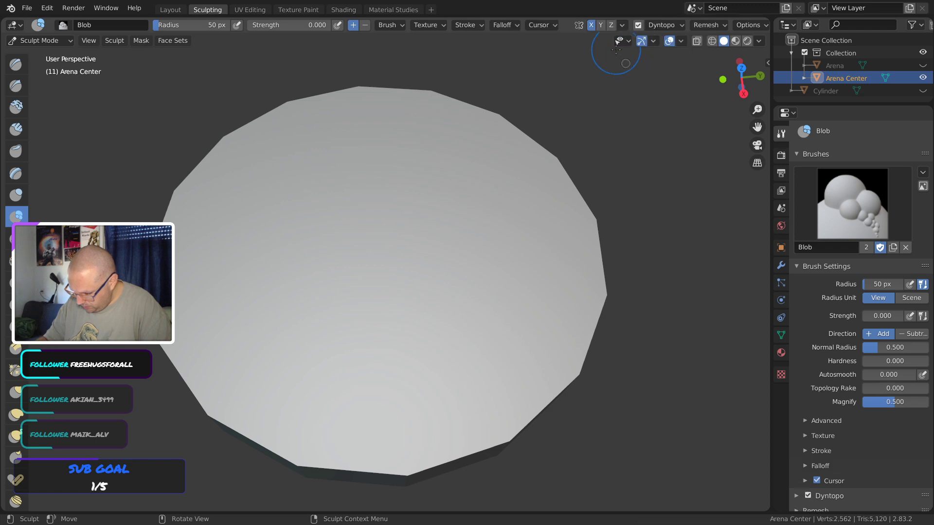
left_click(660, 25)
left_click(700, 63)
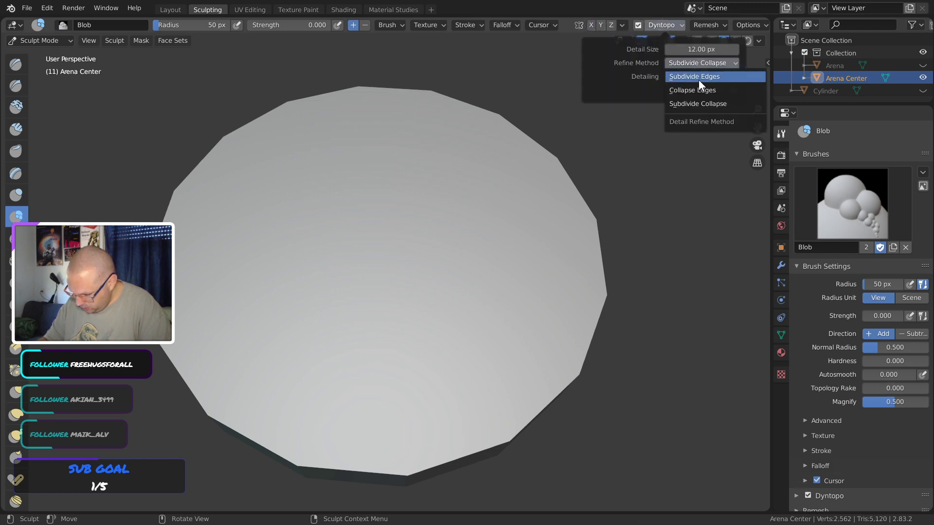
left_click(717, 69)
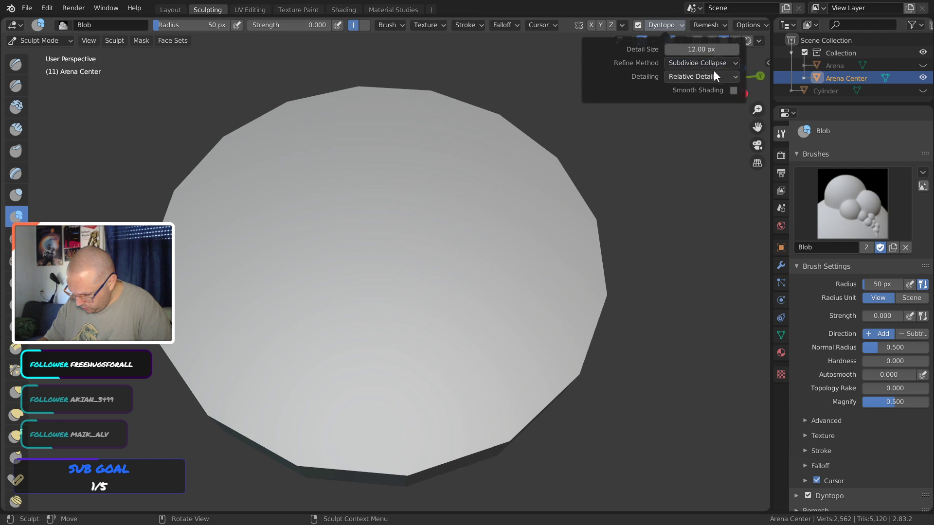
left_click(714, 76)
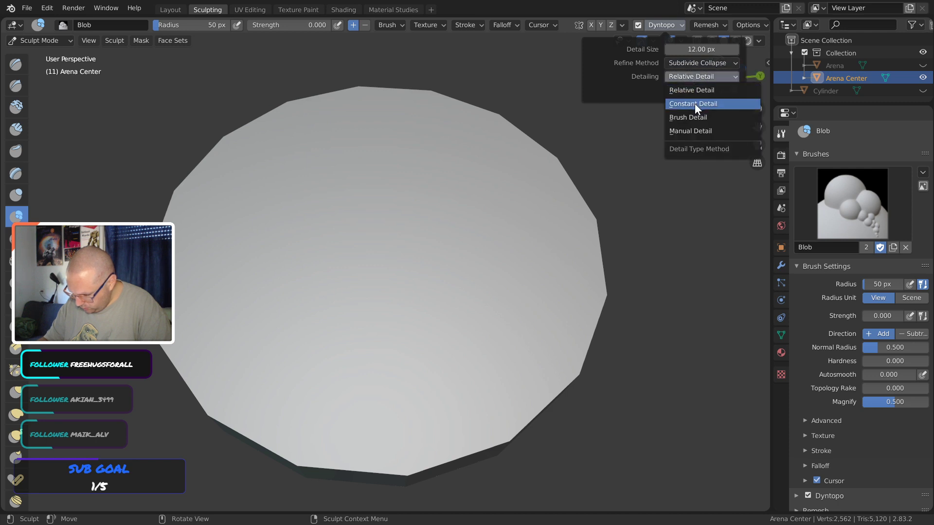
left_click(695, 103)
Set the Blob radius to 361 px, stroke over the disc to refine its mesh, and check the topology in Edit Mode
middle_click_drag(400, 281, 398, 268)
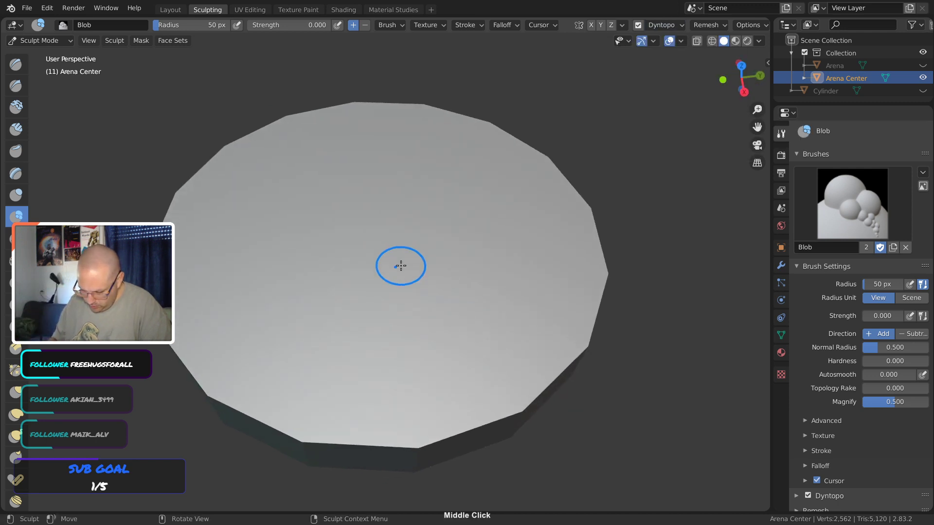
key("f")
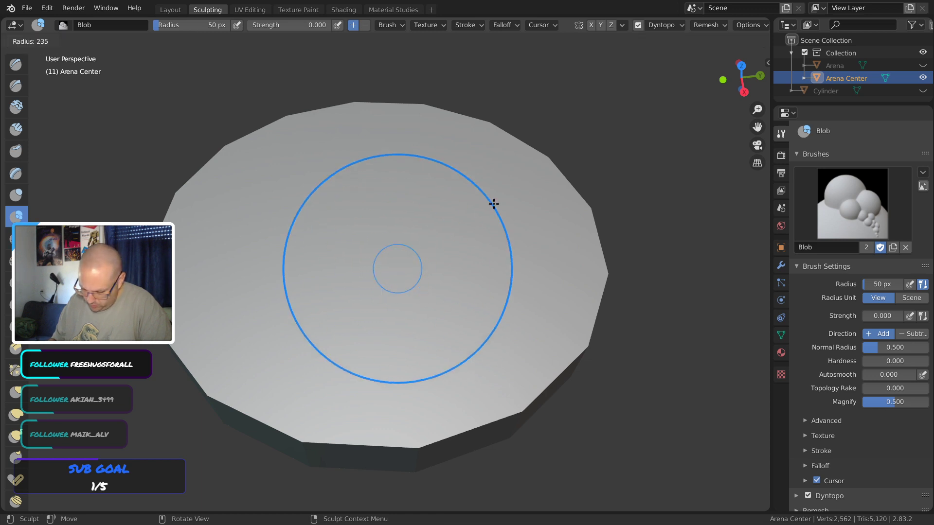
left_click(545, 182)
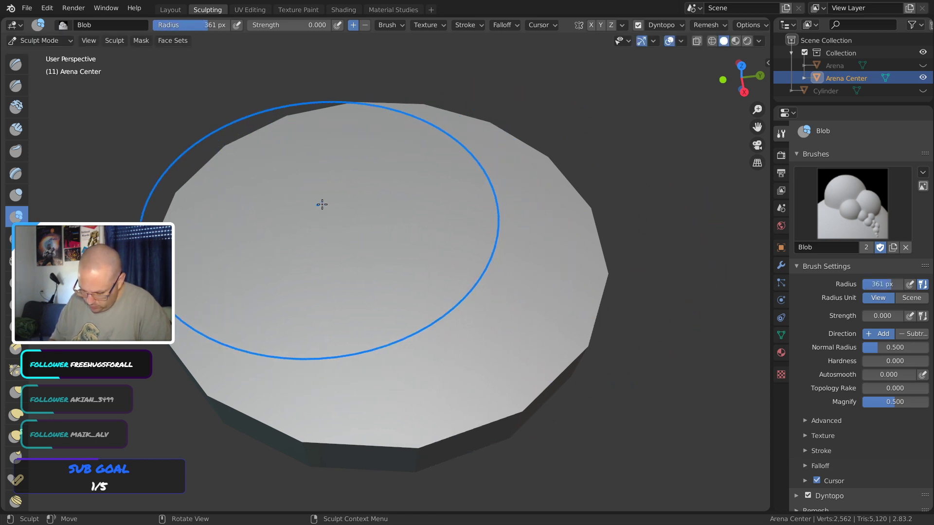
left_click_drag(322, 204, 396, 289)
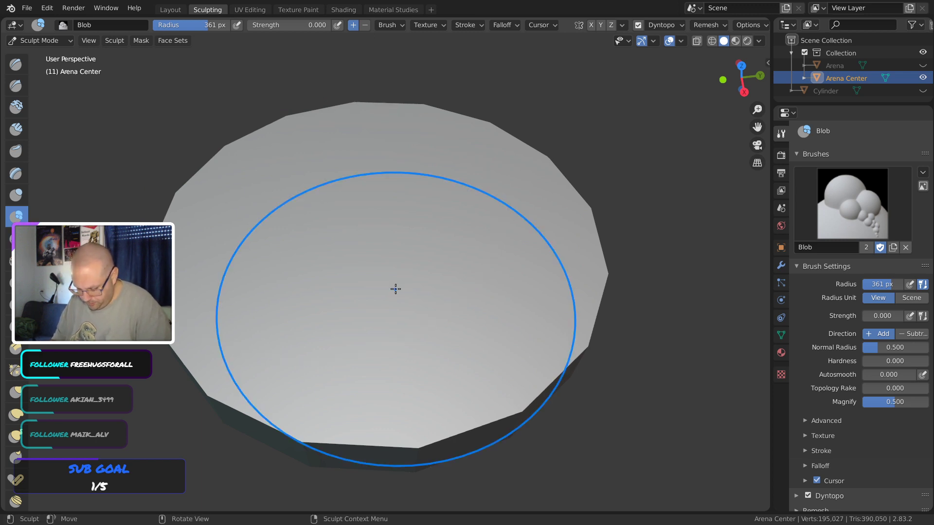
key("Tab")
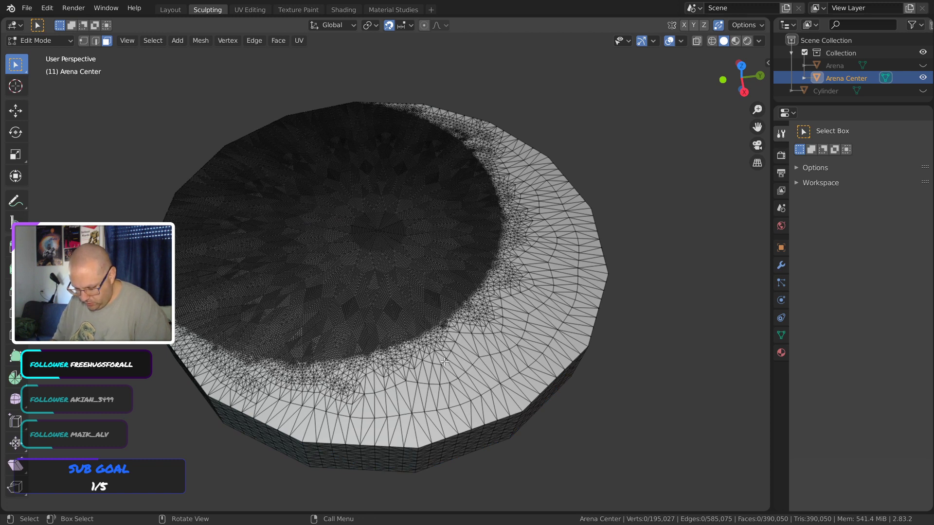
key("Tab")
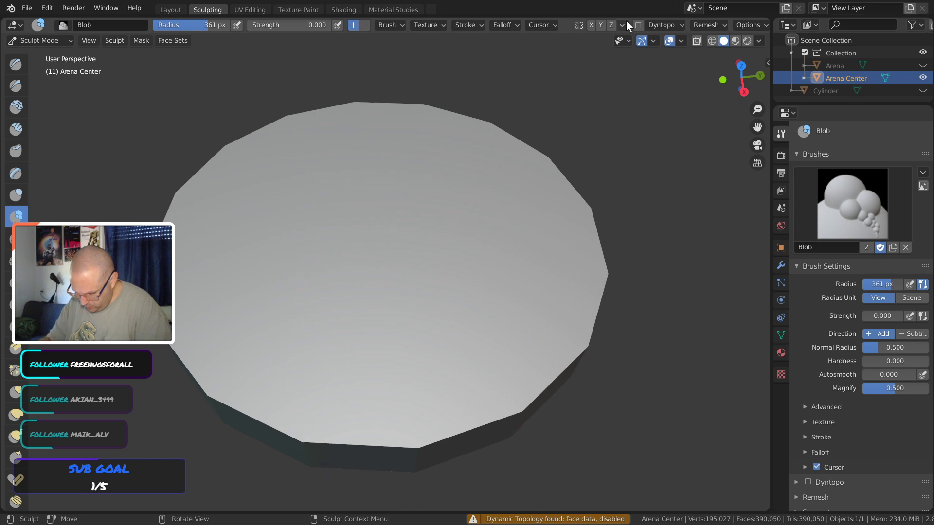
Turn Dyntopo back on despite the vertex data loss and switch it off again
left_click(638, 25)
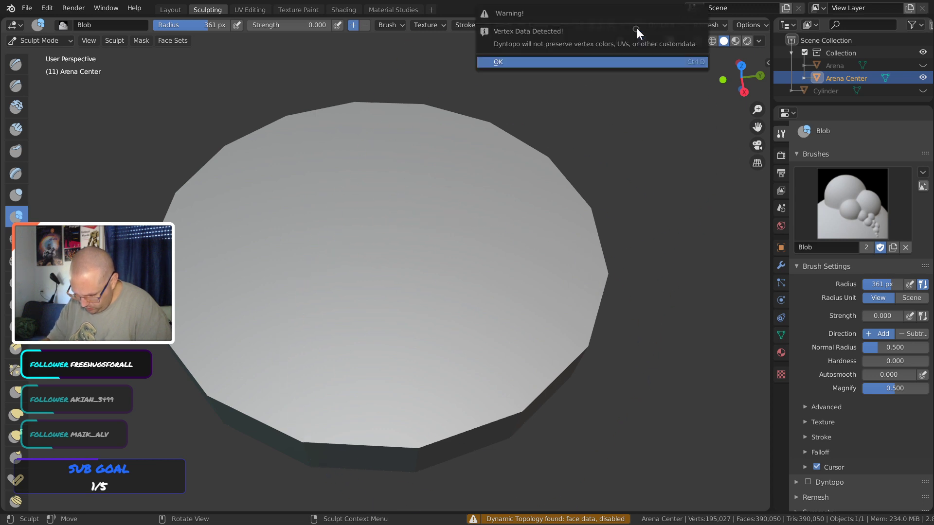
left_click(635, 62)
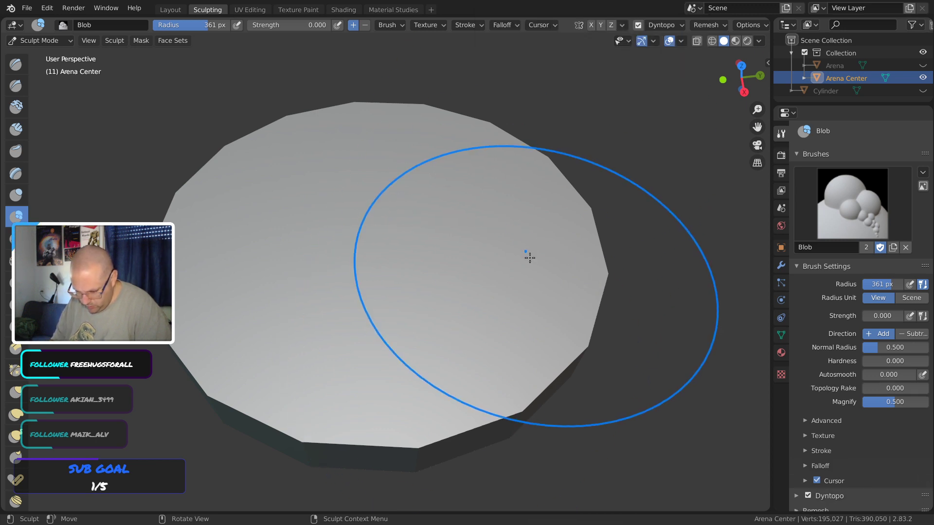
key("ctrl+d")
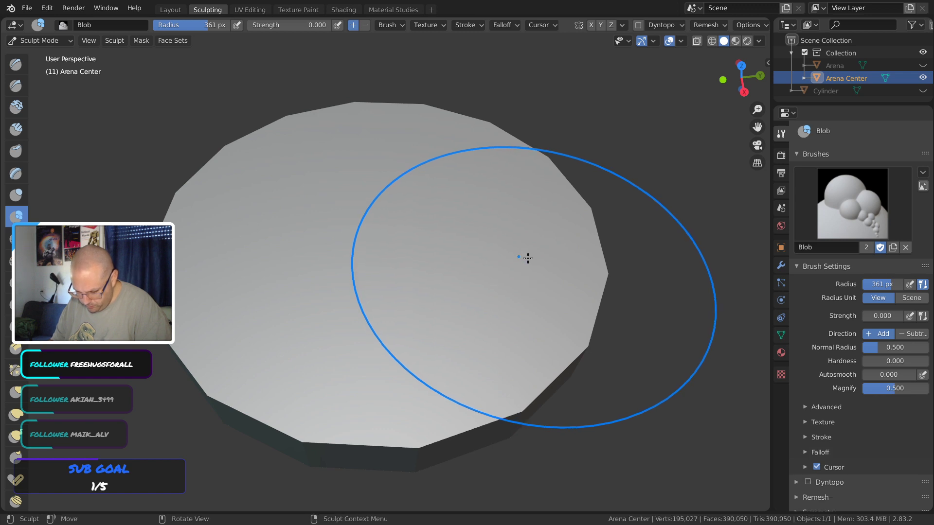
Switch to the Draw brush, check its available brushes, and start appending data from another Blender file
left_click(15, 65)
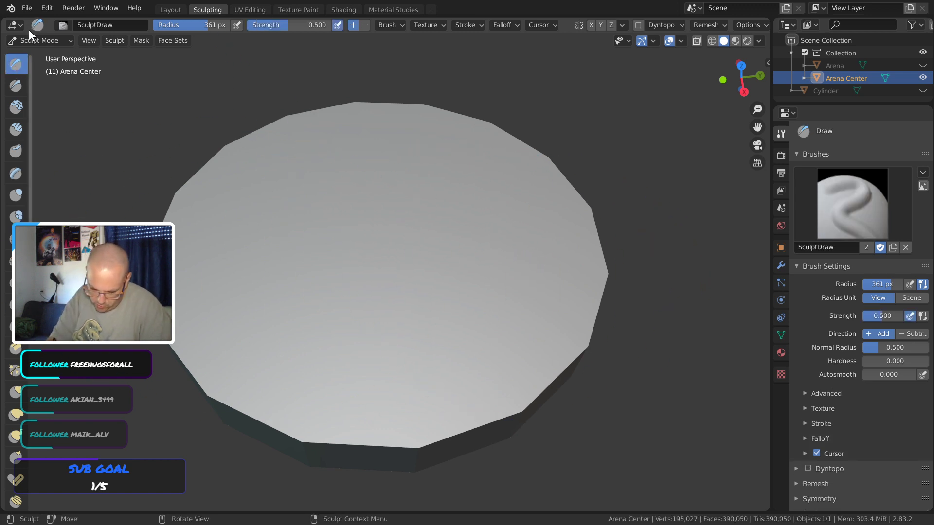
left_click(854, 203)
left_click(836, 201)
key("shift+F1")
mouse_move(517, 177)
left_mouse_down()
mouse_move(449, 126)
mouse_move(447, 90)
left_mouse_up()
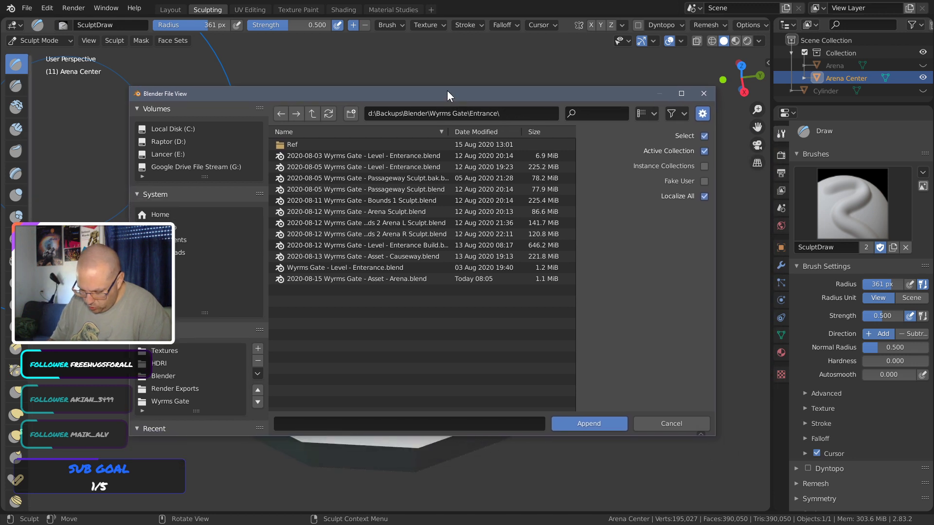
Browse to the zbrush-orb-brushes-pack-for-blender-3d folder inside the Blender backup's Brushes folder
left_click(178, 379)
left_click(320, 222)
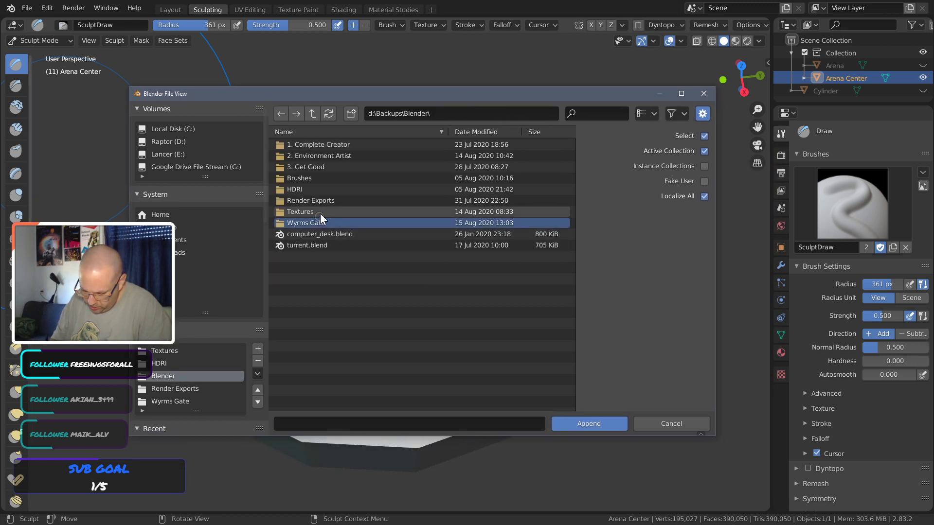
double_click(282, 212)
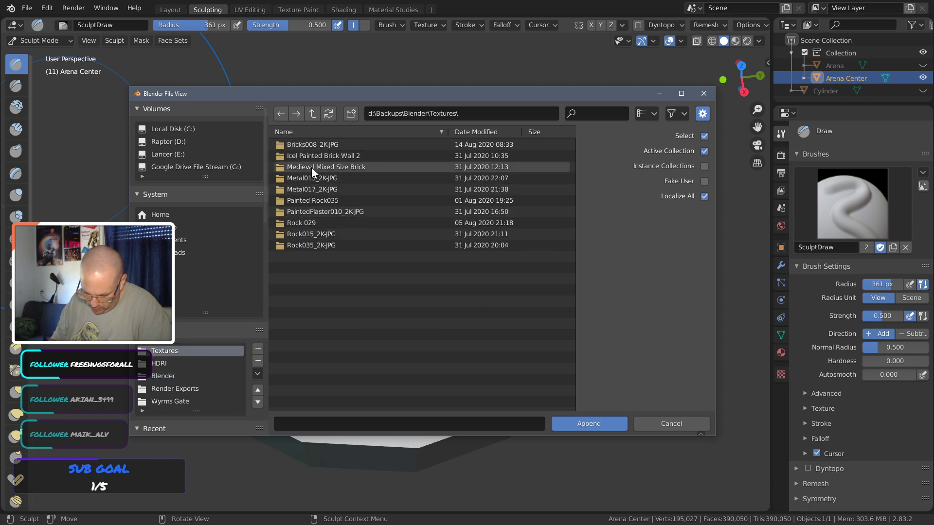
left_click(313, 114)
double_click(287, 178)
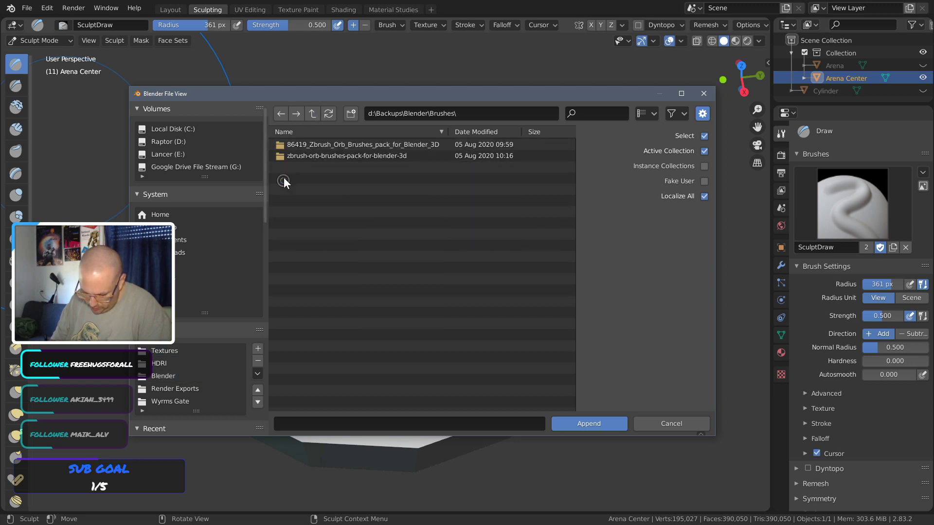
double_click(280, 157)
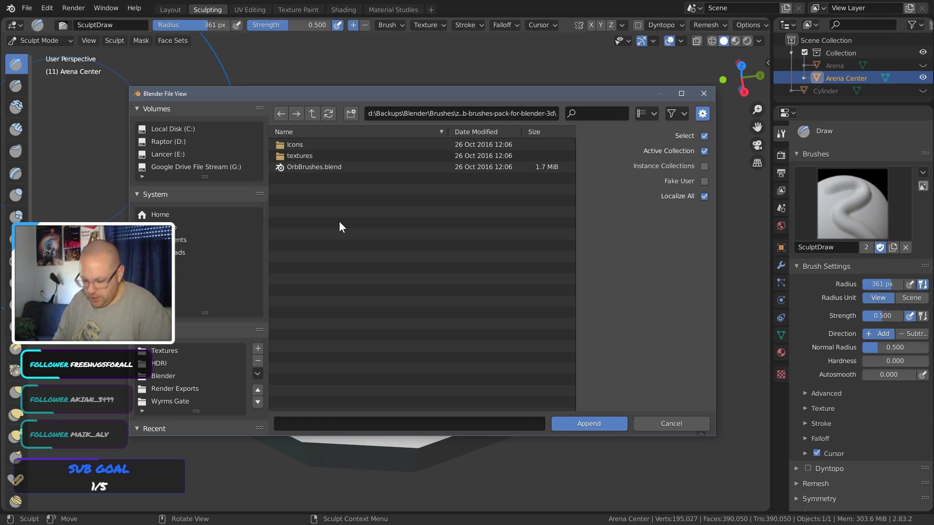
Append the brushes from A| Orb_ClayTubes_Smooth through A|Orb_Flatten_EdgeProtect out of OrbBrushes.blend
double_click(284, 167)
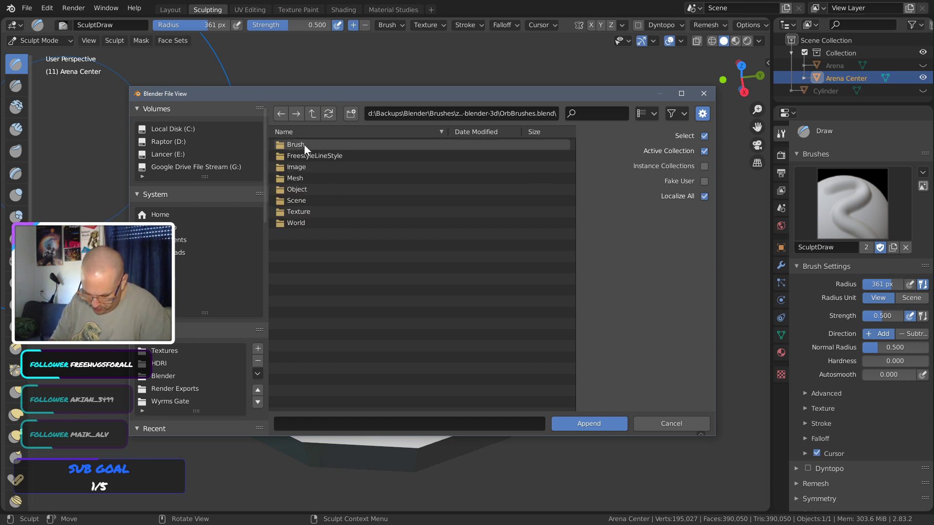
double_click(292, 144)
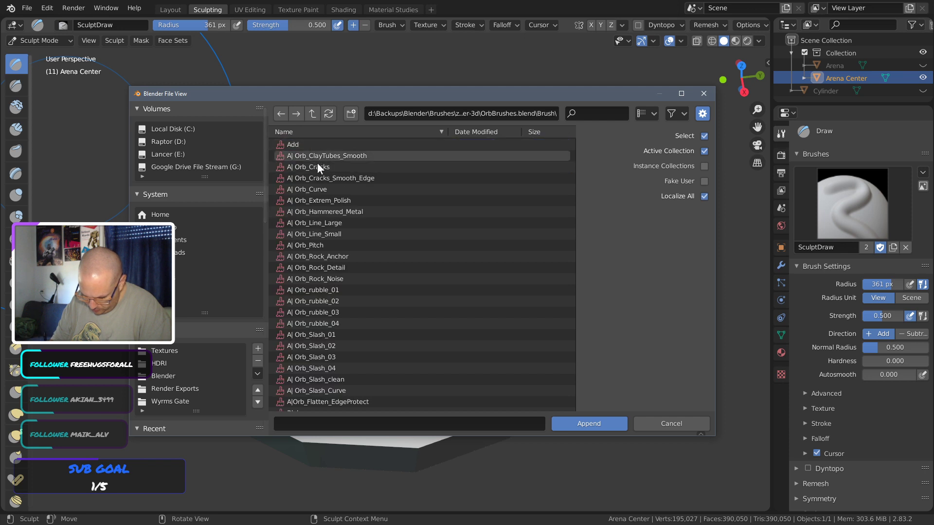
left_click_drag(317, 162, 347, 399)
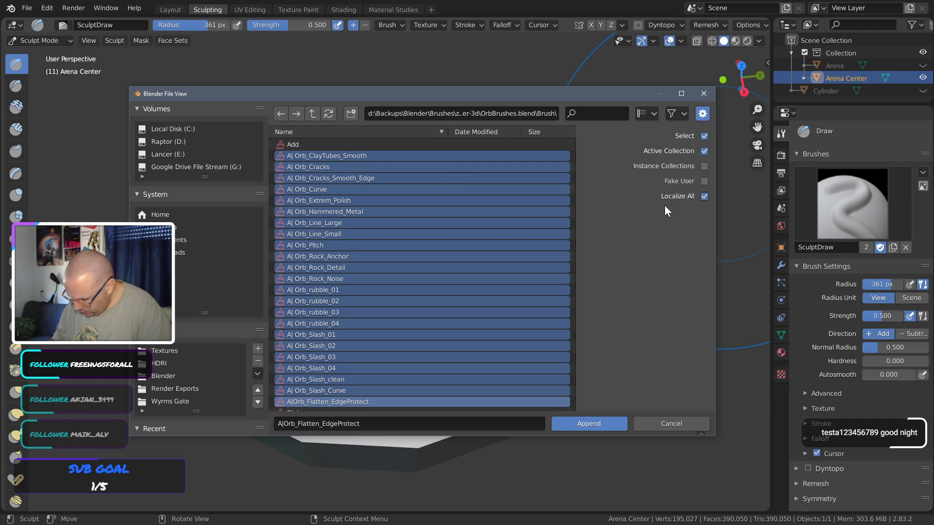
left_click(589, 424)
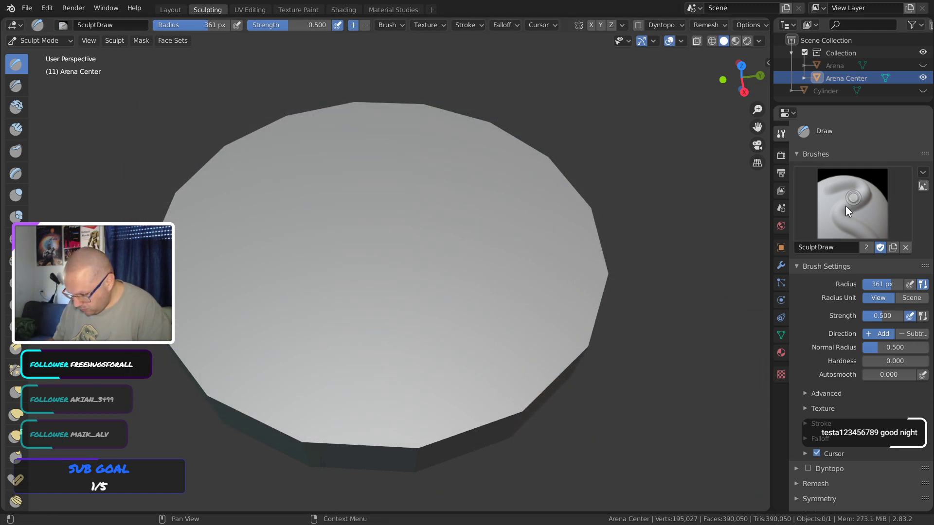
Choose the A| Orb_Rock_Noise brush for the Draw tool and set its radius to 157 px
left_click(846, 206)
left_click(580, 327)
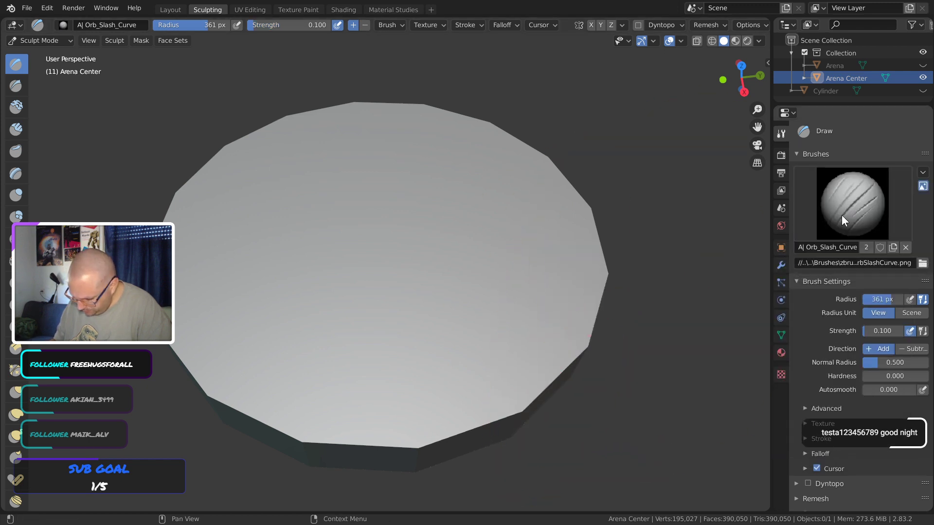
left_click(844, 222)
left_click(528, 327)
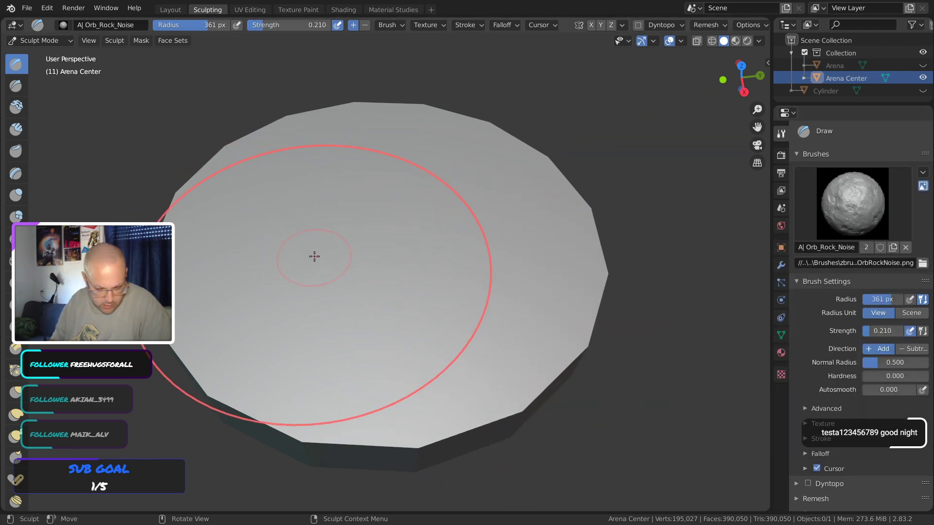
key("f")
left_click(269, 319)
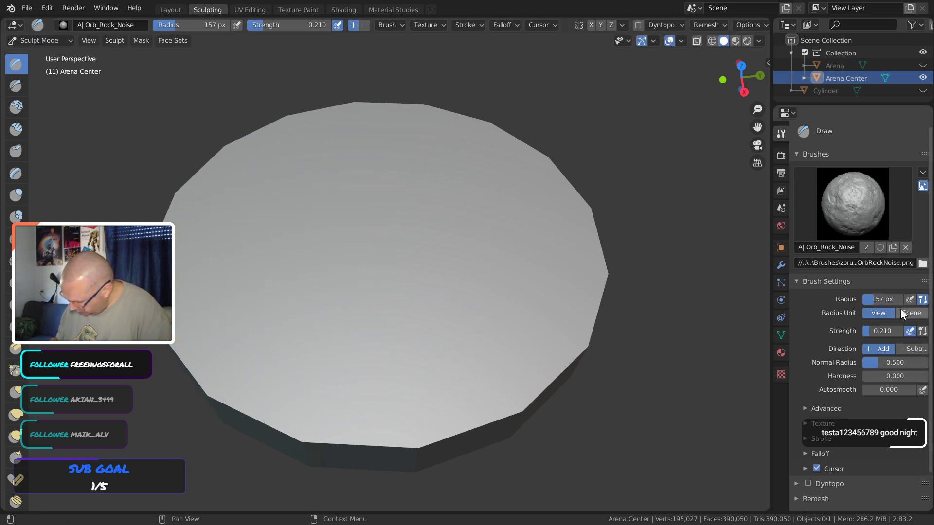
Stroke rock noise over the disc's top face and undo the last strokes across its centre and front edge
mouse_move(296, 281)
left_mouse_down()
mouse_move(302, 291)
mouse_move(288, 252)
left_mouse_up()
mouse_move(351, 374)
left_mouse_down()
mouse_move(357, 392)
mouse_move(337, 400)
mouse_move(302, 384)
left_mouse_up()
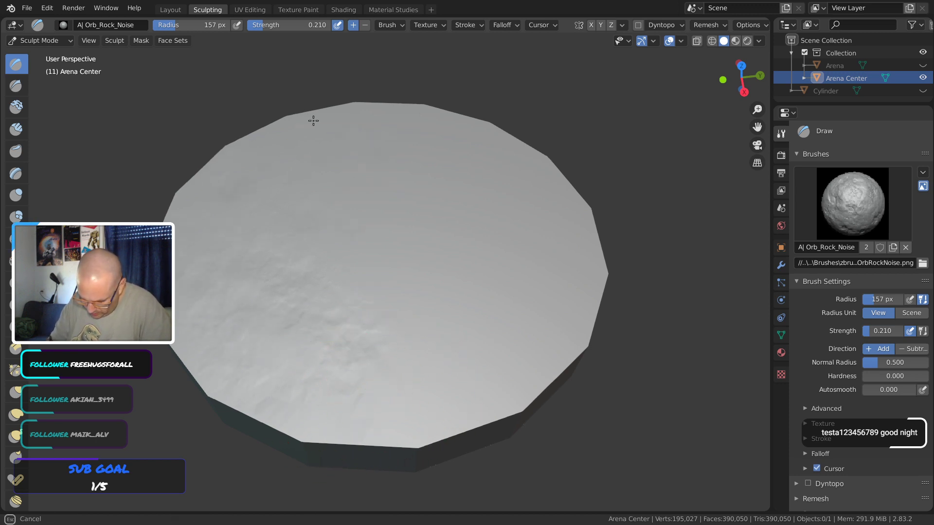
left_click_drag(313, 121, 419, 156)
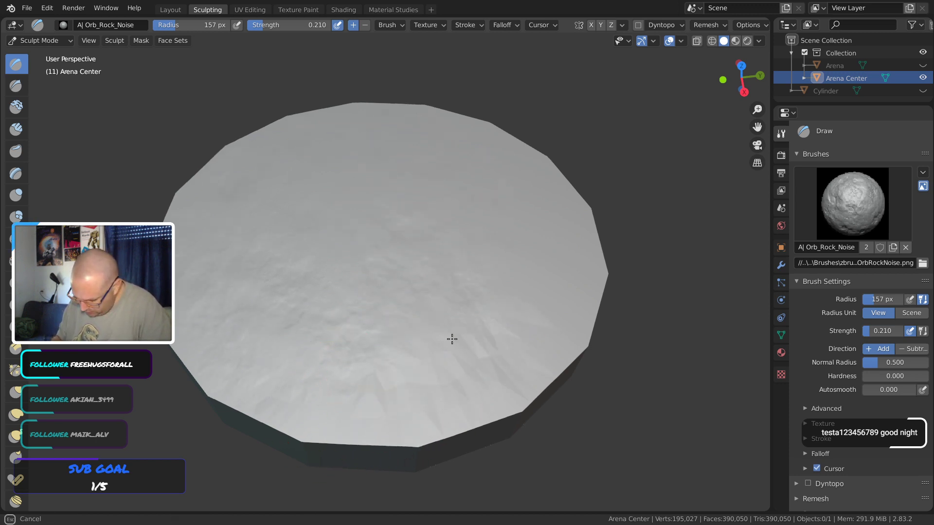
left_click_drag(452, 339, 436, 422)
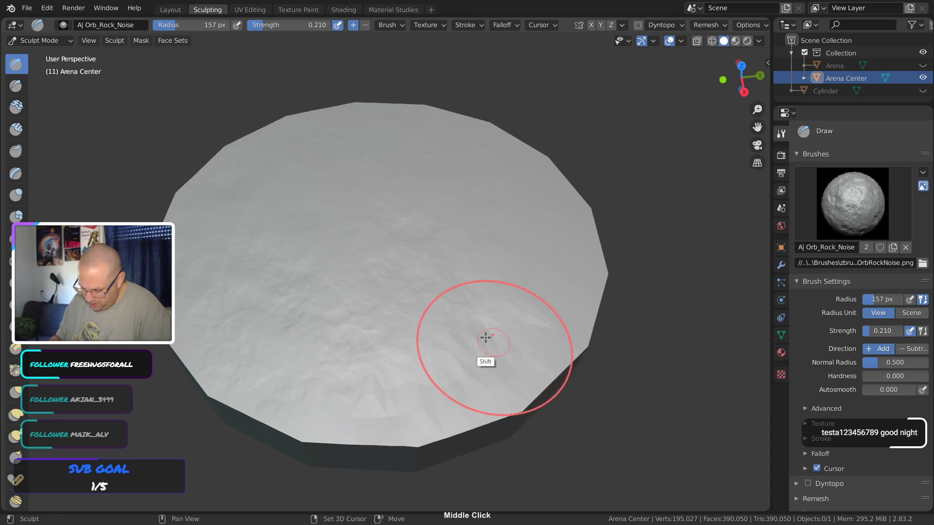
middle_click_drag(485, 337, 373, 279, "shift")
middle_click_drag(359, 313, 331, 267, "ctrl")
middle_click_drag(275, 257, 389, 267, "shift")
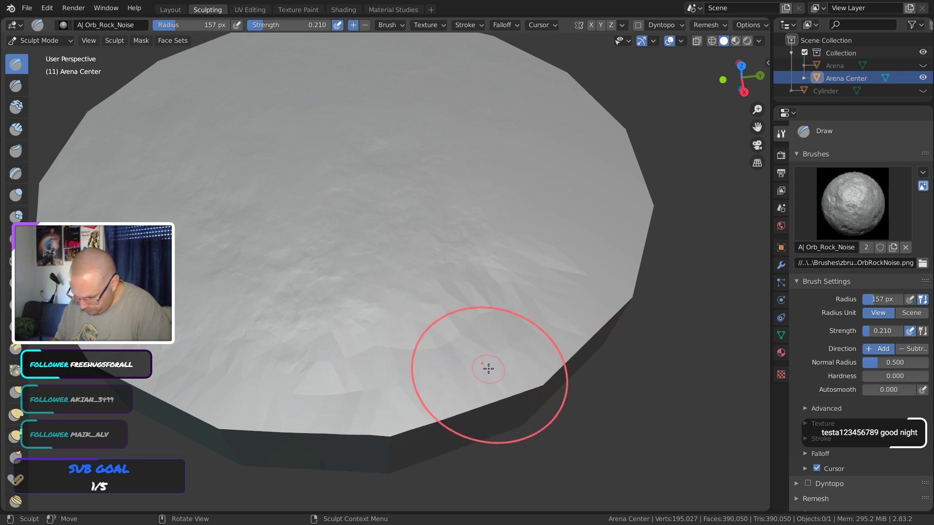
key("ctrl+z")
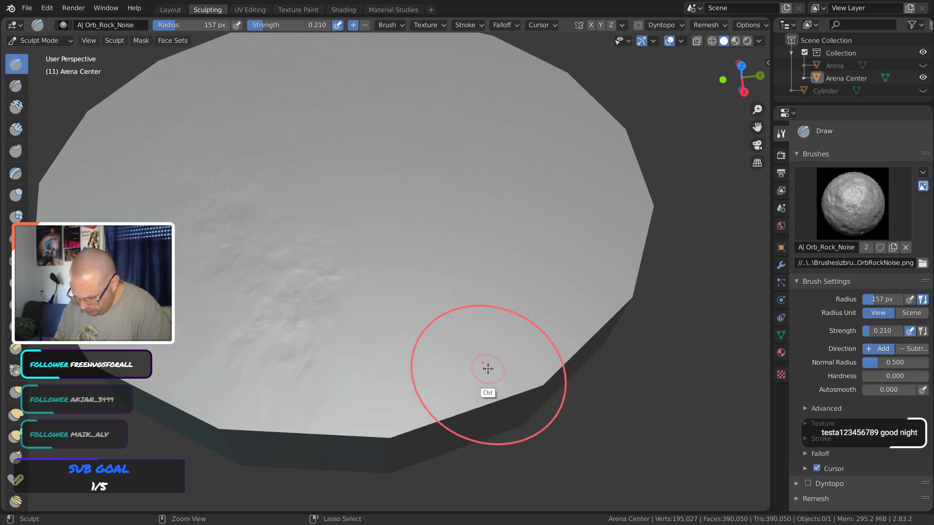
Enable Dyntopo despite the vertex data loss and check its resolution and detailing settings
left_click(639, 25)
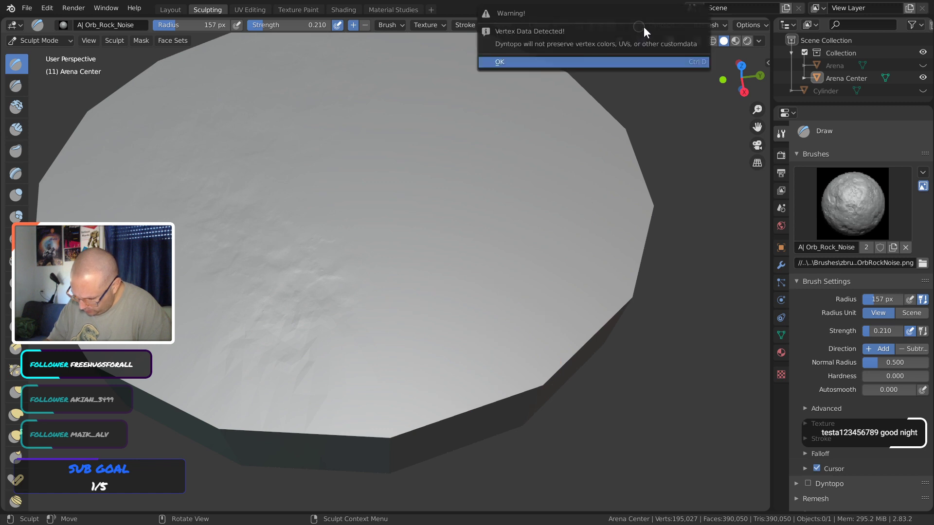
left_click(649, 57)
left_click(673, 24)
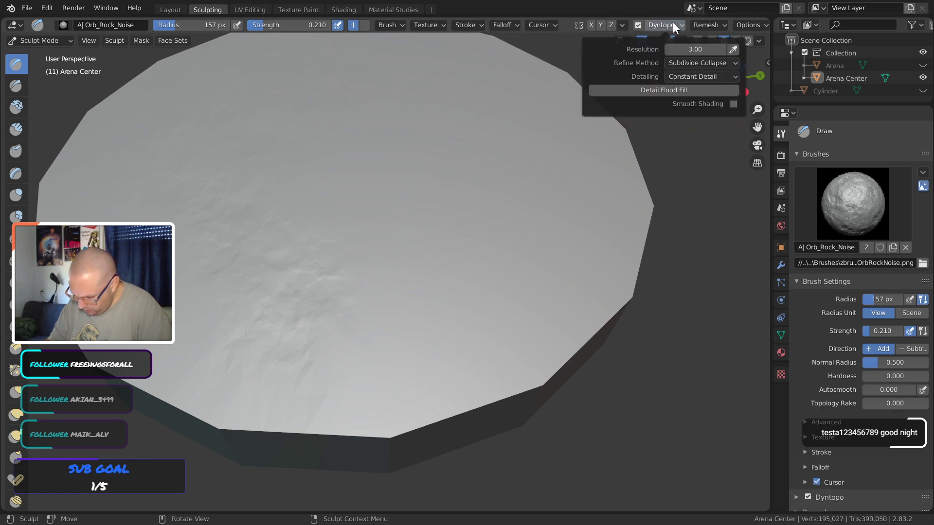
left_click(672, 25)
Sculpt rock noise over the left part of the disc's top face, from the front edge to the back
left_click_drag(132, 186, 133, 186)
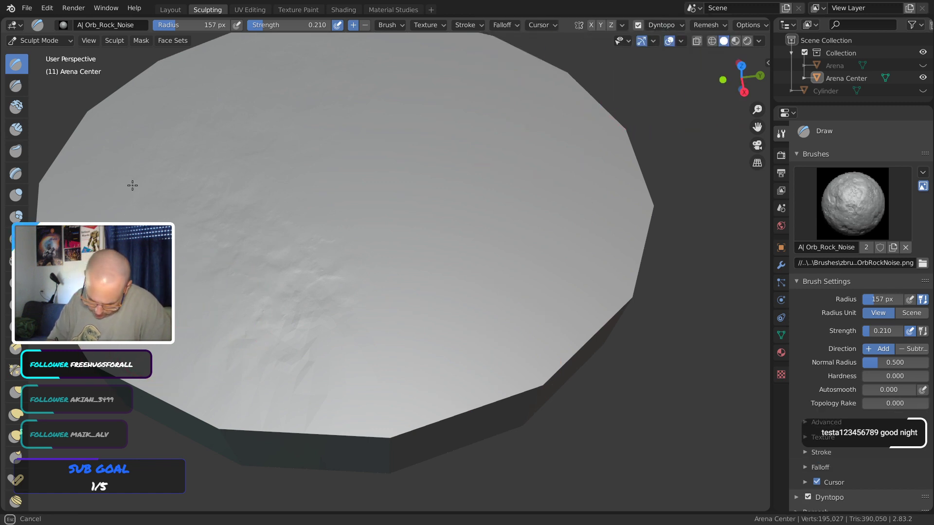
left_click_drag(155, 345, 183, 365)
mouse_move(134, 152)
left_mouse_down()
mouse_move(119, 209)
mouse_move(259, 340)
left_mouse_up()
scroll(246, 321, "up", 3)
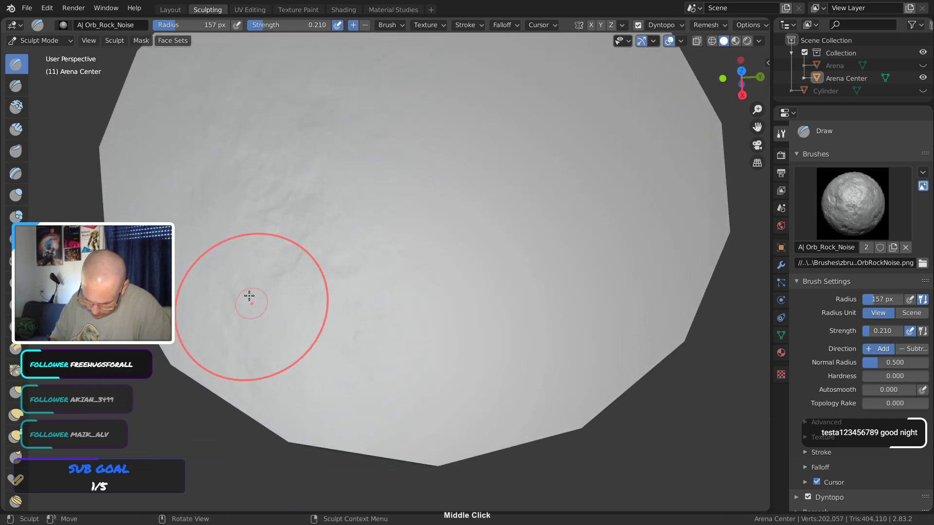
middle_click_drag(248, 294, 192, 94)
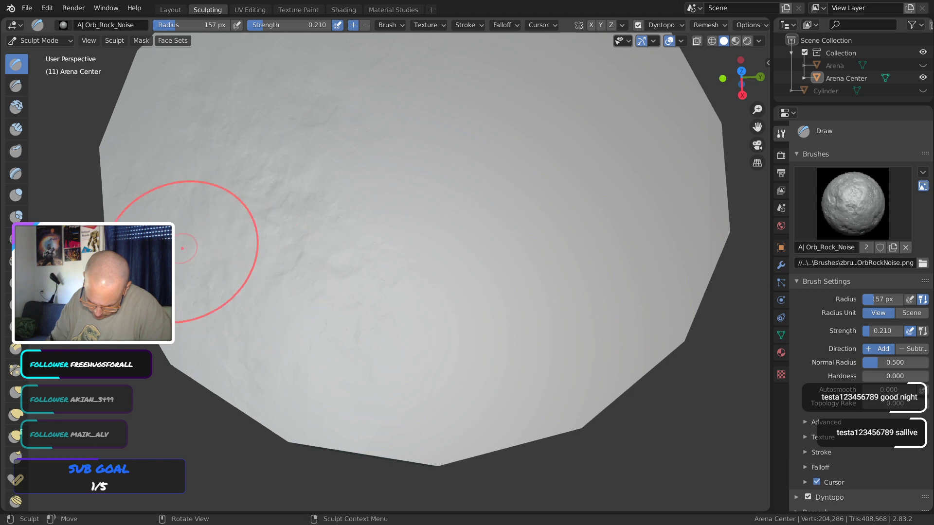
left_click_drag(191, 251, 358, 293)
mouse_move(359, 294)
middle_mouse_down()
mouse_move(382, 200)
mouse_move(346, 283)
middle_mouse_up()
mouse_move(303, 262)
left_mouse_down()
mouse_move(323, 234)
mouse_move(349, 362)
left_mouse_up()
left_click_drag(289, 200, 286, 196)
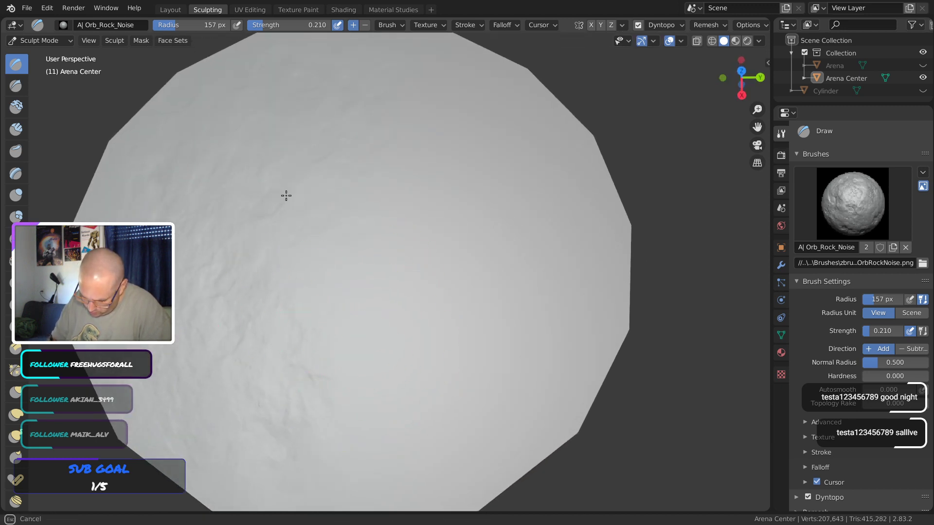
left_click_drag(348, 79, 365, 102)
Extend the rock noise from the disc's back edge through the centre to its right and front-right edges
mouse_move(364, 102)
middle_mouse_down()
mouse_move(393, 200)
mouse_move(203, 129)
middle_mouse_up()
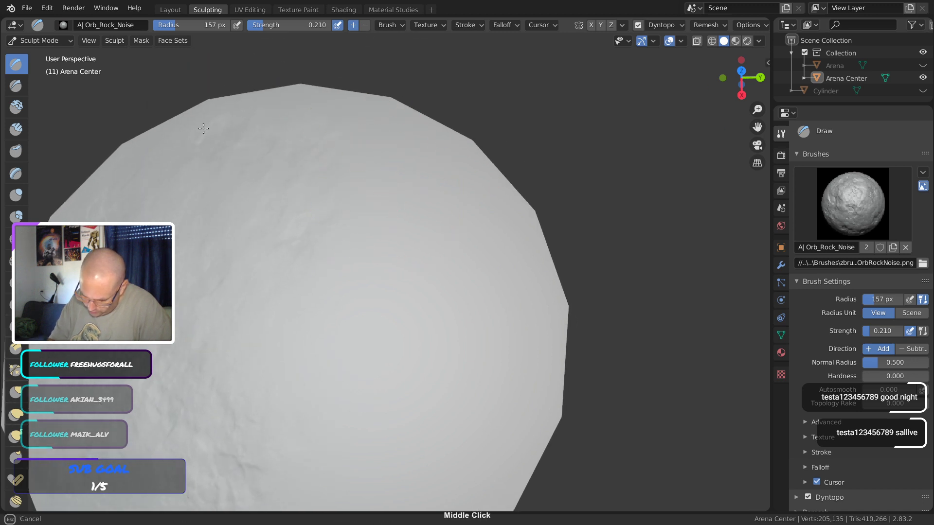
mouse_move(473, 234)
left_mouse_down()
mouse_move(377, 123)
mouse_move(395, 255)
mouse_move(483, 267)
left_mouse_up()
mouse_move(484, 267)
middle_mouse_down()
mouse_move(486, 205)
mouse_move(340, 202)
middle_mouse_up()
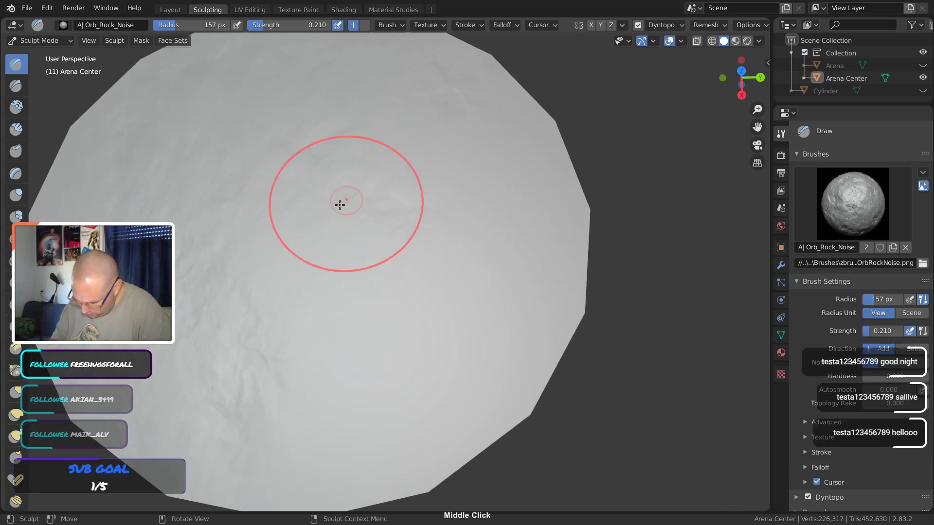
mouse_move(340, 202)
left_mouse_down()
mouse_move(386, 325)
mouse_move(422, 363)
left_mouse_up()
middle_click_drag(448, 361, 392, 250)
mouse_move(392, 250)
left_mouse_down()
mouse_move(390, 329)
mouse_move(473, 335)
left_mouse_up()
mouse_move(461, 370)
left_mouse_down()
mouse_move(396, 348)
mouse_move(528, 344)
left_mouse_up()
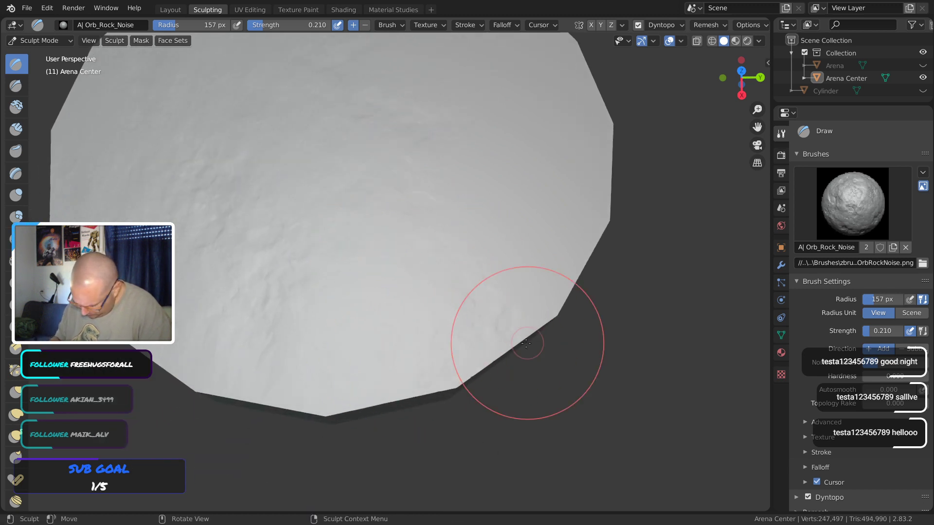
middle_click_drag(528, 264, 538, 232)
mouse_move(421, 246)
middle_mouse_down()
mouse_move(417, 323)
mouse_move(441, 144)
middle_mouse_up()
left_click_drag(526, 226, 518, 272)
middle_click_drag(515, 274, 509, 293)
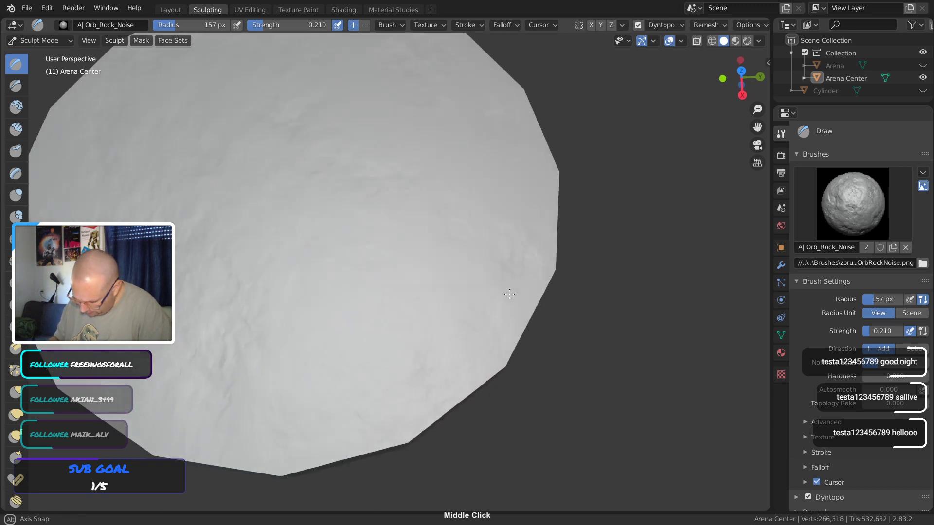
left_click_drag(515, 288, 496, 133)
left_click_drag(457, 201, 335, 351)
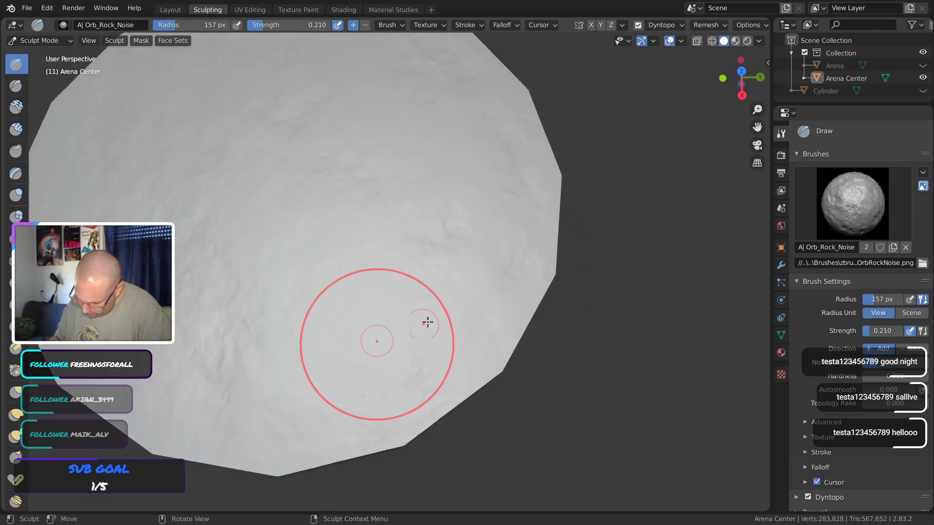
Build up the rock noise across the middle of the disc and along its right side
mouse_move(440, 317)
middle_mouse_down()
mouse_move(475, 244)
mouse_move(460, 294)
middle_mouse_up()
left_click_drag(437, 293, 346, 279)
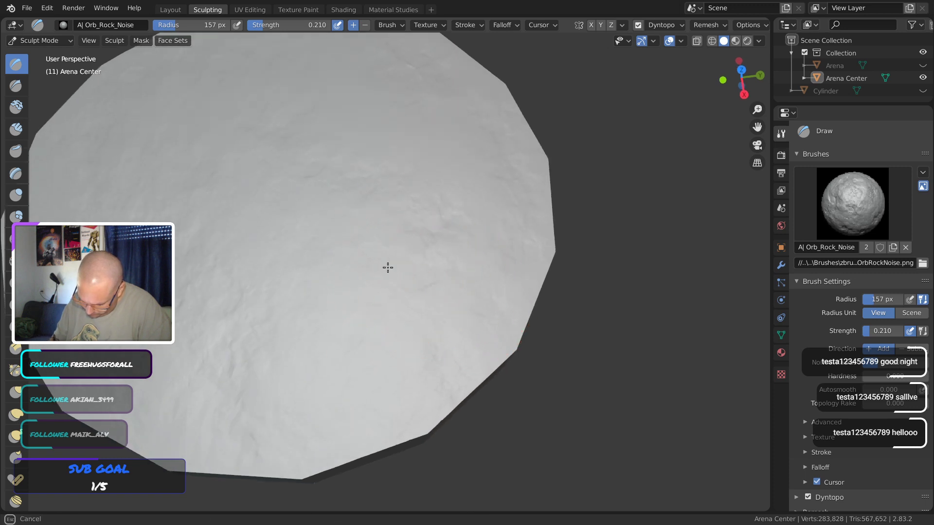
left_click_drag(400, 326, 365, 99)
left_click_drag(469, 236, 455, 233)
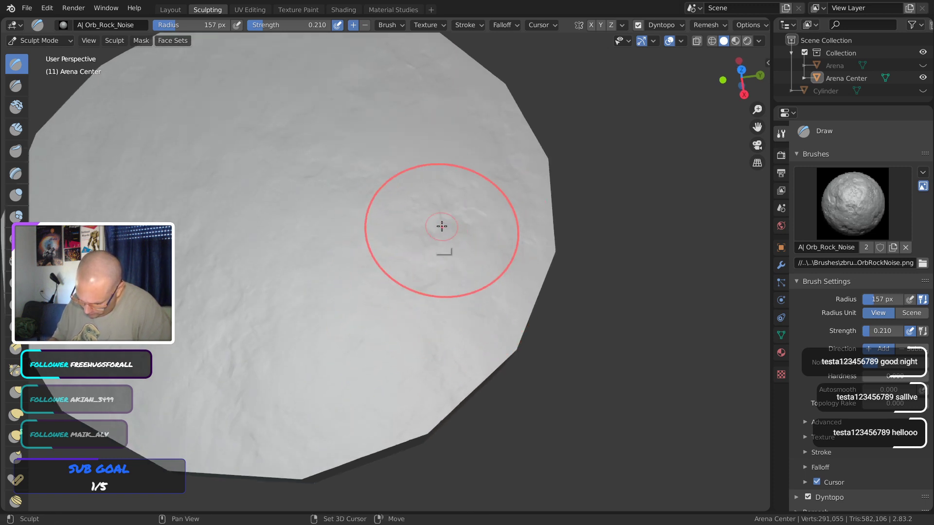
mouse_move(443, 226)
middle_mouse_down()
mouse_move(405, 175)
mouse_move(267, 282)
middle_mouse_up()
left_click_drag(278, 286, 331, 289)
mouse_move(460, 181)
middle_mouse_down()
mouse_move(450, 233)
mouse_move(418, 183)
middle_mouse_up()
left_click_drag(455, 149, 464, 159)
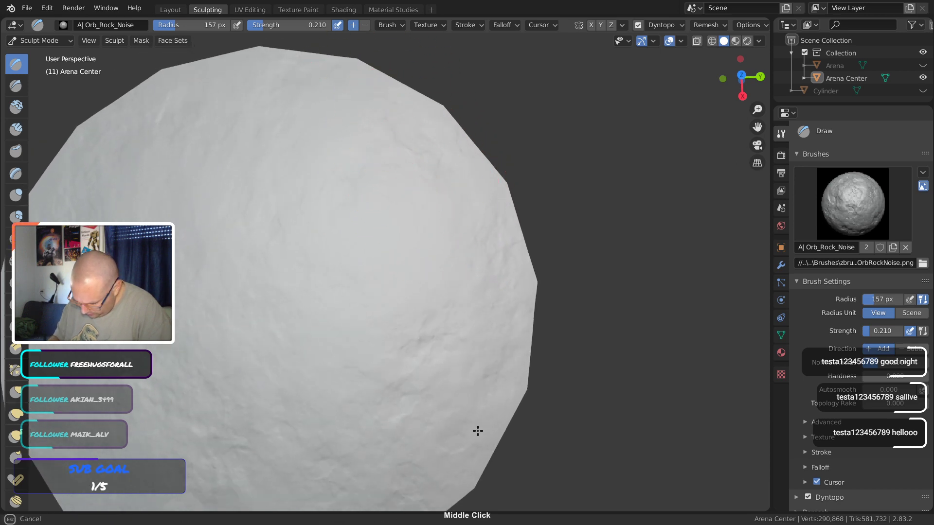
left_click_drag(478, 431, 486, 305)
Work rock noise around the disc's rim and fill in the front area toward the back-right edge
middle_click_drag(493, 244, 498, 194)
mouse_move(419, 234)
middle_mouse_down("shift")
mouse_move(528, 168)
mouse_move(524, 194)
mouse_move(466, 242)
mouse_move(478, 204)
mouse_move(474, 223)
middle_mouse_up("shift")
mouse_move(341, 436)
left_mouse_down()
mouse_move(364, 436)
mouse_move(345, 439)
left_mouse_up()
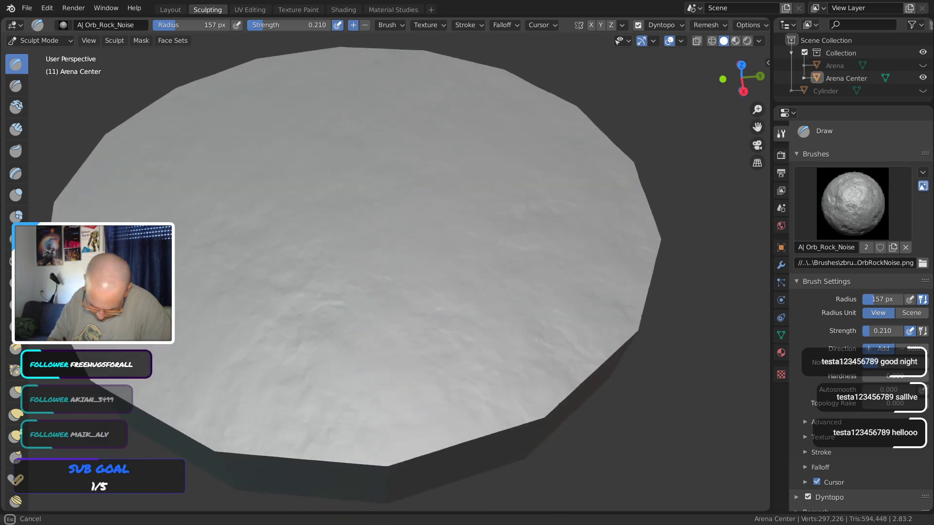
mouse_move(68, 231)
left_mouse_down()
mouse_move(96, 170)
mouse_move(47, 227)
mouse_move(133, 131)
left_mouse_up()
left_click_drag(417, 81, 369, 61)
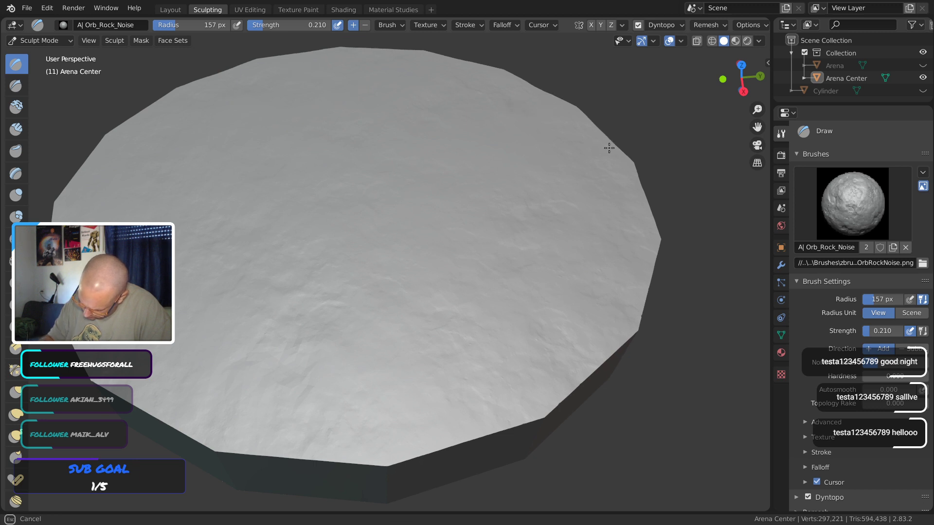
left_click_drag(585, 362, 561, 396)
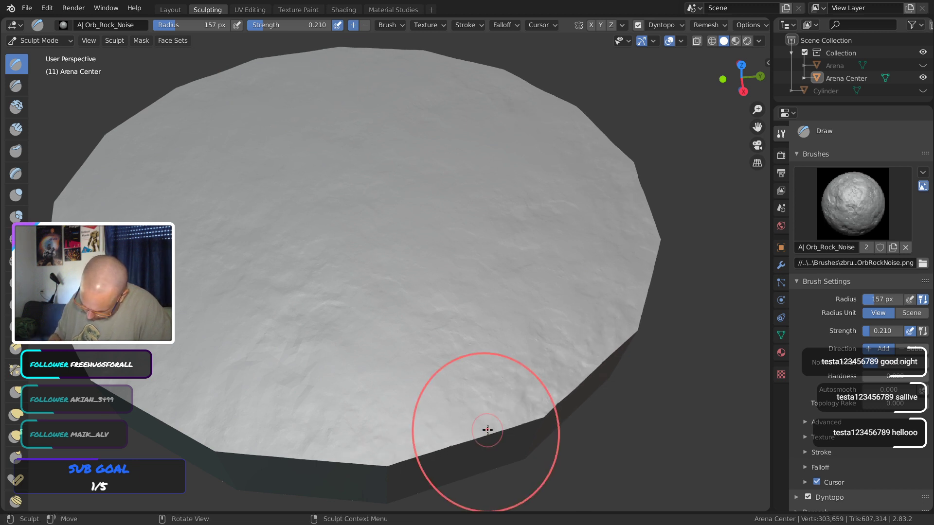
middle_click_drag(486, 431, 413, 384)
left_click_drag(390, 424, 433, 394)
mouse_move(432, 394)
left_mouse_down()
mouse_move(457, 274)
mouse_move(492, 244)
mouse_move(519, 158)
left_mouse_up()
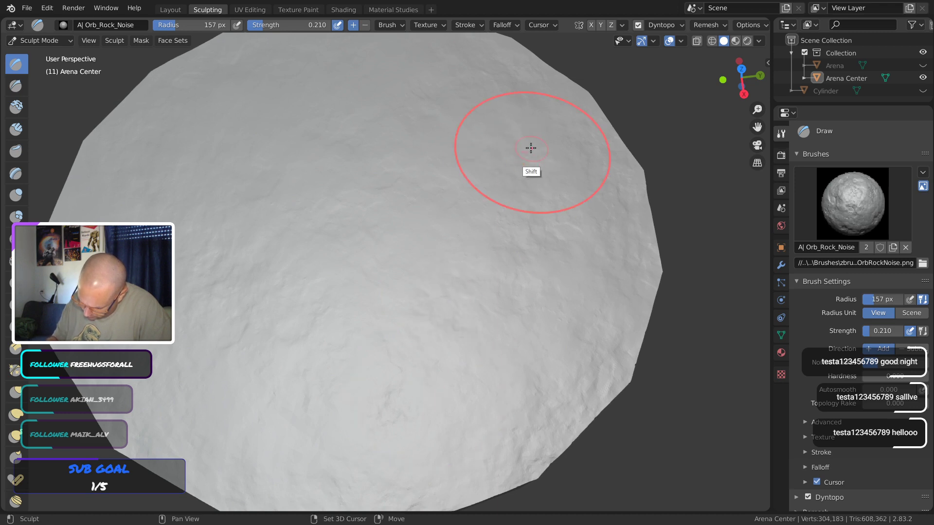
middle_click_drag(530, 150, 454, 131)
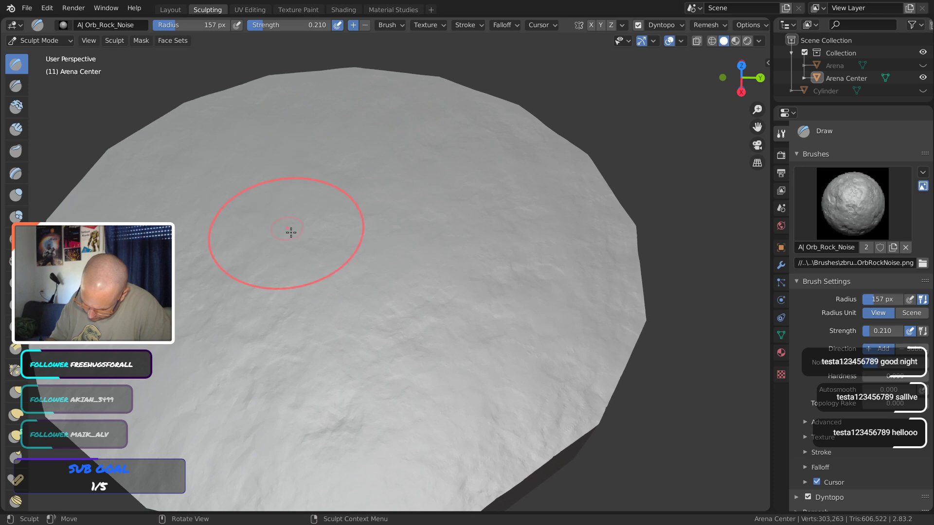
Leave sculpting for the Layout workspace and save the arena file
middle_click_drag(290, 232, 496, 304)
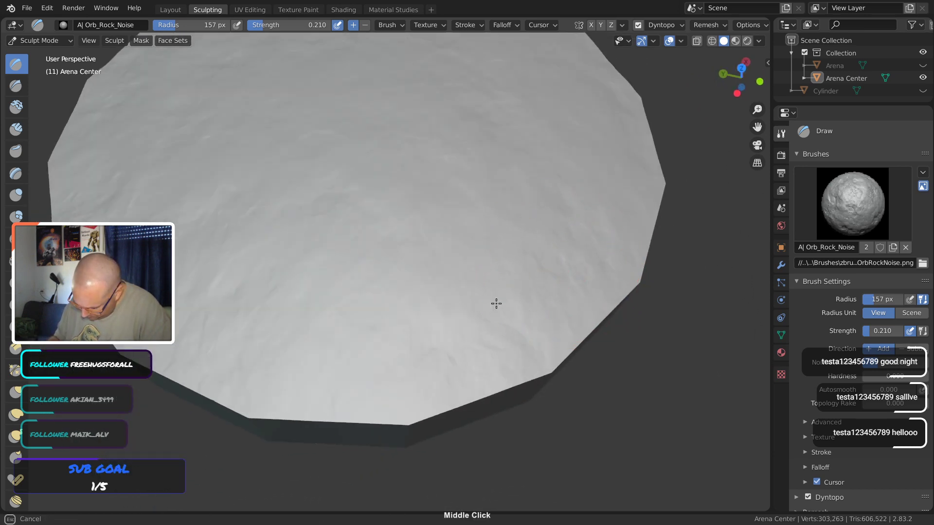
mouse_move(420, 139)
middle_mouse_down()
mouse_move(532, 207)
mouse_move(465, 315)
mouse_move(384, 206)
mouse_move(498, 171)
mouse_move(442, 181)
mouse_move(403, 217)
mouse_move(404, 186)
mouse_move(400, 209)
middle_mouse_up()
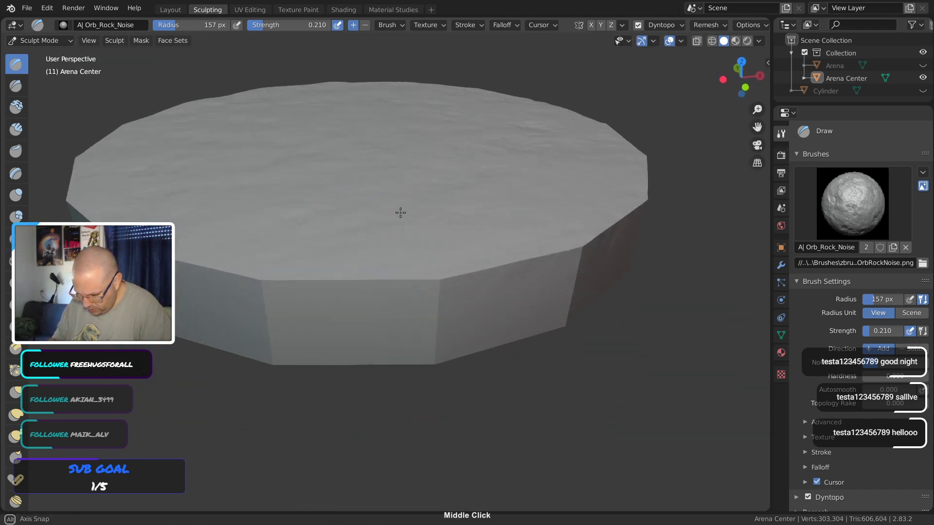
left_click(178, 14)
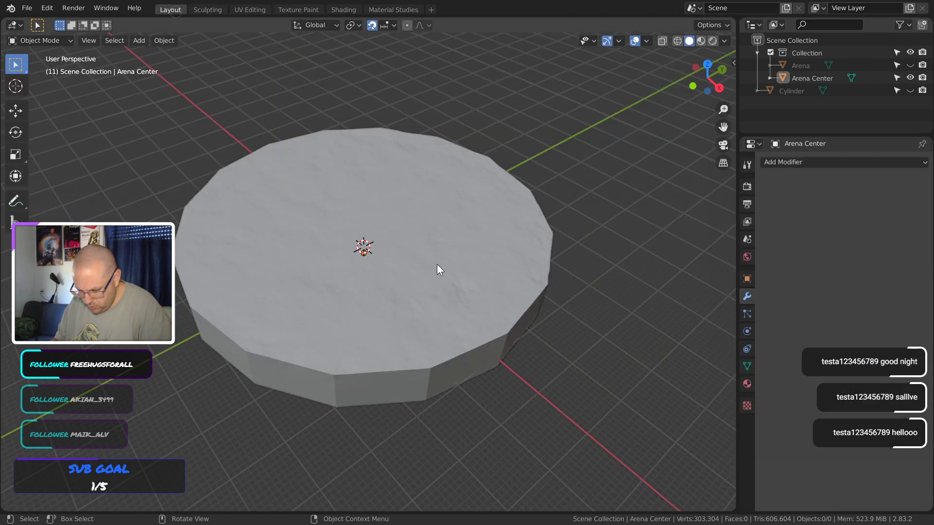
key("ctrl+s")
Select the Arena Center disc and examine its mesh density in Edit Mode, then return to Object Mode
middle_click_drag(440, 270, 486, 269)
left_click(416, 306)
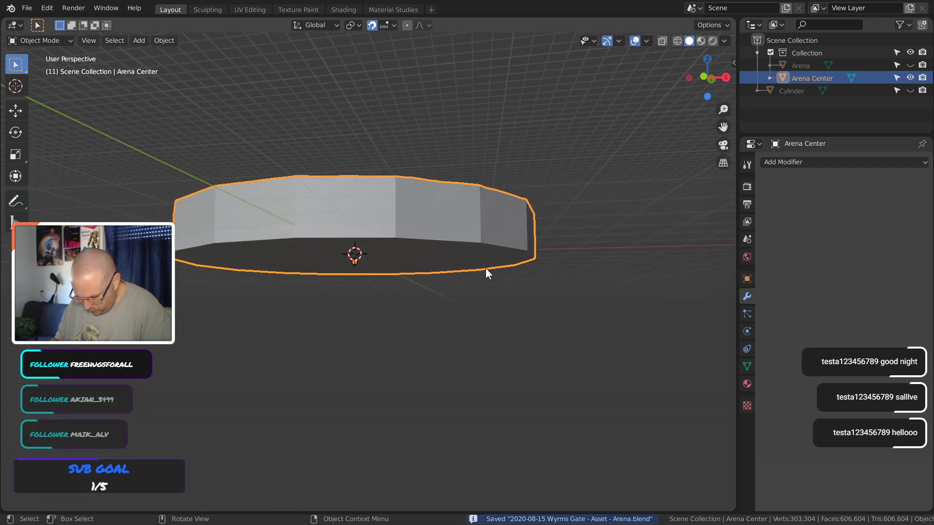
key("Tab")
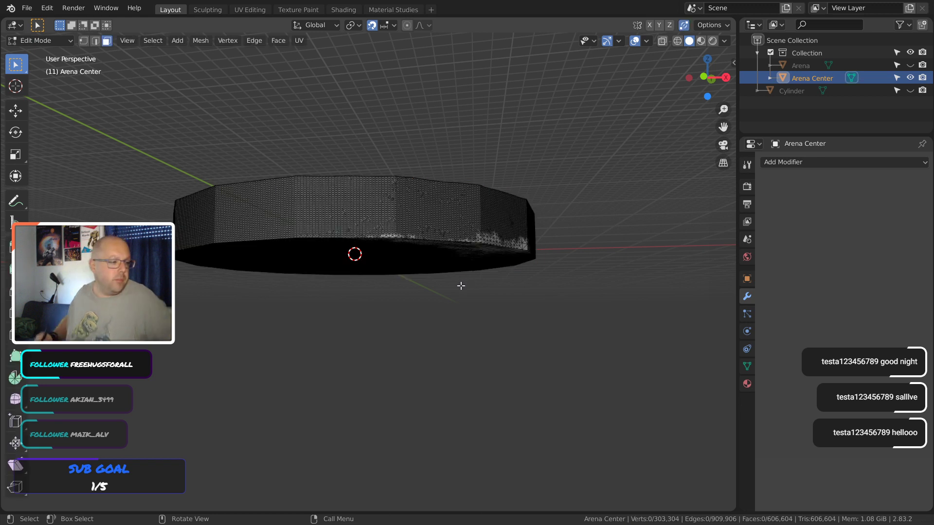
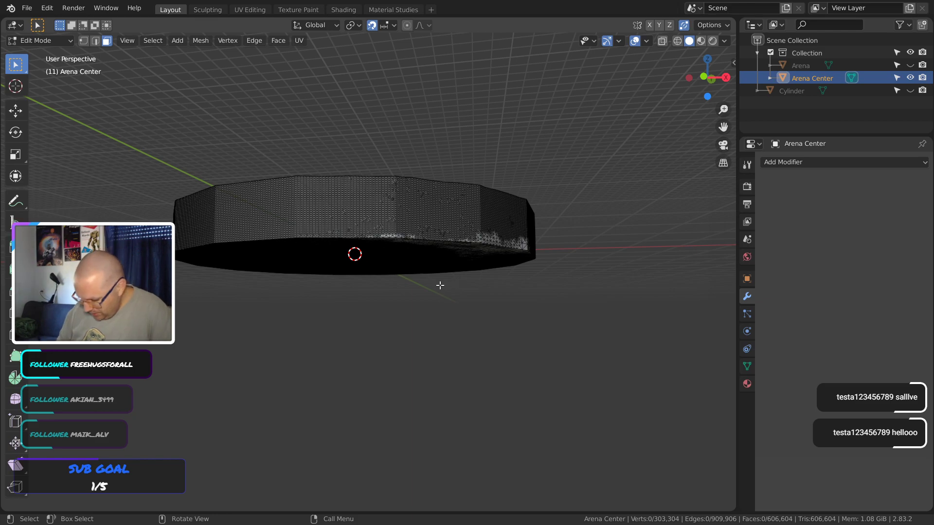
middle_click_drag(439, 284, 369, 371)
key("Tab")
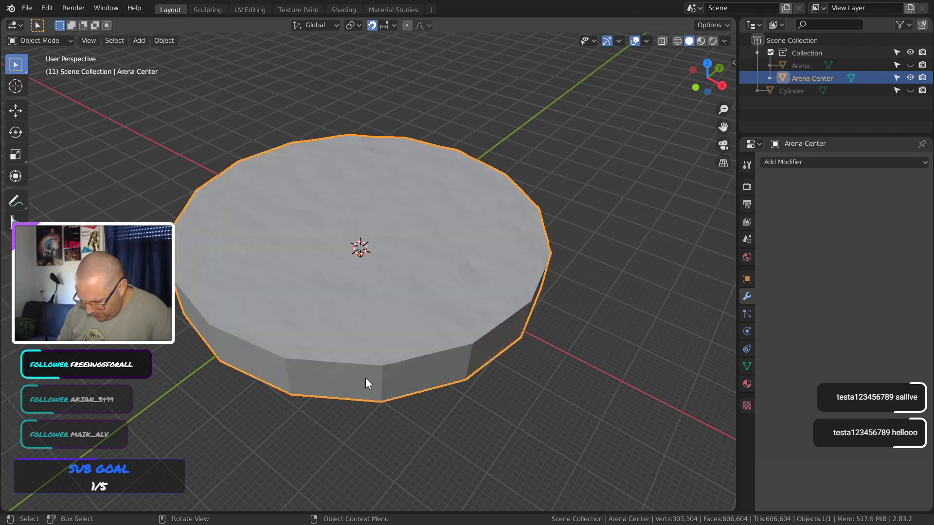
Add a Decimate modifier in Collapse mode to the Arena Center disc with a ratio of 0.5
left_click(788, 165)
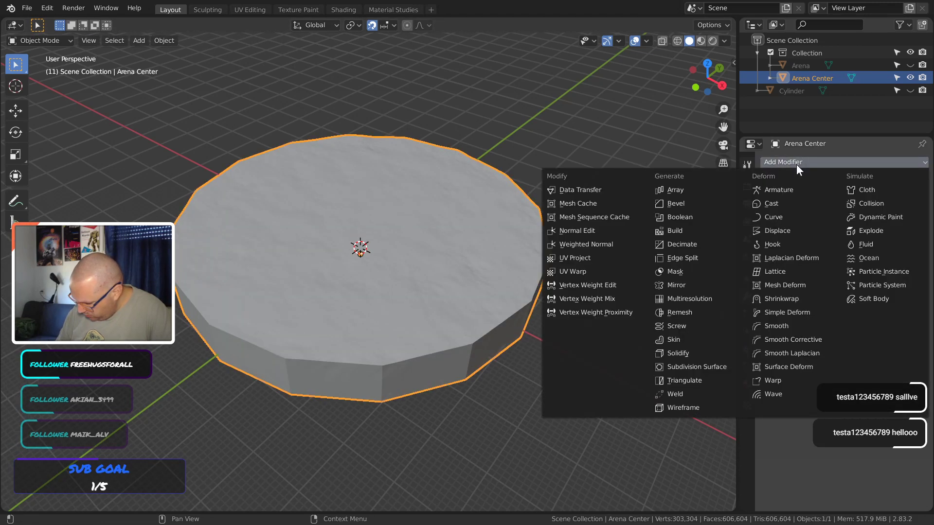
left_click(690, 244)
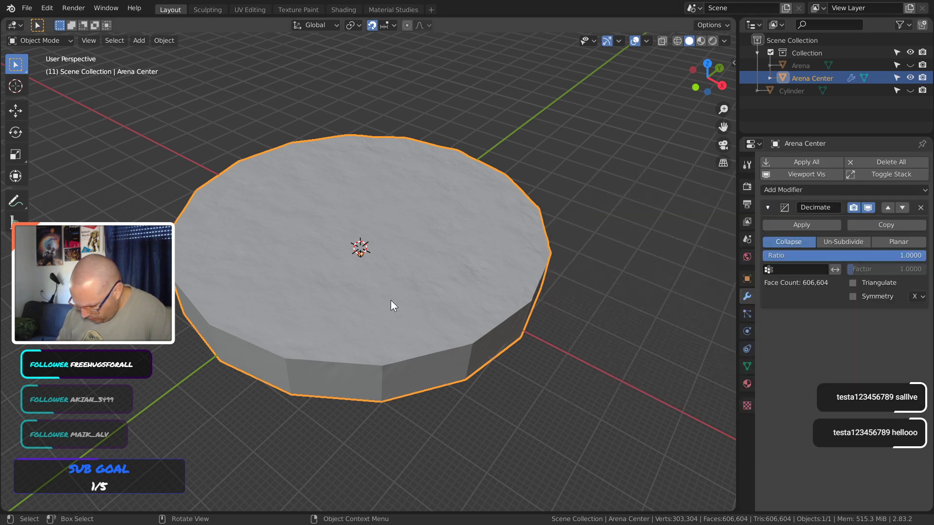
middle_click_drag(390, 300, 410, 302)
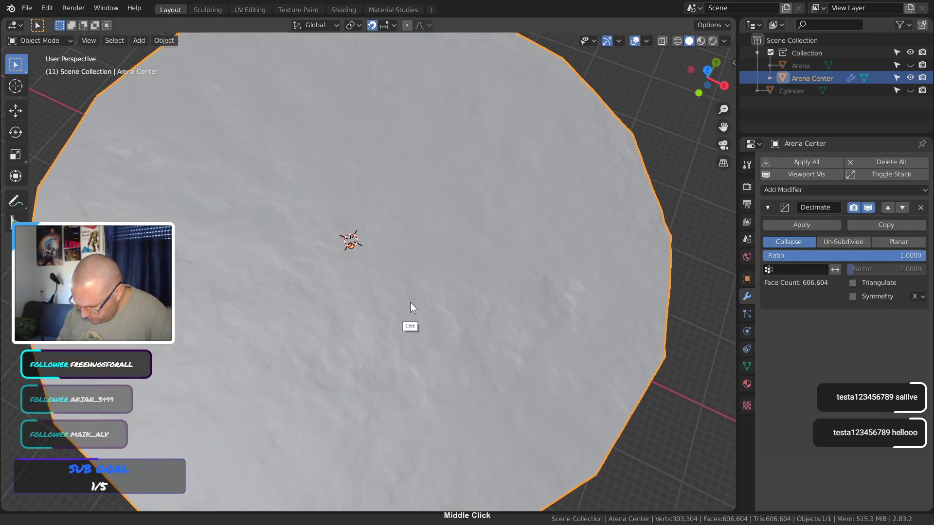
left_click(862, 256)
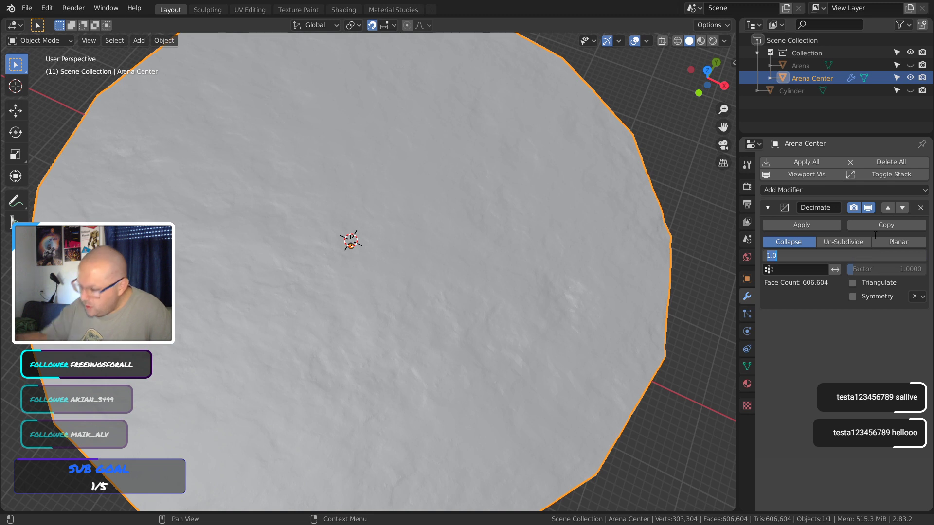
type(".5")
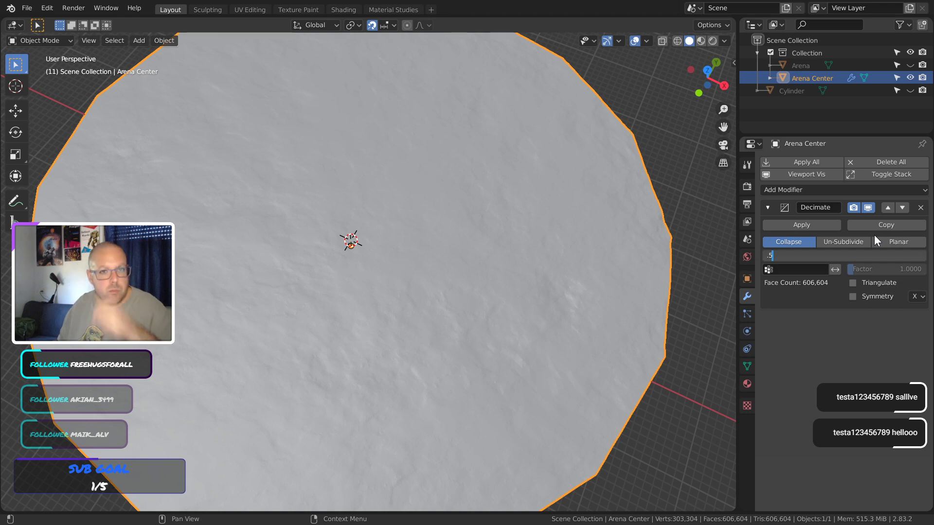
key("Return")
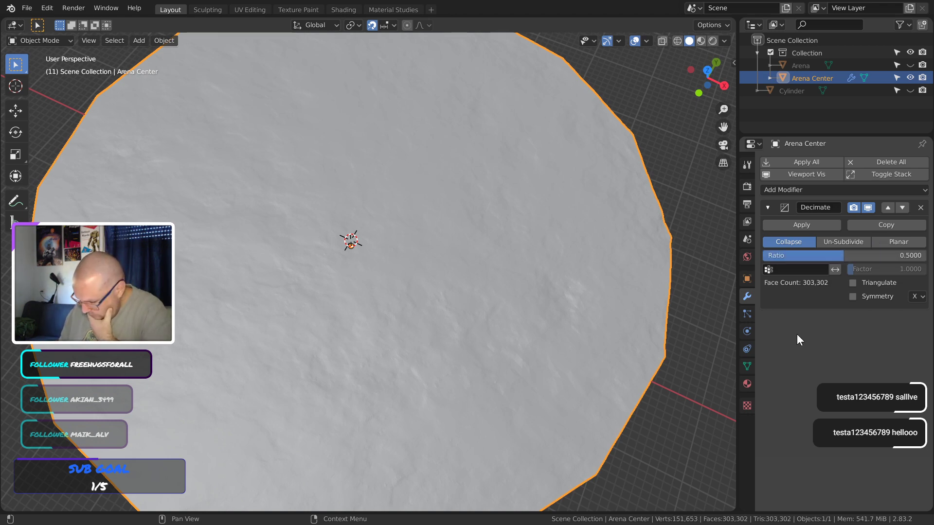
Lower the Decimate modifier's ratio to 0.1
mouse_move(562, 347)
middle_mouse_down()
mouse_move(530, 273)
mouse_move(568, 363)
middle_mouse_up()
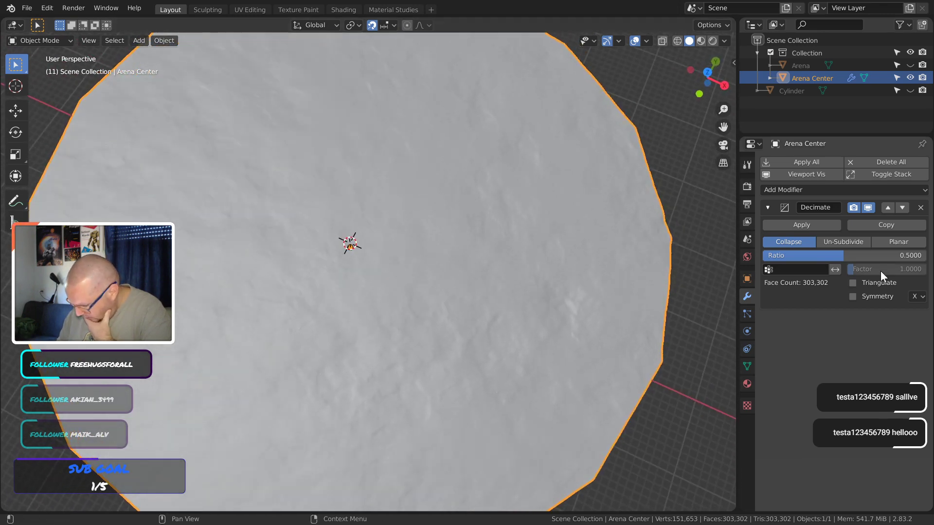
left_click(903, 257)
type(".1")
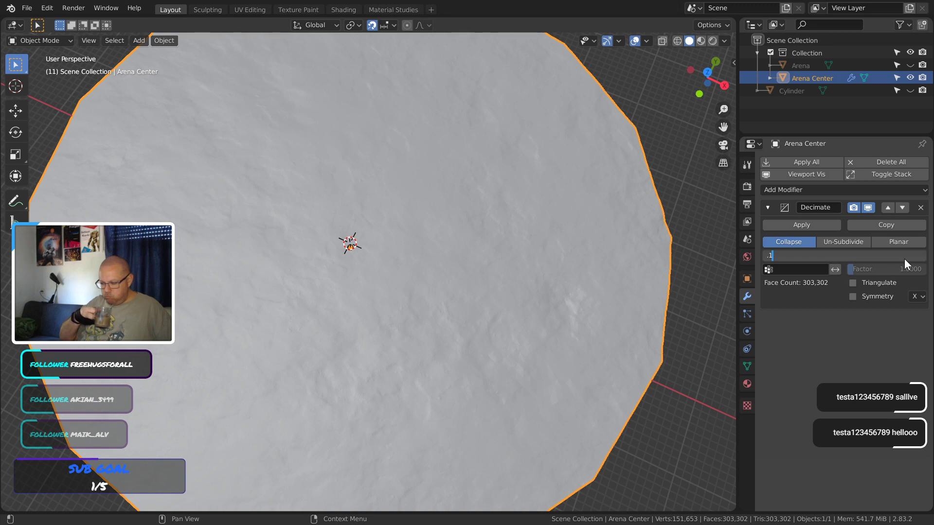
key("Return")
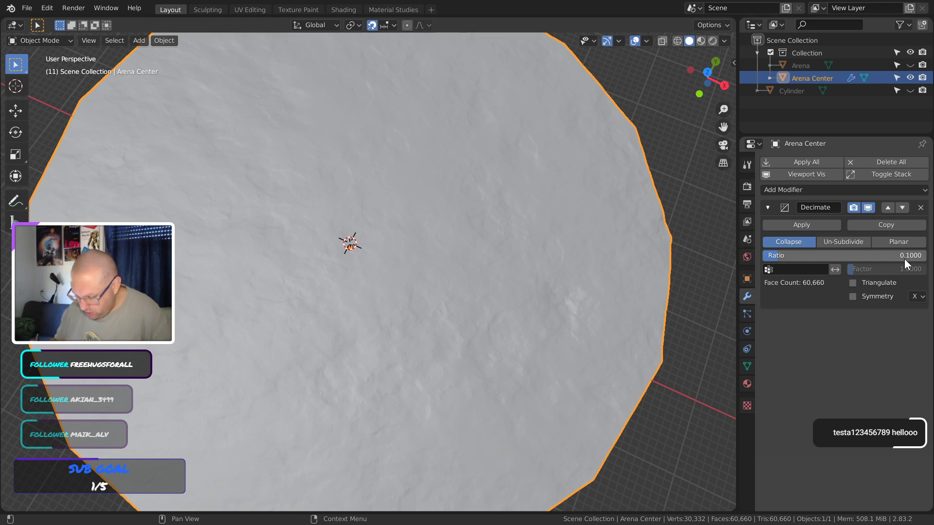
Compare the decimated disc with its full mesh in Edit Mode, return to Object Mode and save the file
middle_click_drag(437, 319, 439, 225)
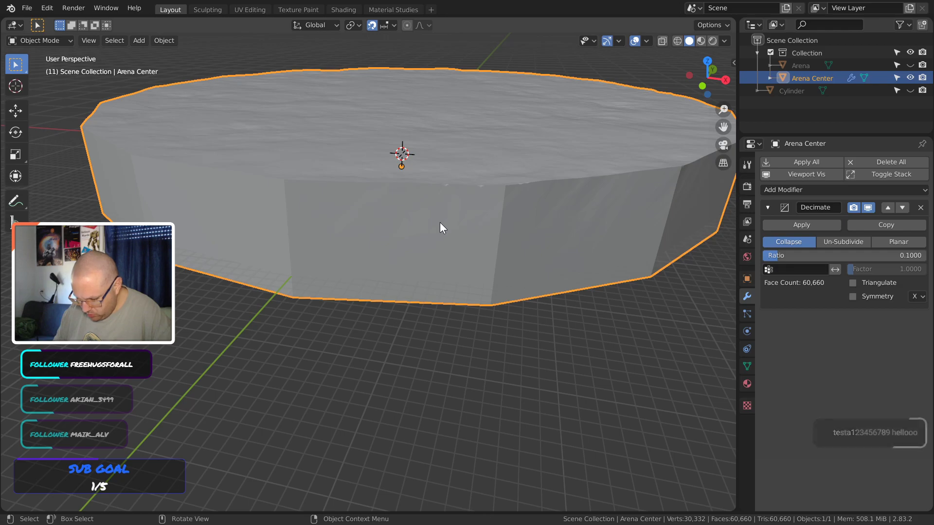
key("Tab")
mouse_move(515, 257)
middle_mouse_down()
mouse_move(536, 257)
mouse_move(532, 220)
mouse_move(567, 77)
mouse_move(527, 171)
mouse_move(524, 249)
middle_mouse_up()
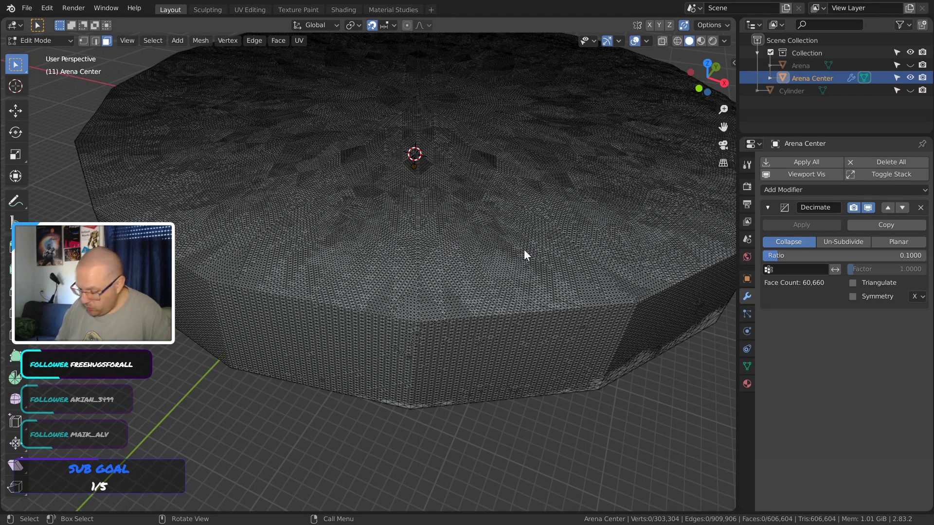
middle_click(553, 190)
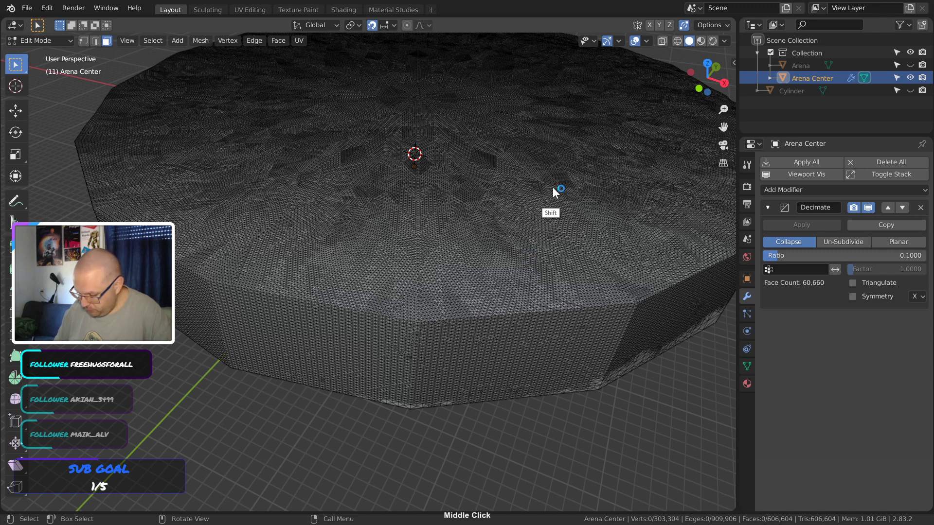
key("Tab")
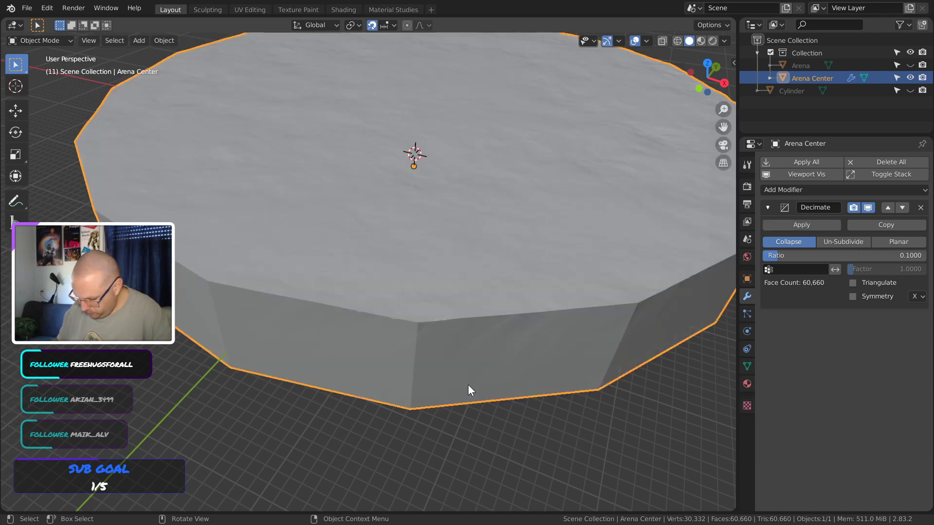
key("Tab")
middle_click_drag(555, 209, 500, 248)
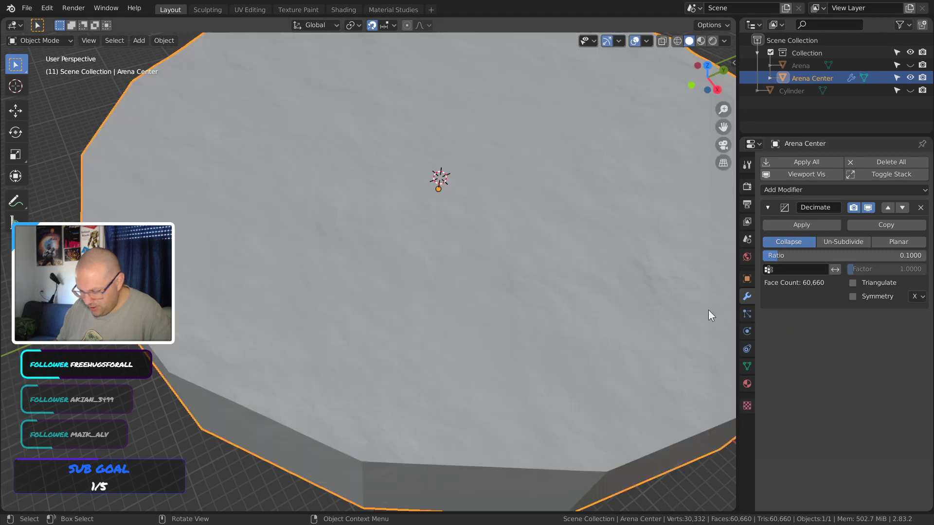
middle_click_drag(469, 256, 552, 221)
key("ctrl+s")
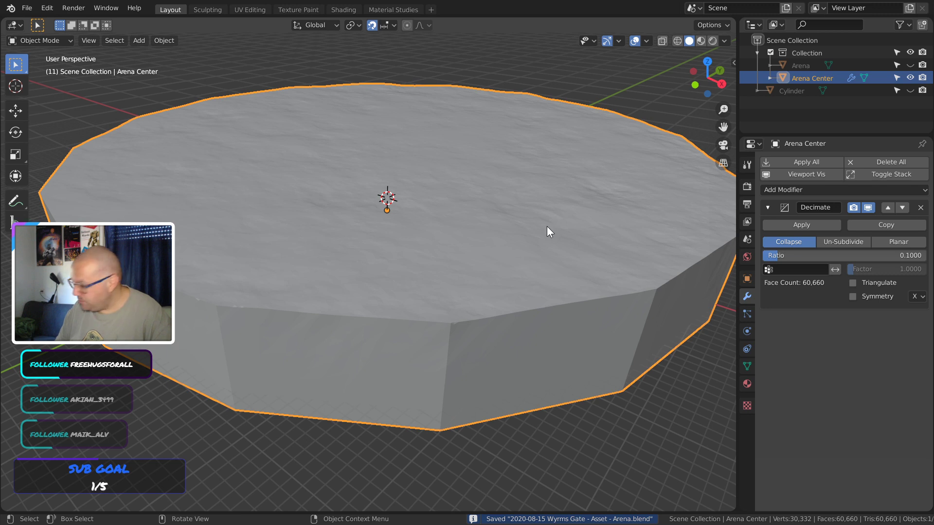
Reduce the disc's Decimate ratio further to 0.05
middle_click_drag(481, 264, 490, 288, "ctrl")
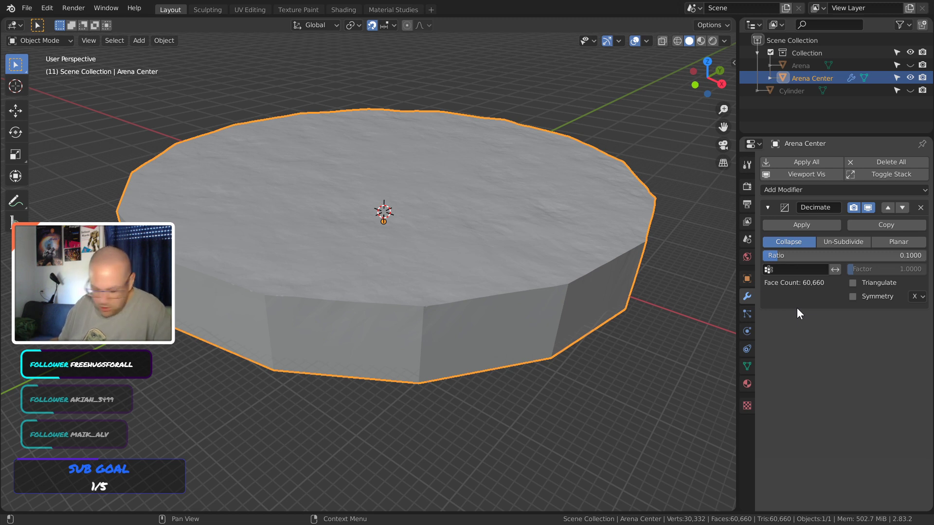
left_click(856, 256)
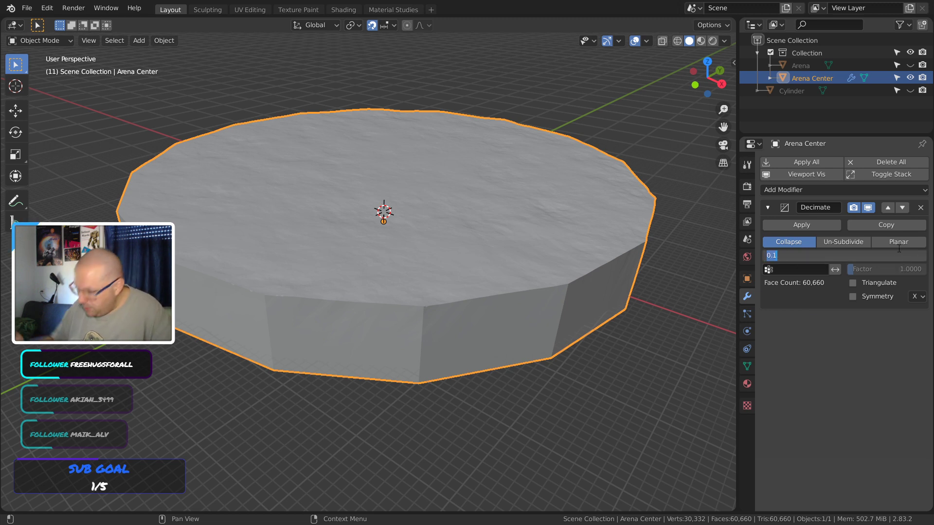
type(".05")
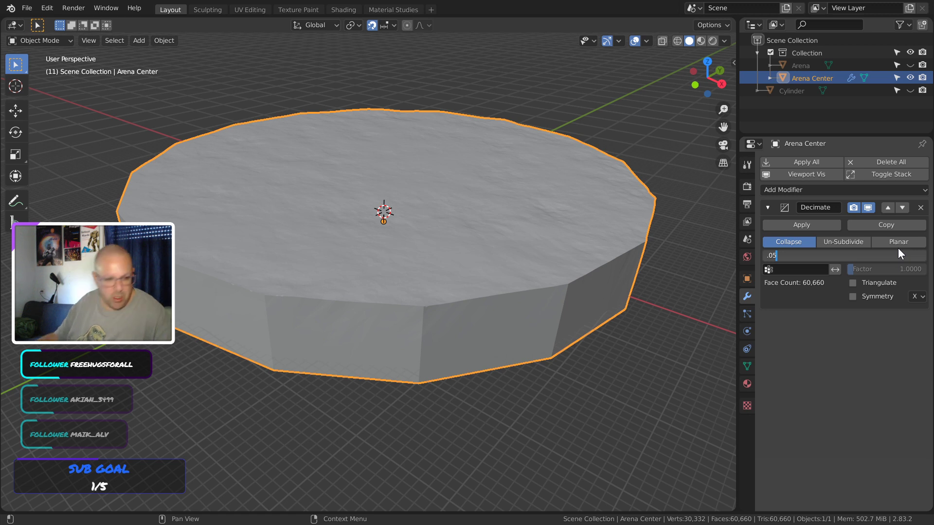
key("Return")
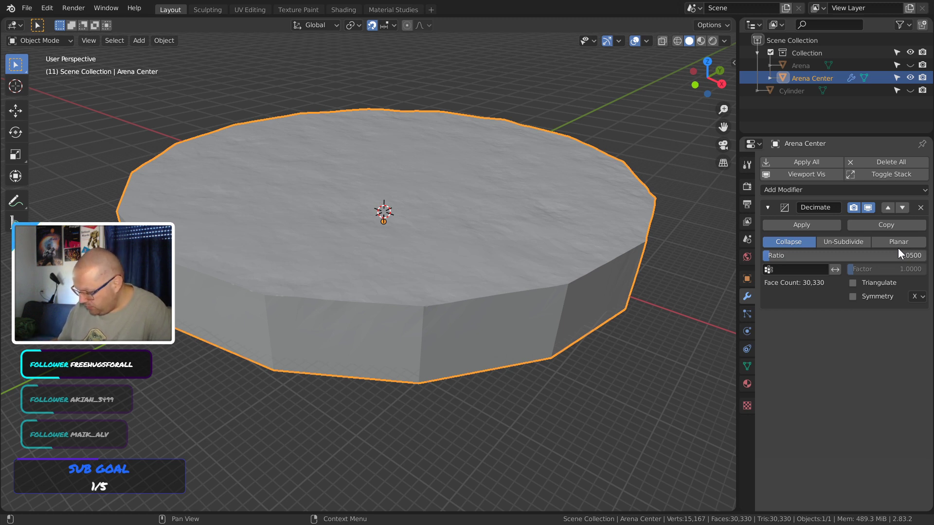
Try a stronger reduction of the disc with a Decimate ratio of 0.01
middle_click_drag(596, 300, 561, 323)
double_click(903, 253)
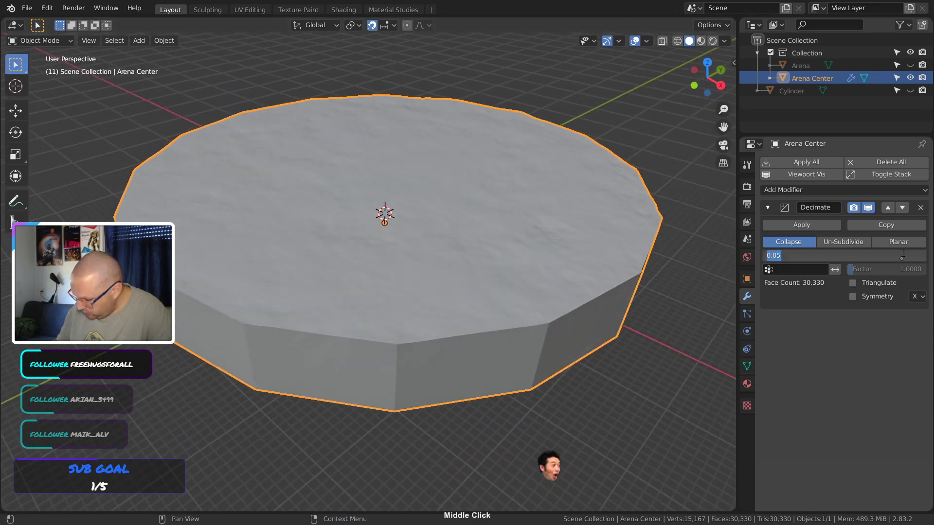
type(".01")
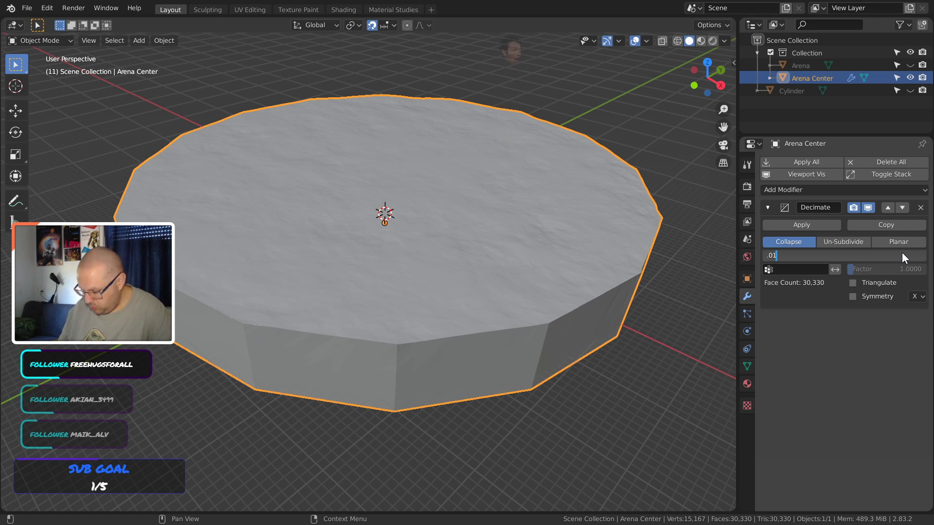
key("Return")
Set the Decimate ratio to 0.03 and apply the modifier to the Arena Center disc
middle_click_drag(354, 300, 471, 331)
left_click(923, 252)
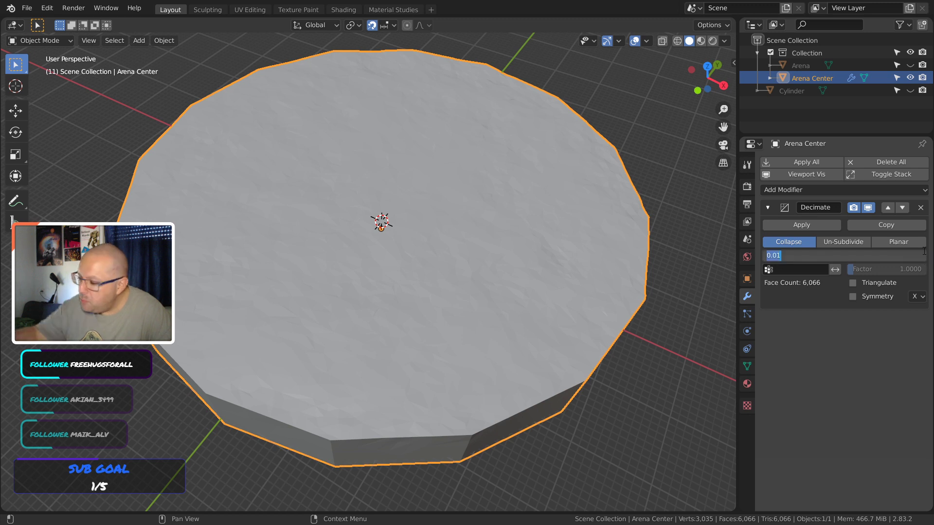
type(".03")
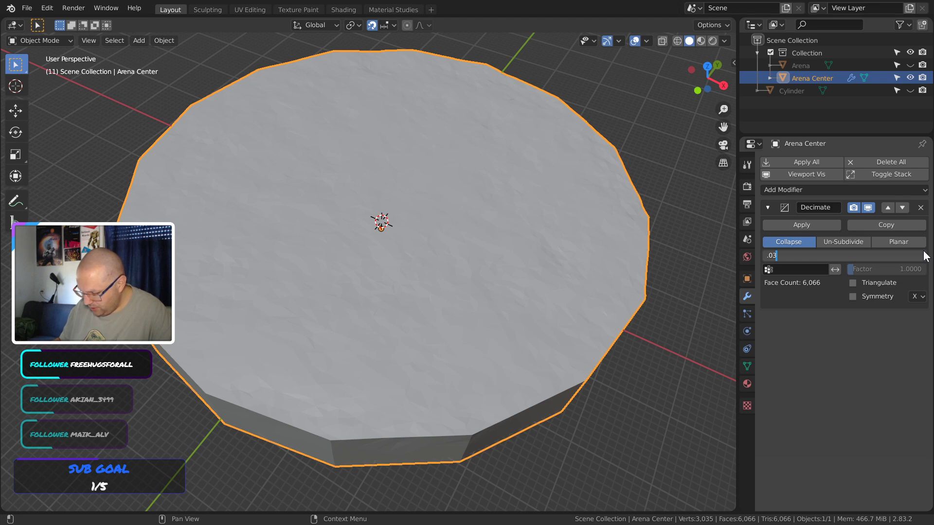
key("Return")
middle_click_drag(584, 350, 421, 246)
left_click(819, 226)
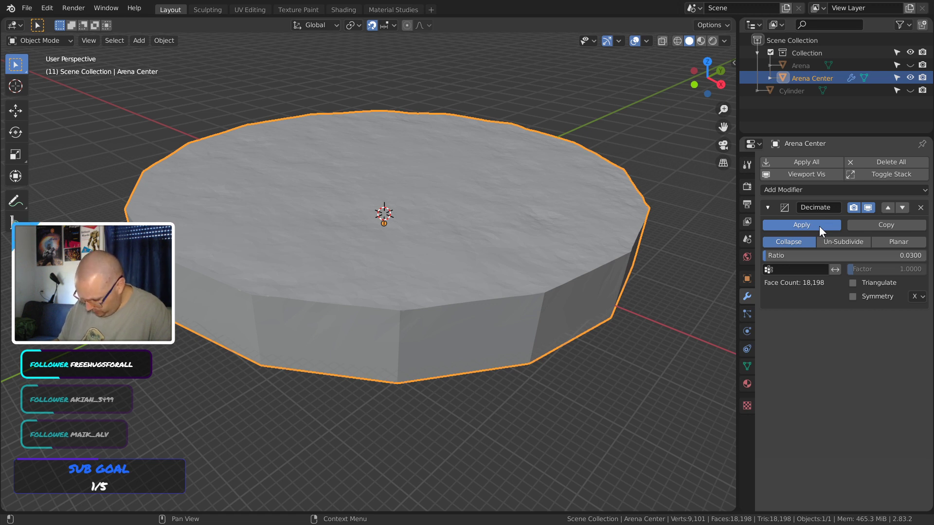
left_click(819, 226)
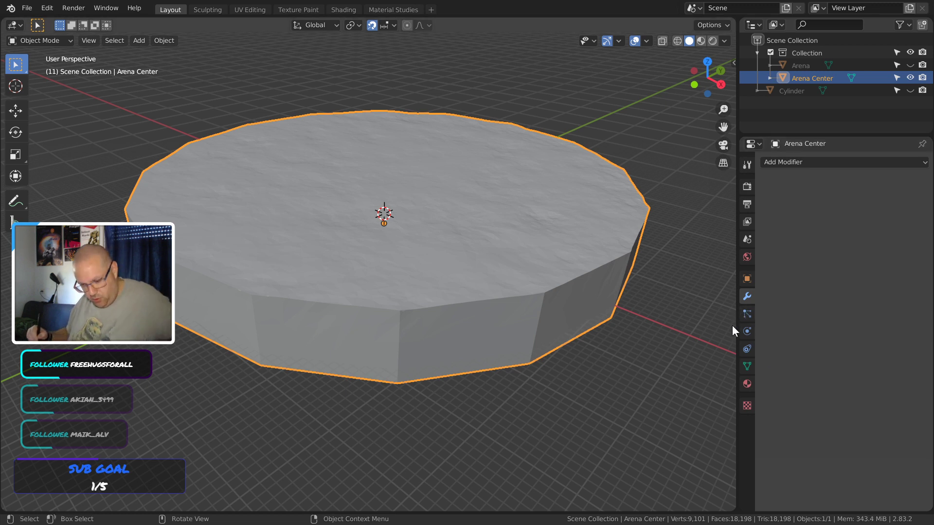
Rename the Arena Center object to Arena Ground and deselect it
double_click(825, 77)
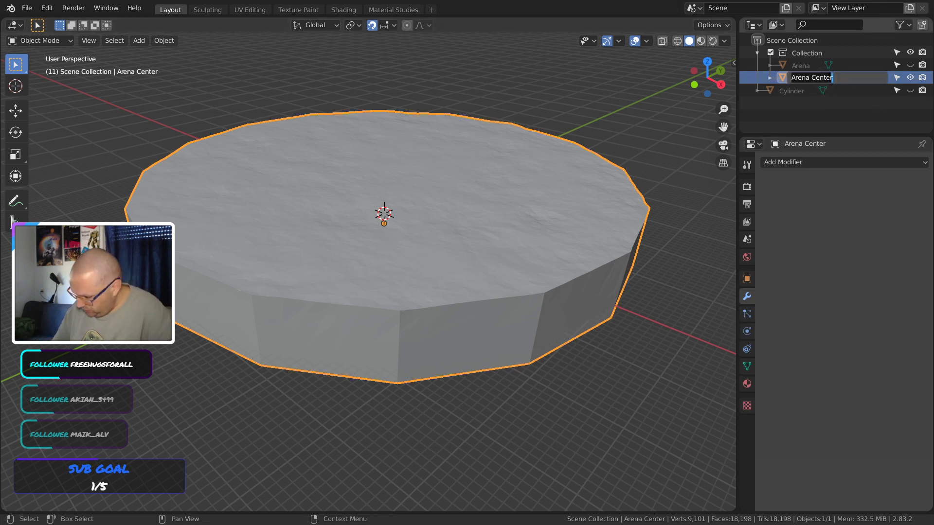
left_click(834, 77)
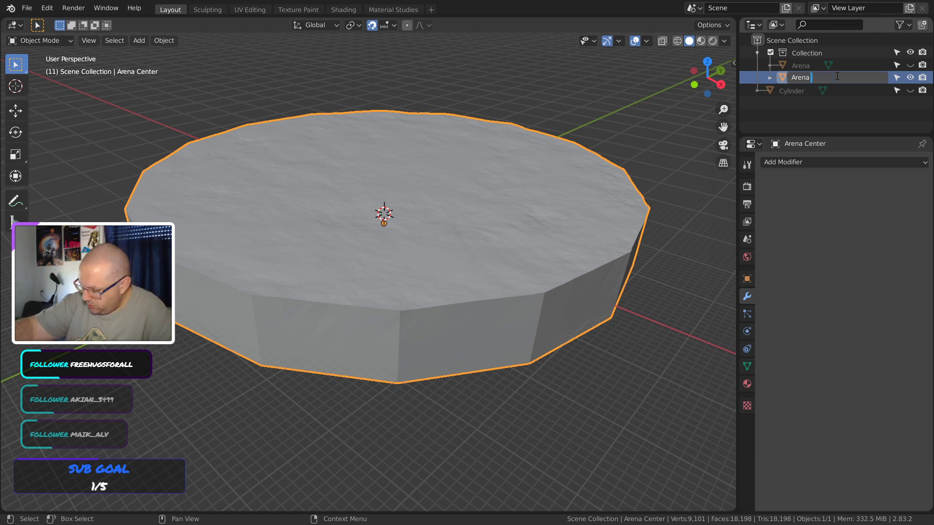
type("Grou")
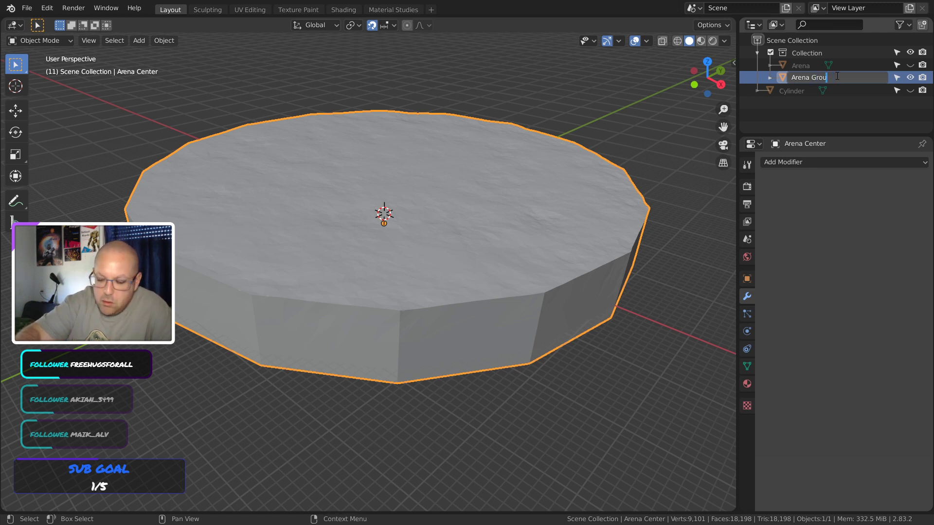
type("nd")
key("Return")
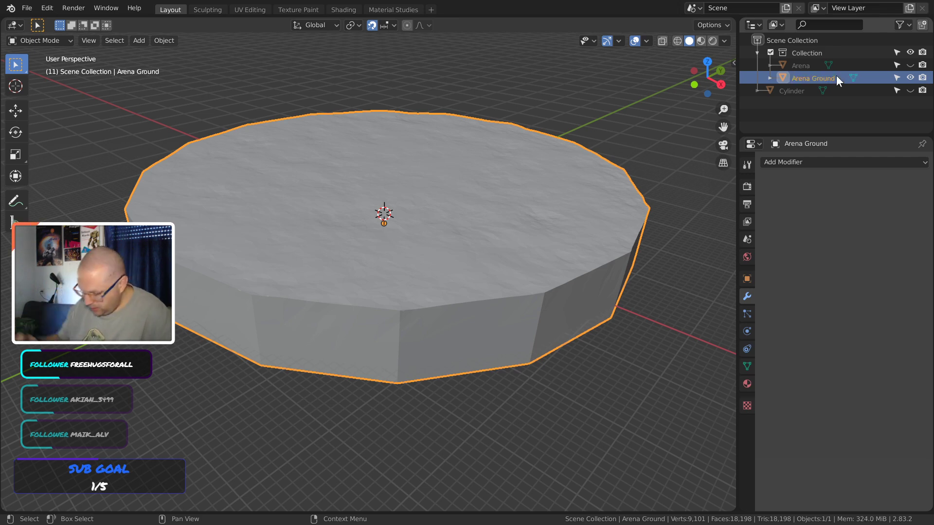
left_click(681, 319)
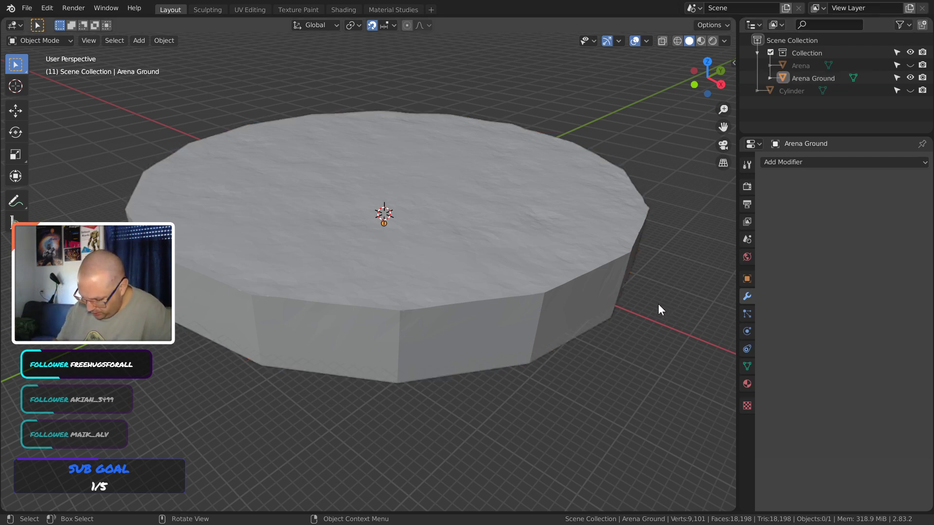
Enter Edit Mode on the Arena Ground disc and activate the Bisect tool
left_click(453, 319)
key("Tab")
middle_click_drag(453, 319, 481, 271)
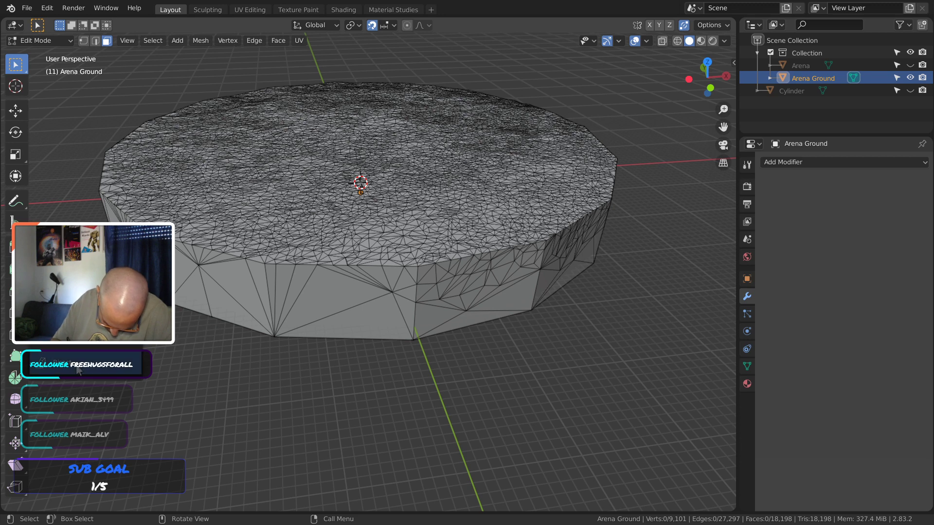
left_click(53, 339)
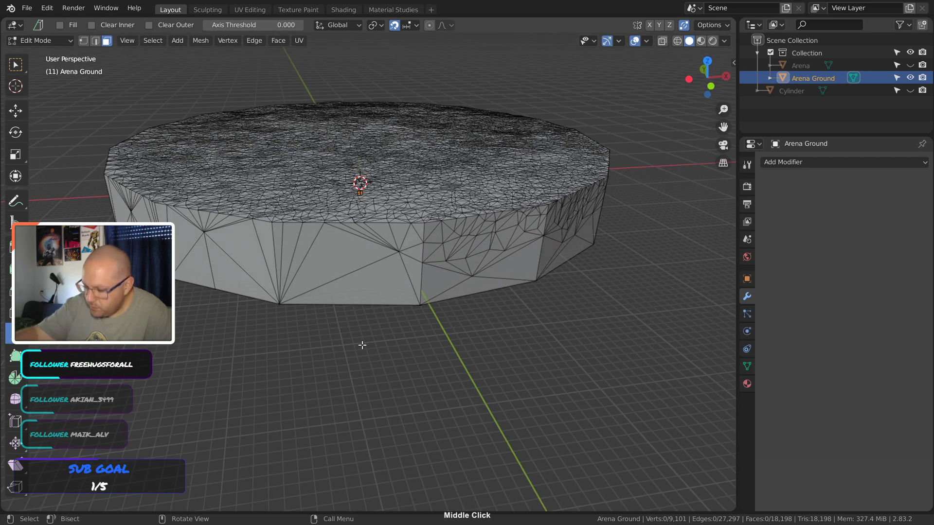
Try a horizontal bisect across the disc's side in right orthographic view, in face and vertex selection modes
key("KP_3")
left_click_drag(138, 168, 618, 174)
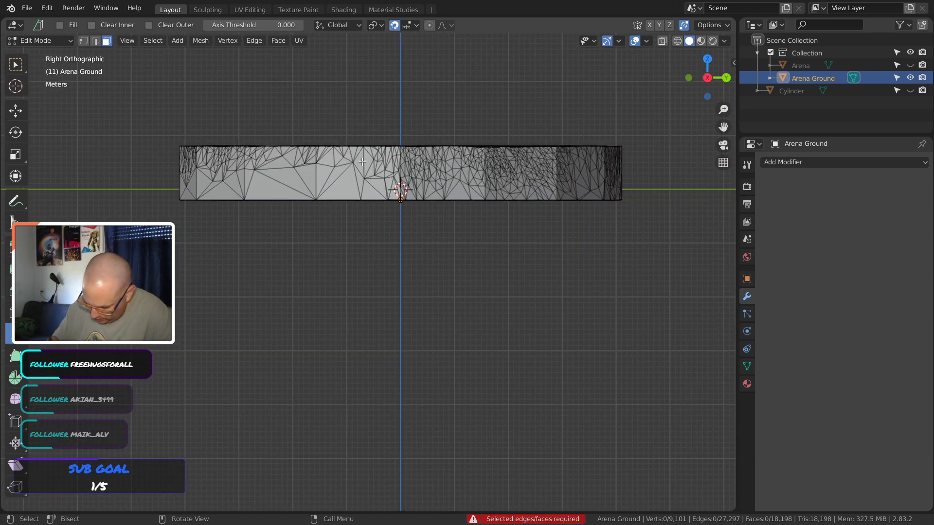
left_click(622, 170)
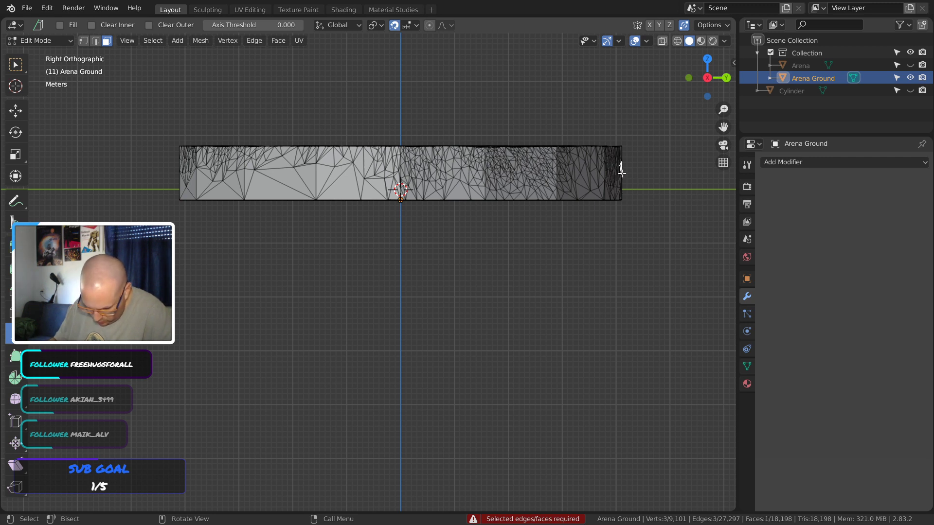
key("1")
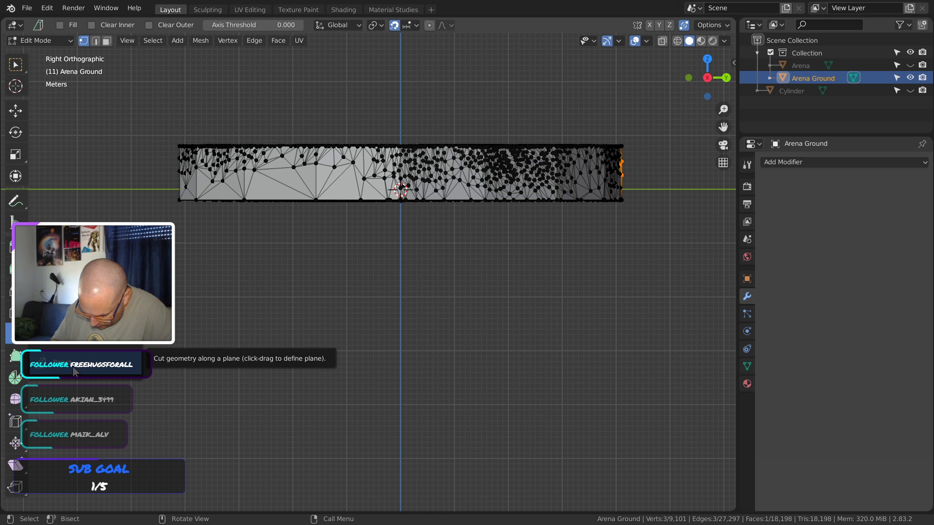
mouse_move(141, 176)
left_mouse_down()
mouse_move(332, 162)
mouse_move(676, 185)
mouse_move(679, 178)
left_mouse_up()
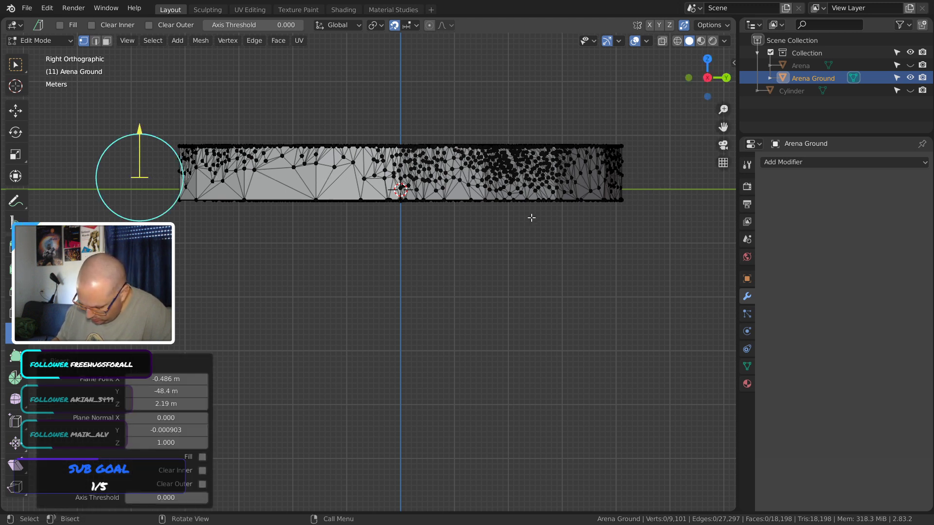
Try moving and tilting the bisect plane beside the disc with its gizmo, and undo these adjustments
middle_click_drag(225, 219, 311, 270)
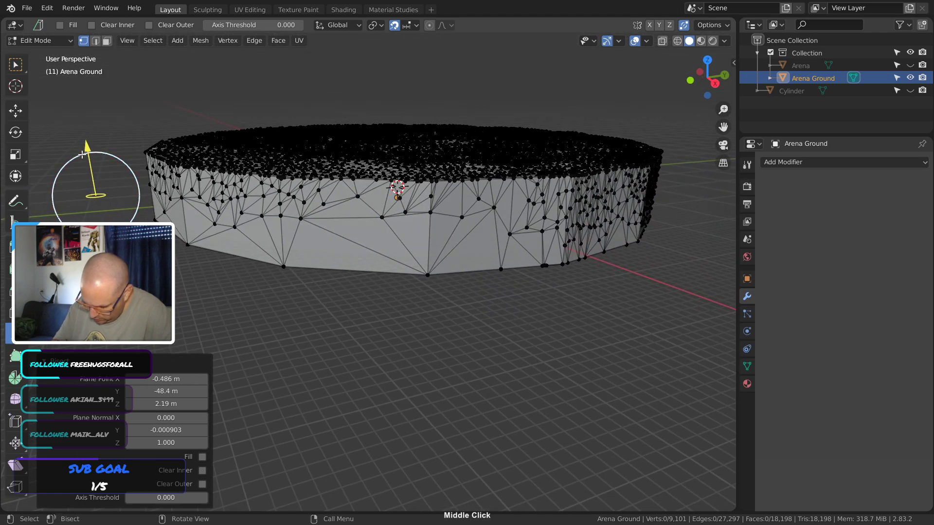
left_click_drag(87, 147, 111, 141)
left_click_drag(111, 141, 125, 107)
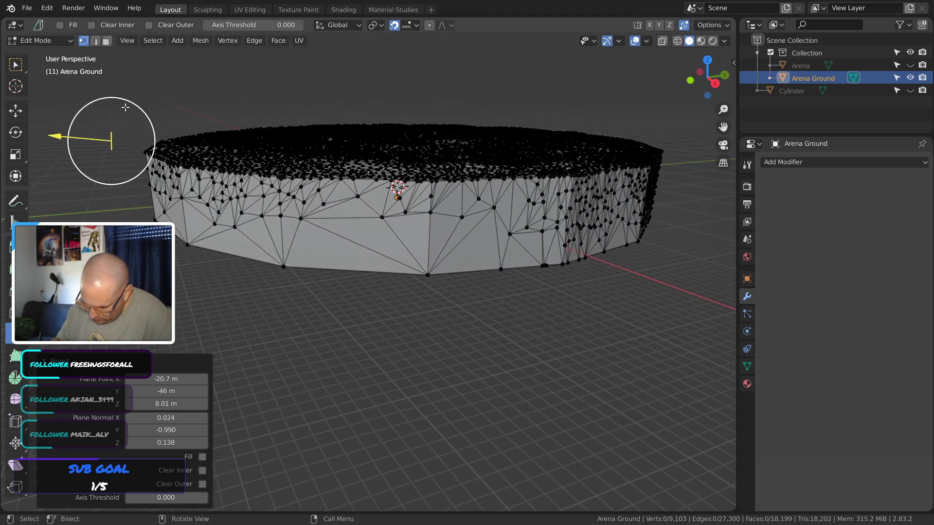
key("ctrl+z")
key("ctrl+z")
Try a diagonal bisect across the disc in top orthographic view, switching between face, edge and vertex selection modes
middle_click_drag(511, 191, 445, 253)
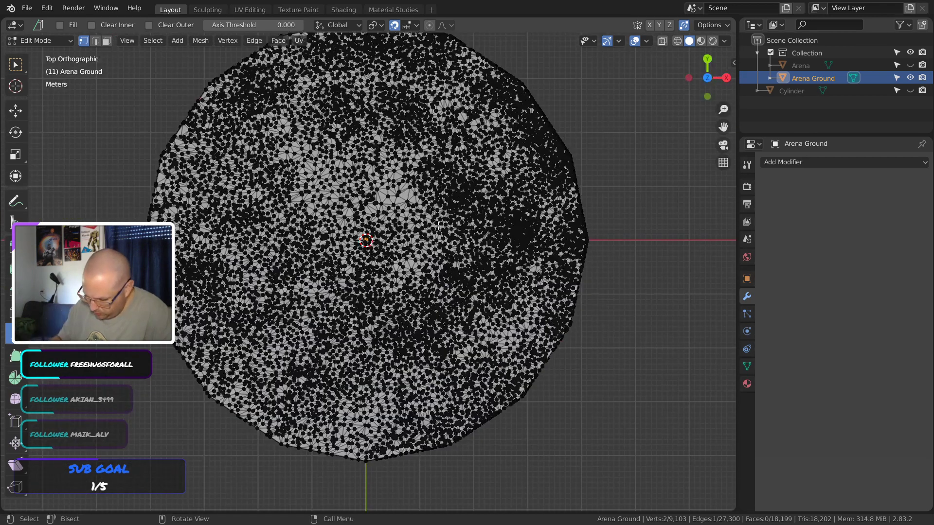
right_click(484, 205)
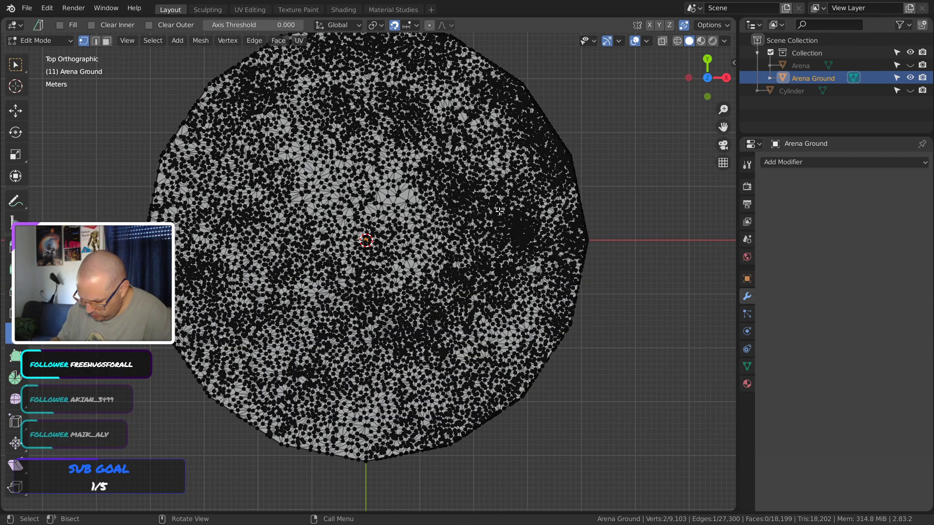
middle_click_drag(499, 212, 534, 189, "shift")
scroll(533, 190, "down", 3)
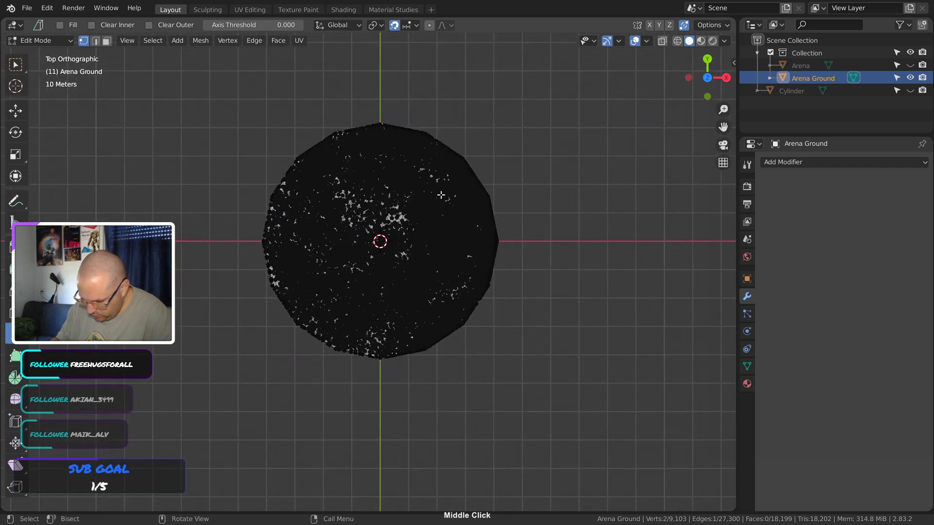
key("3")
left_click_drag(221, 96, 432, 256)
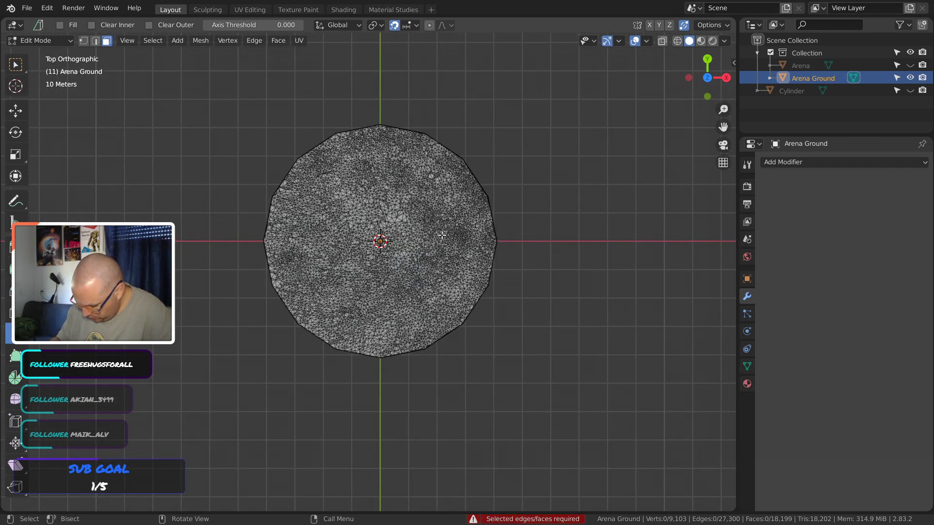
key("2")
key("1")
left_click(262, 106)
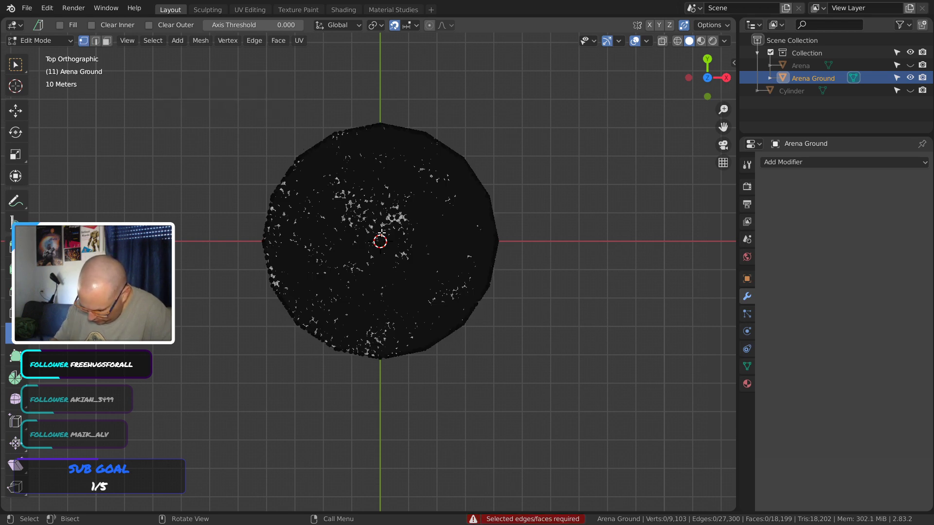
left_click(264, 110)
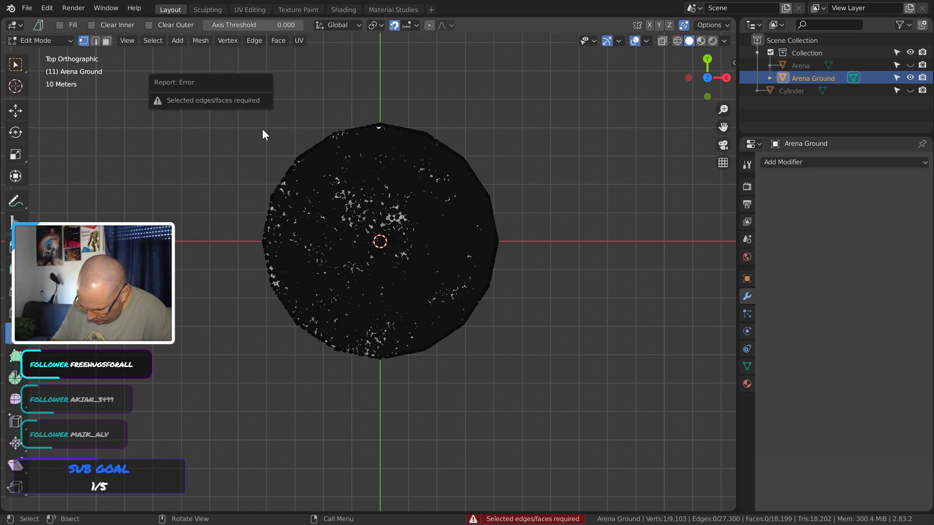
Select the disc's entire mesh, try a diagonal bisect through its centre and undo the cut
key("a")
left_click_drag(246, 105, 486, 363)
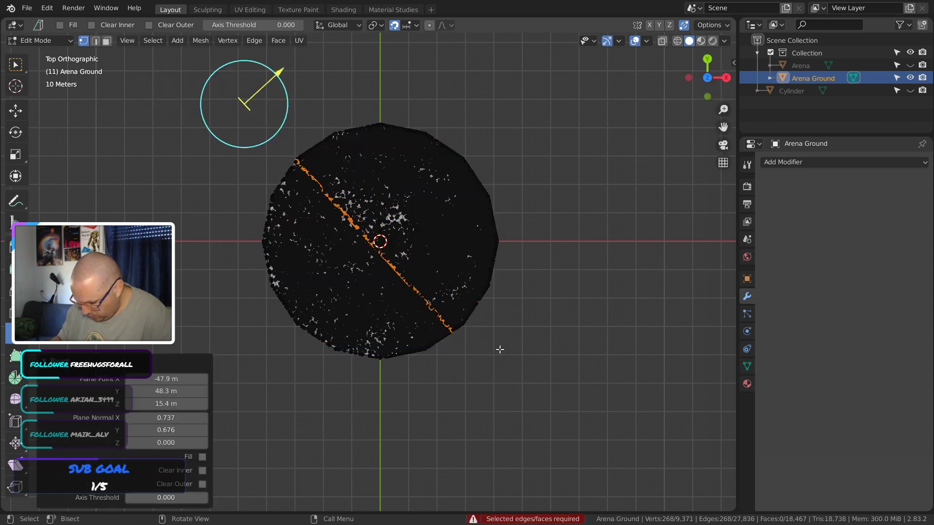
key("ctrl+z")
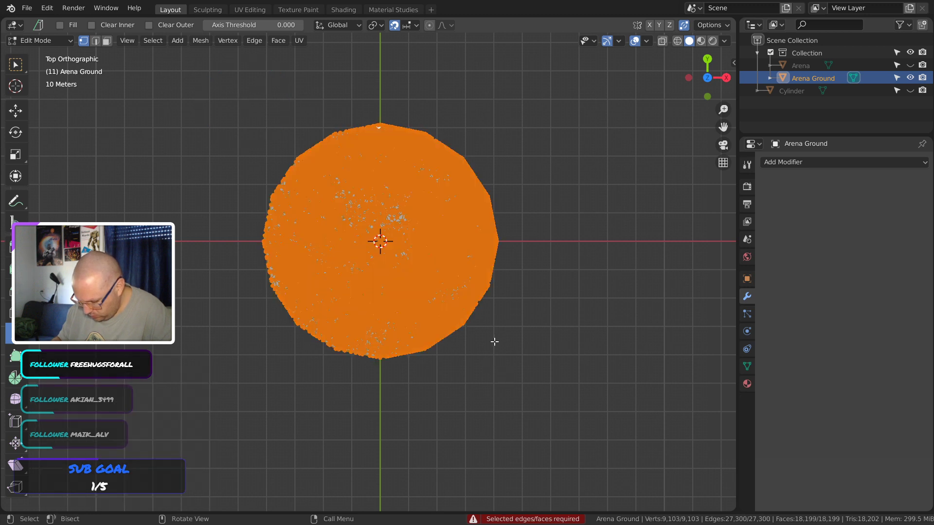
Clear the mesh selection, undo the leftover test cuts and return to face selection mode
left_click(503, 346)
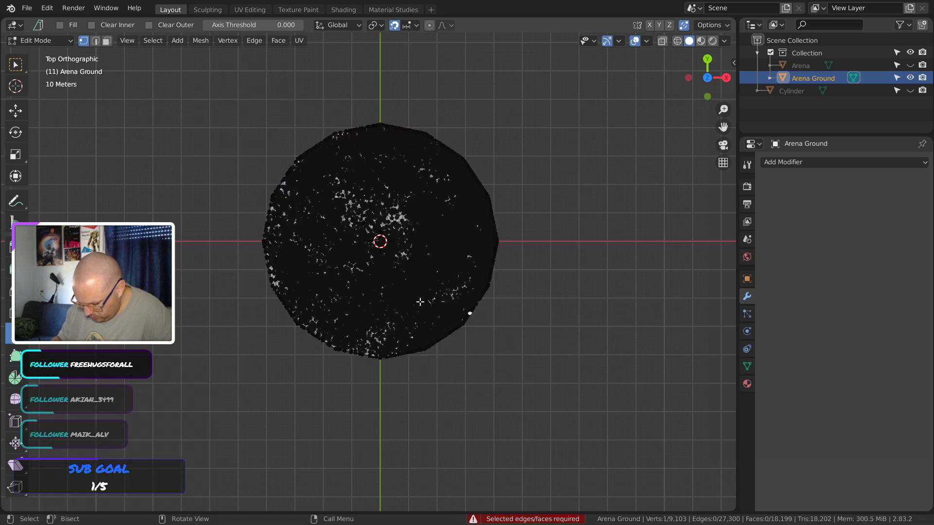
key("a")
key("ctrl+i")
key("ctrl+i")
key("ctrl+i")
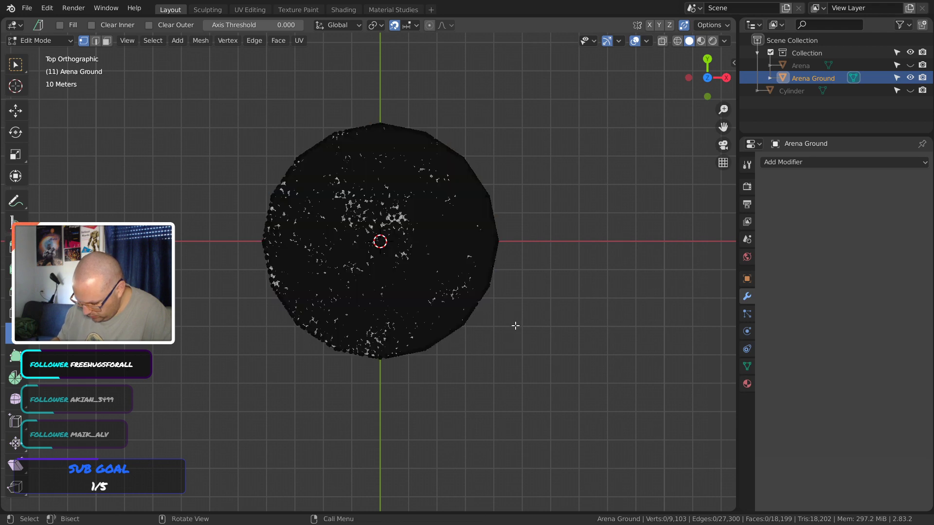
middle_click_drag(487, 328, 487, 236)
key("2")
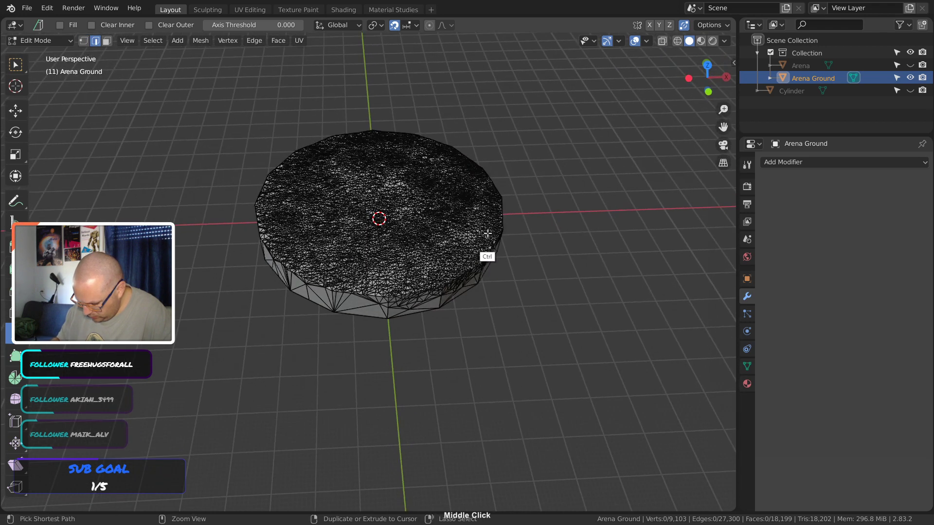
key("3")
key("1")
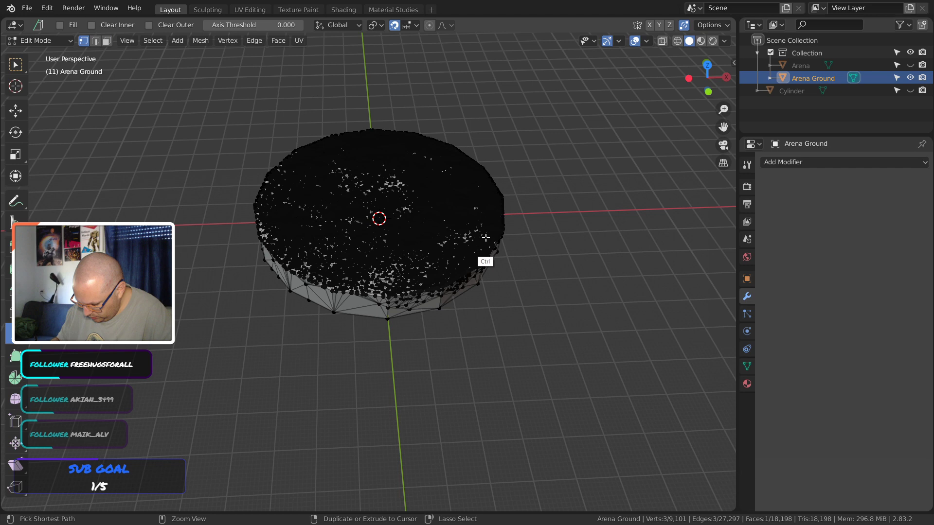
middle_click_drag(479, 248, 467, 271)
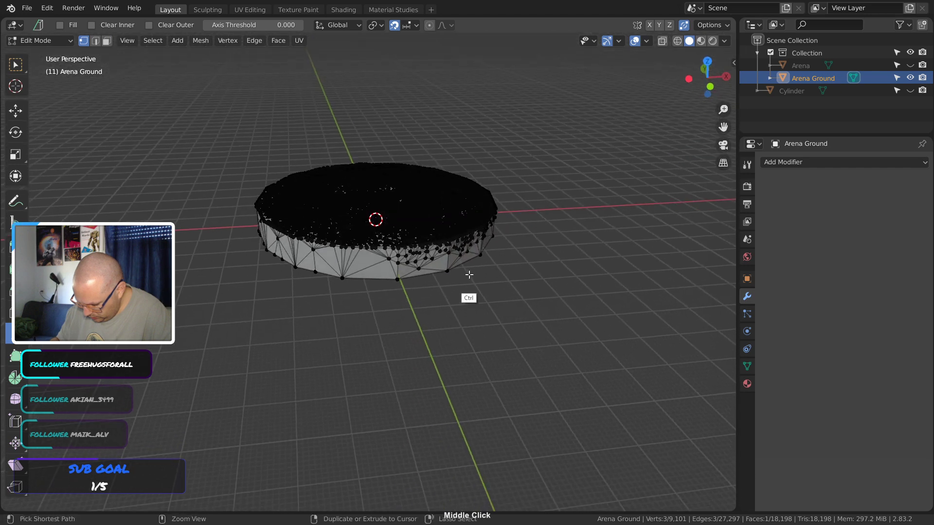
key("3")
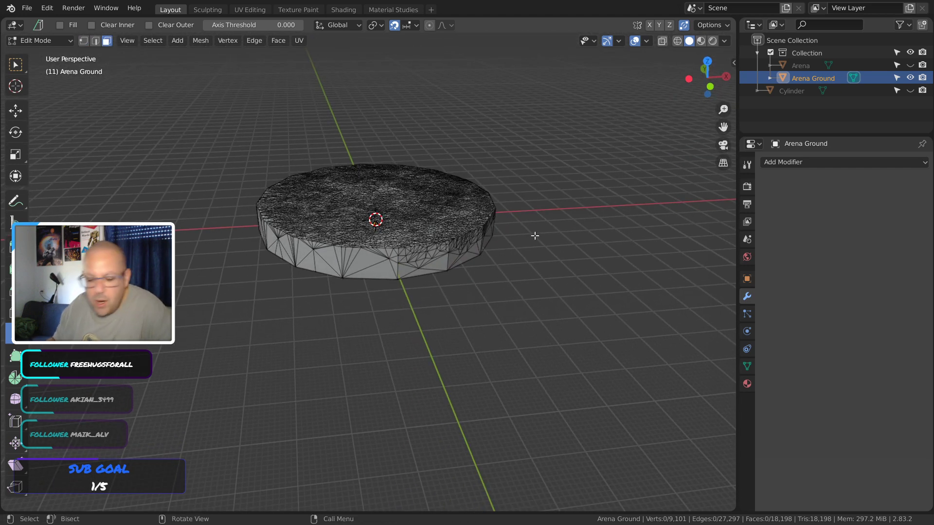
Enable the Screencast Keys display and hide its settings again
key("n")
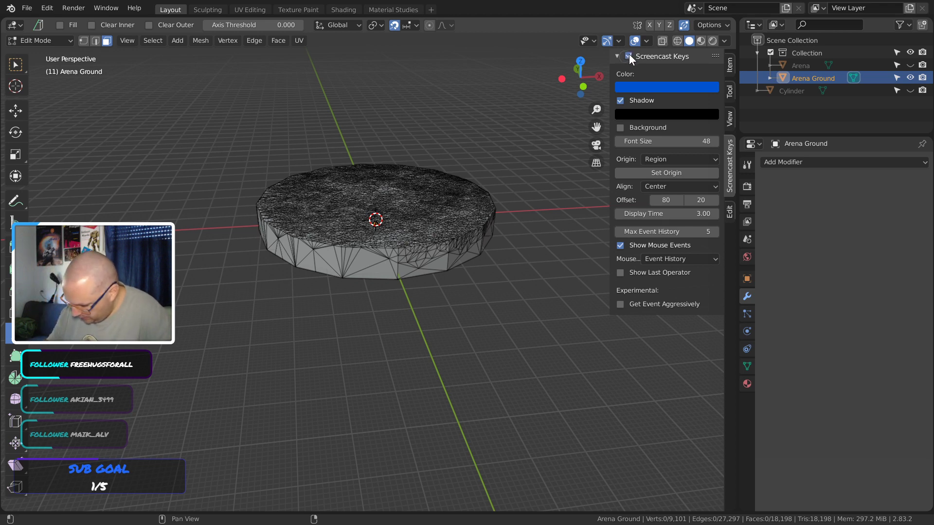
key("n")
Select the whole mesh and bisect it horizontally near the disc's upper surface in right orthographic view, with Clear Inner enabled
middle_click_drag(453, 220, 410, 235)
key("KP_3")
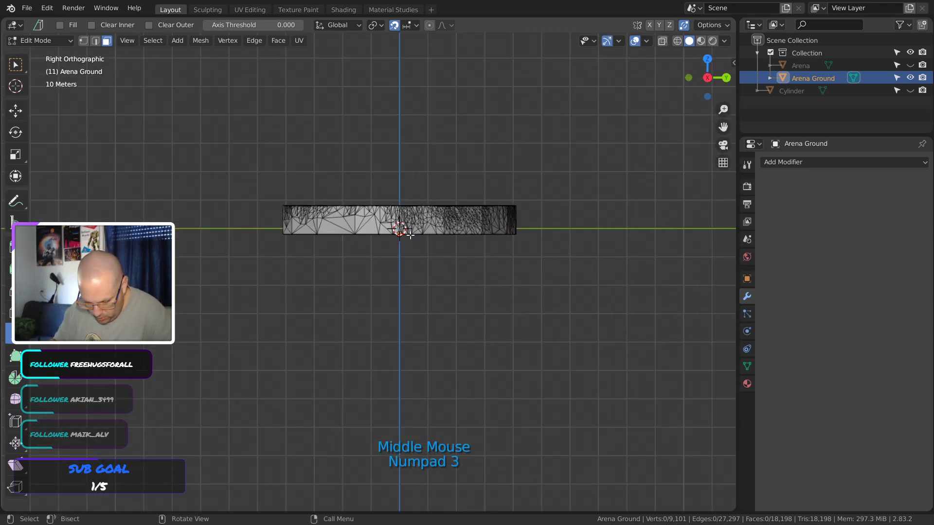
key("3")
key("a")
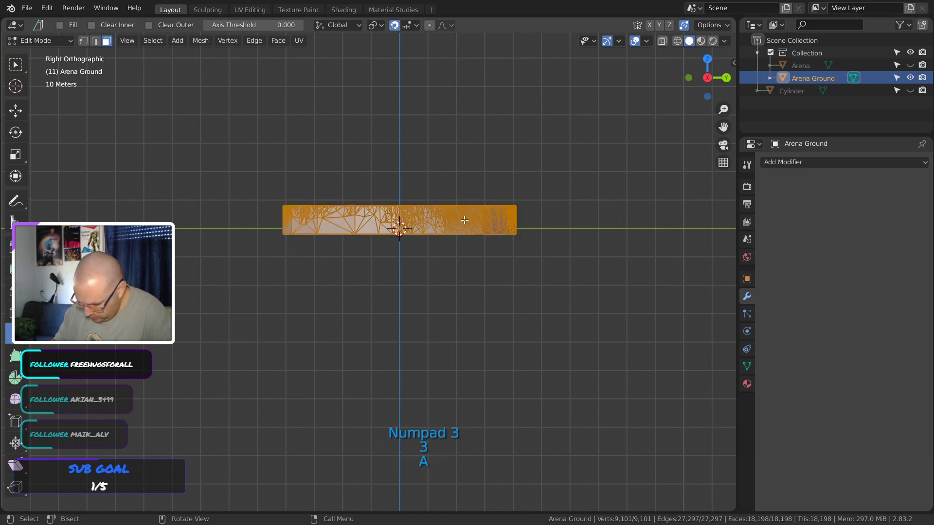
left_click_drag(272, 211, 543, 211)
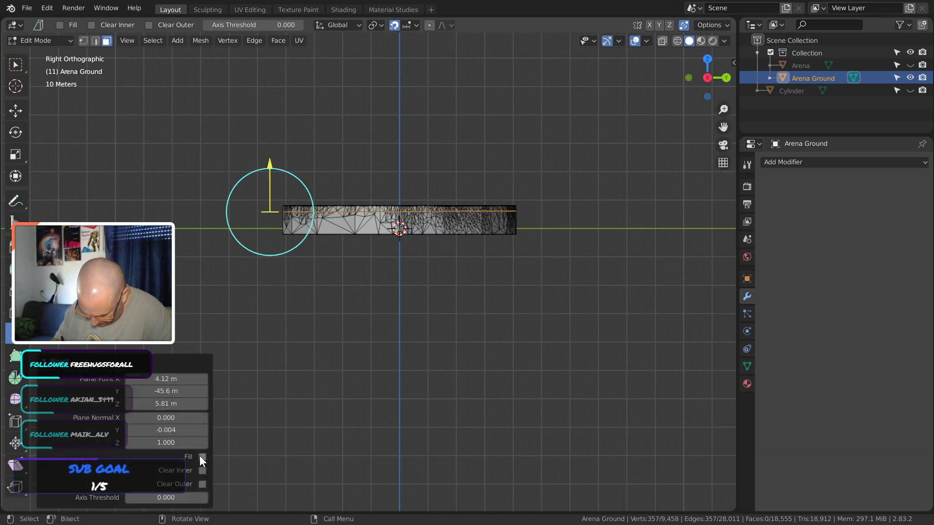
left_click(202, 471)
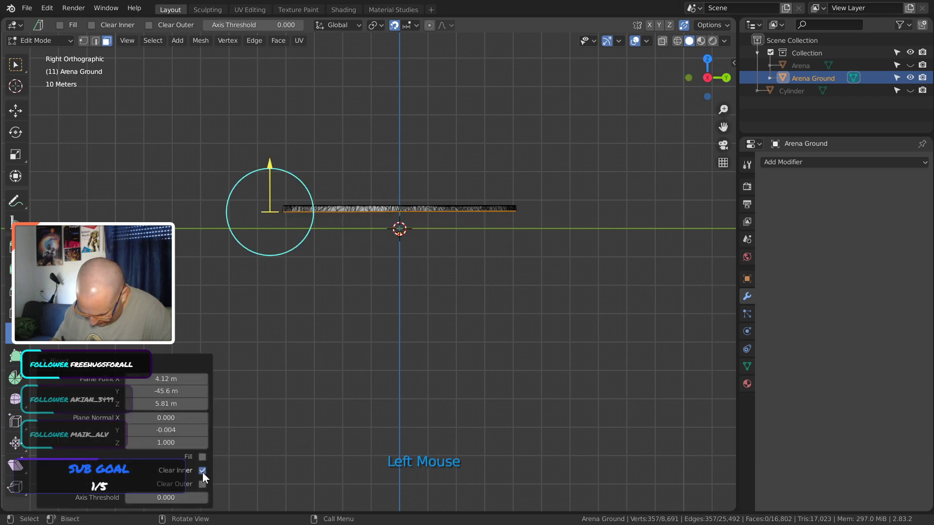
Inspect the trimmed disc from above, select its entire mesh and return to Object Mode
left_click(488, 278)
middle_click_drag(488, 277, 507, 371)
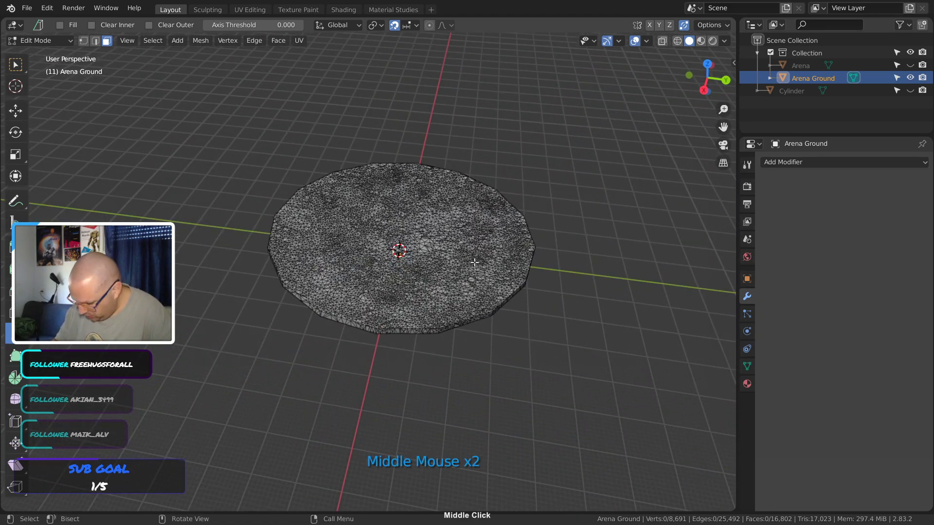
key("a")
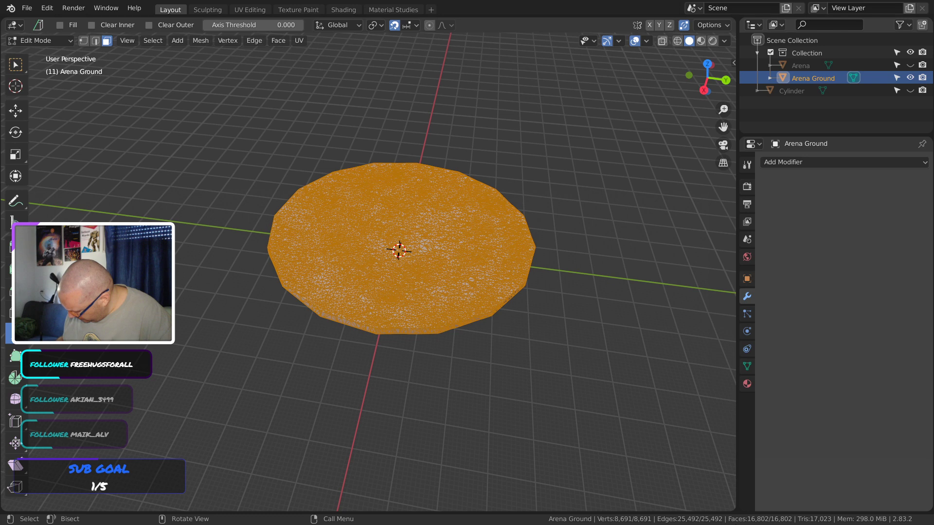
key("Tab")
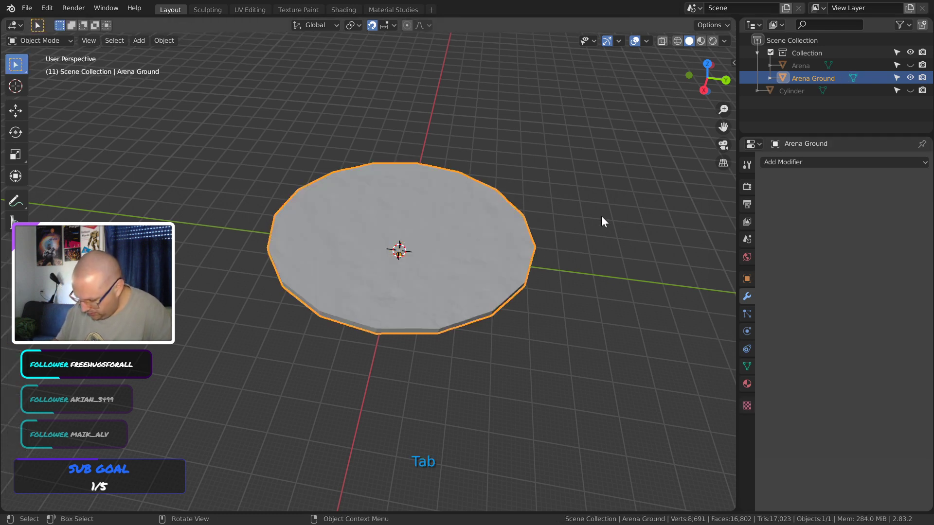
Inspect the disc unselected, reselect Arena Ground and enter Edit Mode with edge selection
middle_click_drag(603, 220, 526, 238)
left_click(456, 241)
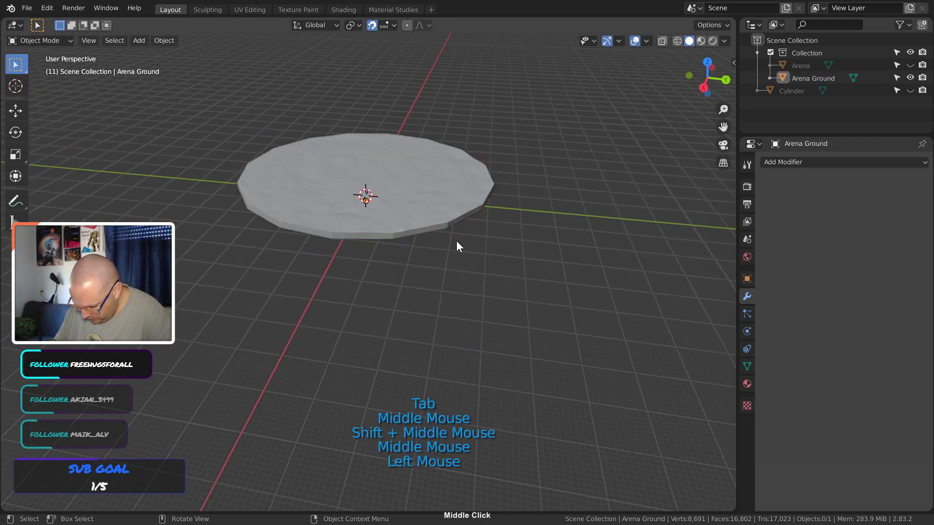
middle_click_drag(457, 242, 430, 260, "shift")
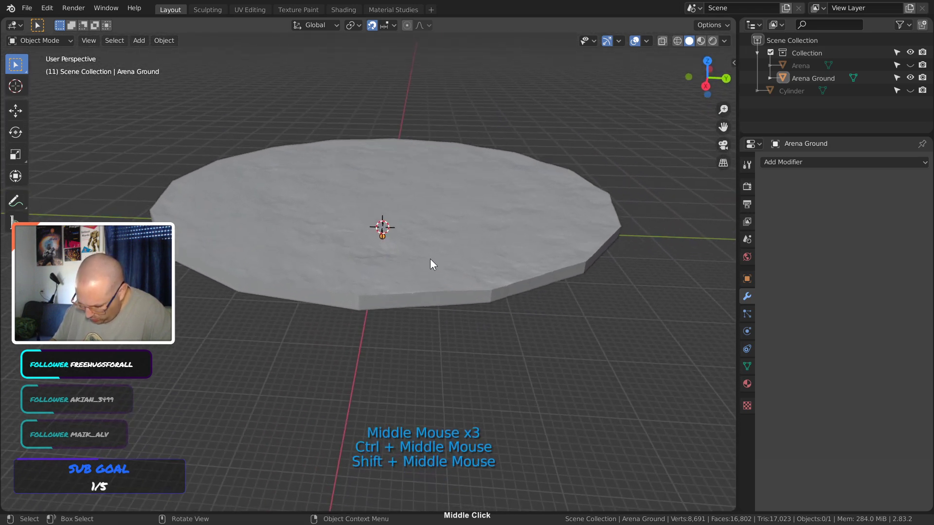
mouse_move(527, 249)
middle_mouse_down()
mouse_move(524, 232)
mouse_move(530, 262)
middle_mouse_up()
left_click(521, 214)
key("Tab")
key("2")
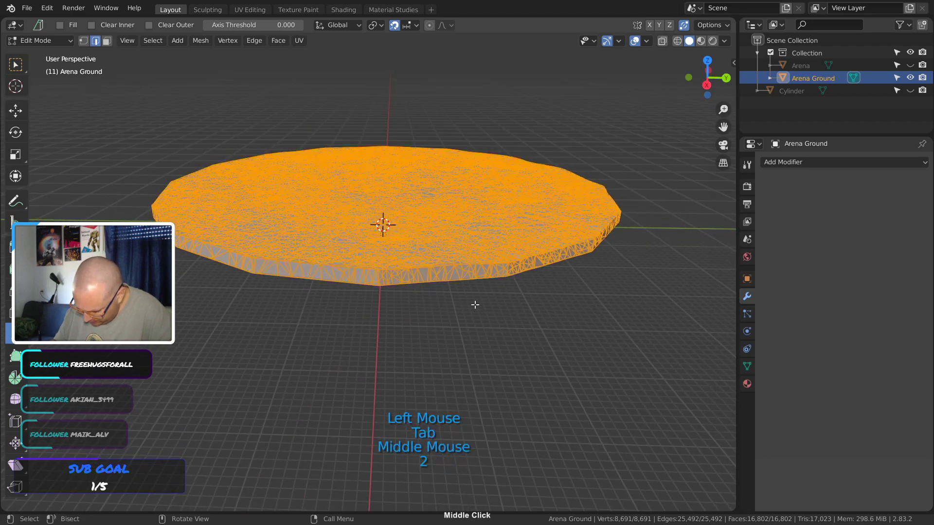
key("3")
key("2")
Try to loop-select the edges running around the disc's upper rim
left_click(496, 276)
left_click(486, 265)
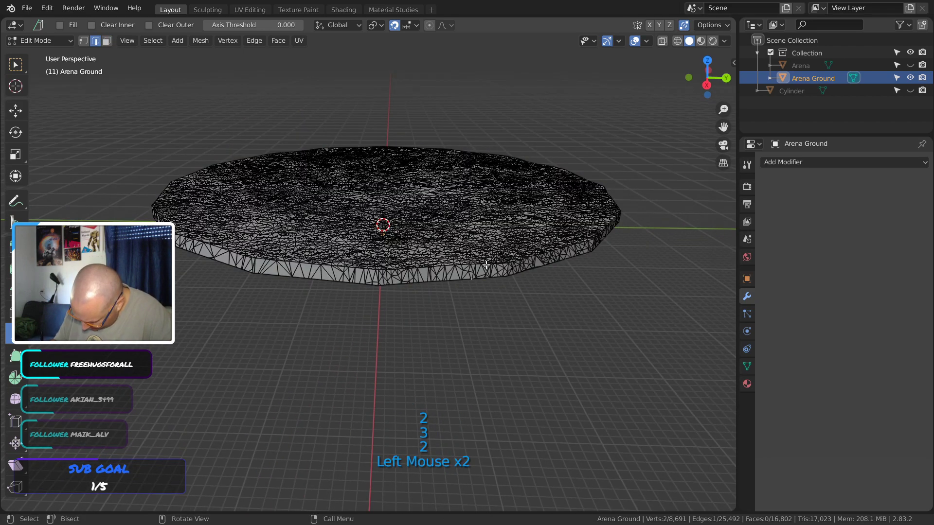
middle_click_drag(505, 270, 521, 248, "ctrl")
left_click(436, 265)
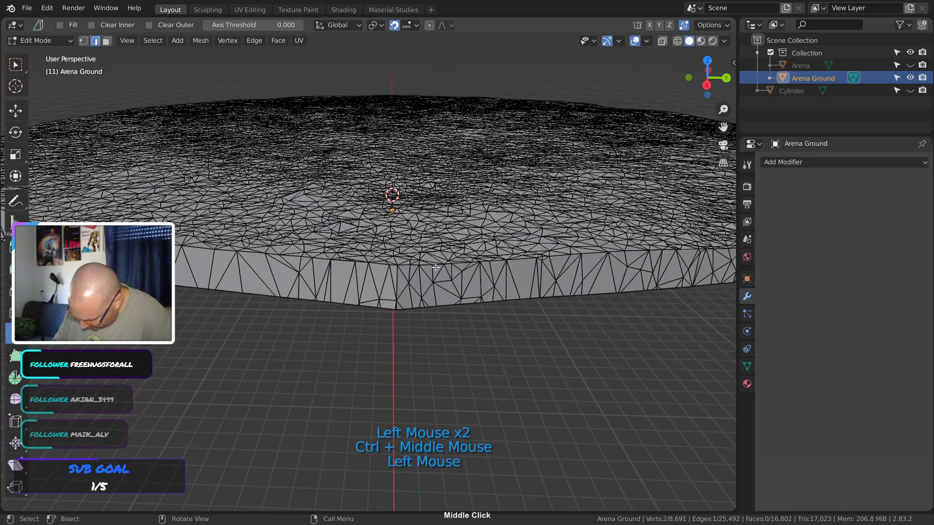
left_click(434, 265, "alt+shift")
left_click(431, 266, "alt+shift")
left_click(436, 269, "alt+shift")
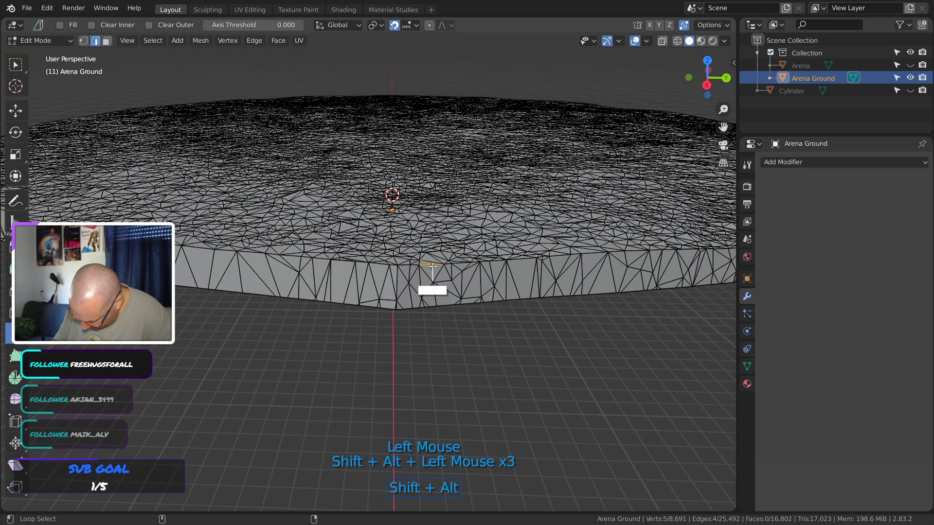
left_click(445, 274, "alt+shift")
left_click(508, 336)
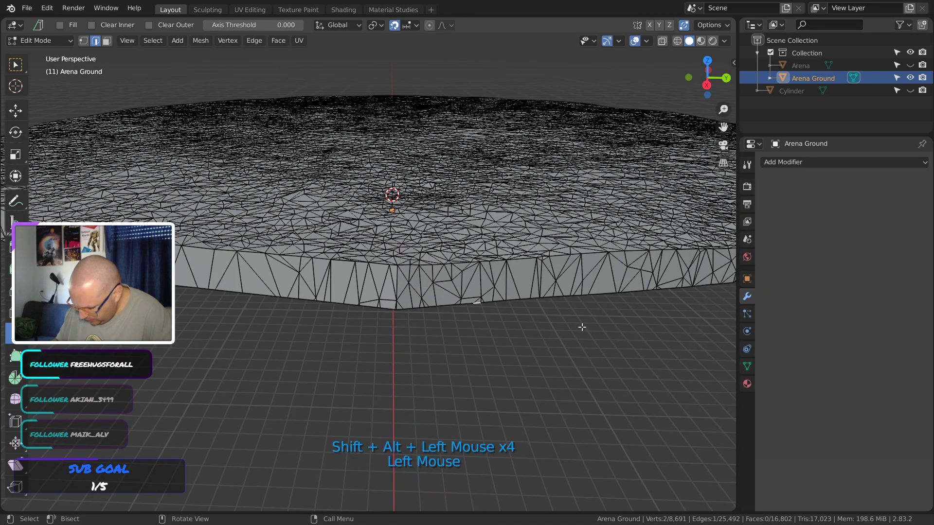
Try Circle Select on the disc's side wall, change the selection tool to Lasso Select and switch to face selection mode
middle_click_drag(582, 327, 575, 326)
left_click_drag(16, 65, 74, 117)
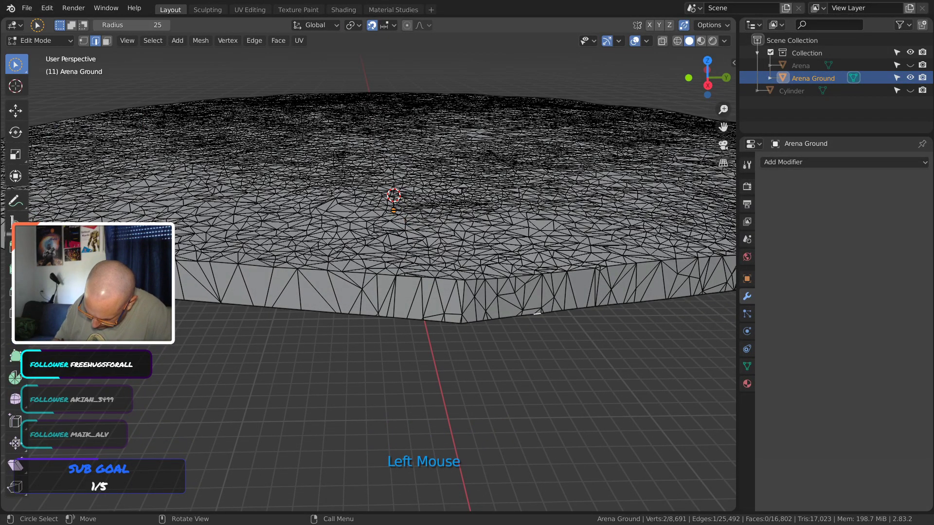
mouse_move(223, 298)
left_mouse_down()
mouse_move(558, 299)
mouse_move(359, 312)
mouse_move(256, 302)
left_mouse_up()
left_click(16, 66)
mouse_move(16, 66)
left_mouse_down()
mouse_move(63, 68)
mouse_move(64, 144)
left_mouse_up()
middle_click_drag(611, 323, 547, 319, "shift")
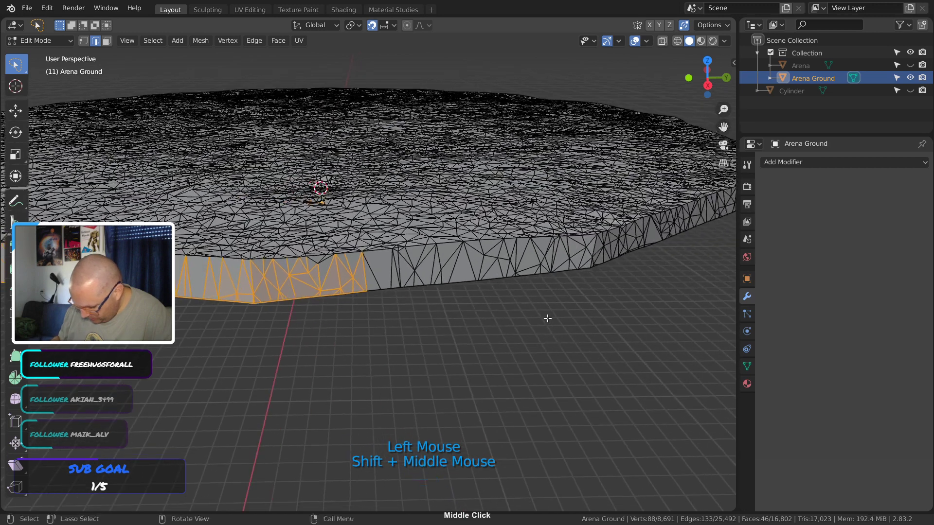
key("2")
key("3")
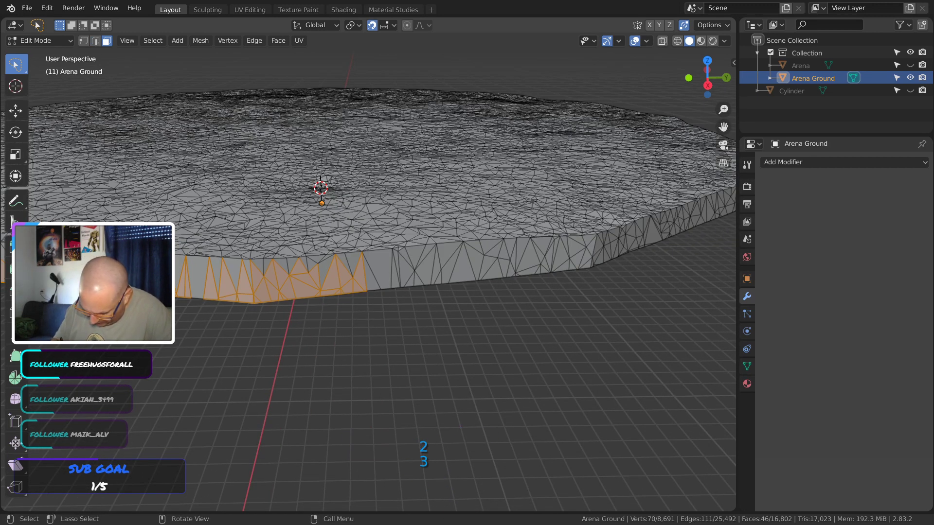
Lasso-select the side-wall faces along the rim sections around the positive X axis, adding each pass to the selection
mouse_move(58, 273)
left_mouse_down()
mouse_move(462, 275)
mouse_move(421, 308)
left_mouse_up()
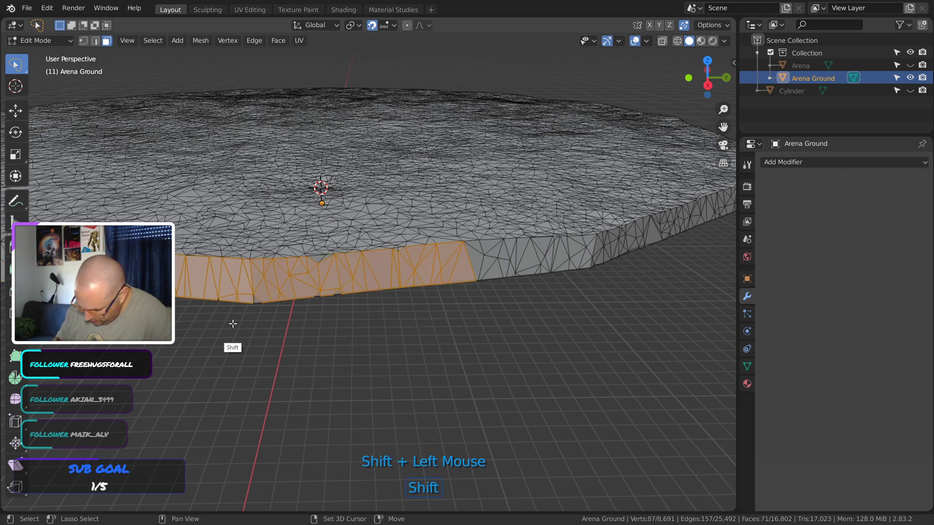
left_click_drag(233, 322, 318, 355, "shift")
left_click_drag(194, 332, 236, 330, "shift")
left_click_drag(293, 275, 342, 277, "shift")
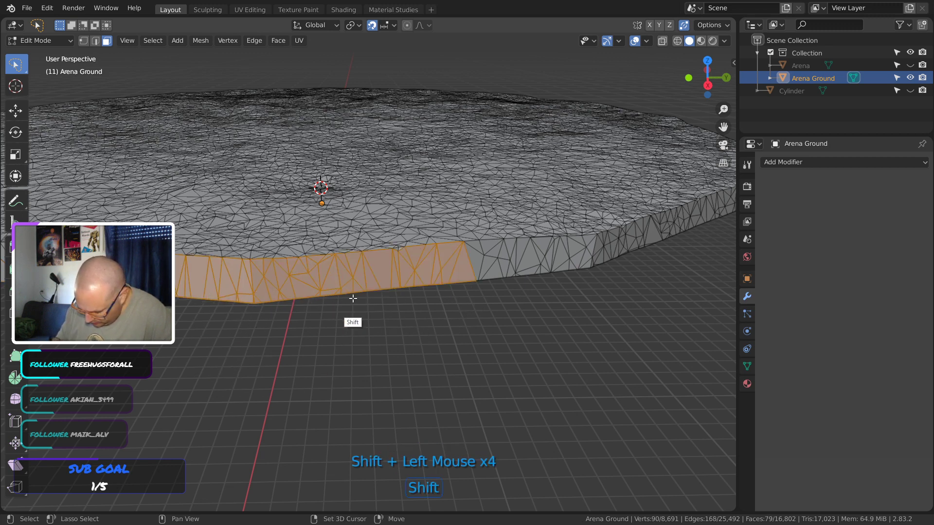
mouse_move(440, 310)
left_mouse_down("shift")
mouse_move(482, 281)
mouse_move(598, 340)
left_mouse_up("shift")
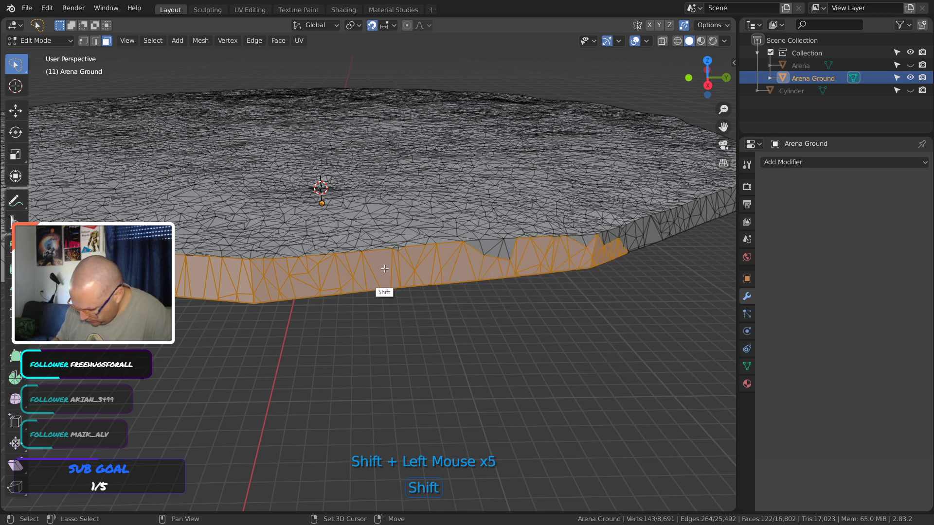
Deselect the stray top-surface faces caught along the upper rim by the lasso
mouse_move(387, 267)
left_mouse_down("shift")
mouse_move(414, 259)
mouse_move(417, 273)
mouse_move(395, 233)
mouse_move(410, 238)
mouse_move(395, 245)
mouse_move(407, 244)
left_mouse_up("shift")
middle_click_drag(415, 242, 407, 304, "ctrl")
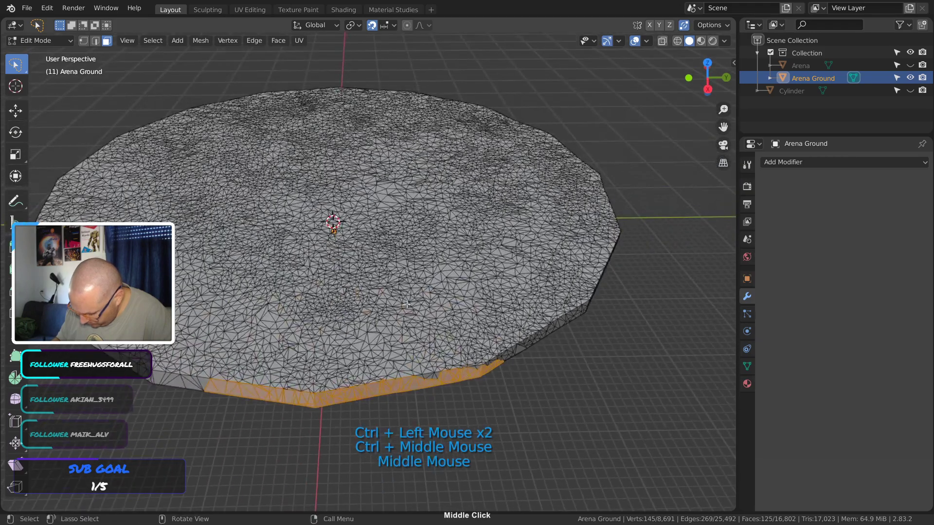
middle_click_drag(401, 386, 381, 169, "ctrl")
left_click(382, 189, "ctrl")
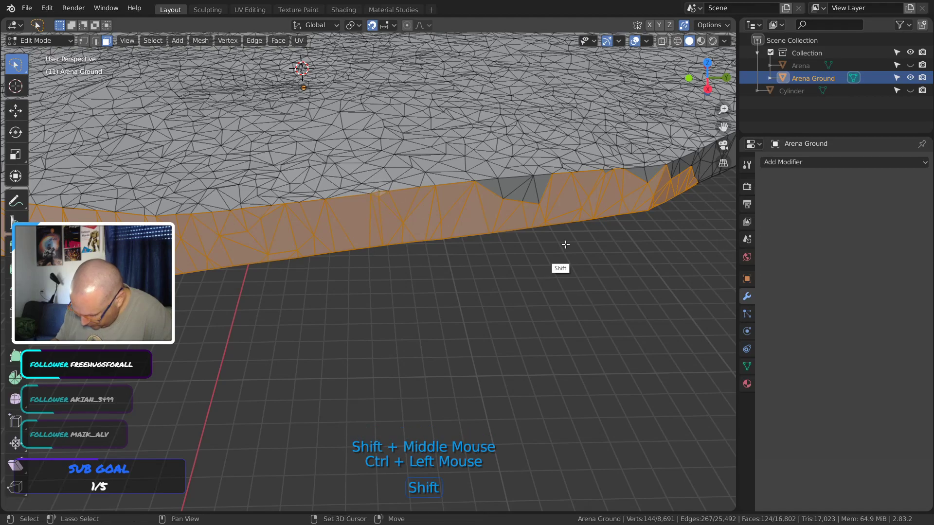
Add the missed side-wall faces that leave gaps along the upper rim of the selected sections
middle_click_drag(562, 244, 462, 286, "shift")
middle_click_drag(364, 272, 327, 307, "shift")
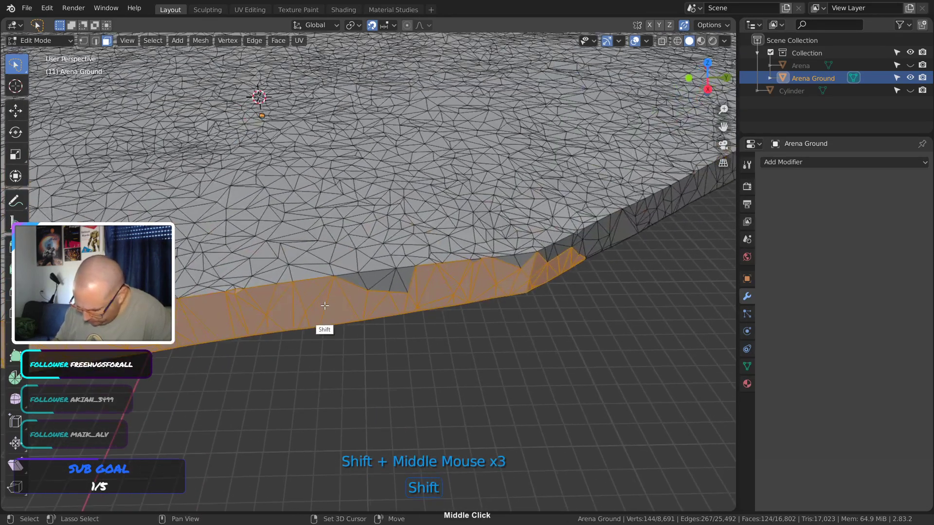
left_click(366, 294, "shift")
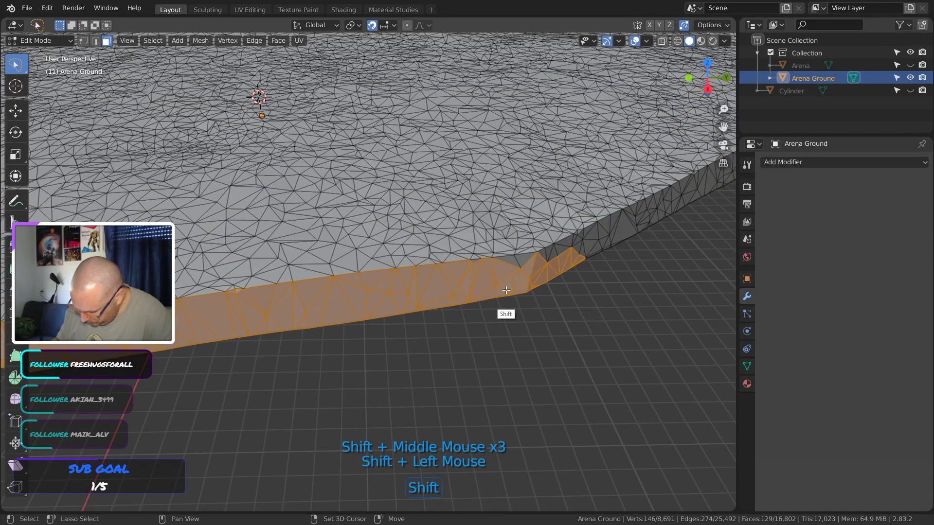
left_click(476, 267, "shift")
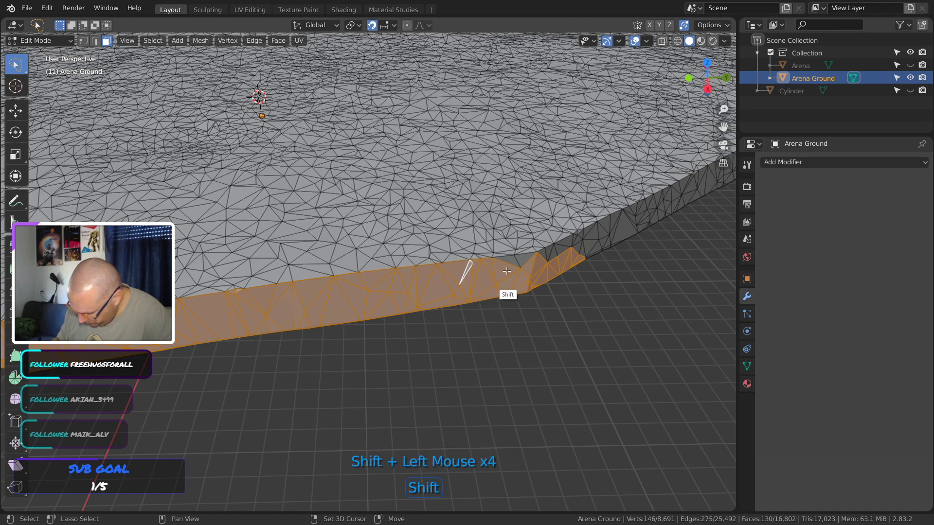
left_click(535, 260, "shift")
Extend the side-wall face selection around the next rim sections toward the positive Y axis and fill its gaps
left_click_drag(543, 264, 716, 180, "shift")
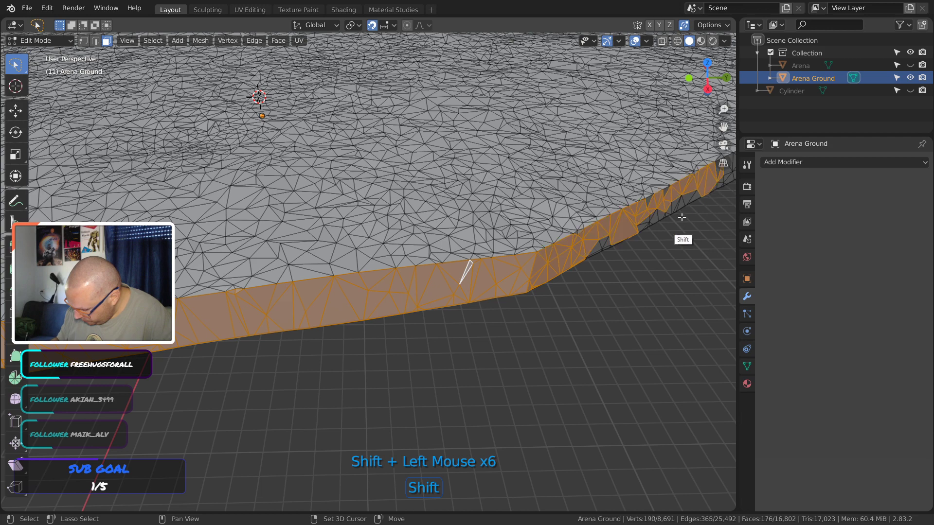
mouse_move(579, 265)
left_mouse_down("shift")
mouse_move(686, 198)
mouse_move(679, 239)
left_mouse_up("shift")
middle_click_drag(679, 238, 598, 246, "shift")
left_click(253, 322, "shift")
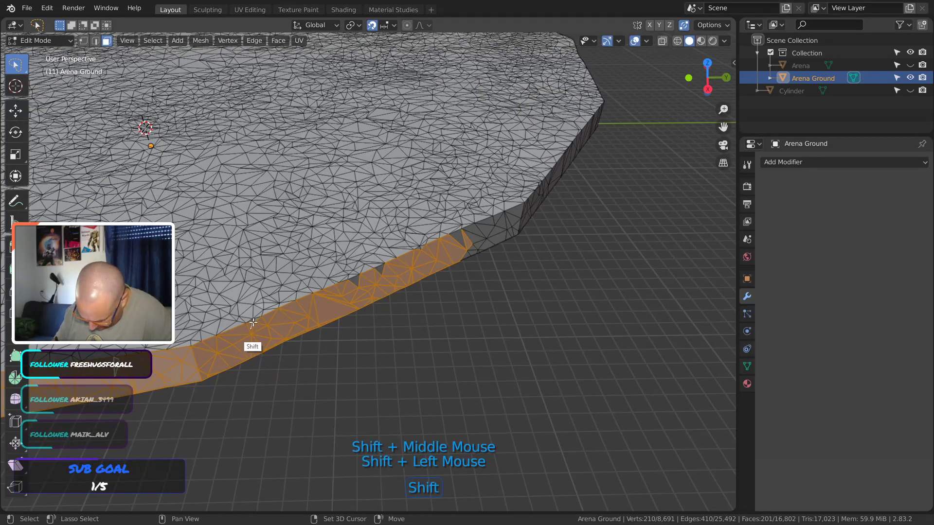
left_click_drag(351, 290, 395, 267, "shift")
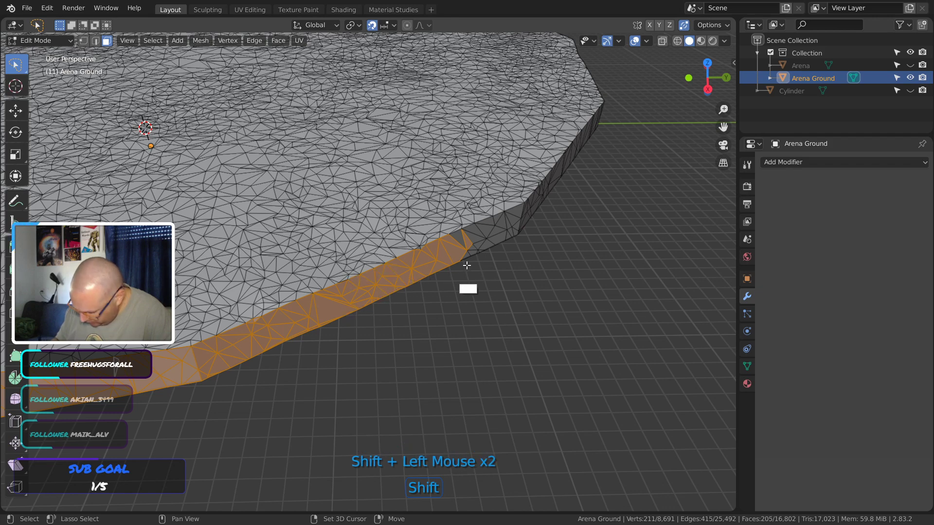
left_click_drag(458, 281, 547, 196, "shift")
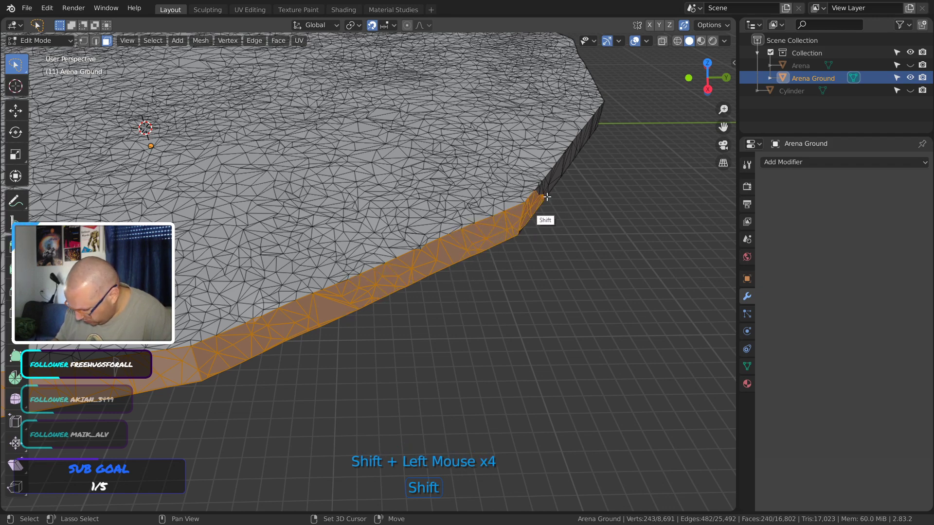
Add the following long wall section before the positive Y axis, including the faces missed along its upper edge
middle_click_drag(575, 206, 386, 278, "shift")
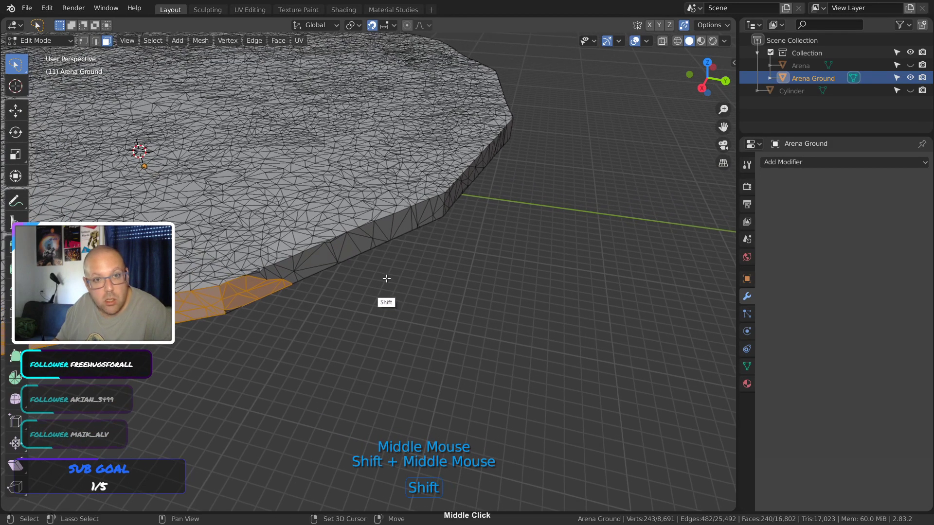
mouse_move(211, 324)
left_mouse_down("shift")
mouse_move(248, 325)
mouse_move(416, 218)
mouse_move(466, 310)
left_mouse_up("shift")
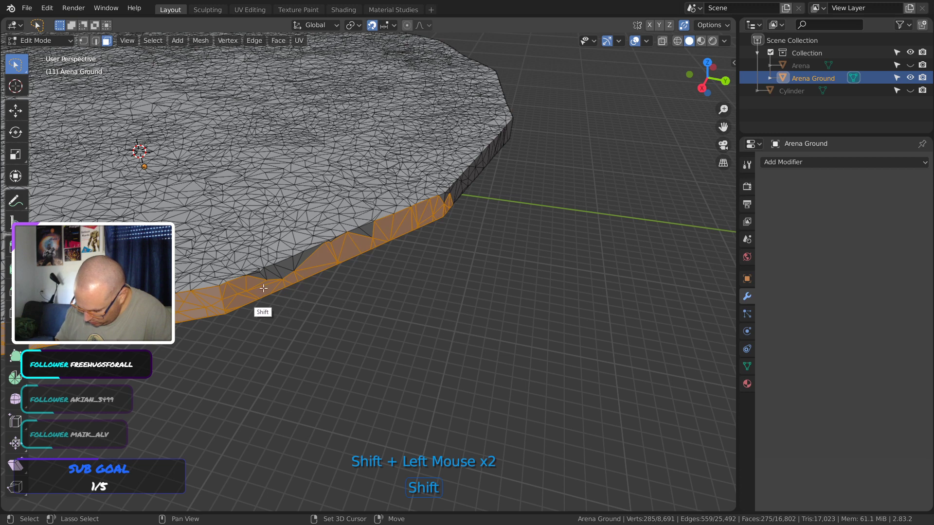
left_click_drag(263, 288, 426, 234, "shift")
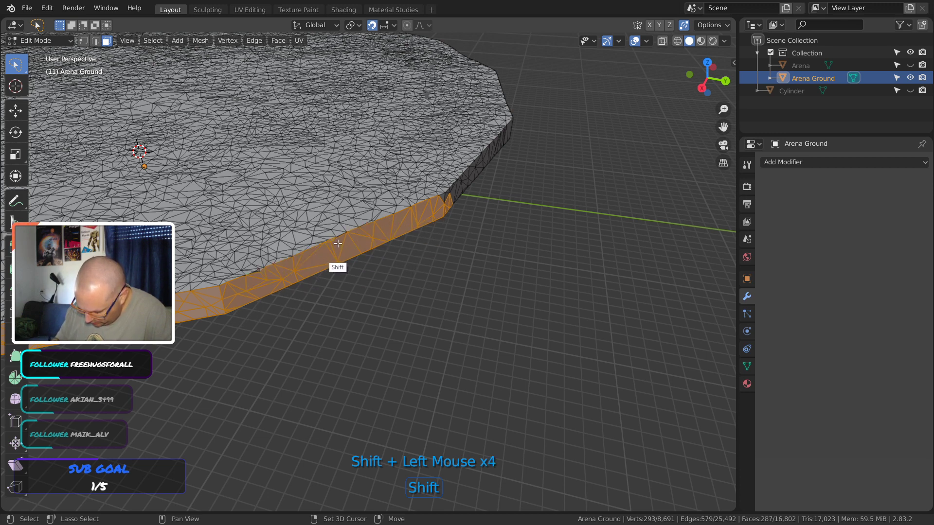
left_click(340, 246, "shift")
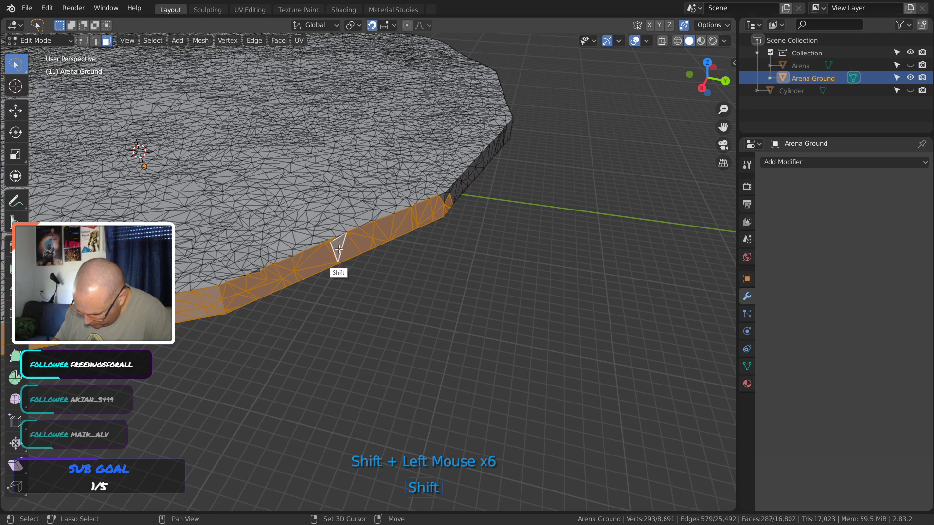
Continue the side-wall face selection up to the positive Y axis and into the section beyond it
mouse_move(438, 245)
middle_mouse_down("shift")
mouse_move(365, 307)
mouse_move(315, 313)
mouse_move(209, 282)
middle_mouse_up("shift")
mouse_move(207, 275)
left_mouse_down("shift")
mouse_move(360, 217)
mouse_move(392, 231)
mouse_move(343, 229)
mouse_move(278, 244)
mouse_move(212, 284)
mouse_move(340, 278)
left_mouse_up("shift")
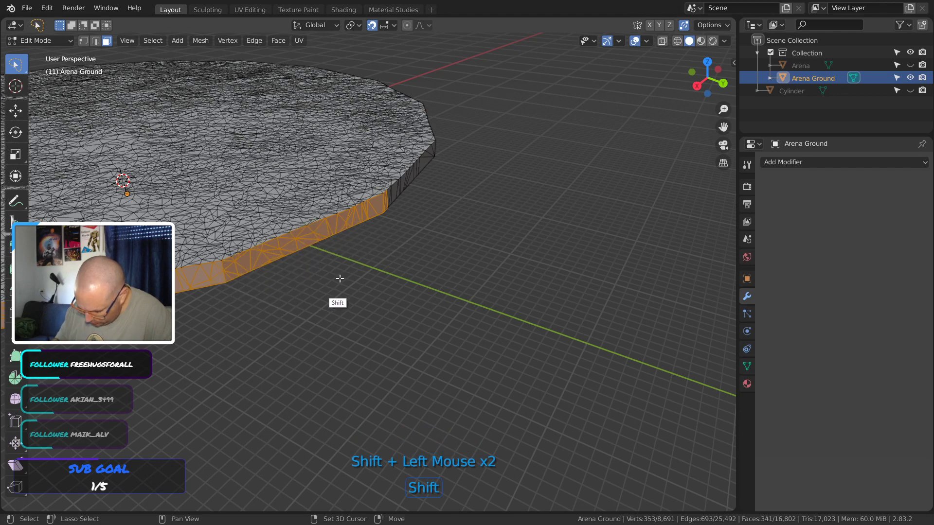
middle_click_drag(386, 226, 306, 272)
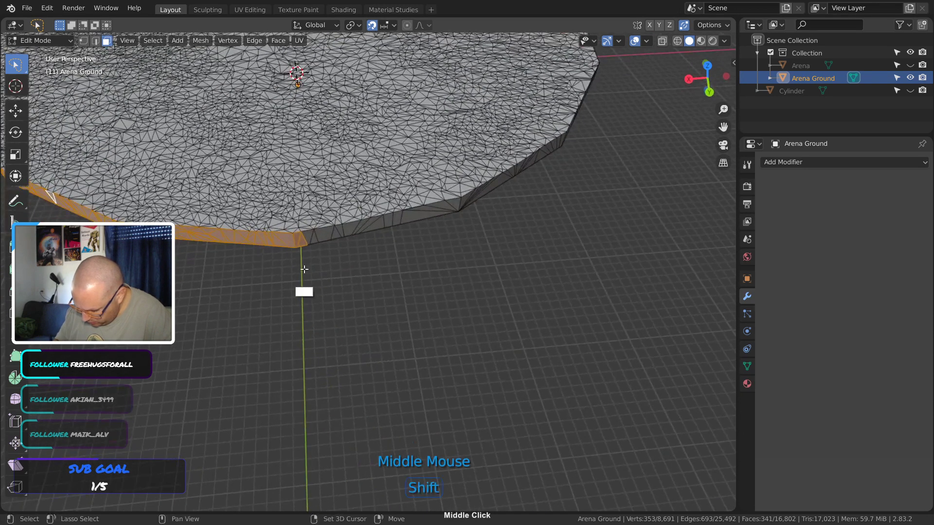
mouse_move(304, 269)
left_mouse_down("shift")
mouse_move(407, 236)
mouse_move(440, 284)
left_mouse_up("shift")
Add the side-wall faces of the rim sections between the positive Y axis and the negative X axis
mouse_move(440, 284)
middle_mouse_down()
mouse_move(410, 235)
mouse_move(376, 292)
mouse_move(327, 294)
middle_mouse_up()
left_click(317, 304, "shift")
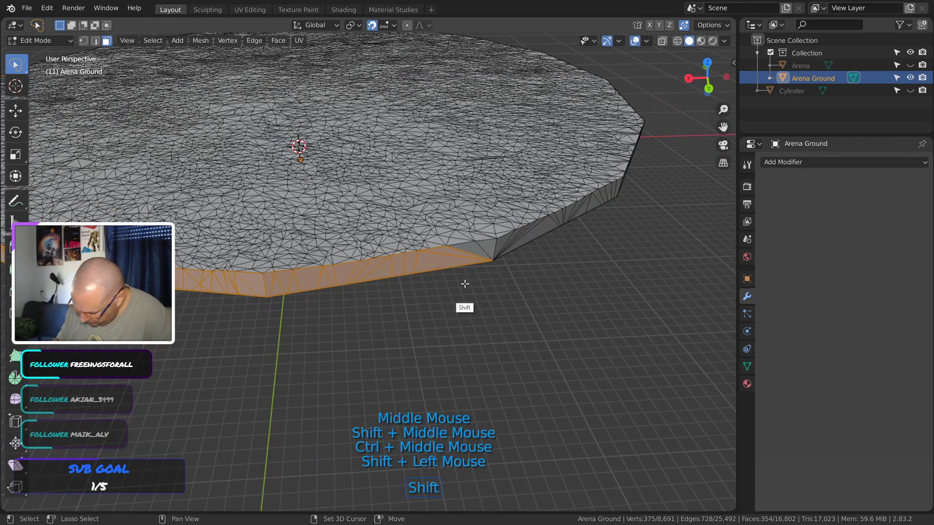
left_click(503, 297, "shift")
mouse_move(504, 298)
middle_mouse_down()
mouse_move(521, 259)
mouse_move(444, 264)
middle_mouse_up()
mouse_move(441, 283)
left_mouse_down("shift")
mouse_move(521, 310)
mouse_move(540, 301)
left_mouse_up("shift")
mouse_move(574, 277)
middle_mouse_down("shift")
mouse_move(588, 260)
mouse_move(384, 308)
mouse_move(271, 313)
mouse_move(273, 290)
middle_mouse_up("shift")
left_click(268, 311, "shift")
mouse_move(277, 272)
left_mouse_down("shift")
mouse_move(339, 247)
mouse_move(327, 251)
mouse_move(344, 289)
mouse_move(381, 236)
mouse_move(423, 316)
left_mouse_up("shift")
Extend the side-wall face selection over the rim sections that cross the negative X axis
middle_click_drag(500, 238, 438, 295, "shift")
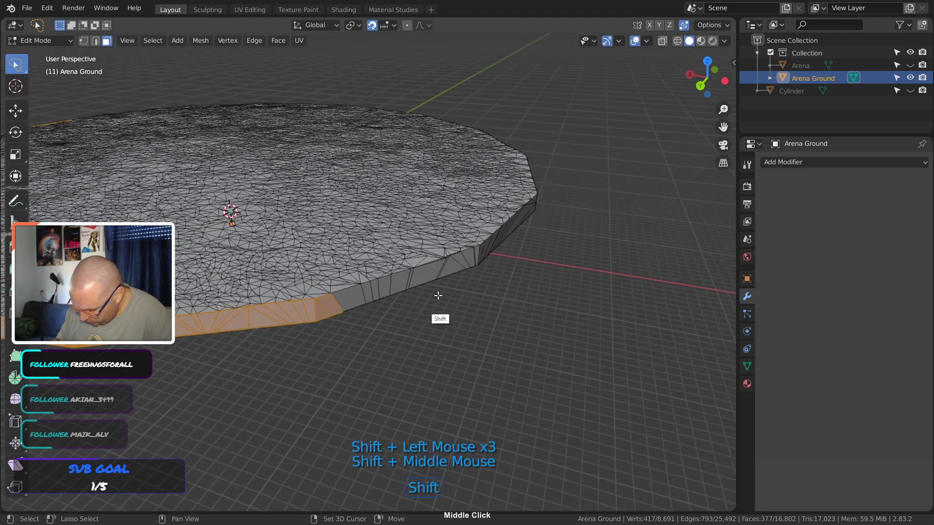
mouse_move(330, 348)
left_mouse_down("shift")
mouse_move(486, 306)
mouse_move(496, 274)
left_mouse_up("shift")
mouse_move(496, 274)
middle_mouse_down()
mouse_move(469, 313)
mouse_move(415, 330)
mouse_move(404, 297)
mouse_move(357, 325)
middle_mouse_up()
mouse_move(358, 325)
left_mouse_down("shift")
mouse_move(490, 273)
mouse_move(519, 322)
left_mouse_up("shift")
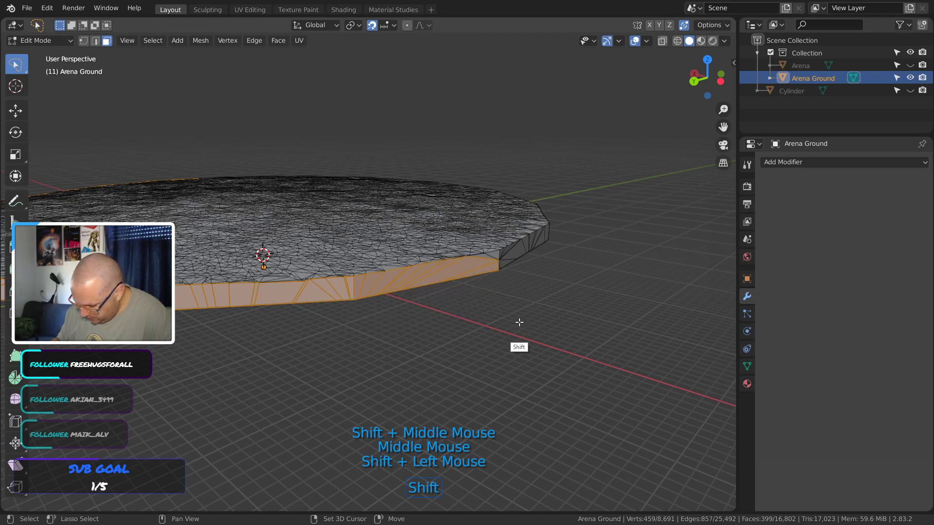
Add the side-wall faces of the rim sections just past the negative X axis
middle_click_drag(519, 322, 385, 307)
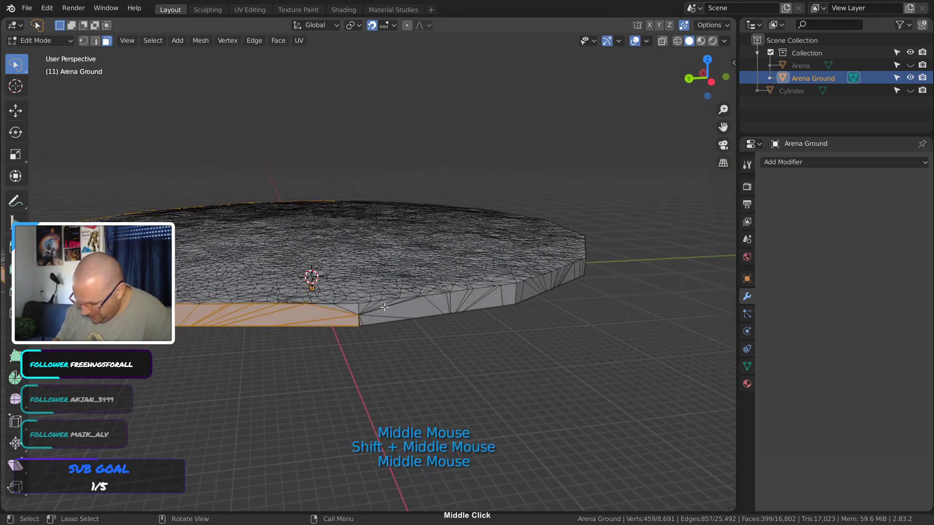
mouse_move(332, 341)
left_mouse_down("shift")
mouse_move(365, 314)
mouse_move(409, 348)
mouse_move(487, 301)
mouse_move(532, 319)
left_mouse_up("shift")
mouse_move(532, 320)
middle_mouse_down("shift")
mouse_move(533, 340)
mouse_move(425, 332)
mouse_move(399, 352)
middle_mouse_up("shift")
mouse_move(334, 365)
left_mouse_down("shift")
mouse_move(348, 341)
mouse_move(408, 375)
mouse_move(482, 396)
mouse_move(424, 390)
left_mouse_up("shift")
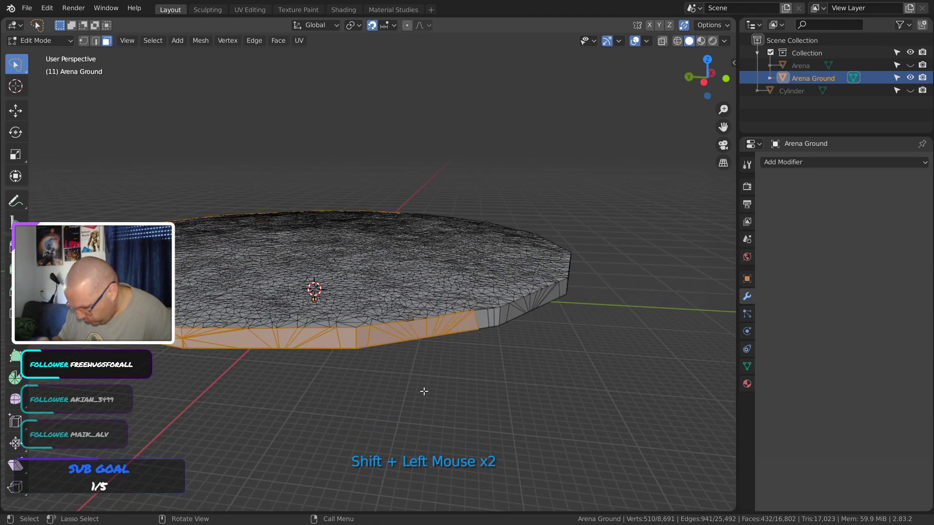
left_click_drag(484, 339, 523, 341, "shift")
Add the next wall section toward the negative Y axis, deselect a stray top face and undo the last lasso that replaced the selection
mouse_move(565, 330)
middle_mouse_down()
mouse_move(478, 367)
mouse_move(370, 350)
mouse_move(347, 373)
middle_mouse_up()
mouse_move(347, 373)
left_mouse_down("shift")
mouse_move(411, 361)
mouse_move(446, 370)
left_mouse_up("shift")
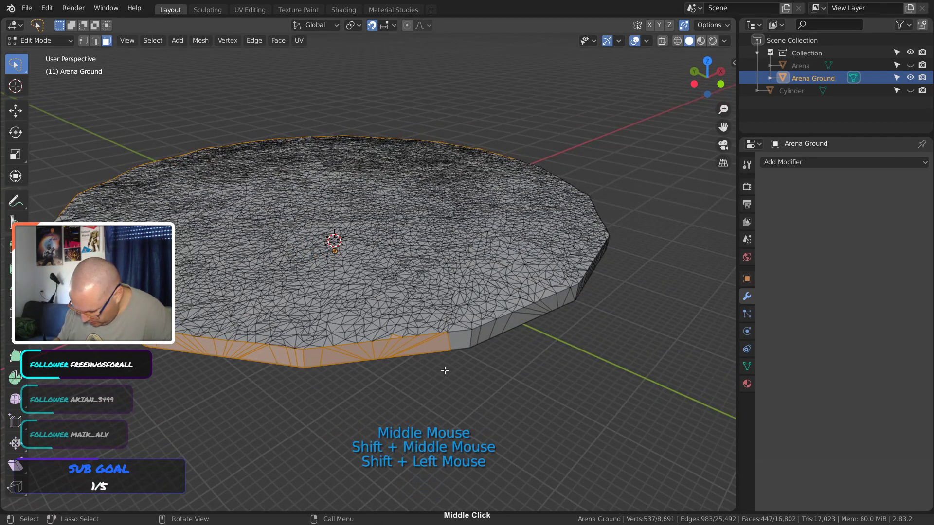
left_click_drag(396, 351, 394, 334, "ctrl")
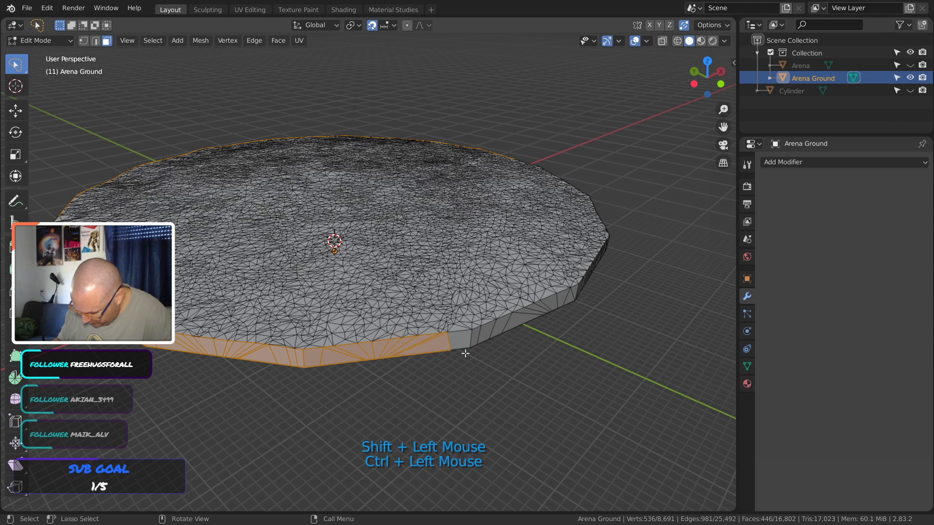
mouse_move(394, 334)
middle_mouse_down()
mouse_move(492, 340)
mouse_move(407, 355)
middle_mouse_up()
left_click_drag(308, 399, 401, 335)
key("ctrl+z")
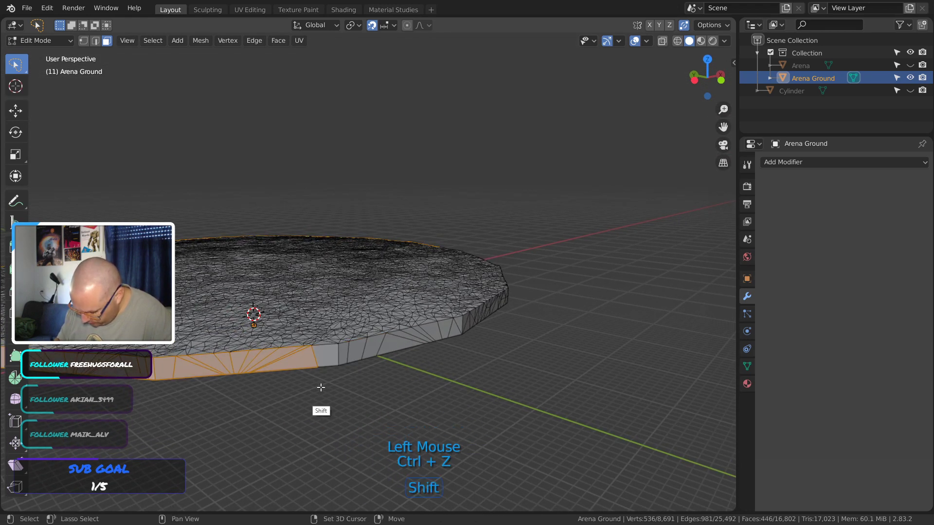
Add the remaining side faces around the Arena Ground disc's rim to the selection and delete all selected faces
mouse_move(303, 386)
left_mouse_down("shift")
mouse_move(425, 351)
mouse_move(461, 327)
mouse_move(486, 336)
left_mouse_up("shift")
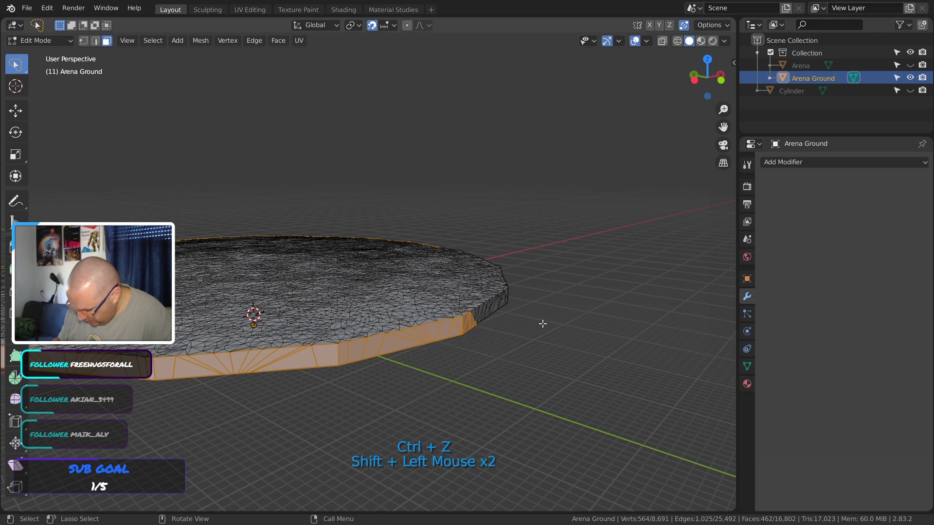
mouse_move(543, 324)
middle_mouse_down()
mouse_move(438, 347)
mouse_move(341, 346)
mouse_move(399, 350)
mouse_move(408, 338)
middle_mouse_up()
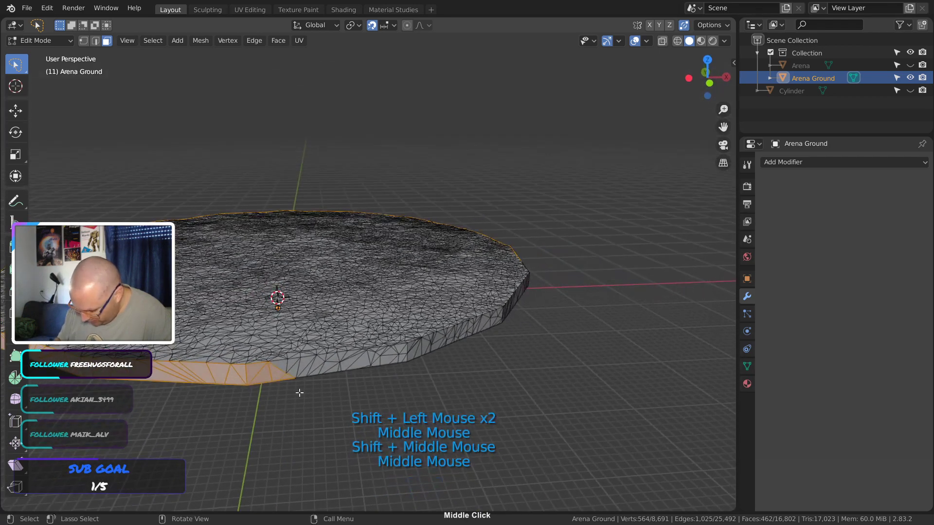
mouse_move(278, 395)
left_mouse_down("shift")
mouse_move(299, 372)
mouse_move(465, 338)
left_mouse_up("shift")
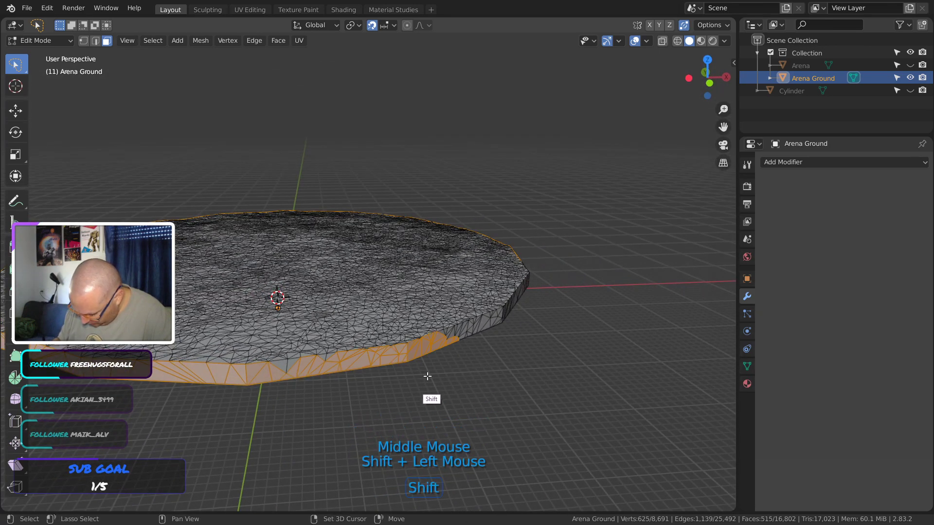
left_click(273, 392, "shift")
mouse_move(273, 392)
left_mouse_down("shift")
mouse_move(342, 356)
mouse_move(389, 379)
left_mouse_up("shift")
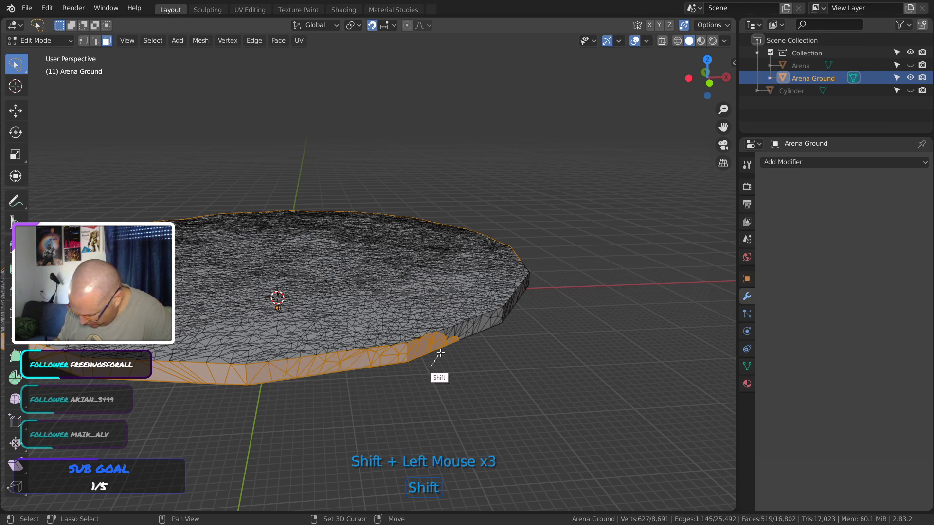
left_click_drag(440, 353, 518, 358, "shift")
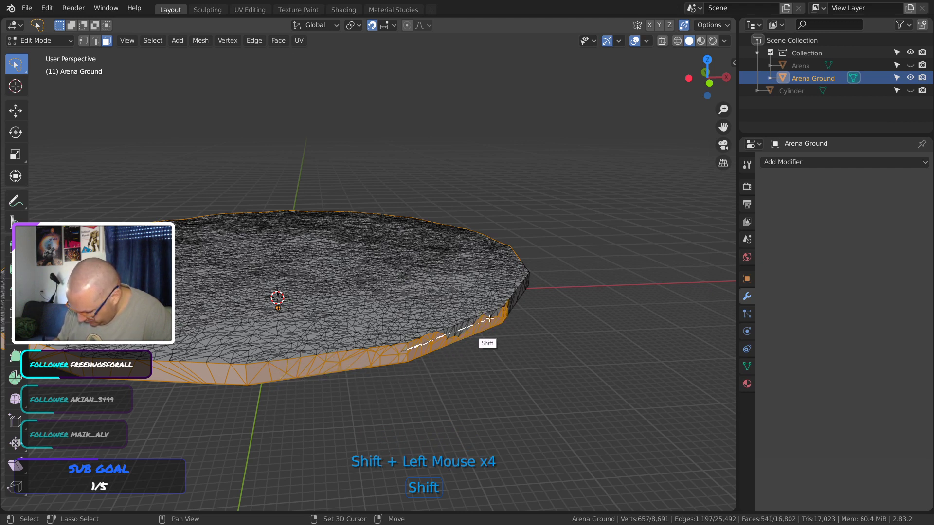
left_click_drag(490, 318, 532, 302, "shift")
mouse_move(533, 302)
middle_mouse_down()
mouse_move(546, 313)
mouse_move(273, 319)
mouse_move(317, 367)
mouse_move(264, 392)
middle_mouse_up()
mouse_move(264, 392)
left_mouse_down("shift")
mouse_move(250, 384)
mouse_move(382, 333)
left_mouse_up("shift")
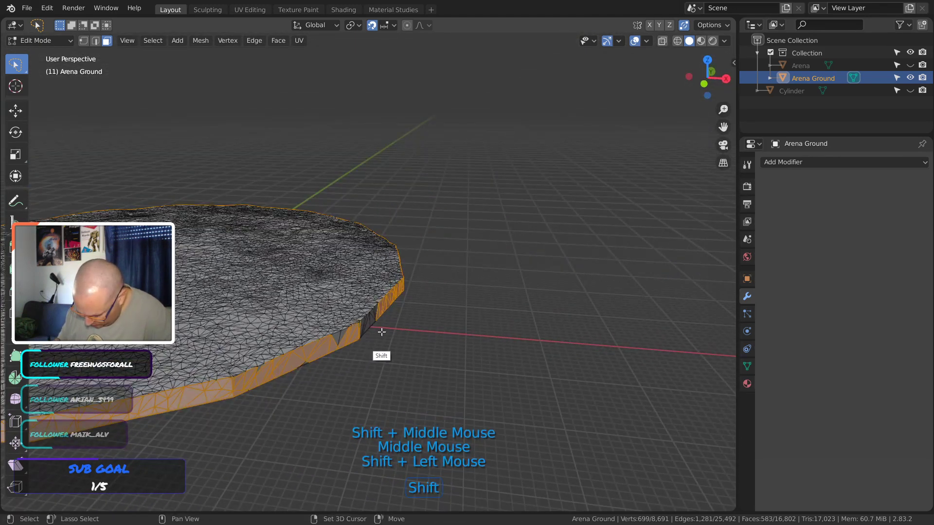
left_click_drag(287, 386, 396, 354, "shift")
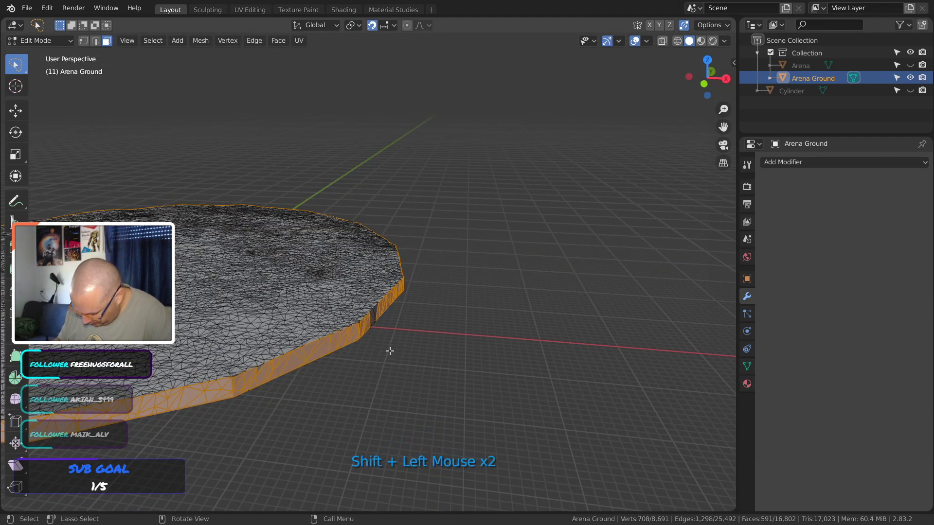
middle_click_drag(389, 348, 328, 354)
mouse_move(404, 350)
left_mouse_down("shift")
mouse_move(395, 334)
mouse_move(436, 351)
left_mouse_up("shift")
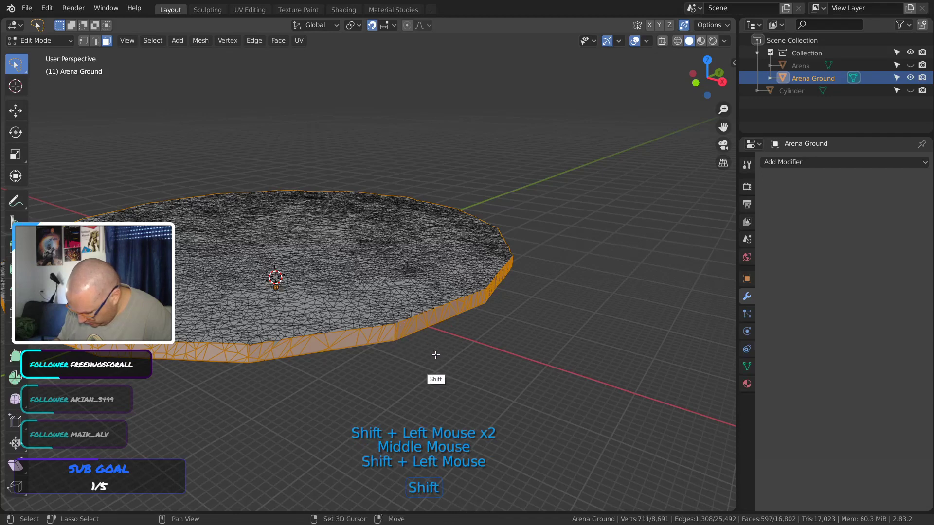
left_click(265, 351, "shift")
left_click(268, 353, "shift")
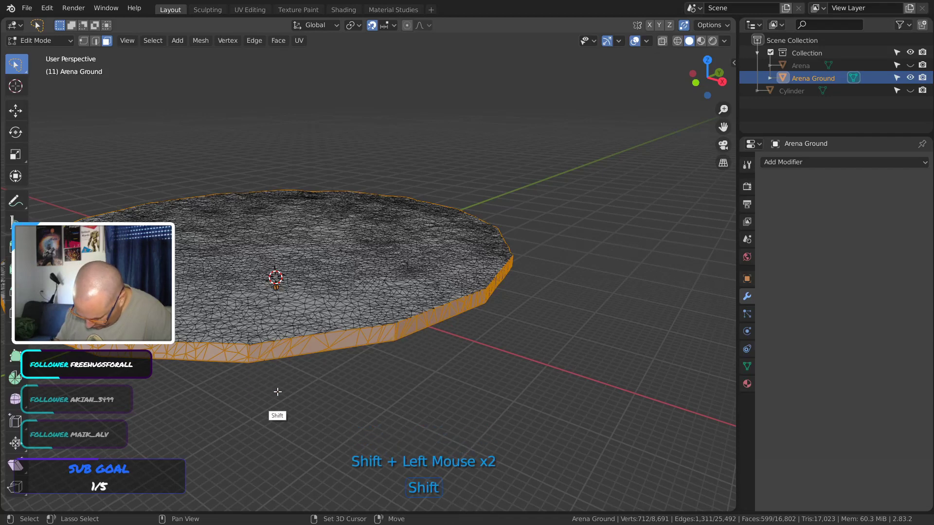
middle_click_drag(380, 358, 402, 365)
key("x")
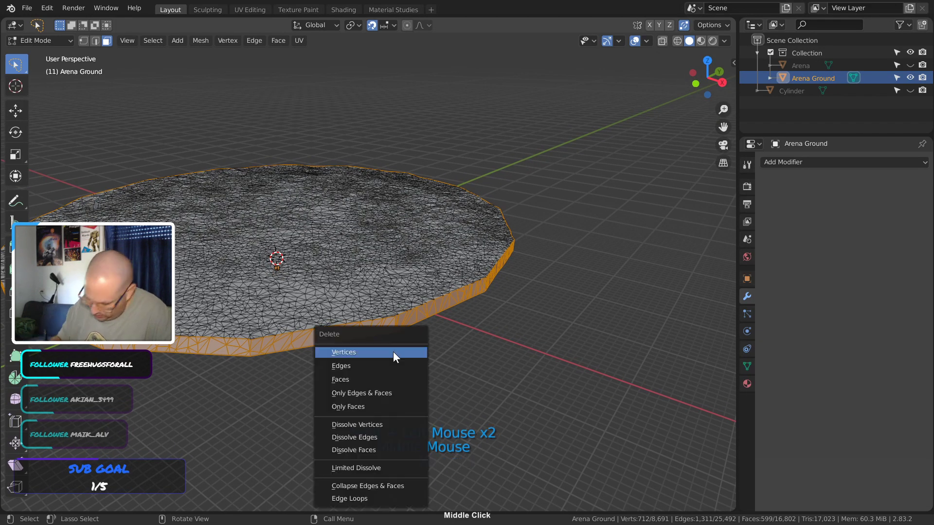
left_click(375, 380)
Delete the stray leftover face below the ground surface and return to Object Mode
middle_click_drag(483, 300, 438, 250)
left_click_drag(339, 300, 362, 312)
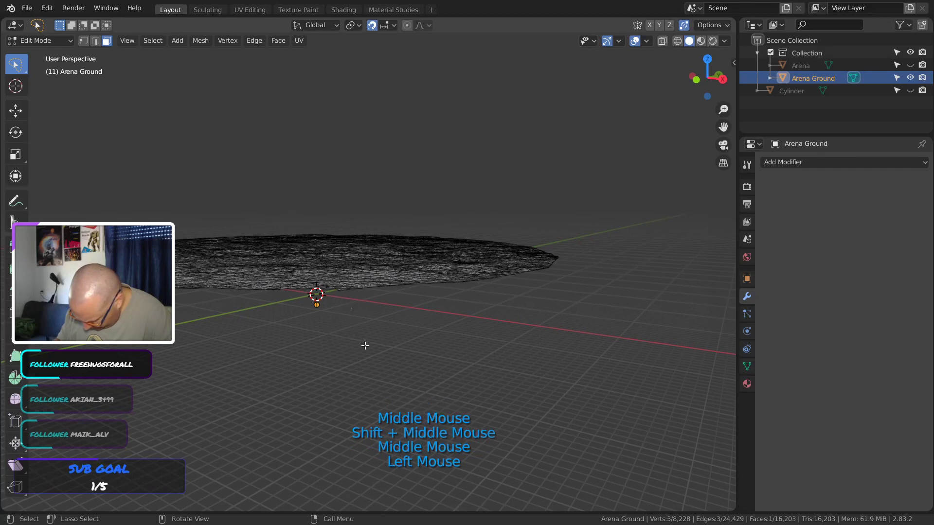
key("x")
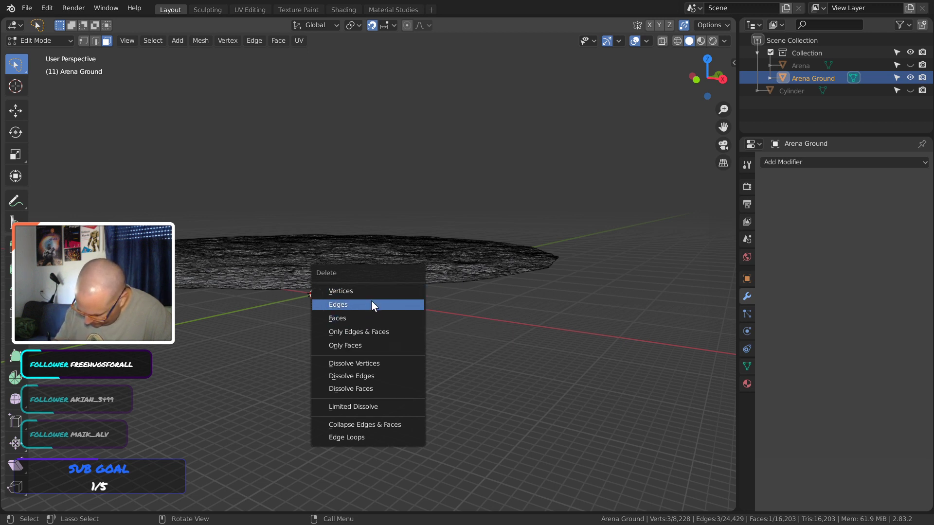
left_click(369, 318)
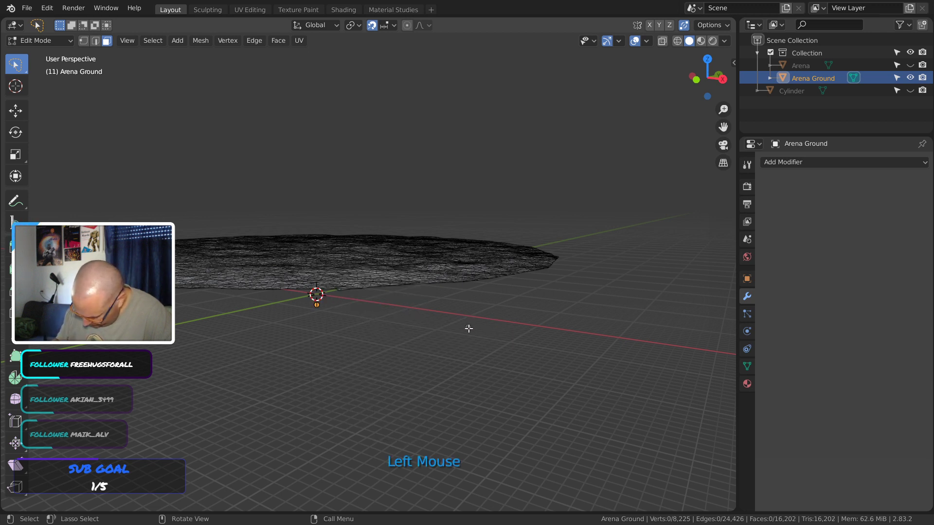
middle_click_drag(469, 329, 503, 290)
key("Tab")
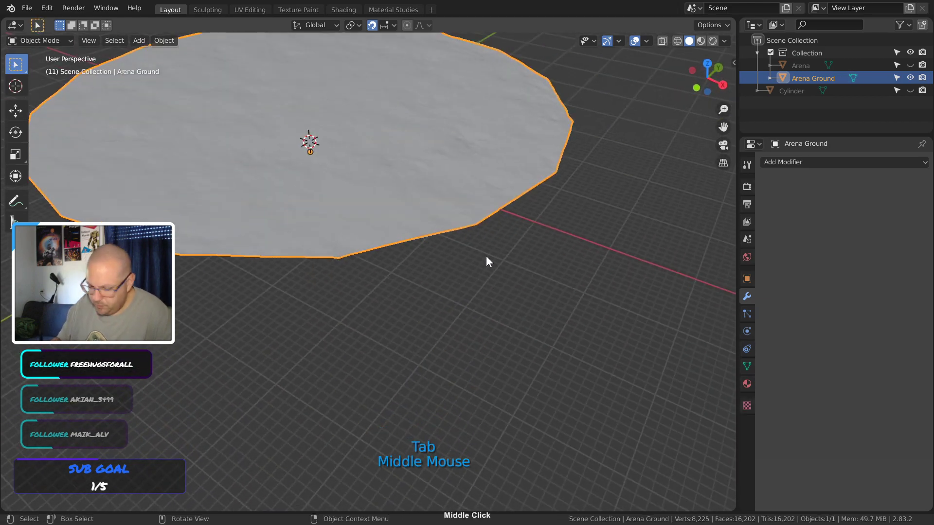
Unhide all hidden objects and select only the Arena Ground in the right orthographic view
key("alt")
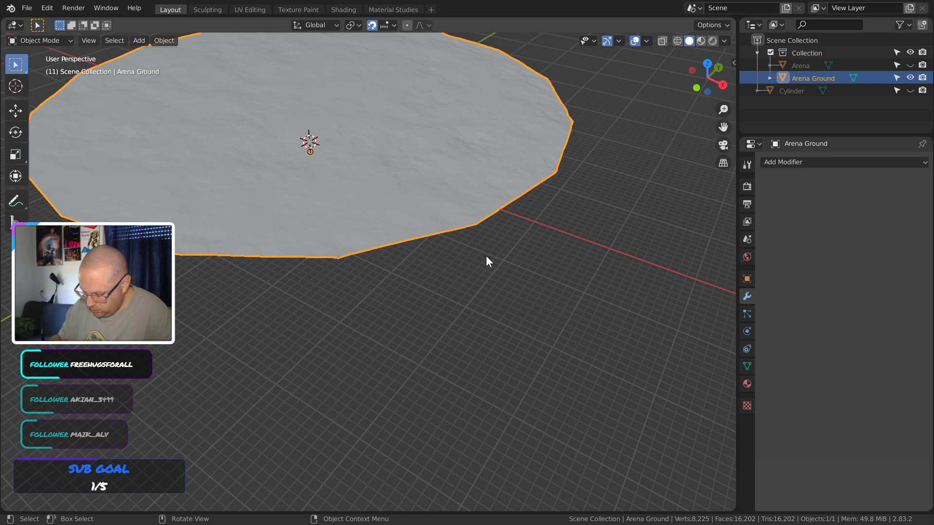
middle_click_drag(392, 319, 318, 322, "shift")
key("alt")
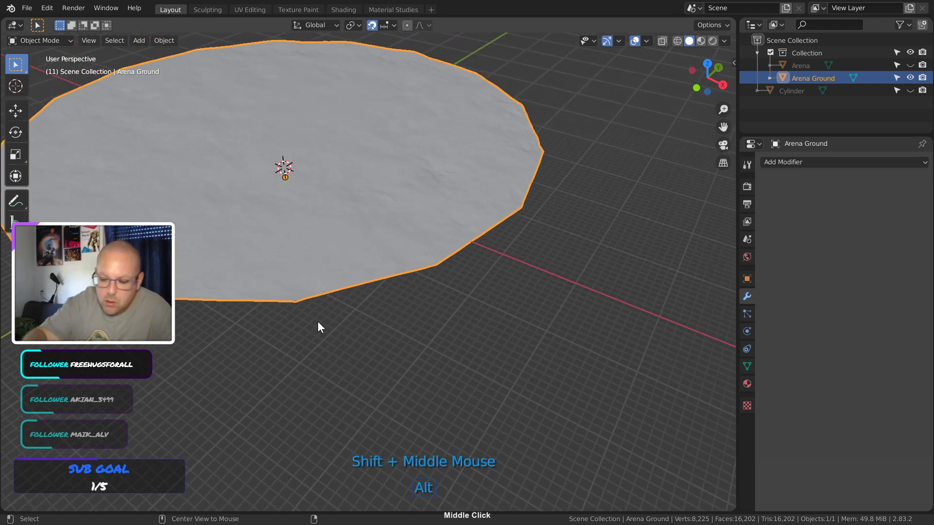
key("alt+h")
left_click(563, 337)
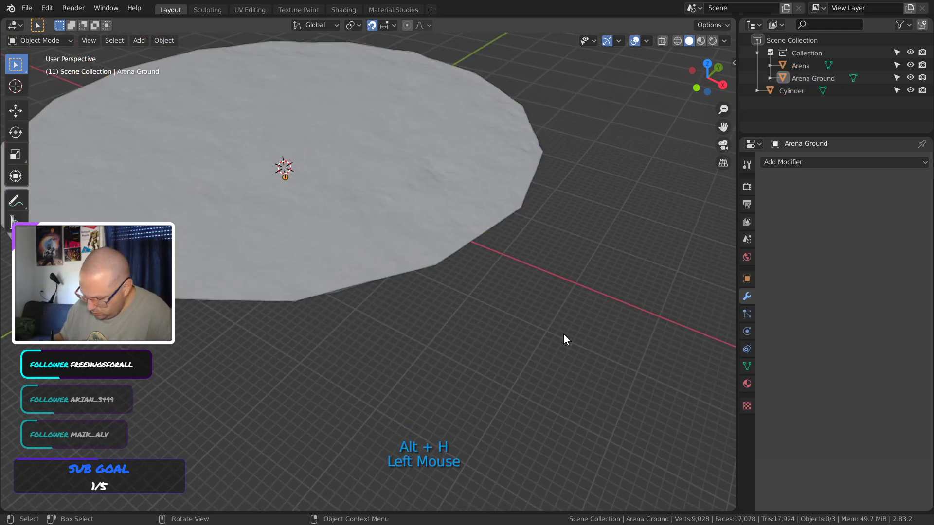
middle_click_drag(564, 335, 434, 203, "ctrl")
left_click(445, 235)
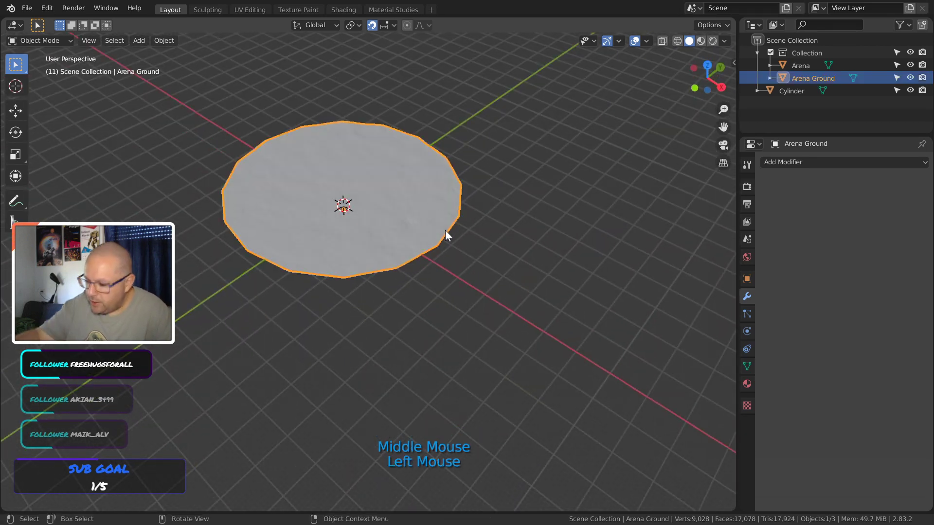
key("KP_3")
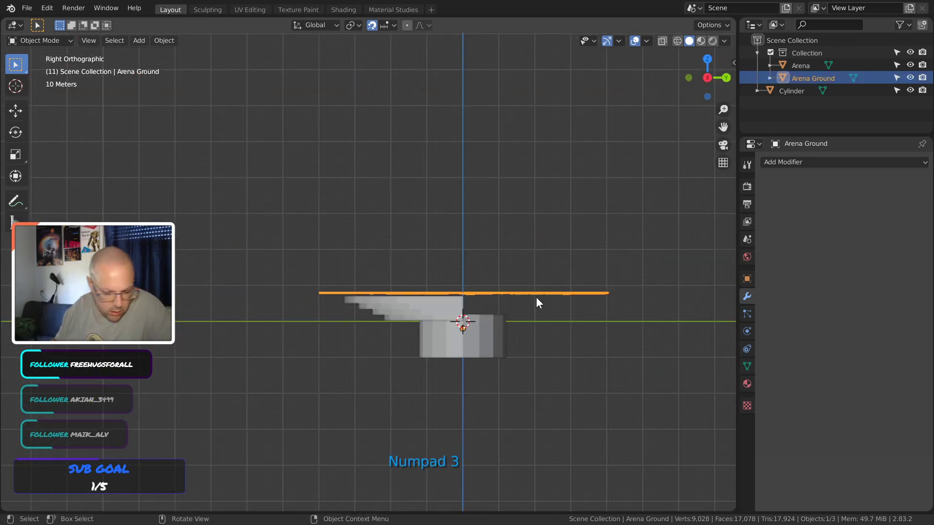
Move the Arena Ground 10 m down along the Z axis
key("g")
left_click(550, 328)
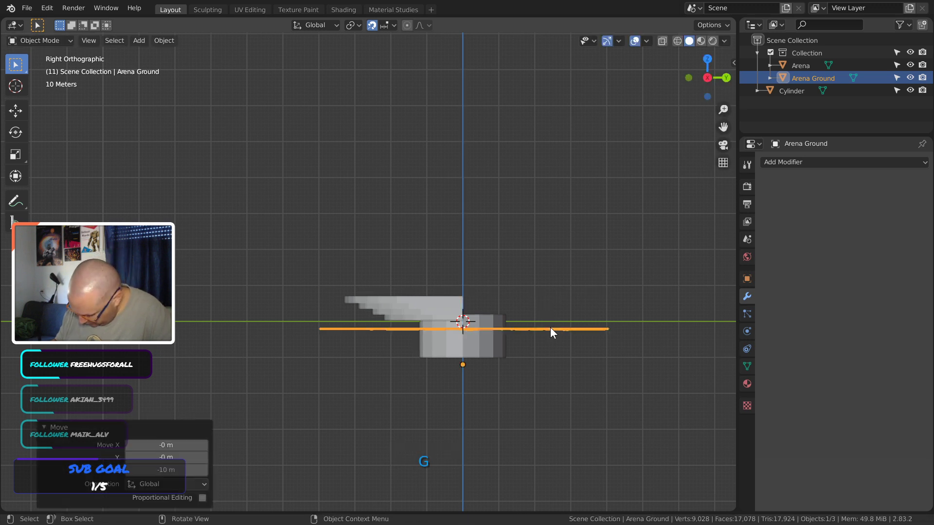
middle_click_drag(570, 300, 588, 253, "shift")
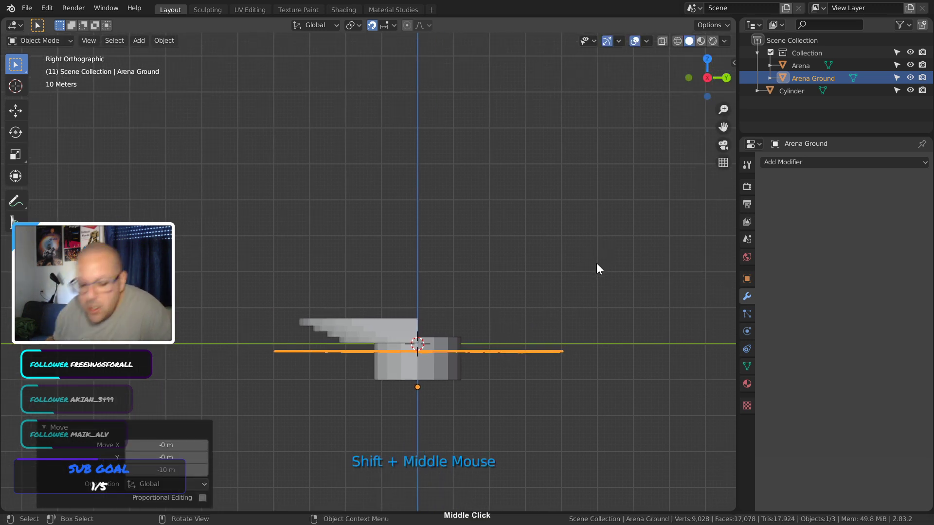
Show the Arena Ground's transform values and set its Z location to 0 m
key("n")
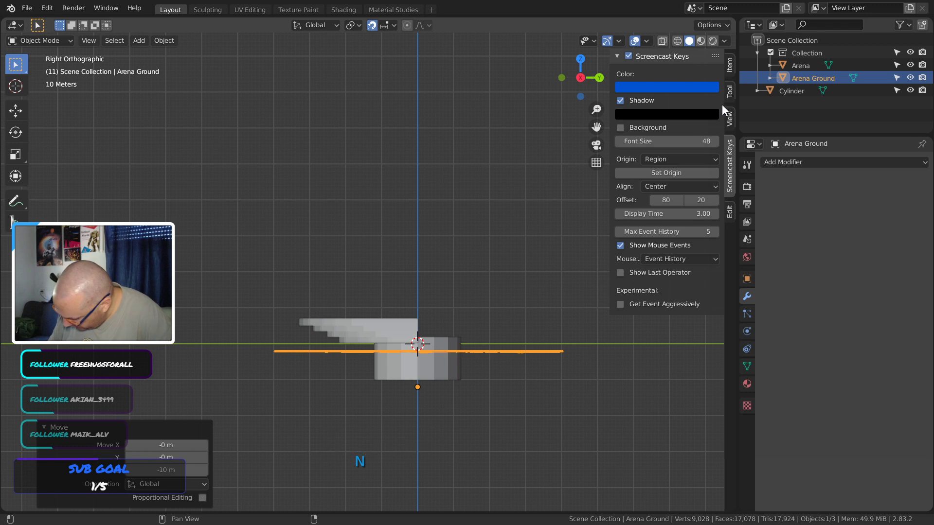
left_click(728, 68)
double_click(677, 110)
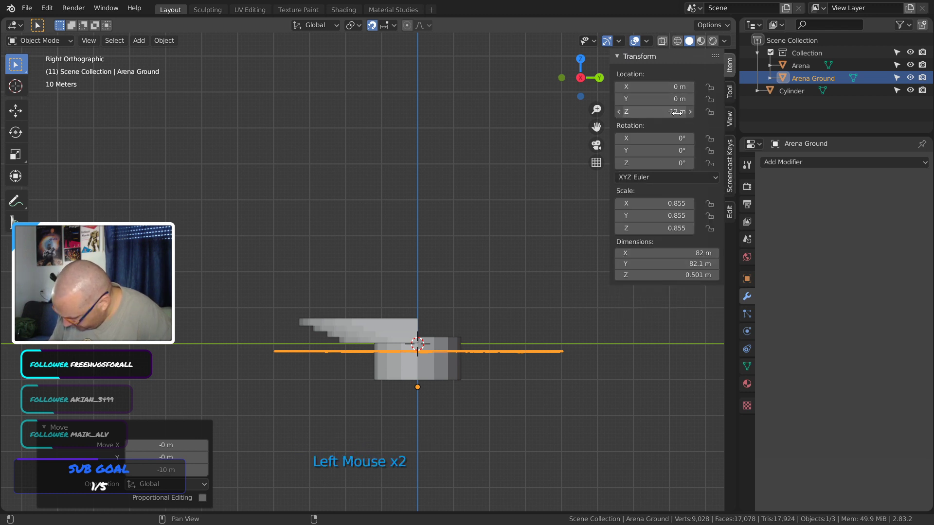
type("0")
key("Return")
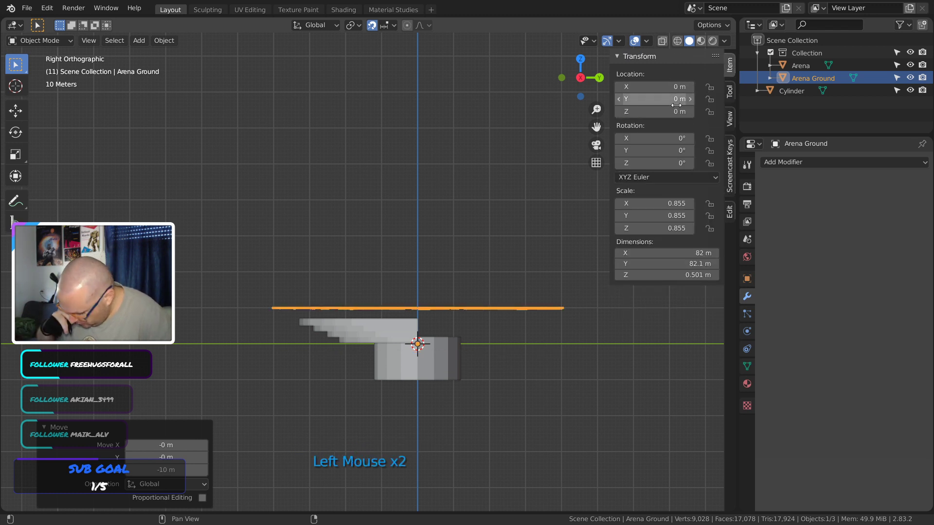
Set the Arena Ground's origin to its geometry, using the median center
left_click(164, 40)
mouse_move(212, 65)
left_click(259, 70)
left_click(165, 39)
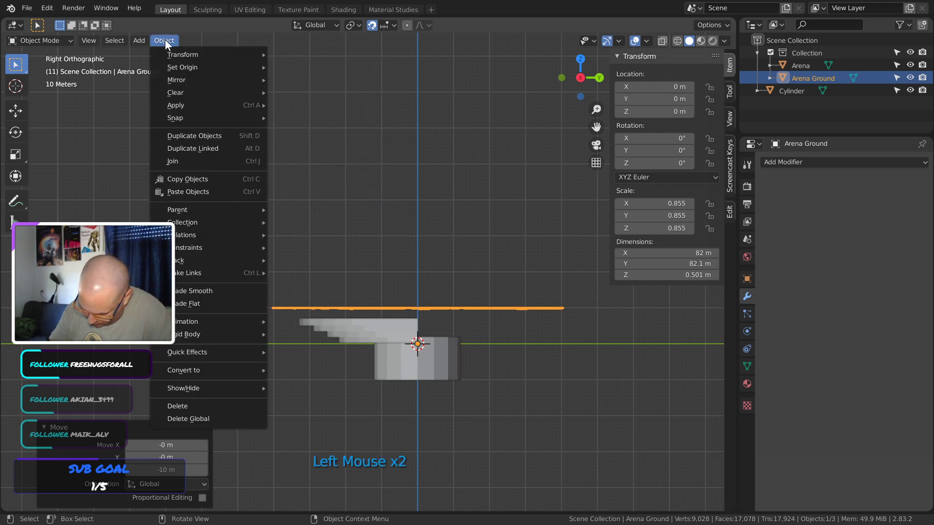
left_click(334, 80)
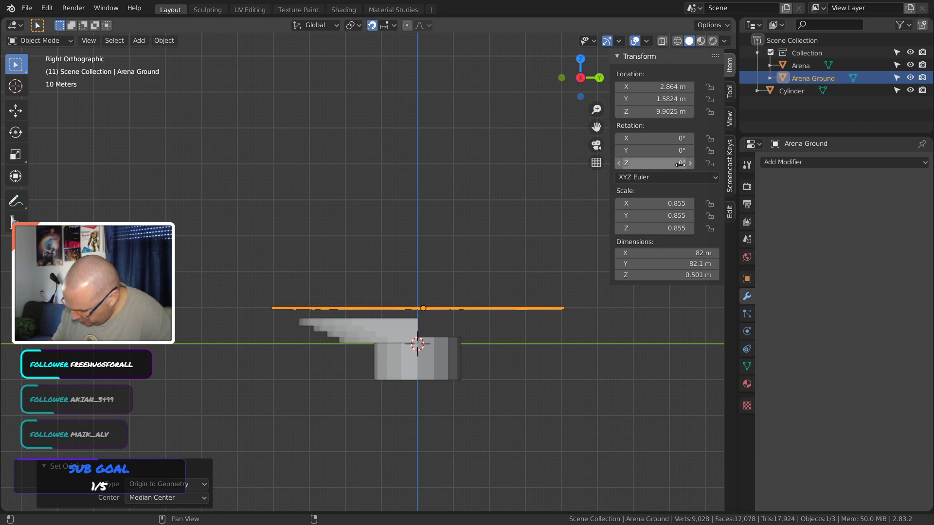
Set the Arena Ground's X, Y and Z location to 0 m and hide the transform values
left_click(672, 86)
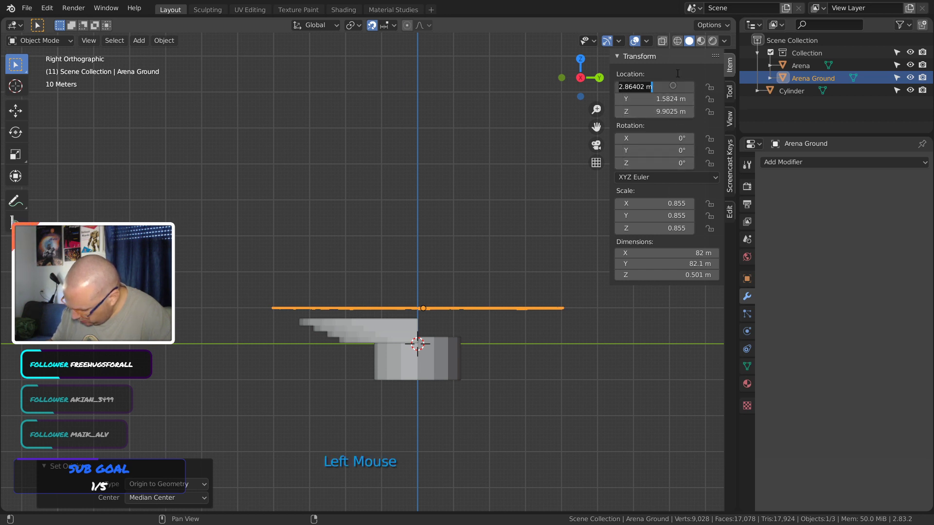
type("0")
key("Tab")
type("0")
key("Tab")
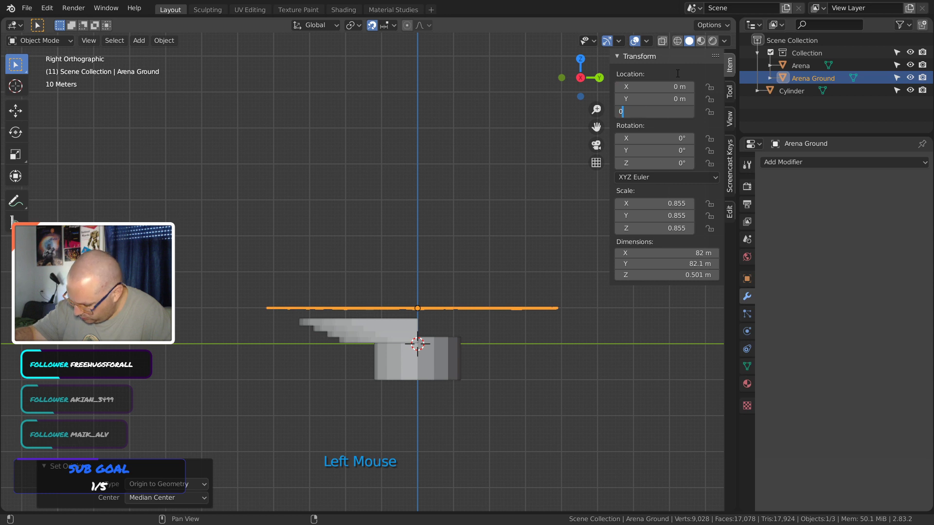
type("0")
key("Tab")
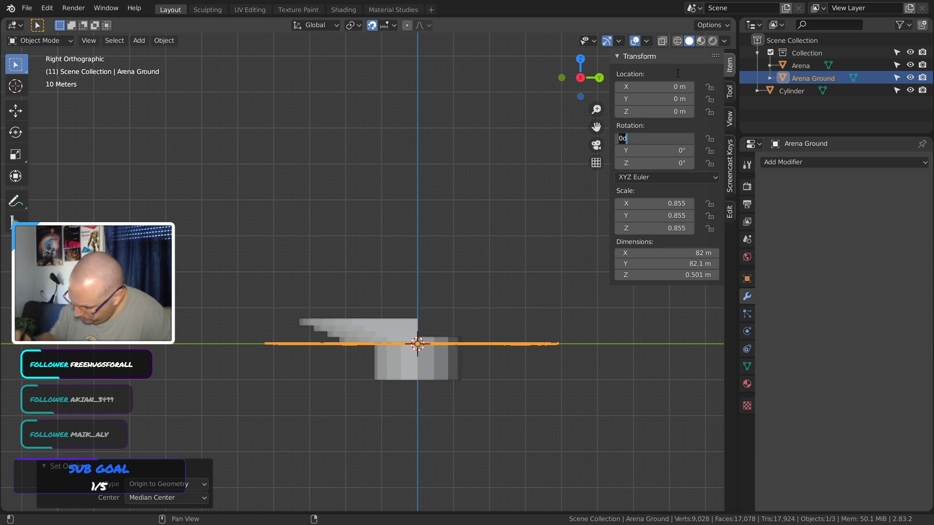
key("Return")
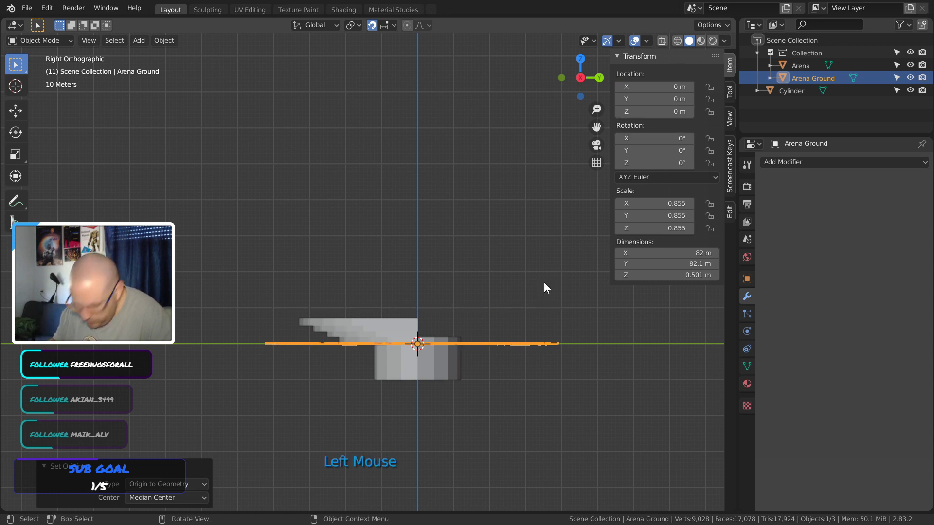
key("n")
Switch the viewport's solid shading to MatCap lighting with the pale pinkish sphere material
middle_click_drag(527, 207, 457, 302)
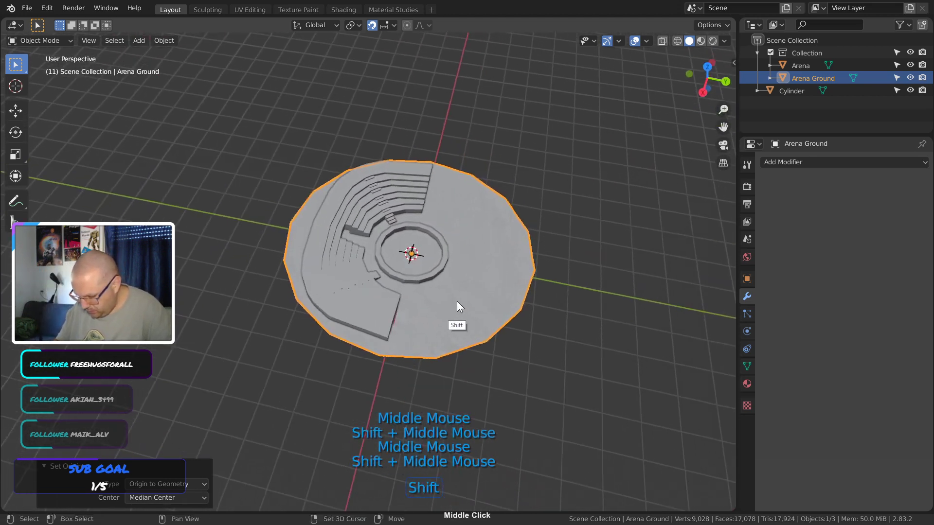
middle_click_drag(477, 335, 430, 316, "ctrl")
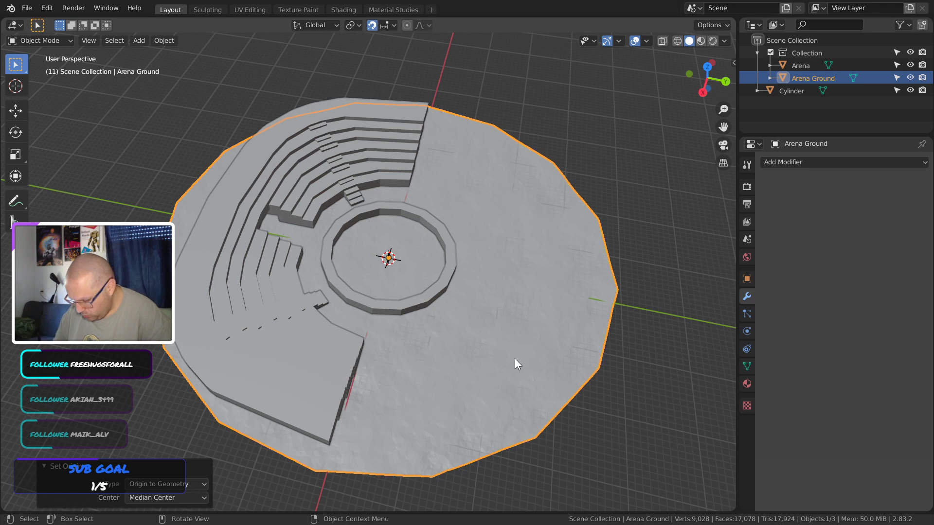
middle_click_drag(514, 358, 508, 328)
mouse_move(422, 337)
middle_mouse_down("shift")
mouse_move(437, 261)
mouse_move(419, 296)
middle_mouse_up("shift")
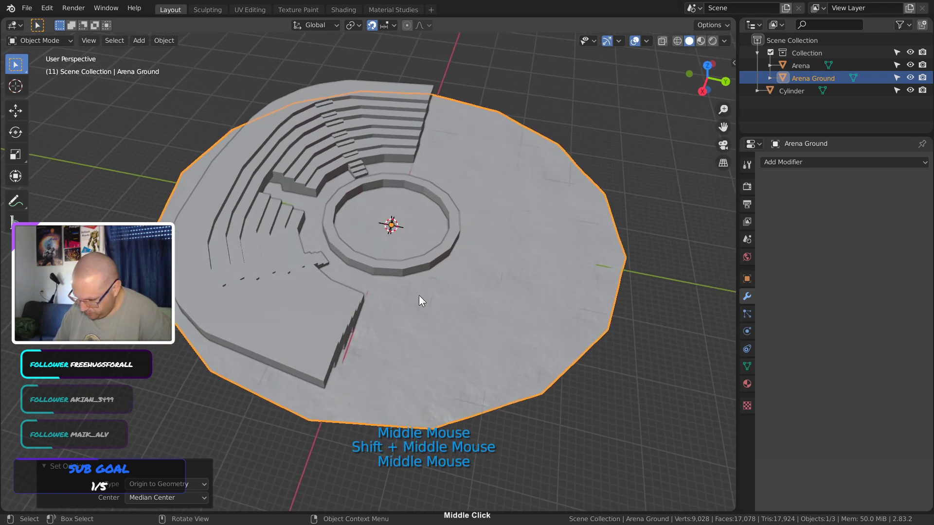
left_click(724, 42)
left_click(713, 100)
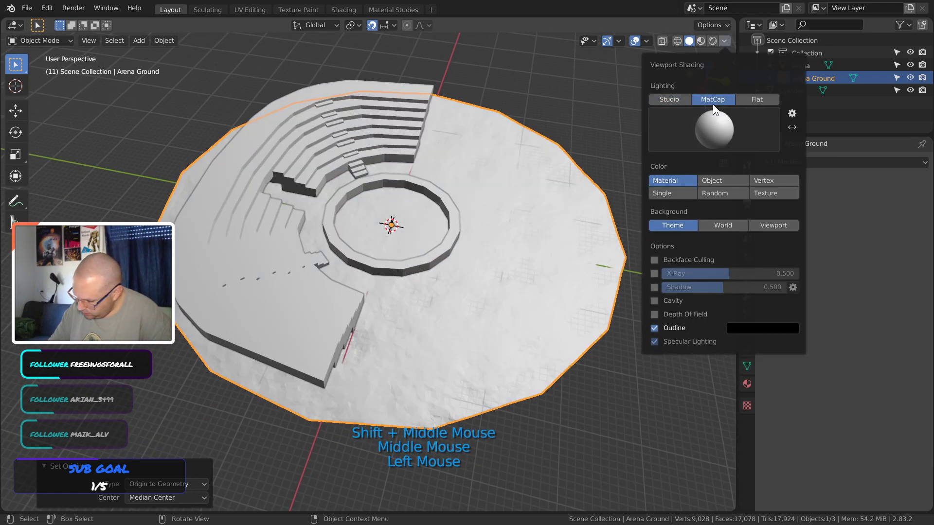
left_click(721, 127)
left_click(683, 251)
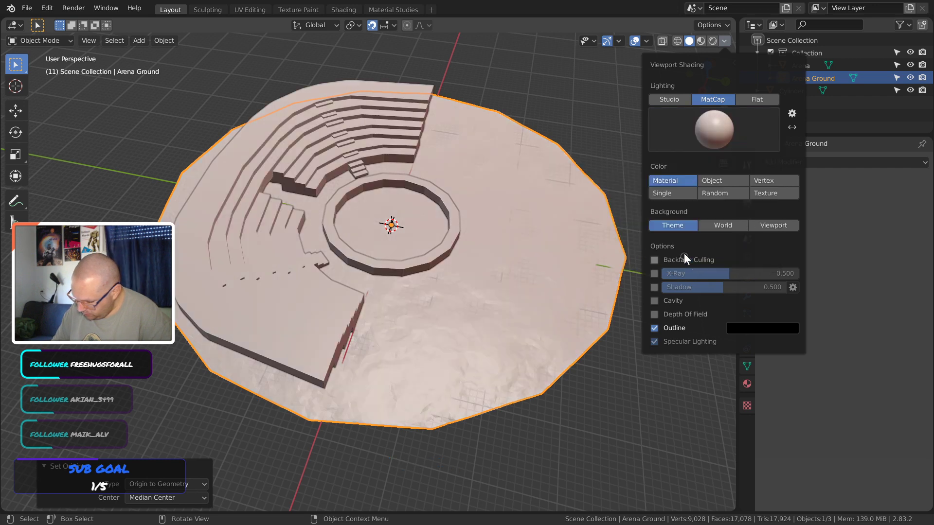
Turn on shadow and cavity in the viewport shading, then deselect the Arena Ground to view the result
left_click(654, 288)
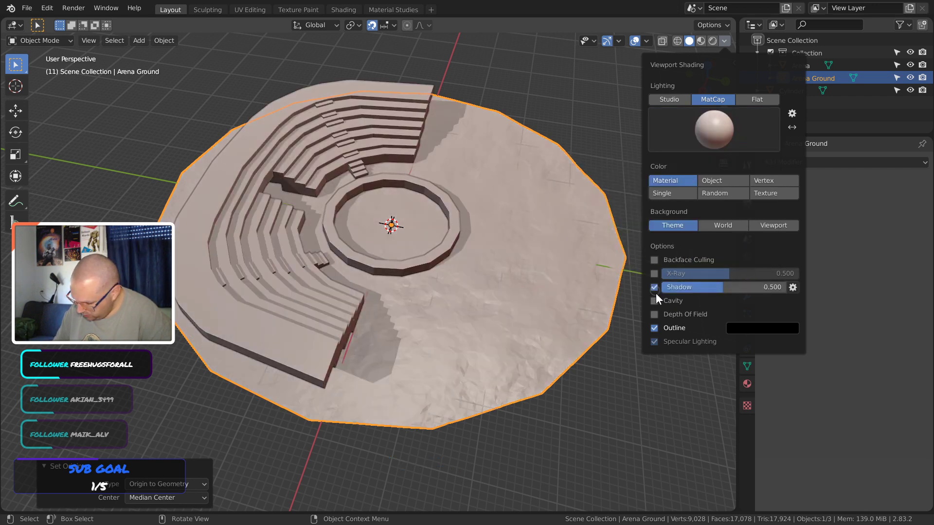
left_click(538, 395)
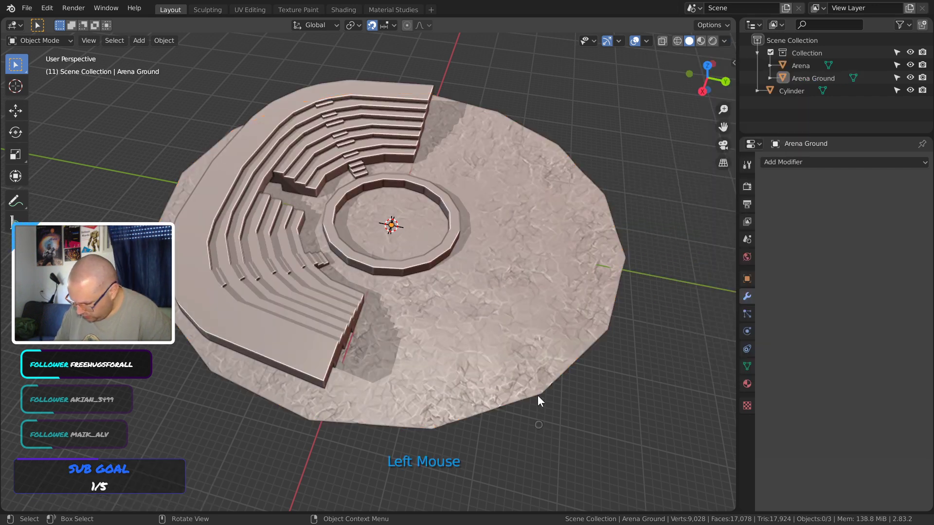
mouse_move(538, 396)
middle_mouse_down()
mouse_move(519, 342)
mouse_move(454, 367)
mouse_move(474, 330)
mouse_move(469, 351)
middle_mouse_up()
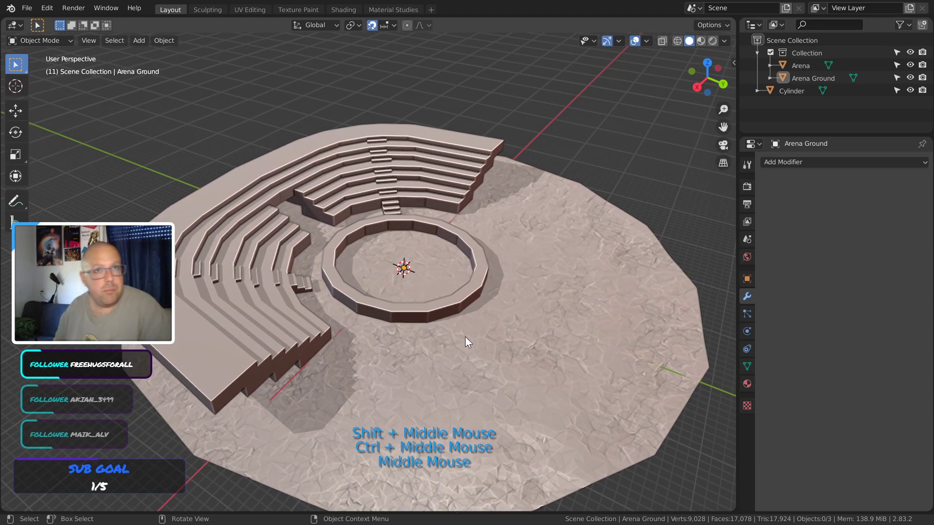
middle_click_drag(429, 281, 420, 305, "shift")
Restore Studio lighting with shadow and cavity turned off, and save the file
left_click(725, 40)
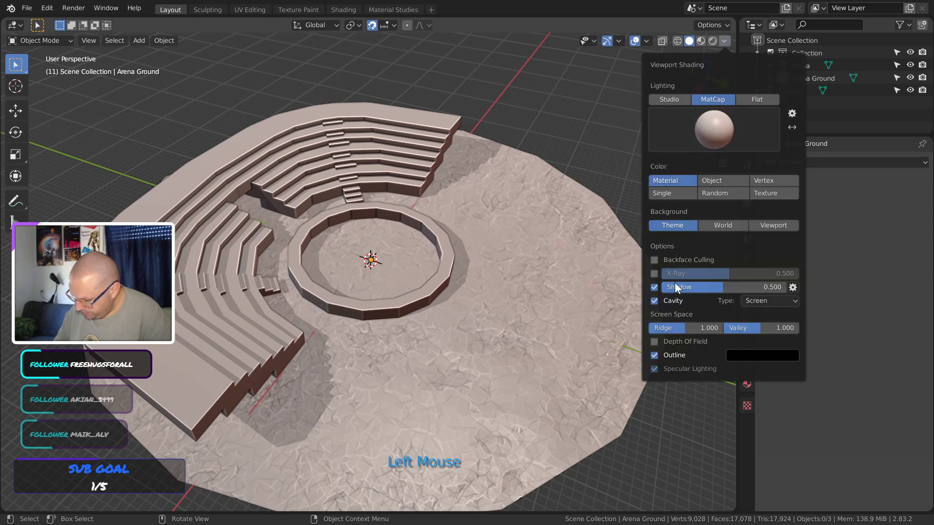
left_click(655, 301)
left_click(655, 287)
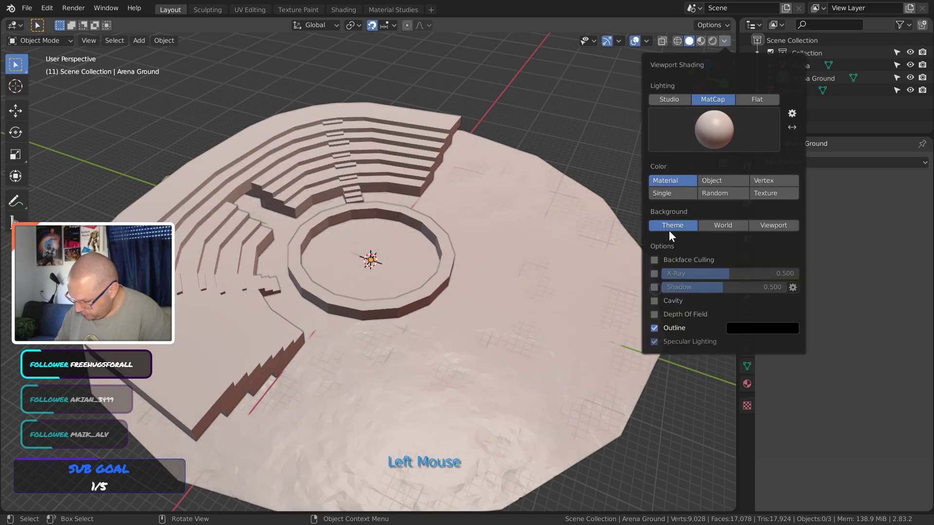
left_click(670, 99)
key("ctrl+s")
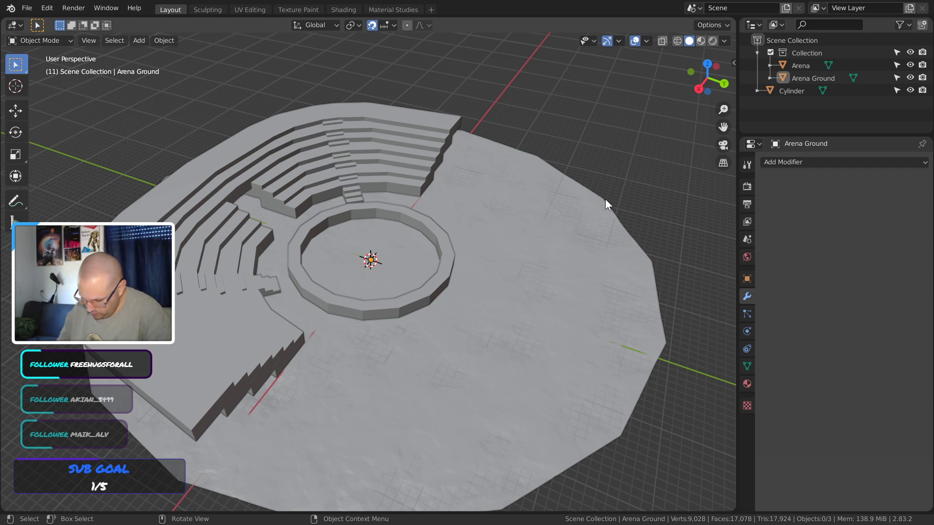
Cut the Cylinder out of the Arena Ground with a Boolean modifier set to Difference, and apply it
left_click(428, 294)
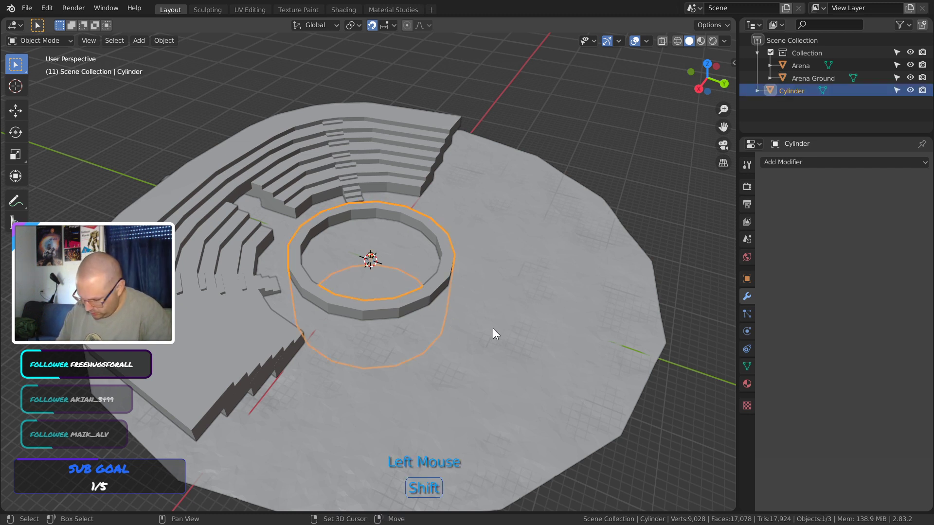
left_click(517, 322, "shift")
double_click(605, 275)
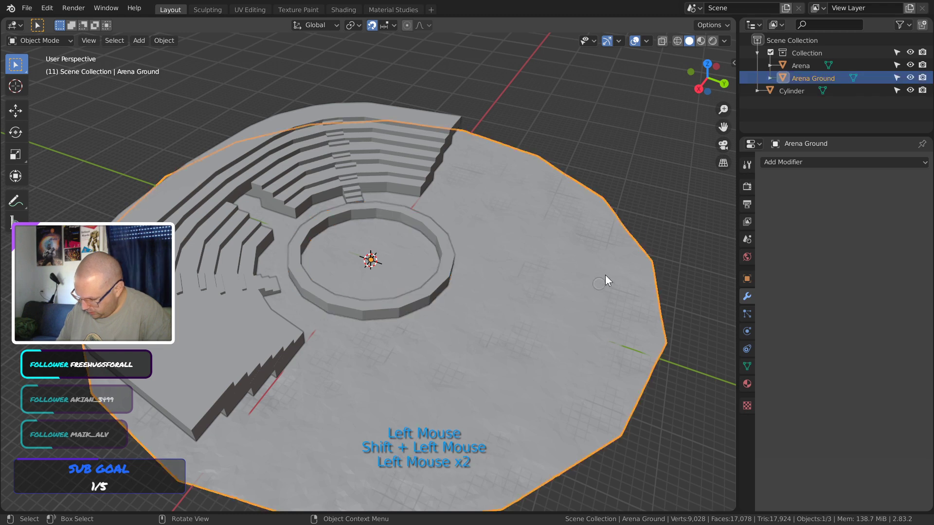
left_click(804, 162)
left_click(684, 218)
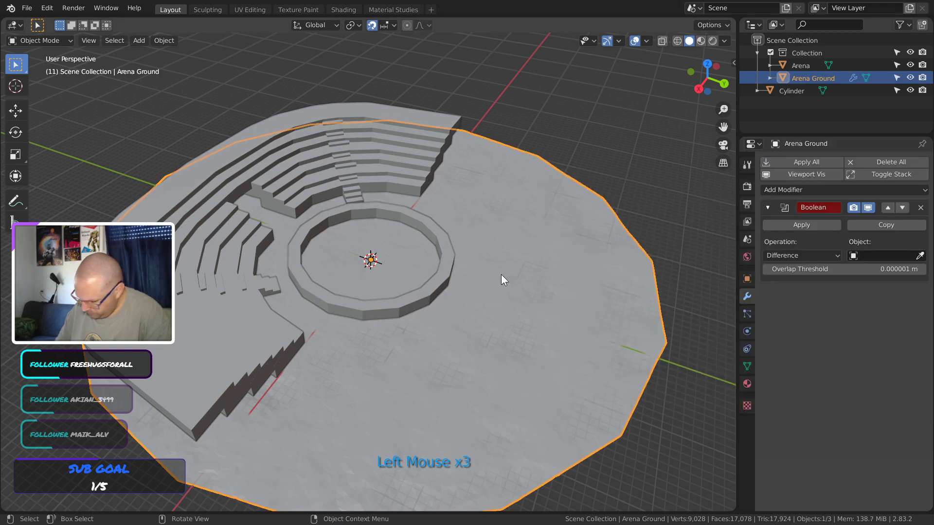
left_click(920, 257)
left_click(431, 295)
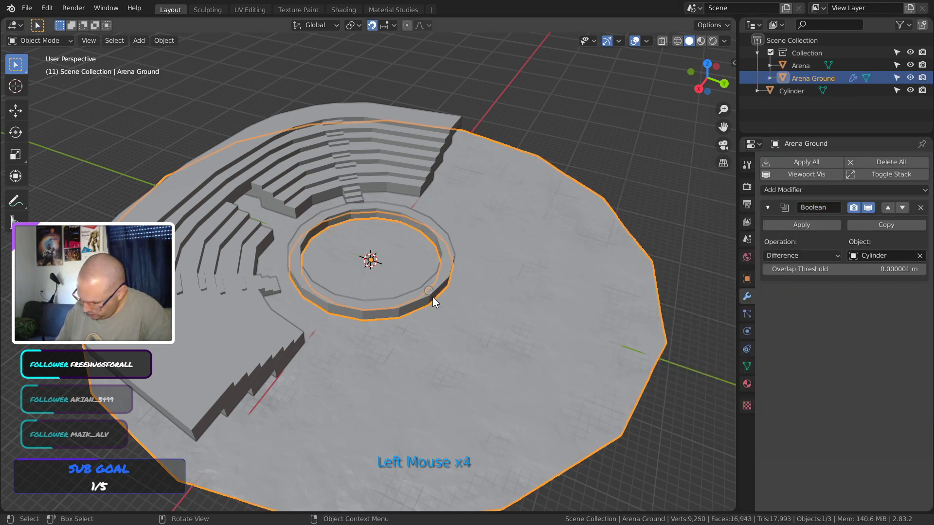
left_click(807, 225)
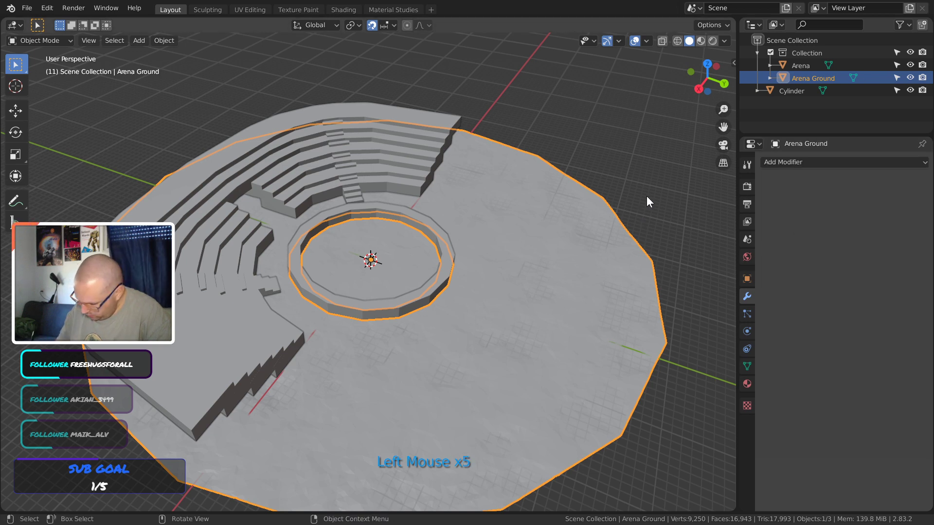
Delete the linked faces of the Arena Ground inside the central ring, return to Object Mode and save the file
double_click(587, 268)
key("Tab")
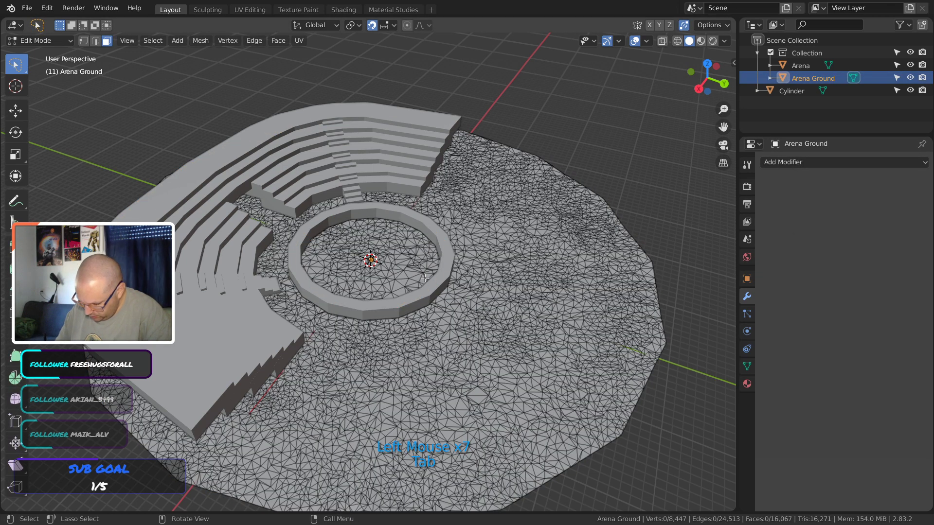
key("l")
key("x")
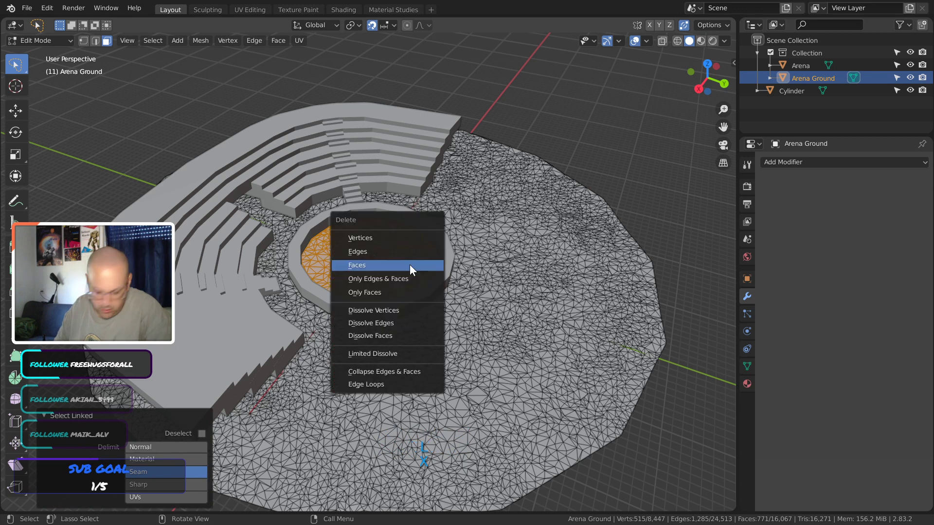
left_click(410, 265)
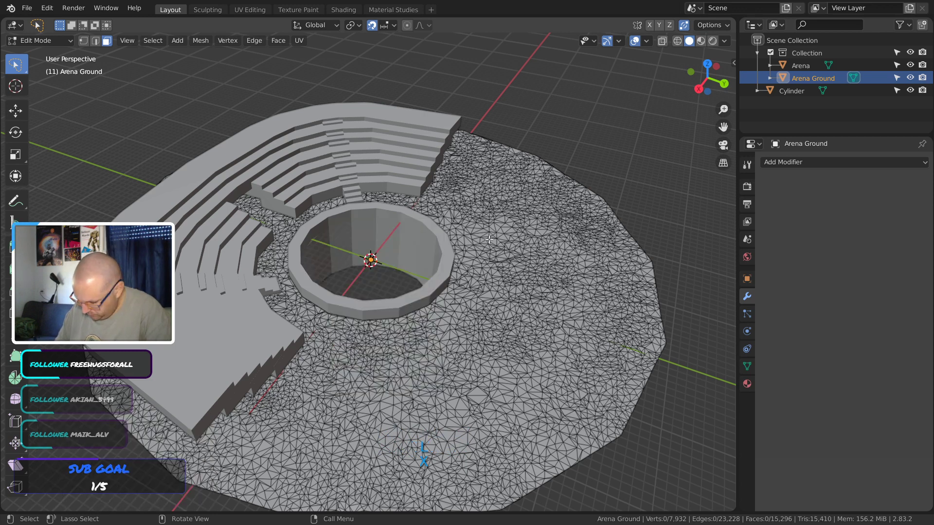
key("Tab")
left_click(623, 239)
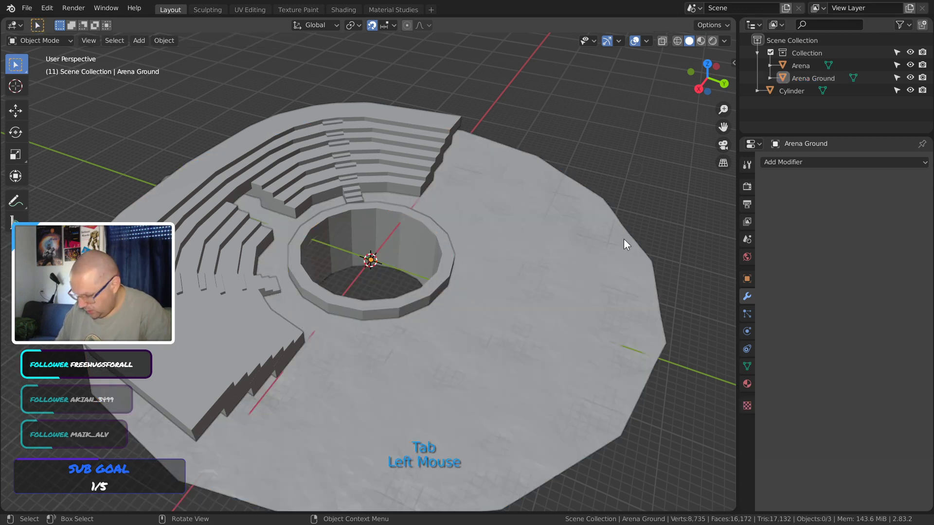
middle_click_drag(623, 239, 603, 237)
key("ctrl+s")
Examine the arena and the opening in its ground from several angles, including from above
middle_click_drag(438, 334, 442, 208)
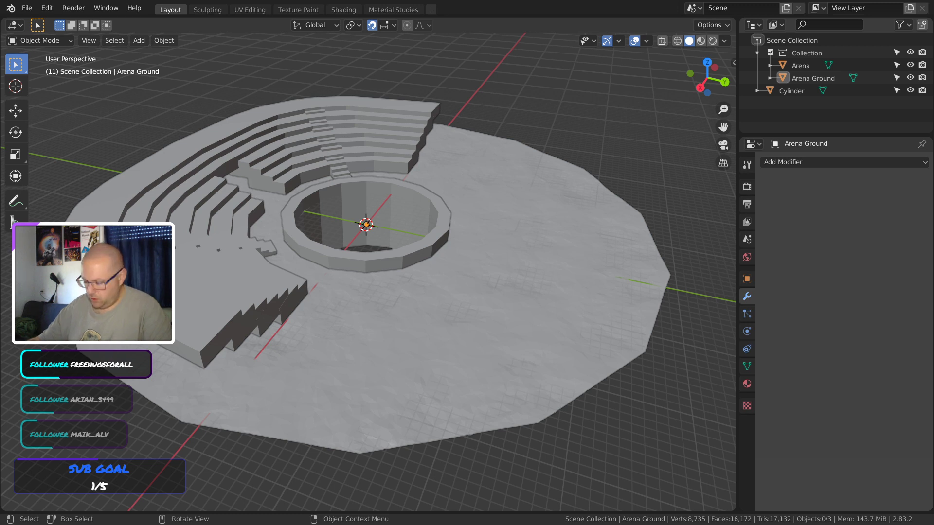
left_click(821, 320)
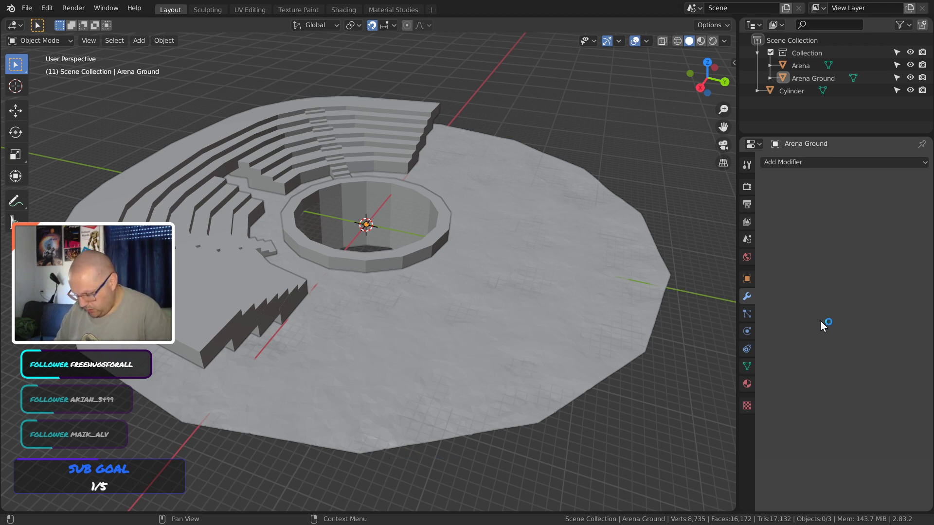
middle_click_drag(676, 316, 752, 341)
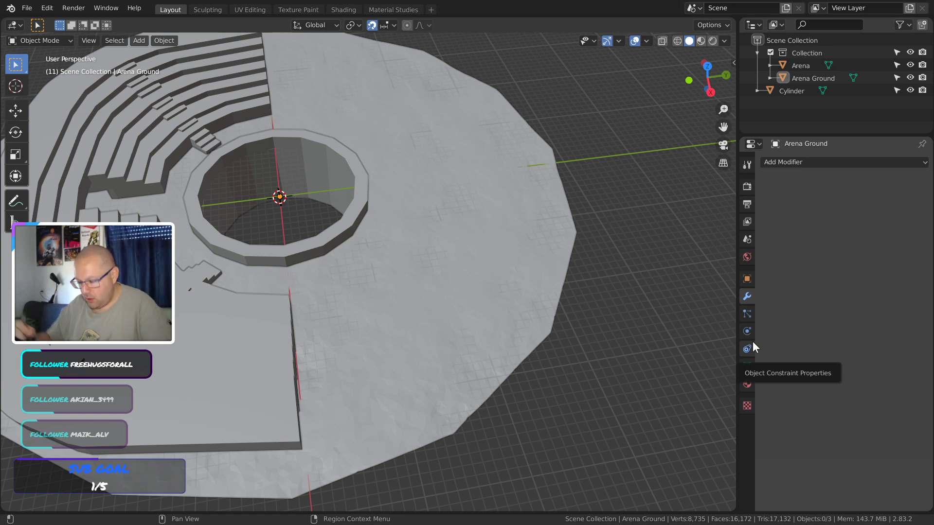
middle_click_drag(681, 282, 329, 189)
key("KP_7")
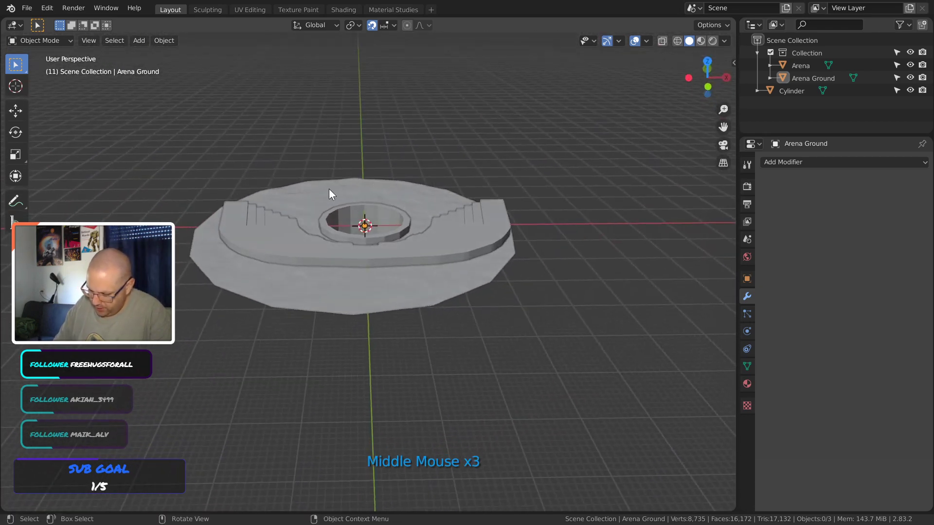
middle_click_drag(417, 86, 427, 180, "shift")
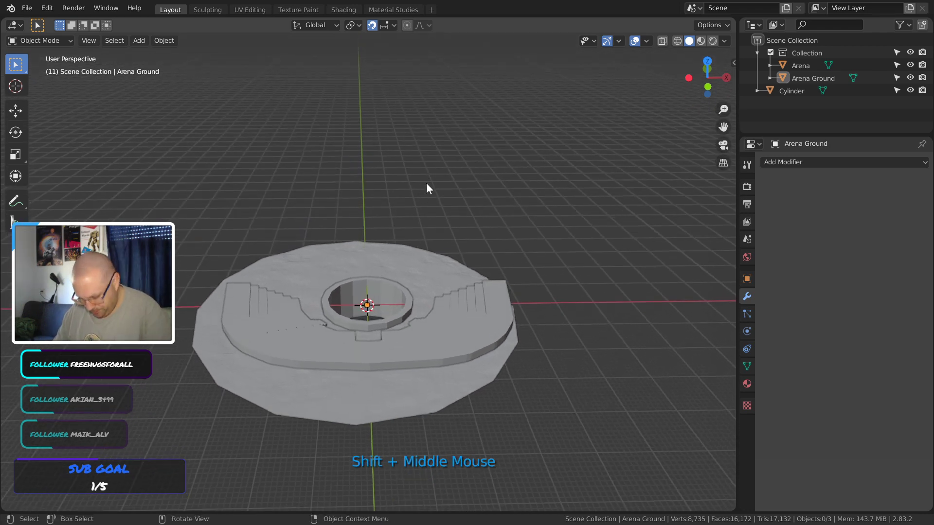
middle_click_drag(426, 183, 418, 232)
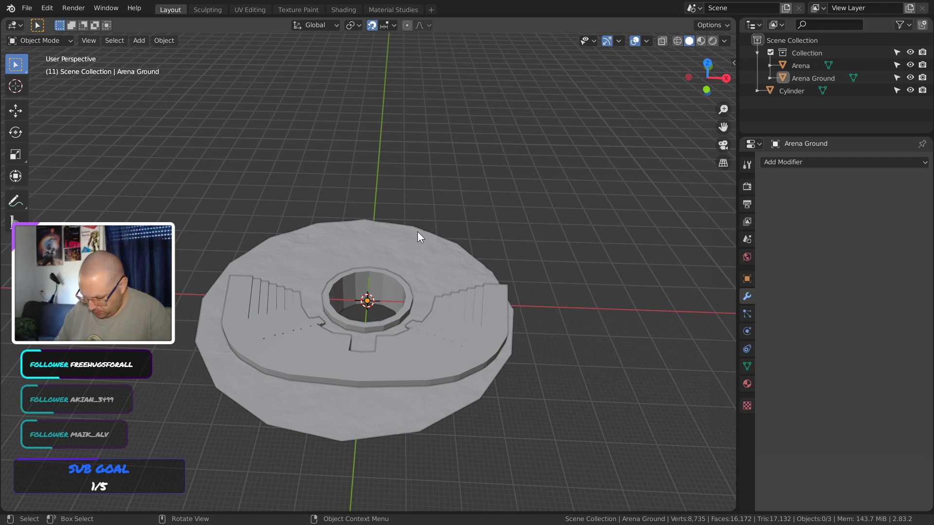
middle_click_drag(418, 237, 473, 335)
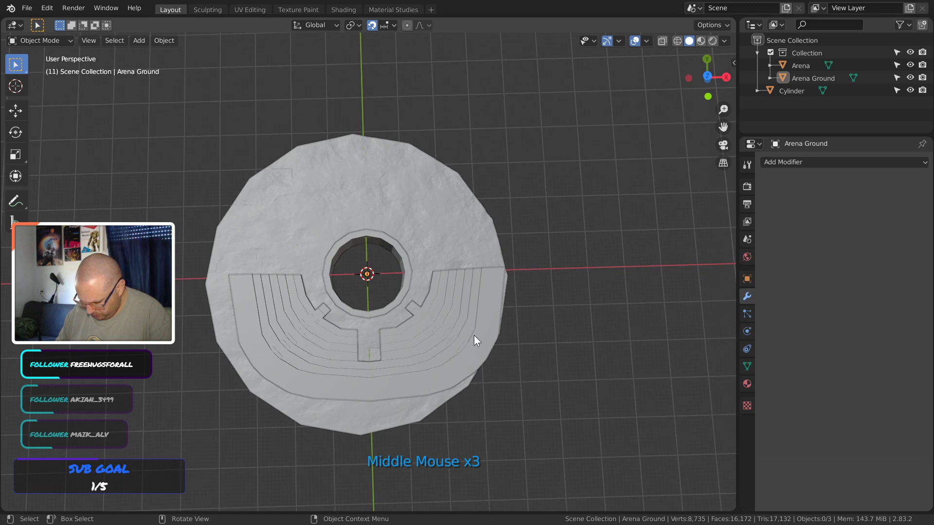
In top view, undo the central face deletion, the Boolean cut and the last lowering of the Arena Ground
left_click(465, 238)
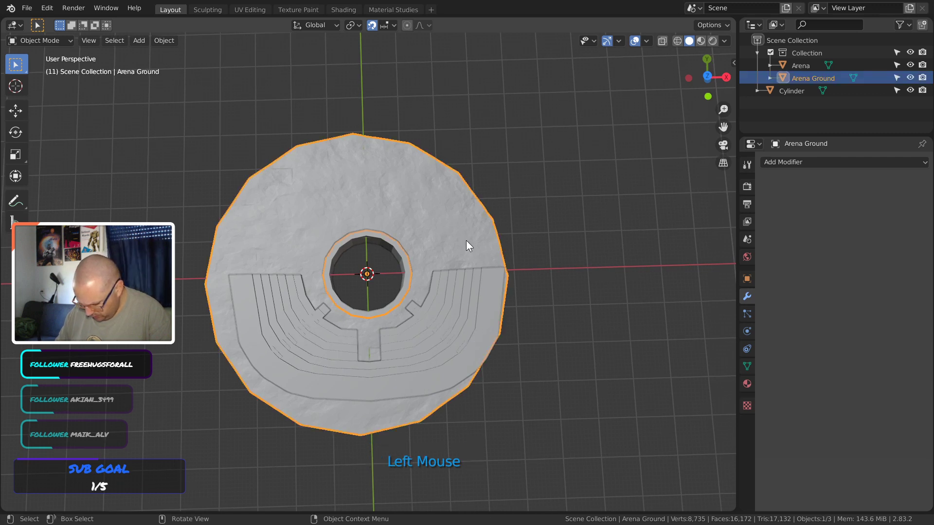
key("ctrl+z")
key("ctrl+z")
key("ctrl+z")
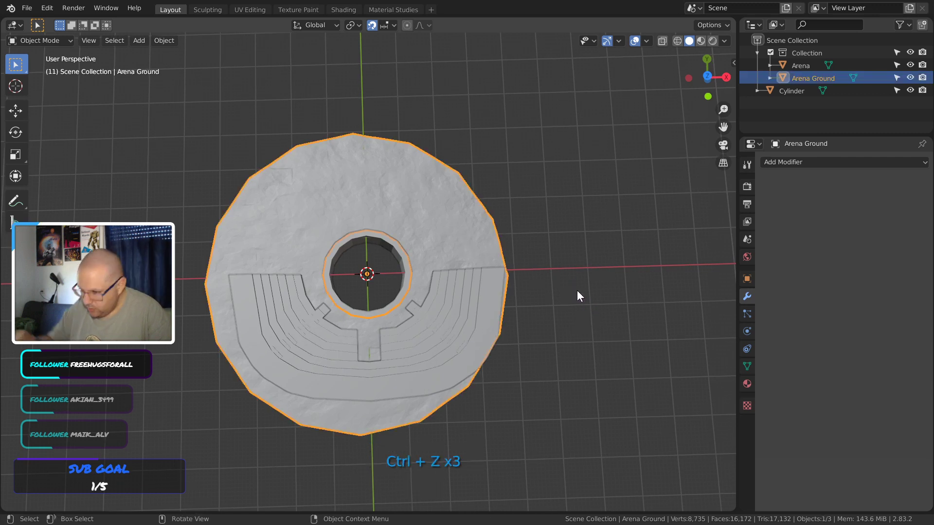
key("KP_7")
left_click(630, 318)
key("ctrl+z")
key("ctrl+z")
key("ctrl+z")
key("ctrl+z")
key("ctrl+z")
key("ctrl+z")
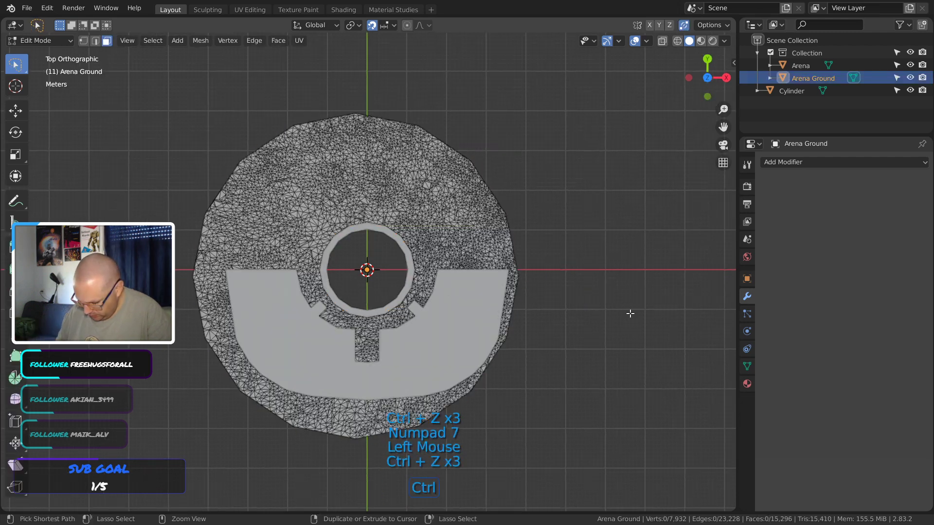
key("ctrl+z")
key("ctrl+z")
key("ctrl+z")
key("ctrl+z")
key("ctrl+z")
key("ctrl+z")
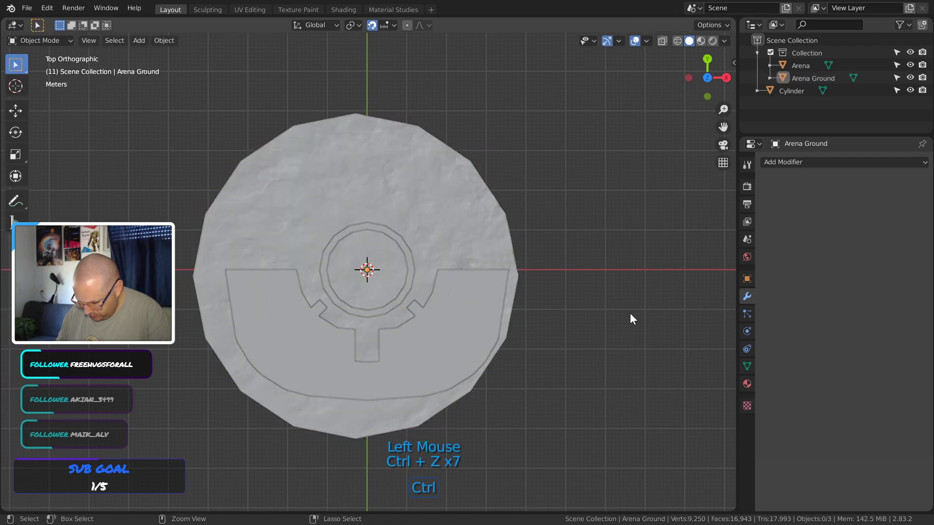
key("ctrl+z")
key("ctrl+z")
key("ctrl+z")
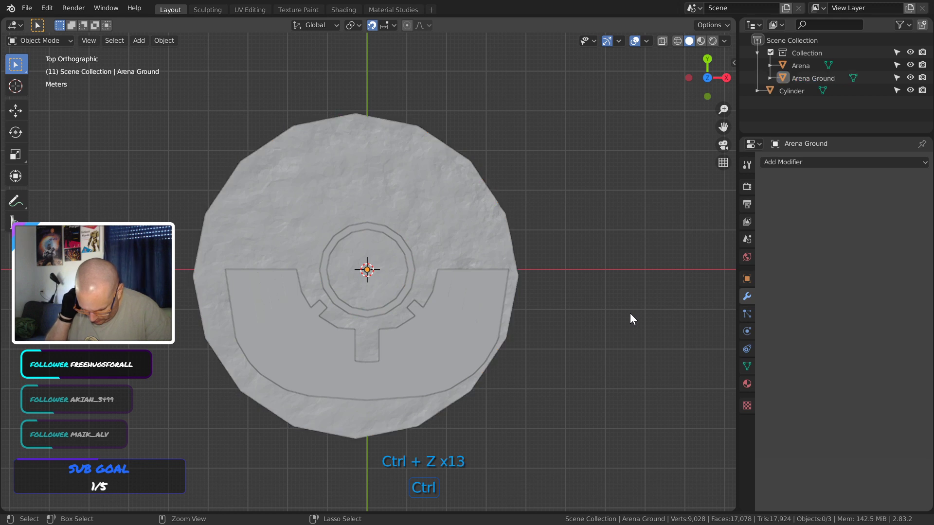
key("ctrl+z")
key("ctrl+z")
key("ctrl+z")
key("ctrl+z")
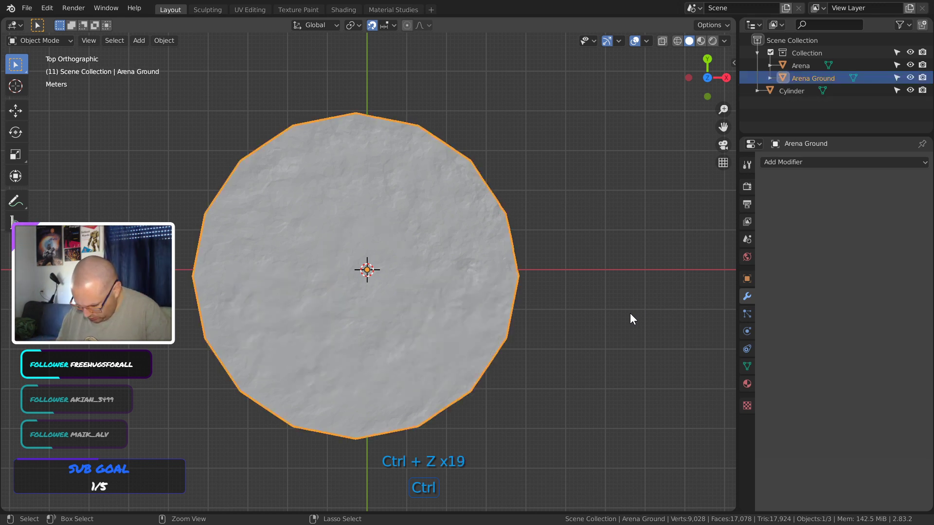
Move the Arena Ground about 1.6 m along the Y axis in top view
middle_click_drag(631, 314, 537, 348)
key("KP_7")
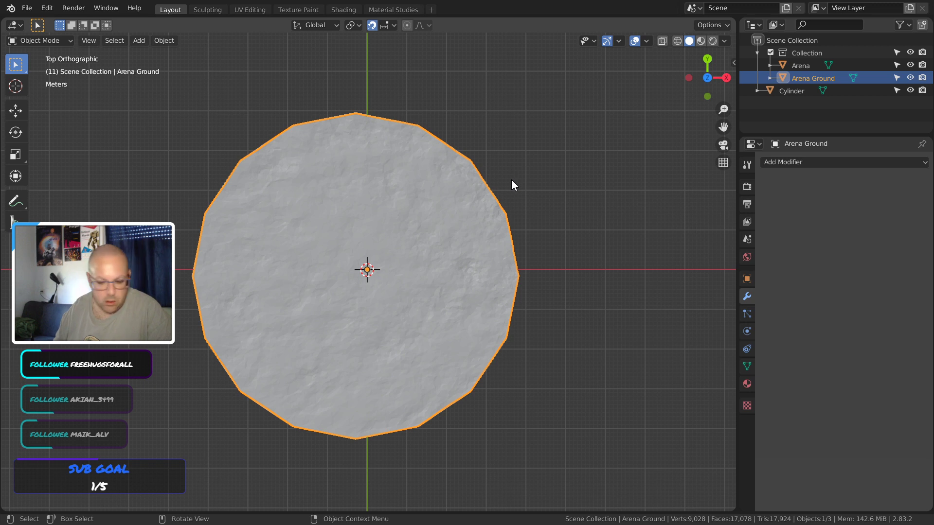
key("g")
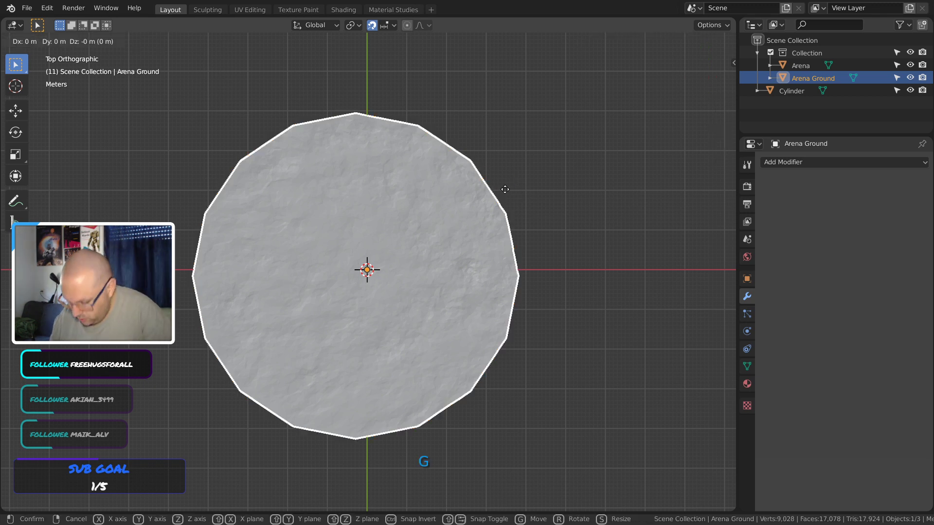
key("y")
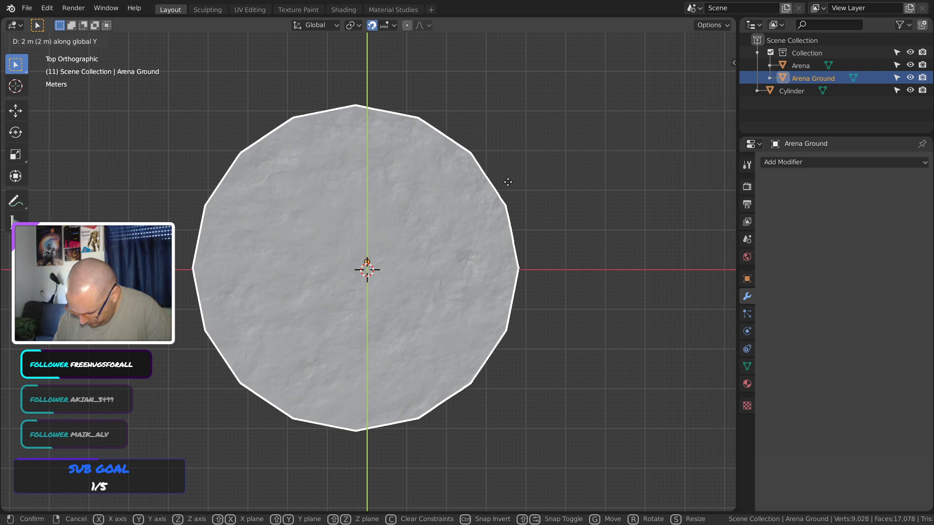
key("shift")
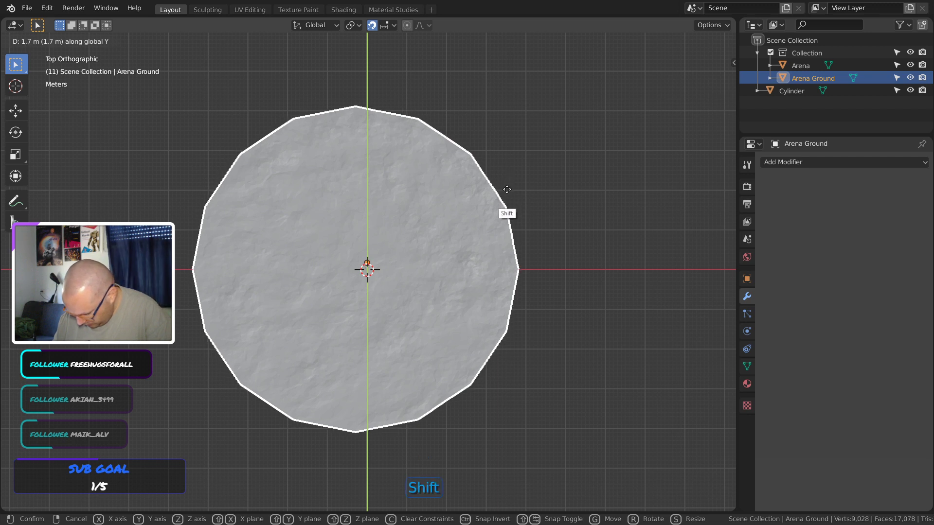
left_click(507, 189)
Nudge the Arena Ground about -0.01 m along the Y axis so its side corner meets the X axis
middle_click_drag(503, 246, 590, 267, "ctrl")
middle_click_drag(366, 309, 380, 26, "ctrl")
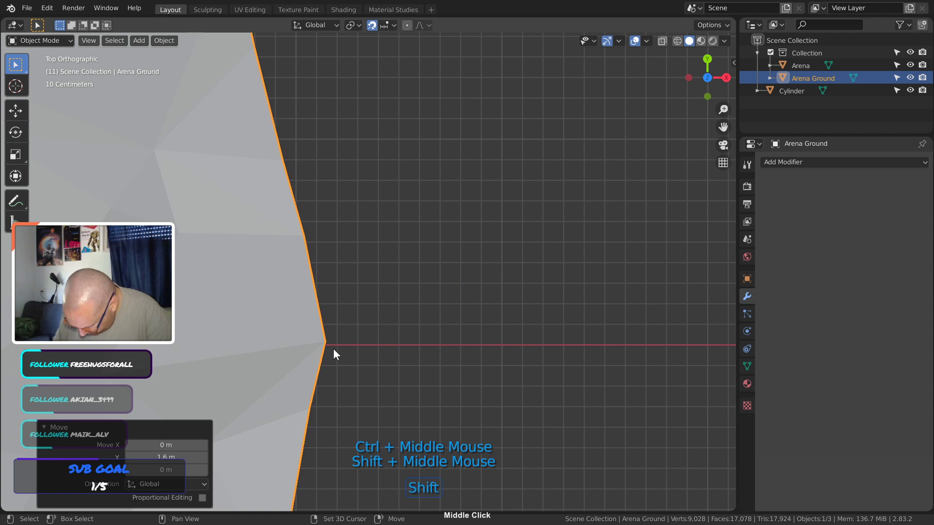
middle_click_drag(333, 349, 349, 310, "shift")
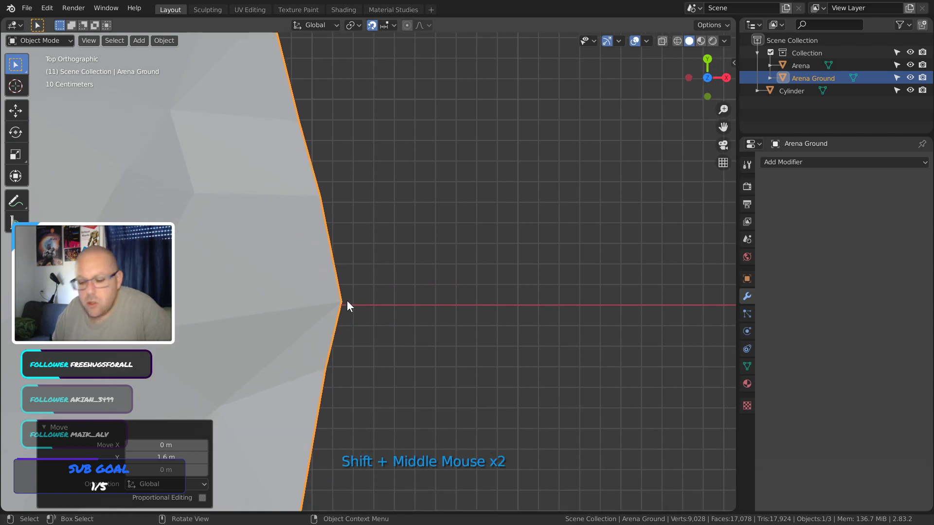
key("g")
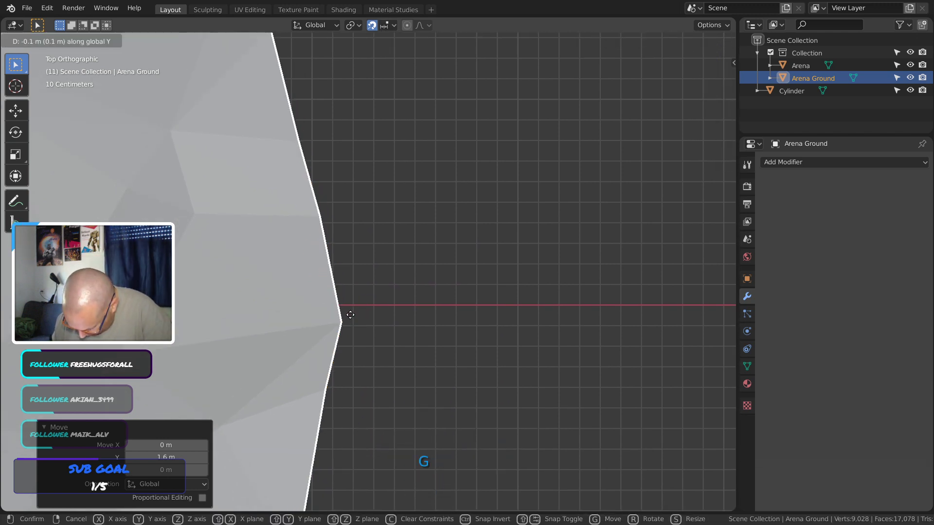
key("shift")
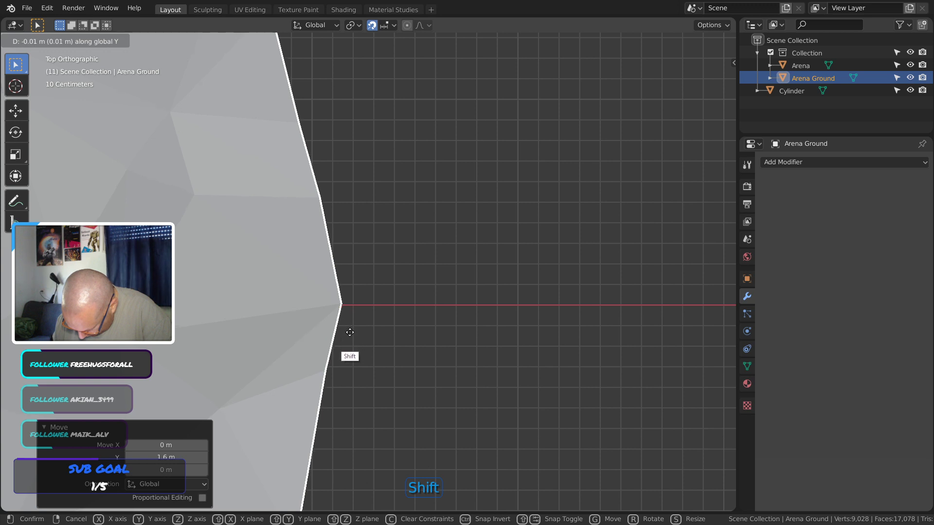
left_click(351, 335, "shift")
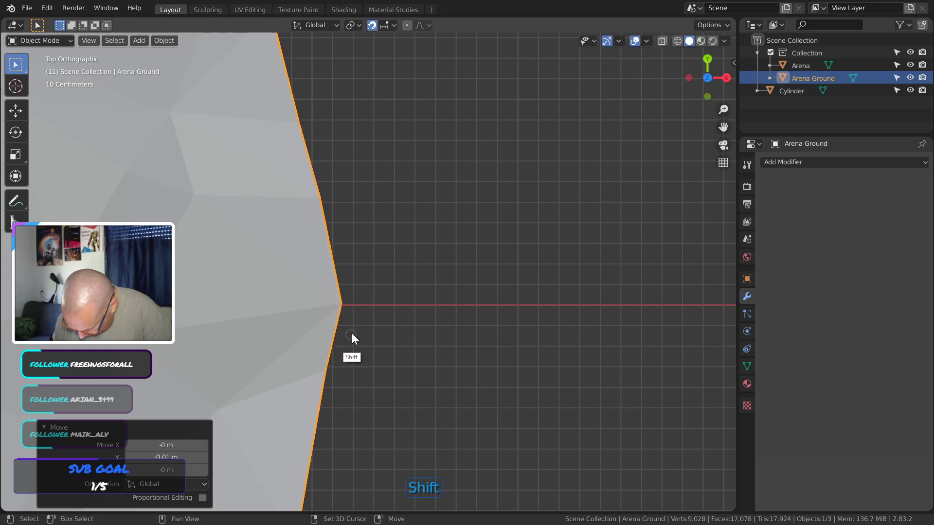
Move the Arena Ground about 2.8 m along the X axis to bring its upper corner onto the Y axis
middle_click_drag(356, 283, 194, 272, "ctrl")
key("ctrl+equal")
key("ctrl+equal")
key("ctrl+equal")
key("ctrl+equal")
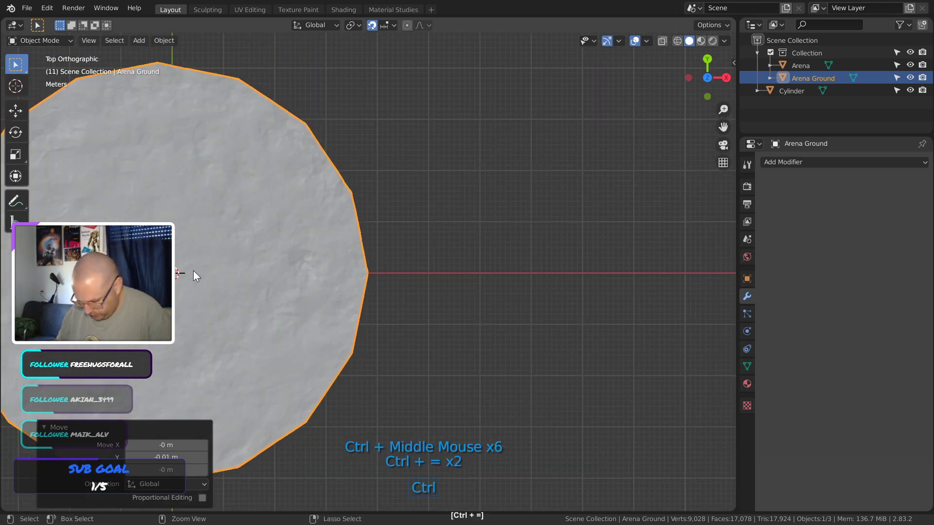
key("ctrl+minus")
key("ctrl+minus")
key("ctrl+minus")
key("ctrl+minus")
key("ctrl+minus")
key("ctrl+minus")
key("ctrl+minus")
middle_click_drag(284, 179, 287, 278, "ctrl")
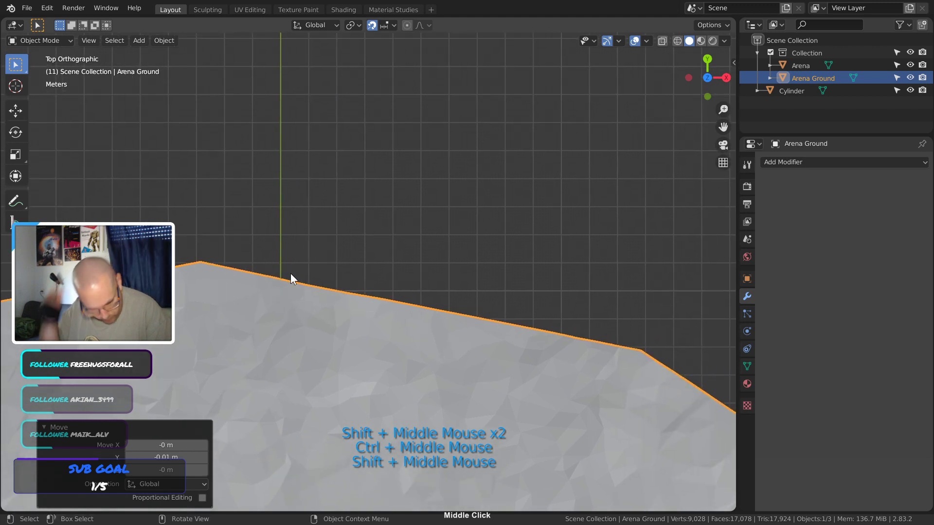
key("g")
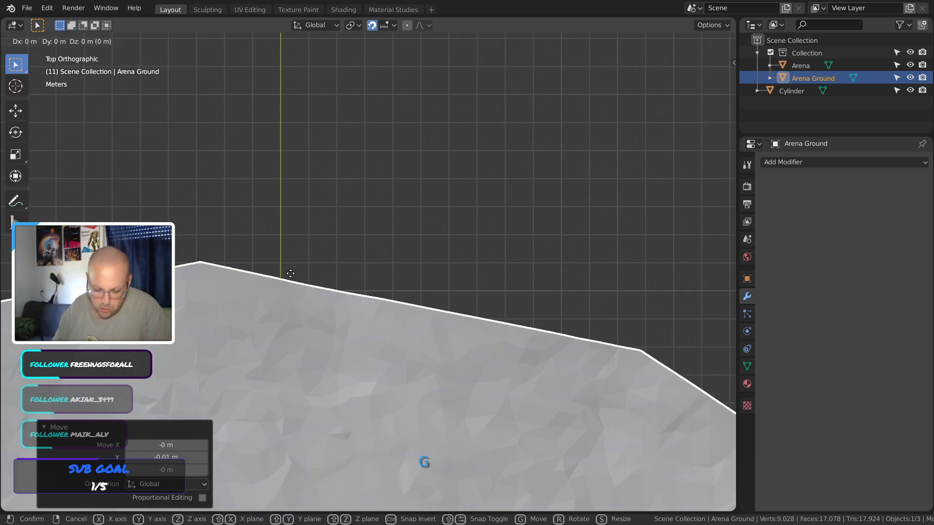
key("x")
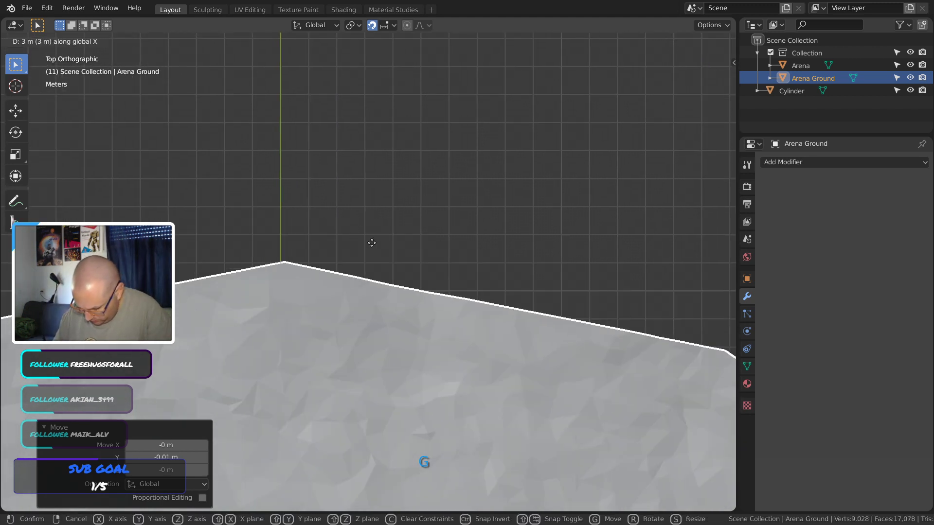
key("shift")
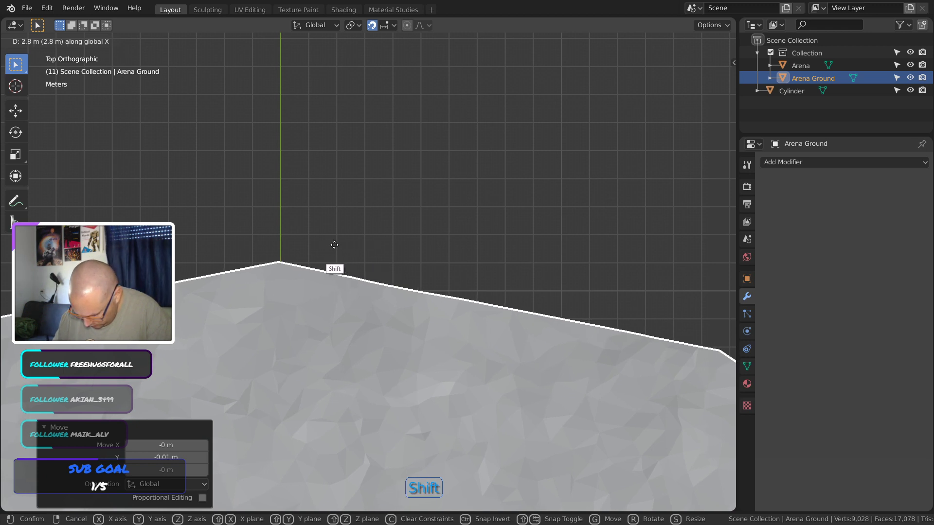
left_click(335, 245)
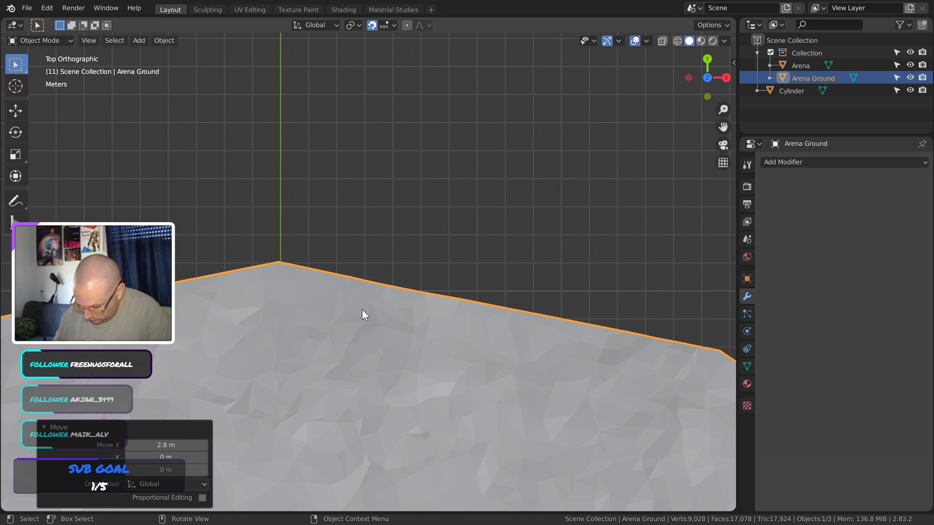
In right view, lower the Arena Ground about 10 m along the Z axis
middle_click_drag(363, 311, 407, 130, "shift")
key("ctrl+equal")
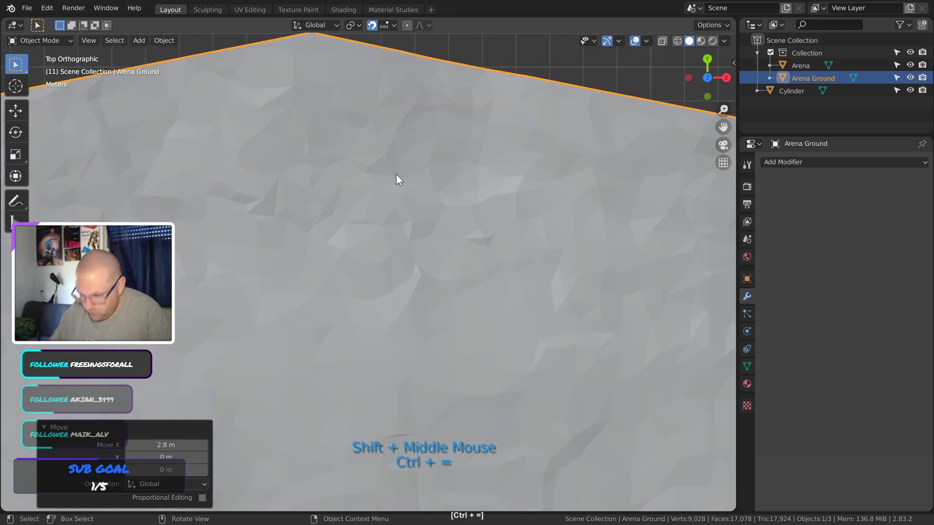
key("Home")
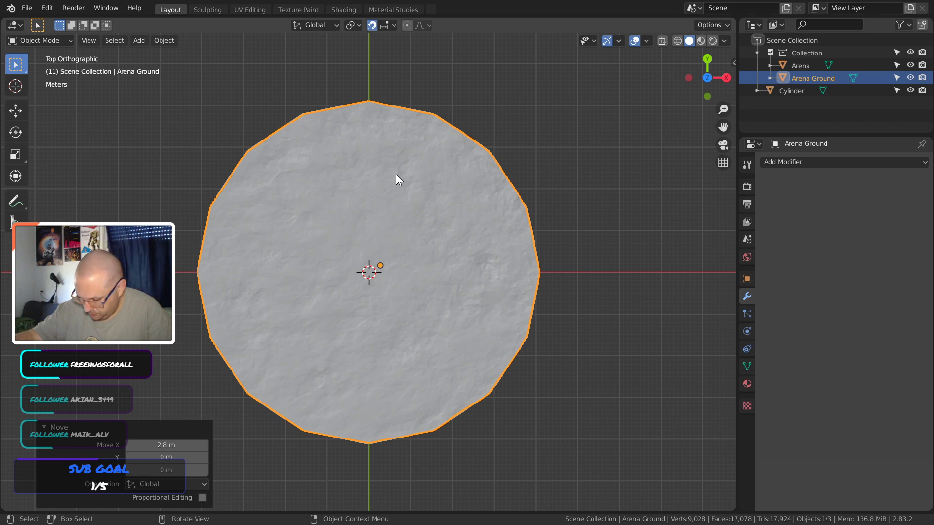
key("KP_3")
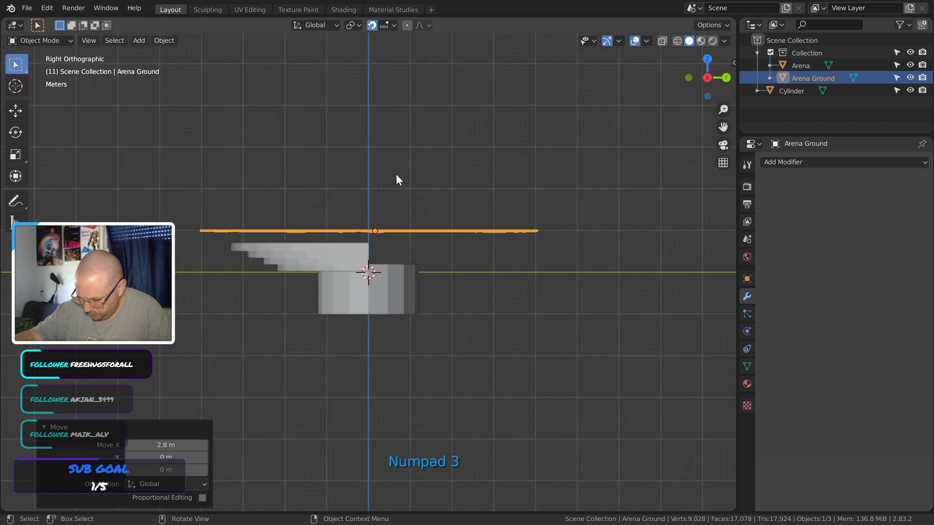
key("g")
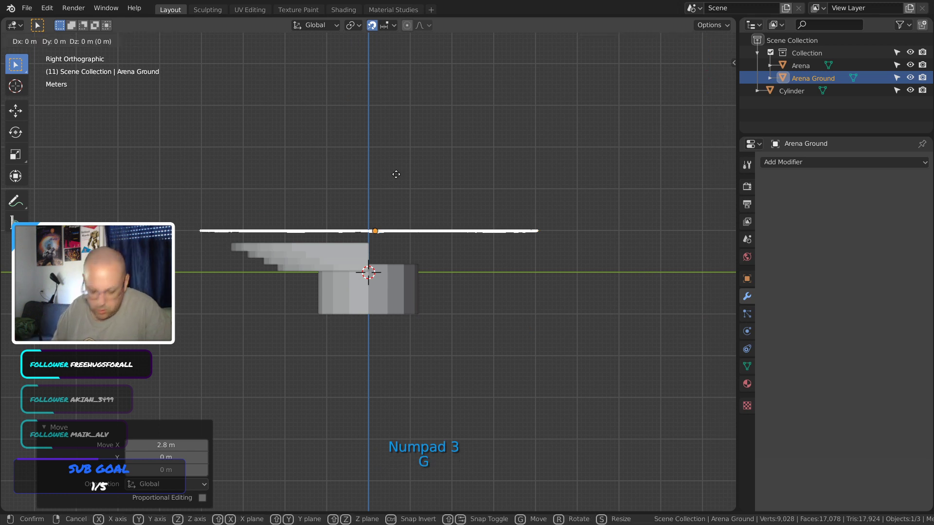
key("z")
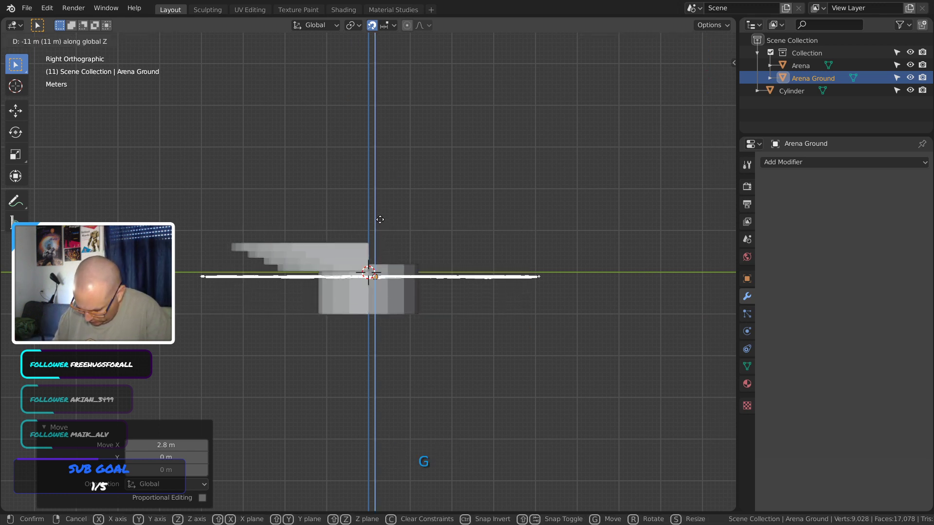
left_click(380, 218)
Set the Arena Ground's origin to the 3D cursor
middle_click_drag(379, 218, 448, 313)
left_click(164, 41)
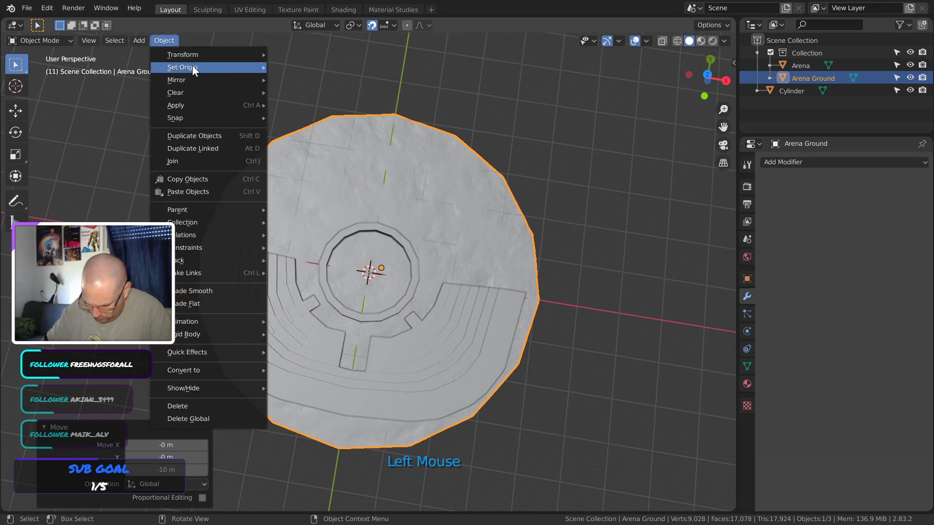
mouse_move(192, 66)
left_click(333, 94)
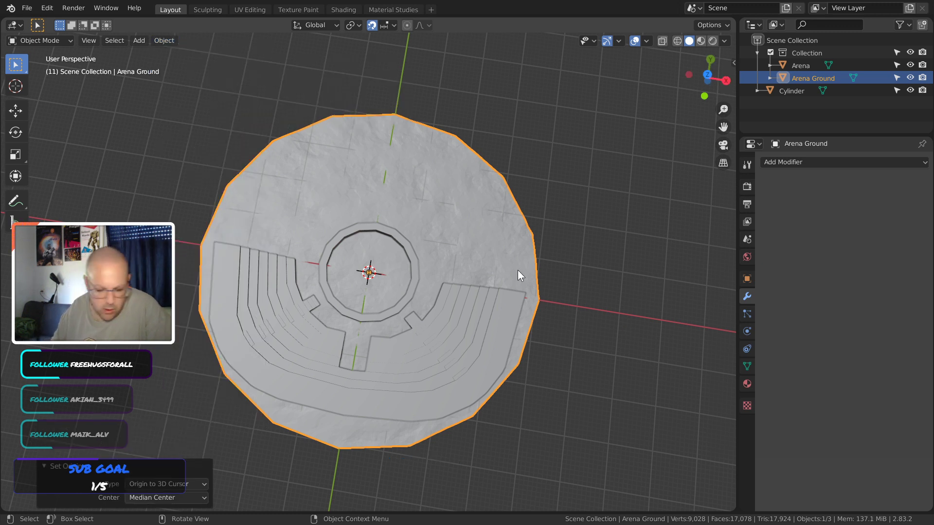
Set the Arena Ground's X, Y and Z location to 0 m, deselect it and save the file
key("b")
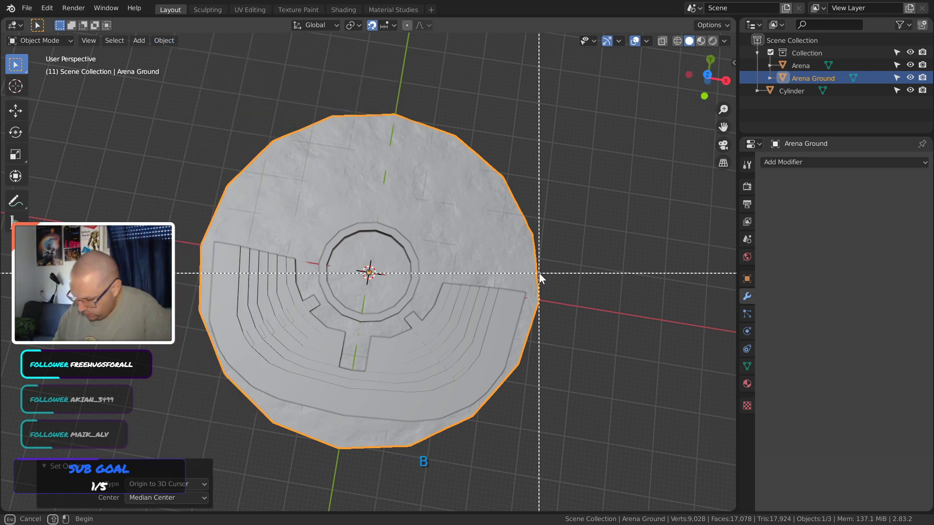
key("n")
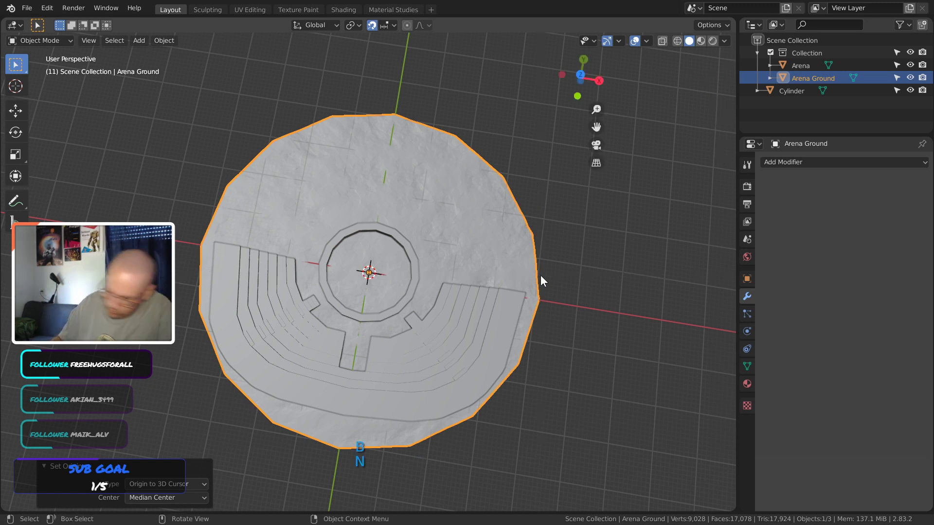
left_click(672, 86)
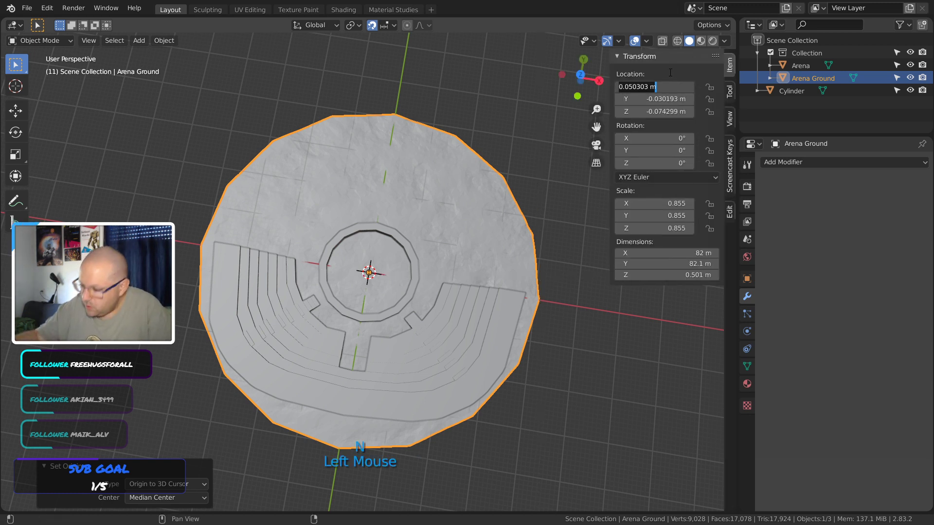
type("0")
key("Tab")
type("0")
key("Tab")
type("0")
key("Tab")
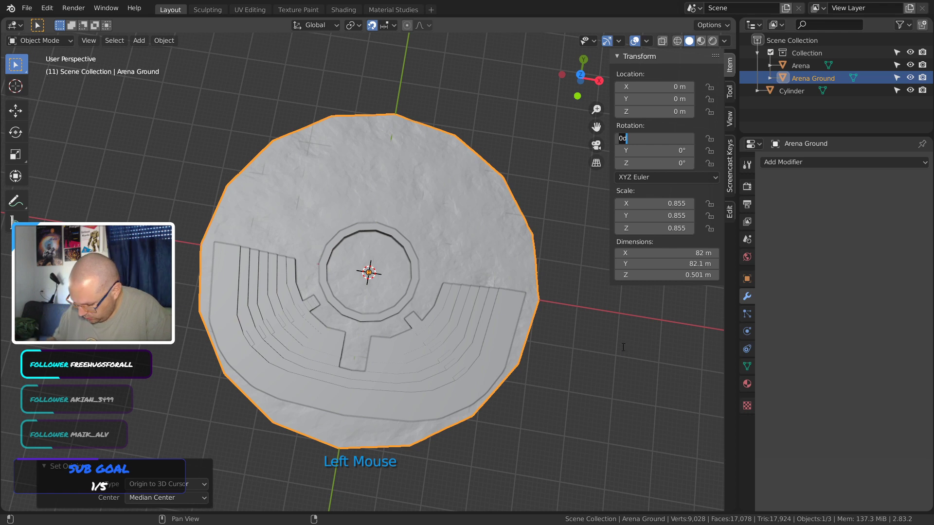
left_click(623, 347)
left_click(629, 347)
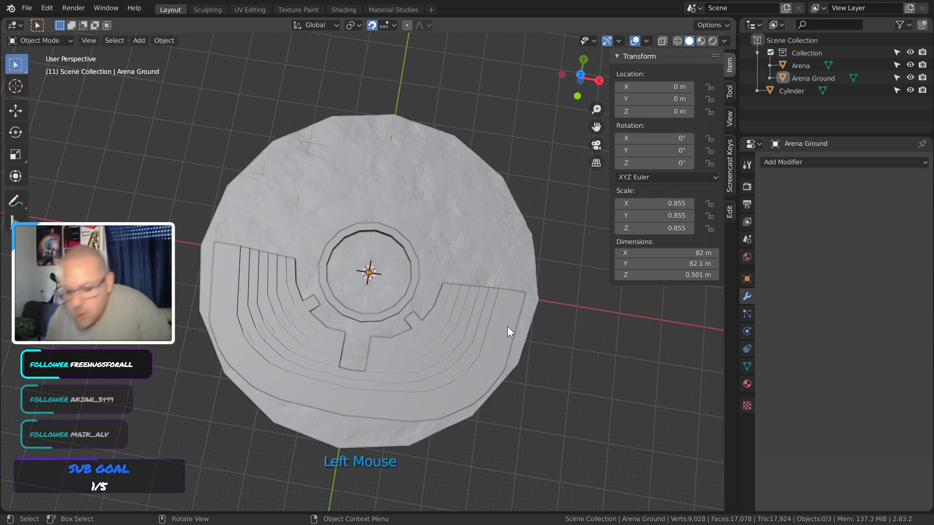
key("n")
mouse_move(511, 315)
middle_mouse_down()
mouse_move(544, 130)
mouse_move(527, 297)
mouse_move(516, 314)
mouse_move(513, 299)
middle_mouse_up()
key("ctrl+s")
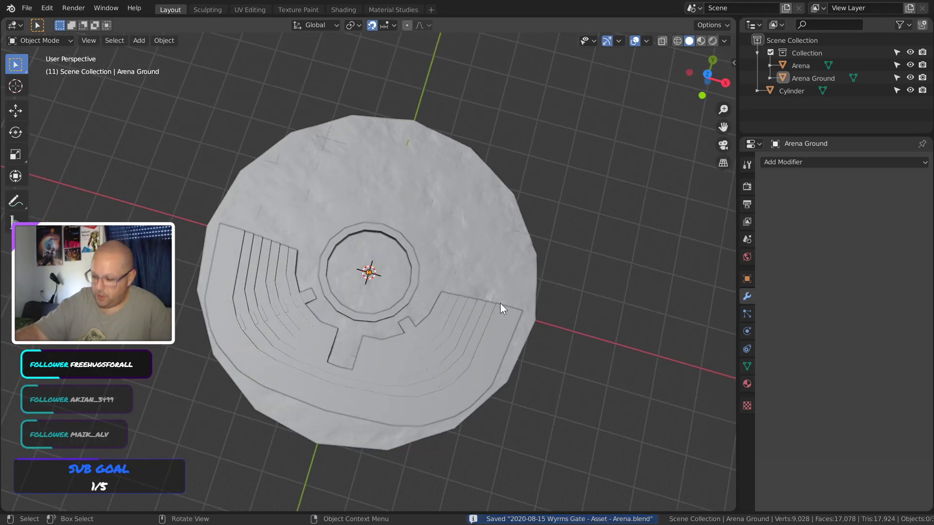
Add a Boolean Difference modifier to the Arena Ground with the Cylinder as cutting object, and apply it
key("KP_7")
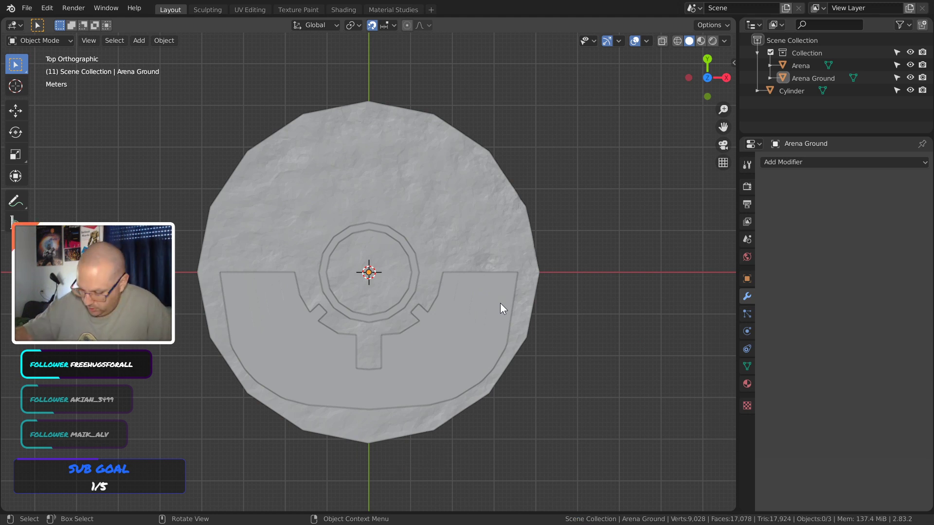
key("KP_3")
key("KP_1")
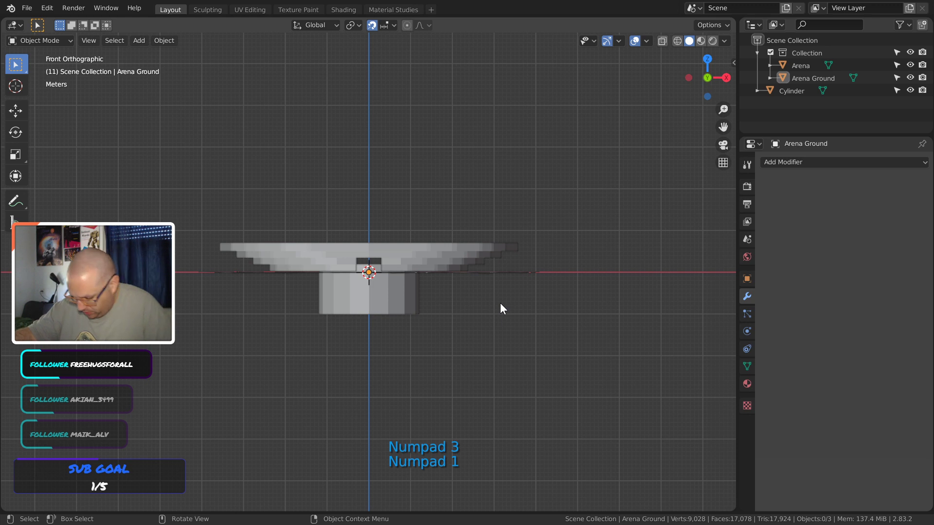
key("KP_7")
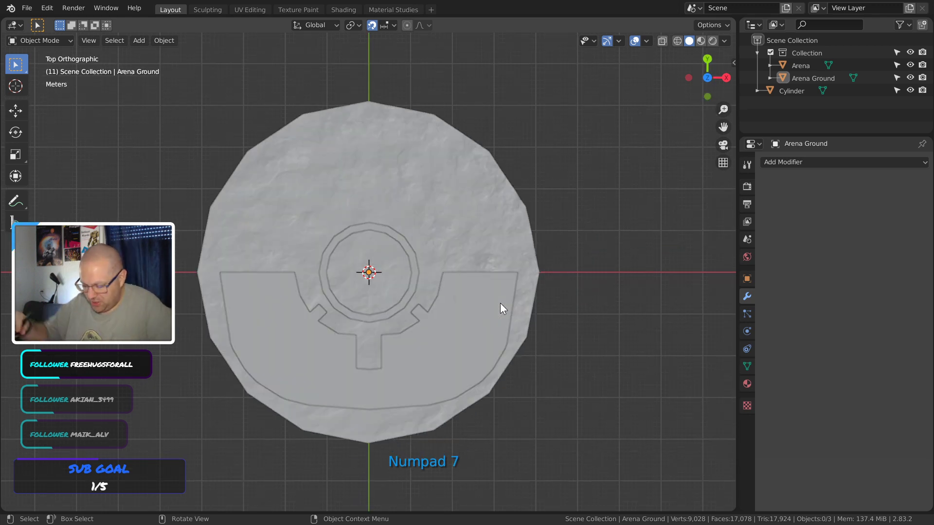
left_click(405, 246)
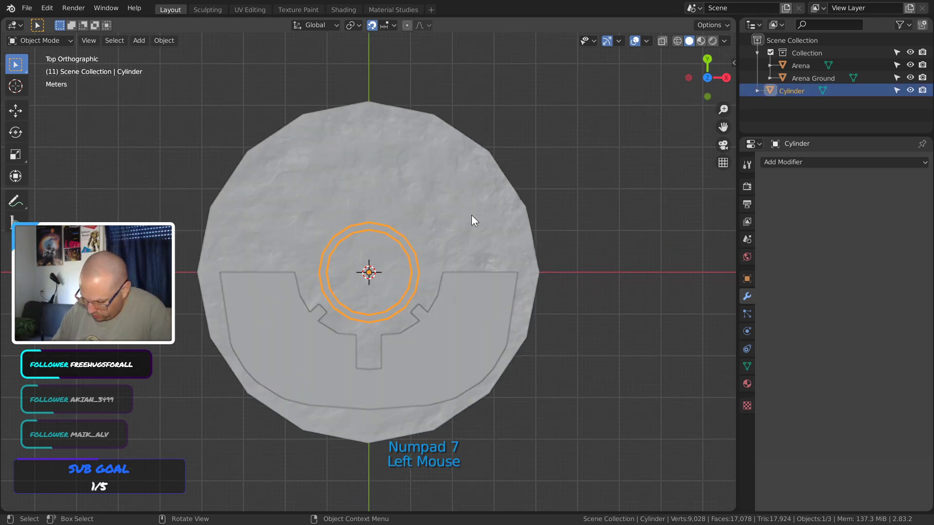
left_click(472, 216)
left_click(801, 162)
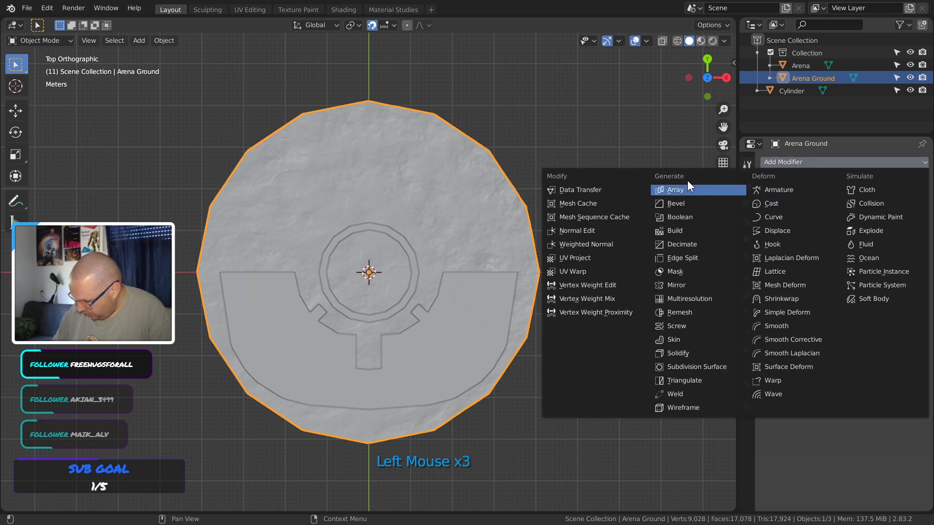
left_click(689, 215)
left_click(920, 256)
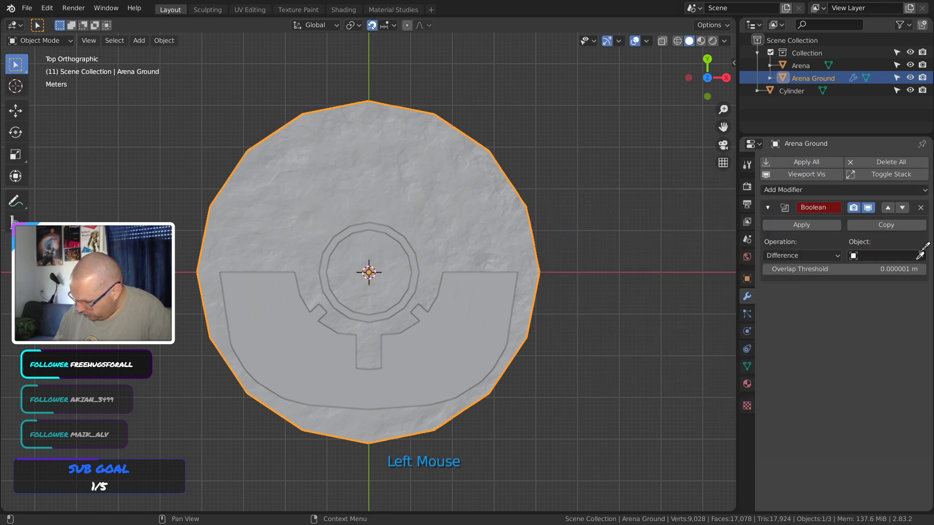
left_click(415, 271)
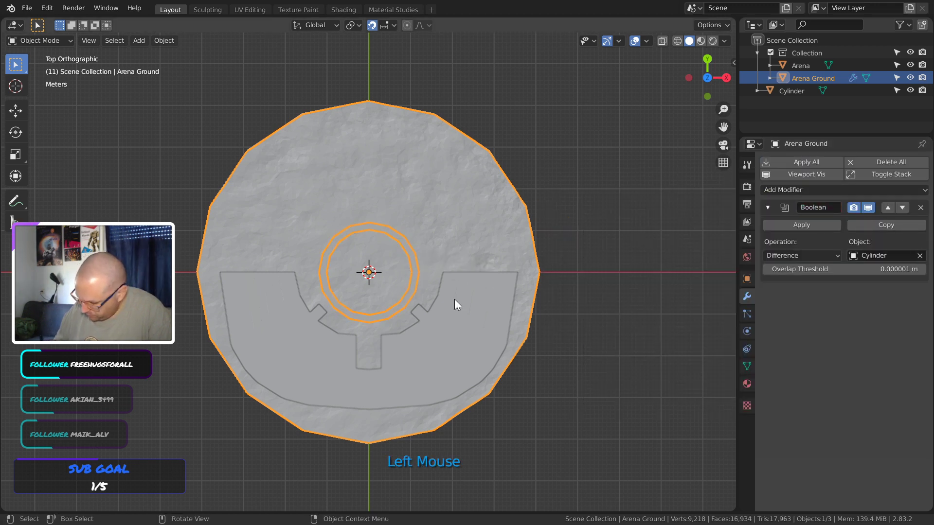
left_click(812, 226)
Delete the linked Arena Ground faces inside the central ring in Edit Mode, and save the file from Object Mode
left_click(486, 229)
key("Tab")
left_click(391, 261)
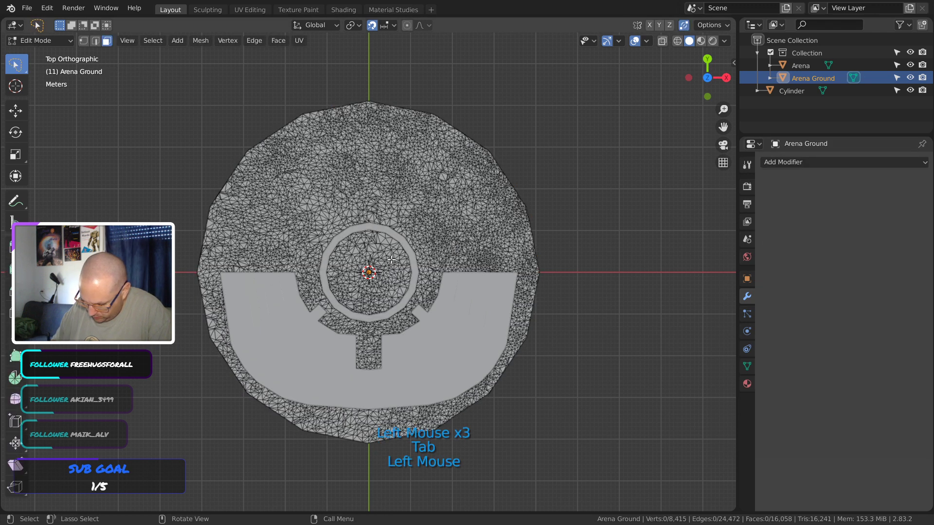
key("l")
key("x")
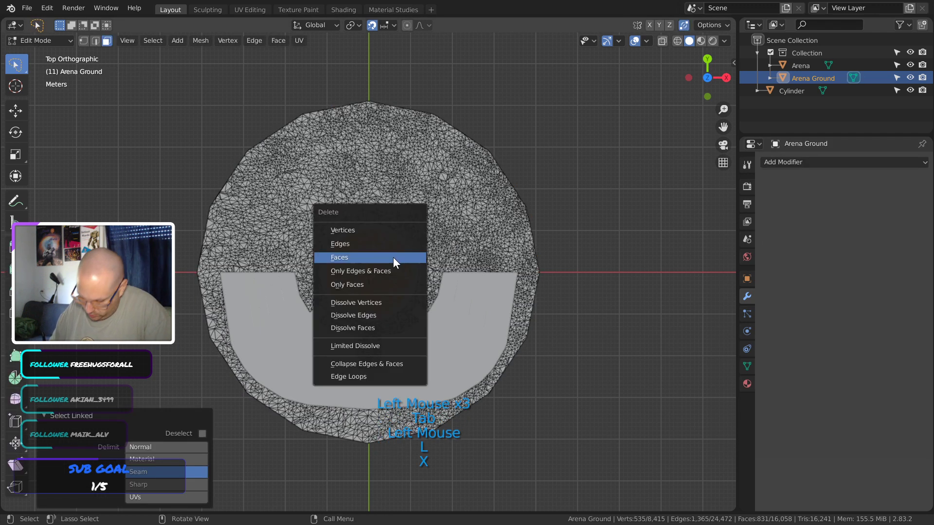
left_click(387, 258)
key("Tab")
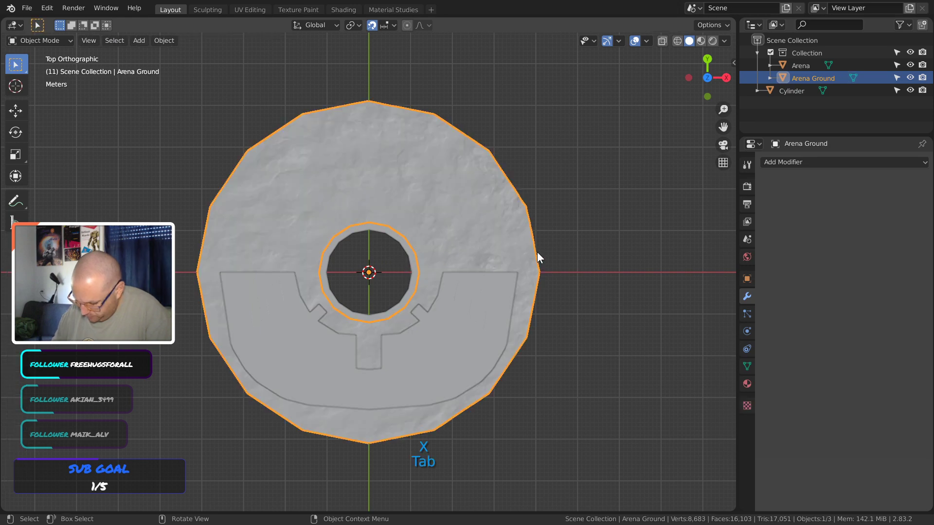
middle_click_drag(537, 253, 572, 226)
left_click(573, 226)
key("ctrl+s")
middle_click_drag(559, 263, 573, 166)
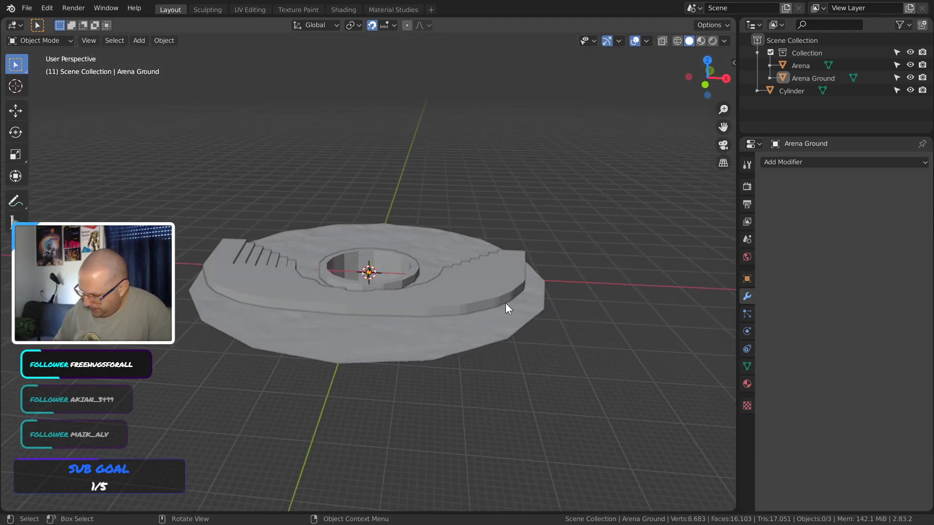
Rename the Cylinder object as The Pit
left_click(776, 90)
left_click(793, 90)
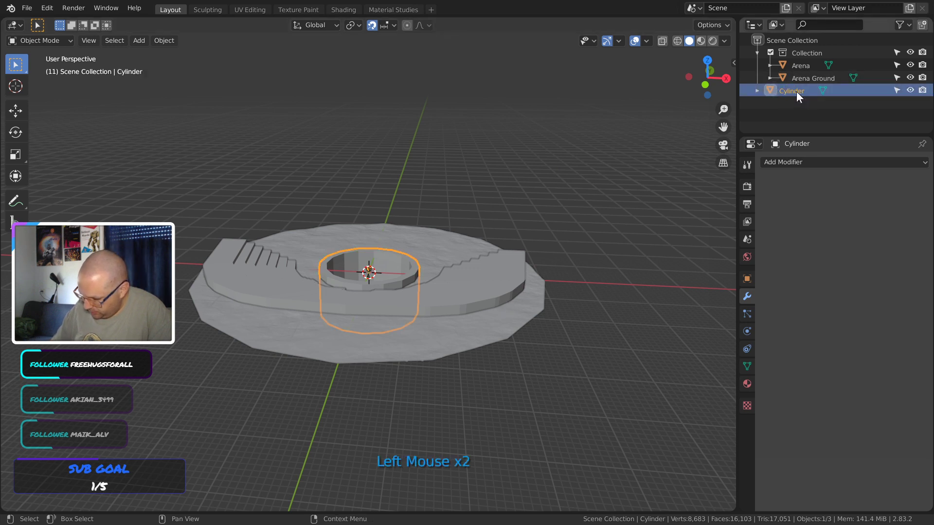
double_click(794, 91)
type("The")
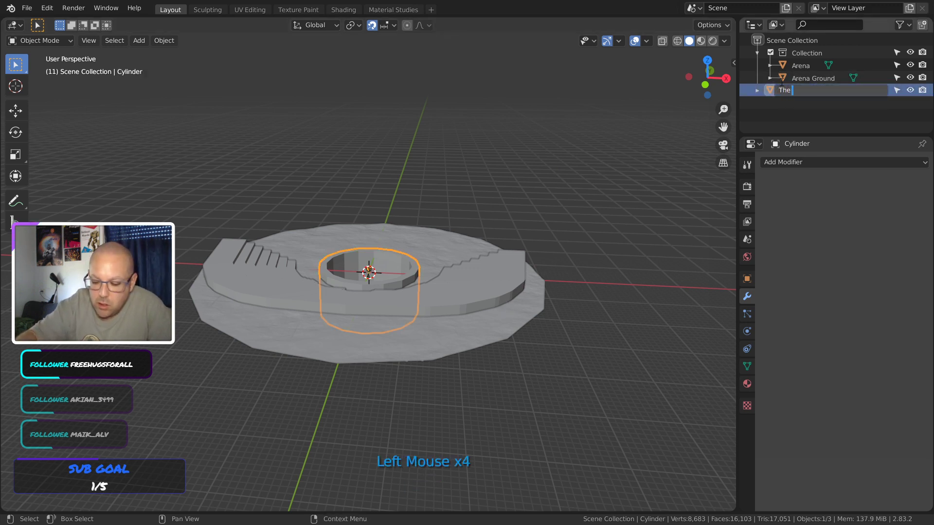
type(" Pit")
key("Return")
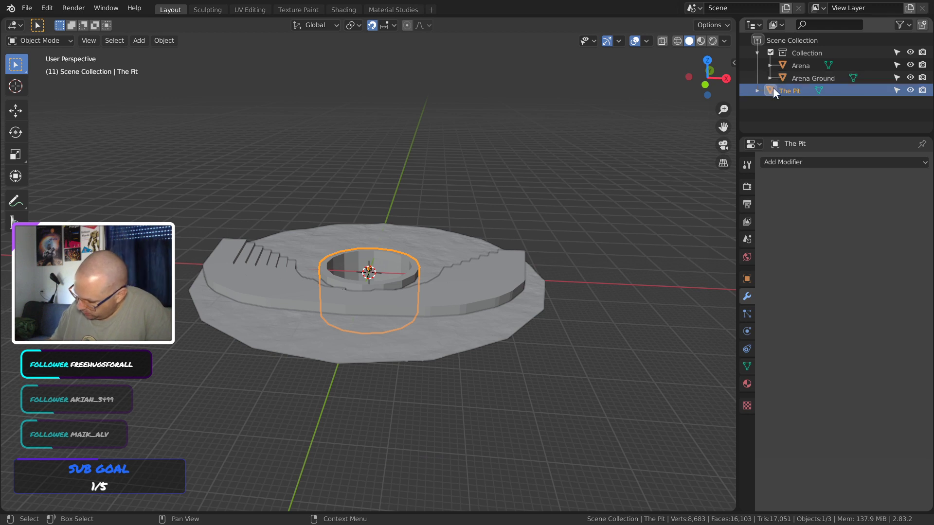
Move The Pit into the collection with the arena objects, rename that collection as Design, and save the file
left_click(817, 52)
double_click(822, 52)
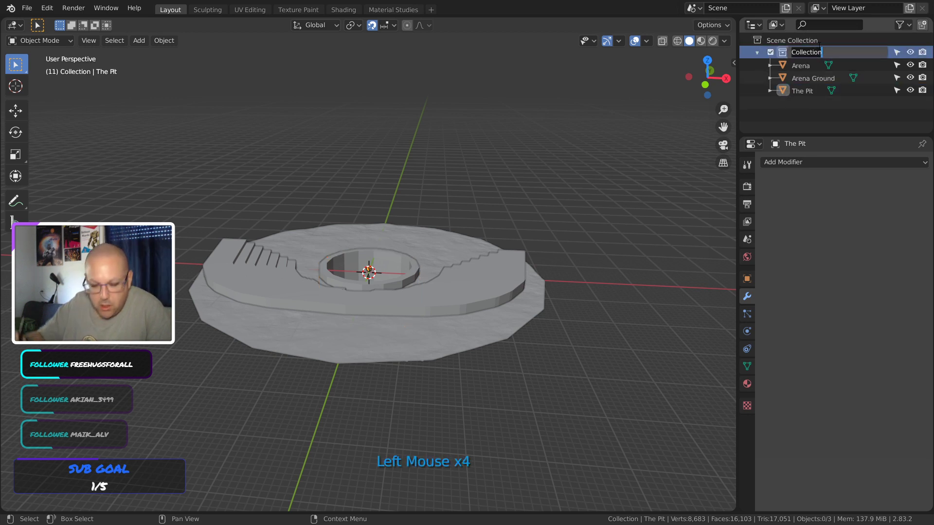
type("Design")
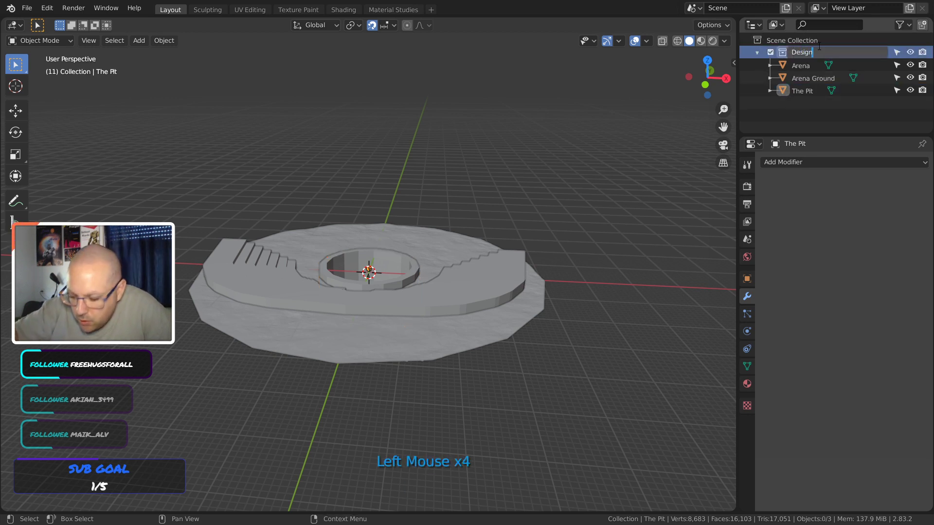
left_click(819, 46)
middle_click_drag(629, 270, 579, 244)
key("ctrl+s")
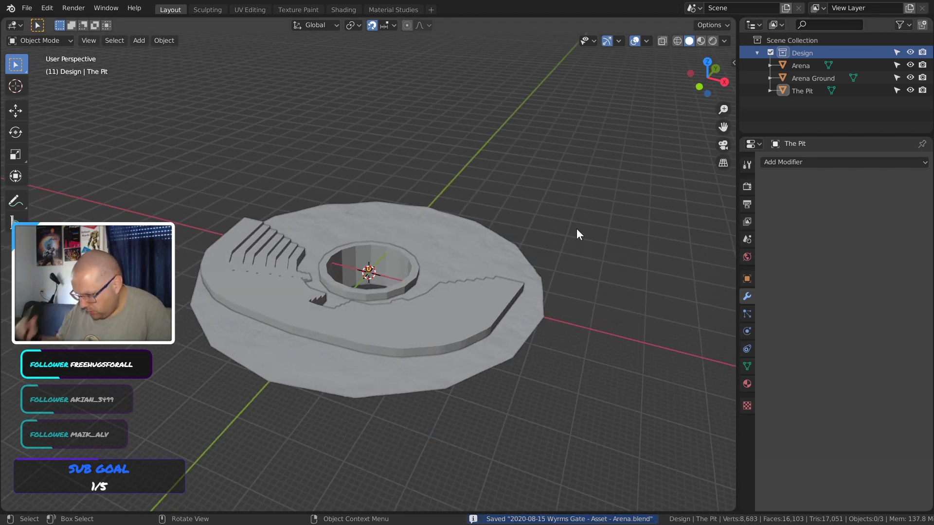
Save the arena file with the Design collection expanded
left_click(757, 53)
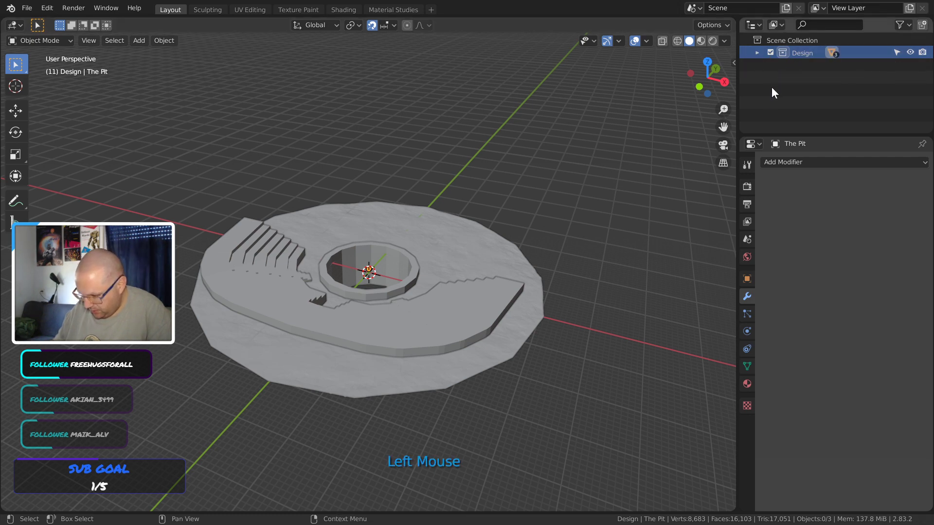
middle_click_drag(534, 248, 399, 349, "shift")
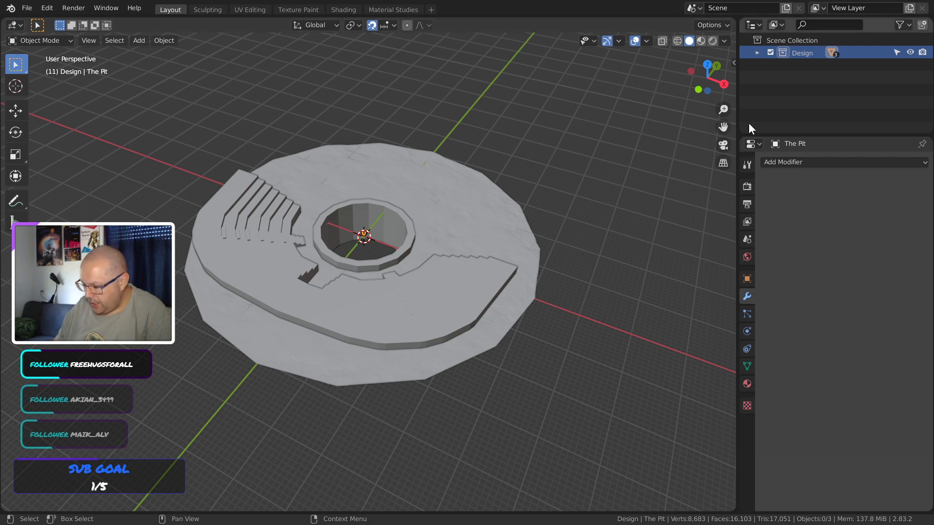
left_click(615, 317)
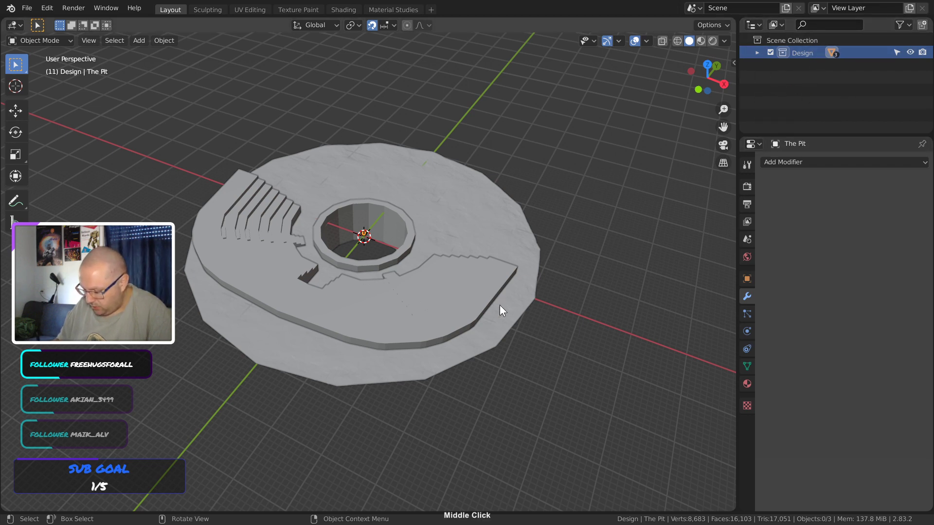
middle_click_drag(501, 309, 504, 312)
left_click(757, 53)
left_click(550, 270)
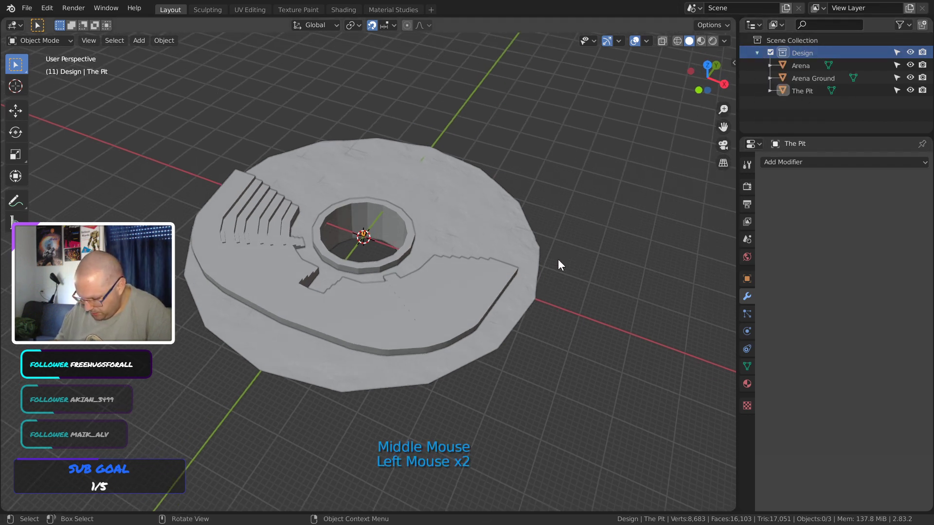
mouse_move(560, 260)
middle_mouse_down()
mouse_move(588, 276)
mouse_move(573, 261)
middle_mouse_up()
key("ctrl+s")
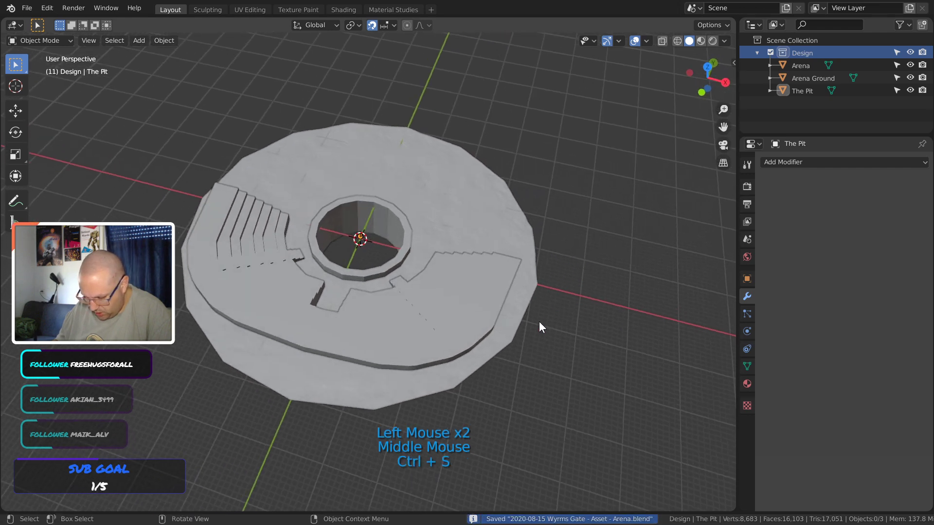
Examine the Arena Ground's surface and outer edge around the arena and the pit from above and from the side
middle_click_drag(539, 322, 476, 255)
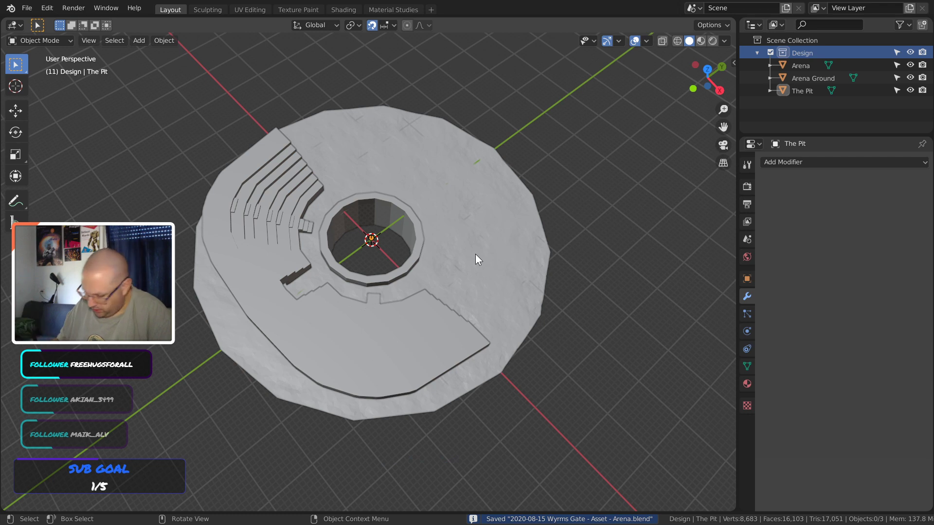
middle_click_drag(475, 254, 387, 305)
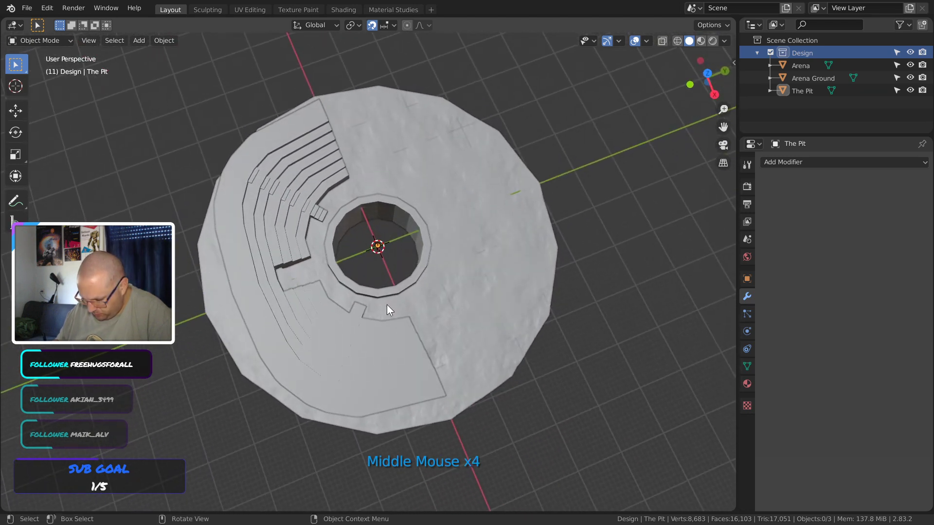
left_click(531, 263)
right_click(516, 260)
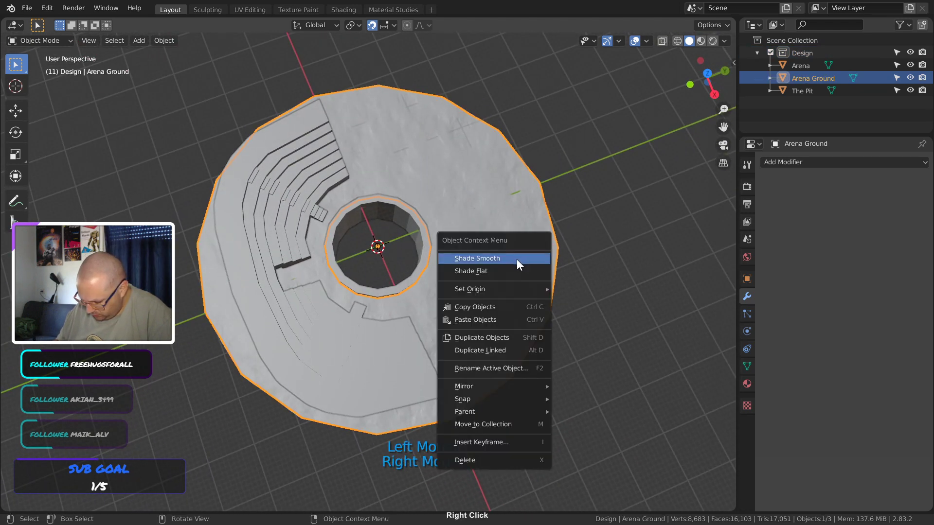
left_click(607, 280)
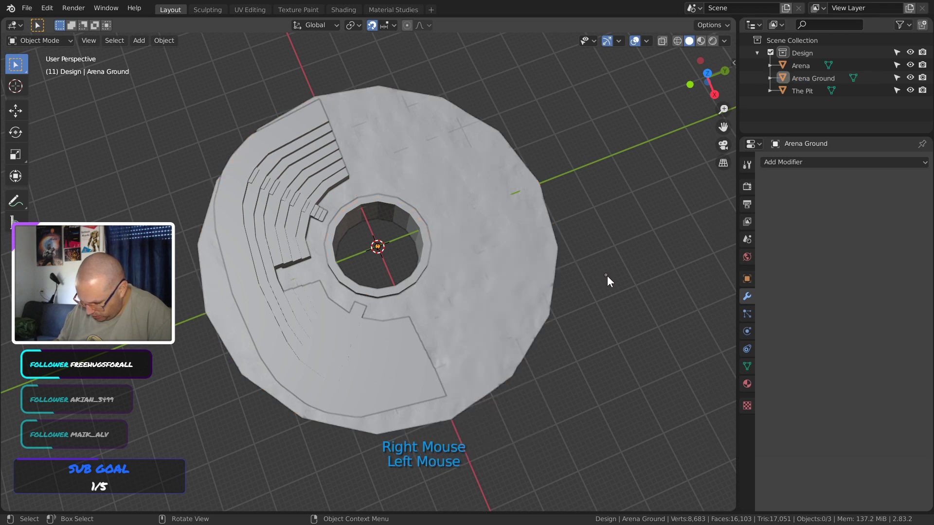
key("ctrl+z")
left_click(578, 327)
middle_click_drag(580, 326, 417, 354)
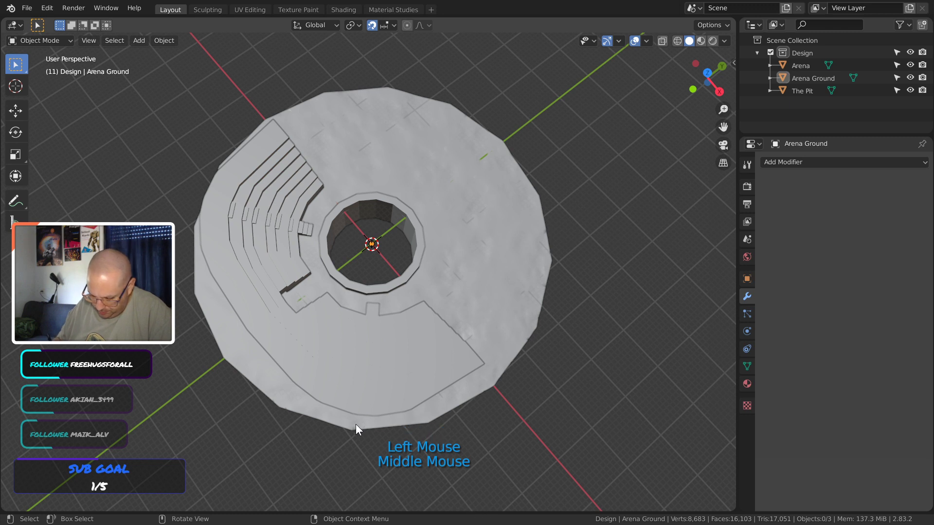
left_click(247, 370)
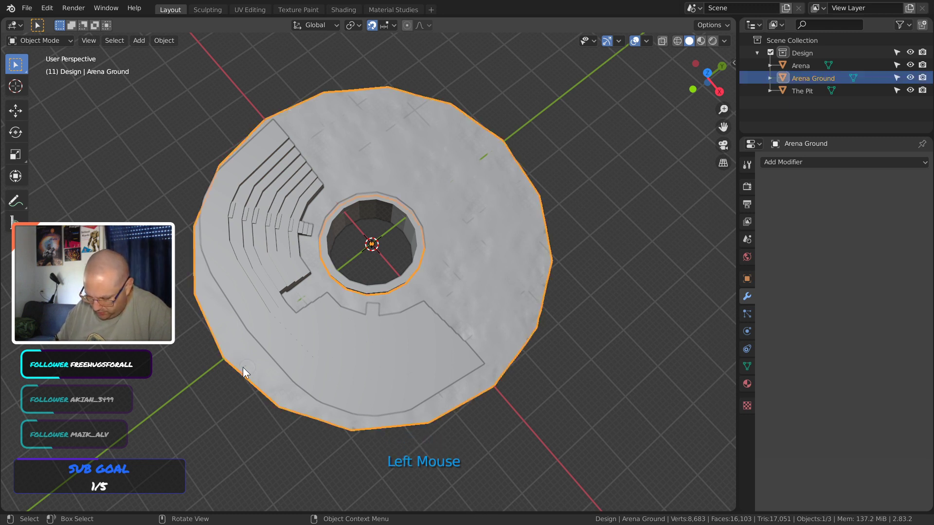
left_click(616, 237)
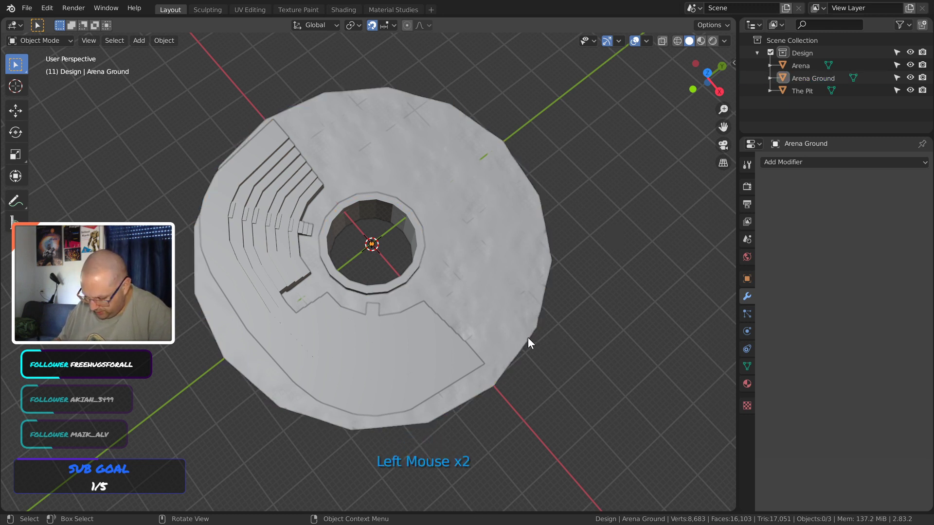
middle_click(398, 404)
middle_click_drag(399, 405, 370, 262)
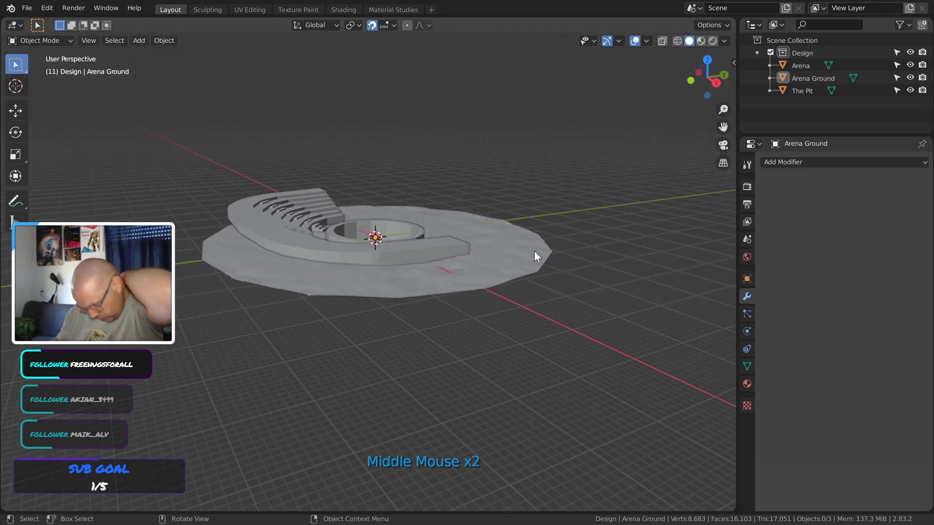
middle_click_drag(544, 169, 515, 250)
In top view, annotate a lane behind the pit with two long side lines and four V-shaped marks between them
middle_click(522, 329)
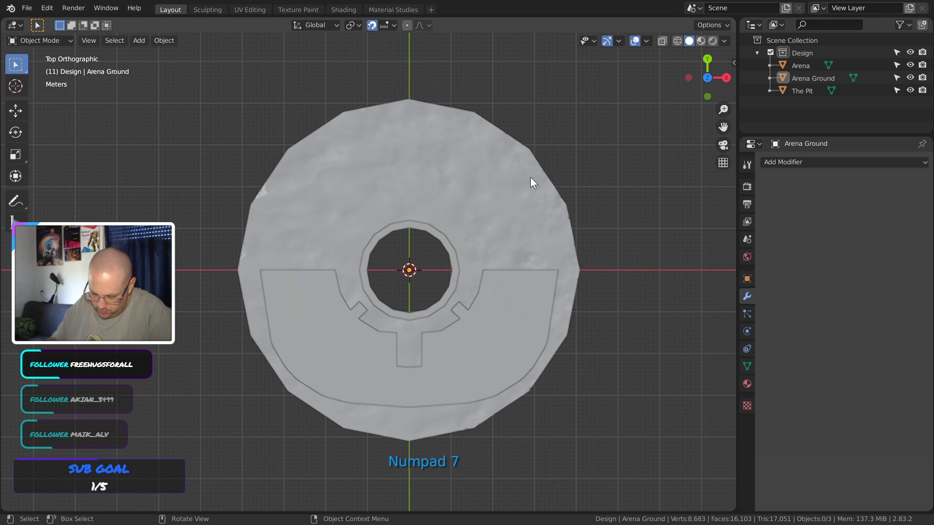
left_click(16, 205)
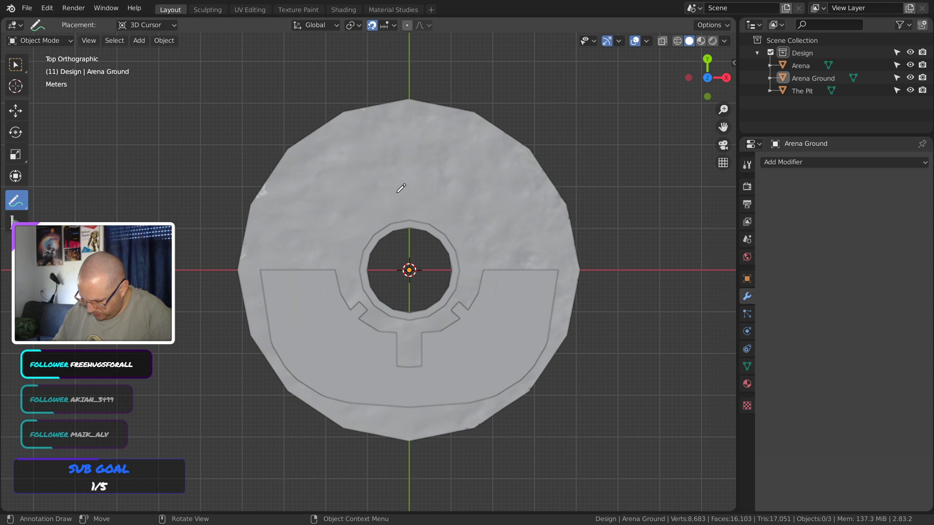
left_click_drag(374, 186, 424, 183)
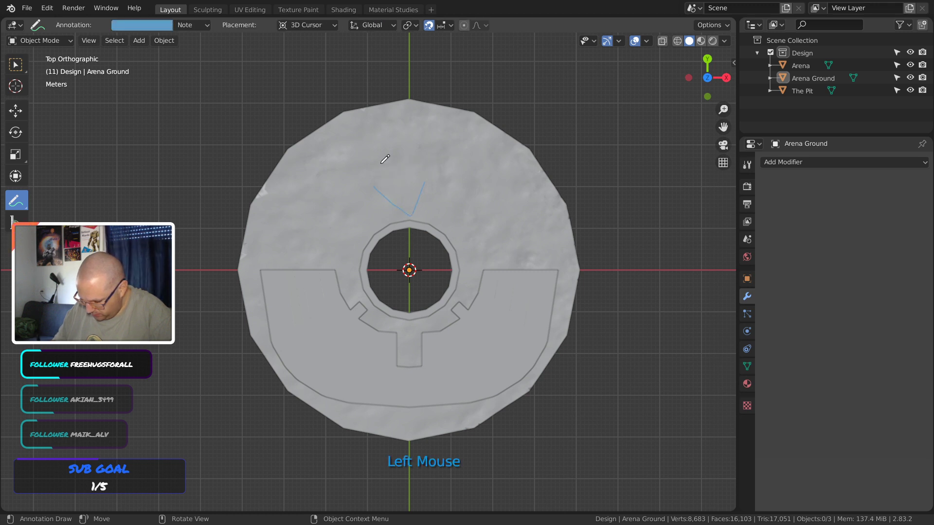
left_click_drag(379, 162, 418, 142)
mouse_move(373, 115)
left_mouse_down()
mouse_move(389, 138)
mouse_move(404, 97)
left_mouse_up()
mouse_move(364, 66)
left_mouse_down()
mouse_move(397, 48)
mouse_move(438, 166)
mouse_move(444, 228)
left_mouse_up()
left_click_drag(336, 47, 358, 222)
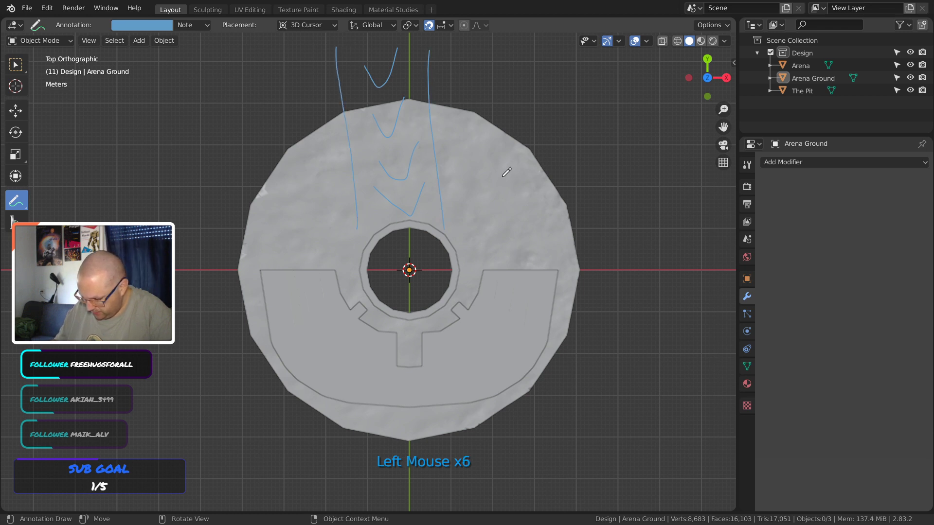
Annotate diagonal lines fanning outward on both sides of the lane behind the pit, and save the file
left_click_drag(461, 217, 602, 82)
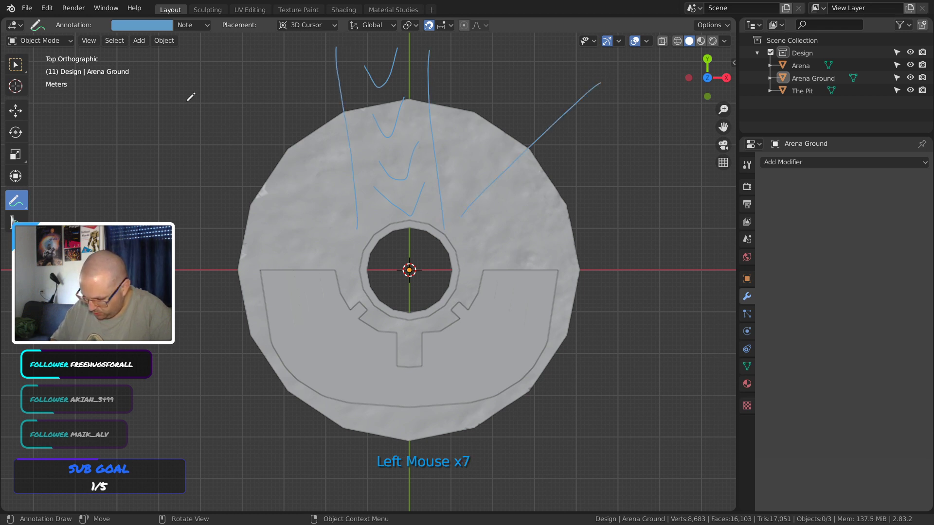
left_click_drag(187, 100, 358, 225)
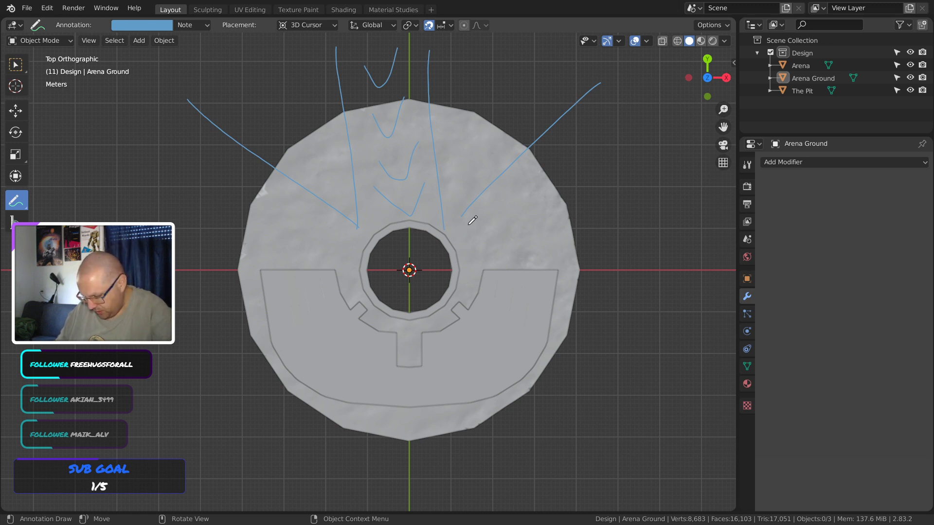
left_click_drag(451, 166, 525, 86)
left_click_drag(450, 95, 496, 43)
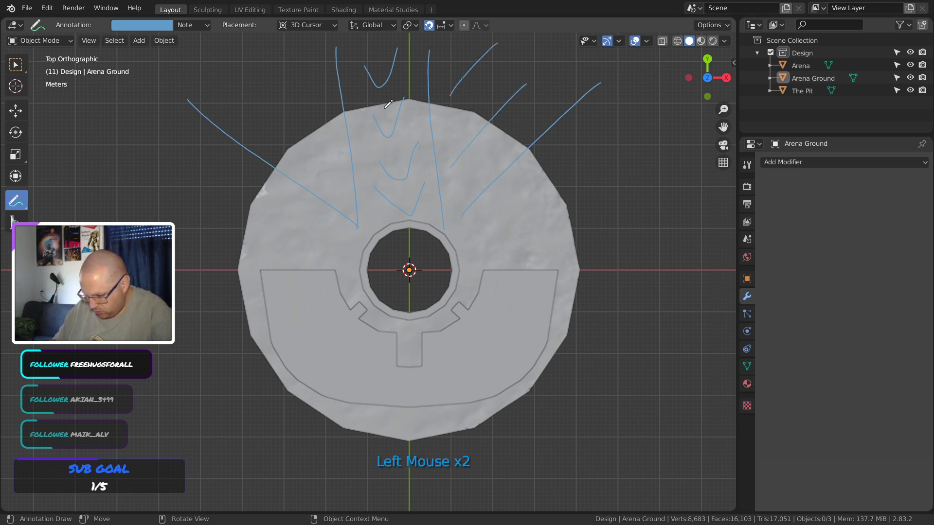
mouse_move(300, 152)
left_mouse_down()
mouse_move(219, 91)
mouse_move(239, 43)
left_mouse_up()
left_click_drag(283, 81, 293, 62)
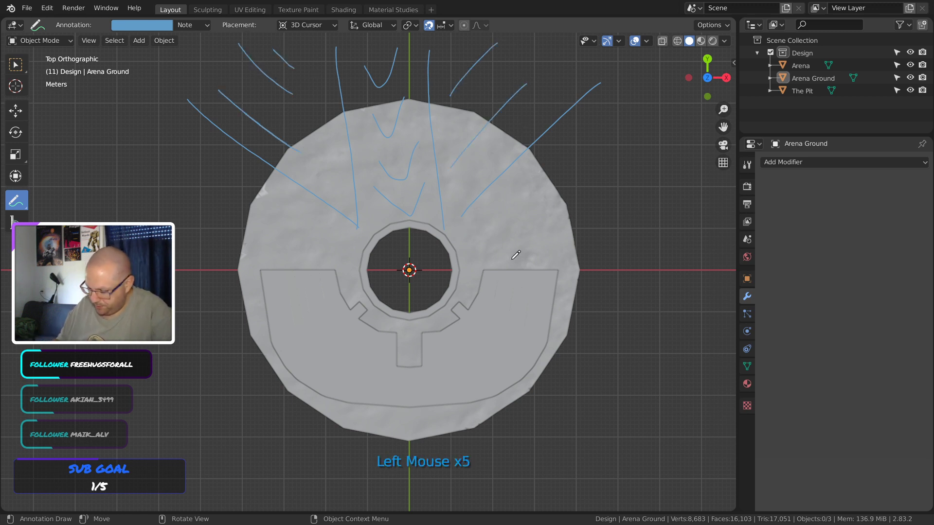
mouse_move(515, 254)
middle_mouse_down()
mouse_move(517, 131)
mouse_move(480, 138)
middle_mouse_up()
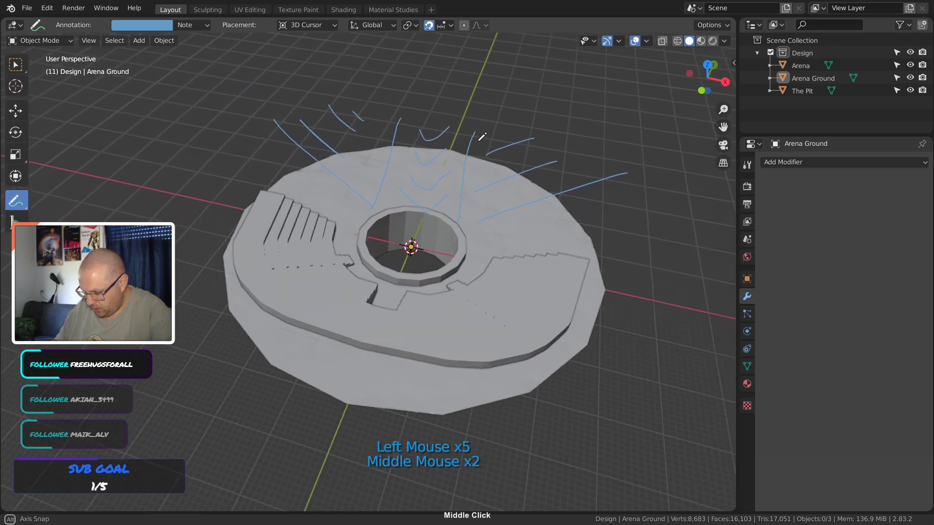
middle_click_drag(548, 130, 562, 265, "shift")
key("ctrl+s")
Select all objects, erase every annotation stroke with the Annotate Eraser, and return to the Select Box tool
middle_click_drag(483, 290, 519, 257)
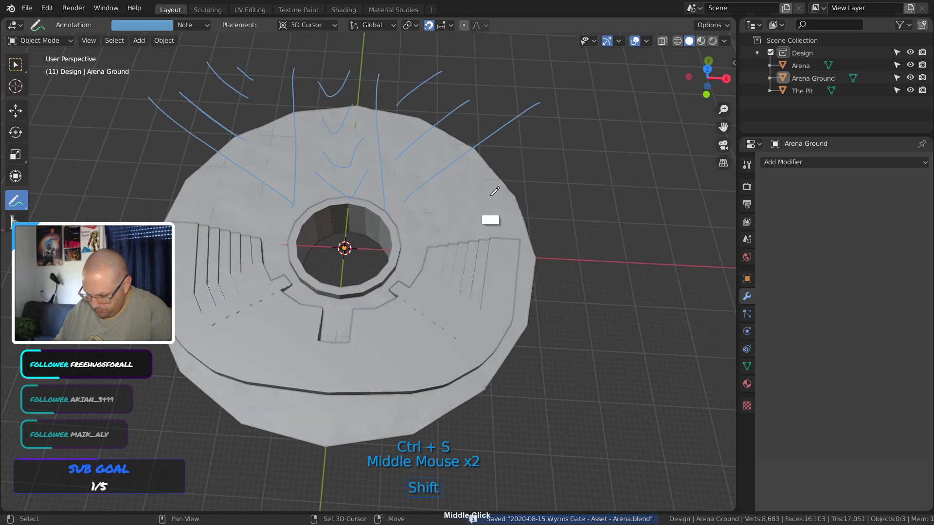
middle_click_drag(489, 219, 524, 220, "shift")
key("a")
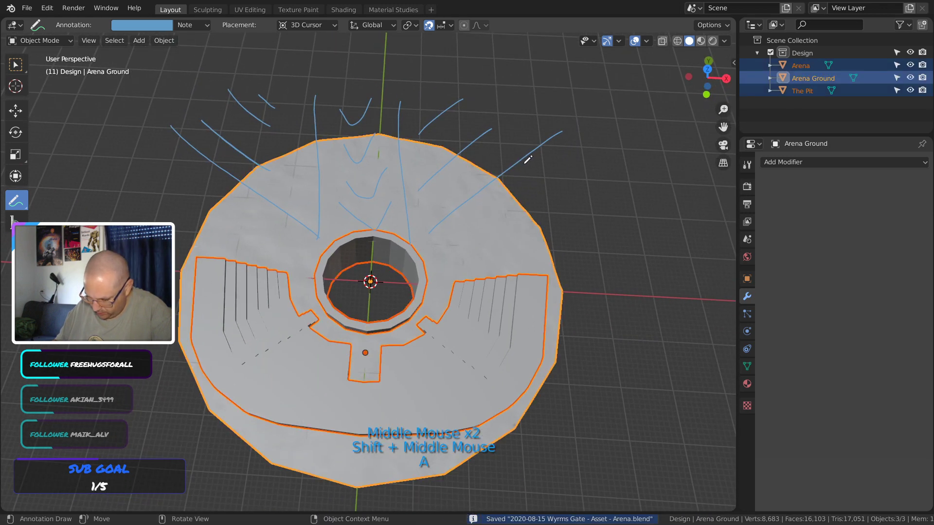
left_click(558, 171)
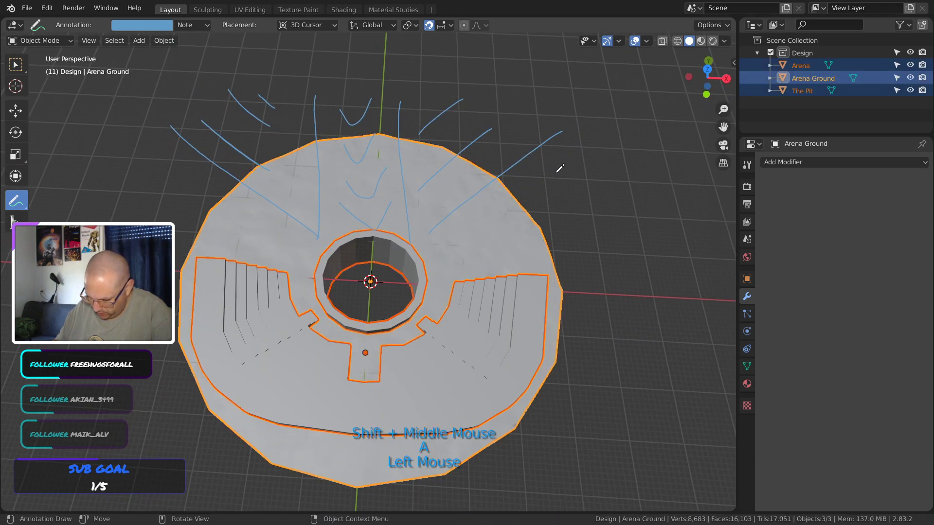
left_click(17, 201)
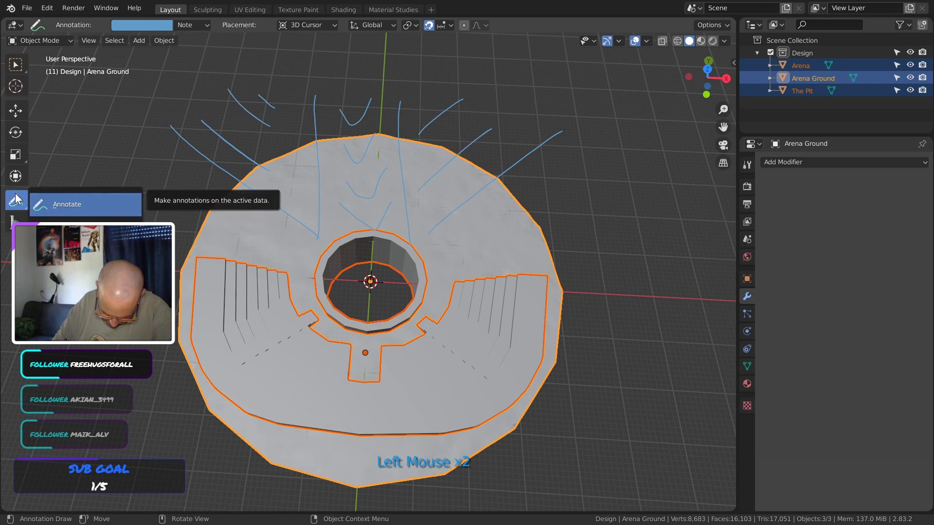
left_click(16, 199)
left_click(63, 274)
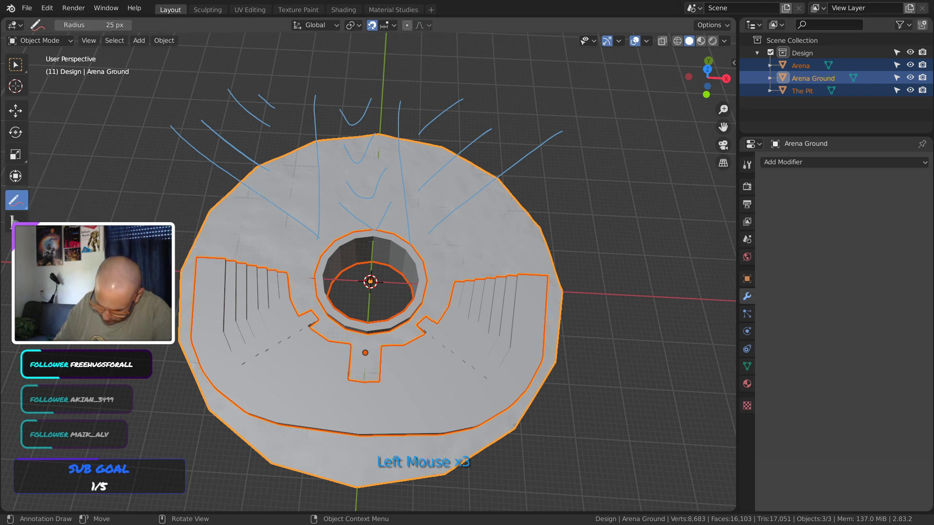
mouse_move(566, 123)
left_mouse_down()
mouse_move(444, 235)
mouse_move(423, 209)
mouse_move(372, 228)
mouse_move(427, 115)
mouse_move(371, 144)
mouse_move(202, 180)
mouse_move(182, 119)
mouse_move(248, 198)
left_mouse_up()
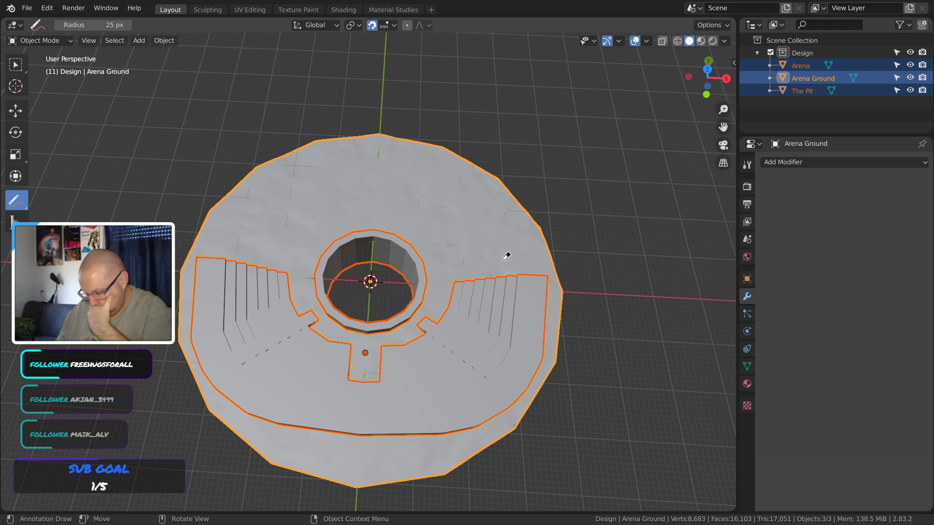
left_click(22, 70)
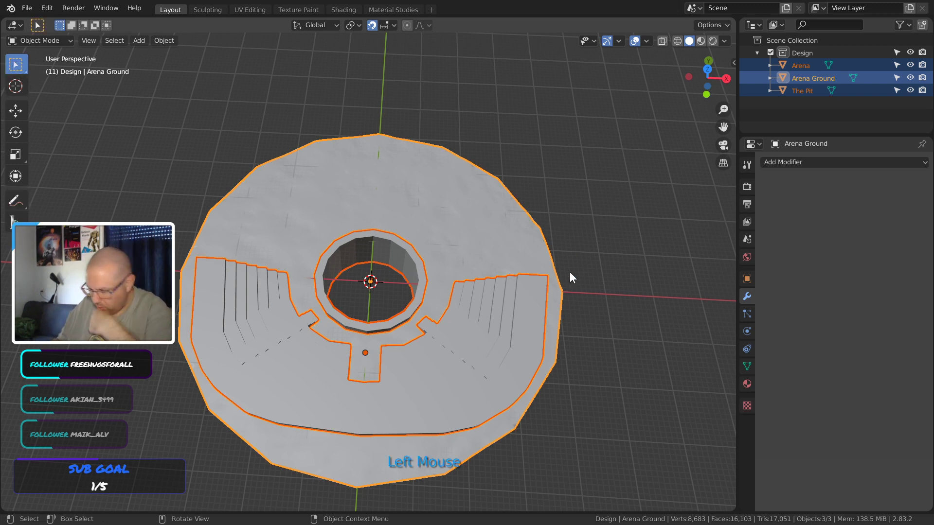
Deselect everything, save the file, and collapse the Design collection while making its objects unselectable
left_click(649, 252)
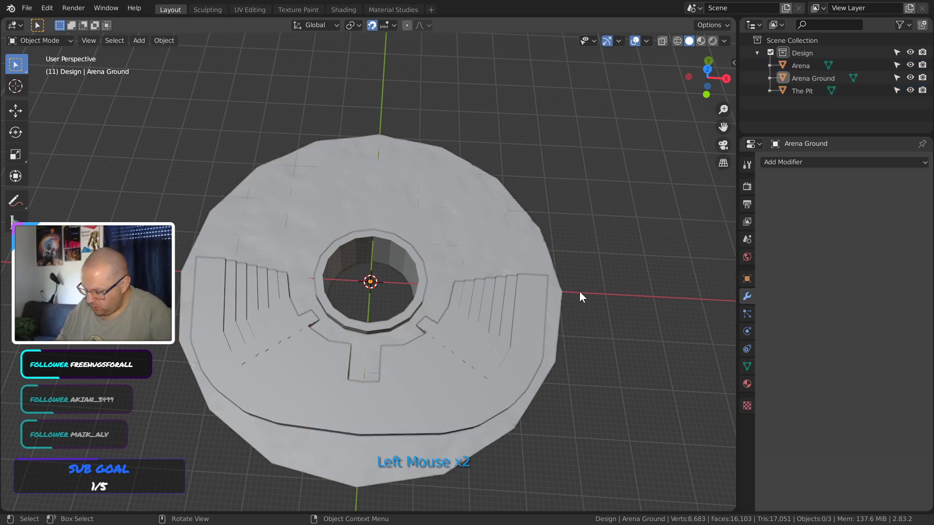
key("ctrl+s")
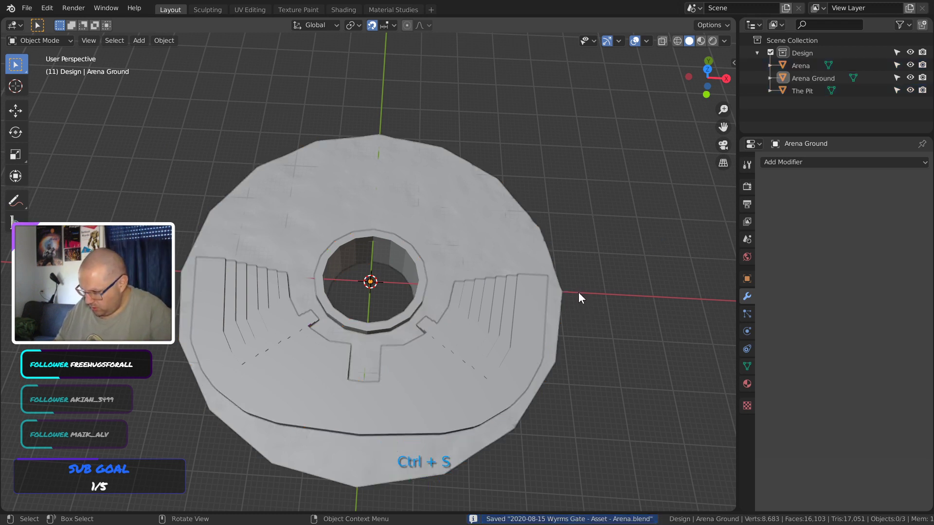
left_click(756, 53)
left_click(898, 52)
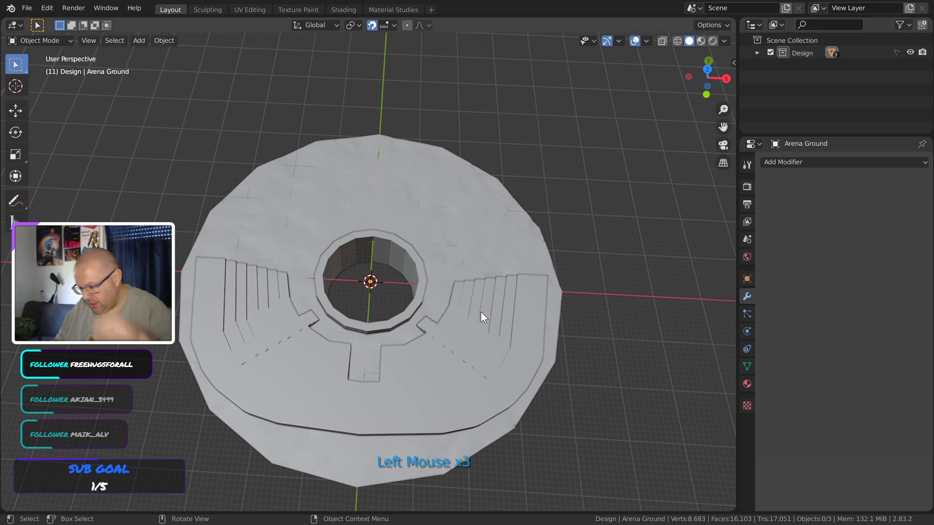
In top view, place the 3D cursor on the Y axis behind the pit near the ground's outer edge, and save the file
middle_click_drag(481, 317, 511, 250)
key("KP_7")
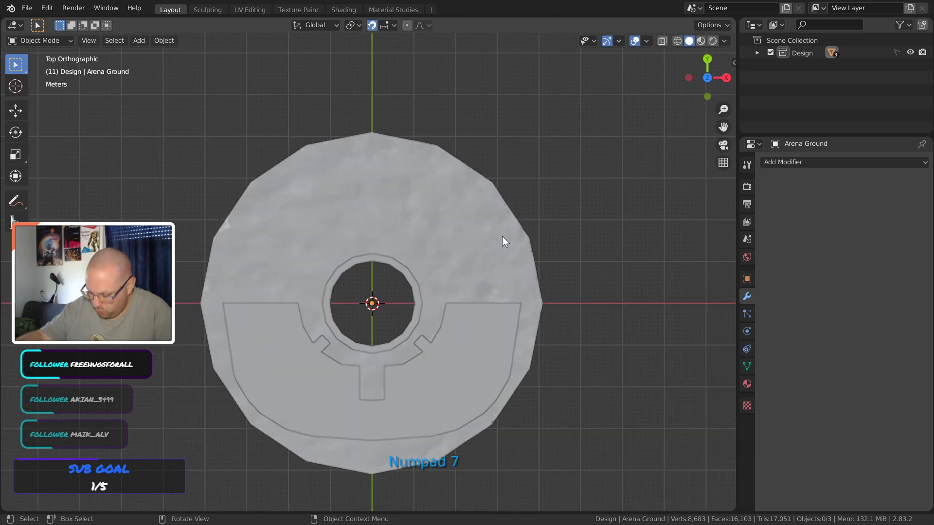
left_click(370, 230)
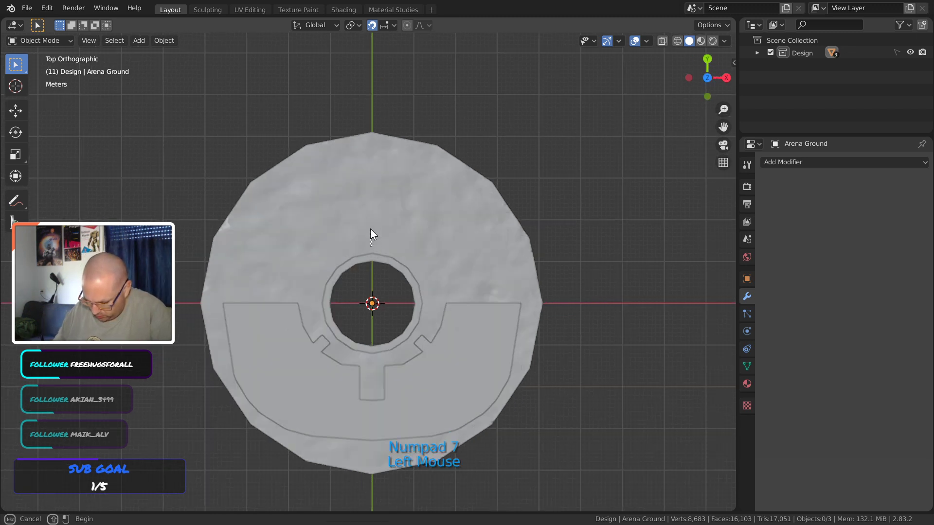
left_click(372, 184)
right_click(371, 183)
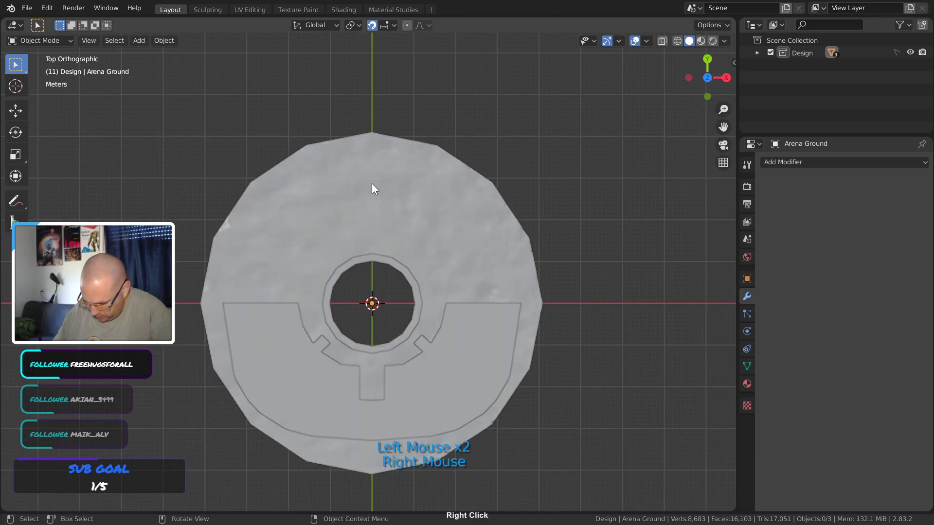
left_click(372, 182, "shift")
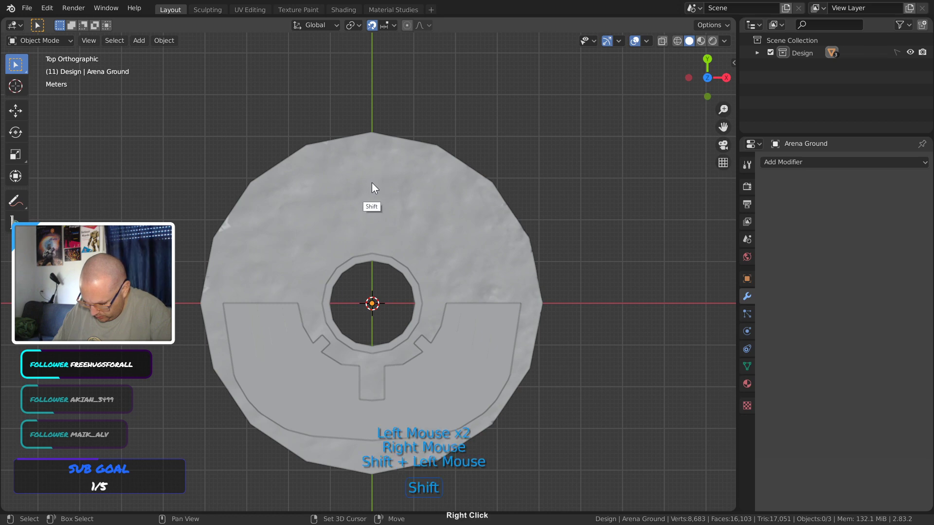
right_click(372, 182, "shift")
left_click(526, 135)
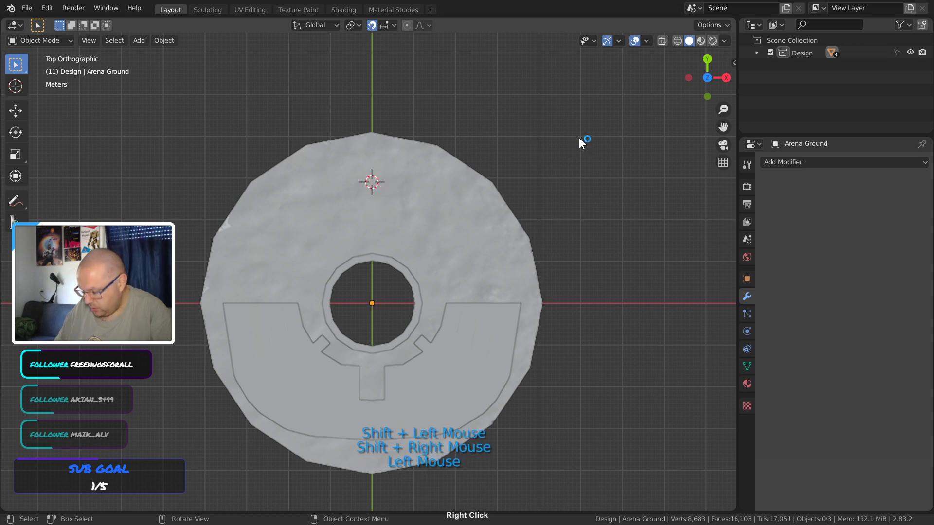
middle_click_drag(579, 137, 507, 65)
key("ctrl+s")
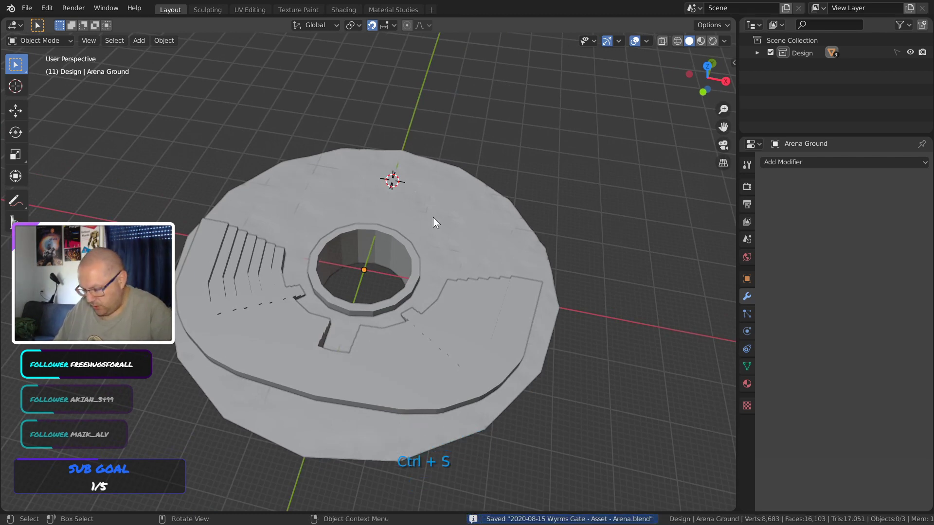
middle_click_drag(433, 217, 469, 194)
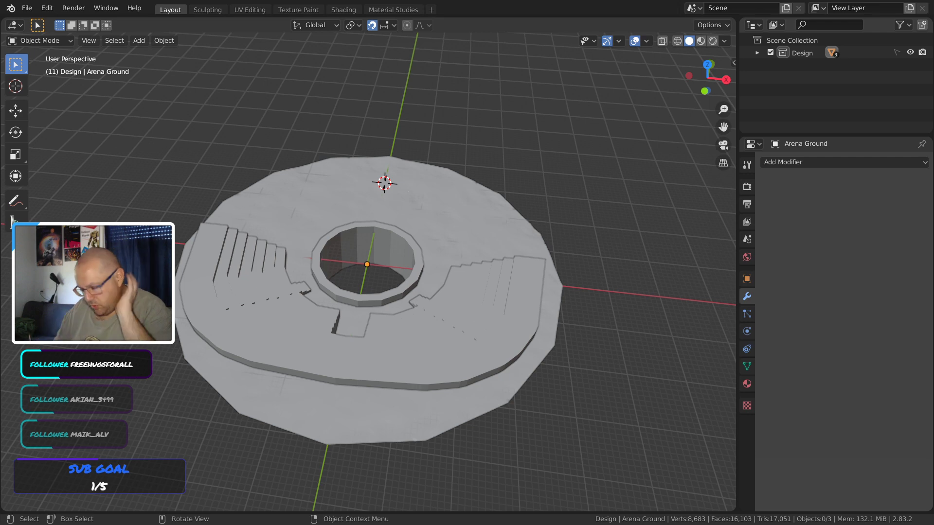
middle_click_drag(404, 151, 424, 308)
middle_click_drag(423, 260, 408, 285, "shift")
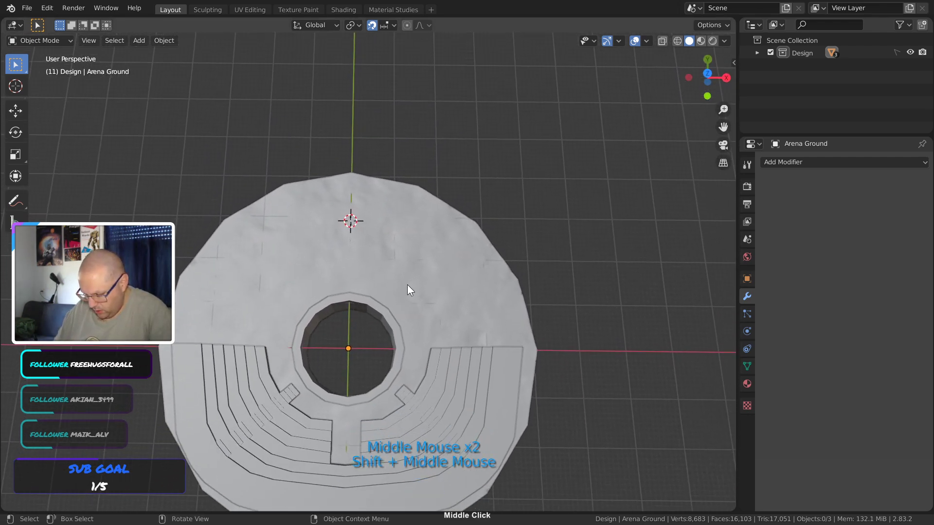
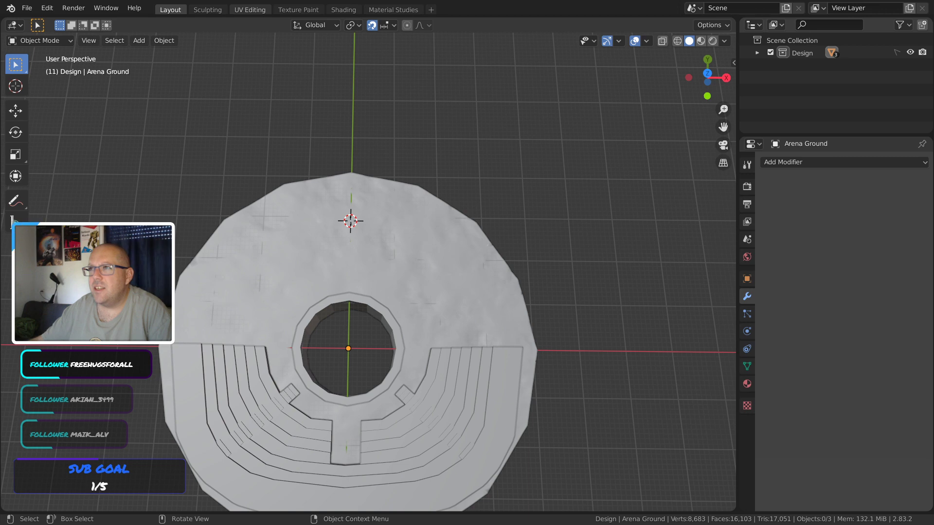
Switch to the Stair Calculator page in the browser and compare the Use One Run and Use Total Run modes of its basic version
left_click_drag(423, 0, 368, 31)
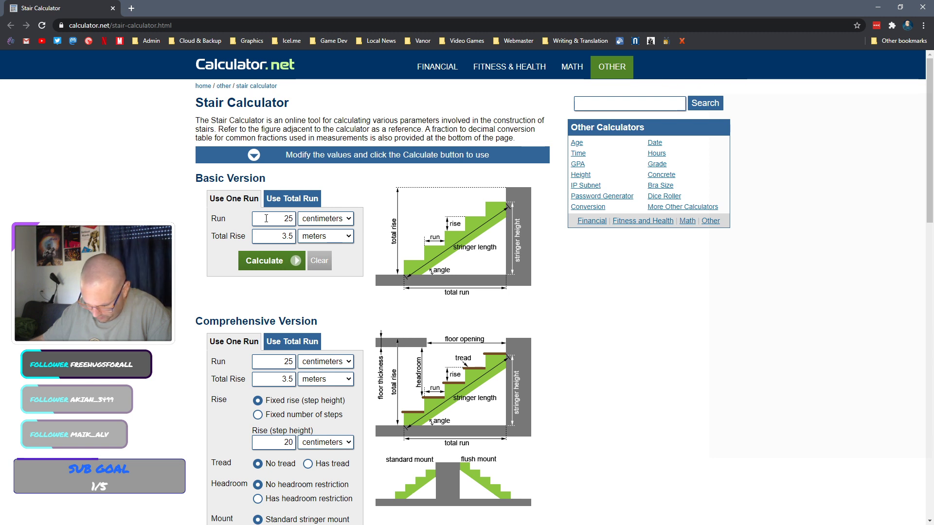
left_click(285, 199)
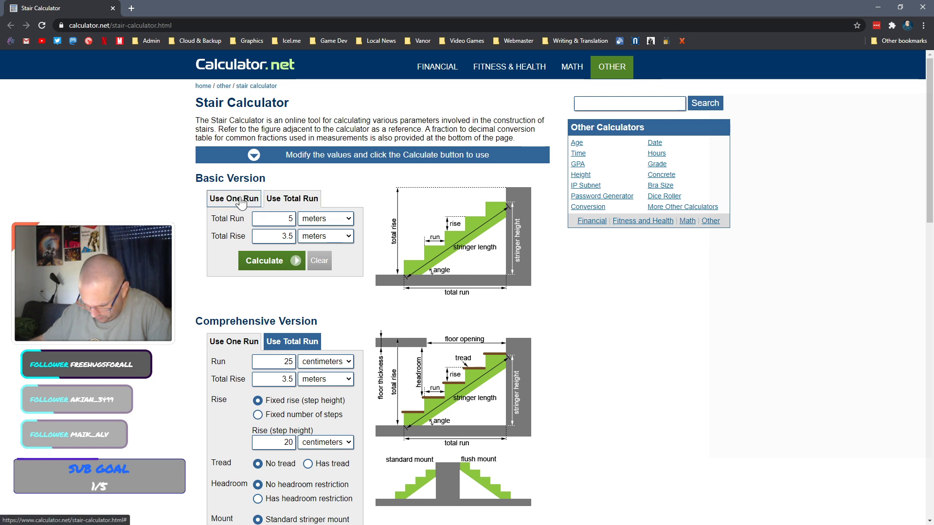
left_click(247, 200)
left_click(288, 200)
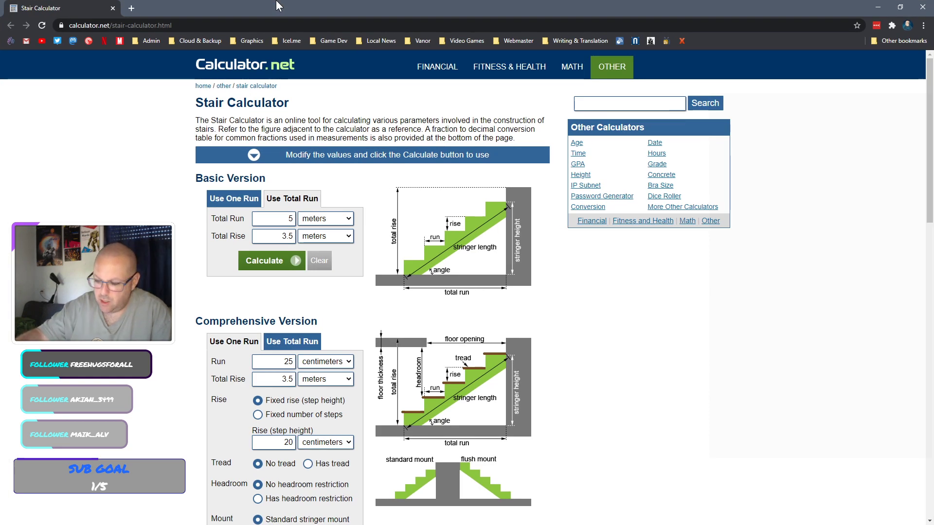
Return to Blender, measure across the pit's rear rim in top view with the Measure tool, and delete the ruler
key("alt+Tab")
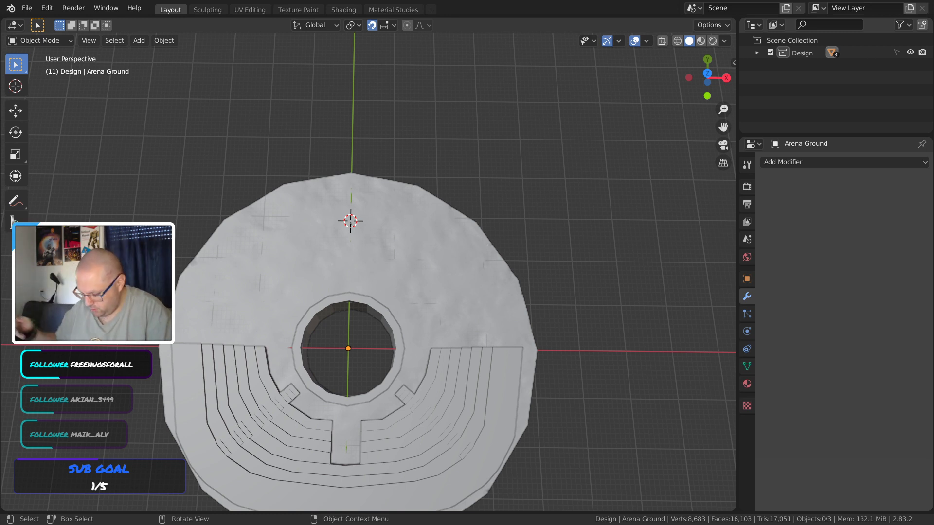
middle_click_drag(578, 309, 542, 219)
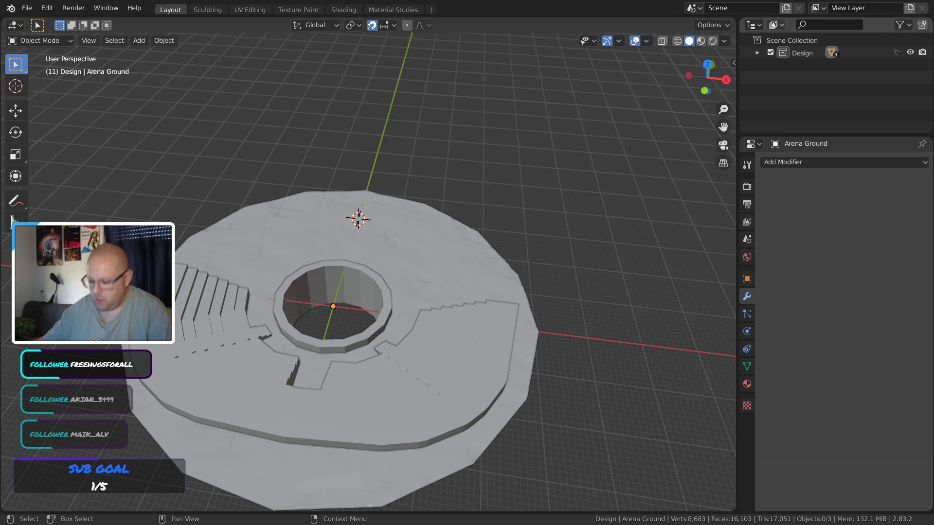
middle_click_drag(385, 200, 408, 260)
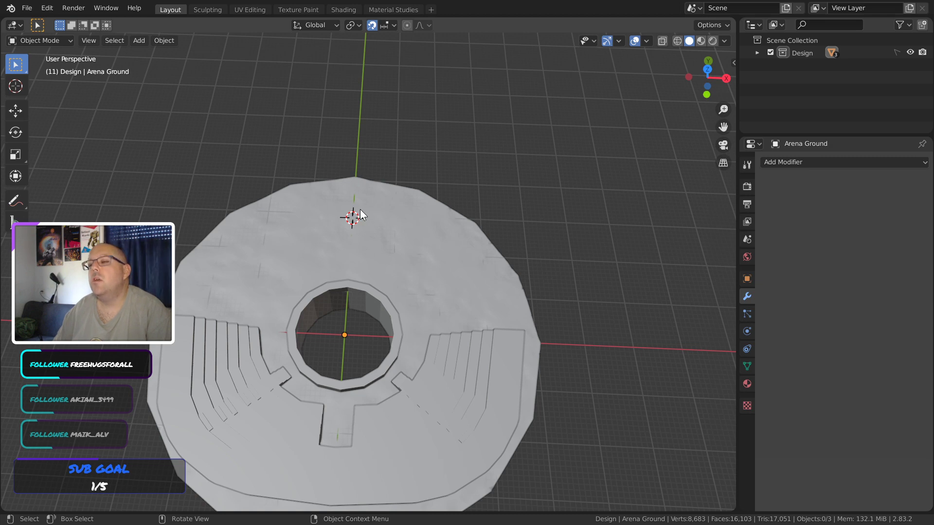
middle_click_drag(362, 206, 379, 227)
key("KP_7")
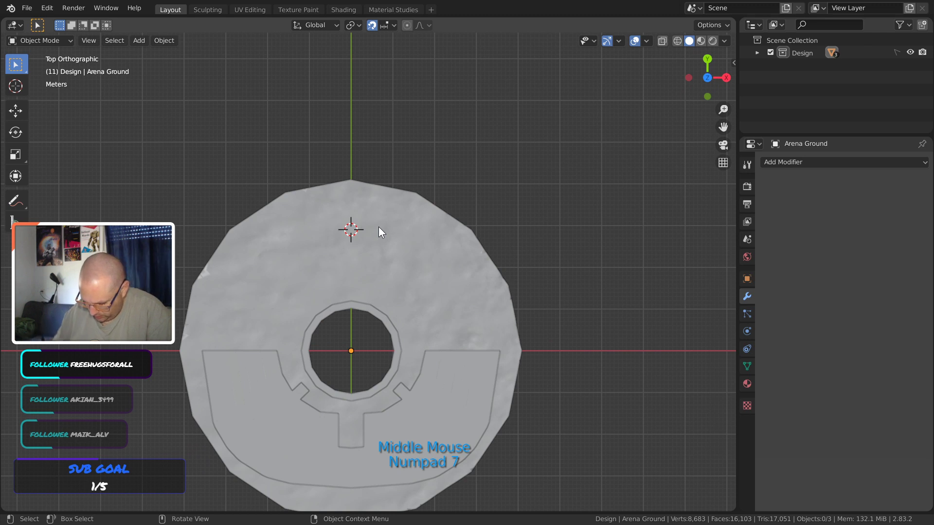
left_click(15, 220)
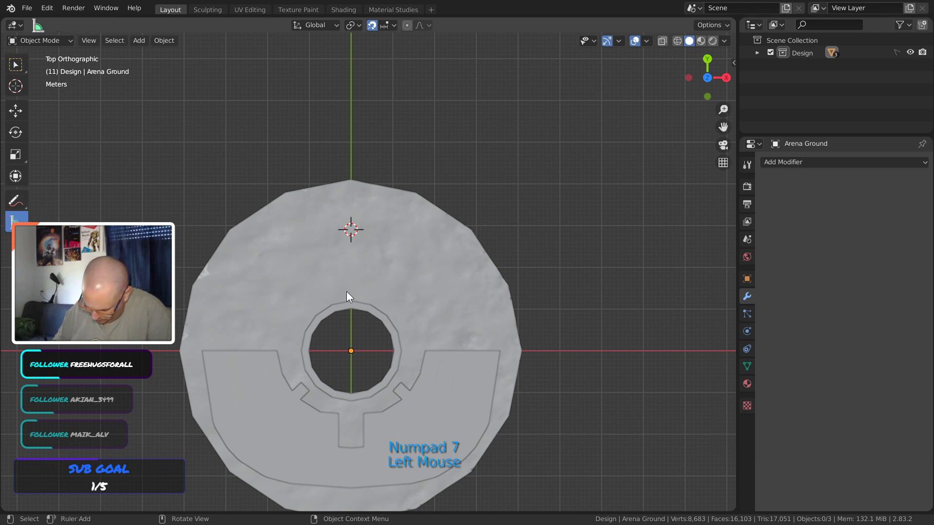
left_click(334, 305)
left_click_drag(334, 305, 369, 306)
key("Delete")
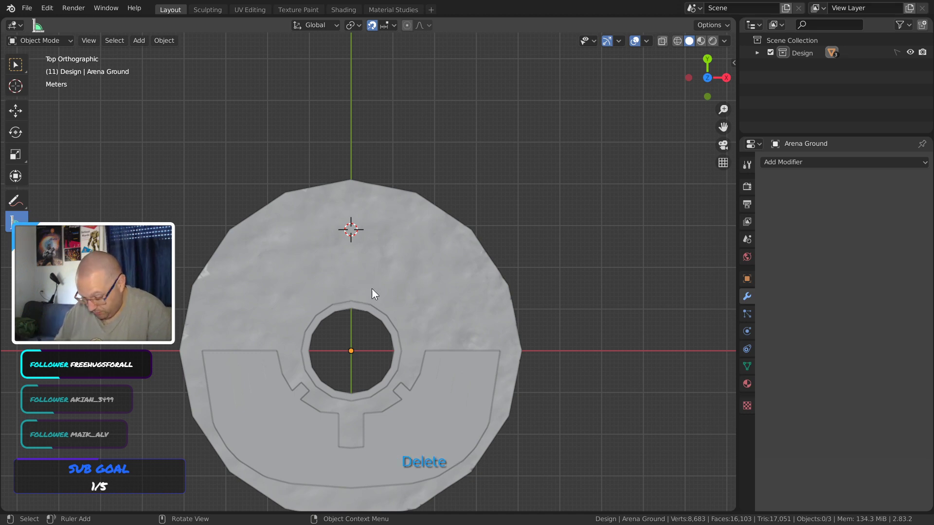
Add a mesh cube at the 3D cursor behind the pit and set its size to 8 m
middle_click_drag(372, 301, 370, 215)
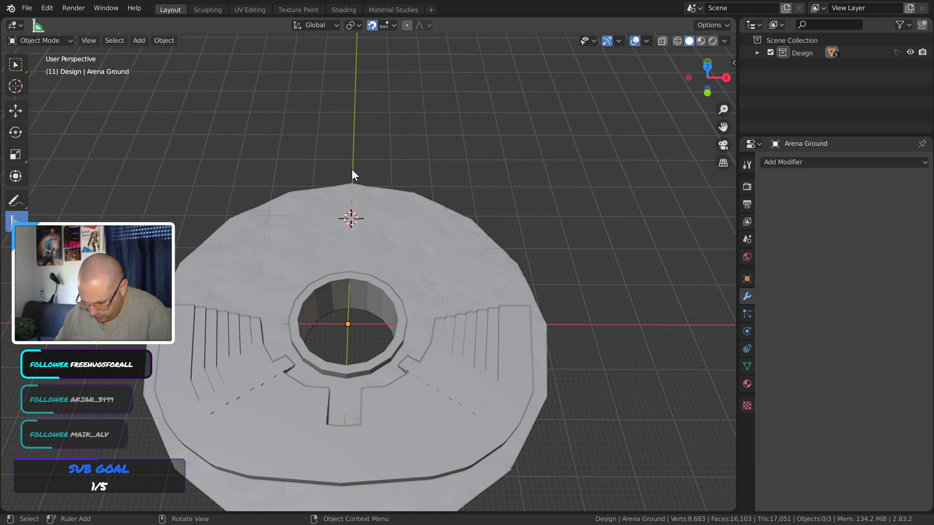
key("shift+a")
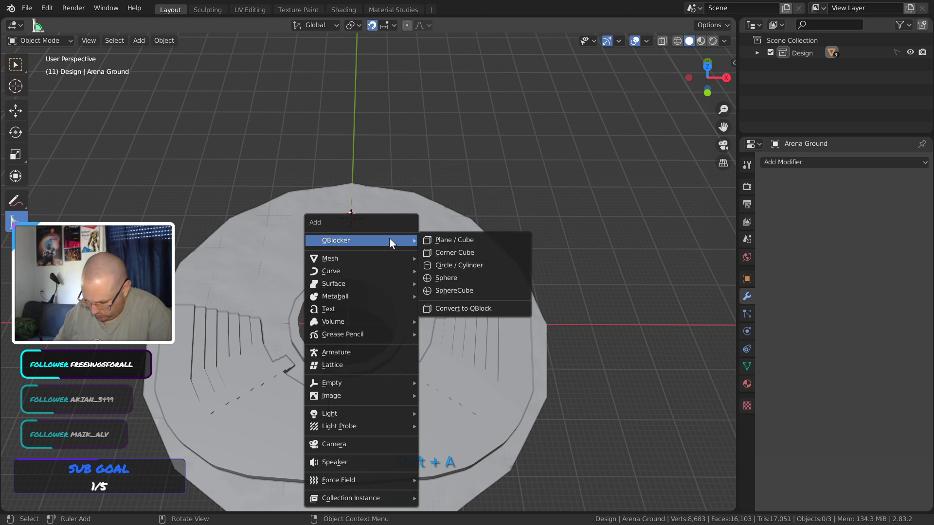
mouse_move(394, 260)
left_click(443, 289)
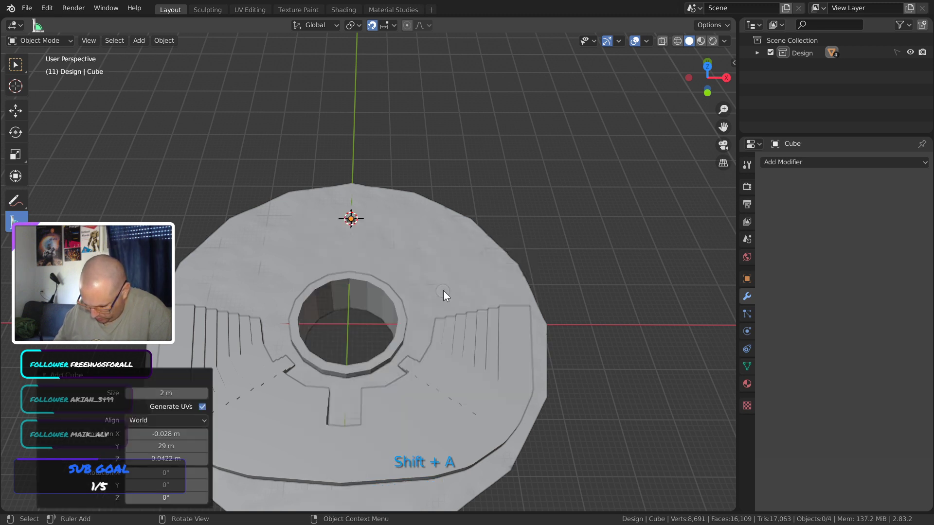
left_click(183, 393)
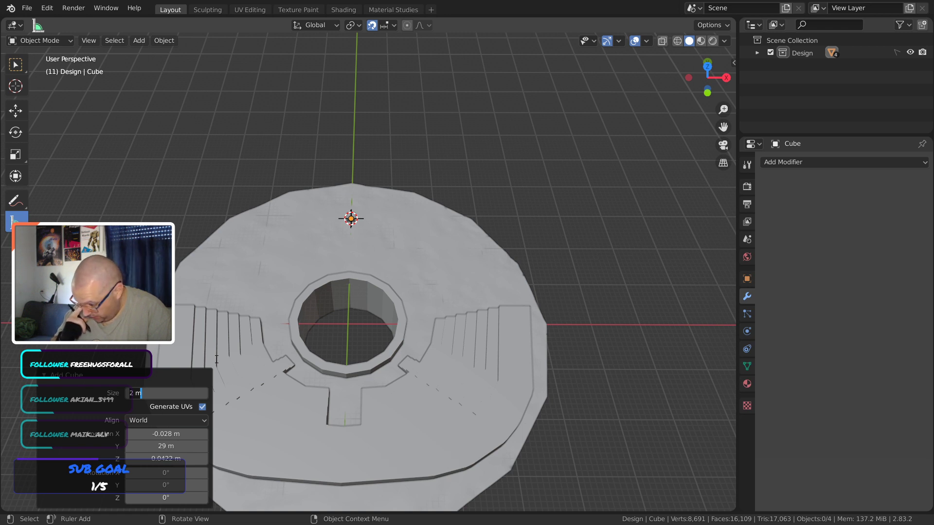
type("8")
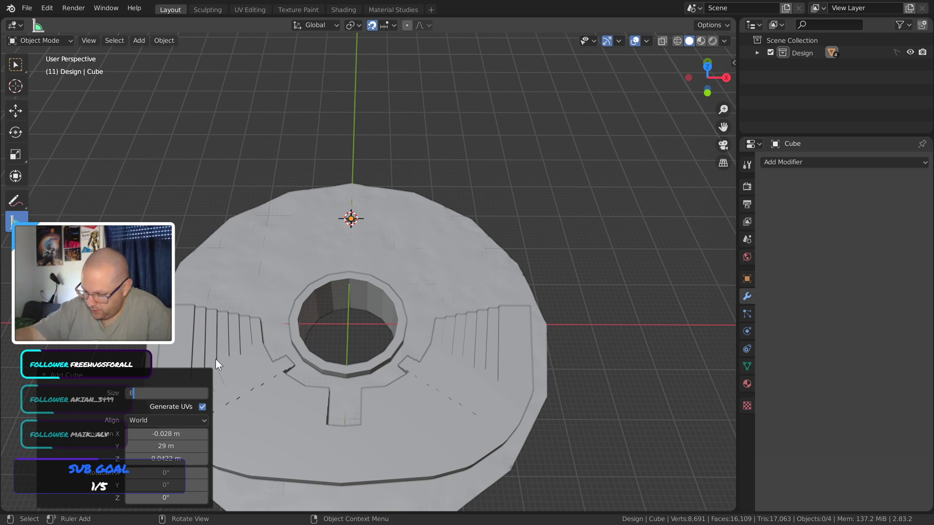
key("Return")
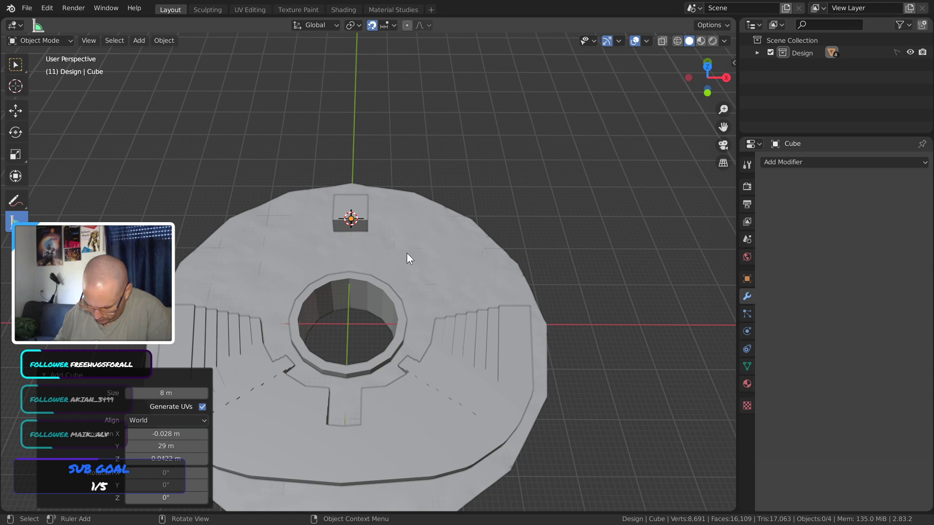
left_click(494, 225)
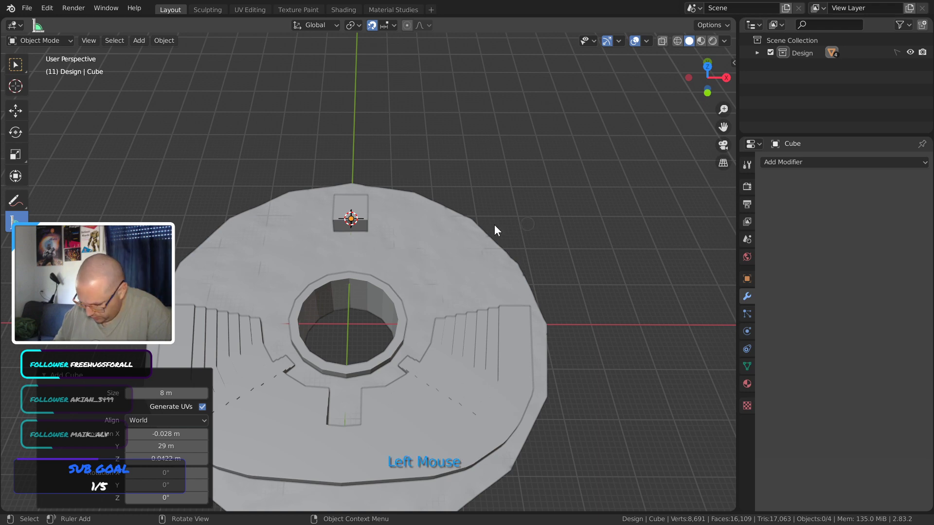
left_click(67, 375)
Move the new cube out of the Design collection into the Scene Collection, collapse Design, and select the cube
middle_click_drag(467, 243, 308, 191)
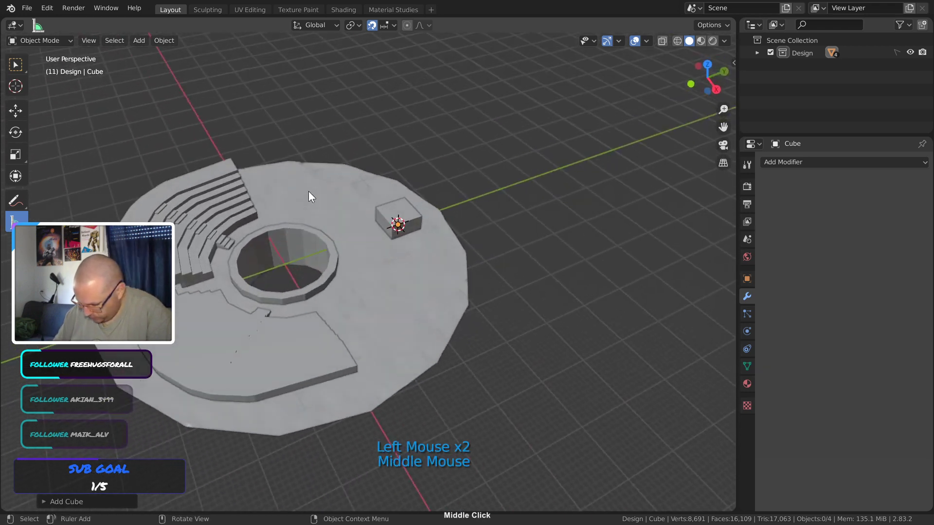
left_click(407, 213)
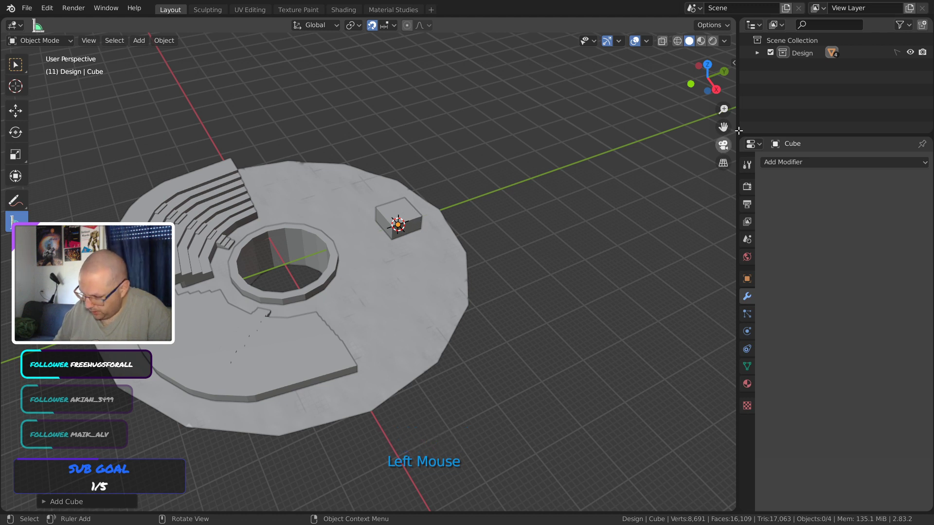
left_click(757, 52)
left_click(786, 93)
left_click(799, 51)
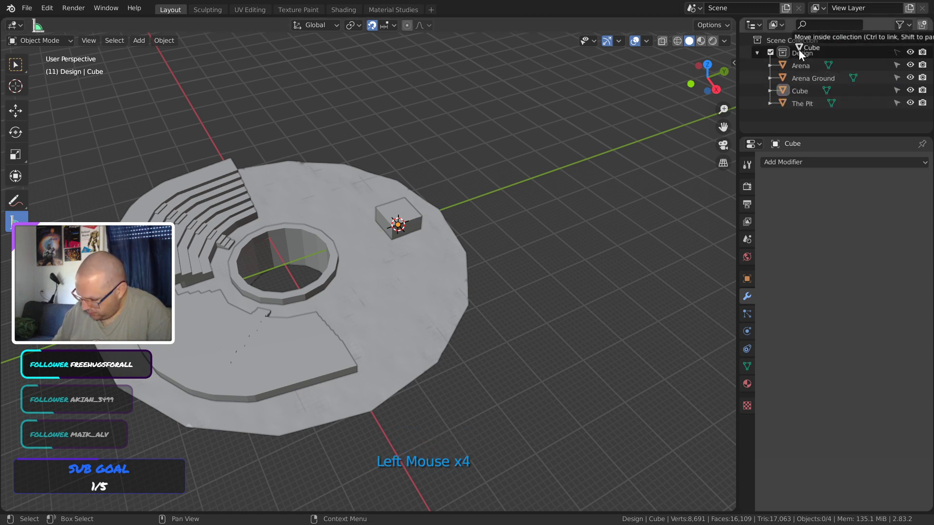
left_click(769, 49)
left_click(758, 52)
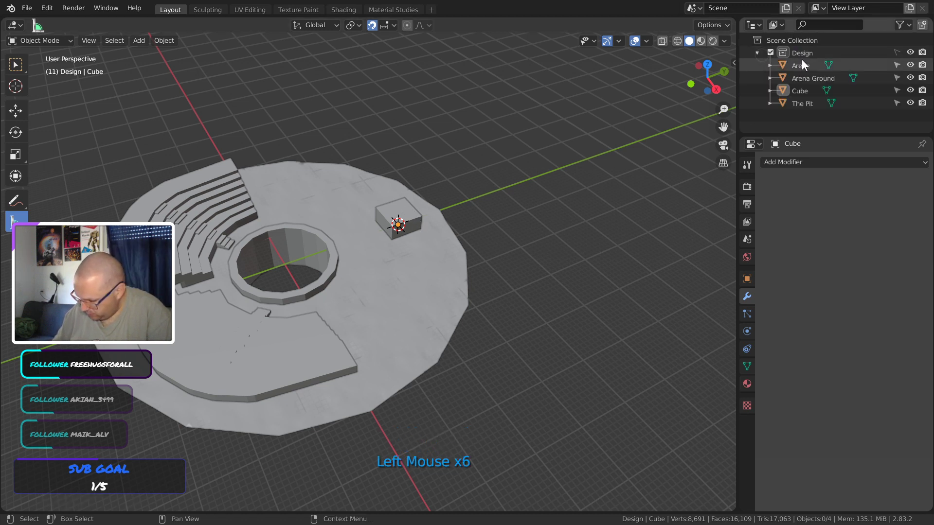
left_click_drag(793, 91, 796, 41)
left_click(758, 52)
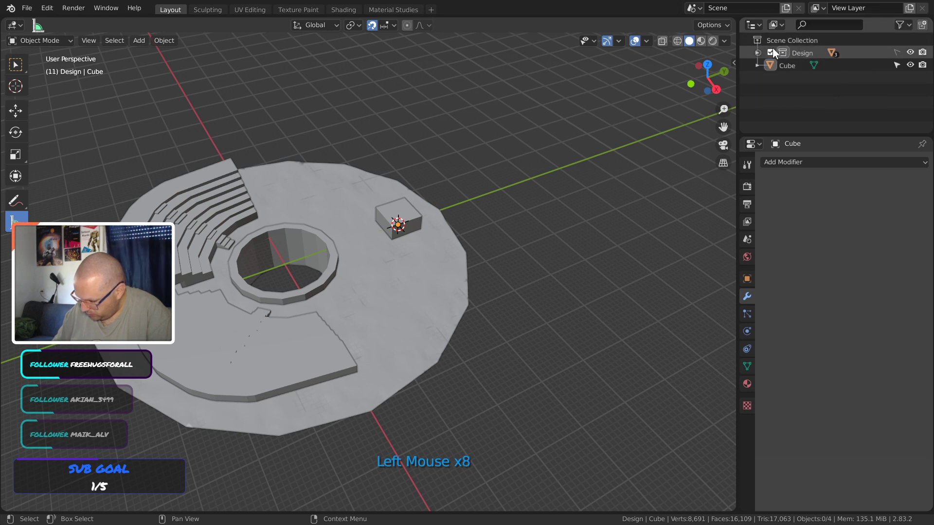
left_click(789, 67)
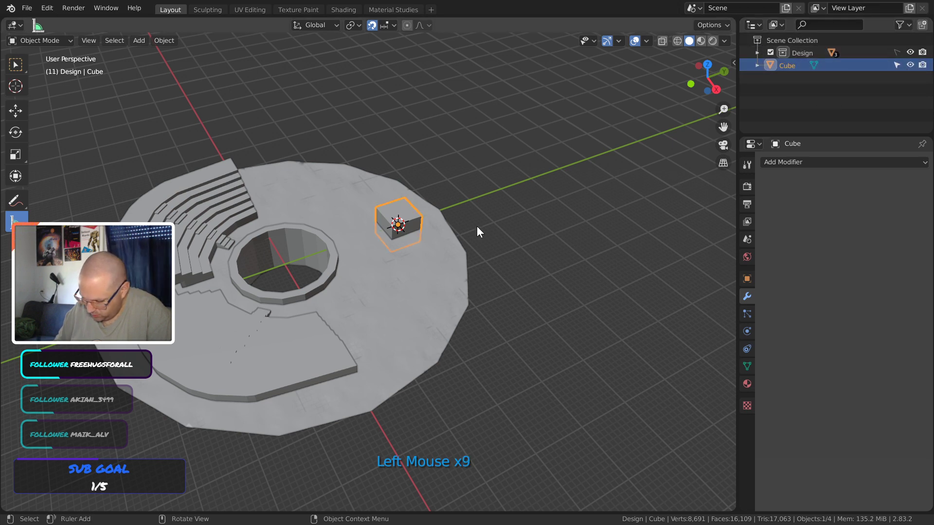
middle_click_drag(459, 230, 454, 253)
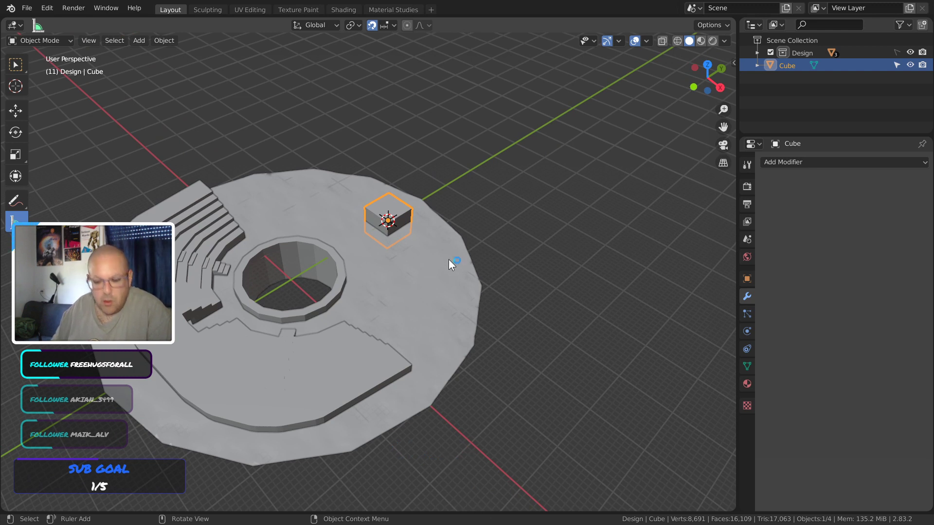
Hide the Arena Ground object inside the Design collection and collapse the collection again
left_click(758, 53)
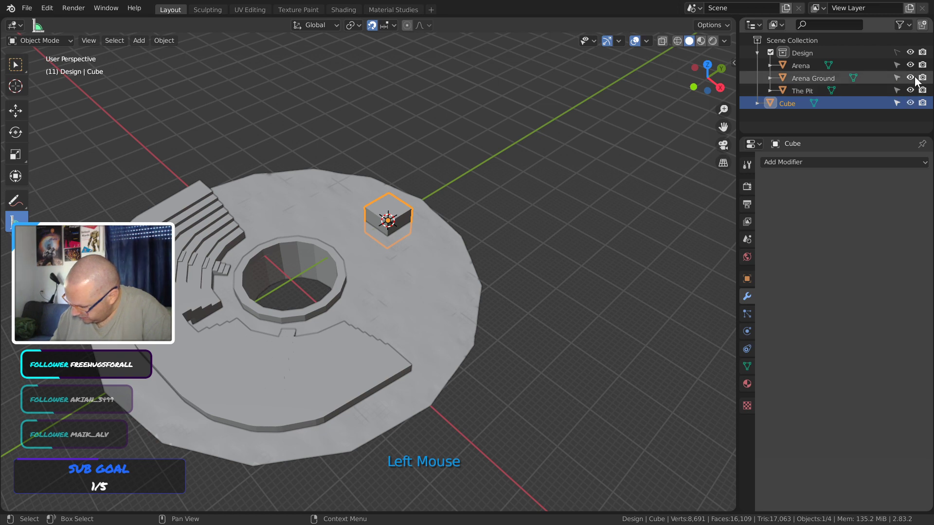
left_click(911, 77)
left_click(757, 53)
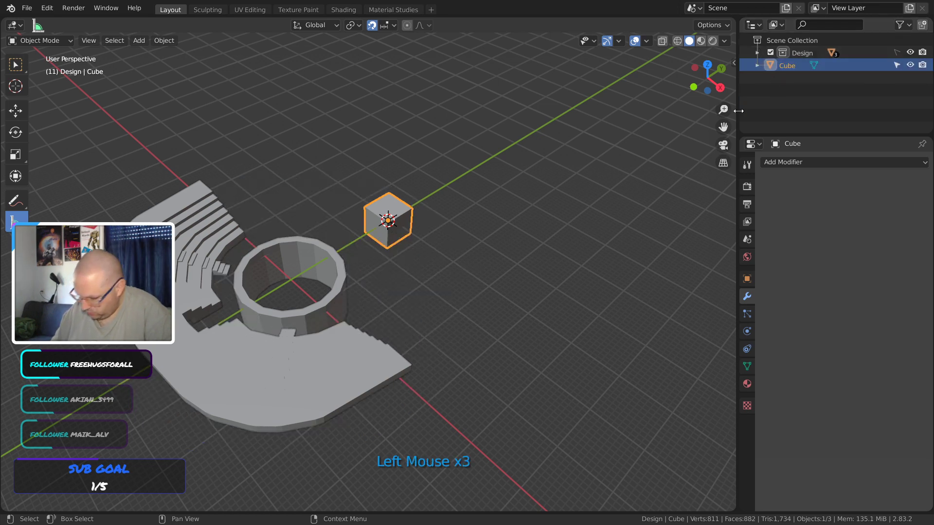
Show the cube's transform values and set its Z location to 0 m
middle_click_drag(441, 272, 420, 187)
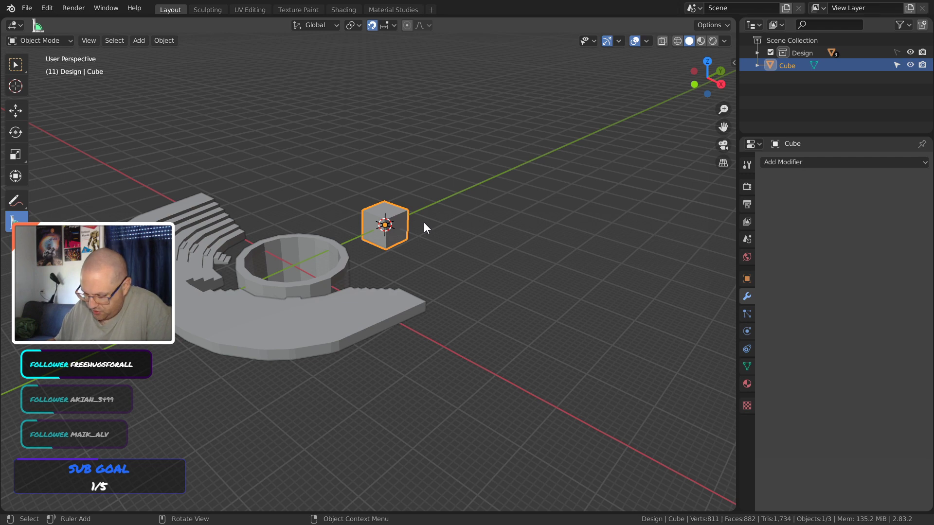
middle_click_drag(424, 223, 375, 266)
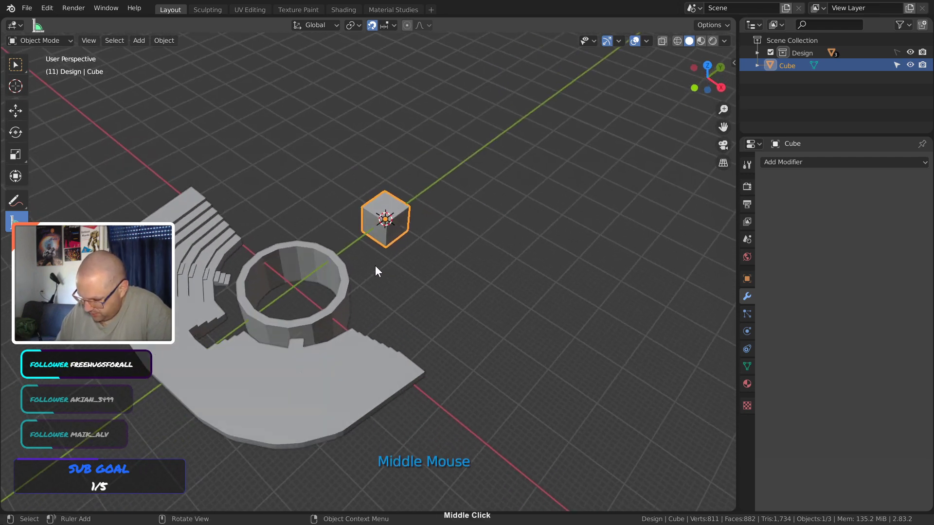
key("n")
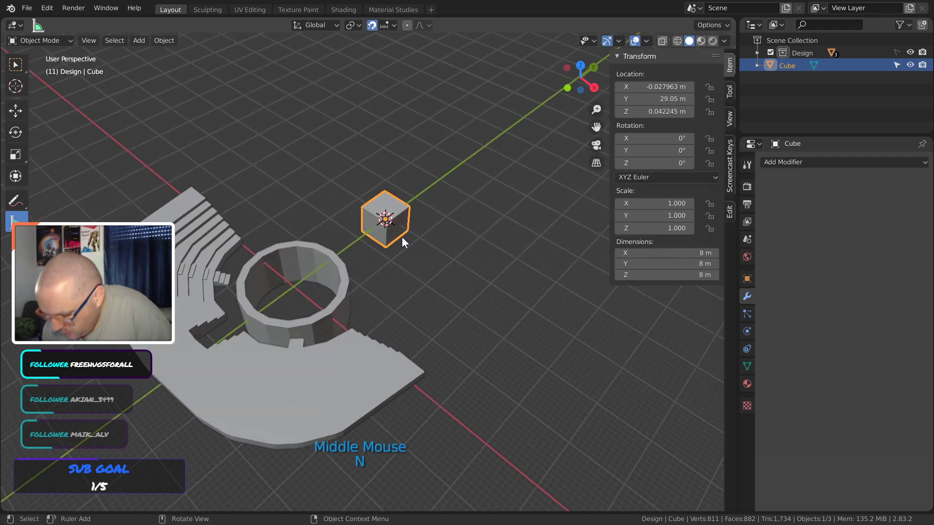
left_click(671, 111)
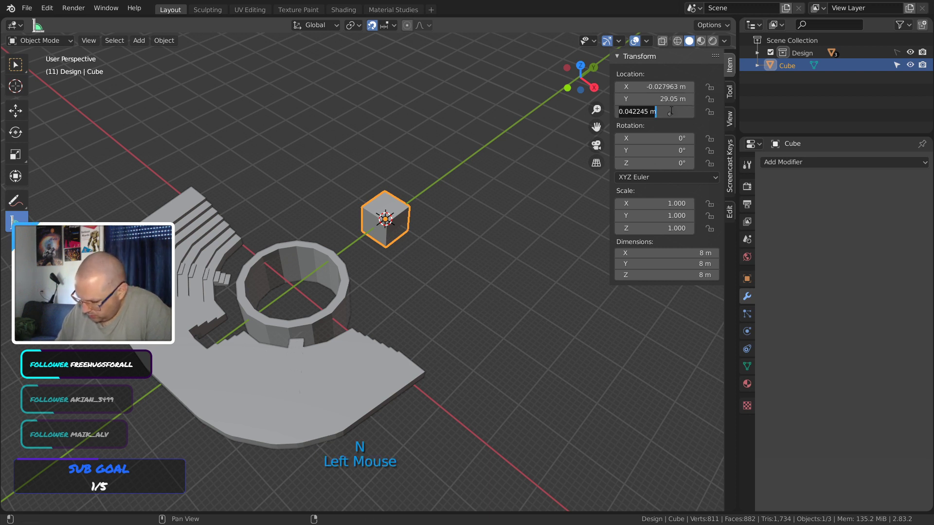
type("0")
key("Return")
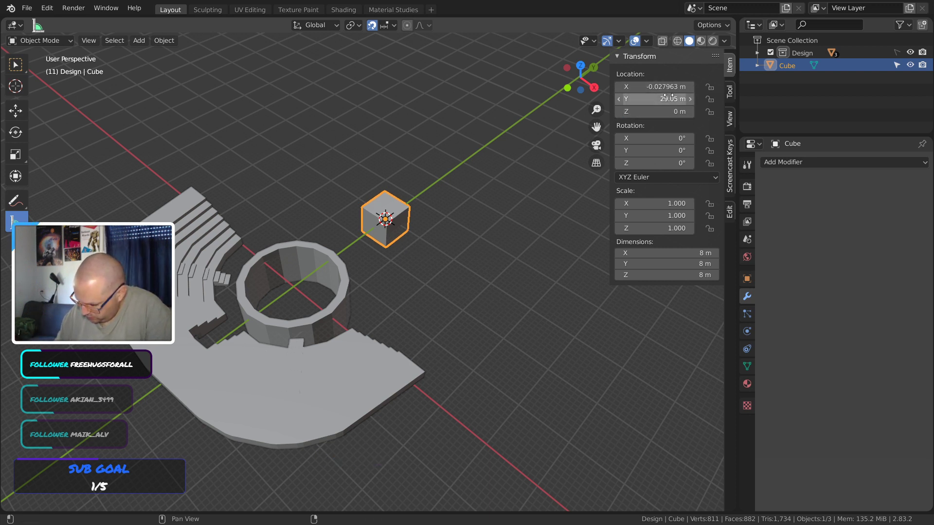
left_click(670, 98)
middle_click(464, 239)
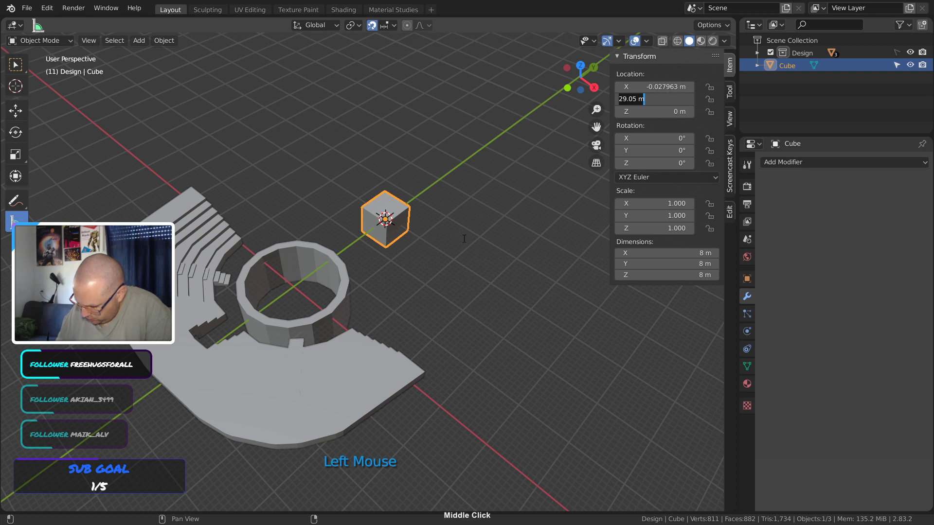
type("0")
key("Return")
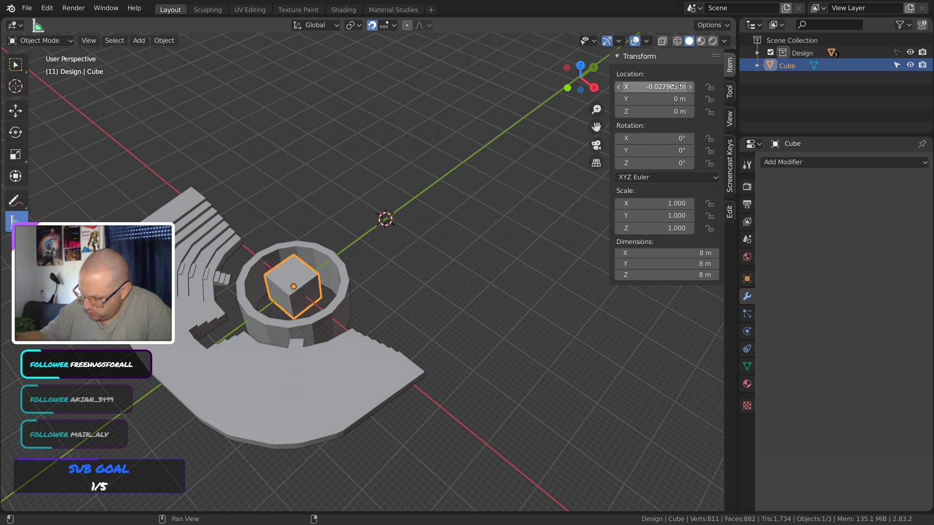
key("ctrl+z")
Set the cube's X location to 0 m and its Y location to 30 m
left_click(669, 86)
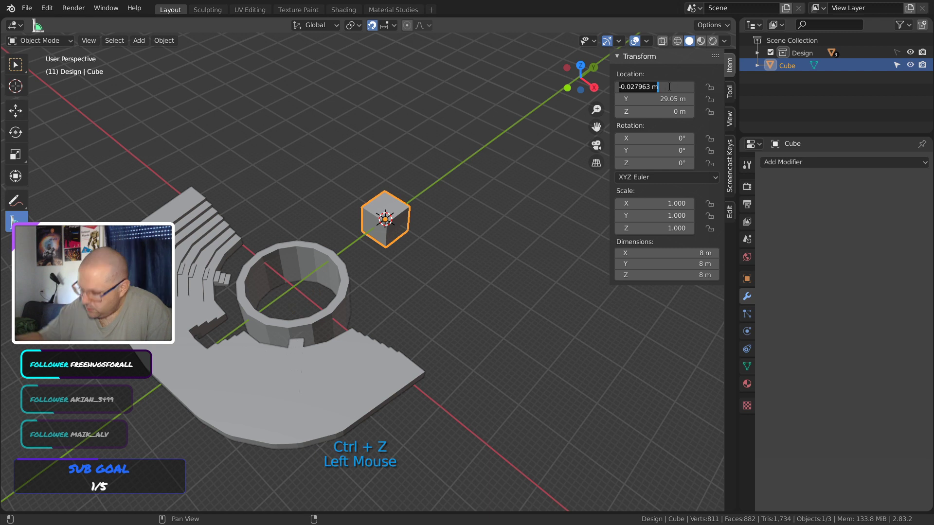
type("02")
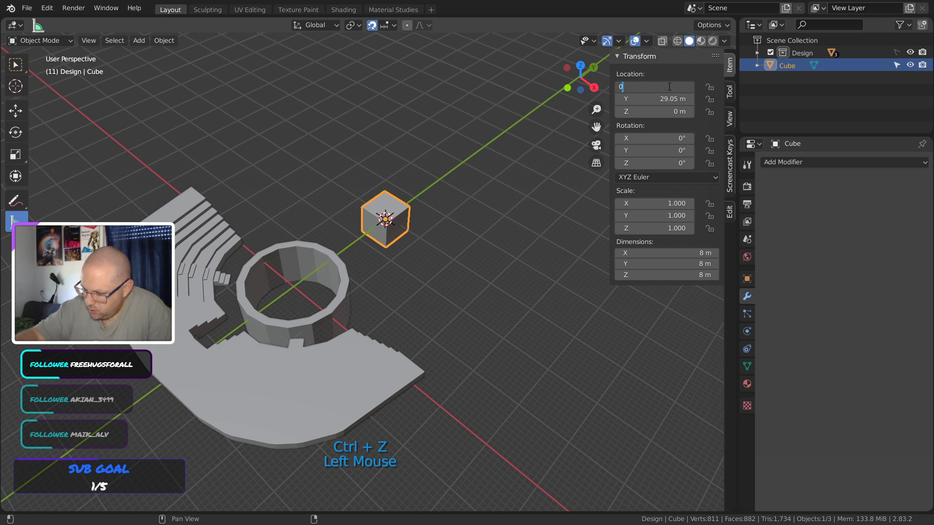
left_click(667, 96)
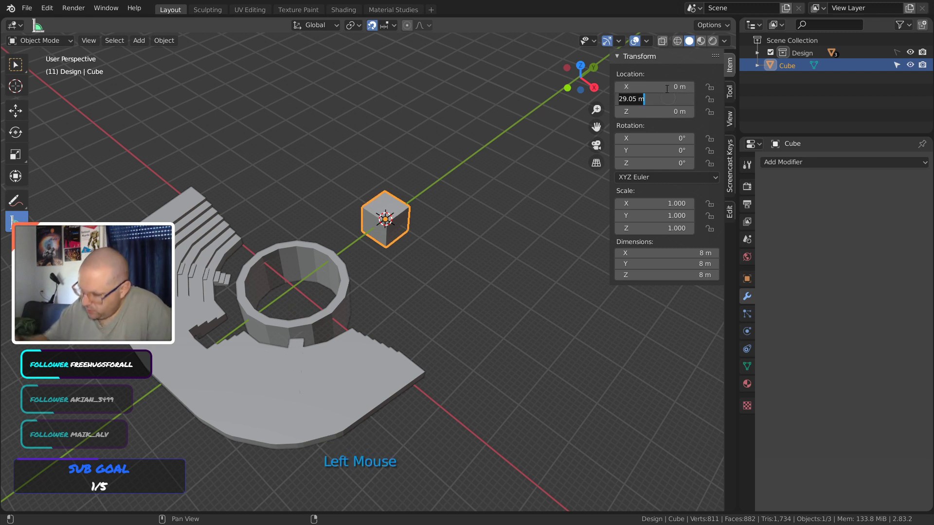
type("30")
key("Return")
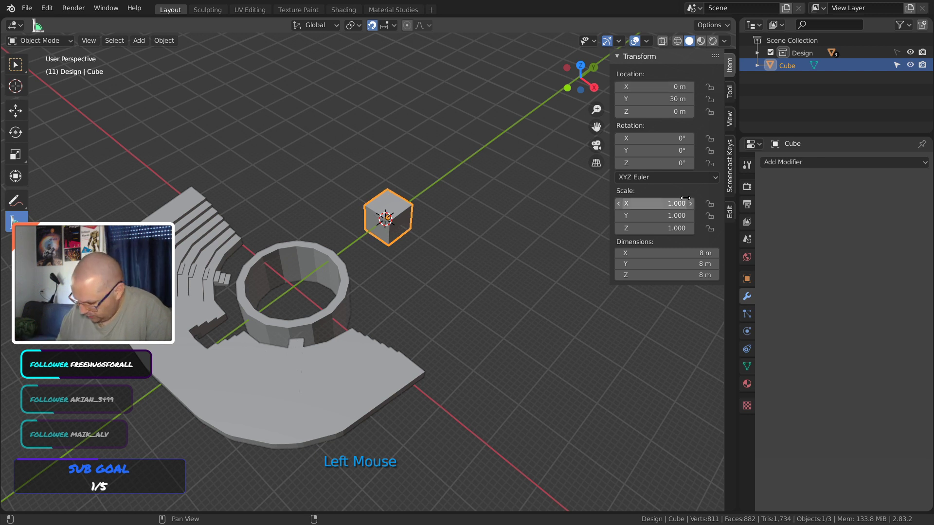
Flatten the cube by setting its Z dimension to 0.5 m
left_click(694, 276)
key("BackSpace")
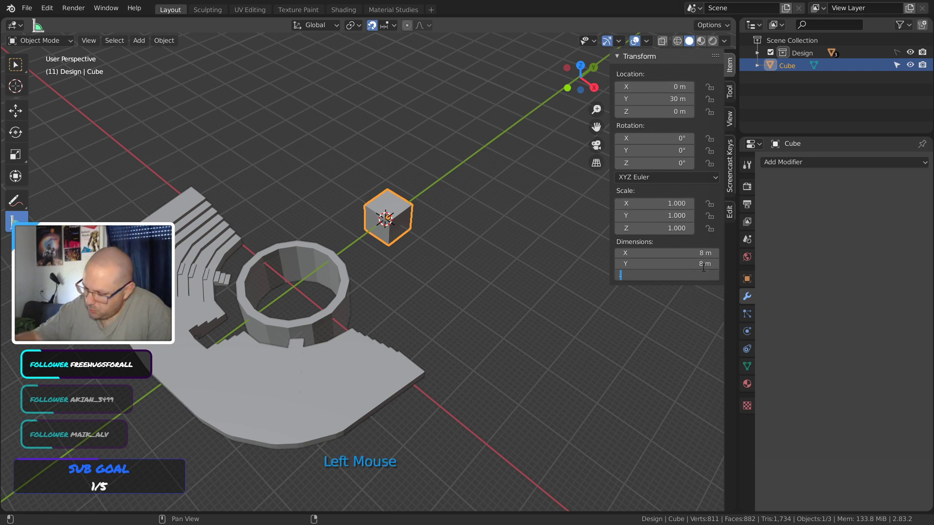
type(".5")
key("Return")
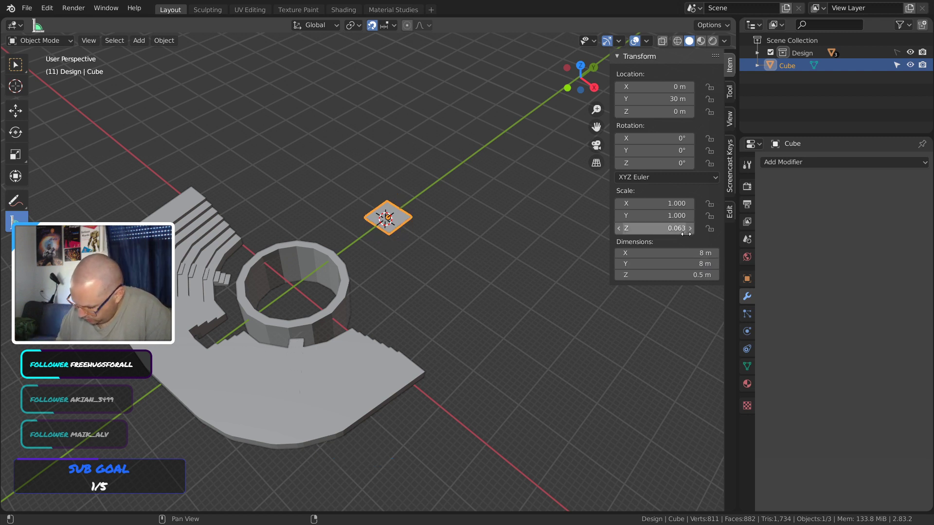
left_click(695, 265)
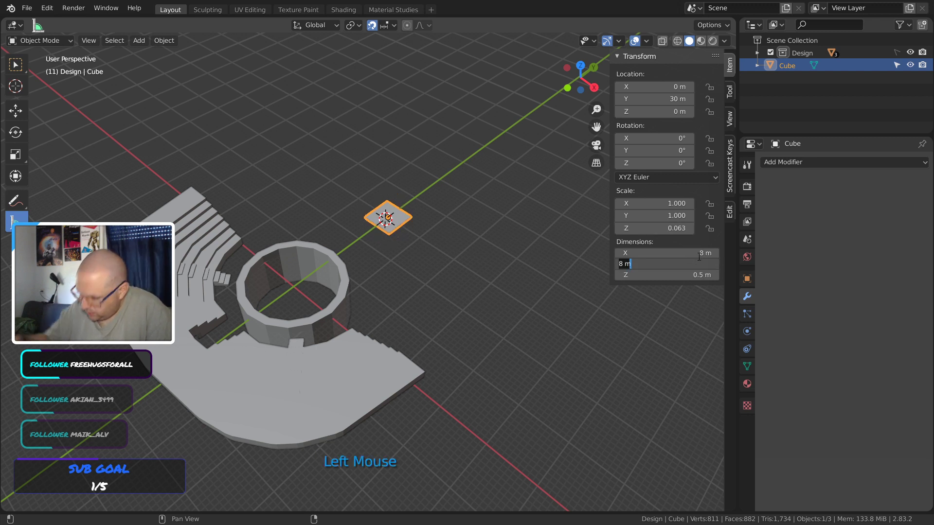
key("BackSpace")
type(".5")
key("Return")
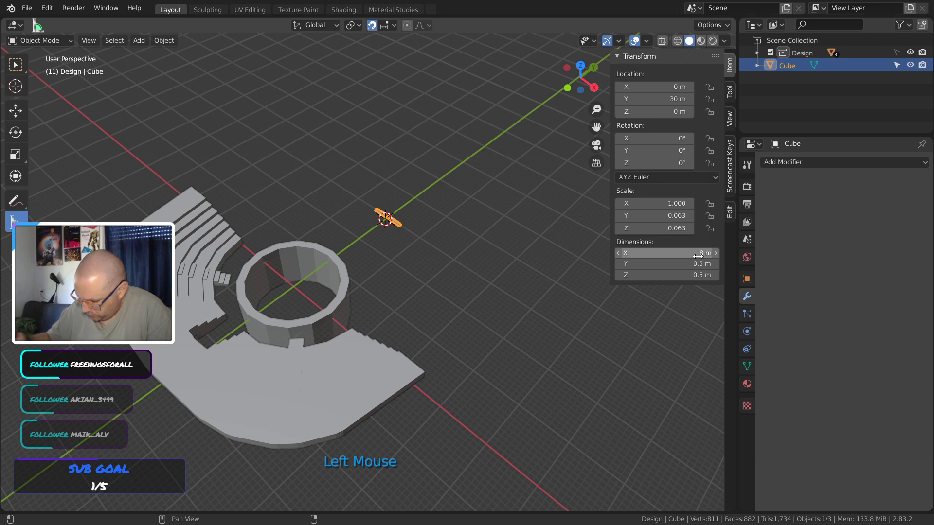
key("ctrl+z")
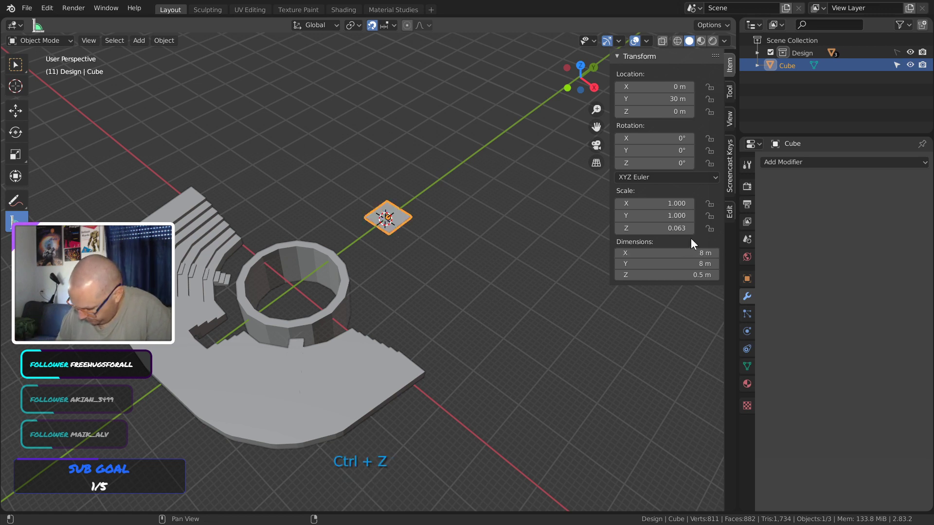
Narrow the flat slab behind the pit by setting its Y dimension to 0.5 m
middle_click_drag(392, 264, 328, 336, "ctrl")
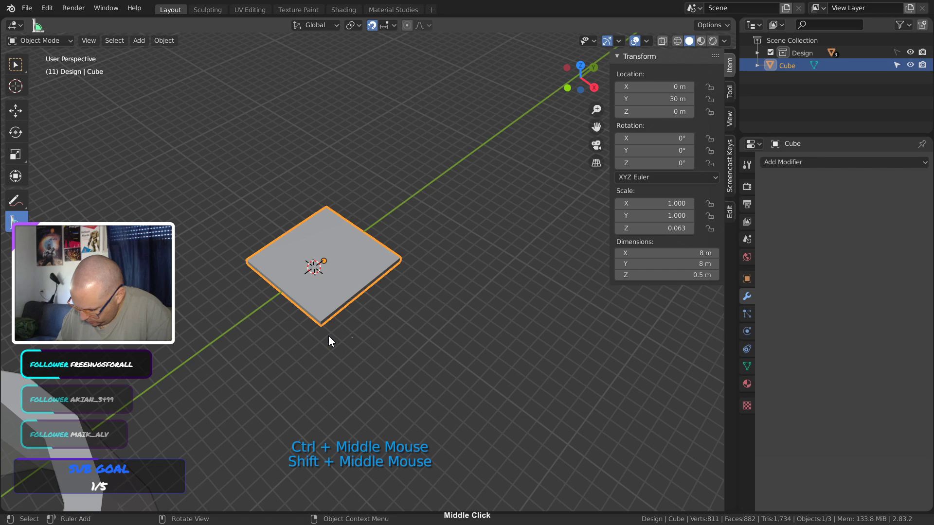
left_click(697, 264)
type("0.5")
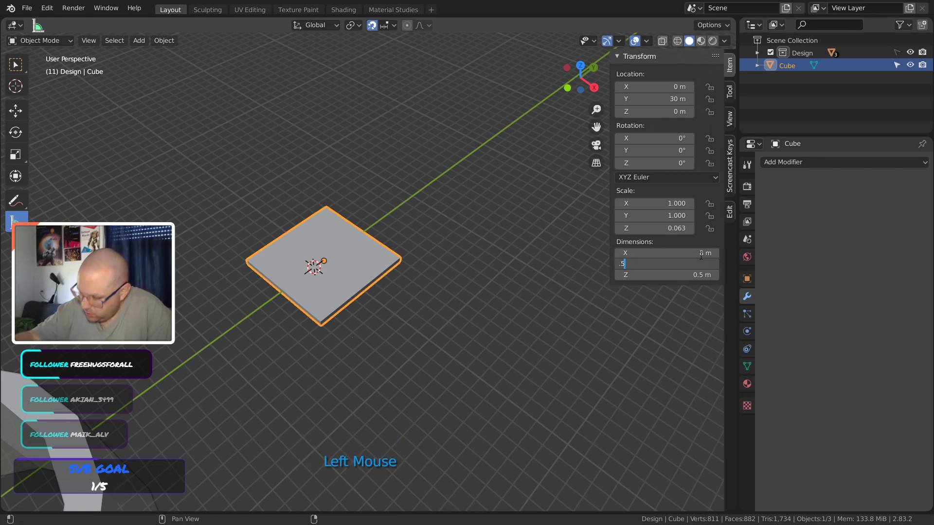
key("Return")
Examine the thin bar behind the pit and the arena's stepped seating from several angles, including the front view
middle_click_drag(387, 280, 327, 285, "ctrl")
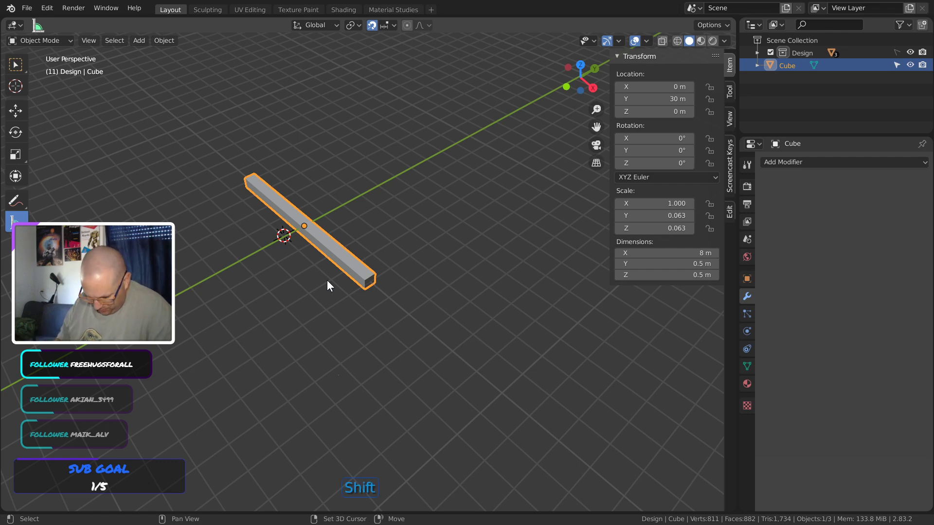
middle_click_drag(327, 280, 205, 384, "ctrl")
middle_click_drag(205, 385, 440, 223, "shift")
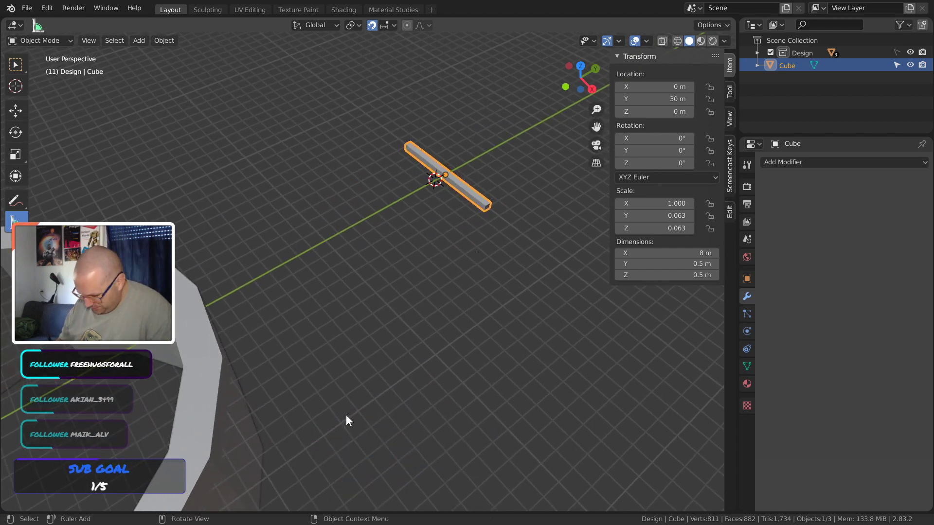
middle_click_drag(390, 335, 292, 287)
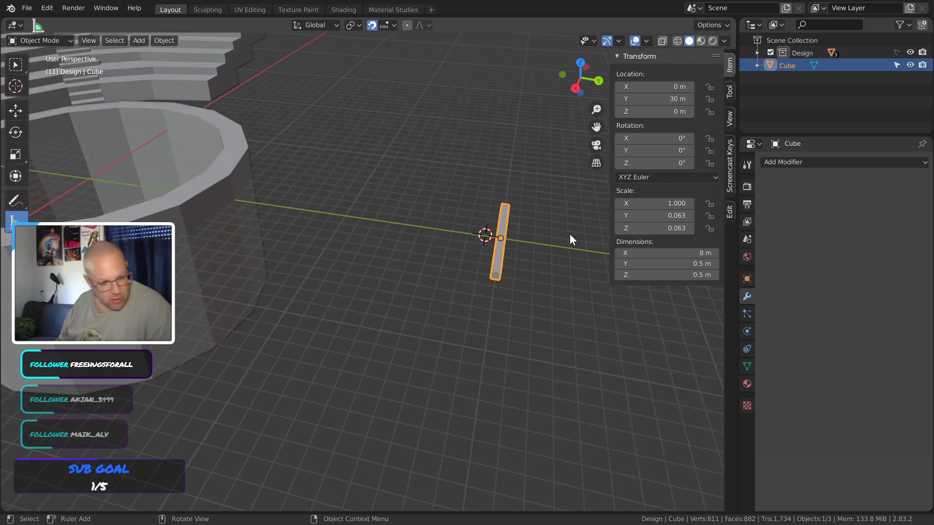
middle_click_drag(570, 234, 307, 246, "shift")
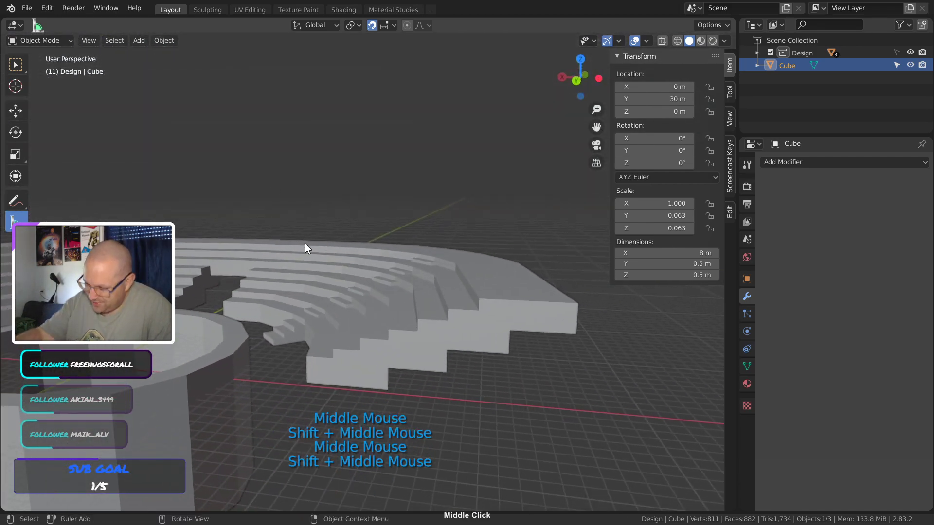
key("KP_3")
key("KP_1")
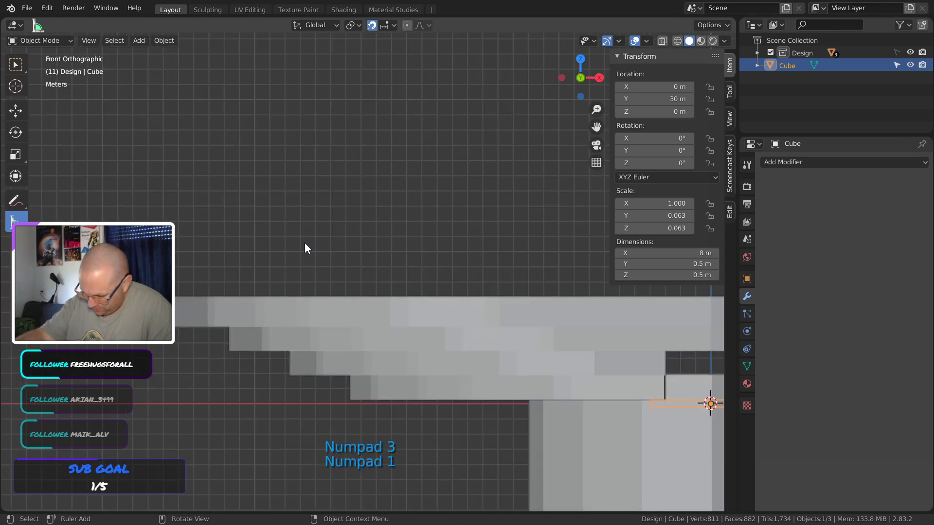
middle_click_drag(305, 243, 258, 396)
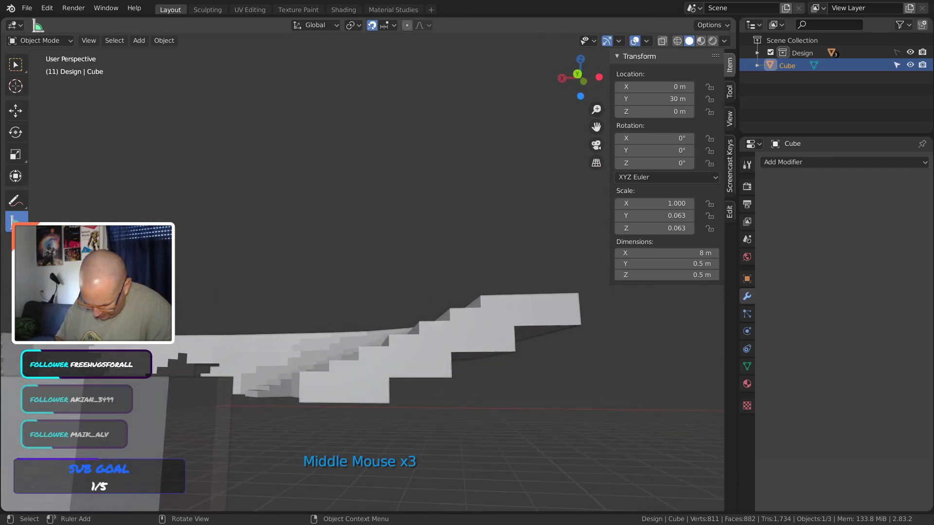
Measure the height of the lowest step of the small staircase in the arena seating with two rulers
left_click(257, 395)
left_click_drag(258, 392, 258, 401)
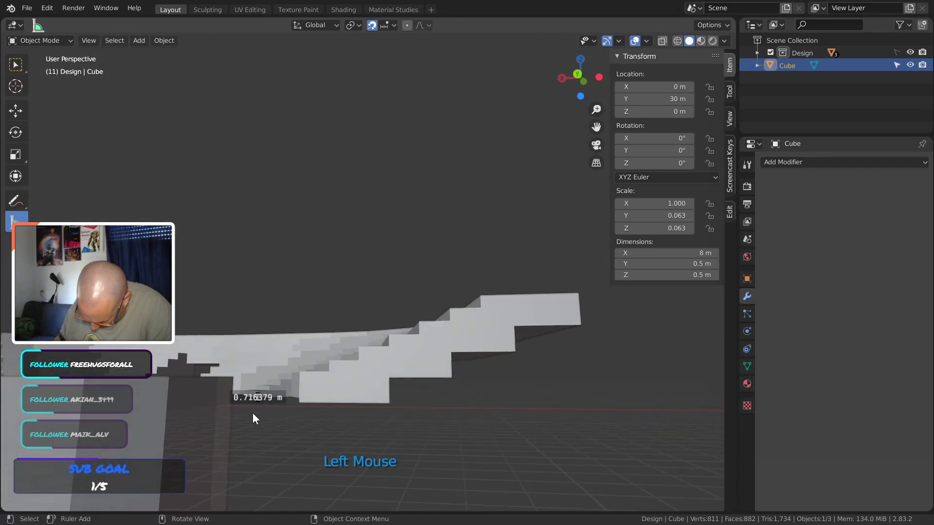
middle_click_drag(253, 414, 363, 156)
mouse_move(265, 367)
left_mouse_down()
mouse_move(268, 387)
mouse_move(272, 380)
left_mouse_up()
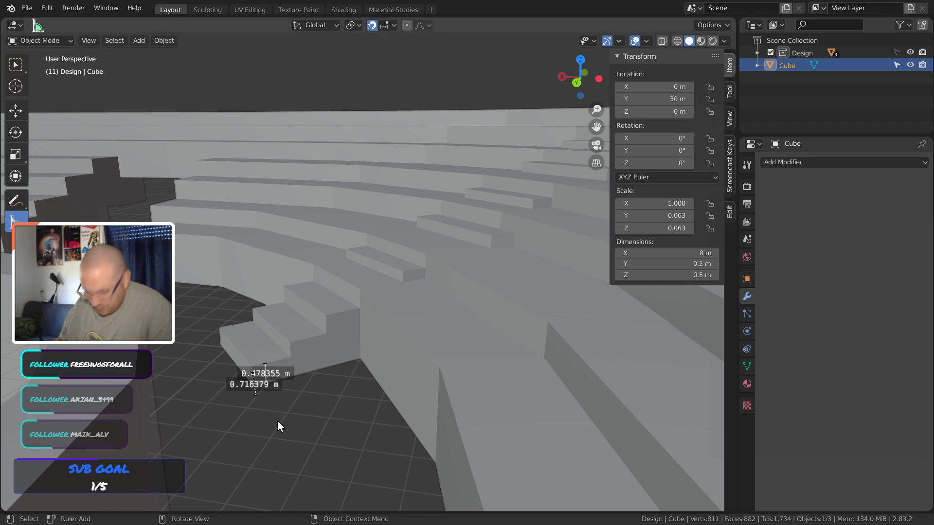
middle_click_drag(382, 311, 377, 336)
middle_click_drag(377, 336, 333, 360, "shift")
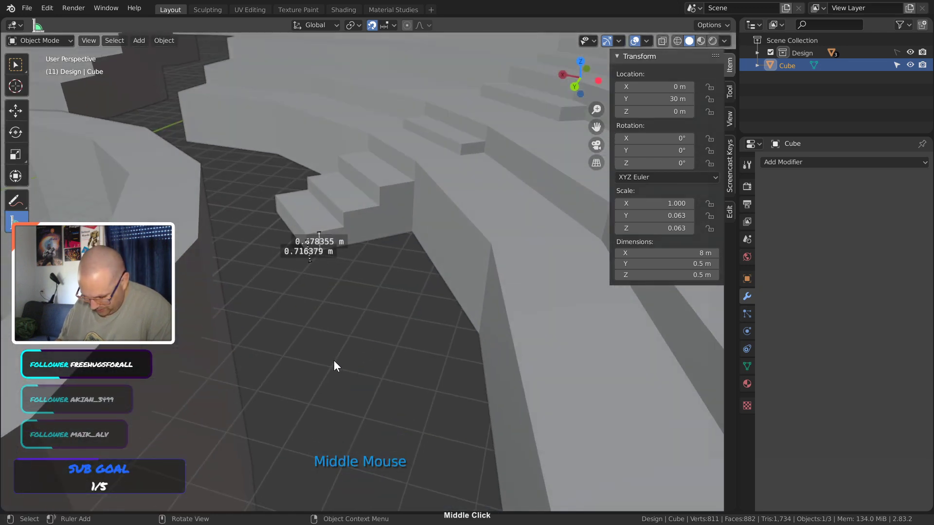
Delete the cube and both measurement rulers beside the small staircase
key("Delete")
key("Delete")
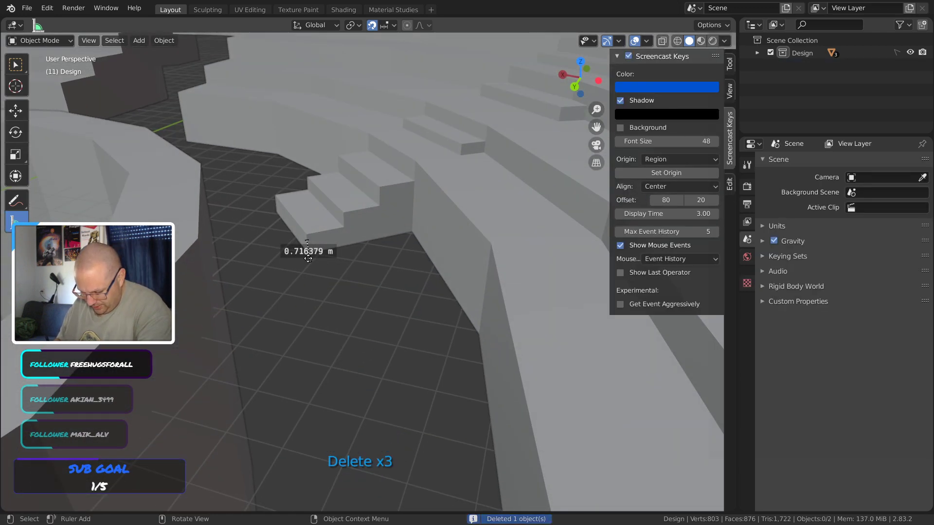
key("Delete")
left_click(310, 258)
key("Delete")
left_click(311, 260)
key("Delete")
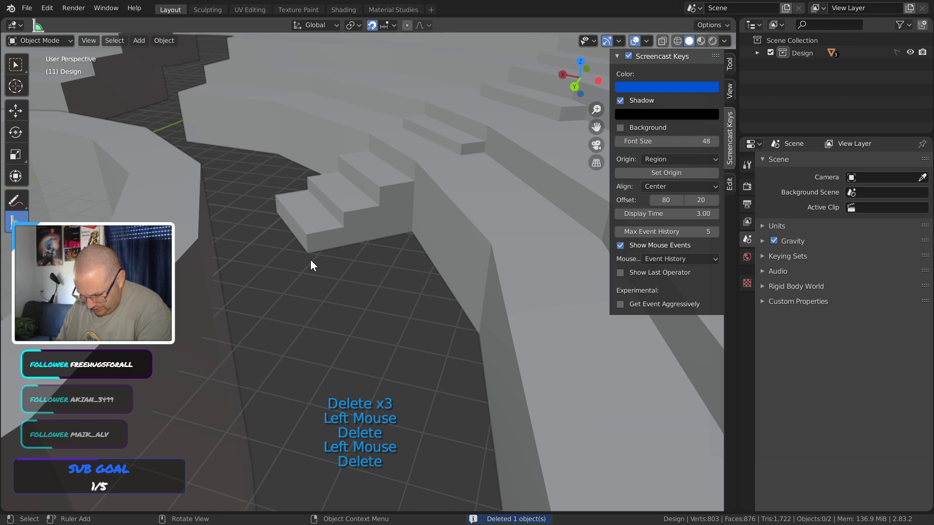
Hide the viewport sidebar and switch from the Measure tool to the Select Box tool
left_click(317, 339)
key("n")
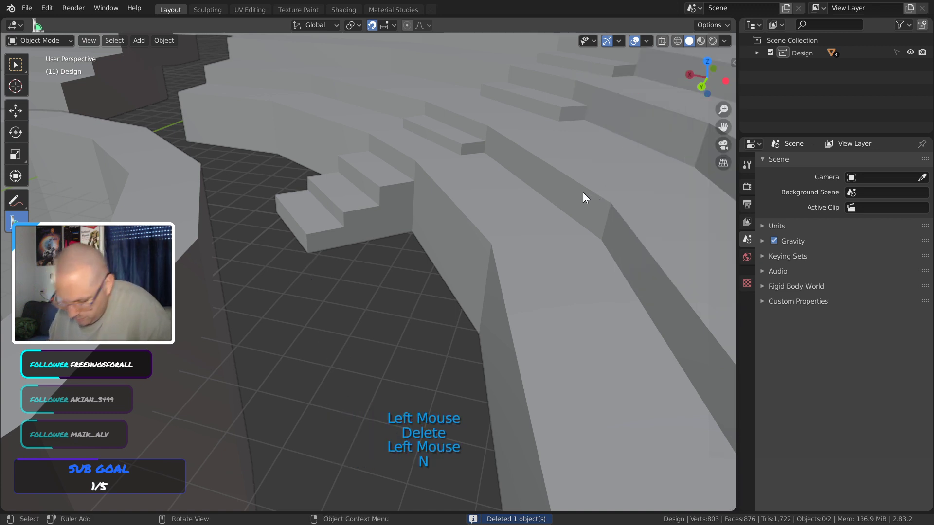
left_click(16, 64)
middle_click(398, 251, "shift")
middle_click(315, 294, "ctrl")
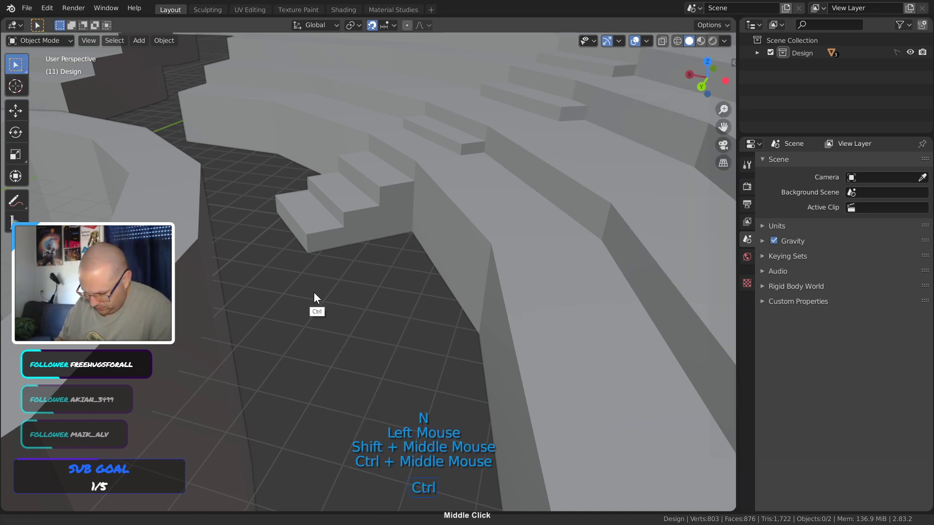
middle_click(335, 309, "shift")
left_click(378, 318)
middle_click(384, 323, "shift")
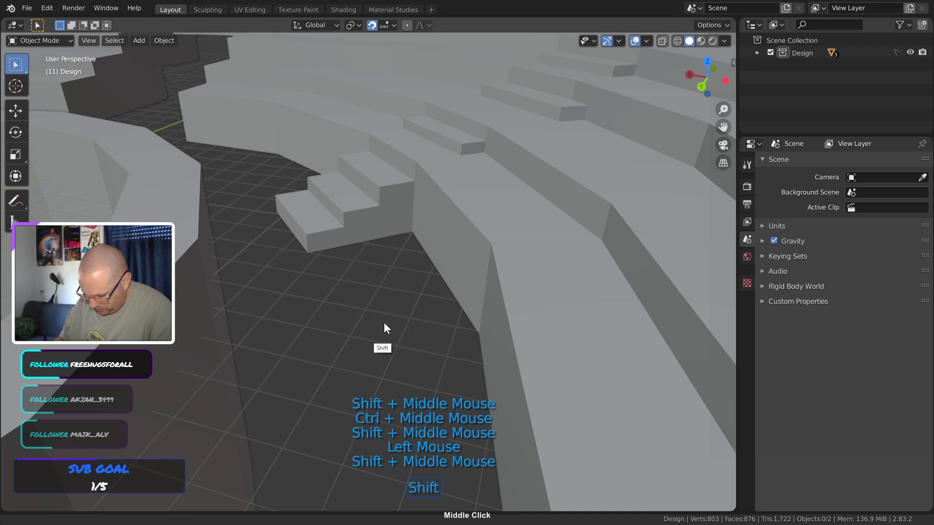
left_click(421, 348)
left_click(451, 347)
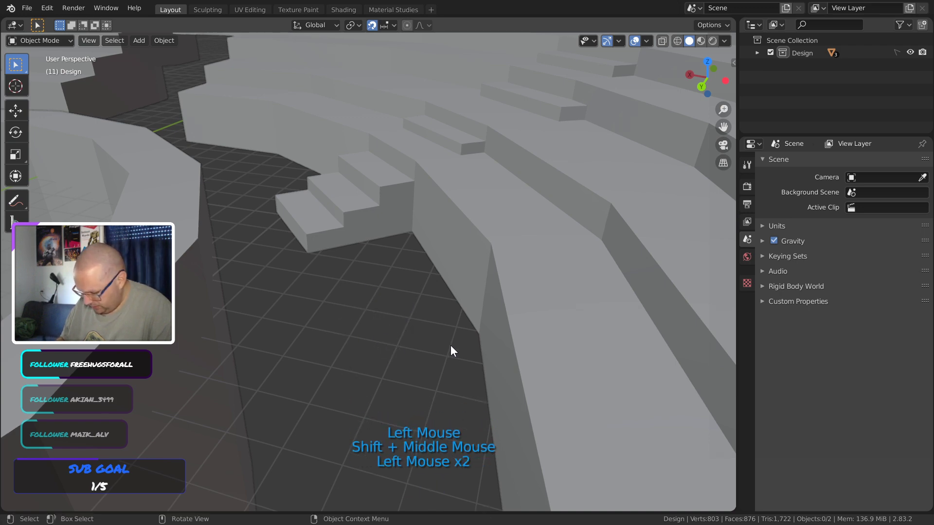
View the whole arena from behind the pit and check which objects the Design collection contains
middle_click(405, 366, "ctrl")
key("Home")
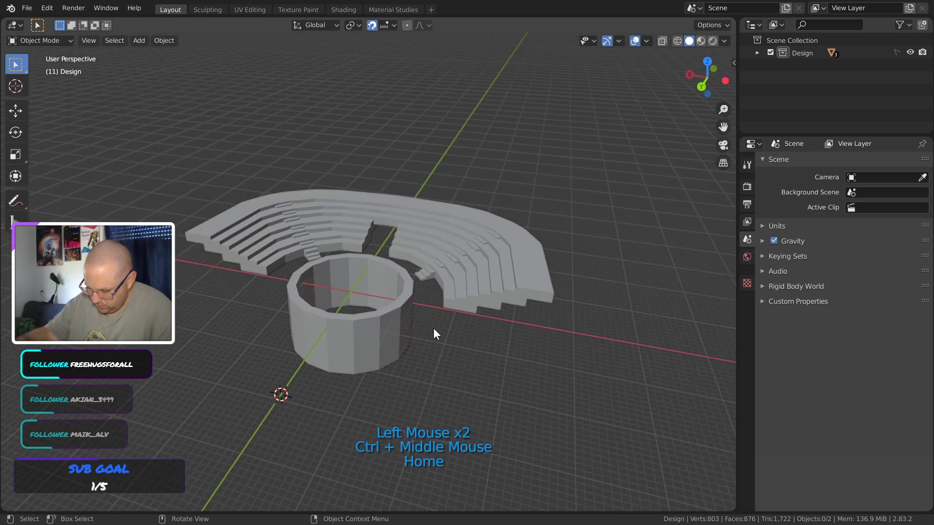
middle_click_drag(434, 328, 456, 323, "ctrl")
middle_click_drag(465, 188, 406, 278, "shift")
left_click(758, 53)
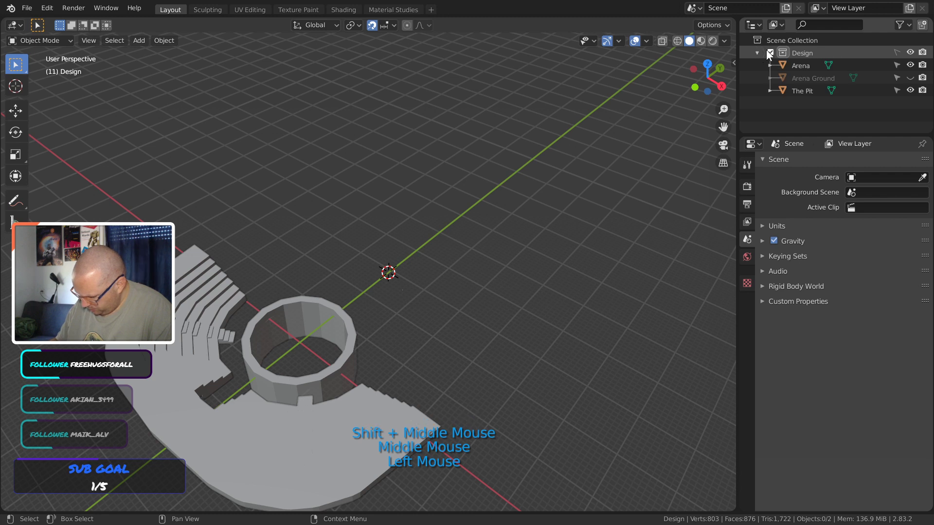
left_click(758, 53)
left_click(532, 309)
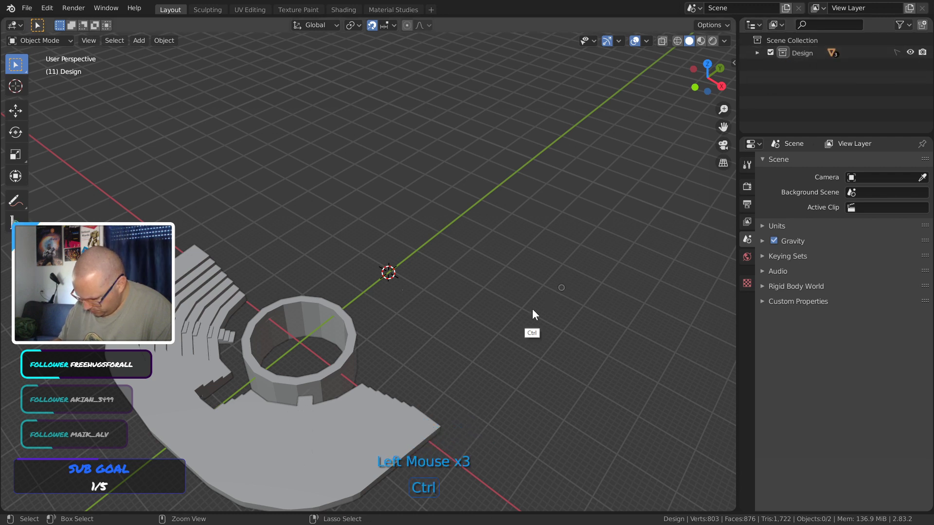
Undo the deletion of the thin cube bar behind the pit, stepping back and forward through the edit history
key("ctrl+z")
key("ctrl+z")
key("ctrl+z")
key("ctrl+z")
key("ctrl+z")
key("ctrl+z")
key("ctrl+z")
key("ctrl+z")
key("ctrl+z")
key("ctrl+z")
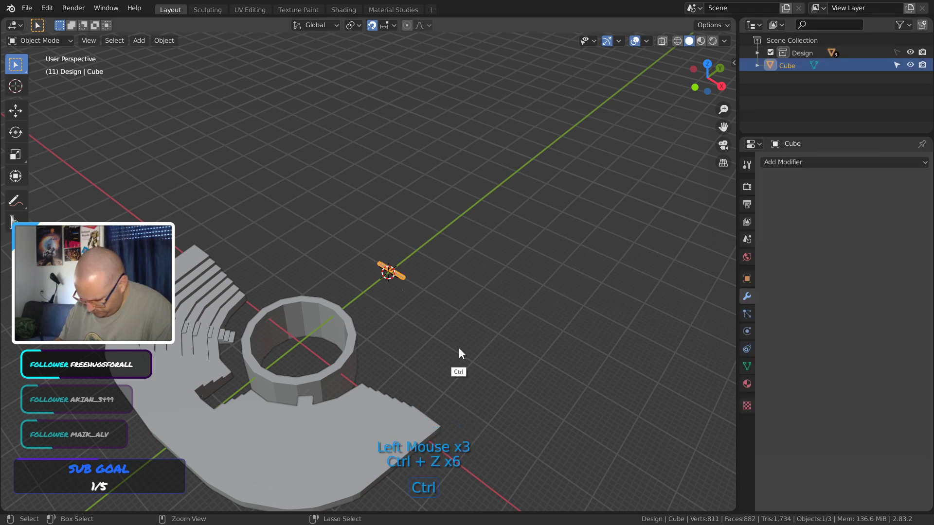
key("ctrl+shift+z")
key("ctrl+shift+z")
key("ctrl+shift+z")
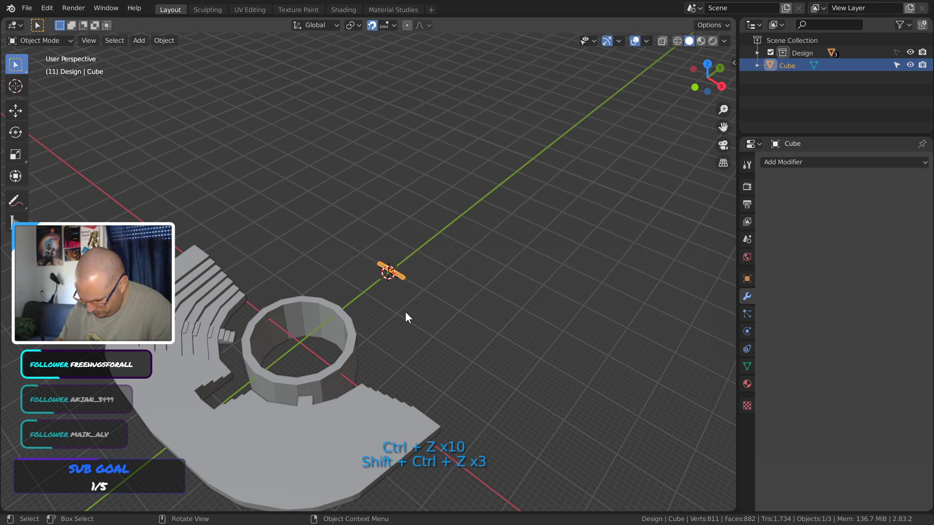
Examine the thin bar behind the pit up close and from several angles
middle_click_drag(407, 315, 429, 270, "ctrl")
key("KP_Decimal")
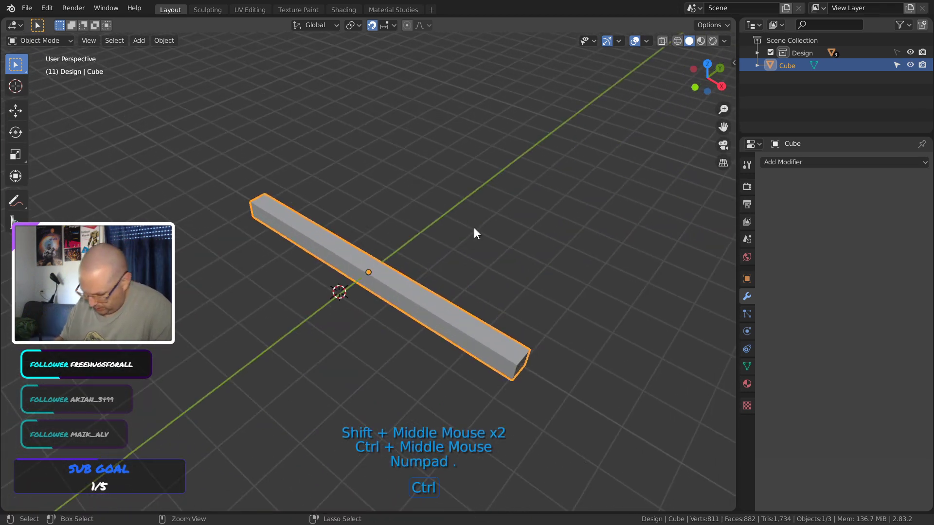
middle_click_drag(473, 227, 391, 346, "ctrl")
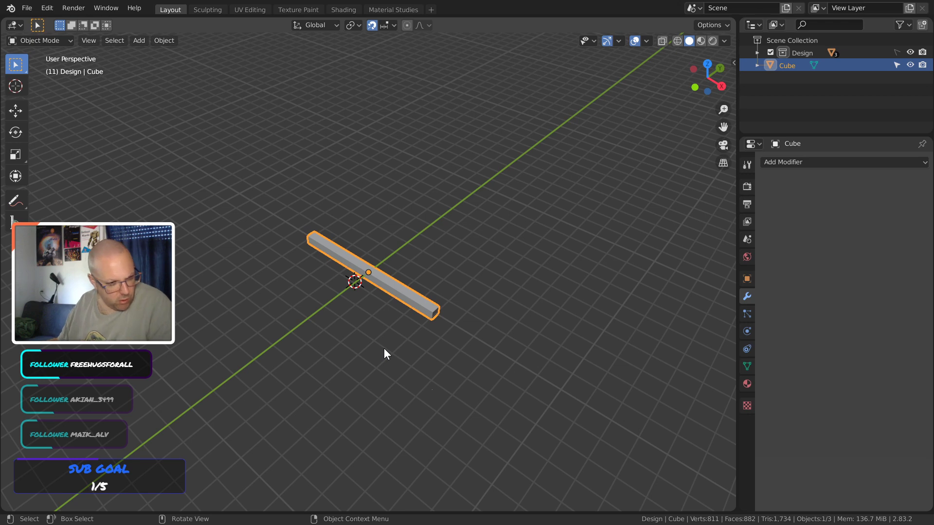
middle_click_drag(383, 349, 411, 276)
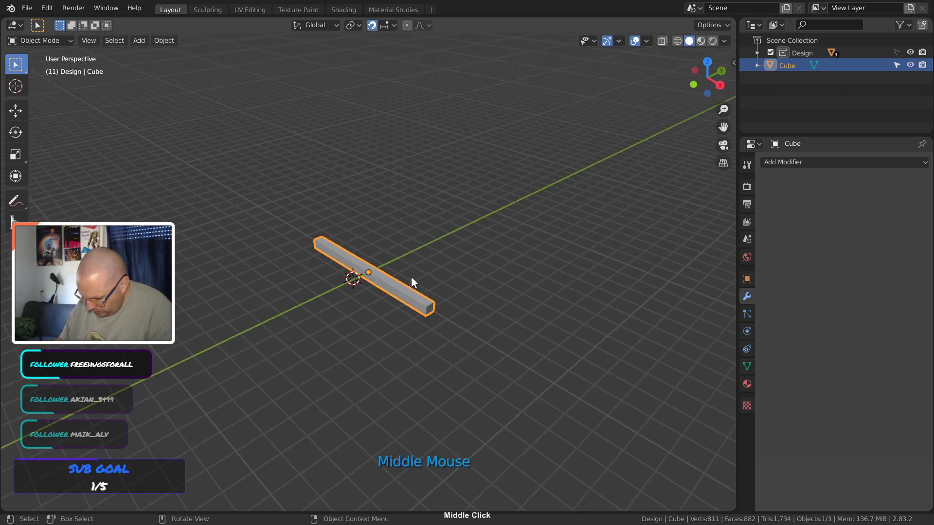
left_click(448, 430)
left_click(416, 379)
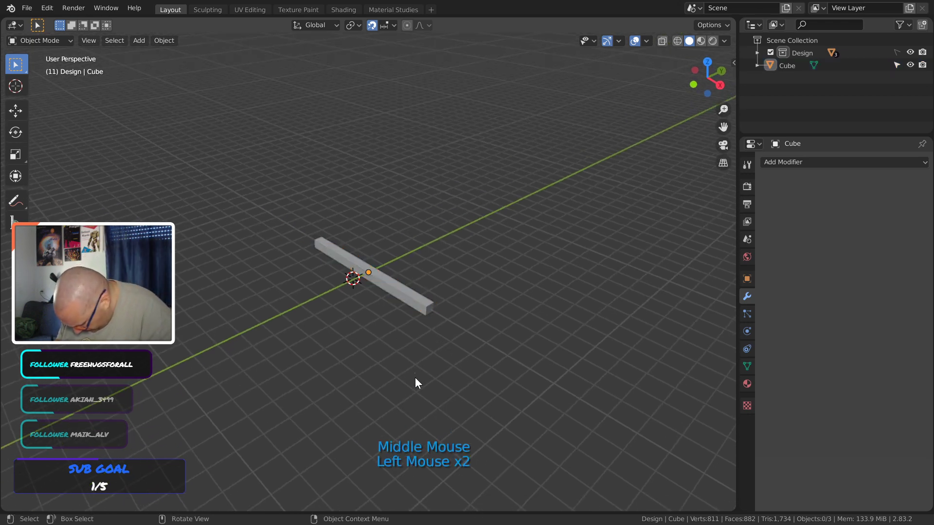
middle_click_drag(427, 404, 397, 311)
left_click(261, 373)
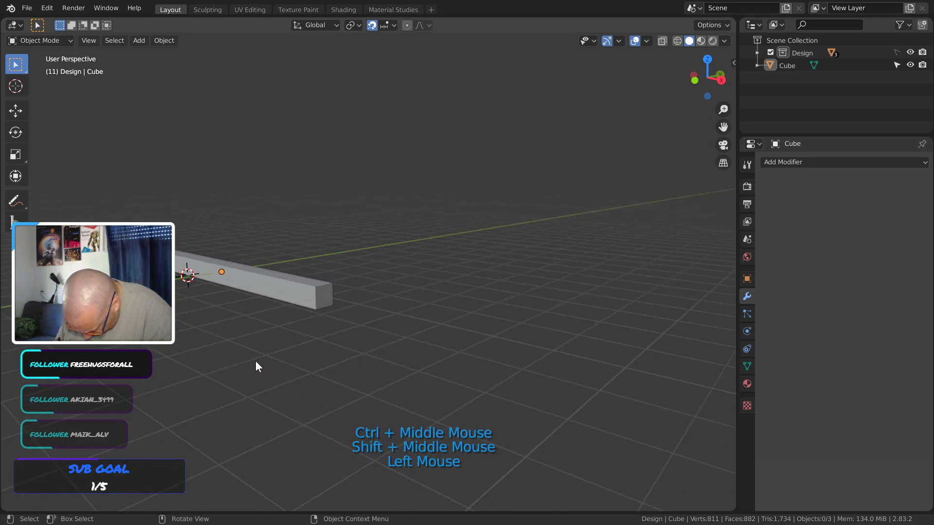
left_click(258, 367)
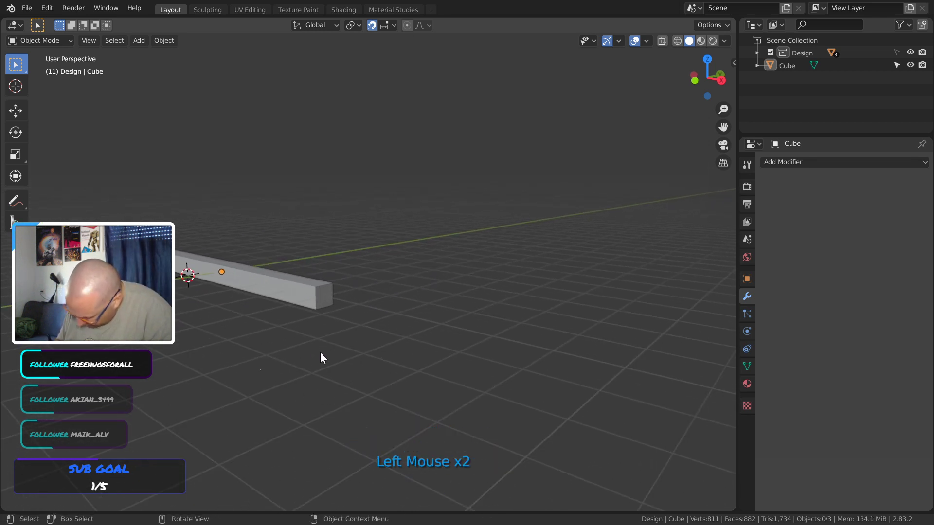
middle_click_drag(317, 387, 359, 273, "ctrl")
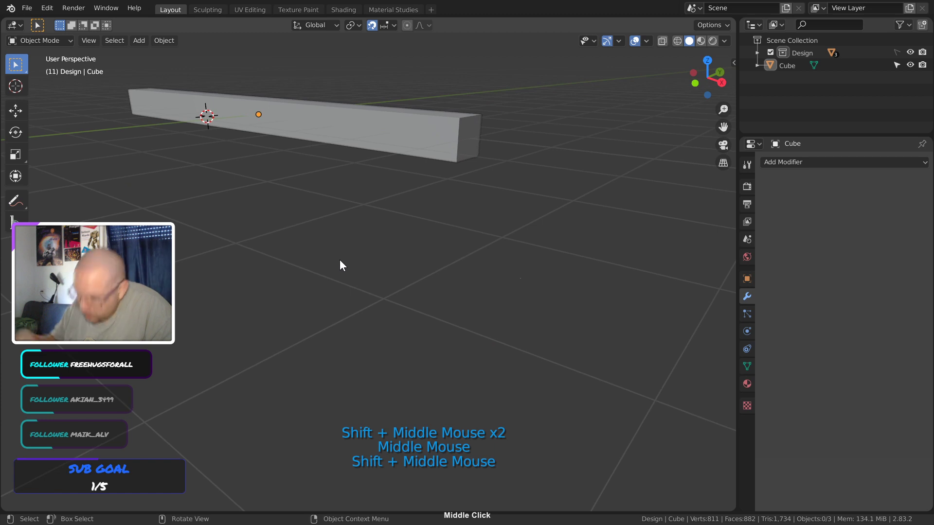
Select the thin bar, show its transform properties and set its Y dimension to 2 m
left_click(446, 113)
key("KP_Decimal")
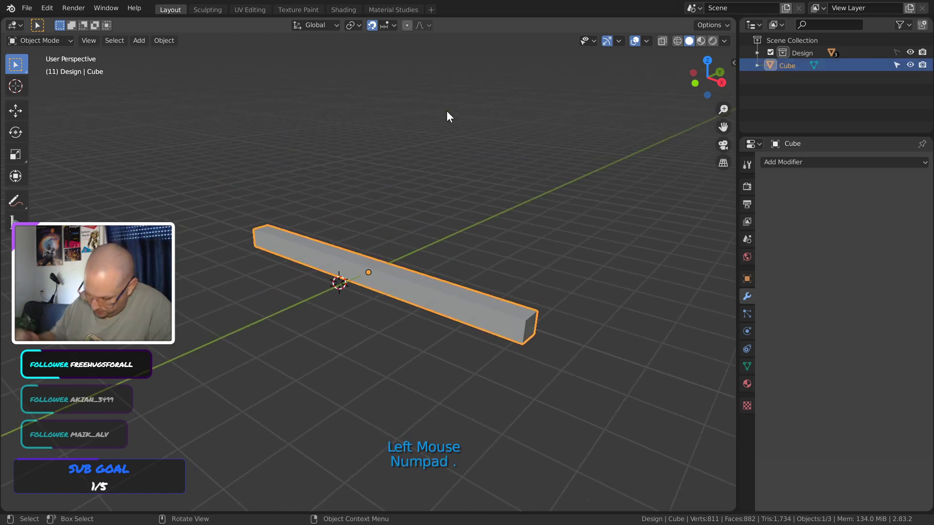
middle_click_drag(490, 267, 471, 292)
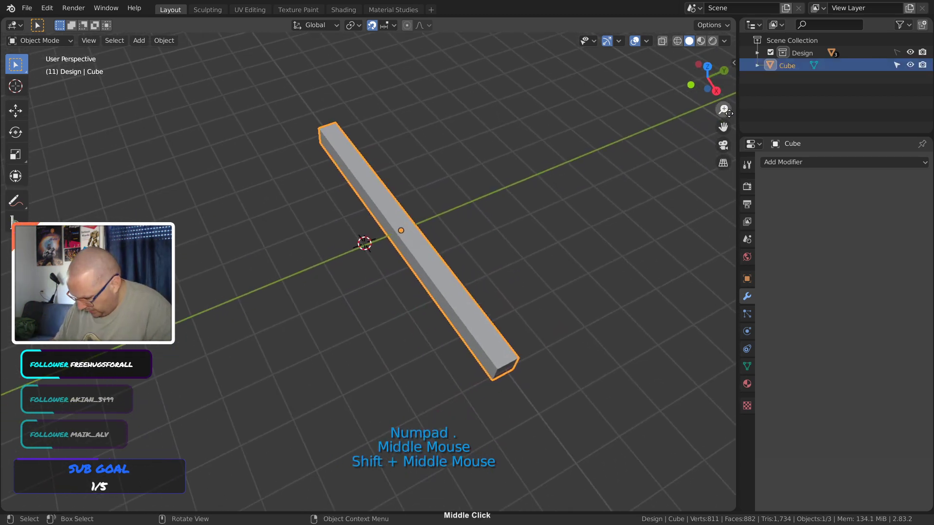
key("n")
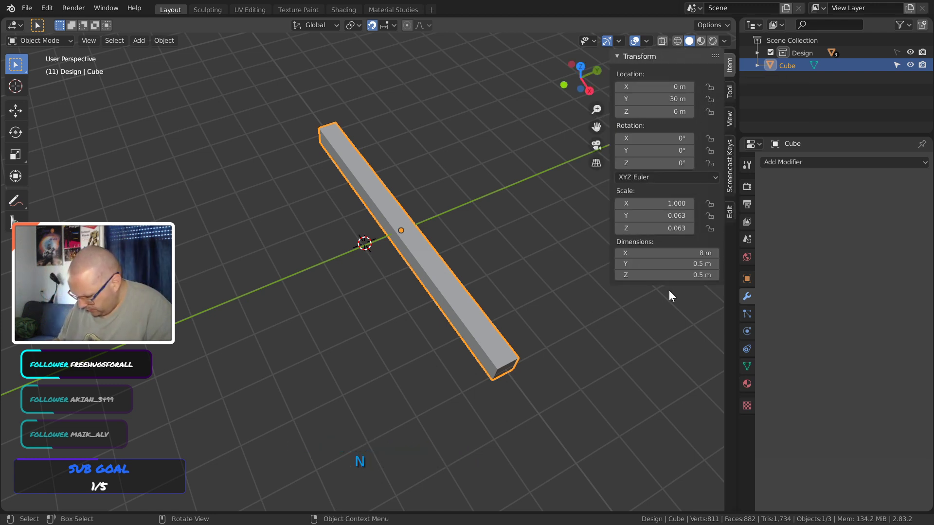
left_click(687, 262)
type("2")
key("Return")
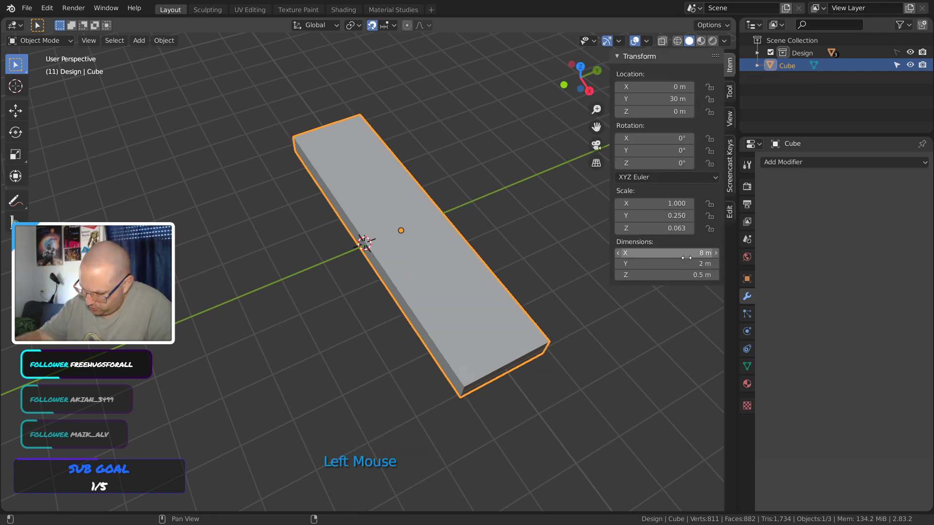
Change the slab's dimensions to 2 m in X and 8 m in Y
left_click(570, 390)
middle_click_drag(570, 370, 384, 373, "shift")
left_click(698, 253)
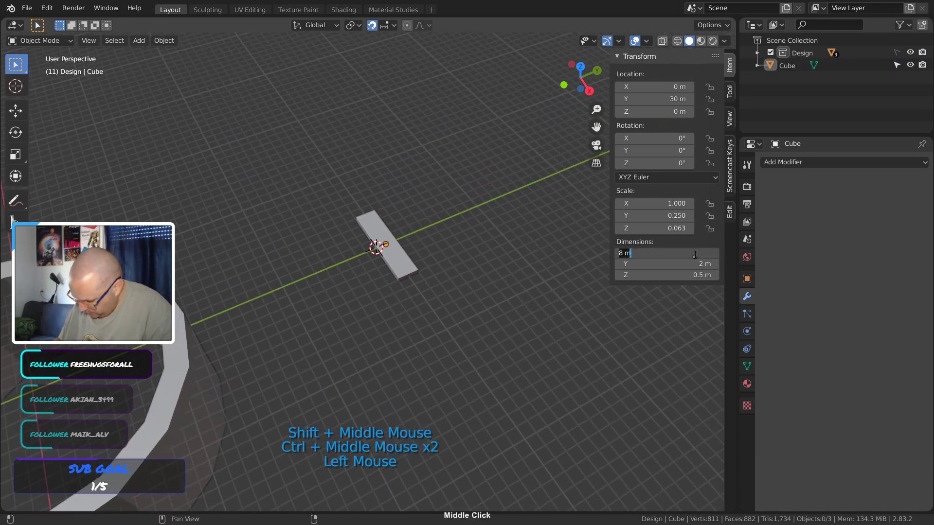
key("Tab")
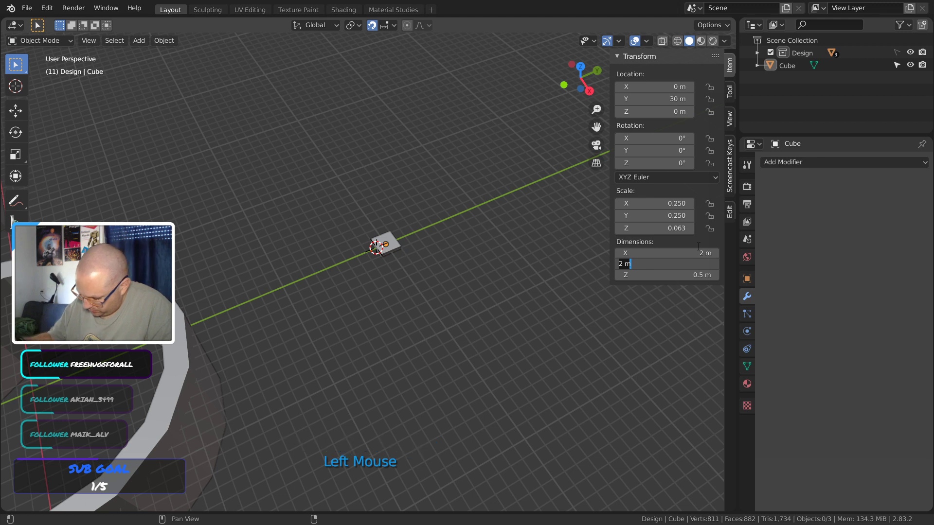
type("8")
key("Return")
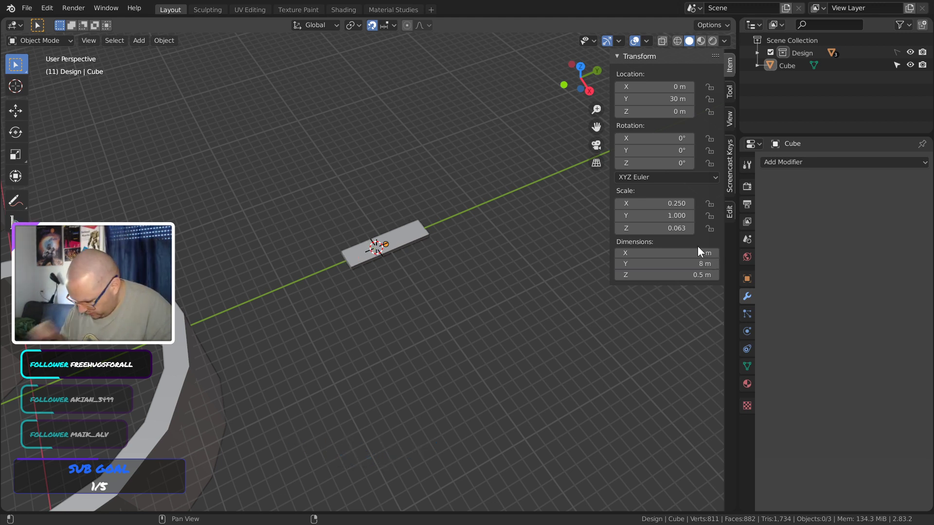
Make the slab square by setting its X and Y dimensions to 4 m each
left_click(699, 253)
type("4")
key("Tab")
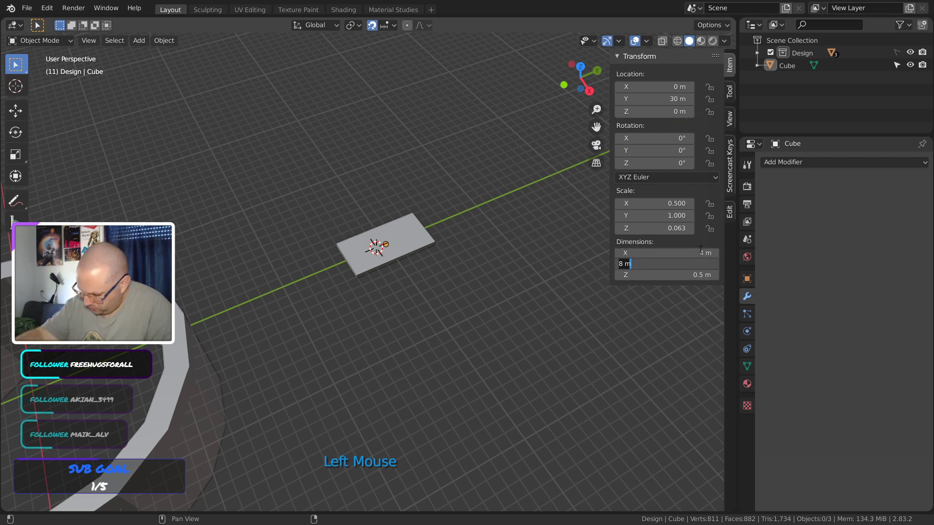
type("4")
key("Return")
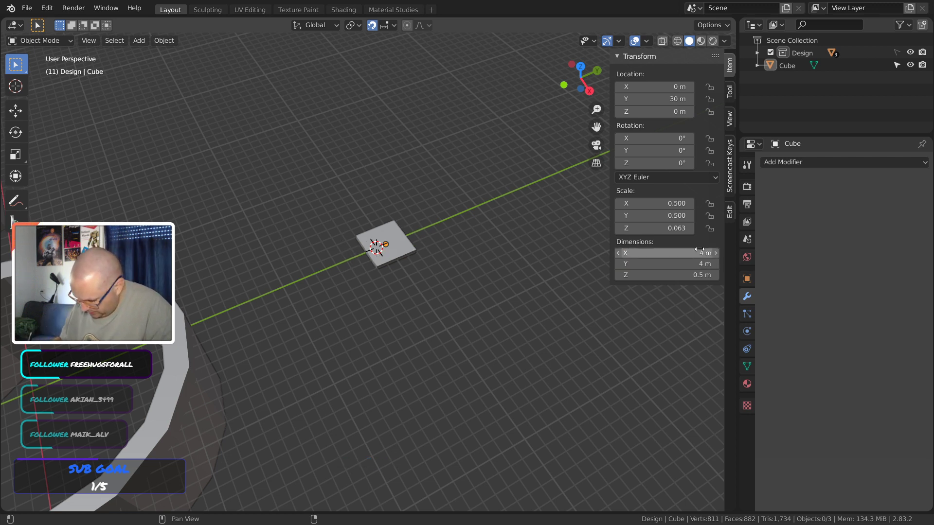
Select the square slab and set its Z rotation to 90°
left_click(399, 259)
double_click(668, 111)
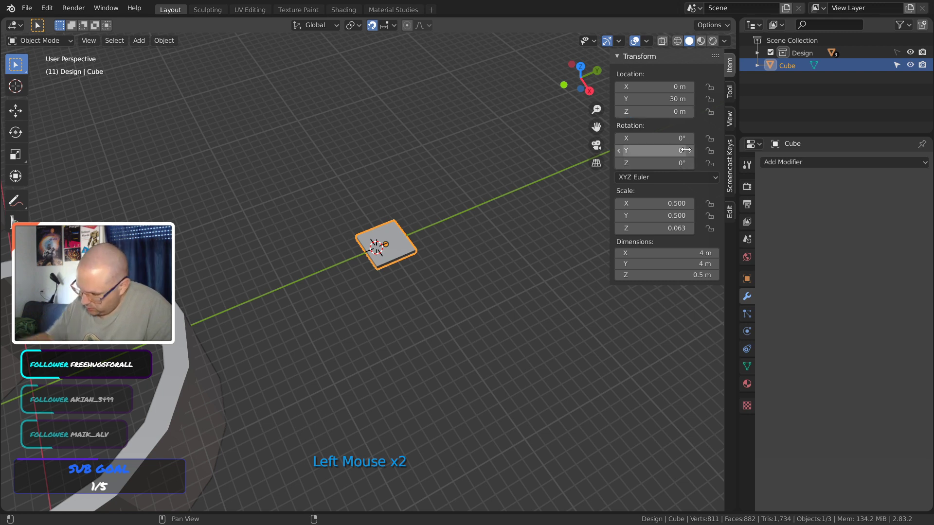
left_click(663, 162)
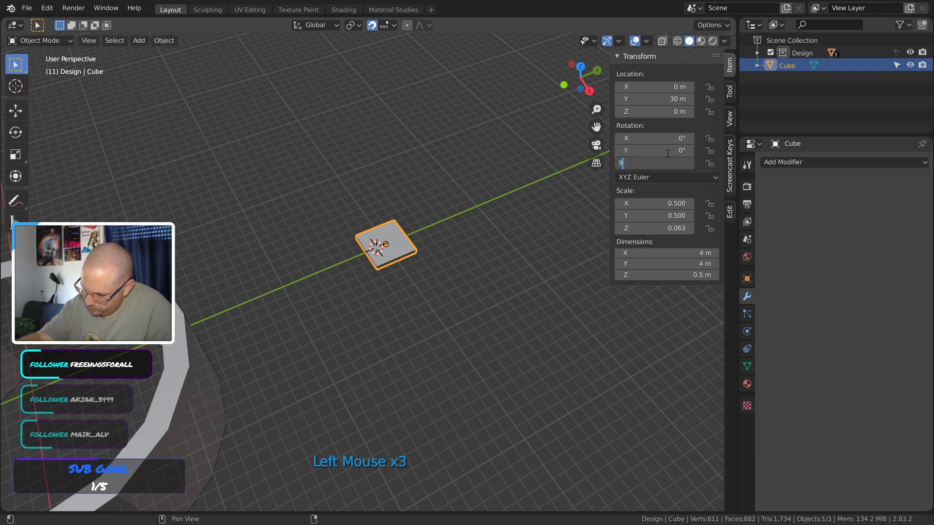
type("90")
key("Return")
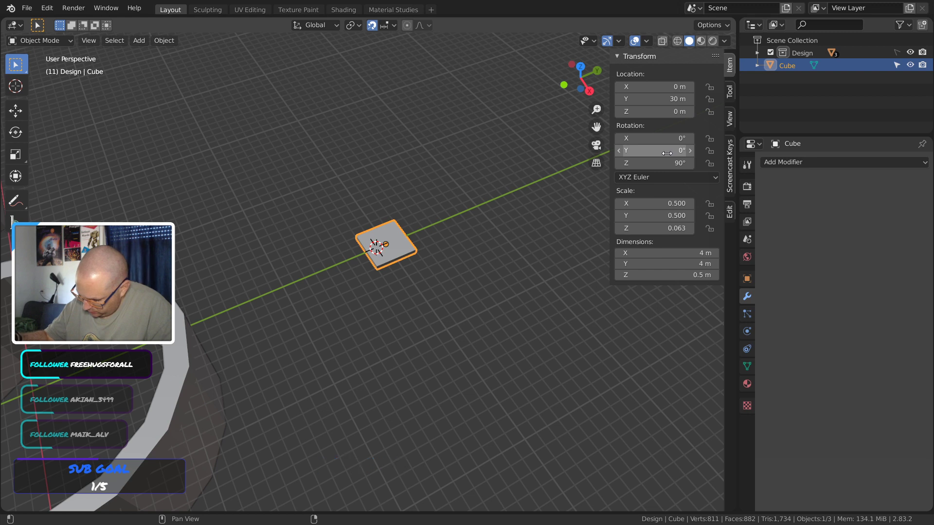
Dismiss the Apply transform options and undo the slab's last Z rotation
left_click(471, 357)
key("ctrl+a")
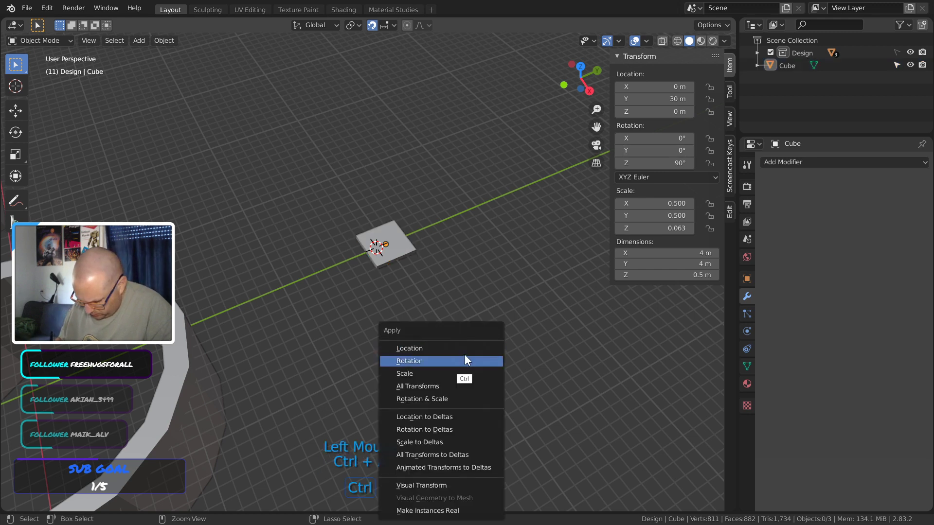
left_click(497, 287)
key("ctrl+z")
key("ctrl+z")
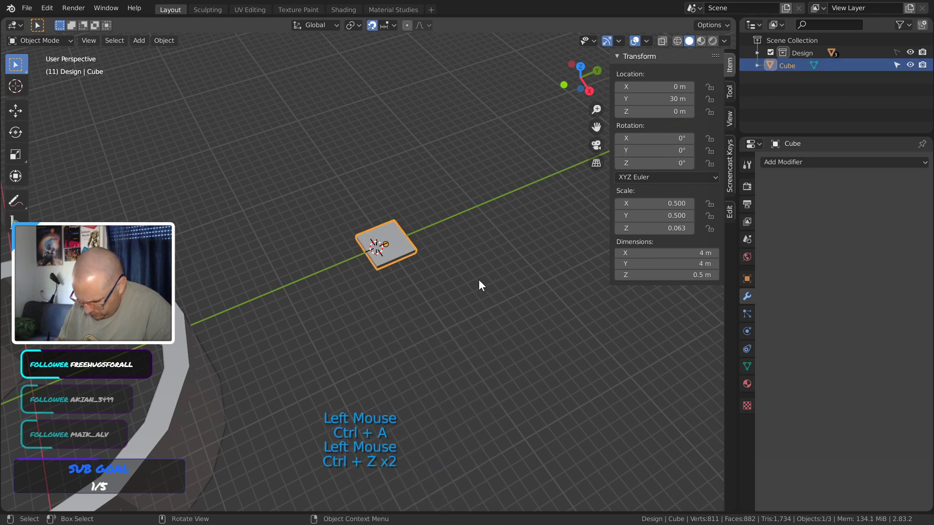
Set the square slab's Z rotation to 45° and keep the slab selected
left_click(679, 164)
type("45")
key("Return")
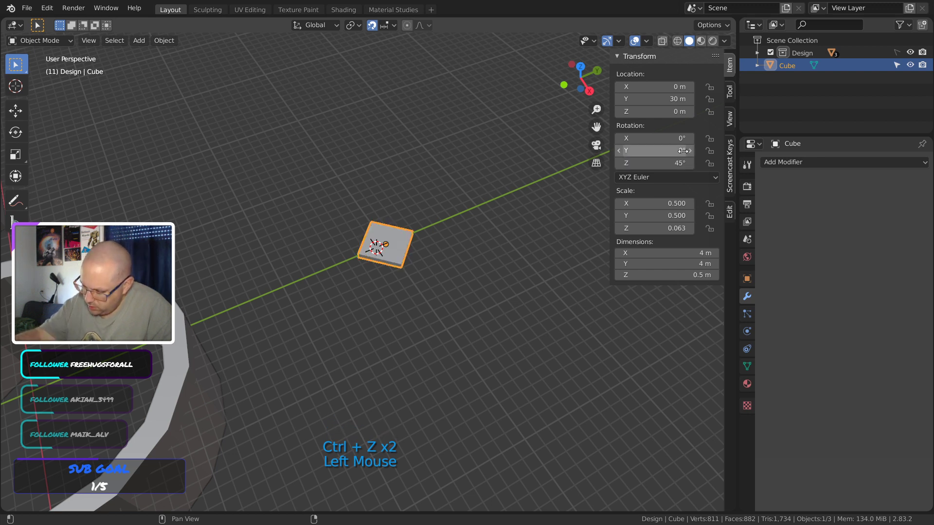
left_click(452, 329)
left_click(397, 258)
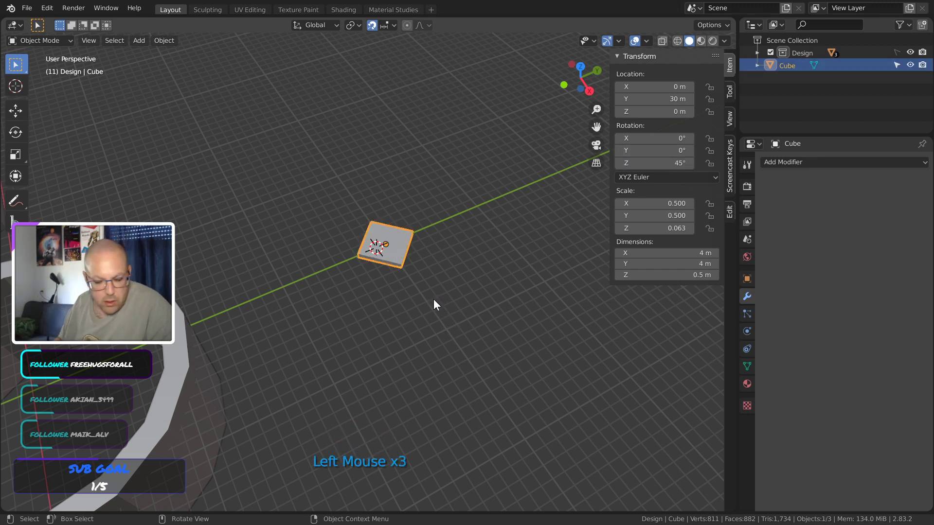
key("s")
key("x")
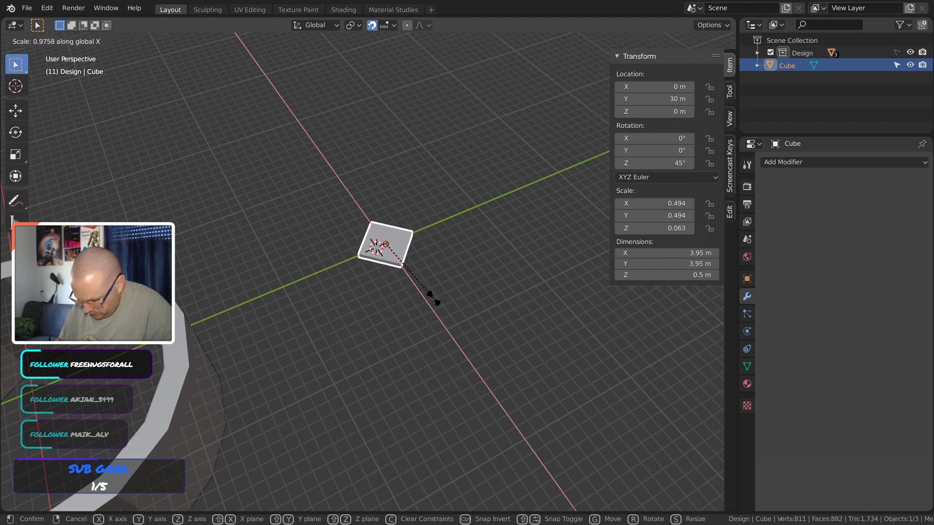
key("y")
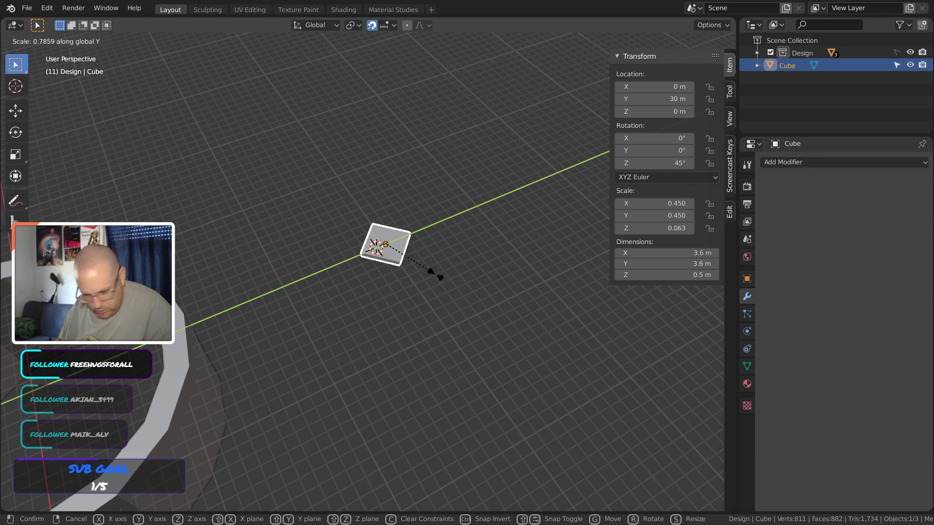
key("z")
key("Escape")
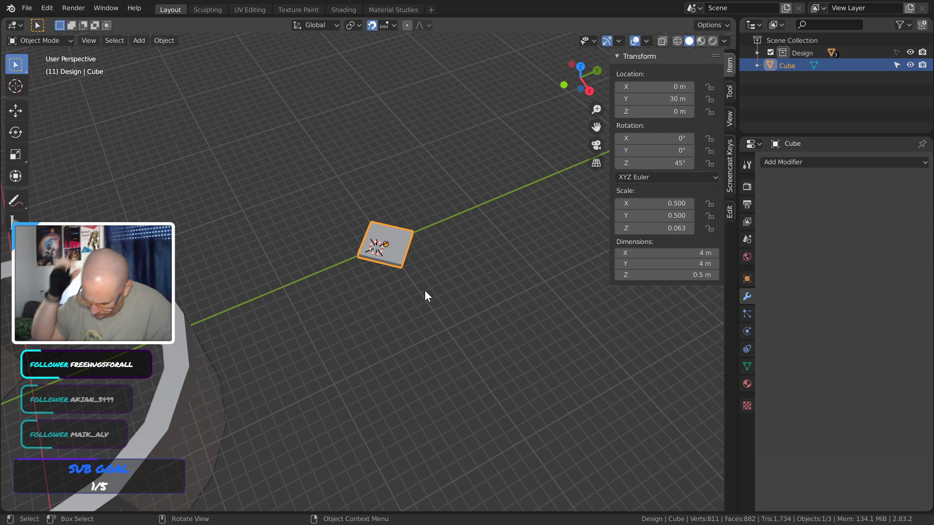
Select the rotated slab and enter Edit Mode for a closer view of its mesh
left_click(433, 340)
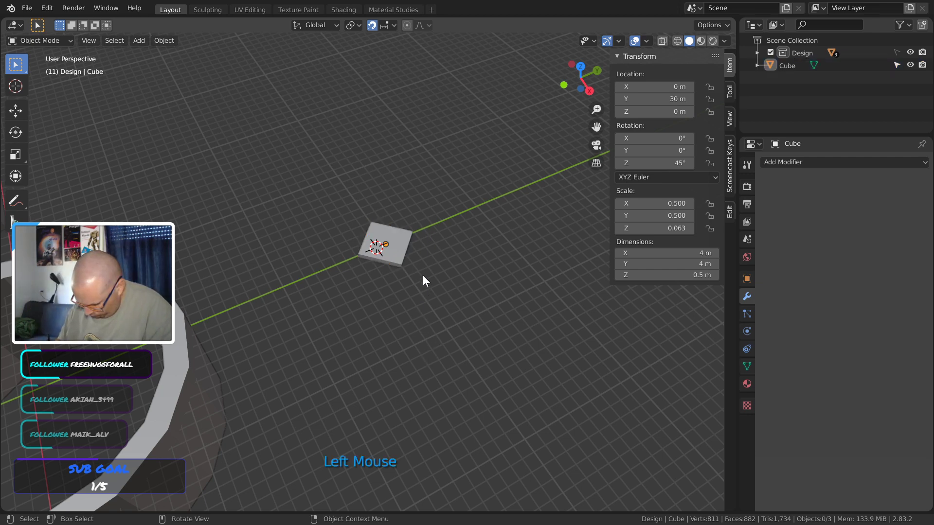
middle_click_drag(422, 275, 392, 253)
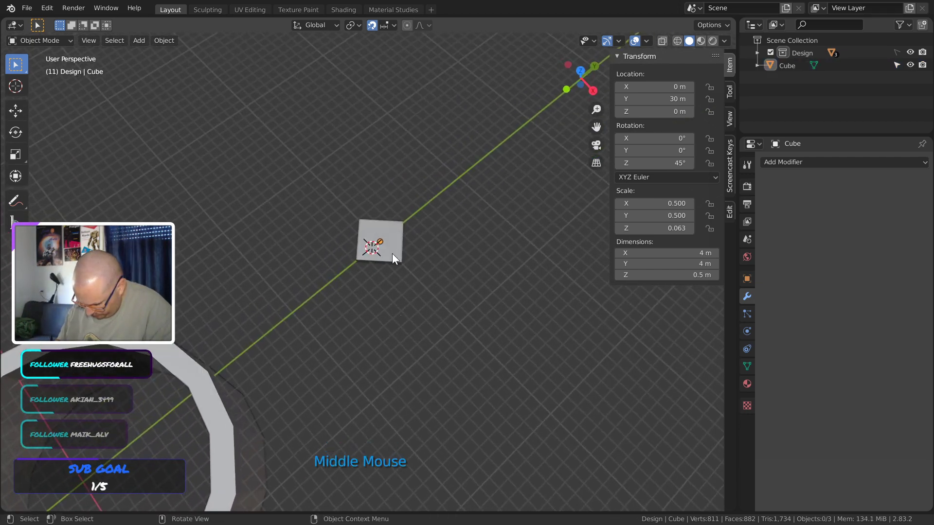
left_click(392, 253)
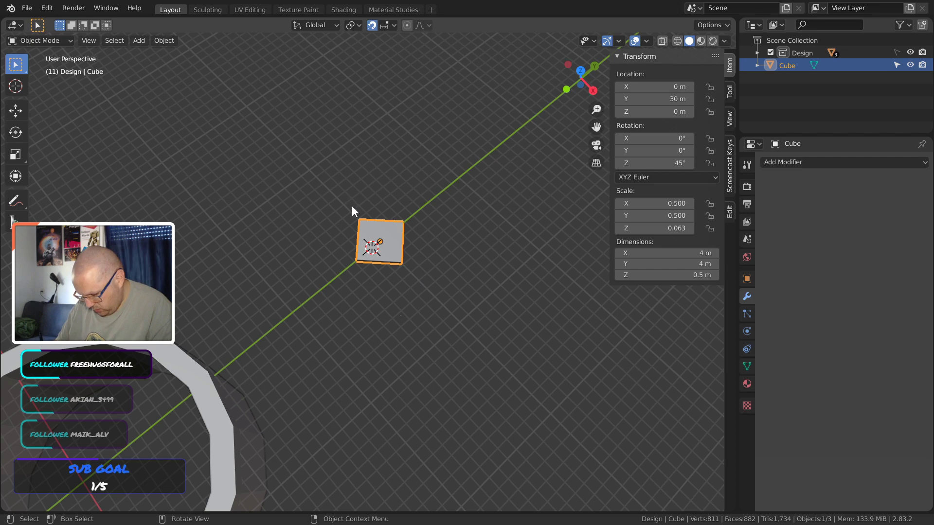
middle_click_drag(375, 330, 435, 229)
key("Tab")
key("ctrl")
key("shift")
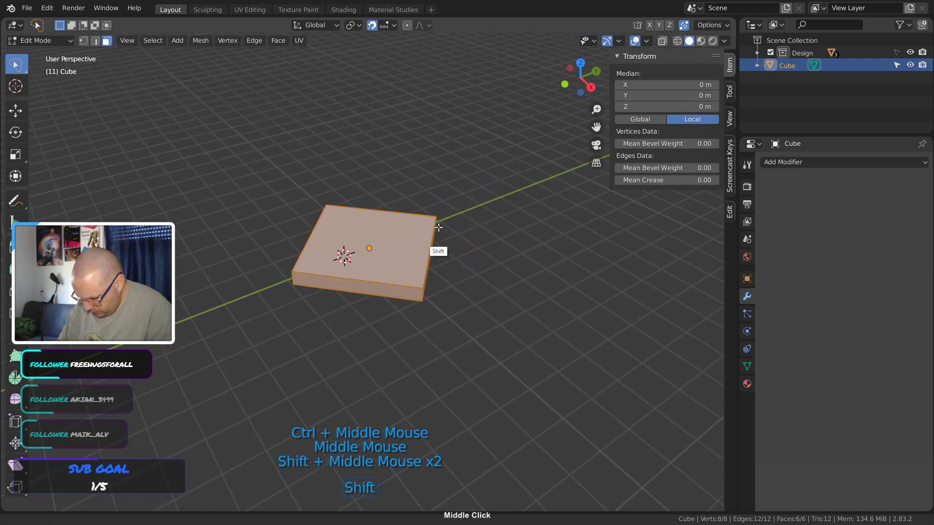
Select the two opposite vertical corner edges of the slab that lie apart along the X axis
left_click(422, 250)
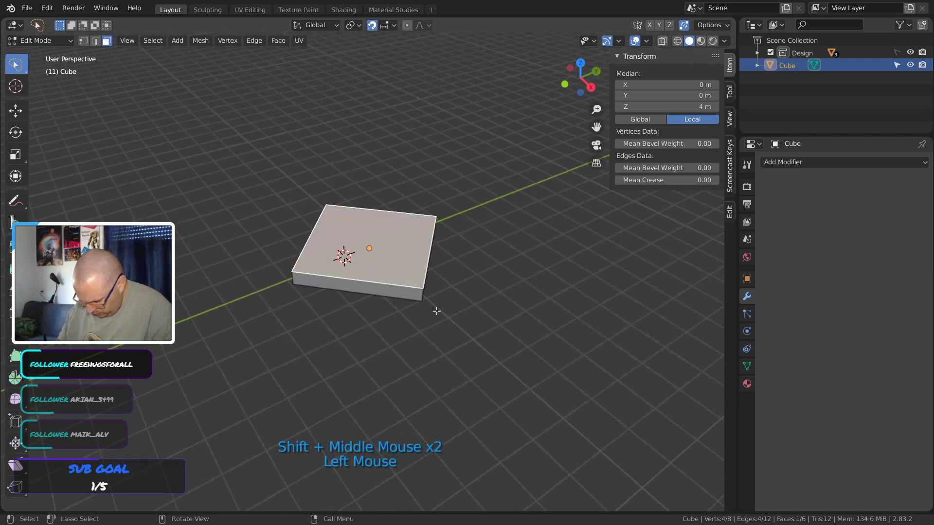
key("2")
left_click(424, 297)
left_click(422, 299)
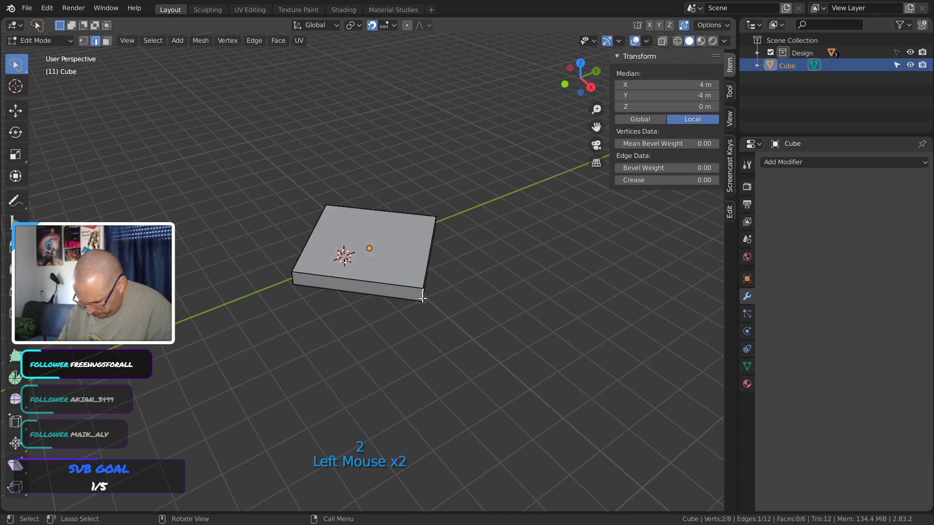
middle_click_drag(404, 256, 515, 313)
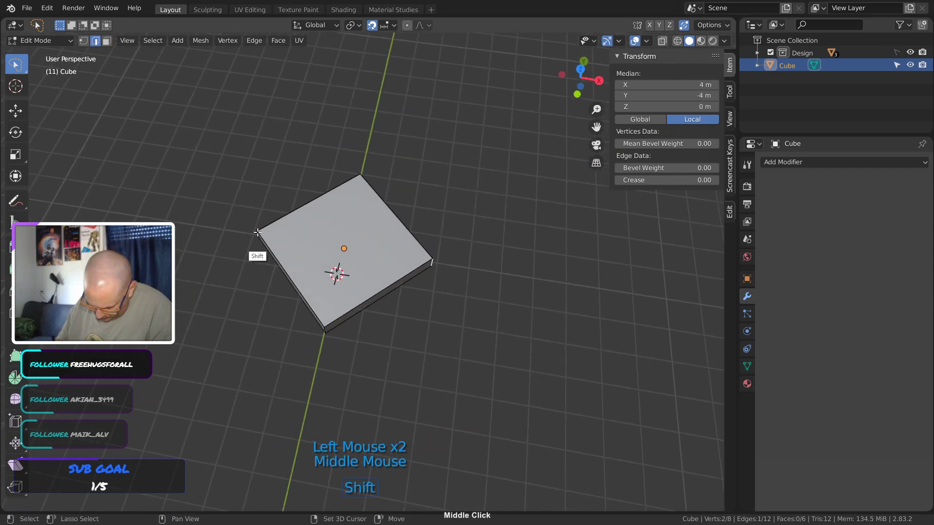
left_click(274, 244, "shift")
middle_click_drag(342, 307, 382, 366)
left_click(292, 285, "shift")
left_click(253, 297, "shift")
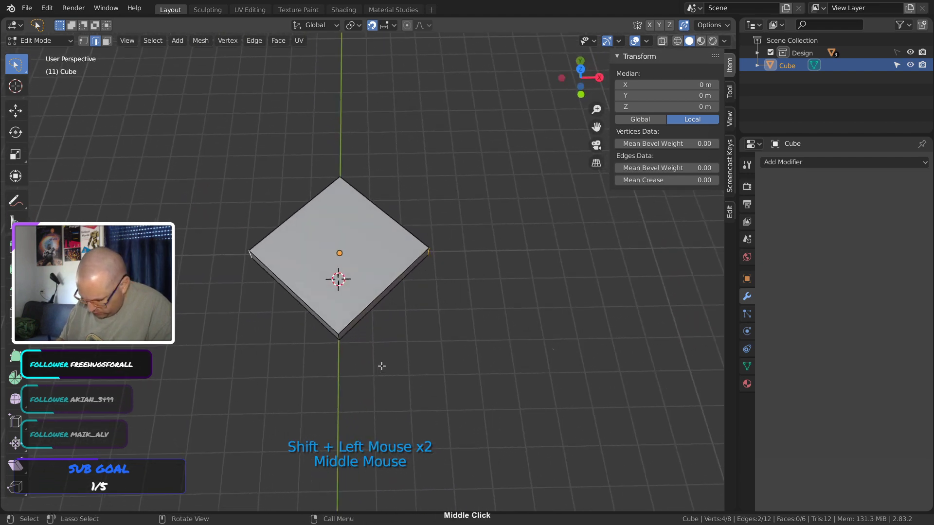
Scale the two selected corner edges along global X by a factor of about 1.4, using increment snapping in top view
key("s")
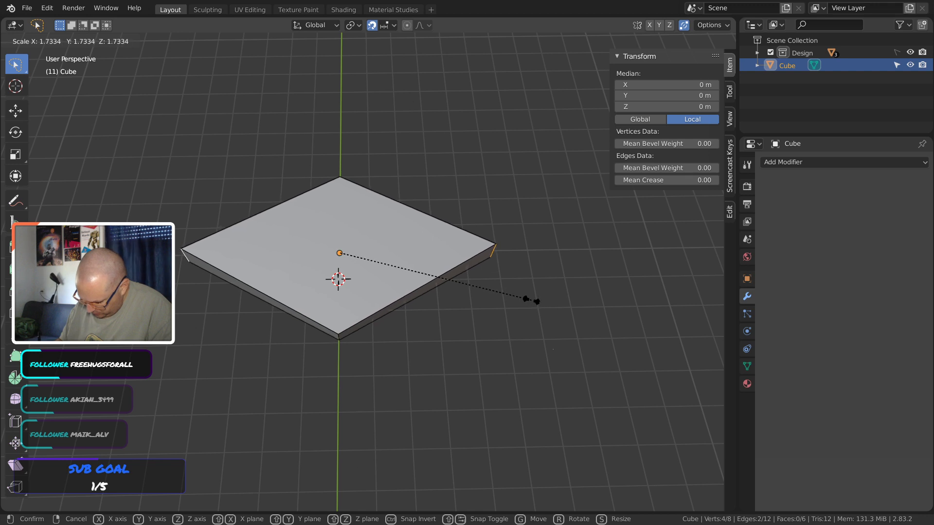
right_click(503, 302)
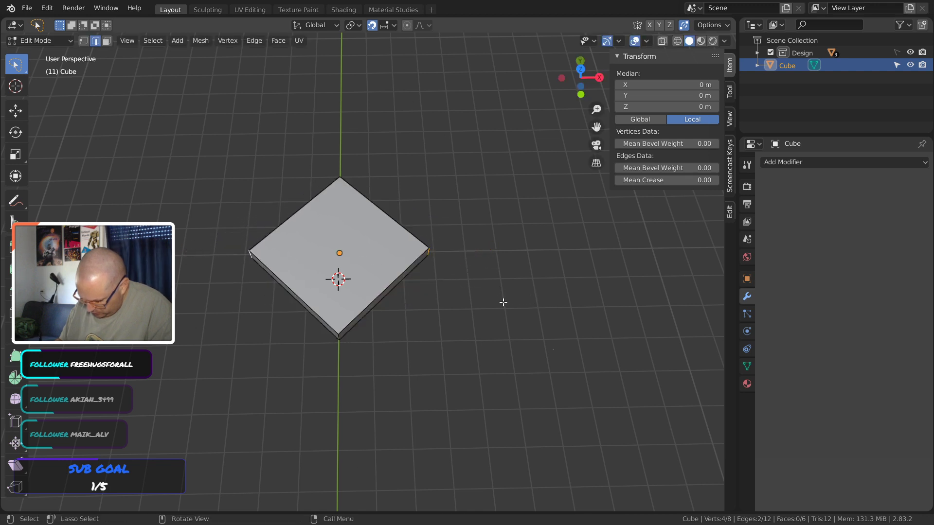
key("KP_7")
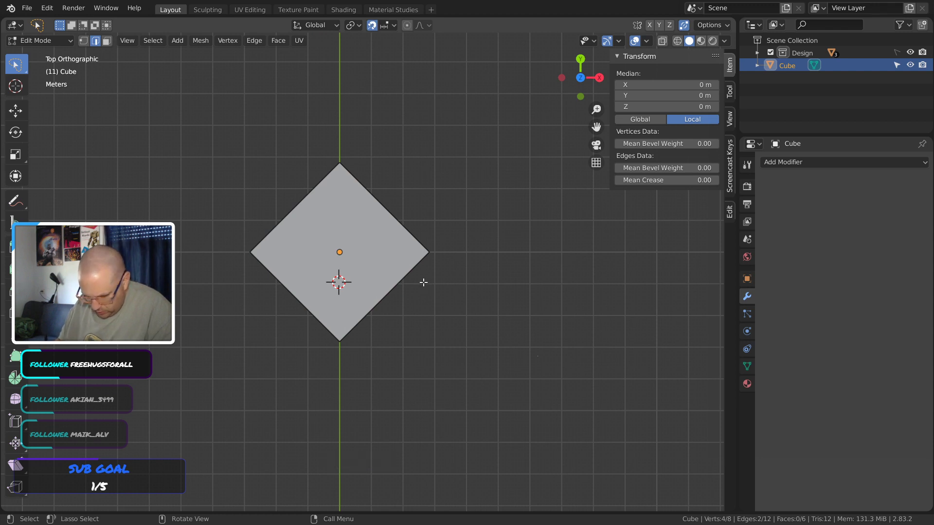
key("s")
key("x")
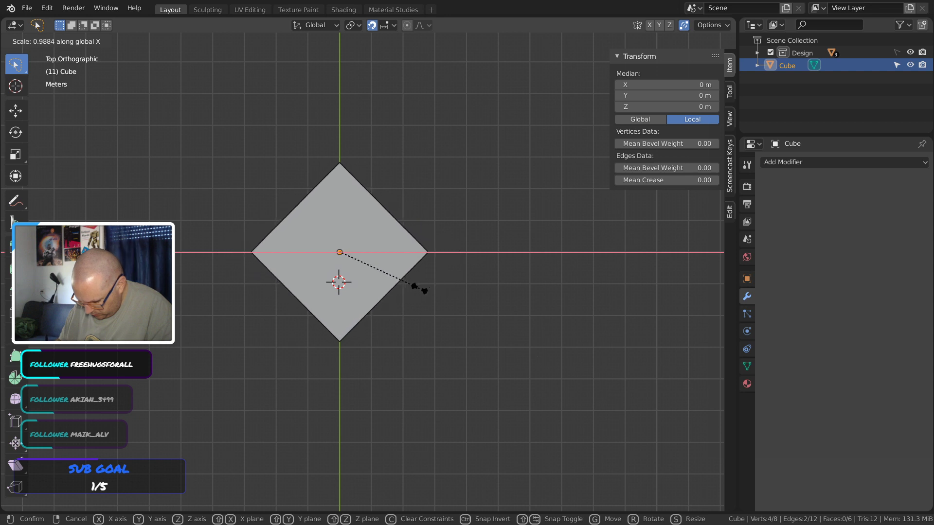
key("shift")
key("ctrl")
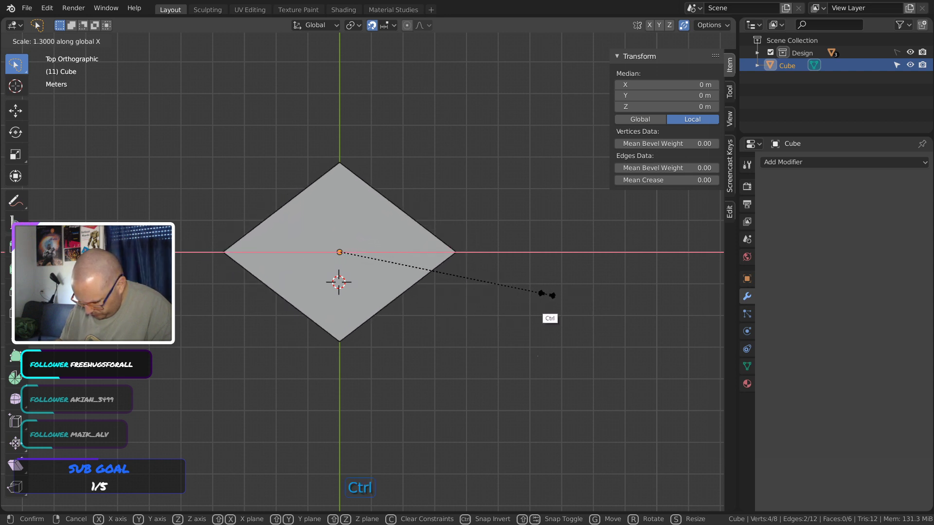
left_click(559, 294)
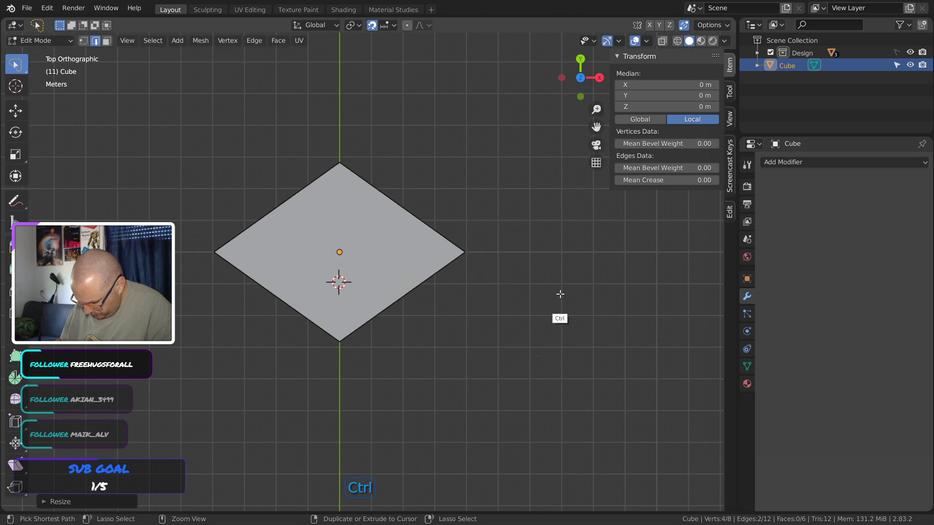
Select only one of the widened slab's vertical corner edges and save the file
middle_click_drag(534, 298, 454, 151)
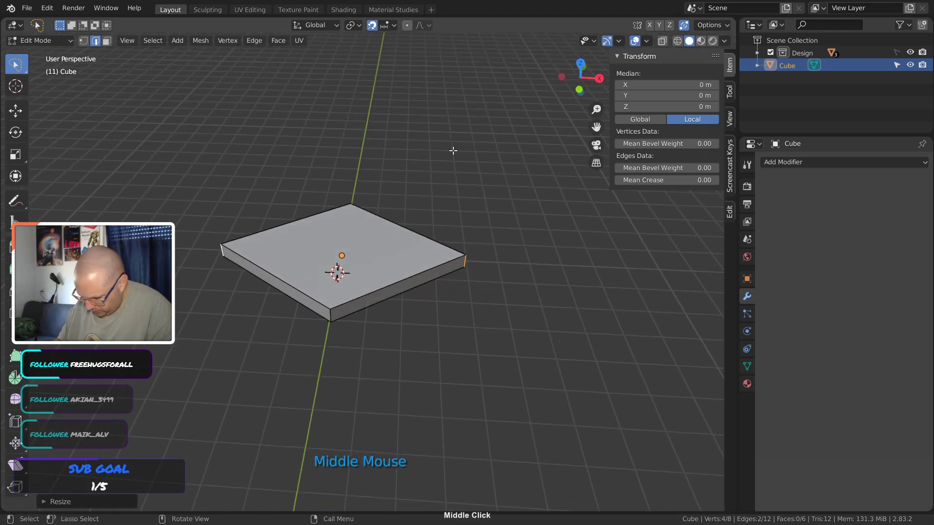
left_click(370, 27)
left_click(371, 27)
left_click(475, 263)
middle_click_drag(541, 296, 475, 307)
key("ctrl+s")
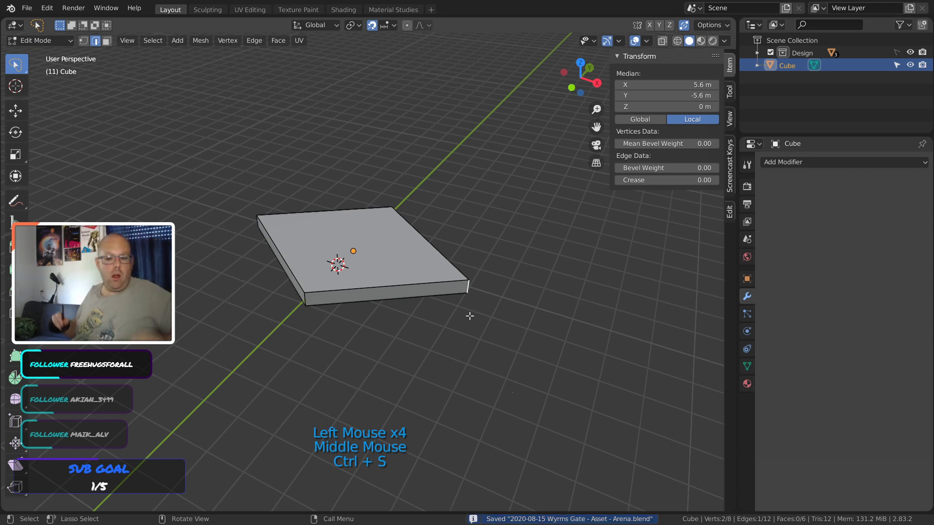
Leave Edit Mode and deselect the slab, with the pit back in view
middle_click_drag(469, 316, 402, 369)
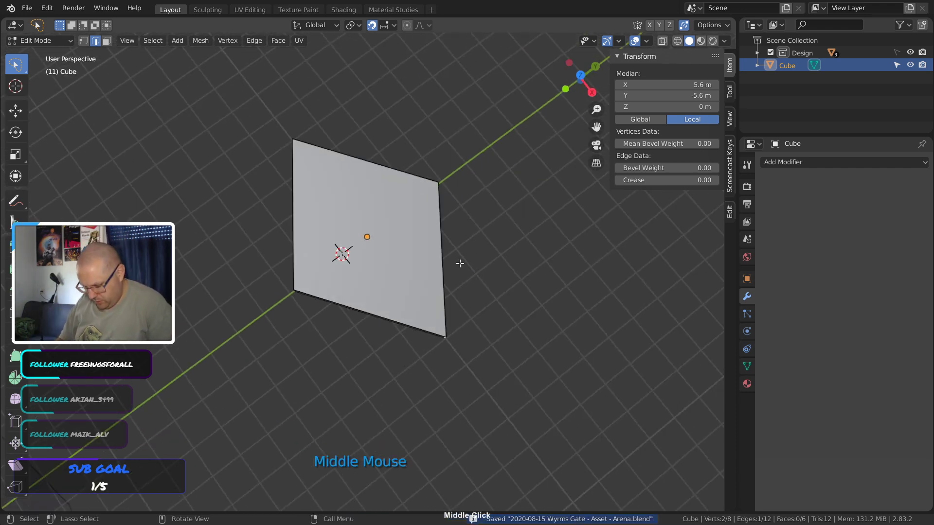
middle_click_drag(453, 327, 466, 229, "ctrl")
middle_click_drag(473, 232, 382, 261, "shift")
key("Home")
left_click(421, 320)
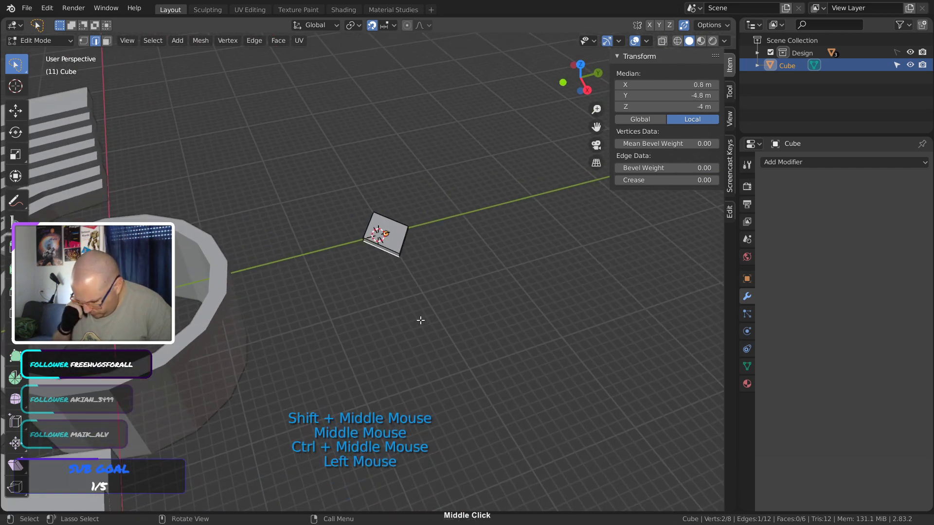
key("Tab")
left_click(424, 301)
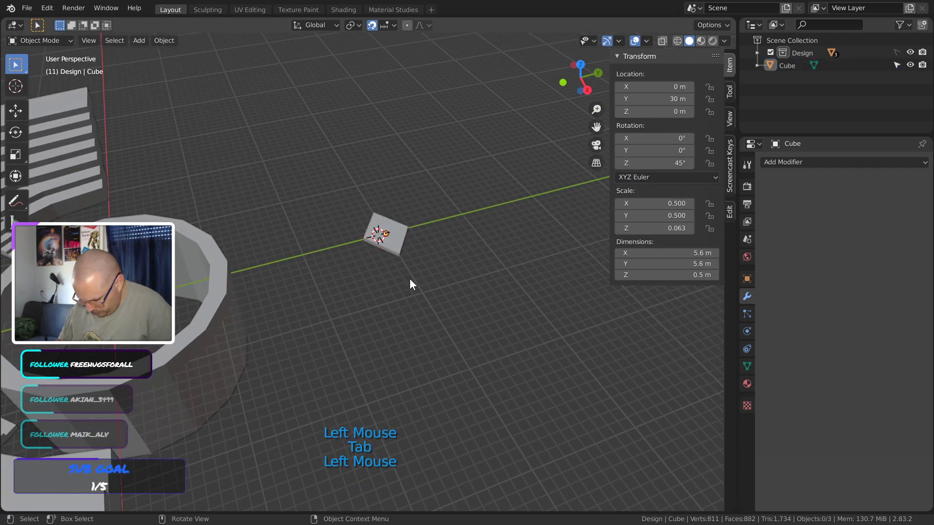
Move the slab along the Y axis toward the pit to Y 23 m
middle_click_drag(410, 280, 408, 297)
left_click(399, 238)
key("g")
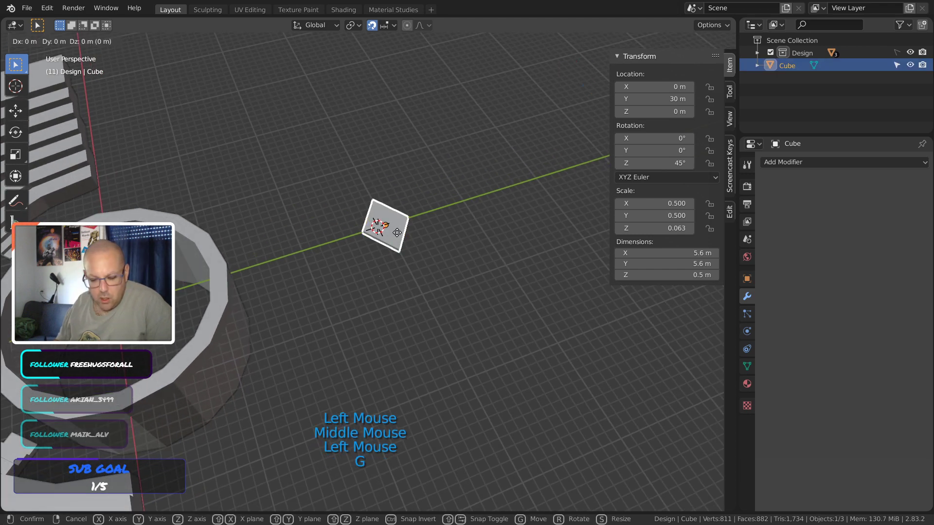
key("x")
key("y")
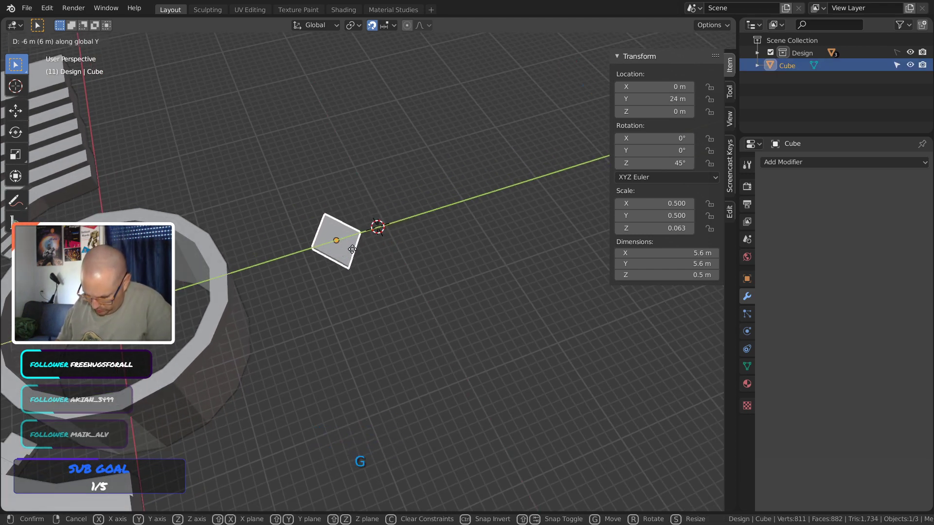
left_click(335, 254)
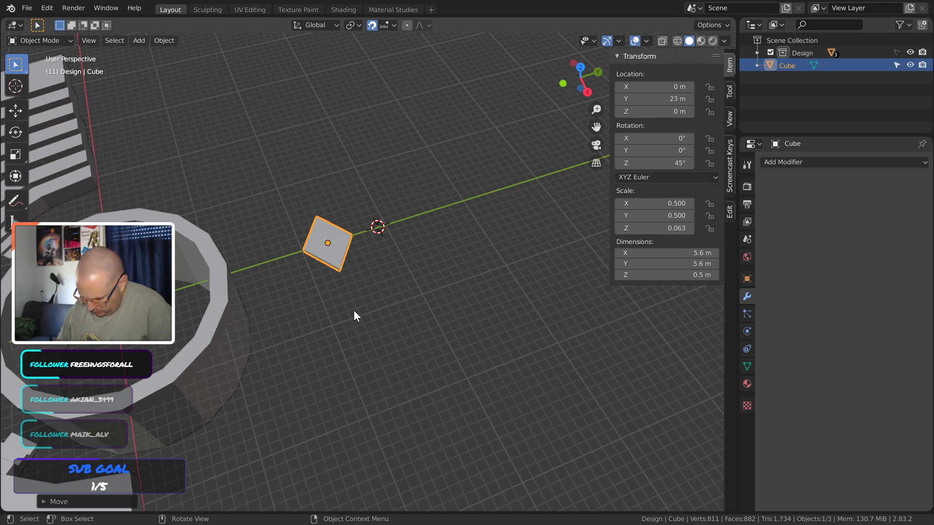
Reselect the slab and add an Array modifier to it
left_click(354, 310)
middle_click_drag(358, 315, 460, 276)
left_click(322, 275)
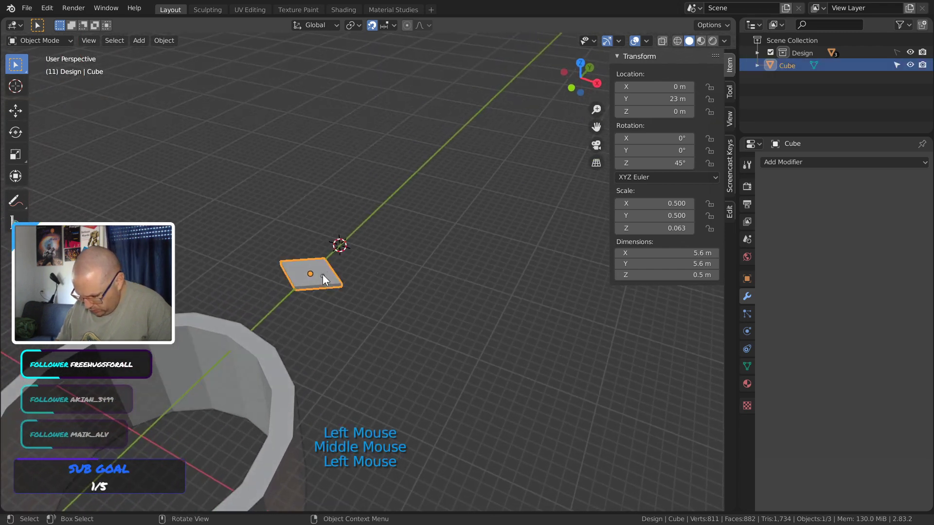
left_click(805, 163)
left_click(746, 192)
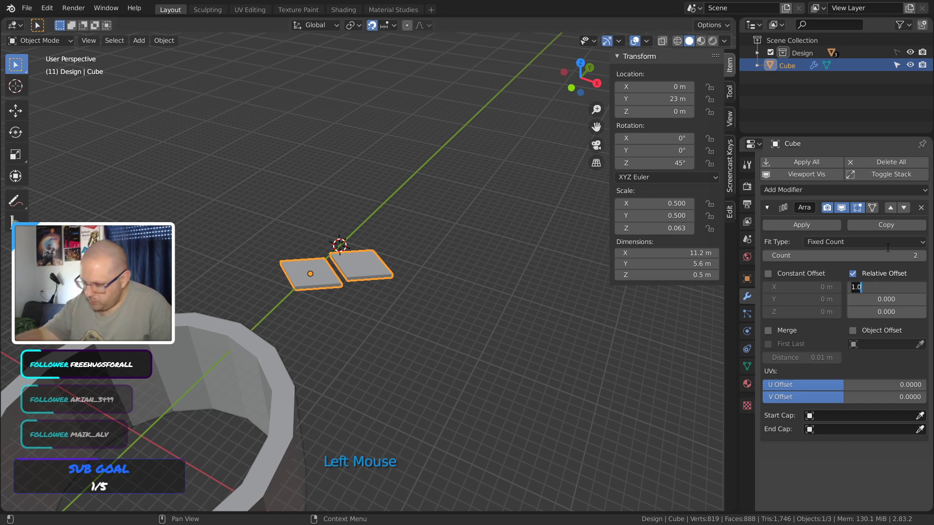
Set the array's relative offset to 0 on X and 0.9 on Z
key("BackSpace")
key("BackSpace")
key("BackSpace")
type("0")
key("Return")
double_click(889, 310)
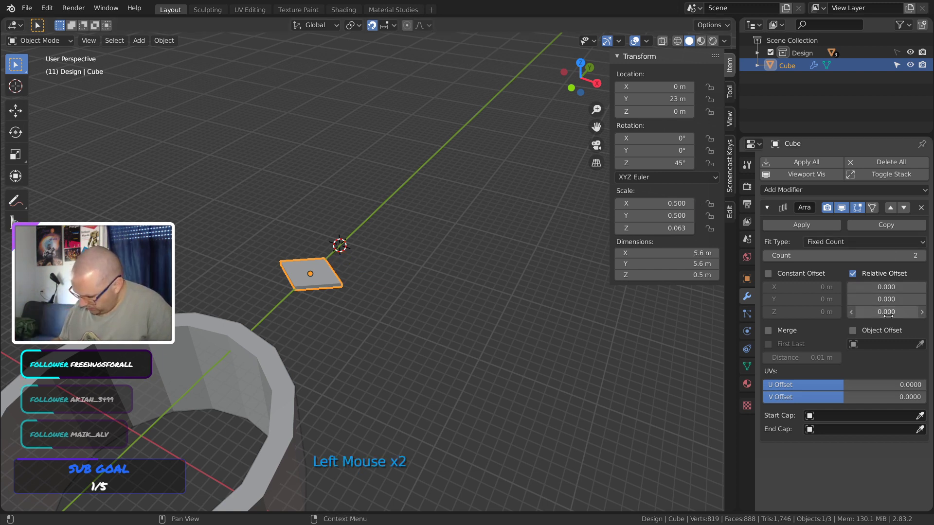
type(".9")
key("Return")
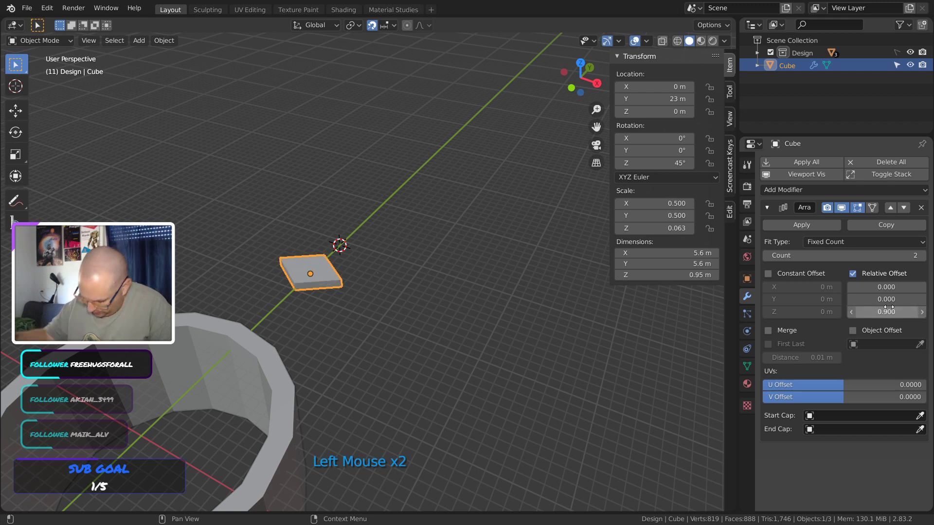
Try a relative offset of 0.5 on both X and Y for the array
left_click(923, 288)
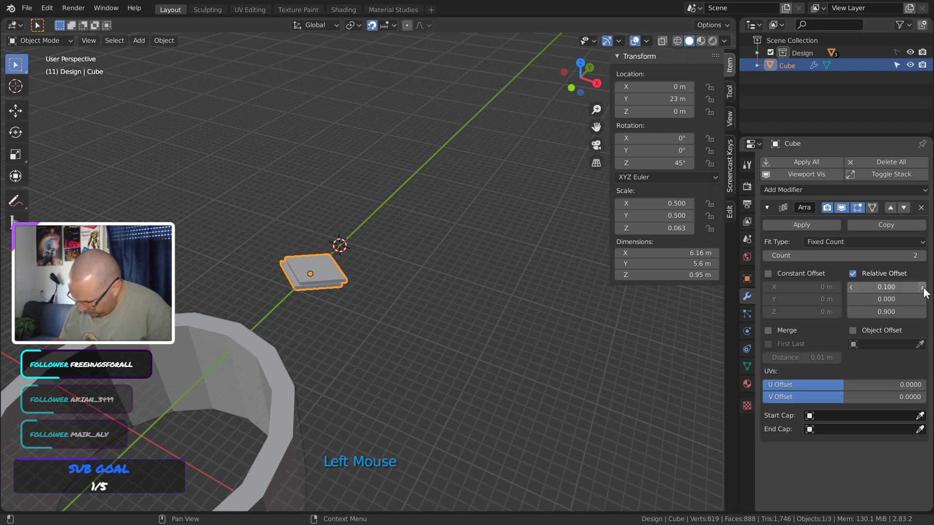
left_click(923, 288)
left_click(923, 288)
left_click(923, 288)
left_click(923, 288)
left_click(923, 287)
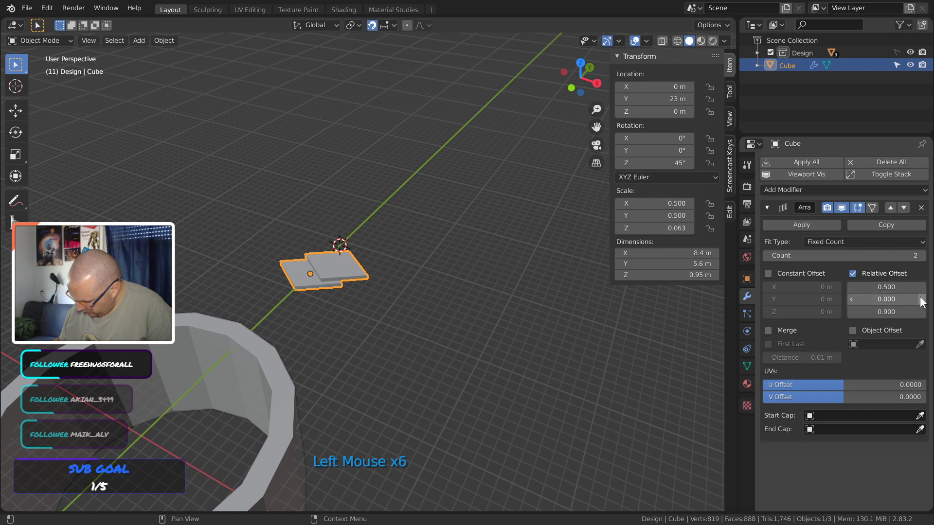
left_click(922, 300)
left_click(923, 300)
left_click(923, 300)
left_click(923, 300)
left_click(923, 300)
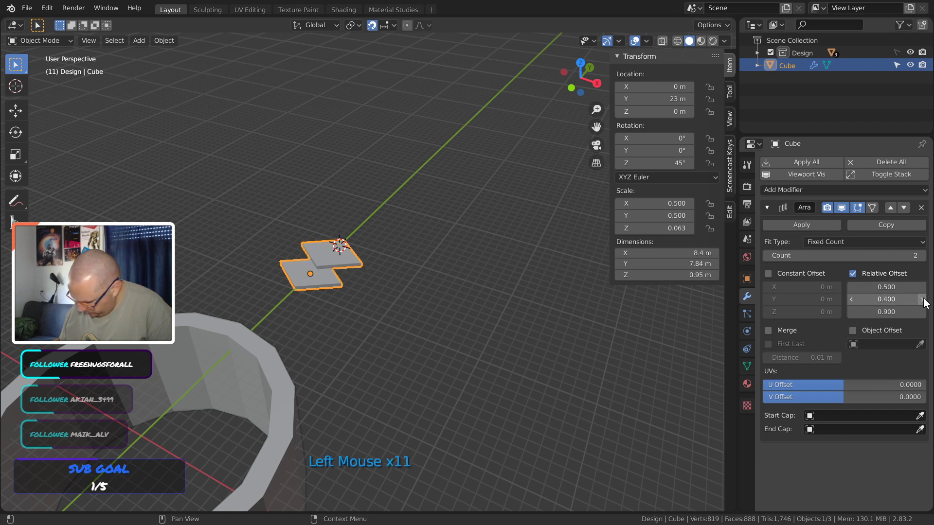
left_click(923, 300)
Set the array's relative offset to 0.2 on both X and Y
left_click(851, 287)
left_click(852, 288)
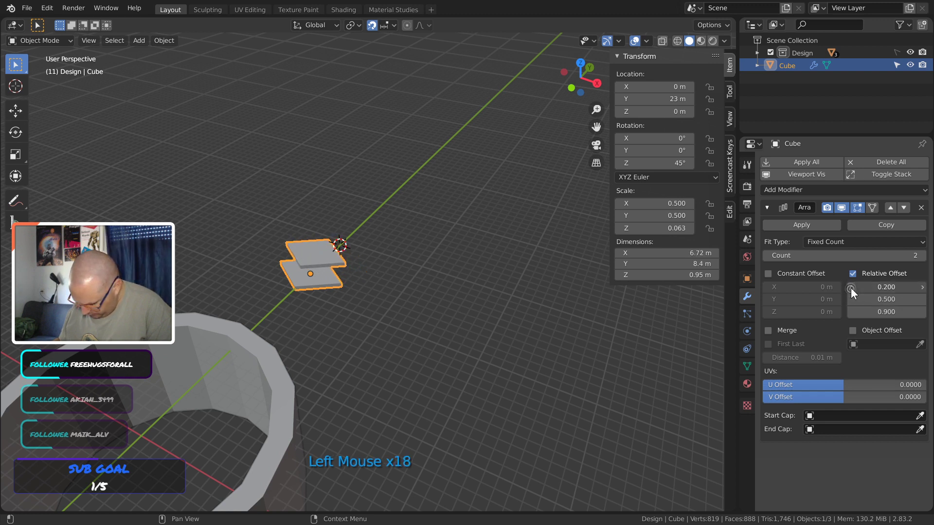
left_click(851, 288)
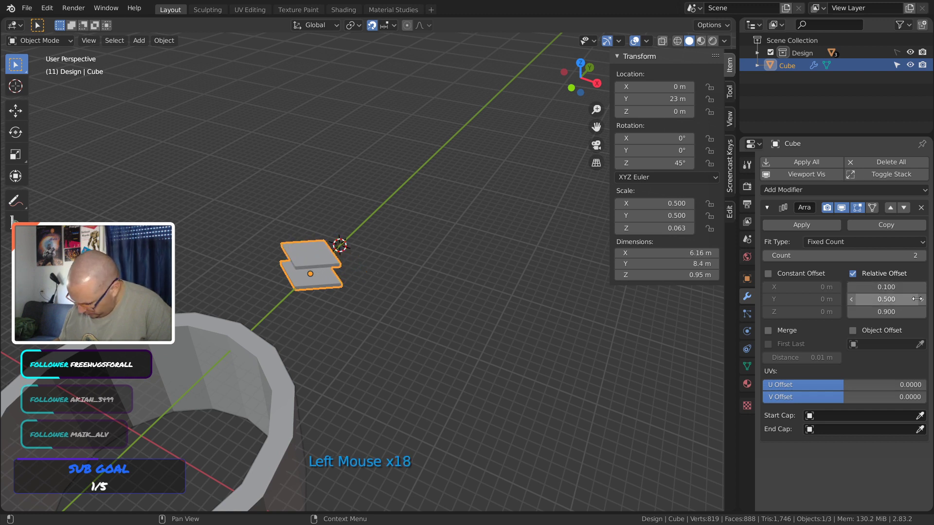
left_click(852, 300)
left_click(852, 300)
left_click(852, 300)
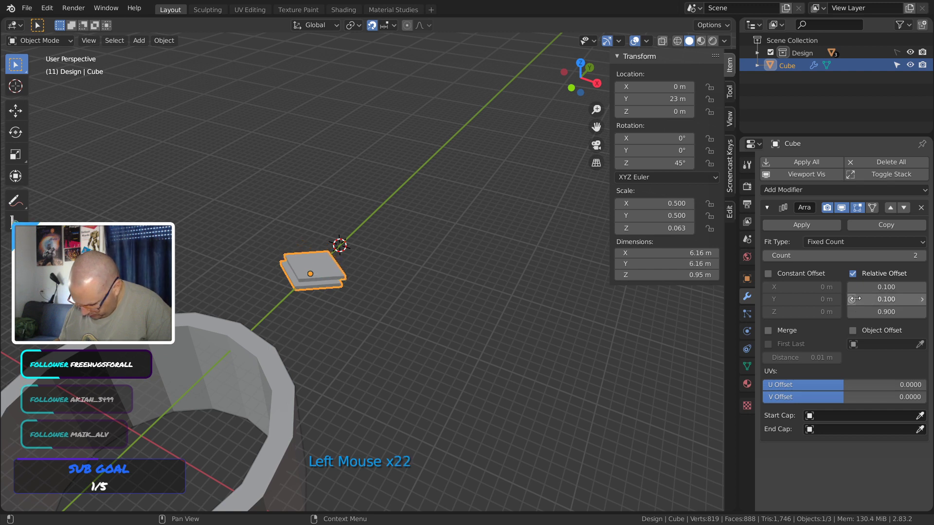
left_click(923, 288)
left_click(924, 301)
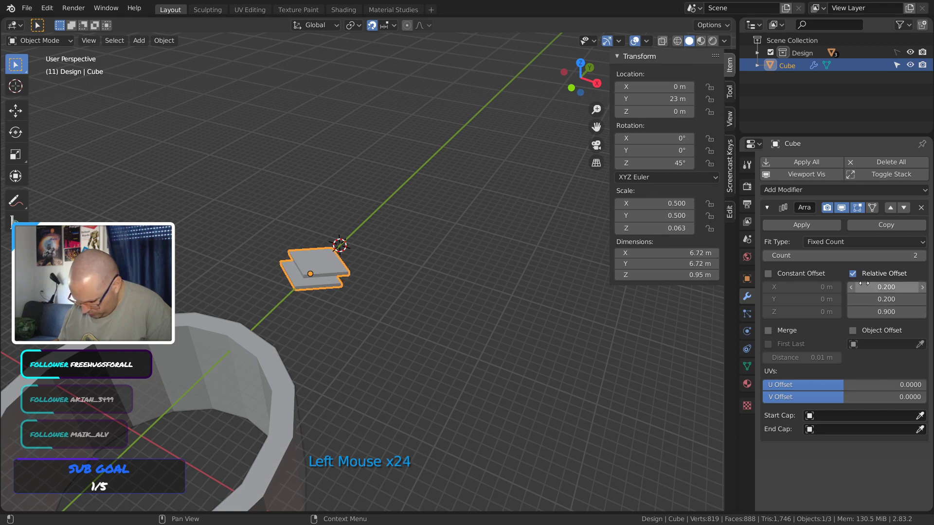
With the arrayed slab selected, set its relative offset on Z to 1.0
middle_click_drag(349, 300, 357, 323)
left_click(351, 322)
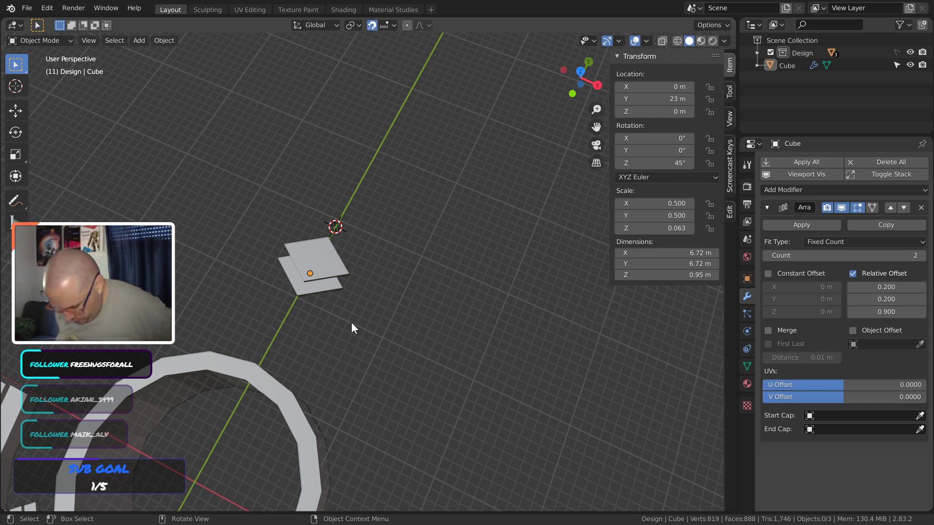
middle_click_drag(351, 322, 349, 293)
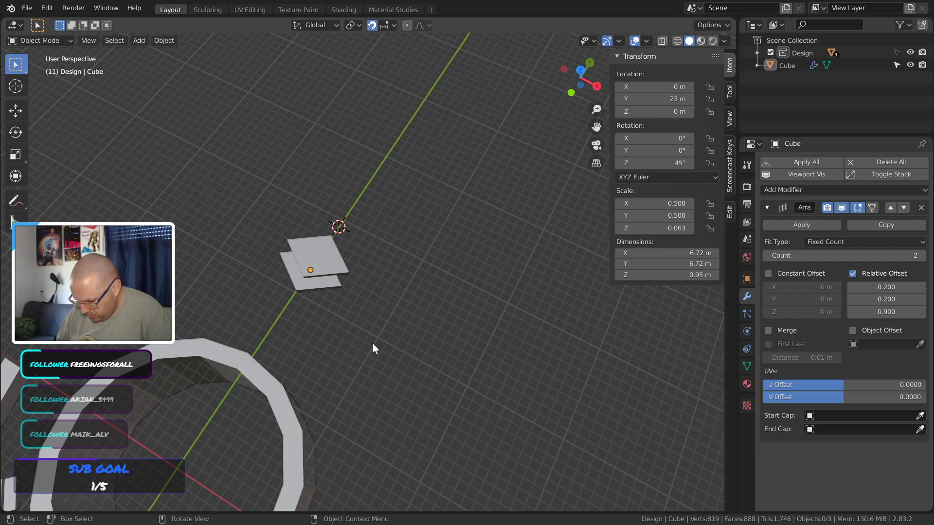
left_click(346, 288)
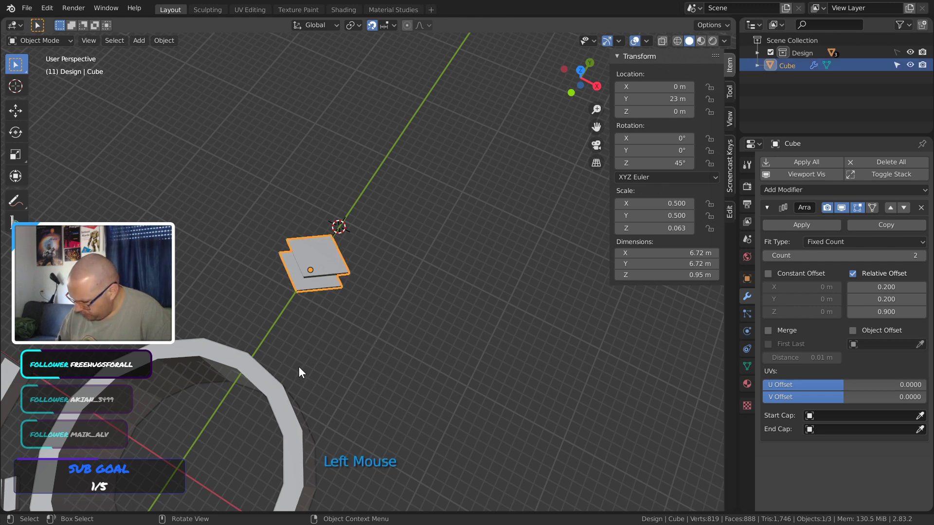
left_click(922, 313)
middle_click_drag(335, 231, 337, 200)
Increase the array's count to 10 slabs to form a diagonal flight of steps
key("KP_3")
left_click(430, 357)
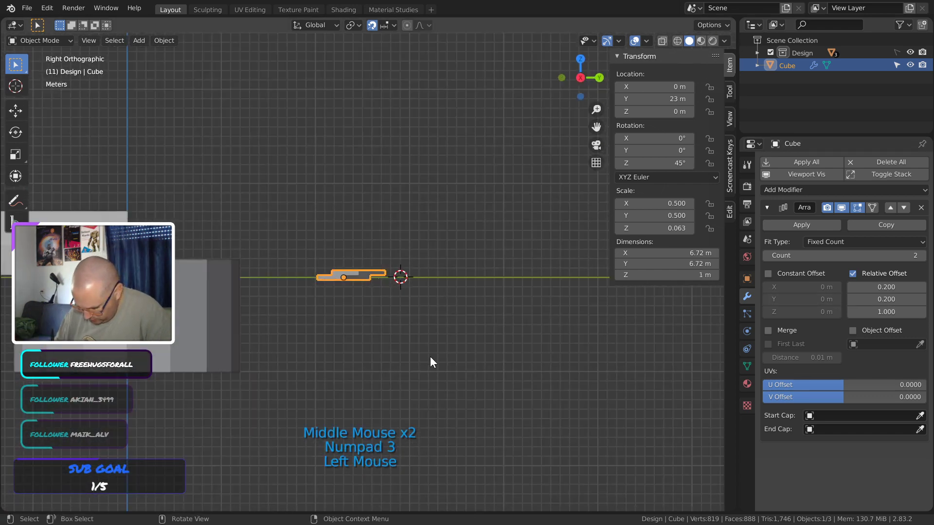
left_click(923, 256)
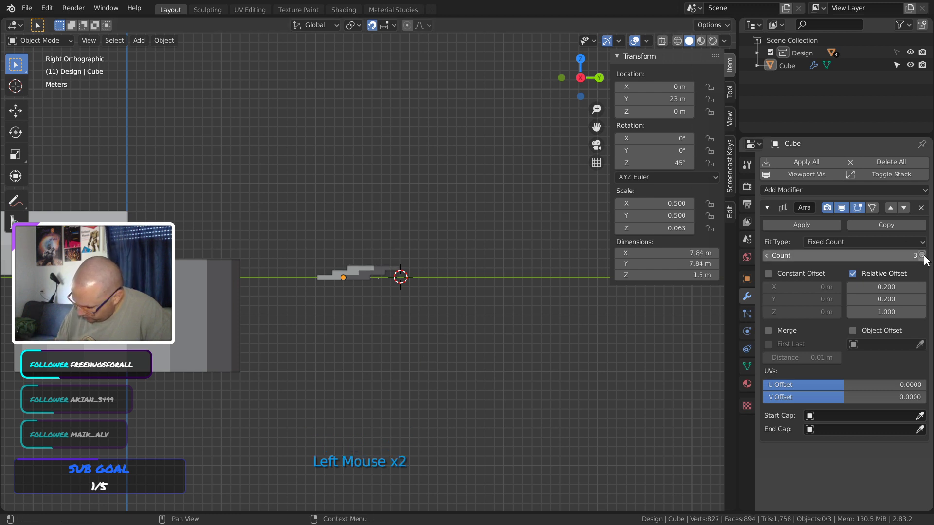
left_click(923, 255)
double_click(923, 256)
double_click(923, 255)
double_click(923, 256)
left_click(923, 256)
double_click(924, 255)
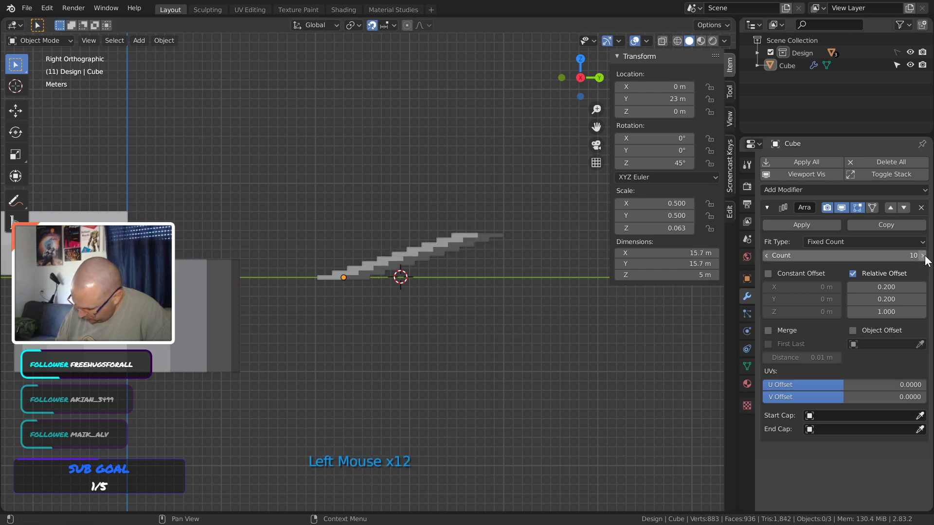
Increase the array's count to 20 slabs and save the file
double_click(923, 255)
left_click(923, 256)
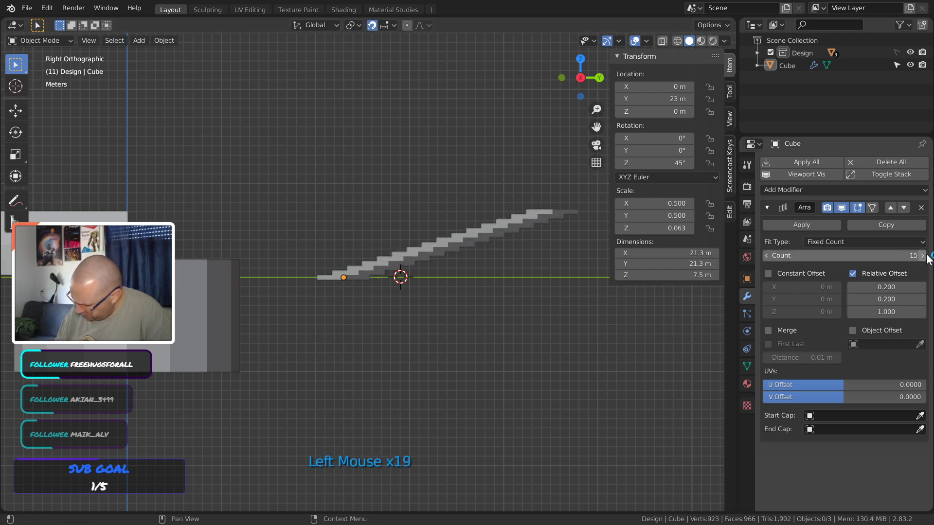
double_click(923, 256)
left_click(923, 255)
left_click(923, 256)
double_click(923, 256)
left_click(923, 255)
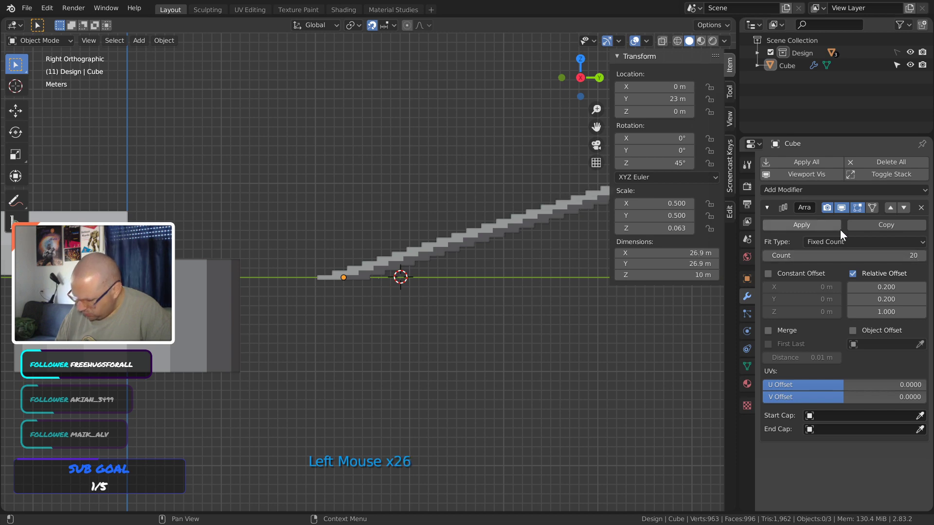
middle_click_drag(491, 335, 342, 386)
key("KP_3")
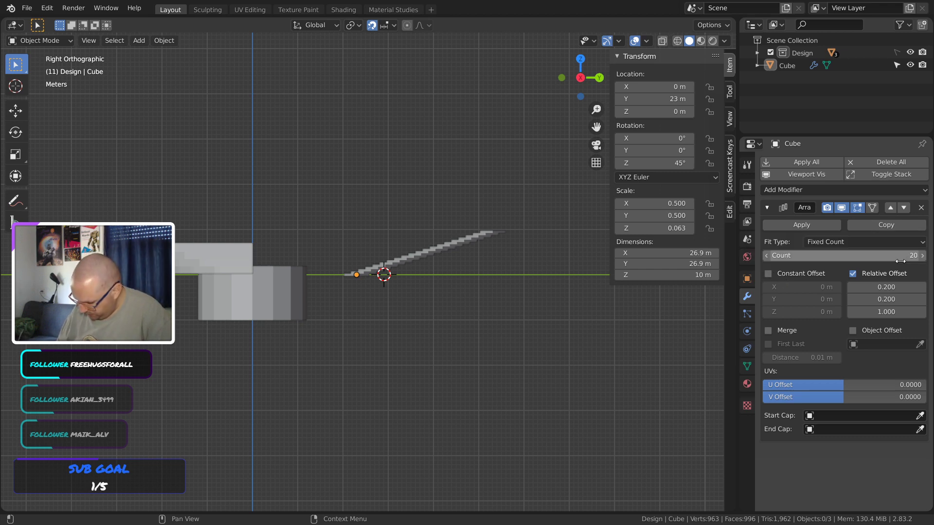
mouse_move(393, 312)
middle_mouse_down()
mouse_move(404, 343)
mouse_move(442, 381)
mouse_move(367, 343)
mouse_move(482, 409)
mouse_move(360, 300)
mouse_move(395, 340)
mouse_move(385, 302)
middle_mouse_up()
key("ctrl+s")
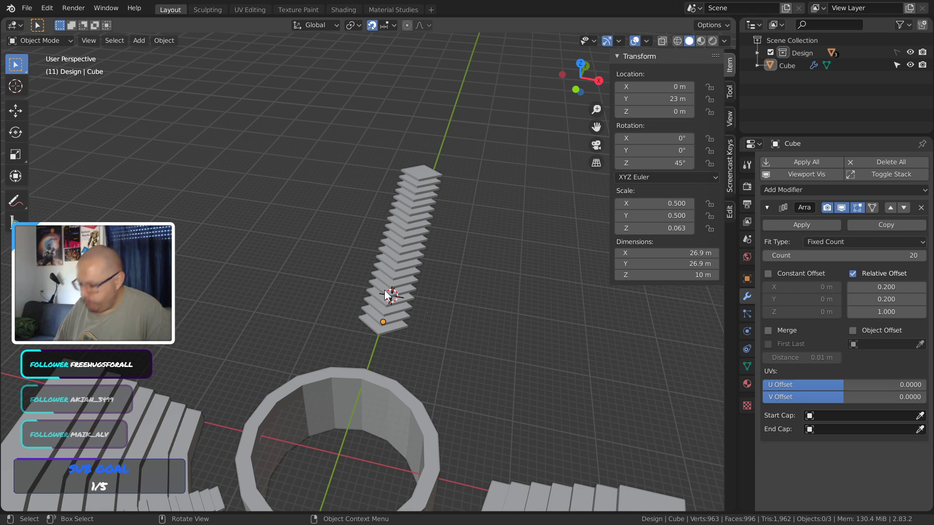
Examine the overlapping slabs of the array up close, then save the file
middle_click_drag(478, 293, 372, 294)
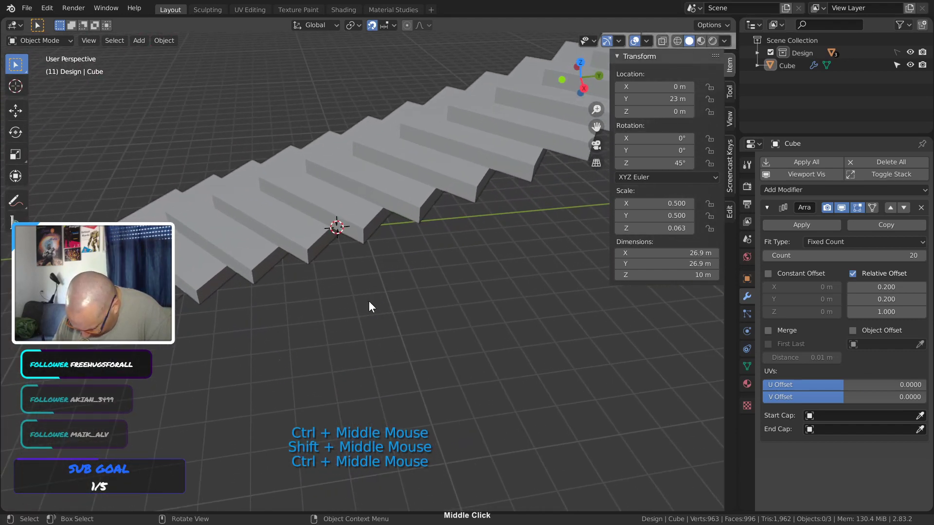
left_click(15, 201)
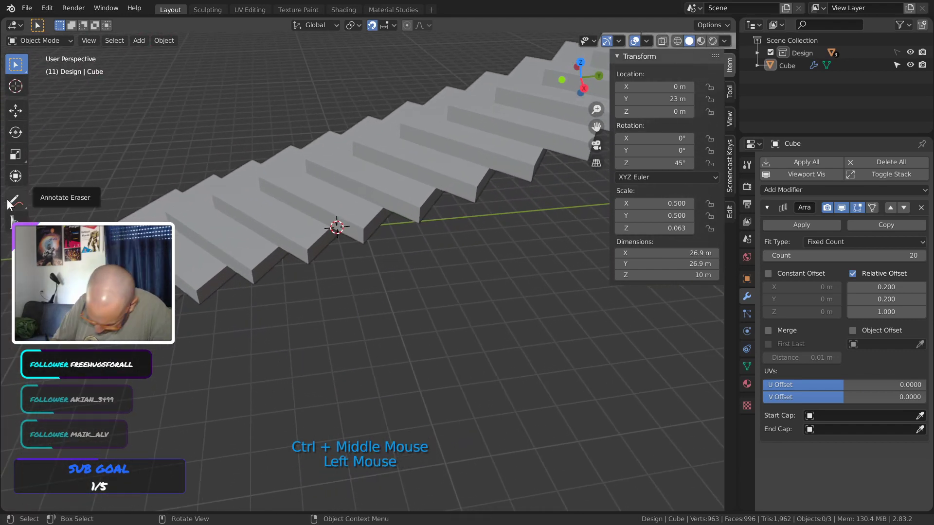
left_click(14, 201)
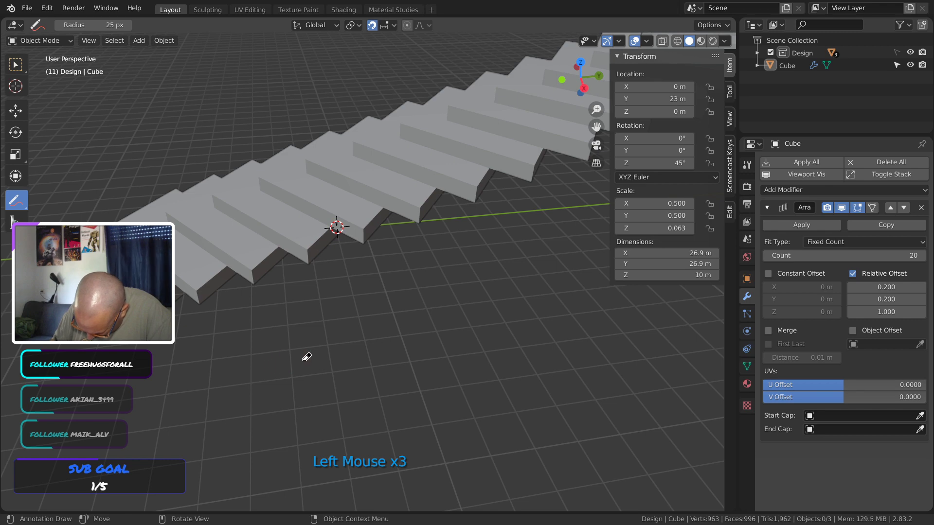
left_click(15, 64)
middle_click_drag(253, 258, 308, 288)
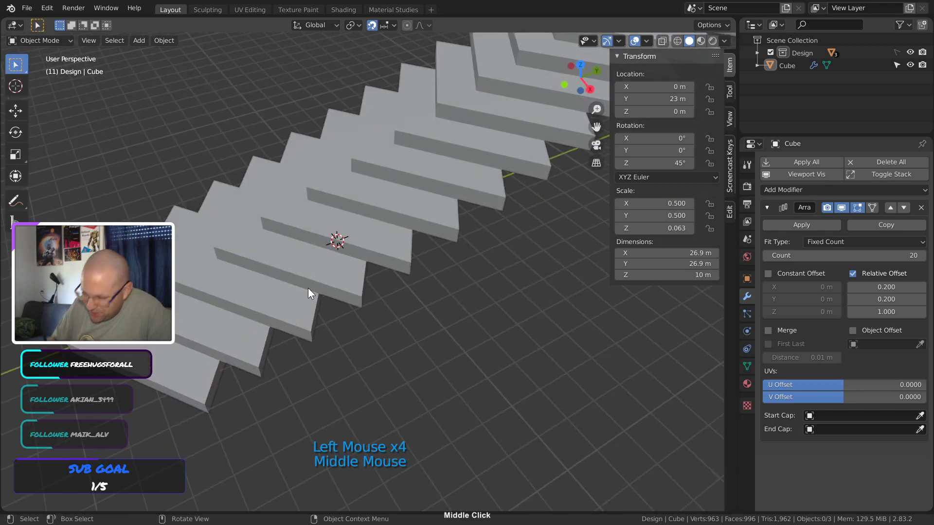
key("Home")
key("ctrl+s")
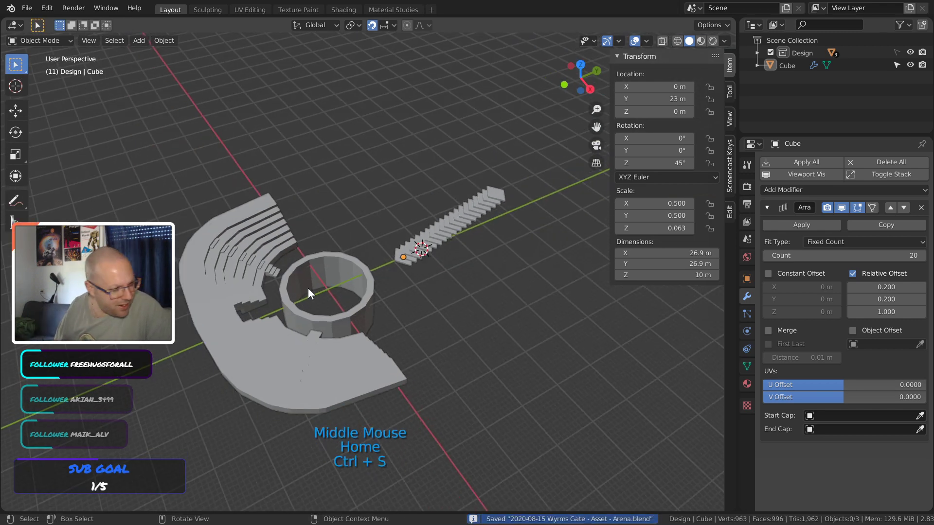
Examine the arena's seating tiers and the small steps set between them
middle_click_drag(490, 320, 349, 306)
middle_click_drag(279, 222, 413, 308)
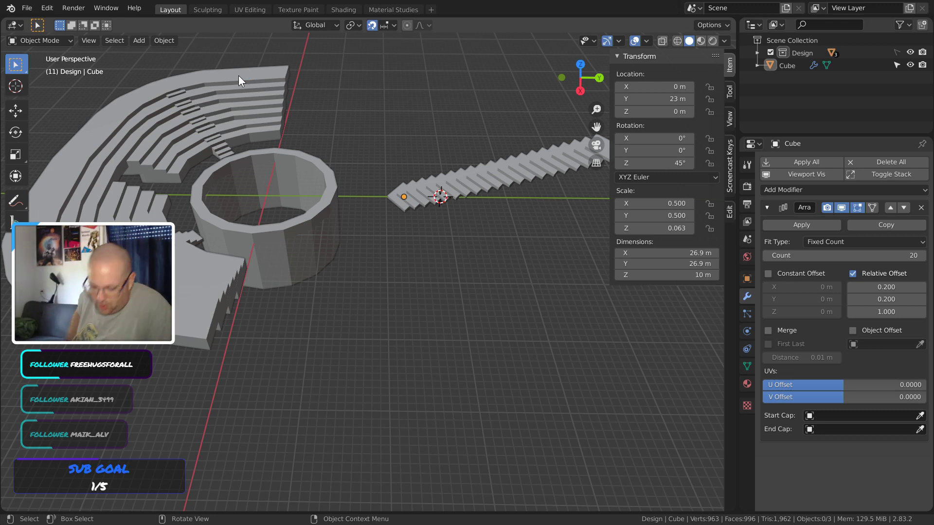
middle_click_drag(239, 75, 319, 177)
middle_click_drag(386, 107, 175, 328, "shift")
middle_click_drag(235, 302, 244, 272)
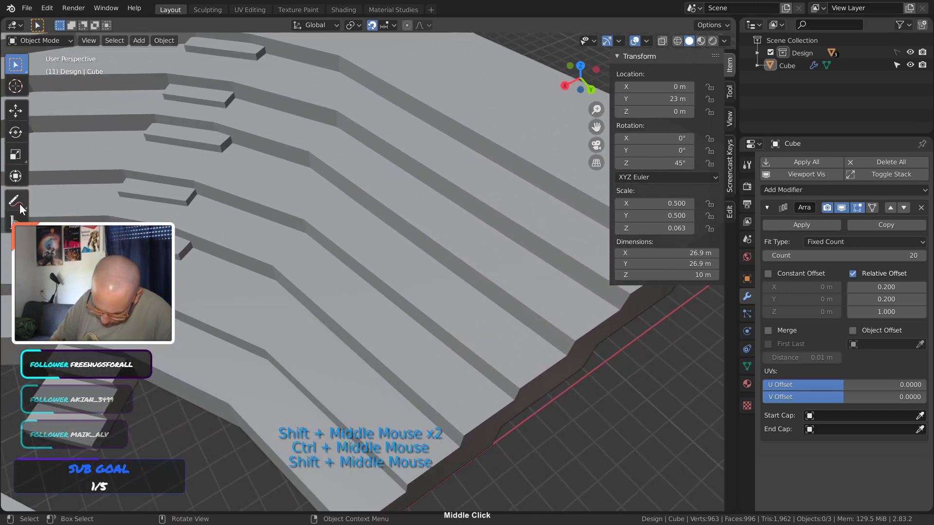
left_click(16, 220)
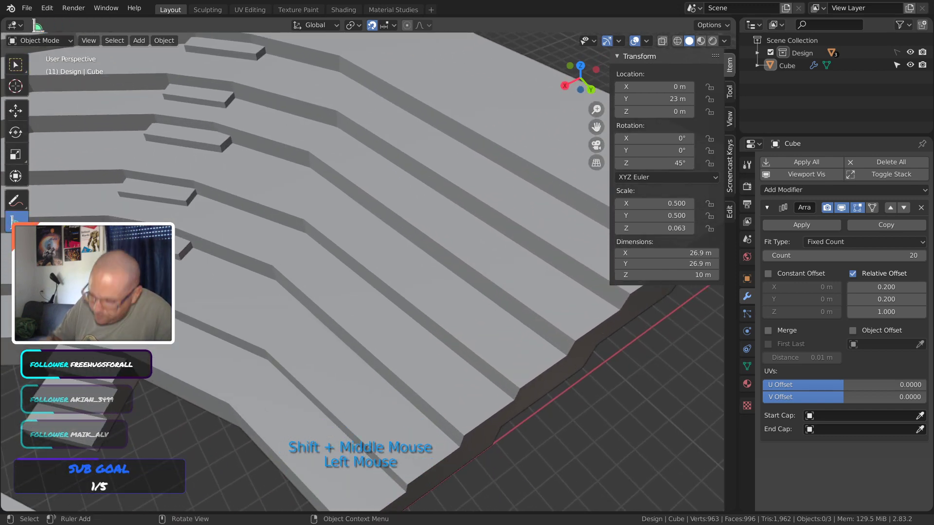
left_click(13, 69)
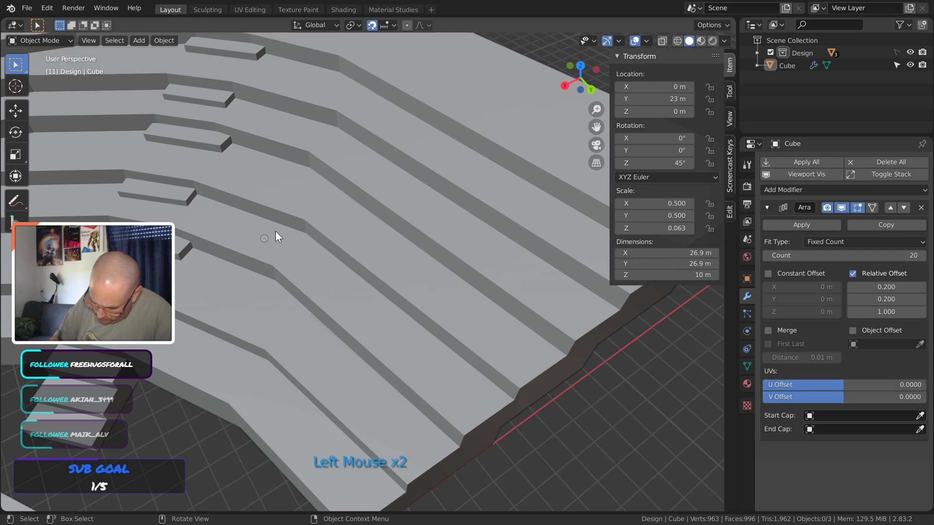
key("KP_Decimal")
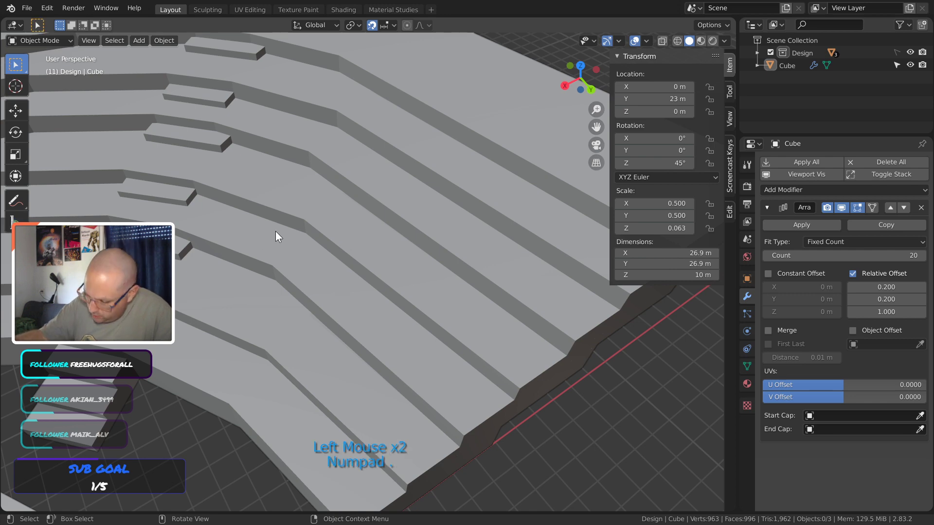
Make the Design collection selectable, then select the Arena seating object and frame it in the view
left_click(896, 52)
left_click(492, 267)
key("KP_Decimal")
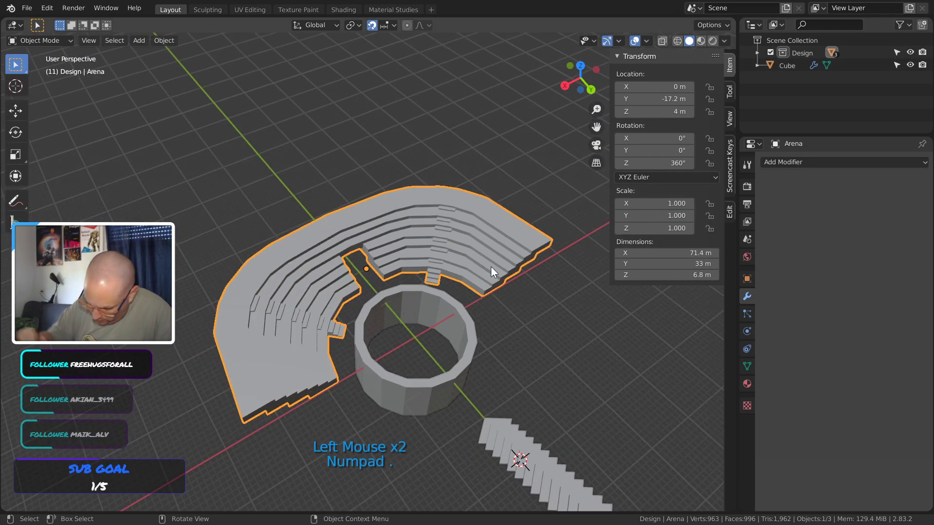
Measure the heights of four risers on the Arena's seating tiers and small steps
middle_click_drag(491, 267, 514, 325)
key("ctrl+equal")
key("ctrl+equal")
key("ctrl+equal")
key("ctrl+equal")
key("ctrl+equal")
key("ctrl+equal")
key("ctrl+equal")
key("ctrl+equal")
key("ctrl+equal")
key("ctrl+minus")
key("ctrl+minus")
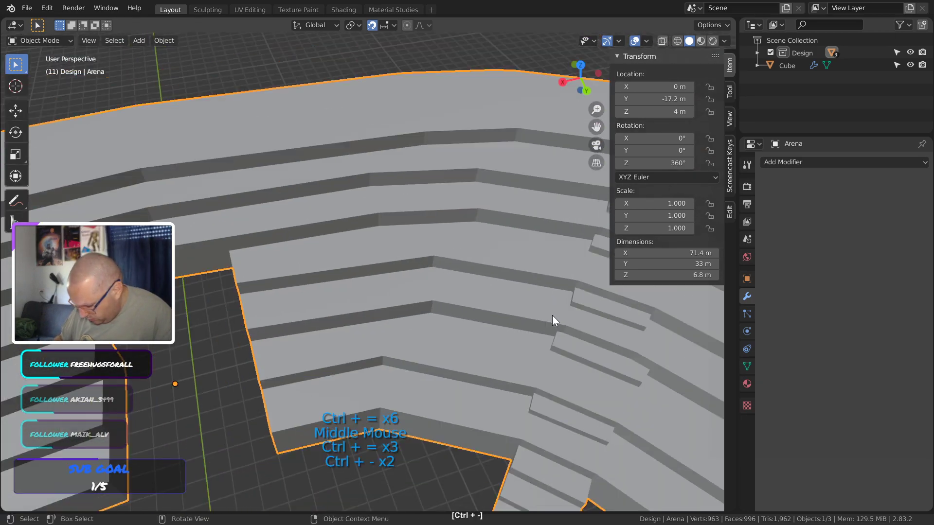
middle_click_drag(594, 321, 368, 207, "shift")
left_click(14, 220)
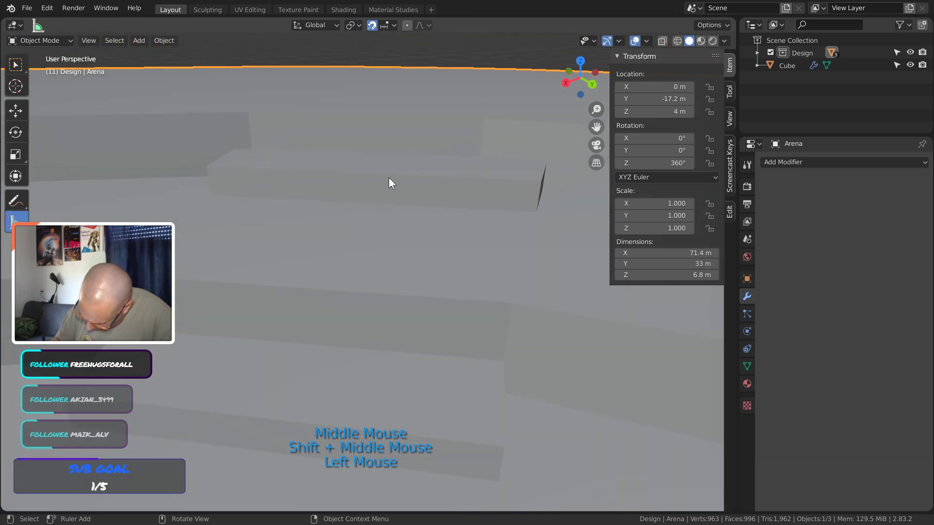
left_click_drag(389, 176, 385, 207)
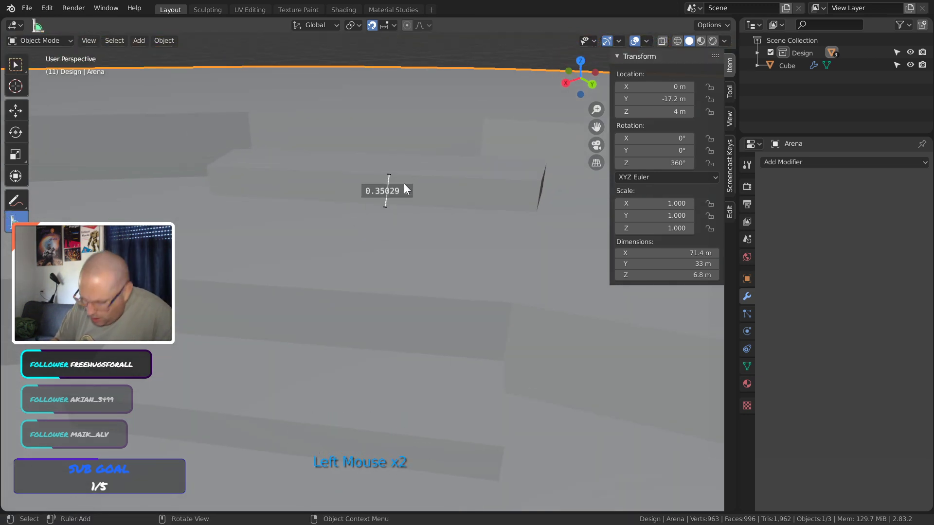
left_click_drag(418, 118, 415, 153)
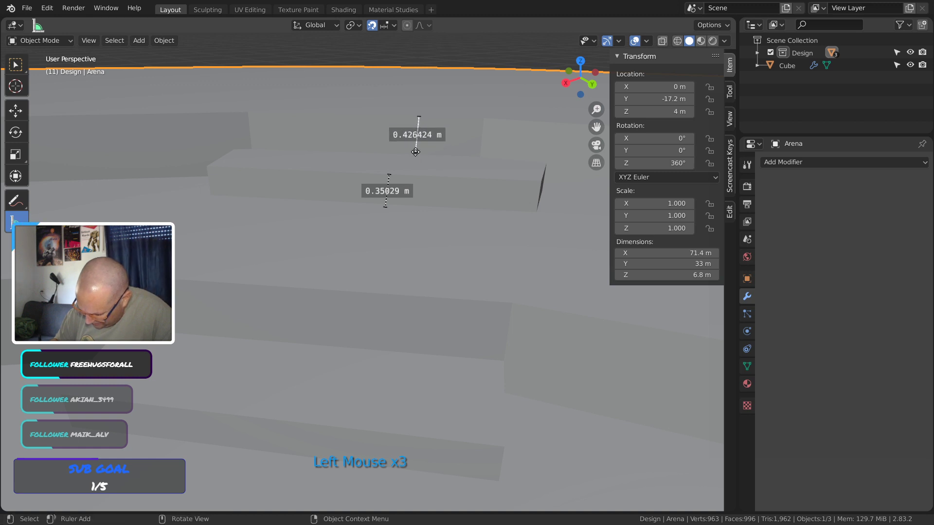
left_click_drag(387, 296, 382, 351)
left_click_drag(363, 434, 362, 468)
key("ctrl")
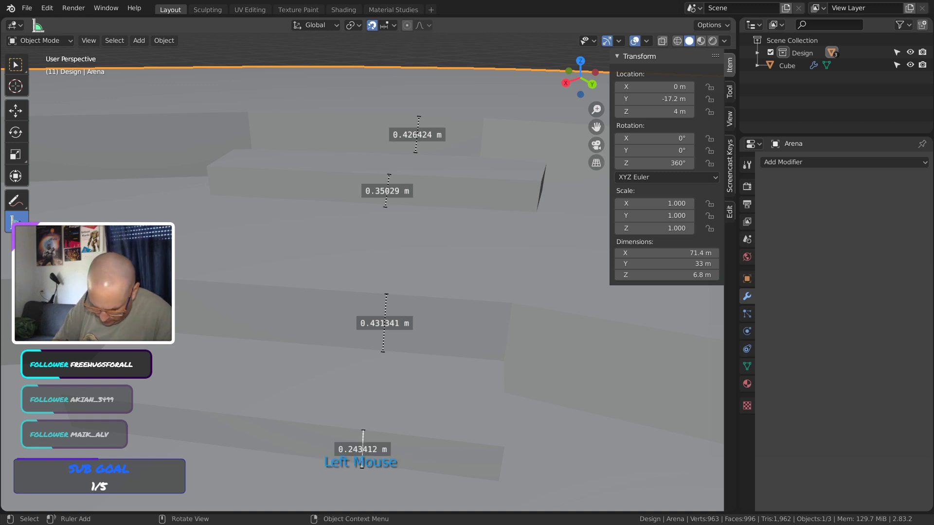
Remove the ruler measurements from the arena steps, undoing the accidental deletion of the Arena object
key("Delete")
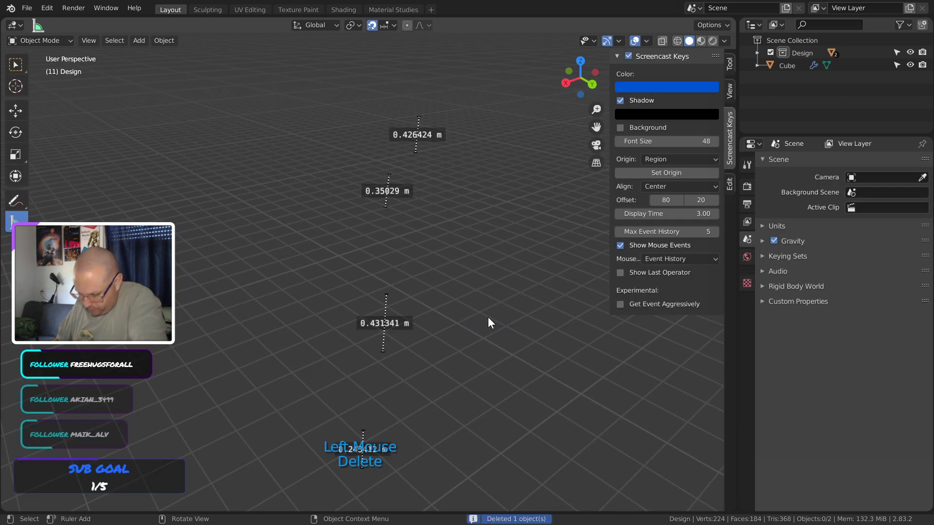
key("ctrl+z")
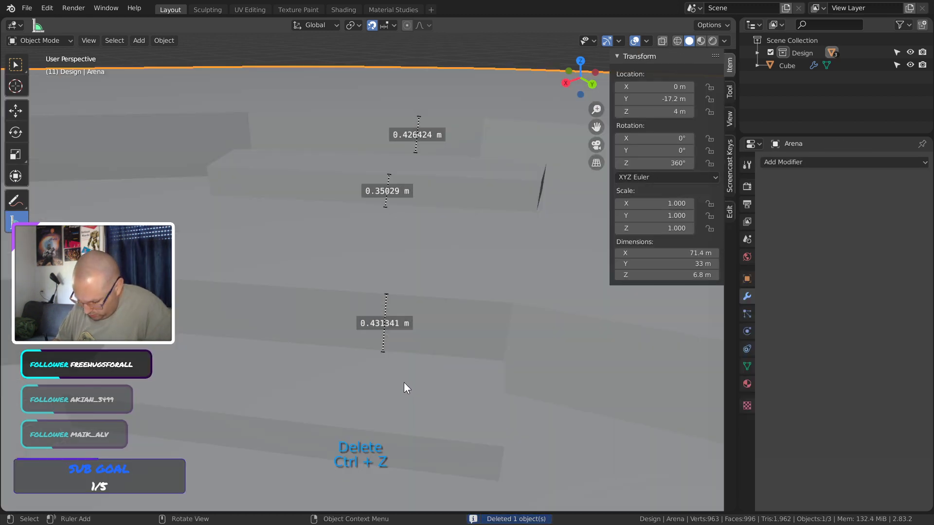
left_click_drag(384, 342, 384, 345)
key("Delete")
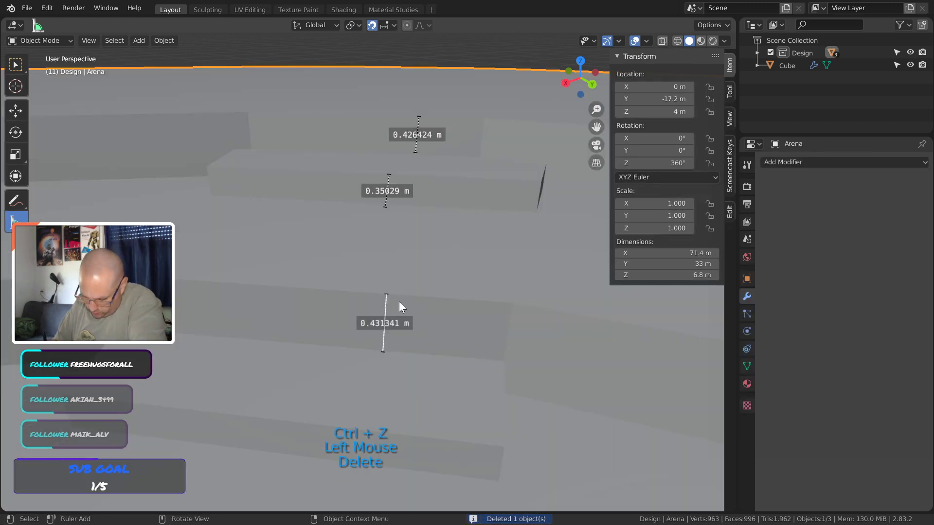
left_click(387, 302)
key("Delete")
key("Delete")
left_click(389, 189)
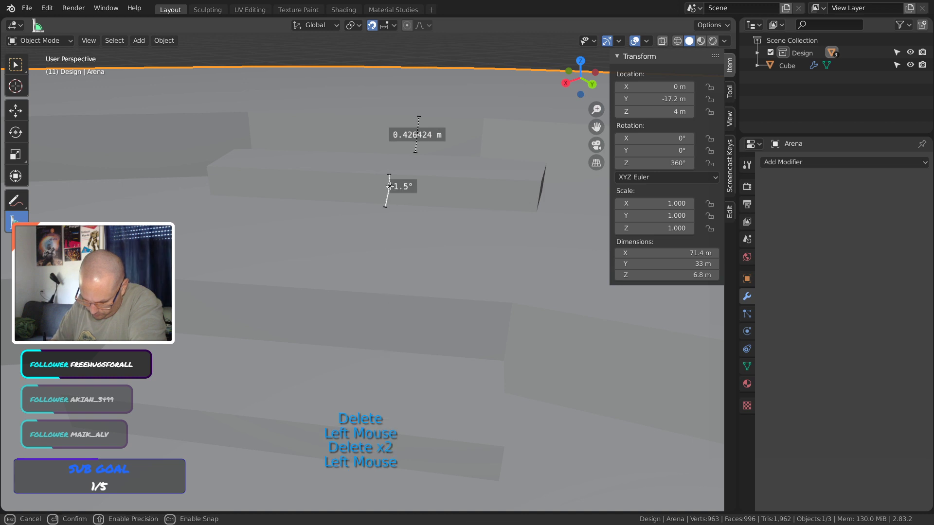
key("Delete")
key("Delete")
key("Delete")
left_click(416, 152)
key("Delete")
key("Delete")
key("Delete")
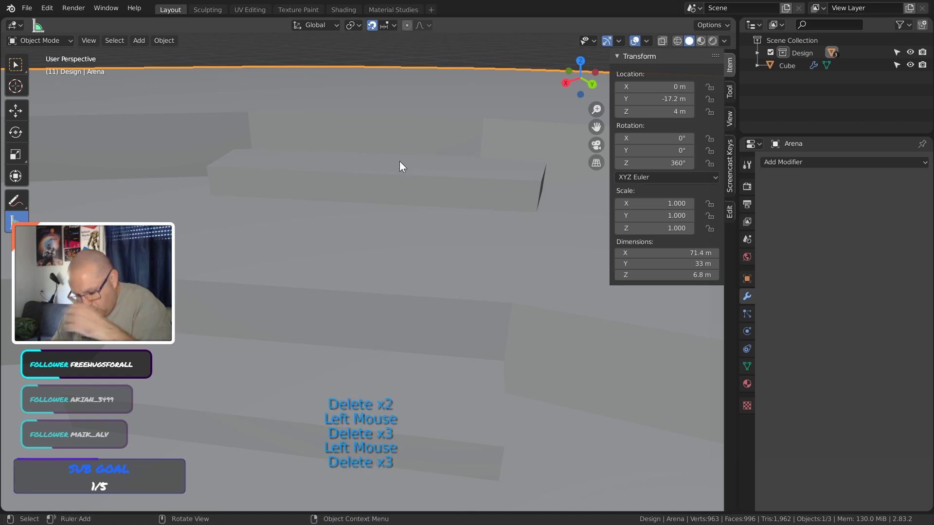
Make the Design collection unselectable again and save the file with the arrayed slab staircase selected
middle_click_drag(400, 165, 424, 300)
middle_click_drag(243, 328, 501, 173, "ctrl")
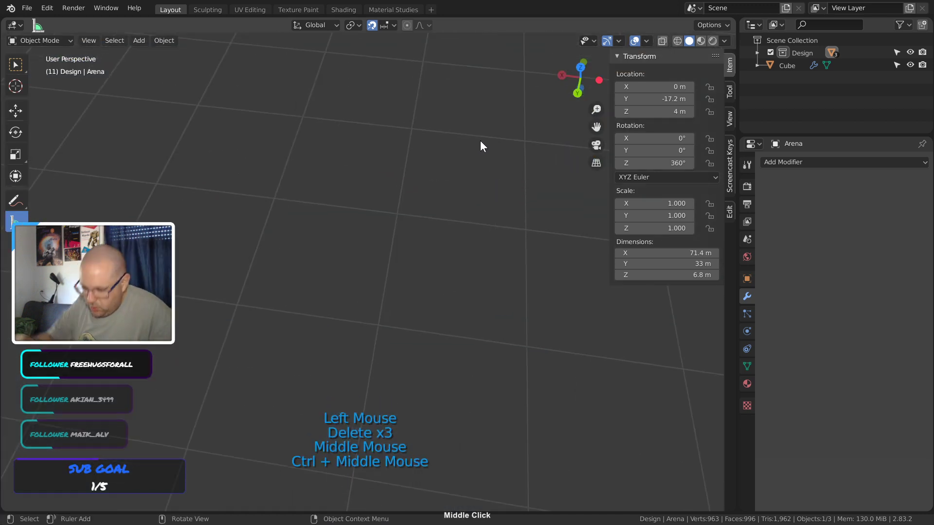
key("Home")
middle_click_drag(428, 222, 488, 114, "ctrl")
middle_click_drag(488, 115, 242, 389, "shift")
middle_click_drag(444, 183, 473, 209)
middle_click_drag(428, 374, 438, 207)
left_click(438, 207)
middle_click_drag(478, 308, 556, 294)
left_click(897, 65)
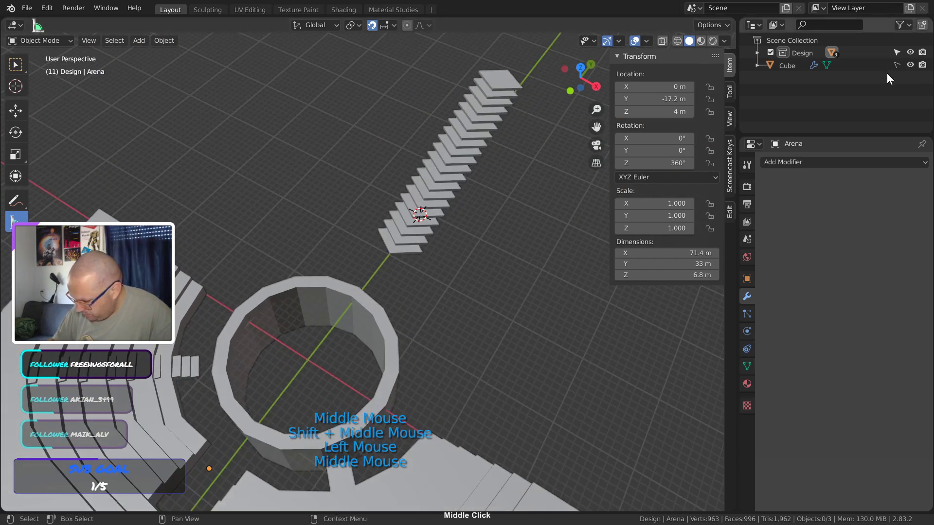
left_click(897, 66)
left_click(898, 52)
double_click(437, 193)
key("ctrl+s")
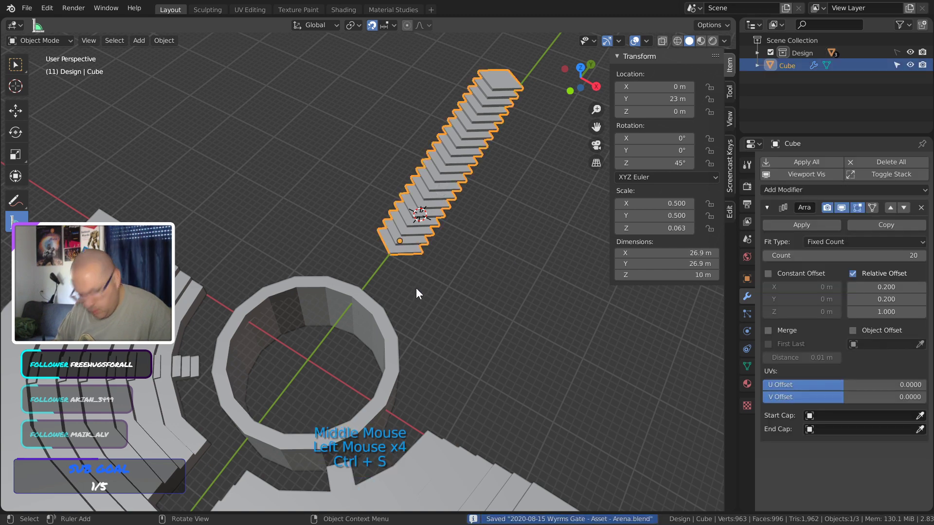
Duplicate the arrayed slab staircase in place, keeping the copy at the original's location
middle_click_drag(415, 282, 475, 229)
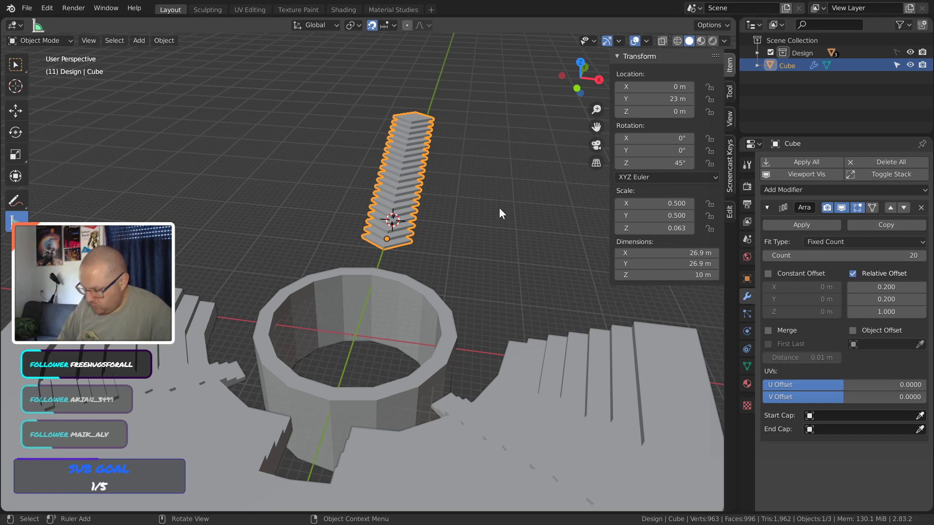
middle_click_drag(499, 209, 477, 337)
left_click(535, 206, "shift")
left_click(521, 243)
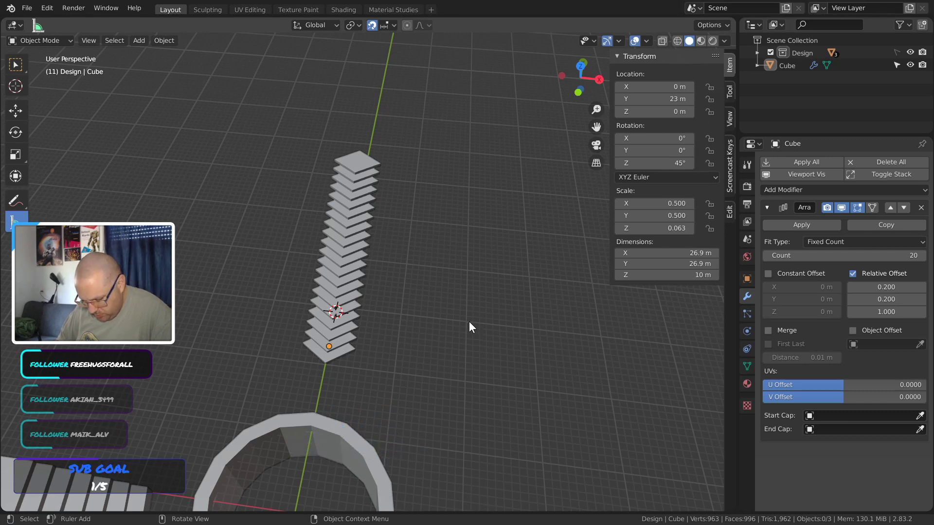
left_click(343, 358)
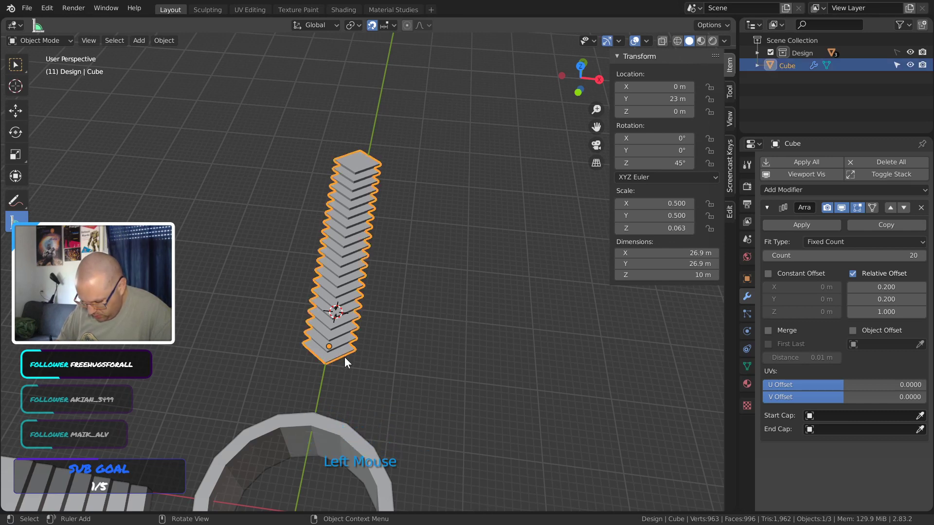
key("shift+d")
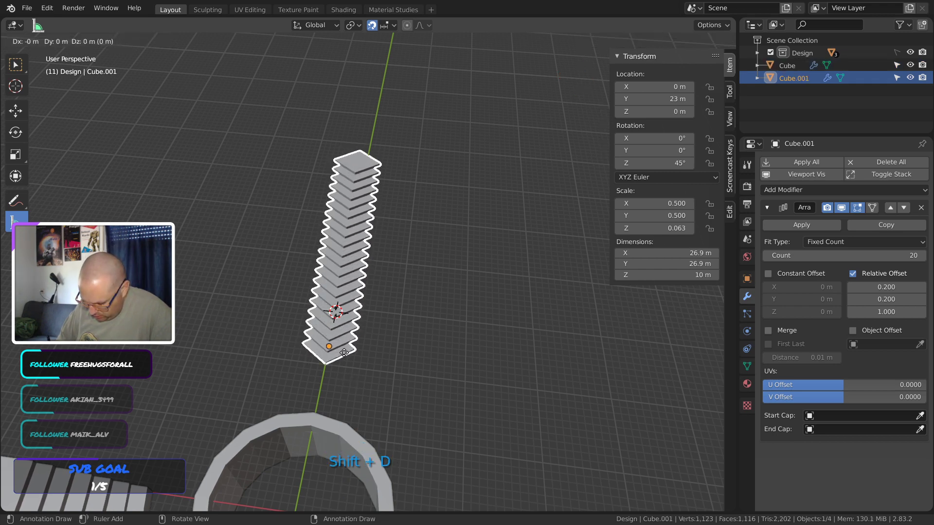
right_click(344, 354)
left_click(379, 326)
middle_click_drag(379, 327, 430, 292)
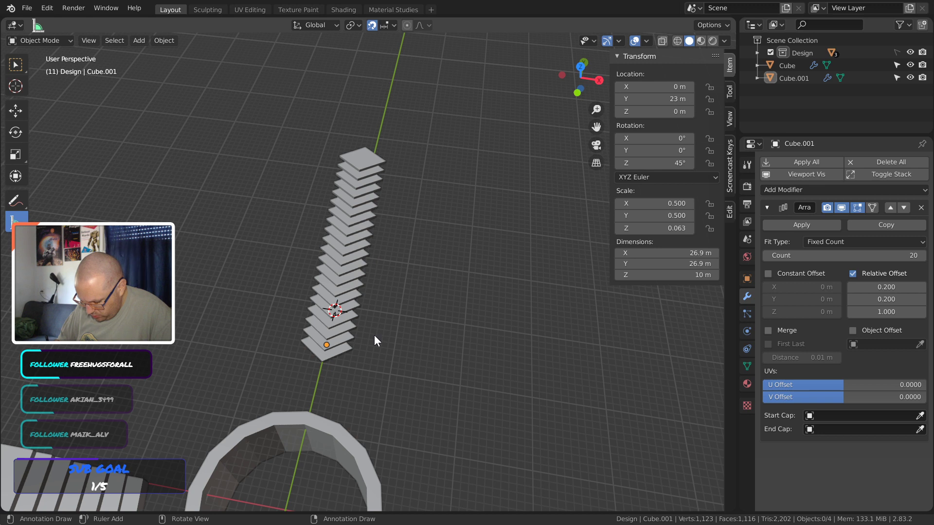
Rename the original arrayed staircase object Cube as Stairs_s
left_click(343, 350)
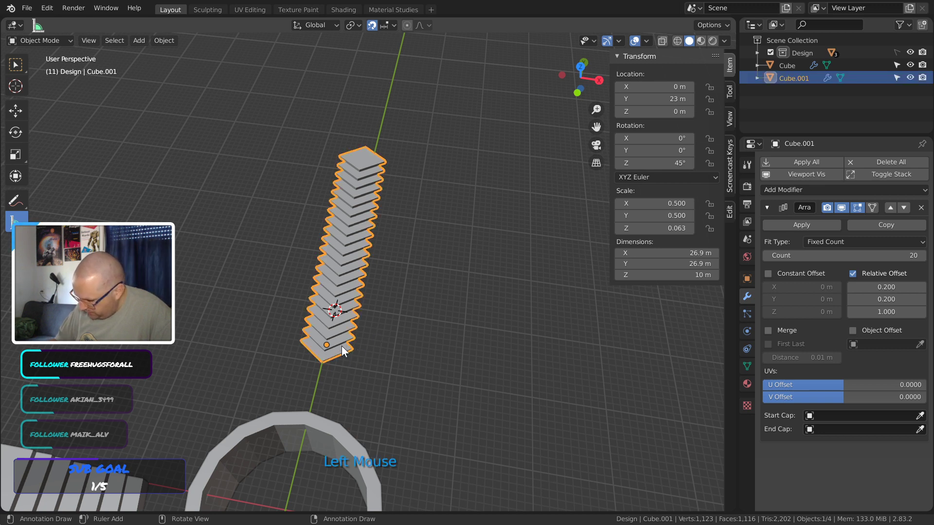
left_click(789, 65)
double_click(793, 65)
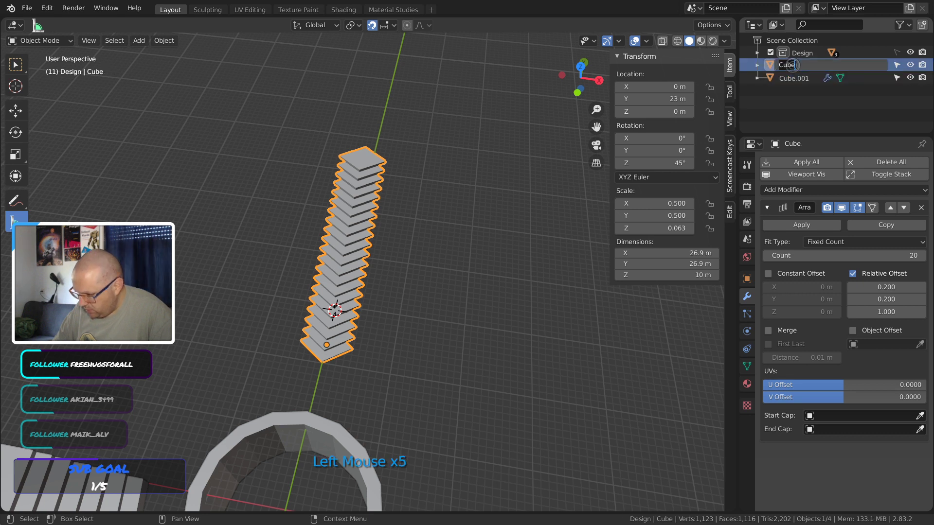
type("Stair")
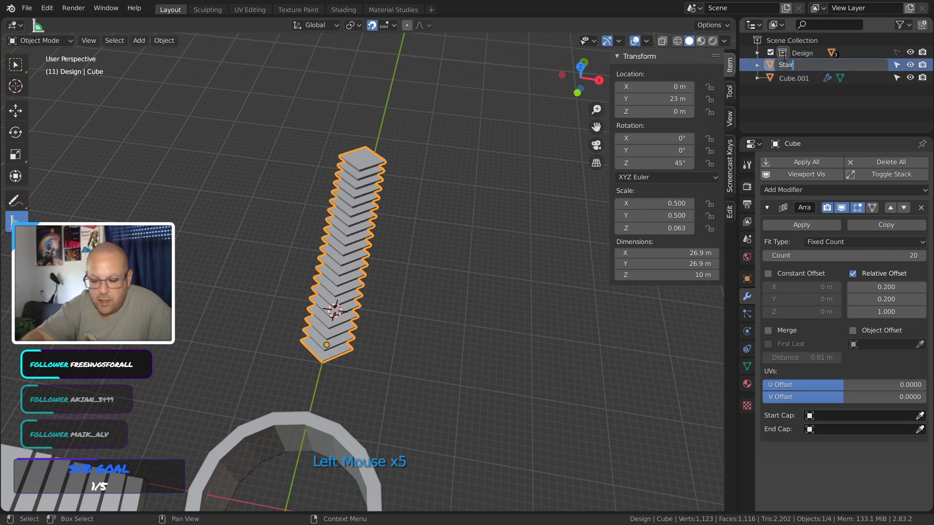
type("s_s")
key("Return")
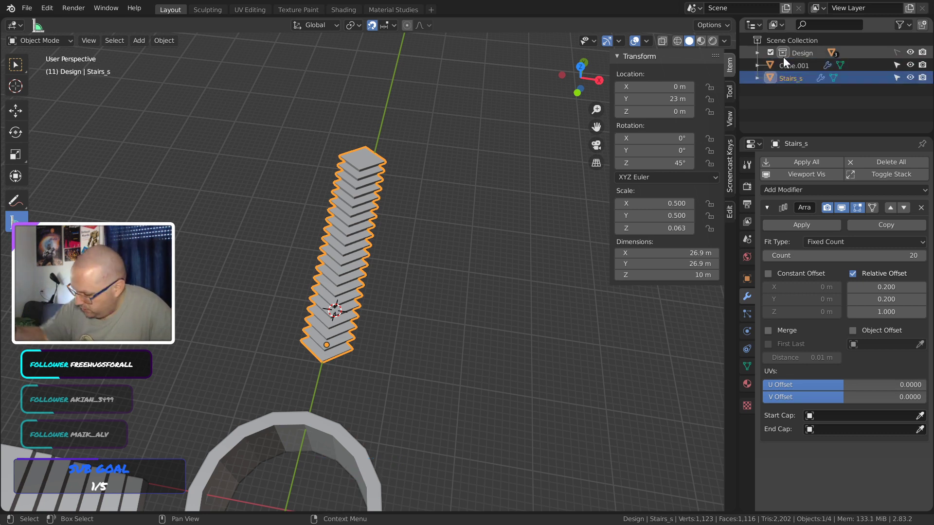
Rename the duplicated staircase object Cube.001 as Stairs_l
left_click(797, 77)
double_click(799, 65)
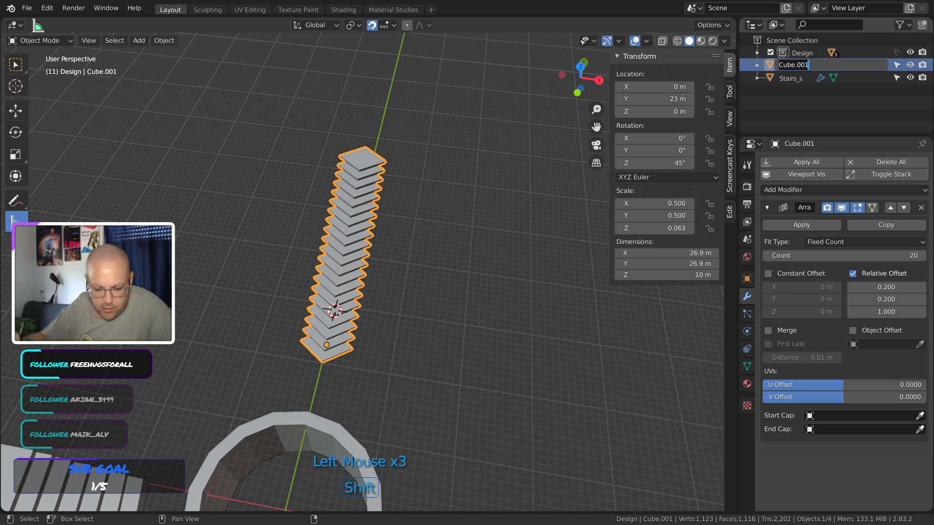
type("Stairs_l")
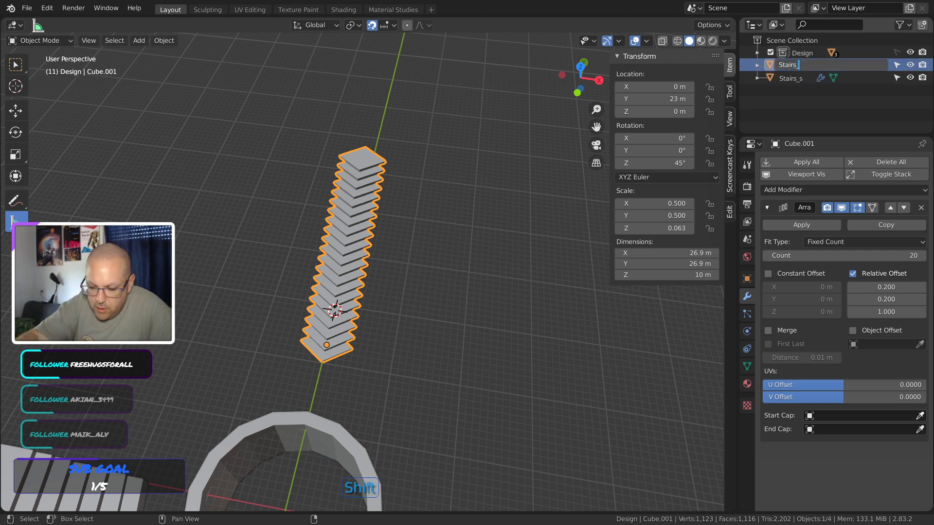
key("Return")
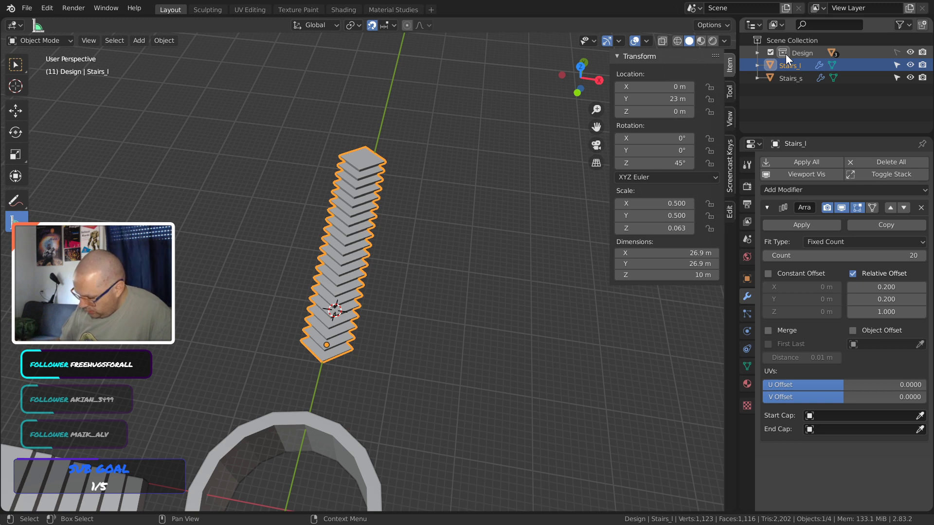
Remove the Array modifier from Stairs_l so only a single slab is left
left_click(921, 208)
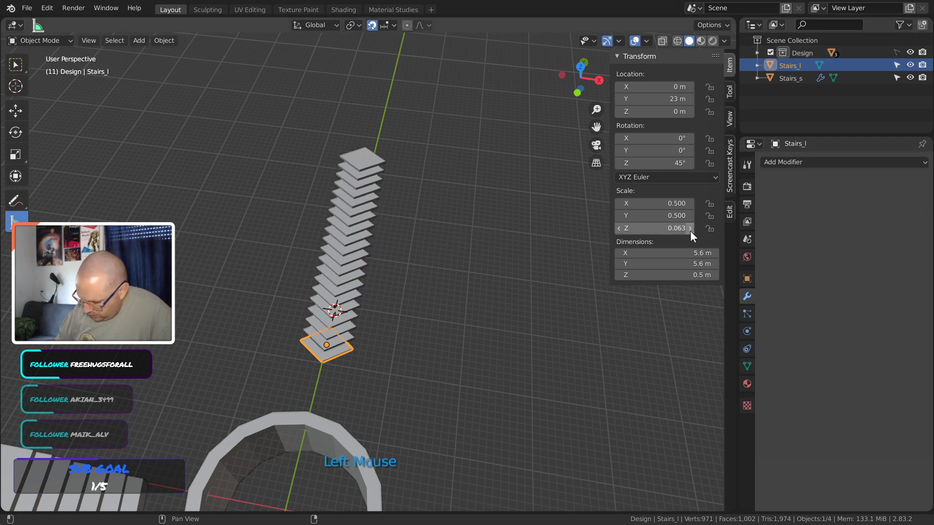
left_click(699, 275)
left_click(357, 232)
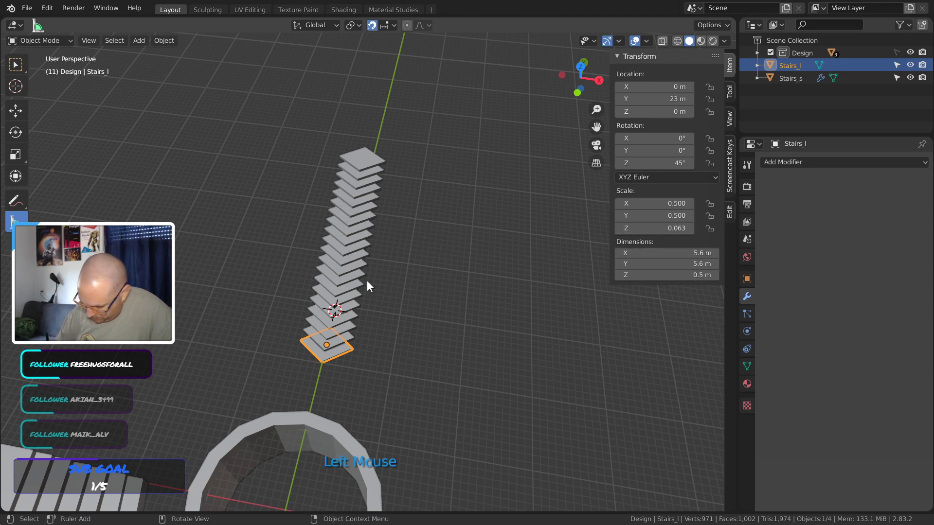
Apply the scale of the arrayed staircase Stairs_s
left_click(494, 330)
left_click(359, 276)
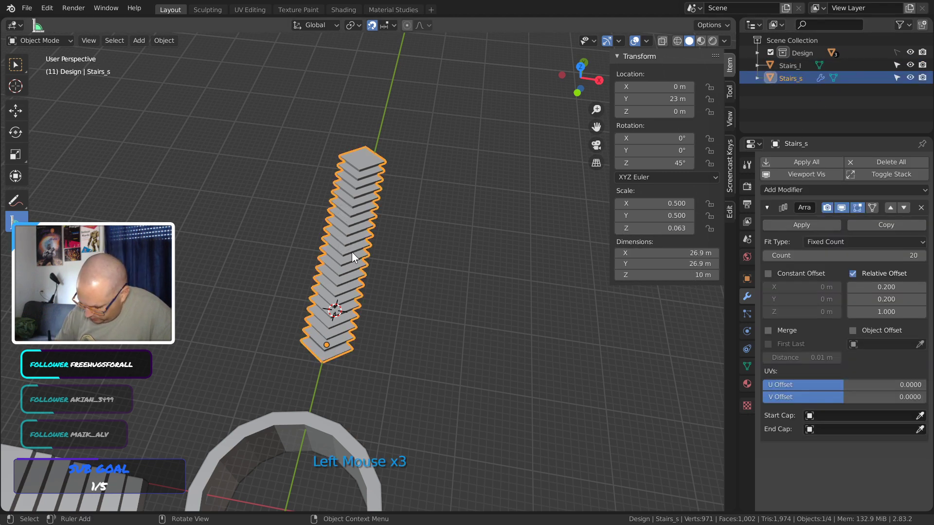
key("ctrl+a")
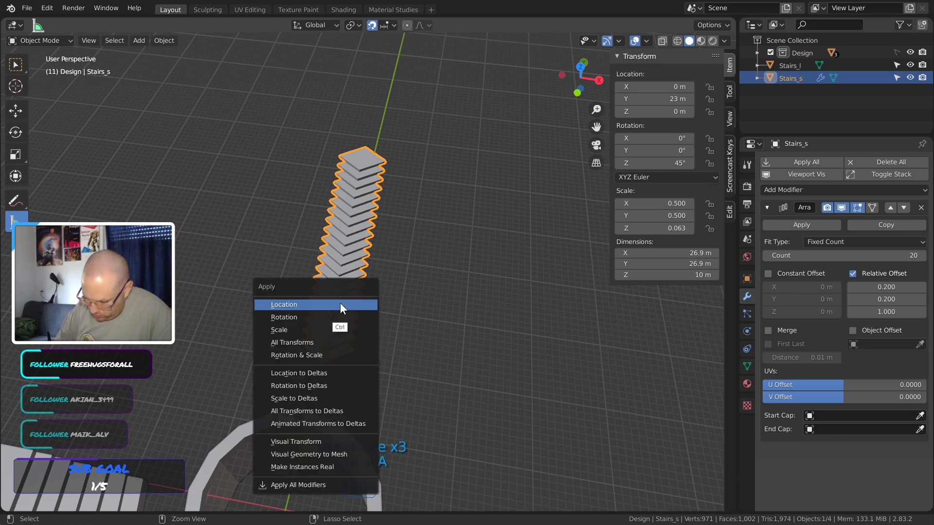
left_click(323, 330)
left_click(437, 331)
Set the Z dimension of the single slab Stairs_l to 2 m
left_click_drag(332, 351, 326, 346)
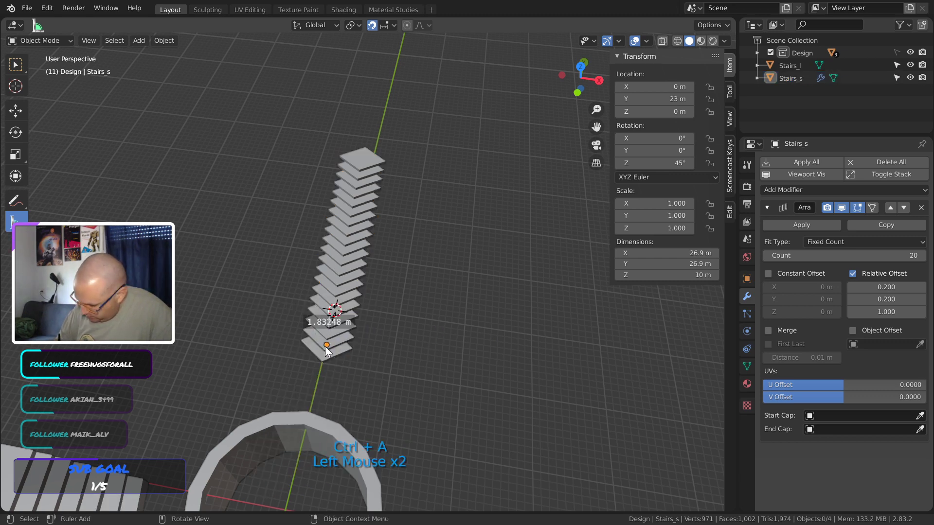
left_click(337, 351)
left_click(337, 290)
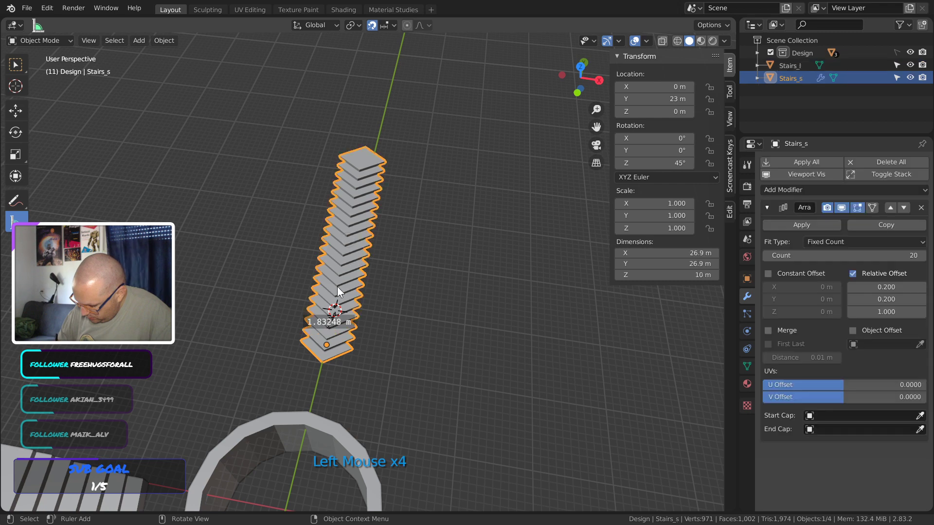
left_click(316, 381)
left_click(347, 355)
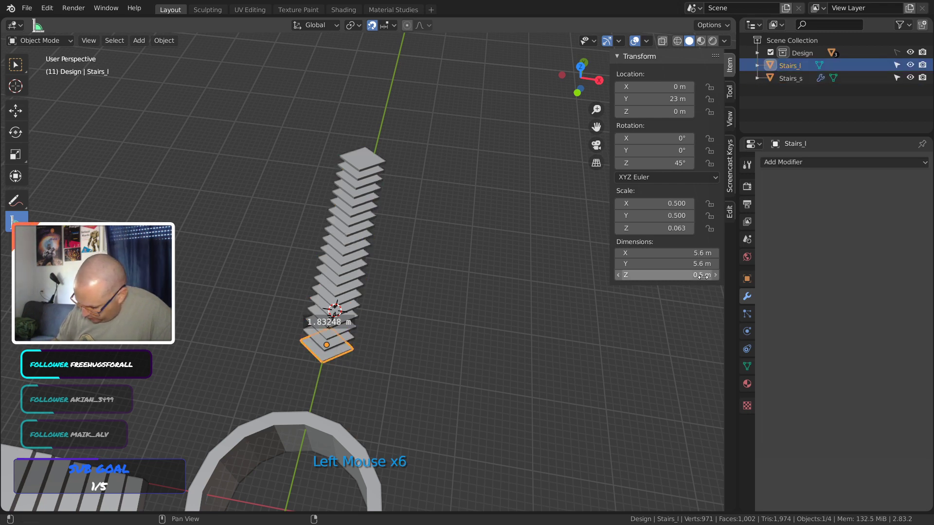
left_click(405, 315)
left_click(346, 342)
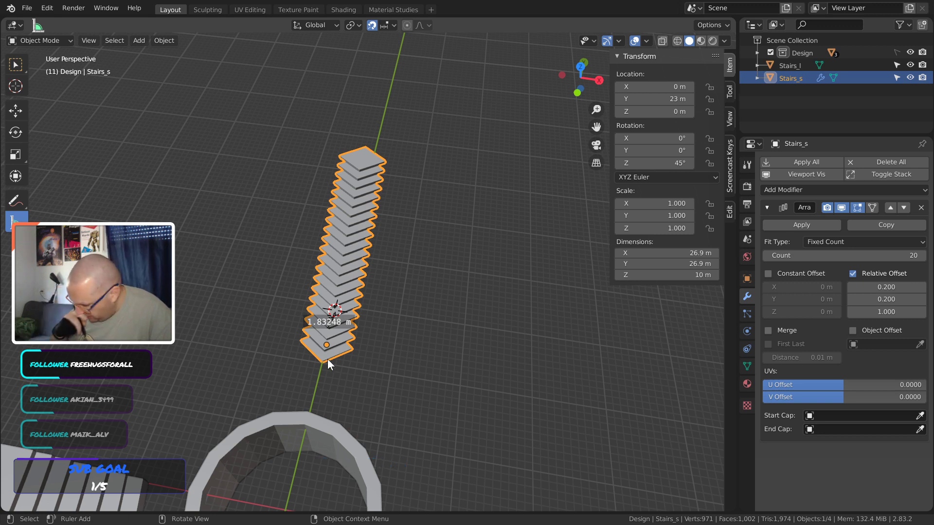
left_click(340, 352)
double_click(704, 271)
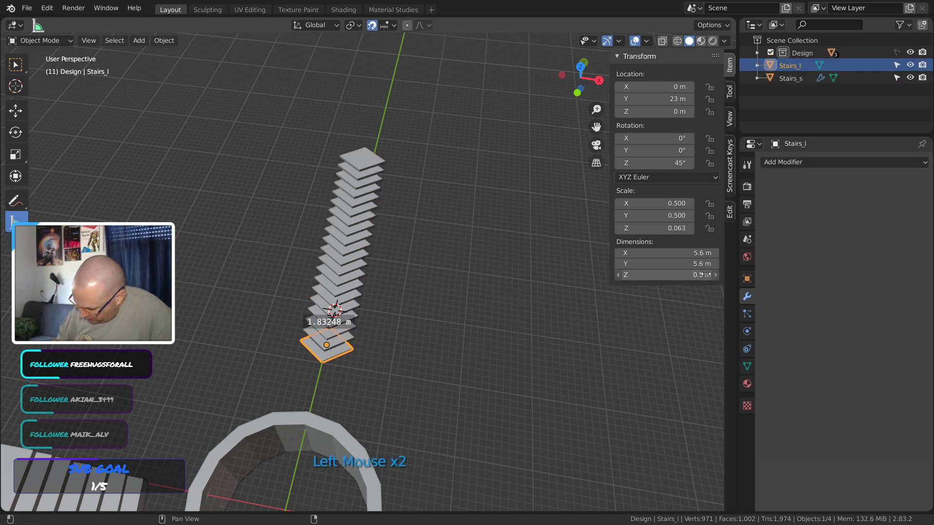
type("2")
key("Return")
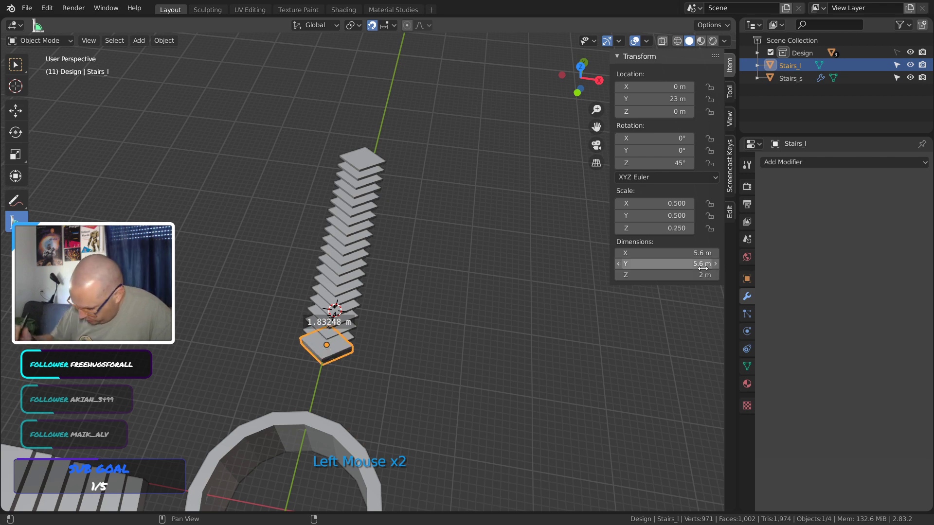
Lower the Stairs_l slab 1 m along the global Z axis, working from the right orthographic view
middle_click_drag(438, 311, 335, 369)
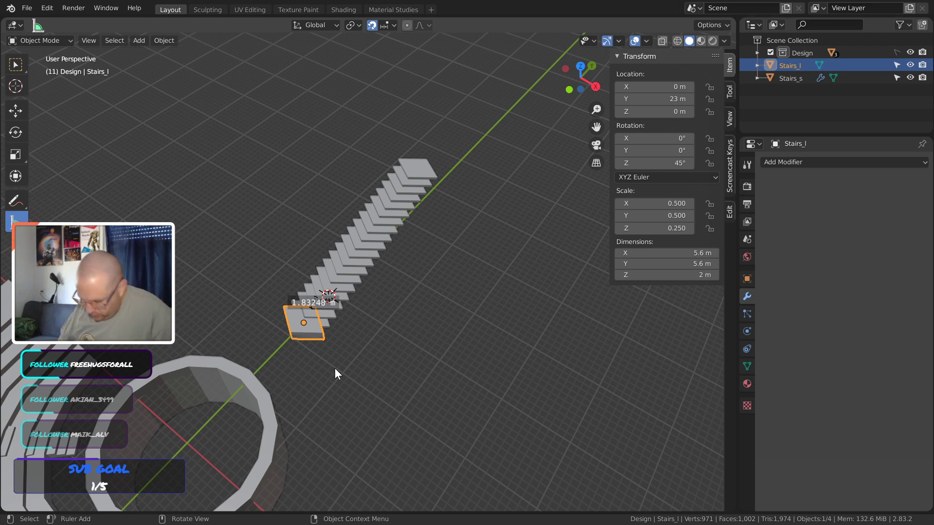
middle_click_drag(359, 362, 288, 301)
middle_click(310, 307)
key("KP_3")
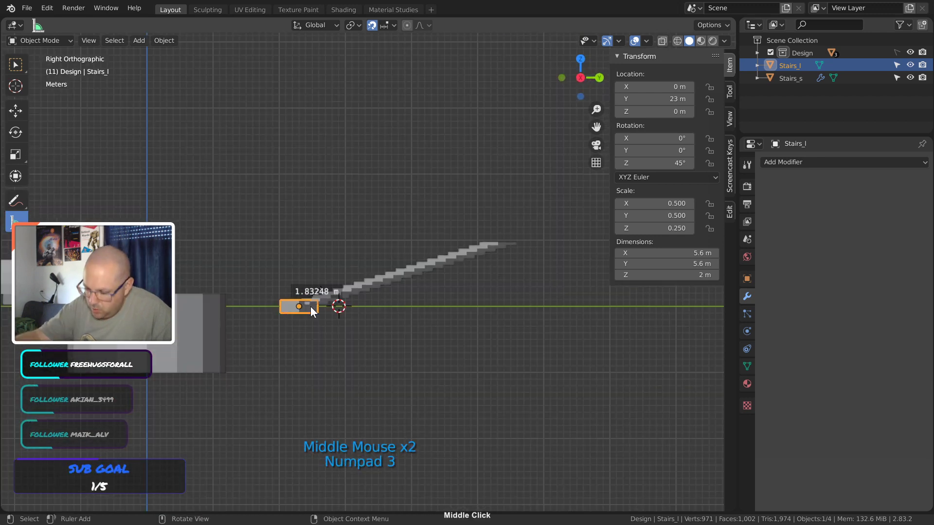
key("g")
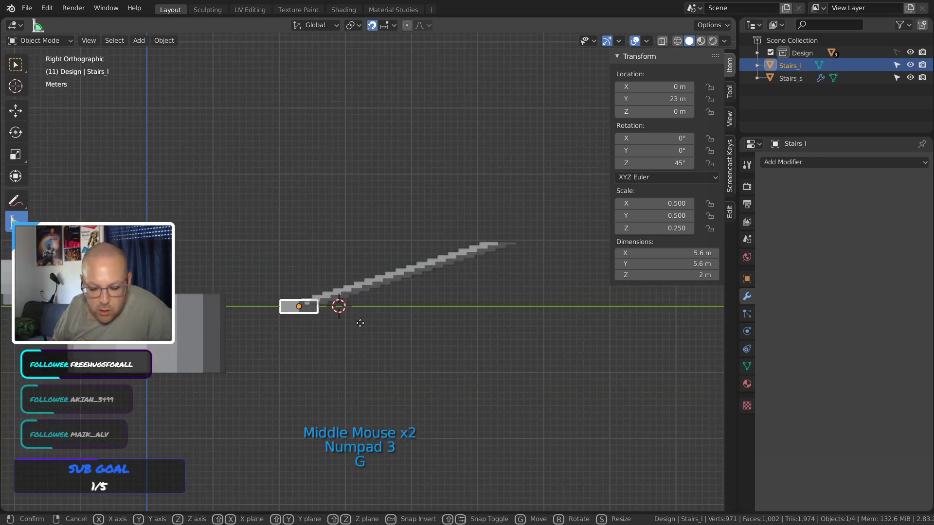
key("z")
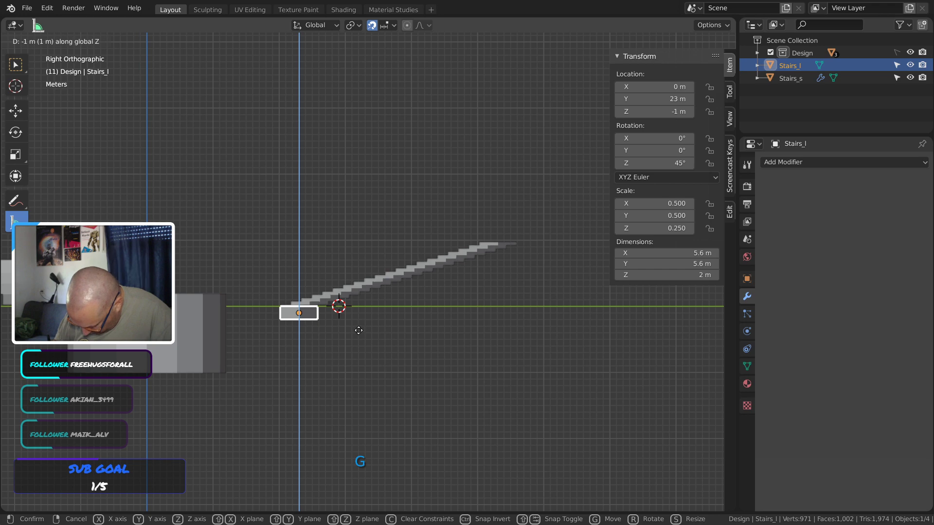
left_click(358, 331)
Lower the Stairs_l slab further along Z to a height of -1.3 m, beneath the lowest small step
middle_click_drag(305, 335, 333, 273)
middle_click_drag(252, 351, 342, 314, "shift")
key("g")
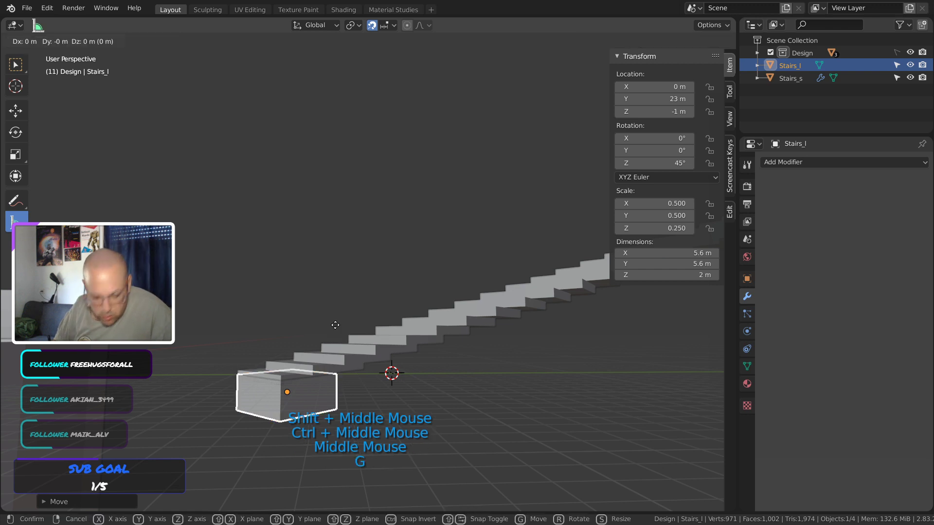
key("z")
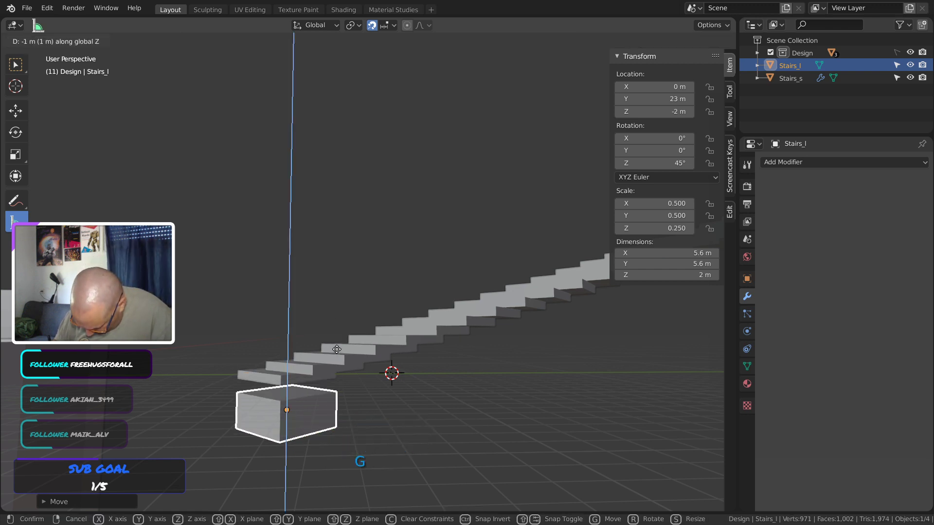
key("shift")
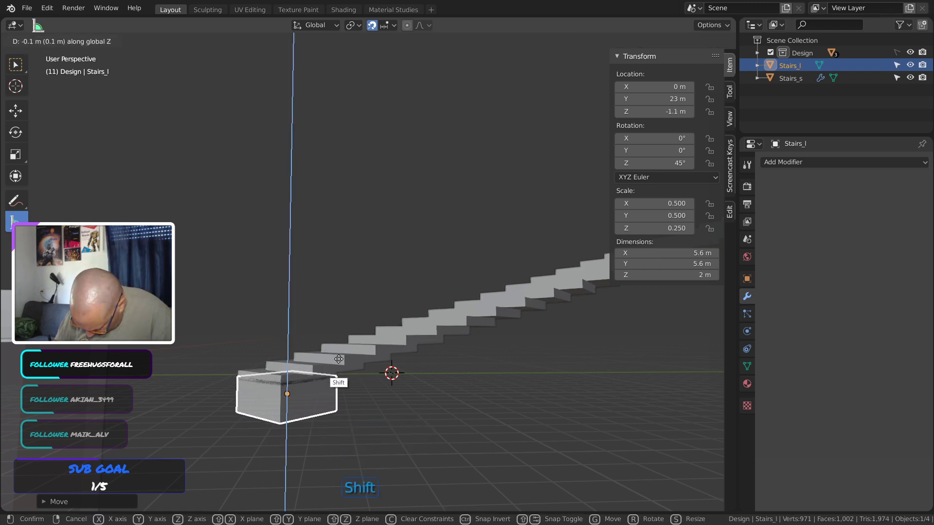
left_click(335, 399)
Try to shift the Stairs_l slab horizontally to X -1 m, Y 21 m and nudge it back along X by about 0.8 m
mouse_move(336, 398)
middle_mouse_down()
mouse_move(343, 385)
mouse_move(349, 395)
mouse_move(324, 401)
middle_mouse_up()
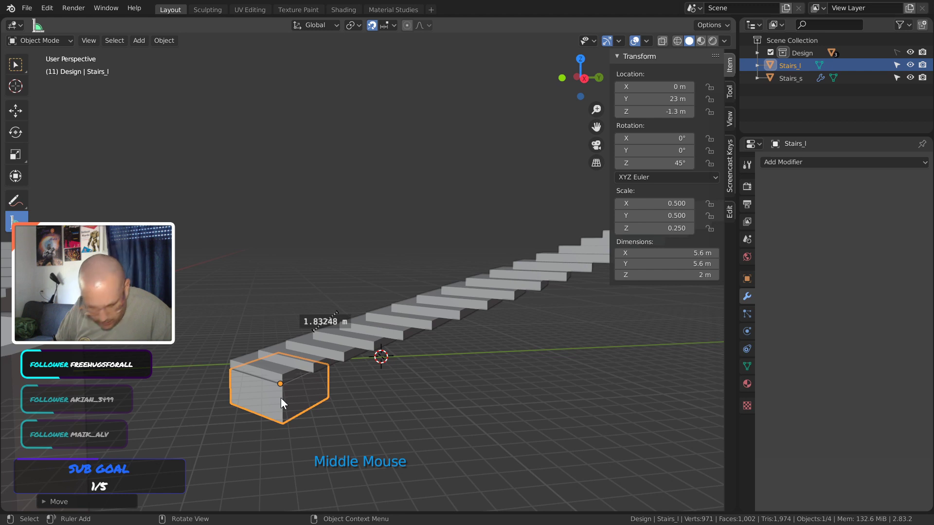
key("g")
key("shift+z")
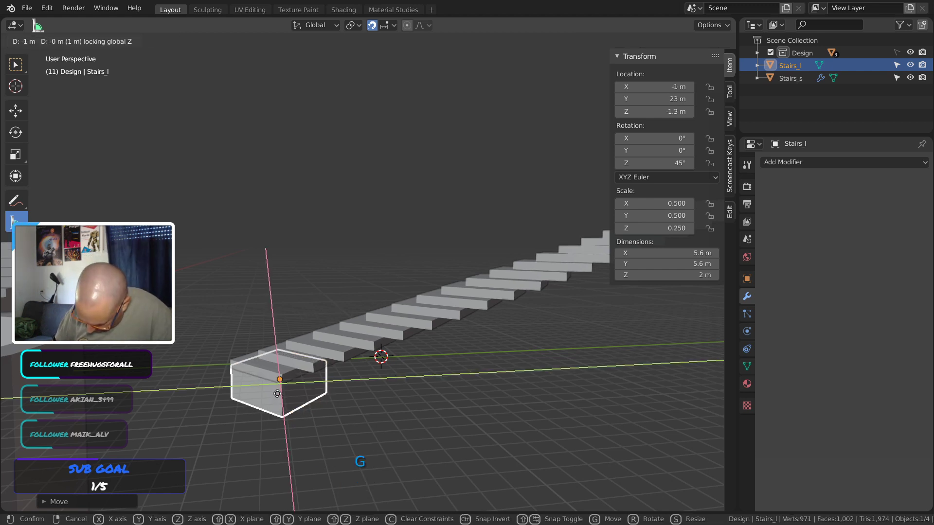
left_click(240, 396)
mouse_move(318, 352)
middle_mouse_down()
mouse_move(479, 404)
mouse_move(279, 392)
mouse_move(290, 413)
mouse_move(304, 335)
middle_mouse_up()
key("g")
key("x")
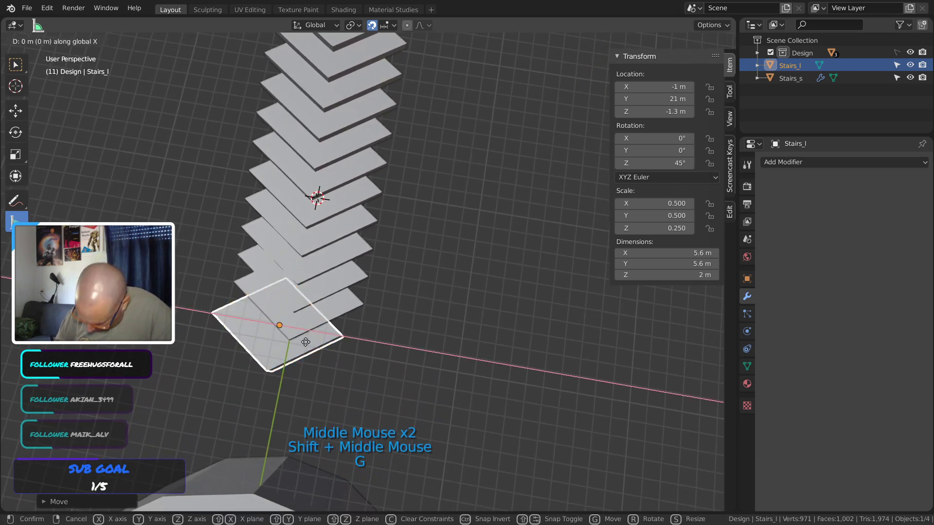
key("shift")
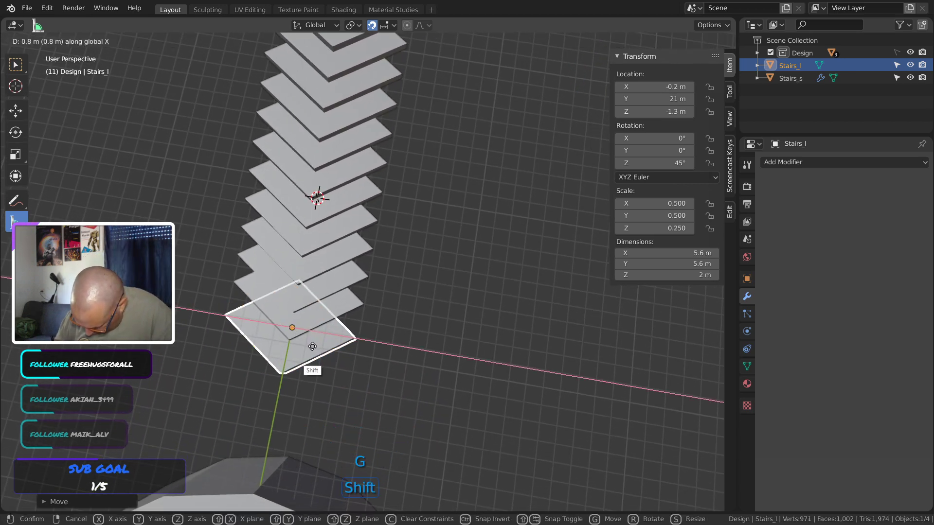
left_click(314, 347)
Undo the horizontal moves of the Stairs_l slab
key("ctrl+z")
key("ctrl+z")
key("ctrl+z")
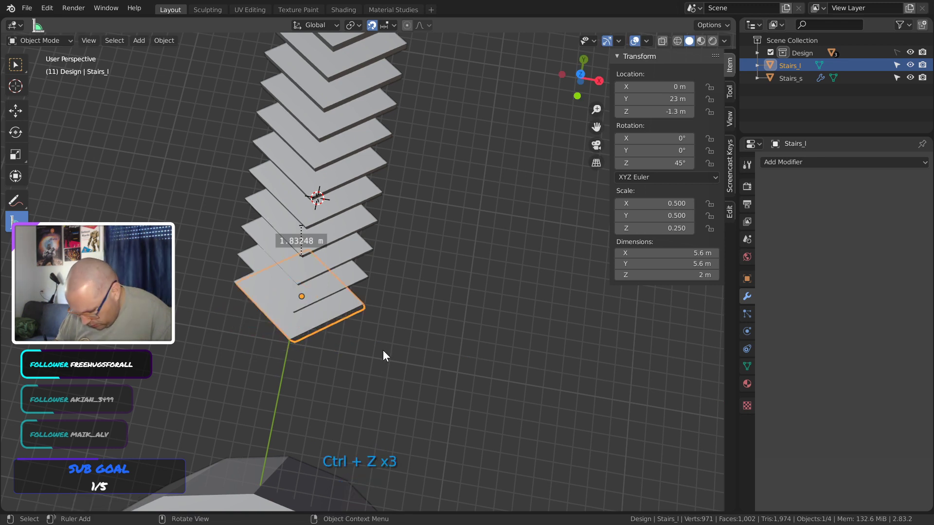
Move the Stairs_l slab along the global Y axis to Y 22 m
key("g")
key("y")
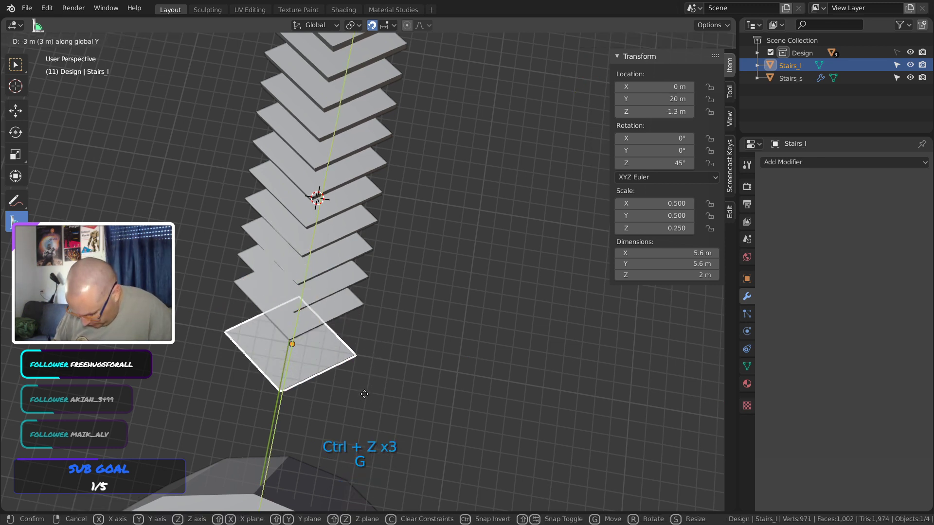
left_click(367, 370)
Enlarge the Stairs_l slab in X and Y only, keeping its Z thickness
middle_click_drag(365, 370, 412, 363)
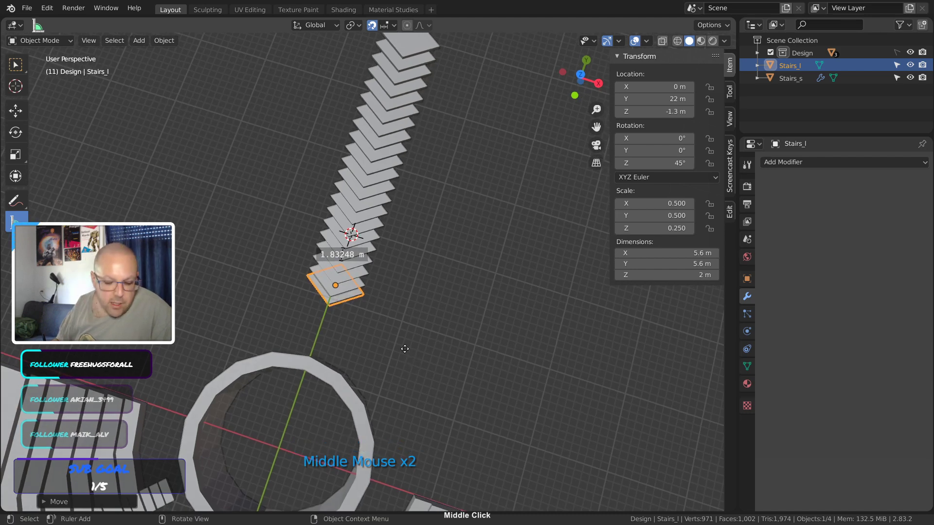
key("g")
key("shift+z")
key("s")
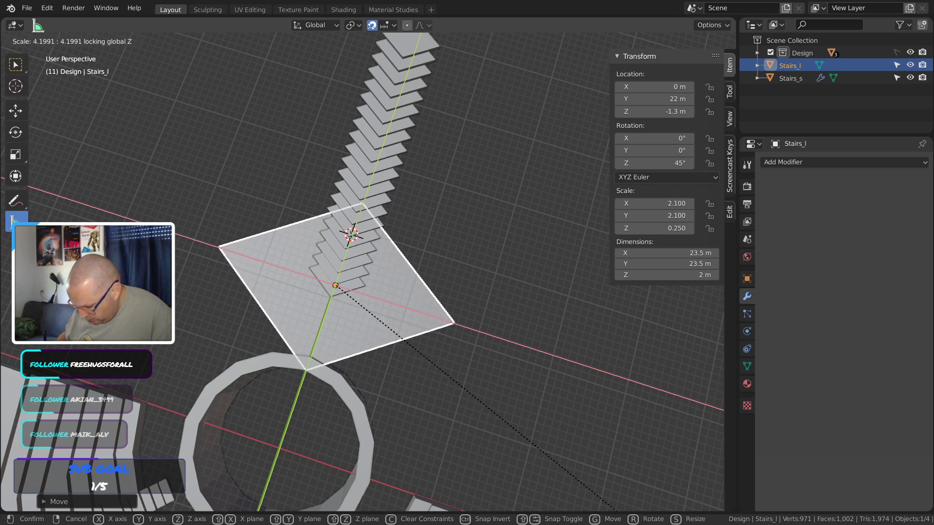
Try enlarging the Stairs_l block horizontally to 56 m in X and Y, and undo the resizing
left_click(625, 502)
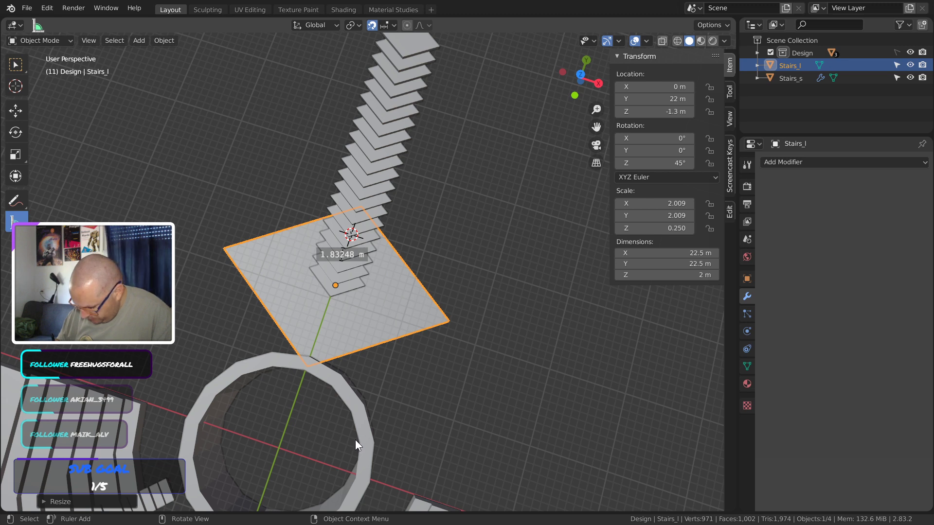
key("ctrl+z")
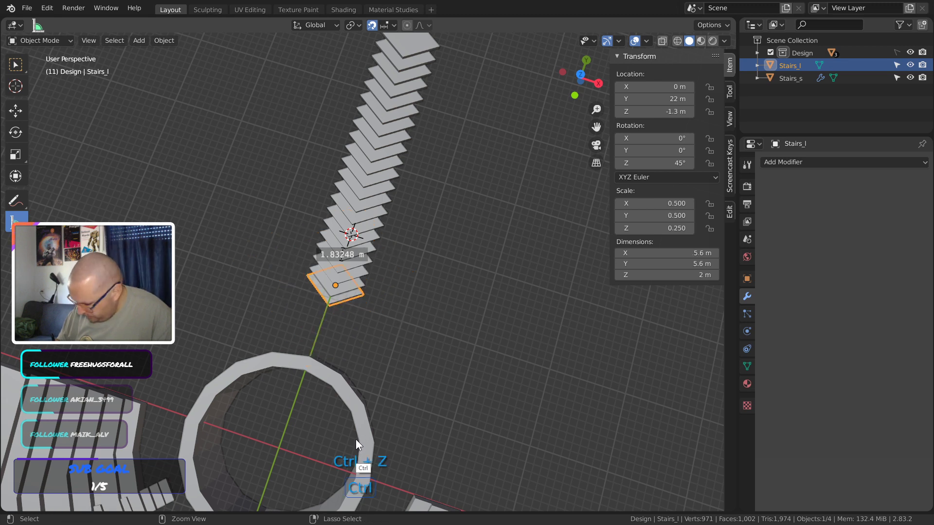
left_click(702, 253)
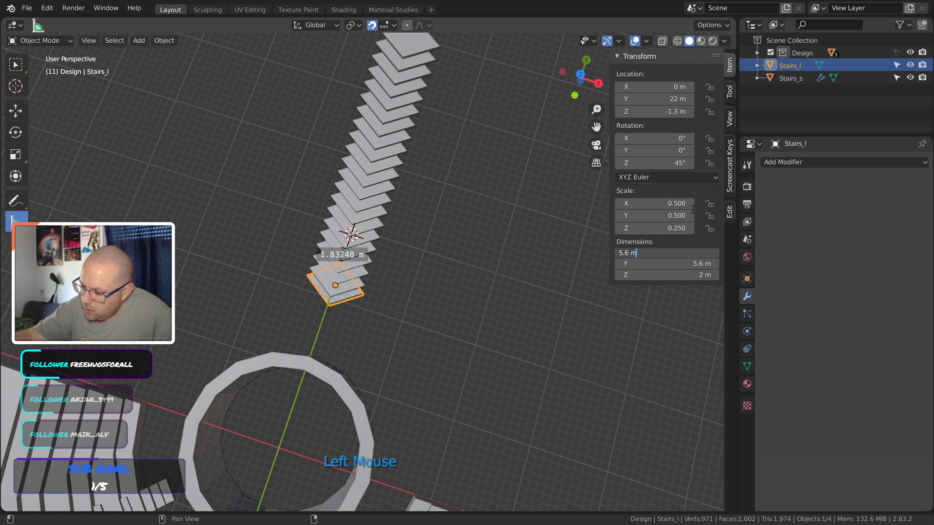
key("Return")
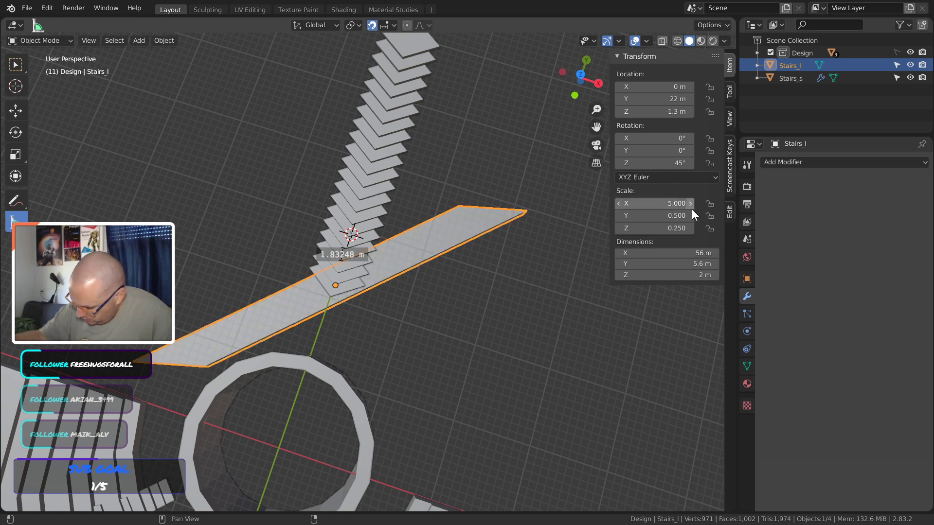
left_click(701, 263)
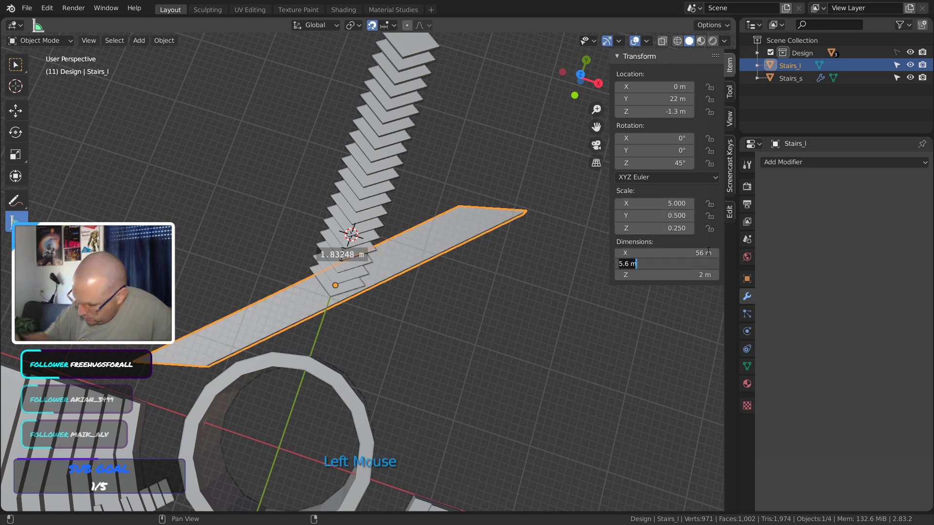
key("Return")
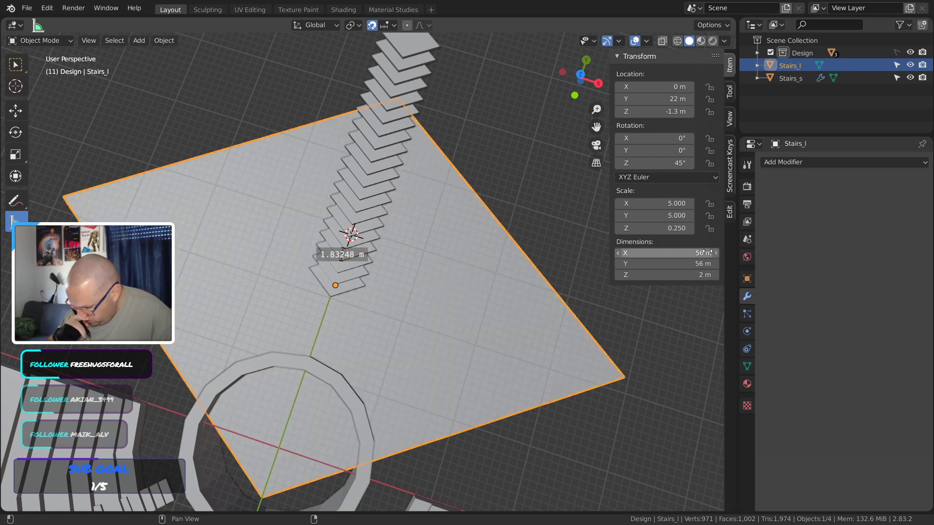
key("ctrl+z")
key("ctrl+z")
key("ctrl+z")
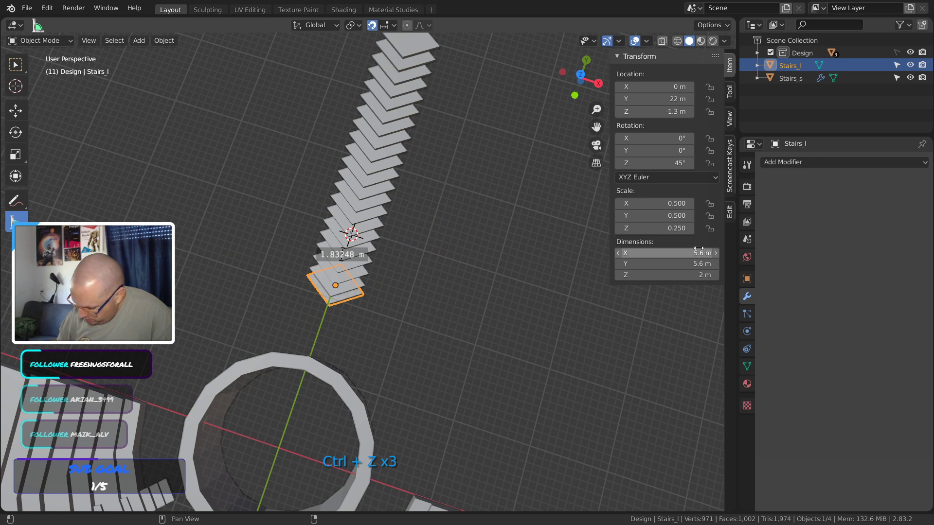
Multiply the Stairs_l block's X and Y dimensions by 5, making both 28 m
left_click(698, 252)
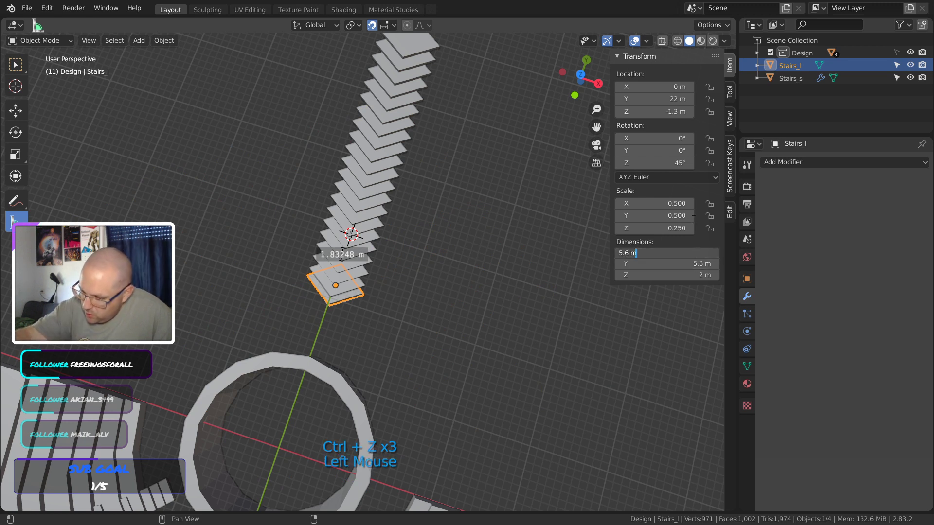
type("*5")
key("Return")
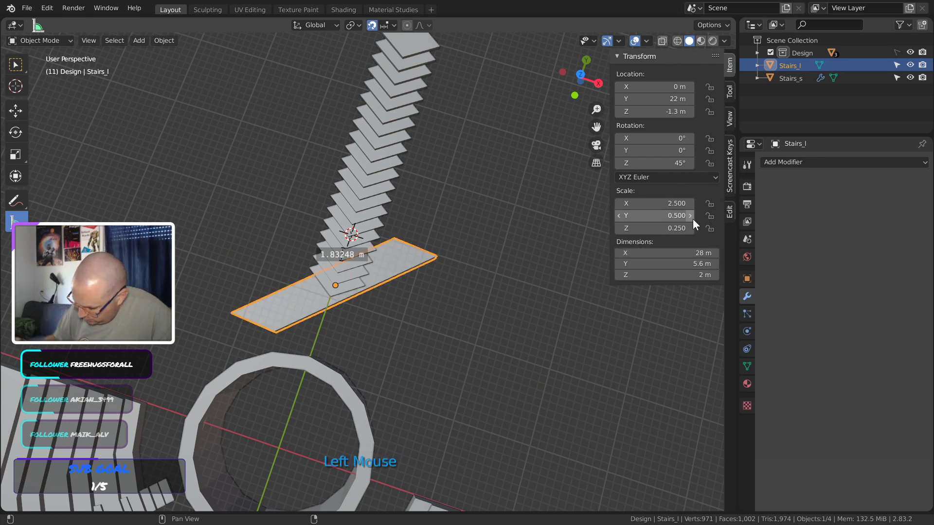
left_click(697, 264)
key("Return")
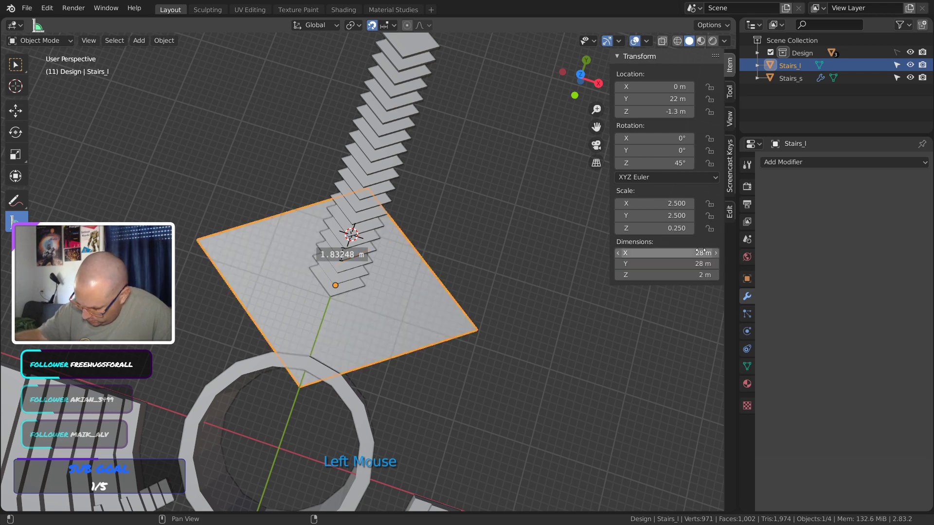
Move the Stairs_l block 10 m along global Y to Y 32 m and save the file
left_click(468, 358)
left_click(436, 333)
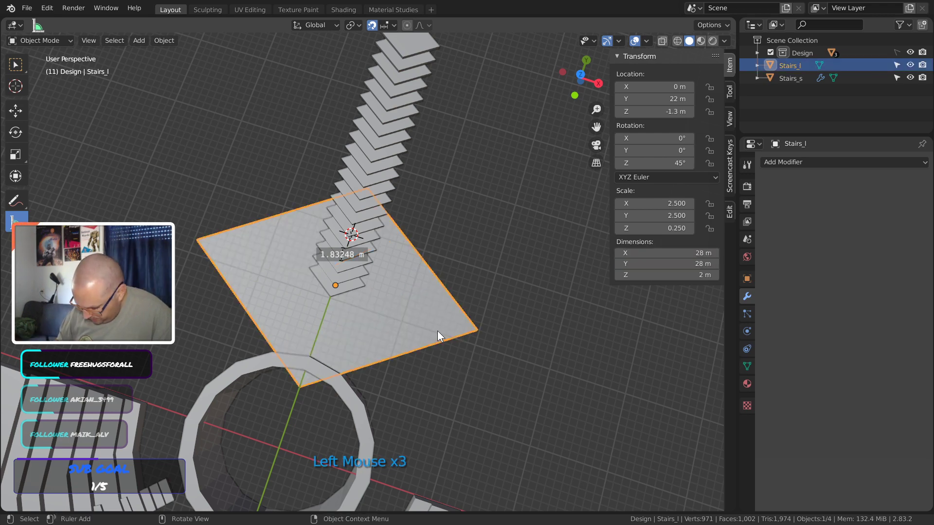
key("KP_7")
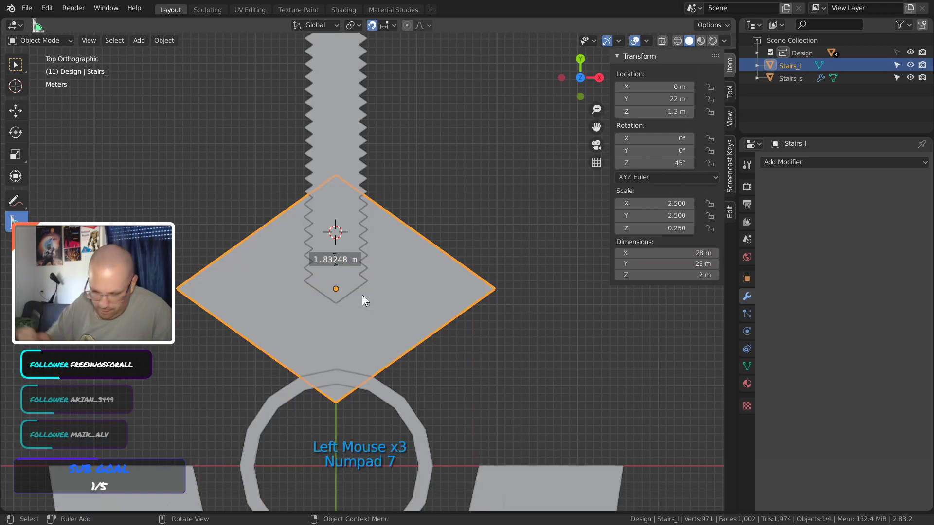
key("g")
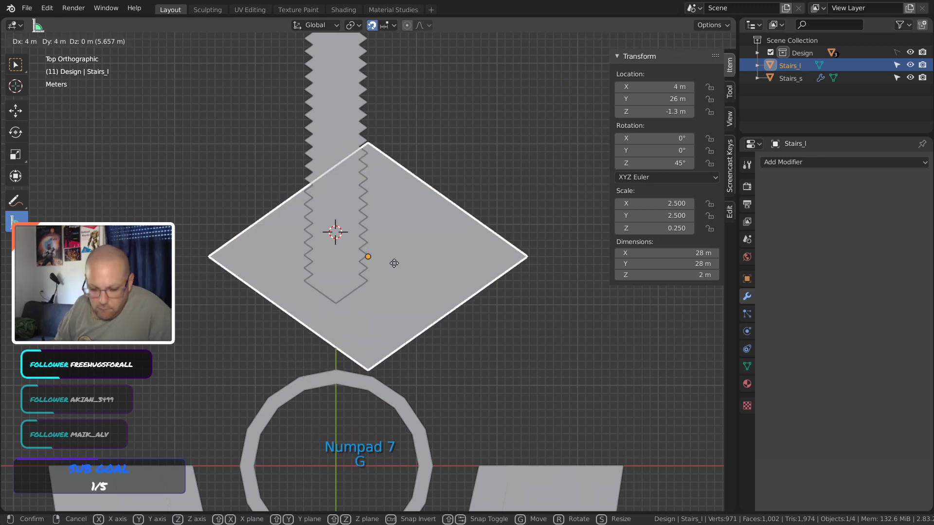
key("y")
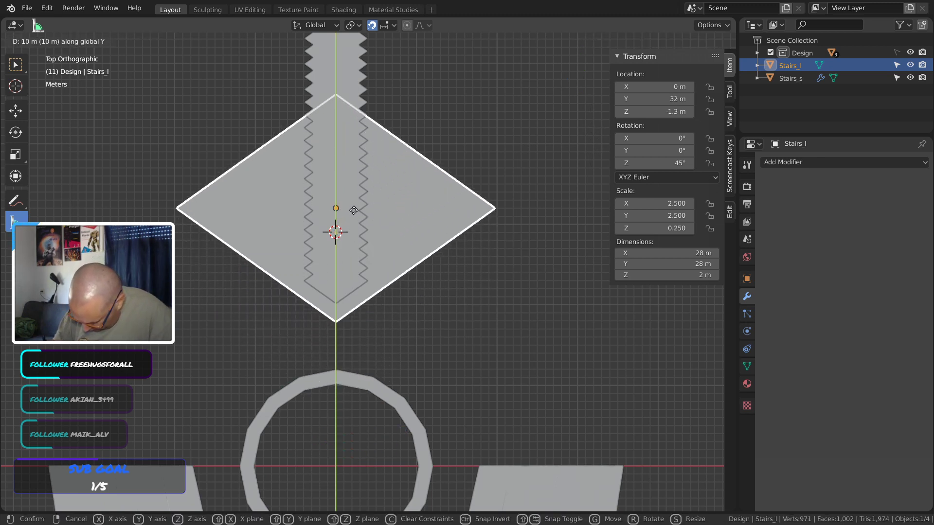
left_click(353, 210)
middle_click_drag(353, 210, 518, 256)
left_click(542, 292)
key("ctrl+s")
middle_click(545, 293)
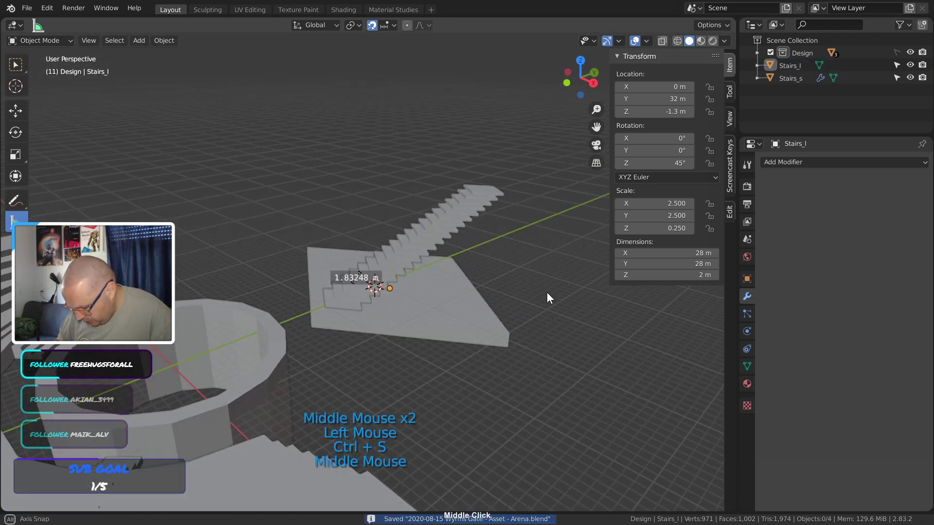
Double the Stairs_l block's X dimension to 56 m and set its Y dimension to 56 m
middle_click_drag(547, 293, 437, 323)
left_click(456, 300)
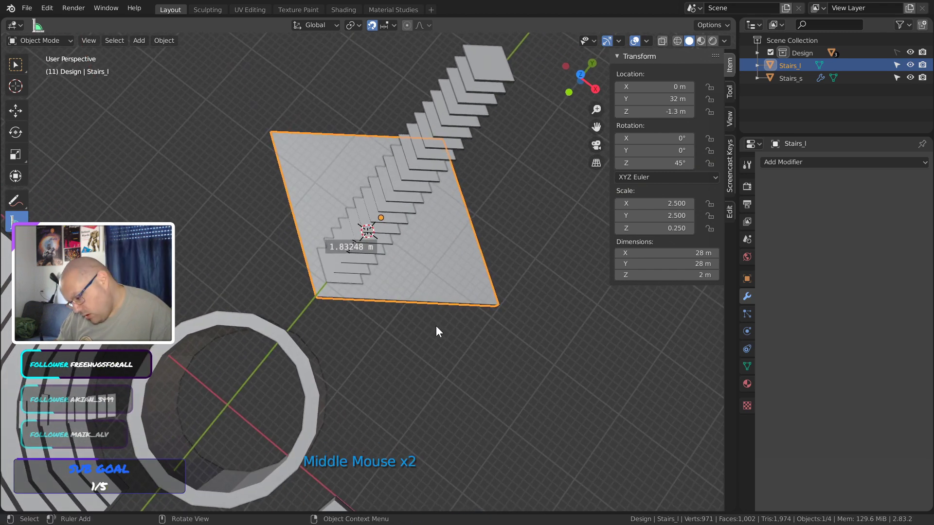
middle_click_drag(434, 329, 406, 332)
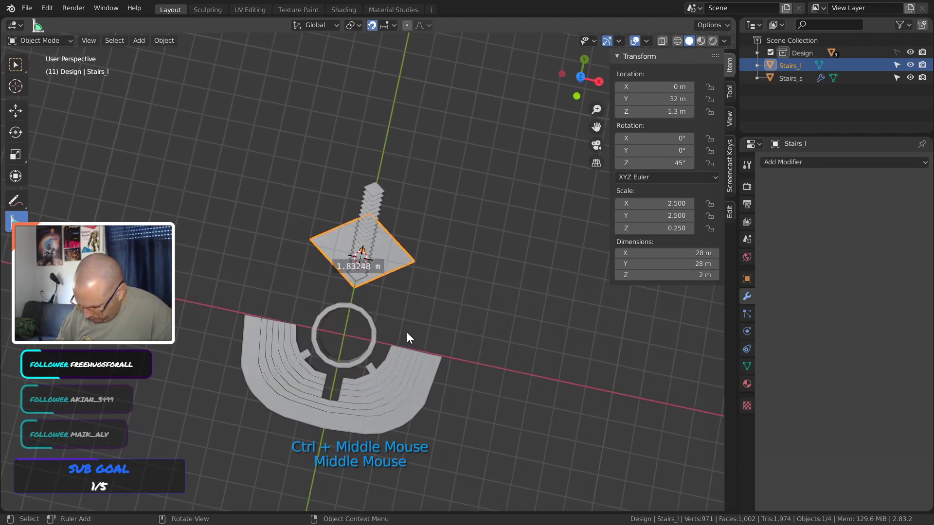
left_click(702, 252)
type("*2")
key("Return")
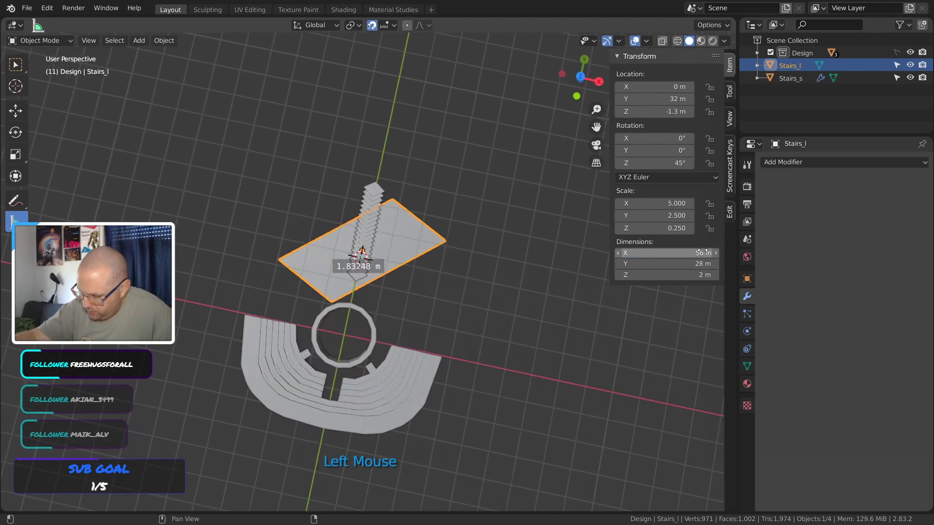
double_click(702, 252)
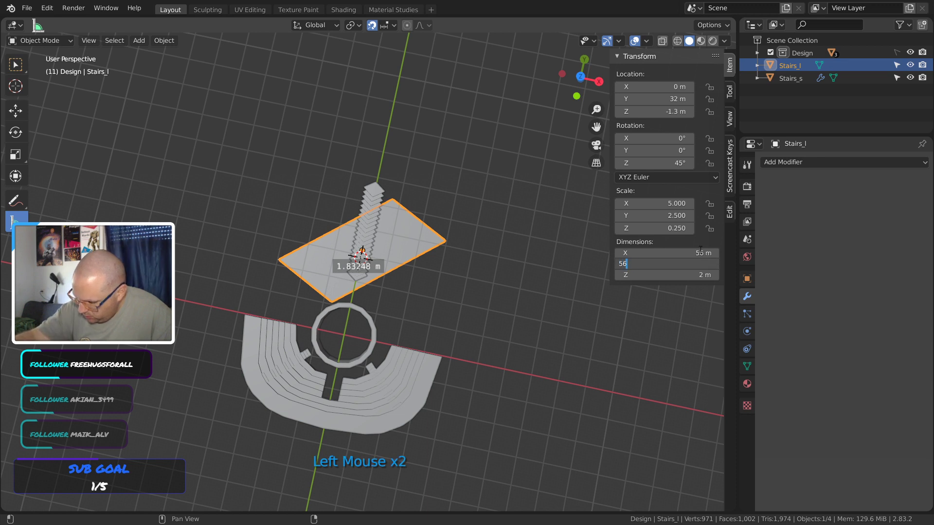
type("56")
key("Return")
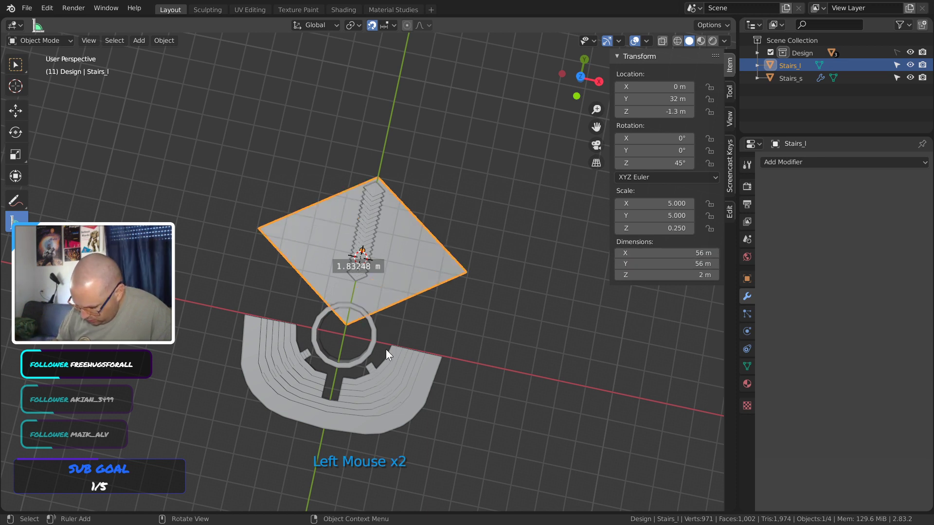
Set the Stairs_l block's X and Y dimensions to 32 m each
left_click(691, 253)
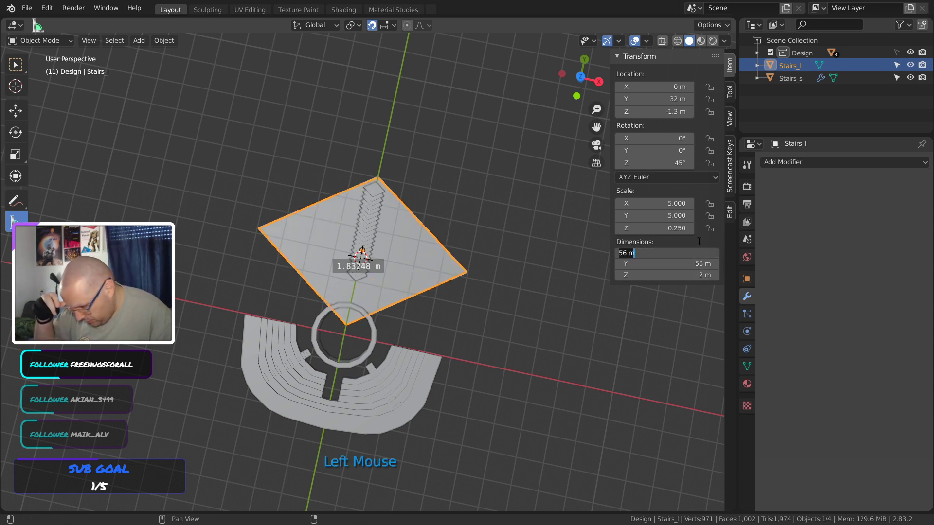
key("Return")
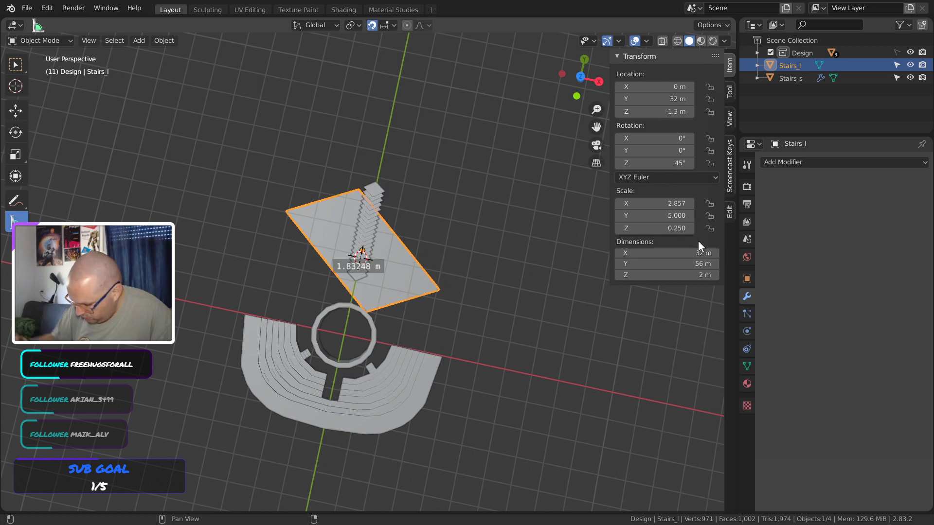
left_click(693, 263)
type("32")
key("Return")
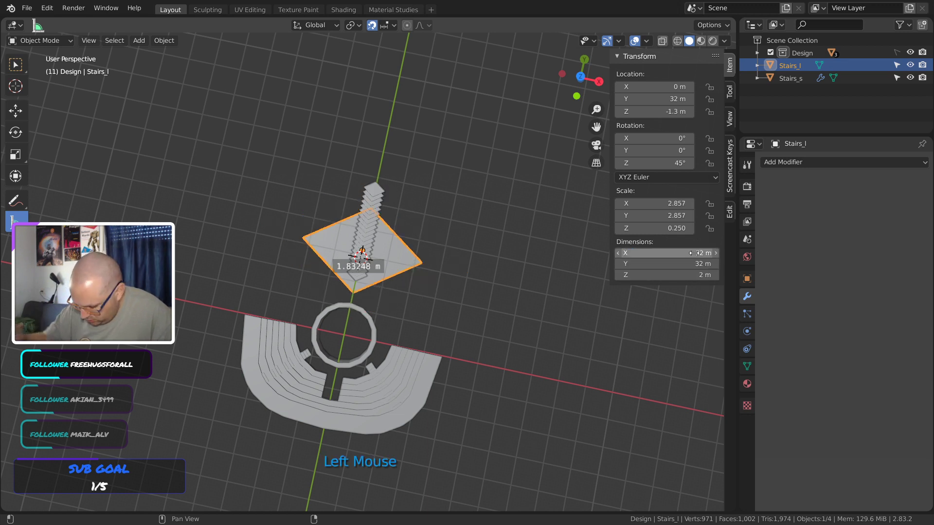
Set the Stairs_l block's X and Y dimensions to 48 m each and save the file
left_click(697, 257)
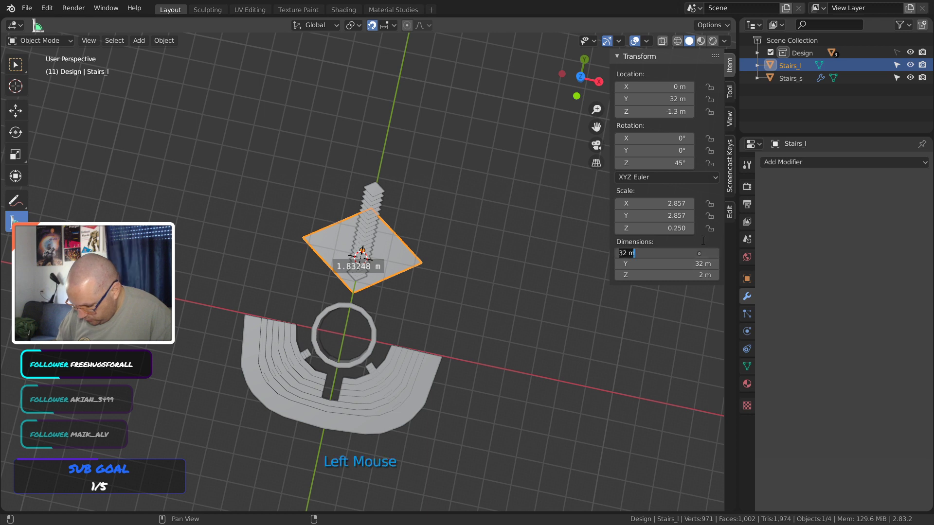
type("48")
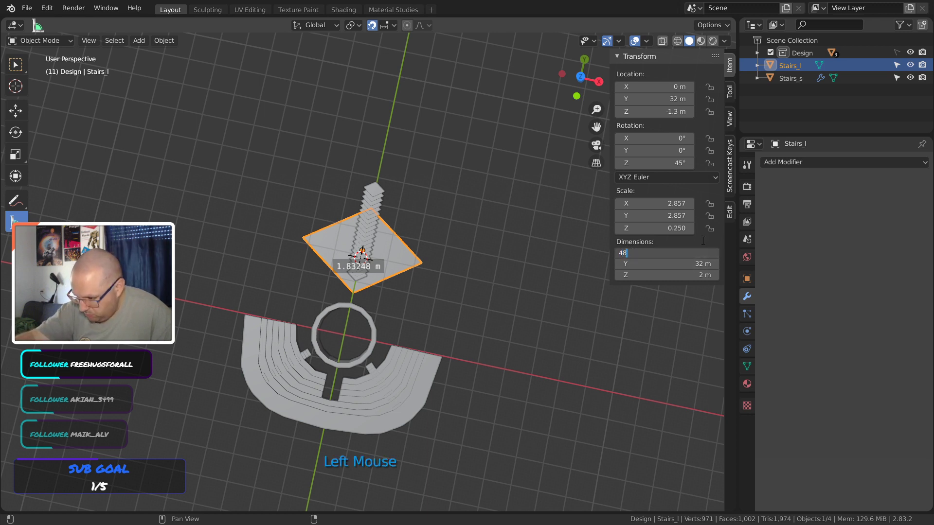
type("+")
key("Return")
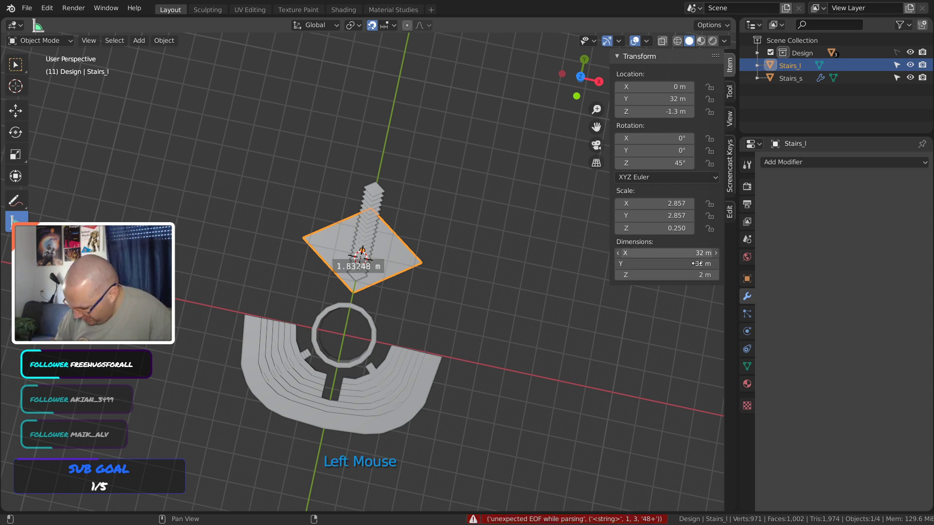
left_click_drag(696, 263, 703, 258)
type("48")
key("Return")
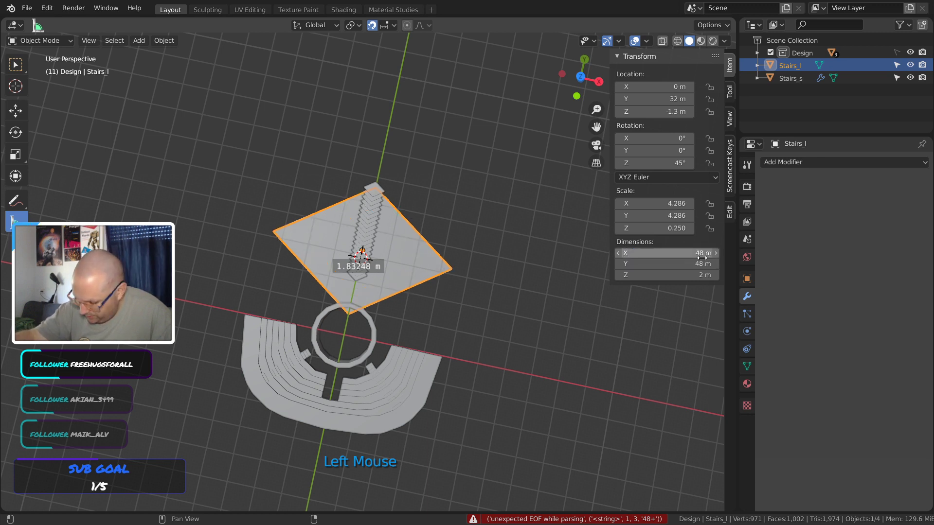
left_click(488, 342)
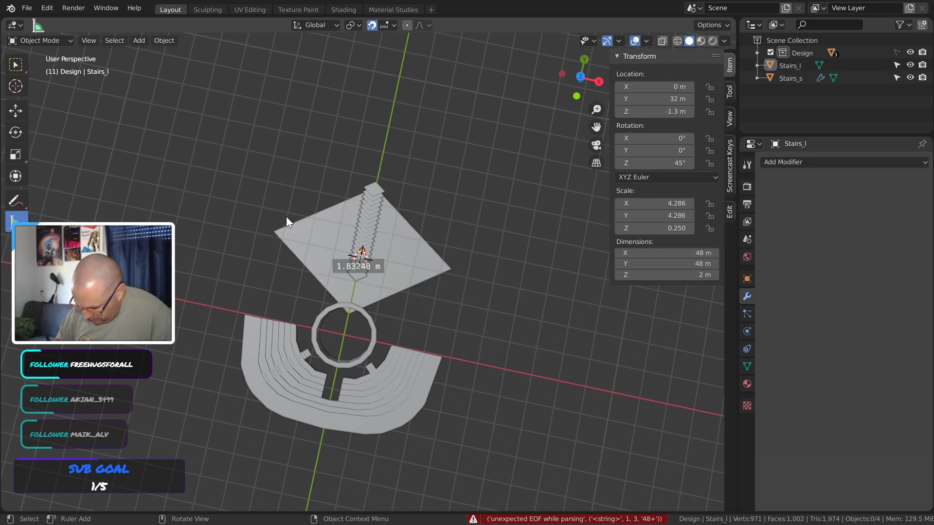
key("ctrl+s")
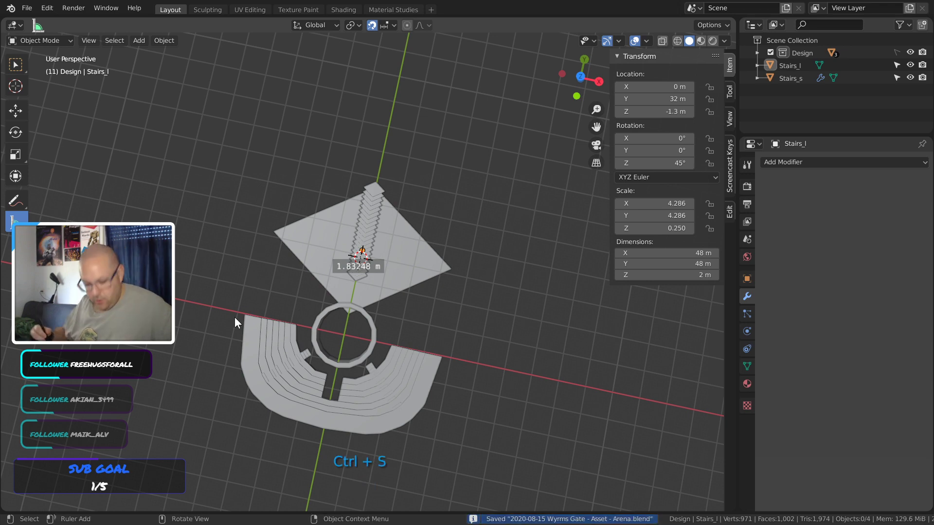
Move the Stairs_l block 11 m along global Y to Y 43 m, placing its corner just beyond the narrow staircase's lower tip
left_click(405, 282)
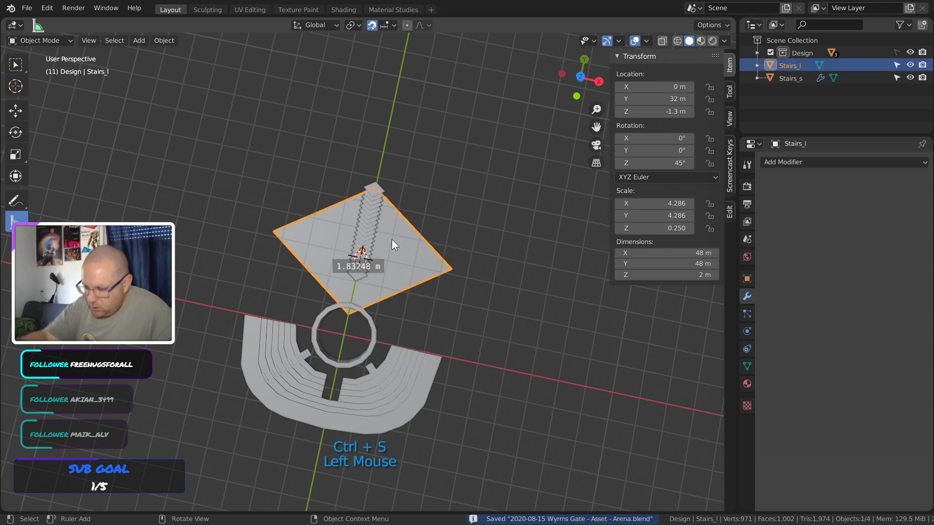
key("KP_7")
middle_click_drag(392, 240, 362, 308, "ctrl")
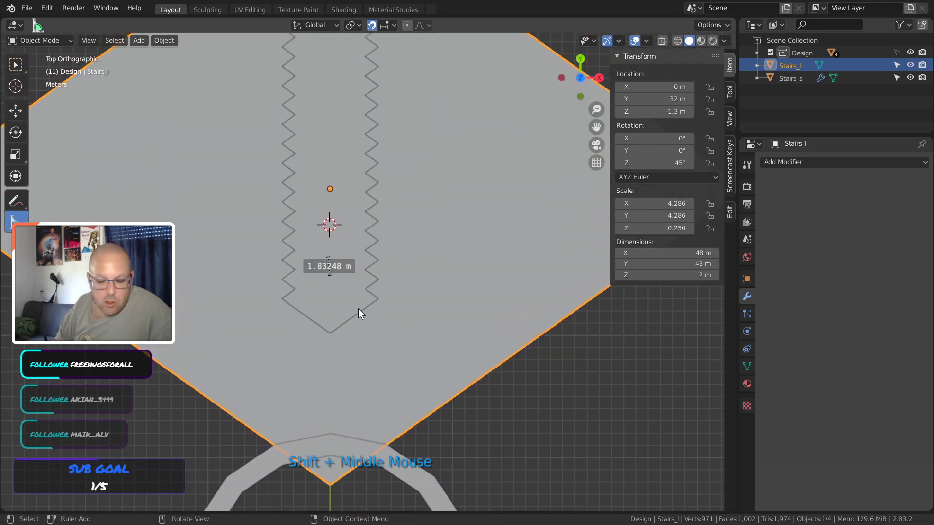
key("g")
key("x")
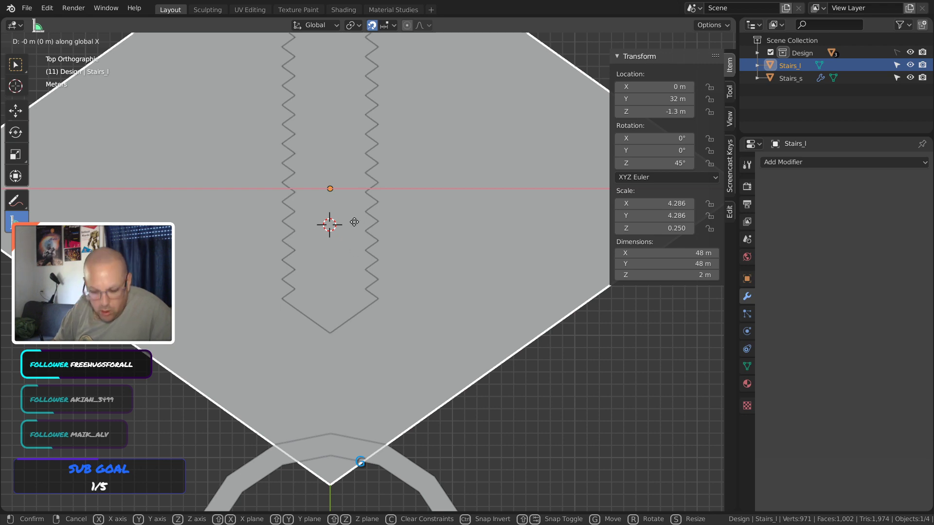
key("y")
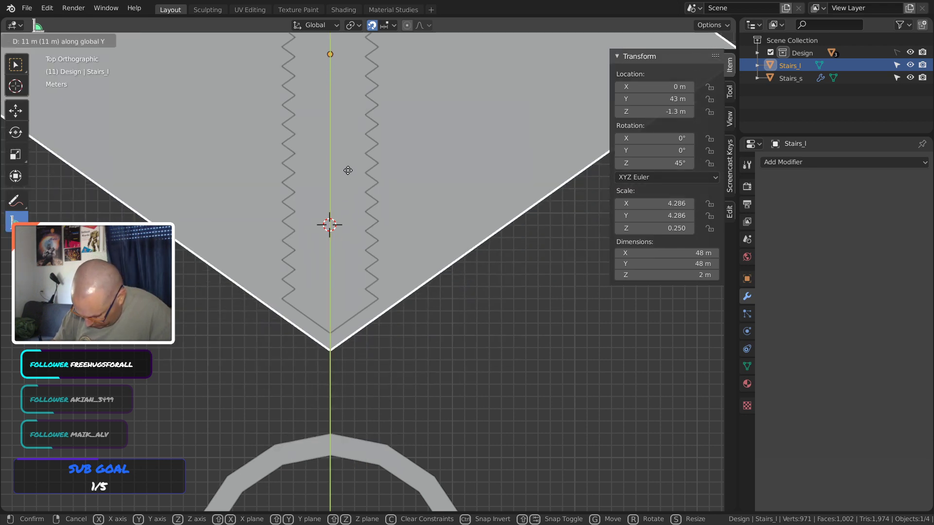
left_click(348, 170)
Add an Array modifier to the Stairs_l block
middle_click_drag(391, 223, 448, 217)
left_click(504, 345)
middle_click_drag(504, 345, 433, 225)
left_click(452, 273)
left_click(814, 163)
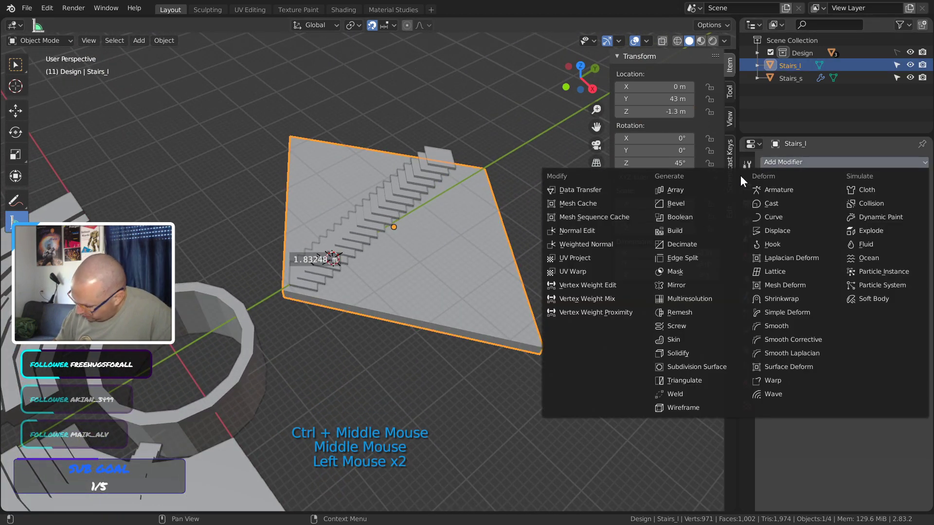
left_click(677, 190)
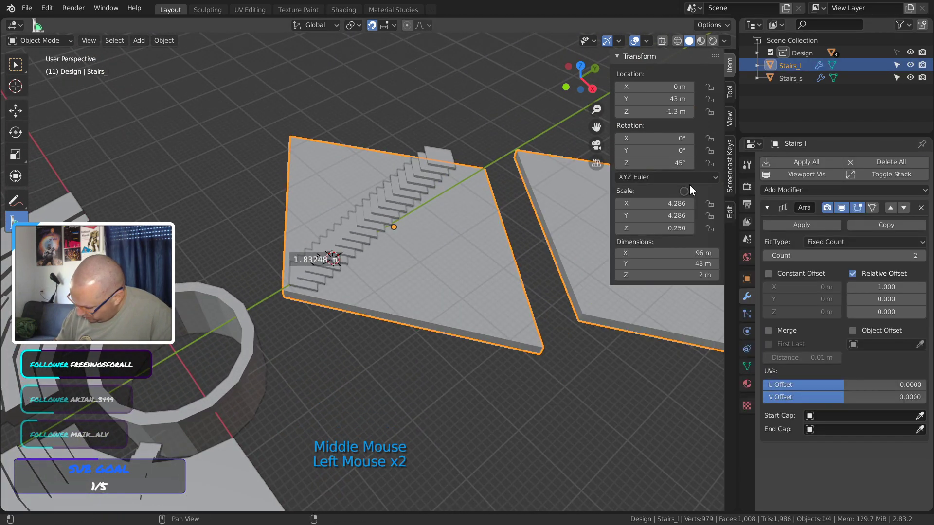
Set the Stairs_l Array modifier's relative offset to 0 in X and 1 in Z
left_click(883, 288)
type("0")
key("Return")
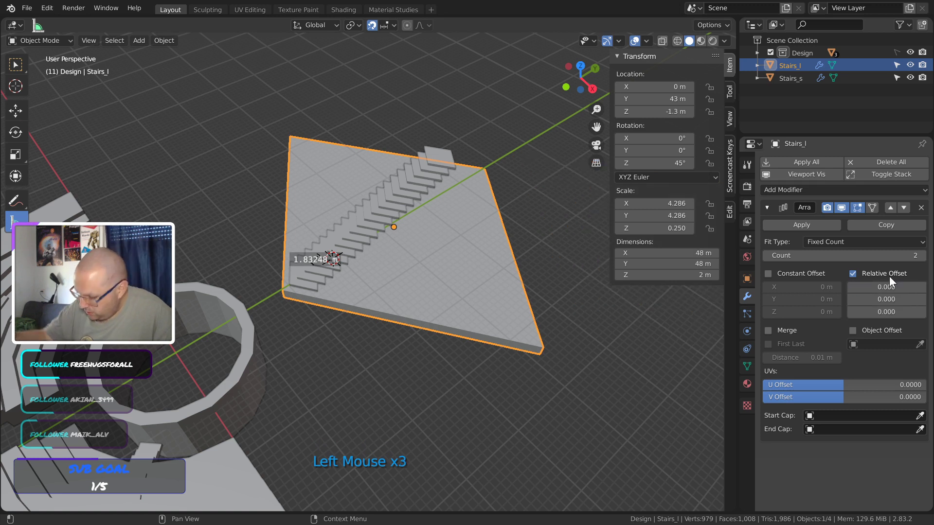
left_click(884, 313)
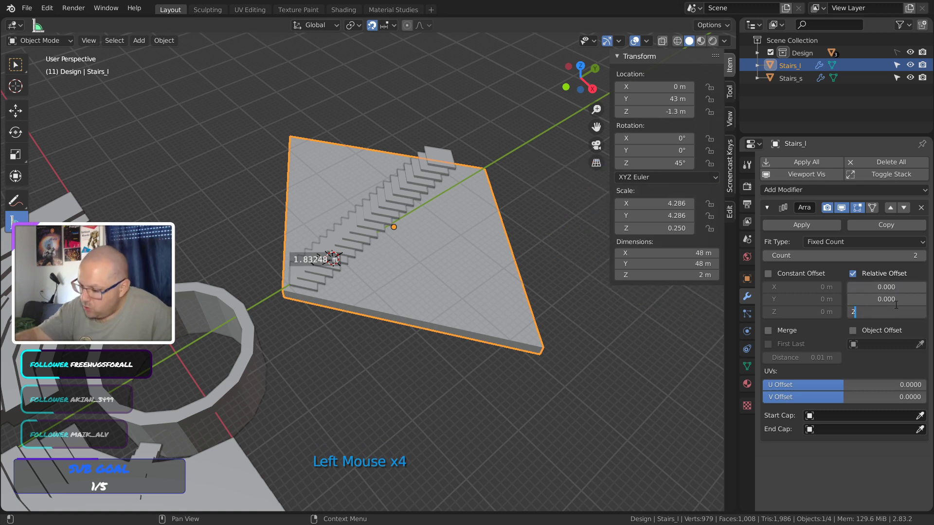
type("2")
key("Return")
middle_click_drag(499, 398, 521, 326)
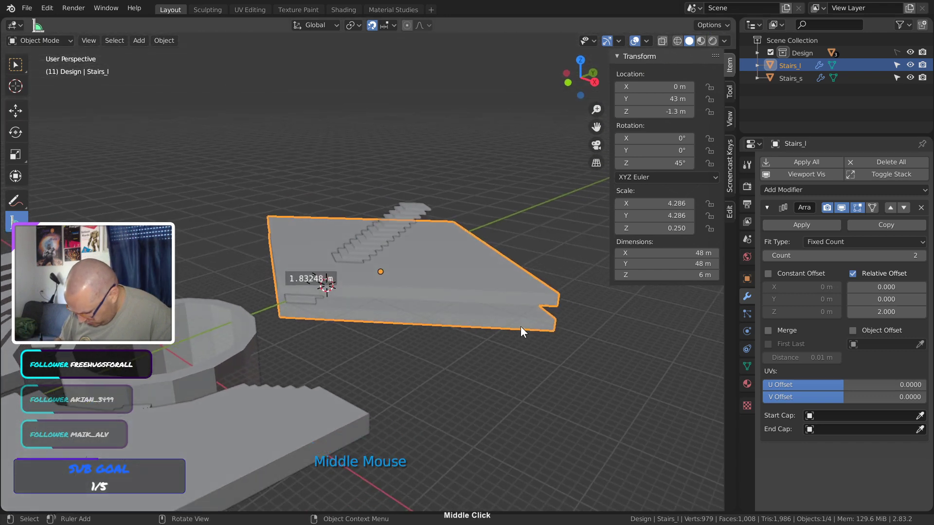
left_click(901, 311)
type("1")
key("Return")
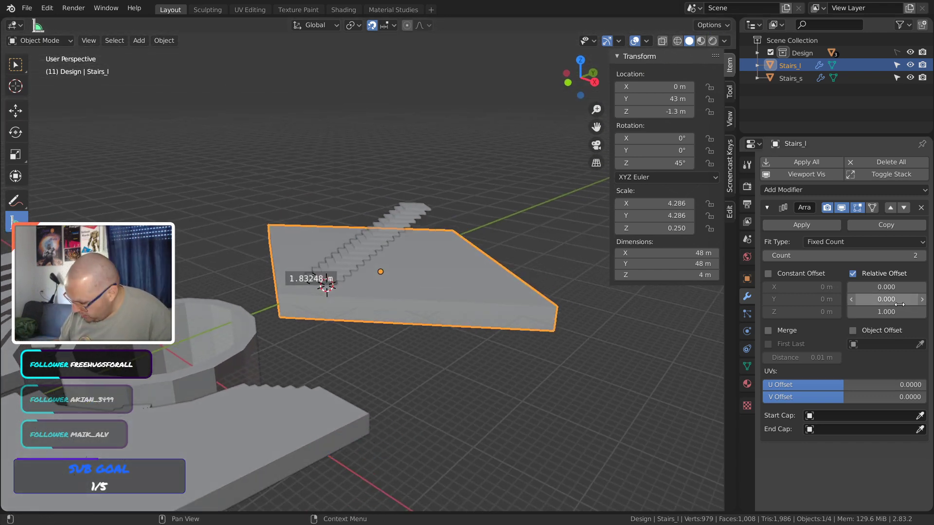
Try relative X and Y offsets of 0.3 on the Stairs_l array and reduce both to 0.1
left_click(922, 299)
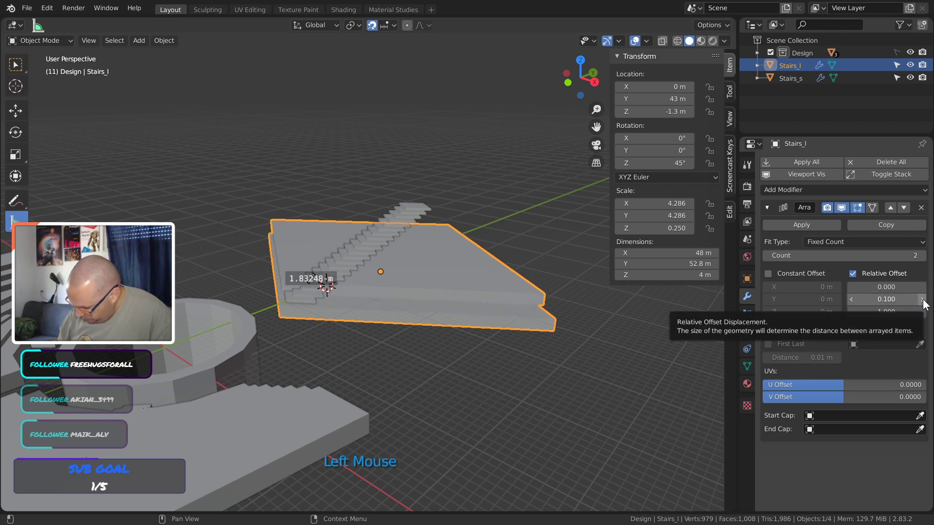
left_click(922, 300)
left_click(922, 299)
left_click(922, 287)
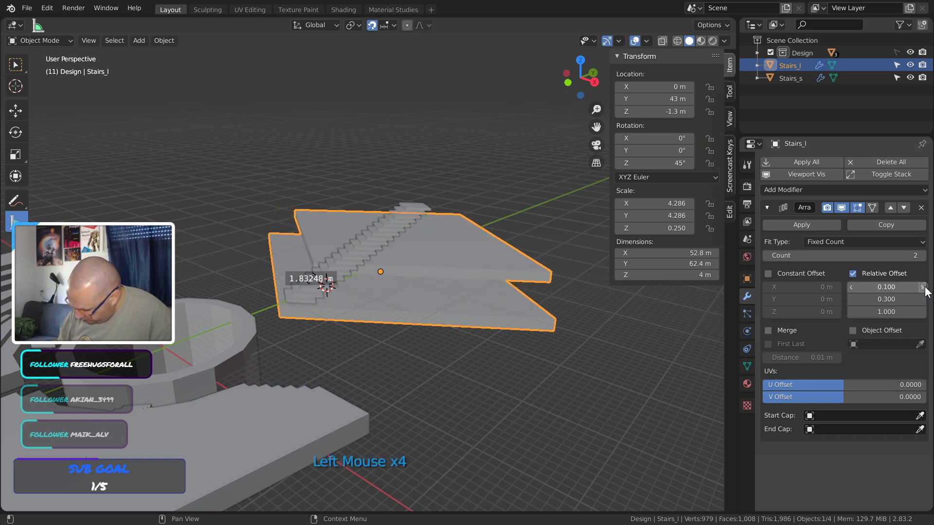
left_click(923, 287)
left_click(922, 288)
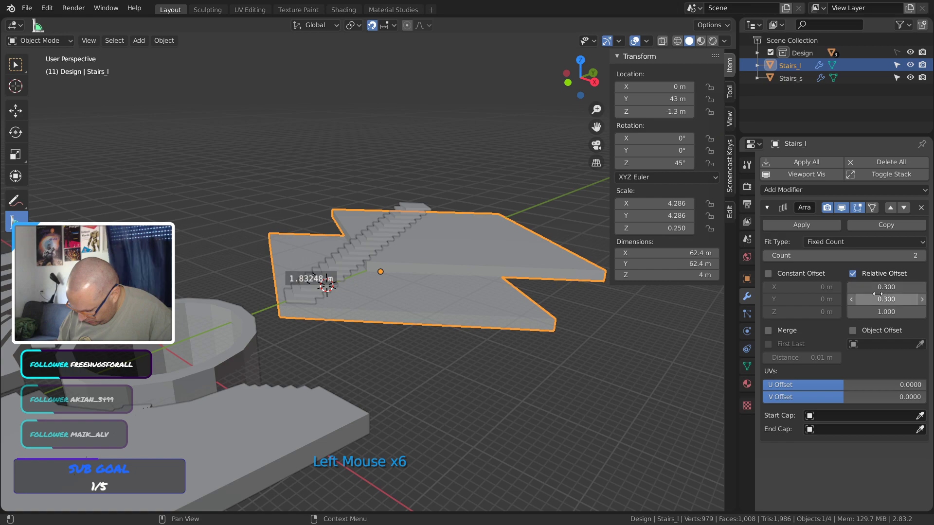
left_click(852, 288)
left_click(852, 288)
left_click(853, 301)
left_click(853, 301)
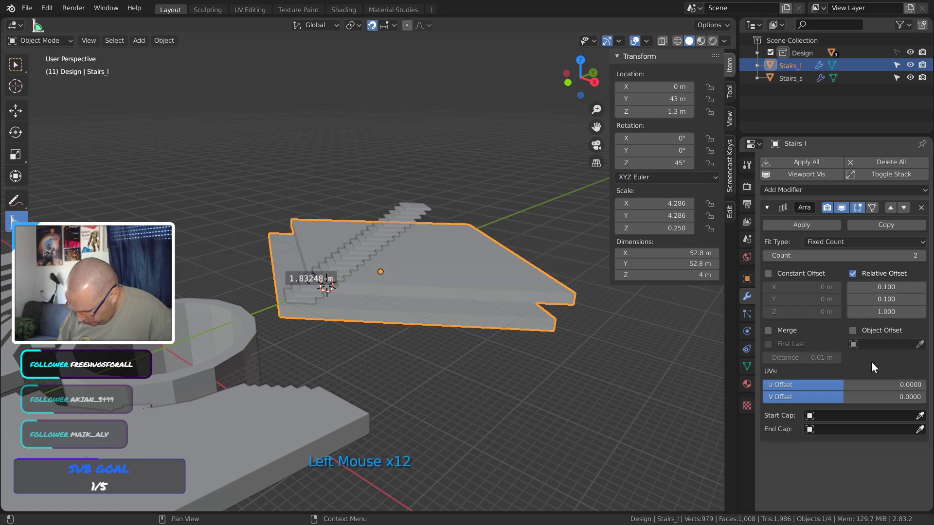
Raise the Stairs_l array's relative X and Y offsets to 0.2 and its count to 4
middle_click_drag(560, 413, 390, 428)
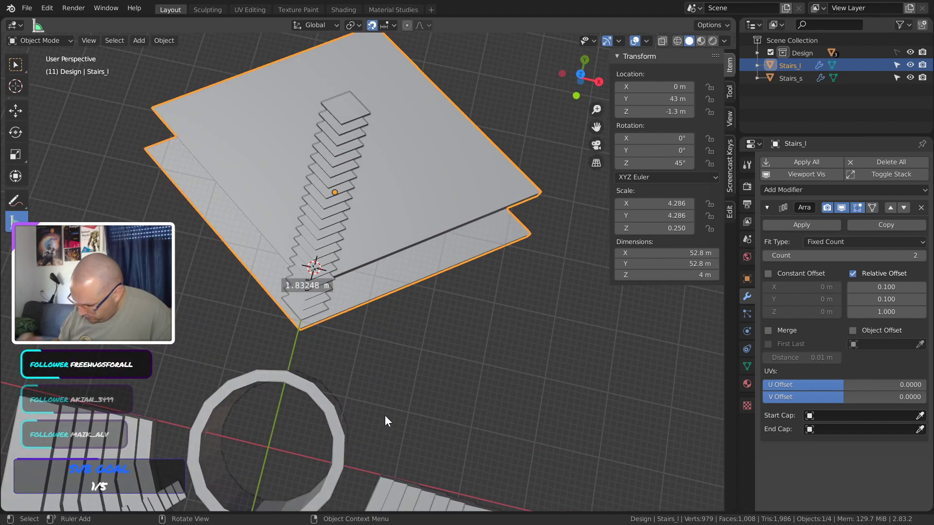
left_click(923, 287)
left_click(923, 299)
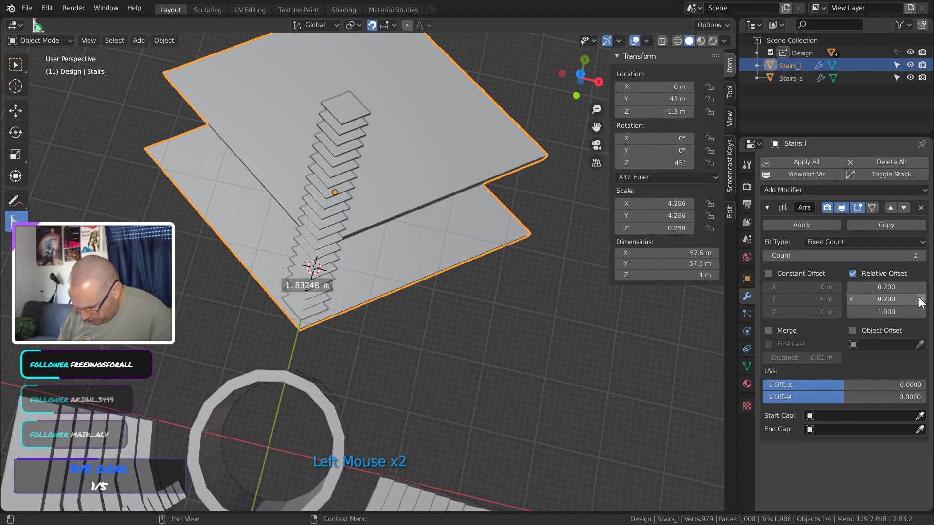
middle_click_drag(441, 336, 395, 209)
left_click(923, 256)
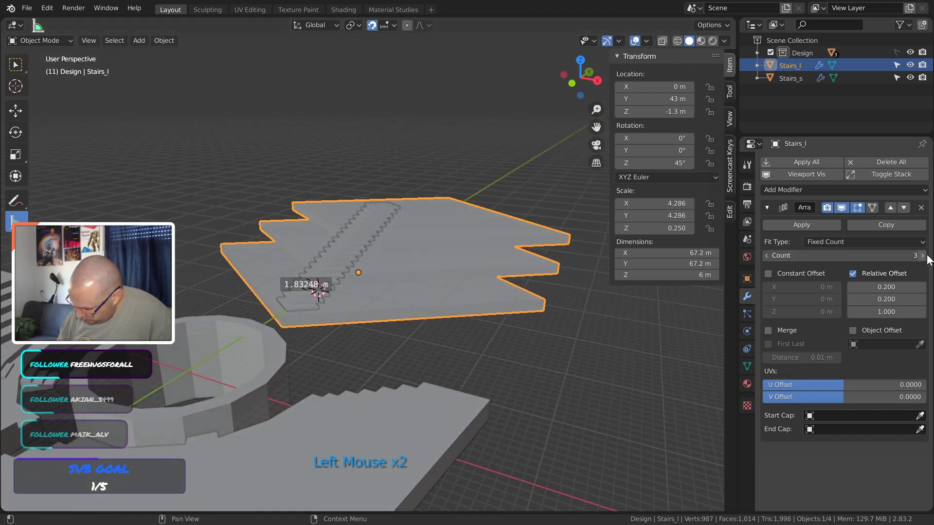
left_click(922, 256)
Return the Stairs_l array's relative X and Y offsets to 0.1, set its count to 6 and deselect the object
middle_click_drag(438, 311, 302, 380)
key("KP_3")
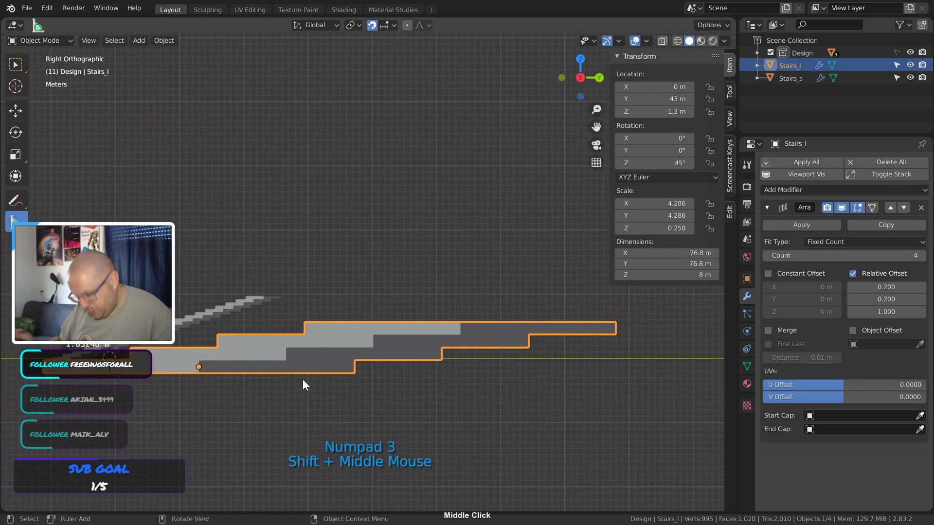
left_click(852, 288)
left_click(850, 299)
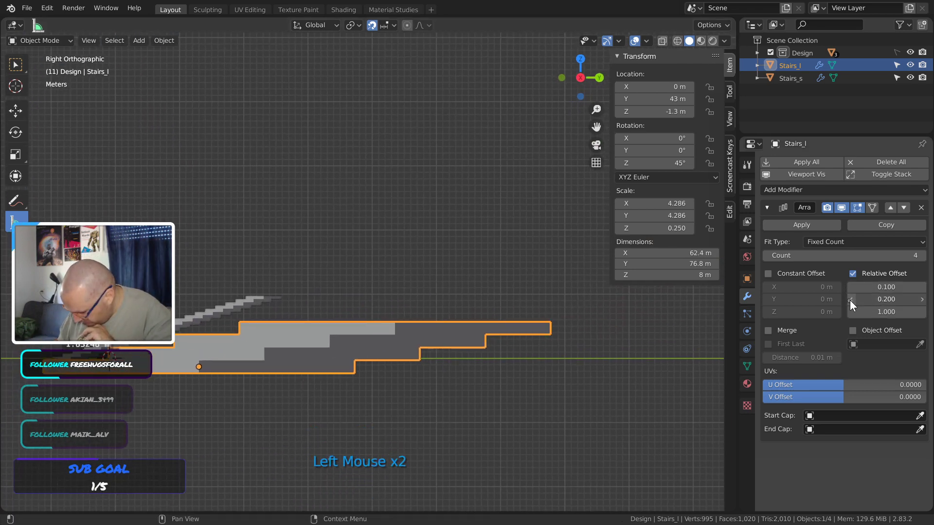
left_click(922, 256)
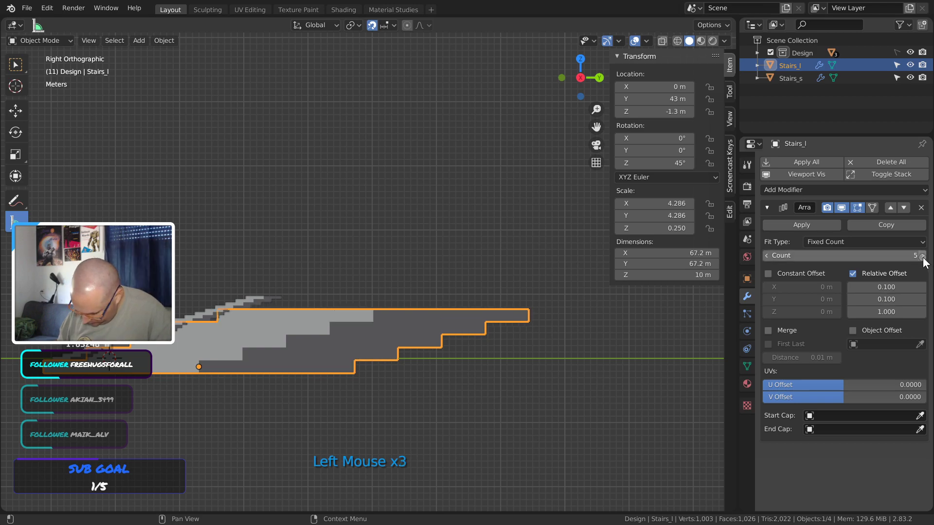
left_click(922, 256)
middle_click_drag(369, 419, 432, 354)
left_click(479, 318)
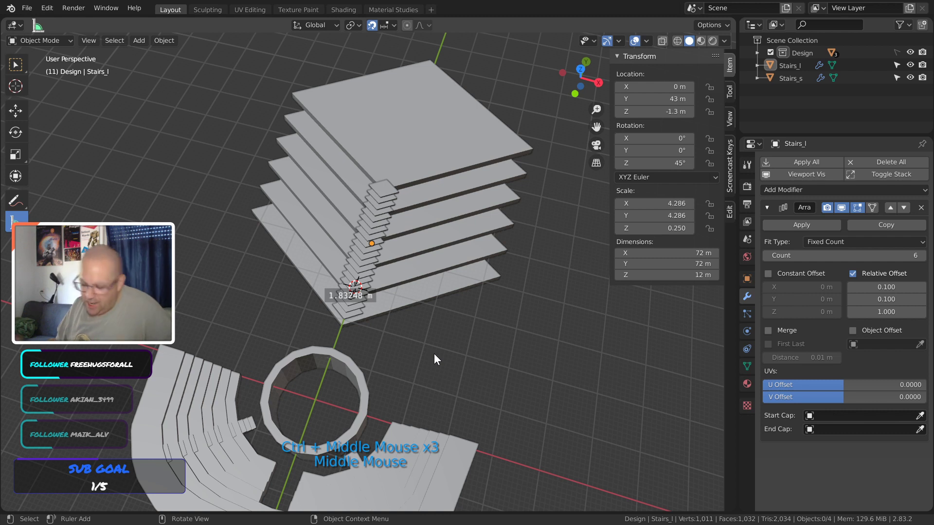
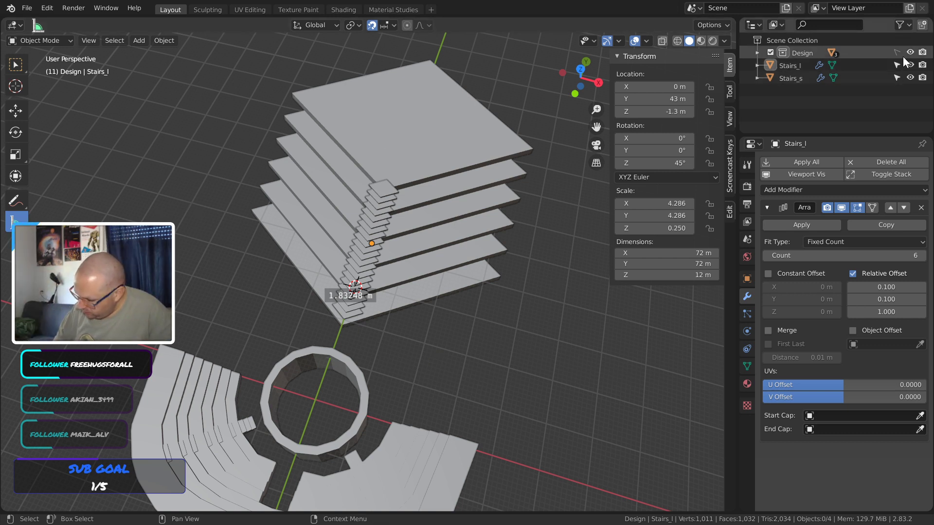
Expand the Design collection and unhide the Arena Ground object to compare it with both staircases
left_click(757, 53)
left_click(910, 75)
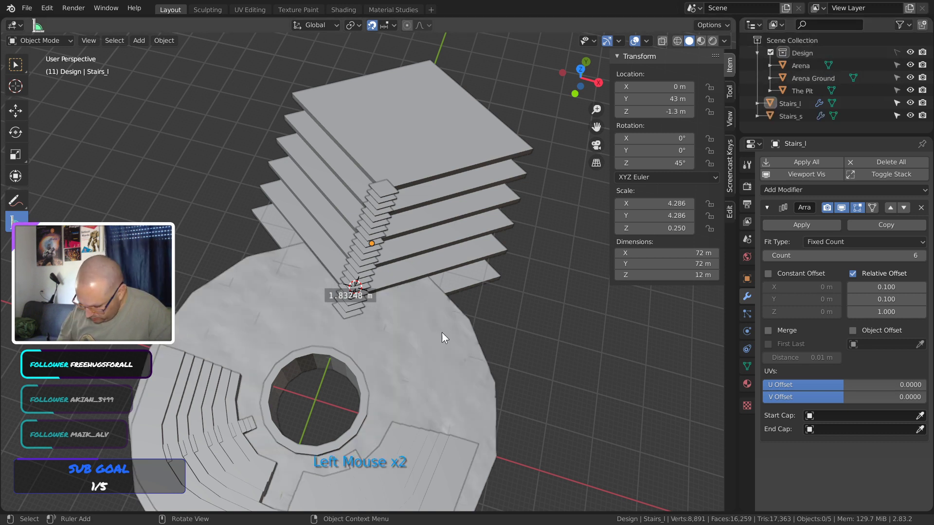
left_click(461, 286)
left_click(363, 265, "shift")
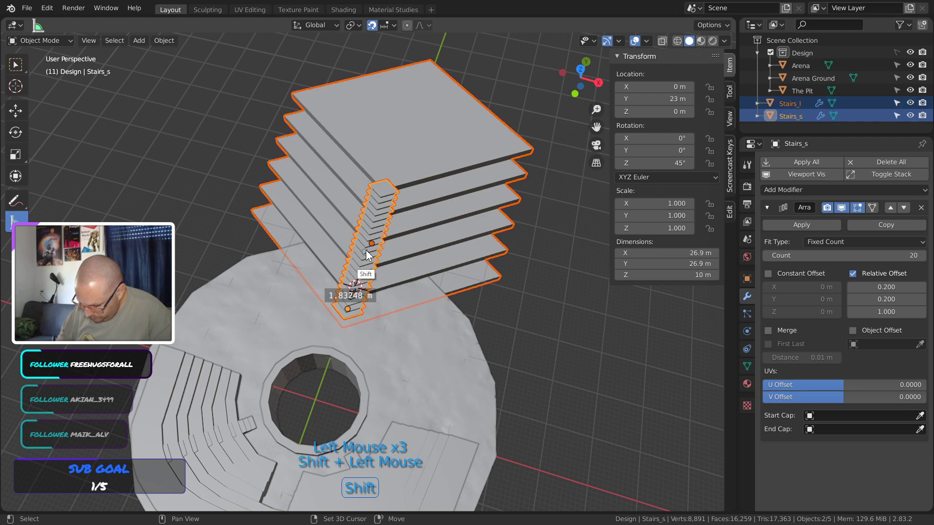
middle_click_drag(512, 342, 436, 267)
left_click(496, 343)
left_click(434, 372)
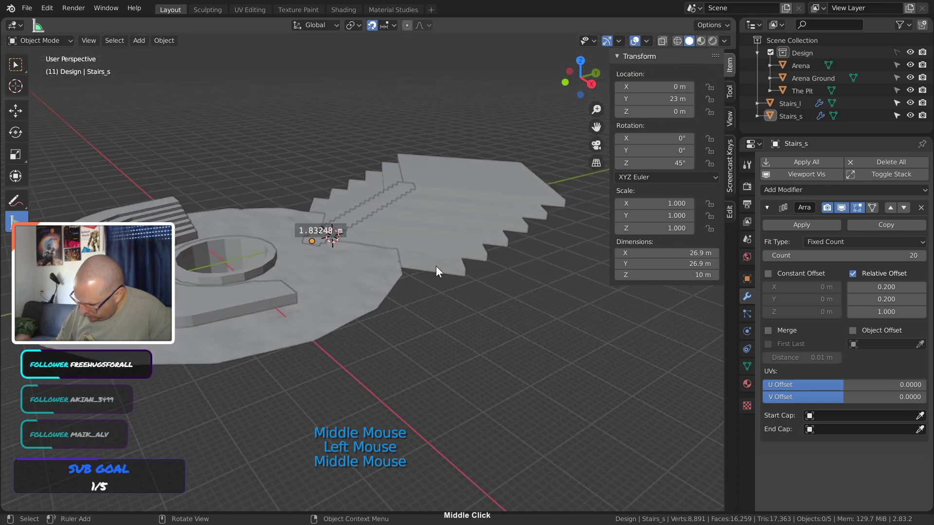
Make the Design collection selectable and raise Stairs_l and Stairs_s together 1 m along global Z
left_click(897, 52)
left_click(349, 293)
middle_click_drag(349, 293, 412, 309)
left_click(411, 305)
middle_click_drag(371, 265, 351, 320)
left_click(354, 258, "shift")
key("KP_3")
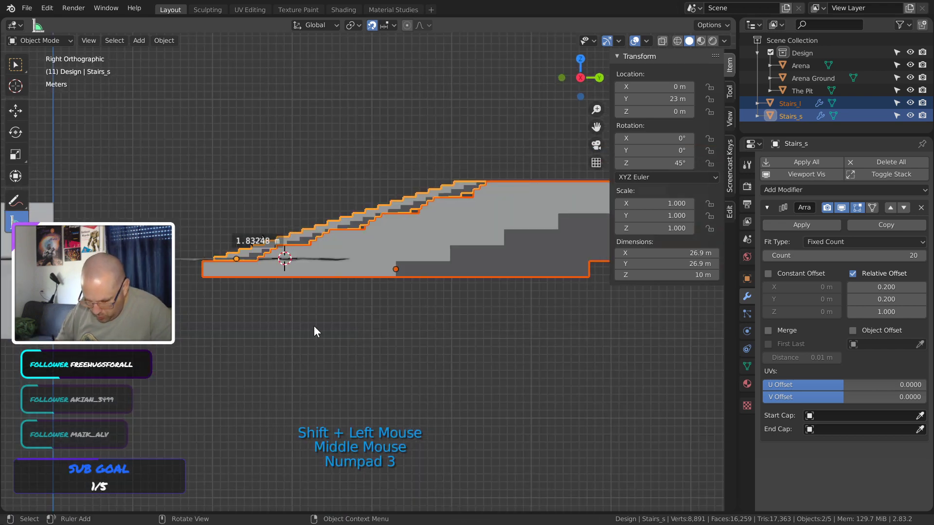
key("g")
key("z")
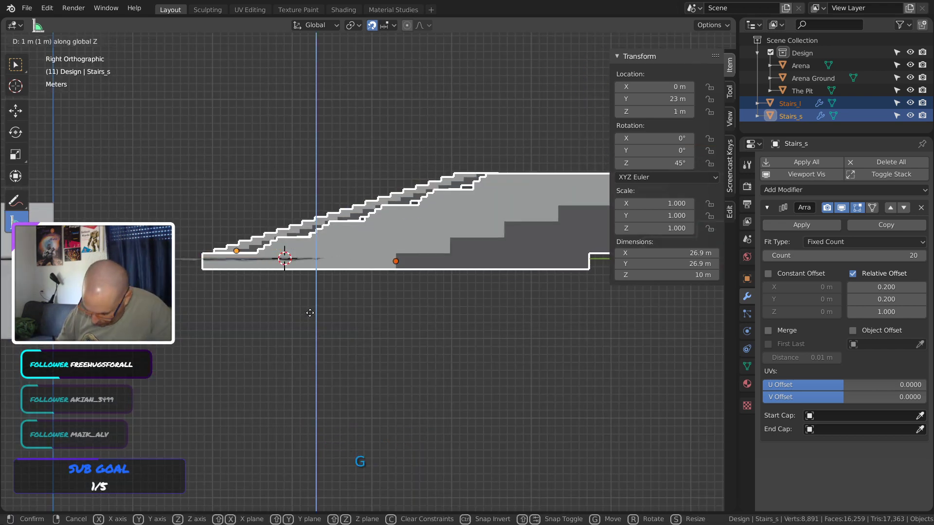
left_click(310, 314)
middle_click_drag(310, 314, 410, 376)
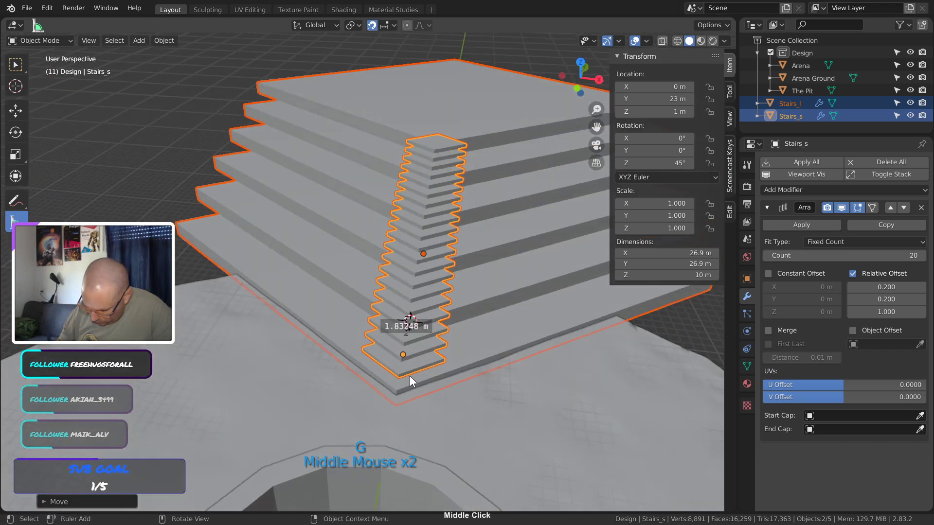
Deselect the Arena Ground, make the Design collection unselectable and collapse it in the outliner
left_click(545, 375)
middle_click_drag(545, 375, 521, 304, "ctrl")
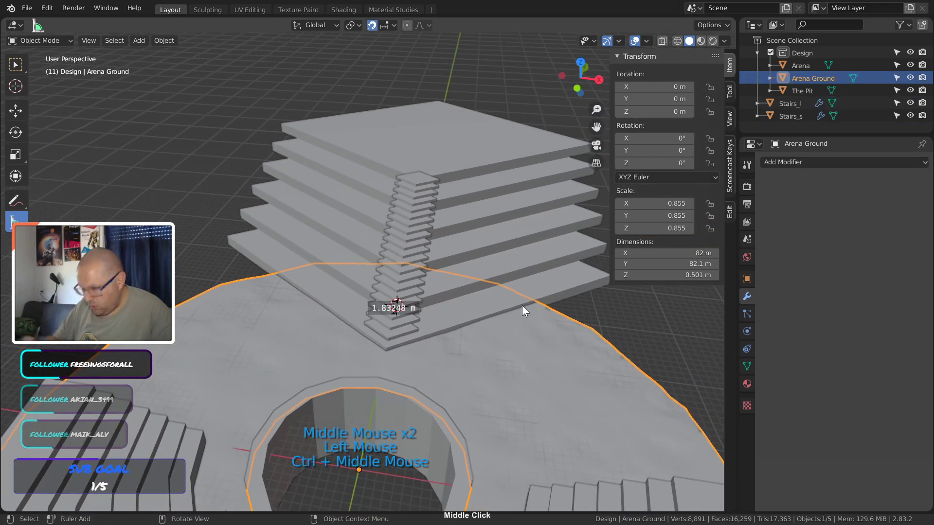
key("Home")
left_click(542, 281)
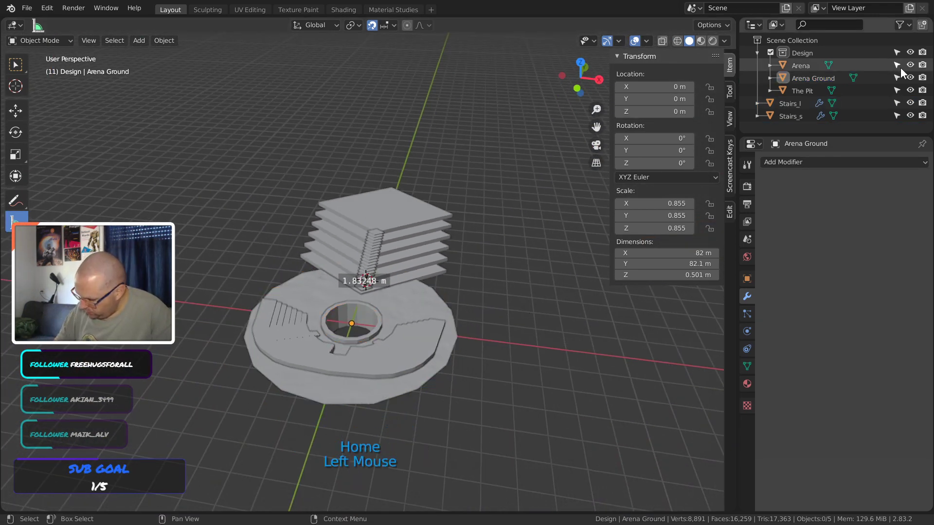
left_click(897, 52)
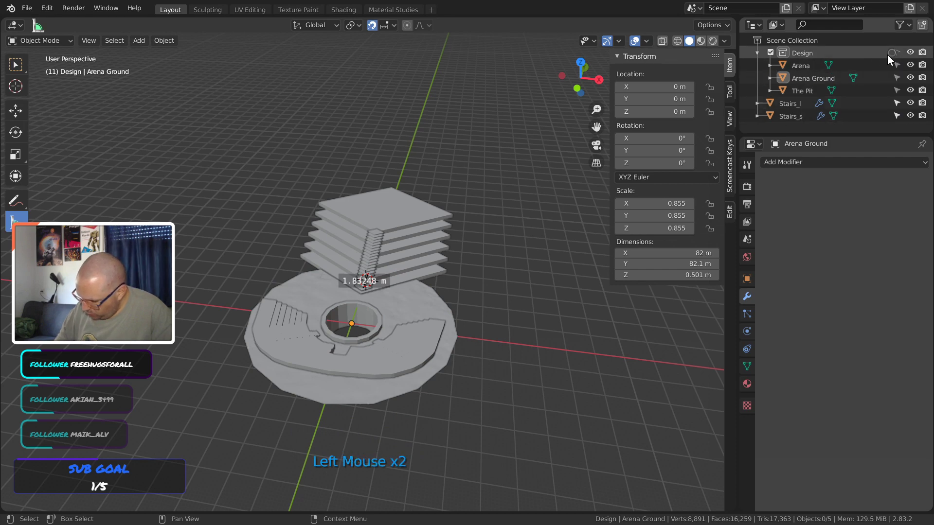
left_click(757, 53)
left_click(553, 340)
Inspect the staircases against the arena ground from several angles and save the file
middle_click_drag(552, 340, 485, 397)
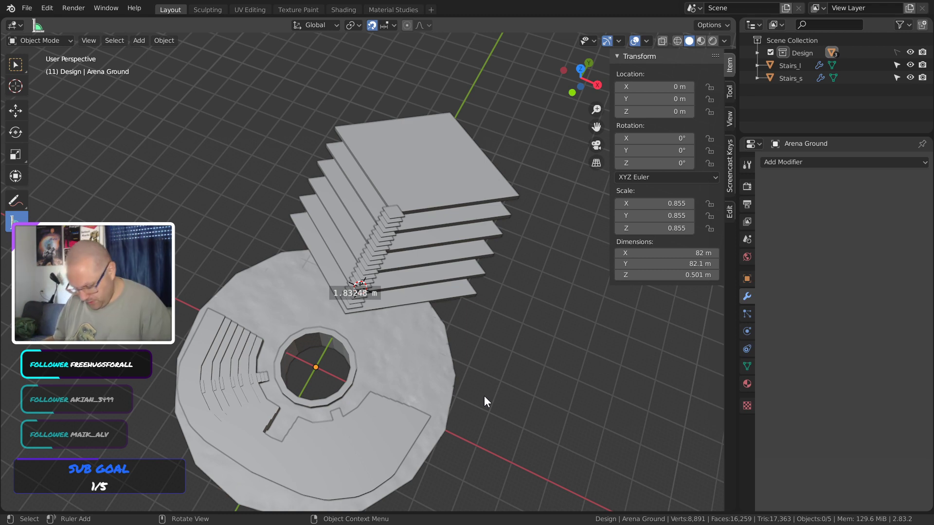
middle_click_drag(403, 355, 309, 389)
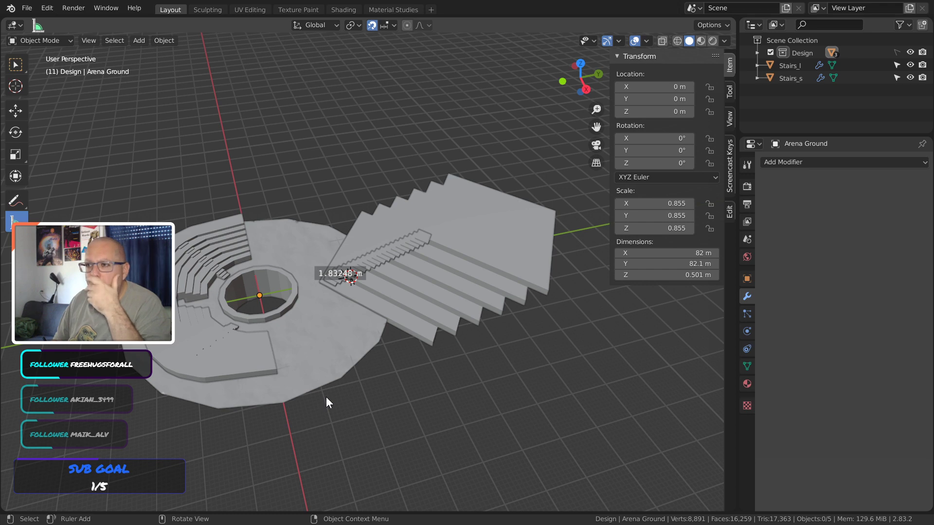
middle_click_drag(324, 375, 333, 242)
middle_click_drag(373, 302, 472, 288, "shift")
key("ctrl+s")
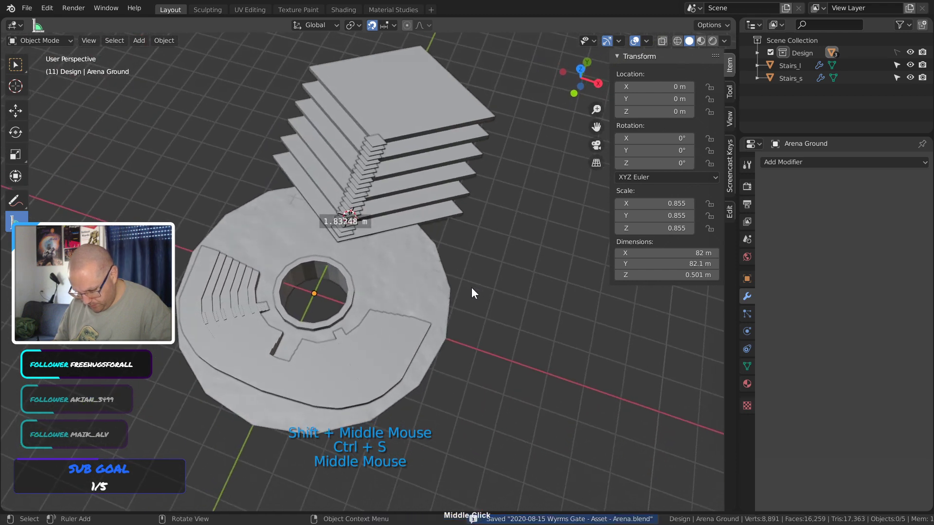
Start appending from another file and browse to the Entrance folder inside Wyrms Gate
left_click(27, 9)
left_click(50, 147)
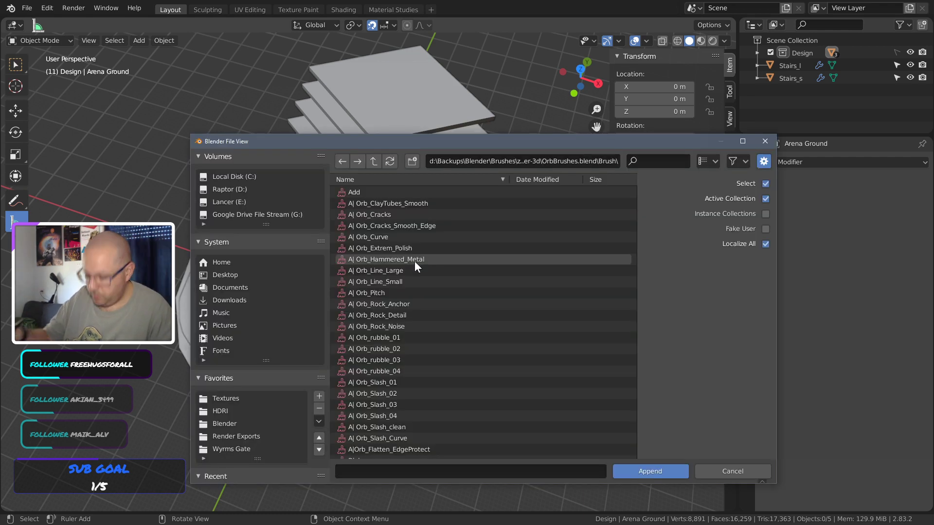
left_click_drag(589, 138, 511, 88)
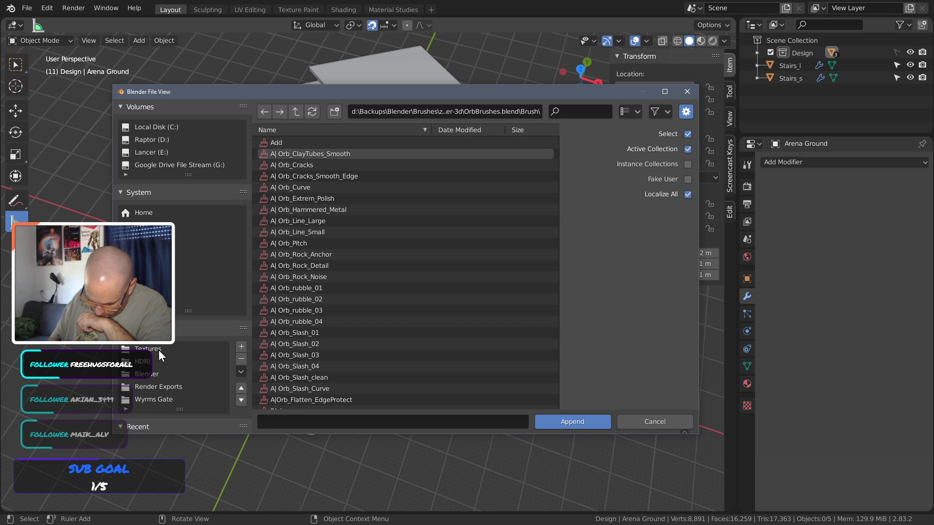
left_click(160, 373)
left_click(168, 400)
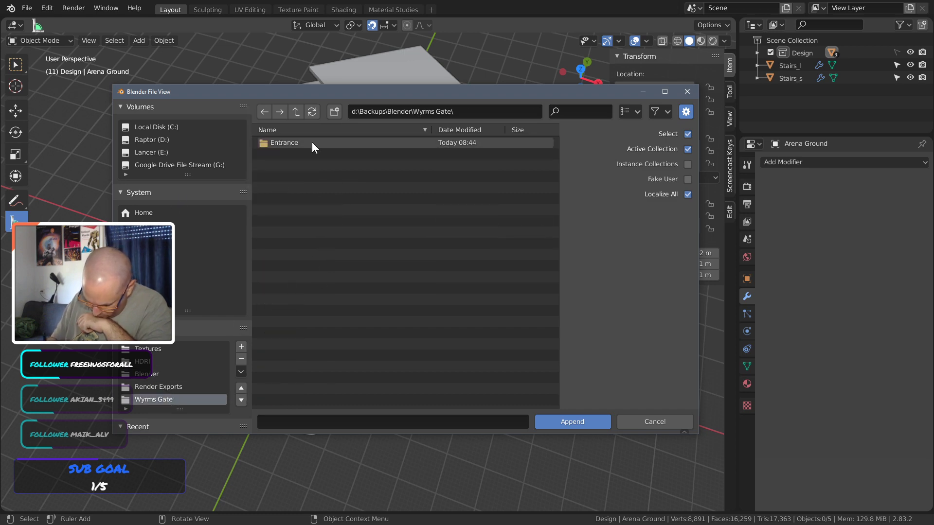
left_click(299, 144)
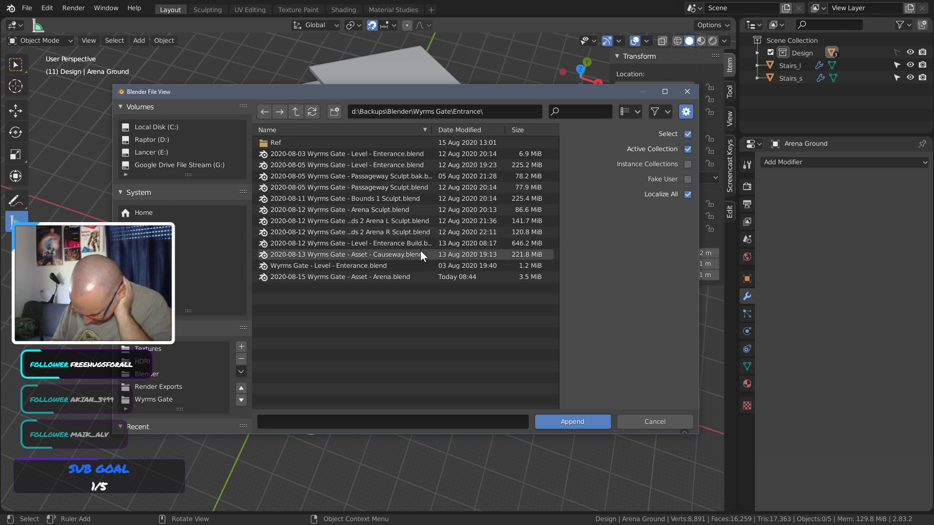
Append the Arena HP object from 2020-08-12 Wyrms Gate - Arena Sculpt.blend
left_click(407, 212)
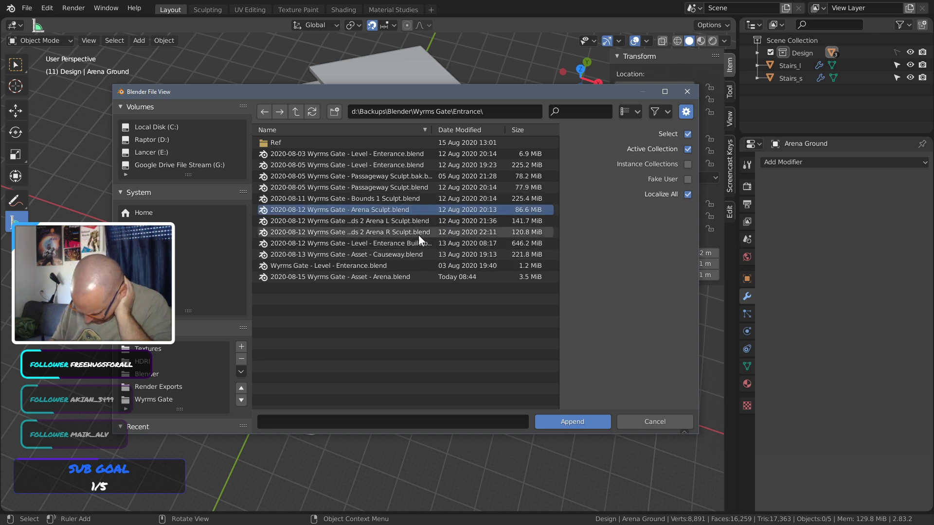
left_click(577, 422)
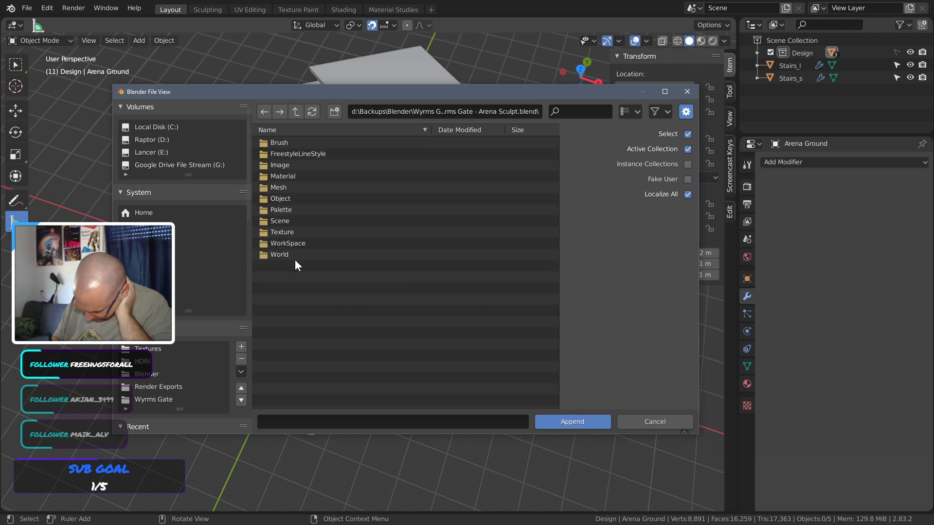
left_click(280, 199)
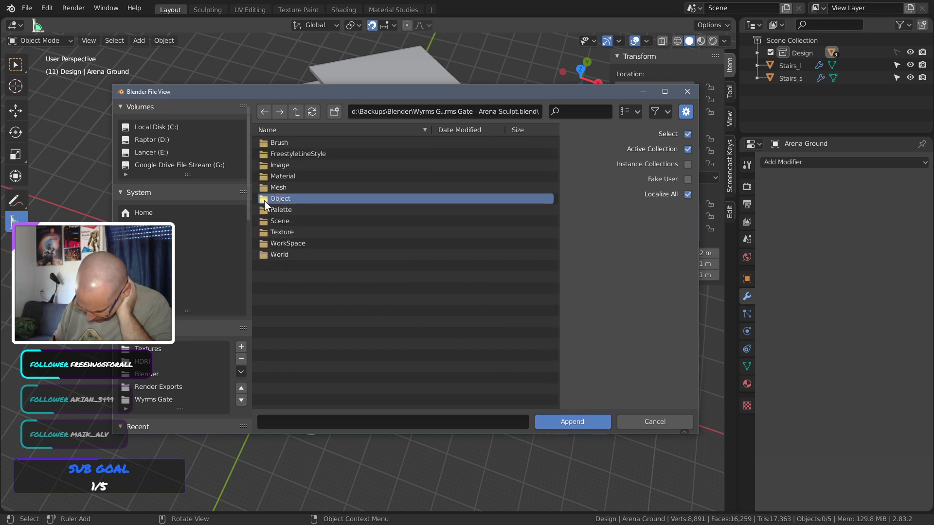
double_click(264, 199)
left_click(266, 144)
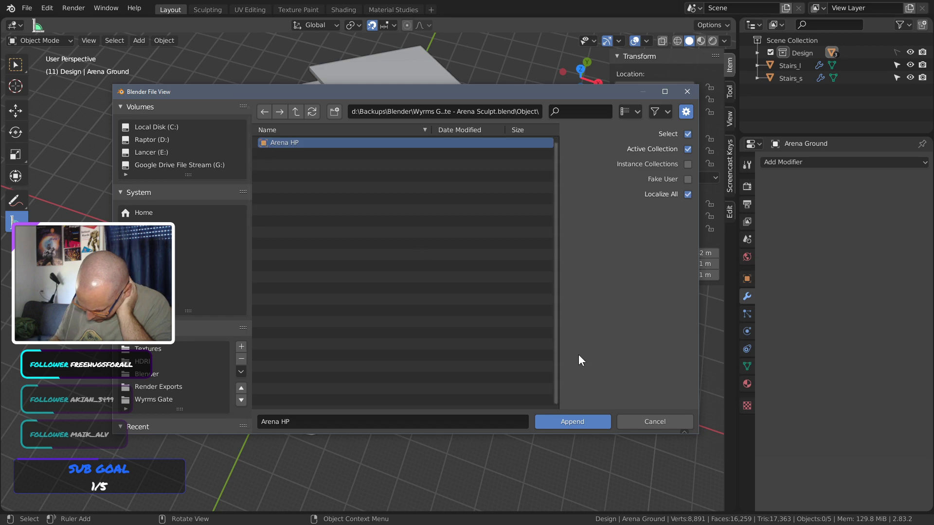
left_click(576, 422)
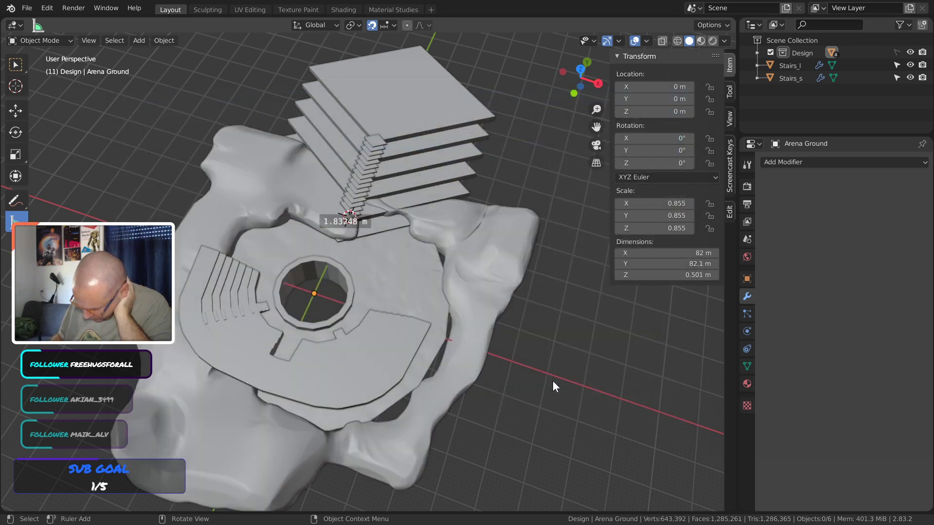
middle_click_drag(491, 331, 457, 258)
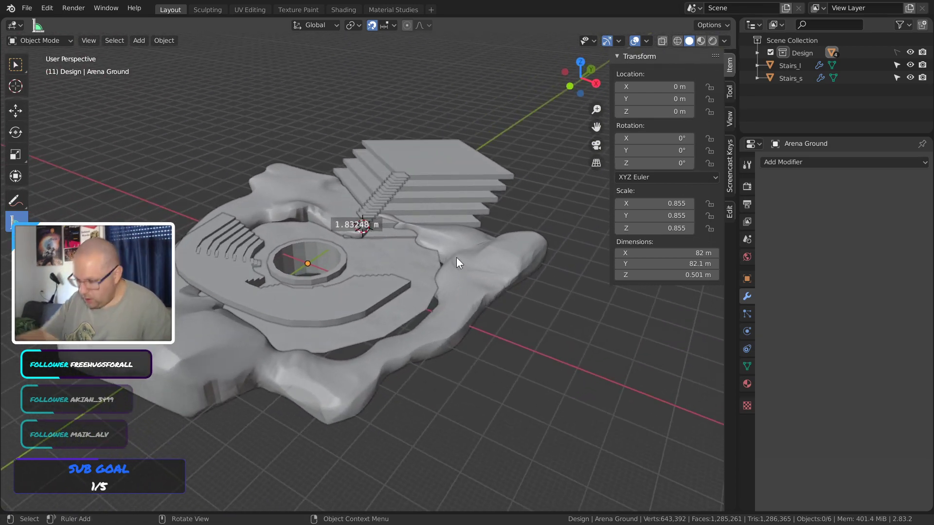
Make the Design collection selectable, move Arena HP out of it into the Scene Collection, and collapse Design
key("KP_3")
left_click(456, 258)
left_click(272, 252)
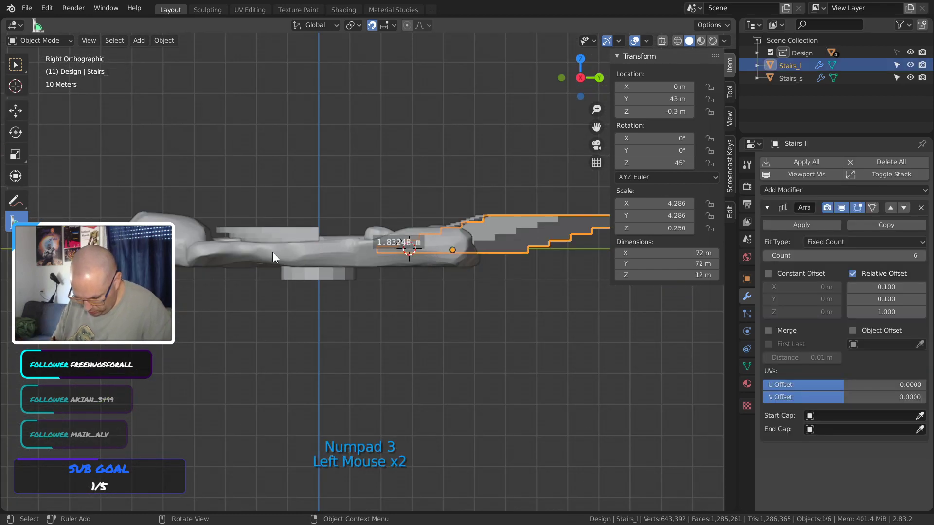
left_click(194, 257)
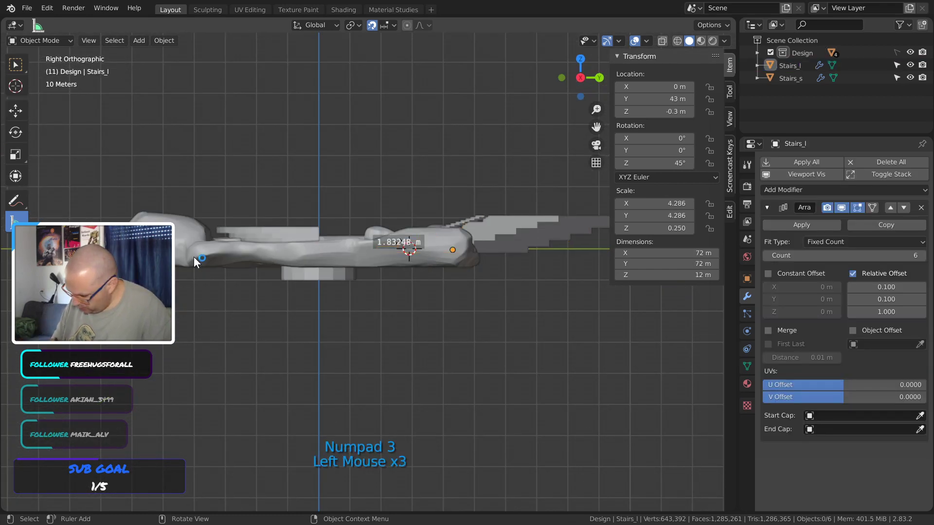
left_click(758, 53)
left_click(905, 52)
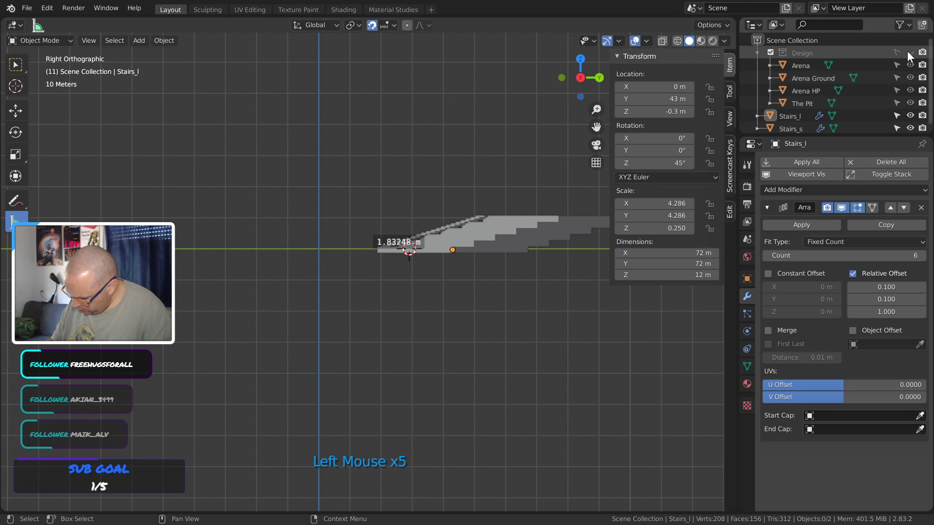
left_click(908, 52)
left_click(898, 53)
left_click(789, 90)
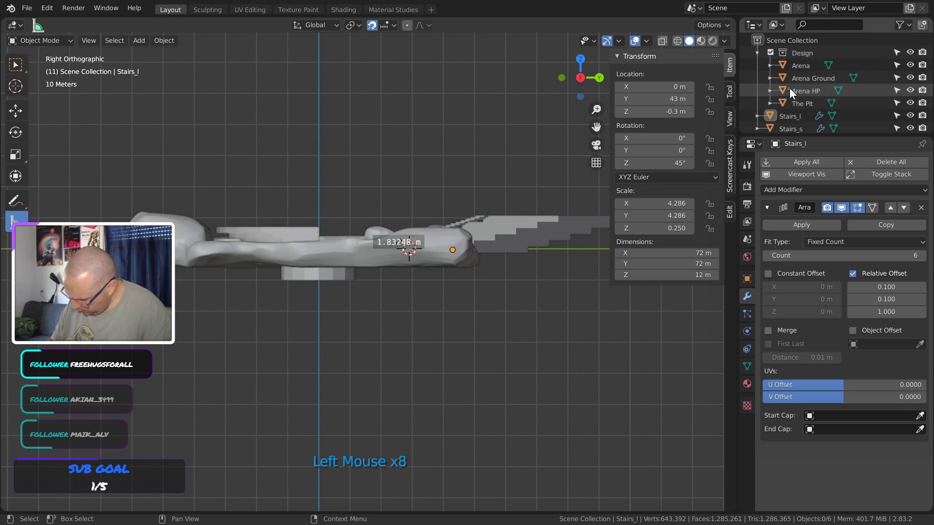
left_click_drag(790, 90, 791, 40)
left_click(757, 52)
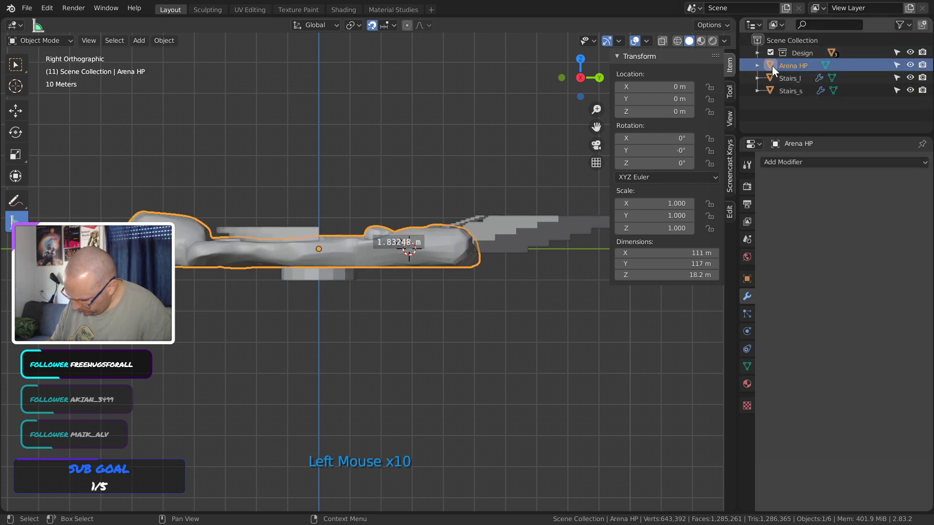
Raise Arena HP about 3.06 m along global Z
type("g")
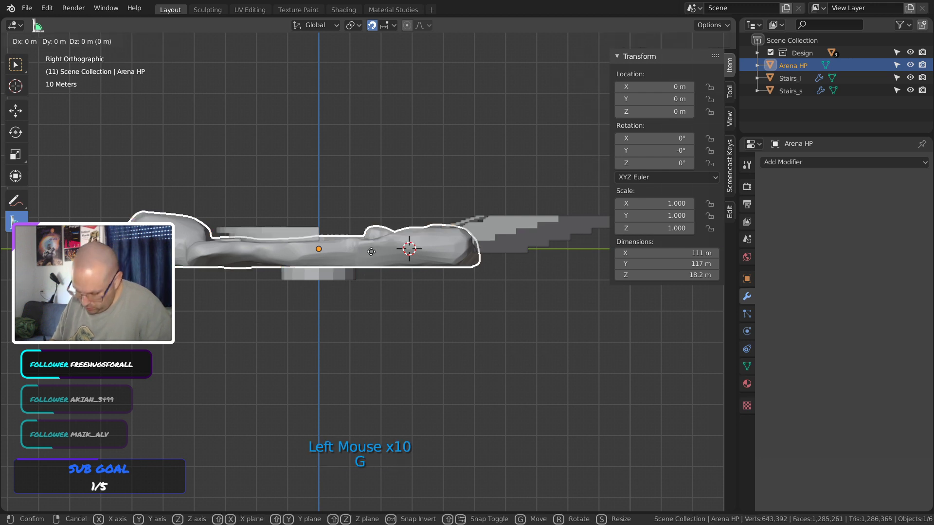
type("z10")
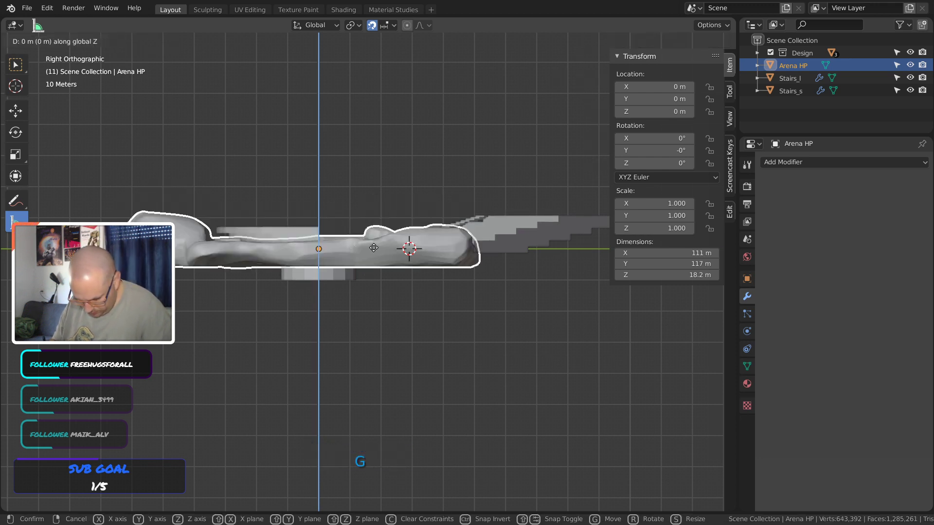
key("shift")
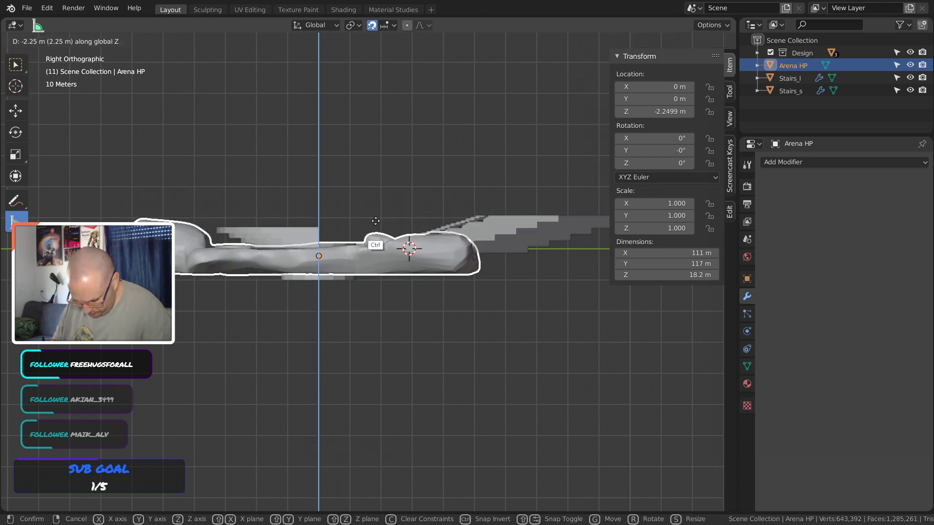
key("ctrl")
left_click(385, 227)
Shift Arena HP -3 m along global X and 2 m along global Y over the arena ground
middle_click_drag(385, 227, 433, 306)
middle_click_drag(433, 307, 462, 305)
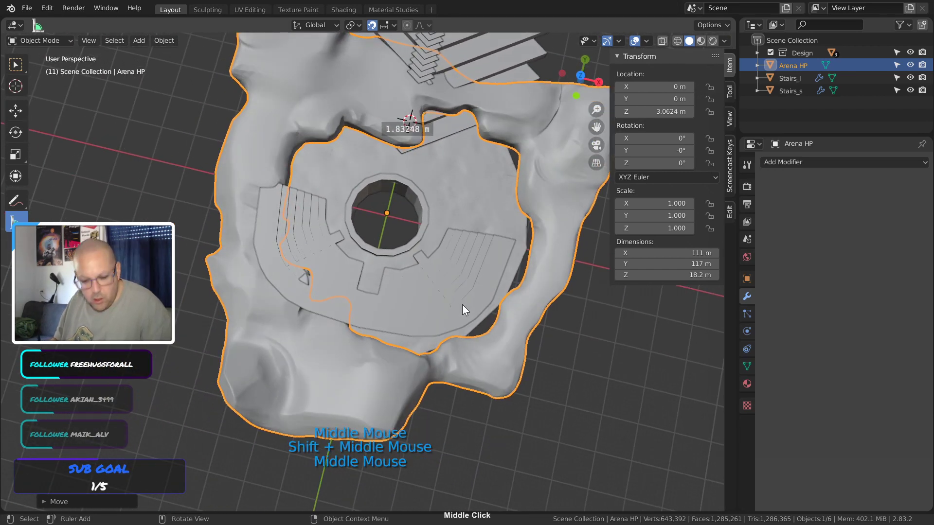
key("g")
key("x")
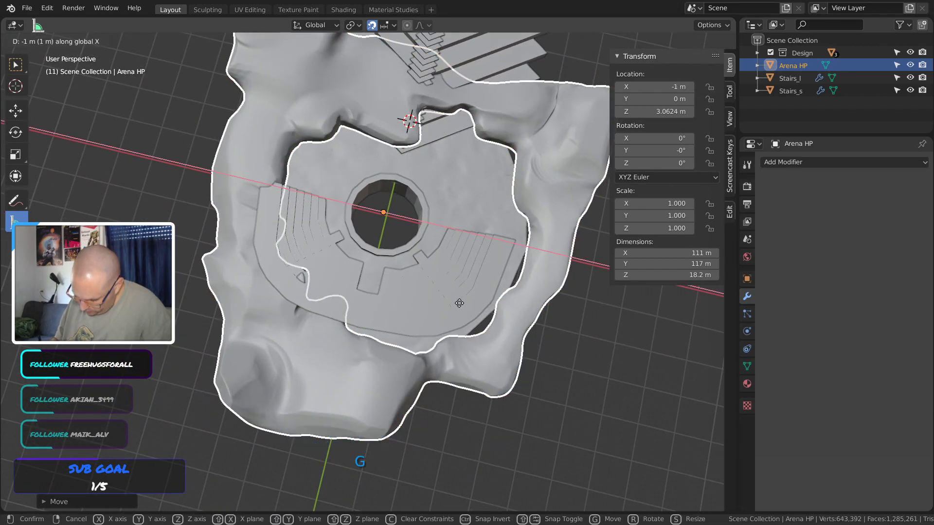
left_click(453, 297)
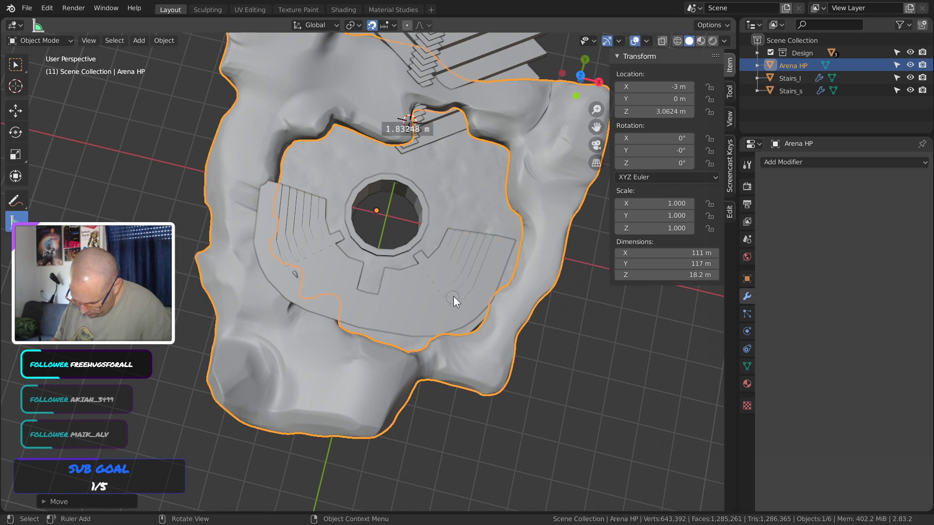
key("g")
key("y")
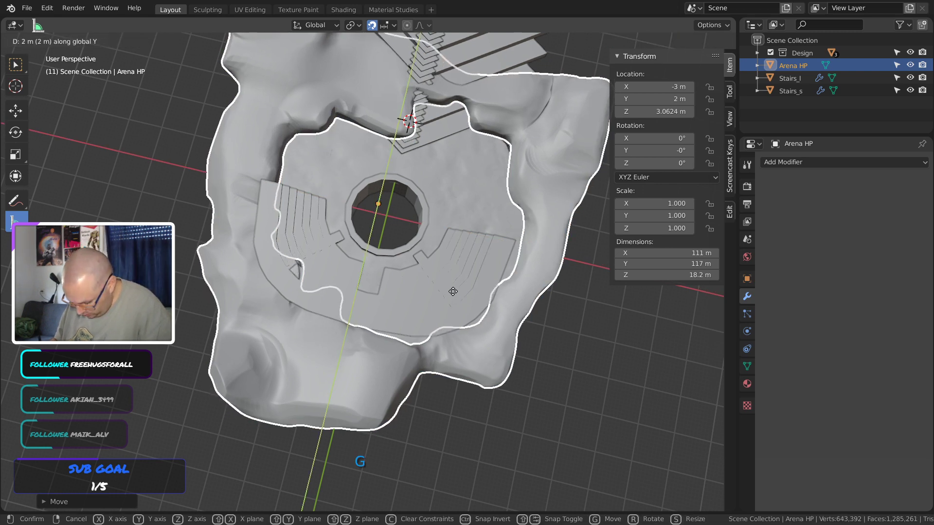
left_click(452, 291)
Raise Arena HP a further 3 m along global Z in the right orthographic view
middle_click_drag(533, 310, 399, 144)
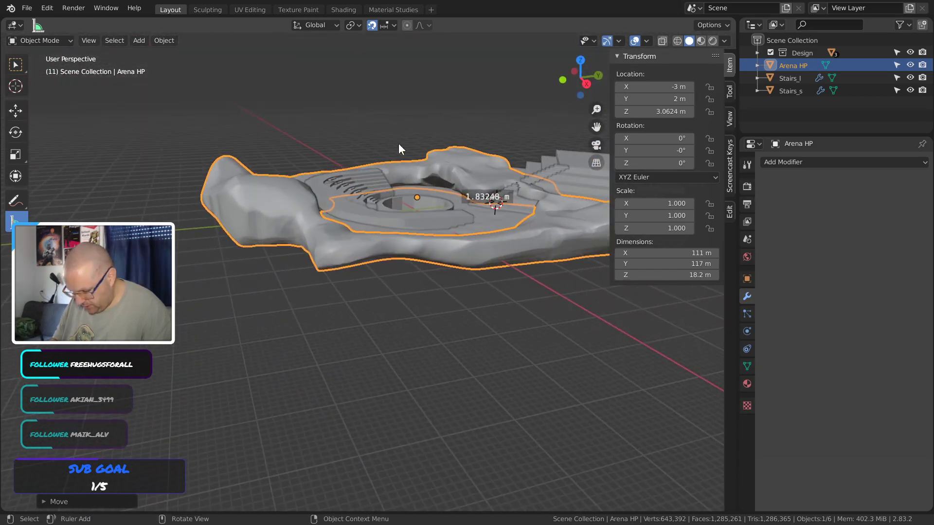
middle_click_drag(469, 285, 395, 290)
key("KP_3")
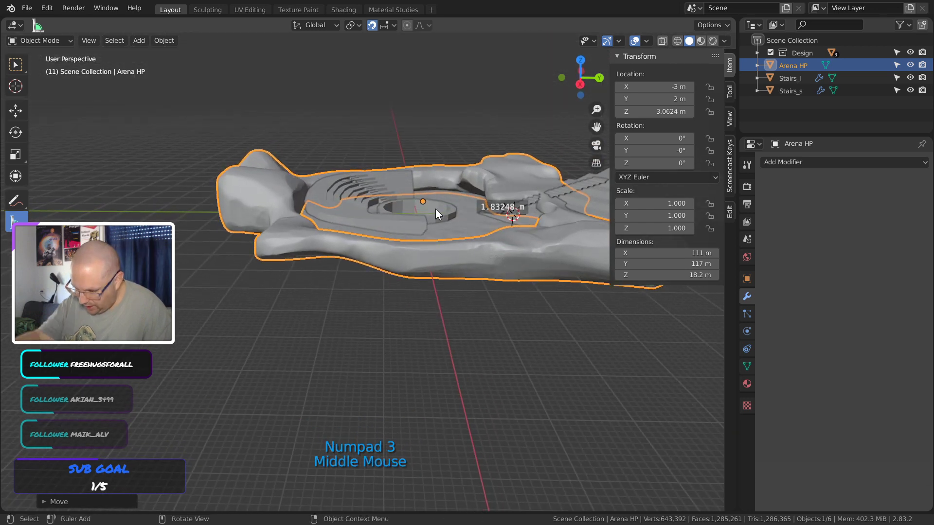
key("KP_3")
key("g")
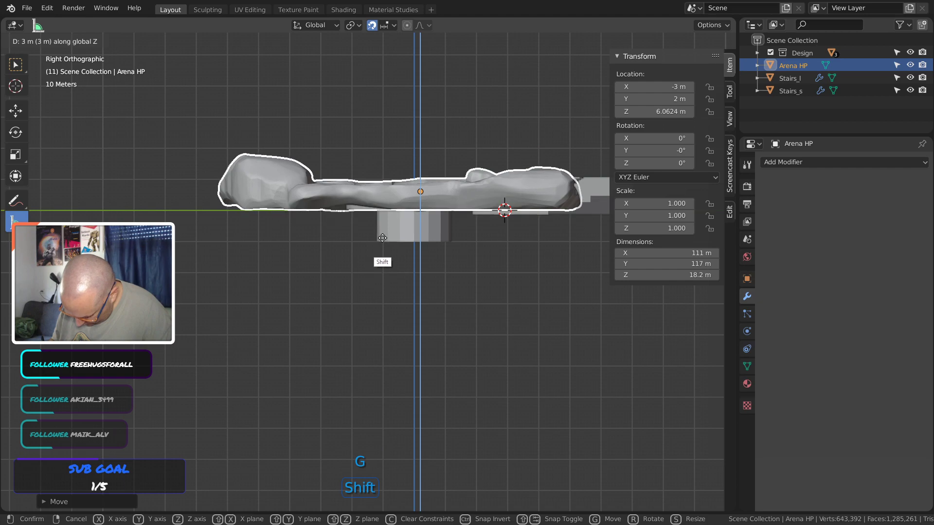
left_click(384, 239)
Move Arena HP another -4 m along global X in top view, check the fit around the arena and deselect it
middle_click_drag(407, 192, 524, 341, "ctrl")
middle_click_drag(510, 287, 550, 303)
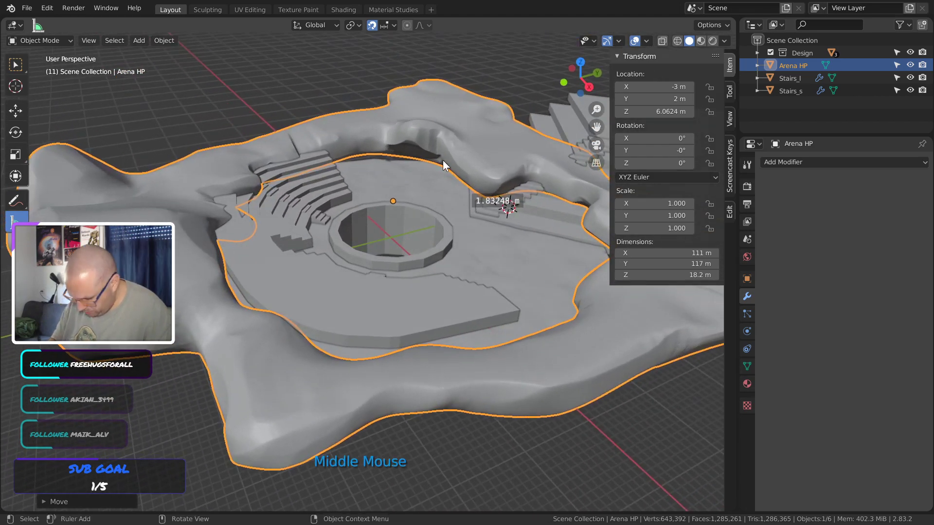
middle_click_drag(442, 160, 515, 350)
key("KP_7")
key("KP_4")
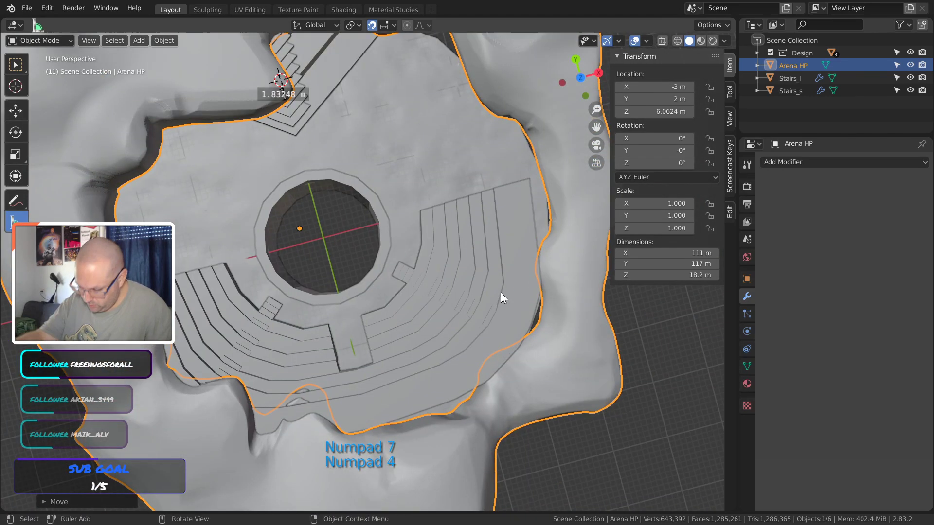
key("KP_7")
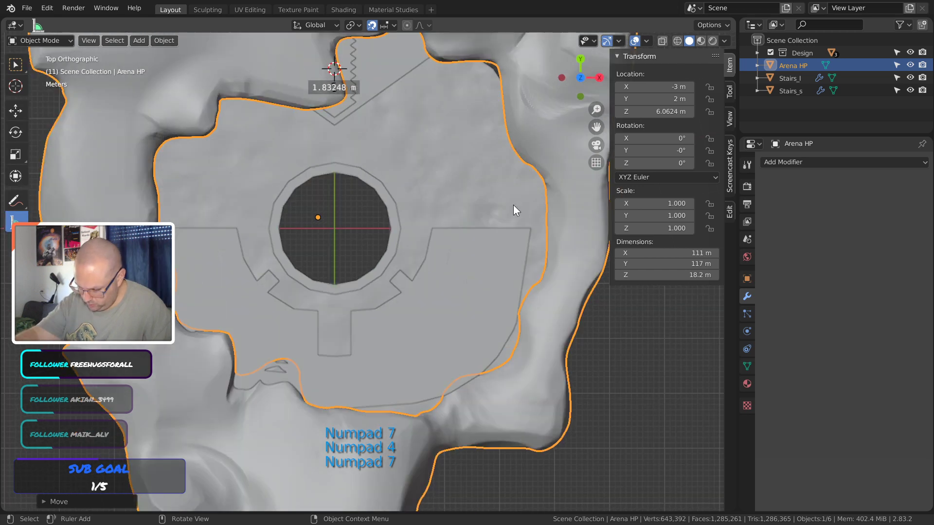
key("g")
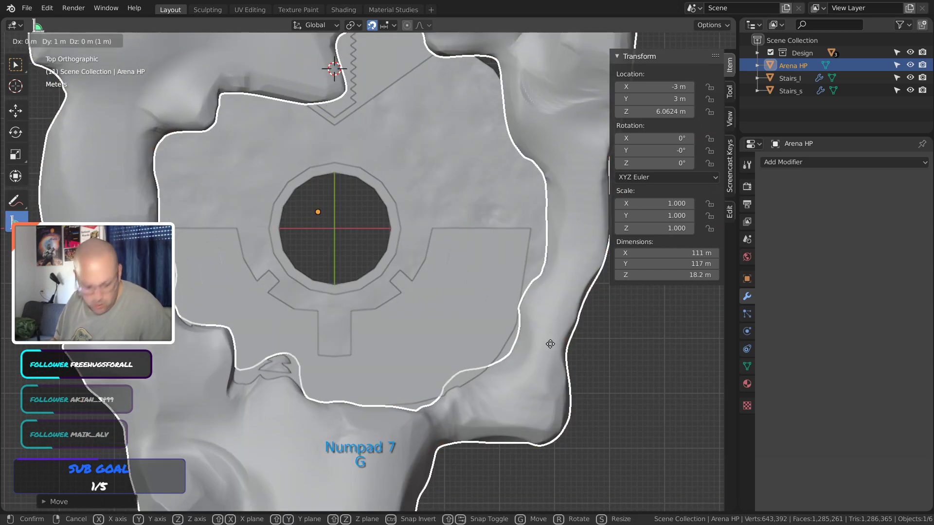
key("x")
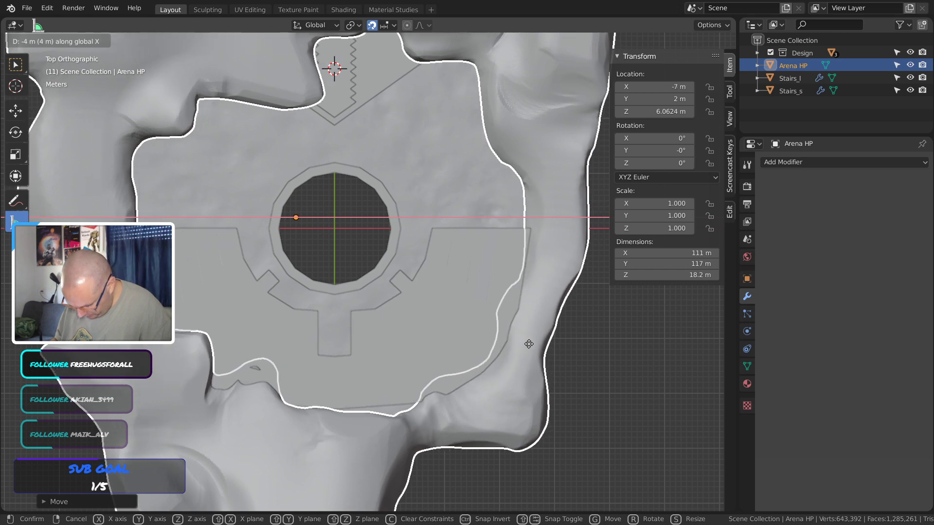
left_click(530, 343)
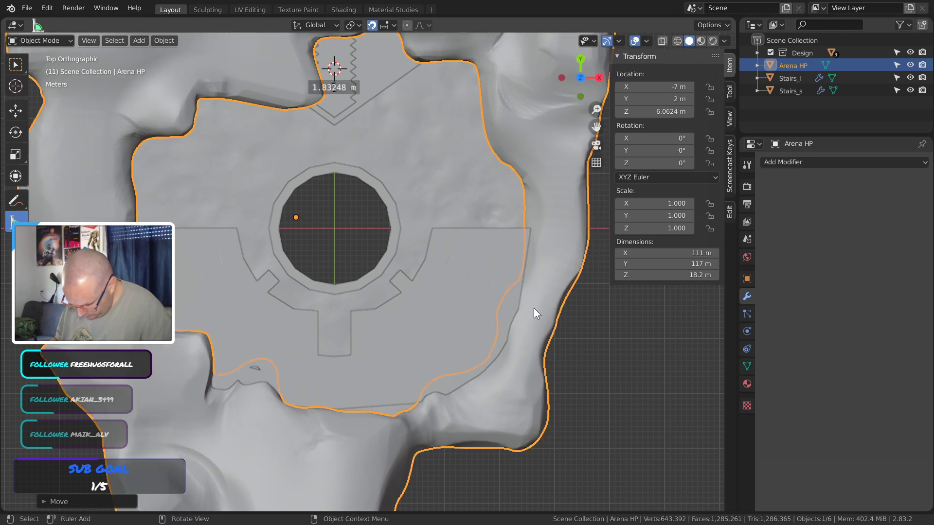
middle_click_drag(533, 308, 346, 176)
left_click(416, 413)
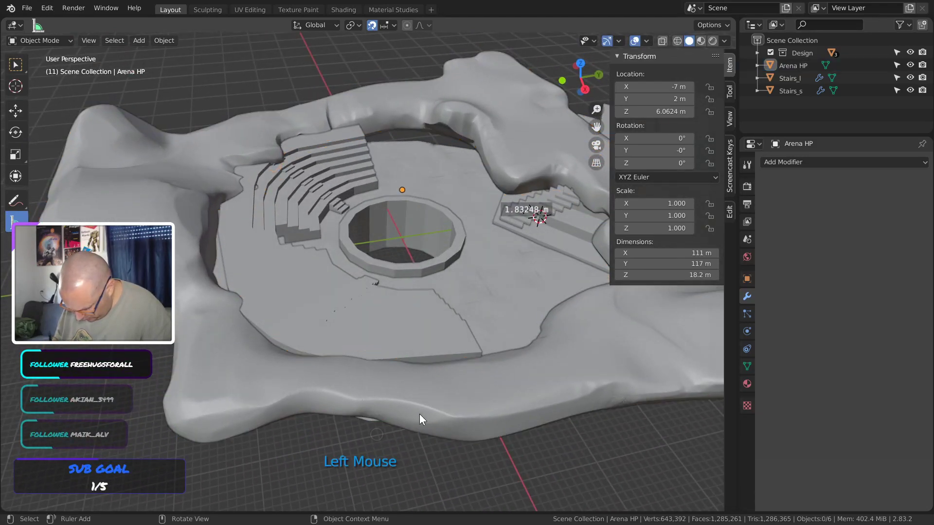
Select Stairs_l and Stairs_s, move them together -10 m along global Y towards the pit, and check their fit
middle_click_drag(420, 414, 352, 295)
middle_click_drag(217, 305, 389, 253, "shift")
middle_click_drag(389, 253, 367, 311)
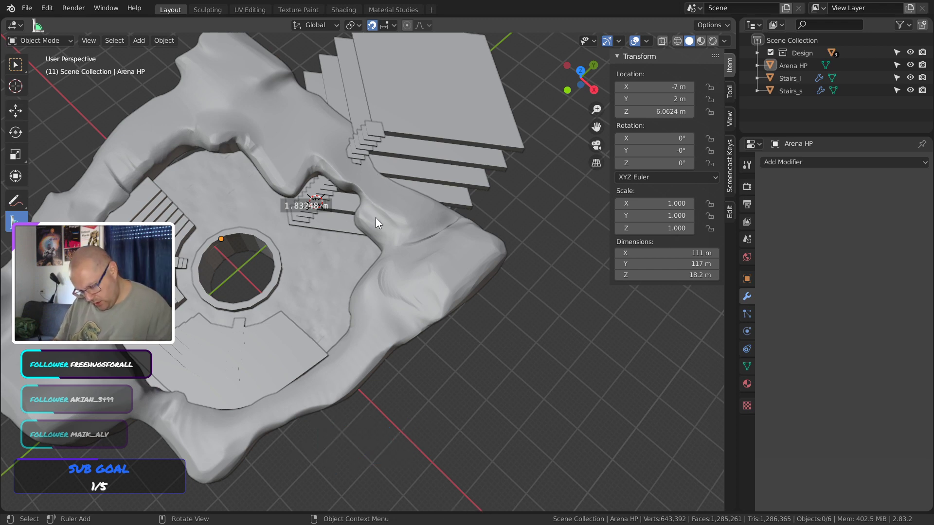
middle_click_drag(377, 212, 446, 314, "shift")
left_click(413, 206)
left_click(449, 195, "shift")
key("KP_7")
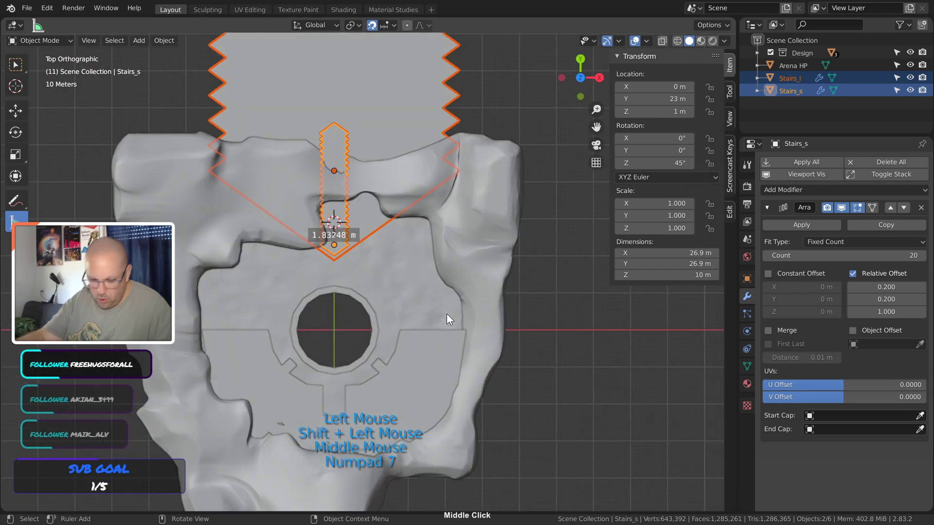
key("g")
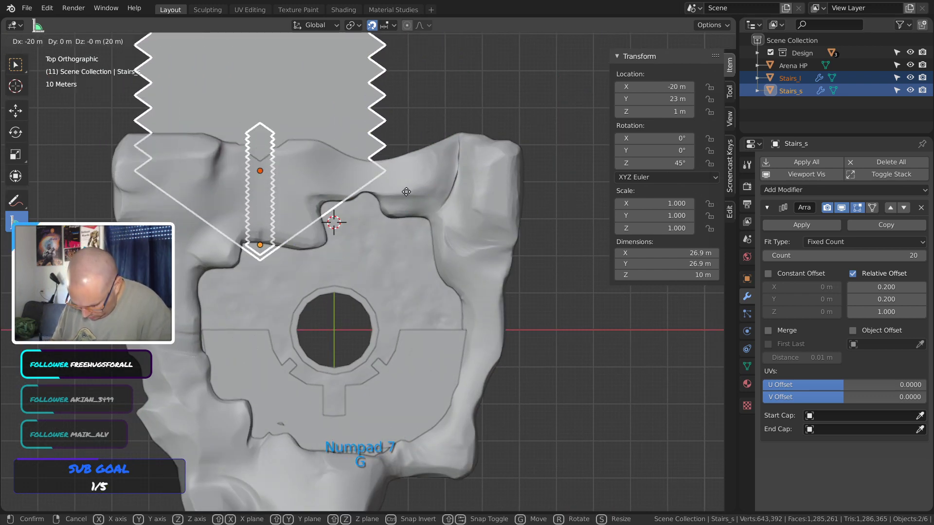
right_click(405, 193)
key("g")
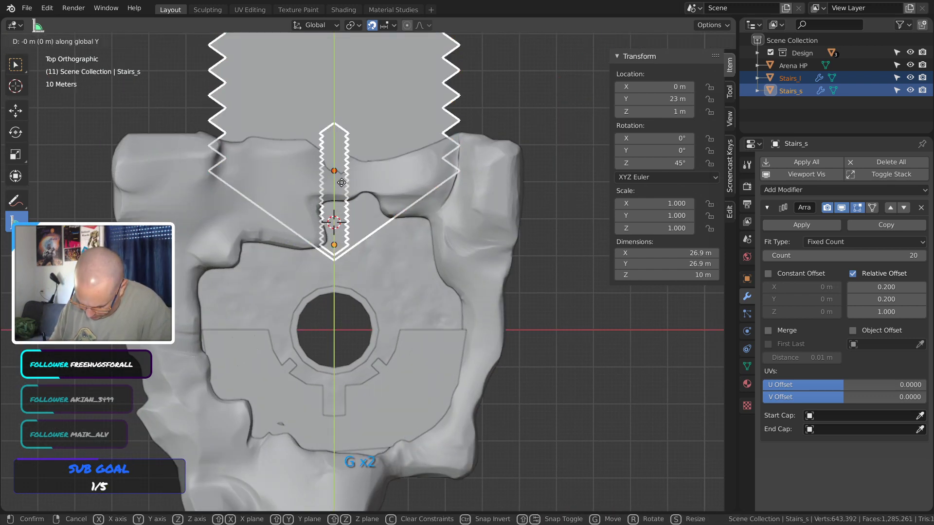
left_click(344, 210)
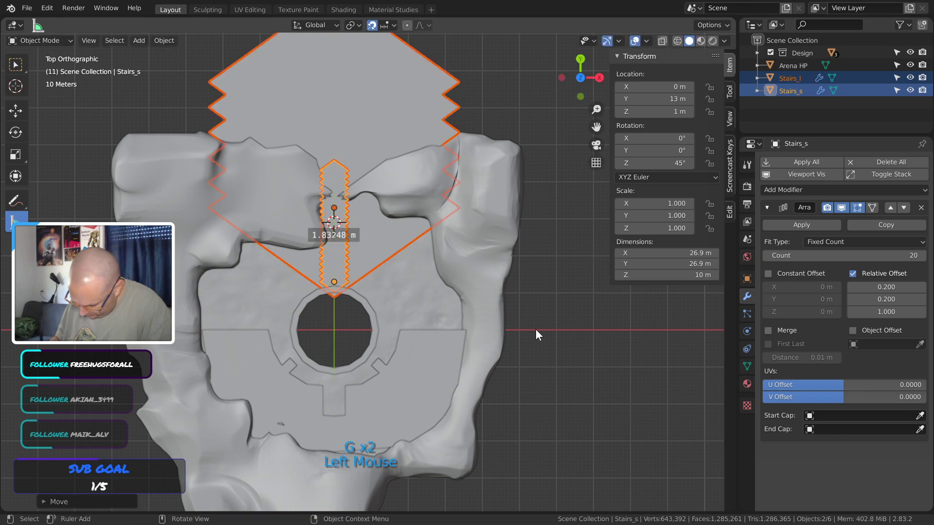
middle_click_drag(537, 329, 374, 320)
middle_click_drag(429, 328, 475, 271)
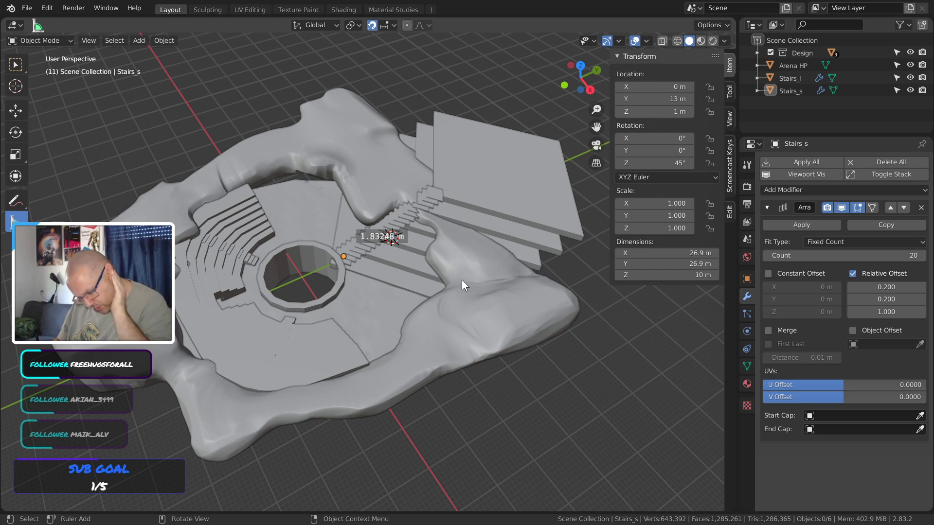
middle_click_drag(462, 279, 436, 275)
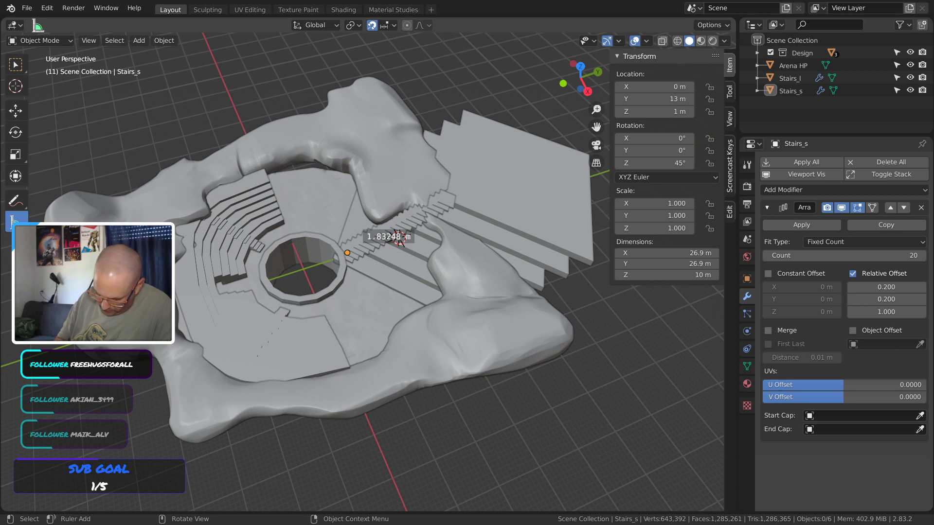
Remove the stray ruler measurement across the Arena HP ridge and switch from measuring to the Tweak selection tool
double_click(302, 132)
left_click_drag(374, 135, 189, 181)
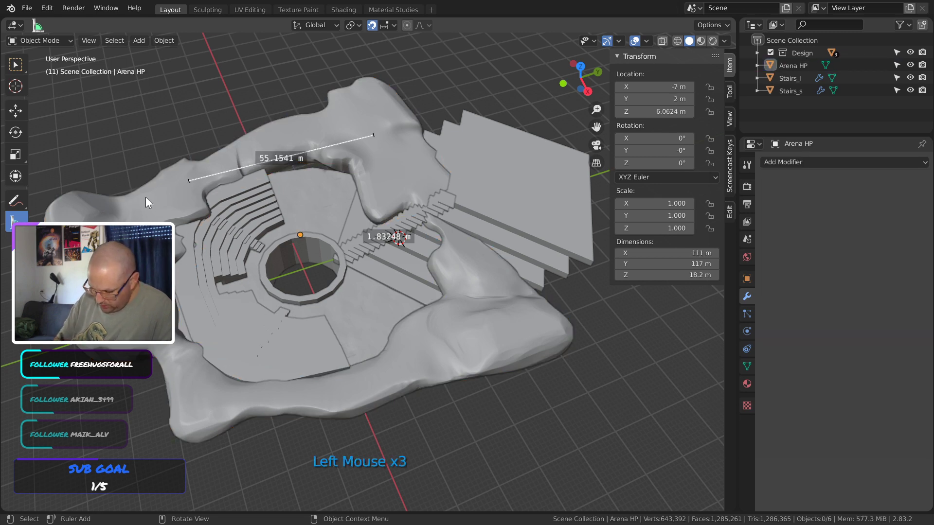
left_click_drag(359, 138, 361, 137)
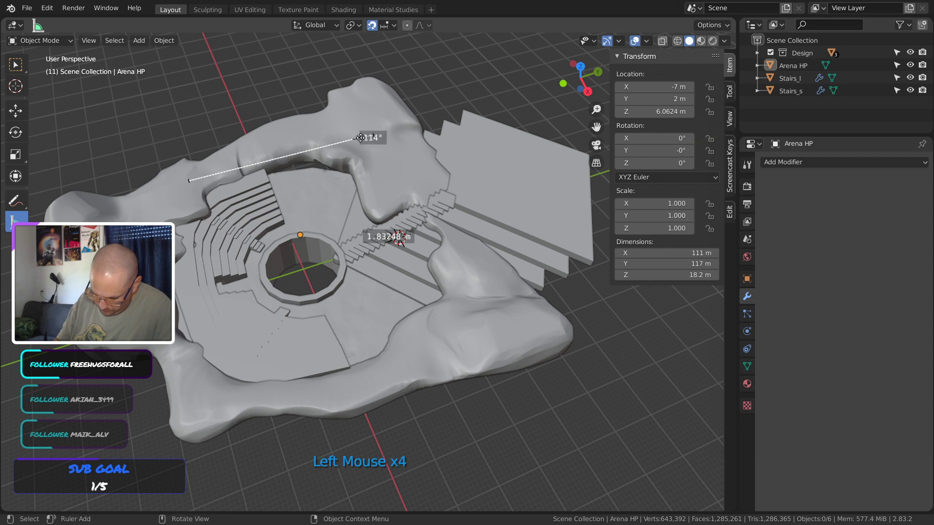
key("Delete")
key("Delete")
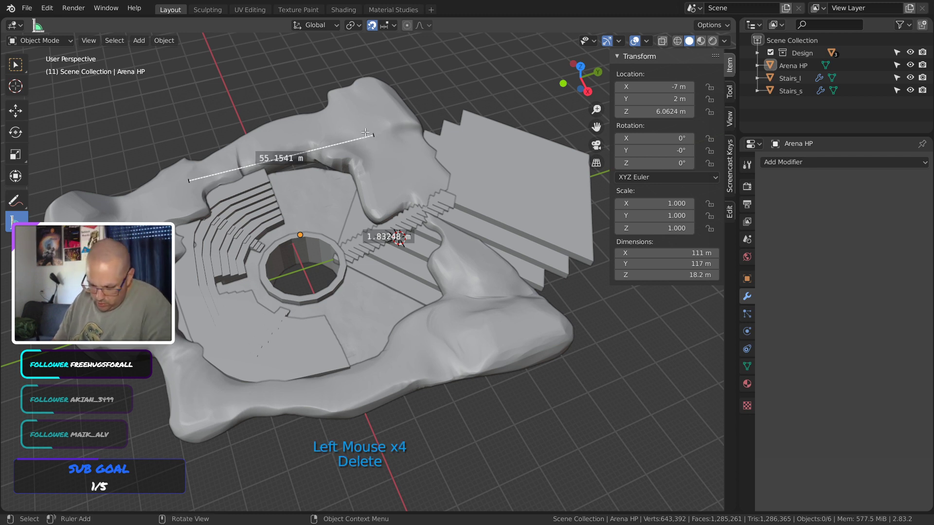
left_click(16, 65)
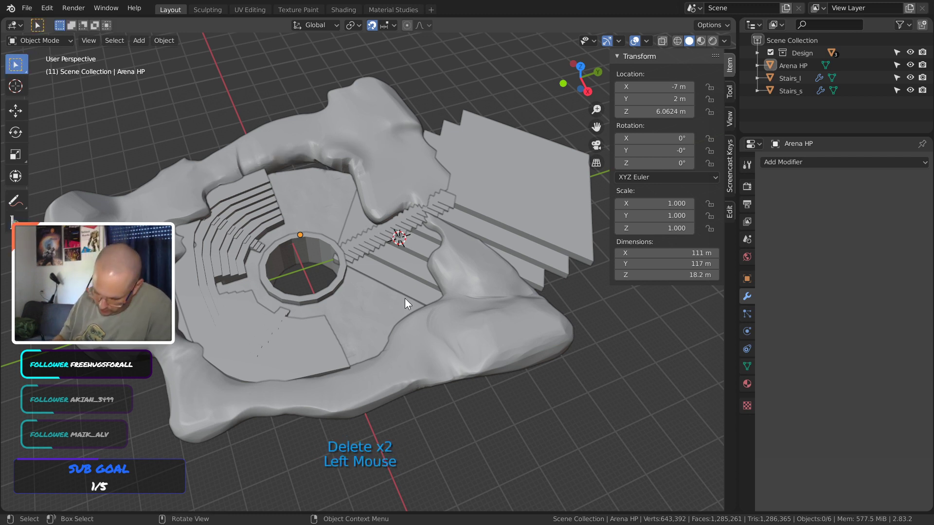
left_click_drag(17, 65, 46, 68)
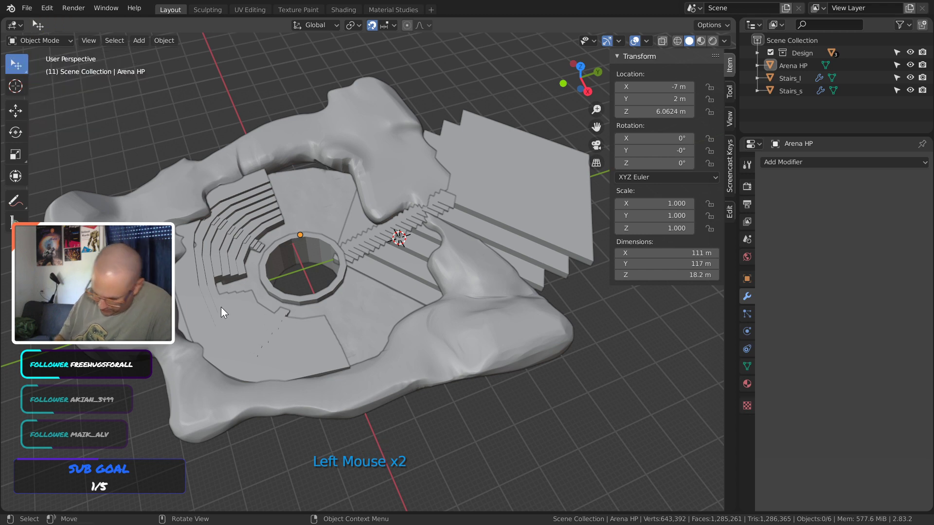
Circle the two rock formations flanking the stairs with freehand annotations and check them from several angles
middle_click_drag(309, 294, 221, 302)
middle_click_drag(313, 233, 449, 271)
middle_click_drag(393, 265, 458, 256, "shift")
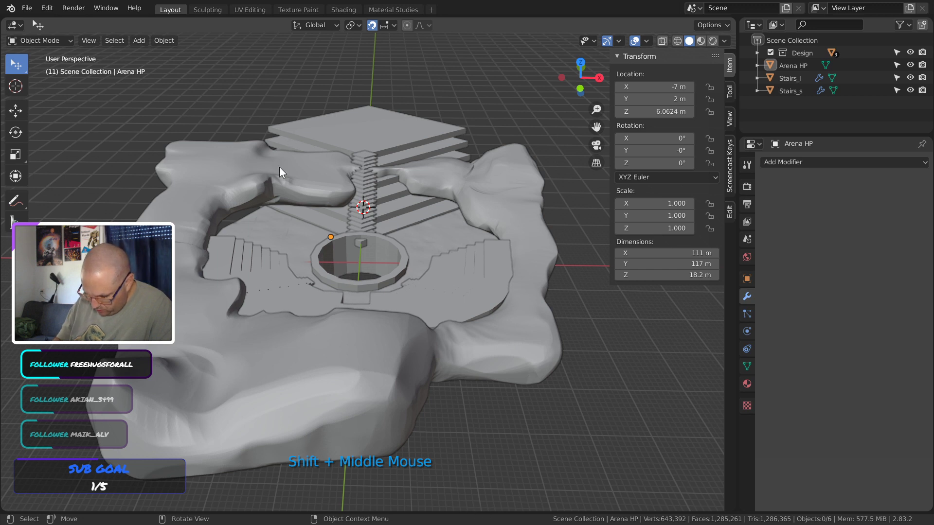
left_click(18, 203)
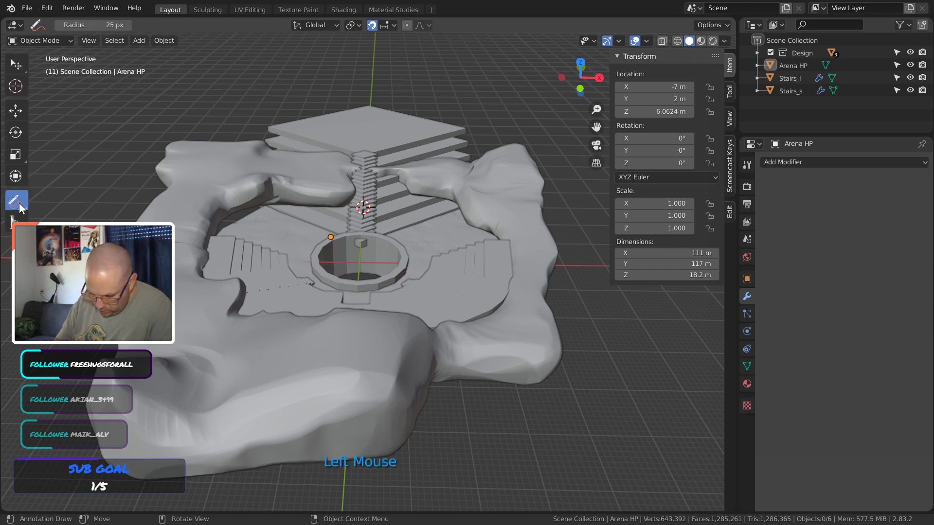
left_click(18, 204)
left_click(49, 207)
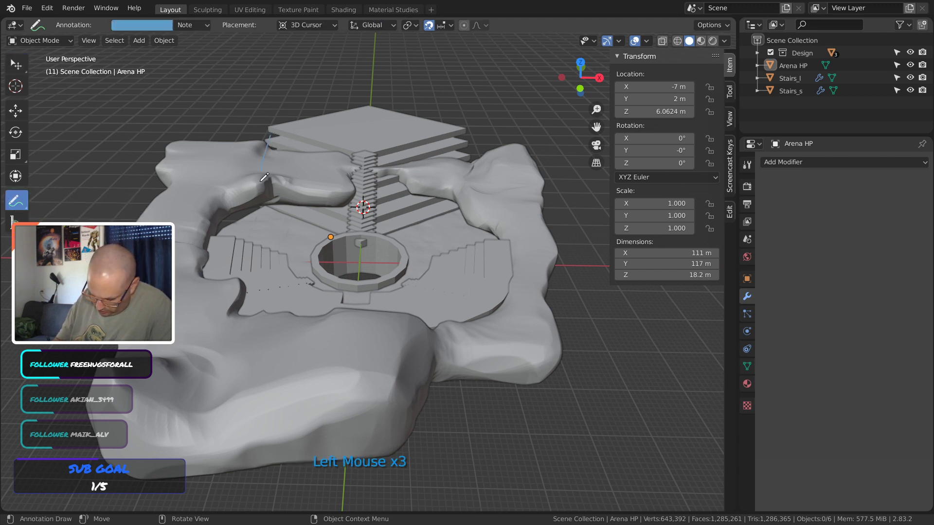
mouse_move(419, 156)
left_mouse_down()
mouse_move(457, 210)
mouse_move(466, 146)
left_mouse_up()
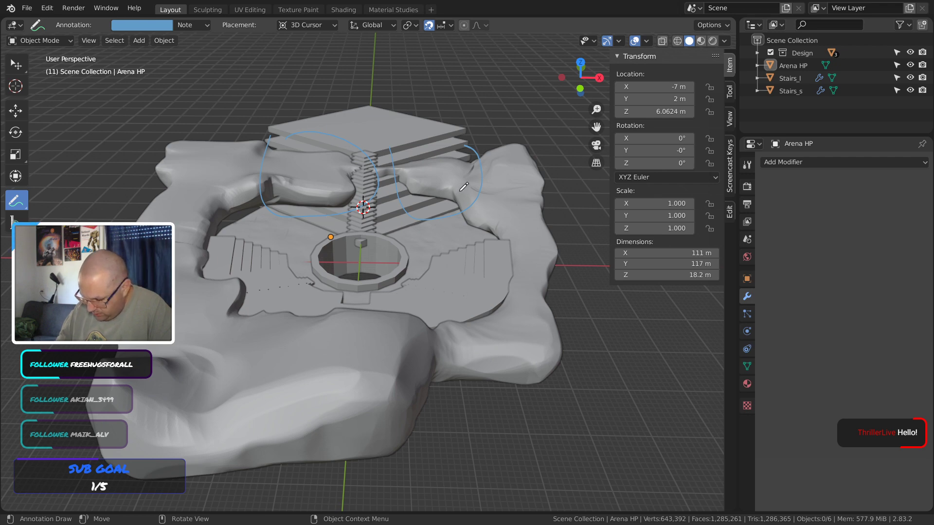
middle_click_drag(434, 223, 390, 194)
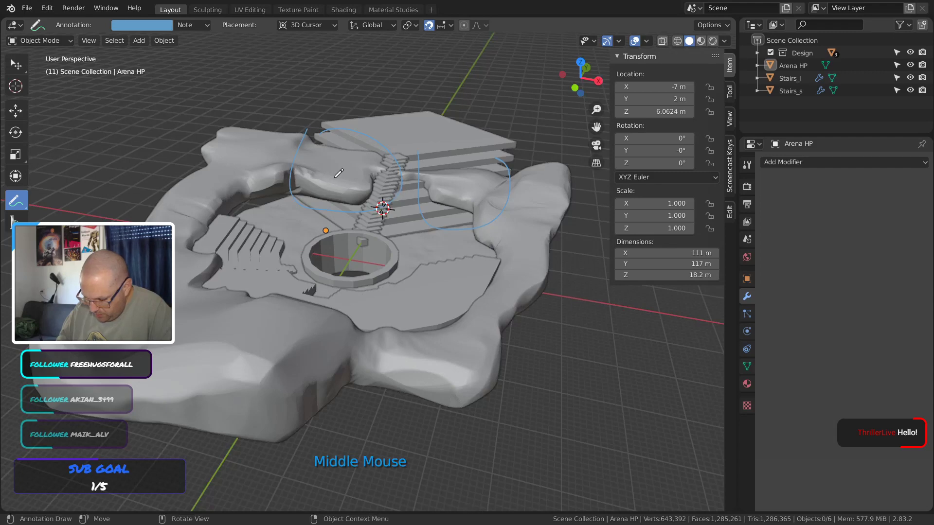
key("shift")
middle_click_drag(417, 206, 463, 238)
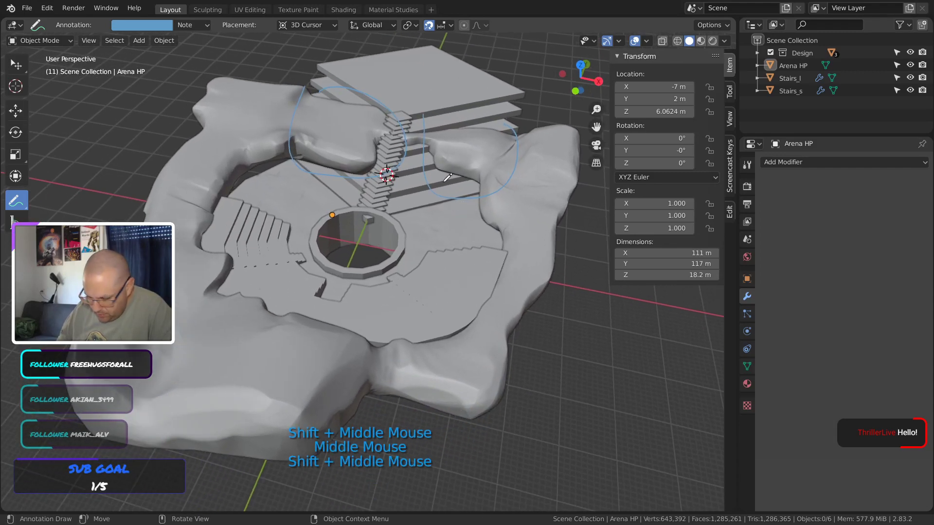
key("shift")
middle_click_drag(450, 170, 435, 154, "shift")
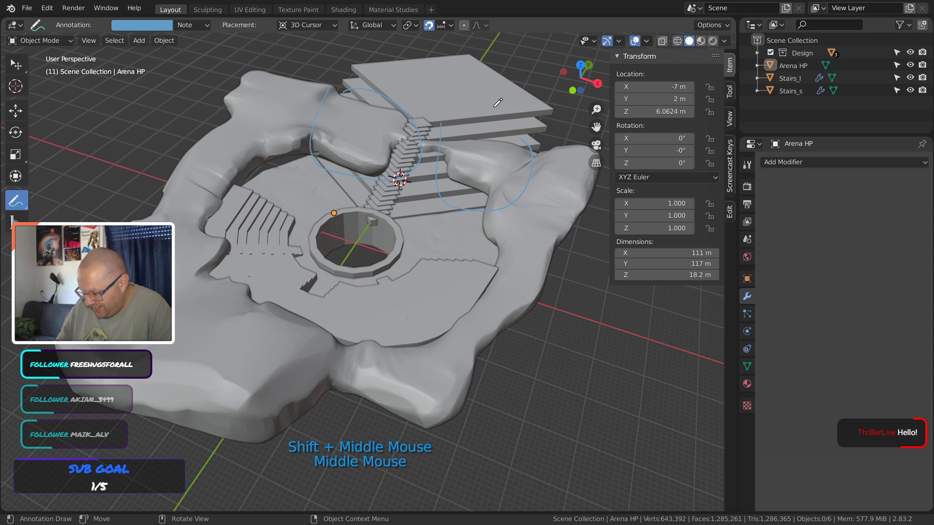
Erase the blue annotations around the stairs with a 73 px annotation eraser, return to the Tweak tool and save the file
left_click_drag(15, 208, 58, 268)
key("f")
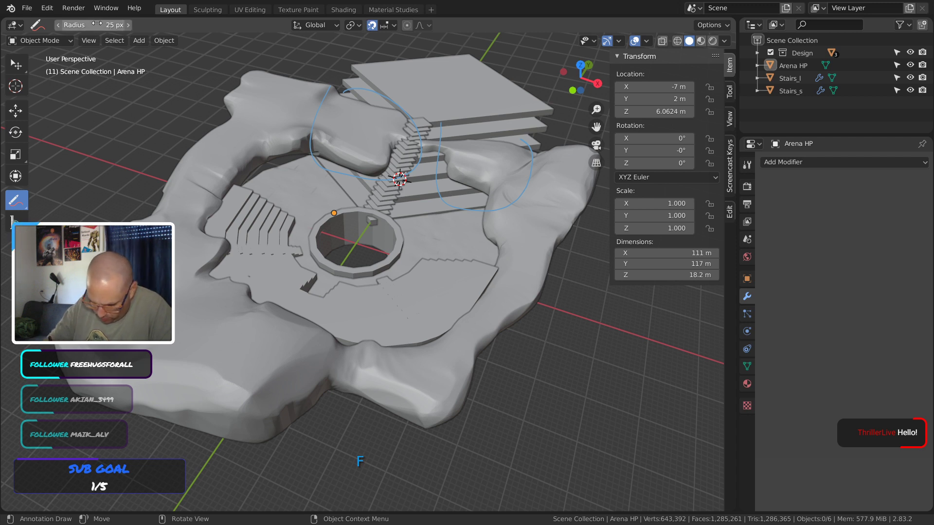
left_click_drag(75, 24, 103, 25)
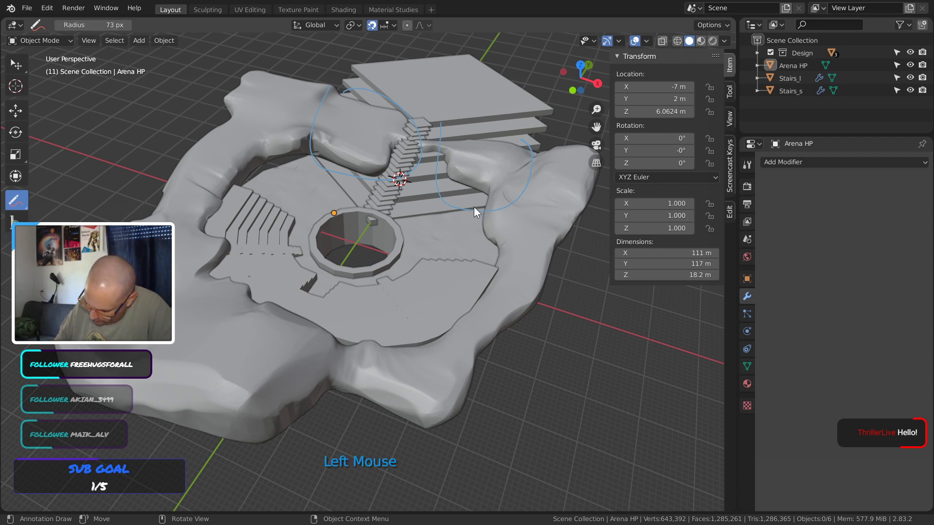
mouse_move(474, 207)
left_mouse_down()
mouse_move(529, 144)
mouse_move(418, 167)
mouse_move(332, 76)
mouse_move(364, 123)
left_mouse_up()
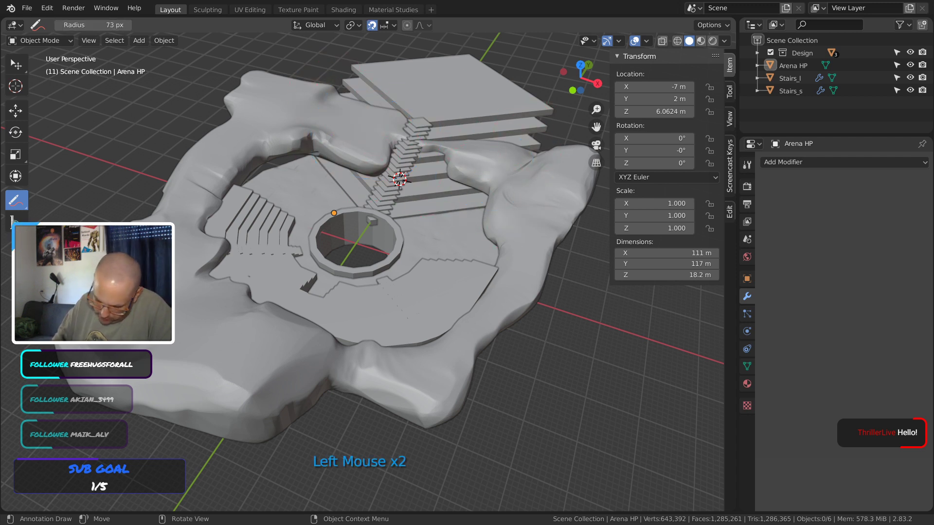
left_click(13, 68)
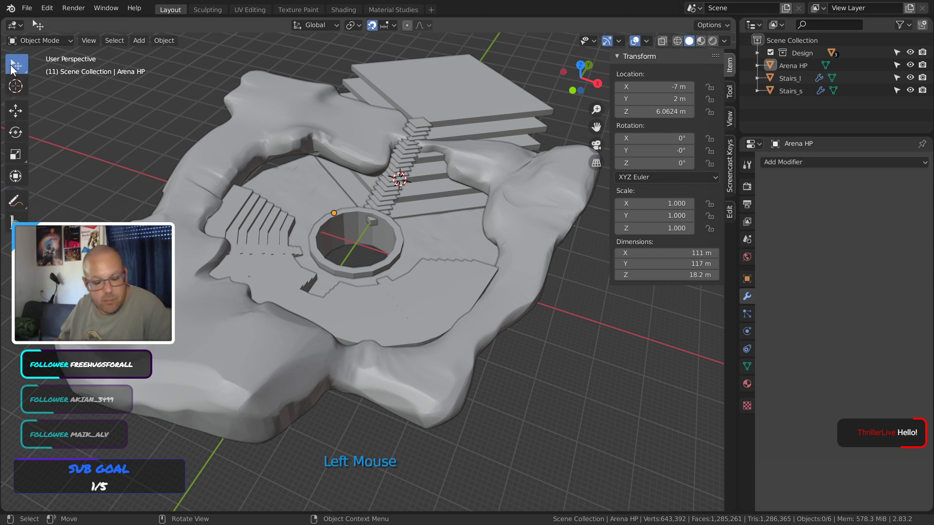
key("ctrl+s")
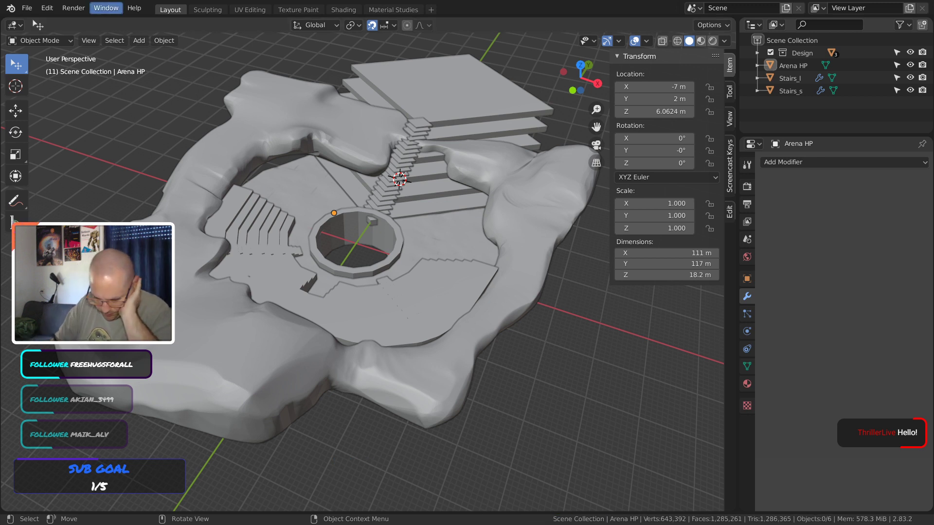
Select Stairs_l and Stairs_s together in top view and turn off snapping for free movement
middle_click_drag(561, 283, 489, 341)
middle_click_drag(377, 273, 379, 272)
left_click(408, 115)
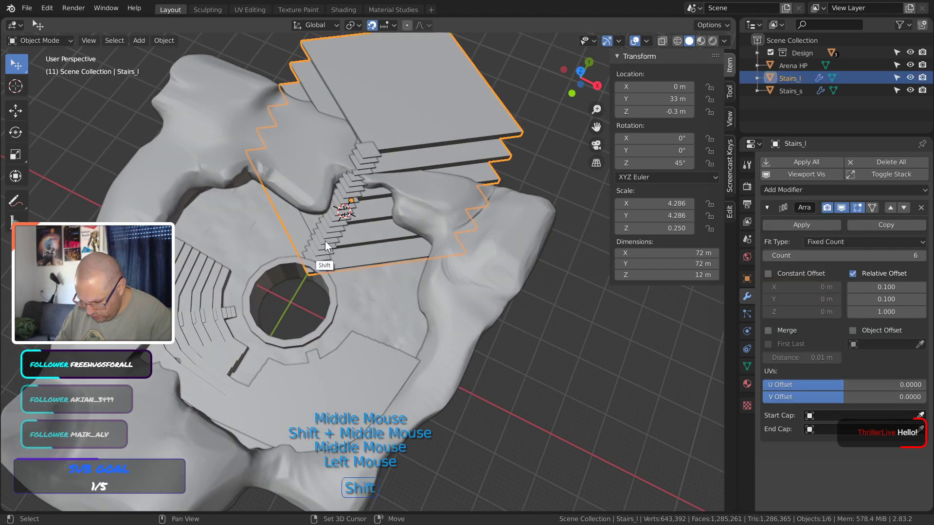
left_click(325, 241, "shift")
middle_click_drag(380, 311, 409, 326)
key("KP_7")
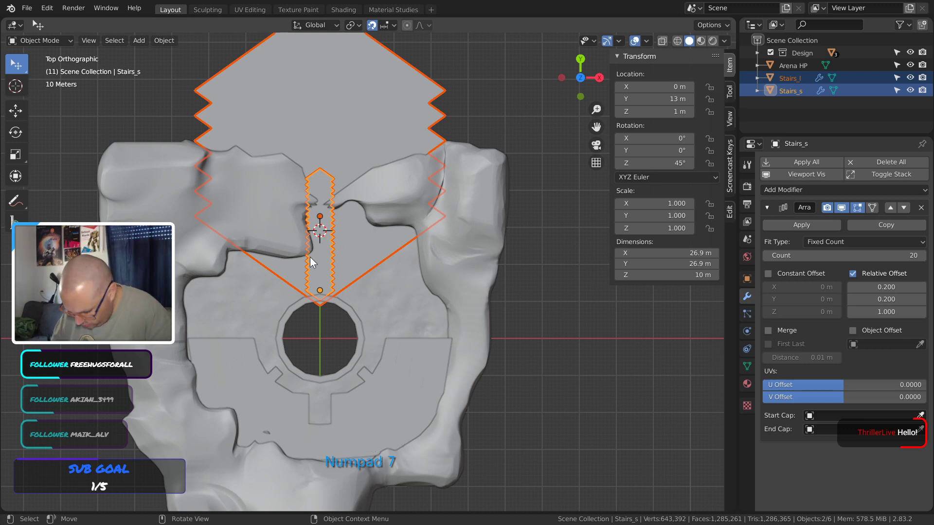
left_click(370, 26)
key("g")
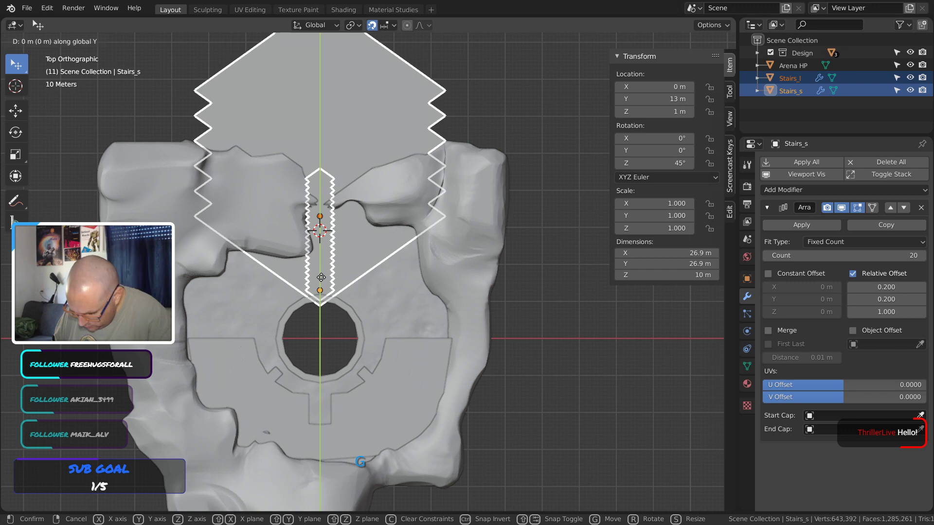
right_click(319, 279)
left_click(319, 279)
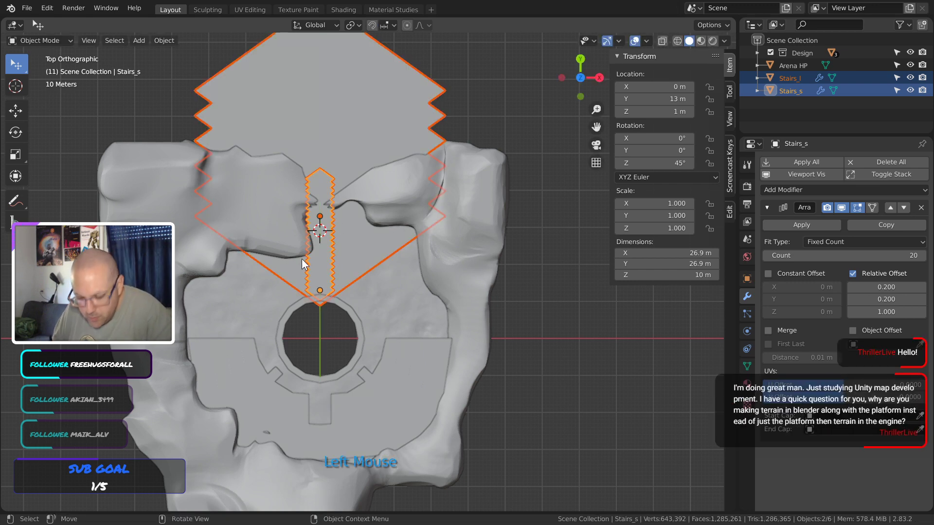
Move both staircases about 5.4 m along global Y away from the pit and deselect them
key("g")
key("y")
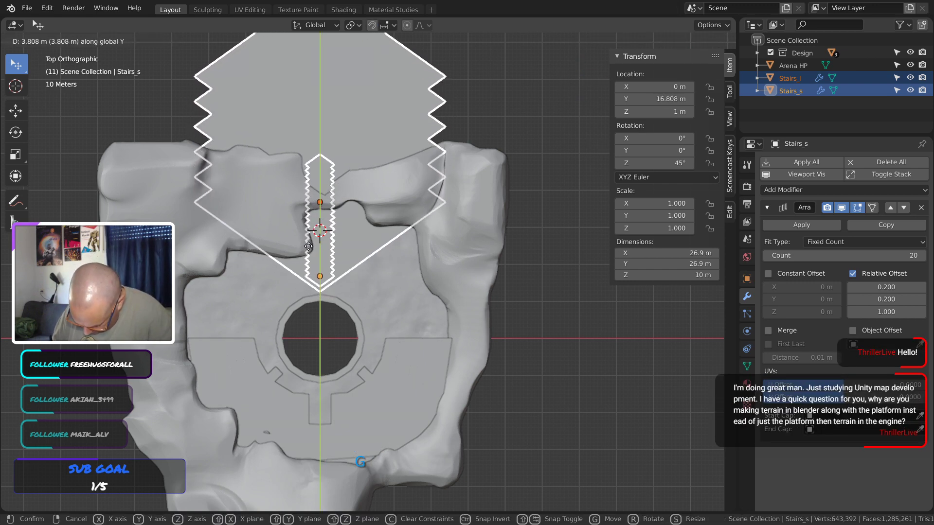
left_click(311, 237)
middle_click_drag(421, 291, 393, 194)
left_click(471, 267)
middle_click_drag(394, 194, 387, 239, "shift")
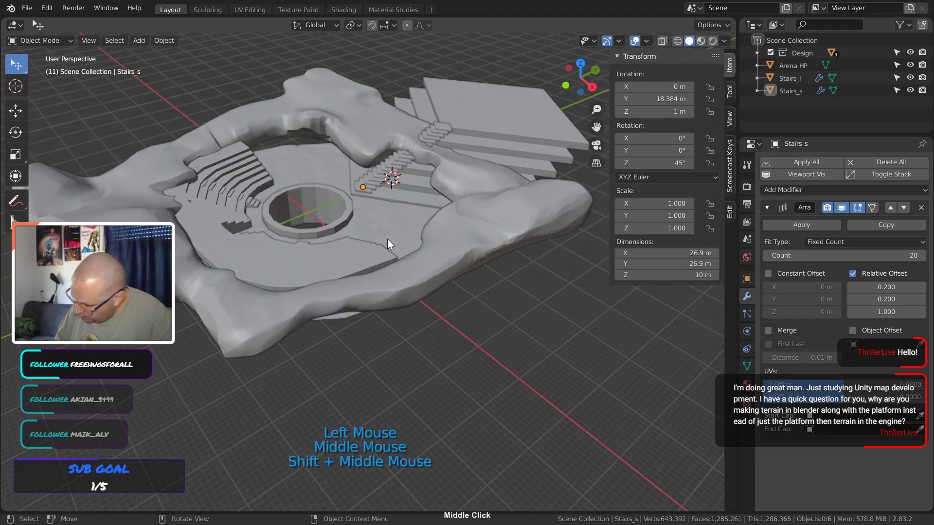
Hide Arena HP to expose the staircases and arena ground, then save the file
left_click(911, 64)
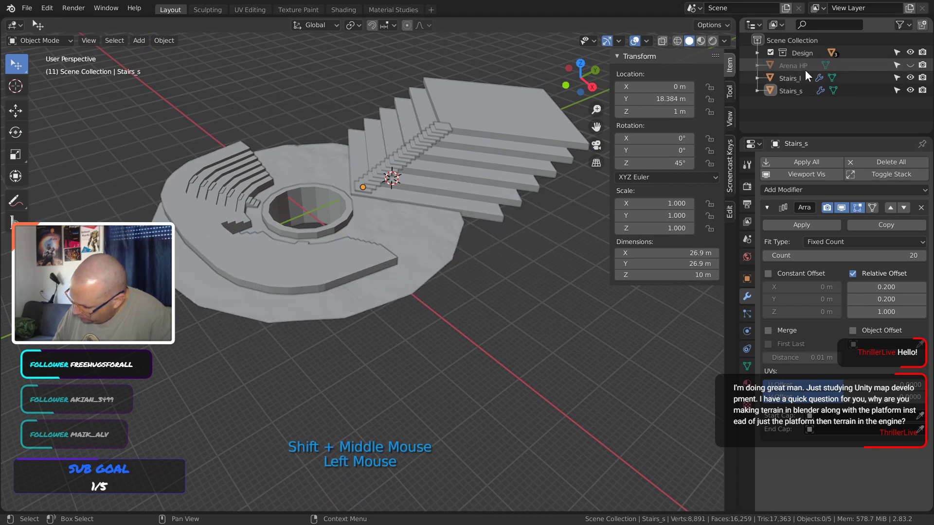
left_click(784, 67)
left_click(798, 114)
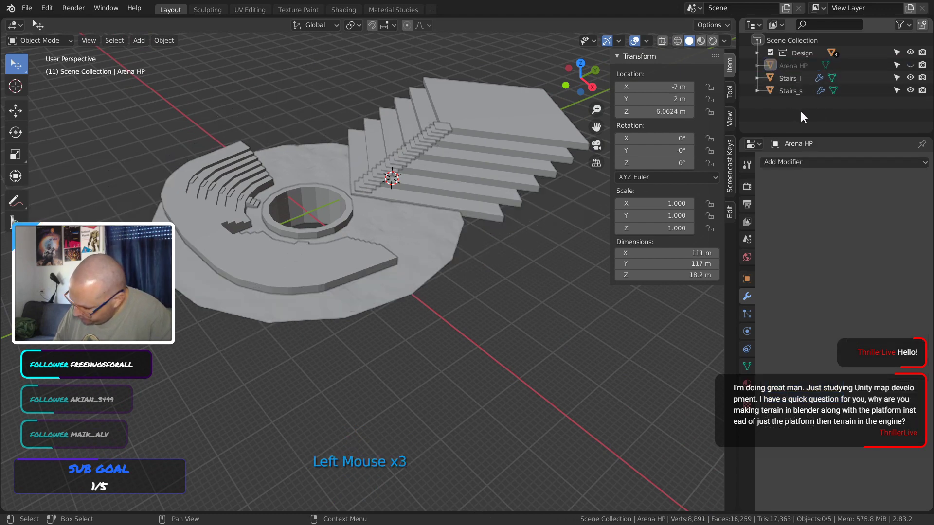
middle_click_drag(463, 273, 406, 344, "shift")
left_click(407, 349)
middle_click(407, 349)
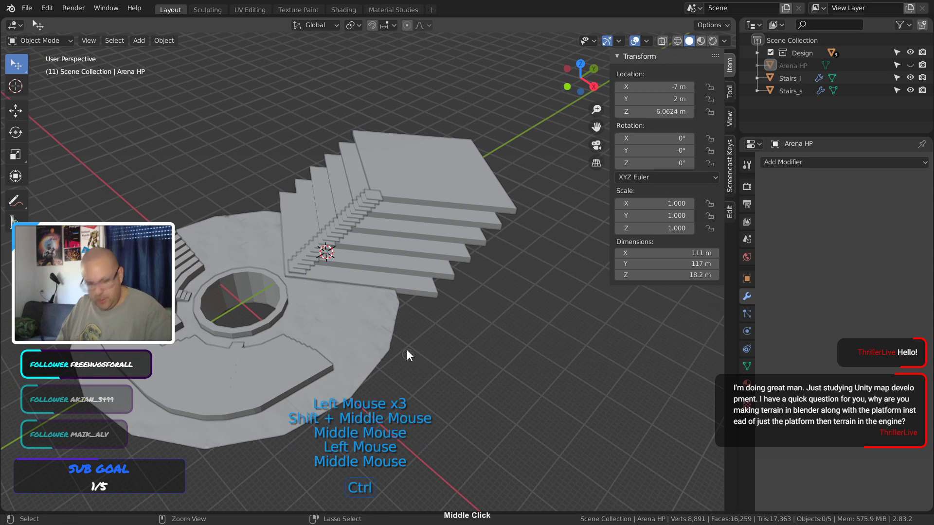
key("ctrl+s")
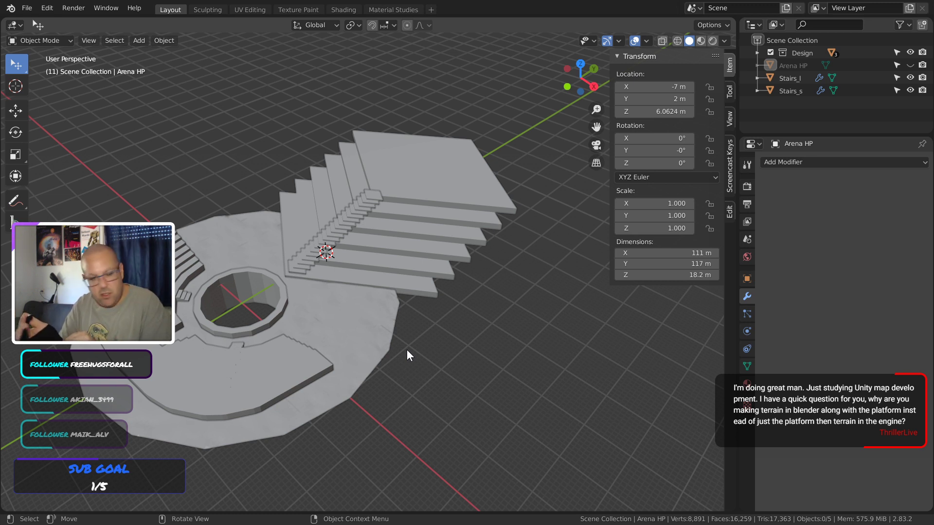
Examine the staircases' position against the pit and arena ground from several angles, and save the file
middle_click_drag(406, 350, 343, 245)
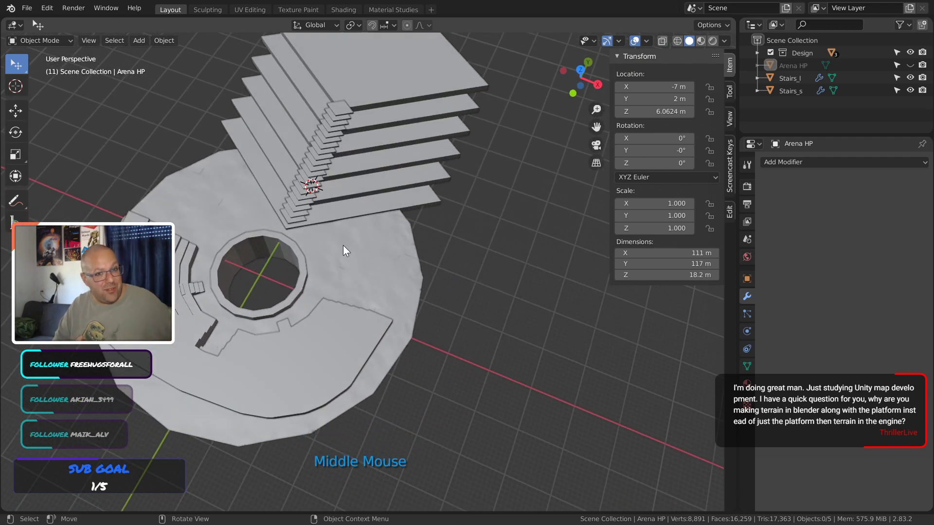
middle_click_drag(343, 245, 416, 229)
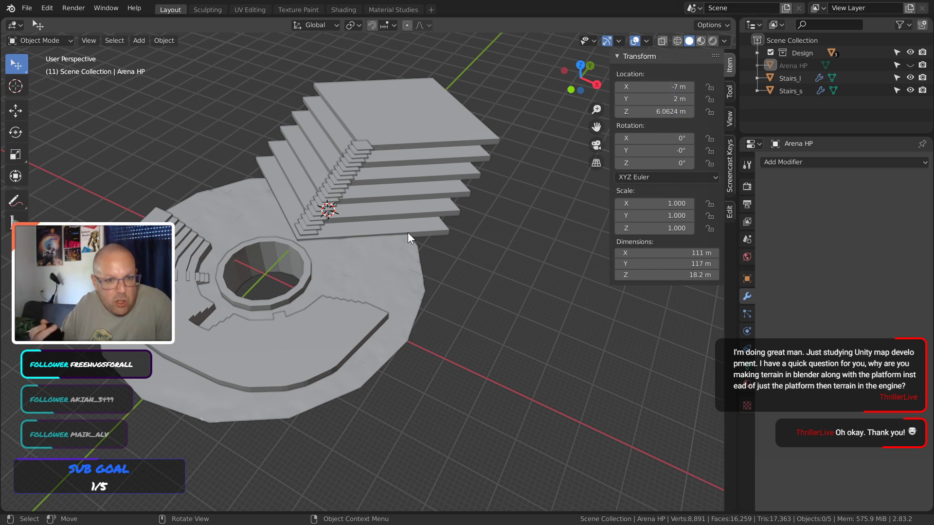
middle_click_drag(408, 232, 300, 315)
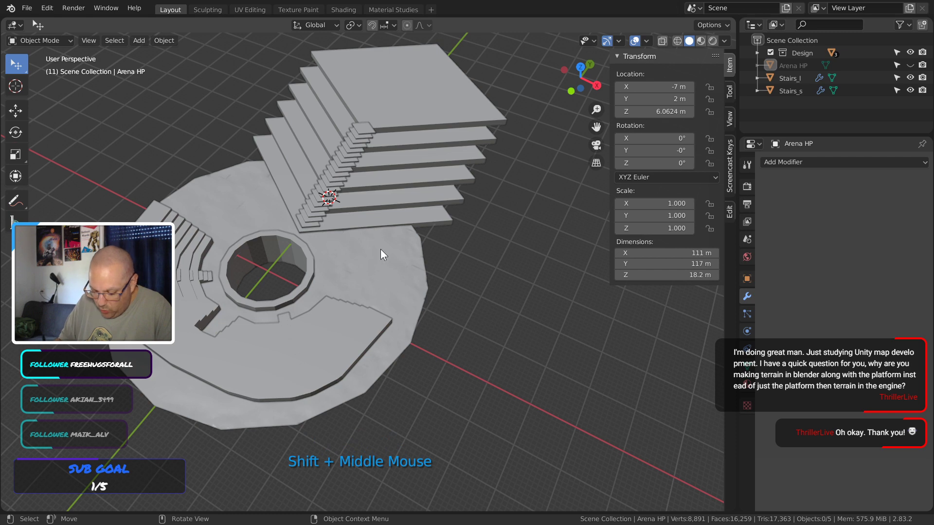
middle_click_drag(380, 249, 350, 305)
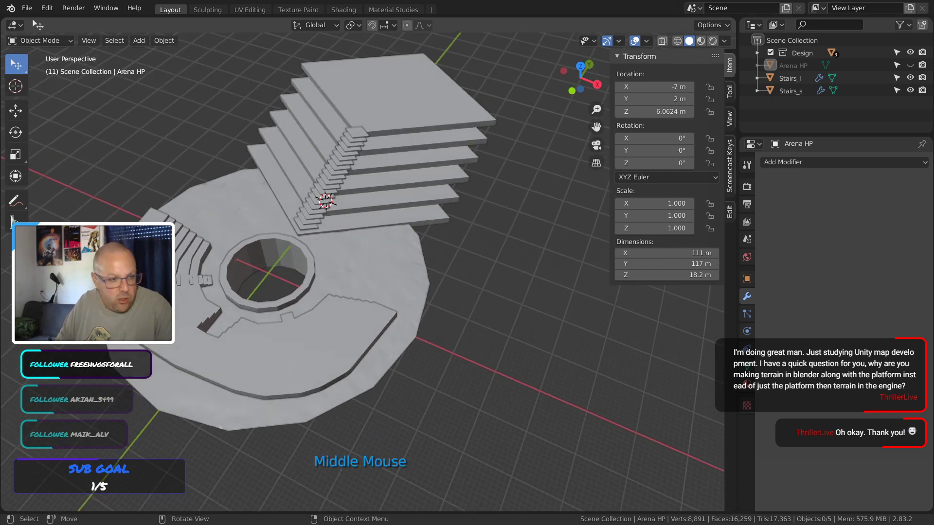
middle_click_drag(370, 298, 368, 279)
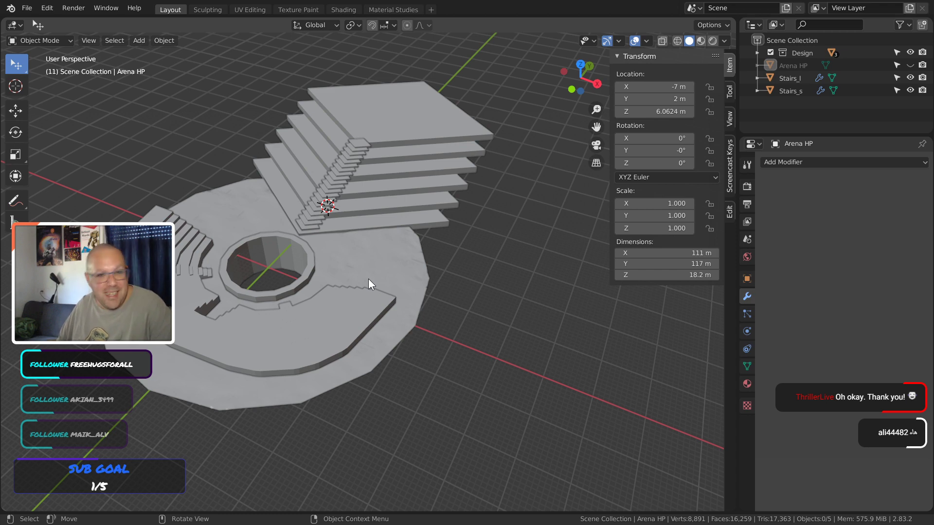
middle_click_drag(369, 279, 428, 262)
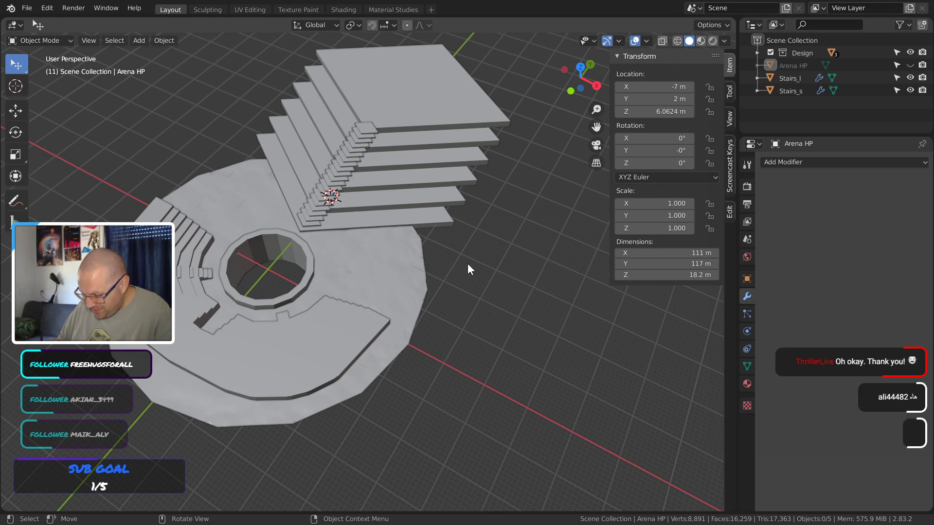
middle_click_drag(468, 265, 443, 297)
middle_click_drag(438, 284, 437, 281, "shift")
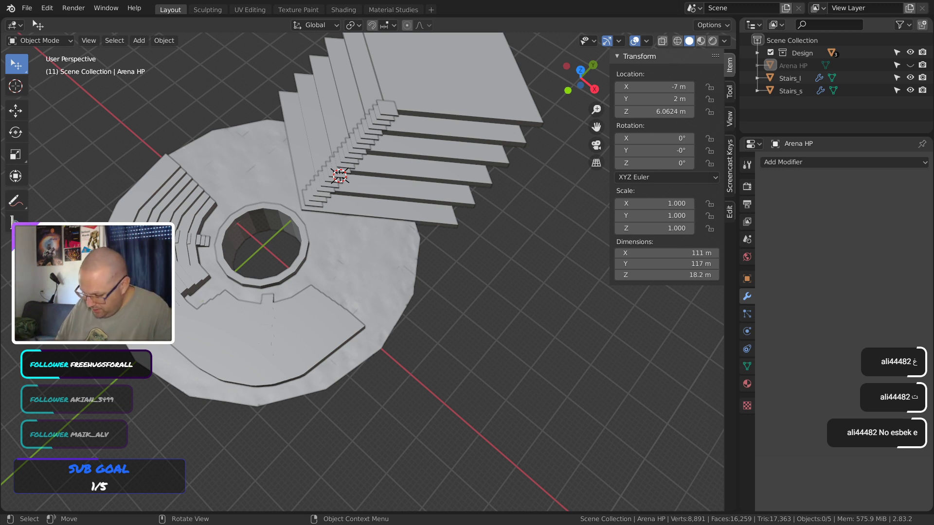
middle_click_drag(384, 253, 390, 226)
key("ctrl+s")
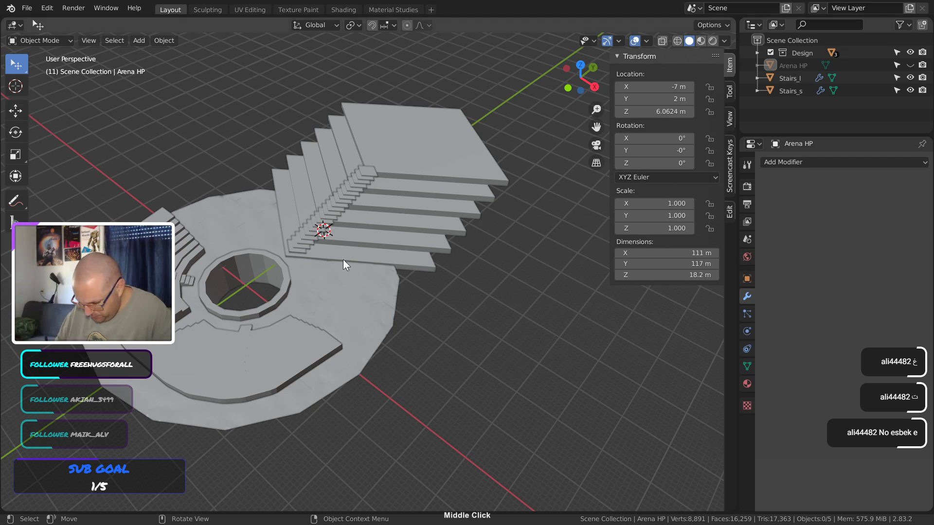
Inspect Stairs_l from the side and up close in perspective, deselect it, and save the file
middle_click_drag(343, 259, 423, 272)
left_click(413, 274)
key("KP_3")
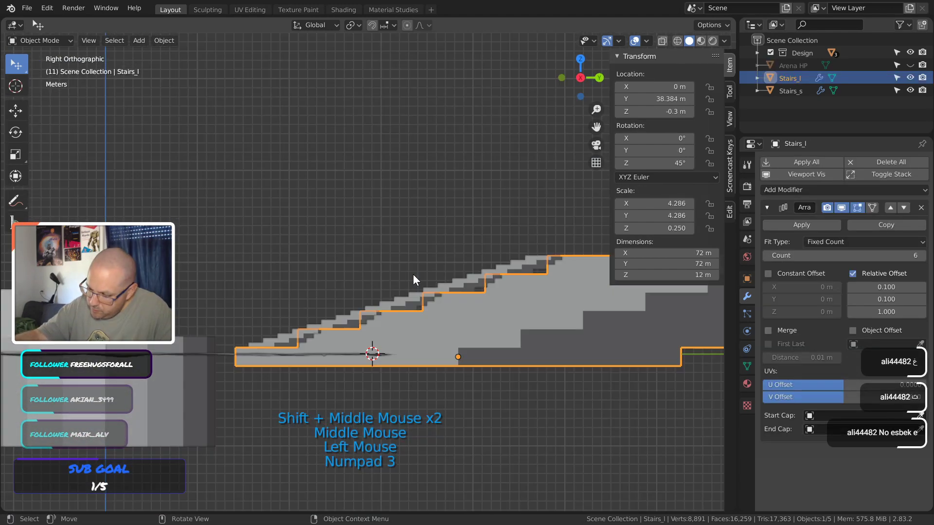
key("KP_Decimal")
middle_click_drag(292, 276, 436, 380)
left_click(435, 380)
middle_click_drag(286, 308, 314, 304)
key("ctrl+s")
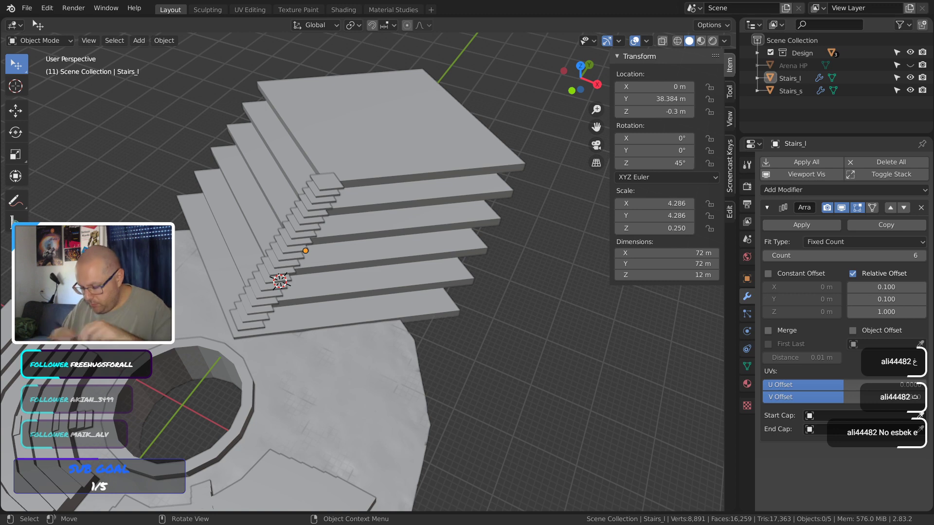
Examine how the narrow and wide steps meet the arena ground near the pit from several angles
left_click(457, 360)
middle_click_drag(335, 313, 334, 280)
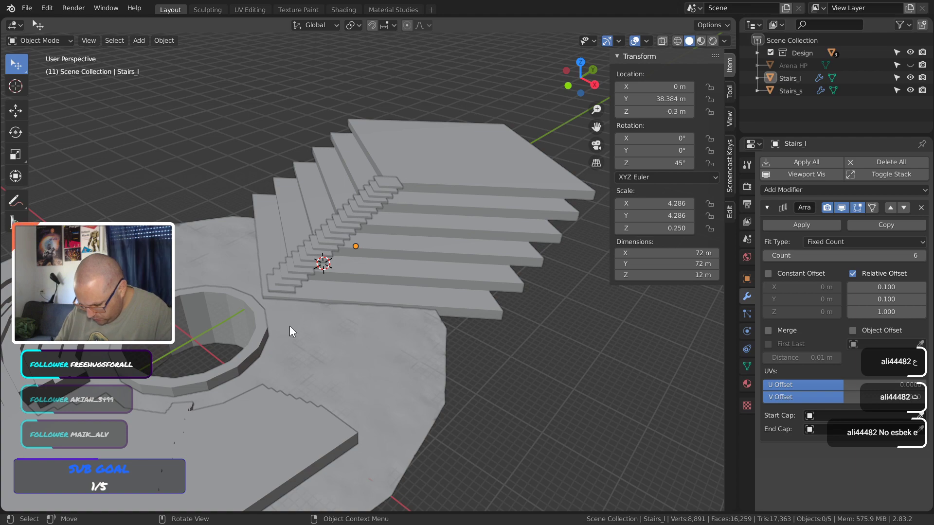
middle_click_drag(290, 327, 382, 298)
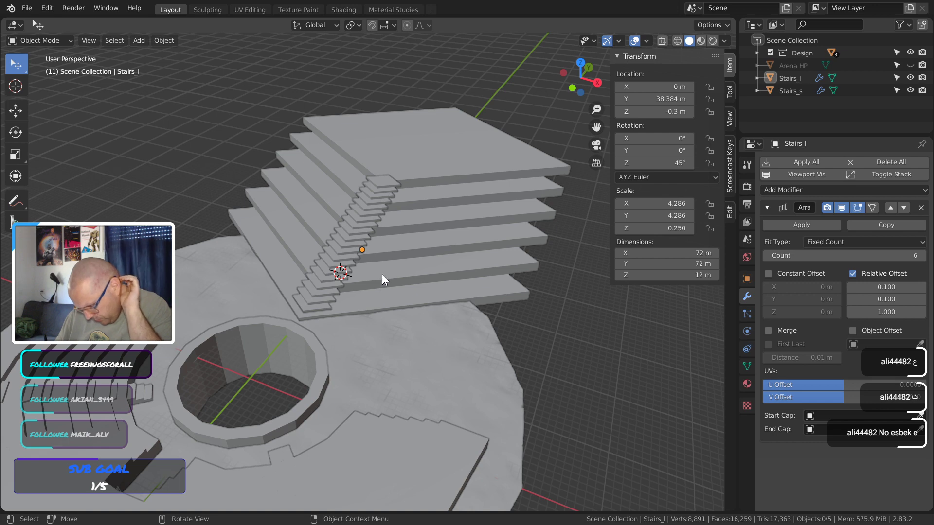
middle_click_drag(381, 274, 345, 244)
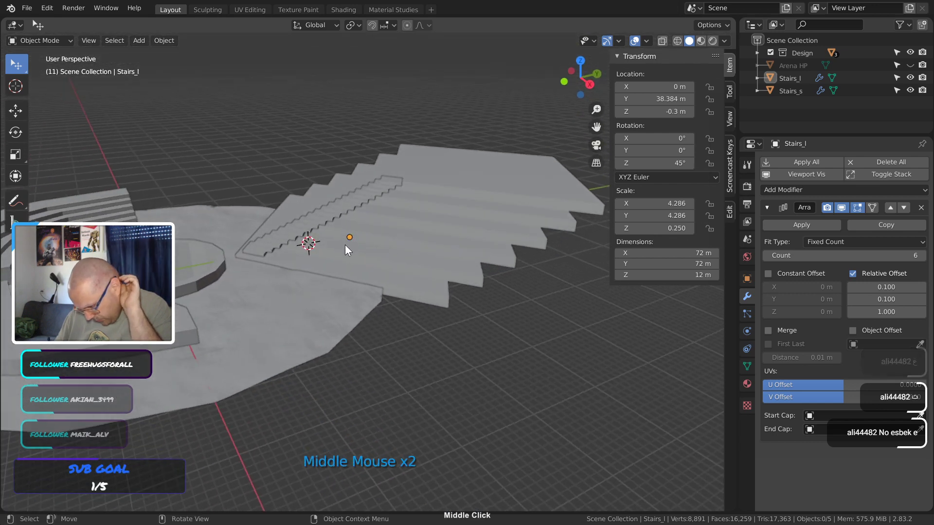
left_click(287, 230)
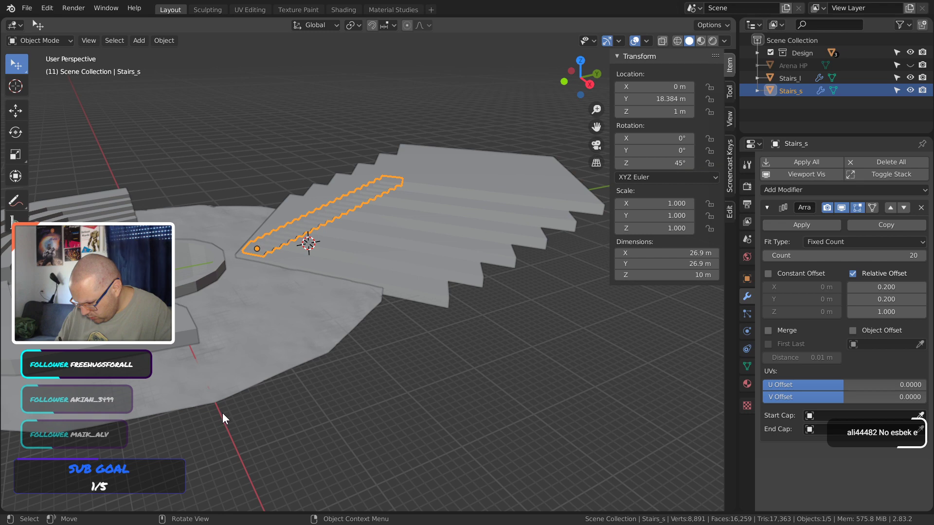
left_click(245, 440)
middle_click_drag(446, 375, 322, 307)
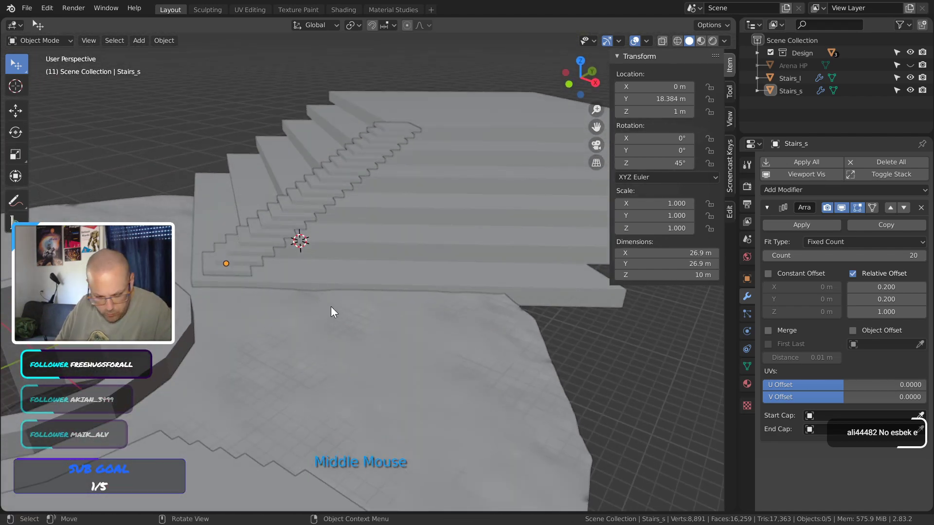
Add a cube mesh at the 3D cursor and set its Z dimension to 10 m
key("shift+s")
key("shift+a")
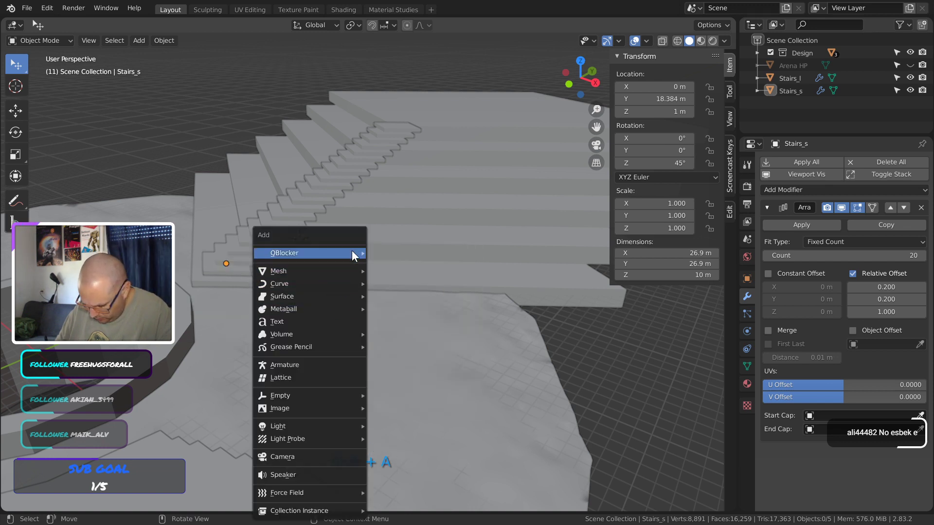
mouse_move(342, 271)
left_click(395, 301)
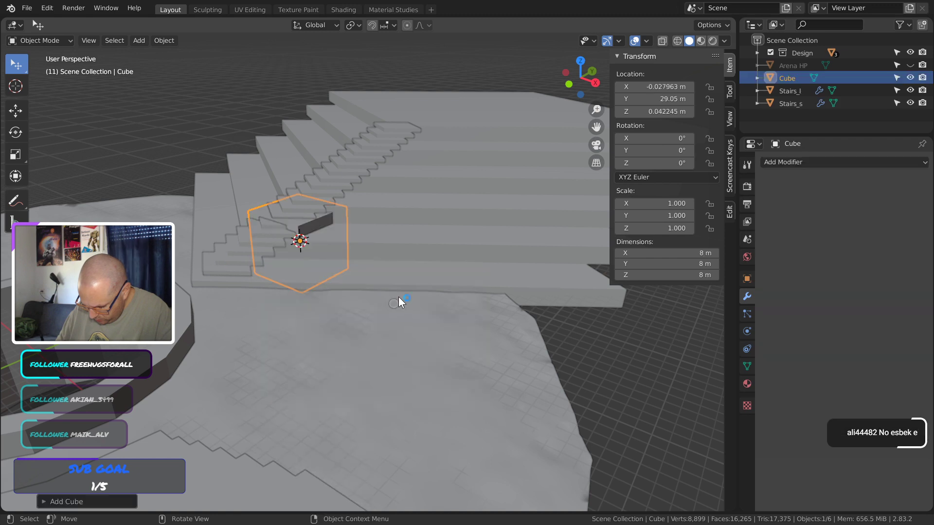
middle_click_drag(378, 252, 343, 259)
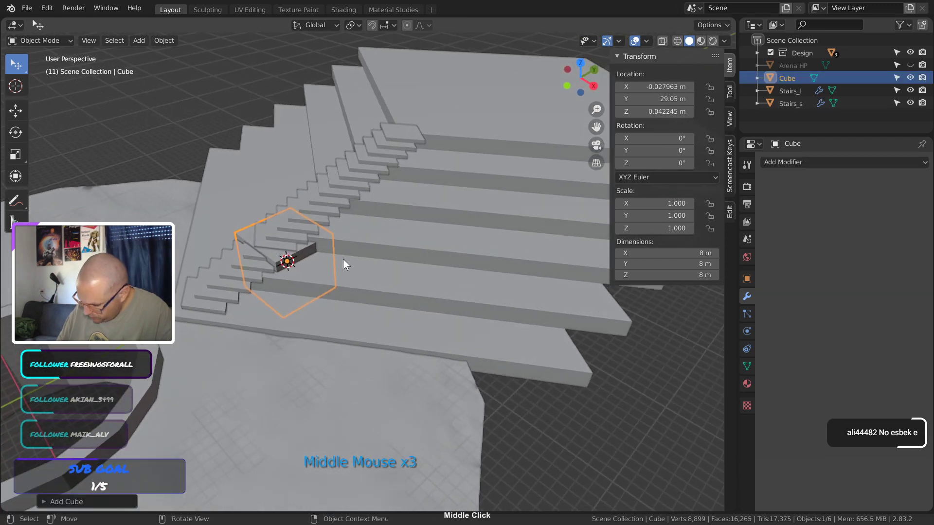
left_click(701, 275)
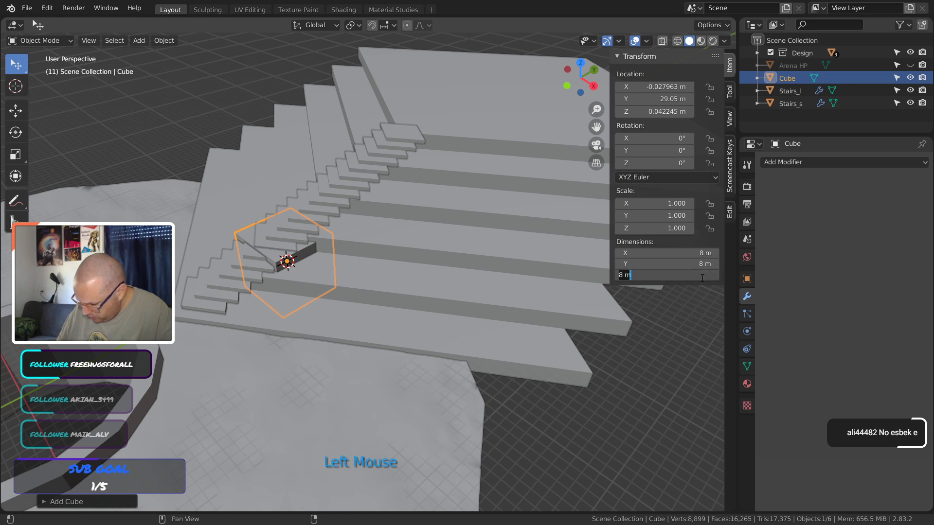
type("10")
key("Return")
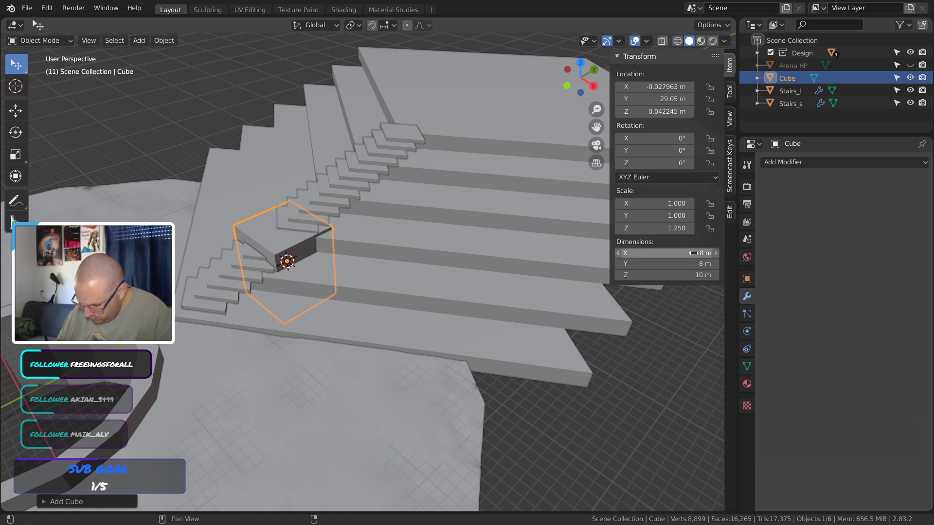
Hide Stairs_l and the Design collection, leaving the selected cube and Stairs_s in right side view
left_click(367, 157)
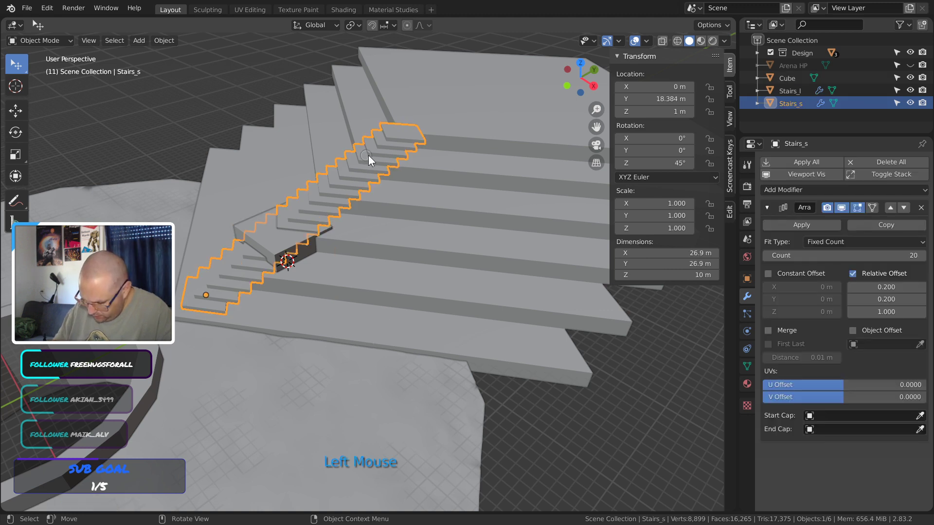
left_click(431, 261)
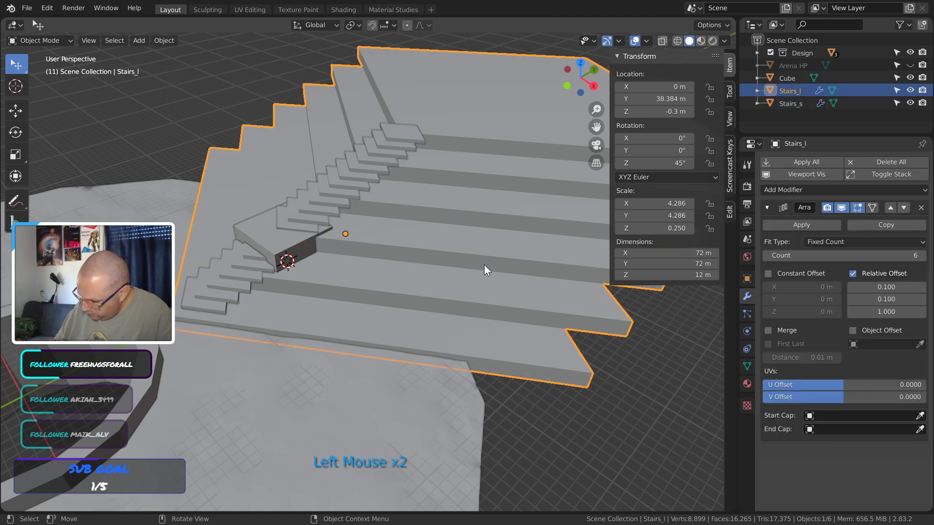
left_click(910, 90)
left_click(300, 258)
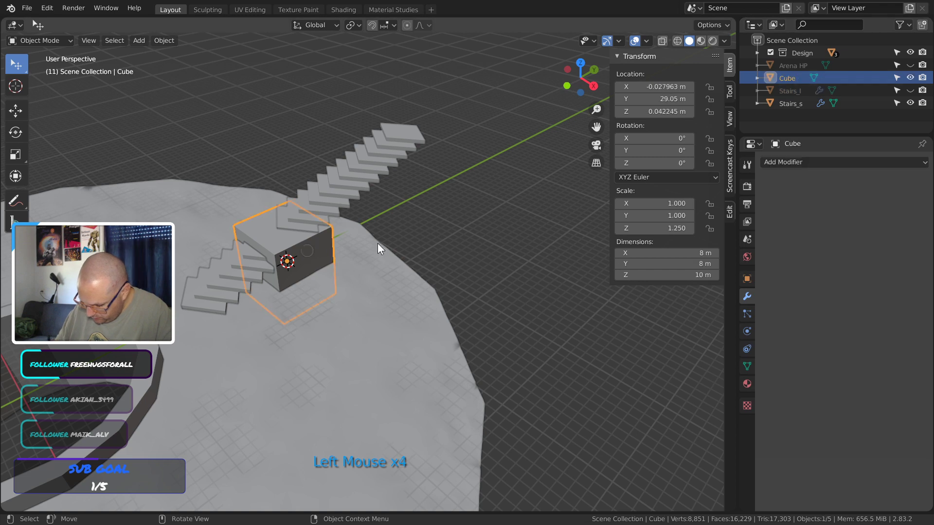
middle_click_drag(378, 244, 345, 200)
key("KP_3")
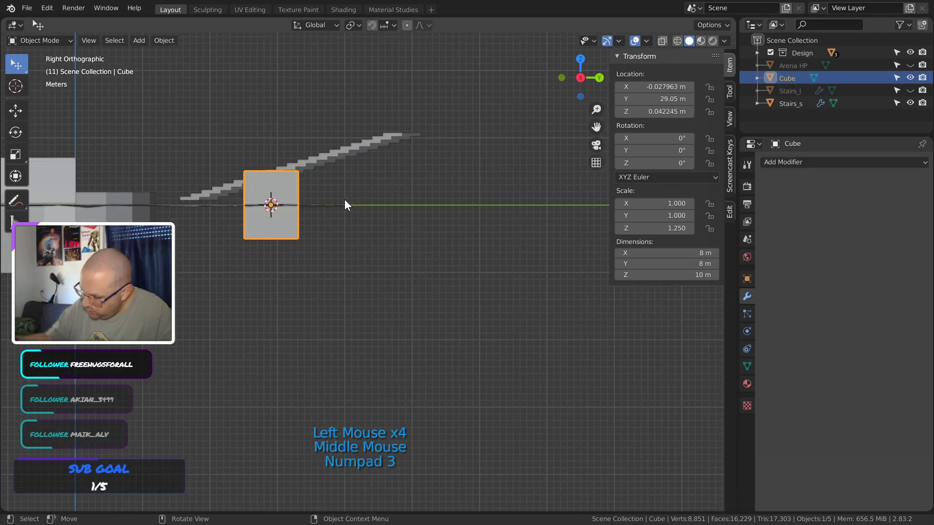
left_click(910, 52)
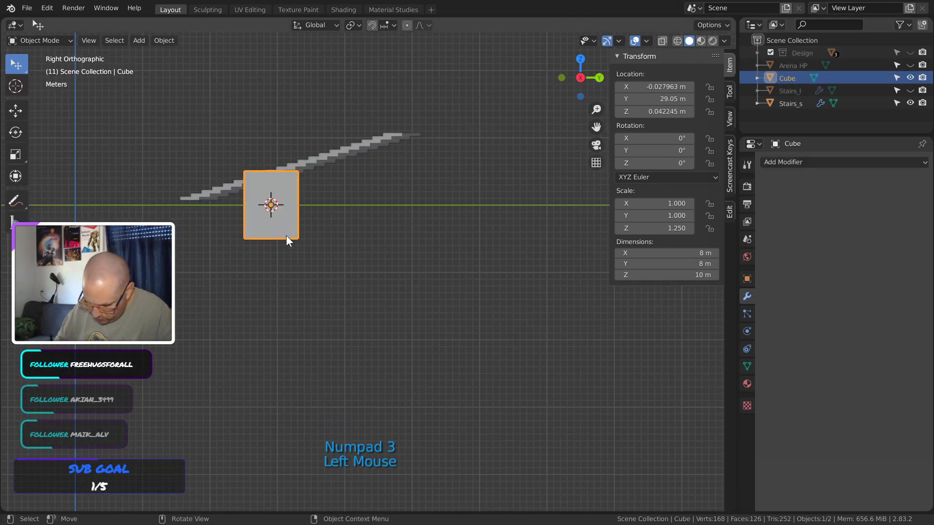
Raise the cube 5 m along global Z so its base sits on the ground line
key("g")
key("z")
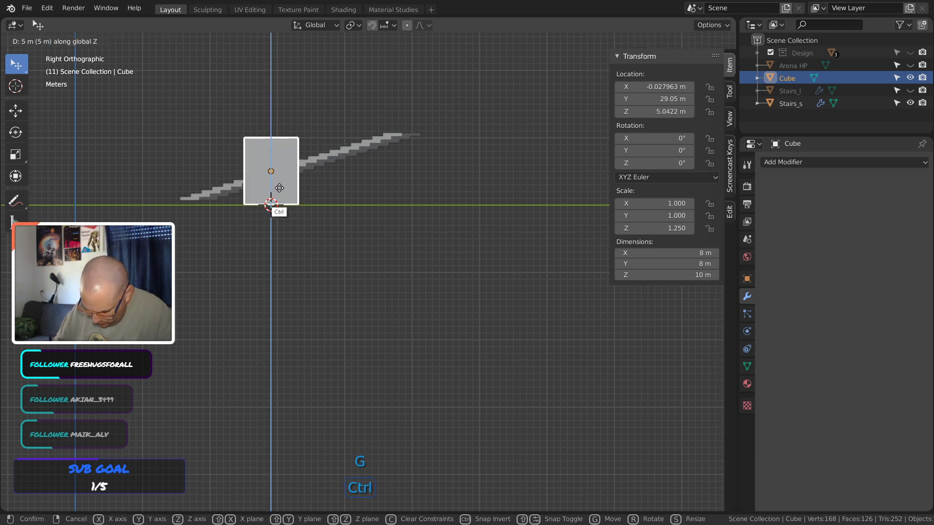
left_click(283, 204)
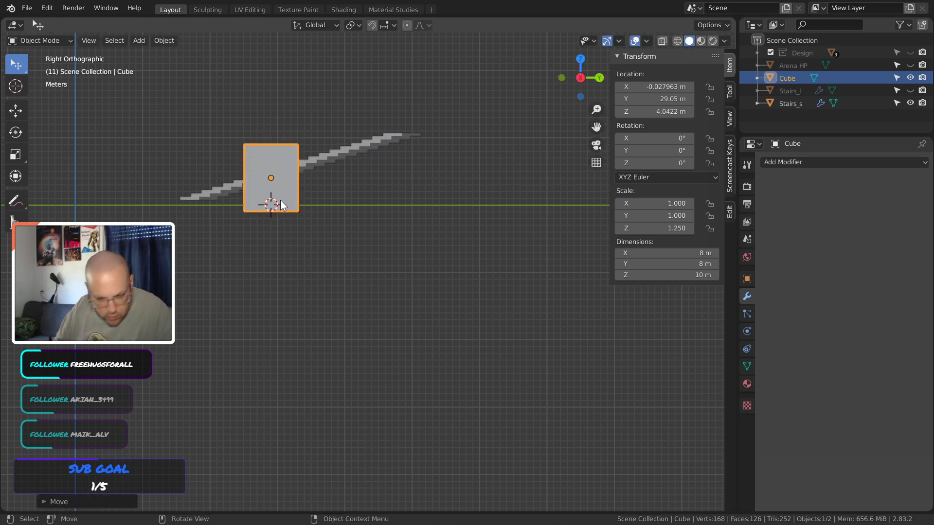
key("g")
key("z")
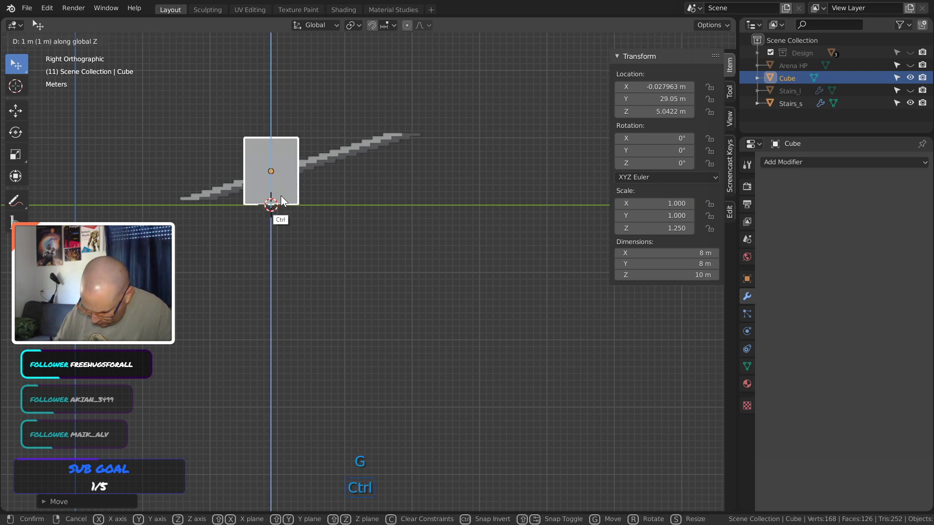
left_click(283, 202)
Move the cube about 20.8 m along global Y to the upper end of Stairs_s
key("g")
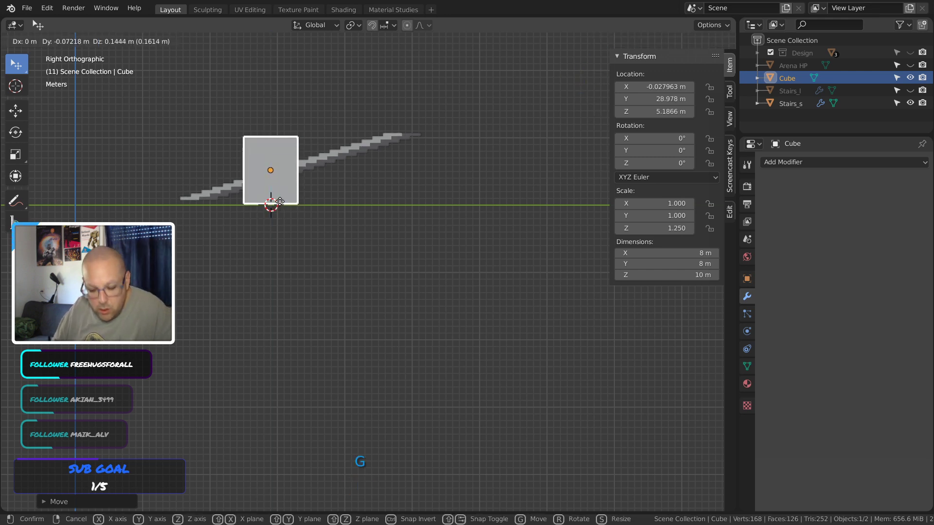
key("x")
key("y")
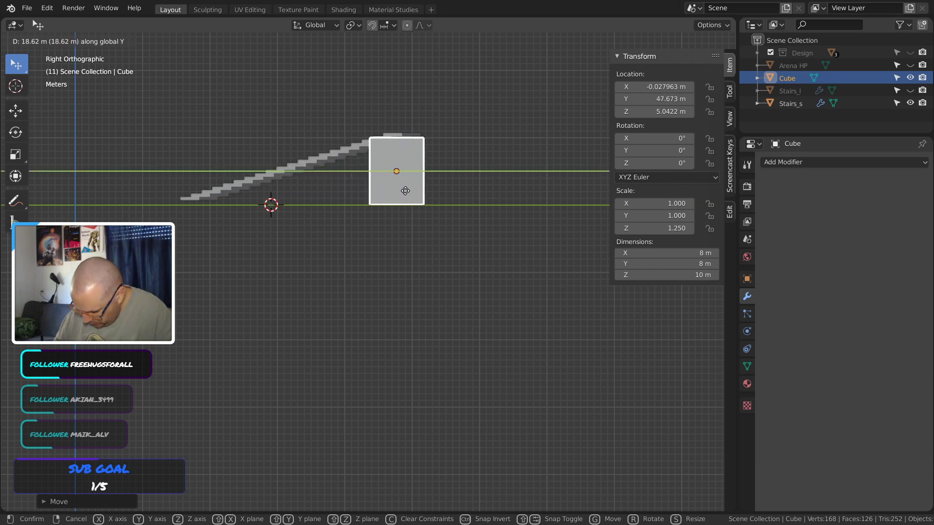
left_click(420, 185)
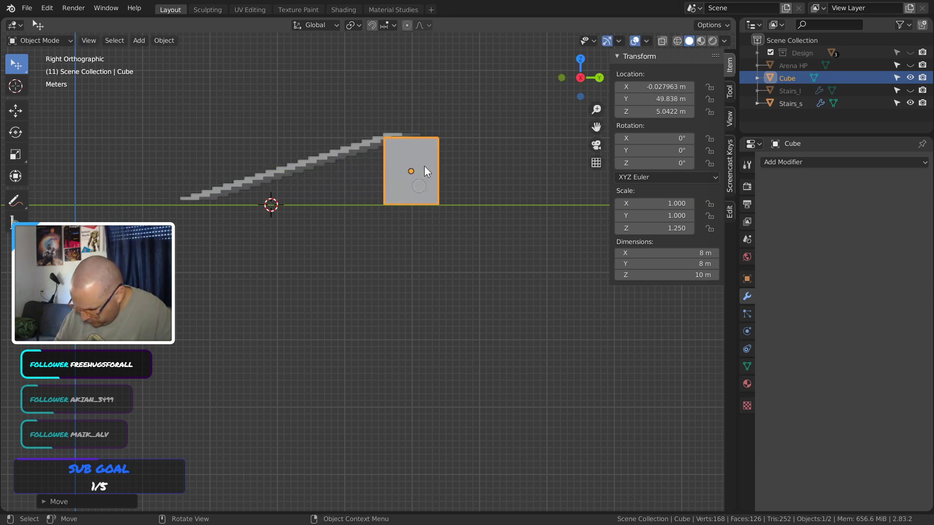
Raise the cube another 1 m along global Z at the upper end of the narrow staircase
middle_click_drag(478, 163, 415, 311, "shift")
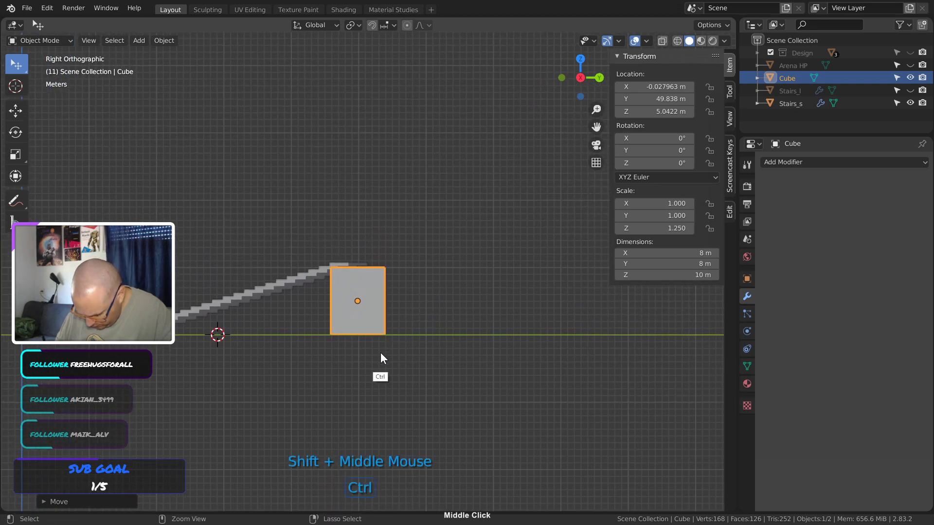
middle_click_drag(381, 352, 476, 255, "ctrl")
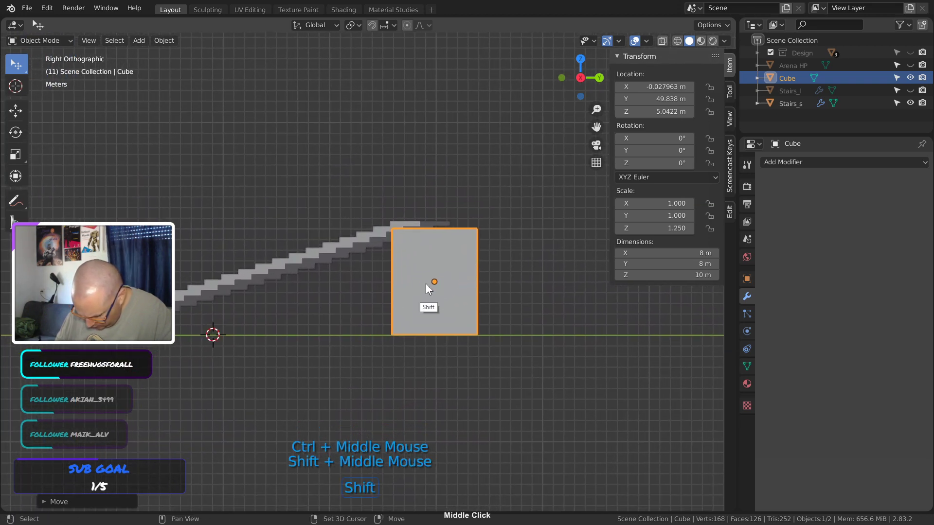
middle_click_drag(426, 285, 533, 287, "shift")
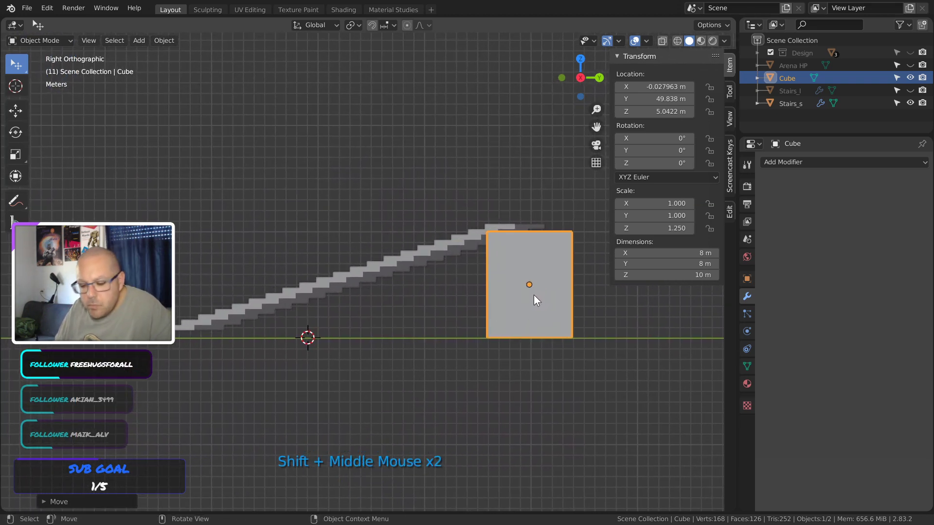
key("g")
key("z")
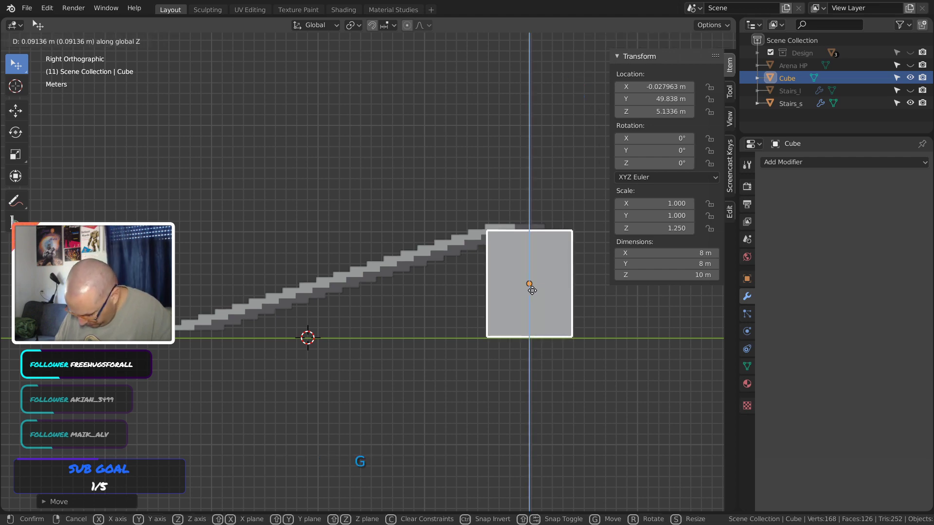
left_click(534, 282)
middle_click_drag(535, 282, 559, 345)
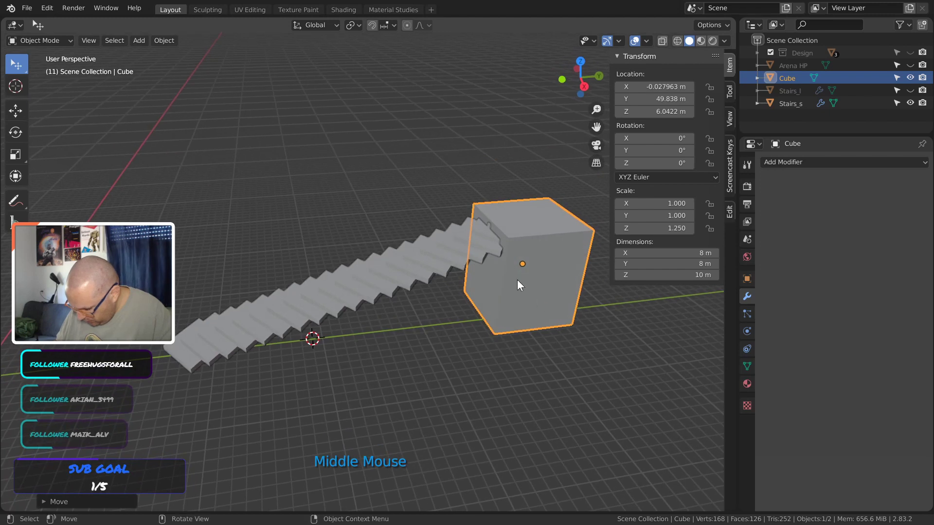
Thin the cube by setting its X dimension to 2 m and reducing it further to 0.5 m
left_click(699, 254)
type("2")
key("Return")
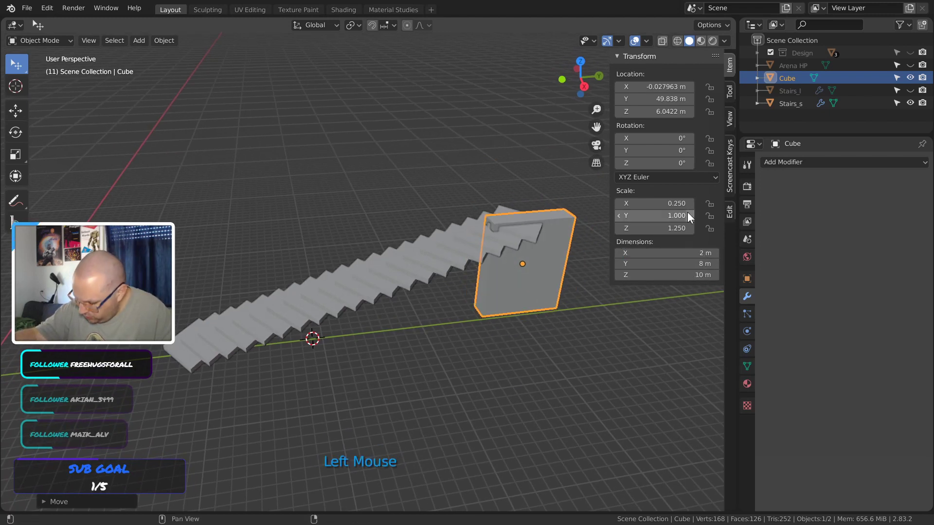
left_click(700, 252)
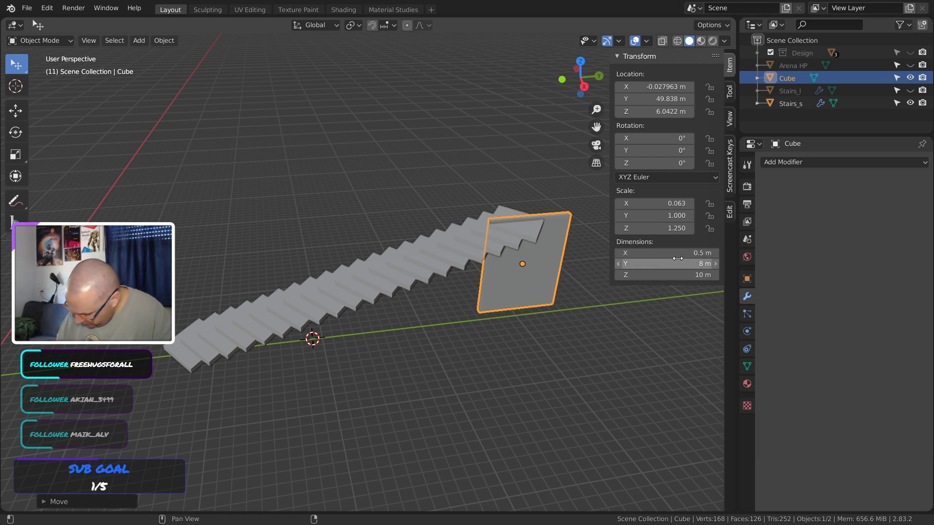
In top view, move the thin cube along global Y to the foot of Stairs_s, at about Y 20 m
key("KP_7")
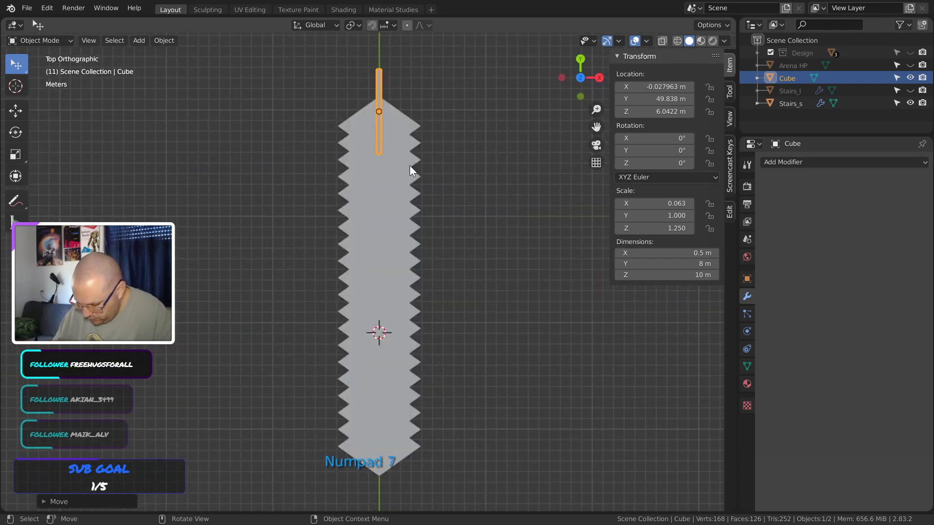
middle_click_drag(410, 165, 392, 191, "shift")
key("g")
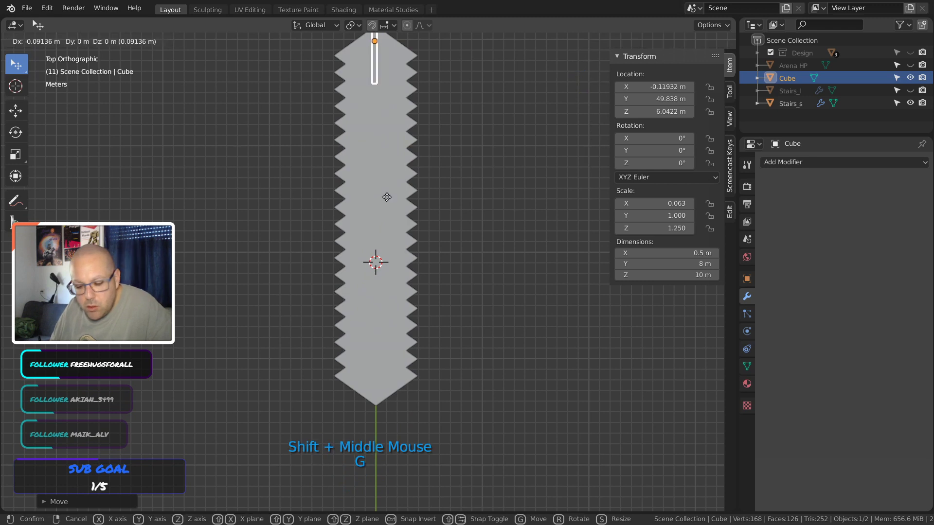
key("y")
left_click(388, 464)
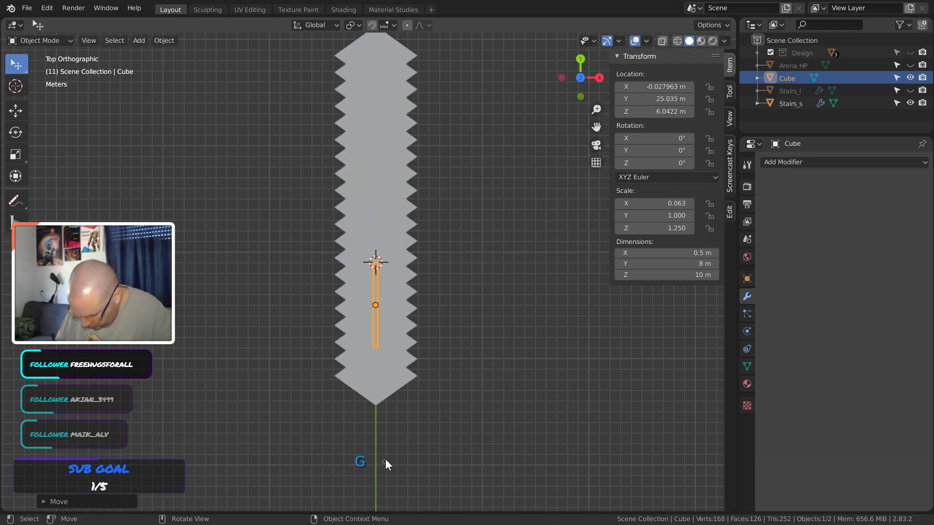
key("g")
key("y")
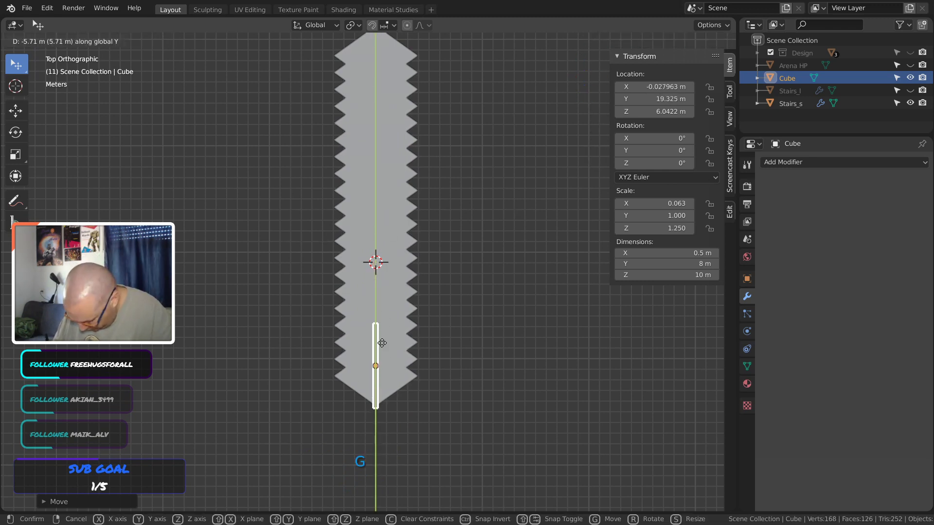
key("shift")
key("ctrl")
left_click(393, 365)
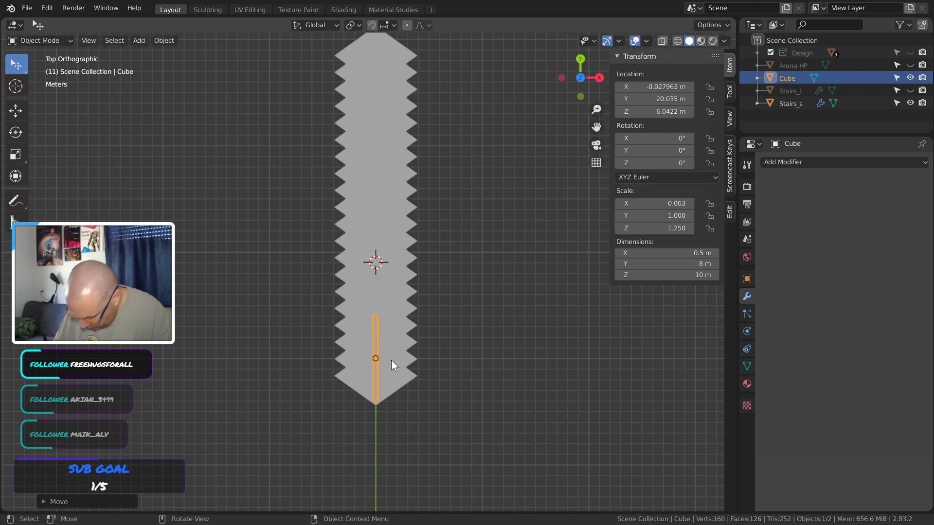
Move the thin cube 3 m along global X towards the side edge of Stairs_s
key("g")
key("x")
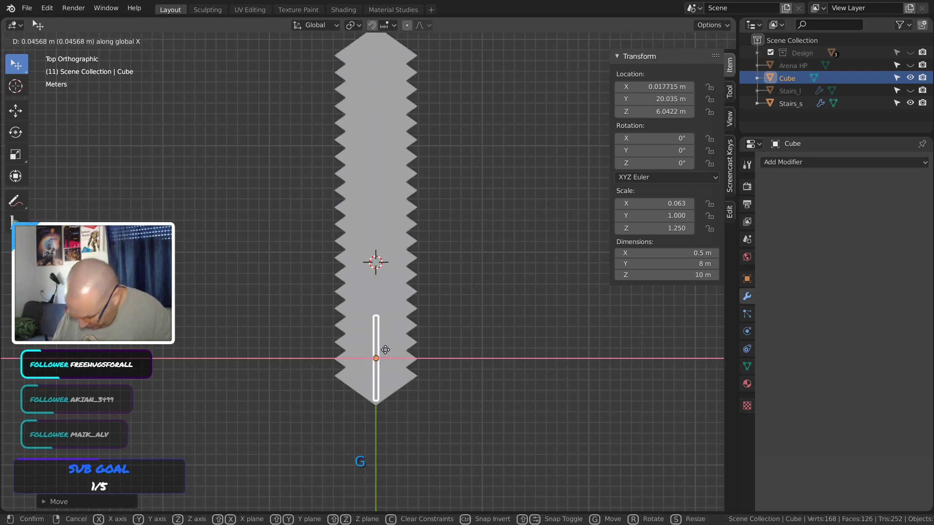
key("shift")
key("ctrl")
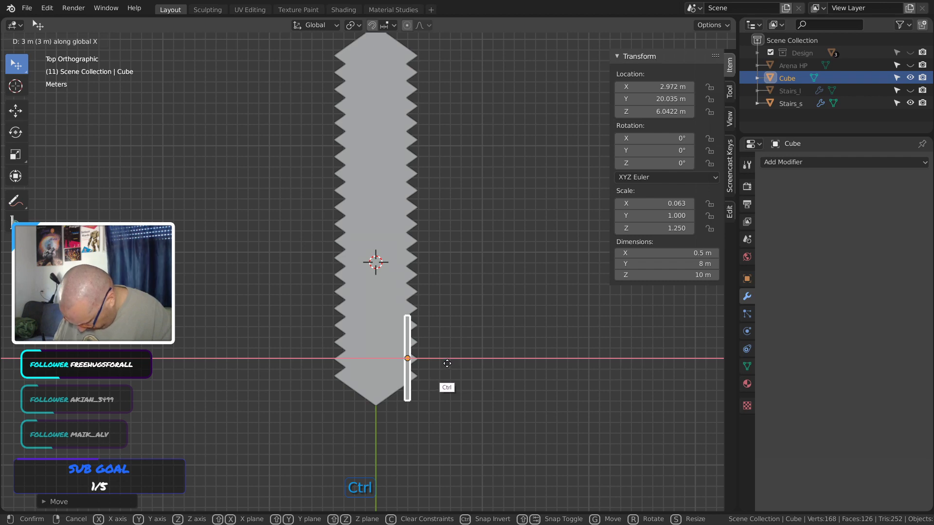
left_click(447, 363)
Set the cube's X dimension to 1 m
middle_click_drag(471, 348, 461, 298)
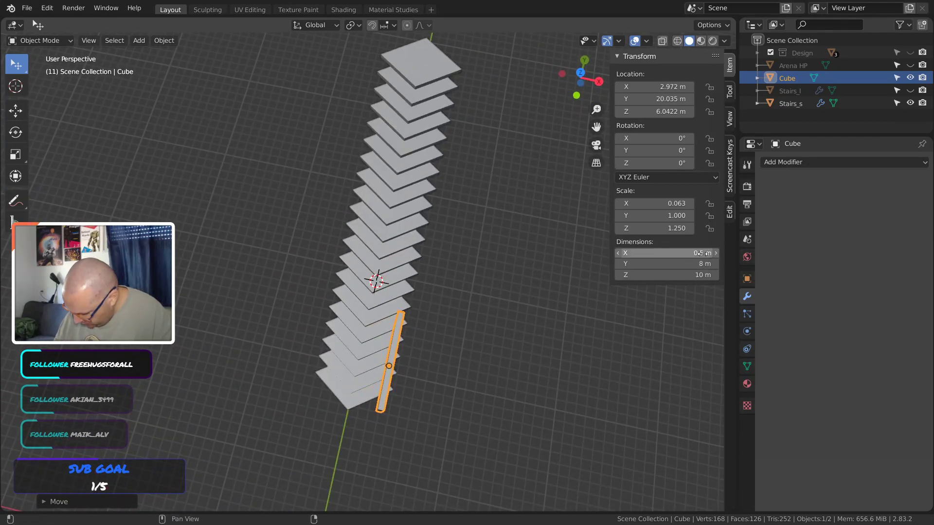
left_click(704, 253)
type("1")
key("Return")
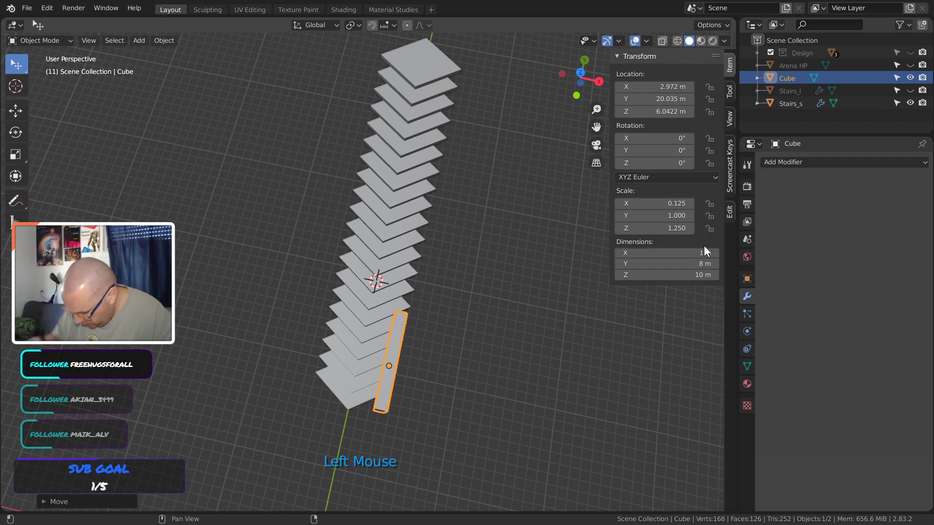
In top view, move the cube another 0.5 m along global X to the outer edge of the narrow staircase
key("KP_7")
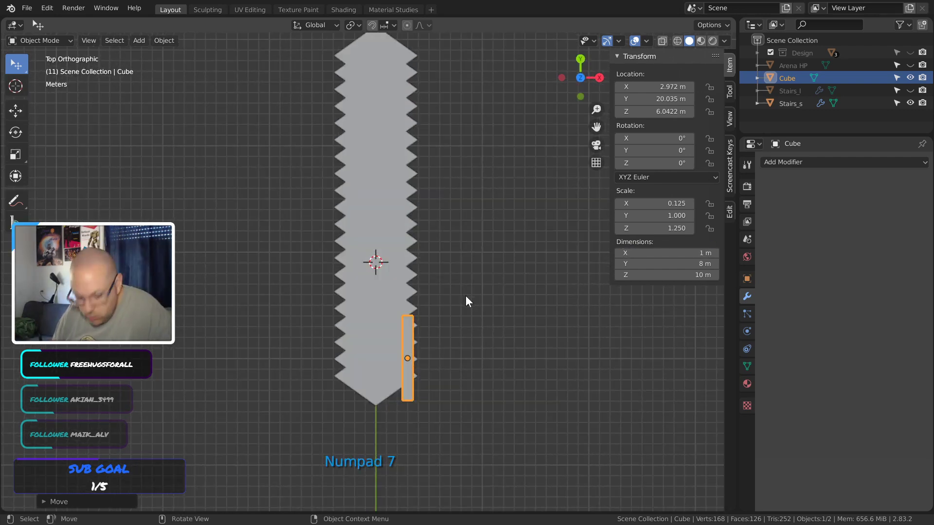
key("g")
key("x")
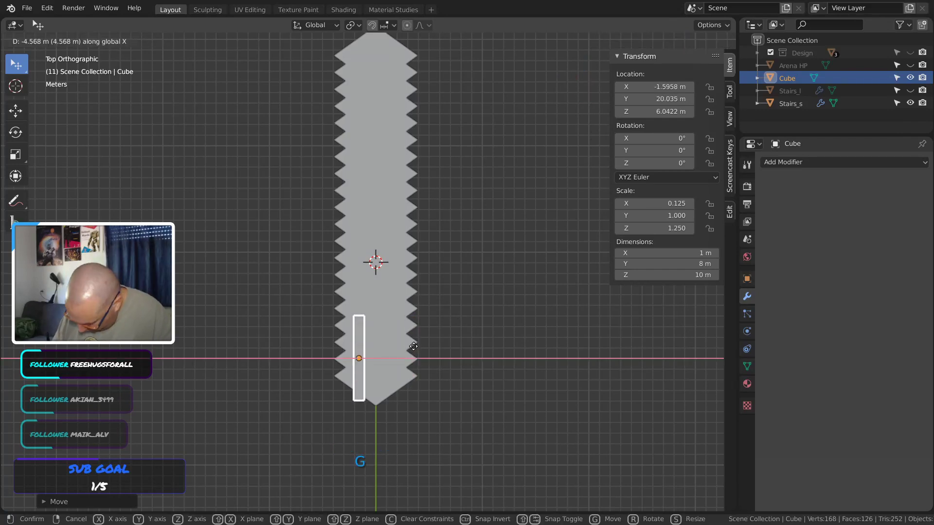
left_click(466, 349)
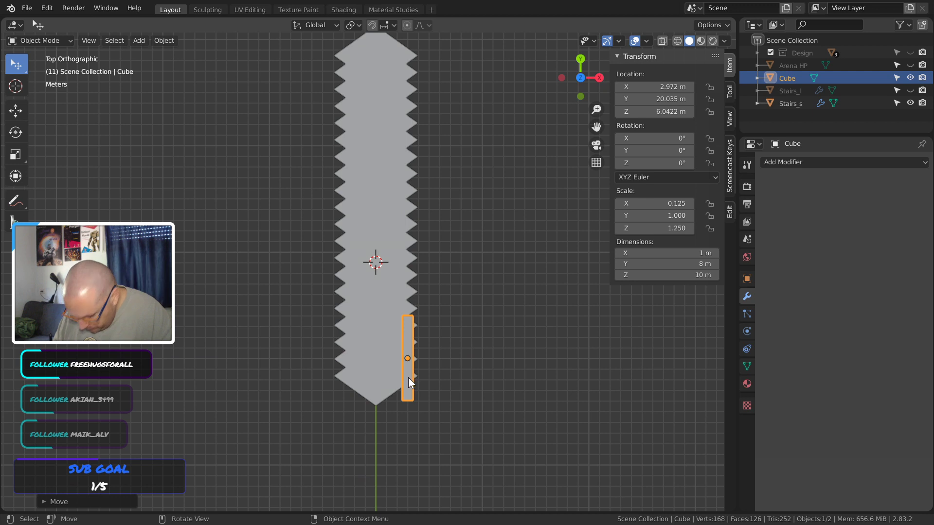
key("g")
key("x")
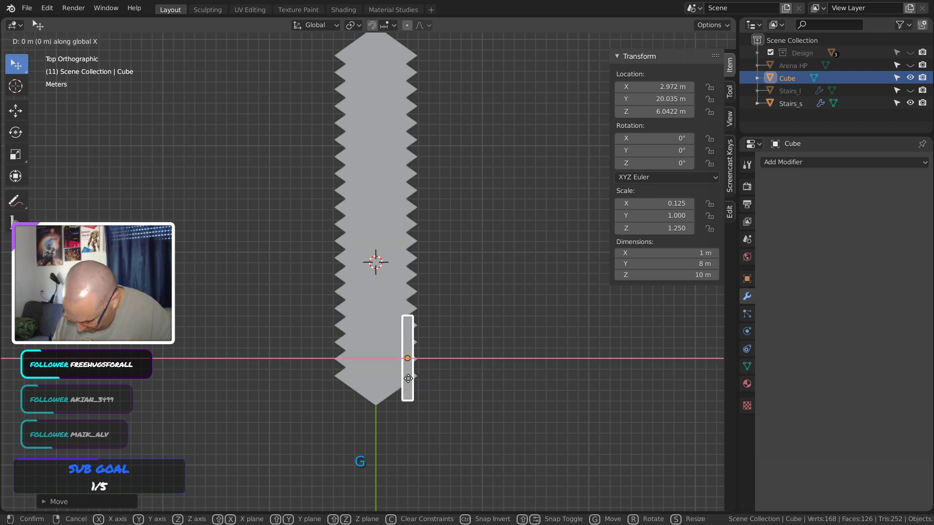
key("shift")
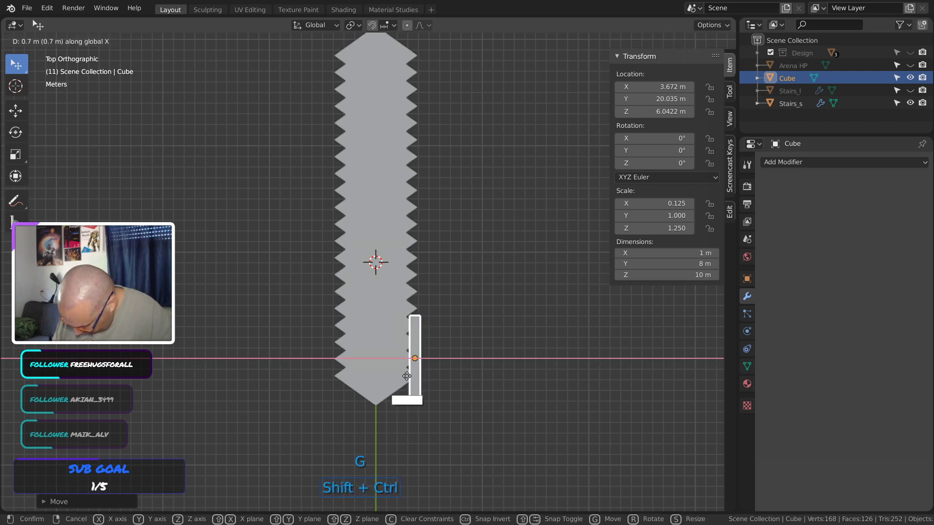
left_click(389, 378)
left_click(459, 402)
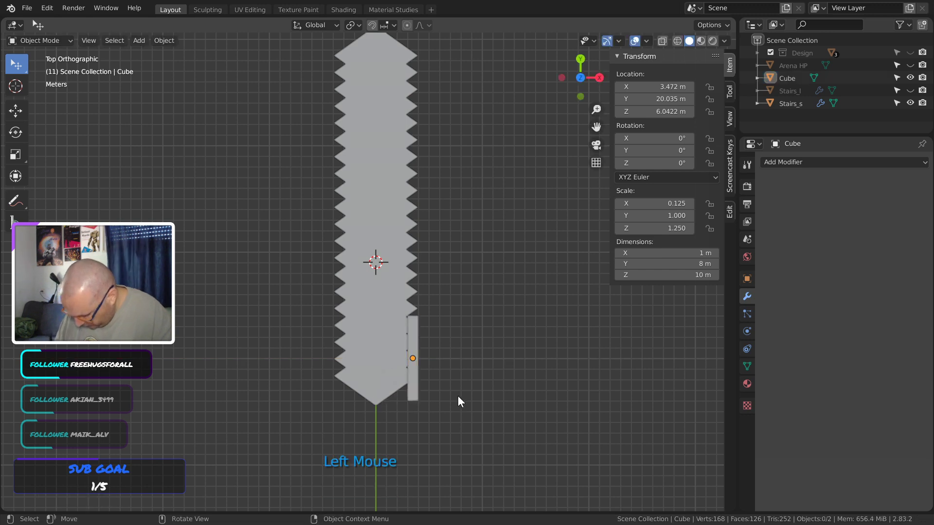
Fine-tune the cube's position along global X against the stair edge, to about X 3.47 m
left_click(414, 391)
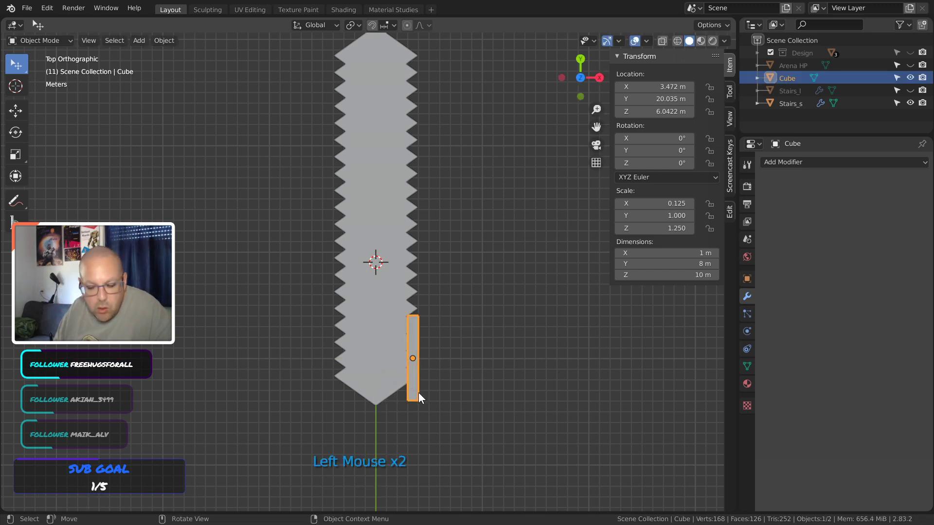
key("g")
key("x")
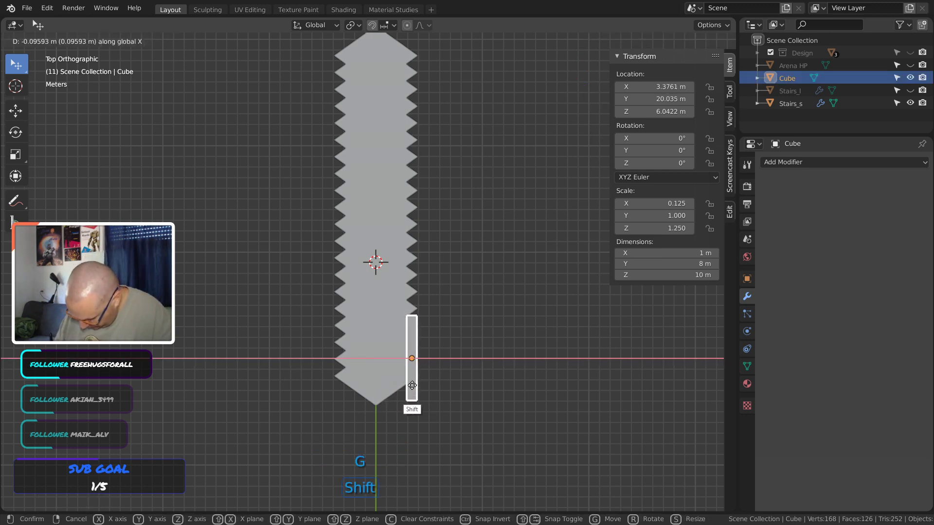
left_click(412, 385)
middle_click_drag(422, 392, 275, 269)
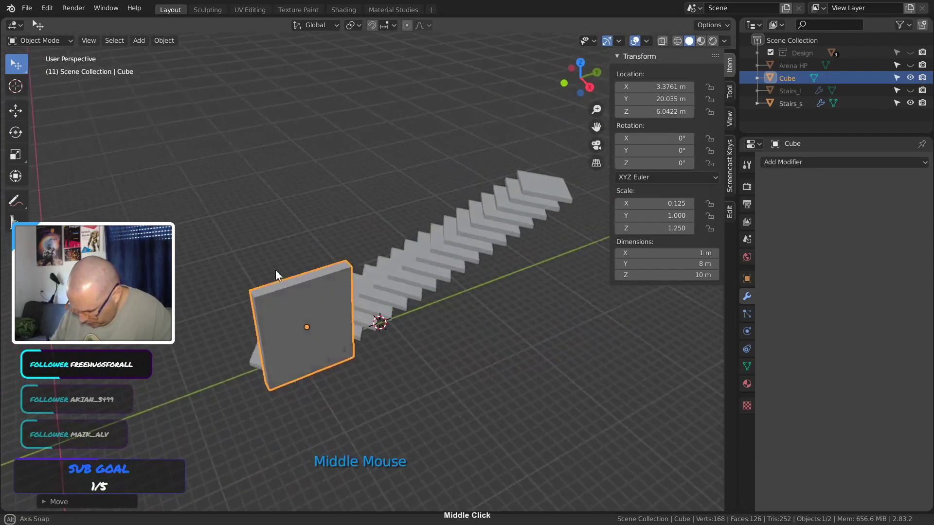
middle_click_drag(386, 379, 332, 313)
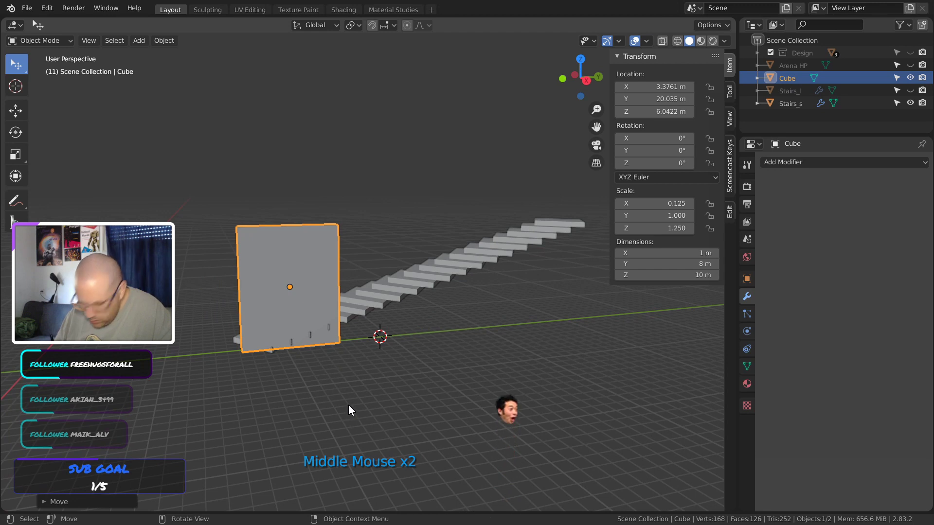
key("g")
key("x")
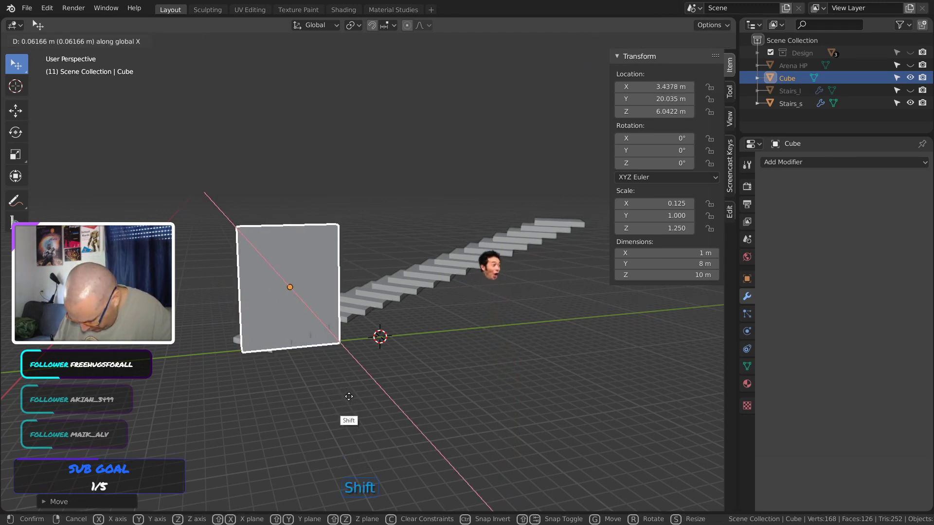
left_click(349, 398)
Lengthen the cube along the staircase by setting its Y dimension to 30 m
middle_click_drag(345, 377, 355, 333)
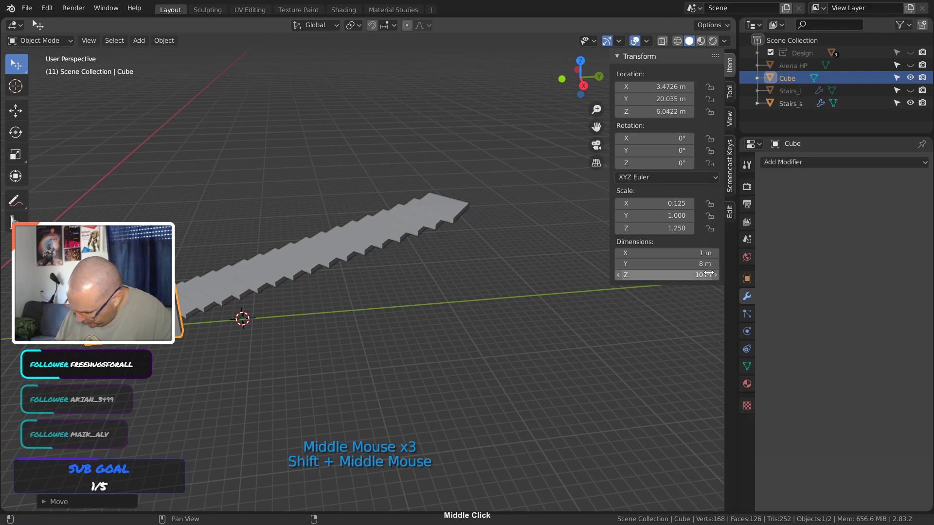
left_click(392, 220)
left_click(787, 78)
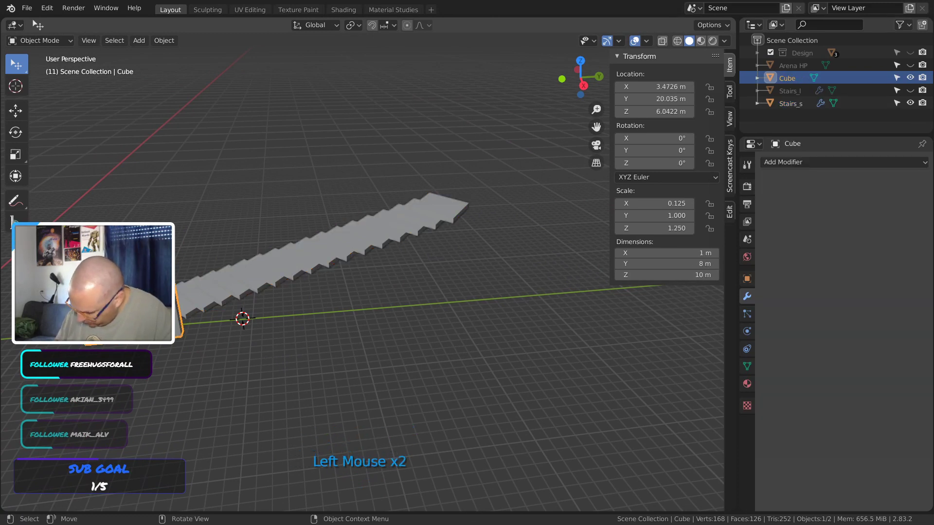
left_click(702, 263)
type("30")
key("Return")
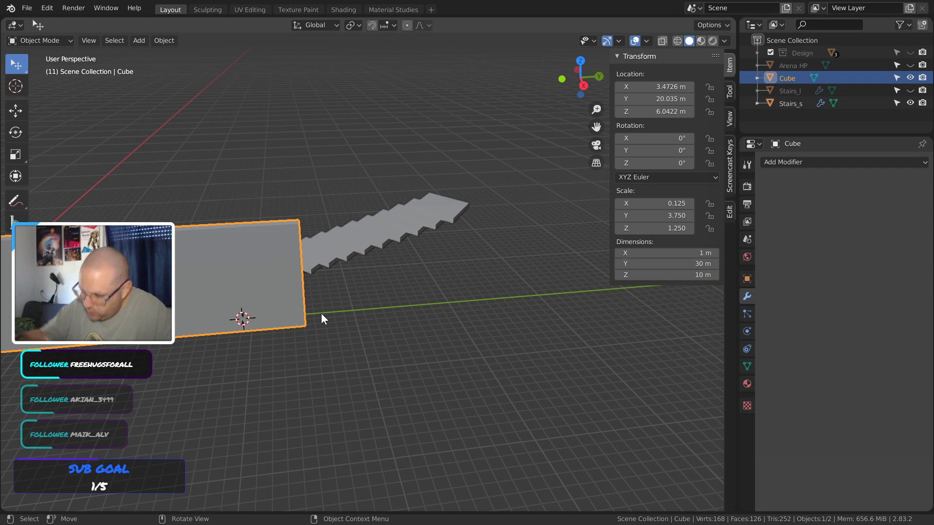
In top view, move the cube along global Y beside the full staircase, to about Y 32.9 m
key("KP_7")
middle_click_drag(323, 317, 433, 272, "shift")
key("g")
key("z")
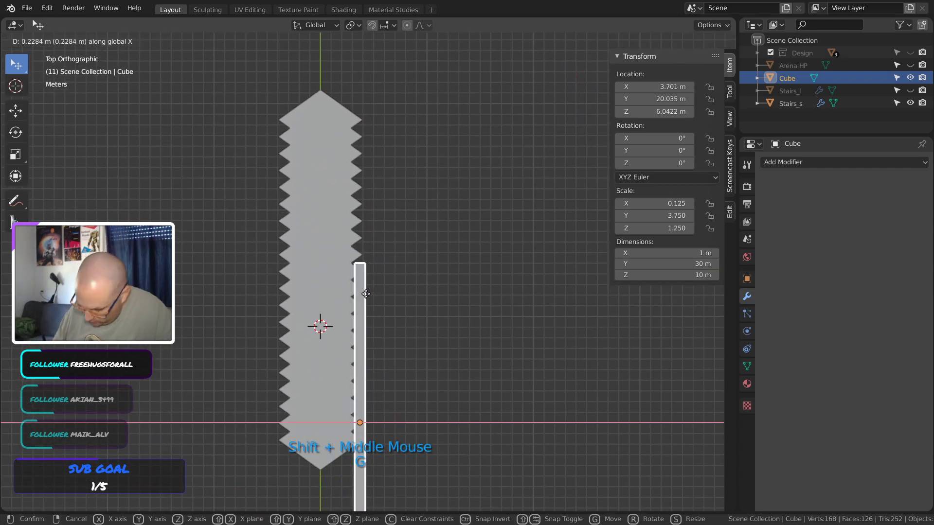
key("y")
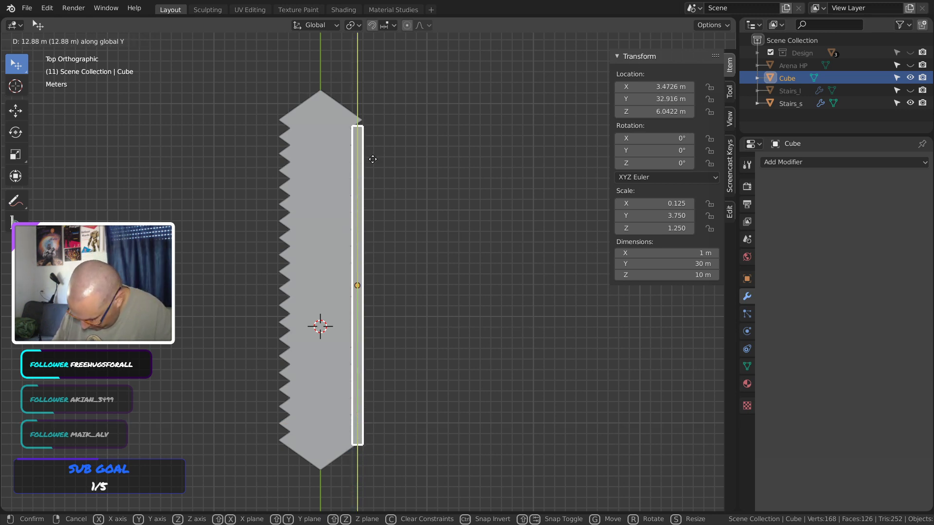
left_click(372, 160)
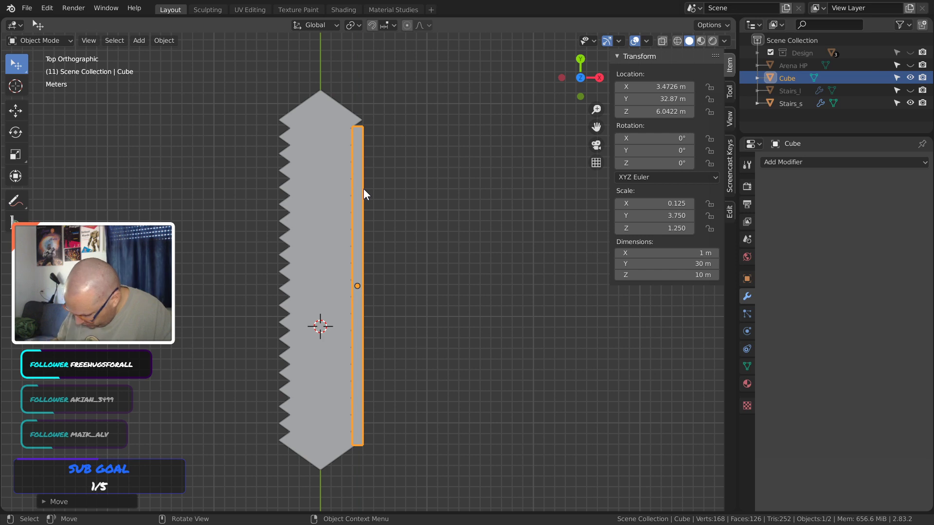
Set the cube's Y dimension to 32 m and shift it along global Y to about Y 33.5 m
left_click(703, 264)
type("32")
key("Return")
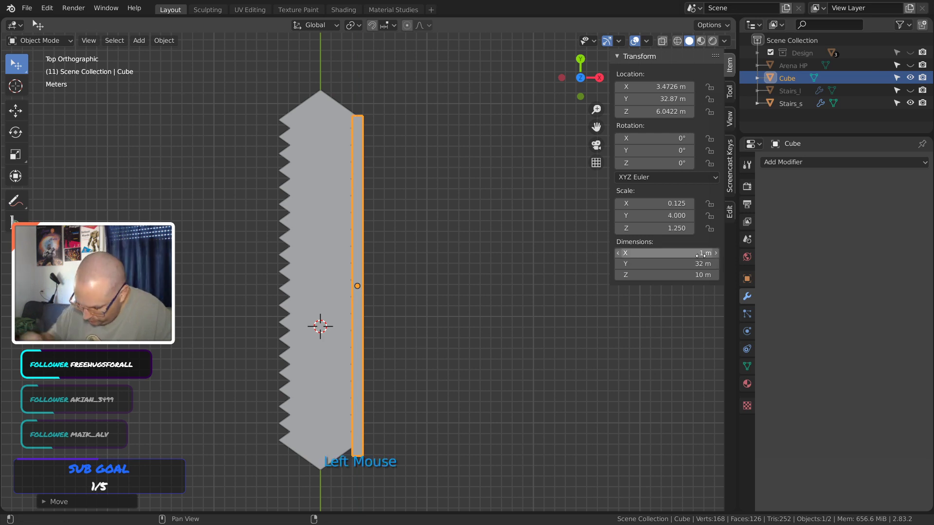
key("g")
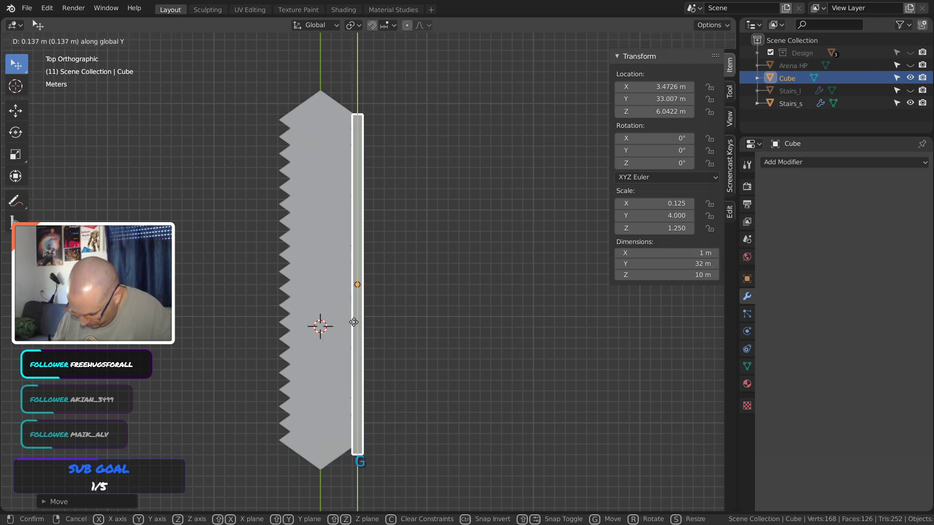
left_click(353, 319)
Open the cube for edge editing in front view and switch the viewport to wireframe shading
middle_click_drag(354, 321, 435, 322)
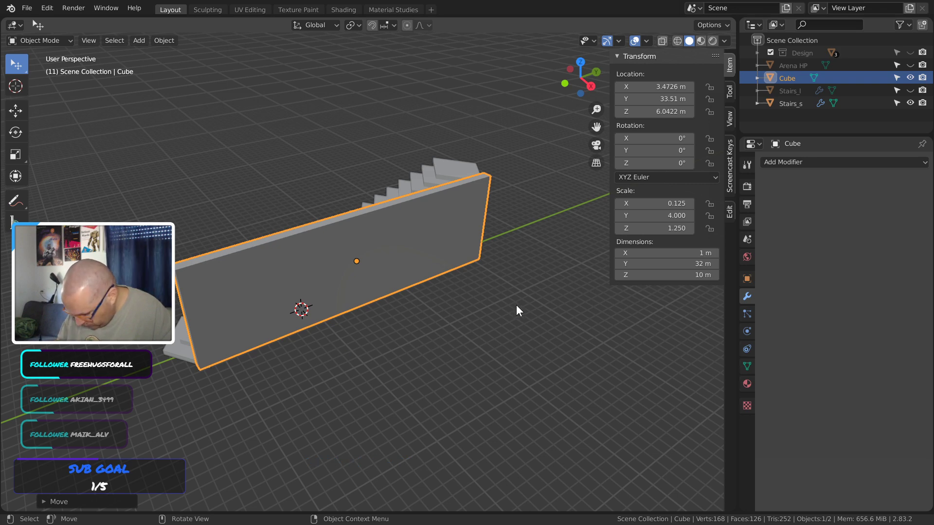
middle_click_drag(516, 305, 490, 337)
left_click(522, 366)
middle_click_drag(522, 366, 386, 318)
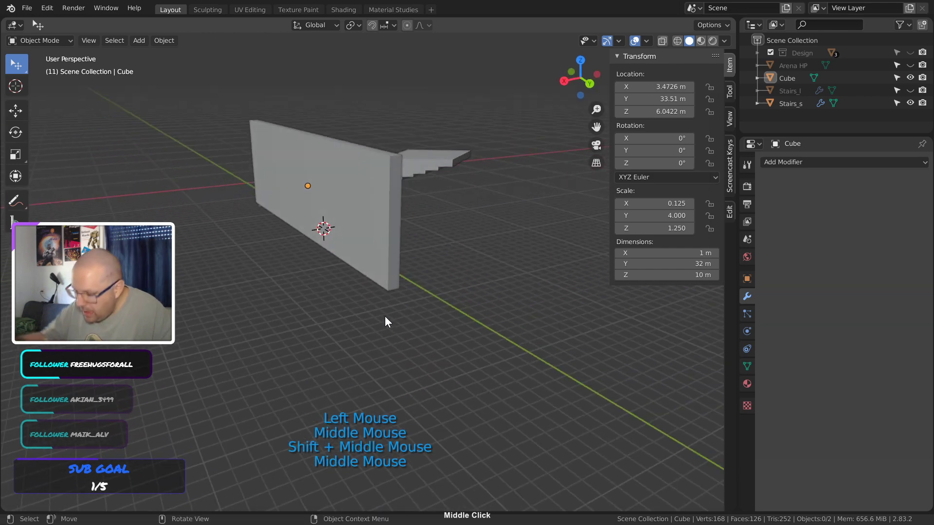
key("KP_3")
key("KP_1")
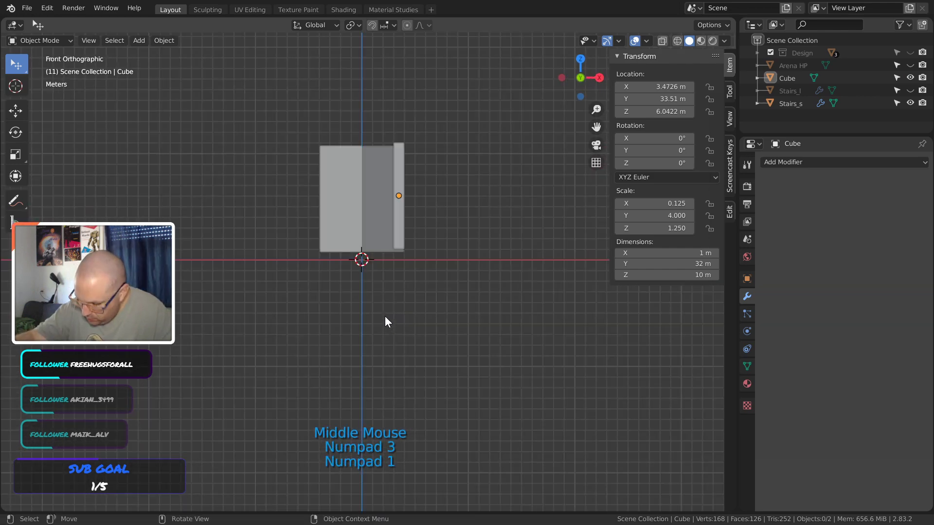
left_click(399, 235)
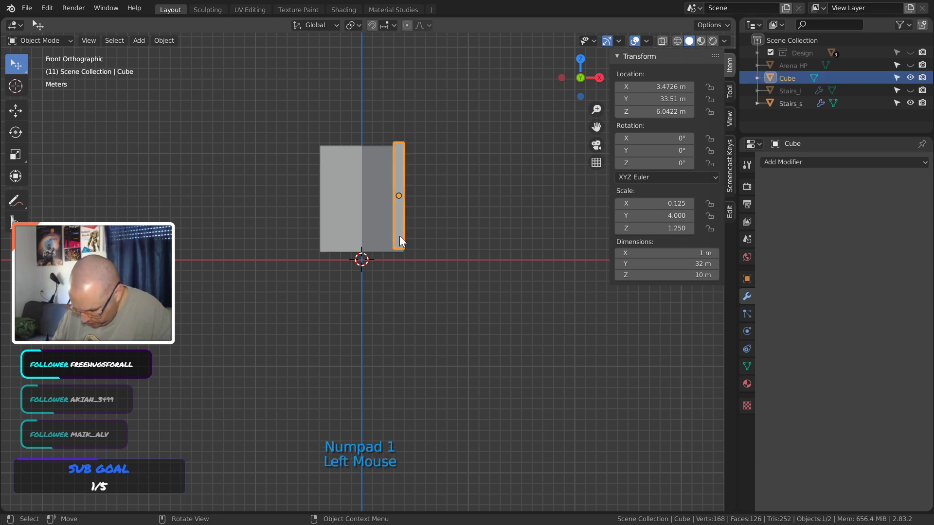
key("Tab")
key("2")
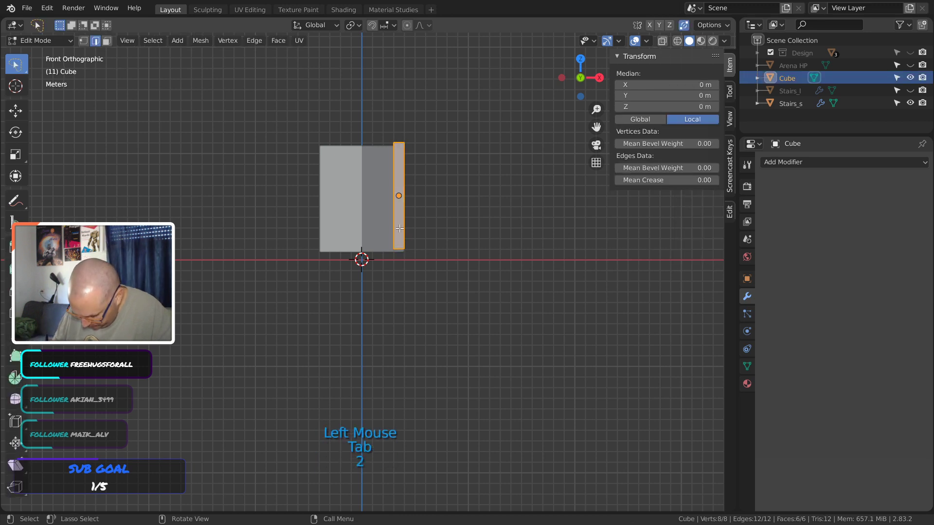
left_click(398, 142)
left_click(677, 41)
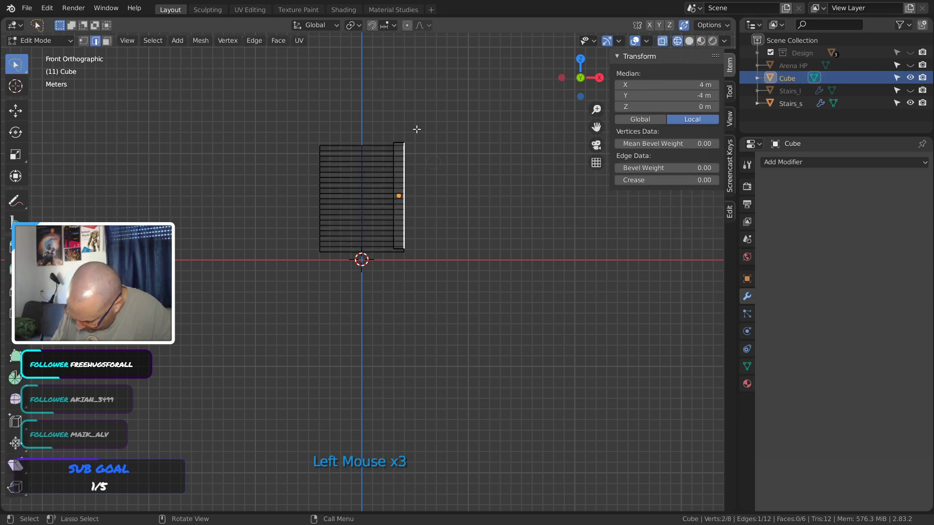
Lower the cube's short upper edge at the foot of the stairs by 7 m along global Z
middle_click_drag(416, 129, 433, 171)
left_click(433, 171)
left_click(439, 132)
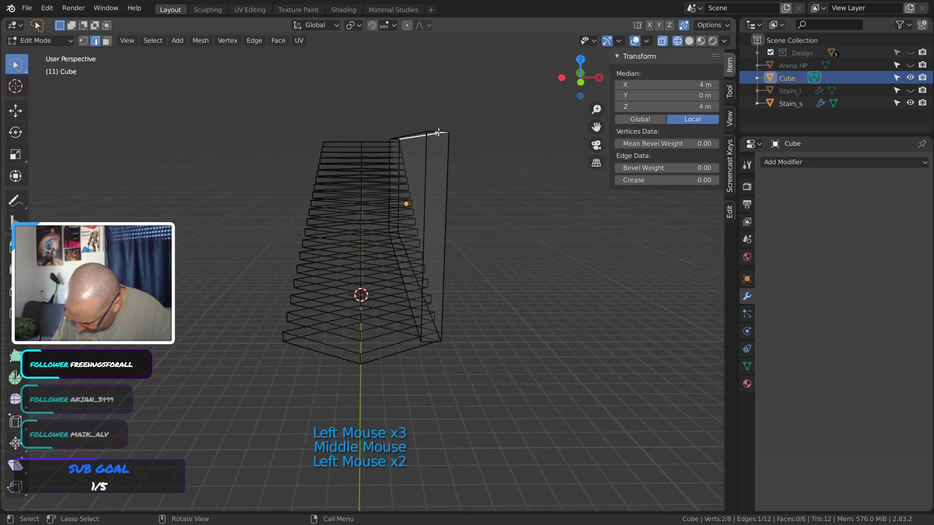
left_click(431, 130)
middle_click_drag(480, 147, 472, 155)
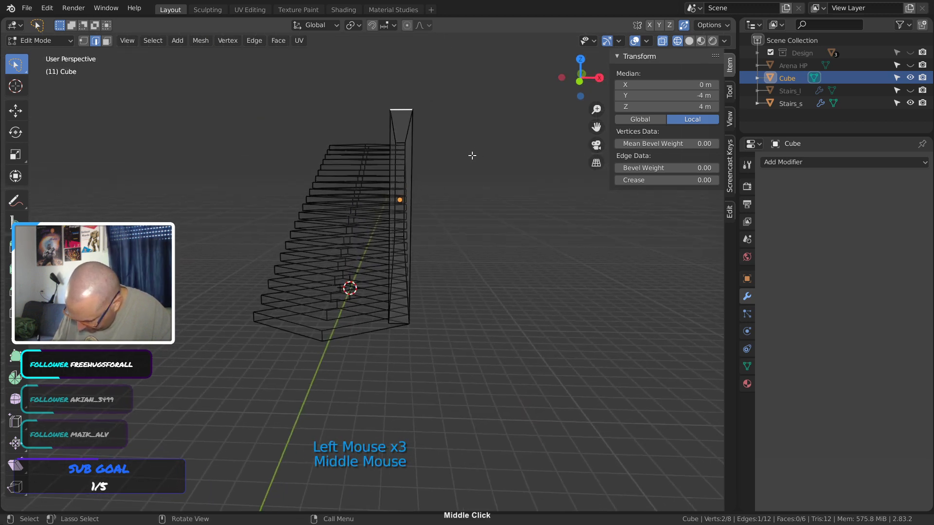
key("KP_1")
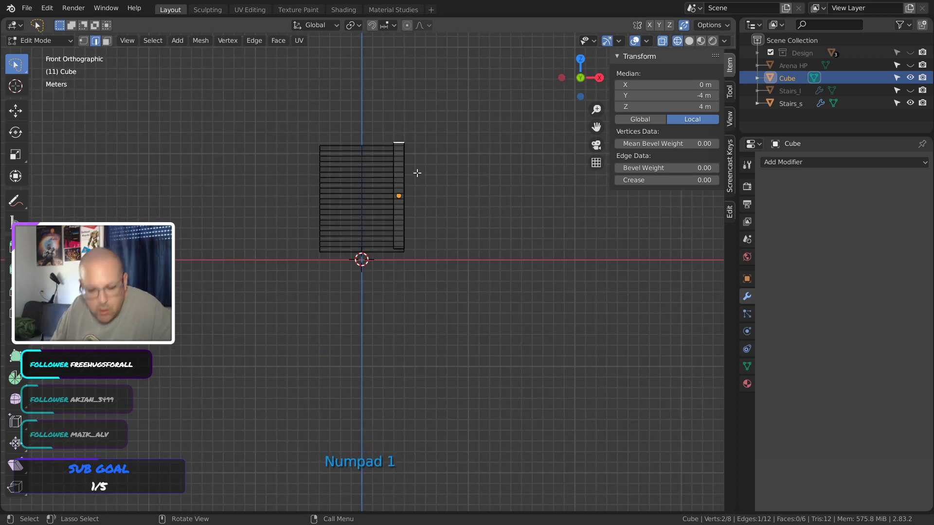
key("g")
key("z")
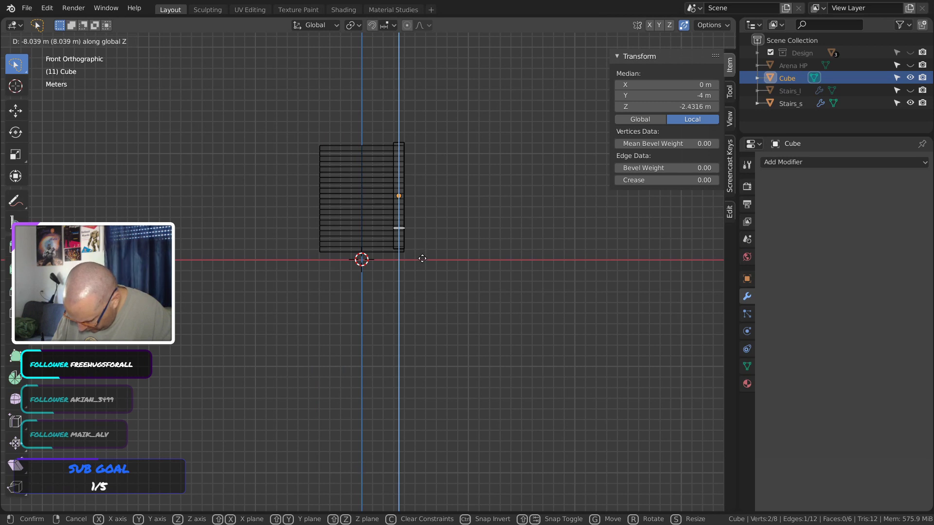
key("shift")
key("ctrl")
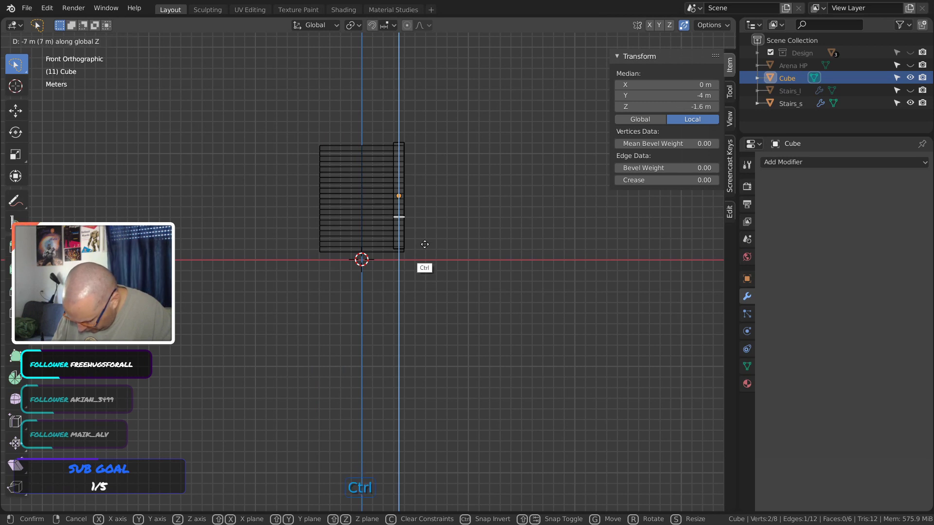
left_click(426, 245)
middle_click_drag(490, 203, 291, 285)
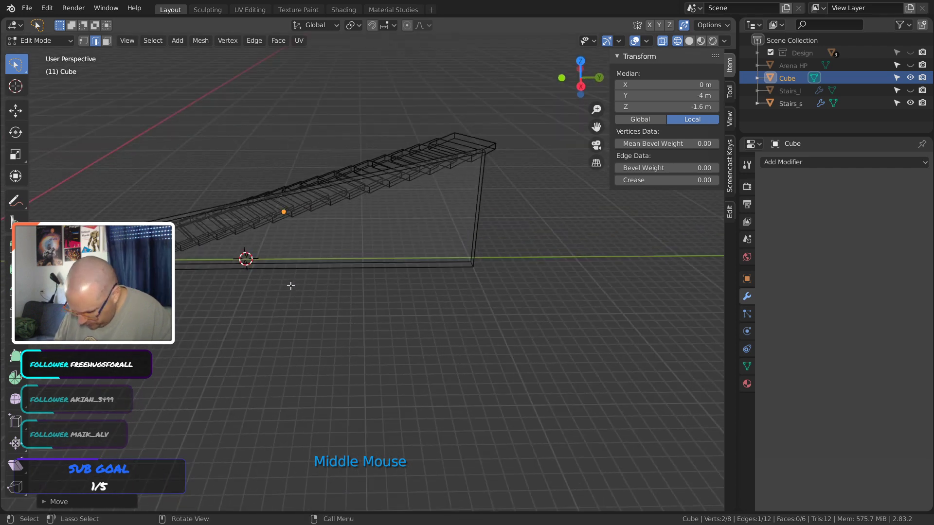
Try raising the cube's short lower edge at the head of the stairs by 7 m along global Z and inspect the shape
middle_click_drag(504, 272, 413, 261)
key("KP_7")
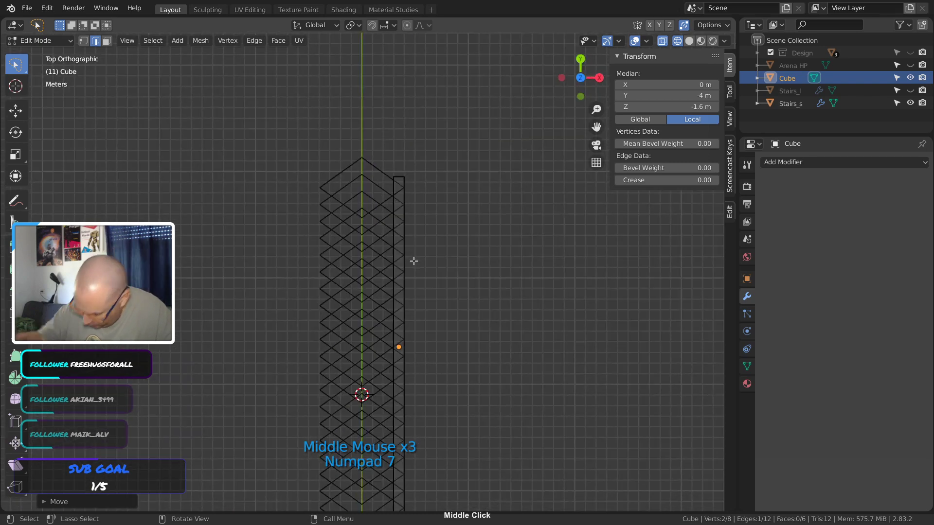
key("KP_1")
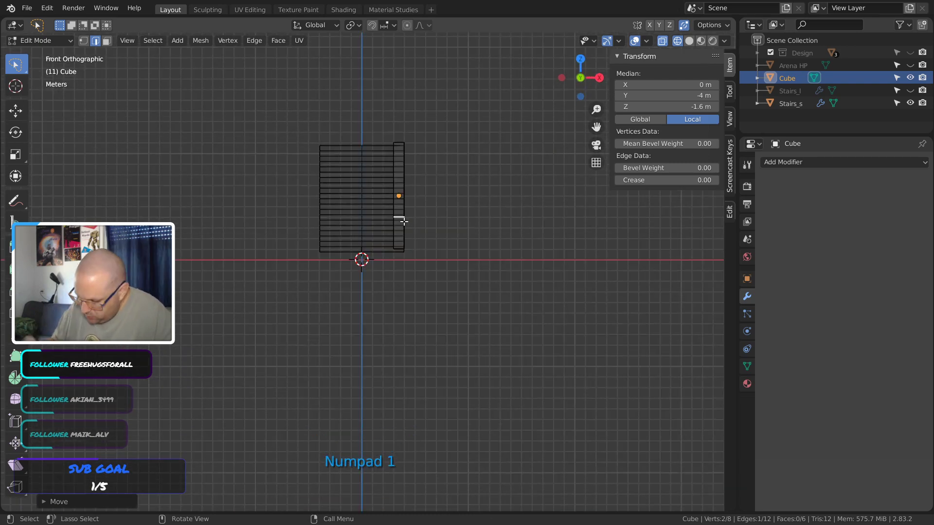
middle_click_drag(404, 222, 309, 244)
left_click(328, 262)
key("KP_1")
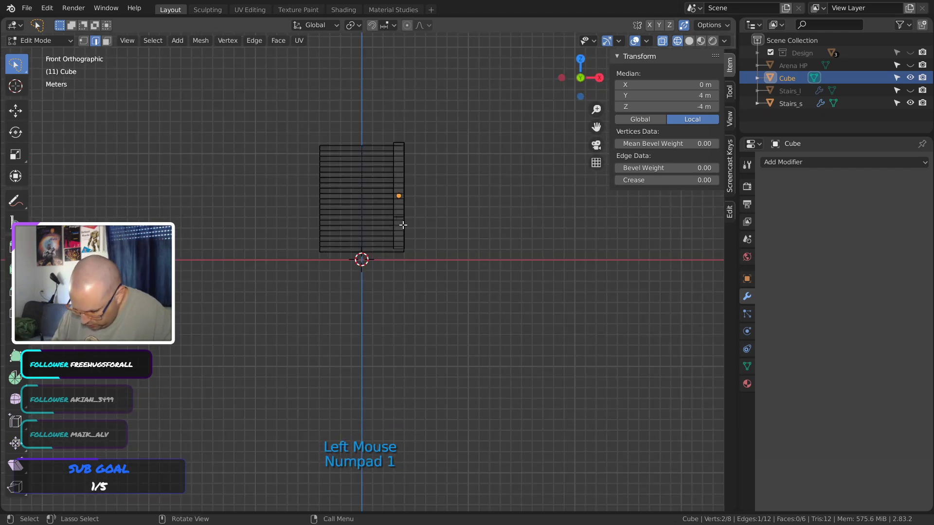
key("g")
key("z")
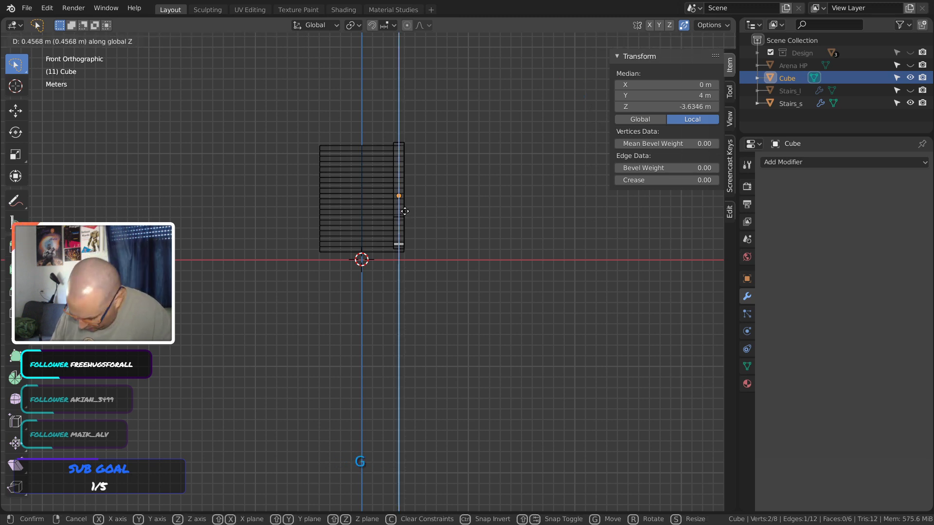
left_click(413, 140)
middle_click_drag(475, 179, 341, 219)
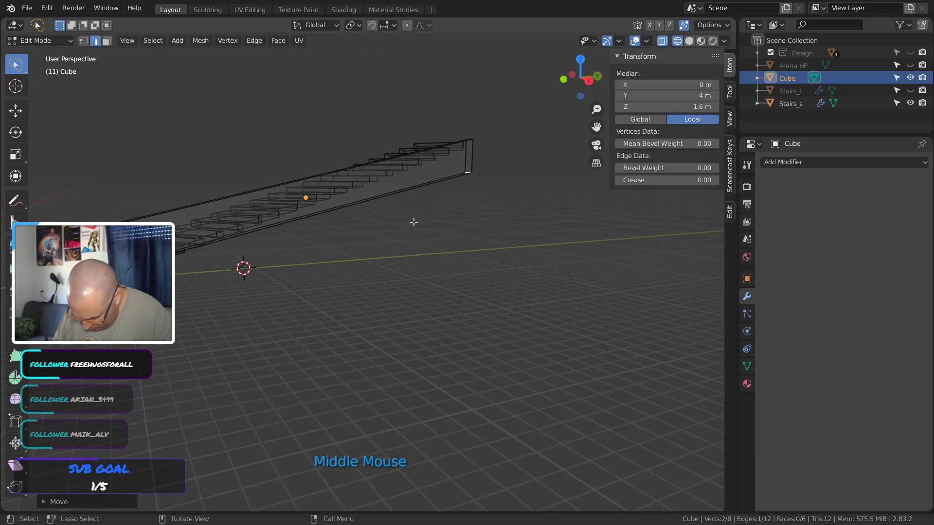
middle_click_drag(413, 221, 338, 248)
left_click(444, 261)
middle_click_drag(444, 260, 476, 191)
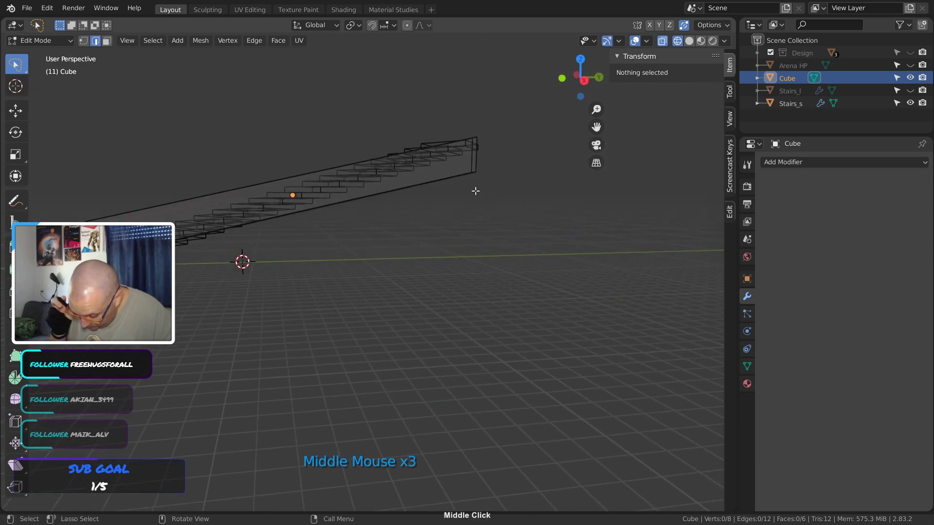
Undo the raise of the lower edge and the preceding lowering of the upper edge, and switch the cube to face selection
key("ctrl+z")
key("ctrl+z")
key("ctrl+z")
key("ctrl+z")
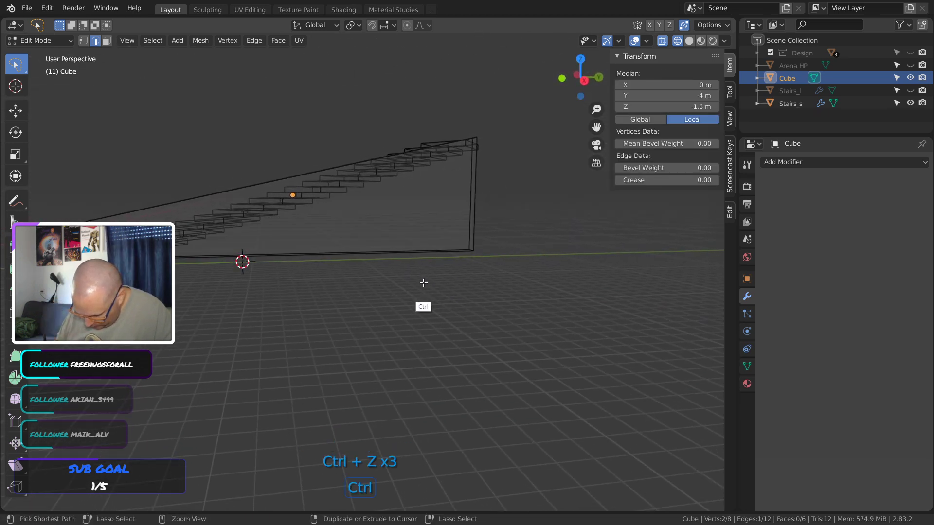
left_click(428, 311)
middle_click_drag(359, 329, 365, 245)
key("3")
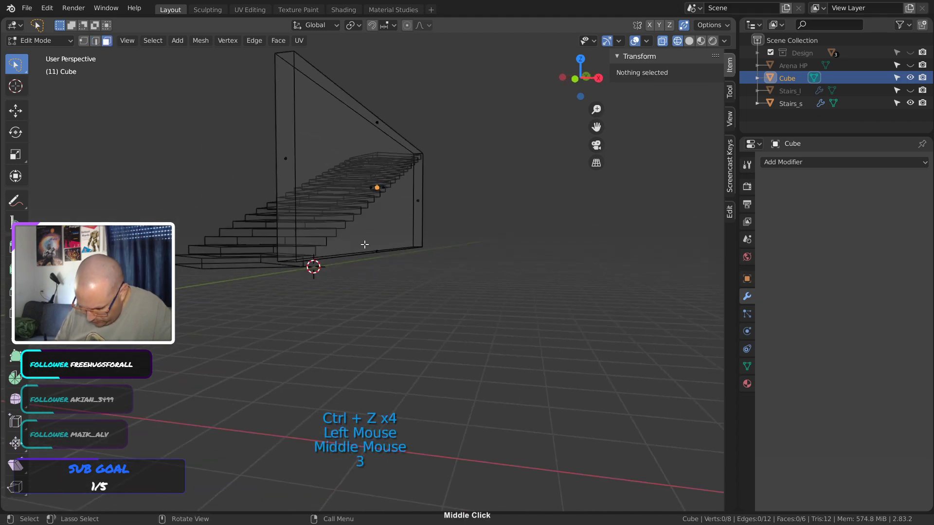
left_click(285, 167)
middle_click_drag(440, 194, 421, 233)
middle_click_drag(382, 258, 338, 267)
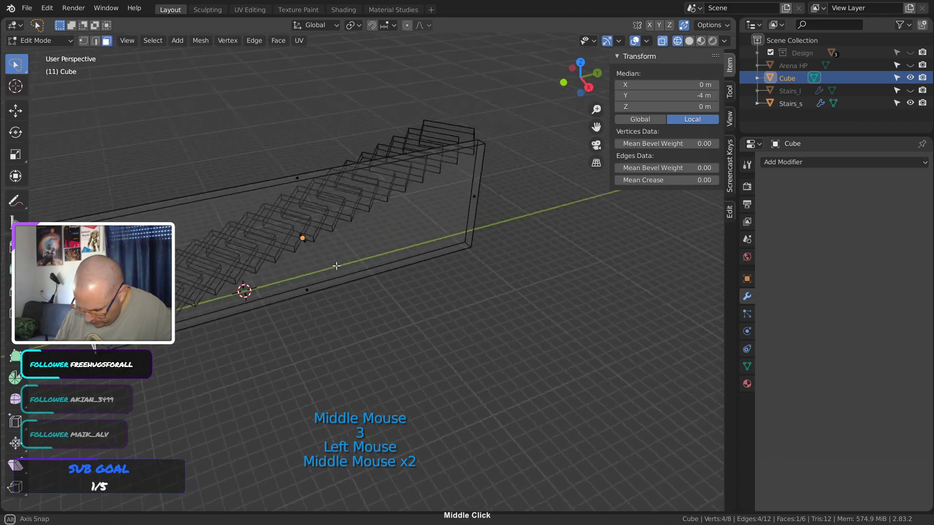
middle_click_drag(448, 268, 429, 227)
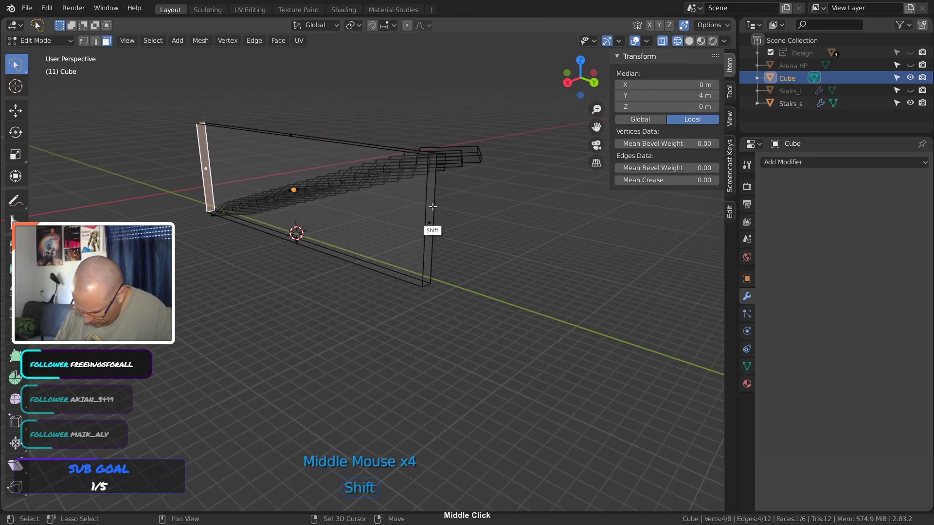
left_click(430, 216, "shift")
key("s")
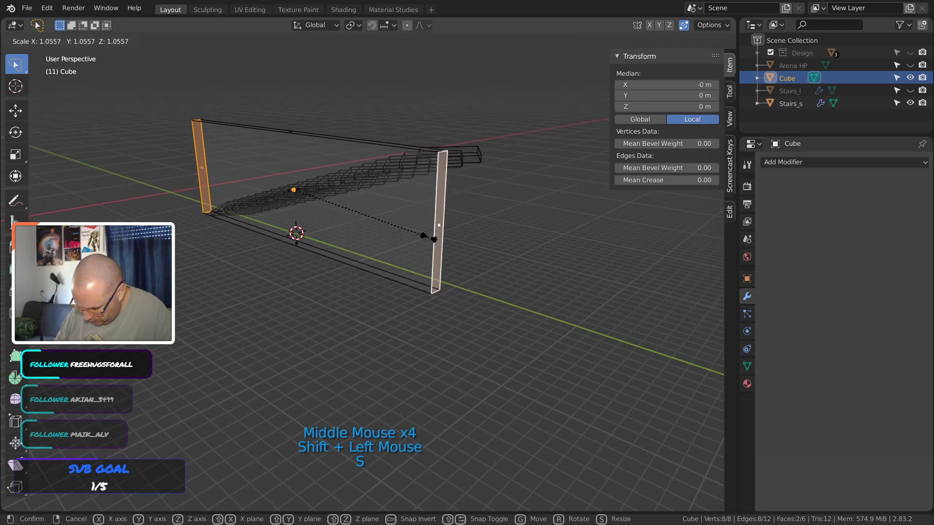
right_click(429, 230)
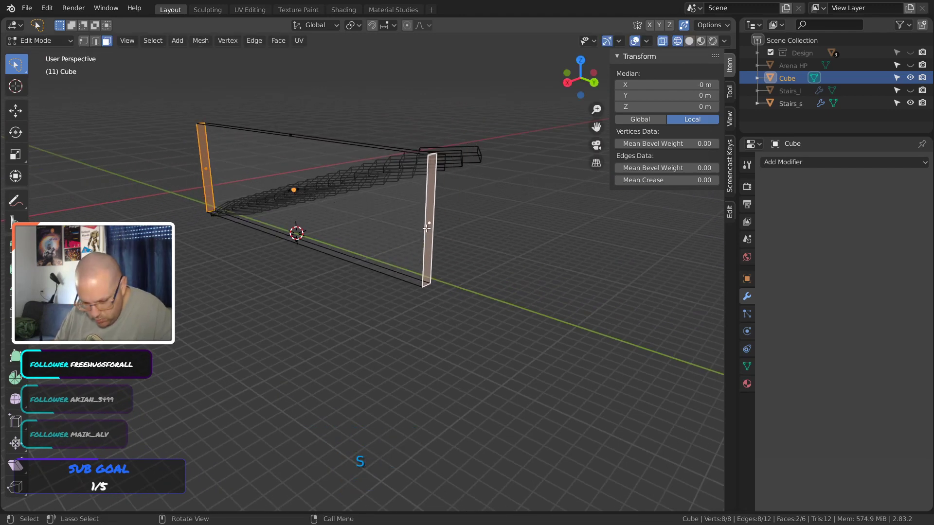
Lower the cube's upper face by 6 m along global Z in front view, snapping to whole metres
left_click(431, 339)
left_click(291, 134)
middle_click_drag(370, 242, 378, 261)
key("g")
key("z")
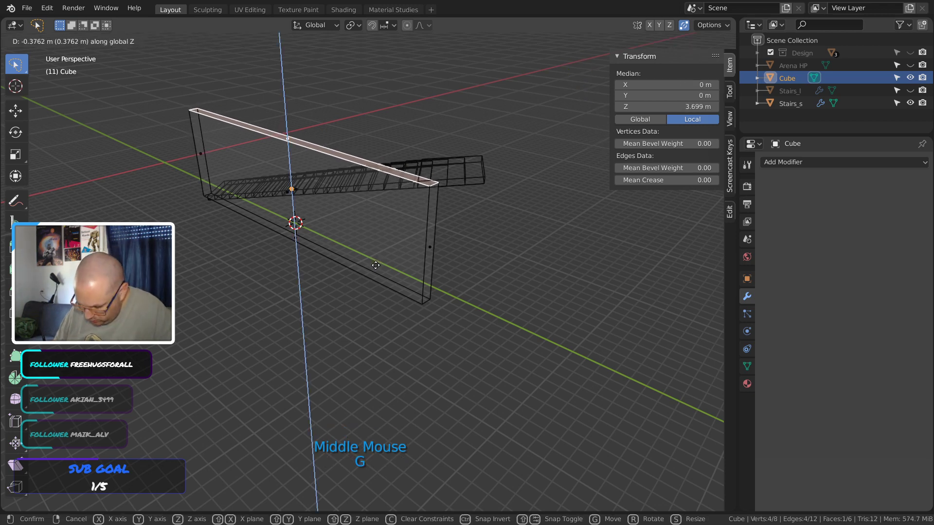
type("1")
right_click(378, 327)
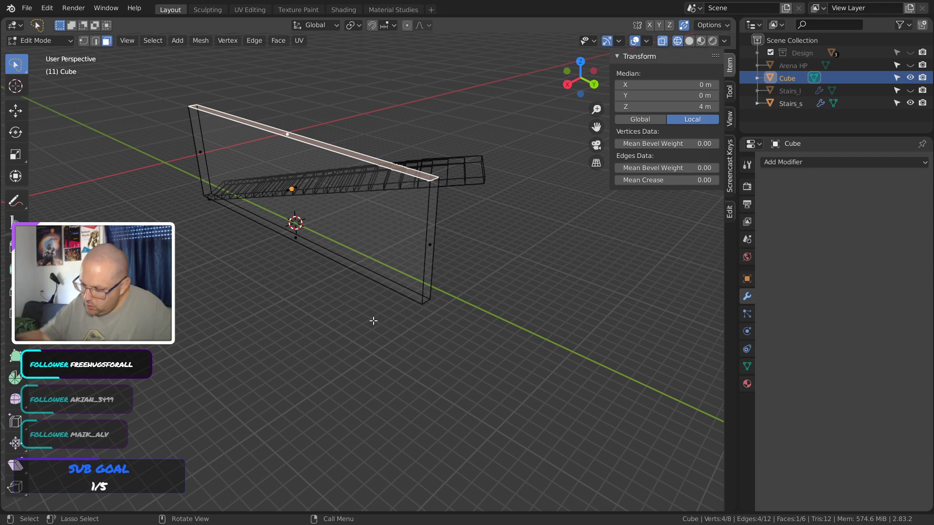
key("KP_1")
key("g")
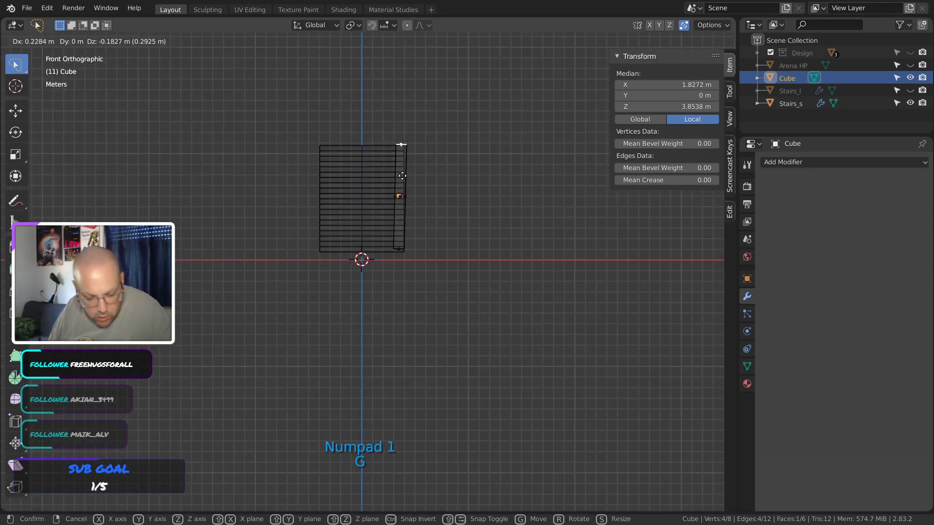
key("z")
left_click(422, 239, "ctrl")
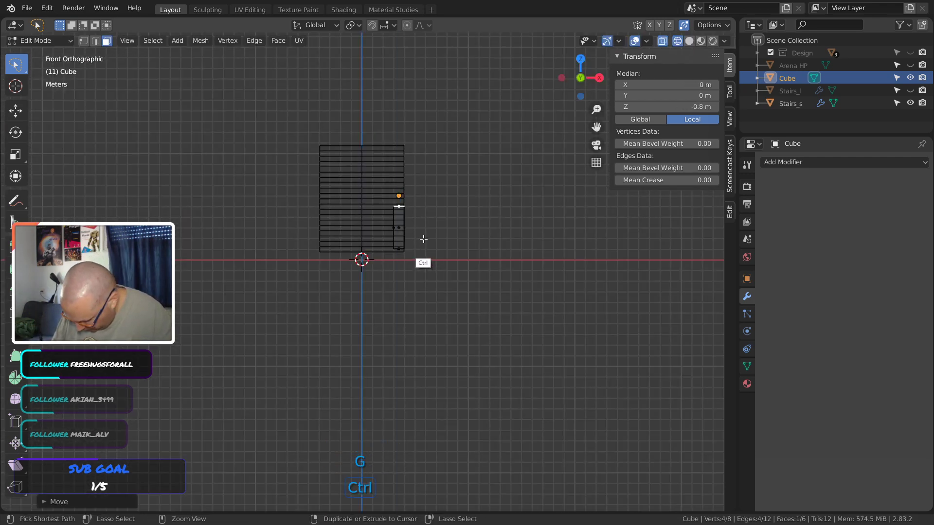
Raise the cube's end face at the head of the stairs by 6 m along global Z
middle_click_drag(422, 239, 373, 237)
left_click(428, 255)
key("KP_1")
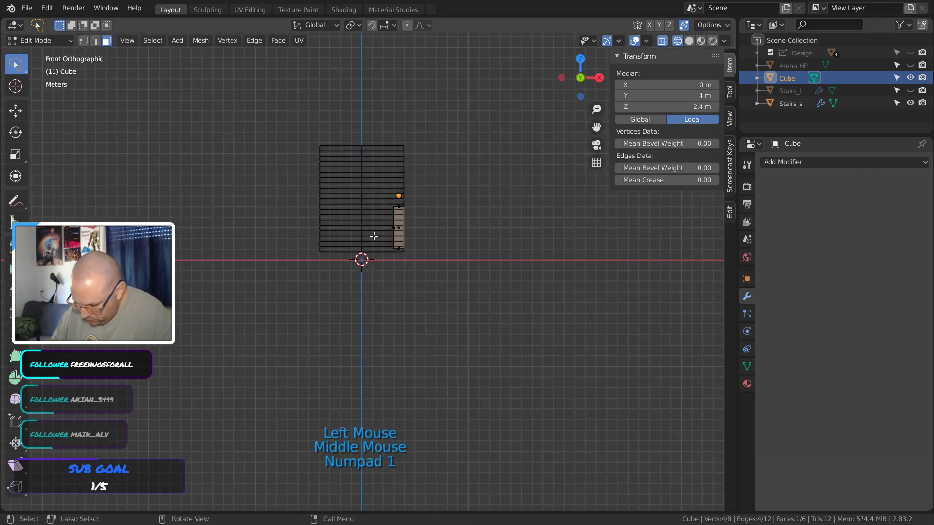
key("g")
key("x")
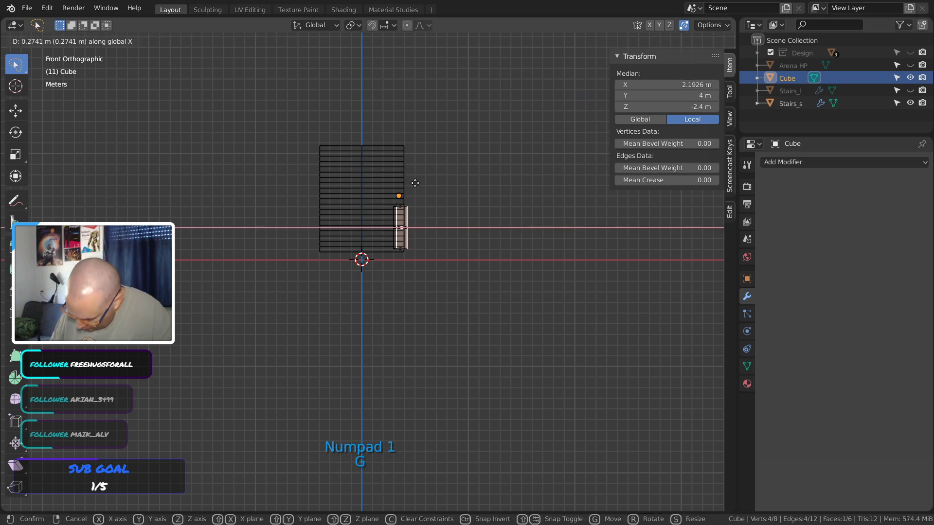
key("z")
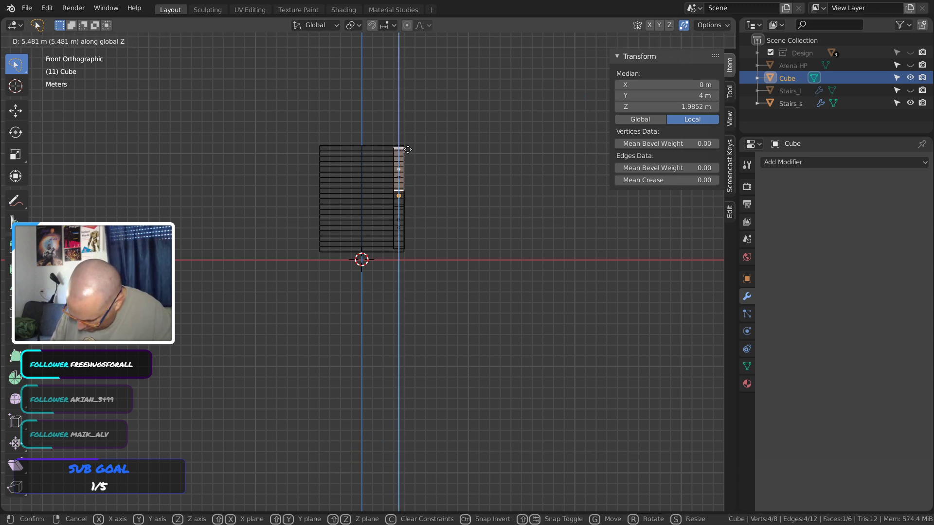
key("ctrl")
middle_click_drag(411, 146, 441, 265)
left_click(440, 296)
key("ctrl+z")
Raise the same end face at the head of the stairs by another 3 m along global Z
key("KP_1")
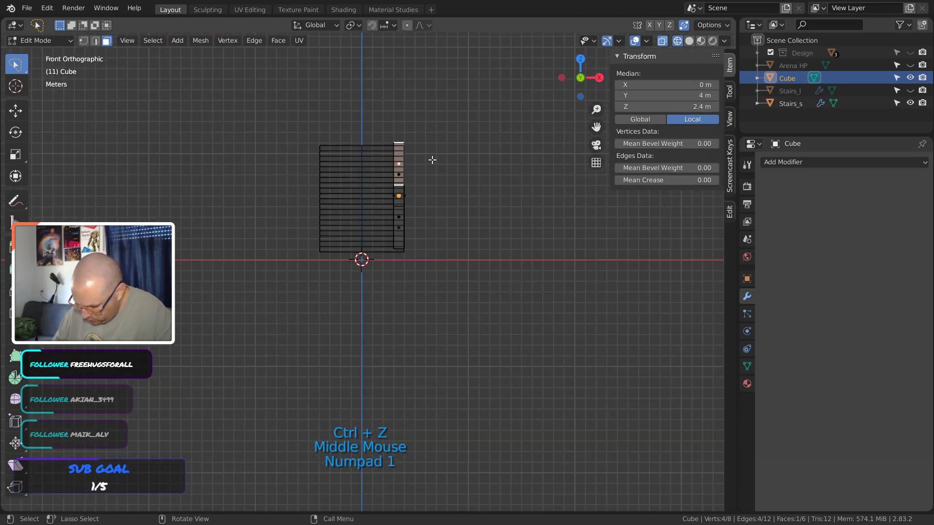
key("g")
key("z")
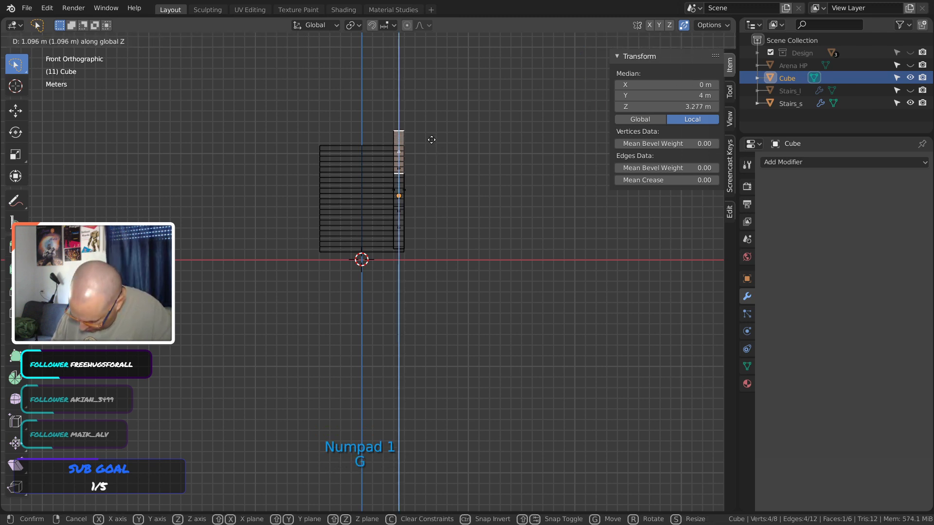
key("ctrl")
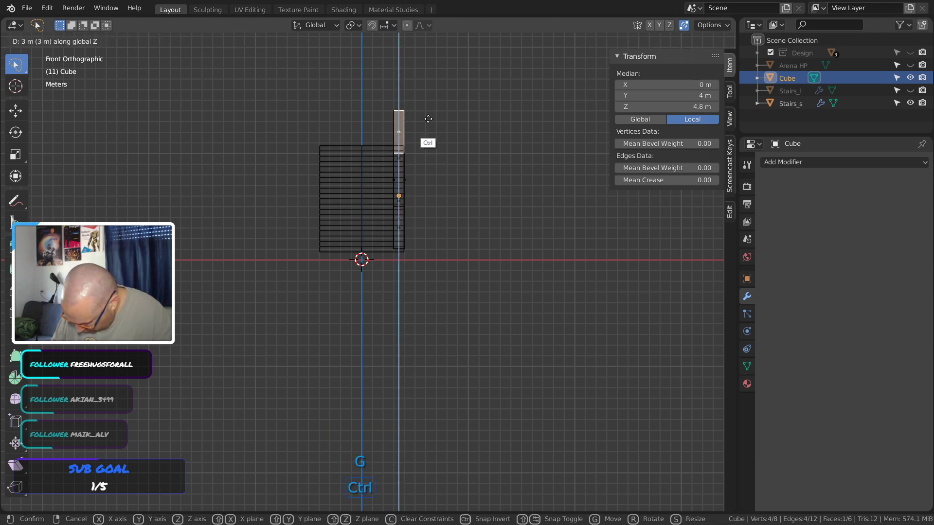
left_click(428, 119)
Lower the cube's end face at the foot of the stairs by 1 m along global Z
middle_click_drag(488, 194, 496, 221)
left_click(463, 220)
key("KP_1")
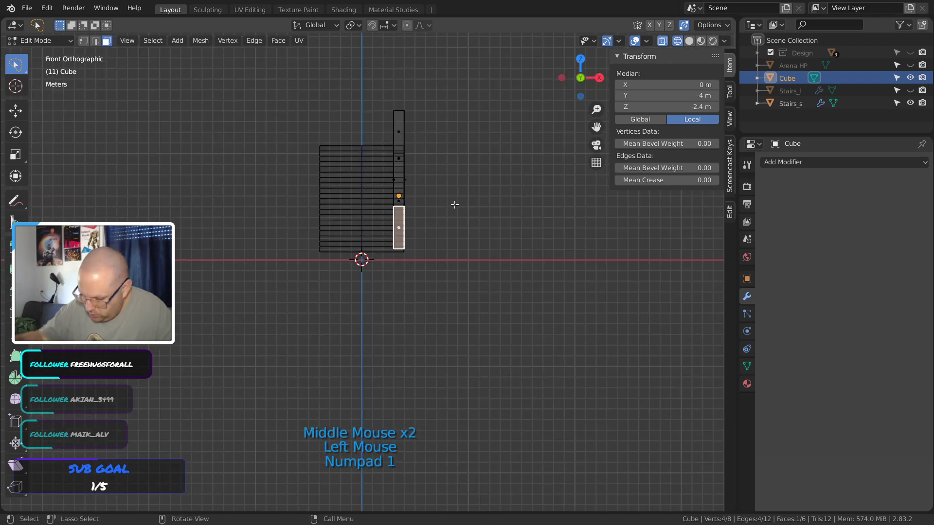
key("g")
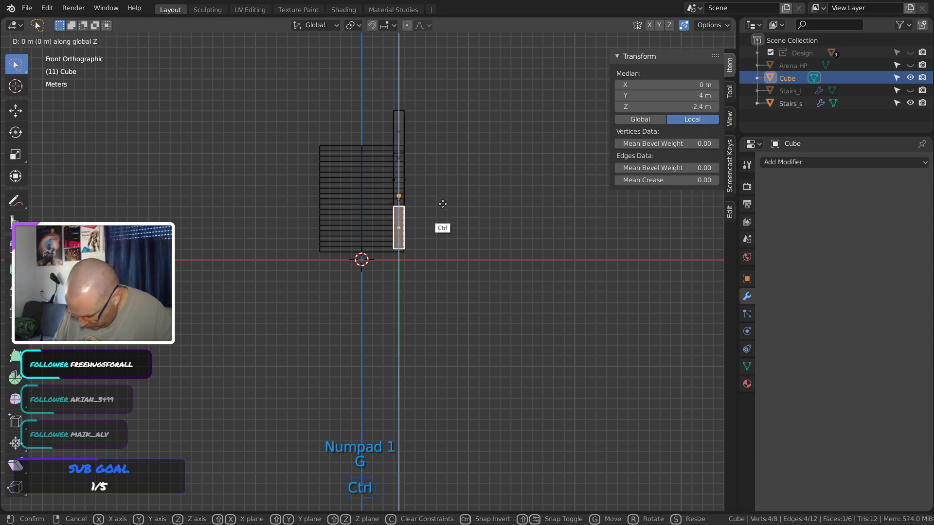
left_click(444, 222, "ctrl")
key("ctrl+z")
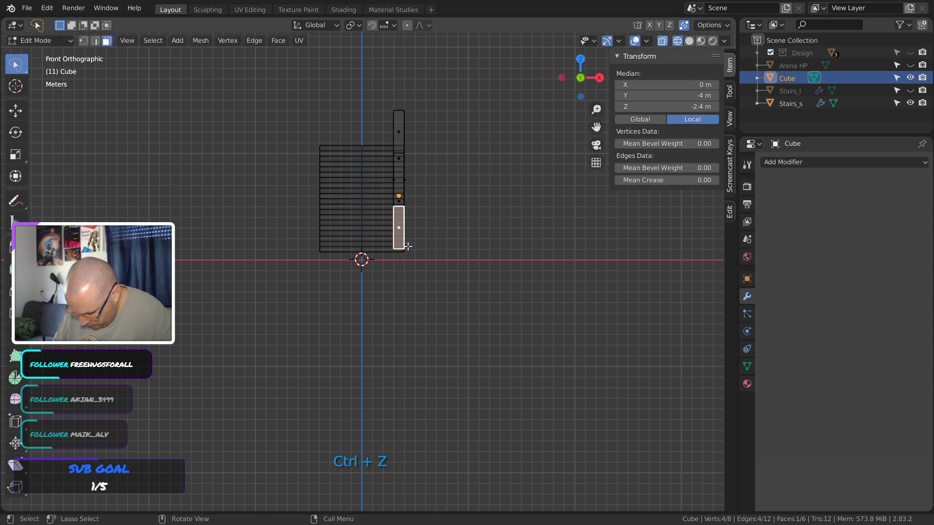
key("g")
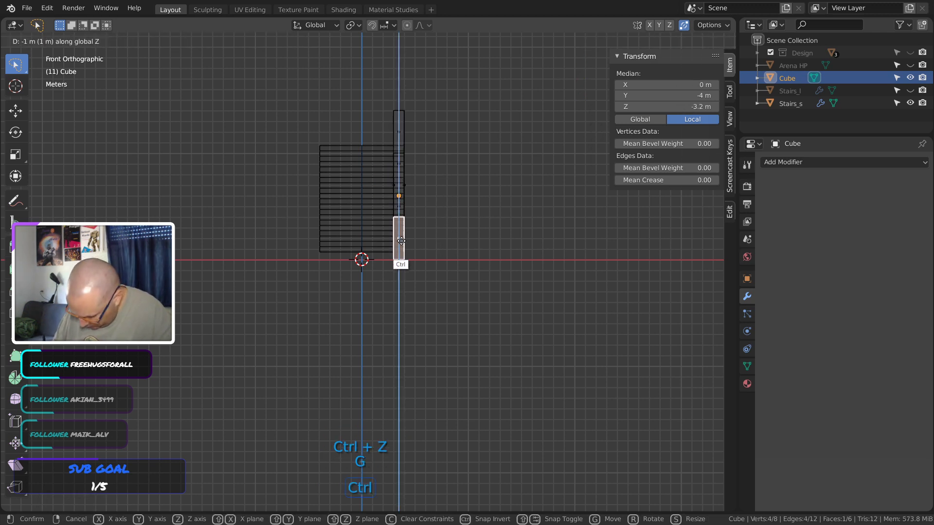
left_click(425, 243, "ctrl")
Return to Object Mode with solid shading, deselect the sloped wall and save the file
middle_click_drag(425, 243, 256, 335)
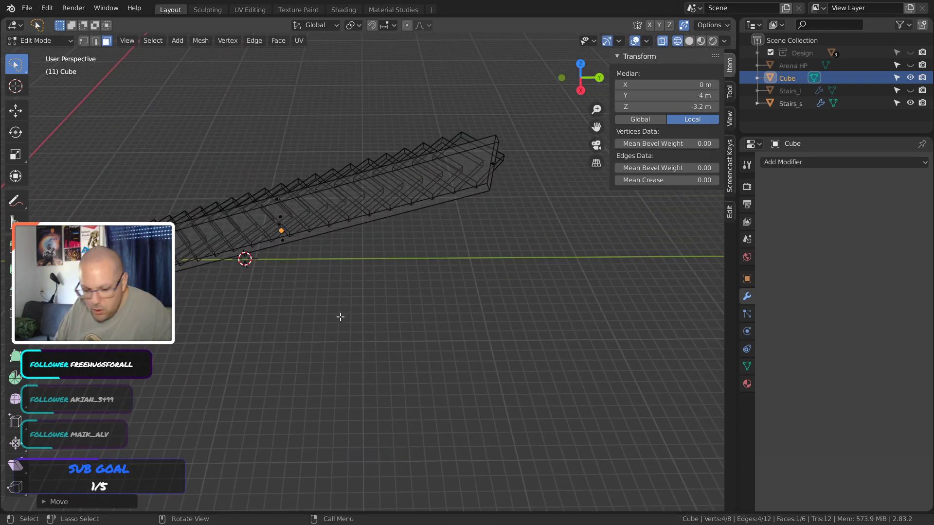
key("Tab")
left_click(690, 41)
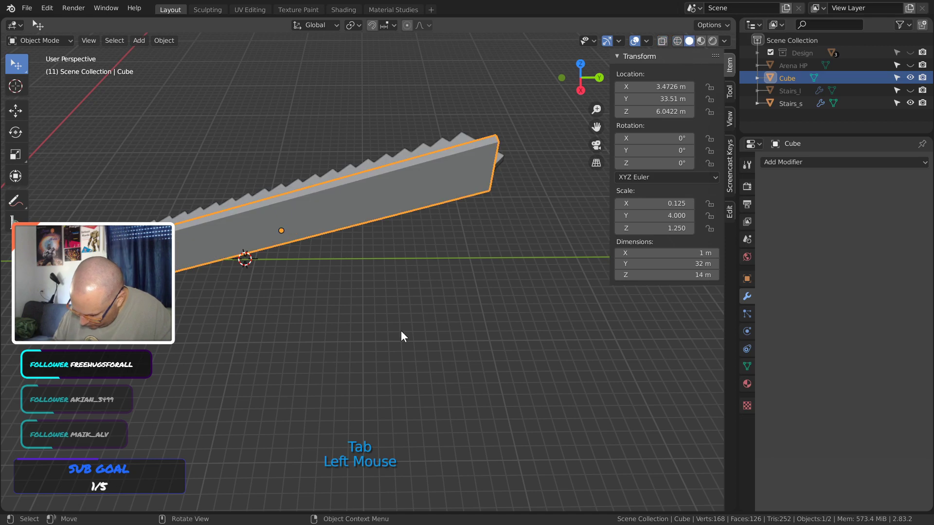
left_click(401, 331)
mouse_move(401, 331)
middle_mouse_down()
mouse_move(370, 311)
mouse_move(474, 299)
mouse_move(469, 269)
mouse_move(441, 348)
mouse_move(451, 263)
mouse_move(565, 247)
mouse_move(341, 284)
middle_mouse_up()
key("ctrl+s")
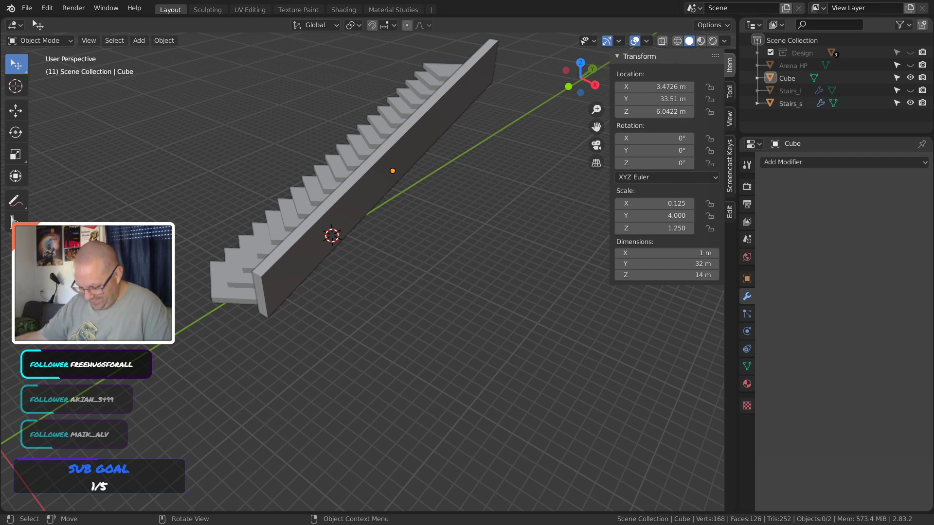
In top view, duplicate the sloped wall, move the copy -7 m along global X to the stairs' other side, and save
left_click(360, 271)
middle_click_drag(361, 271, 392, 277)
key("KP_7")
left_click(411, 270)
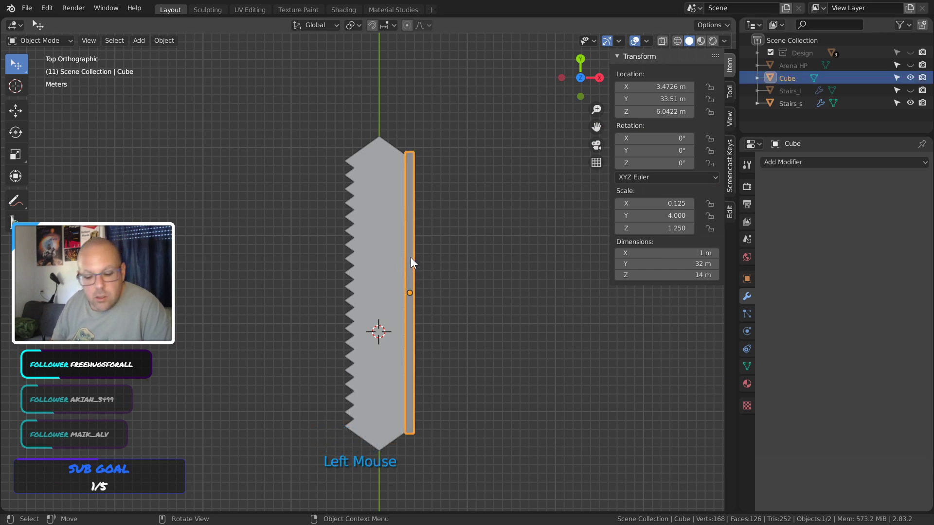
key("shift+d")
key("ctrl")
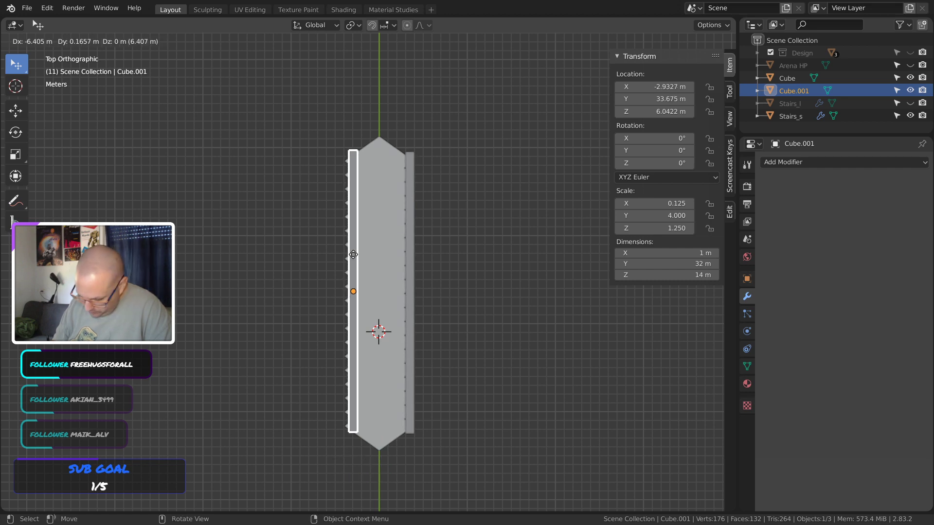
key("x")
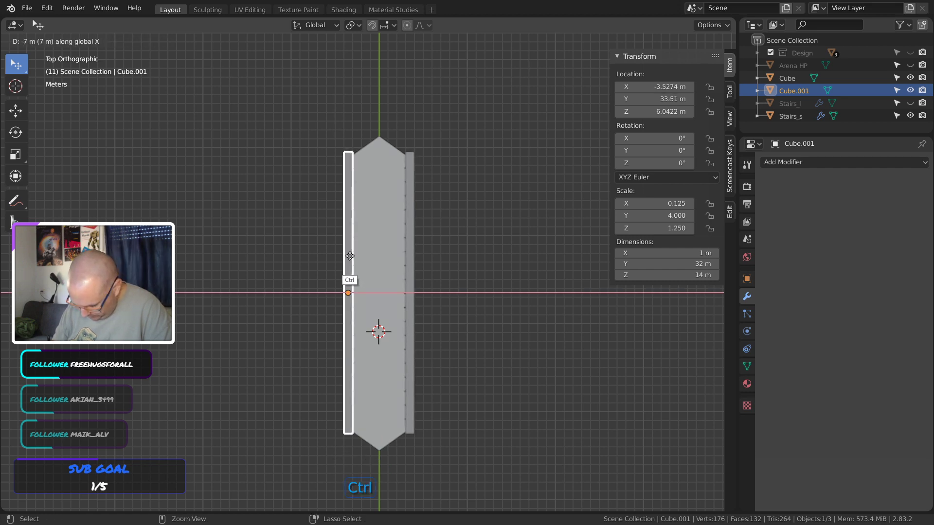
left_click(349, 256)
left_click(469, 286)
middle_click_drag(469, 285, 452, 244)
key("ctrl+s")
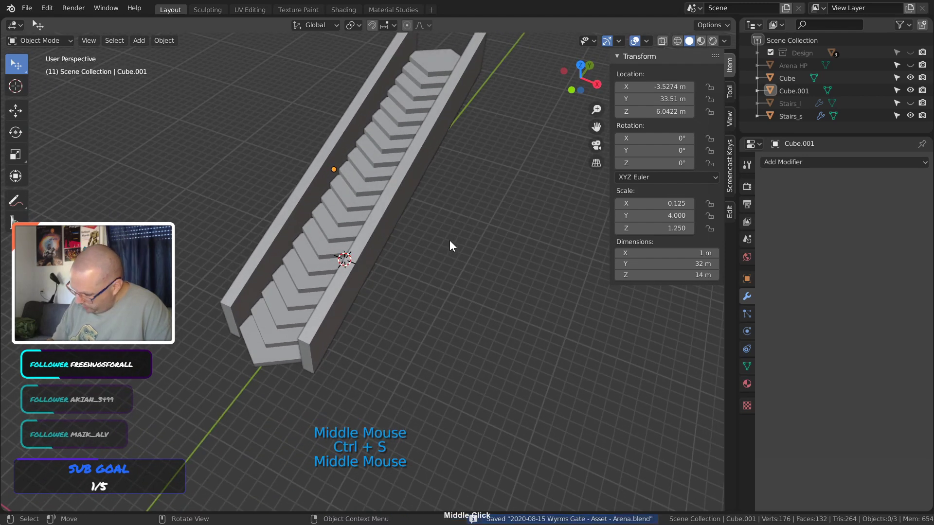
Unhide the Arena HP and Stairs_l objects to display them together with the narrow staircase and its walls
left_click(900, 57)
left_click(910, 52)
left_click(910, 65)
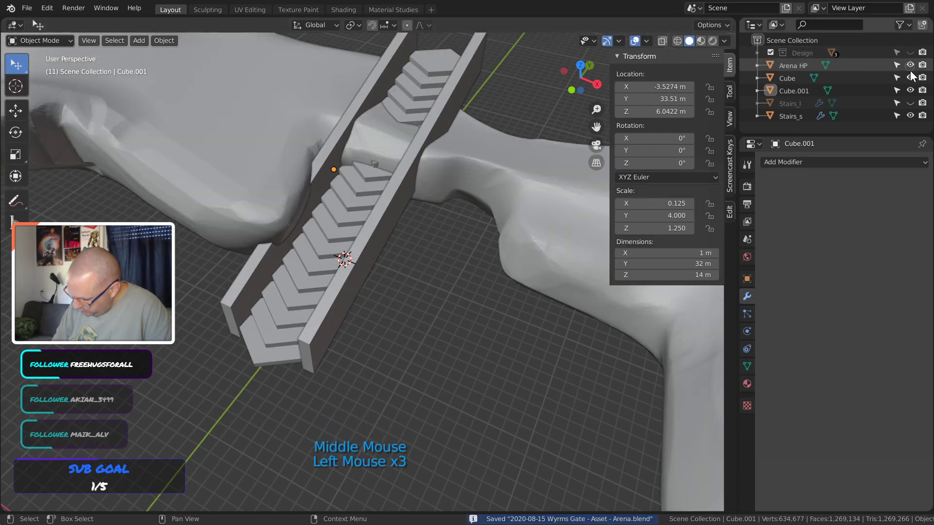
left_click(910, 104)
left_click(911, 52)
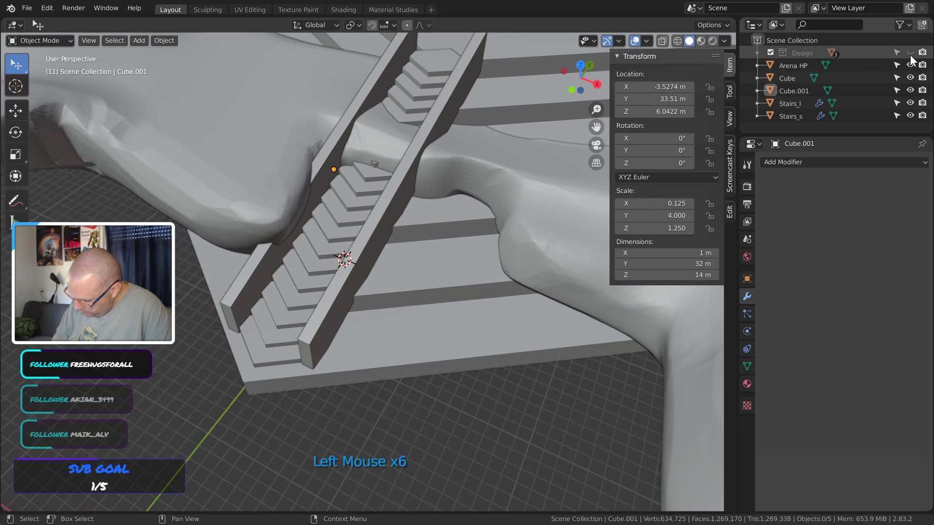
Unhide the Design collection and hide the Arena HP object to view the walled staircase against the arena design
left_click(910, 53)
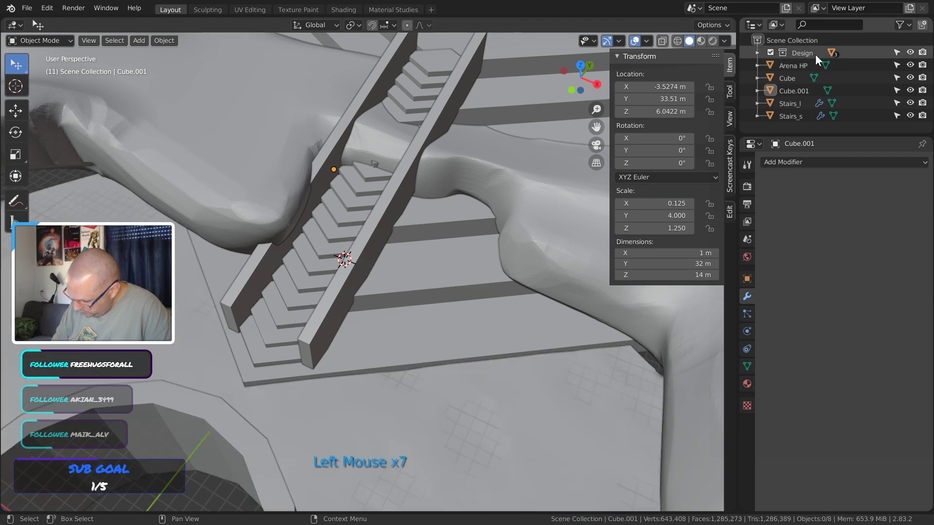
left_click(910, 64)
middle_click_drag(526, 317, 449, 290)
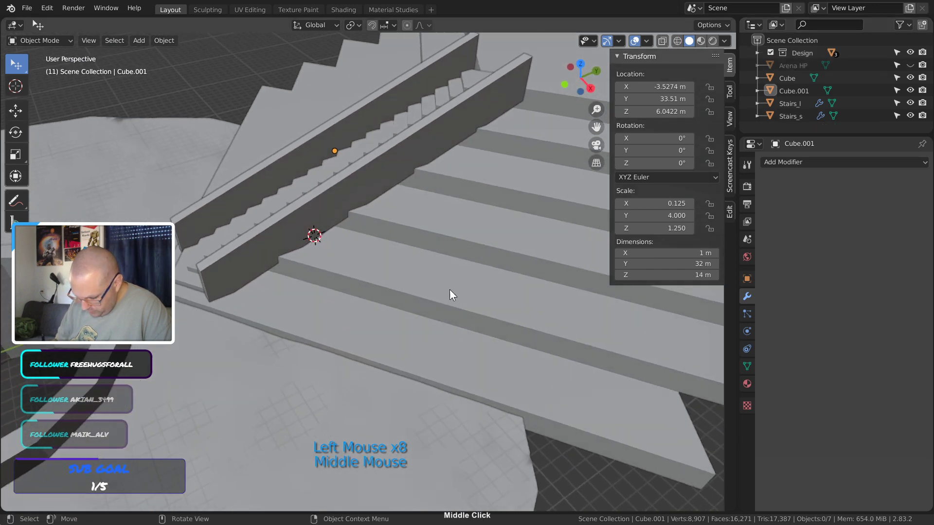
key("Home")
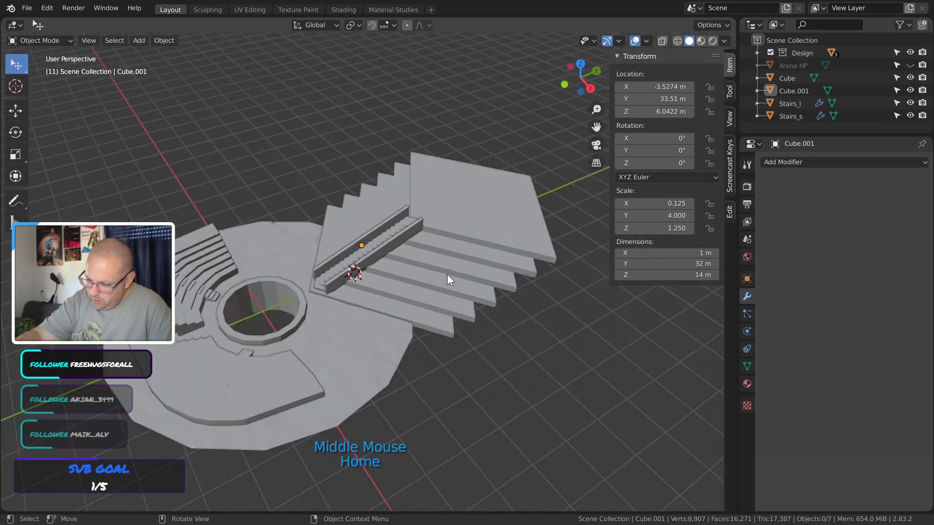
left_click(448, 369)
middle_click_drag(448, 372, 370, 270)
middle_click_drag(311, 328, 300, 388)
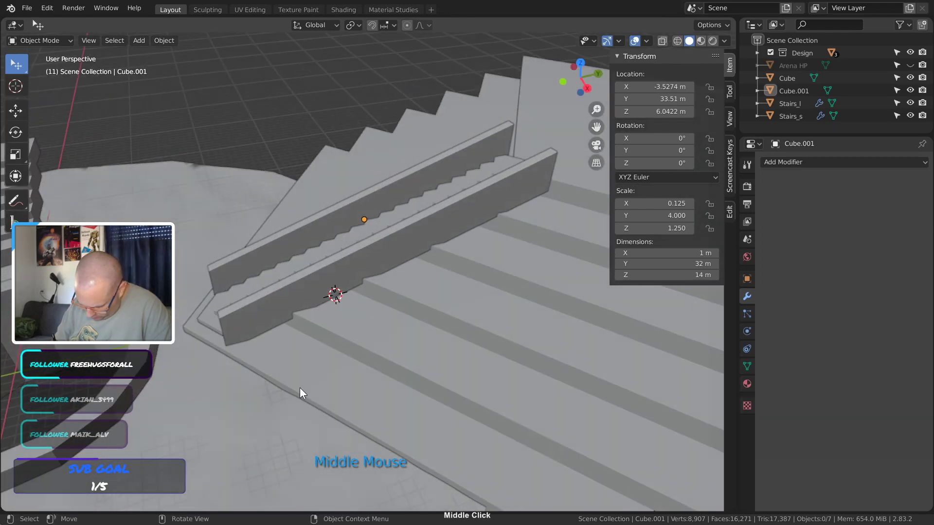
Select both sloped walls and, in the right view, move them -1 m along global Z
left_click(312, 289)
left_click(303, 250, "shift")
middle_click_drag(299, 263, 340, 262)
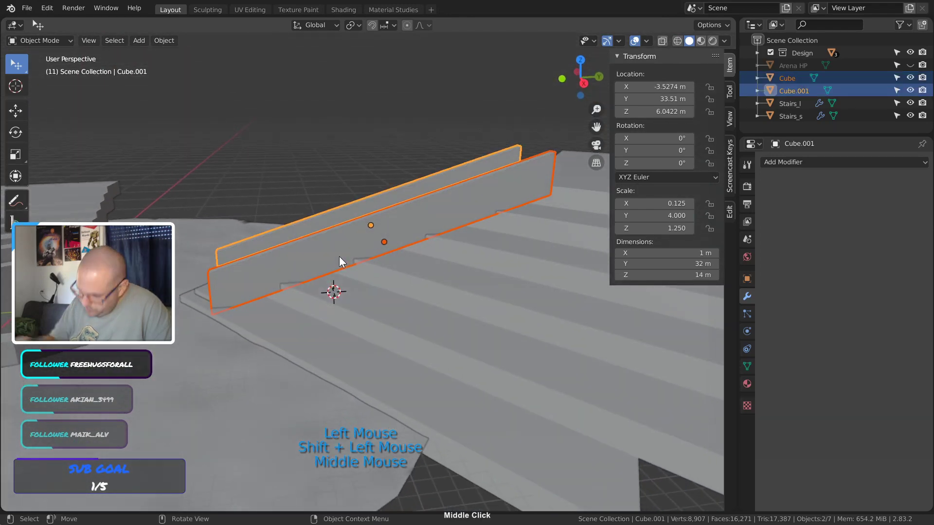
key("KP_3")
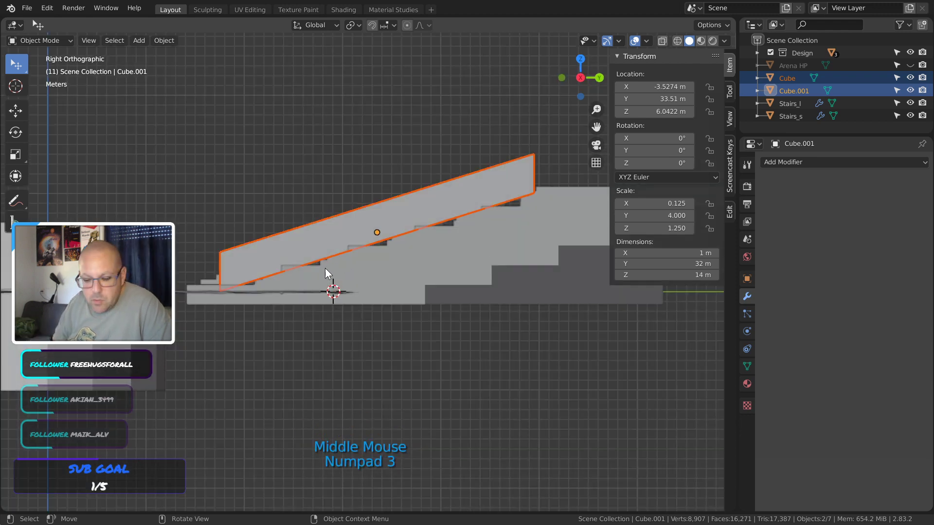
key("g")
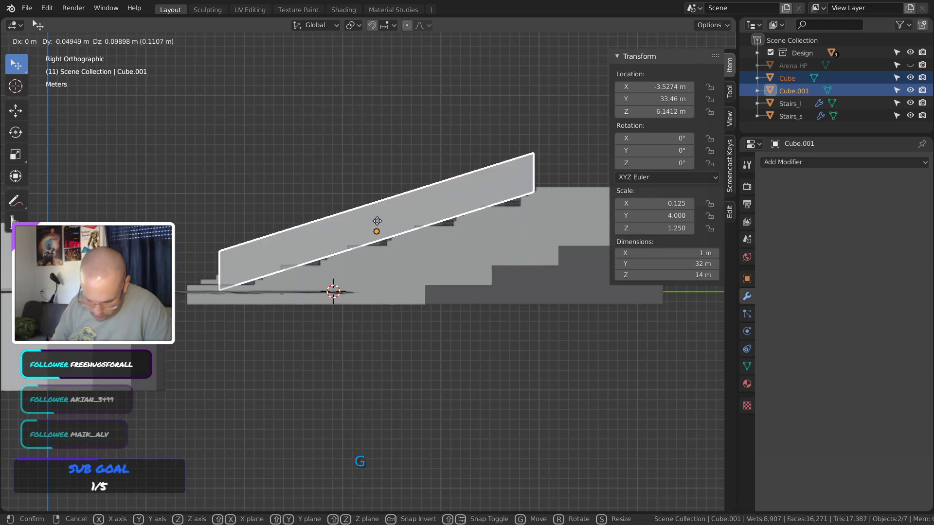
key("z")
key("ctrl")
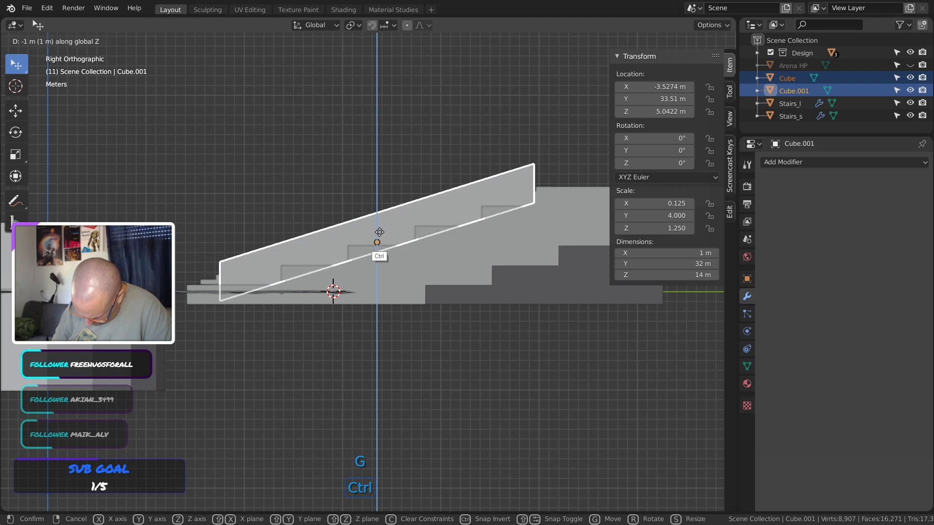
left_click(380, 233)
left_click(359, 340)
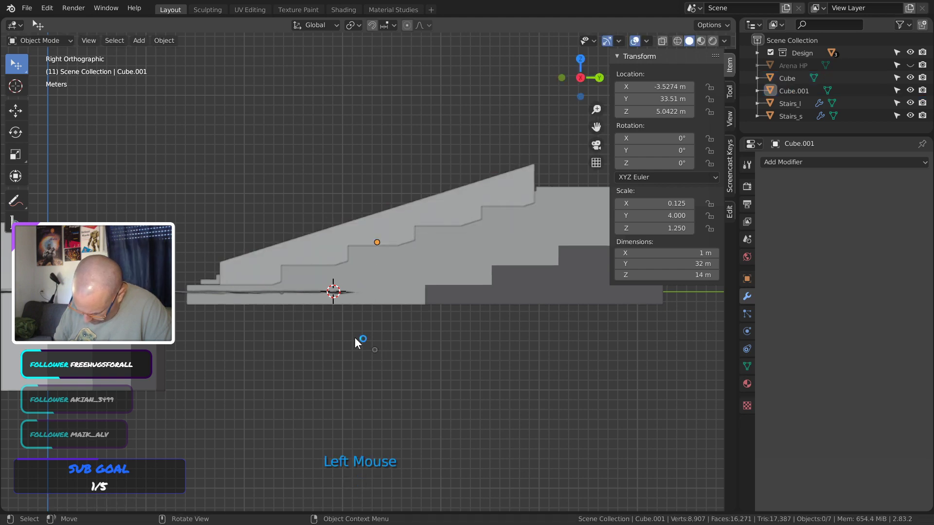
Lower both sloped walls along global Z again by about 0.62 m, to a Z location of 4.4222 m
middle_click_drag(359, 340, 345, 269)
key("KP_3")
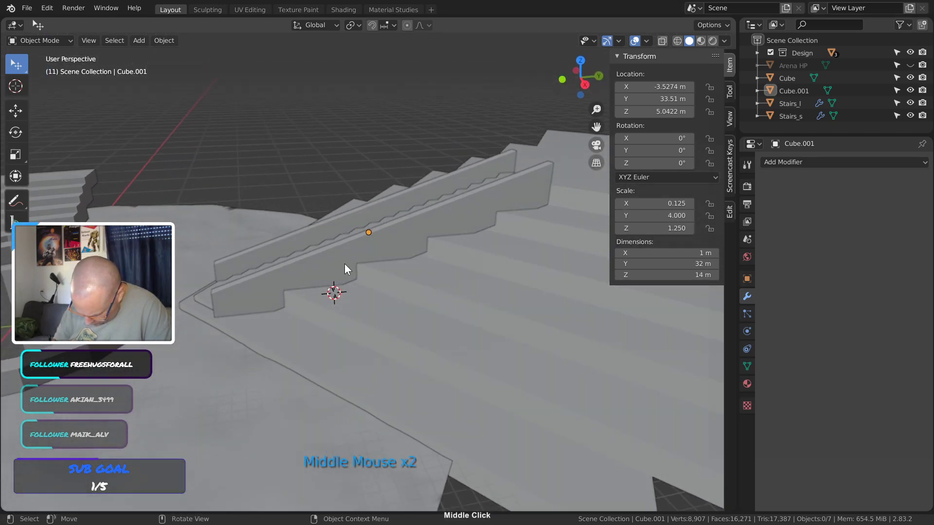
left_click(341, 267)
left_click(336, 263, "ctrl")
left_click(342, 275, "shift")
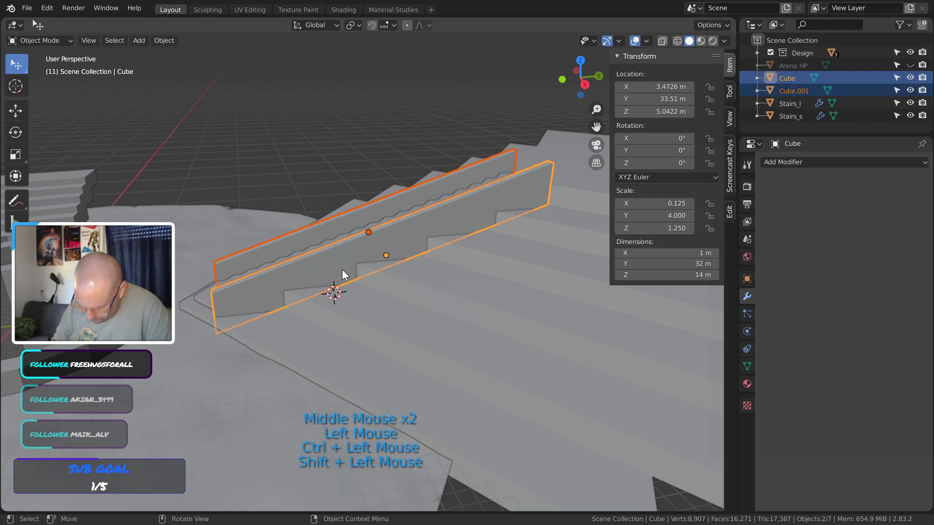
key("g")
key("z")
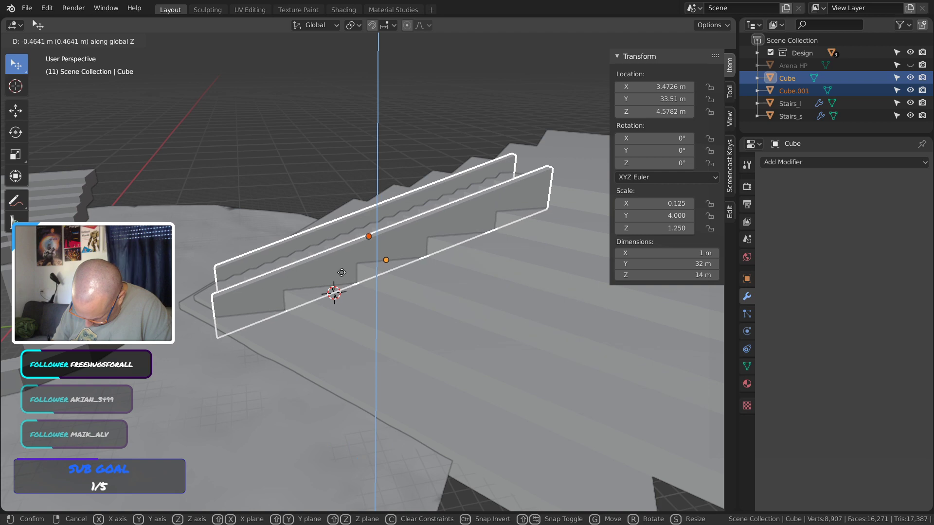
left_click(344, 279)
middle_click_drag(383, 314, 379, 271)
left_click(522, 363)
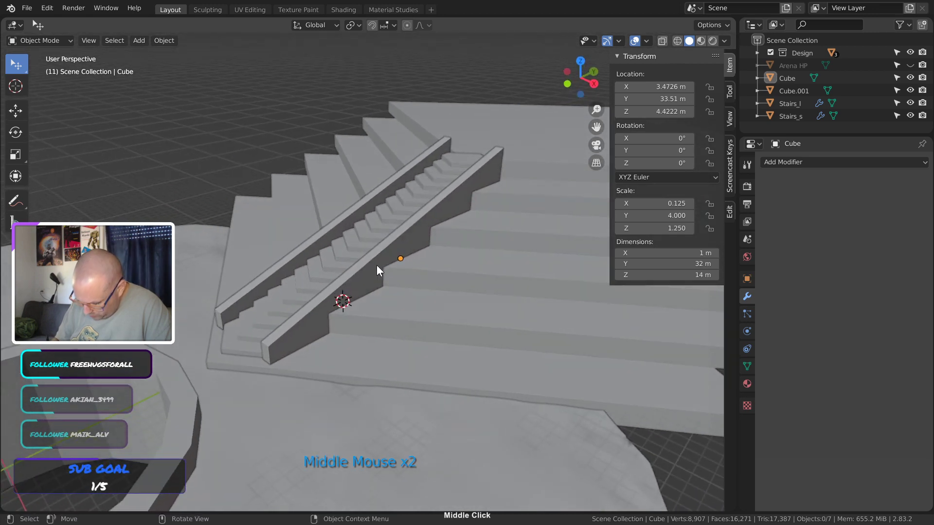
Delete the duplicated wall on the narrow staircase's negative X side and select the remaining wall in solid shading
left_click(339, 225)
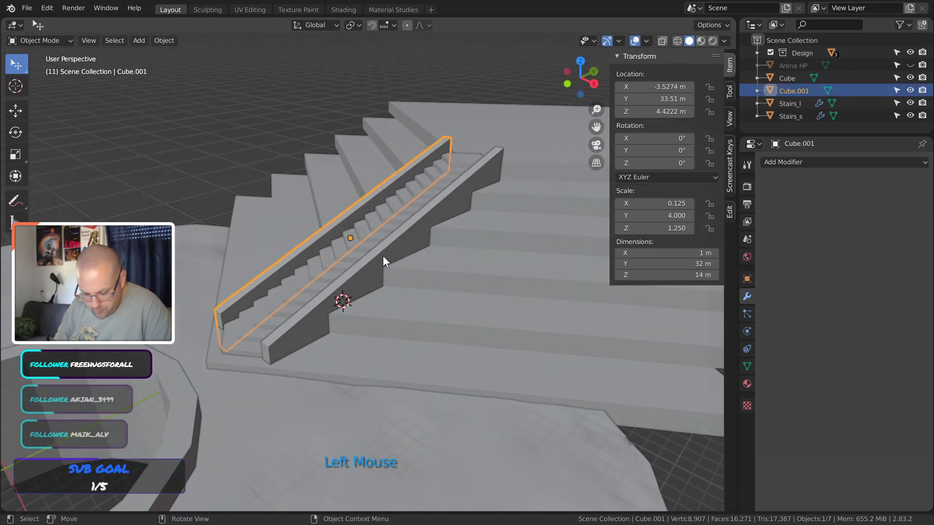
key("Delete")
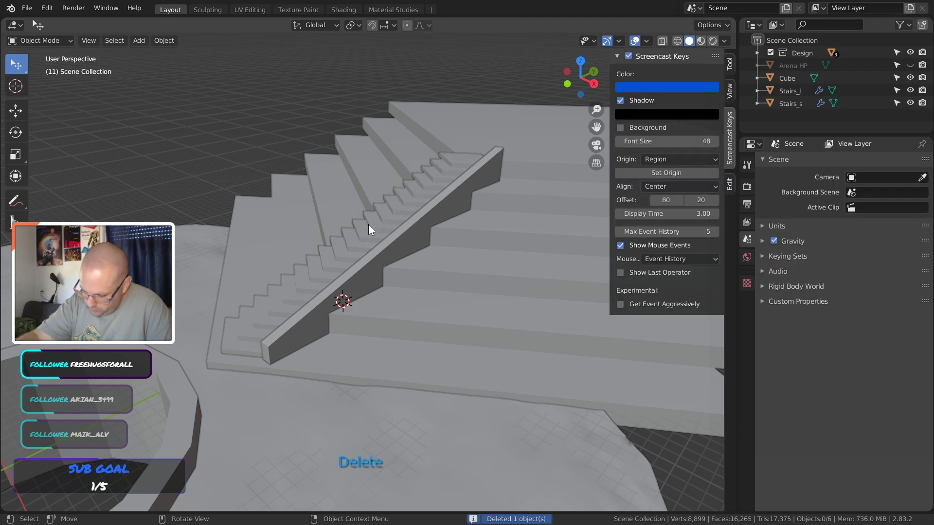
left_click(372, 278)
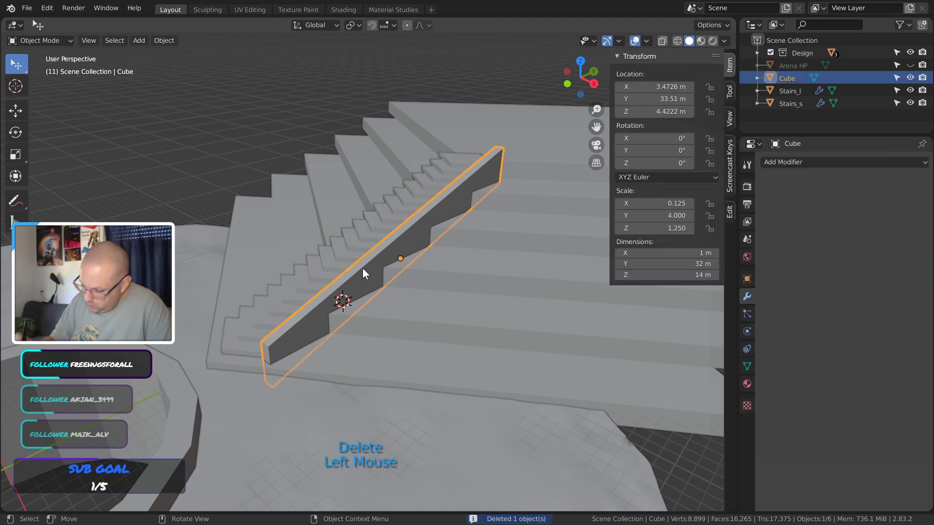
left_click(678, 41)
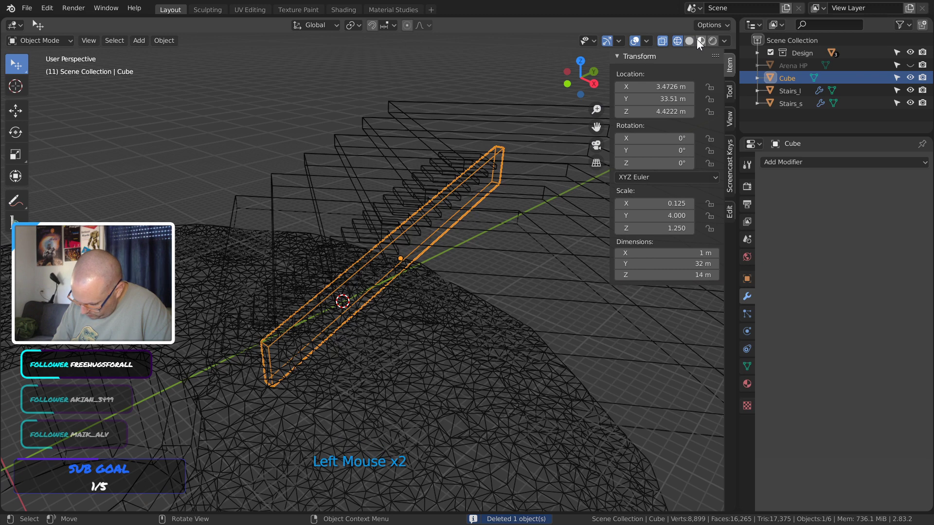
left_click(690, 41)
In Edit Mode, try raising the remaining wall's top face by 1 m along global Z, and undo the move
key("Tab")
left_click(371, 257)
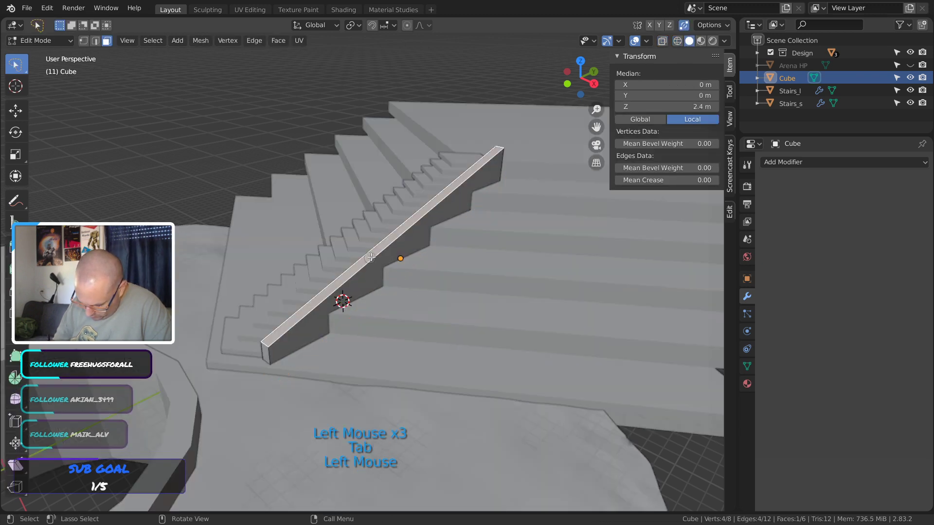
key("g")
key("z")
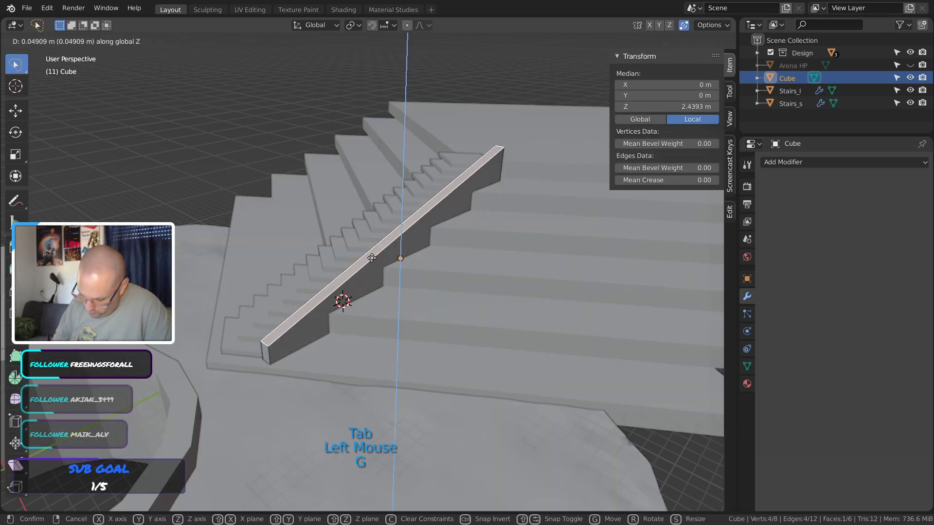
key("shift")
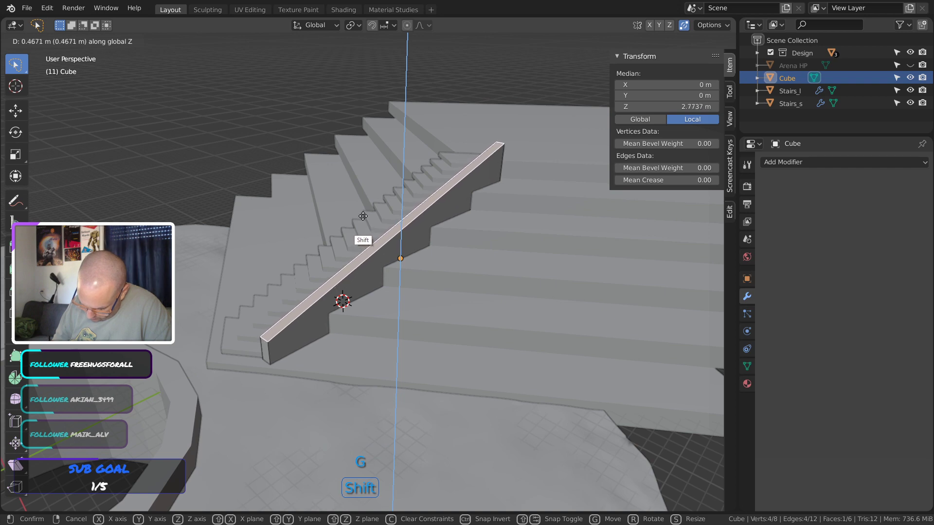
key("ctrl")
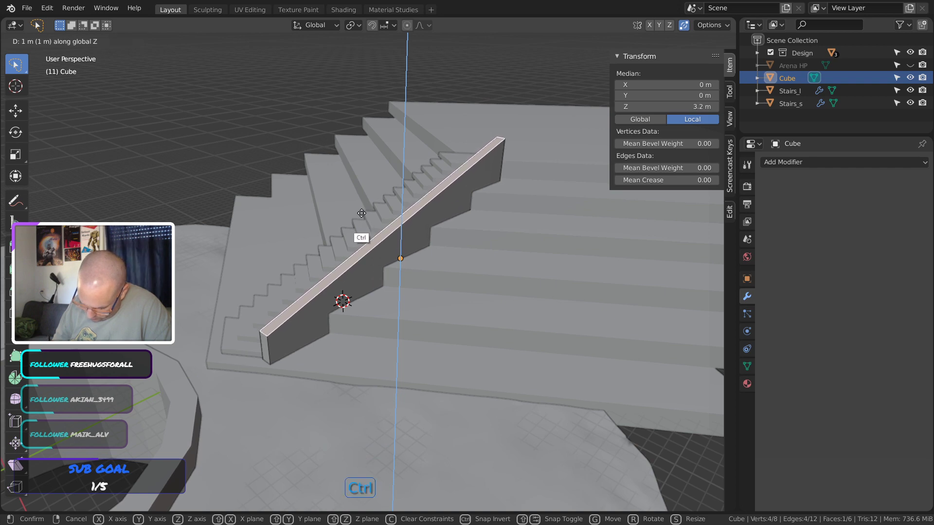
left_click(361, 213)
middle_click_drag(361, 213, 511, 216)
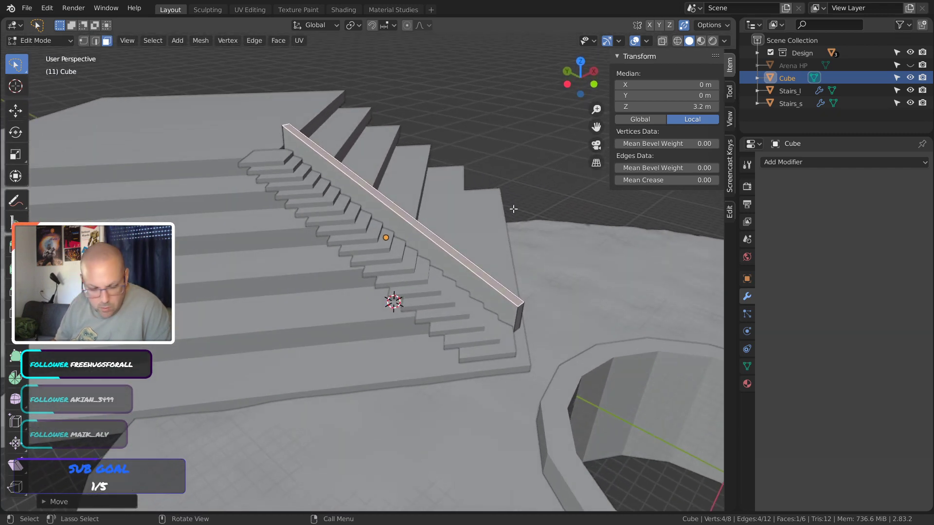
key("ctrl+z")
Raise the wall's top face by 1 m along local Z
key("g")
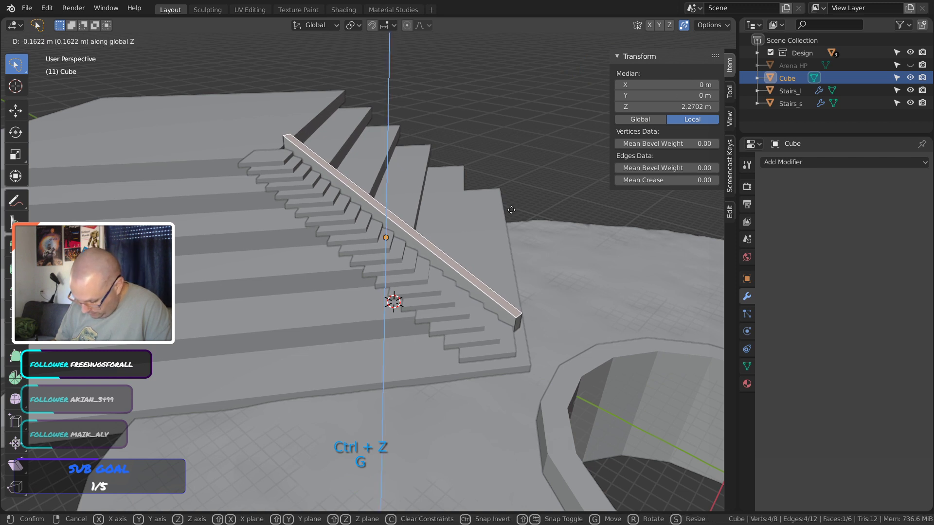
key("z")
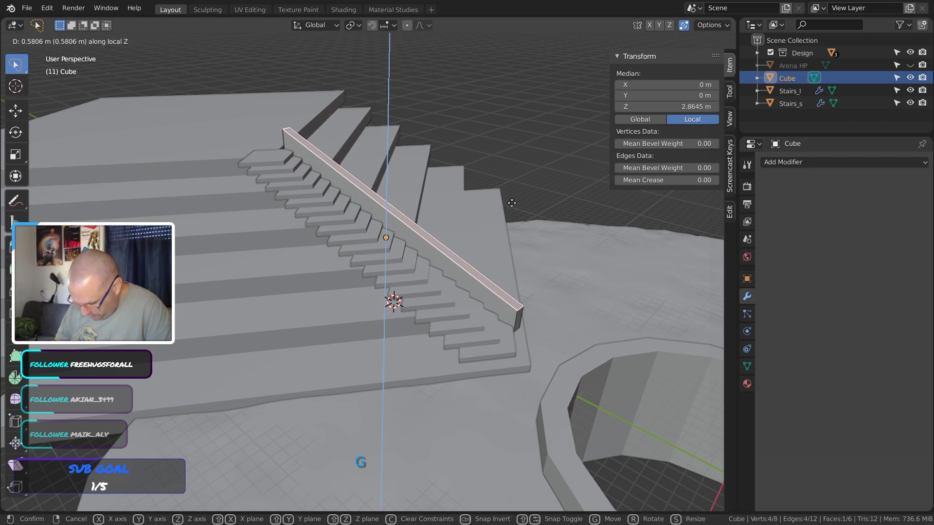
key("ctrl")
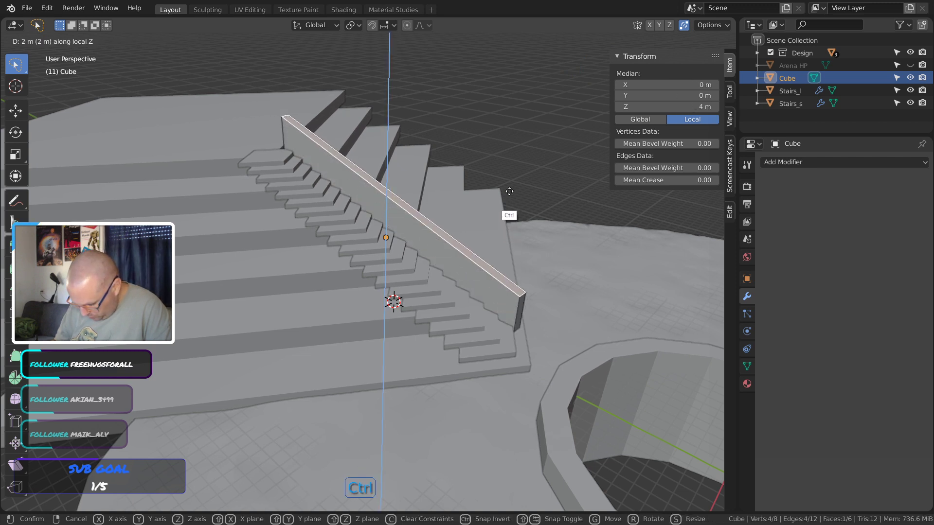
left_click(508, 199)
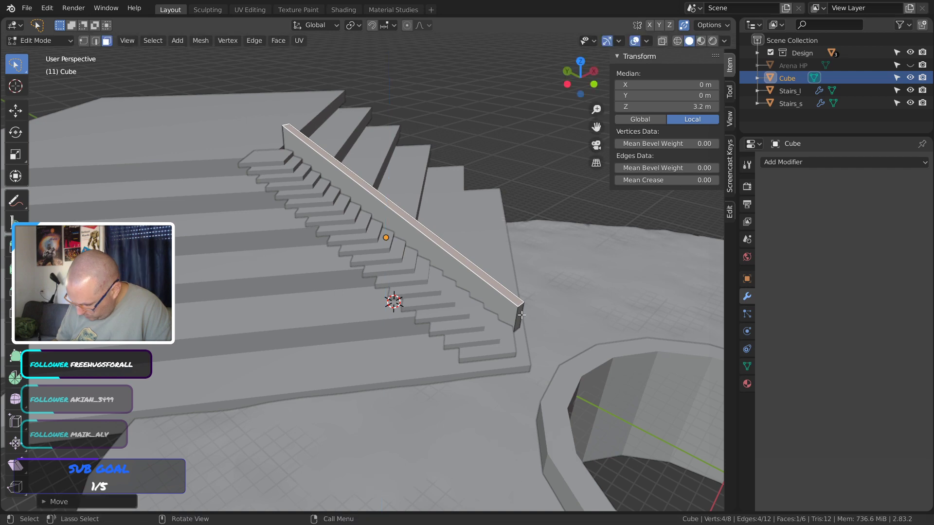
Measure the height of the wall's lower end face, and undo the top face's raise
middle_click_drag(509, 199, 354, 281)
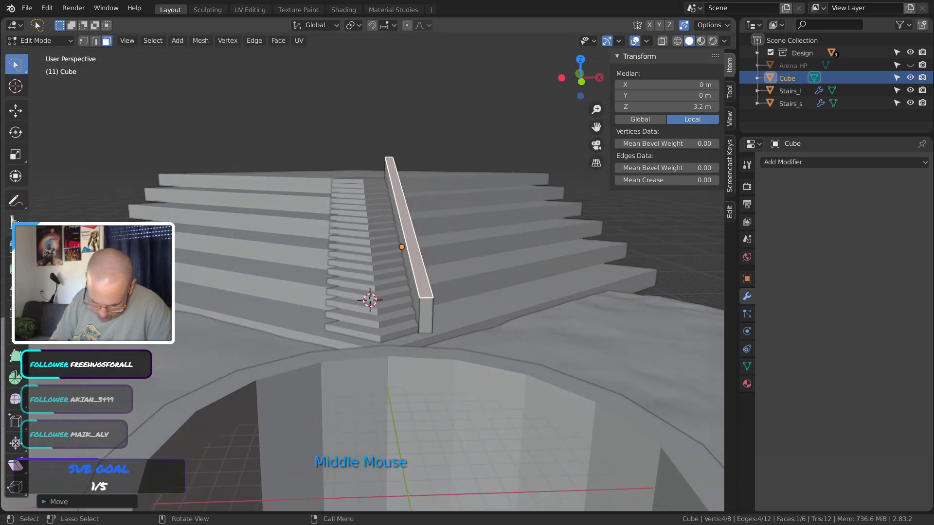
left_click(15, 221)
left_click_drag(426, 301, 423, 336)
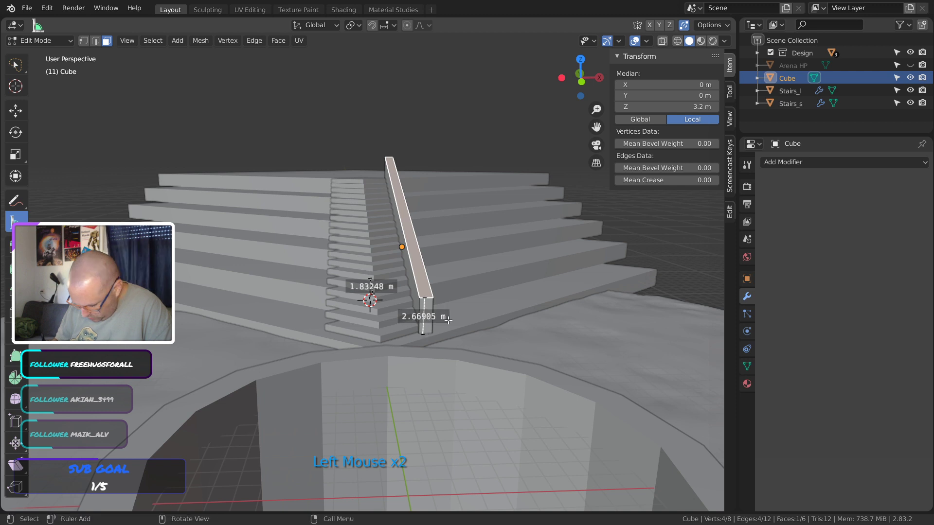
middle_click_drag(492, 303, 421, 302)
key("ctrl+z")
key("ctrl+z")
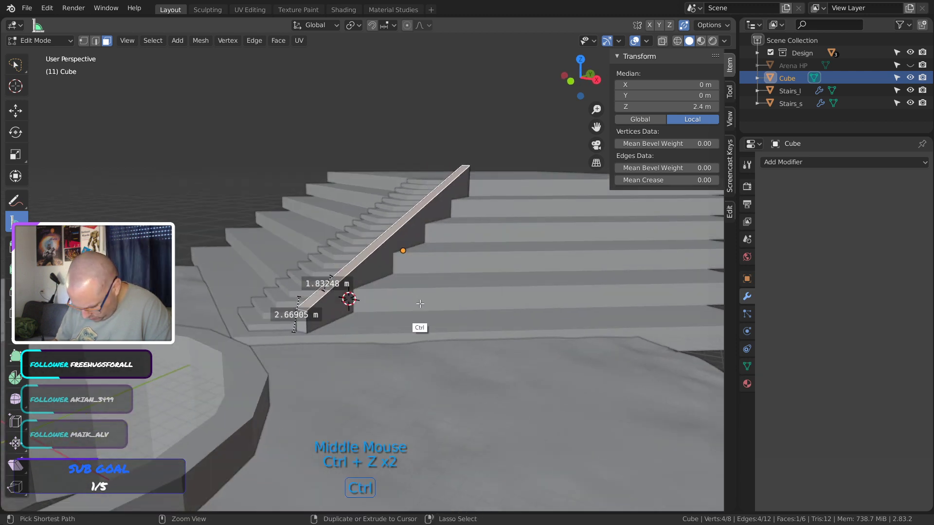
Clear the face selection and delete both ruler measurements at the foot of the narrow staircase
left_click(303, 335)
left_click(311, 352)
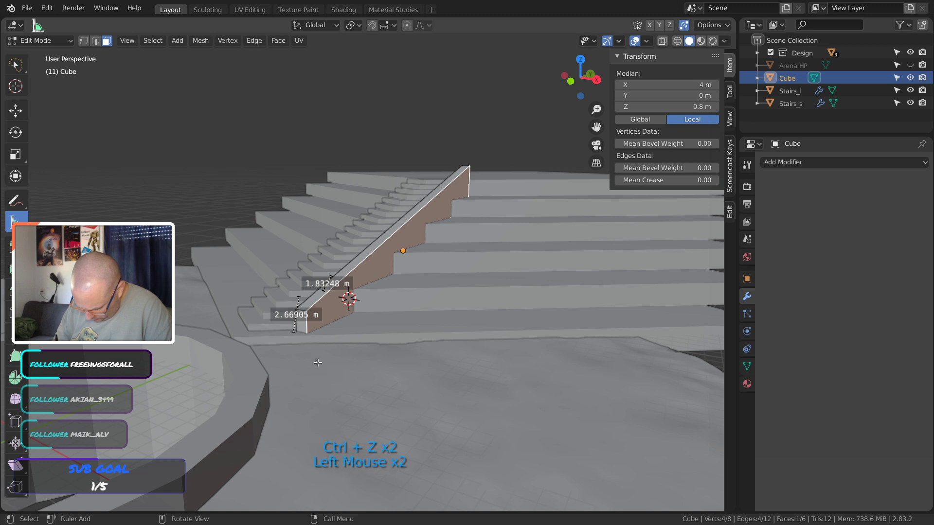
middle_click_drag(317, 368, 388, 355)
left_click(383, 333)
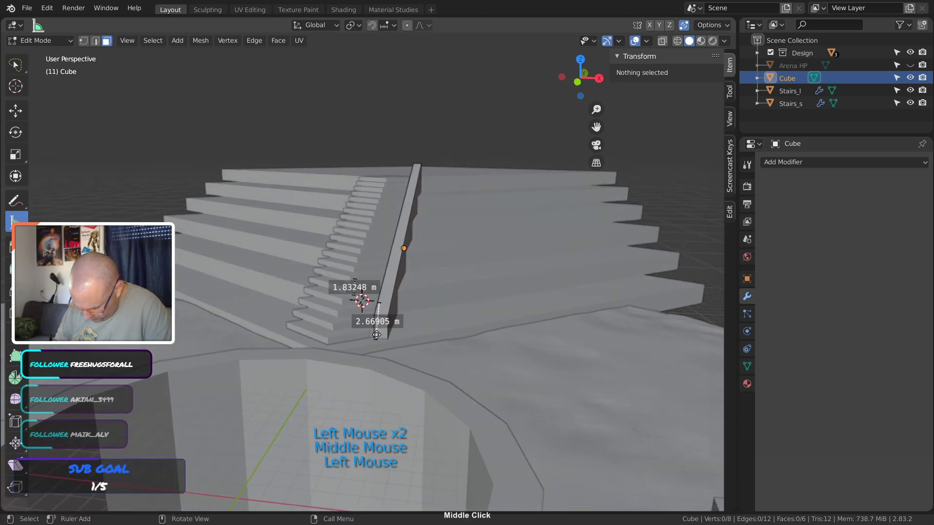
key("Delete")
left_click(371, 287)
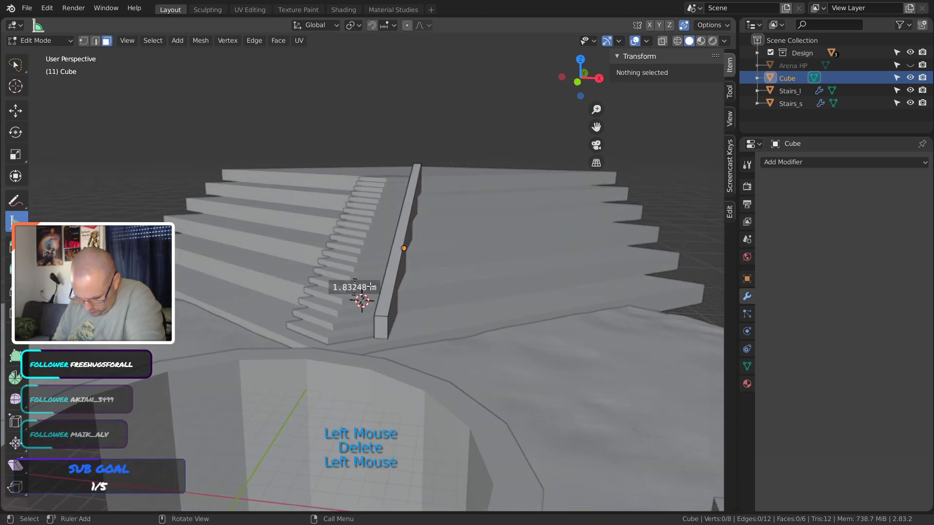
left_click(354, 287)
key("Delete")
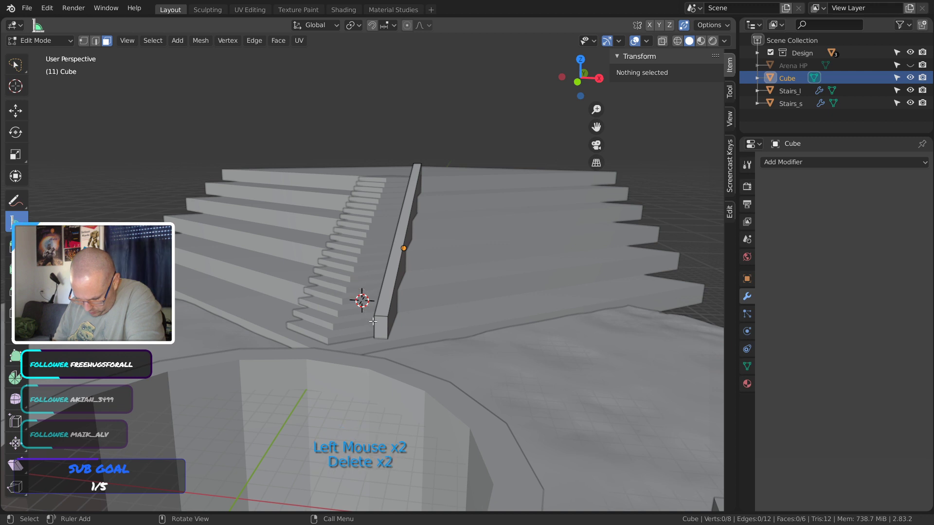
Measure the end face's height at the foot of the wall, and remove the ruler
left_click_drag(380, 317, 380, 339)
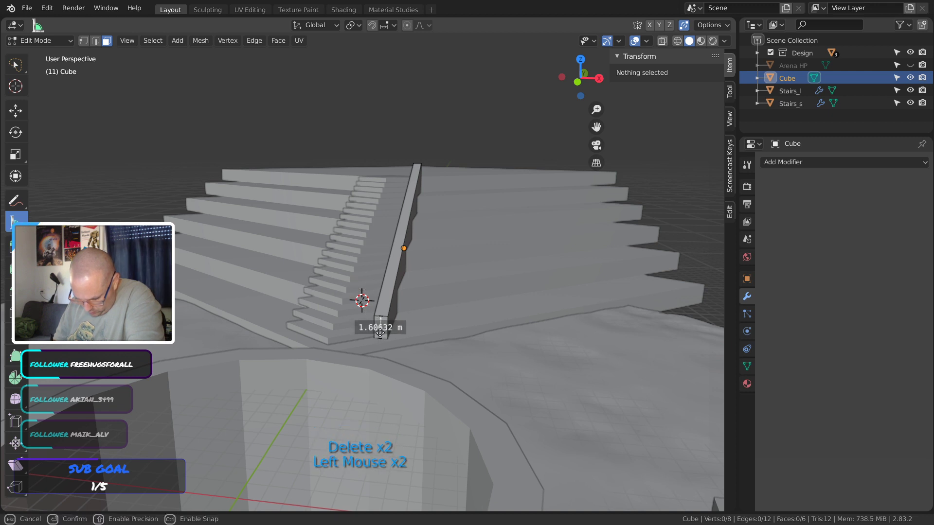
key("Delete")
middle_click_drag(438, 283, 436, 287)
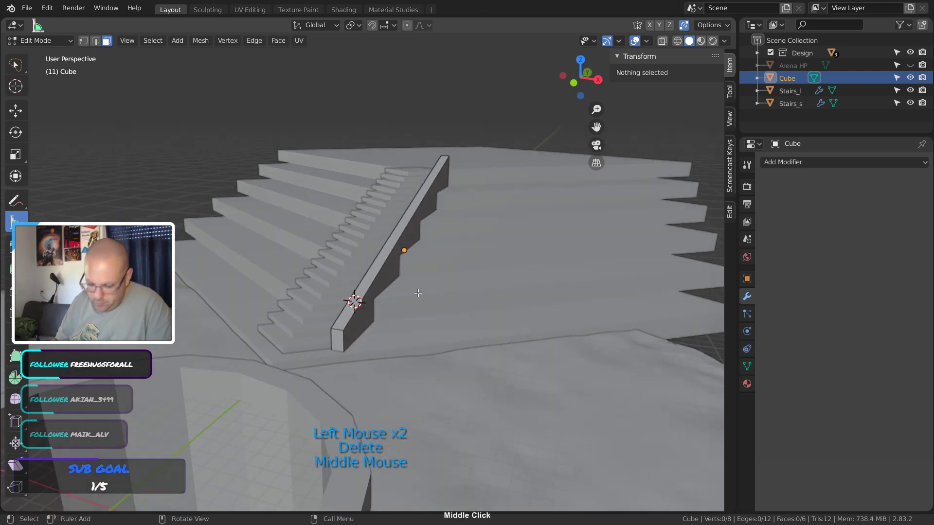
Duplicate the sloped side wall, shift the copy -7 m along global X to the narrow staircase's other side, and save the file
key("Tab")
middle_click_drag(402, 254, 354, 302)
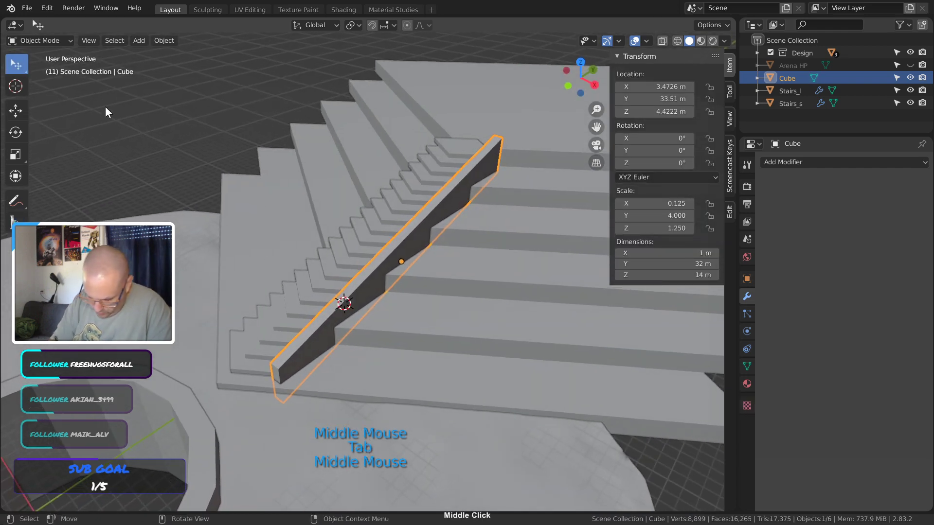
middle_click_drag(448, 272, 474, 210)
key("KP_7")
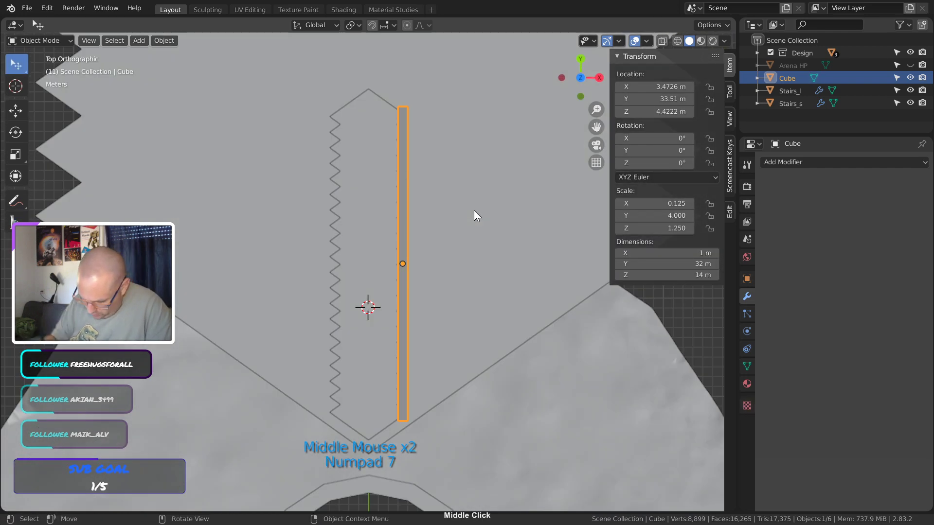
key("shift+d")
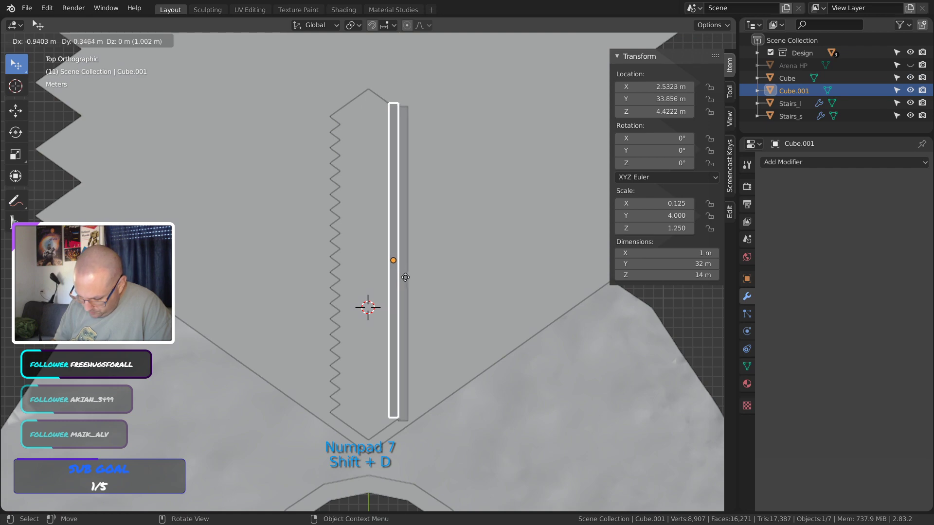
key("x")
key("ctrl")
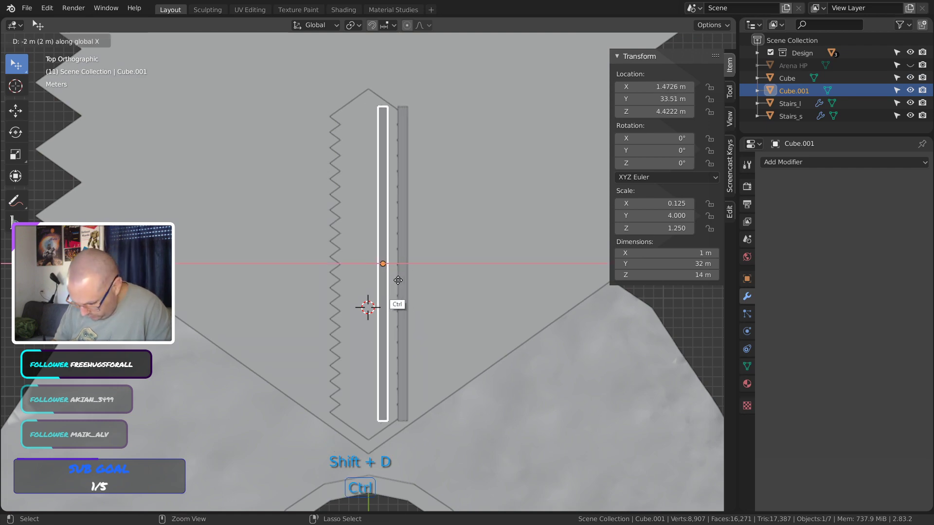
left_click(347, 285)
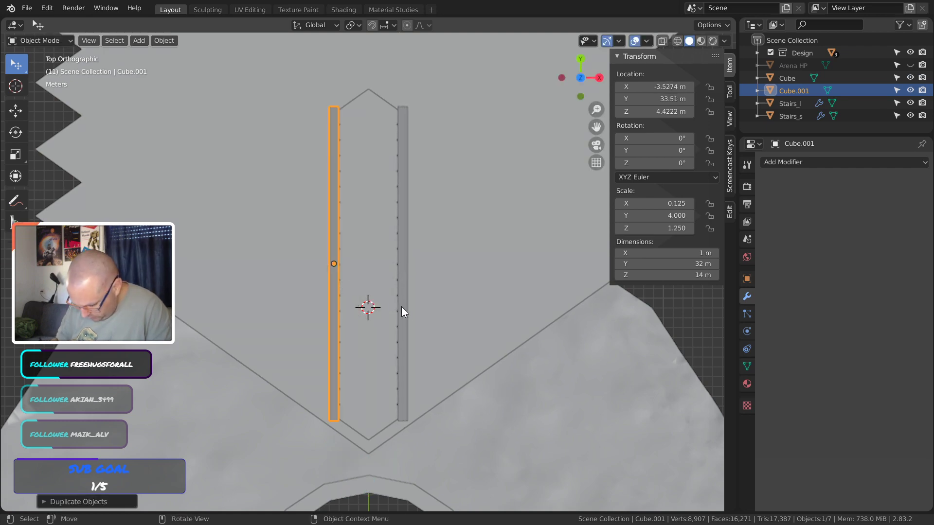
middle_click_drag(401, 306, 223, 117)
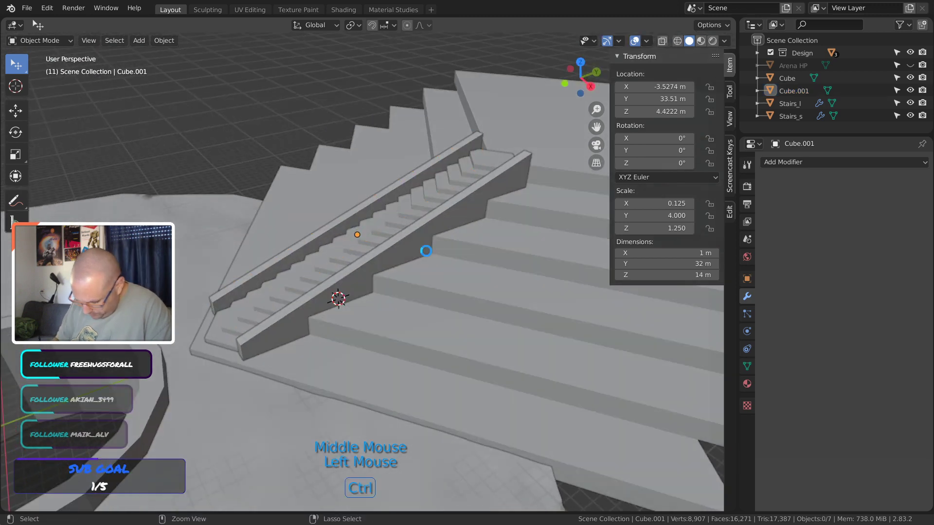
key("ctrl+s")
Rename the original sloped wall as "Railing stairs r"
triple_click(789, 78)
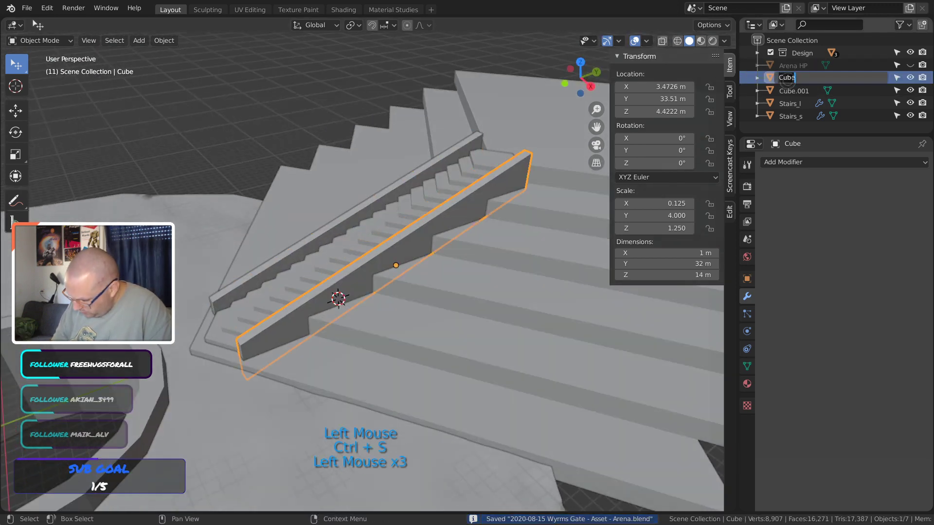
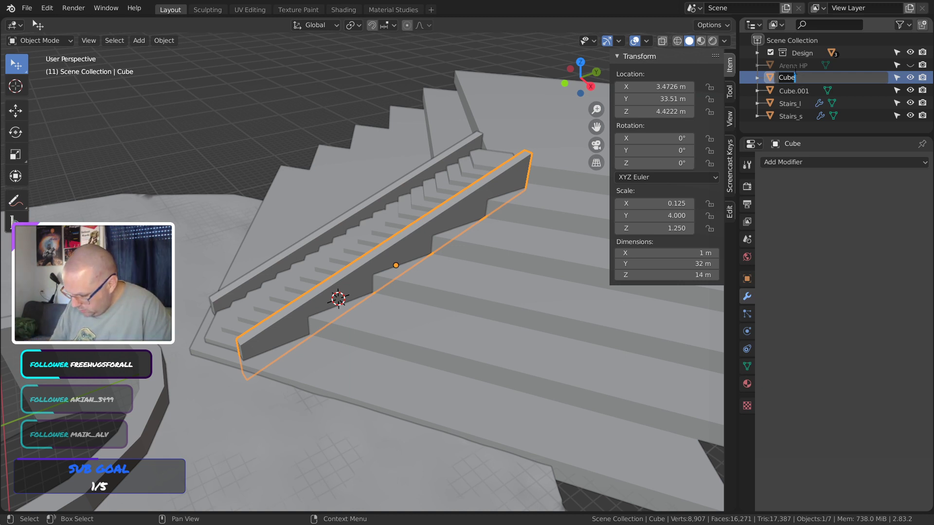
type("Railing stairs r")
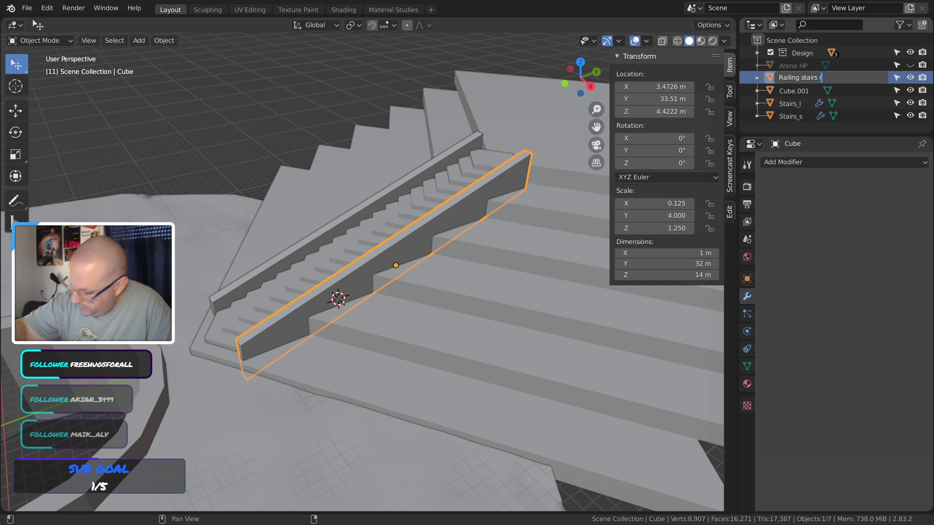
key("Return")
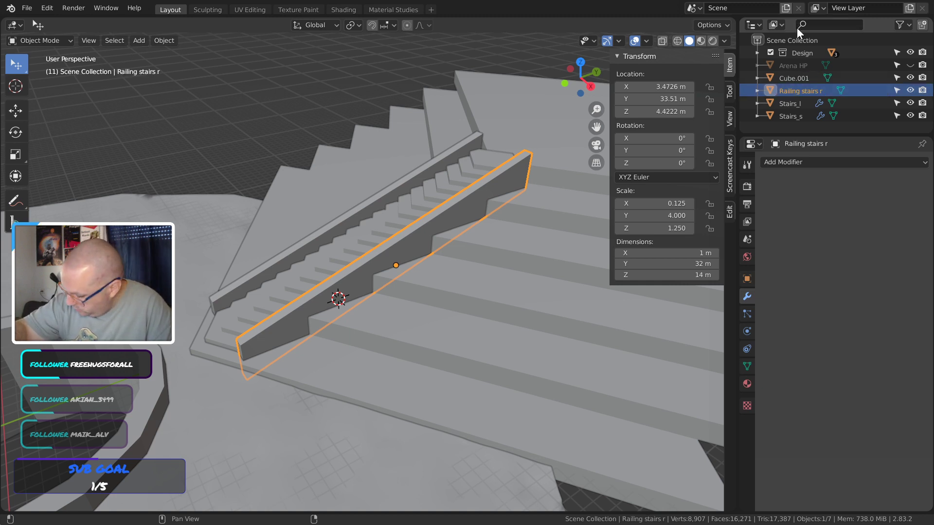
Rename the duplicated wall as "Railing stairs l", reusing the other railing's name with only the final letter changed
triple_click(808, 90)
key("ctrl+c")
double_click(794, 78)
key("ctrl+v")
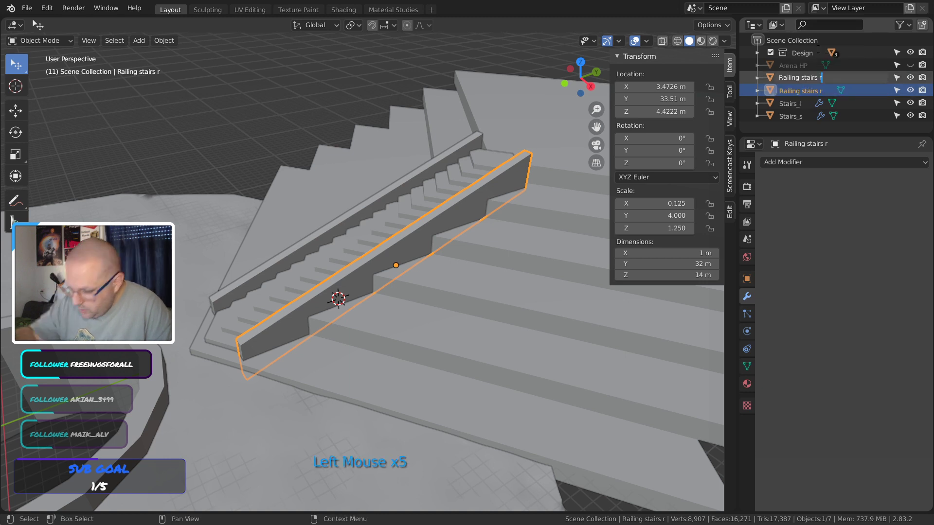
type("l")
key("Return")
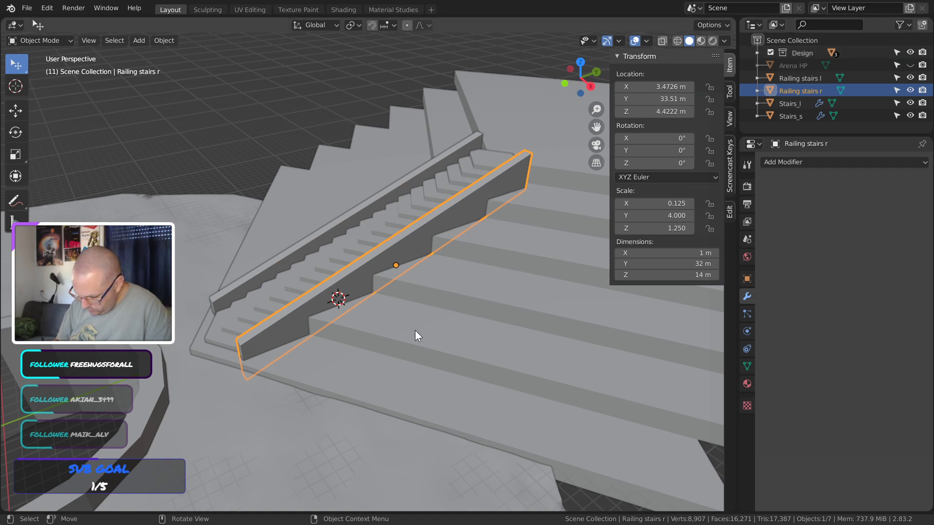
Clear the object selection and save the file
middle_click_drag(415, 331, 363, 428)
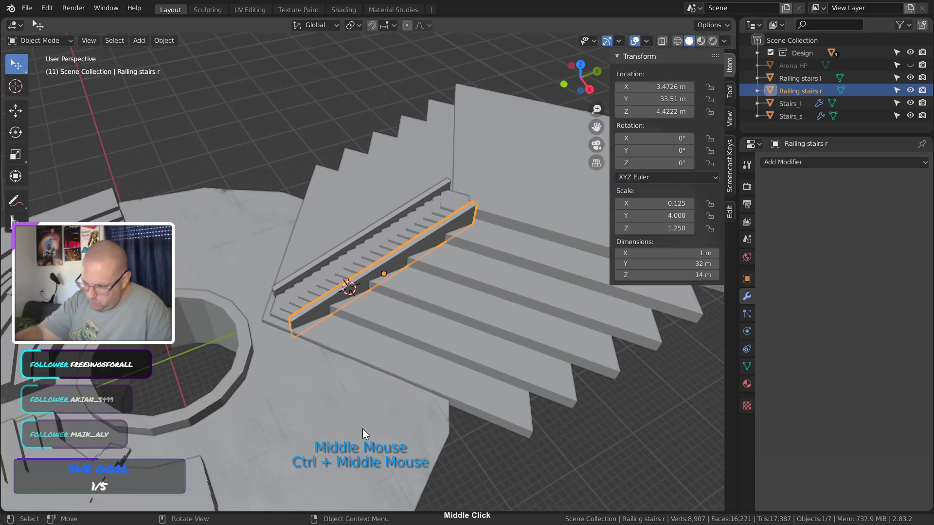
key("Home")
left_click(520, 340)
key("ctrl+s")
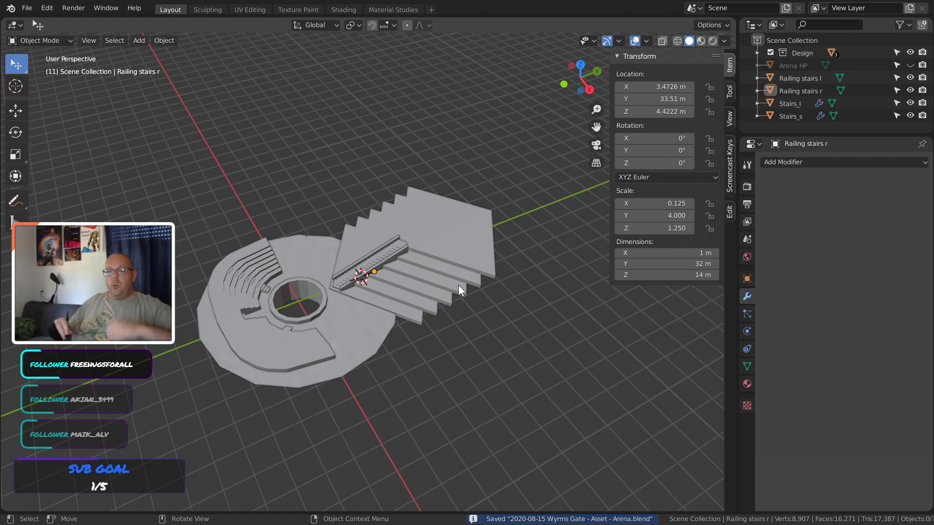
Duplicate Railing stairs l and place the copy beside the arena ground's outer edge, at about X -39 m and Y 14 m
mouse_move(377, 278)
middle_mouse_down()
mouse_move(392, 297)
mouse_move(382, 311)
mouse_move(415, 253)
mouse_move(392, 330)
mouse_move(393, 287)
middle_mouse_up()
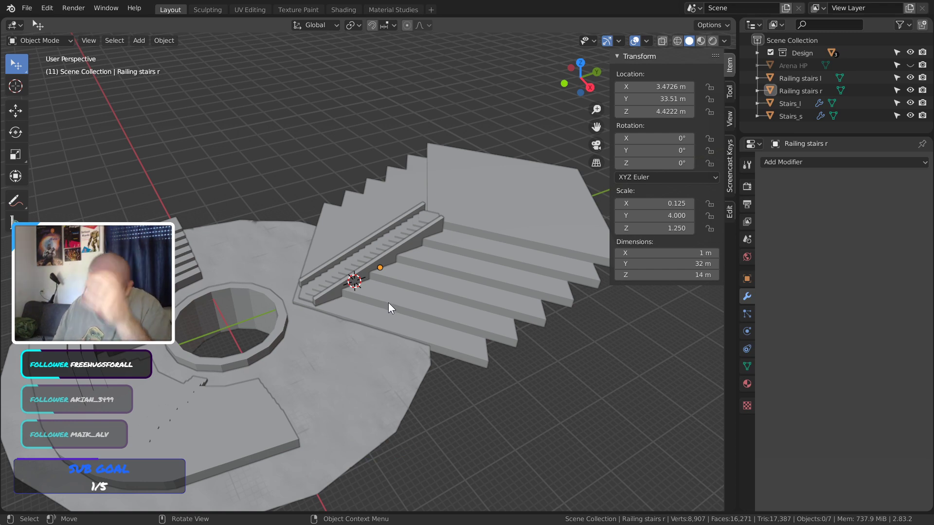
middle_click_drag(388, 303, 420, 301)
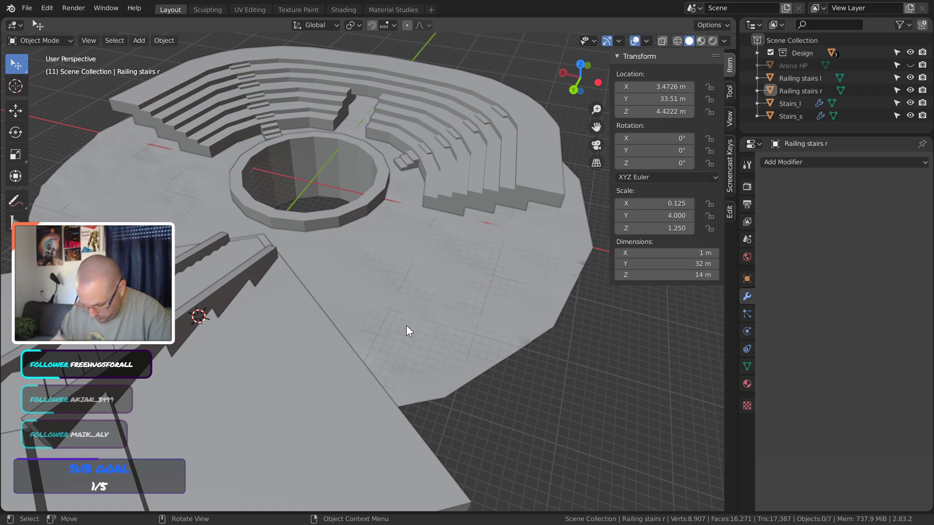
left_click(155, 346)
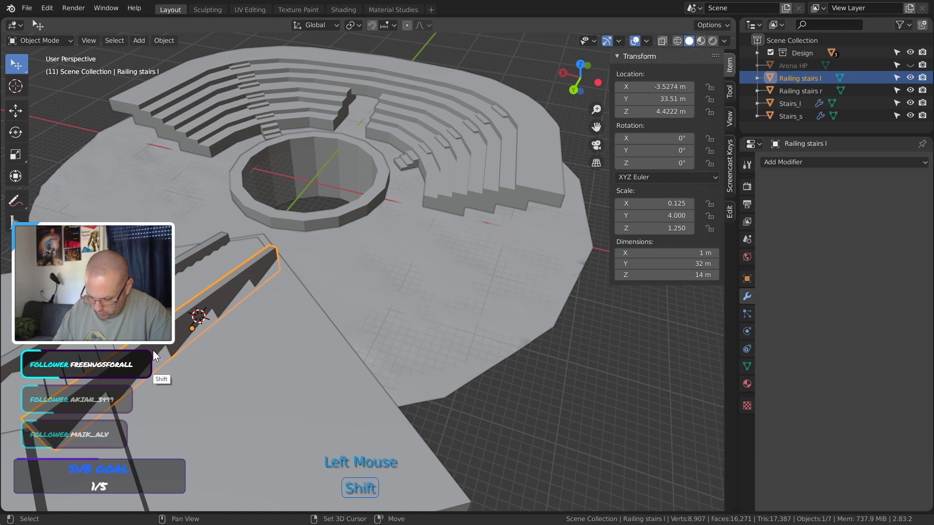
key("shift+d")
left_click(549, 272)
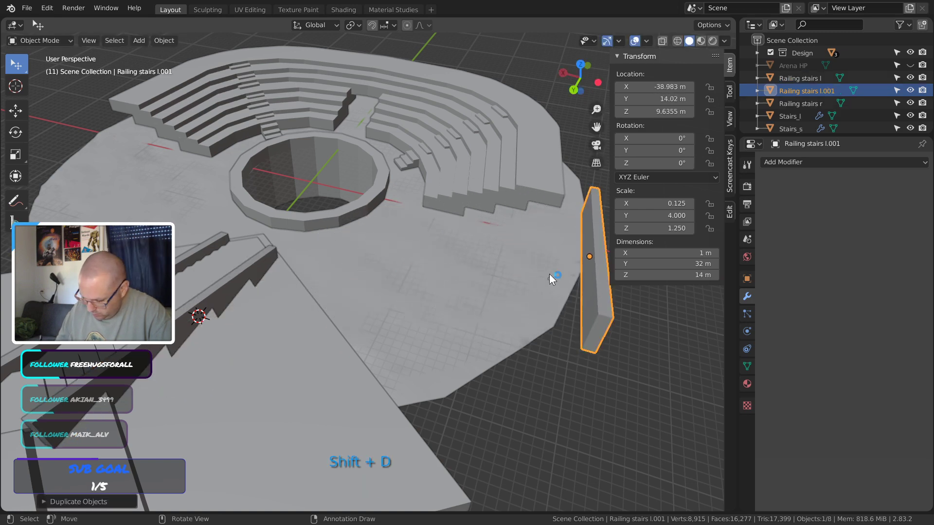
middle_click_drag(550, 273, 564, 294)
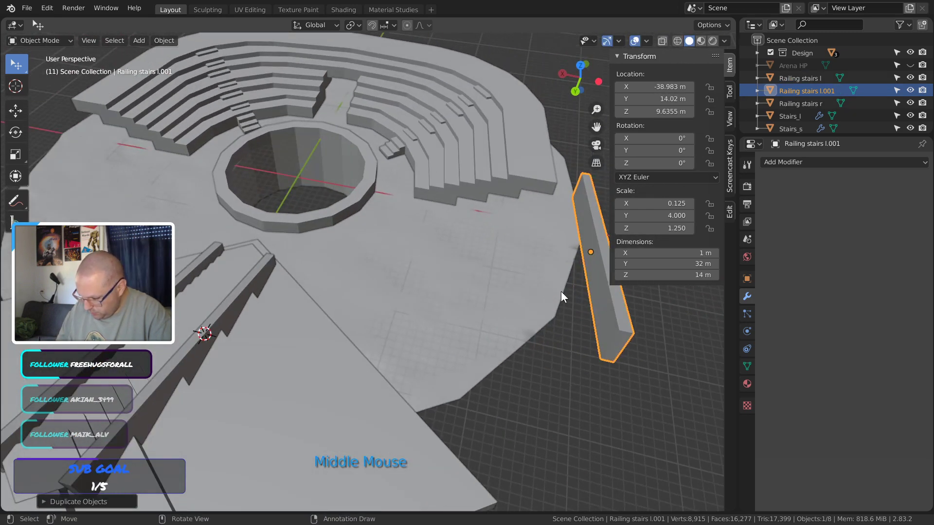
Set the new railing copy's Z location to 0 m and its Z rotation to 90°
left_click(671, 111)
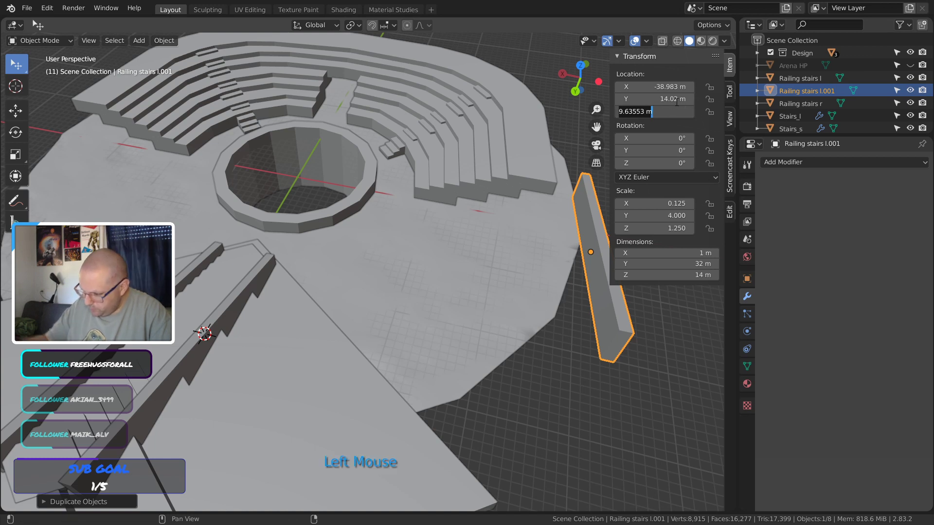
type("0")
key("Return")
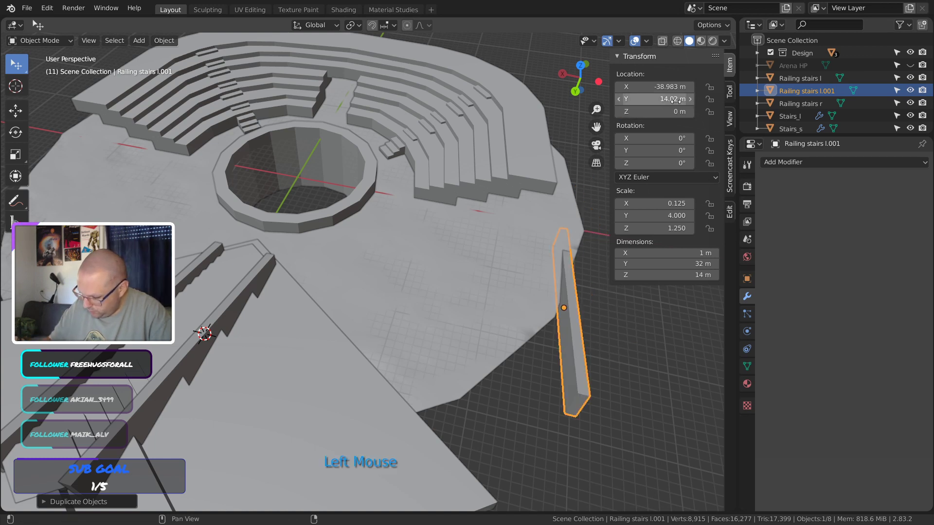
left_click(677, 164)
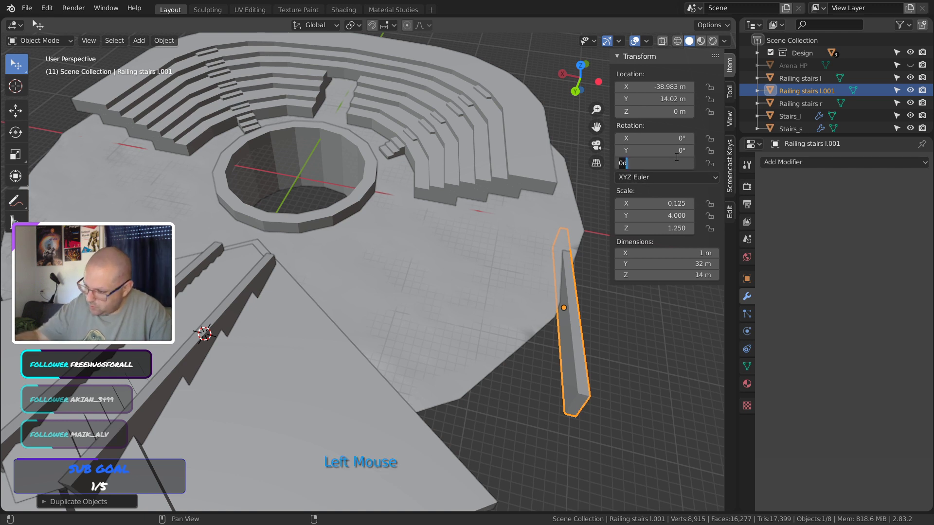
key("Return")
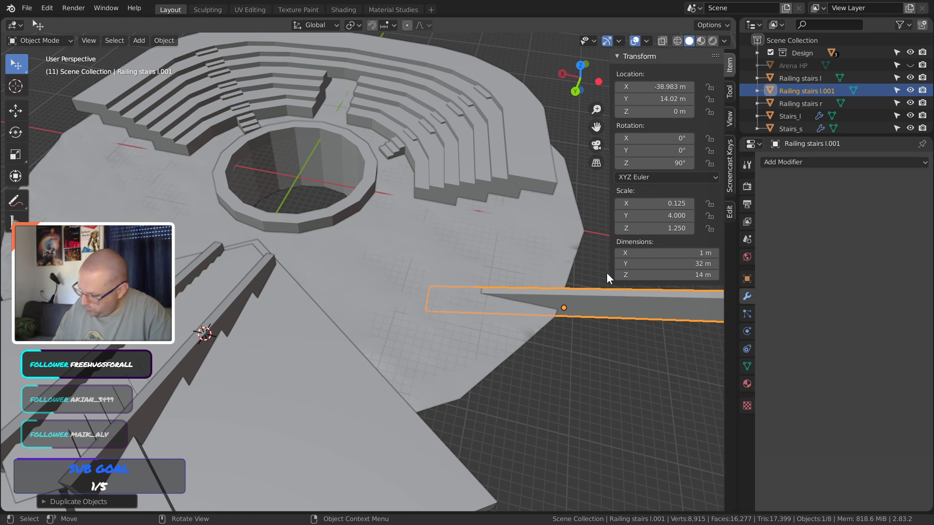
Try to move both original railings together with Stairs_l and Stairs_s into another collection
left_click(758, 53)
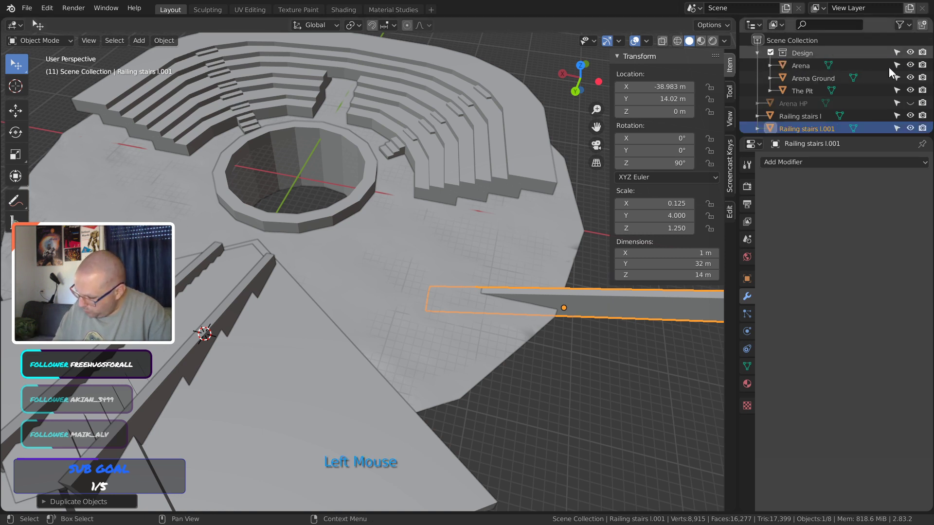
left_click(757, 53)
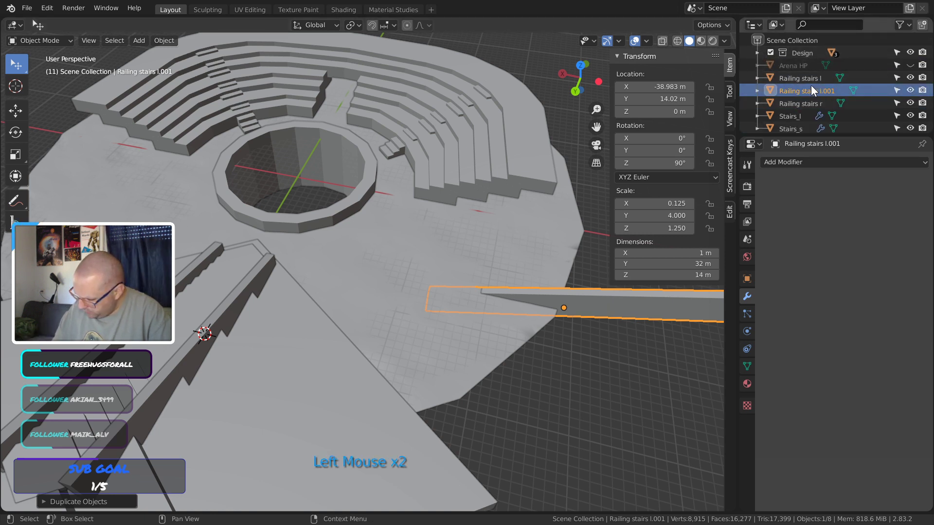
left_click(804, 80)
left_click(801, 91)
left_click(788, 79)
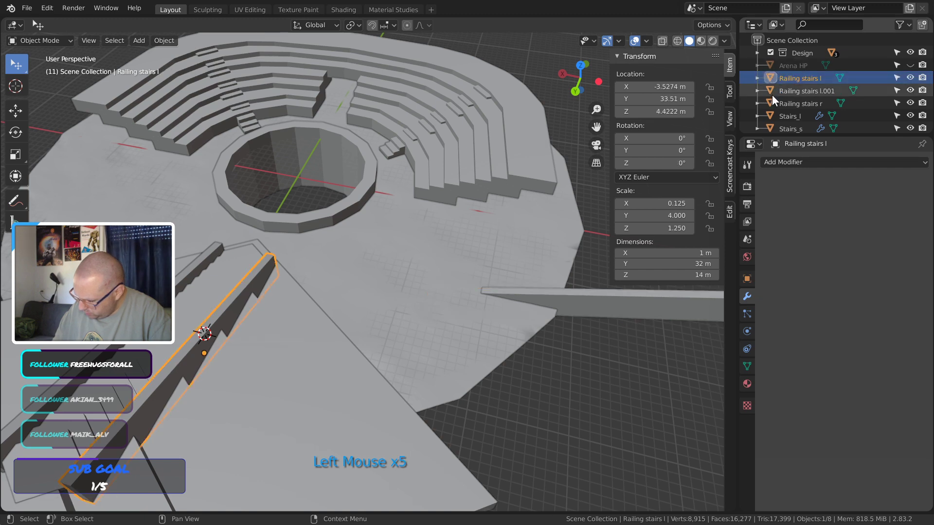
left_click(770, 103, "ctrl")
left_click(770, 116, "ctrl")
left_click(769, 128, "ctrl")
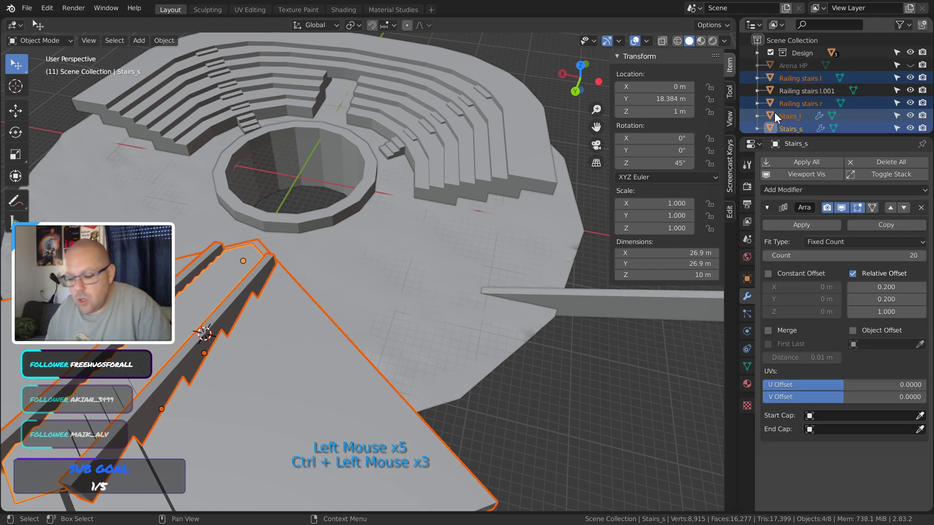
key("m")
left_click(458, 319)
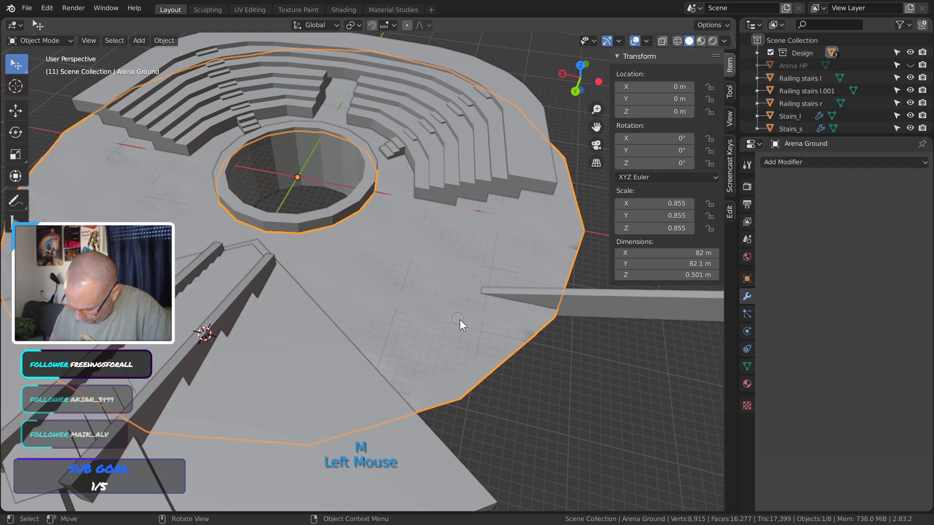
middle_click_drag(422, 290, 323, 357, "ctrl")
left_click(323, 357)
key("ctrl+z")
key("ctrl+x")
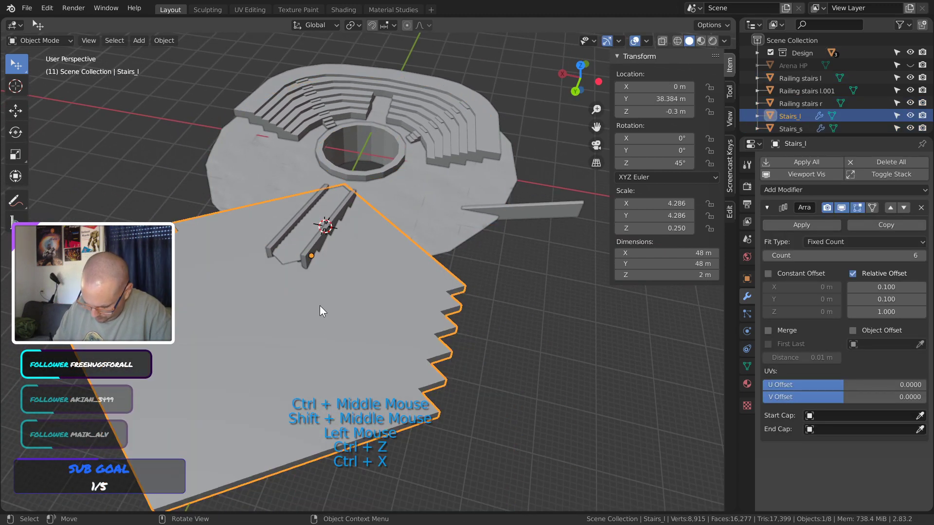
left_click_drag(305, 266, 369, 326)
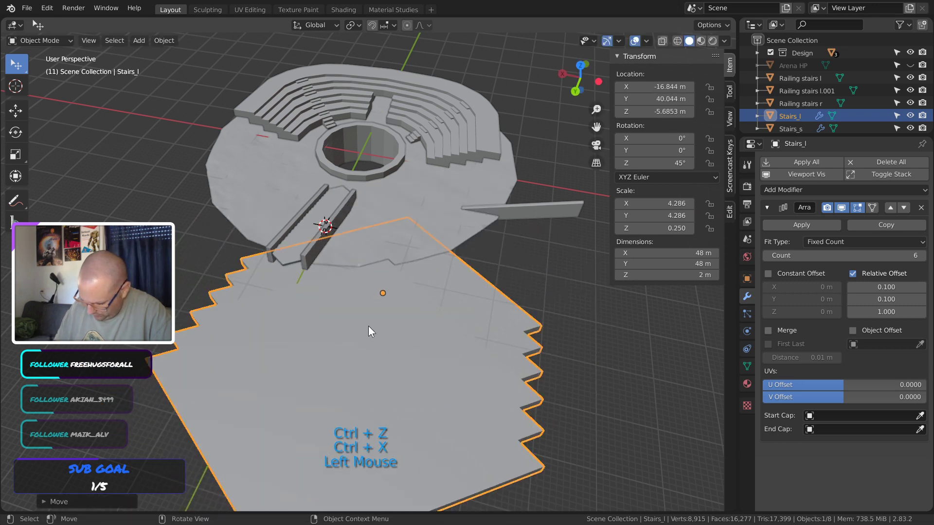
left_click(571, 291)
key("ctrl+z")
key("ctrl+z")
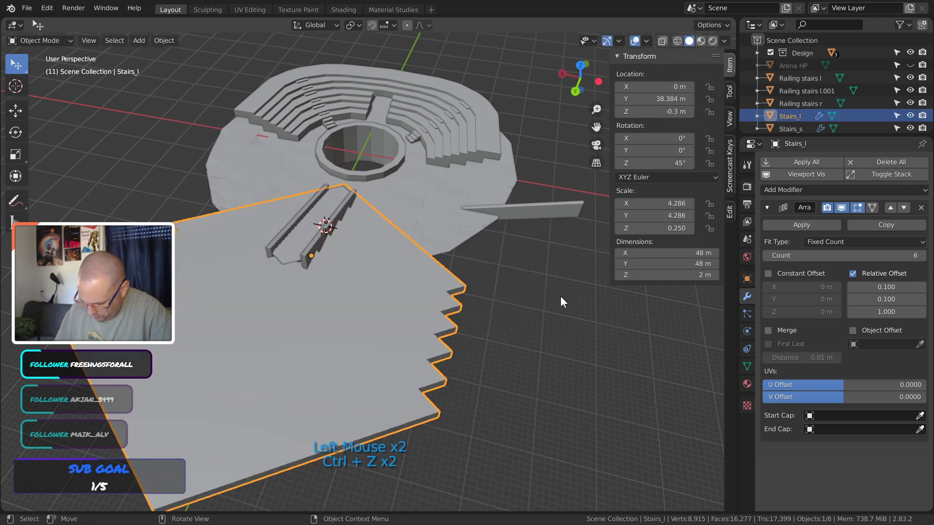
left_click(534, 322)
left_click(362, 340)
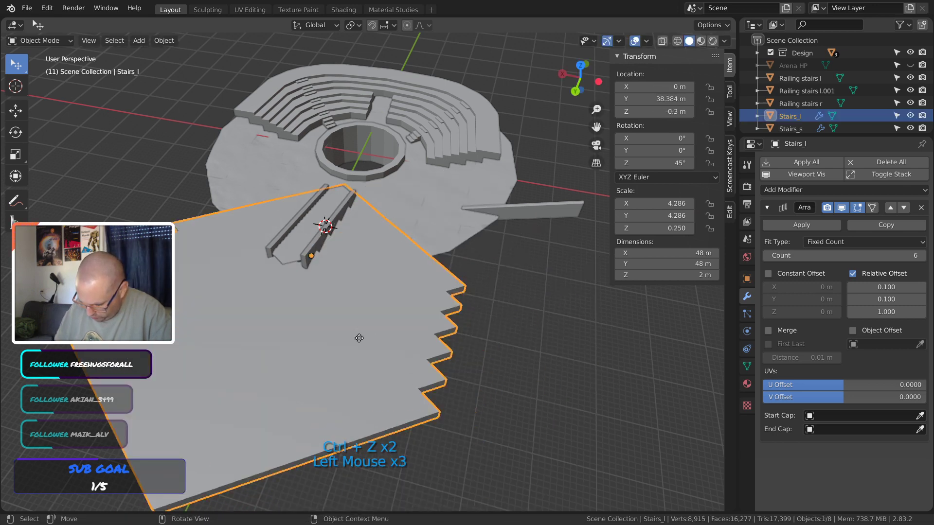
left_click_drag(362, 340, 380, 355)
key("ctrl+z")
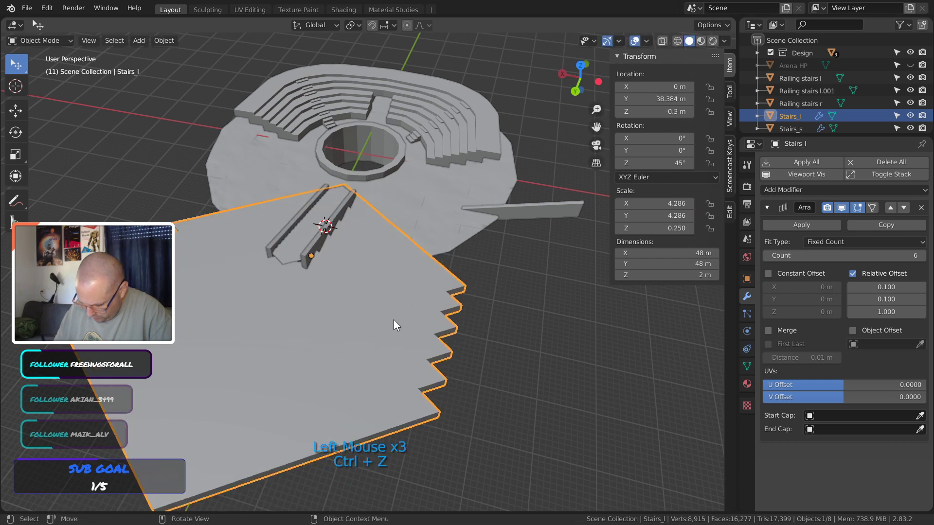
Move both original railings, Stairs_l and Stairs_s into a new collection named Staircase and make that collection unselectable
left_click(282, 237, "shift")
left_click(303, 239, "shift")
left_click(315, 251, "shift")
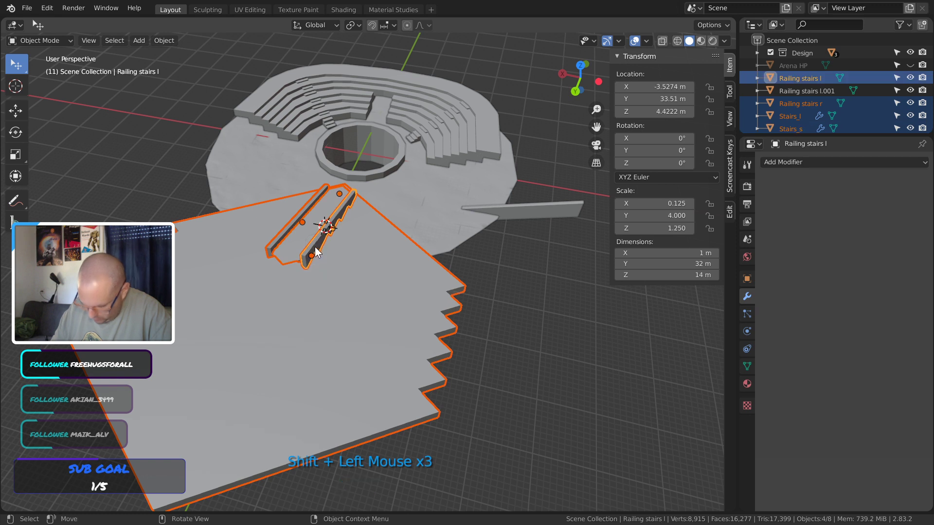
key("m")
left_click(304, 283)
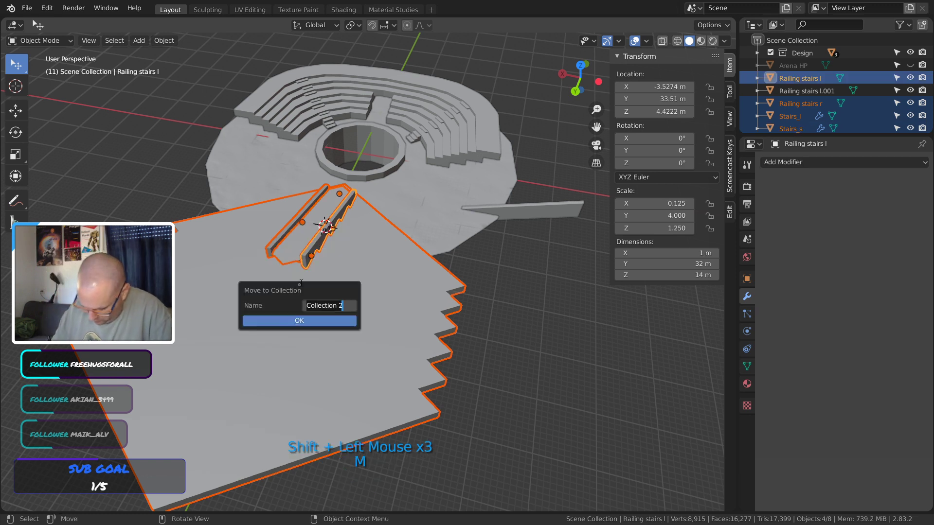
key("ctrl+a")
type("St")
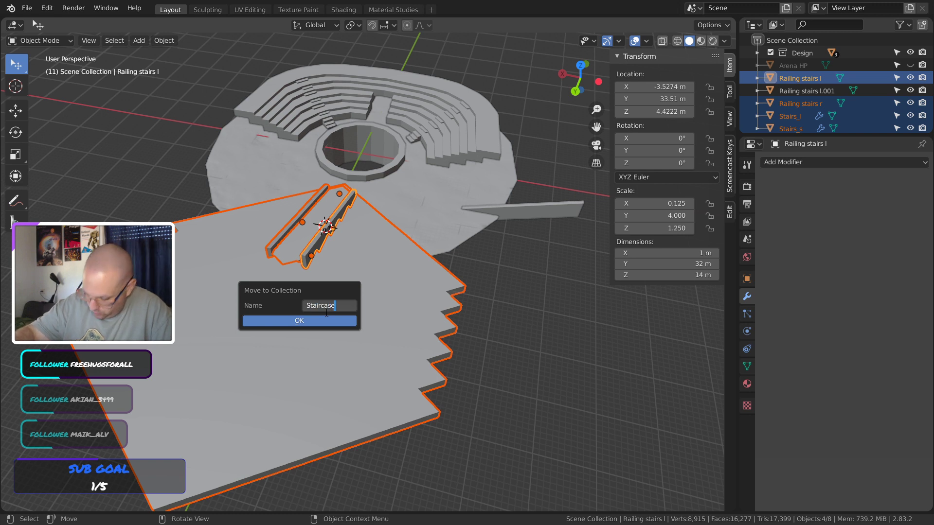
left_click(333, 321)
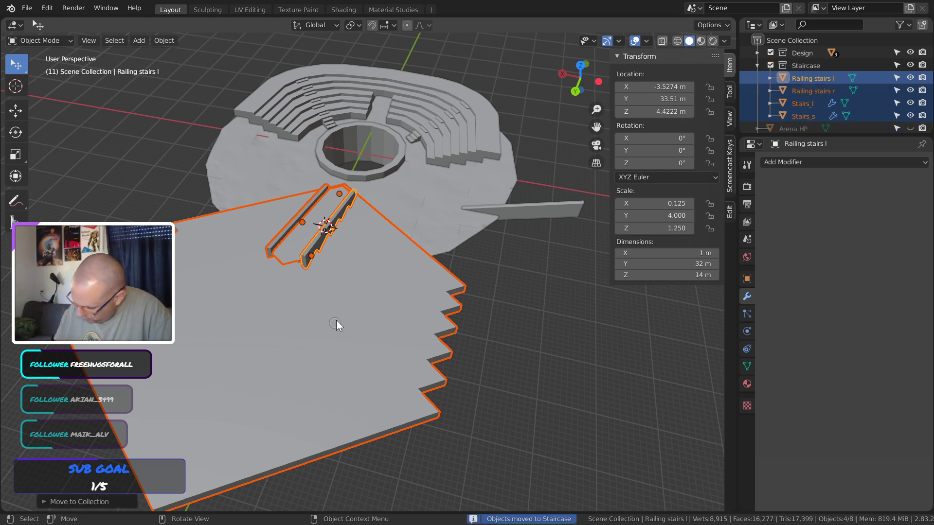
left_click(757, 65)
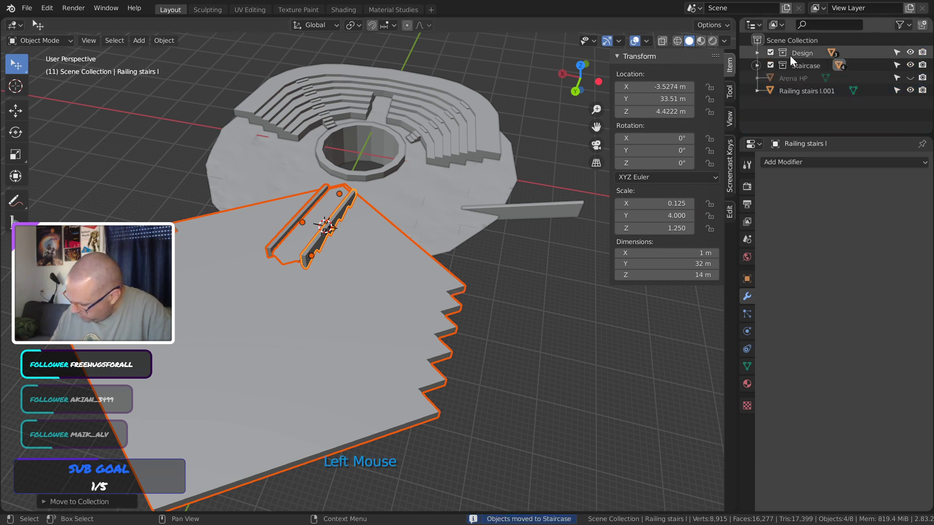
left_click(897, 65)
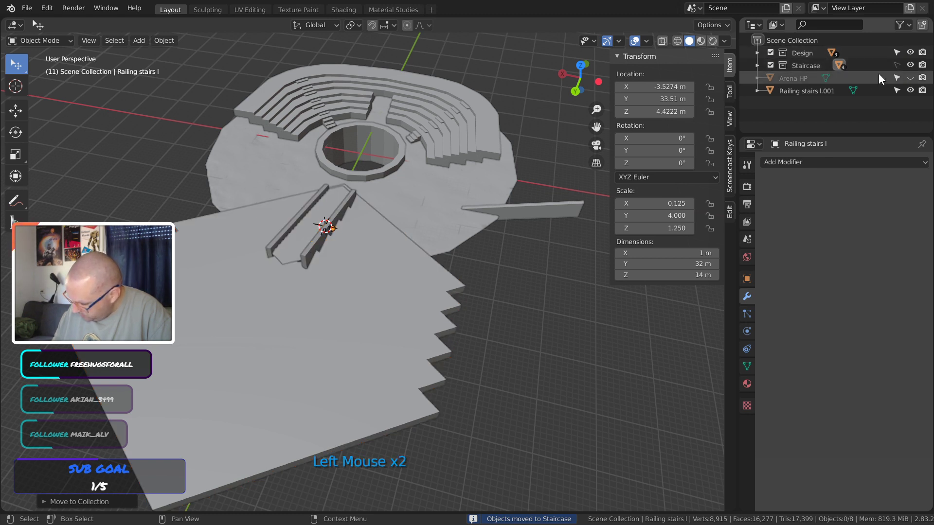
Move Railing stairs l.001 into the Design collection and hide Arena Ground
left_click(798, 91)
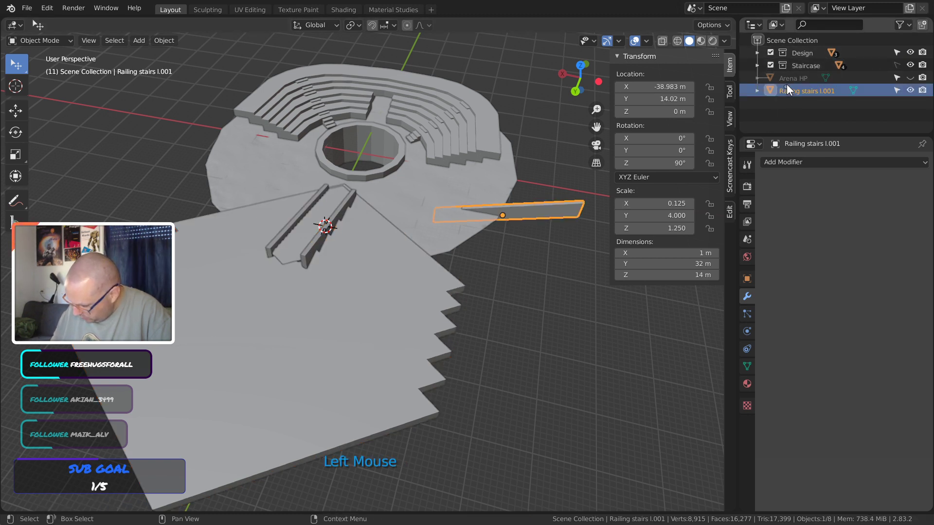
left_click_drag(791, 90, 776, 52)
left_click(761, 51)
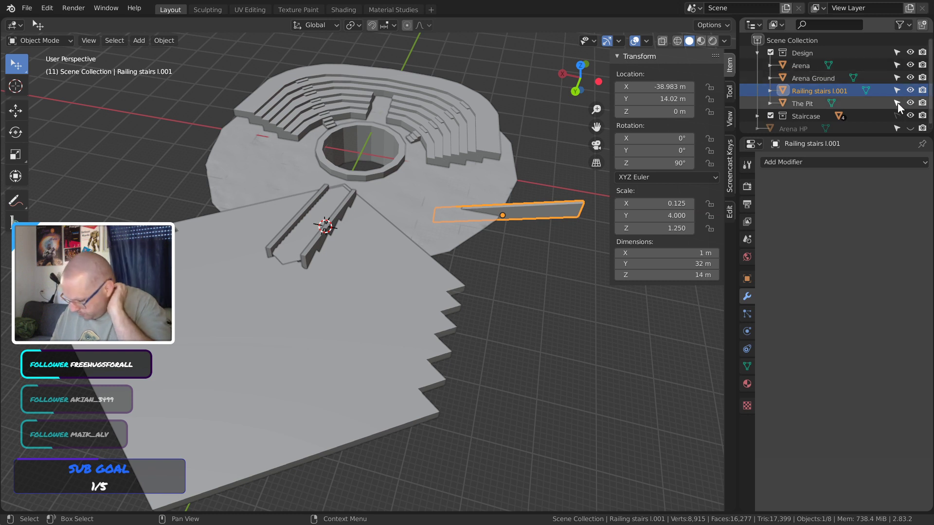
left_click(910, 78)
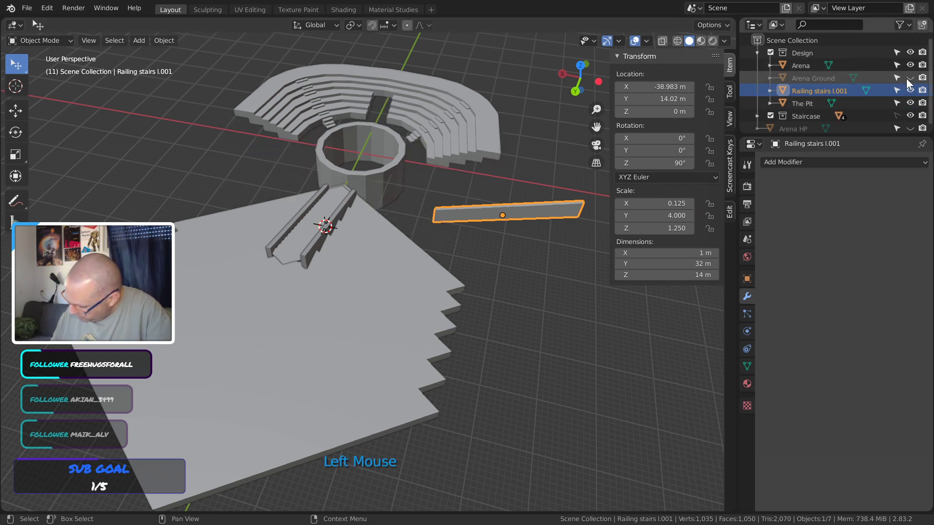
left_click(757, 53)
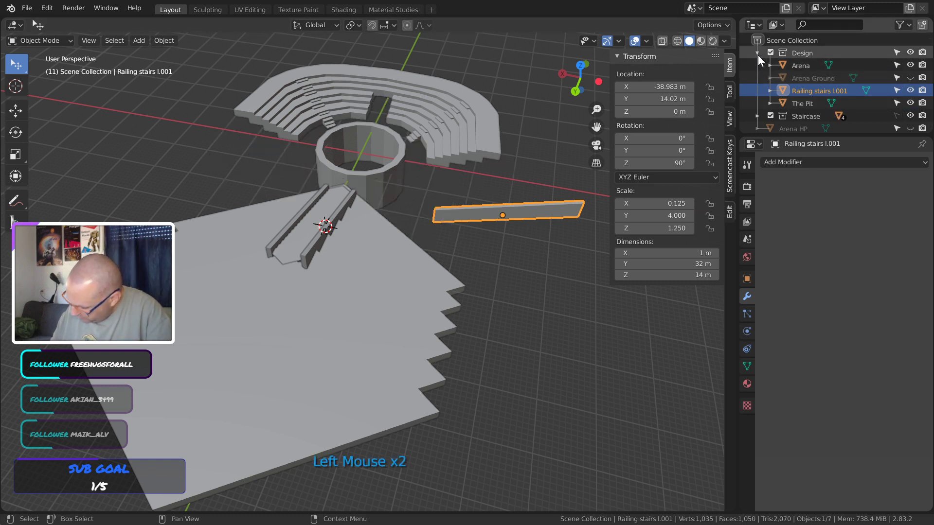
Move Railing stairs l.001 horizontally against the straight end of the arena seating, at about X -25.7 m and Y 0.2 m
left_click(526, 208)
middle_click_drag(523, 159, 393, 255, "shift")
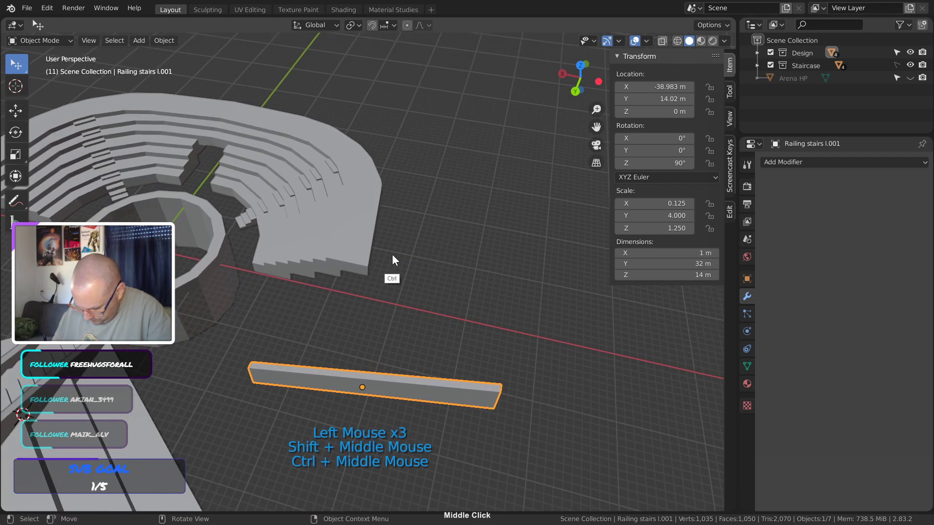
key("KP_7")
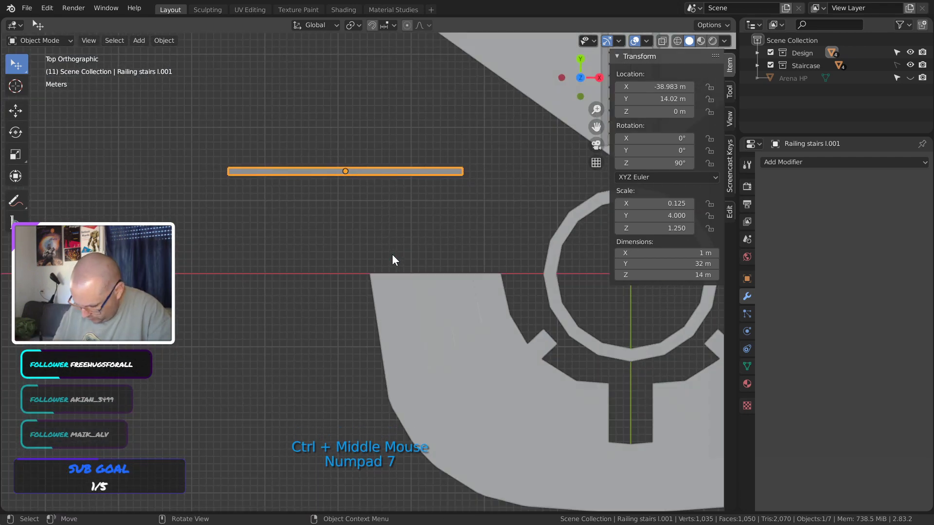
key("shift")
middle_click_drag(479, 246, 317, 270, "shift")
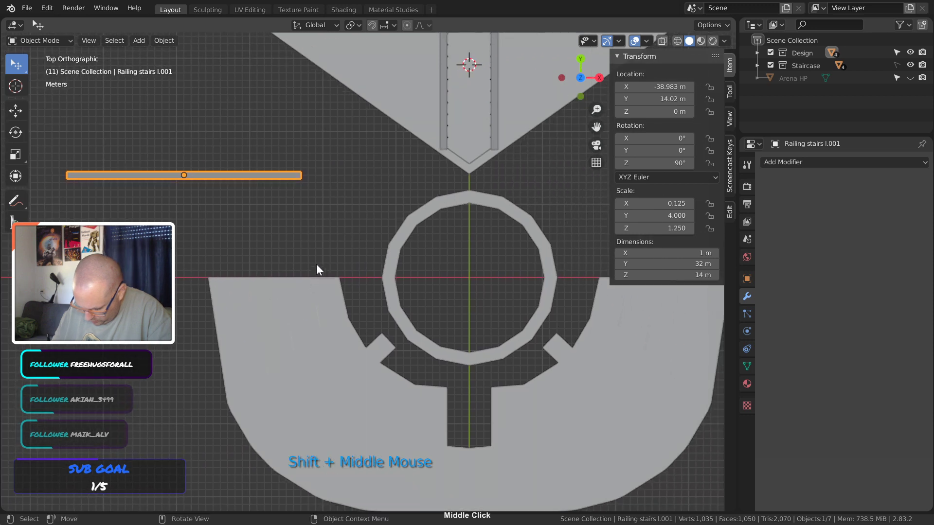
key("g")
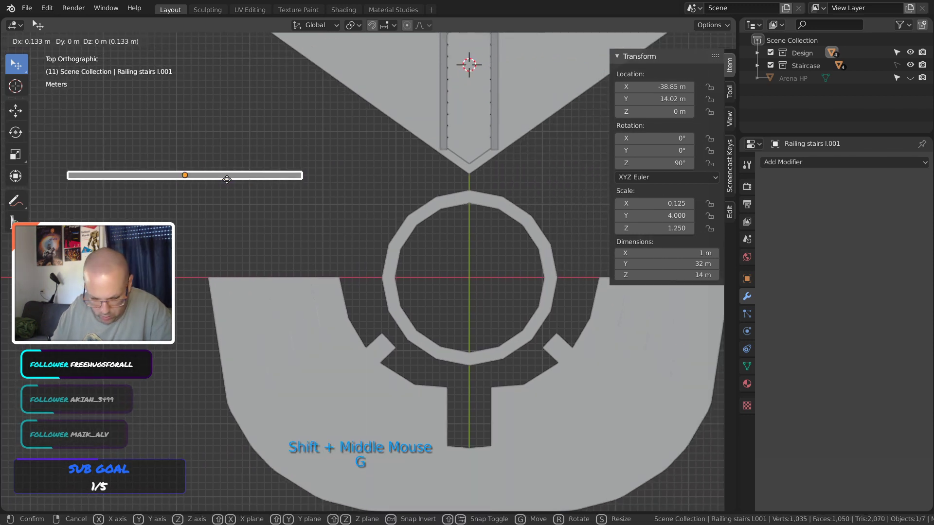
key("shift+z")
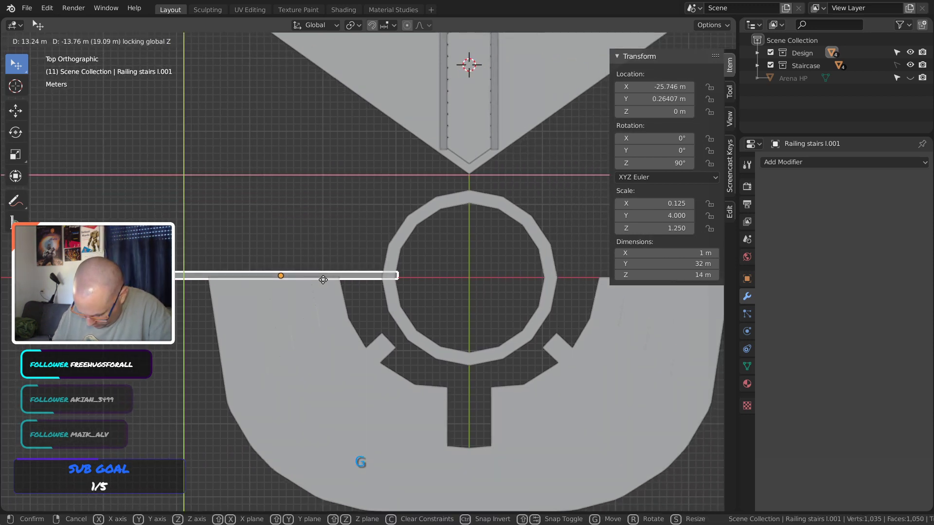
left_click(323, 280)
Shorten the railing copy by moving its upper outer end face along global X to a local Y of about 2.67 m
middle_click_drag(331, 323, 507, 335)
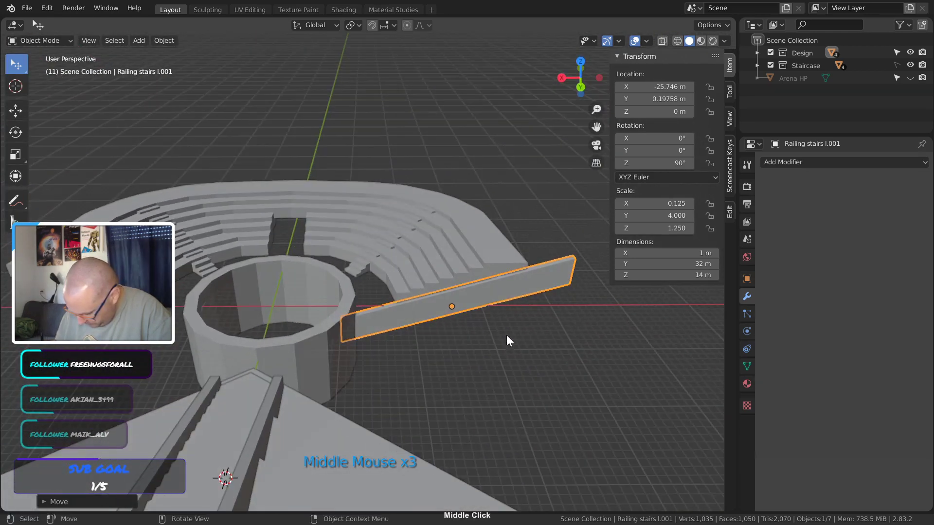
middle_click_drag(566, 279, 364, 301, "shift")
key("Tab")
left_click(366, 303)
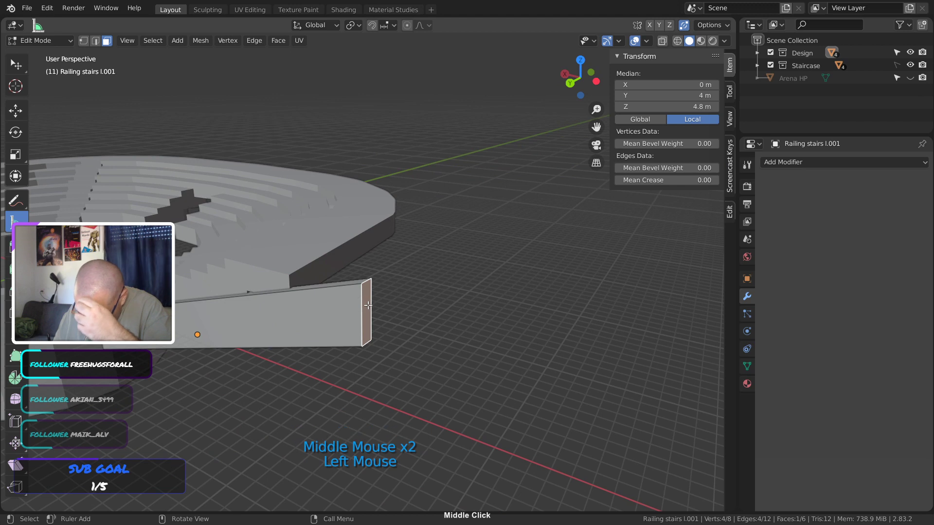
key("g")
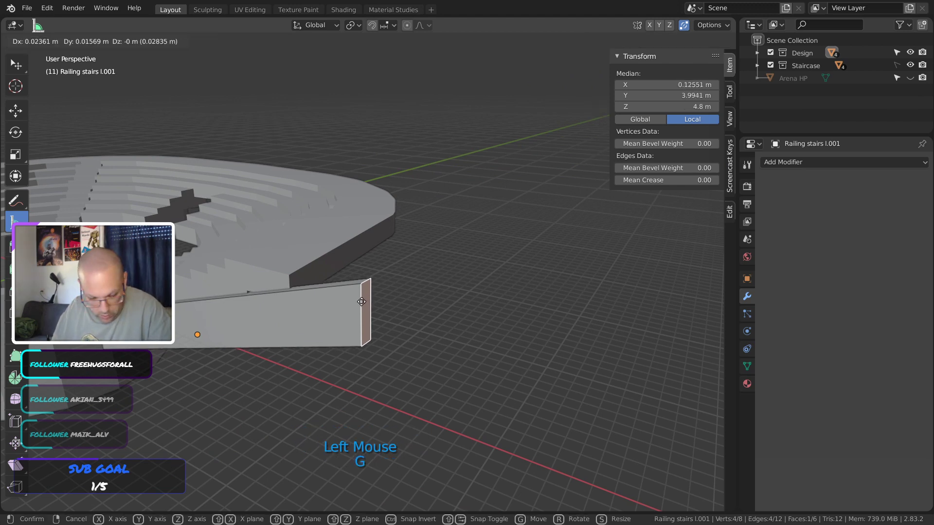
key("x")
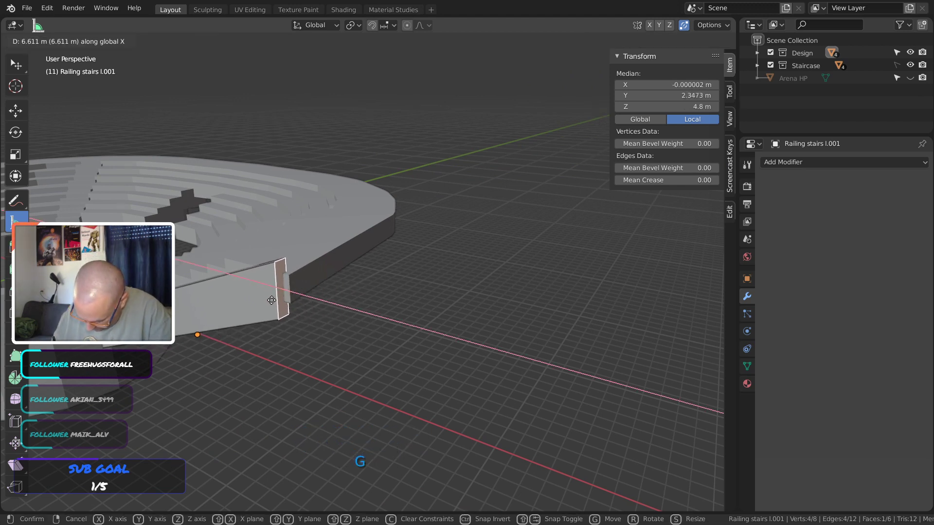
left_click(302, 310)
Pull the railing's lower inner end face out of the pit along global X to a local Y of about -0.88 m
middle_click_drag(267, 299, 349, 356)
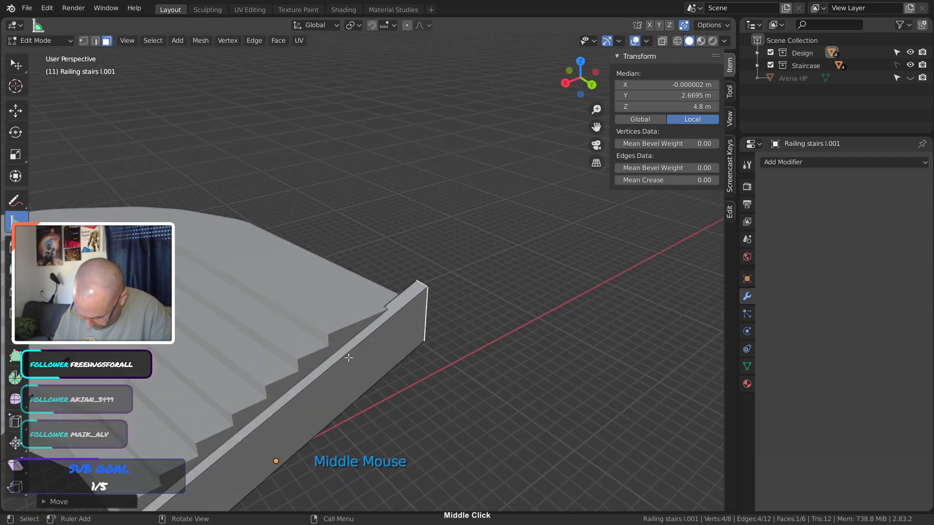
middle_click_drag(292, 394, 411, 389, "shift")
left_click(411, 389)
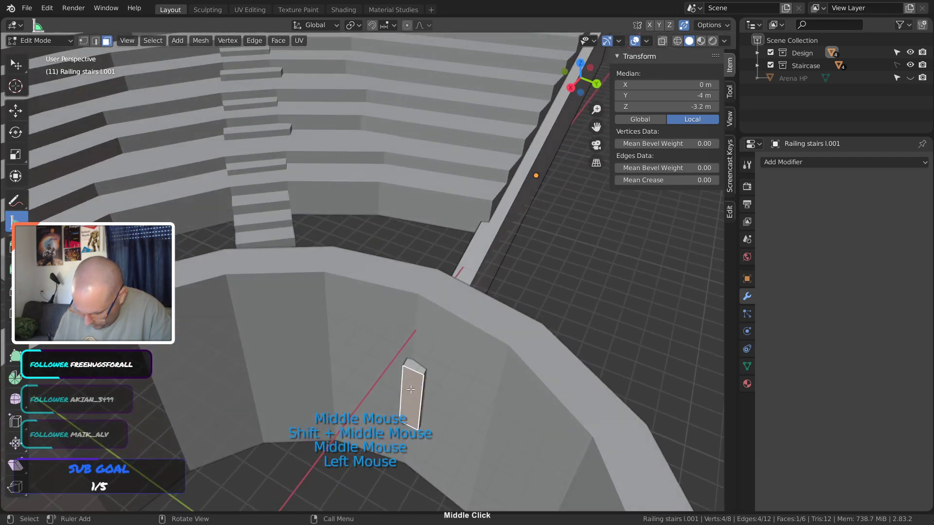
key("g")
key("x")
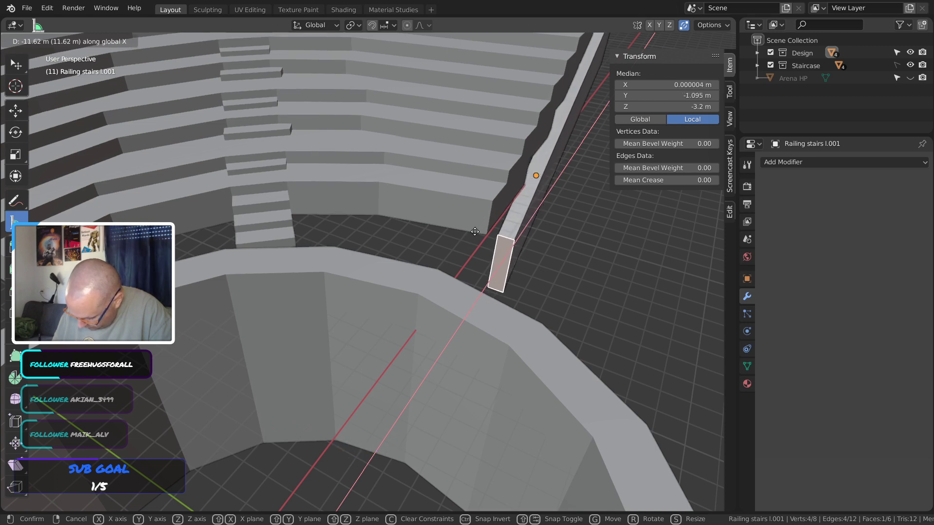
left_click(482, 229)
Clear the face selection and hide The Pit
middle_click_drag(504, 302, 412, 287)
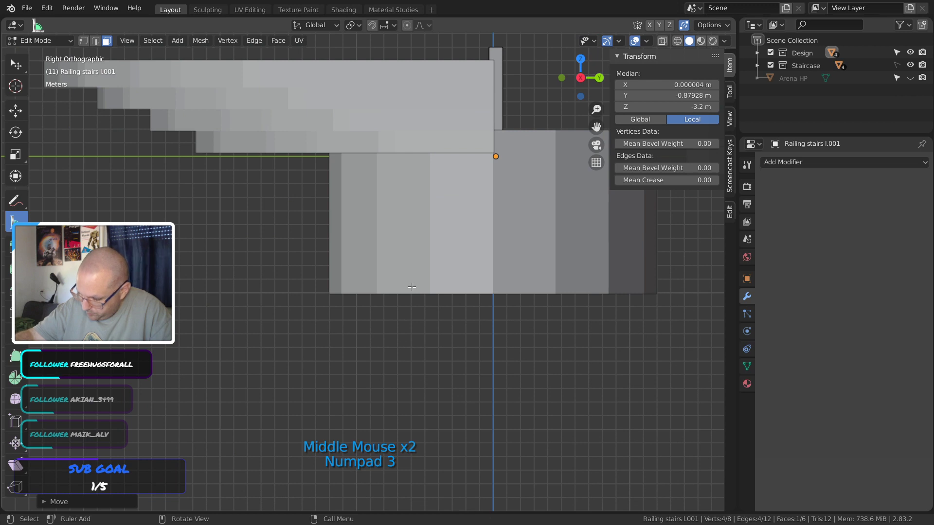
key("KP_1")
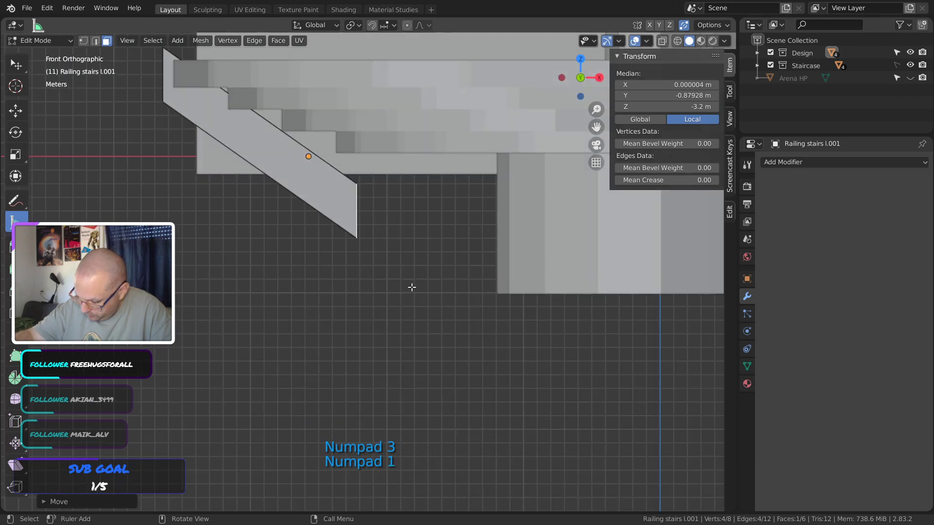
key("KP_3")
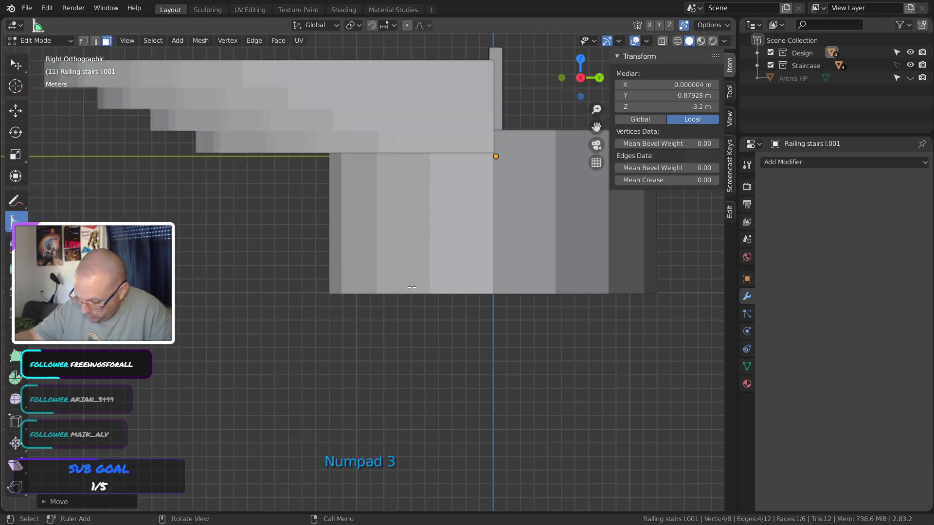
middle_click_drag(412, 288, 468, 303)
left_click(468, 303)
left_click(757, 53)
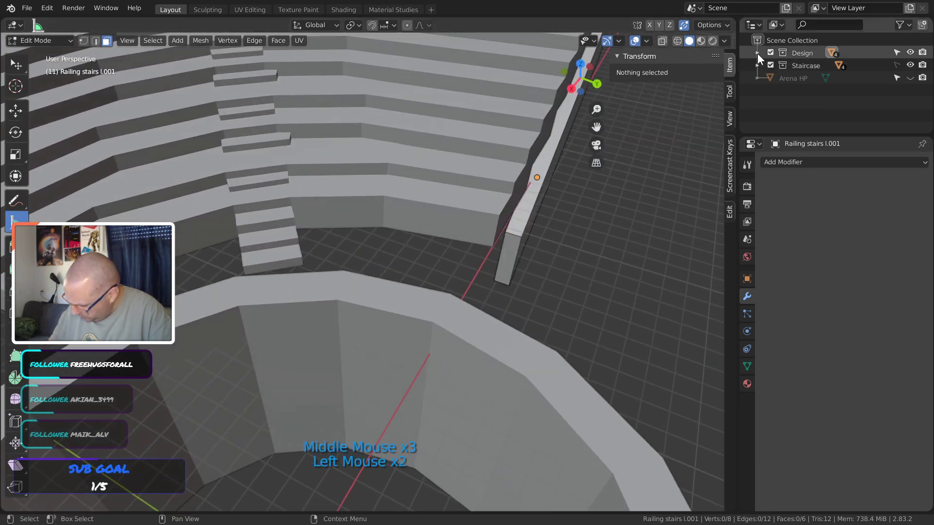
left_click(910, 103)
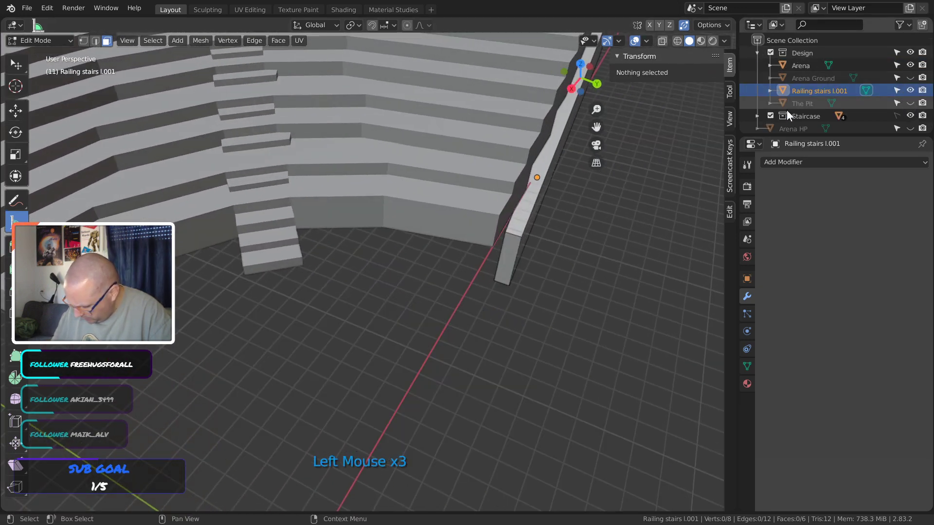
Extend the railing's lower end by moving its end face along global X to a local Y of about -1.86 m
left_click(511, 254)
middle_click_drag(511, 254, 566, 92)
left_click(580, 79)
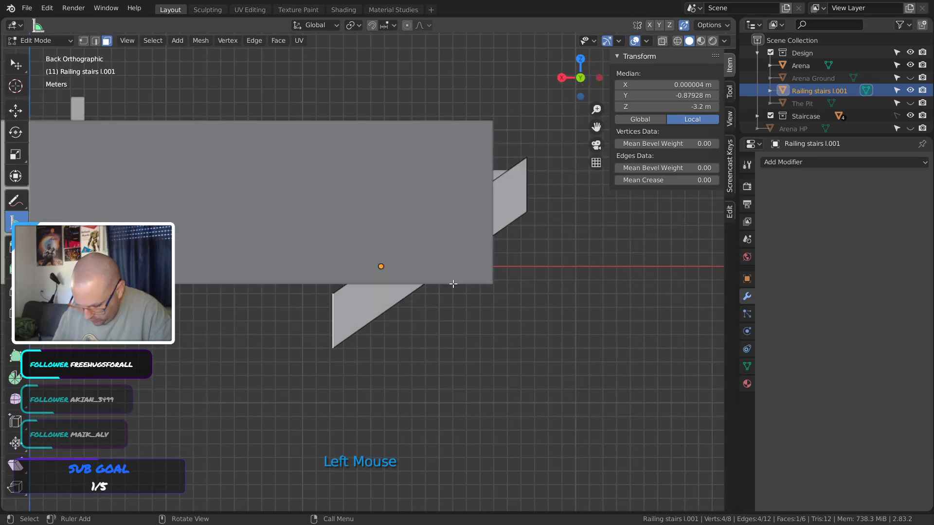
key("g")
key("x")
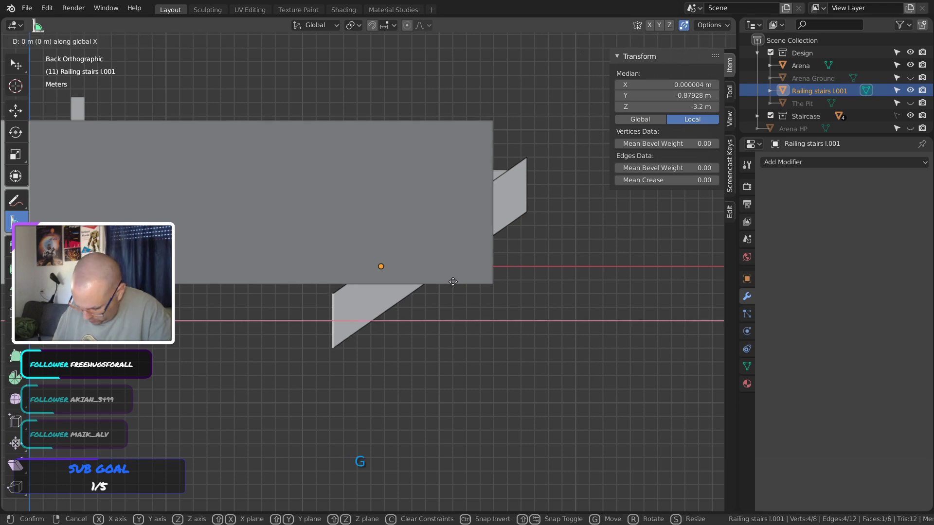
left_click(404, 287)
Collapse the Design collection's contents and hide the Staircase collection
middle_click_drag(404, 287, 185, 348)
left_click(758, 52)
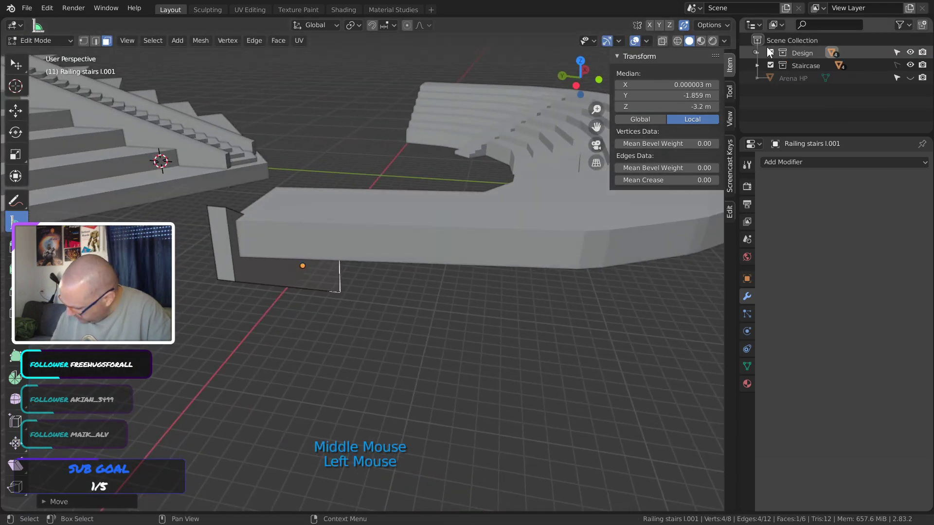
left_click(911, 65)
middle_click_drag(341, 272, 571, 115)
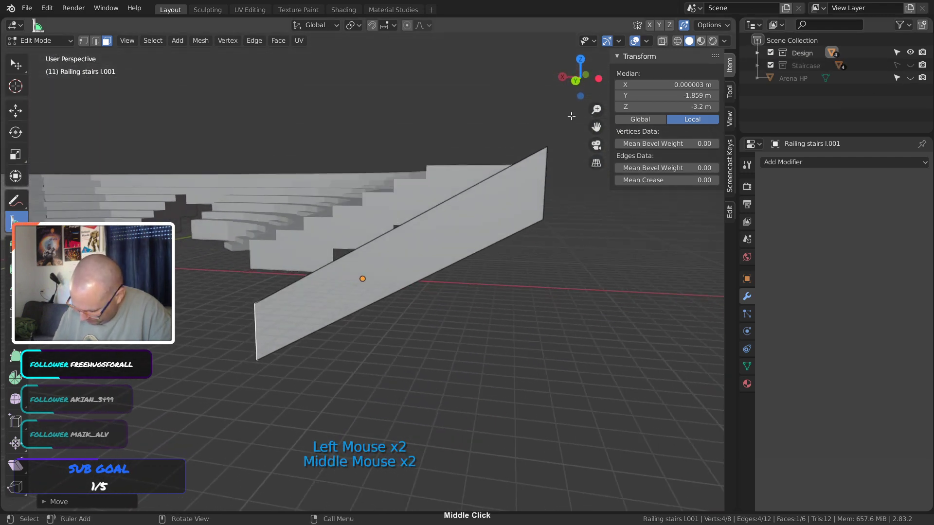
Move the lower end face of the stair railing outward along X to a local Y of about -2.17 m
left_click(576, 80)
middle_click_drag(322, 282, 343, 247)
left_click(580, 81)
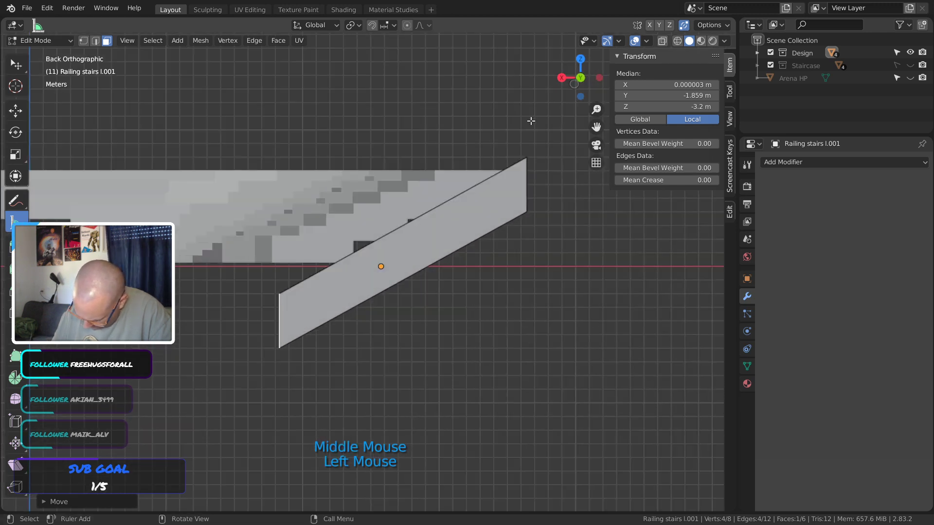
key("g")
key("x")
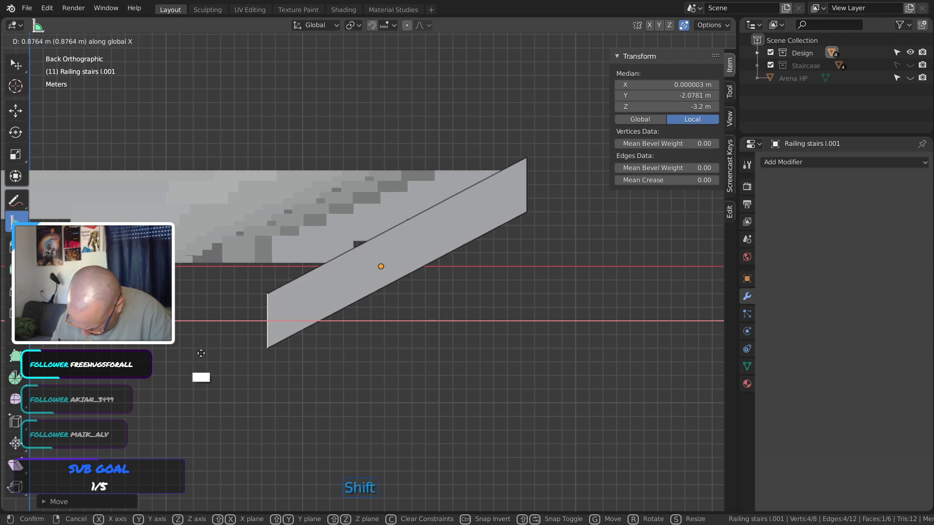
left_click(146, 364)
key("g")
key("y")
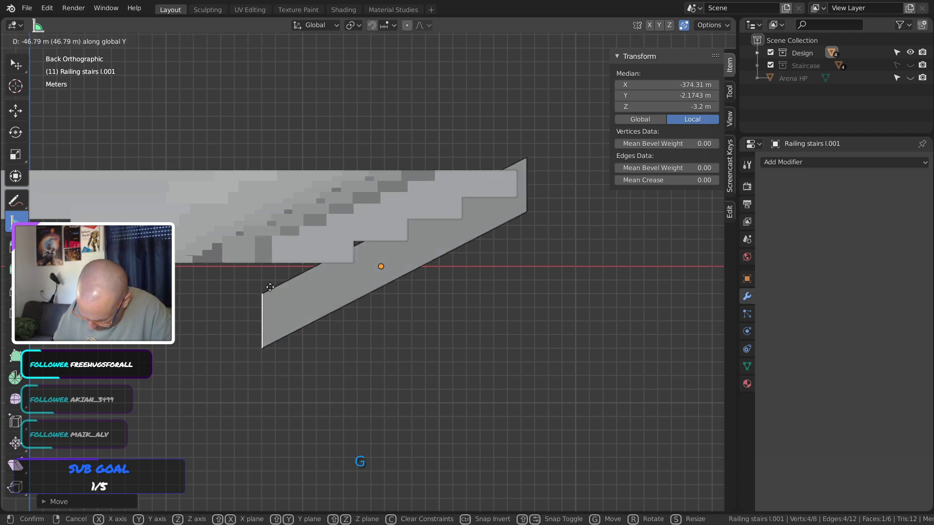
left_click(265, 344)
middle_click_drag(266, 344, 407, 288)
key("g")
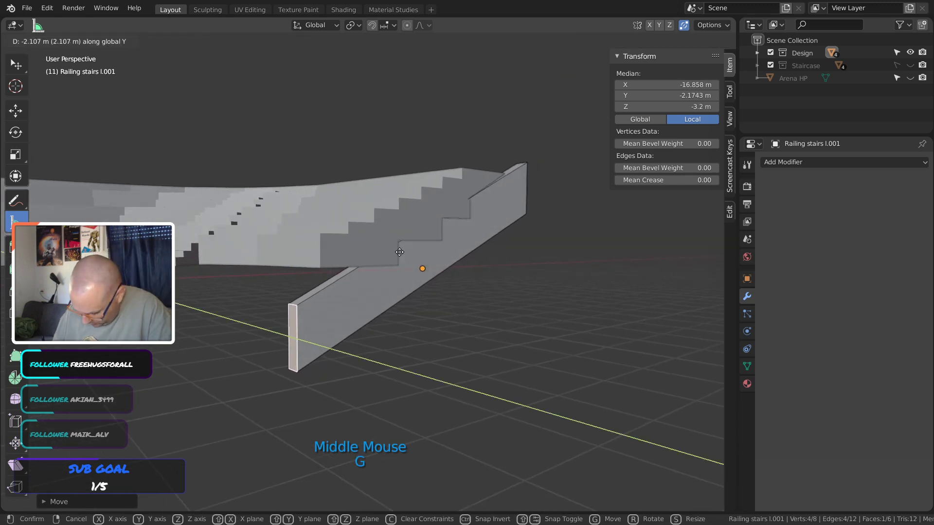
right_click(410, 305)
Raise the railing's lower end face along Z to a local height of about 1.57 m, with its bottom at ground level
middle_click_drag(410, 306, 312, 294)
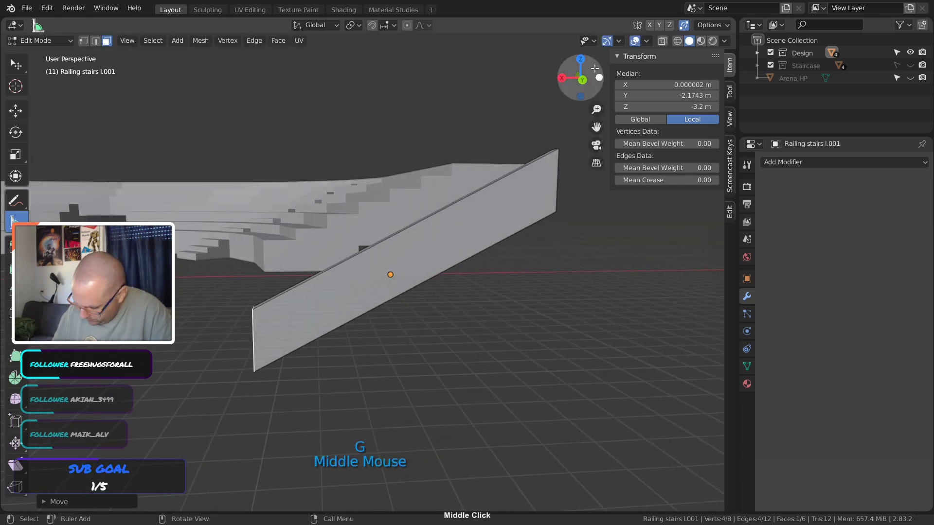
left_click(581, 80)
key("g")
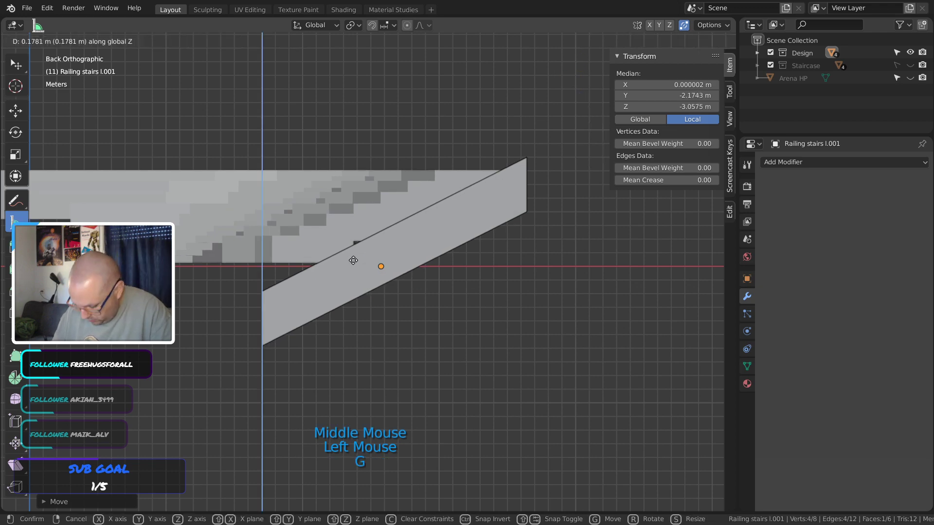
key("z")
left_click(351, 209)
middle_click_drag(351, 210, 492, 294)
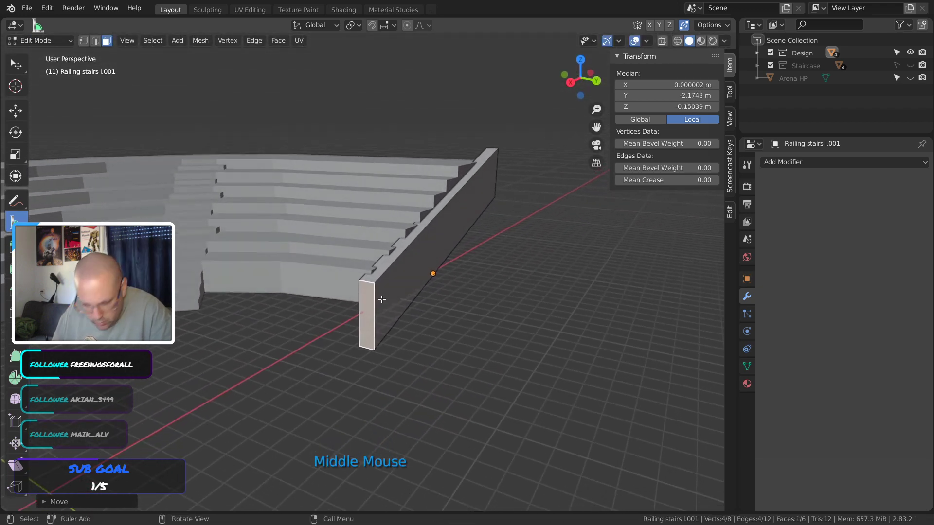
key("g")
key("z")
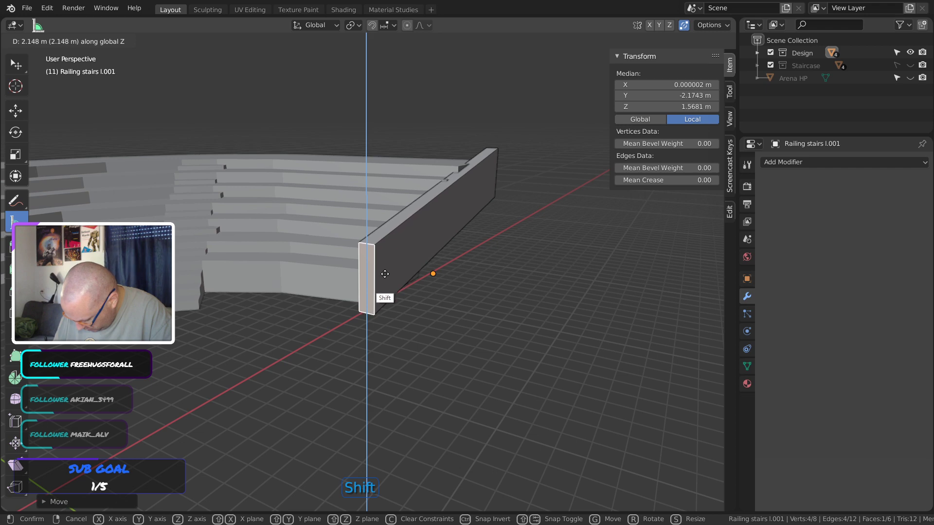
left_click(384, 274)
Examine the railing's fit against the stands from several sides and expand the Design collection
key("KP_3")
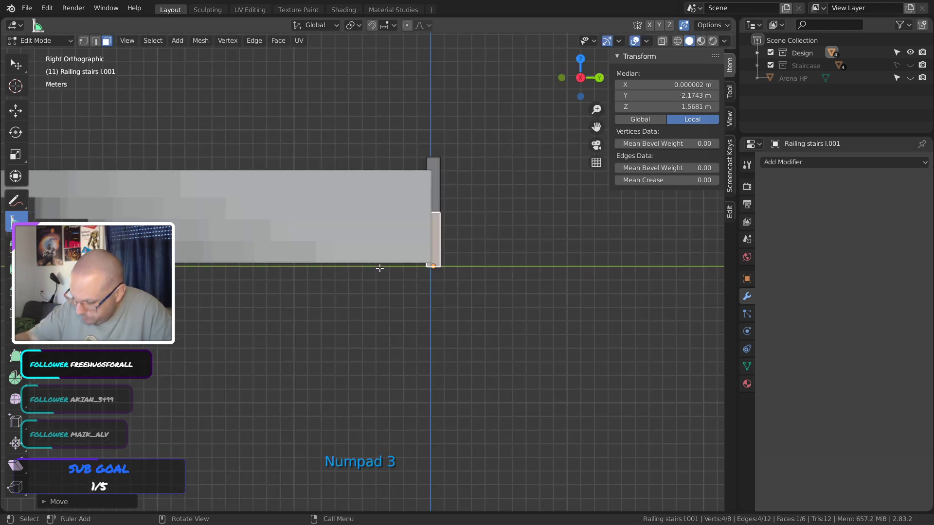
key("KP_1")
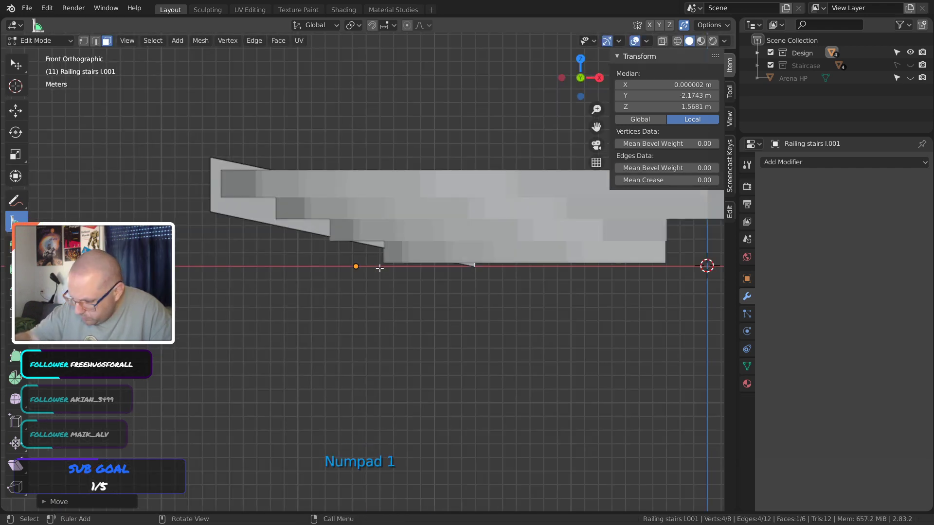
key("KP_3")
left_click(599, 78)
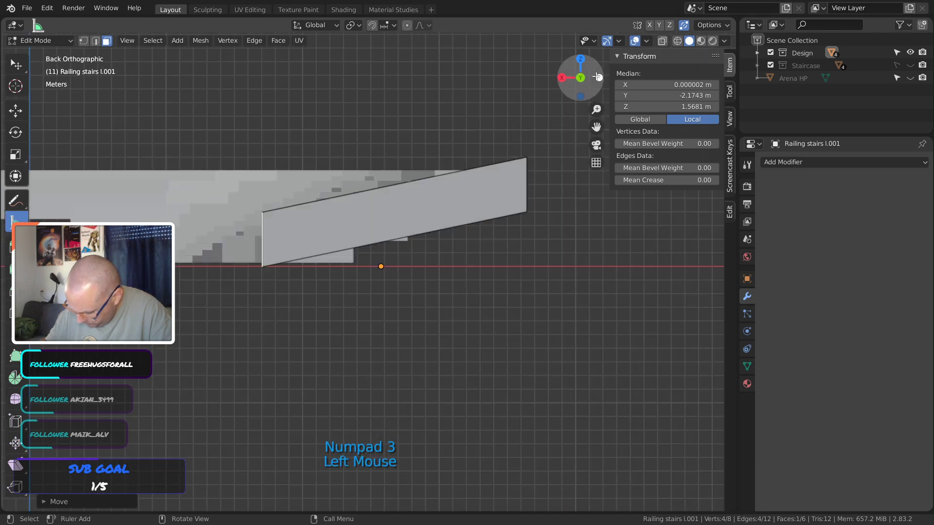
middle_click_drag(271, 289, 266, 346)
left_click(333, 178)
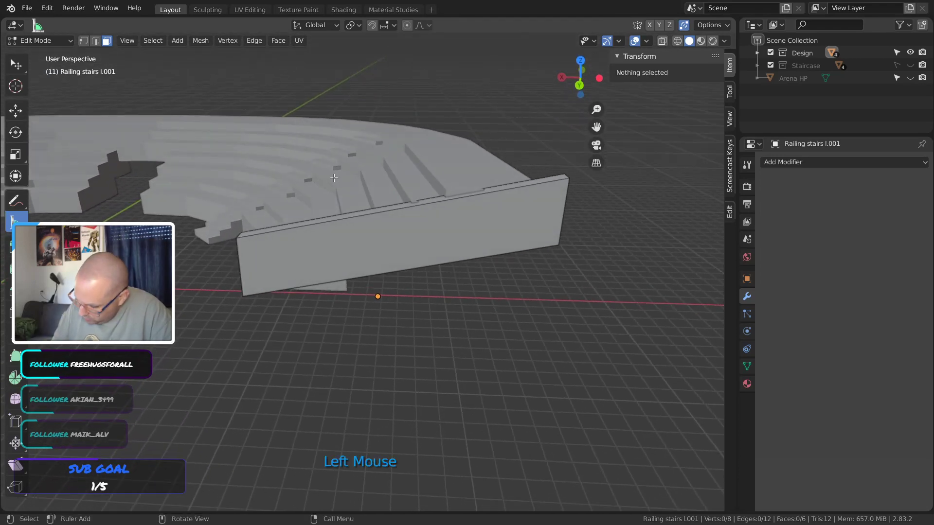
left_click(580, 86)
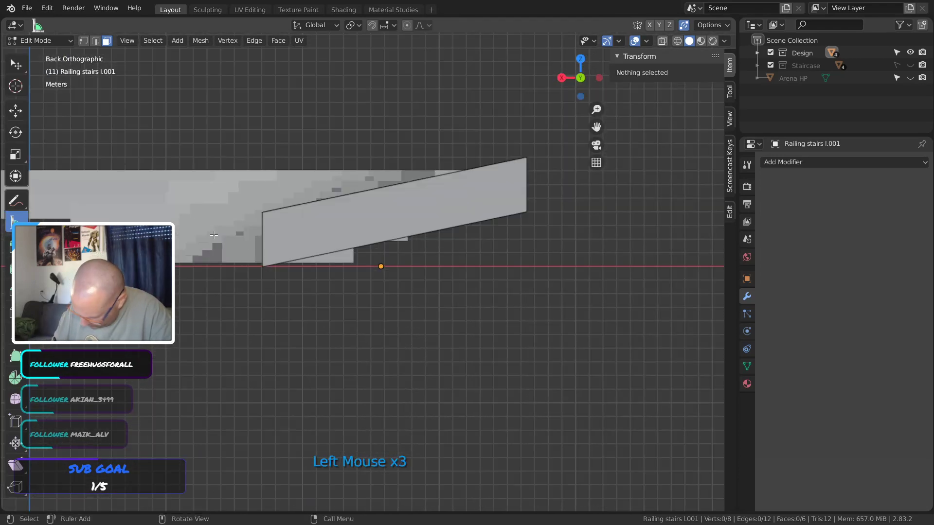
left_click(754, 53)
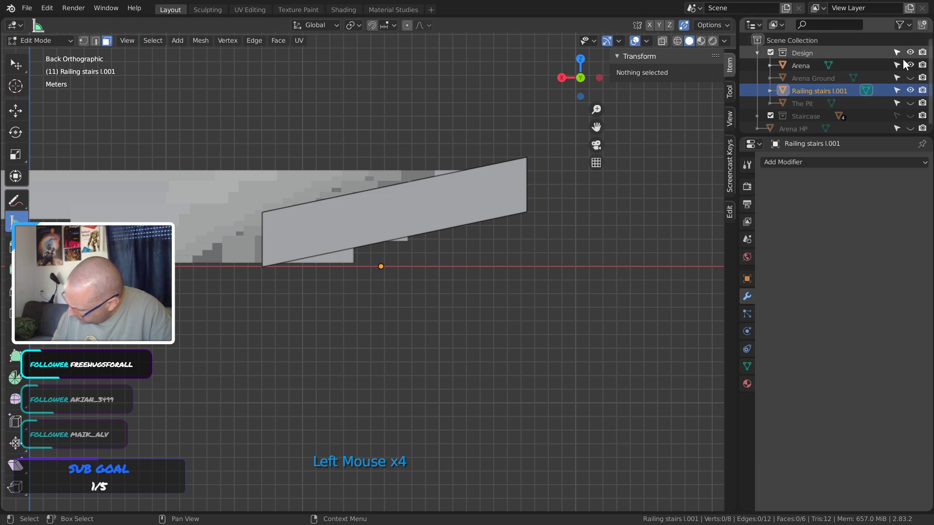
left_click(213, 198)
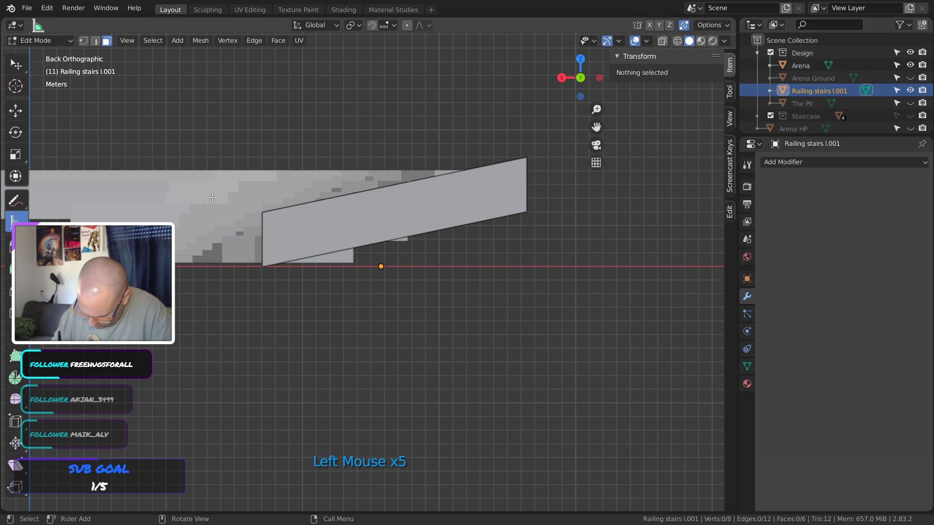
double_click(188, 225)
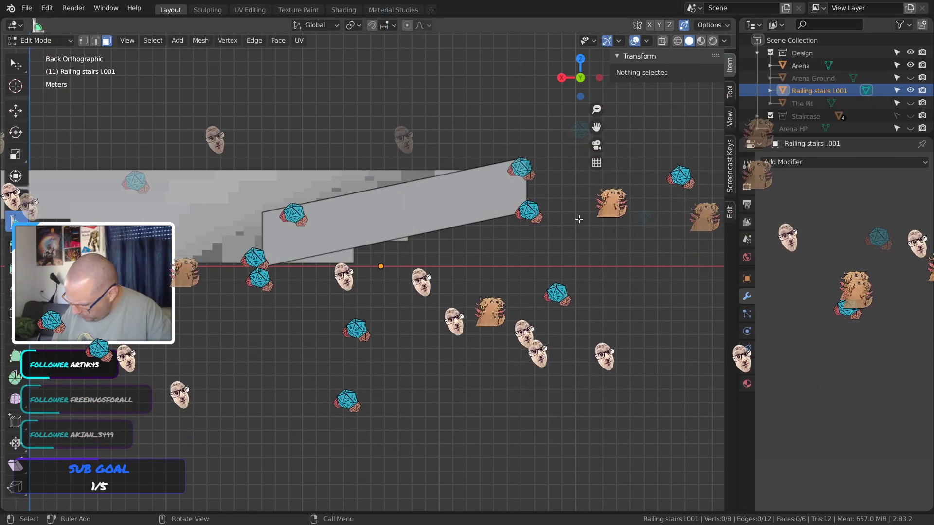
Lower the Arena object along Z to about 3.74 m so its base sits on the ground line
key("shift")
middle_click_drag(348, 328, 384, 282, "shift")
key("Tab")
left_click(381, 178)
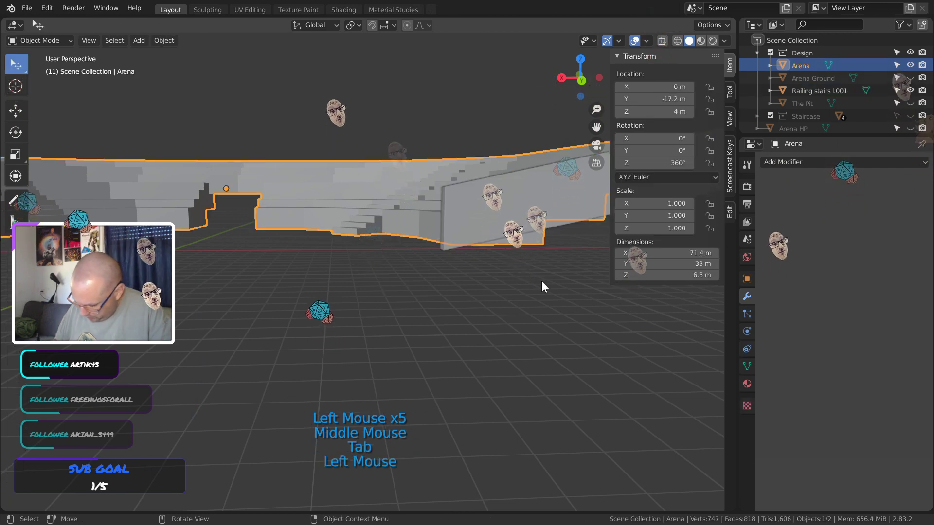
middle_click_drag(381, 179, 501, 328)
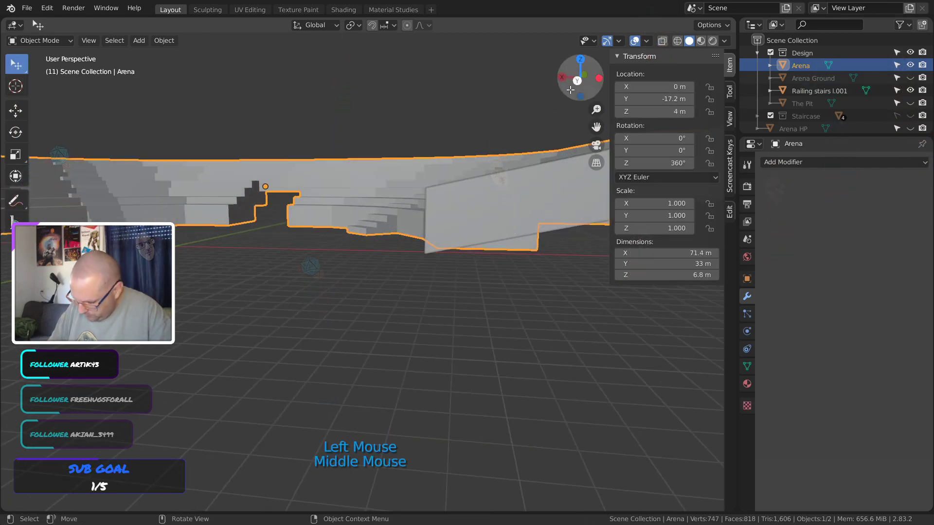
left_click(575, 79)
middle_click_drag(489, 299, 432, 335, "shift")
key("g")
key("z")
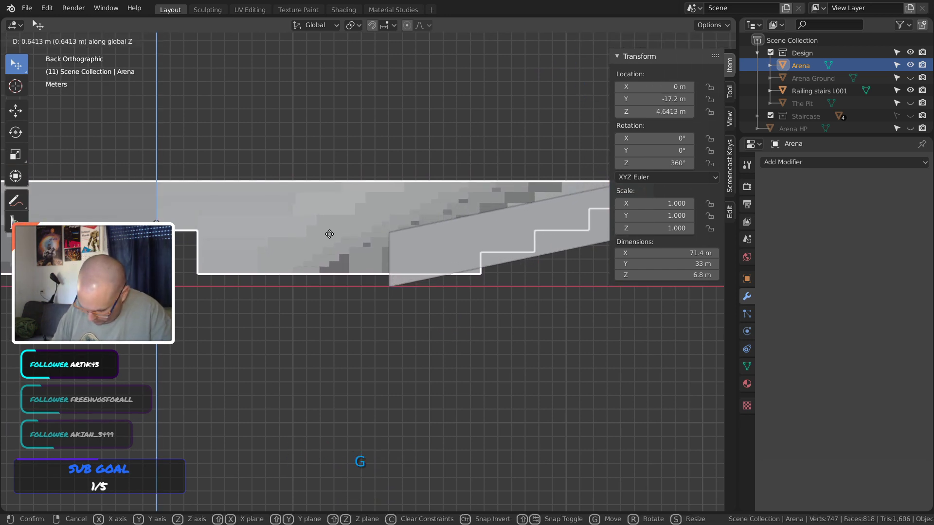
key("shift")
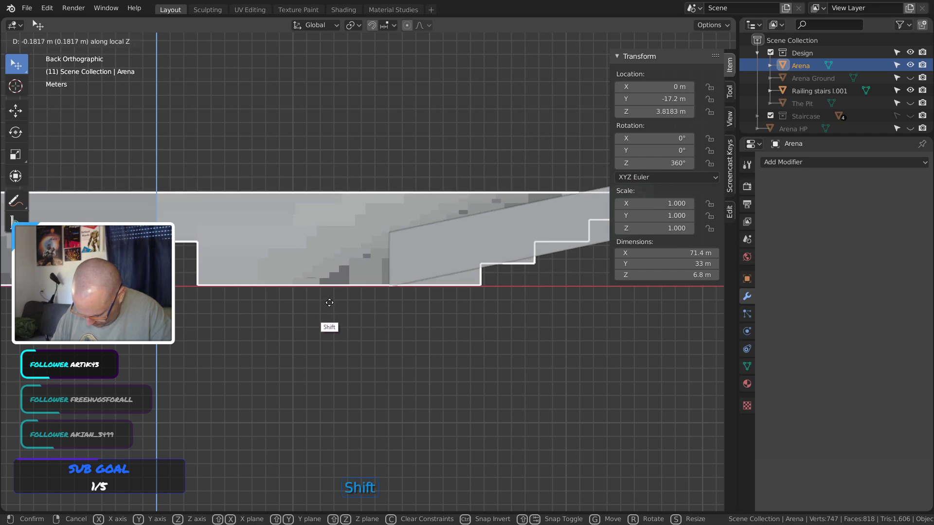
left_click(331, 313)
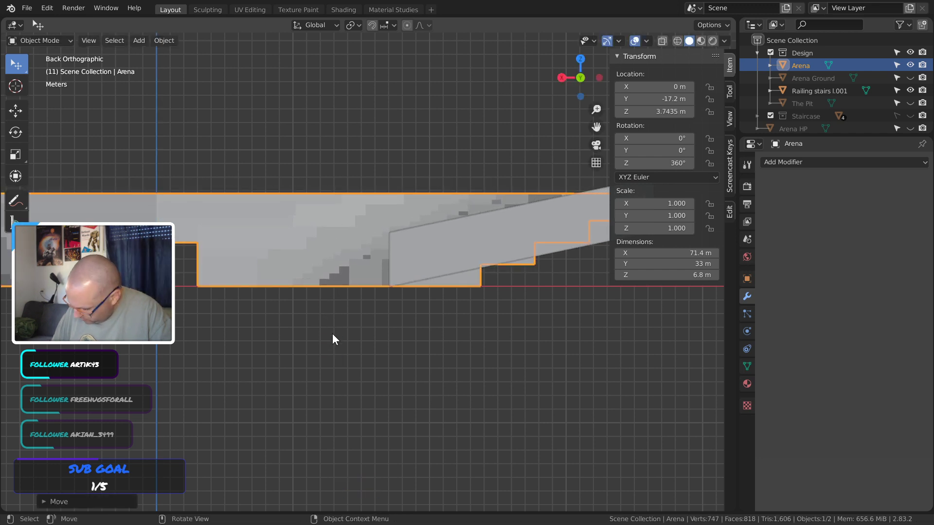
Raise the upper end face of the stair railing along Z to a local height of about 6.5 m
middle_click_drag(518, 314, 276, 325, "shift")
left_click(392, 353)
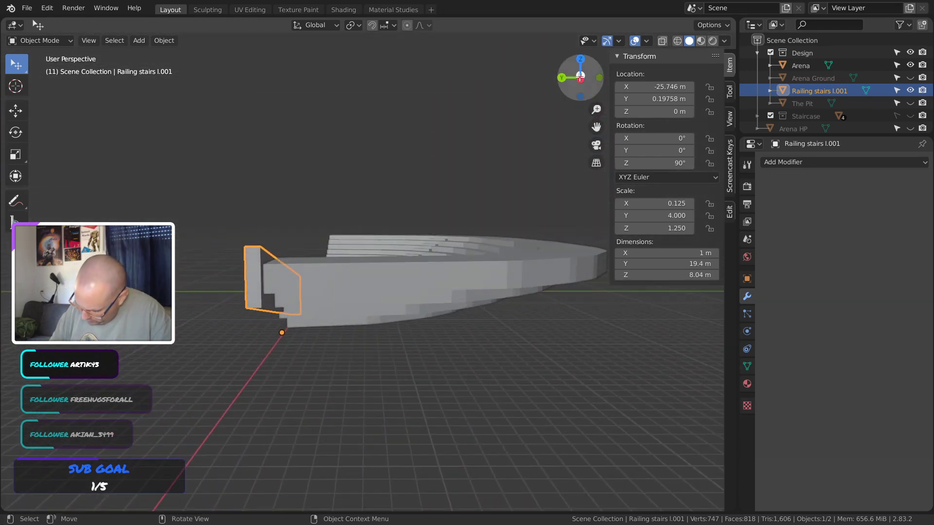
left_click(580, 79)
left_click(300, 346)
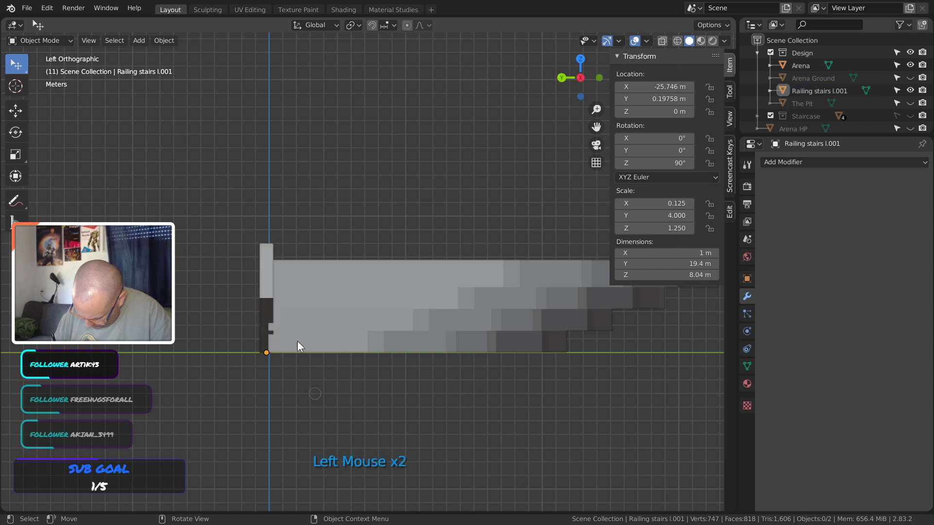
key("Tab")
left_click(267, 283)
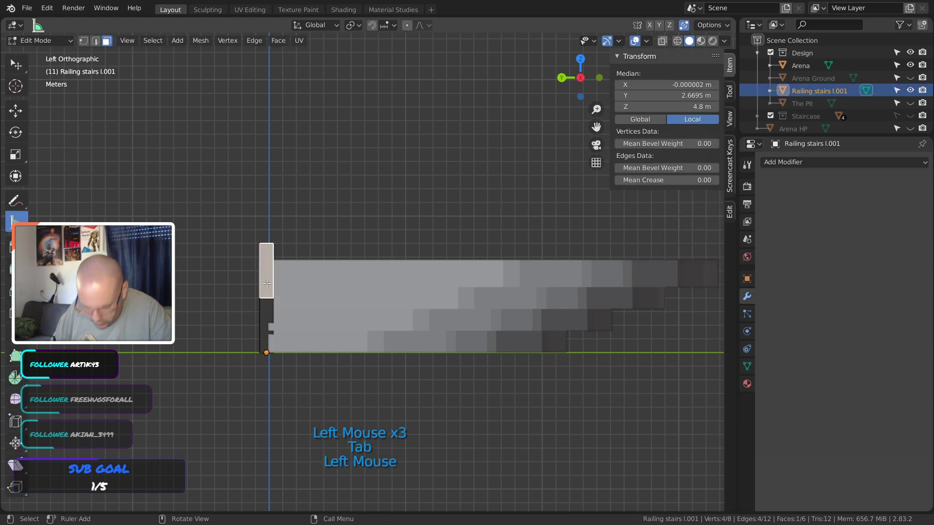
key("g")
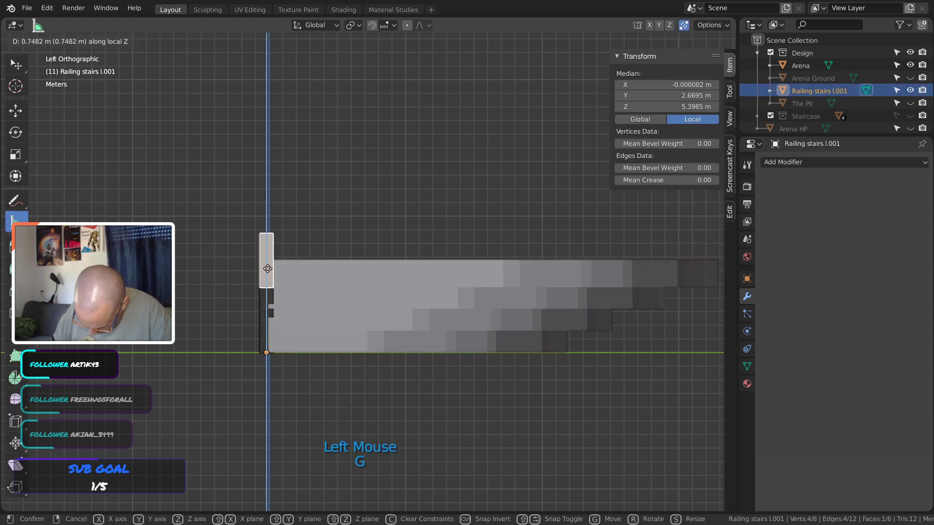
left_click(268, 268)
middle_click_drag(268, 268, 310, 305)
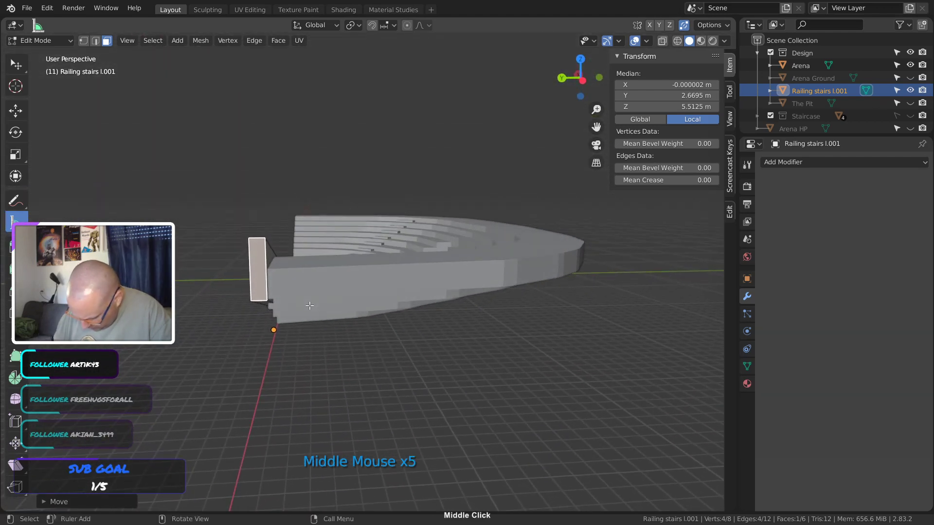
key("g")
key("z")
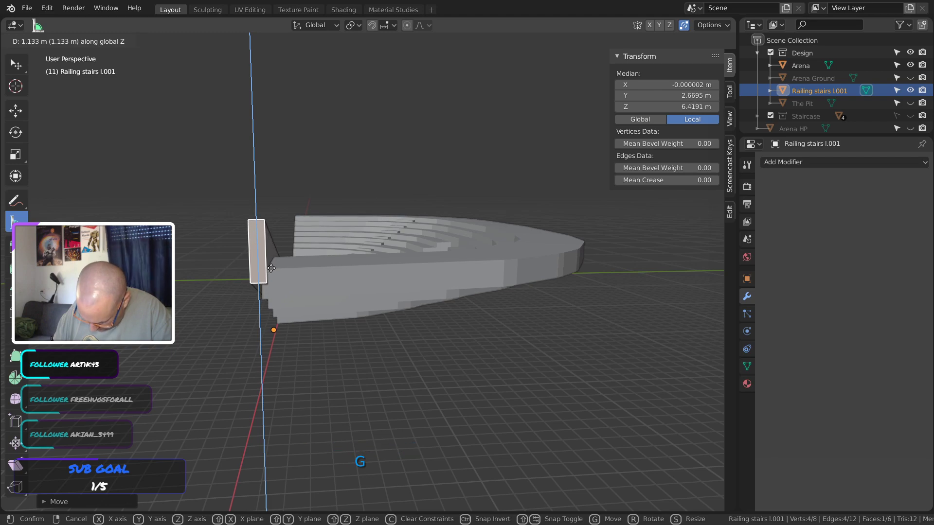
left_click(271, 269)
Lower the bottom edge of the railing's upper end along Z to ground level, at a local Z of about -0.05 m
middle_click_drag(271, 268, 358, 294)
left_click(358, 294)
left_click(324, 216)
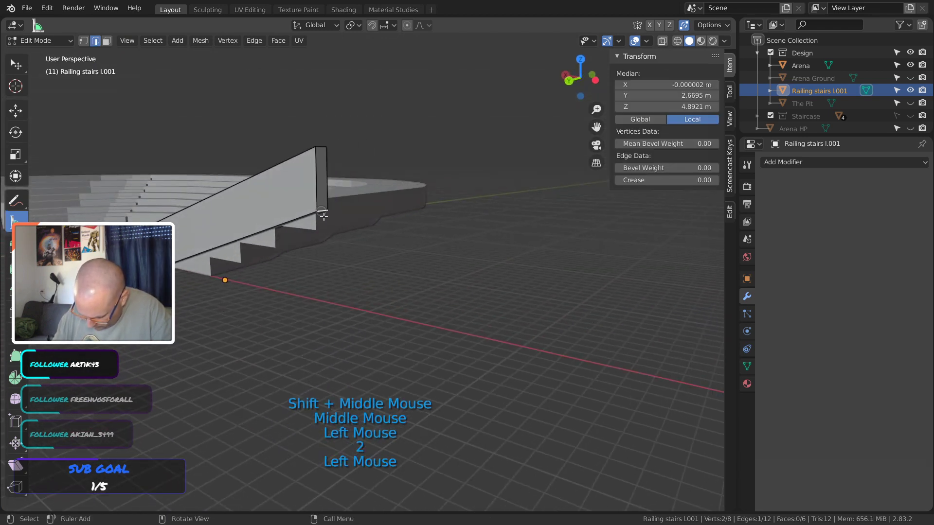
key("g")
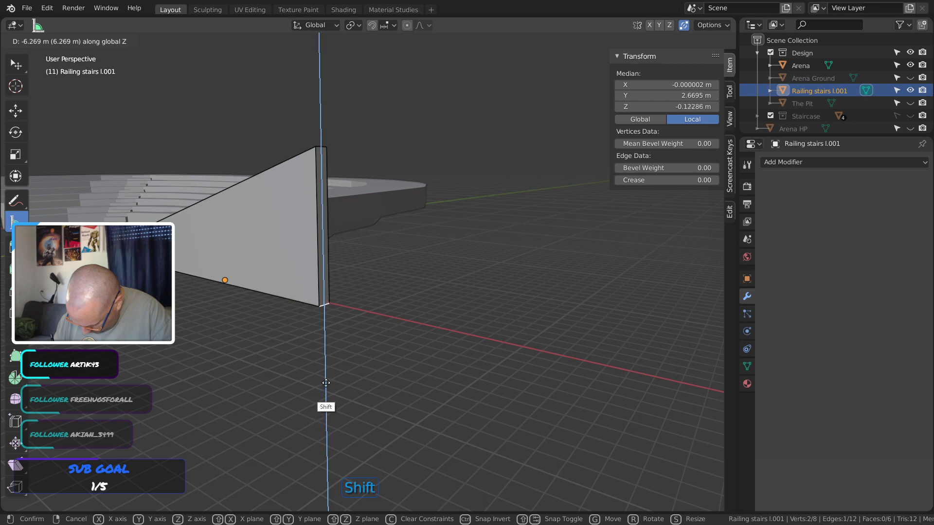
left_click(331, 361)
Check the reshaped railing against the stands from several angles and save the file
left_click(569, 81)
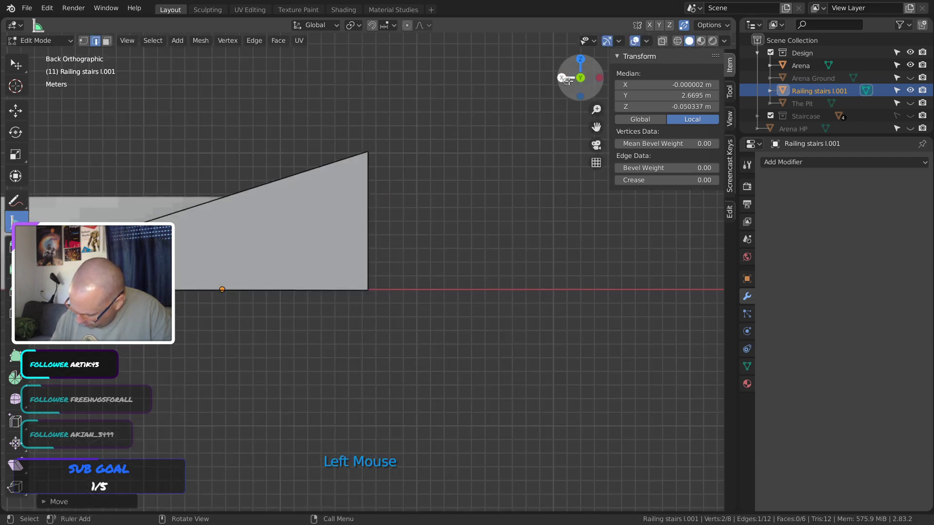
middle_click_drag(360, 309, 275, 327)
left_click(345, 321)
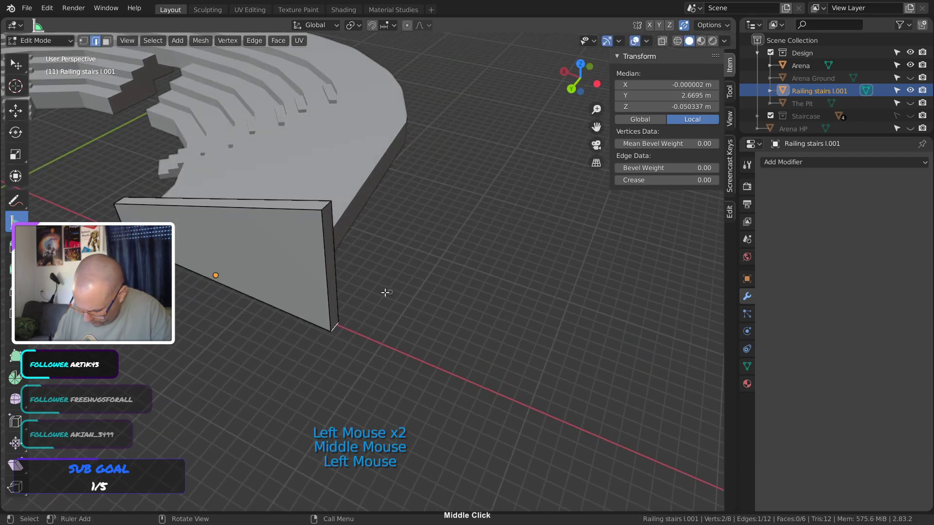
middle_click_drag(345, 287, 401, 308, "shift")
middle_click_drag(375, 312, 536, 318)
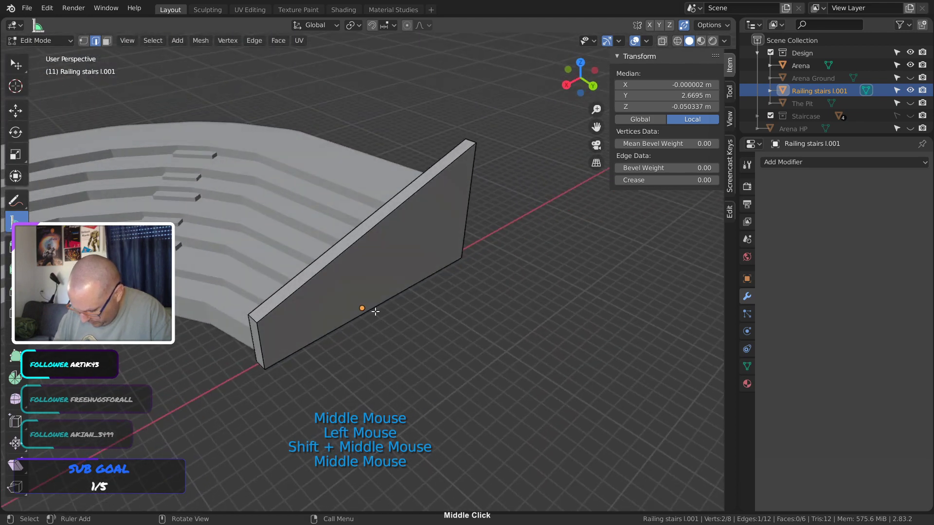
middle_click_drag(376, 311, 313, 272)
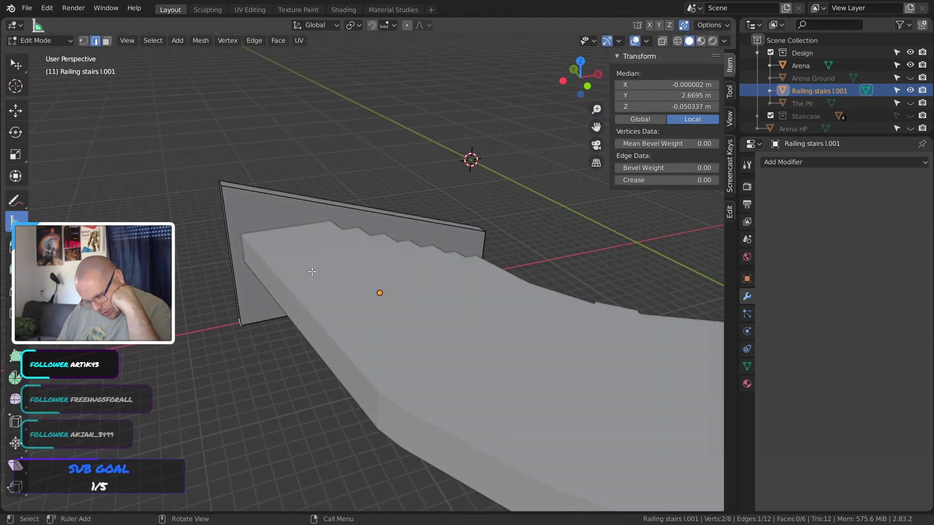
middle_click_drag(312, 271, 322, 302)
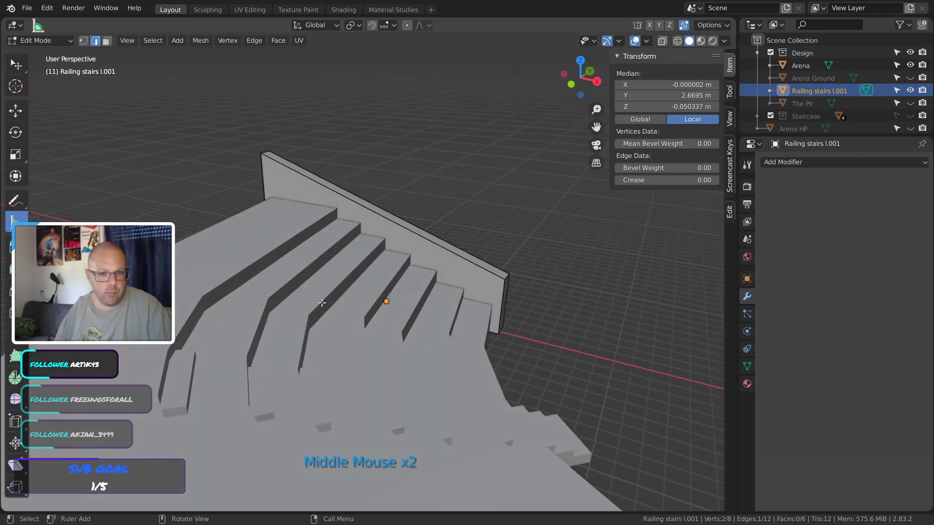
key("ctrl+s")
middle_click_drag(321, 303, 487, 261, "shift")
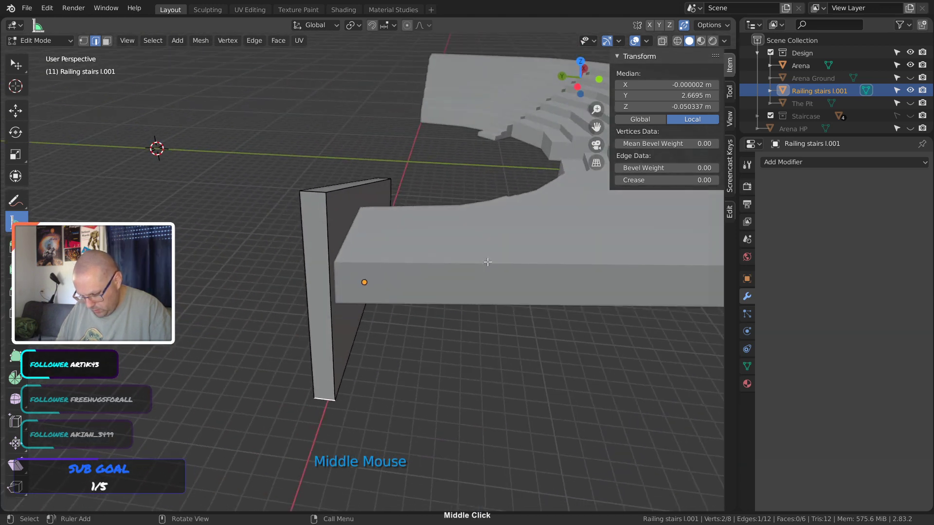
Lower the top edge of the railing's upper end along Z to a local height of about 6.77 m
key("g")
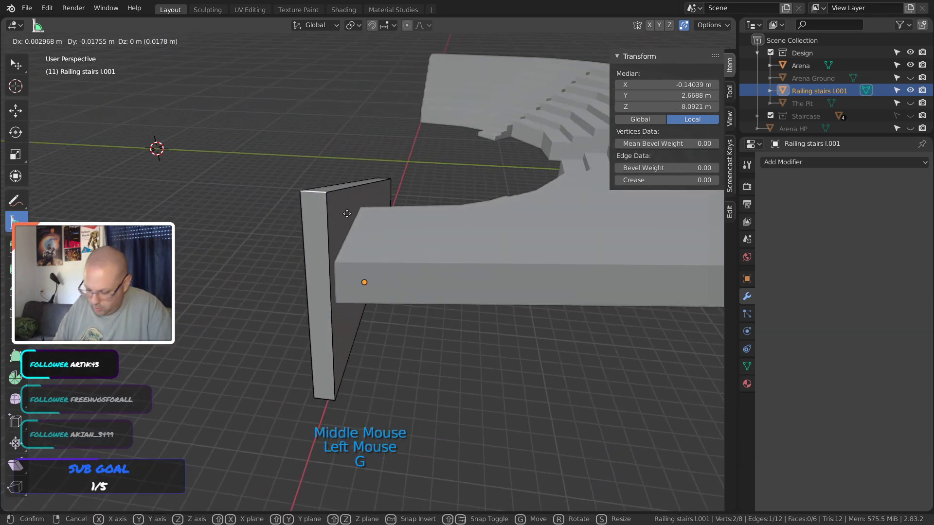
key("z")
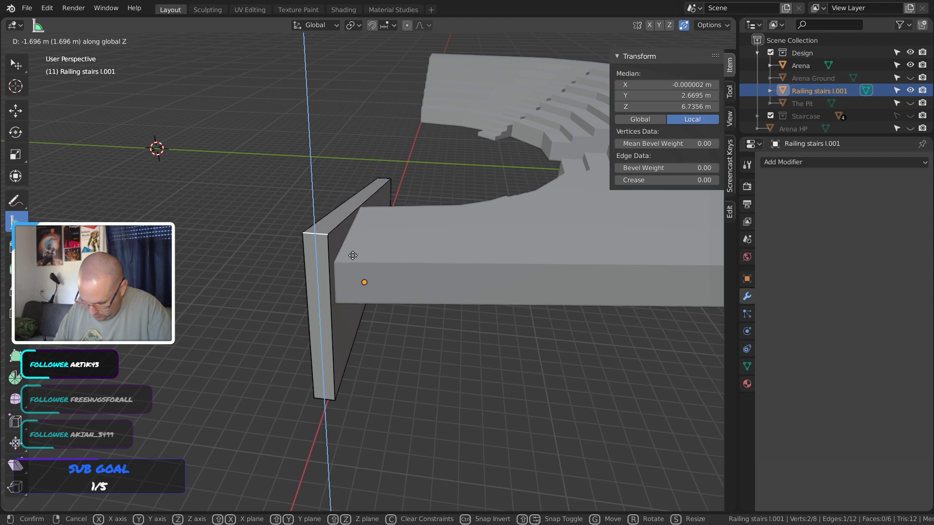
left_click(353, 255)
middle_click_drag(352, 255, 374, 275)
Rip the top edge of the railing's lower end apart from its end face, leaving the ripped edge in place
left_click(403, 228)
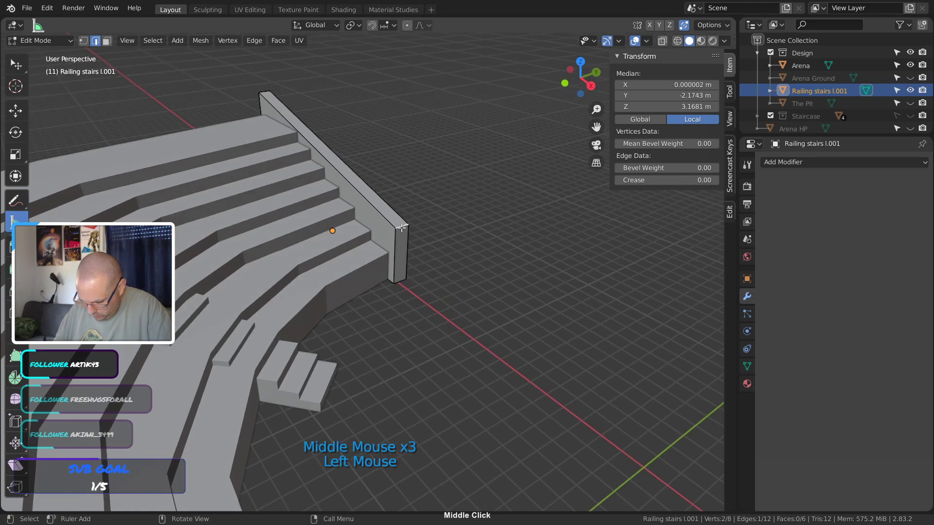
key("v")
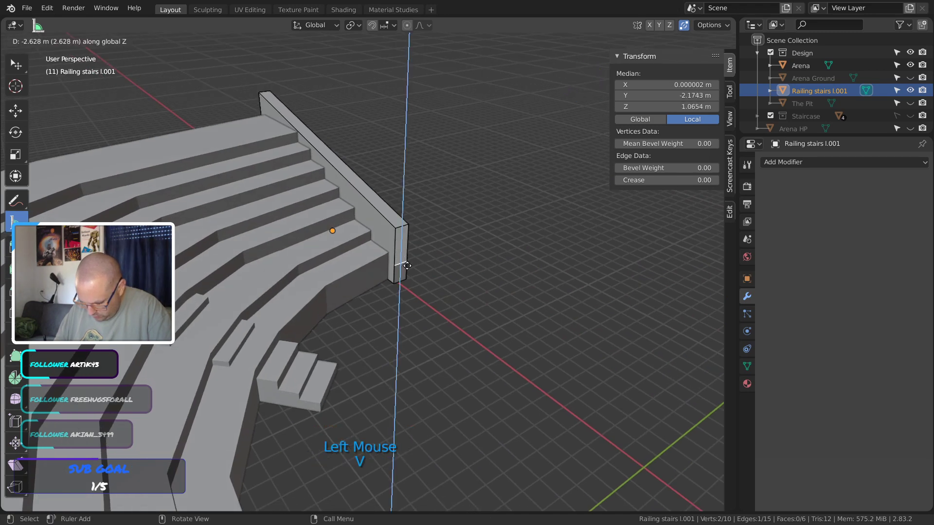
left_click(407, 266)
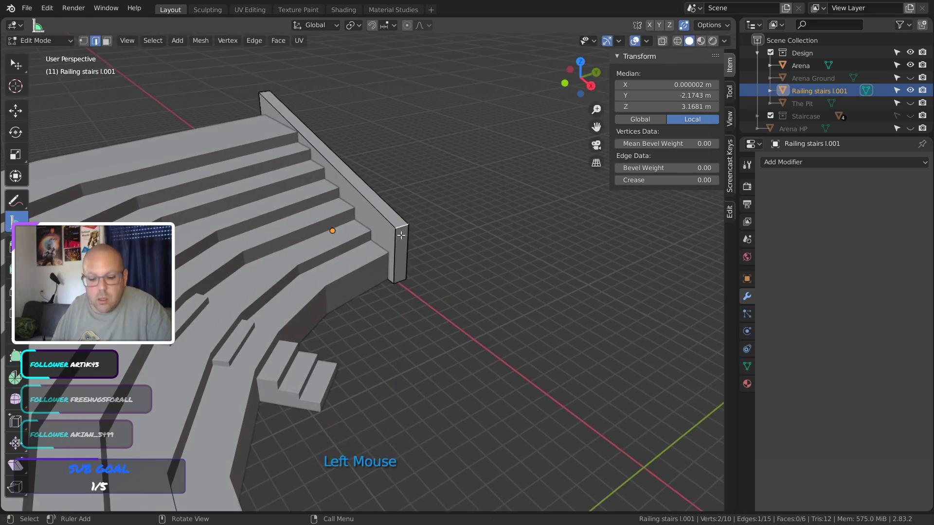
Raise the ripped top edge along Z and try to dissolve the edge left behind on the lower end face
key("g")
key("z")
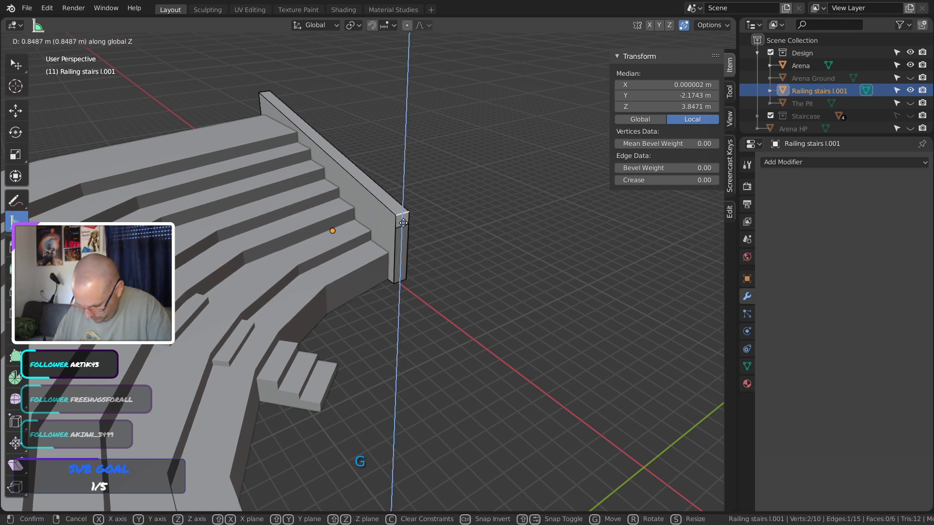
left_click(408, 229)
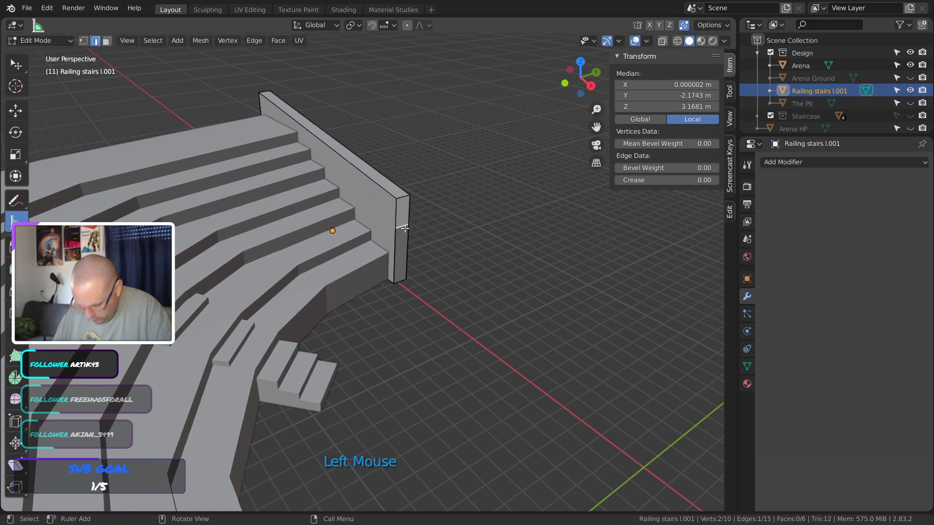
key("x")
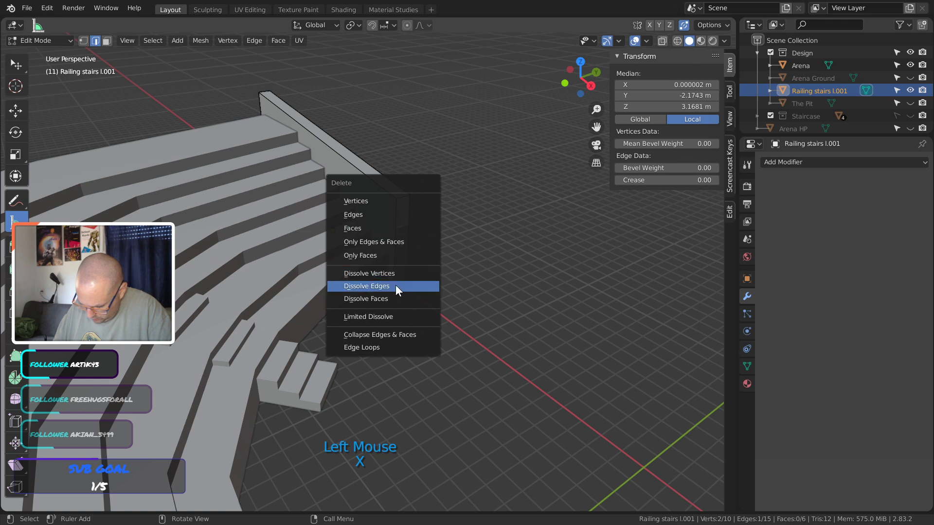
left_click(393, 287)
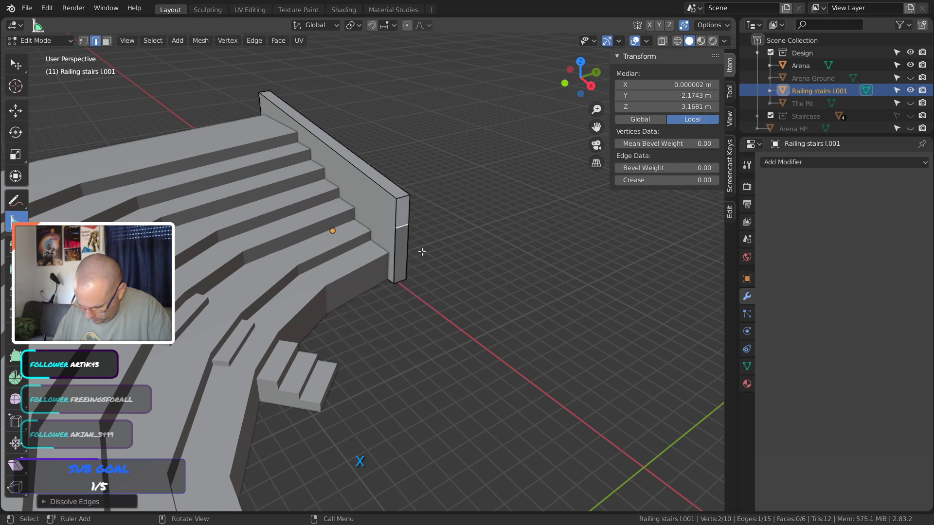
left_click(448, 225)
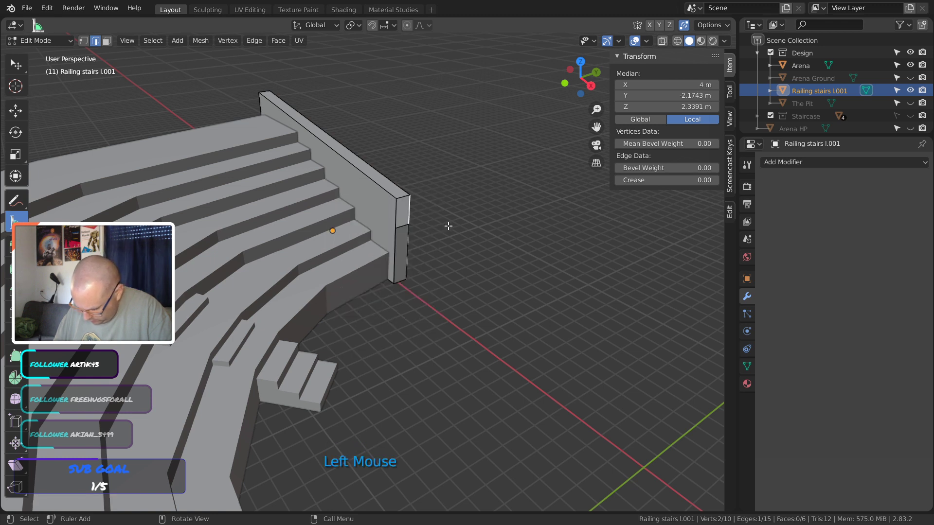
key("ctrl+z")
key("x")
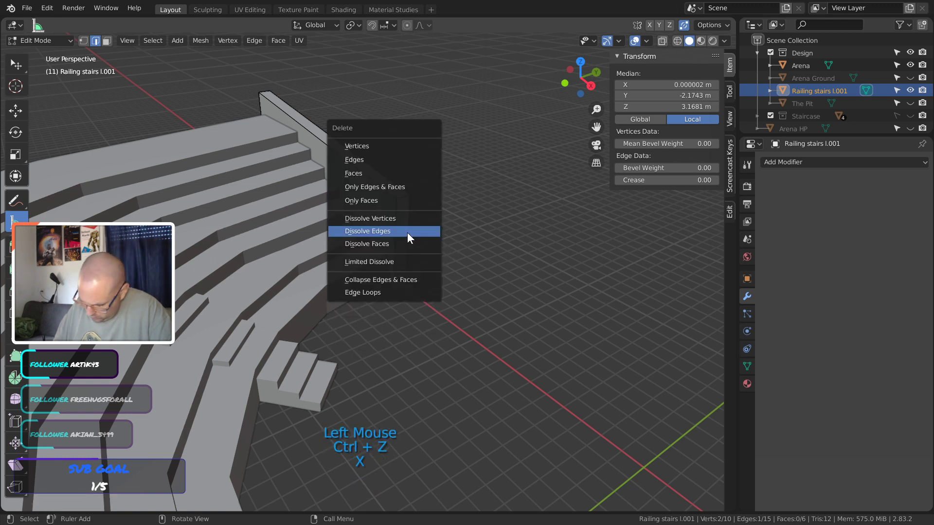
left_click(408, 232)
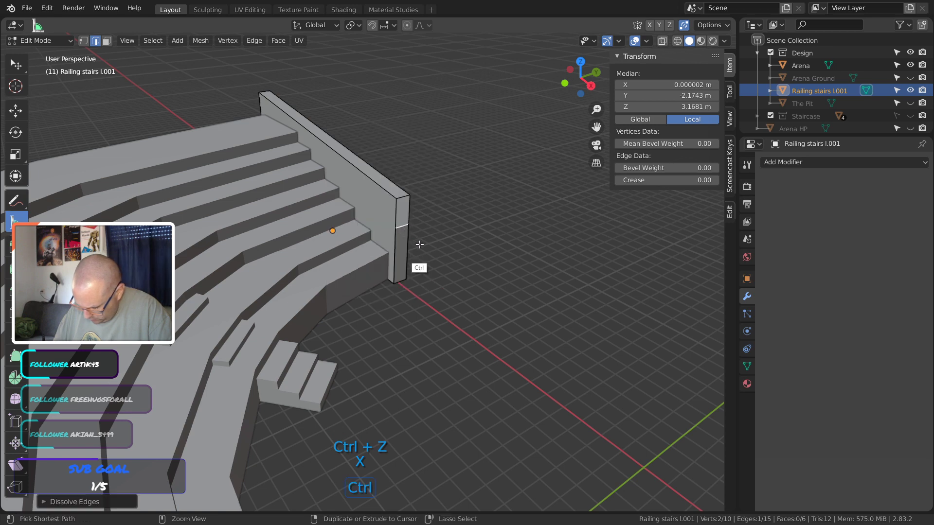
Undo the dissolve attempts and the raising of the ripped edge
middle_click_drag(420, 245, 477, 242, "ctrl")
key("ctrl+z")
key("ctrl+z")
left_click(419, 201)
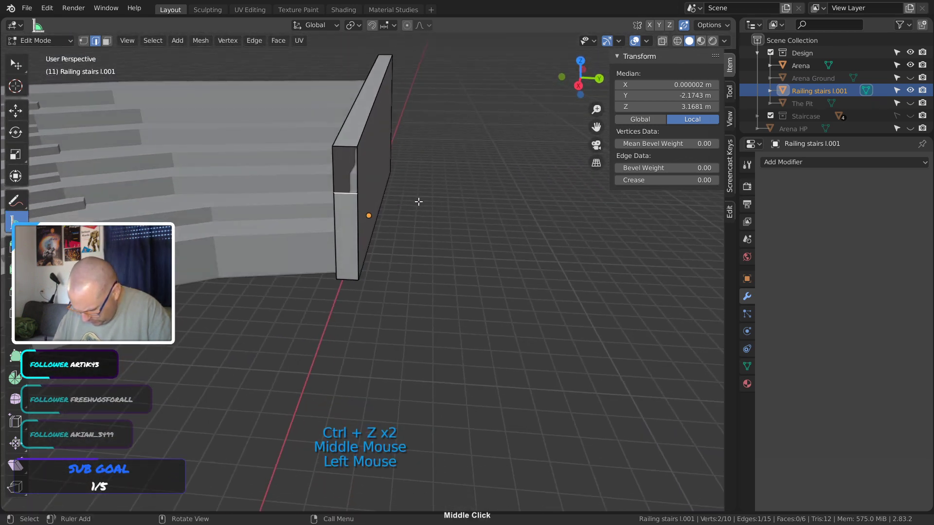
key("ctrl+z")
key("ctrl+z")
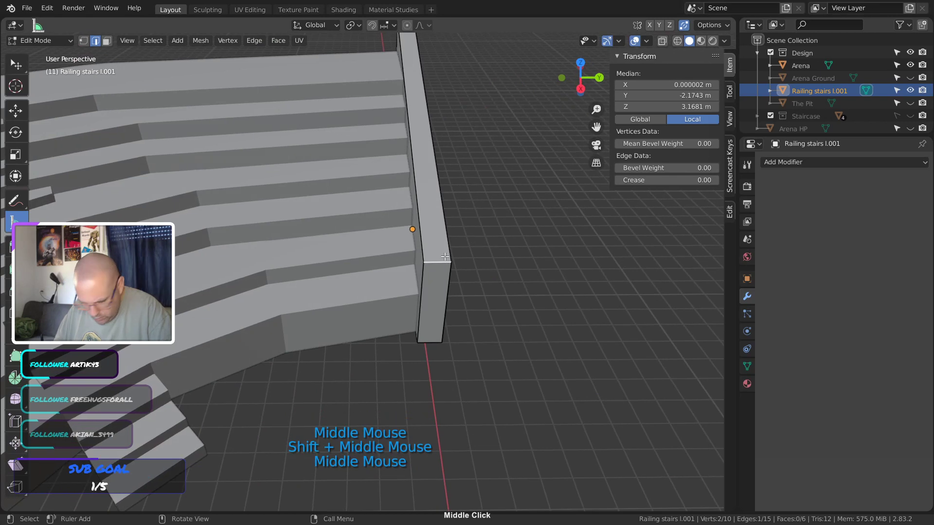
Raise the ripped top edge of the railing's lower end along Z to a local height of about 6.54 m
key("g")
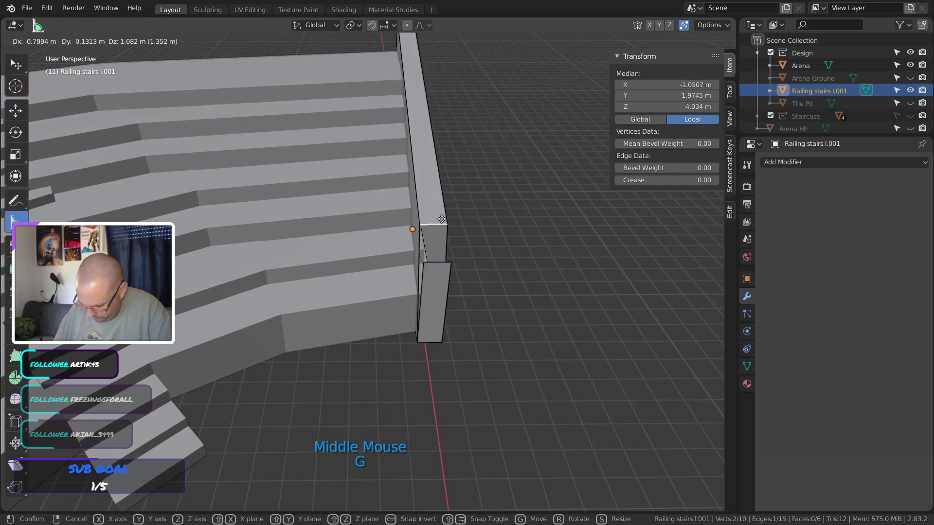
key("x")
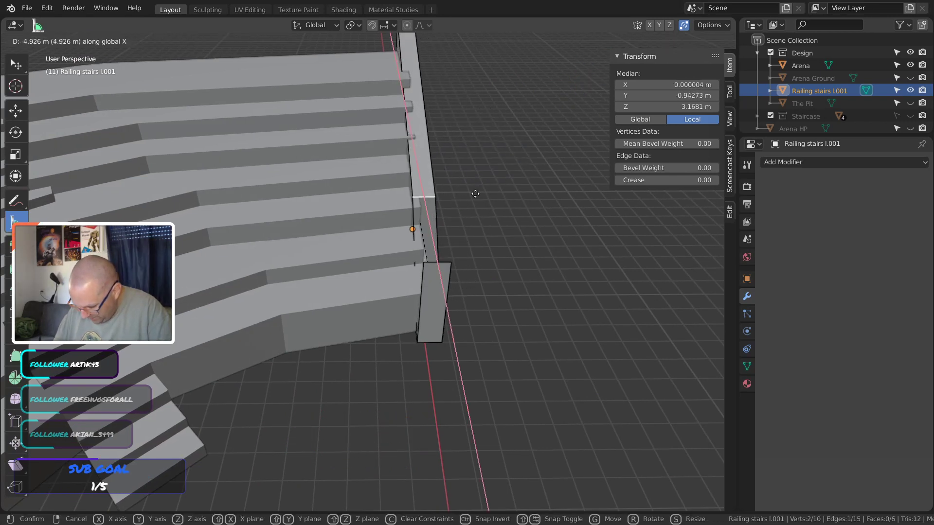
left_click(485, 148)
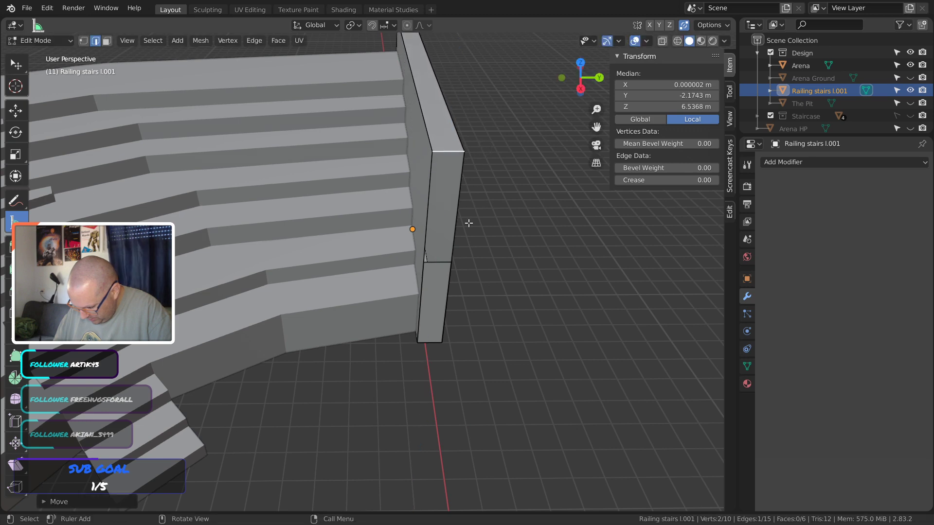
middle_click_drag(468, 223, 447, 234)
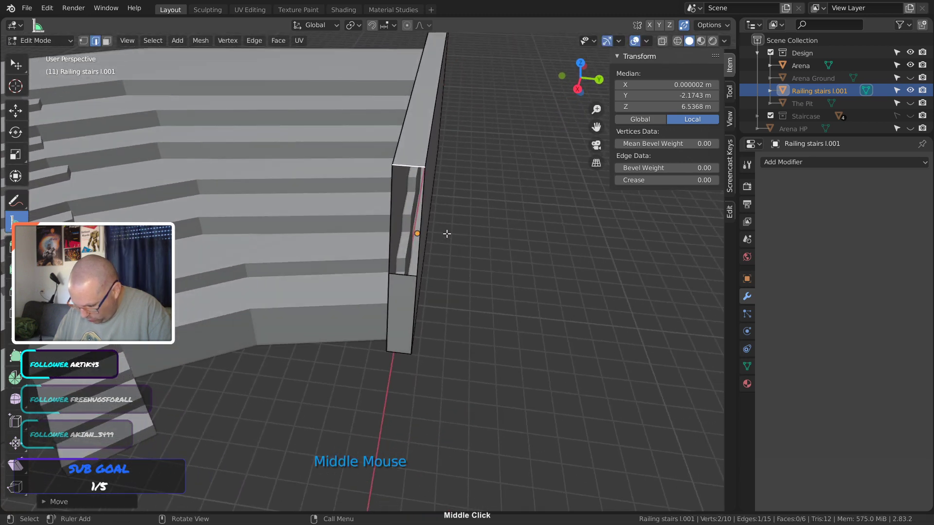
Fill the gap in the lower end face by bridging the raised top edge with the edge below it
left_click(418, 267, "alt")
left_click(452, 295)
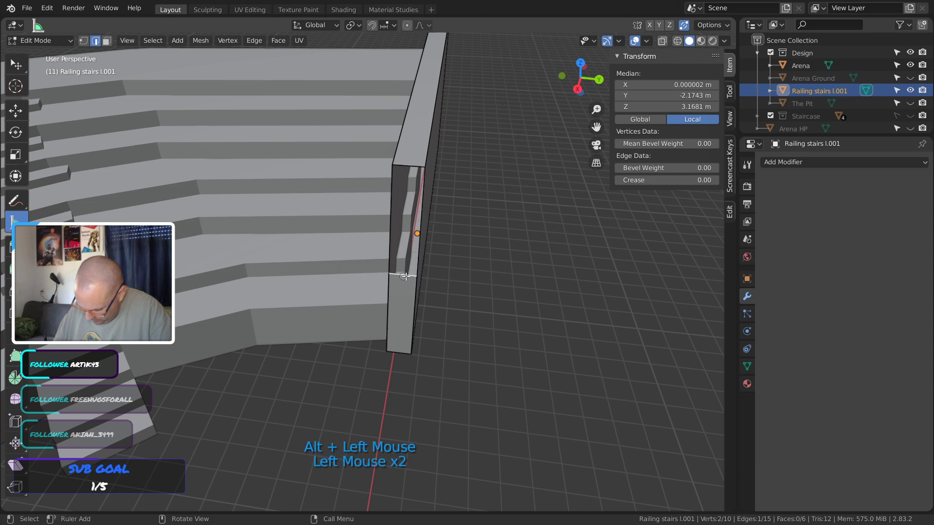
left_click(407, 168, "alt")
left_click(471, 190)
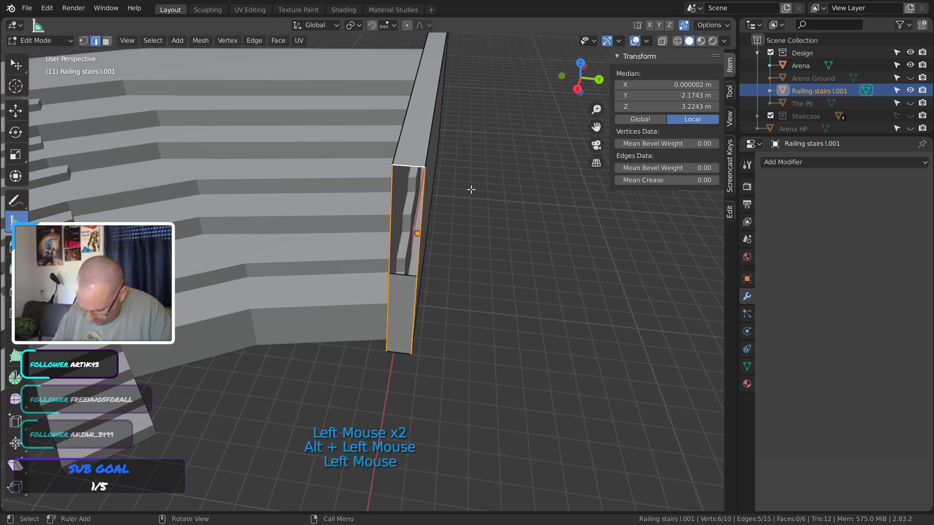
left_click(415, 170)
left_click(405, 278, "shift")
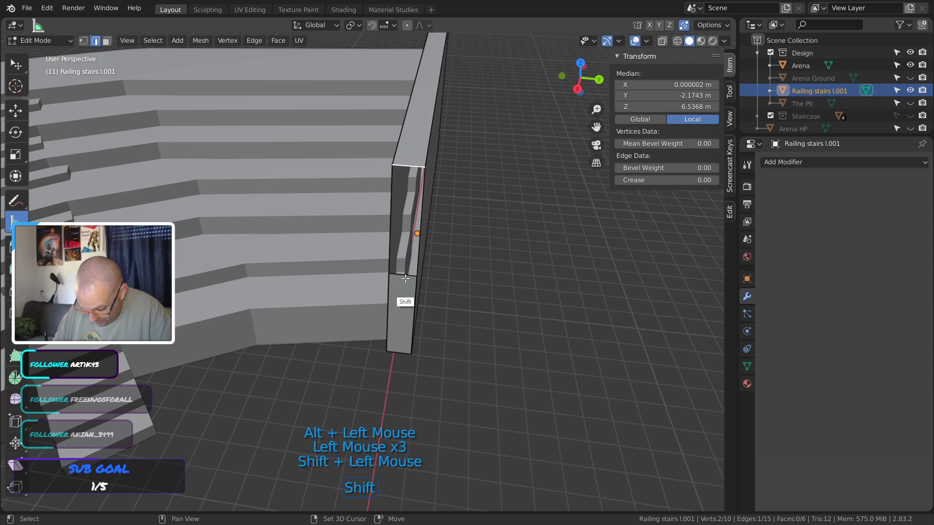
left_click(254, 41)
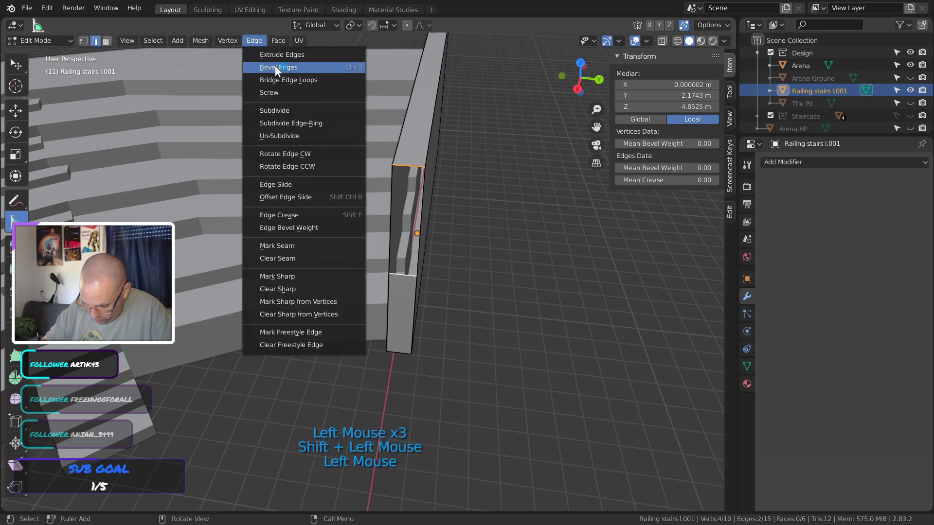
left_click(283, 79)
Dissolve the horizontal edge that divides the railing's lower end face
left_click(461, 292)
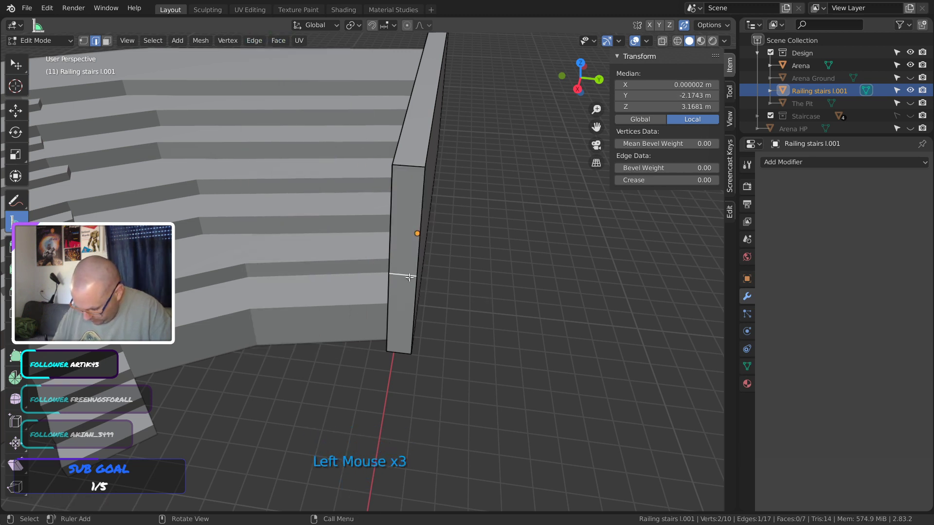
key("x")
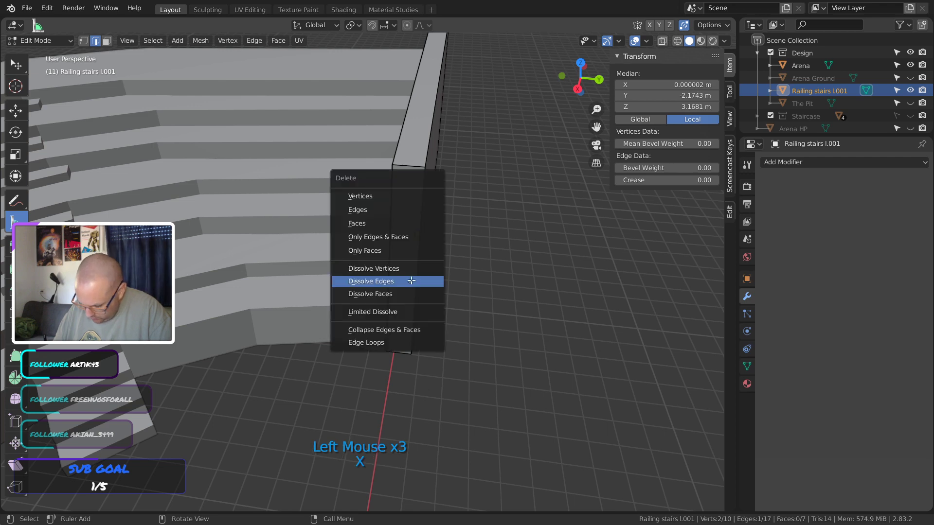
left_click(410, 282)
left_click(441, 243)
Lower the top edge of the railing's lower end along Z to a local height of about 3.02 m
middle_click_drag(464, 240, 544, 151)
left_click(528, 135)
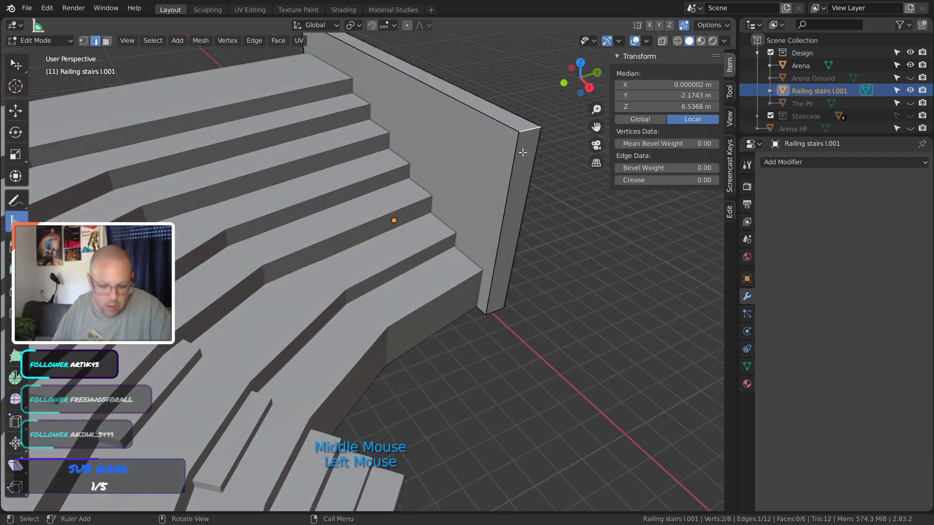
key("g")
key("z")
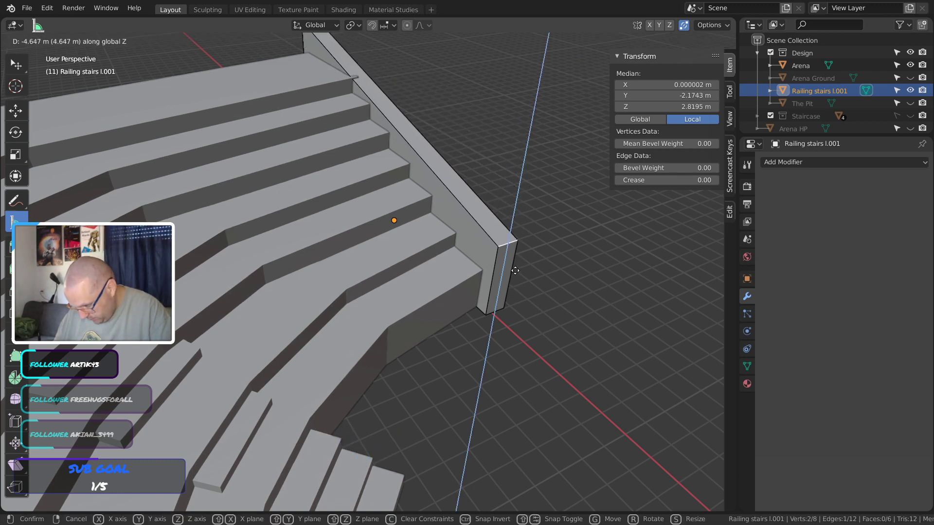
left_click(516, 266)
middle_click_drag(515, 265, 535, 231)
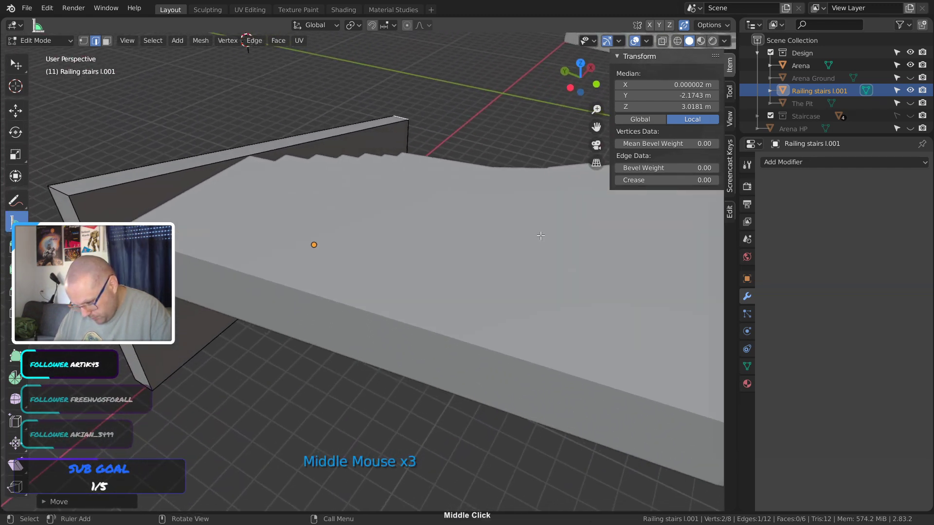
key("ctrl+z")
key("ctrl+shift+z")
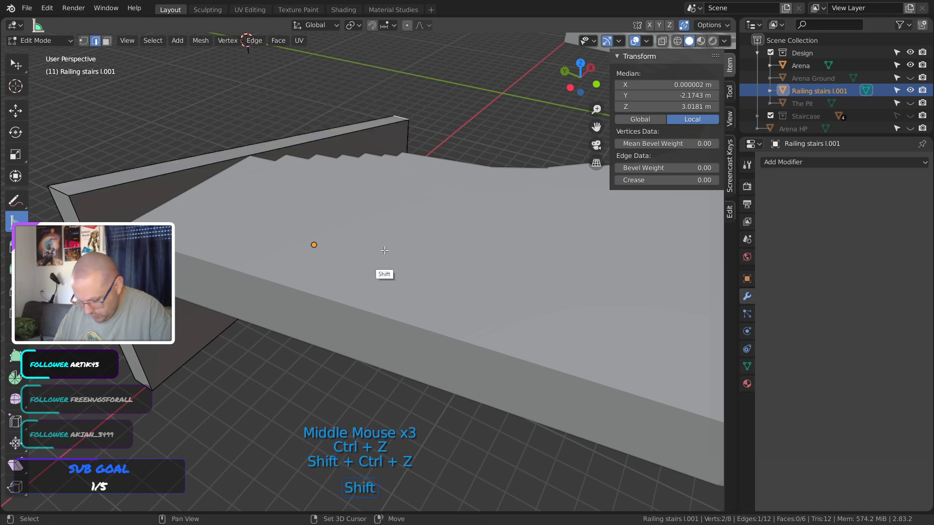
Raise the top edge of the railing's upper end along Z so it stands higher above the back of the stands
middle_click_drag(383, 247, 427, 250, "shift")
left_click(314, 215)
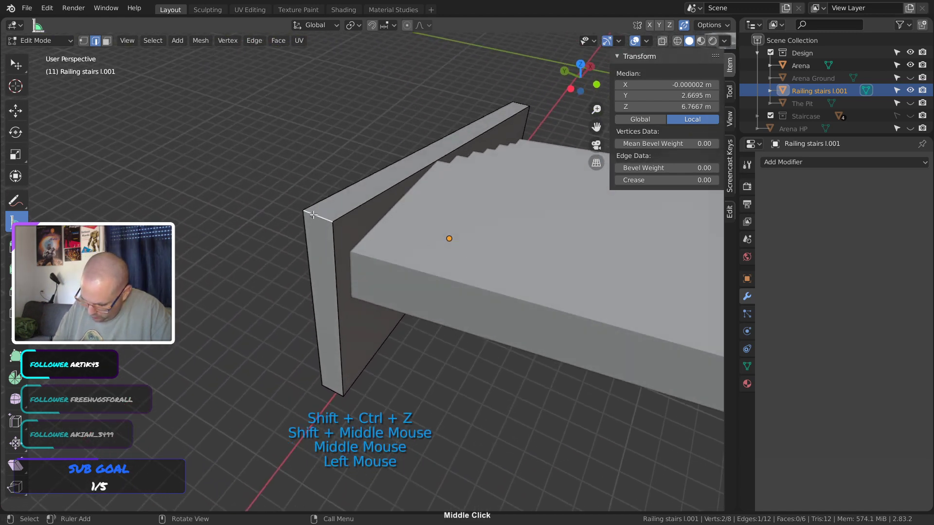
key("g")
key("z")
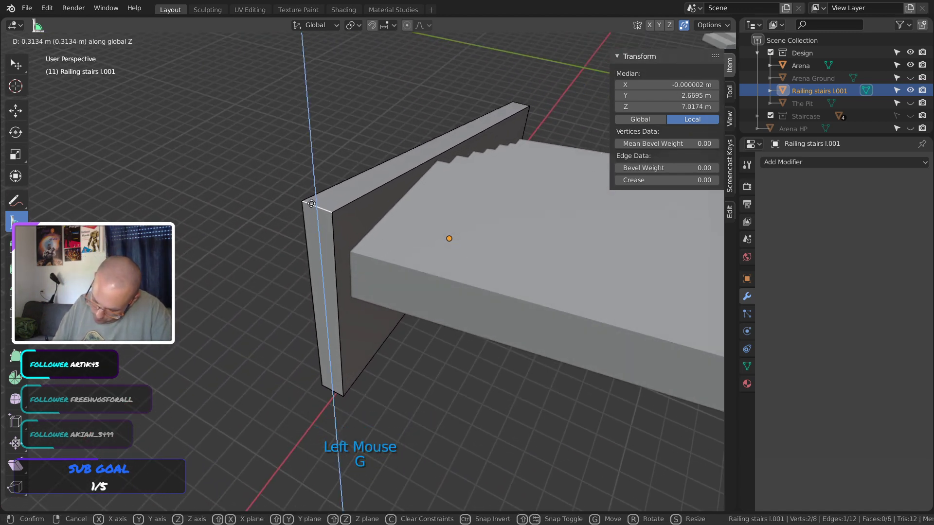
left_click(305, 138)
Extrude the inner vertical edge of the railing's lower end face
middle_click_drag(331, 146, 219, 171)
middle_click_drag(450, 122, 327, 119)
middle_click_drag(458, 166, 369, 158)
left_click(495, 178)
middle_click_drag(495, 177, 225, 253)
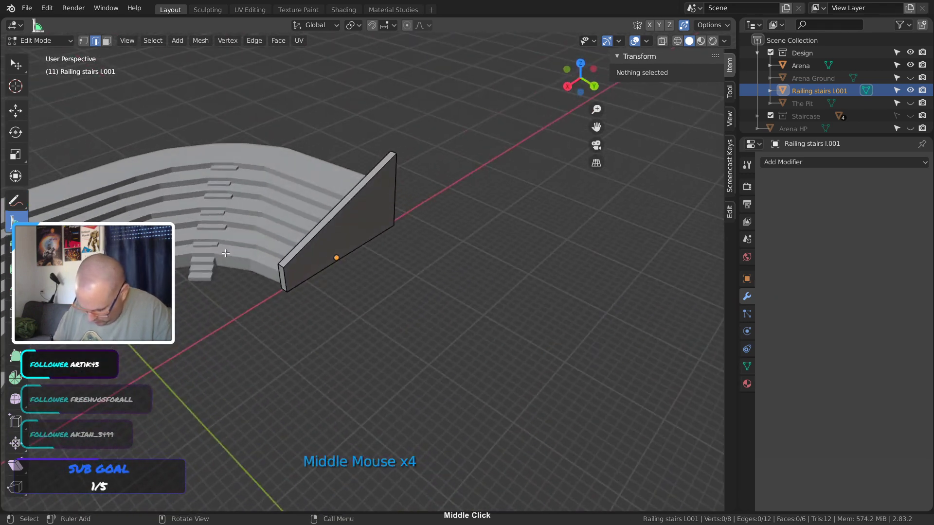
left_click(283, 289)
key("e")
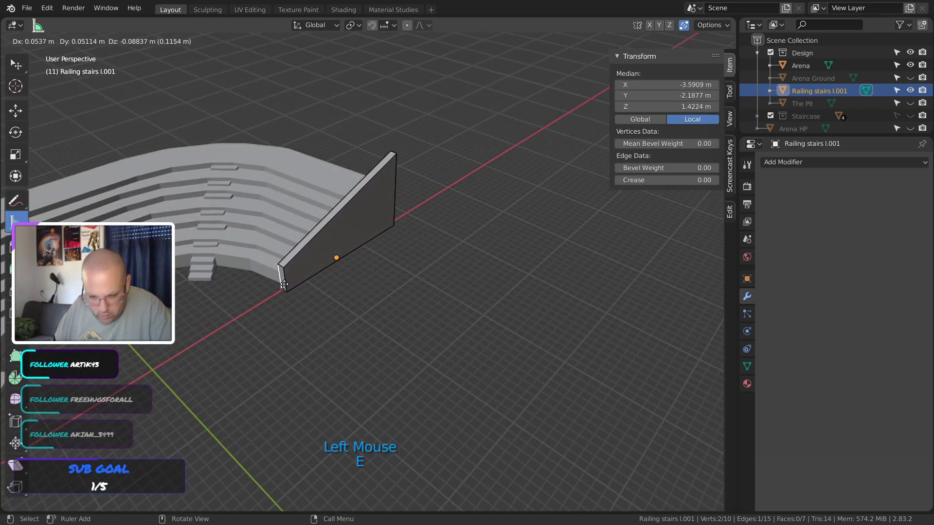
left_click(284, 285)
Try to move the extruded edge away from the railing's lower end, and undo the move
middle_click_drag(290, 294, 355, 289)
key("g")
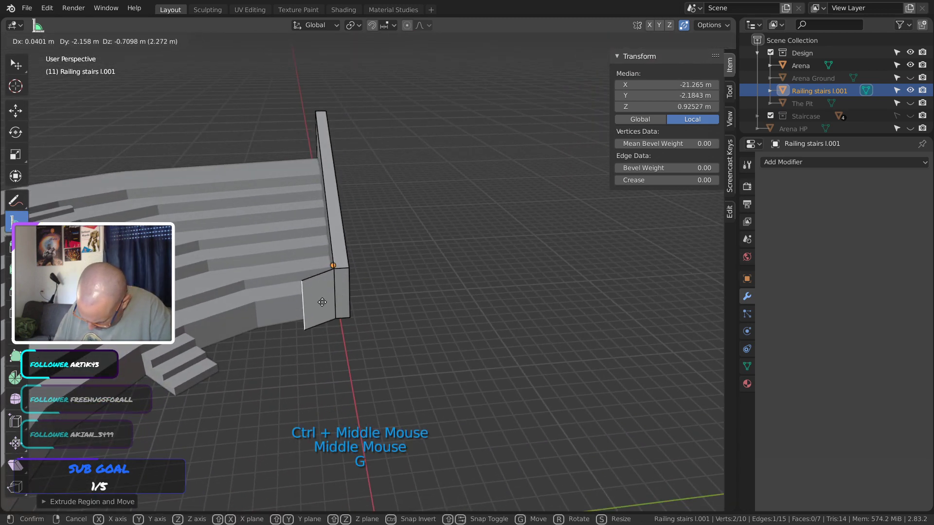
middle_click(345, 329)
left_click(354, 340)
middle_click_drag(354, 340, 484, 316)
key("ctrl+z")
Try to move the outer vertical edge of the railing's lower end outward and pull the extruded inner edge away from it
left_click(484, 317)
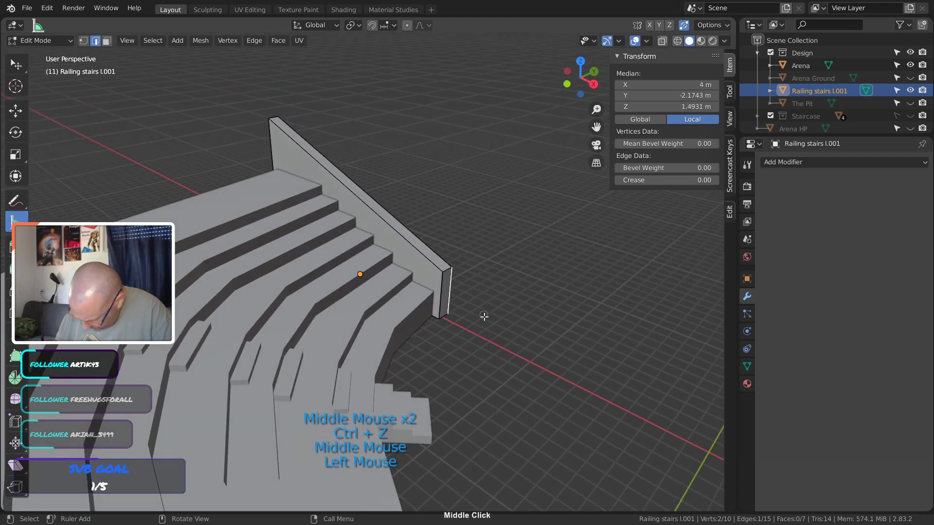
key("g")
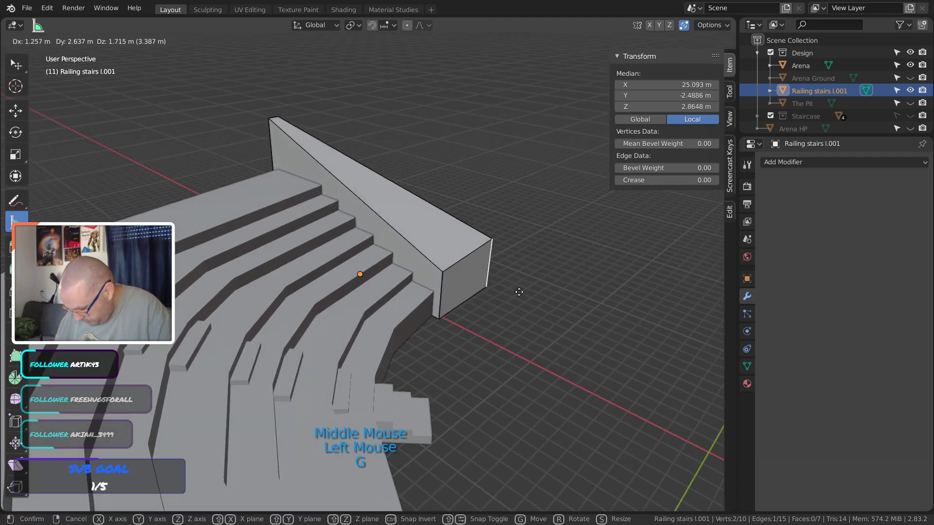
left_click(513, 292)
left_click(444, 295)
key("g")
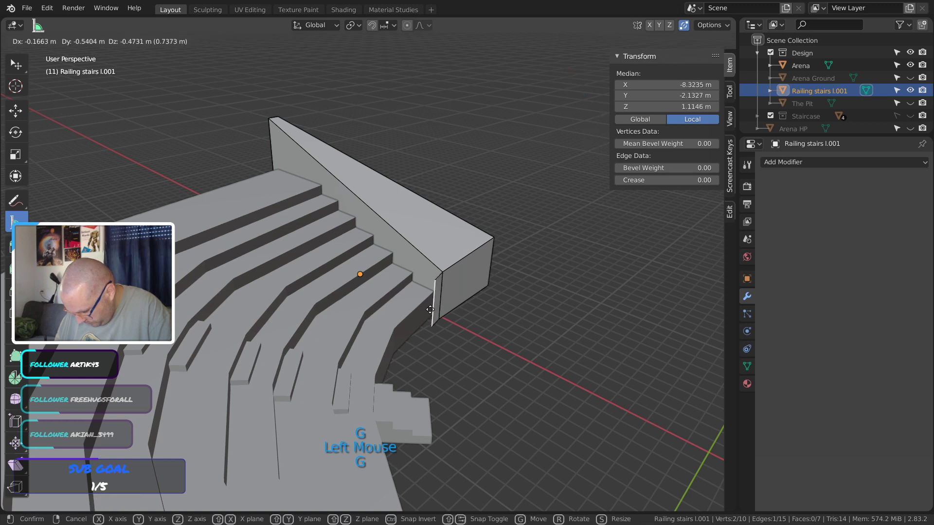
left_click(451, 354)
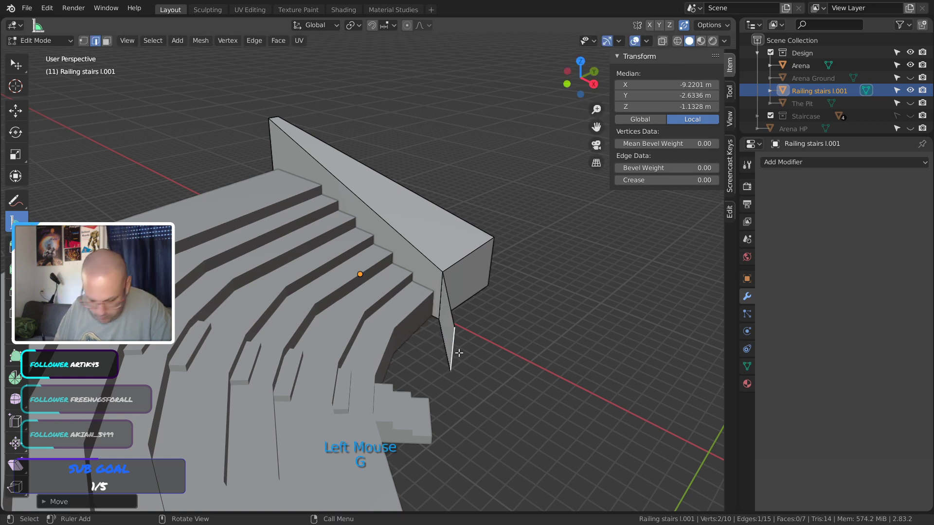
Try to dissolve the extruded edge at the railing's lower end, and undo the dissolve
key("x")
left_click(458, 352)
key("x")
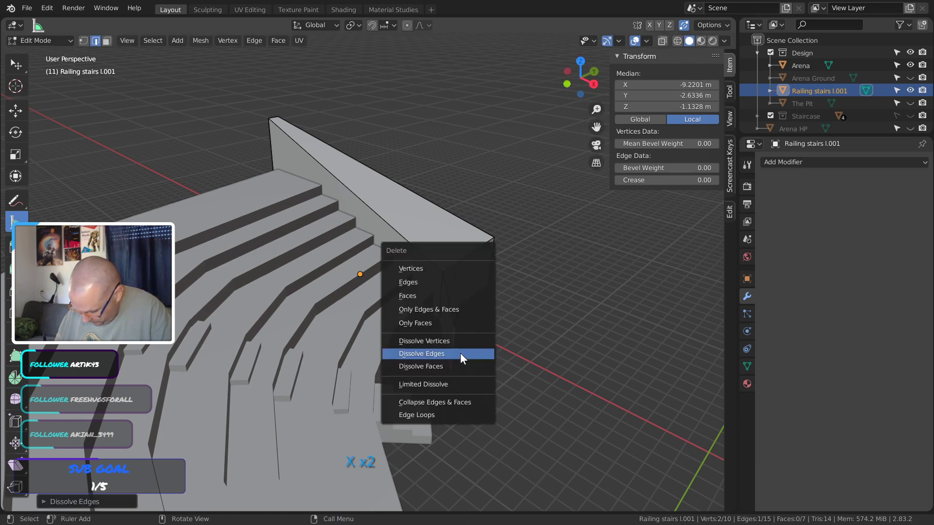
left_click(457, 287)
middle_click_drag(486, 323, 308, 317)
key("ctrl+z")
key("ctrl+z")
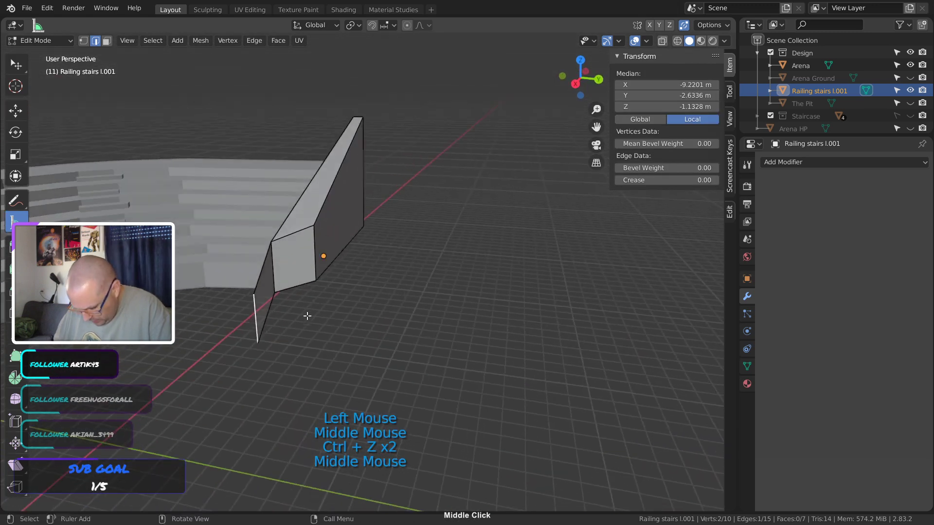
Try to delete the extruded flap face at the railing's lower end, and undo the deletion together with the earlier edge moves
key("3")
left_click(263, 292)
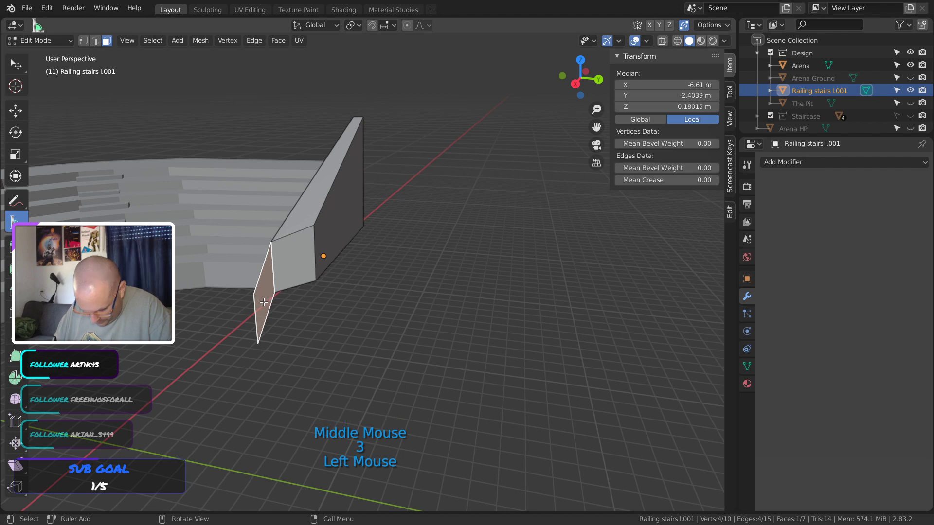
key("x")
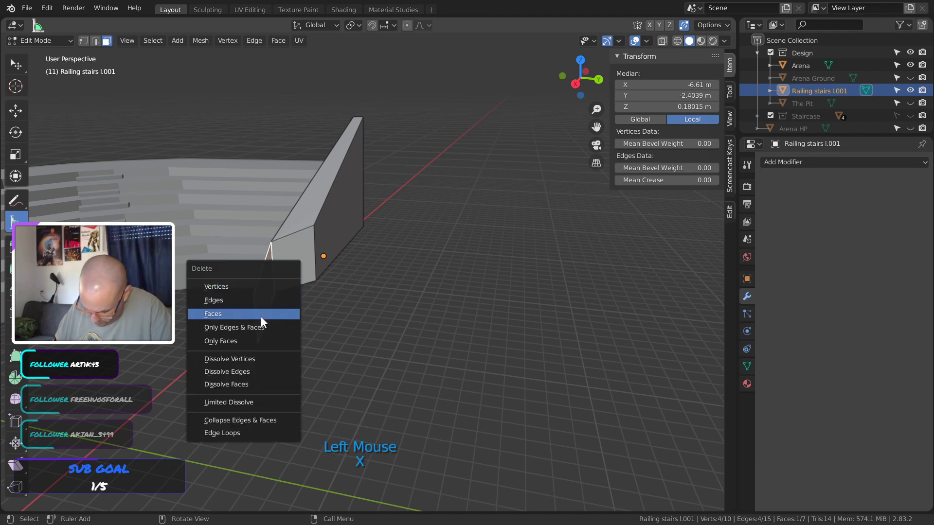
left_click(263, 315)
middle_click_drag(276, 319, 428, 334)
key("ctrl+z")
key("ctrl+z")
key("ctrl+z")
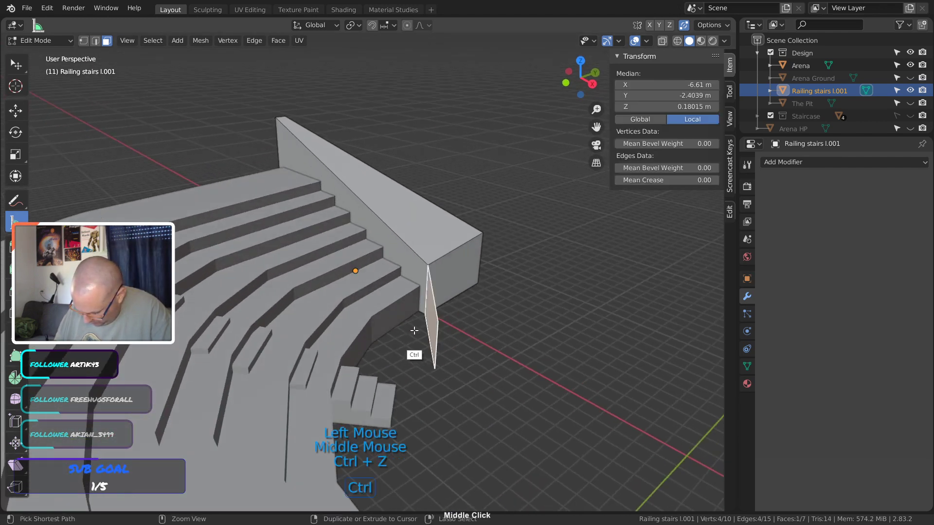
key("ctrl+z")
key("ctrl+z")
key("ctrl+z")
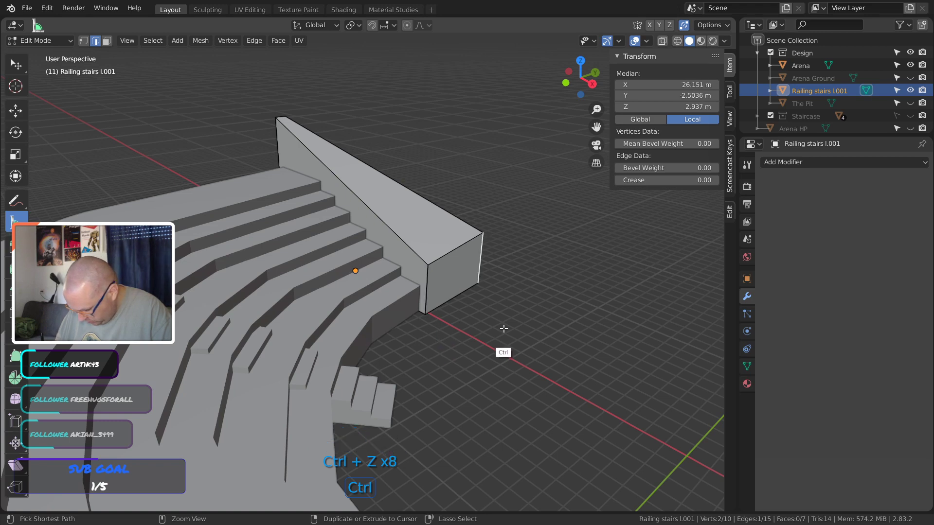
key("ctrl+z")
Pull the extruded vertical edge out from the railing's lower end to a local Y of -4.491 m, and delete the flap face
middle_click_drag(464, 305, 340, 292)
left_click(339, 282)
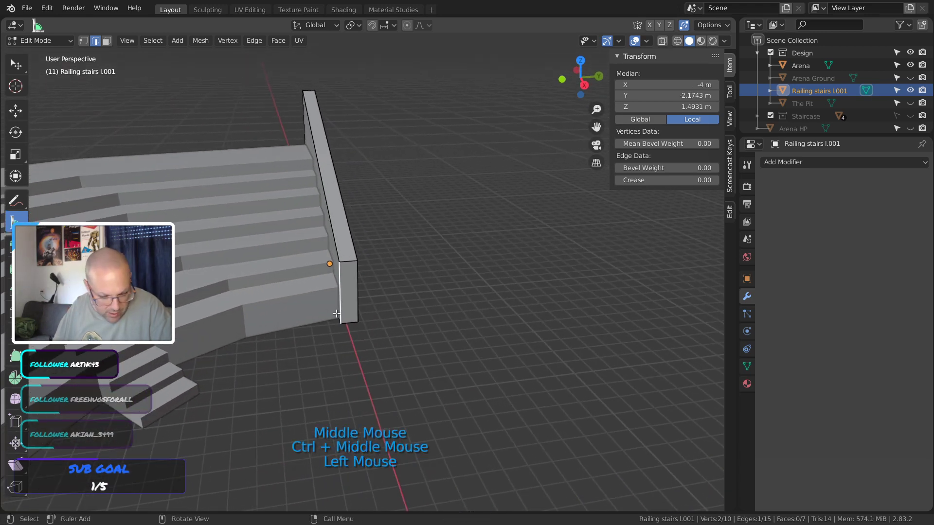
key("g")
left_click(366, 416)
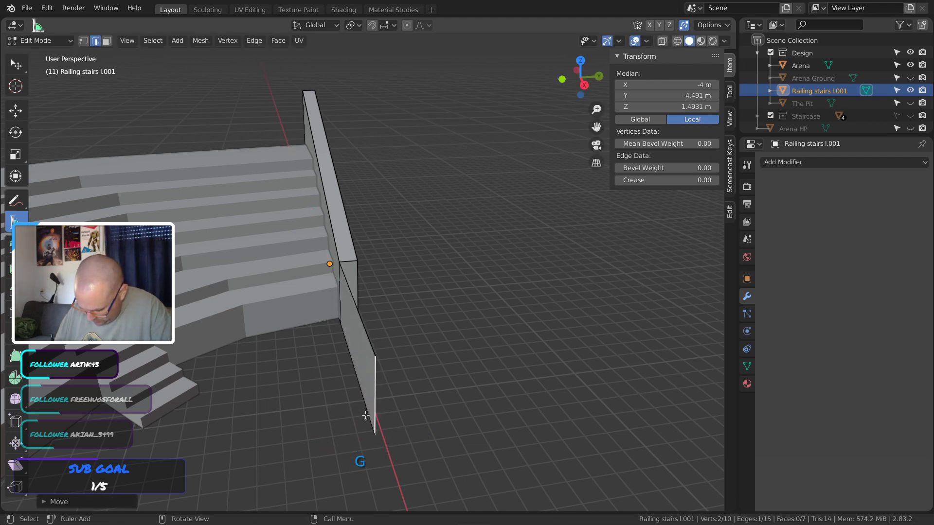
middle_click_drag(445, 352, 319, 321)
left_click(148, 230)
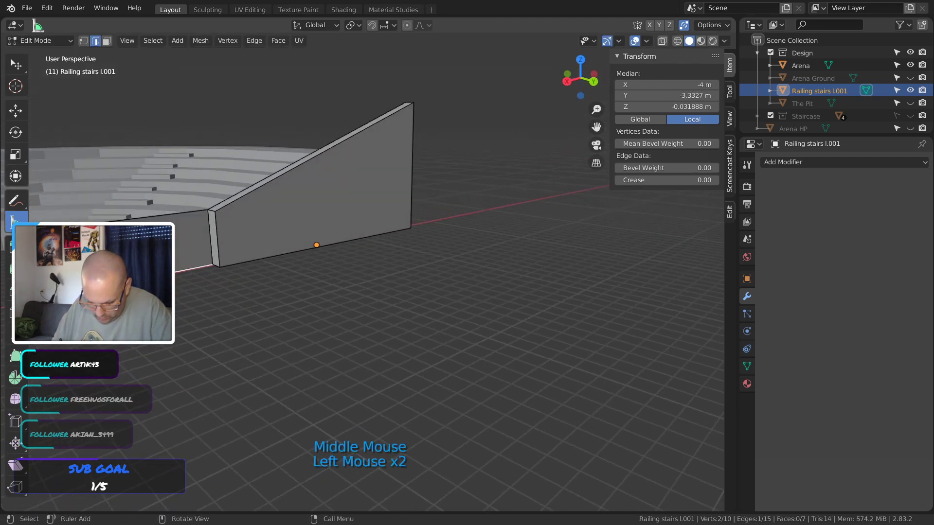
key("3")
left_click(150, 236)
key("x")
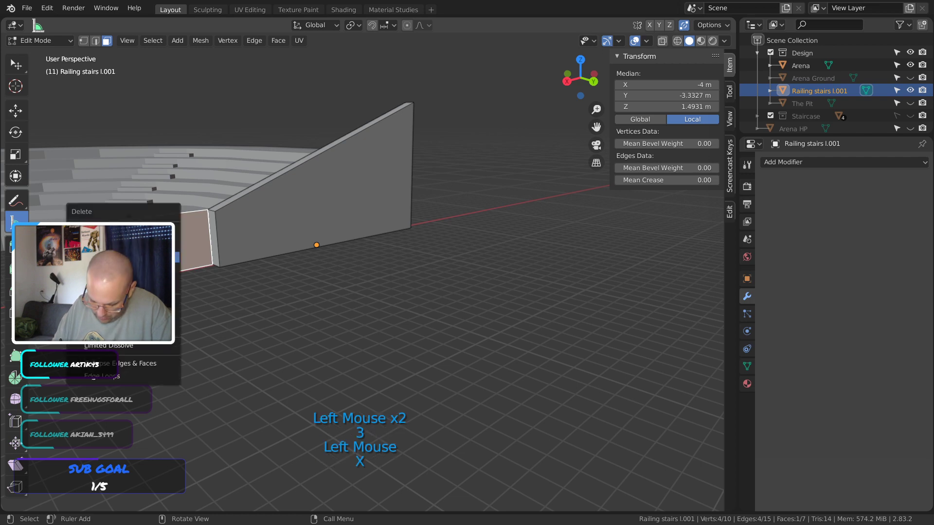
left_click(165, 257)
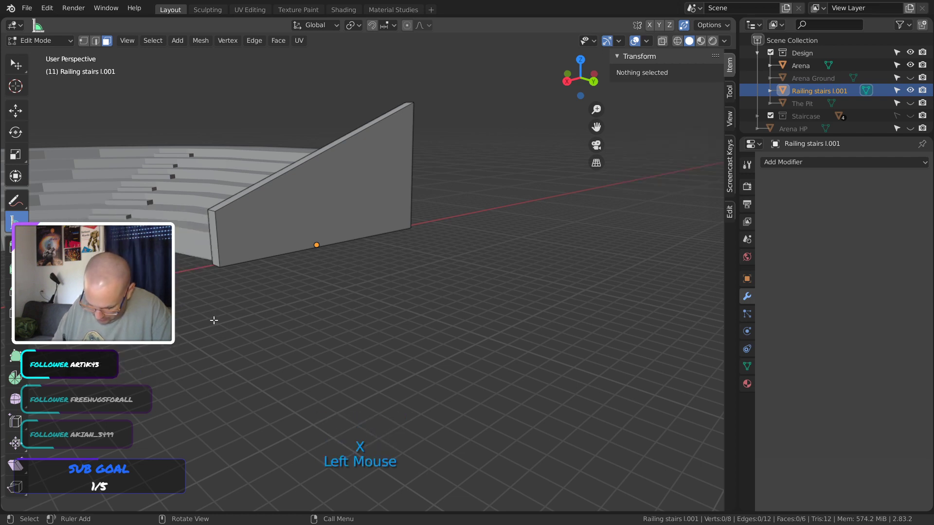
Save the arena file
middle_click_drag(213, 319, 315, 128)
left_click(315, 128)
key("Home")
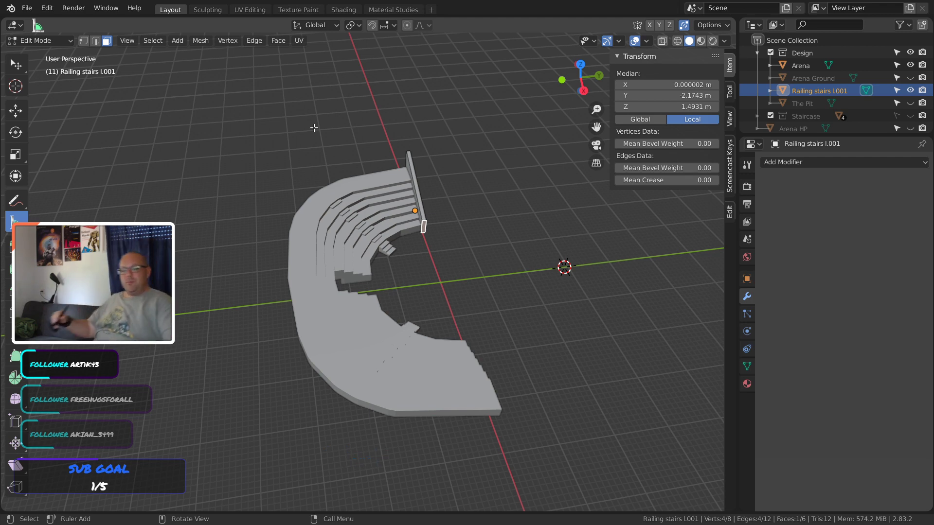
key("ctrl+s")
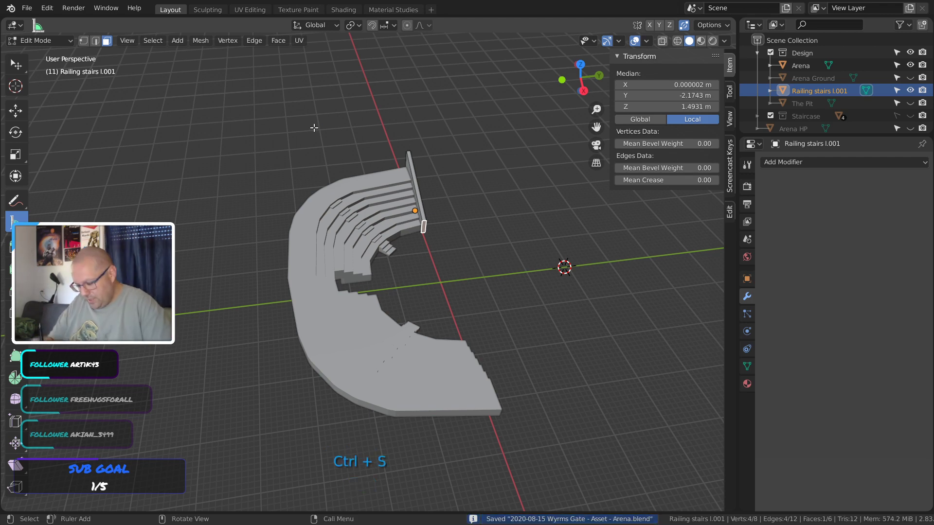
Extend the railing by moving its lower end face along global X to a local Y of about -3.17 m
left_click(458, 248)
middle_click_drag(475, 258, 415, 191)
middle_click_drag(363, 259, 557, 254, "shift")
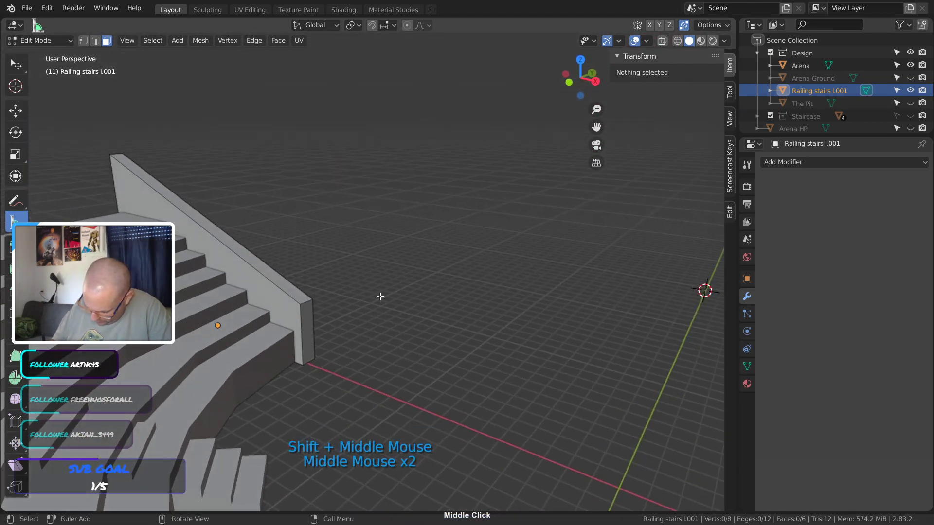
middle_click_drag(380, 296, 513, 190, "shift")
left_click(506, 204)
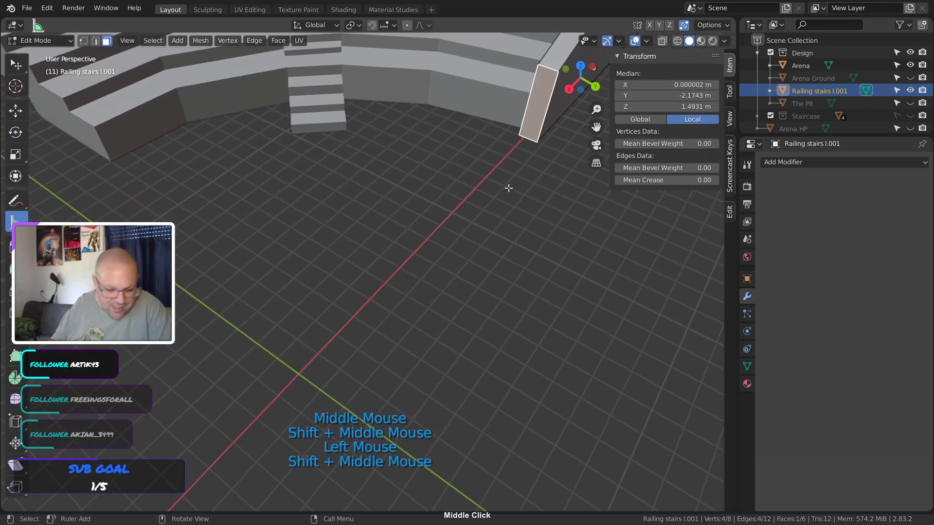
key("g")
key("x")
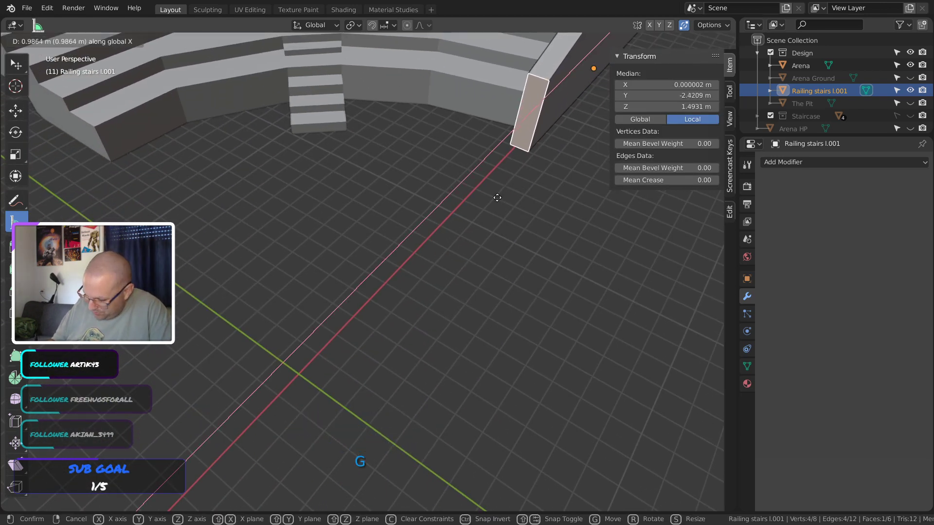
left_click(476, 218)
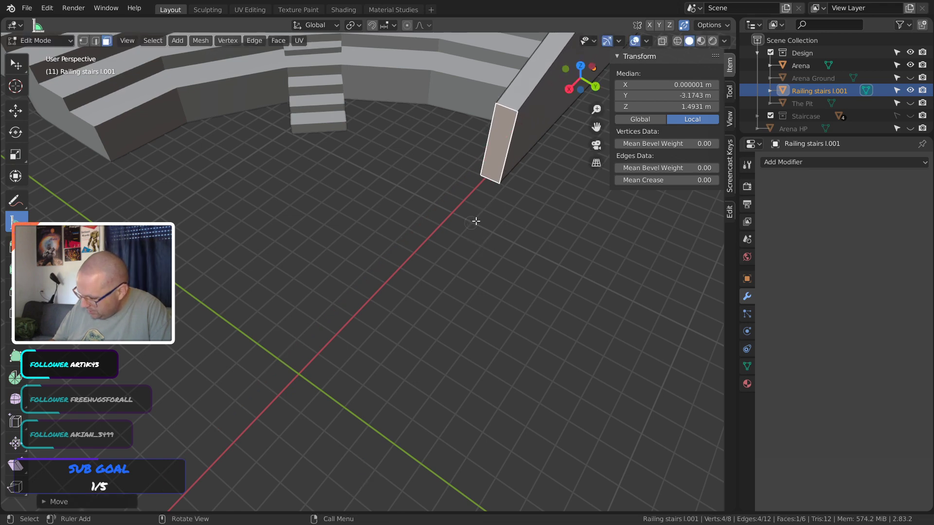
Show The Pit, Arena Ground, the Staircase collection and Arena HP in the scene
left_click(910, 103)
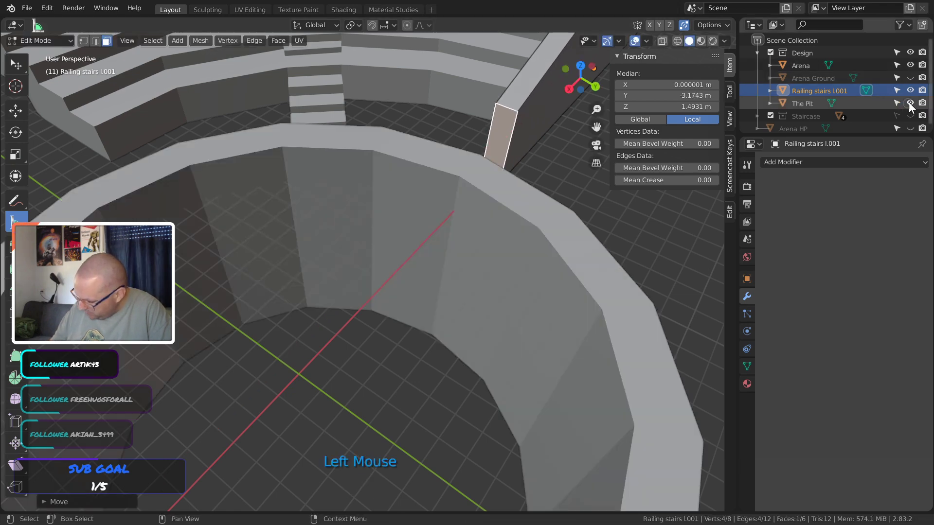
middle_click_drag(438, 316, 483, 302)
left_click(467, 363)
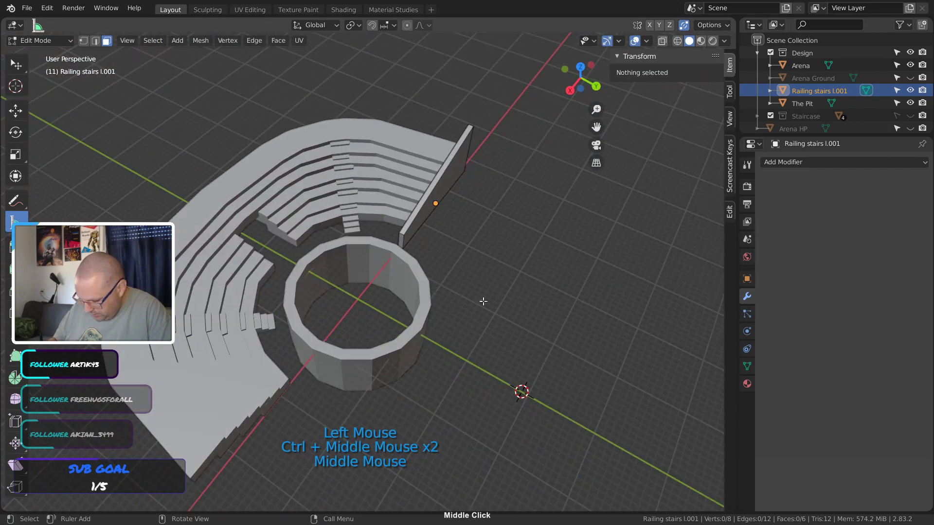
left_click(908, 78)
left_click(759, 53)
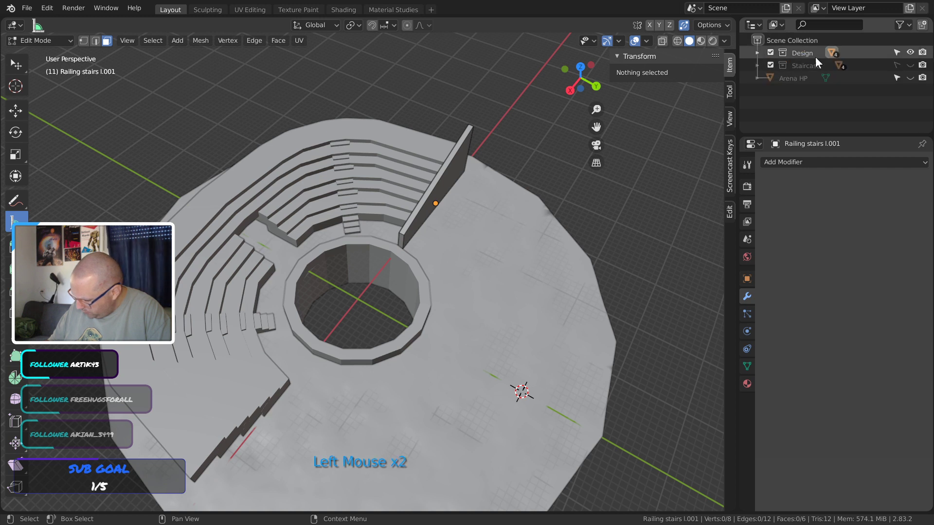
left_click(910, 66)
left_click(757, 53)
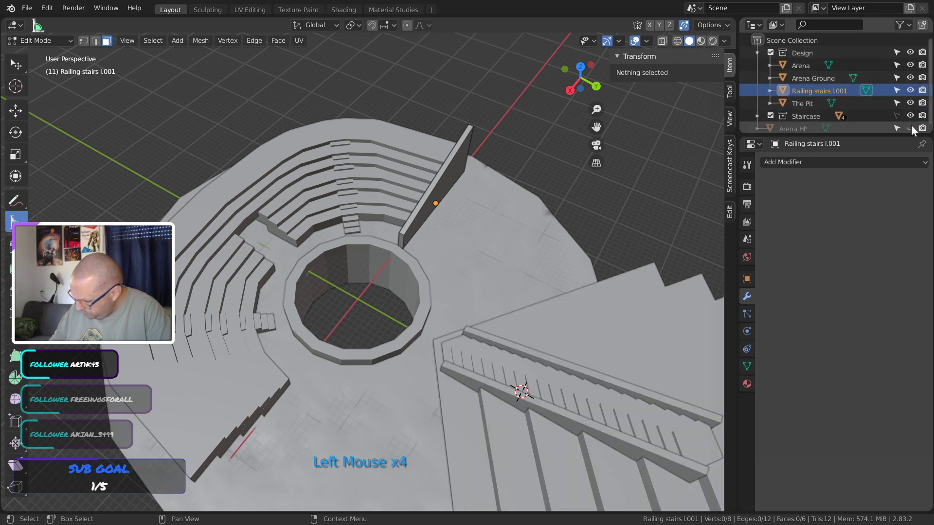
left_click(910, 128)
left_click(758, 53)
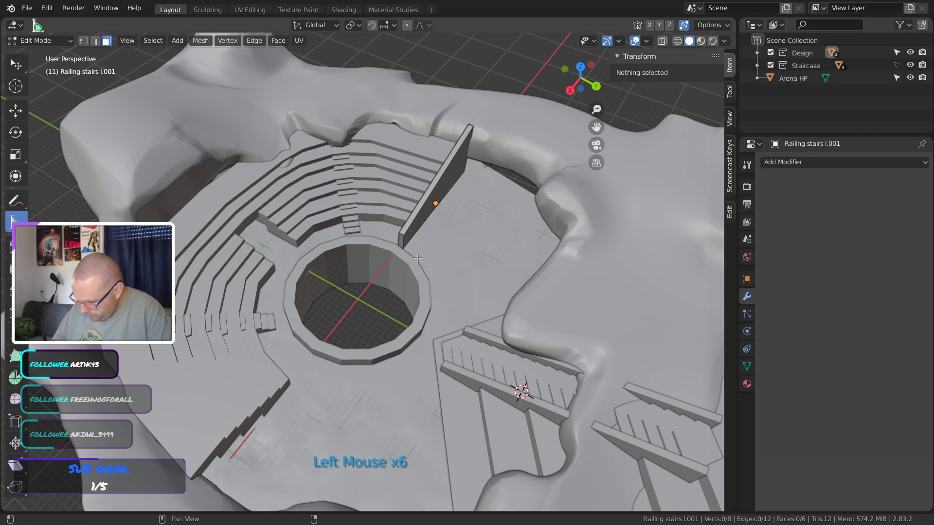
Examine from several angles how the extended railing fits with the stands, pit, staircase and surrounding rock
middle_click_drag(418, 258, 521, 296)
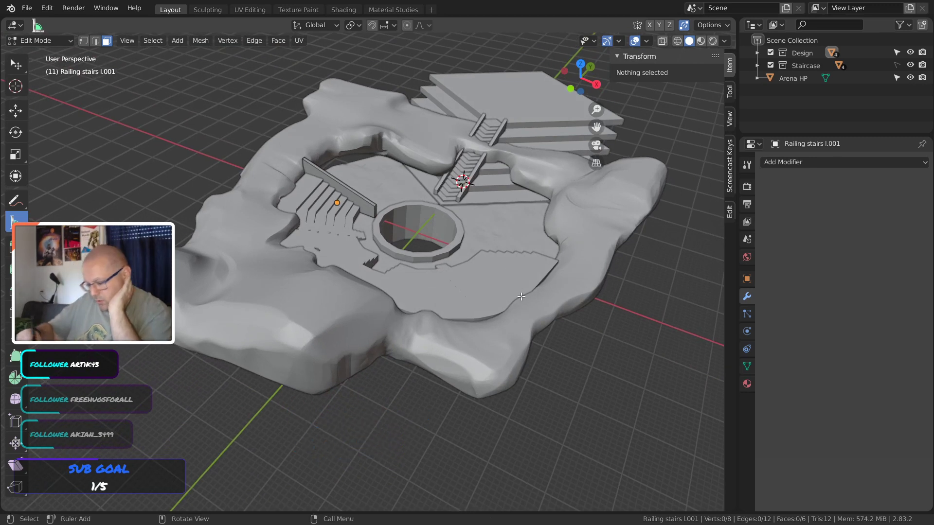
middle_click_drag(506, 271, 353, 187)
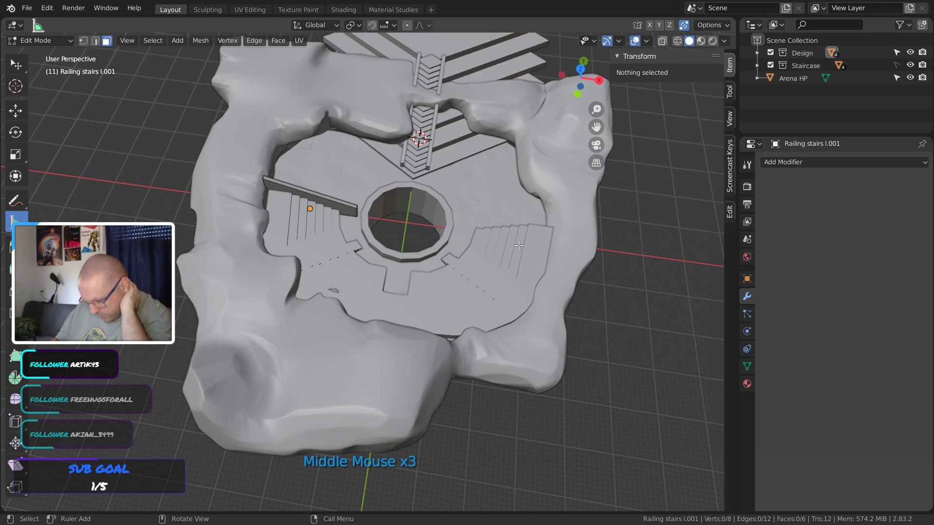
middle_click_drag(519, 245, 506, 352)
middle_click_drag(413, 340, 363, 381)
middle_click_drag(419, 234, 417, 263, "ctrl")
middle_click_drag(459, 239, 400, 299, "shift")
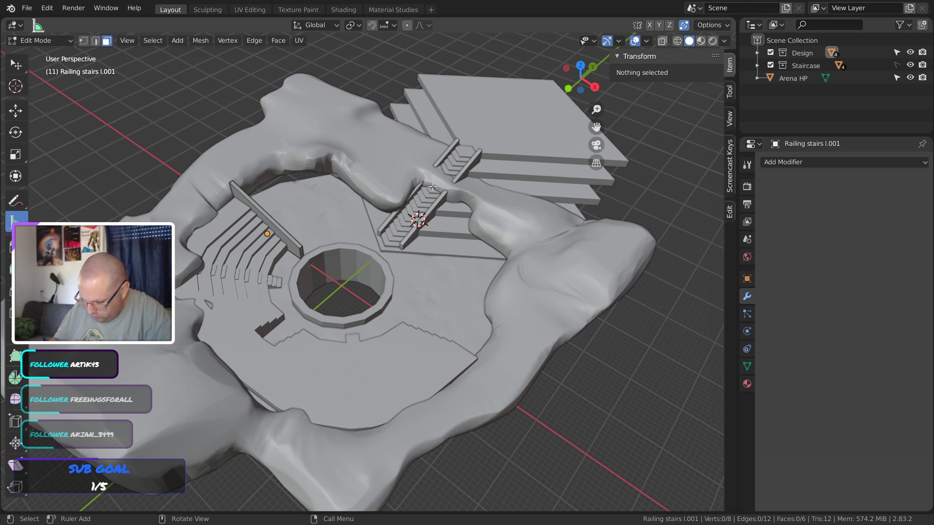
middle_click_drag(390, 217, 399, 212)
Hide Arena HP and Arena Ground
left_click(911, 78)
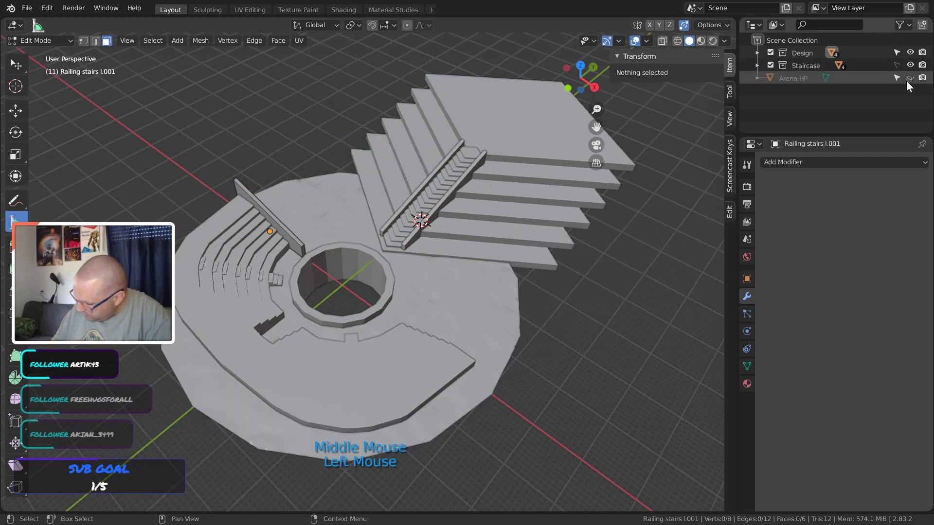
left_click(898, 79)
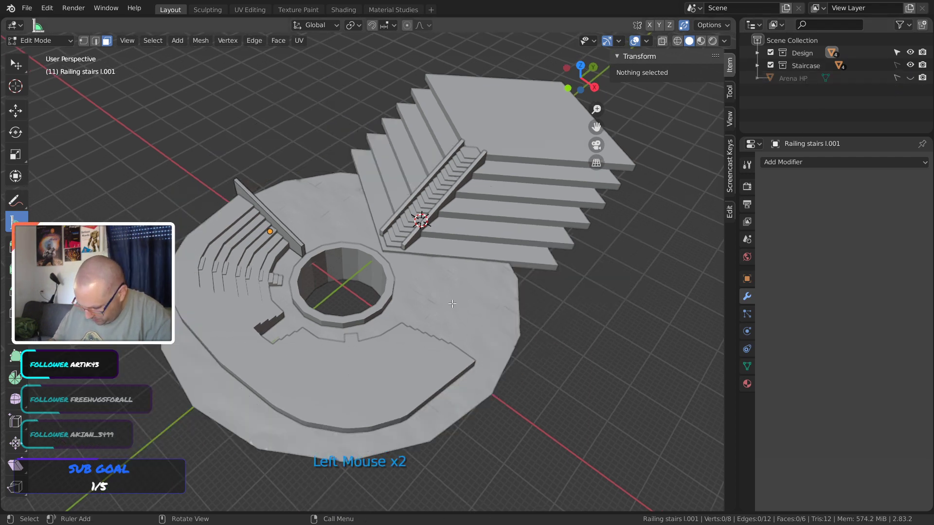
middle_click_drag(370, 311, 390, 327)
left_click(758, 53)
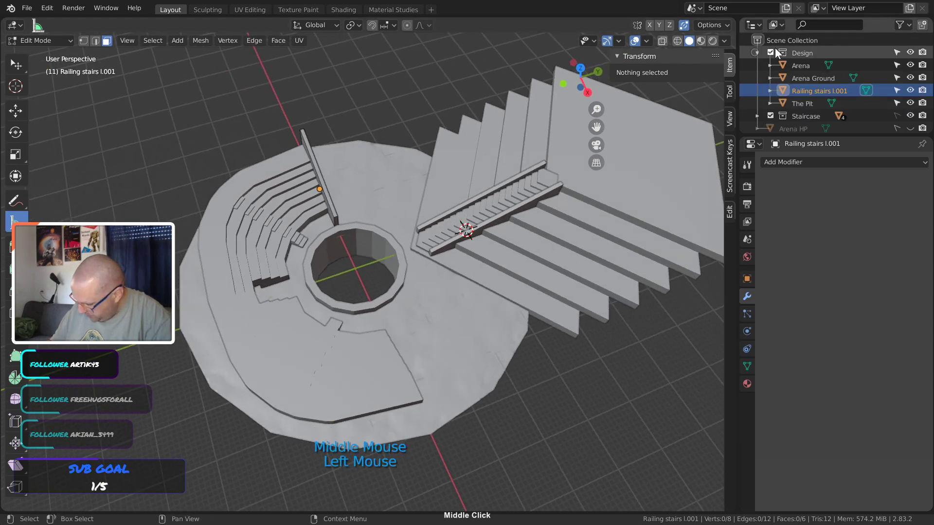
left_click(909, 78)
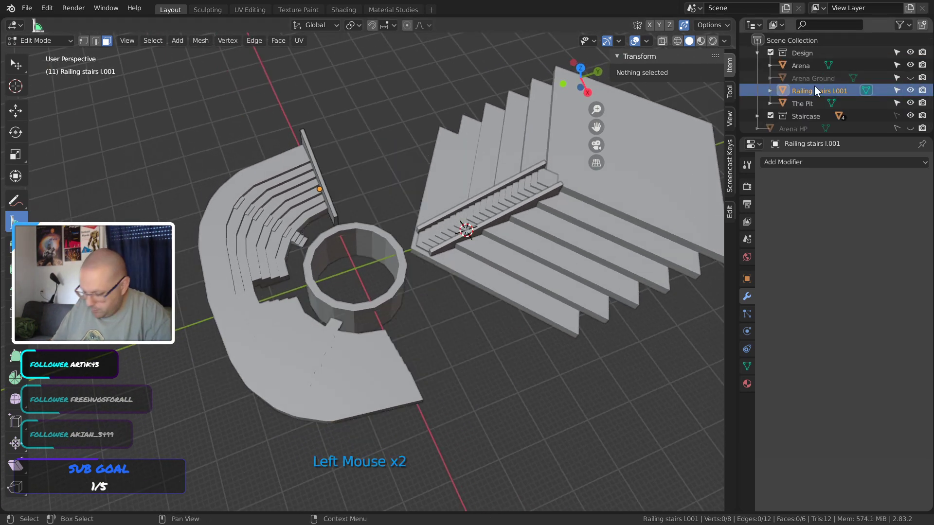
Duplicate the railing's sloped top face in place
left_click(333, 203)
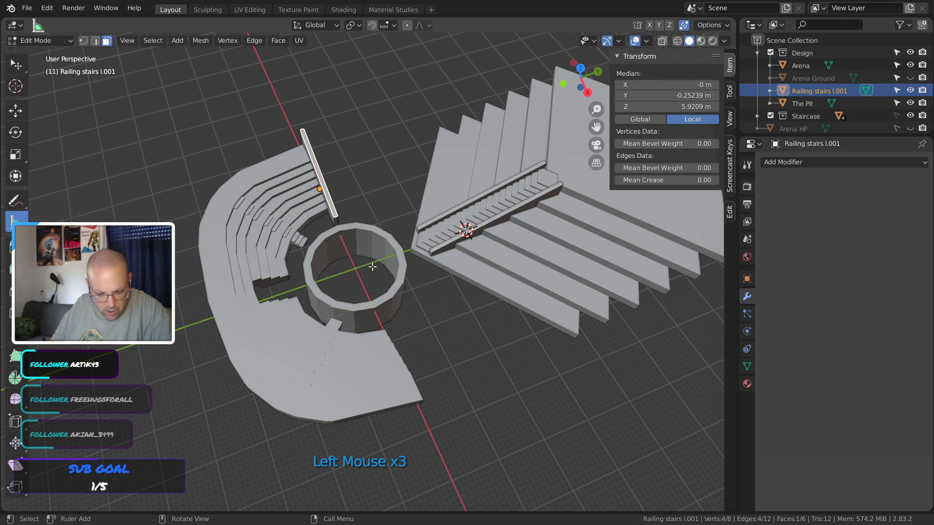
key("shift+d")
right_click(369, 266)
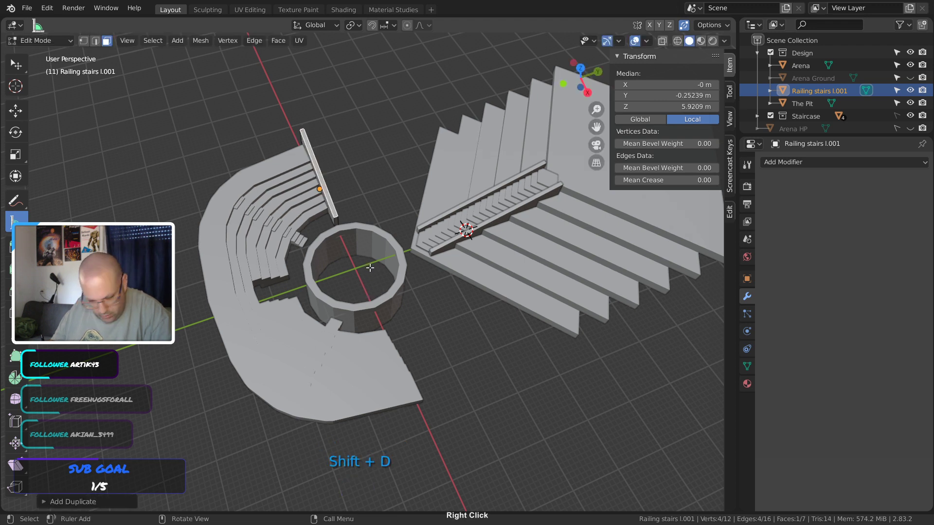
Undo the face duplication, leave mesh editing, and duplicate the whole railing object in place
key("ctrl+z")
key("Tab")
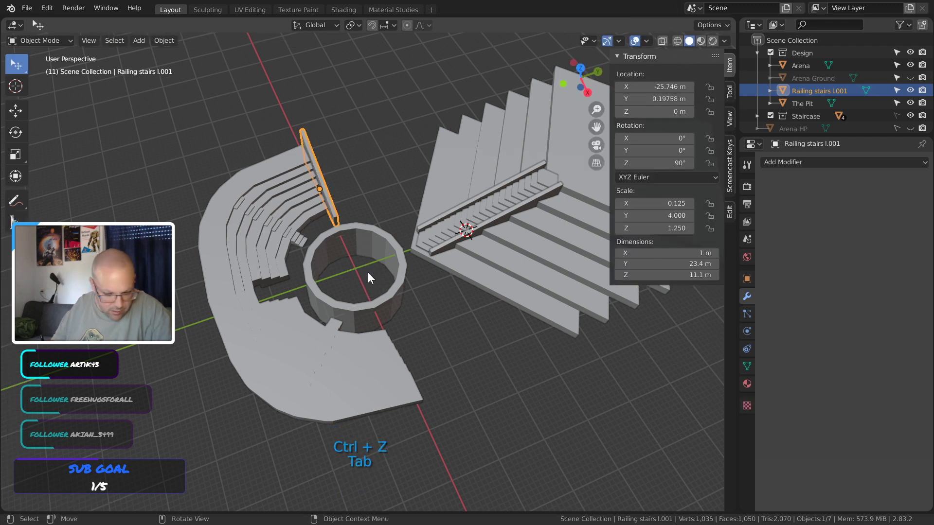
key("shift+d")
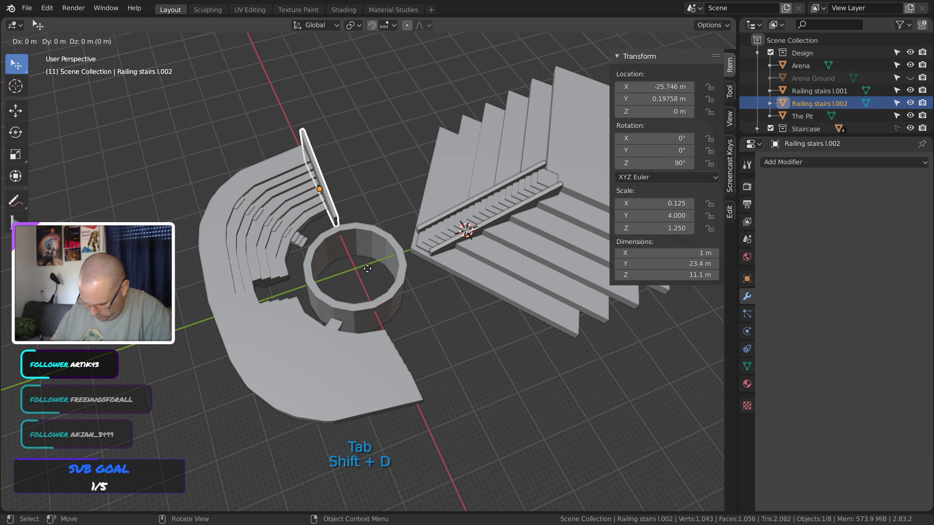
right_click(367, 269)
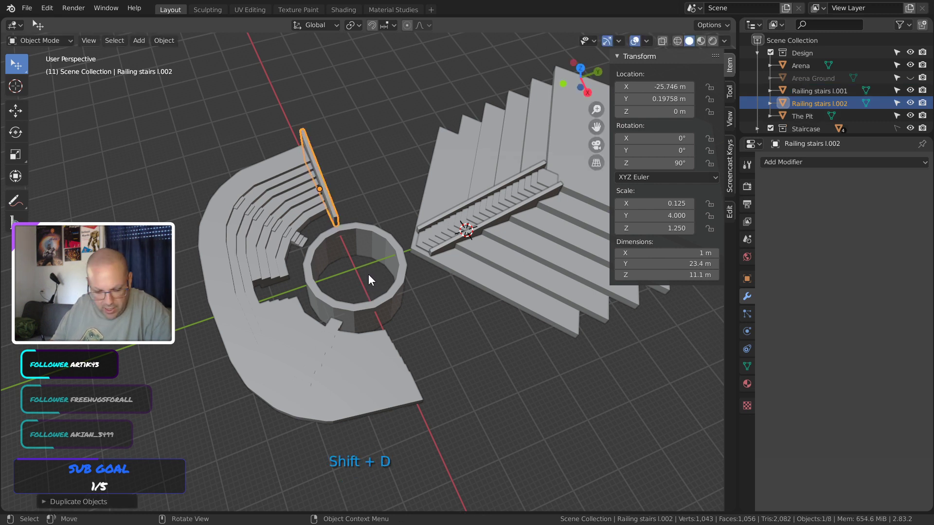
key("r")
key("z")
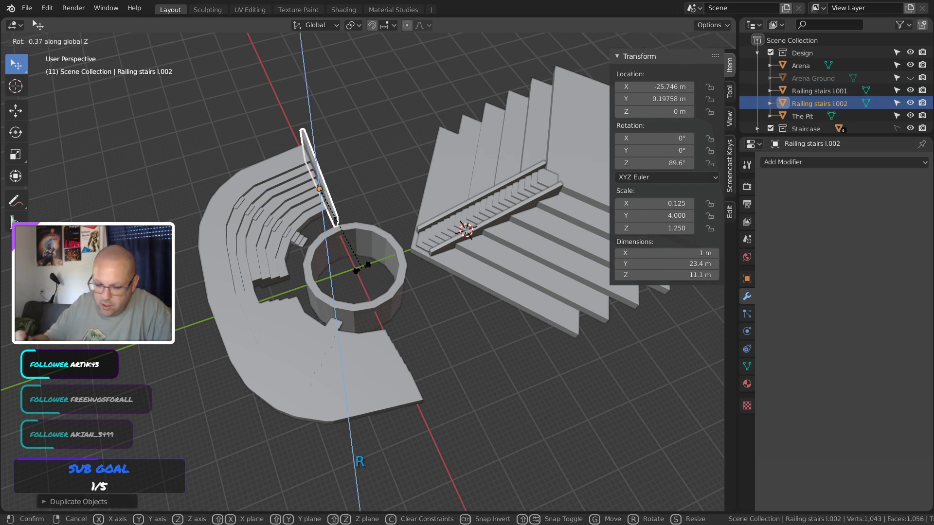
type("1870")
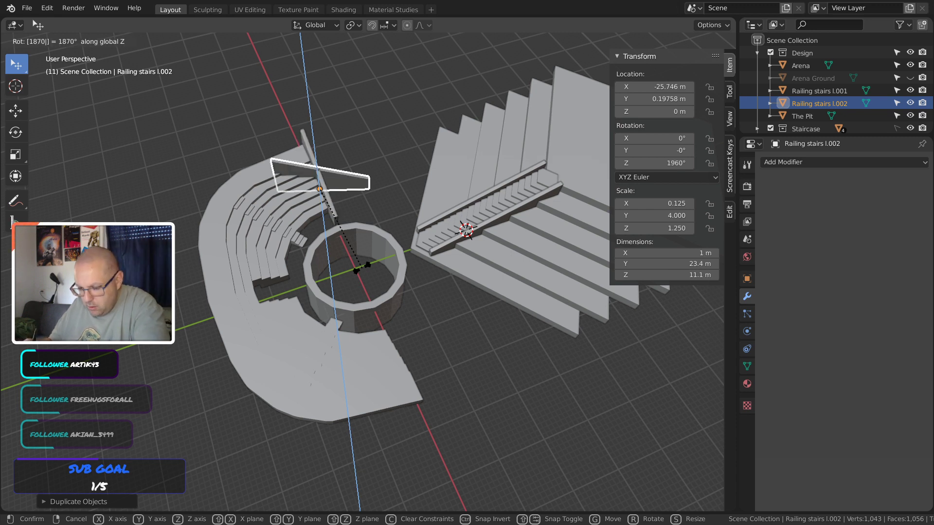
key("Escape")
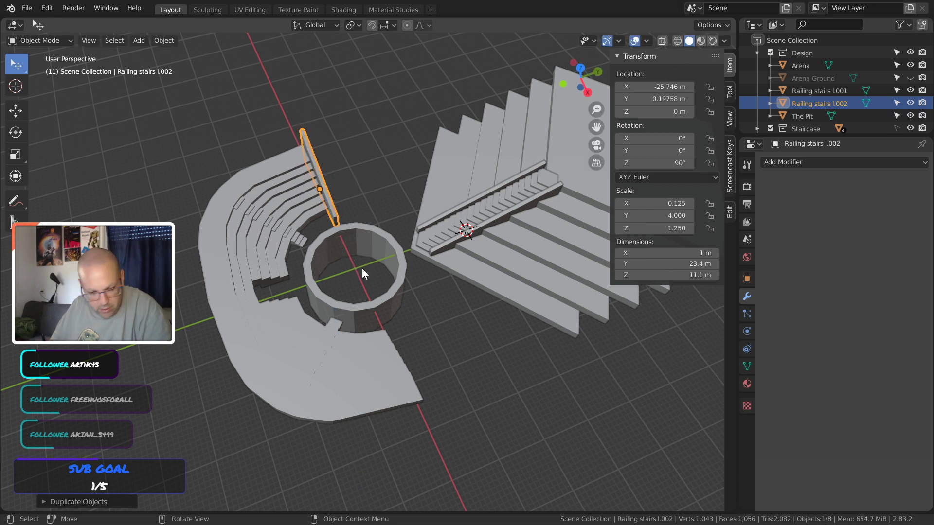
Rotate the duplicated railing 180° about the global Z axis
key("r")
type("z")
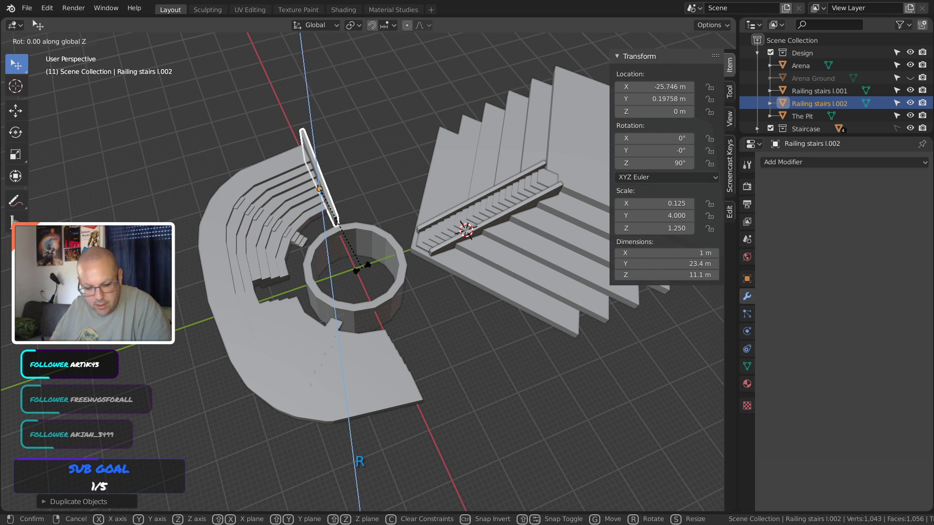
type("180")
key("Return")
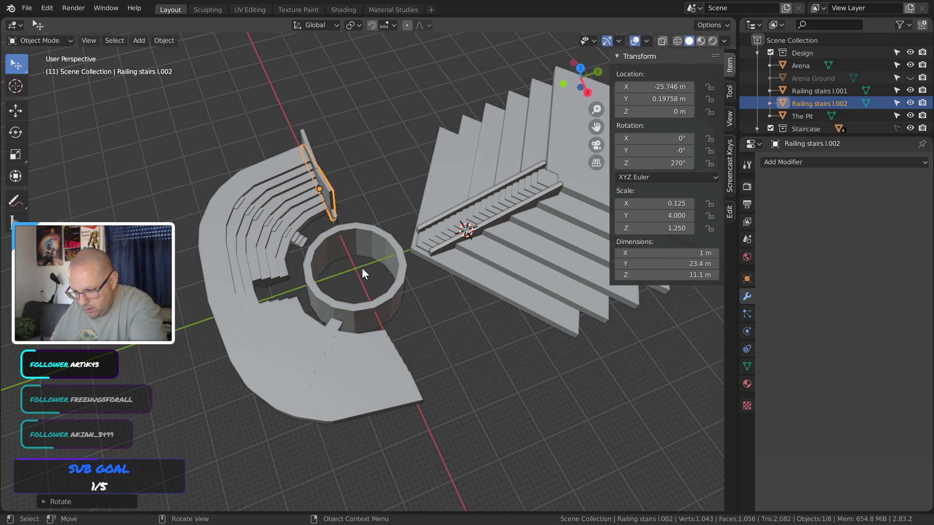
Move the duplicated railing 51 m along X to the opposite end of the stands
key("KP_7")
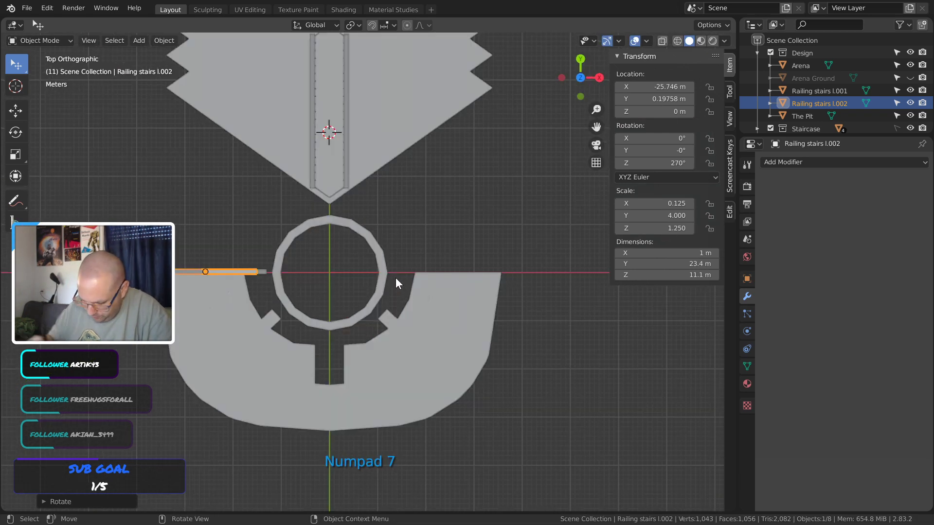
key("g")
key("x")
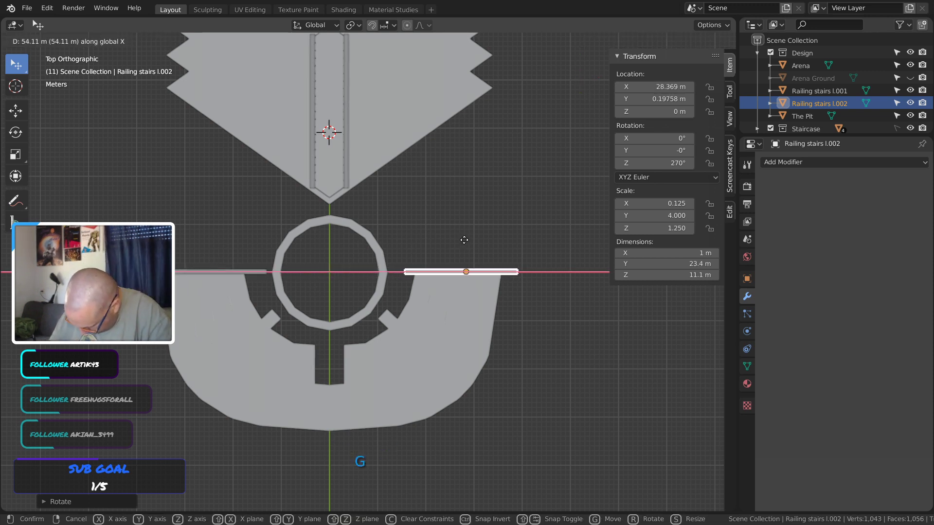
key("ctrl")
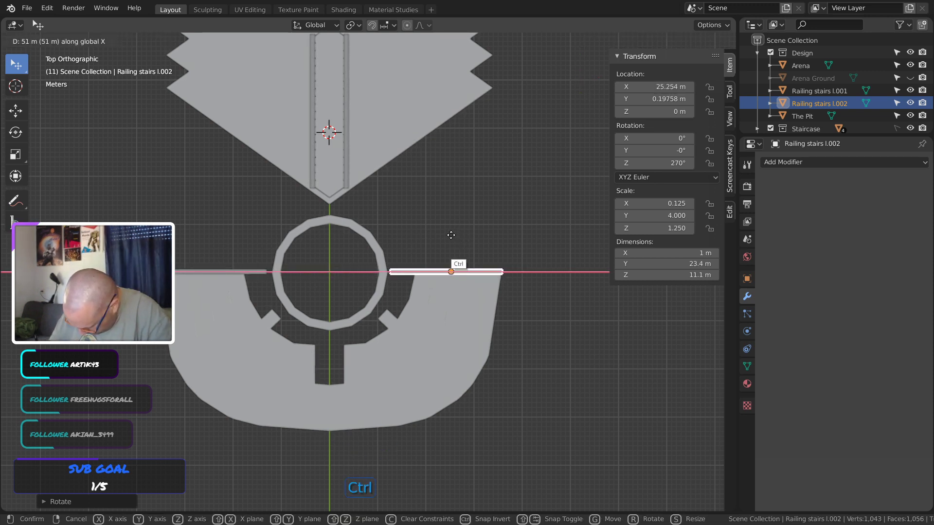
left_click(455, 235)
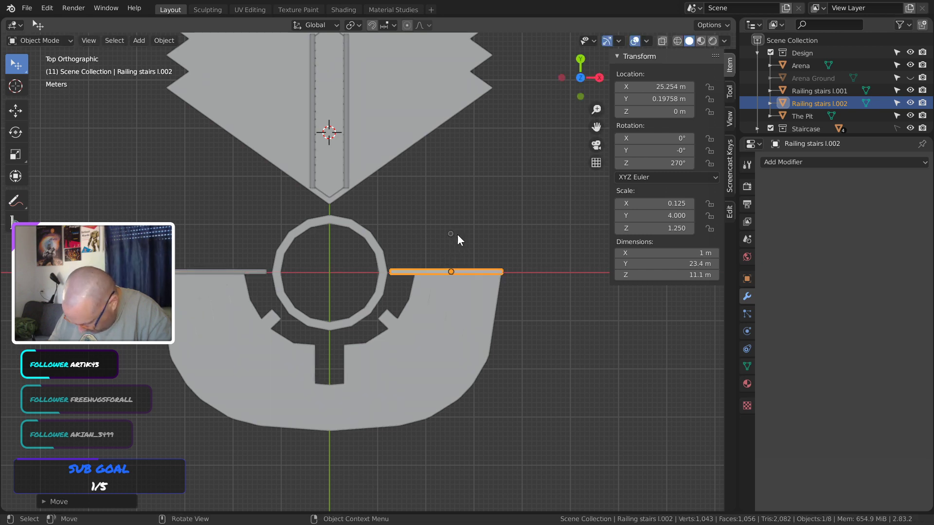
Shift the duplicated railing about 0.62 m further along X, matching the first railing's overhang and its gap to the pit
middle_click_drag(531, 316, 563, 234)
left_click(495, 285)
key("KP_7")
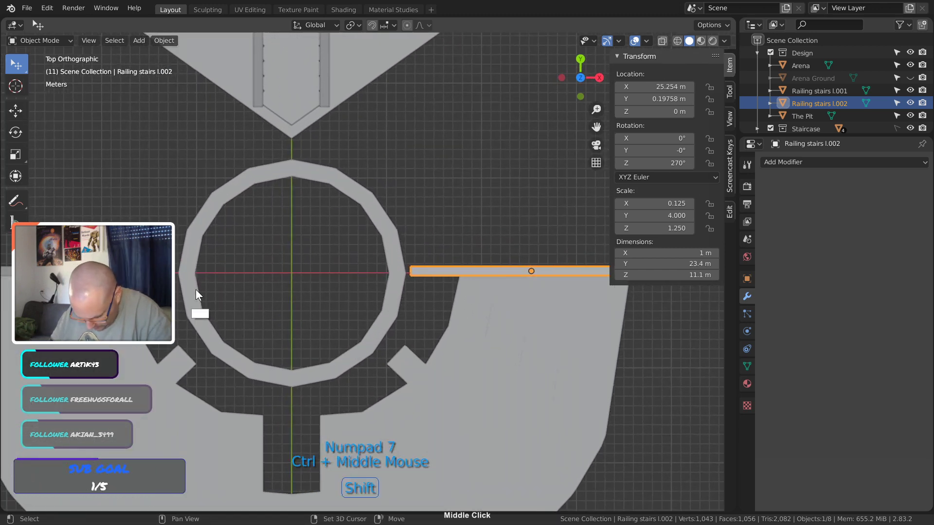
middle_click_drag(196, 290, 411, 307, "shift")
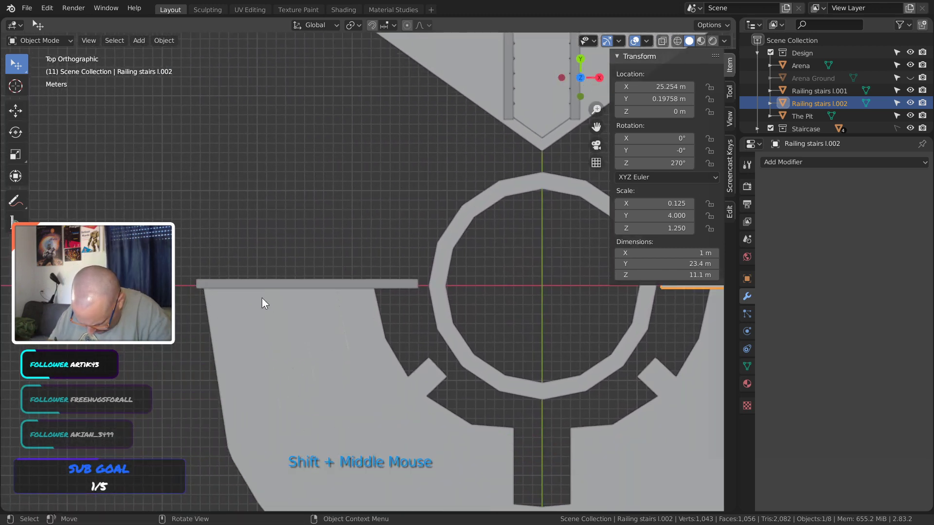
middle_click_drag(566, 336, 215, 350, "shift")
middle_click_drag(610, 327, 443, 288, "shift")
key("g")
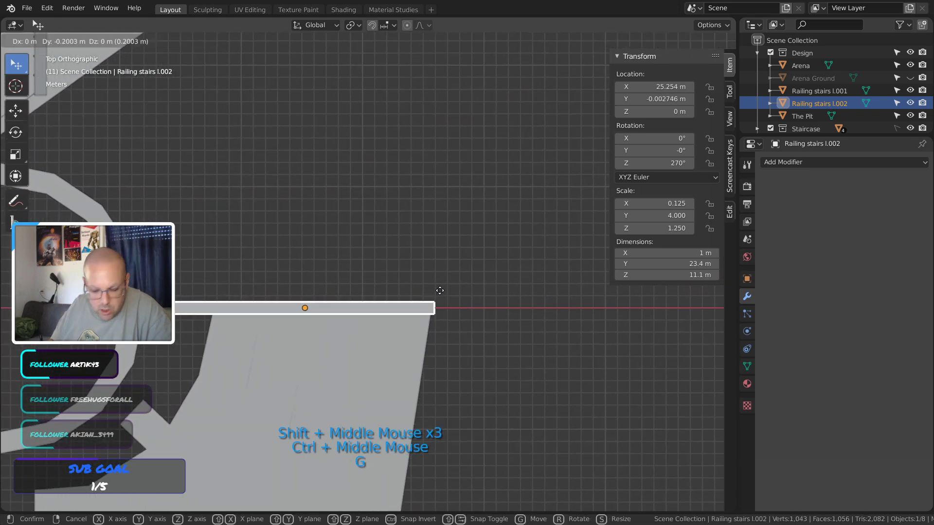
key("x")
key("shift")
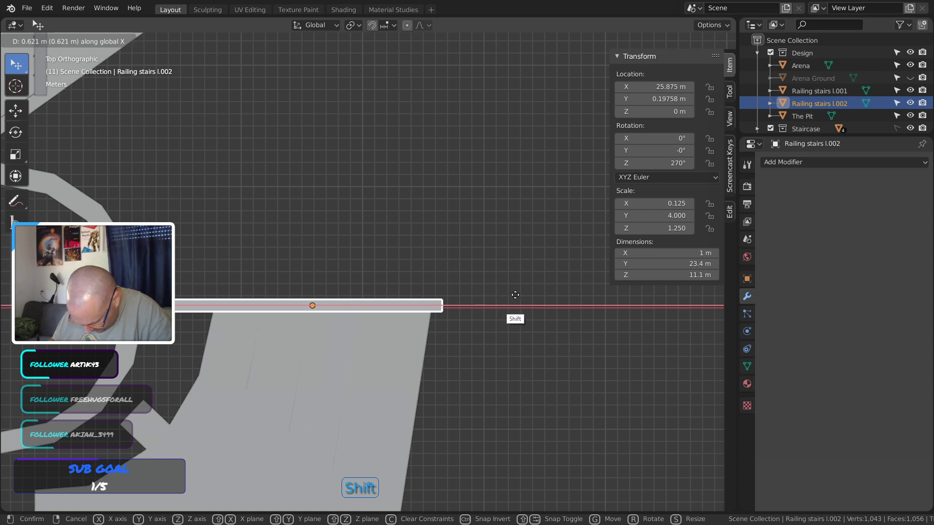
left_click(501, 305)
middle_click_drag(124, 327, 488, 320, "shift")
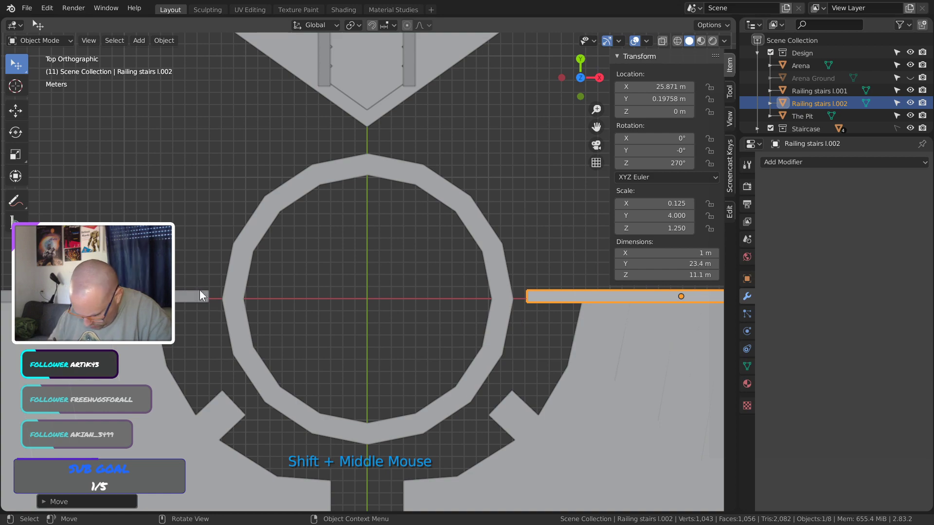
key("ctrl")
middle_click_drag(359, 346, 431, 287, "ctrl")
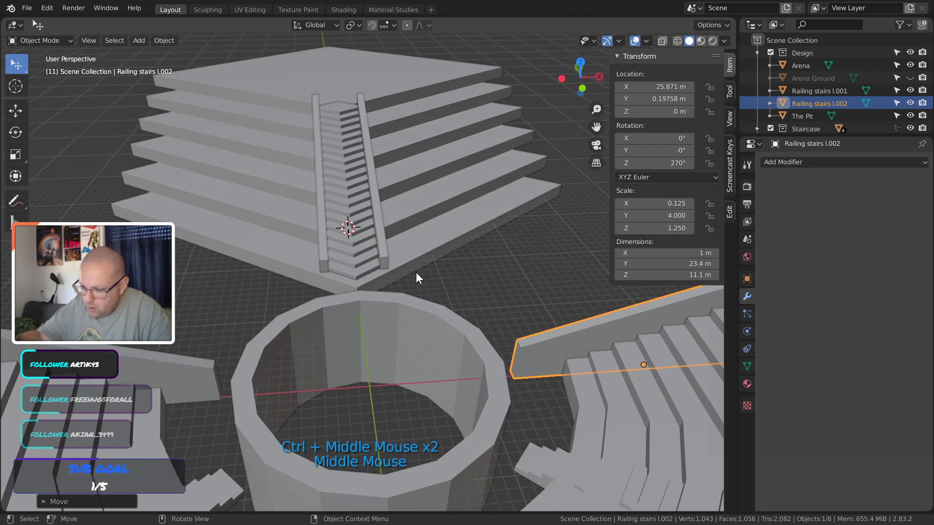
Frame the whole scene, deselect the railing and save the file
key("Home")
left_click(415, 272)
middle_click_drag(540, 309, 407, 332)
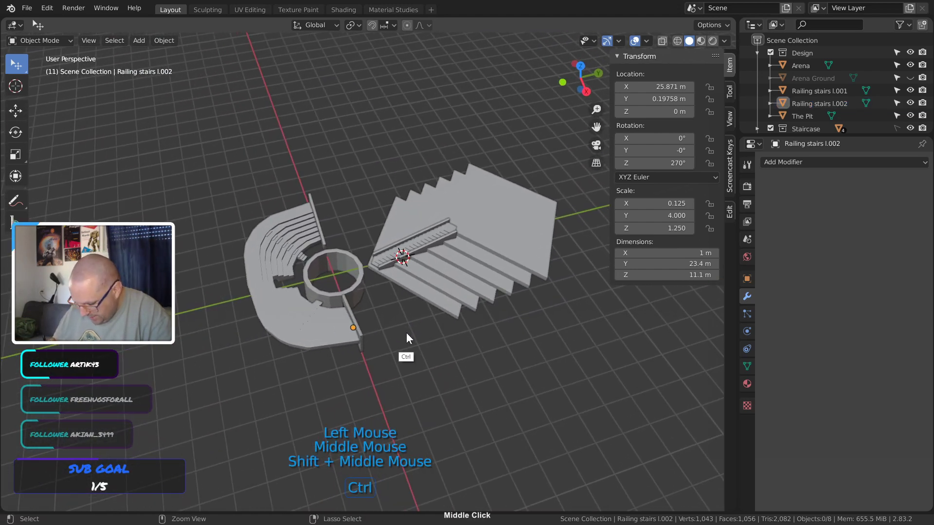
key("ctrl+s")
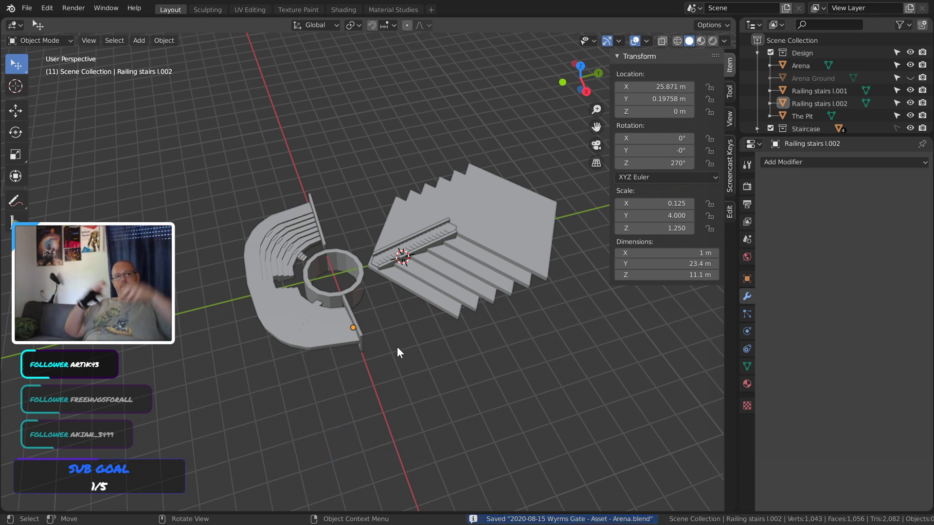
Show Arena Ground and examine how both railings sit with the stands and ground
left_click(910, 78)
middle_click_drag(400, 359, 420, 354)
left_click(321, 336)
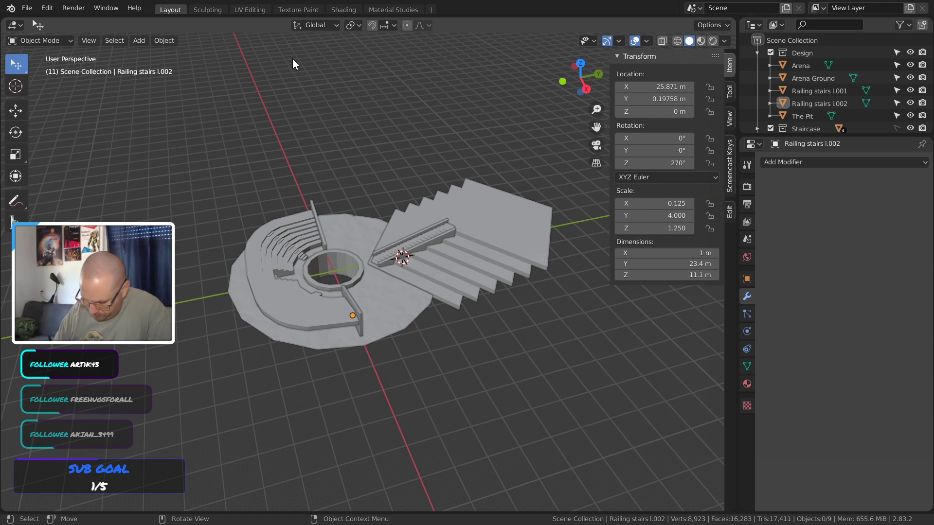
Isolate the Arena stands by hiding all other objects, and save the file
left_click(301, 317)
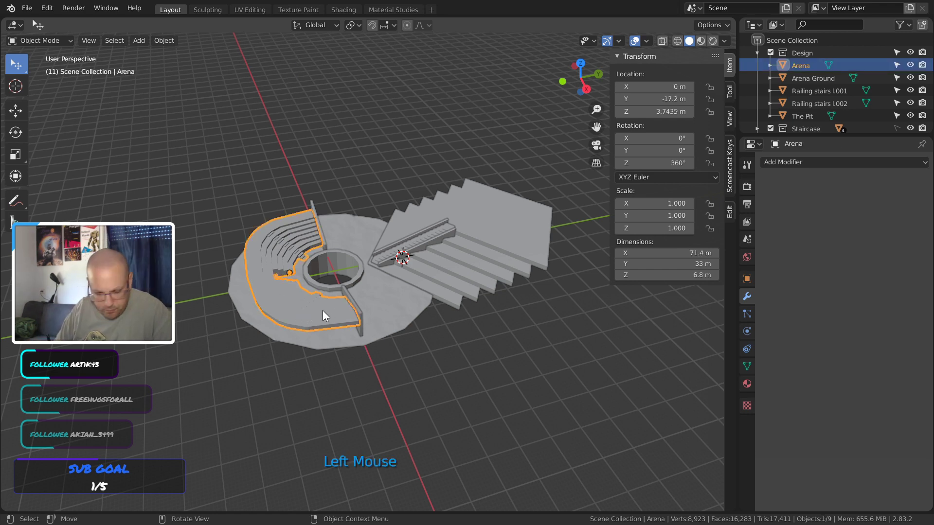
middle_click_drag(323, 316, 459, 225)
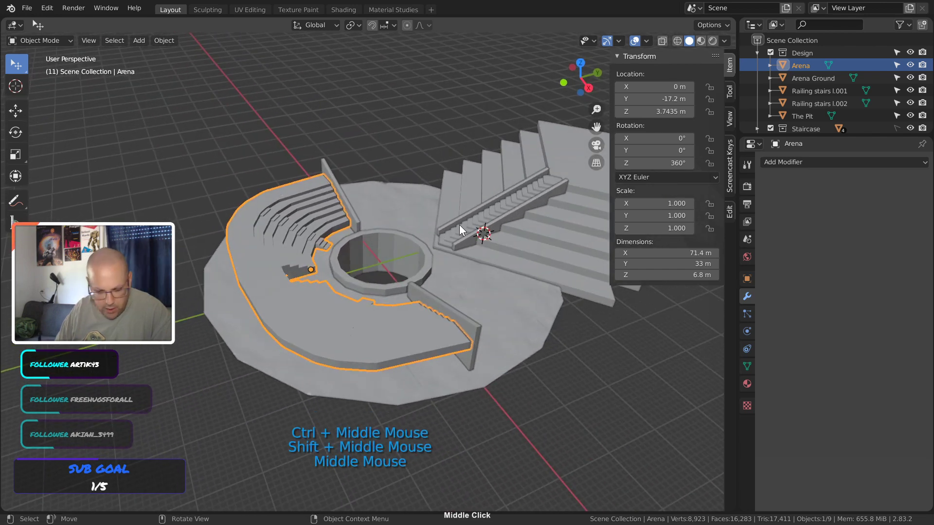
key("shift+h")
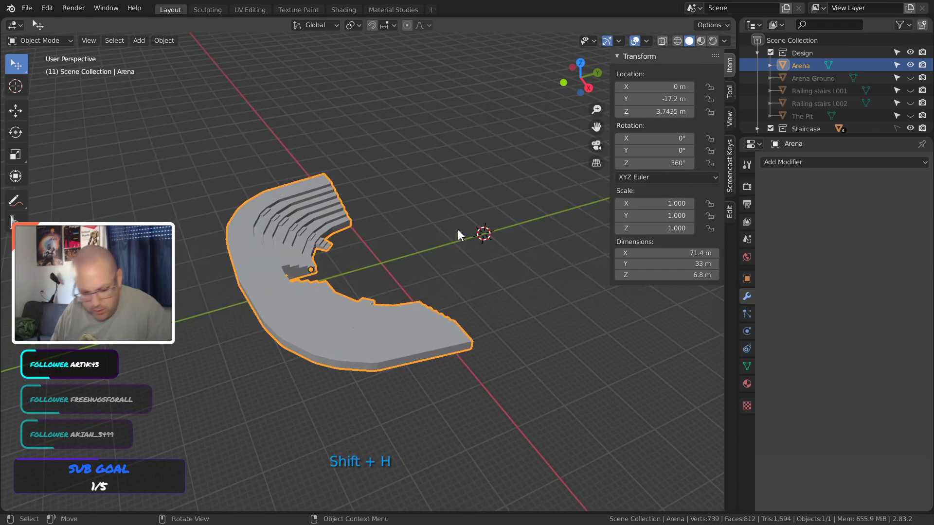
key("ctrl+s")
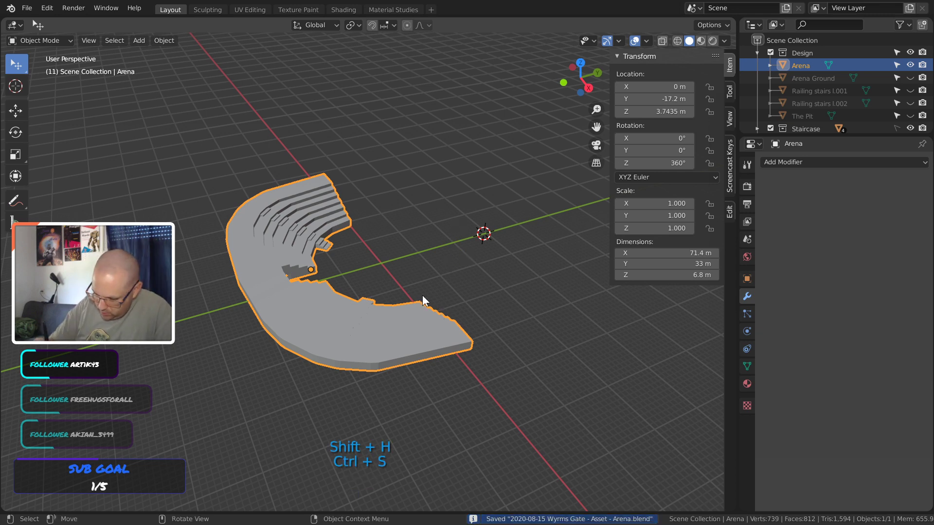
Switch to the Sculpting workspace, change the viewport matcap to the matte red clay one, and save the file
left_click(208, 9)
left_click(759, 41)
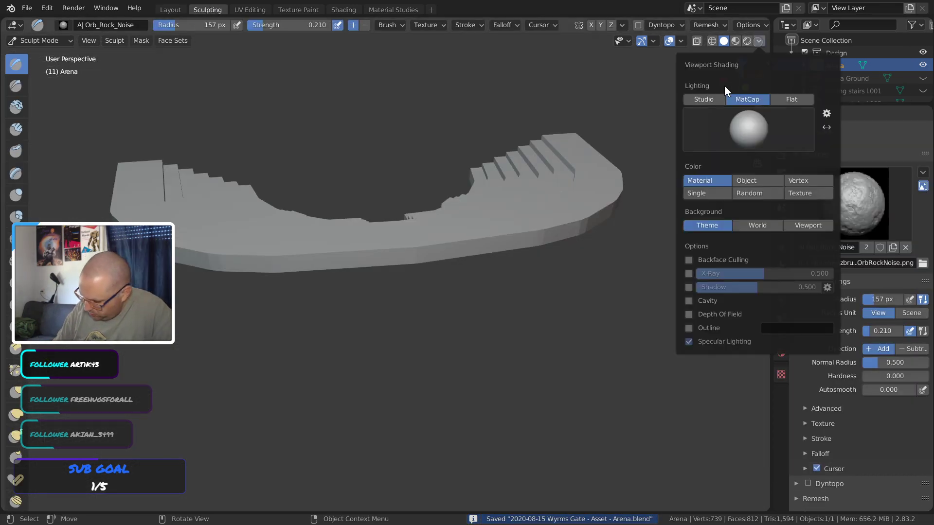
left_click(743, 125)
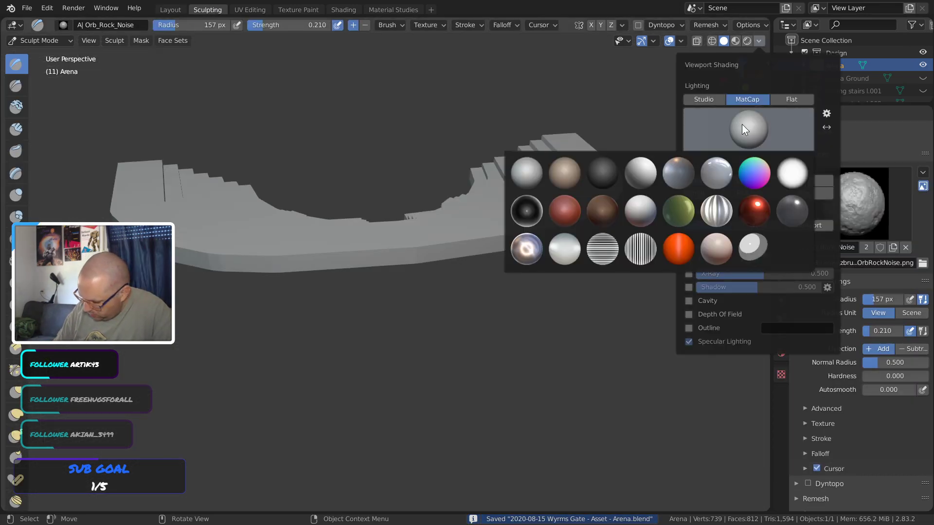
left_click(565, 210)
mouse_move(463, 292)
middle_mouse_down()
mouse_move(561, 247)
mouse_move(365, 271)
mouse_move(323, 312)
middle_mouse_up()
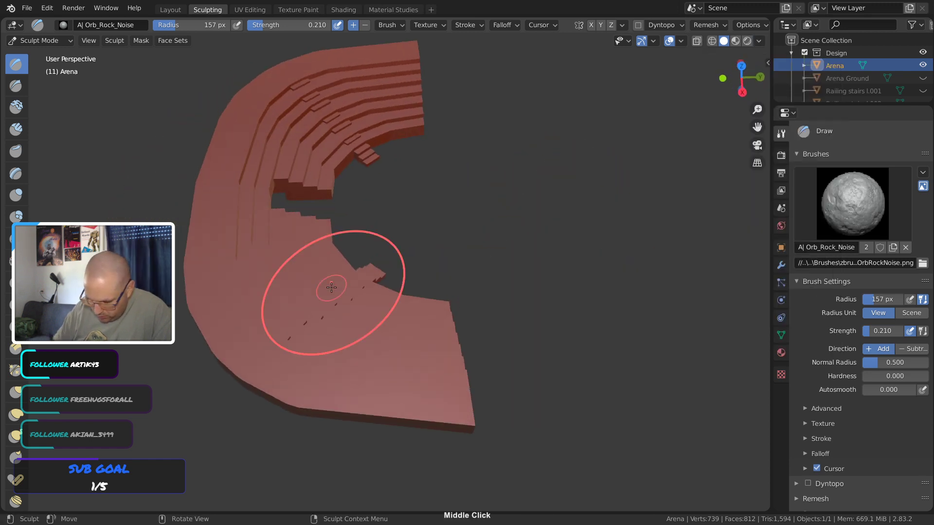
left_click(870, 212)
left_click(870, 212)
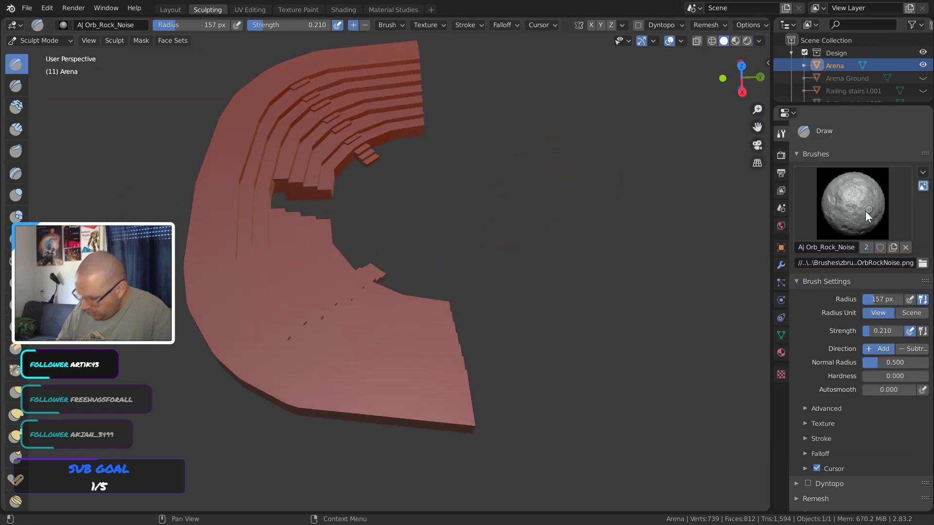
key("ctrl+s")
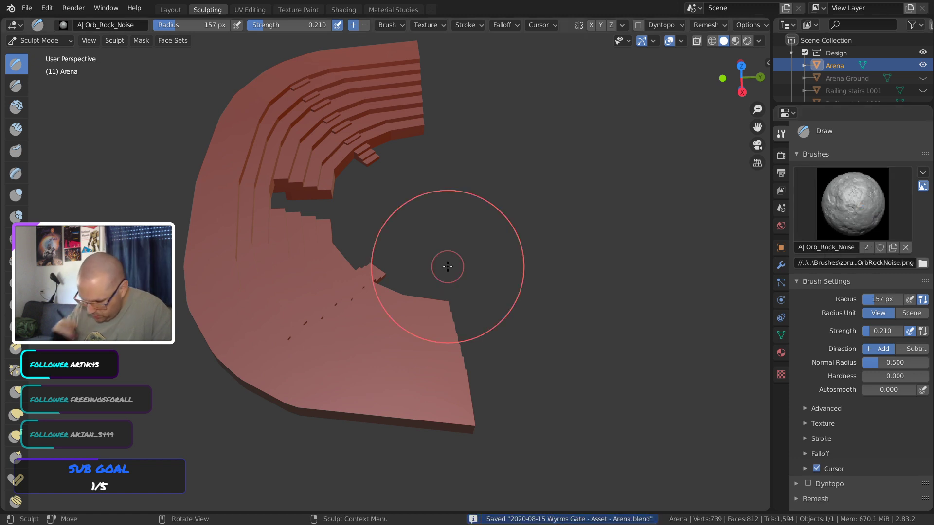
Select the Scrape sculpting tool with the Orb_Flatten_Edge brush for working on the Arena stands
middle_click_drag(403, 340, 334, 313)
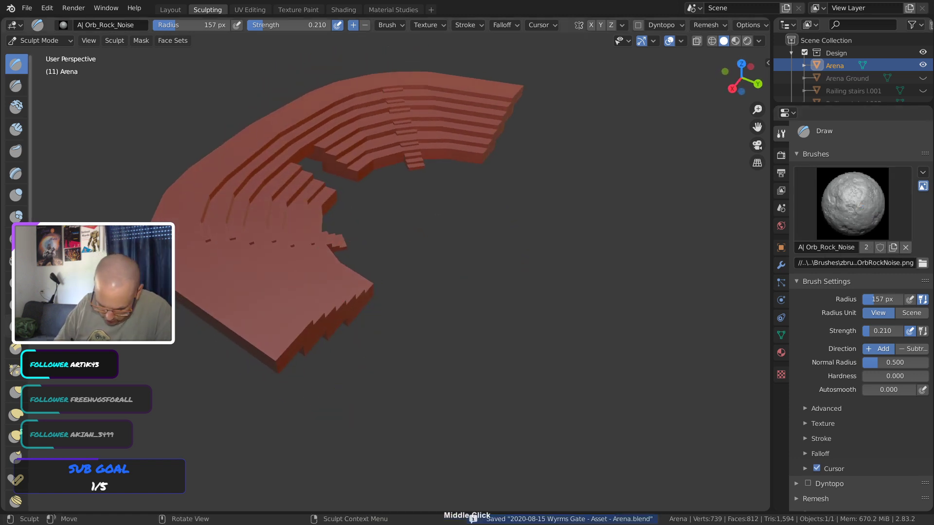
scroll(10, 287, "down", 10)
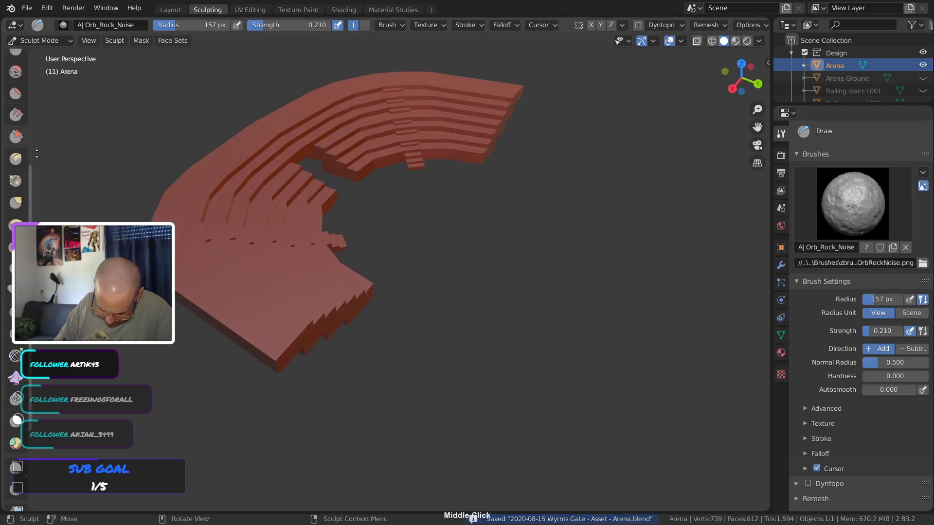
left_click(10, 291)
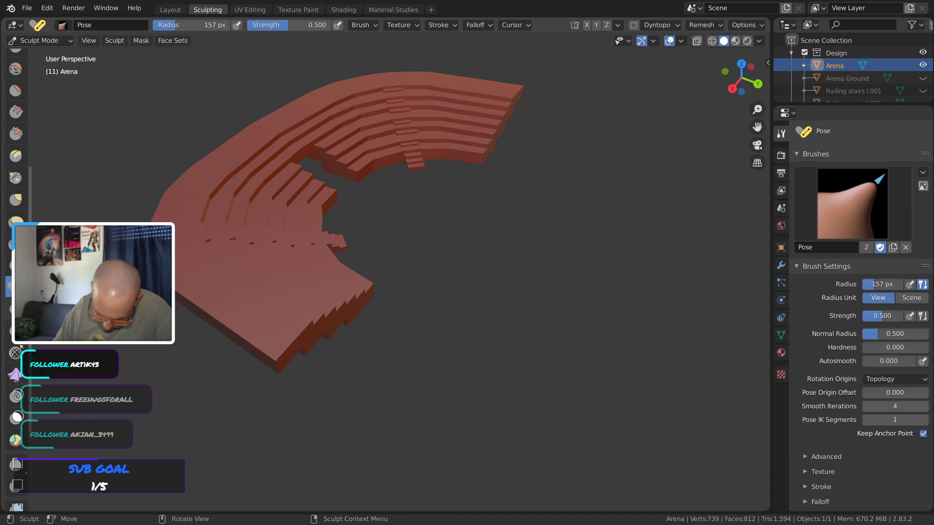
middle_click_drag(21, 347, 9, 486)
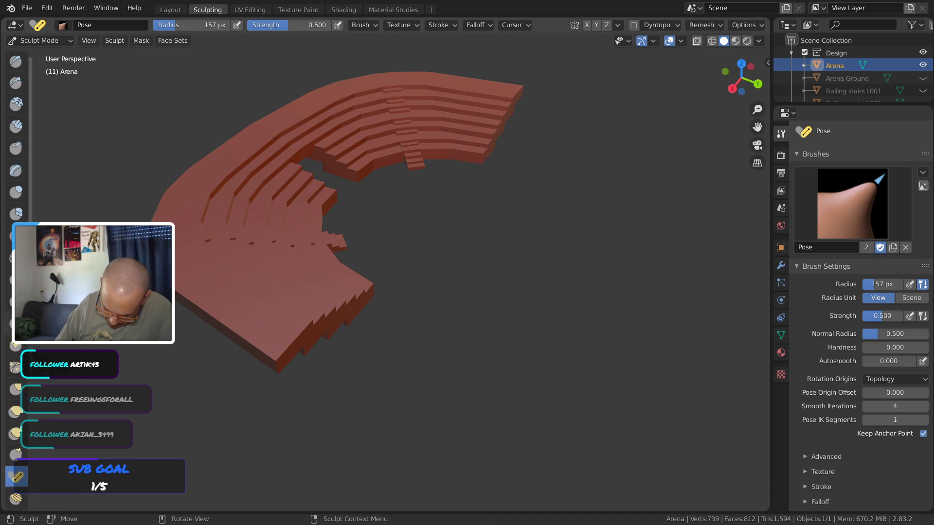
left_click(9, 324)
left_click(851, 190)
left_click(581, 283)
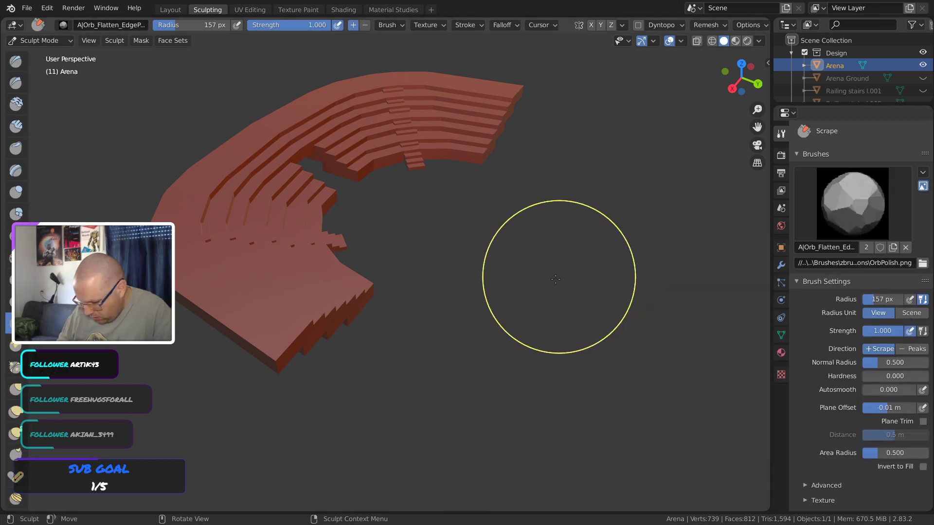
Enable dynamic topology on the Arena stands and check its refine method, detailing and remesh settings
middle_click_drag(559, 271, 323, 285)
mouse_move(336, 224)
middle_mouse_down("shift")
mouse_move(319, 280)
mouse_move(267, 340)
mouse_move(208, 371)
middle_mouse_up("shift")
middle_click_drag(221, 328, 313, 323, "shift")
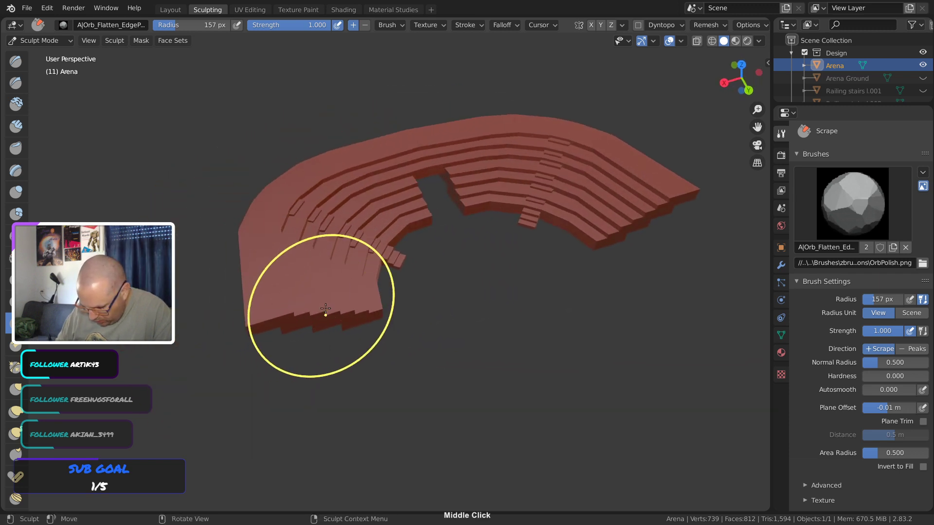
key("Tab")
key("Tab")
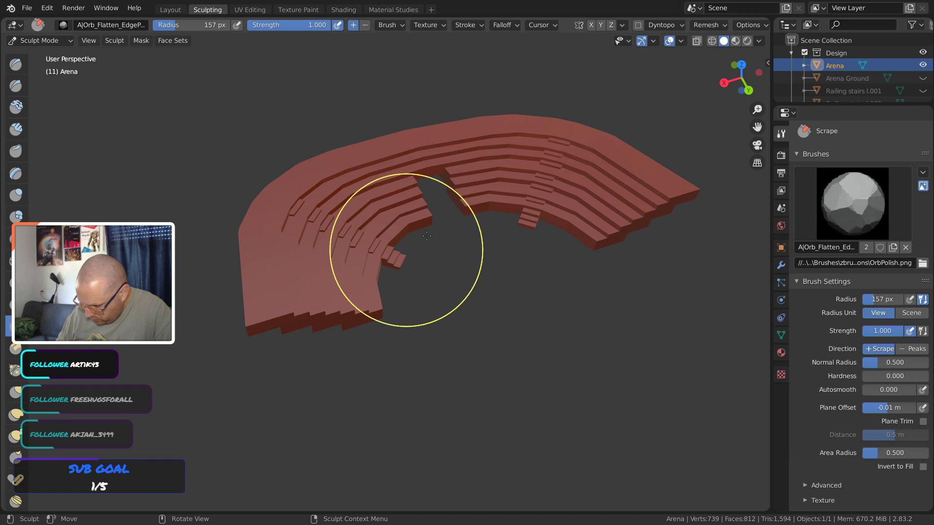
left_click(639, 25)
left_click(635, 59)
left_click(670, 24)
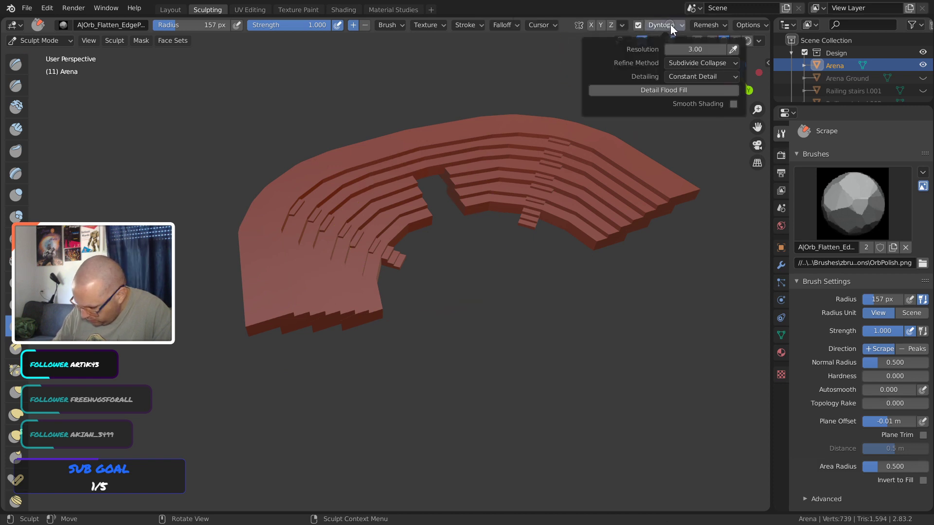
left_click(701, 63)
left_click(701, 76)
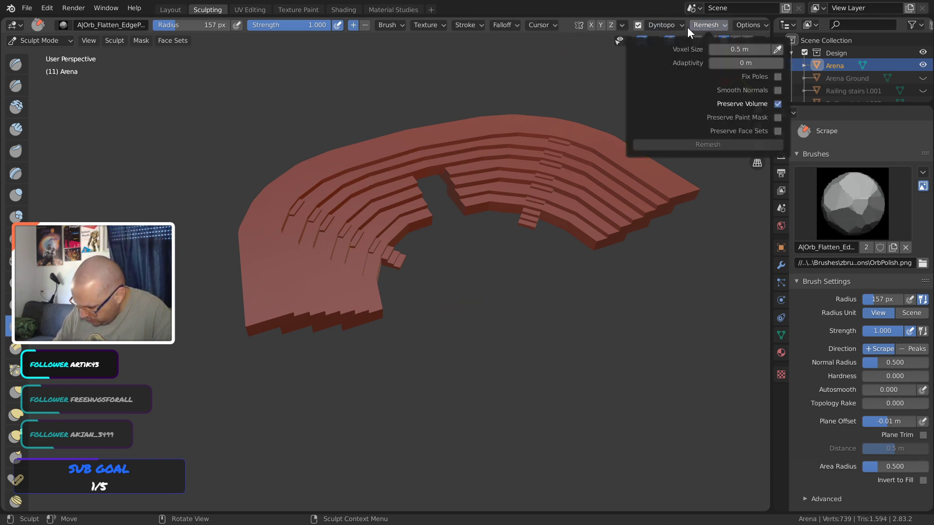
Try scraping the edges at one end of the stands with the 157 px brush, and undo the strokes
middle_click_drag(294, 338, 394, 275, "ctrl")
middle_click_drag(387, 329, 401, 289)
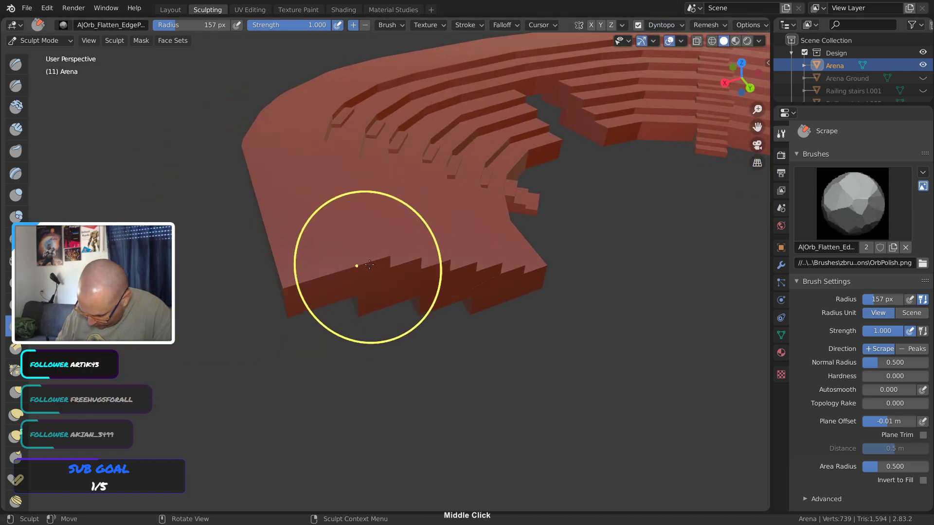
mouse_move(355, 266)
left_mouse_down()
mouse_move(293, 291)
mouse_move(448, 252)
left_mouse_up()
middle_click_drag(448, 252, 335, 302)
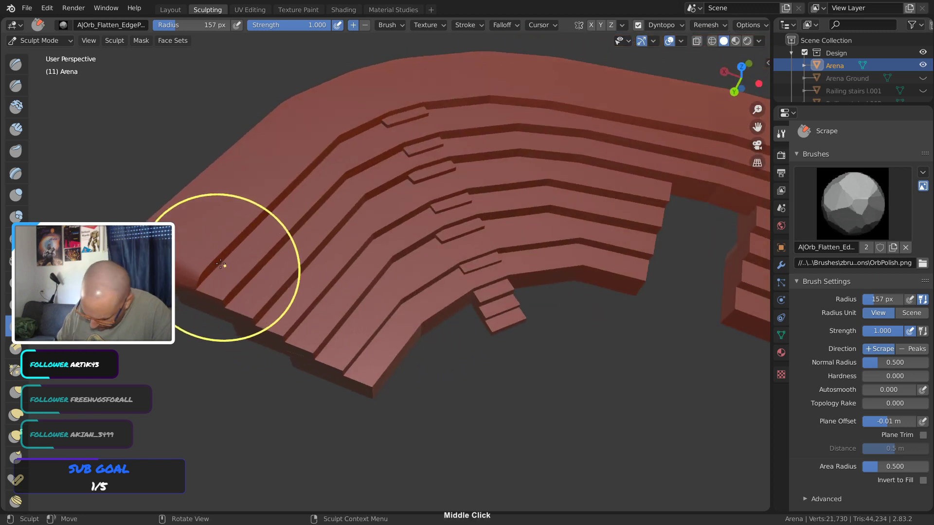
mouse_move(202, 270)
left_mouse_down()
mouse_move(247, 253)
mouse_move(266, 212)
mouse_move(211, 271)
mouse_move(240, 313)
left_mouse_up()
key("ctrl+z")
key("ctrl+z")
key("ctrl+z")
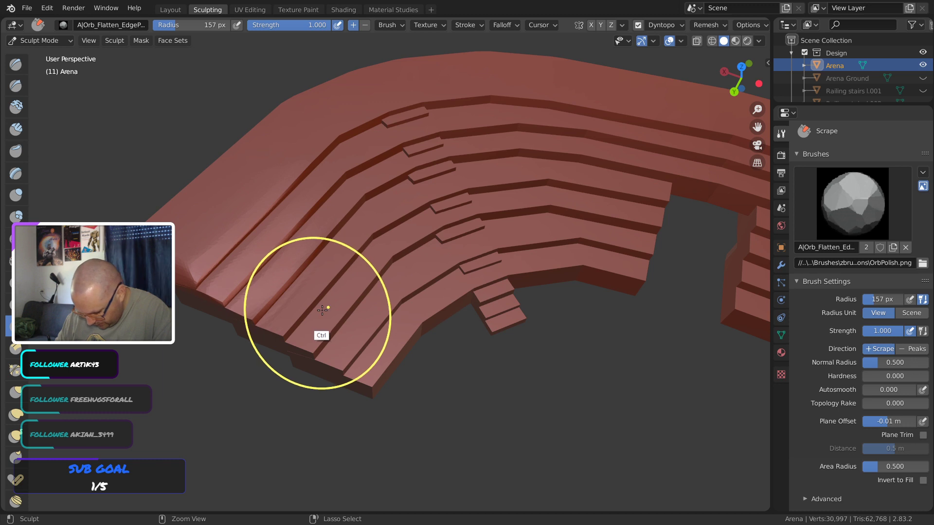
key("ctrl+z")
key("ctrl+z")
key("ctrl+z")
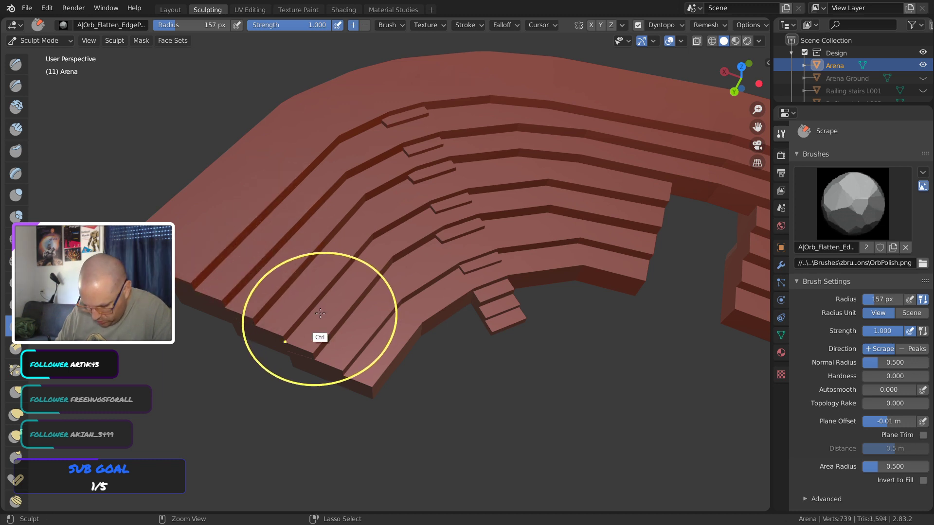
Reduce the Scrape brush radius to 84 px for working on the edges at the end of the stands
middle_click_drag(281, 298, 443, 267)
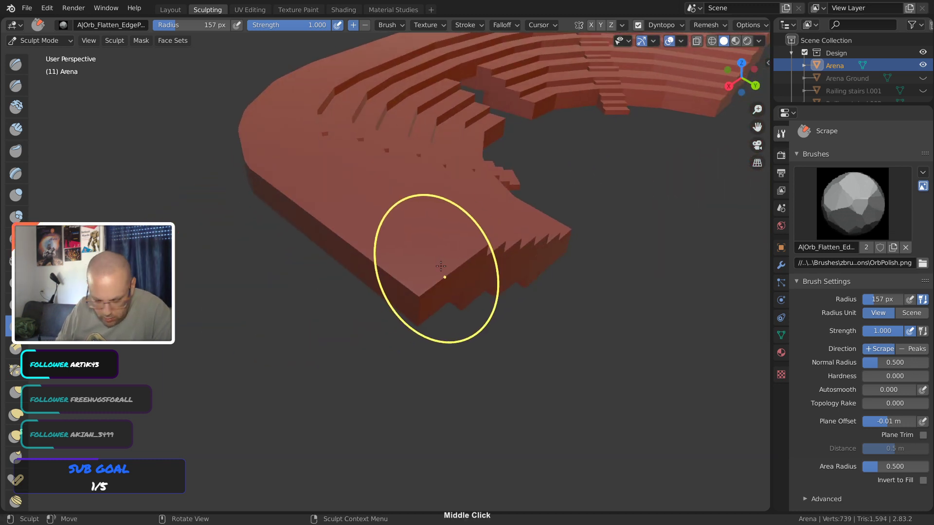
key("f")
left_click(405, 300)
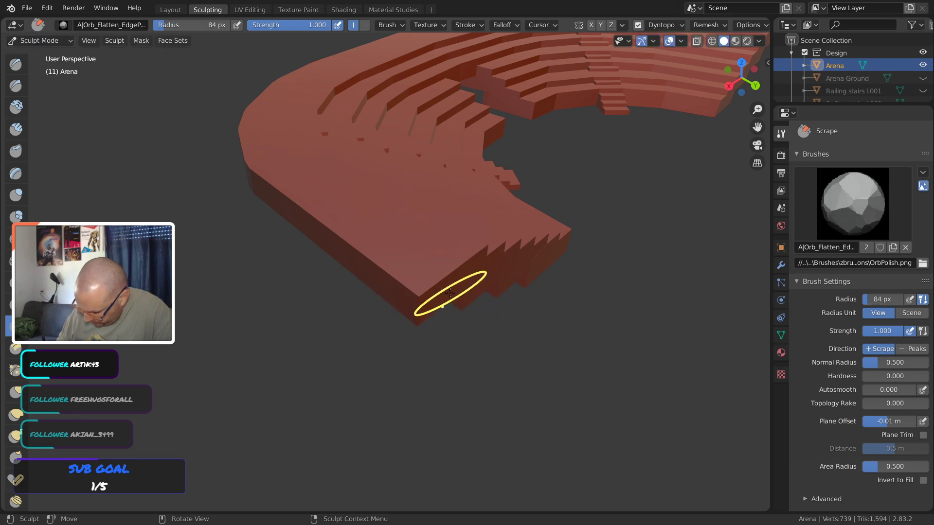
mouse_move(448, 292)
middle_mouse_down()
mouse_move(506, 261)
mouse_move(349, 314)
mouse_move(342, 308)
middle_mouse_up()
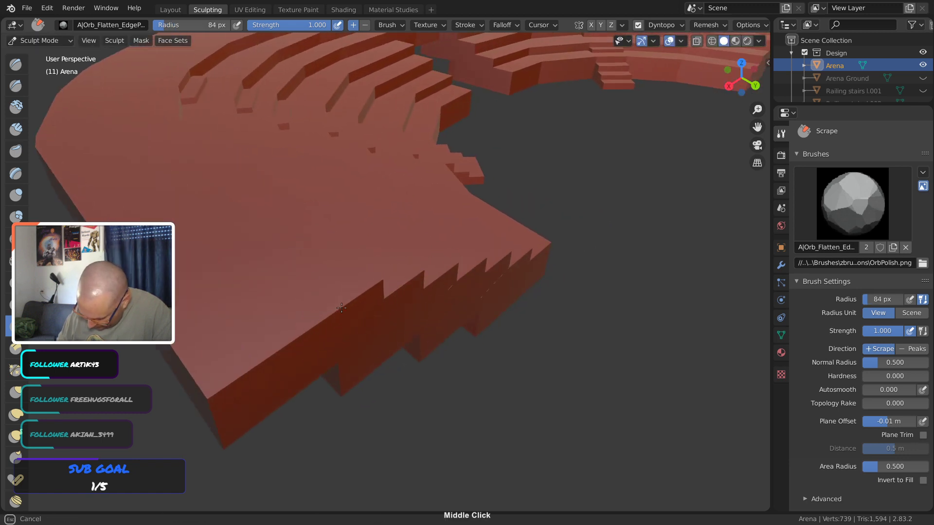
Scrape the upper edge, outer corner and lower edge of the end face of the stands
left_click_drag(260, 365, 207, 399)
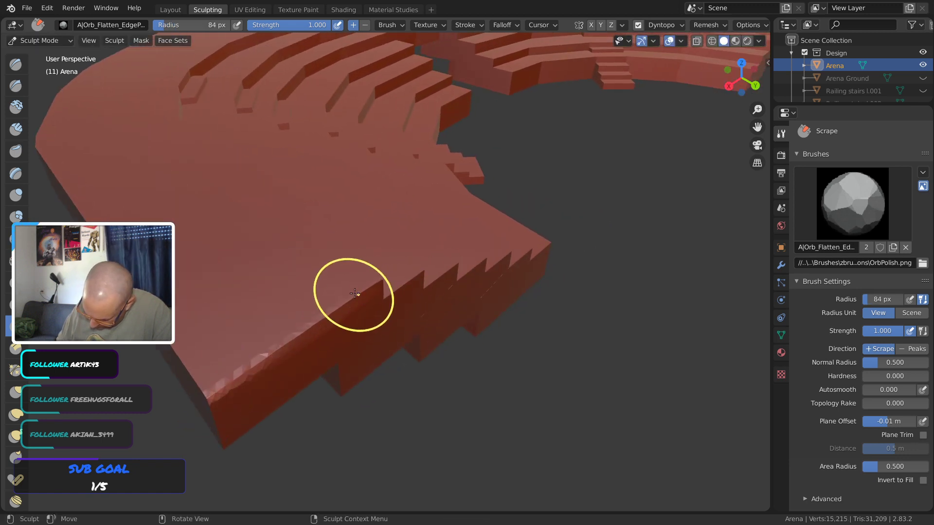
left_click_drag(360, 298, 226, 389)
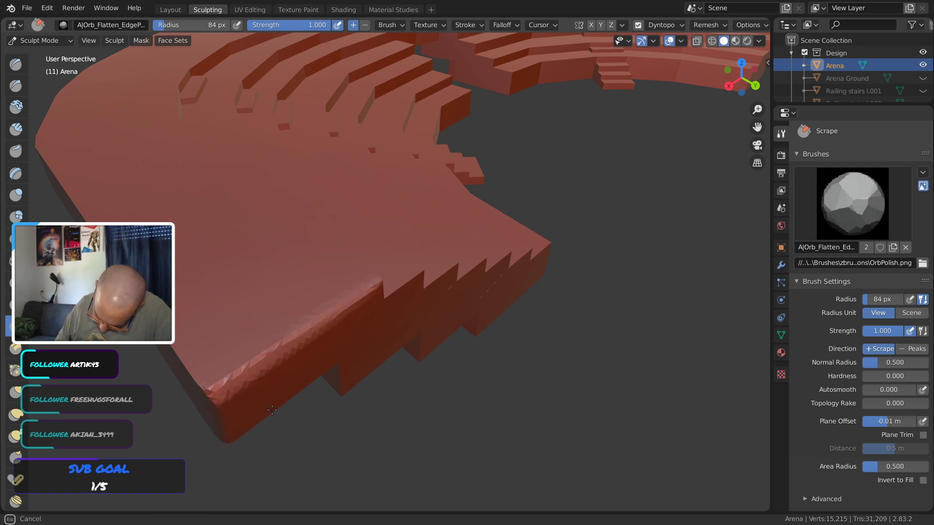
left_click_drag(337, 366, 344, 385)
middle_click_drag(344, 386, 359, 313)
middle_click_drag(271, 203, 395, 387)
left_click_drag(395, 387, 393, 363)
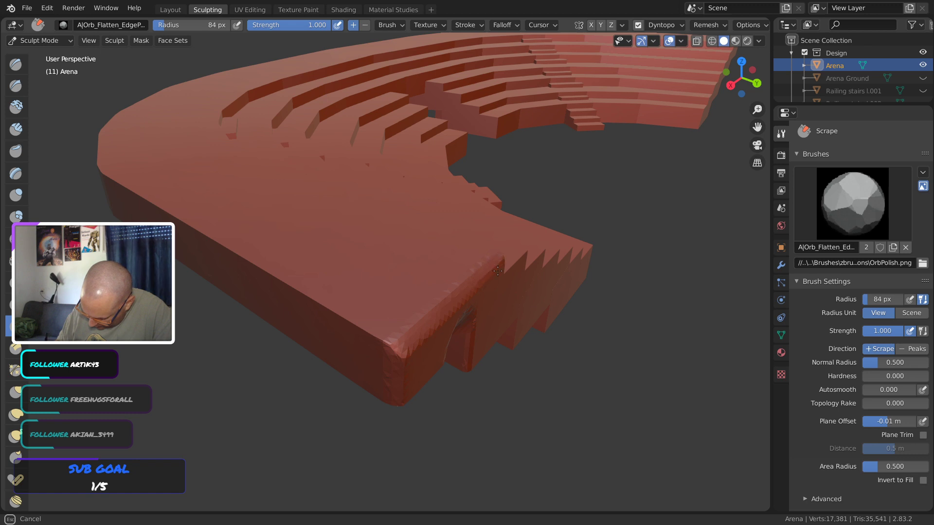
Scrape the long outer rim of the stands from the worked corner around the back
mouse_move(502, 272)
left_mouse_down()
mouse_move(404, 334)
mouse_move(369, 337)
mouse_move(326, 317)
left_mouse_up()
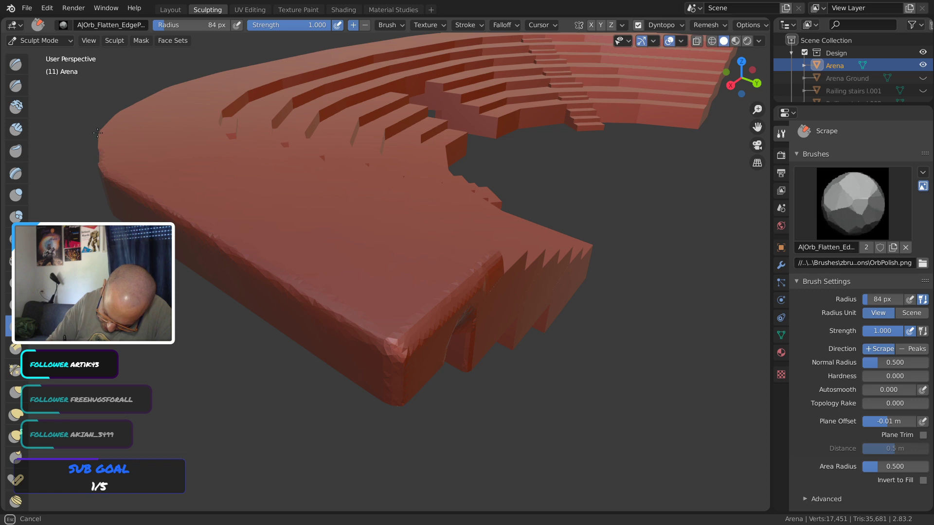
left_click_drag(102, 173, 115, 181)
mouse_move(432, 338)
middle_mouse_down()
mouse_move(547, 305)
mouse_move(474, 219)
middle_mouse_up()
left_click_drag(488, 66, 506, 79)
middle_click_drag(506, 81, 470, 131)
mouse_move(402, 218)
left_mouse_down()
mouse_move(394, 218)
mouse_move(415, 214)
left_mouse_up()
mouse_move(417, 215)
middle_mouse_down()
mouse_move(369, 292)
mouse_move(453, 132)
mouse_move(417, 219)
middle_mouse_up()
left_click_drag(417, 219, 380, 229)
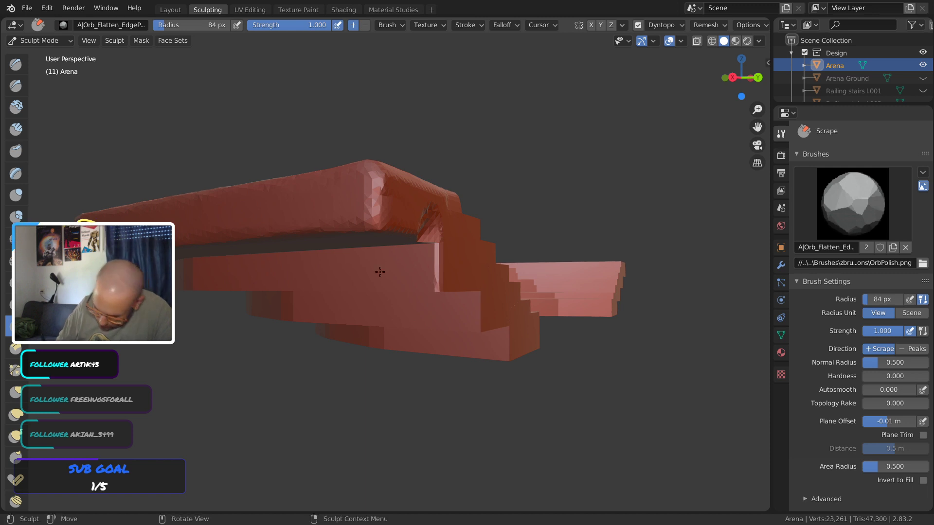
Scrape the edges of the stepped underside of the stands and smooth the rough corner at their end
middle_click_drag(392, 282, 363, 253)
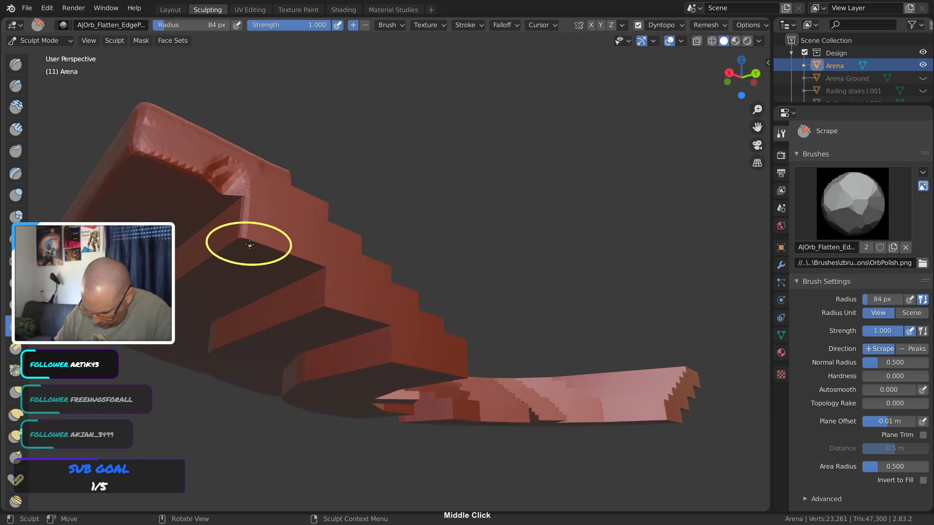
mouse_move(248, 243)
left_mouse_down()
mouse_move(228, 187)
mouse_move(252, 237)
mouse_move(294, 252)
mouse_move(276, 245)
left_mouse_up()
mouse_move(231, 186)
left_mouse_down("shift")
mouse_move(217, 190)
mouse_move(245, 190)
mouse_move(292, 232)
left_mouse_up("shift")
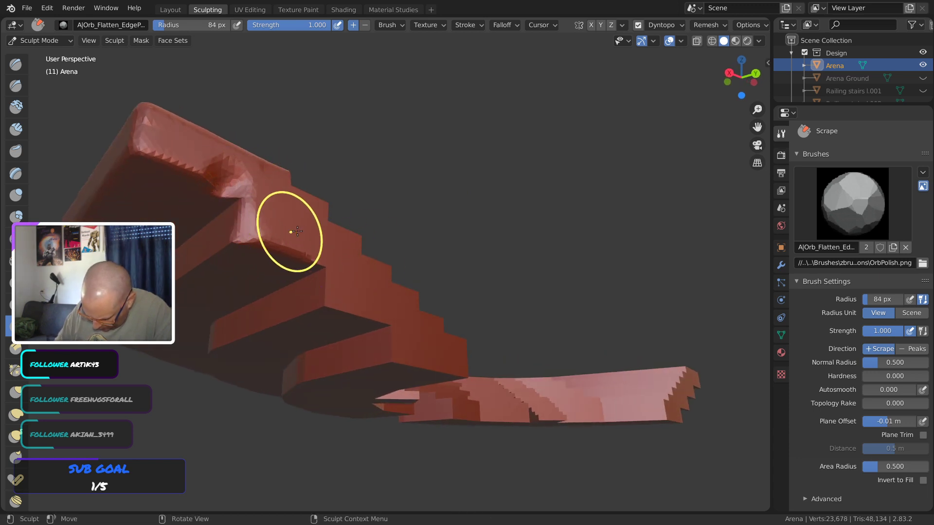
middle_click_drag(292, 232, 327, 231)
mouse_move(385, 278)
left_mouse_down()
mouse_move(382, 295)
mouse_move(449, 369)
left_mouse_up()
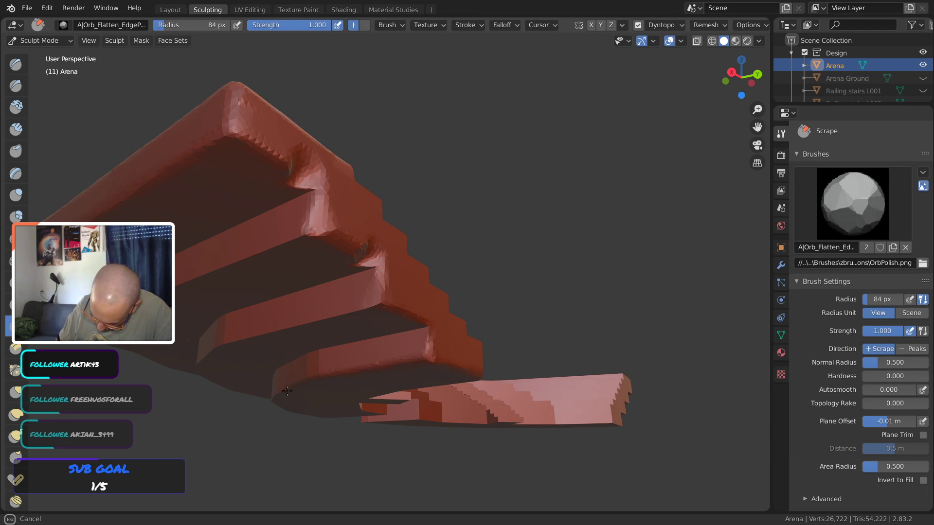
mouse_move(287, 391)
left_mouse_down()
mouse_move(274, 404)
mouse_move(359, 315)
left_mouse_up()
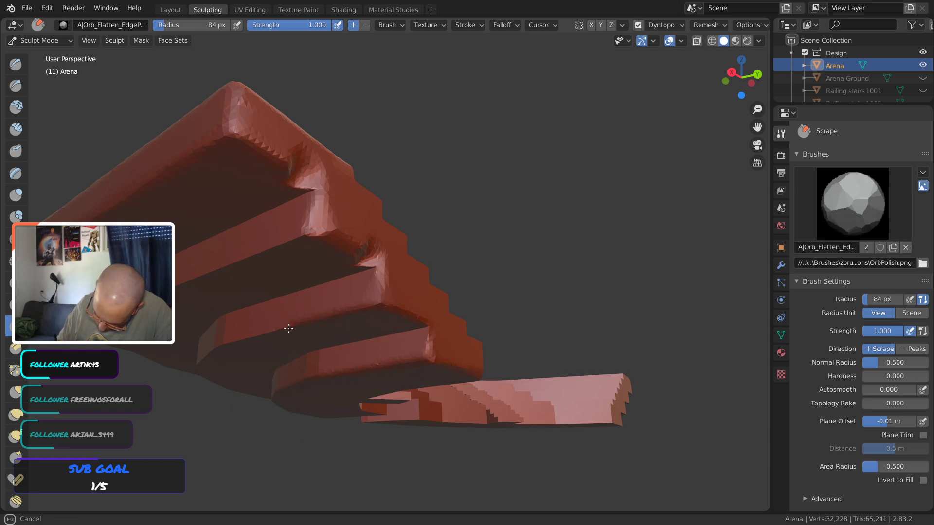
mouse_move(300, 333)
left_mouse_down()
mouse_move(312, 253)
mouse_move(297, 244)
left_mouse_up()
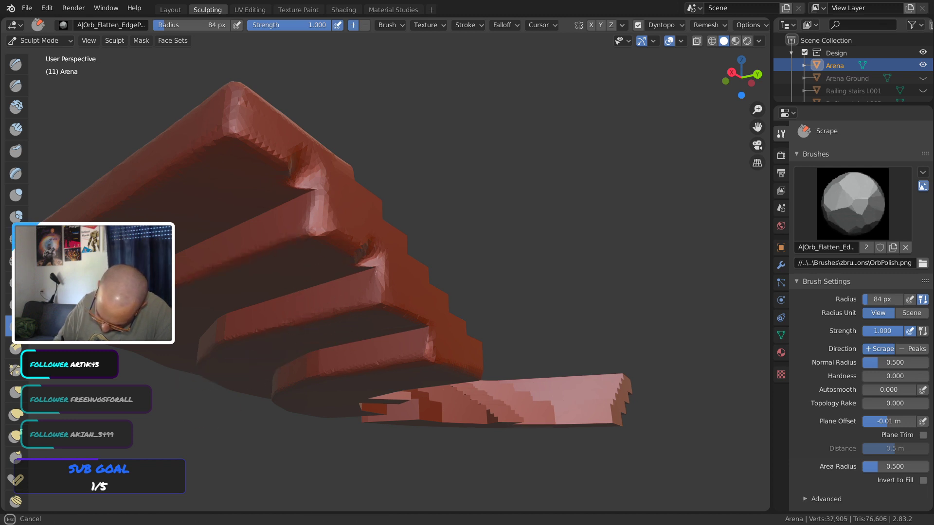
Undo all the scrape and smooth strokes on the Arena stands, back to before dynamic topology was enabled
mouse_move(267, 267)
middle_mouse_down()
mouse_move(417, 267)
mouse_move(419, 236)
mouse_move(396, 251)
middle_mouse_up()
key("ctrl+z")
key("ctrl+z")
key("ctrl+z")
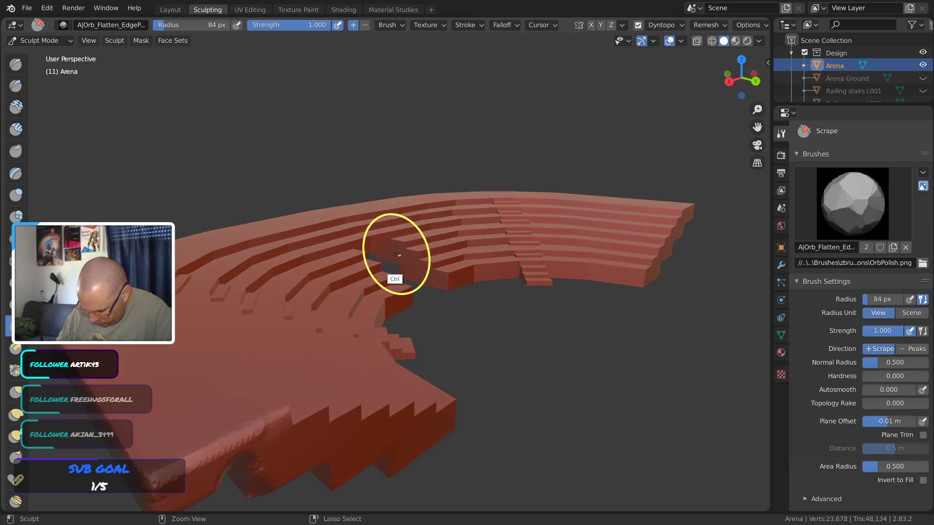
key("ctrl+z")
key("ctrl+z")
key("ctrl+z")
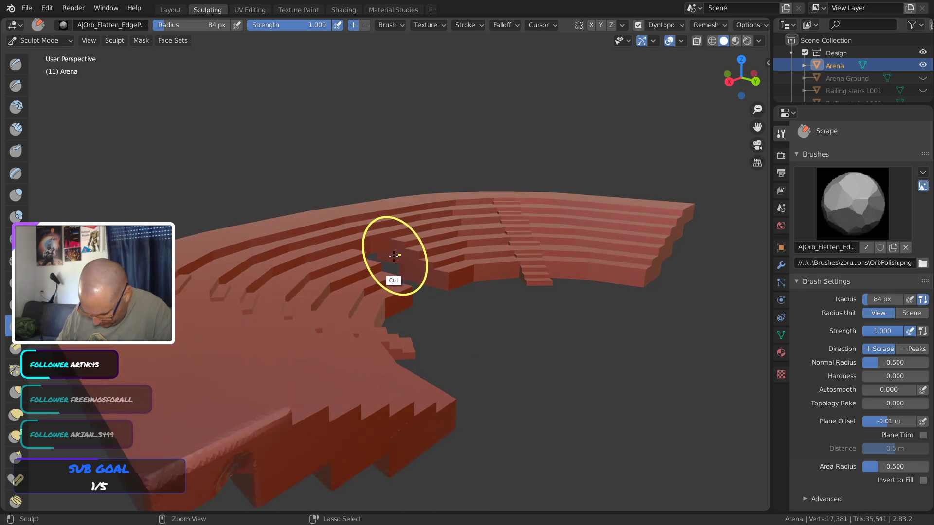
key("ctrl+z")
key("ctrl+z")
key("ctrl+z")
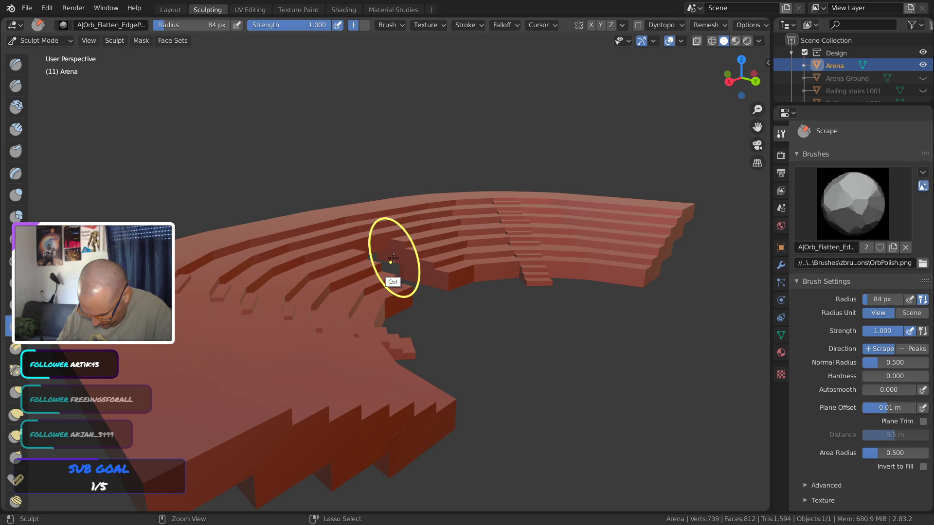
Save the file, return to the Layout workspace and collapse the Design collection
key("ctrl+s")
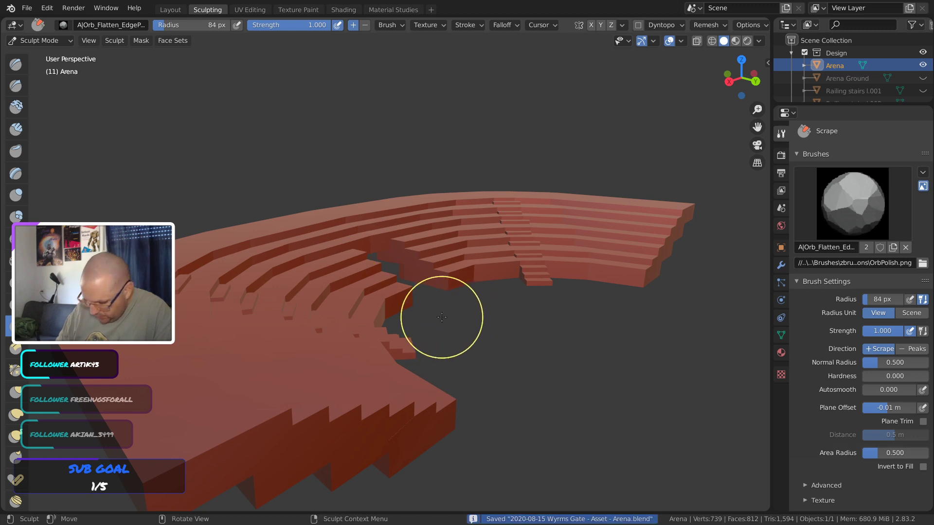
left_click(171, 10)
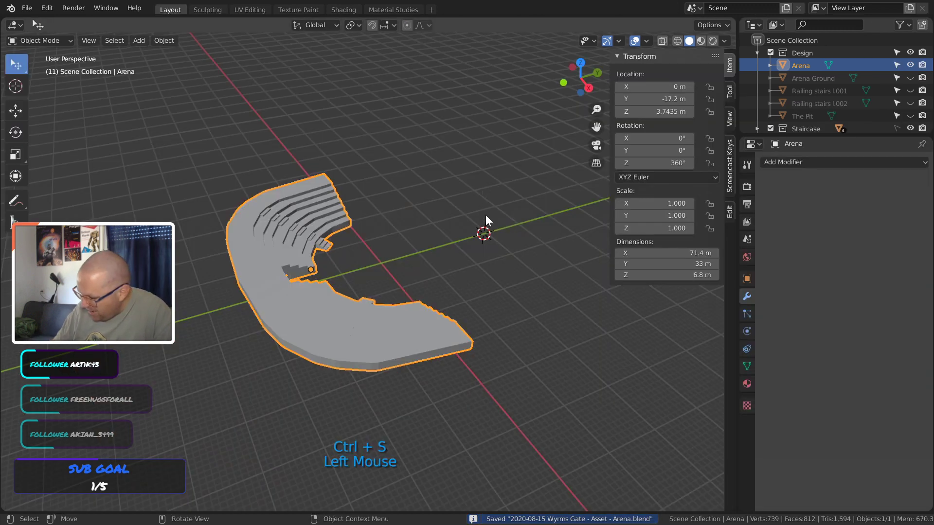
left_click(758, 53)
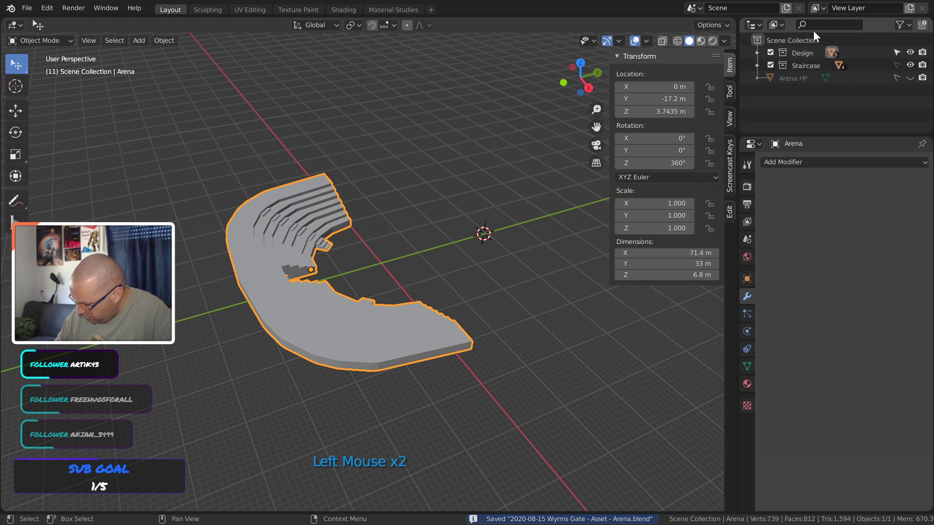
left_click(758, 53)
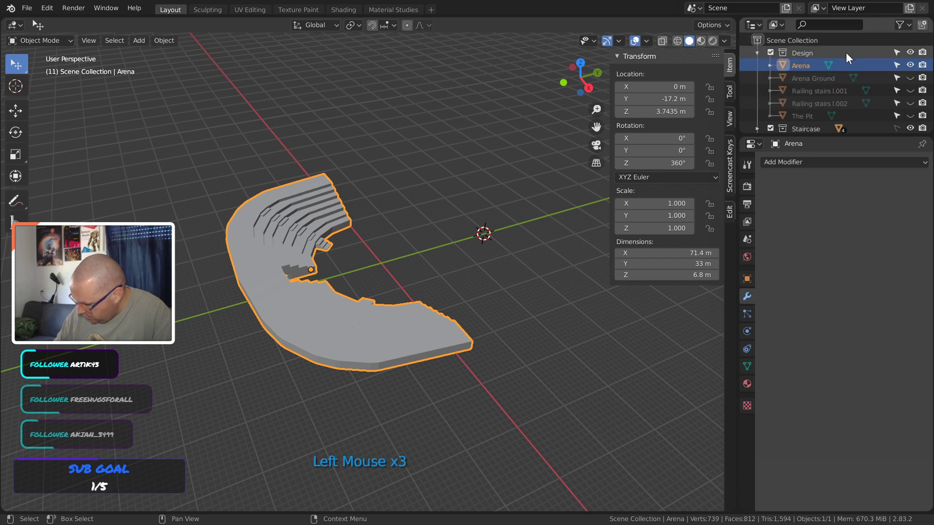
left_click(758, 53)
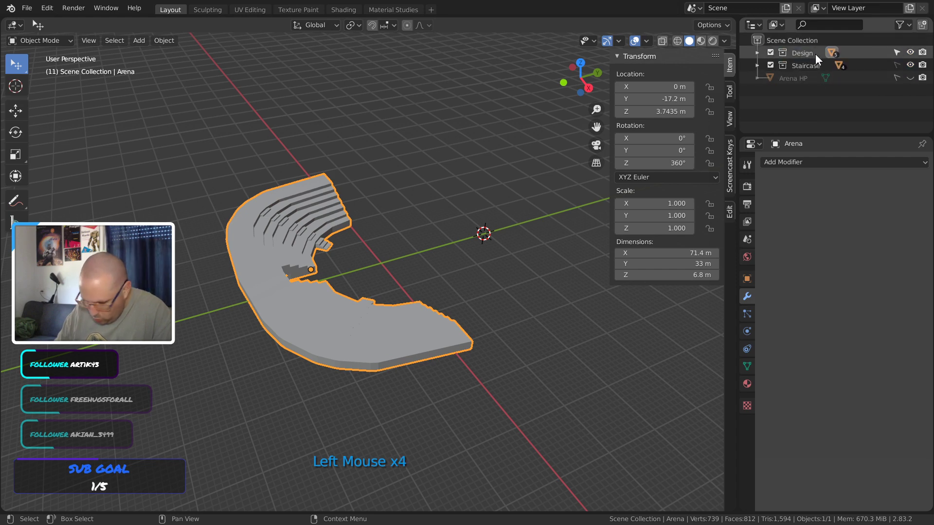
left_click(911, 77)
left_click(910, 77)
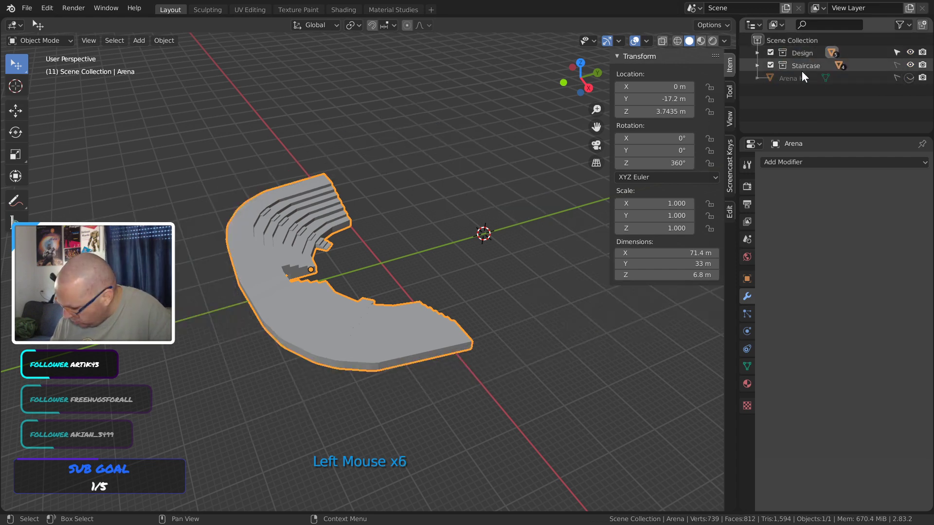
Make the Staircase collection selectable and show both stair railings, Stairs_l, Stairs_s and the Arena HP object
left_click(760, 71)
left_click(896, 66)
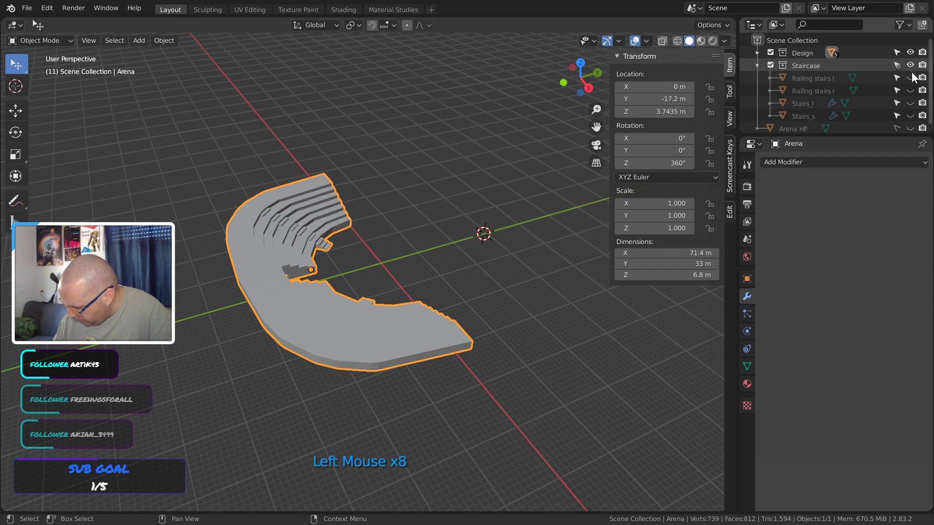
left_click(910, 65)
left_click(911, 66)
left_click(911, 66)
left_click(910, 78)
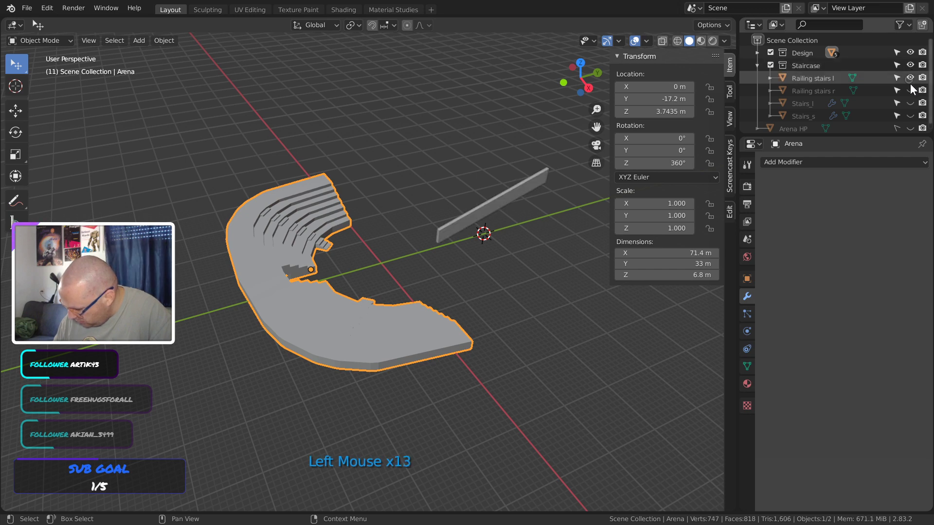
left_click(910, 91)
left_click(910, 103)
left_click(910, 116)
left_click(910, 129)
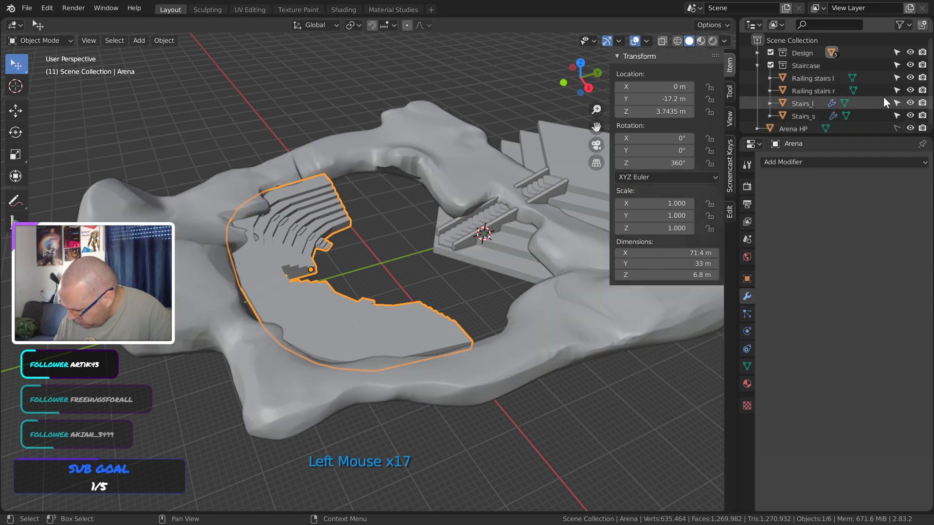
left_click(771, 66)
left_click(770, 65)
left_click(771, 65)
left_click(770, 65)
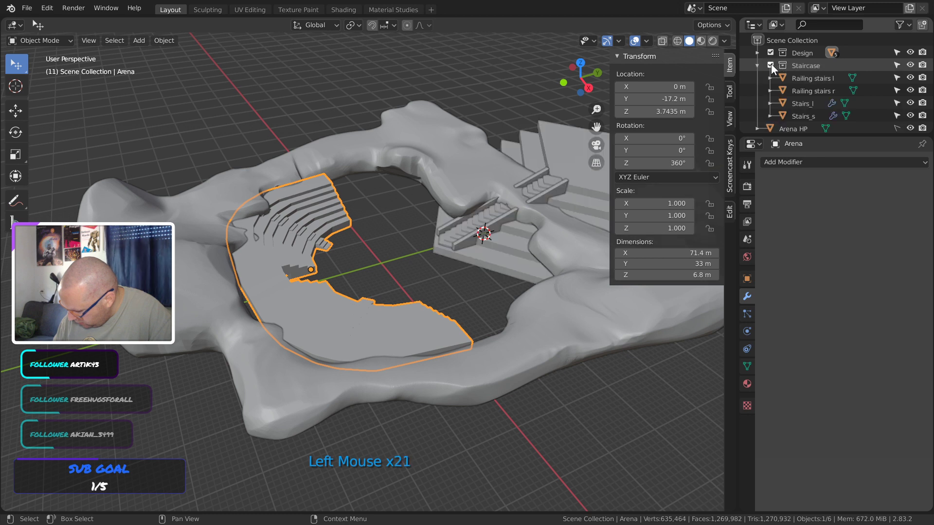
Show Arena Ground, both Railing stairs copies and The Pit in the Design collection, and collapse the Design and Staircase collections
left_click(757, 53)
left_click(912, 78)
left_click(912, 90)
left_click(910, 104)
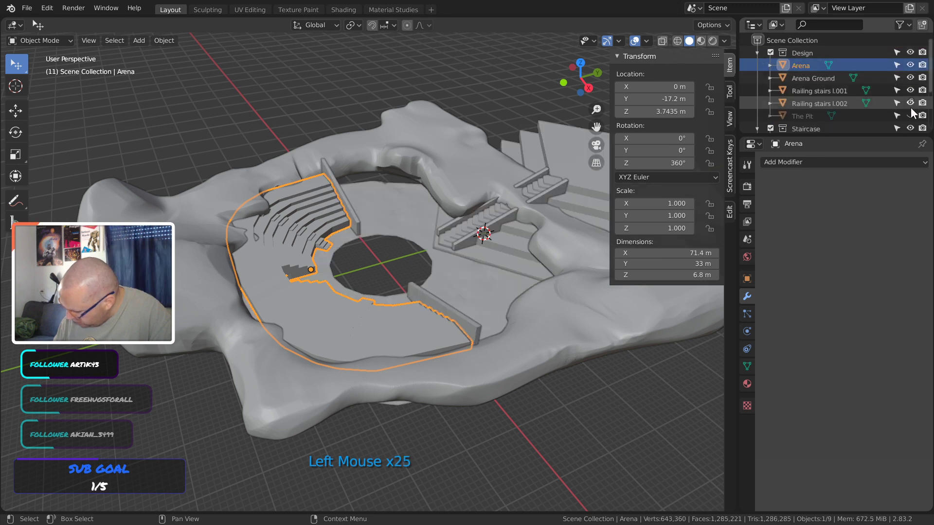
left_click(910, 116)
left_click(757, 53)
left_click(758, 66)
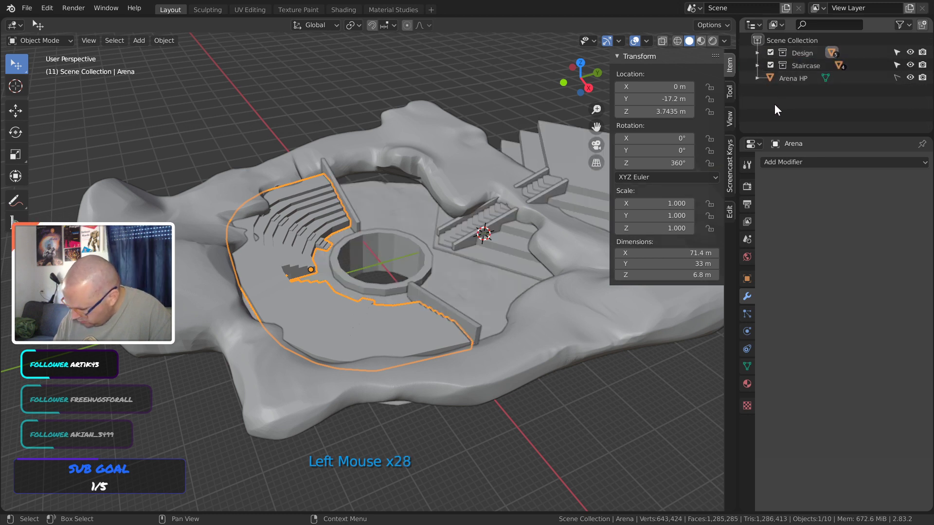
Deselect everything, hide the Arena HP object and save the file
left_click(428, 83)
middle_click_drag(499, 213, 477, 239)
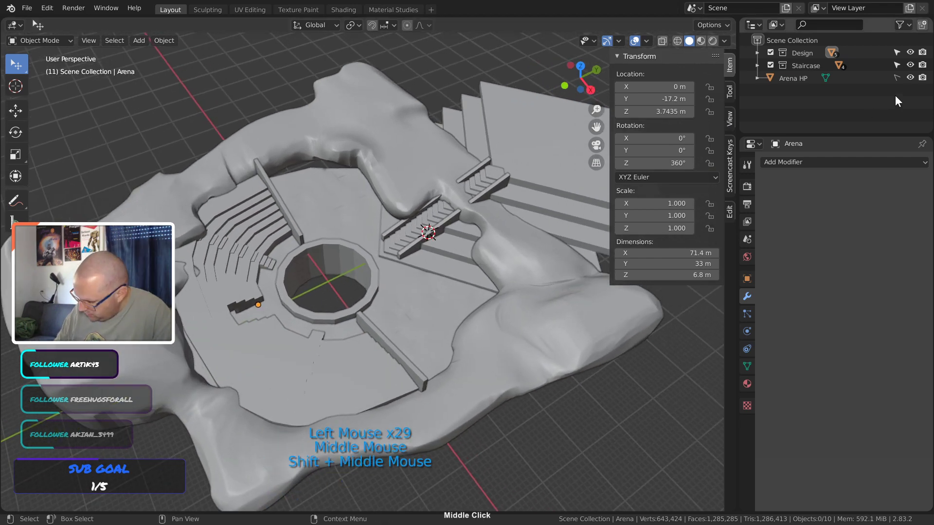
left_click(910, 78)
middle_click_drag(555, 311, 479, 325, "shift")
middle_click_drag(418, 339, 414, 325)
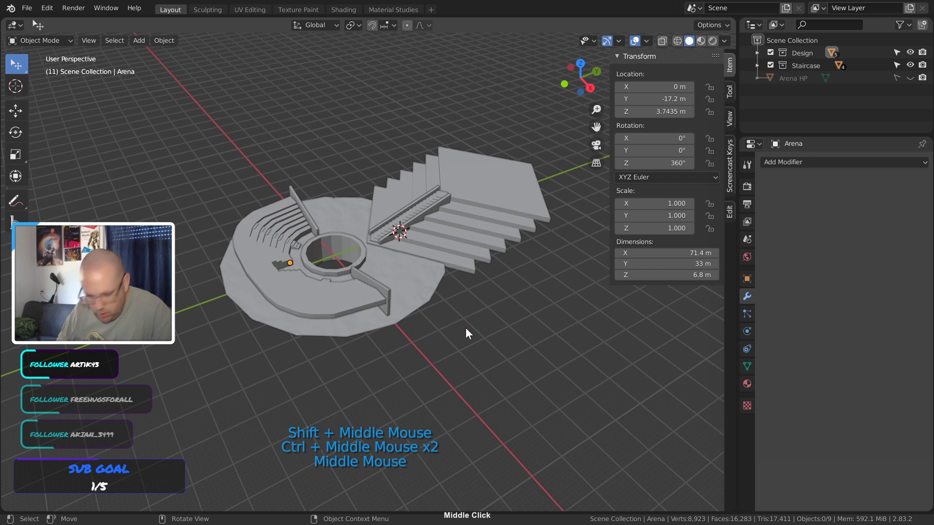
key("ctrl+s")
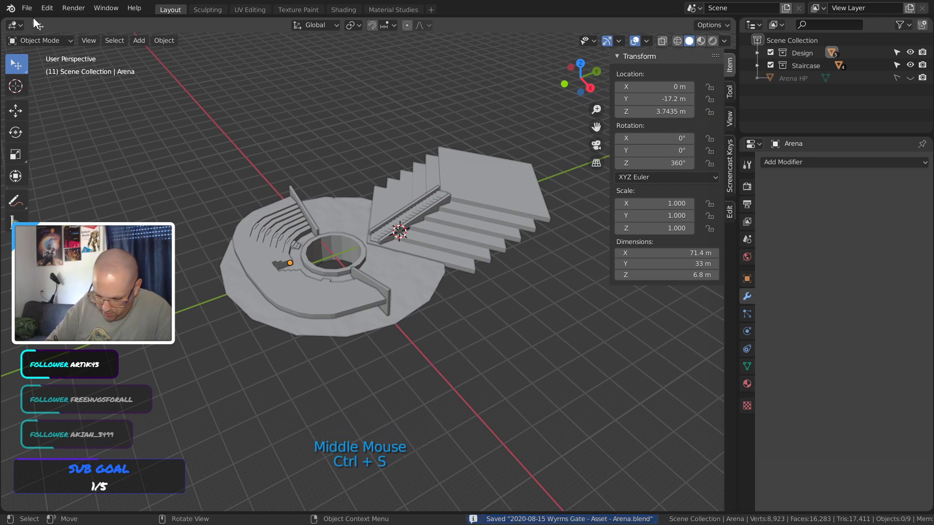
Try to save the project under the new name 2020-08-17 Wyrms Gate - Asset - Arena.blend
left_click(28, 9)
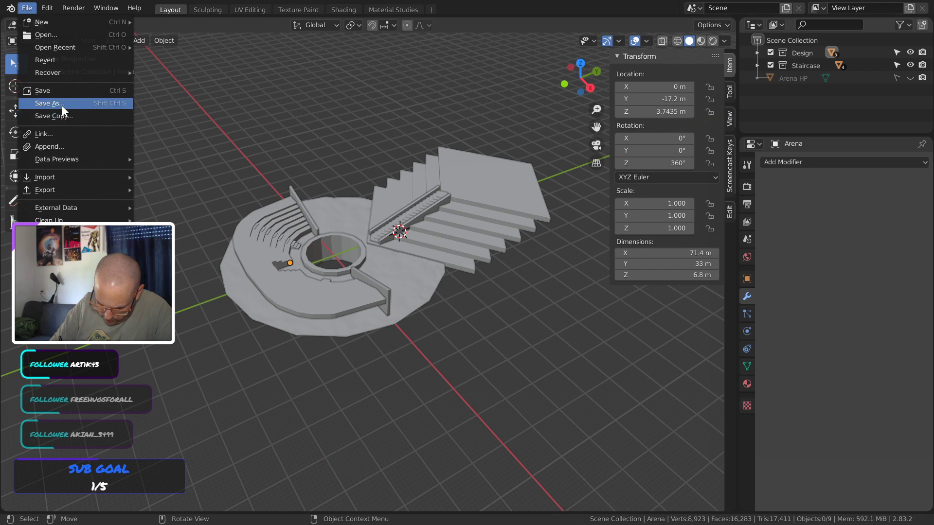
key("Escape")
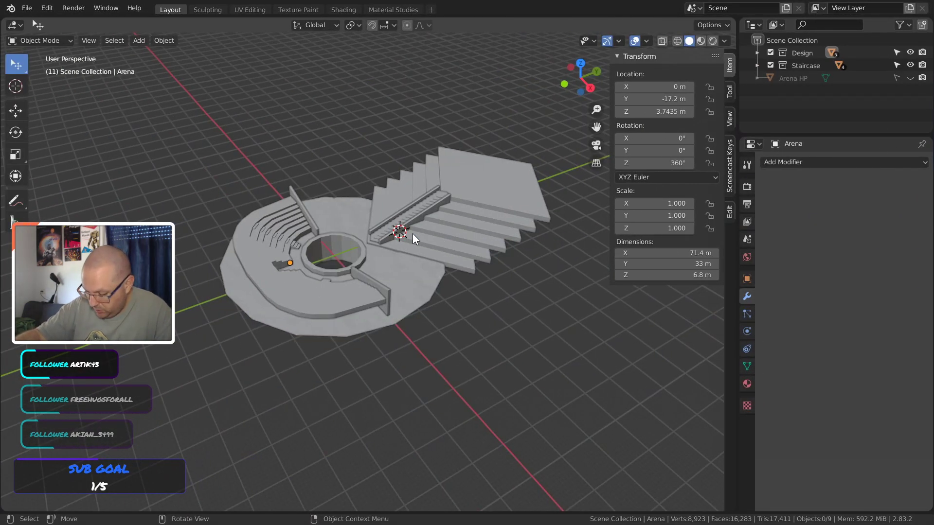
key("shift+super")
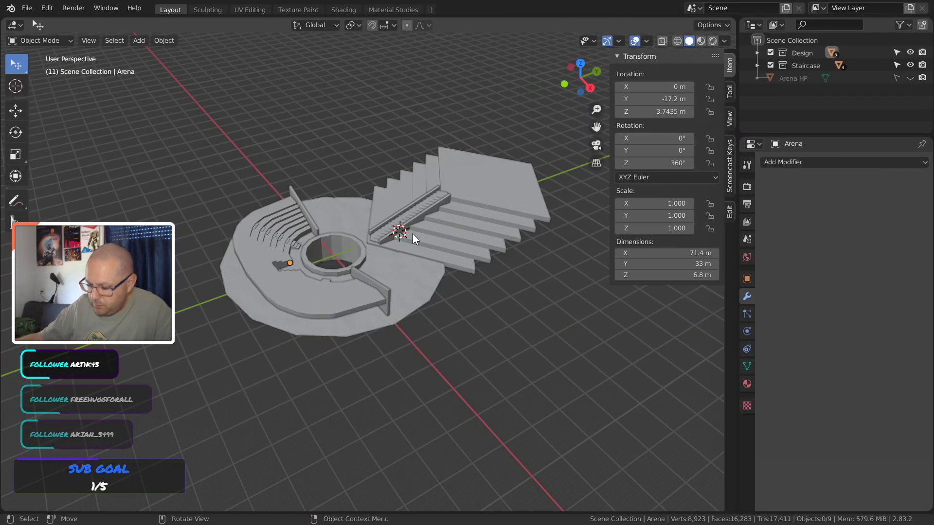
key("alt")
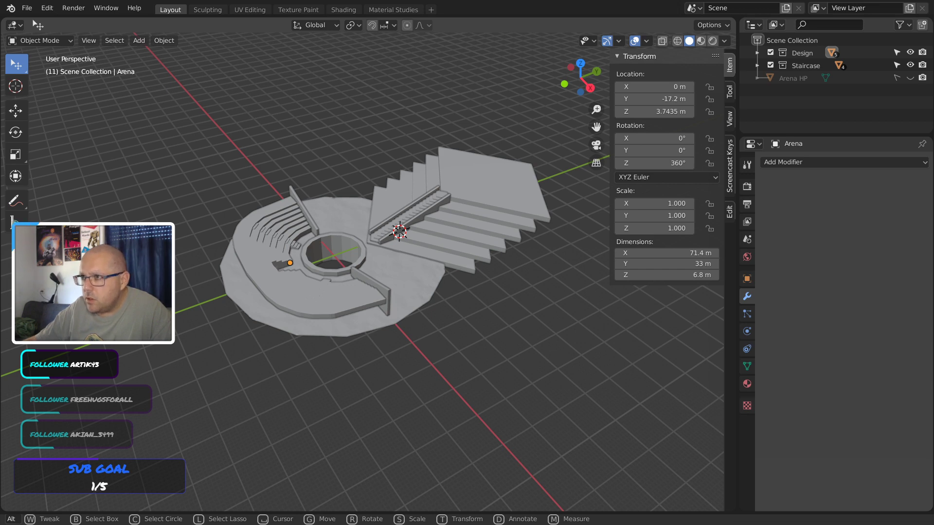
key("ctrl+shift+s")
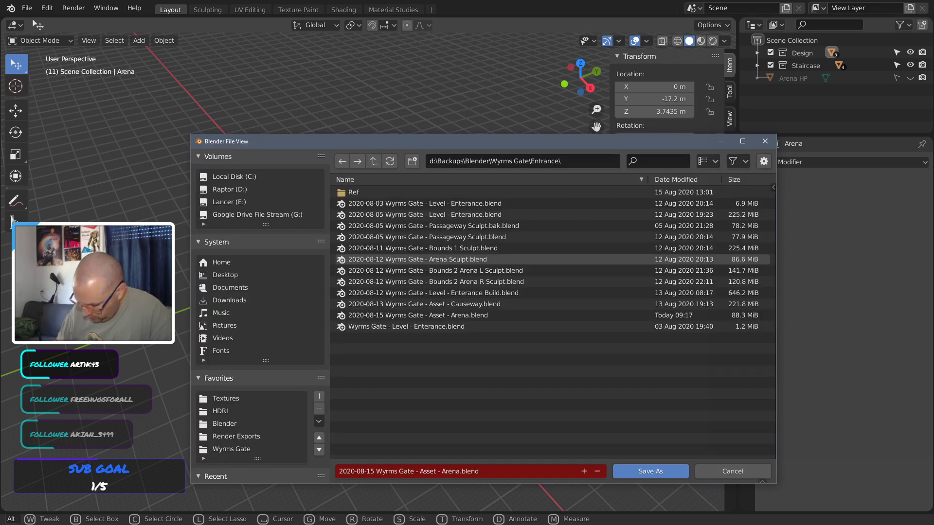
left_click(372, 472)
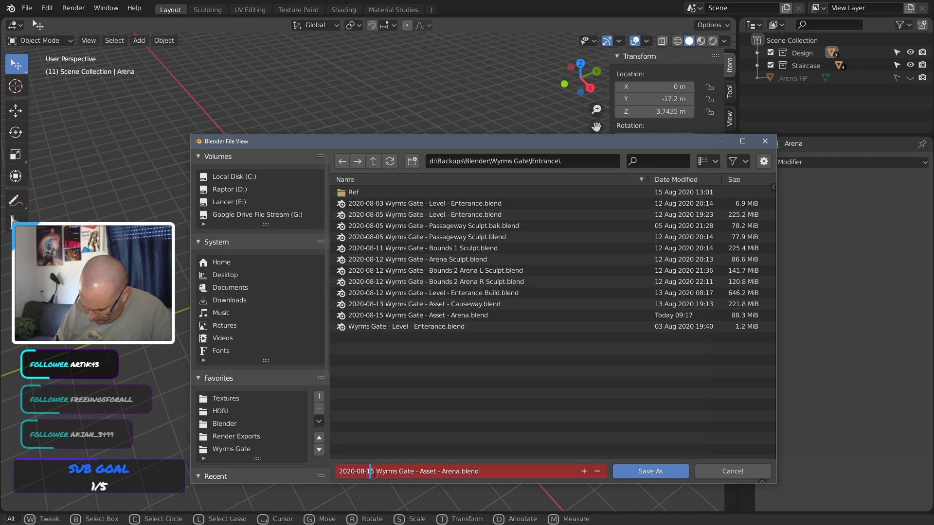
key("Delete")
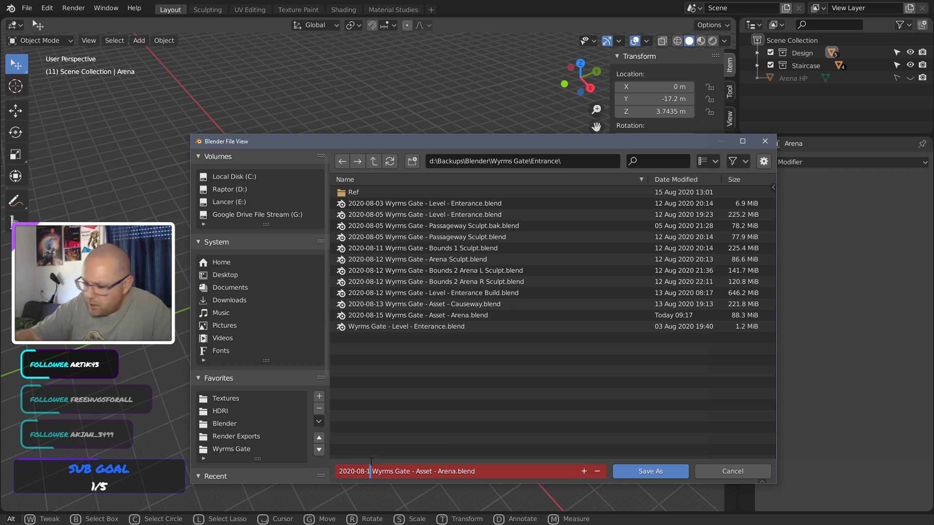
type("7")
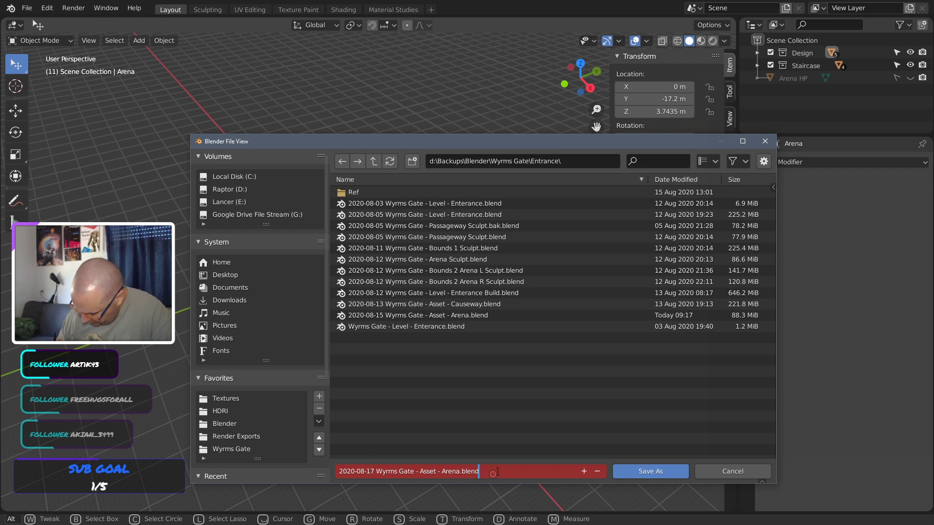
left_click(657, 473)
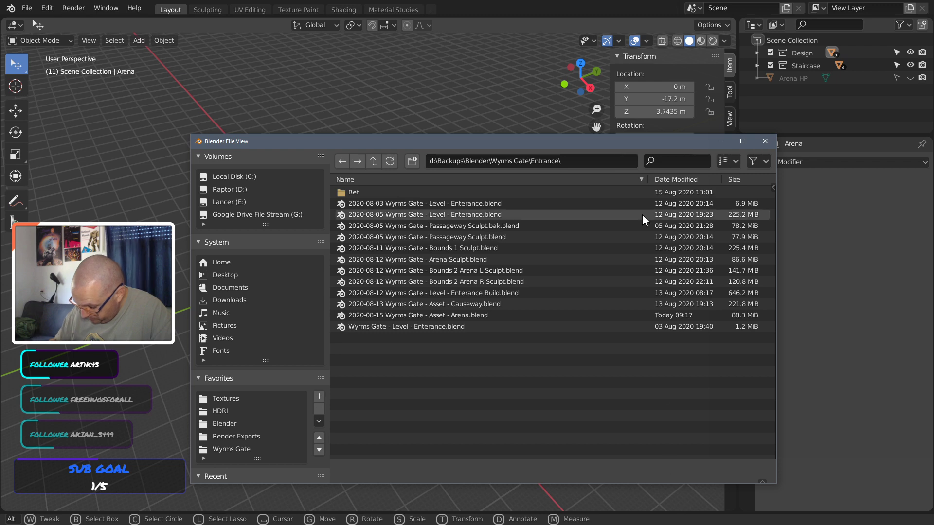
left_click_drag(682, 143, 598, 118)
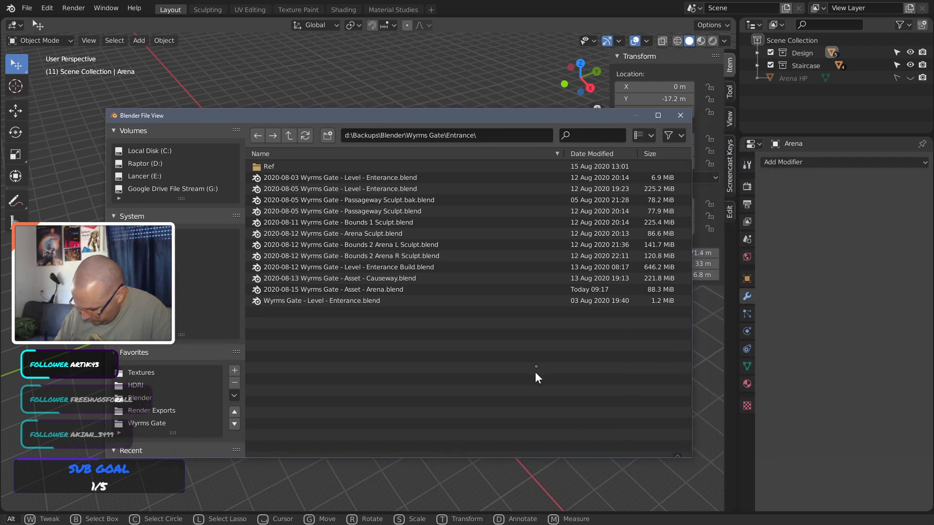
left_click(680, 115)
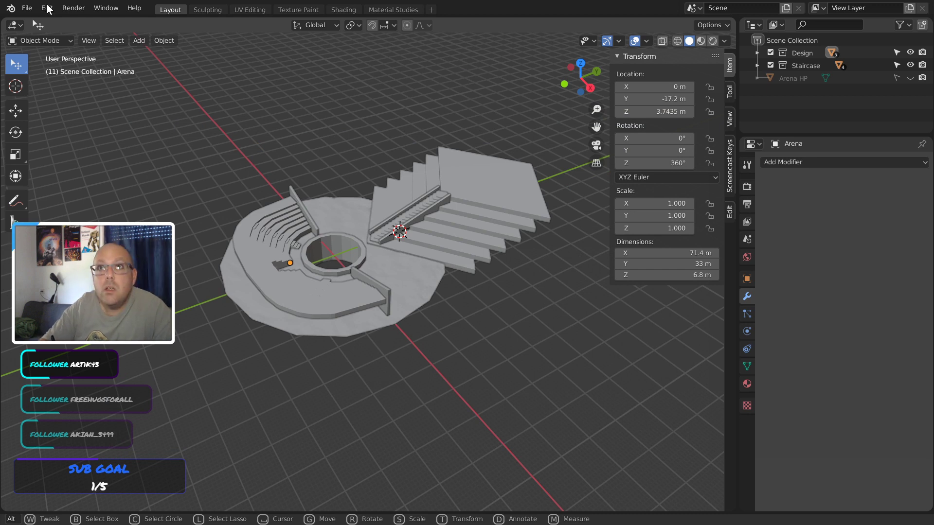
Take the program window out of fullscreen mode
left_click(106, 8)
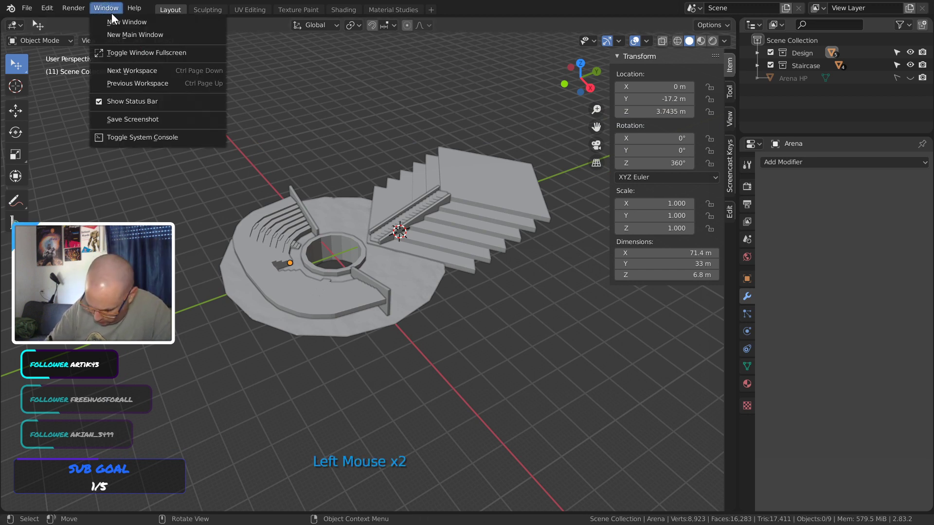
left_click(129, 53)
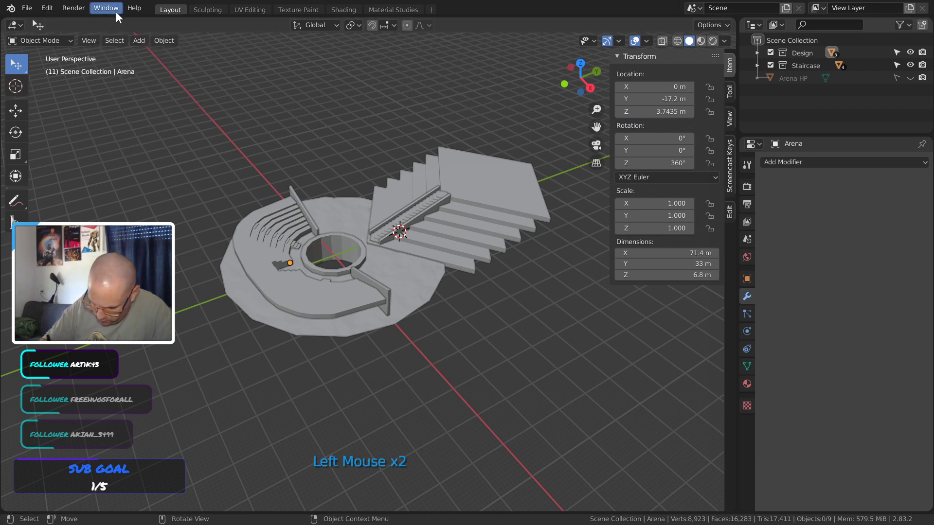
left_click(106, 8)
left_click(141, 53)
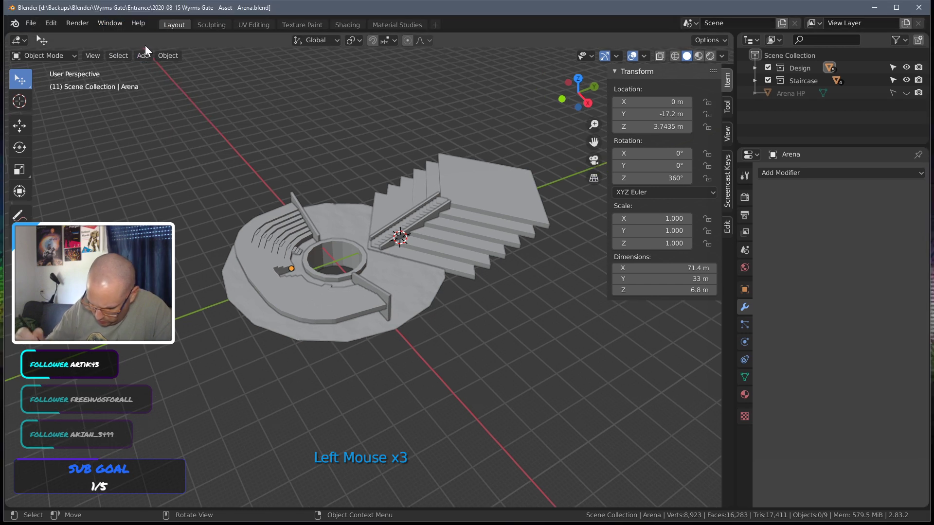
Save the project as 2020-08-17 Wyrms Gate - Asset - Arena.blend in the Entrance folder
left_click(33, 23)
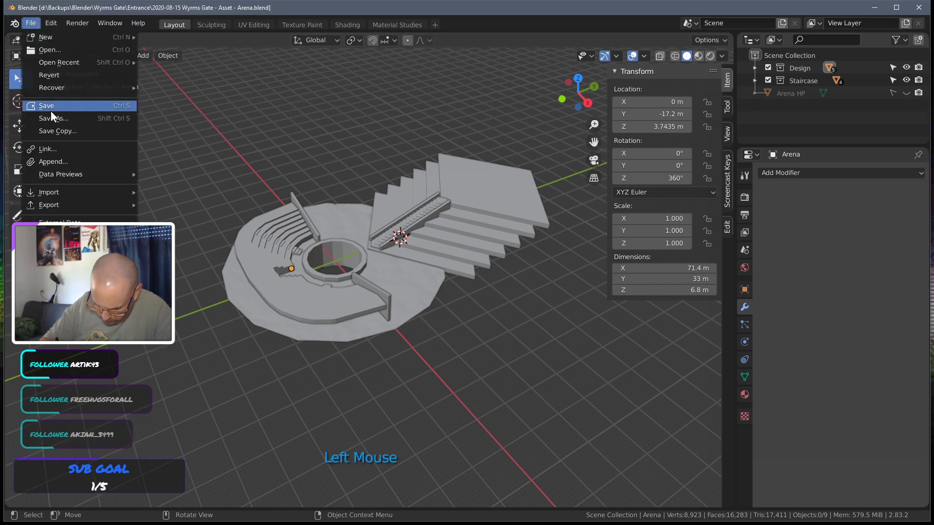
left_click(61, 119)
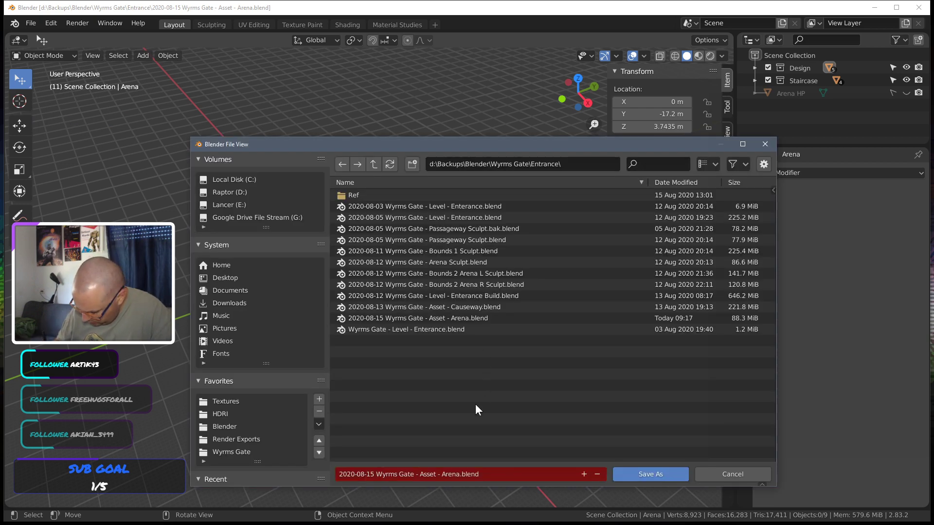
left_click(377, 475)
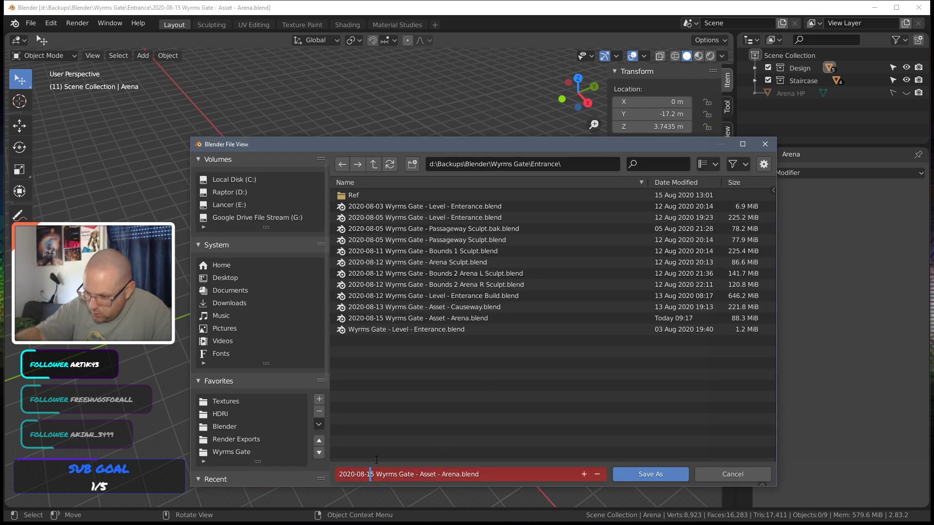
key("Delete")
type("7")
key("End")
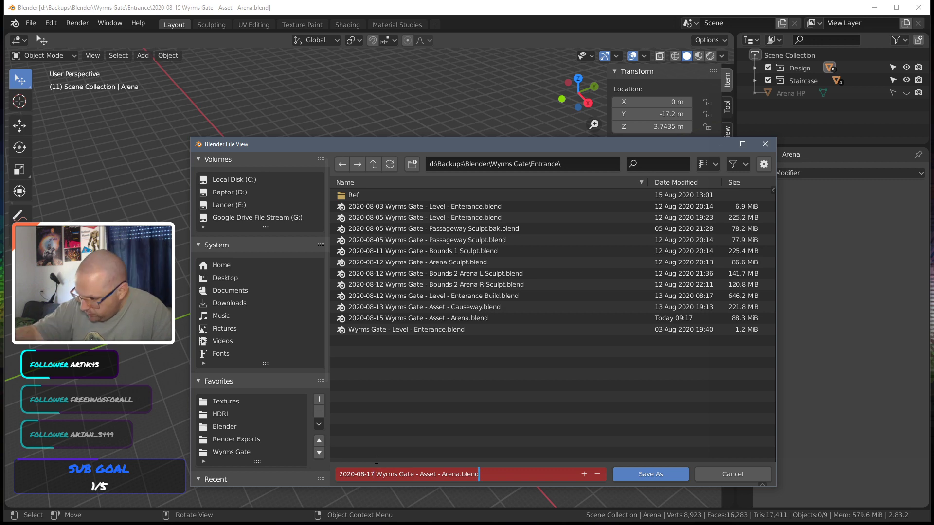
key("Return")
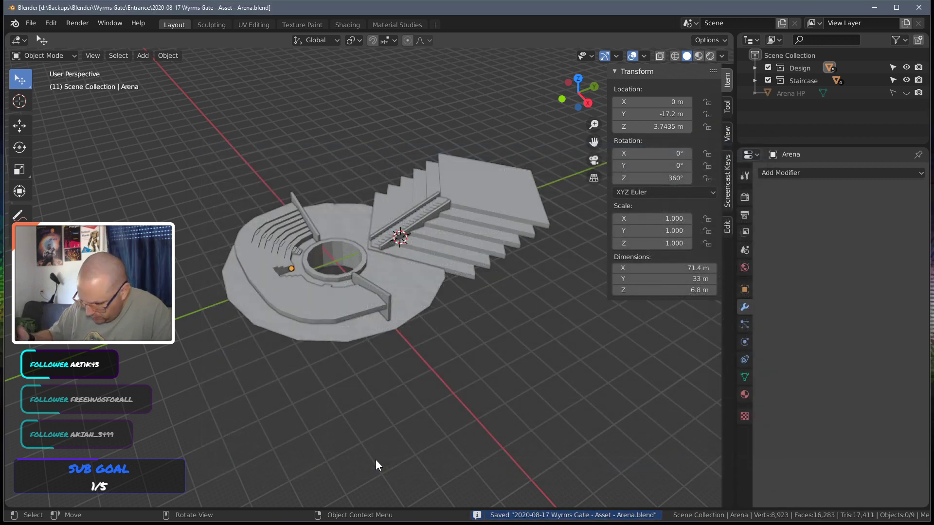
Maximize the program window and return it to fullscreen mode
double_click(415, 5)
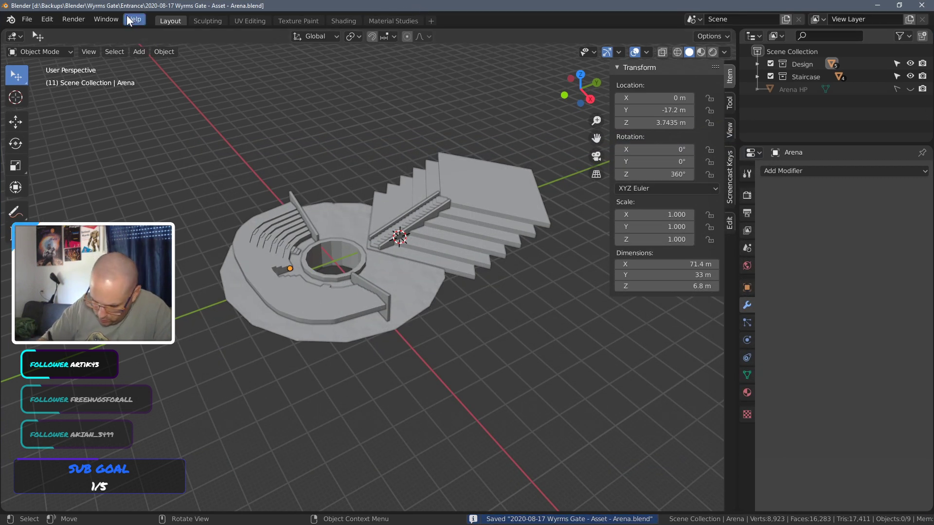
left_click(111, 20)
left_click(118, 64)
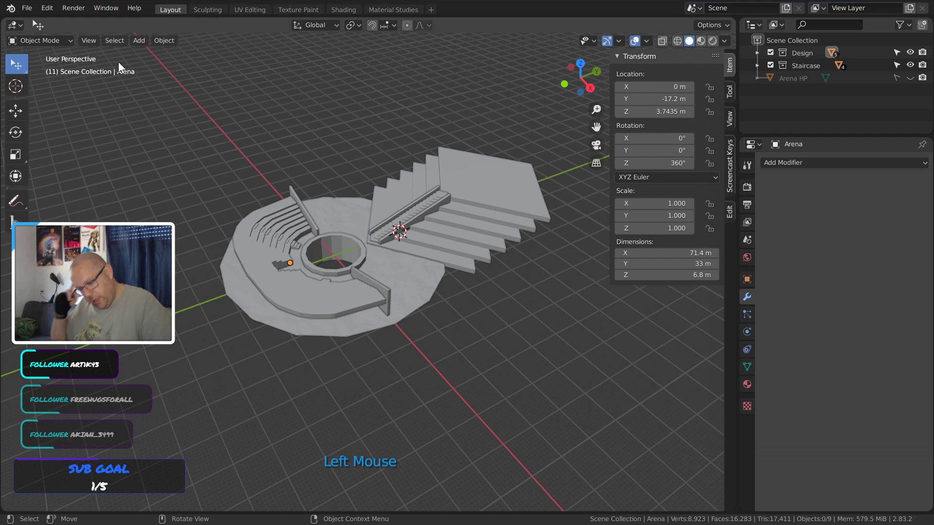
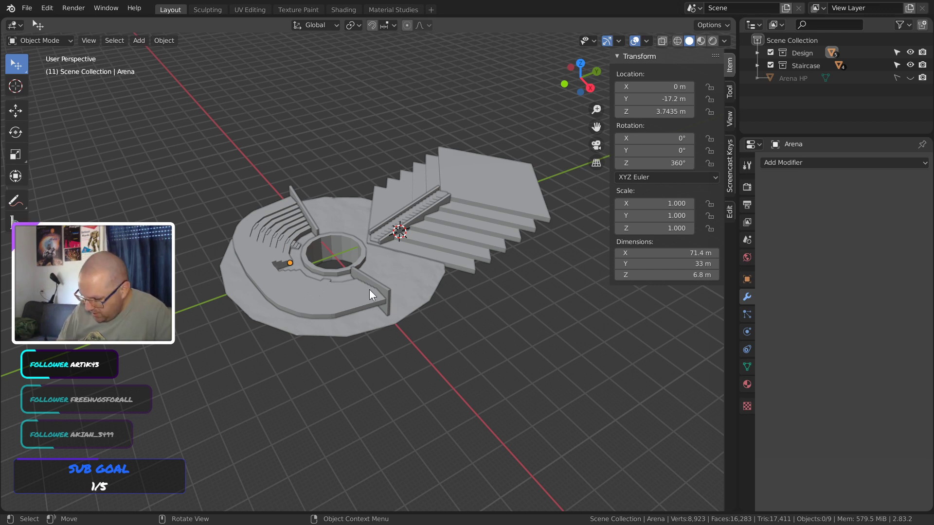
Isolate the Arena stands by hiding all other objects, and switch to the Sculpting workspace
middle_click_drag(369, 290, 369, 296)
left_click(333, 308)
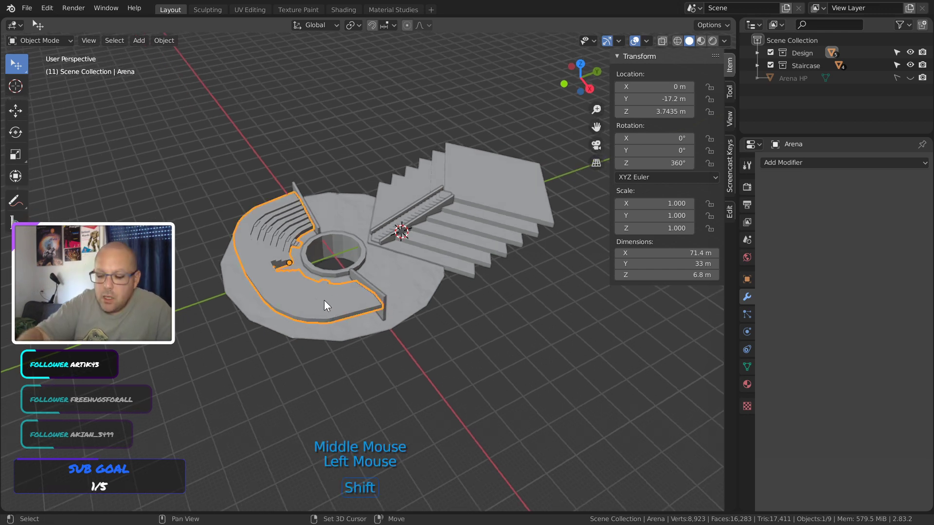
key("shift+h")
left_click(208, 9)
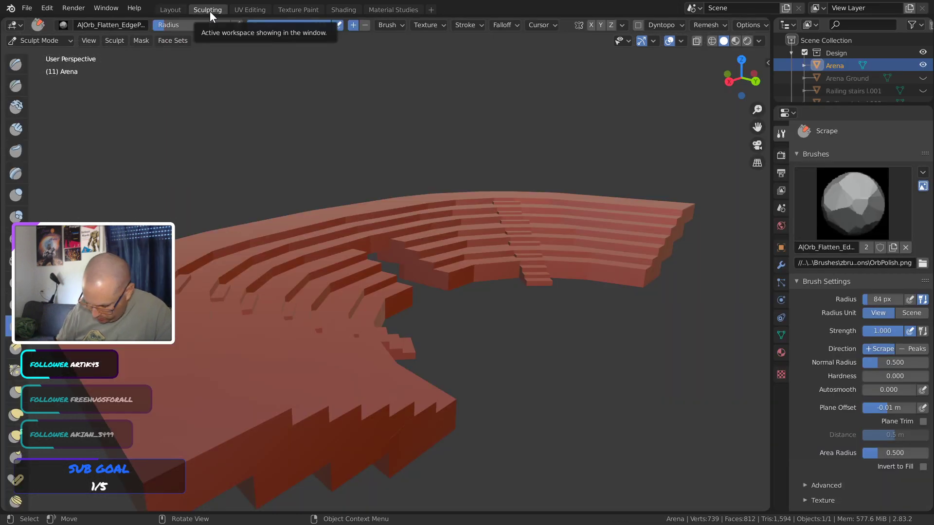
Enable dynamic topology for the Arena mesh, accepting the vertex data warning, and check its detail settings
middle_click_drag(236, 401, 212, 329, "shift")
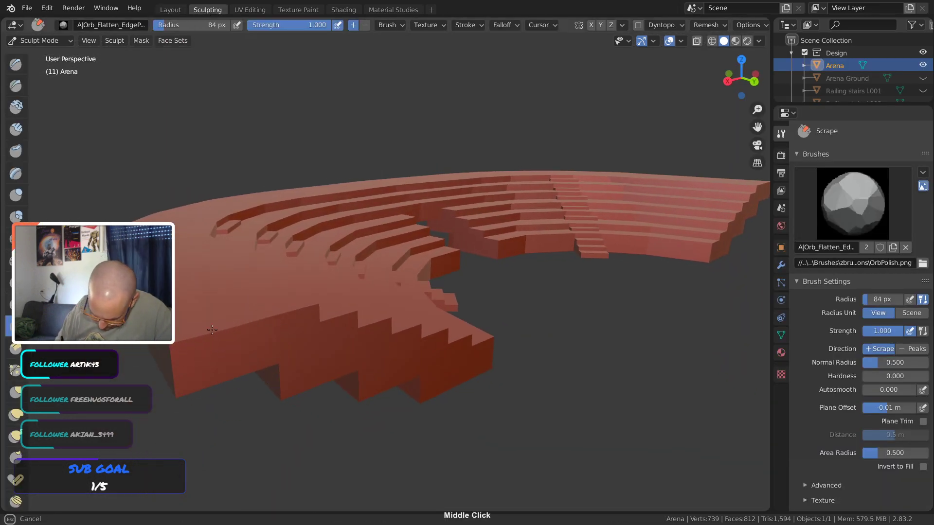
left_click(652, 23)
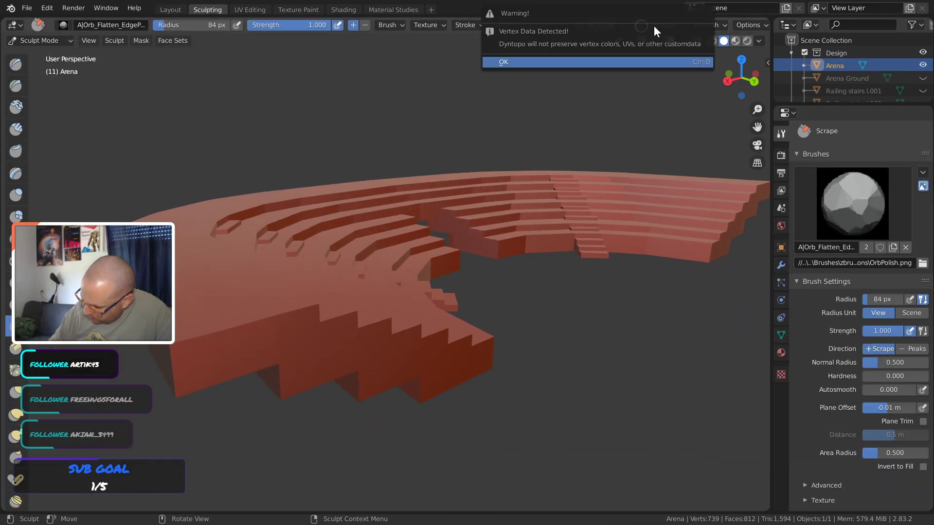
left_click(646, 62)
left_click(663, 25)
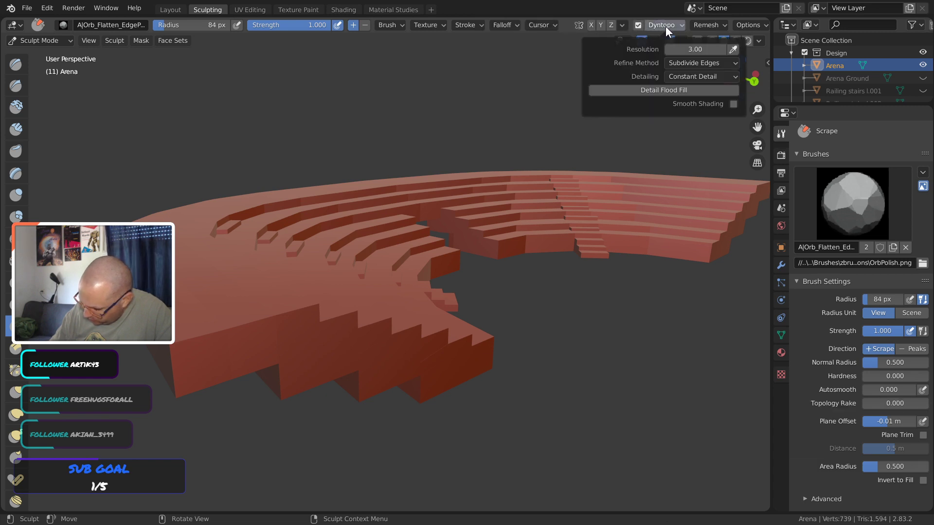
left_click(665, 26)
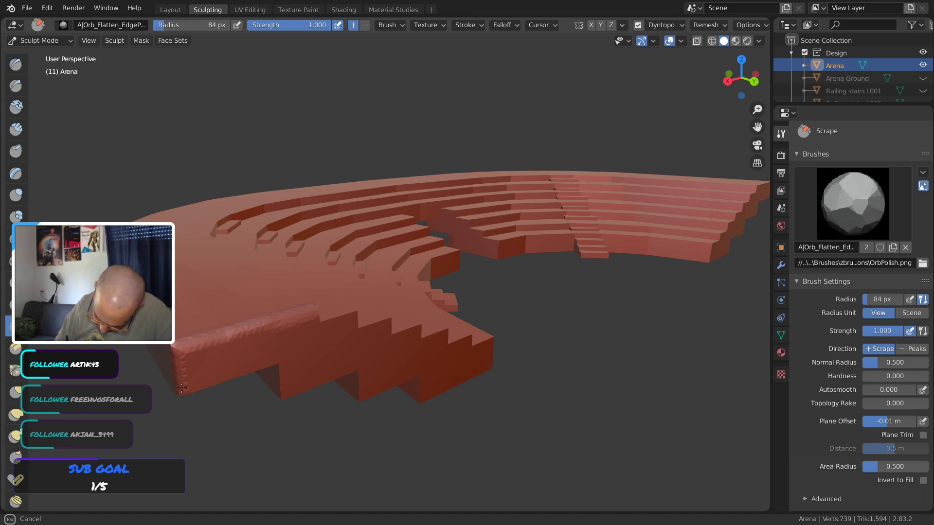
Scrape the vertical corner and adjoining outer rim at the cut end of the Arena stands' top tier
left_click_drag(180, 365, 196, 360)
middle_click_drag(196, 361, 226, 358)
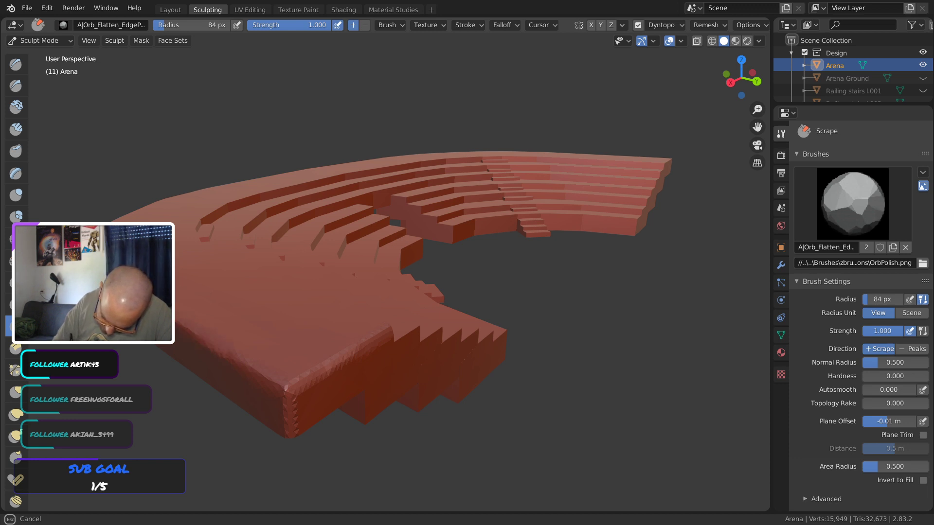
middle_click_drag(290, 365, 326, 345)
left_click_drag(557, 252, 565, 269)
middle_click_drag(565, 269, 343, 191)
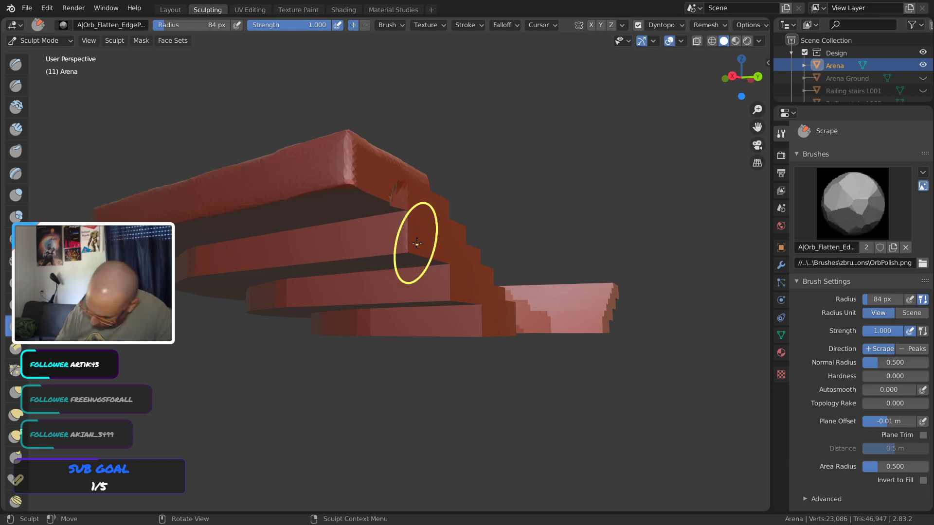
Scrape the end corners and lower rims of the overhanging ledges on the outer underside of the stands
mouse_move(417, 244)
left_mouse_down()
mouse_move(350, 181)
mouse_move(387, 199)
left_mouse_up()
middle_click_drag(386, 199, 347, 249)
left_click_drag(347, 249, 417, 277)
mouse_move(417, 278)
middle_mouse_down()
mouse_move(386, 236)
mouse_move(506, 246)
middle_mouse_up()
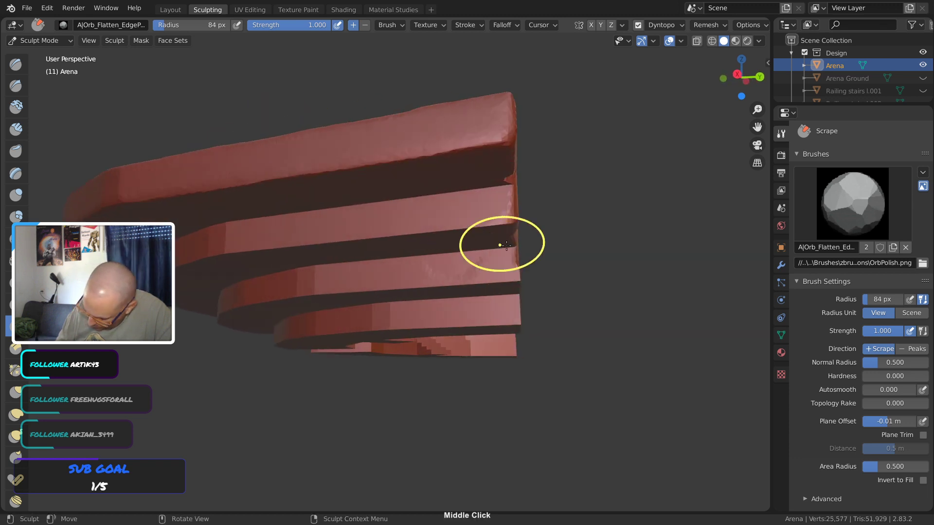
left_click_drag(506, 246, 479, 223)
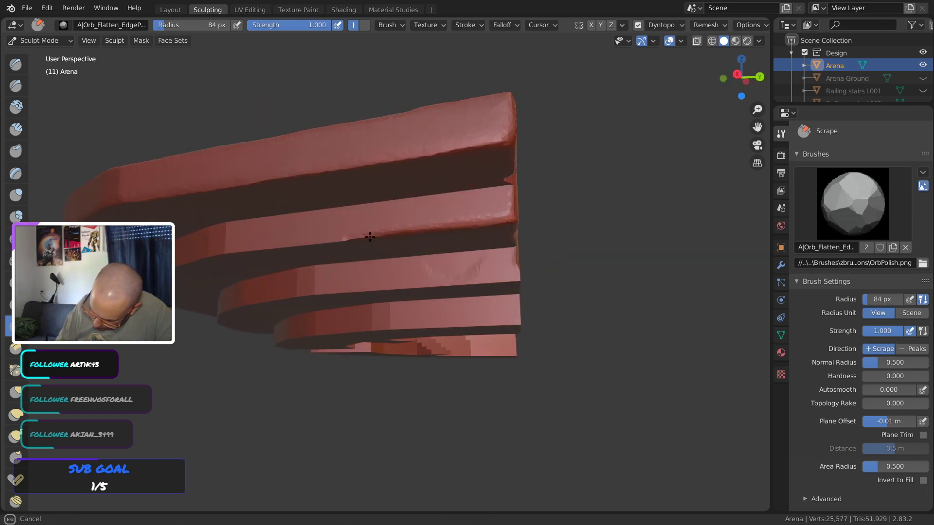
mouse_move(224, 257)
left_mouse_down()
mouse_move(229, 236)
mouse_move(219, 264)
mouse_move(239, 239)
mouse_move(198, 255)
left_mouse_up()
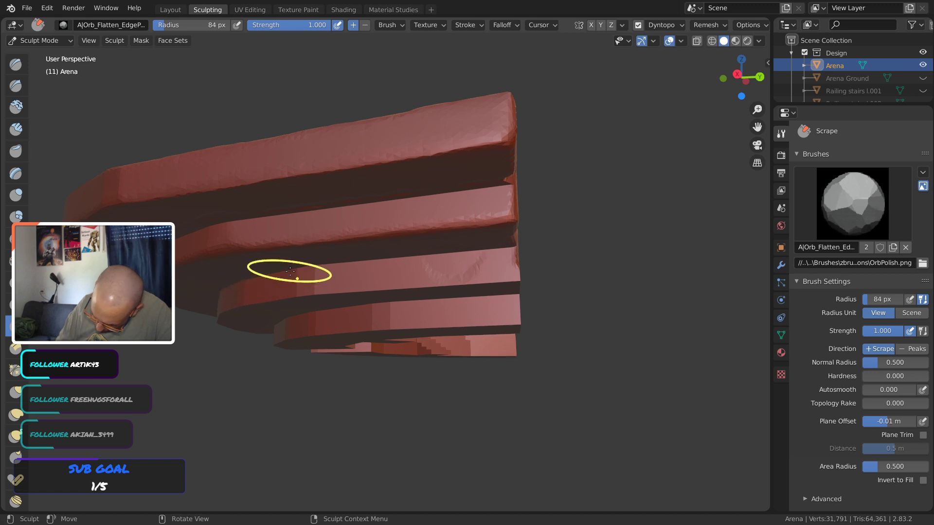
mouse_move(290, 271)
middle_mouse_down()
mouse_move(433, 238)
mouse_move(510, 197)
middle_mouse_up()
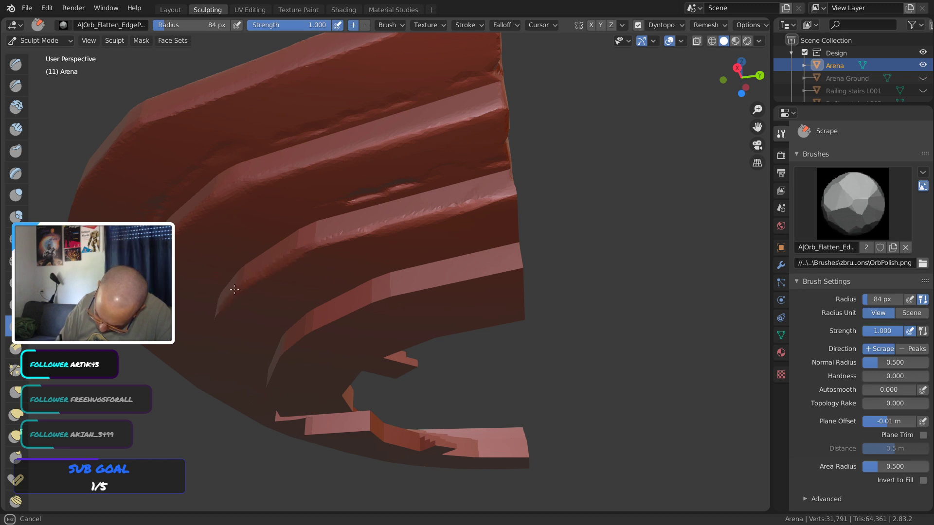
left_click_drag(217, 318, 214, 323)
Continue scraping the curved underside rims and wear down the lower stepped edges of the stands' cut end face
middle_click_drag(467, 234, 351, 278)
mouse_move(243, 304)
middle_mouse_down()
mouse_move(263, 322)
mouse_move(240, 326)
mouse_move(294, 323)
mouse_move(329, 346)
middle_mouse_up()
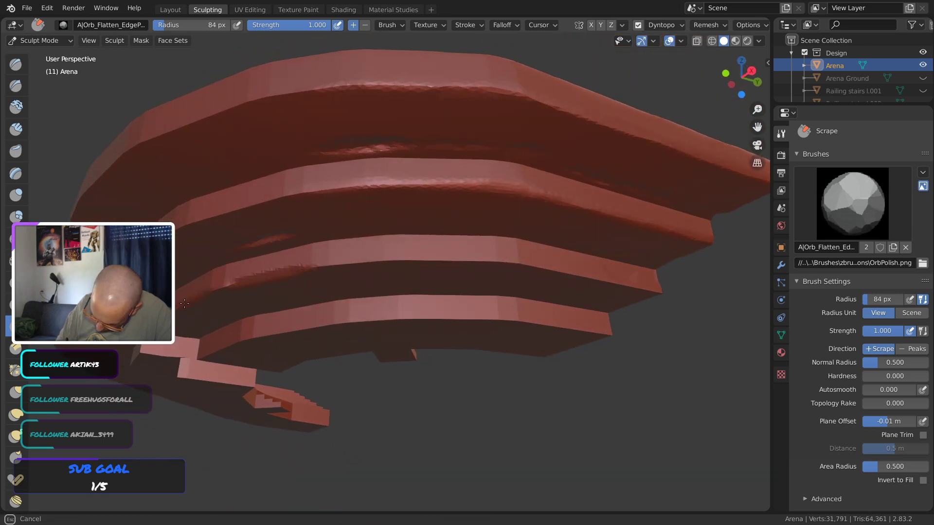
middle_click_drag(550, 271, 521, 198)
mouse_move(373, 250)
middle_mouse_down()
mouse_move(409, 284)
mouse_move(511, 327)
mouse_move(569, 267)
mouse_move(381, 299)
mouse_move(501, 271)
mouse_move(246, 302)
mouse_move(321, 309)
mouse_move(292, 219)
mouse_move(305, 180)
middle_mouse_up()
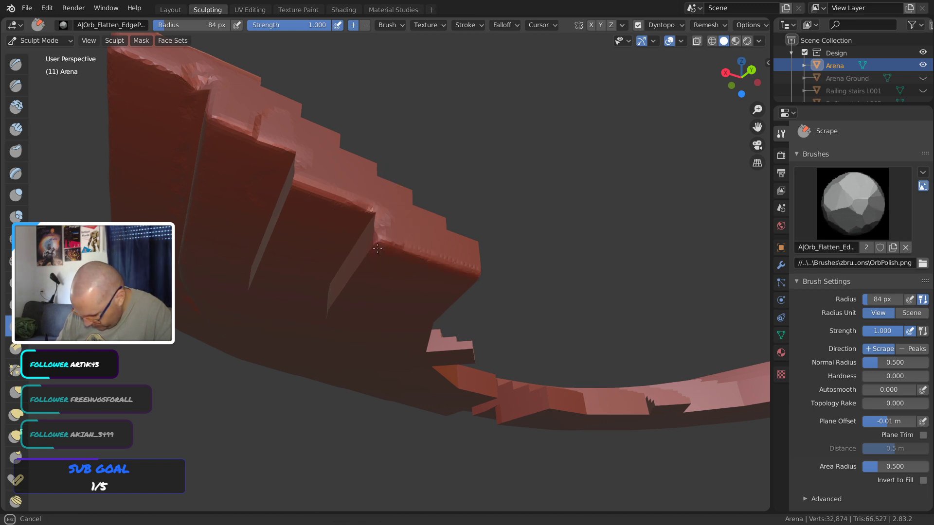
middle_click_drag(400, 266, 365, 390)
middle_click_drag(294, 375, 390, 240)
mouse_move(389, 241)
left_mouse_down()
mouse_move(368, 276)
mouse_move(382, 263)
mouse_move(372, 267)
left_mouse_up()
key("ctrl+z")
middle_click_drag(372, 268, 394, 225, "ctrl")
left_click_drag(404, 224, 362, 249)
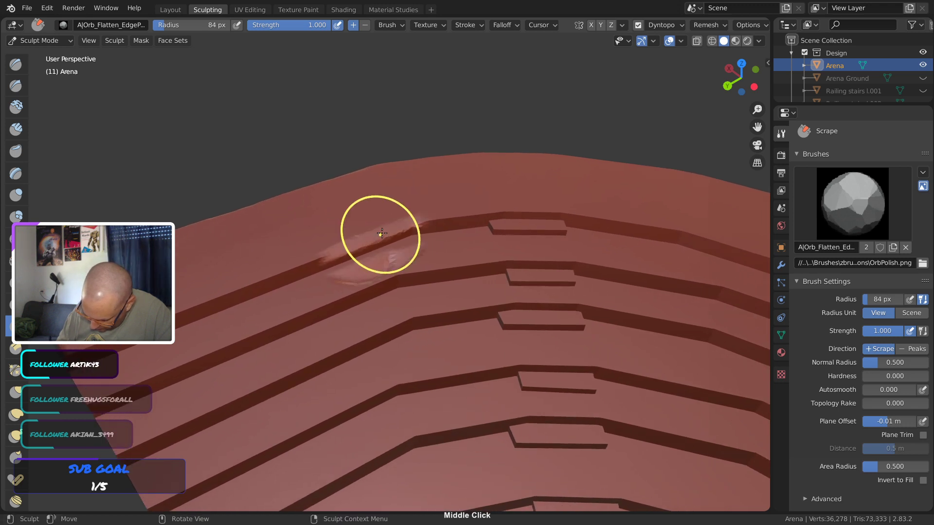
key("ctrl+z")
Scrape the inner front edge of the uppermost seating tier from its bend to the cut end of the stands
middle_click_drag(383, 237, 394, 215, "ctrl")
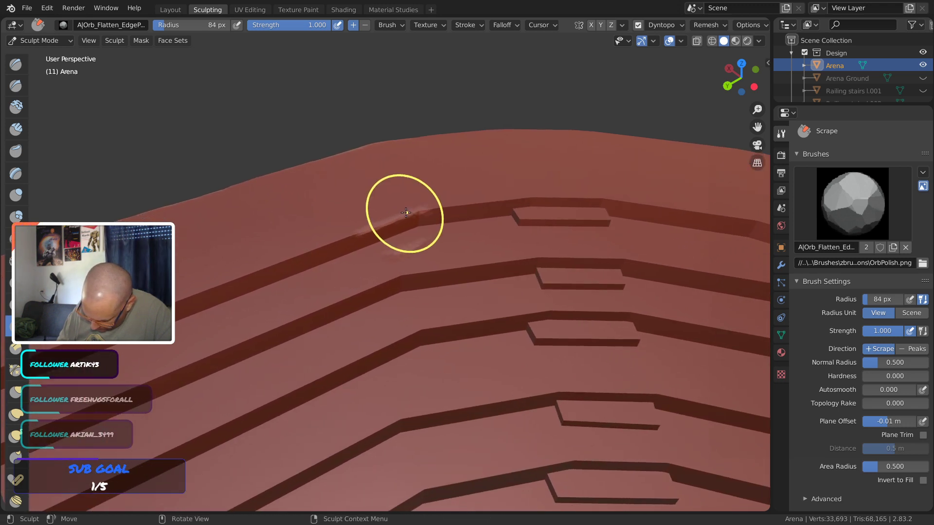
left_click_drag(402, 214, 367, 230)
mouse_move(313, 244)
middle_mouse_down()
mouse_move(462, 205)
mouse_move(403, 215)
middle_mouse_up()
left_click_drag(402, 215, 334, 237)
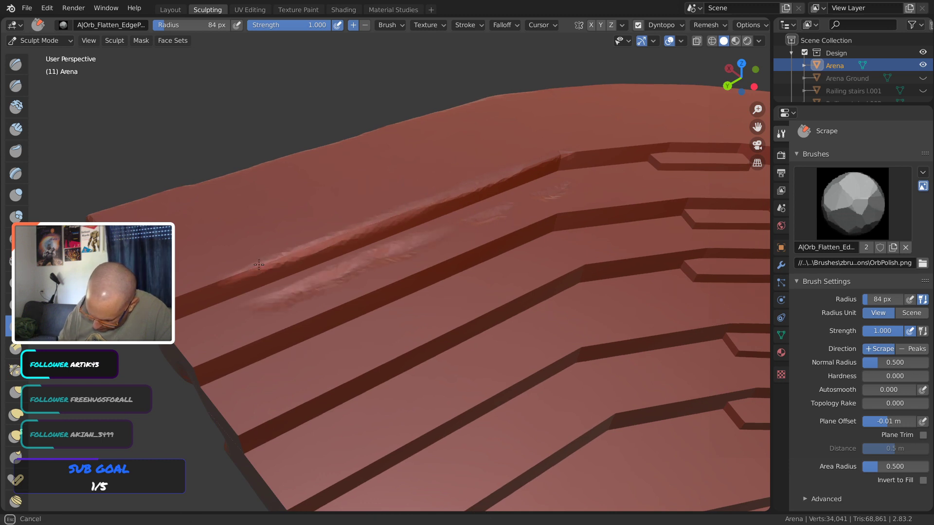
Undo the first scrape on the second tier, rework the second and third tier edges, and smooth the treads beside them
middle_click_drag(266, 354, 261, 331)
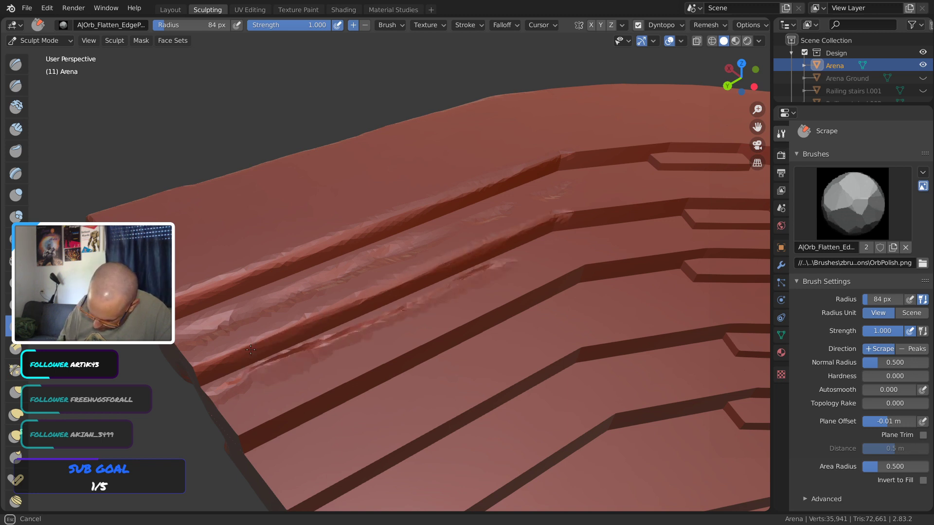
key("ctrl+z")
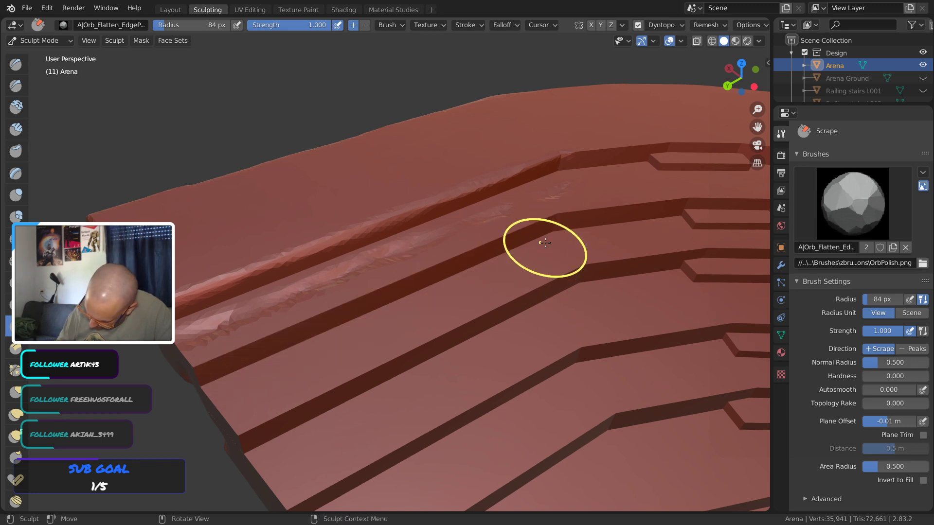
middle_click_drag(542, 250, 545, 217)
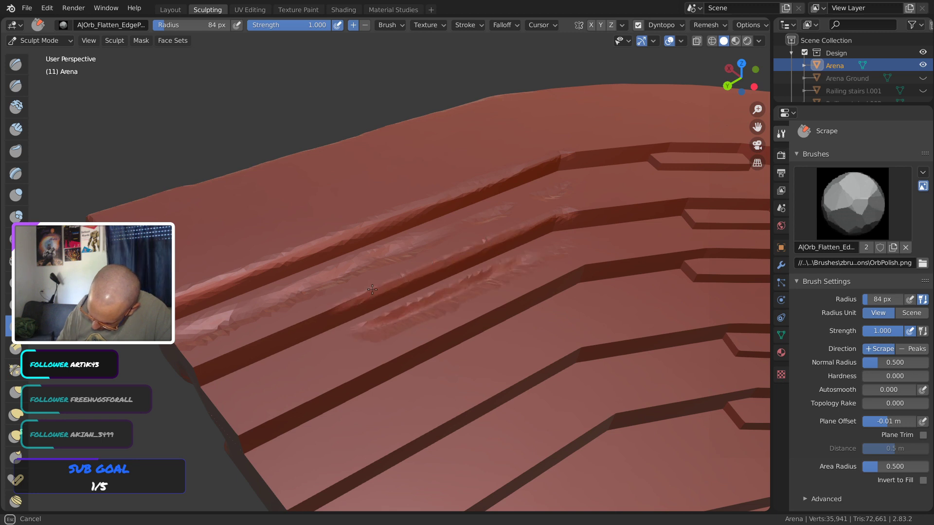
mouse_move(373, 289)
left_mouse_down("shift")
mouse_move(296, 348)
mouse_move(233, 374)
mouse_move(208, 341)
mouse_move(323, 281)
left_mouse_up("shift")
mouse_move(488, 212)
left_mouse_down("shift")
mouse_move(572, 214)
mouse_move(525, 271)
mouse_move(212, 408)
left_mouse_up("shift")
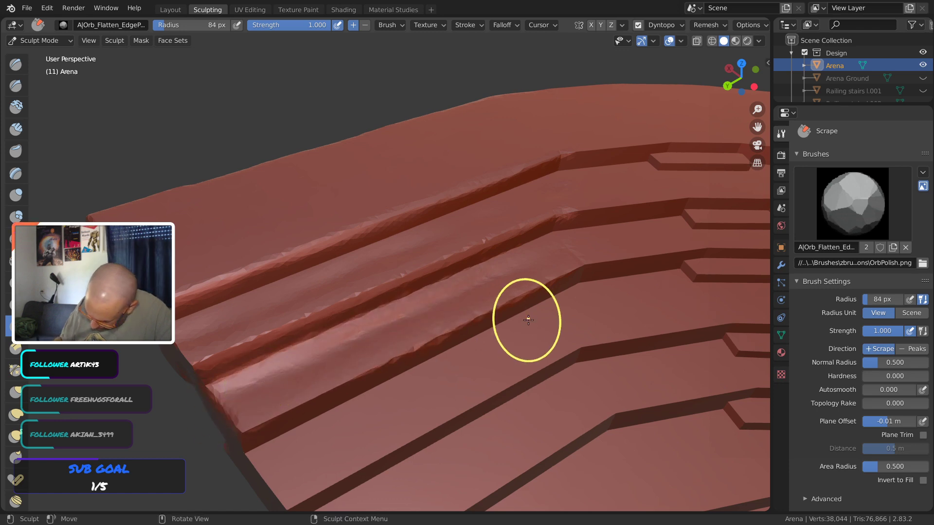
Scrape the front edges of the fourth and fifth seating tiers toward the cut end and smooth their roughened treads
mouse_move(524, 304)
middle_mouse_down("shift")
mouse_move(459, 232)
mouse_move(476, 203)
middle_mouse_up("shift")
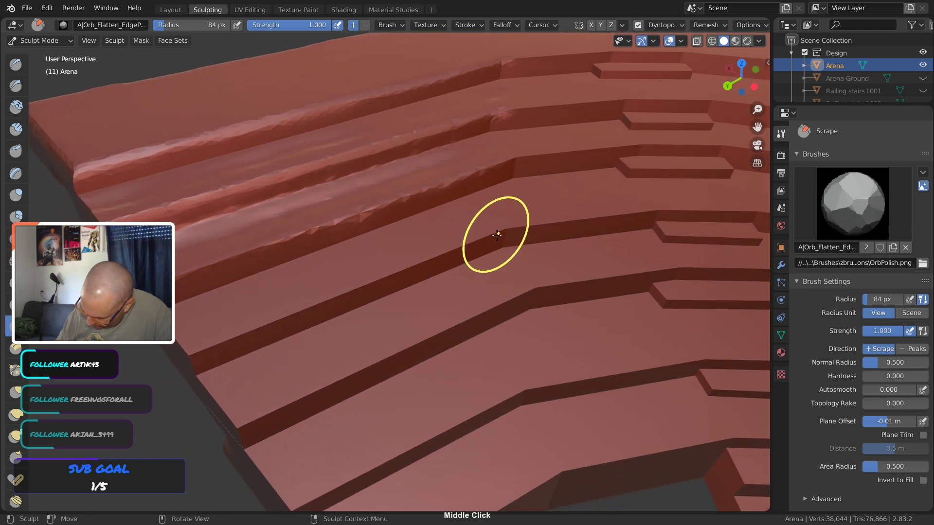
left_click_drag(496, 234, 456, 247, "shift")
mouse_move(381, 278)
left_mouse_down()
mouse_move(195, 352)
mouse_move(177, 341)
left_mouse_up()
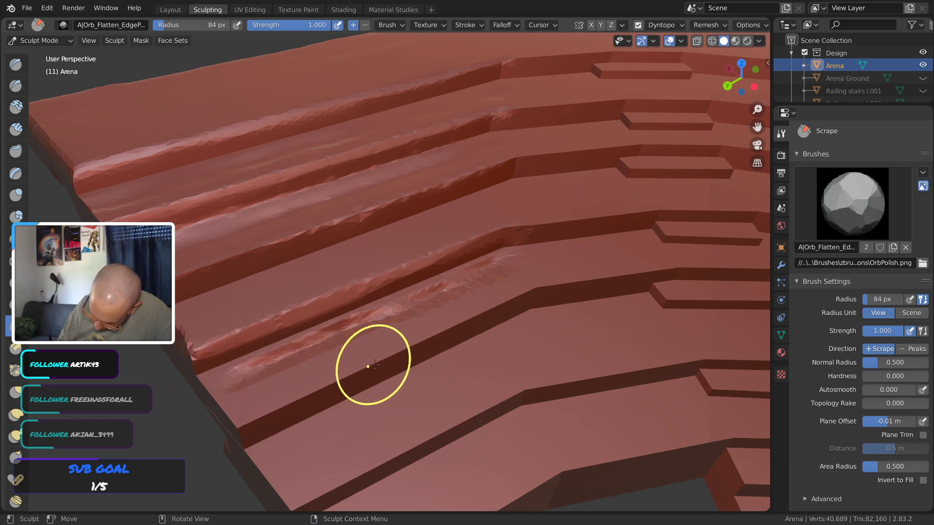
mouse_move(241, 375)
left_mouse_down("shift")
mouse_move(521, 264)
mouse_move(511, 298)
mouse_move(481, 315)
left_mouse_up("shift")
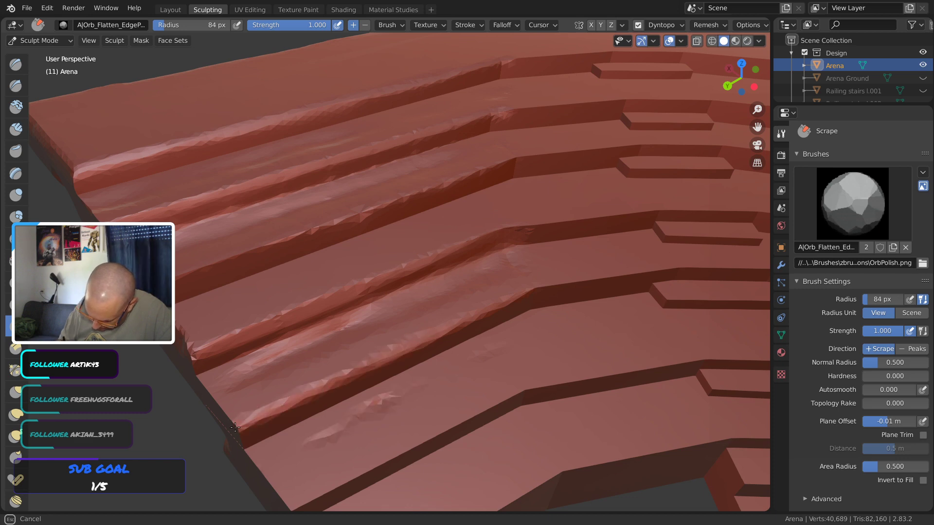
left_click_drag(235, 427, 226, 438)
mouse_move(489, 318)
middle_mouse_down("shift")
mouse_move(465, 284)
mouse_move(465, 225)
middle_mouse_up("shift")
mouse_move(465, 225)
left_mouse_down()
mouse_move(369, 273)
mouse_move(204, 324)
left_mouse_up()
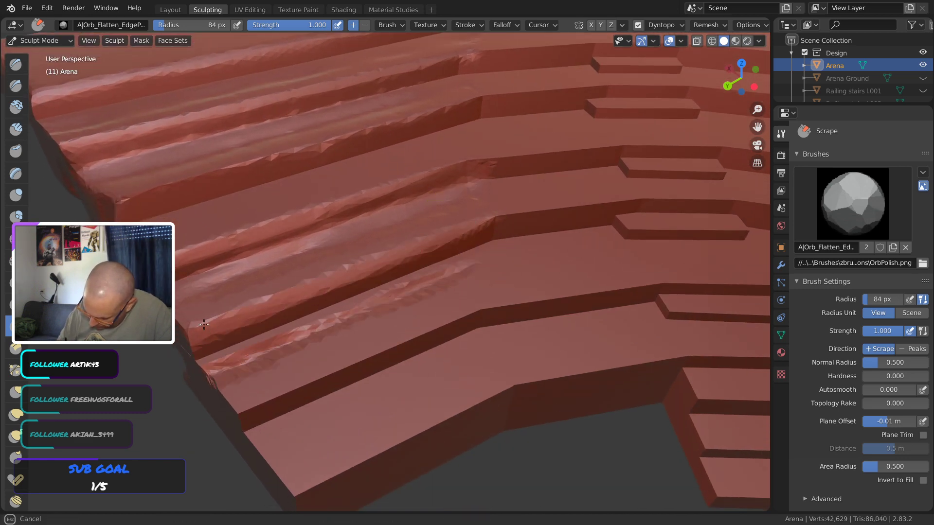
left_click_drag(486, 224, 508, 221)
mouse_move(491, 269)
left_mouse_down("shift")
mouse_move(225, 374)
mouse_move(487, 270)
left_mouse_up("shift")
Scrape the sixth tier's front edge, smooth the tread below it, and extend the worn tier edges toward the stair blocks
mouse_move(514, 261)
middle_mouse_down("shift")
mouse_move(528, 262)
mouse_move(438, 256)
middle_mouse_up("shift")
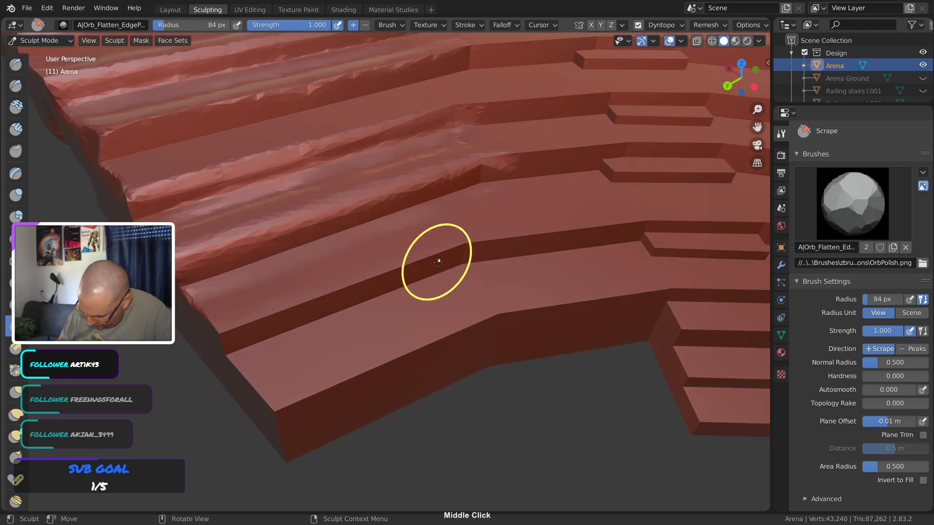
left_click_drag(438, 256, 250, 321)
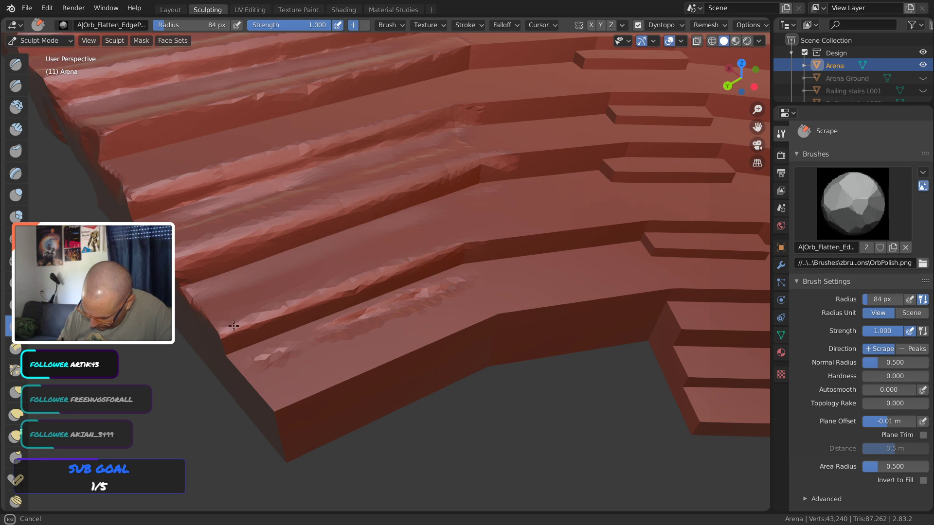
left_click_drag(327, 294, 457, 248)
left_click_drag(478, 288, 272, 369, "shift")
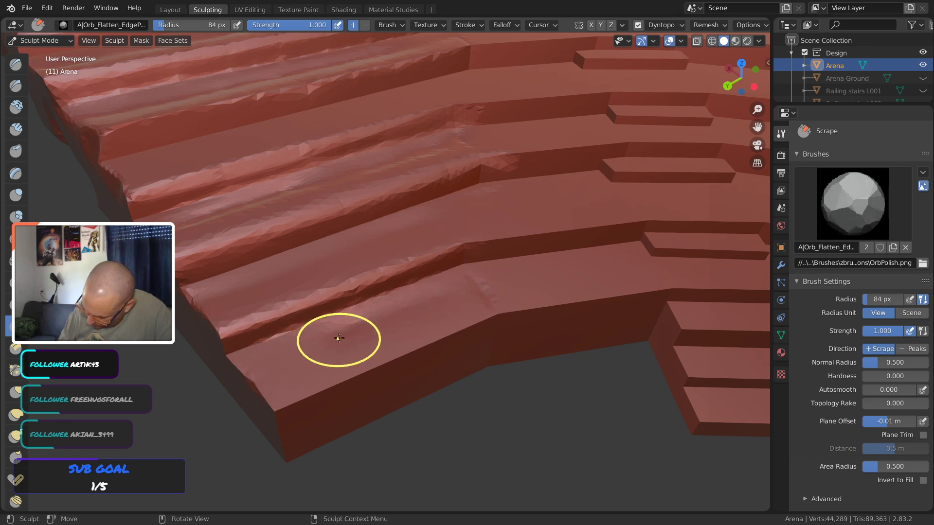
mouse_move(488, 243)
left_mouse_down()
mouse_move(526, 230)
mouse_move(550, 147)
mouse_move(567, 151)
mouse_move(602, 240)
mouse_move(518, 282)
left_mouse_up()
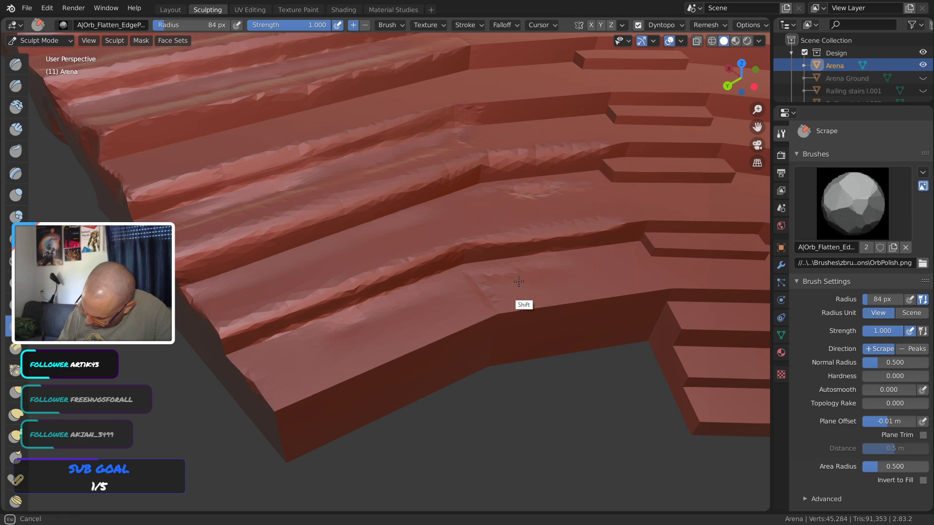
Scrape the lowest tier's end corner and front edge, and wear down the edges of the three projecting steps below it
mouse_move(531, 215)
middle_mouse_down()
mouse_move(573, 273)
mouse_move(385, 291)
mouse_move(258, 329)
middle_mouse_up()
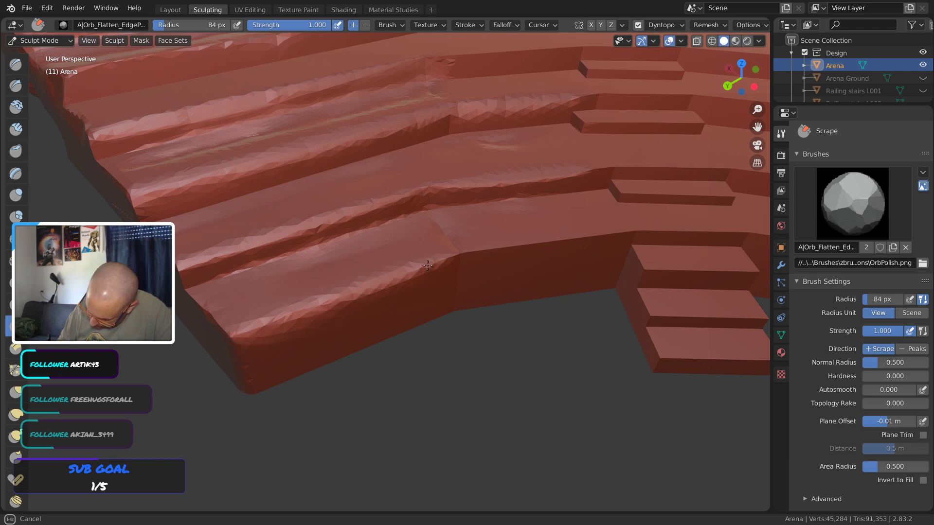
left_click_drag(521, 246, 734, 232)
middle_click_drag(718, 262, 625, 243, "shift")
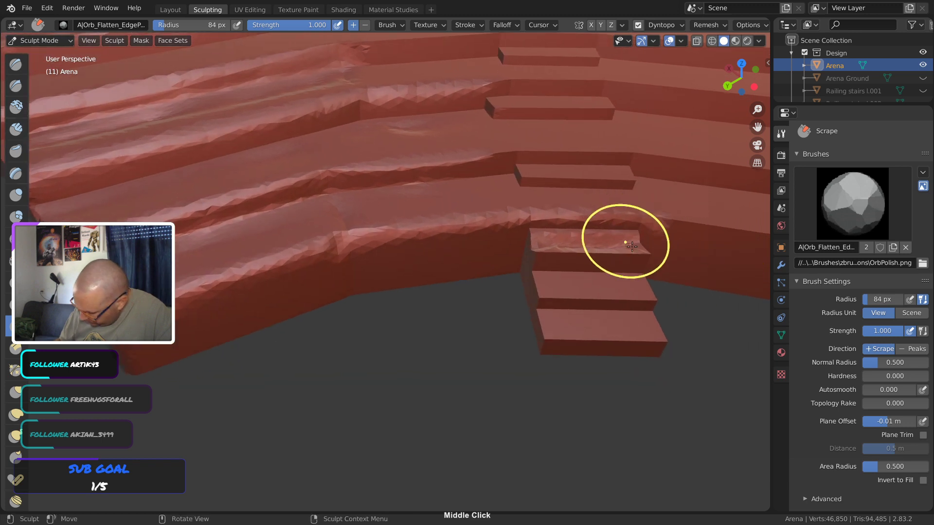
mouse_move(634, 255)
left_mouse_down("shift")
mouse_move(606, 252)
mouse_move(573, 294)
mouse_move(617, 300)
mouse_move(640, 342)
mouse_move(604, 360)
mouse_move(662, 339)
left_mouse_up("shift")
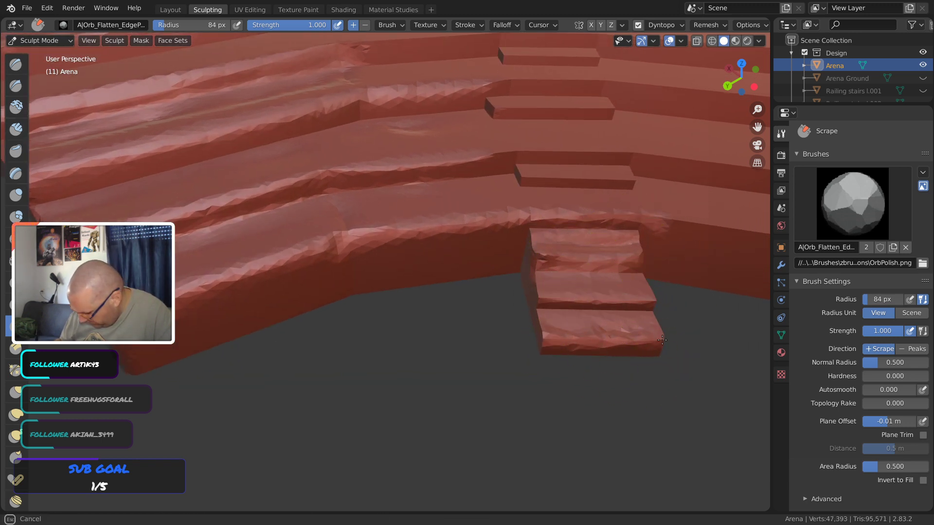
left_click_drag(652, 280, 642, 270)
left_click_drag(543, 265, 557, 338)
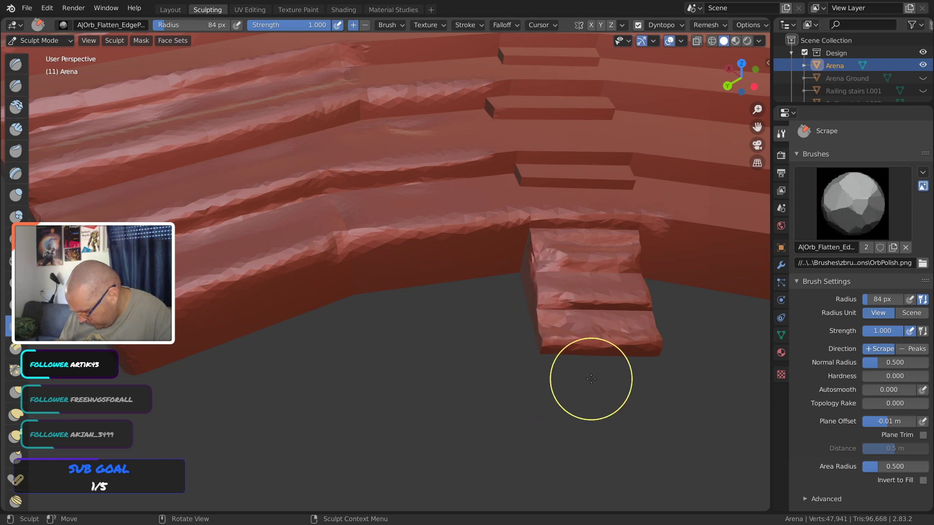
Scrape the remaining middle tier edges up to the stair blocks and smooth the treads around them
mouse_move(650, 327)
middle_mouse_down("shift")
mouse_move(580, 305)
mouse_move(532, 313)
mouse_move(556, 240)
middle_mouse_up("shift")
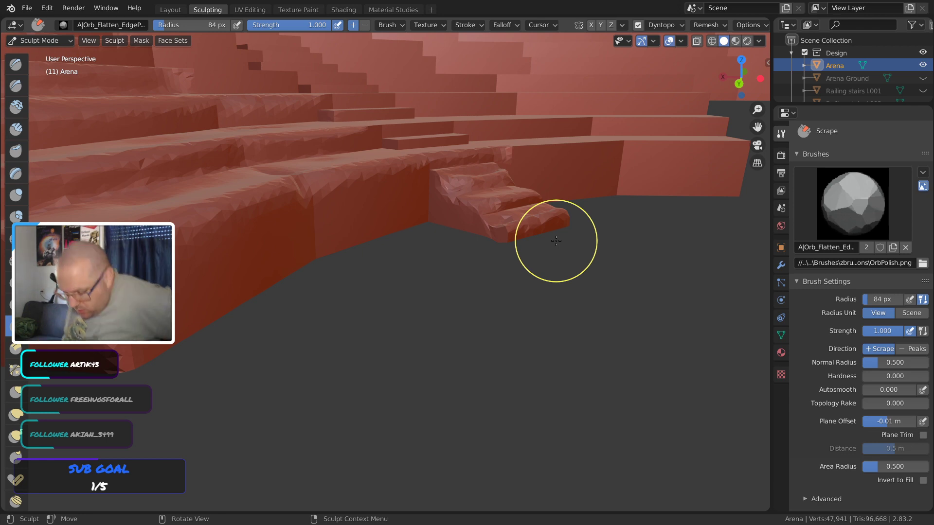
middle_click_drag(446, 152, 479, 278)
left_click_drag(249, 305, 247, 298)
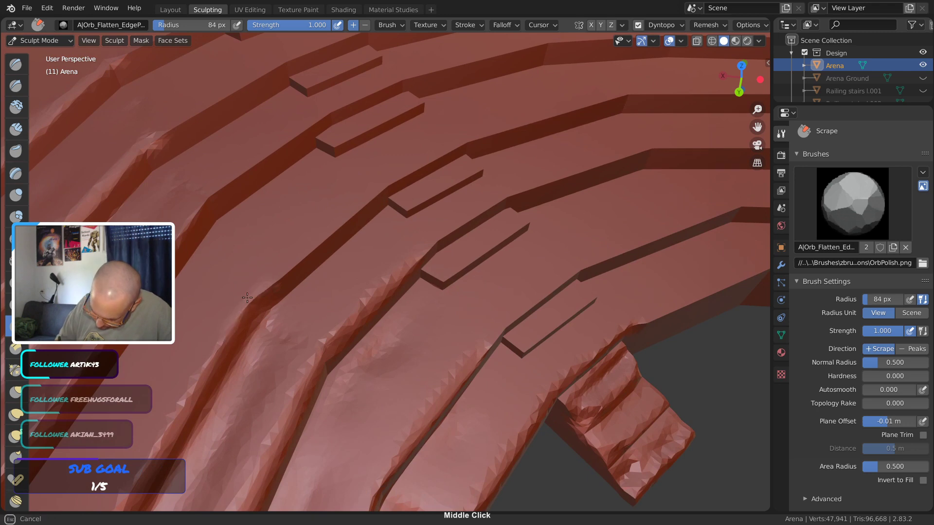
left_click_drag(309, 248, 295, 264)
left_click_drag(370, 253, 352, 260, "shift")
middle_click_drag(304, 195, 386, 263, "shift")
left_click_drag(336, 264, 290, 290)
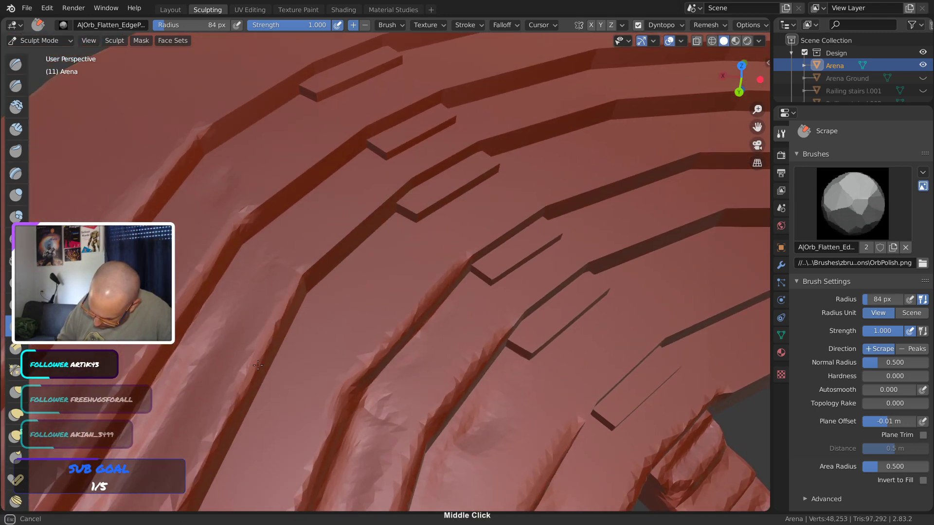
left_click_drag(258, 366, 225, 424)
left_click_drag(298, 279, 383, 205)
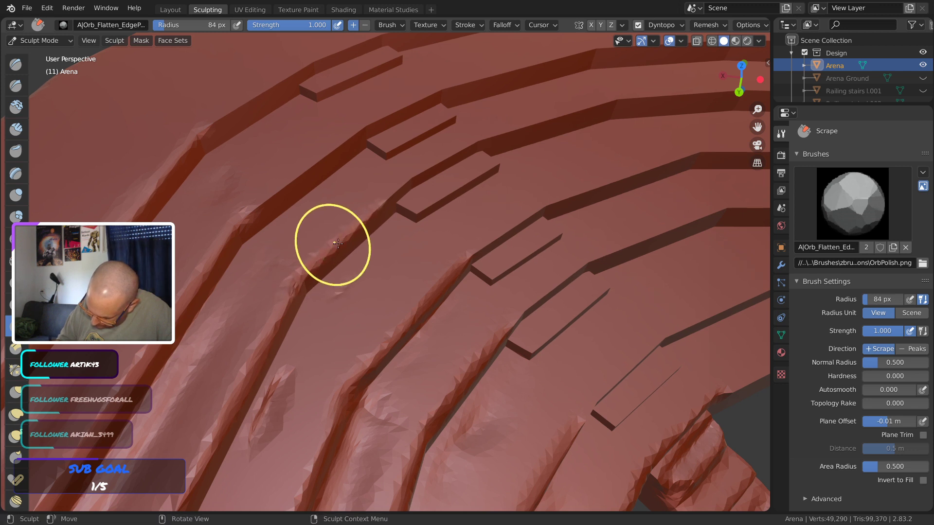
Scrape the three upper stair blocks and adjoining tier edges, and smooth the surrounding treads
mouse_move(464, 182)
left_mouse_down()
mouse_move(479, 175)
mouse_move(453, 184)
left_mouse_up()
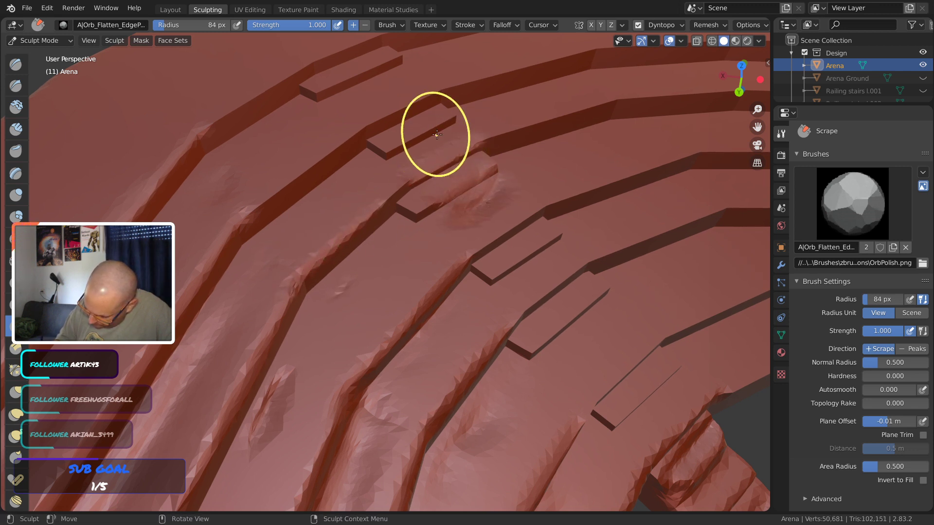
mouse_move(433, 125)
left_mouse_down()
mouse_move(395, 111)
mouse_move(359, 73)
mouse_move(313, 58)
left_mouse_up()
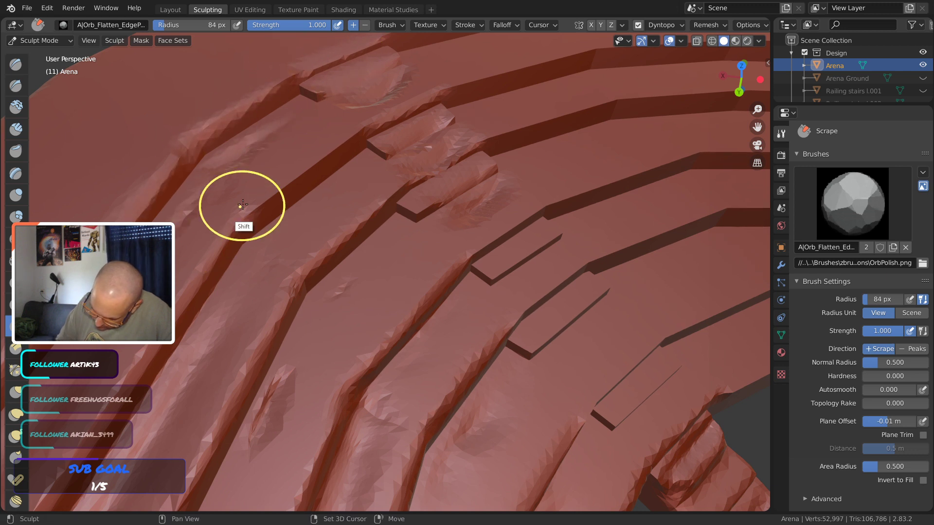
left_click_drag(272, 147, 178, 250, "shift")
left_click_drag(345, 202, 249, 334, "shift")
mouse_move(512, 178)
left_mouse_down("shift")
mouse_move(451, 232)
mouse_move(428, 273)
left_mouse_up("shift")
mouse_move(282, 448)
middle_mouse_down("shift")
mouse_move(472, 225)
mouse_move(386, 332)
middle_mouse_up("shift")
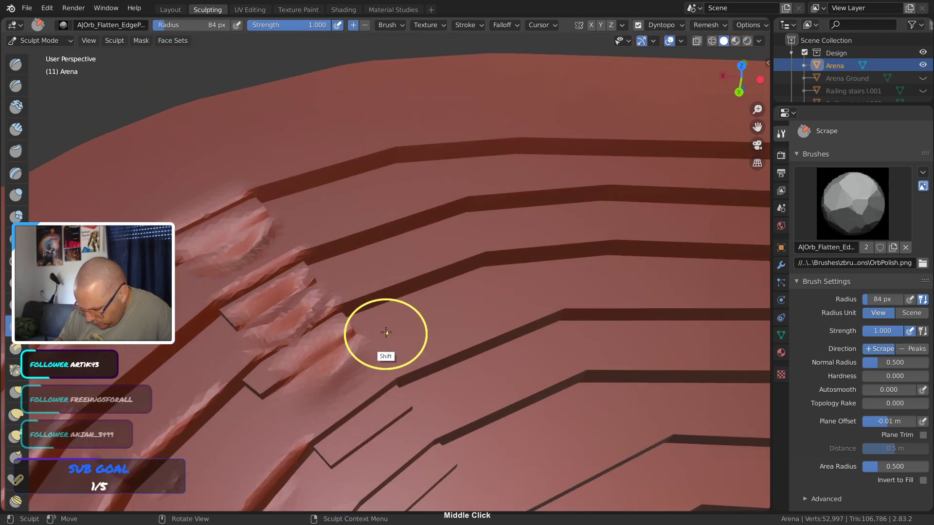
middle_click_drag(297, 316, 288, 275)
left_click_drag(273, 352, 277, 360, "shift")
middle_click_drag(277, 360, 409, 358)
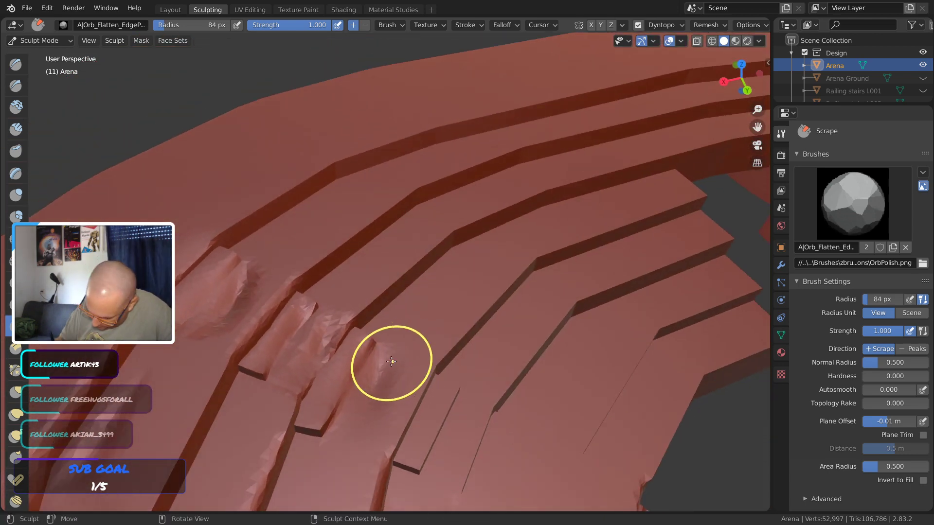
Scrape the upper tier edges from the stair blocks along the curve, wearing down the topmost edge and the tread beneath it
left_click_drag(234, 211, 254, 211)
mouse_move(328, 165)
left_mouse_down()
mouse_move(647, 78)
mouse_move(380, 146)
mouse_move(583, 96)
mouse_move(292, 187)
left_mouse_up()
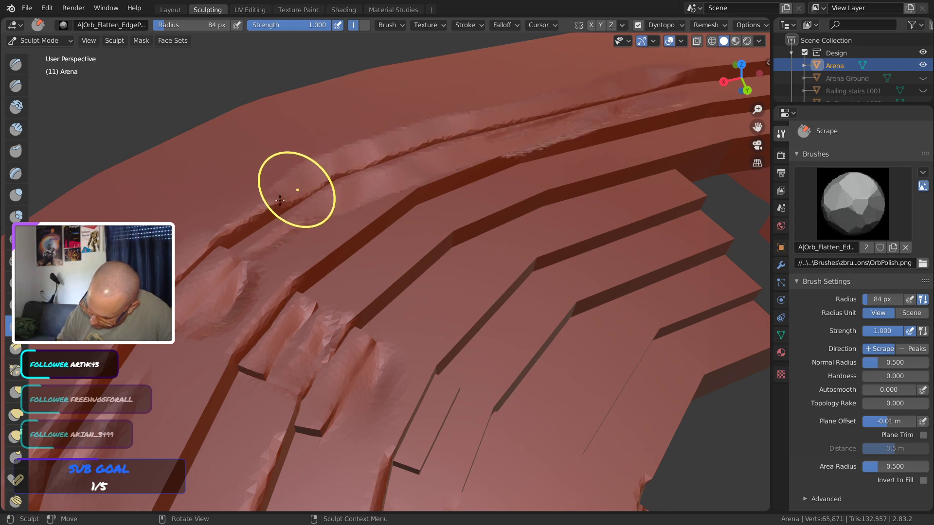
mouse_move(542, 152)
middle_mouse_down()
mouse_move(423, 131)
mouse_move(368, 151)
middle_mouse_up()
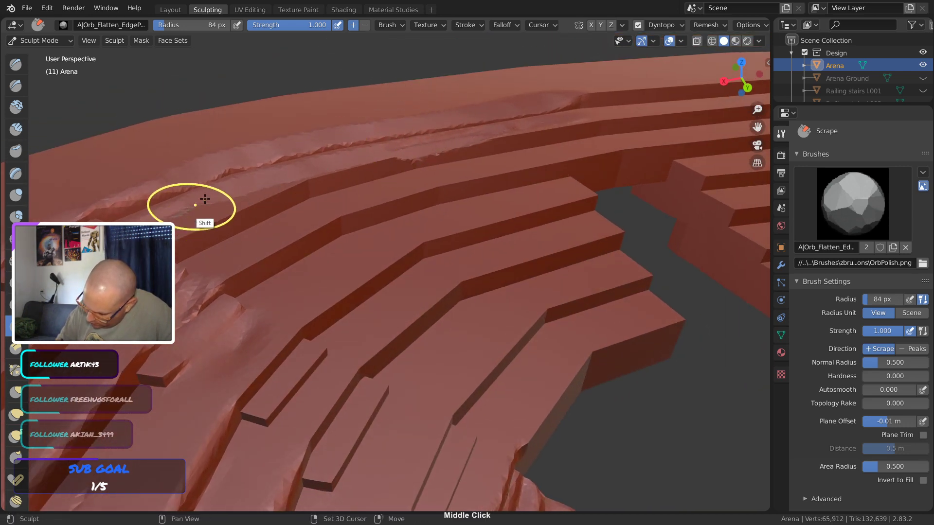
Try to scrape the topmost and second tier edges deeper around the curve
middle_click_drag(548, 142, 439, 160)
left_click_drag(385, 116, 214, 212)
left_click_drag(184, 240, 223, 202)
mouse_move(223, 202)
middle_mouse_down()
mouse_move(286, 261)
mouse_move(280, 315)
mouse_move(288, 271)
middle_mouse_up()
middle_click_drag(225, 277, 224, 278)
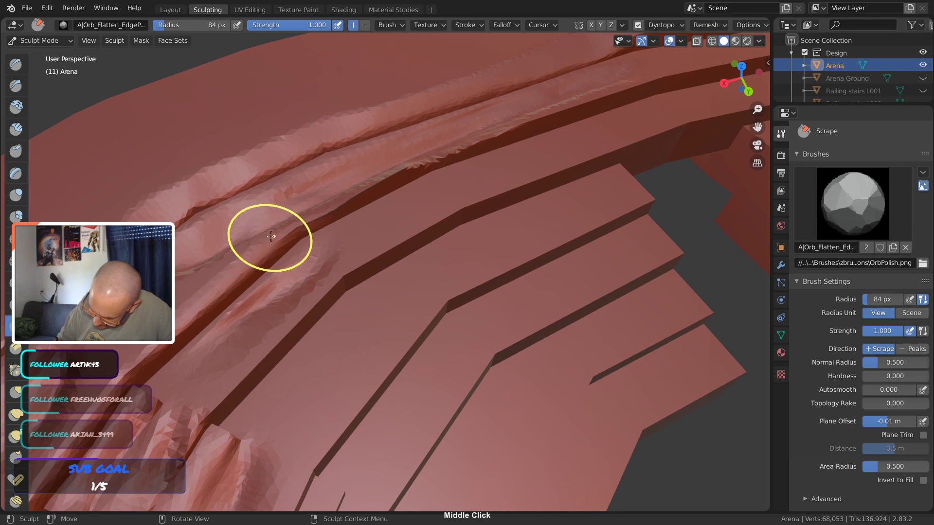
middle_click_drag(417, 175, 411, 255)
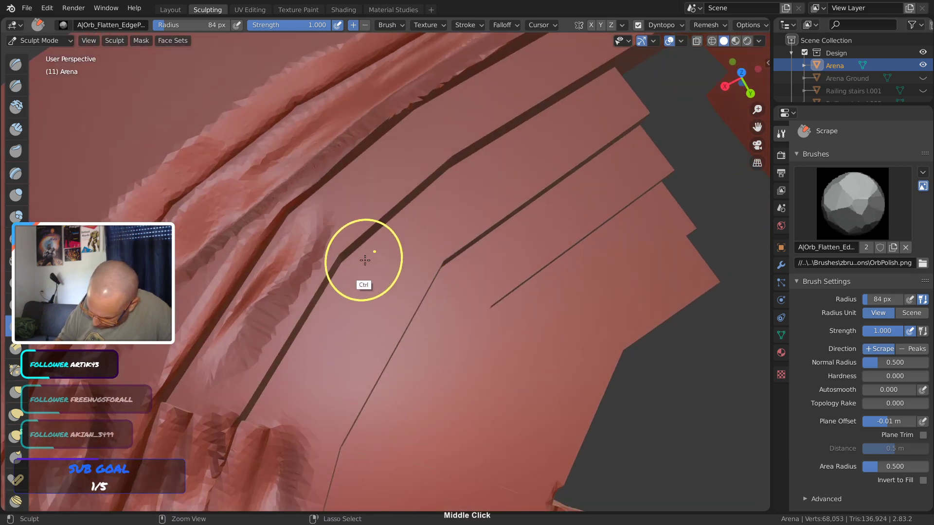
Undo the latest scrape strokes on the upper tiers
key("ctrl+z")
key("ctrl+z")
key("ctrl+z")
key("ctrl+z")
key("ctrl+z")
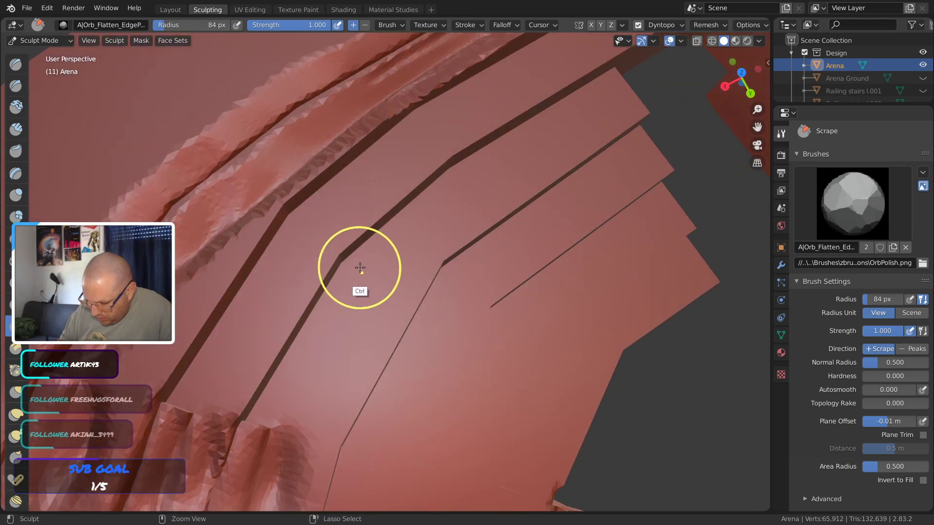
Scrape the topmost tier edge again more lightly around the curve and smooth the tread below it
middle_click_drag(358, 271, 358, 192)
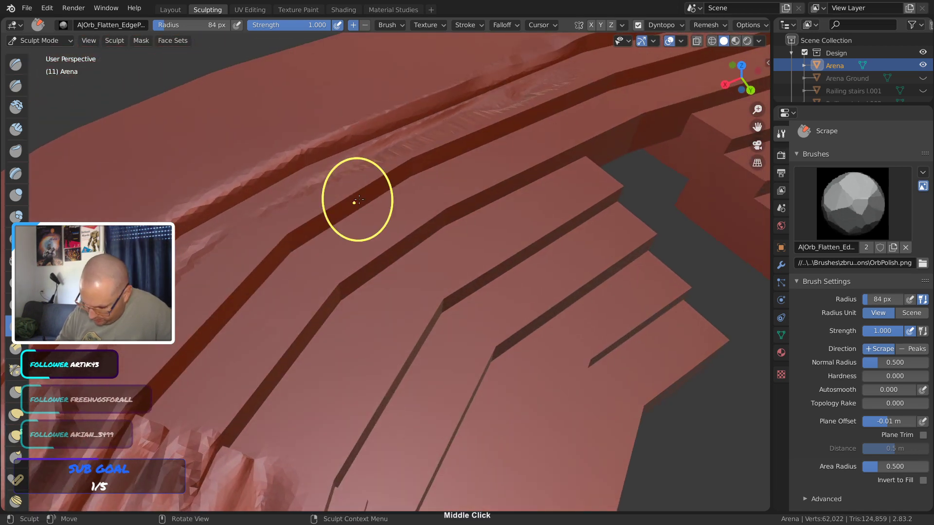
middle_click_drag(444, 142, 519, 134, "shift")
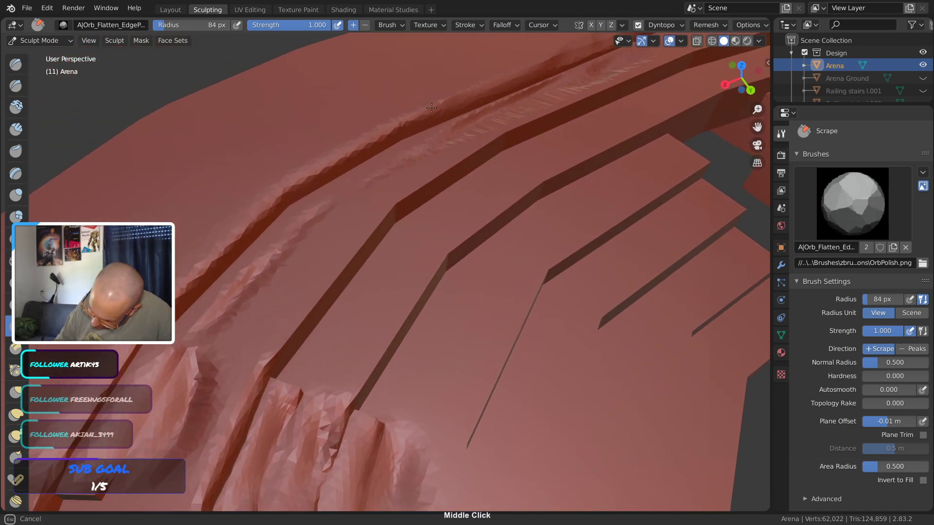
left_click_drag(431, 108, 477, 91)
left_click_drag(523, 72, 312, 170)
left_click_drag(183, 285, 177, 290)
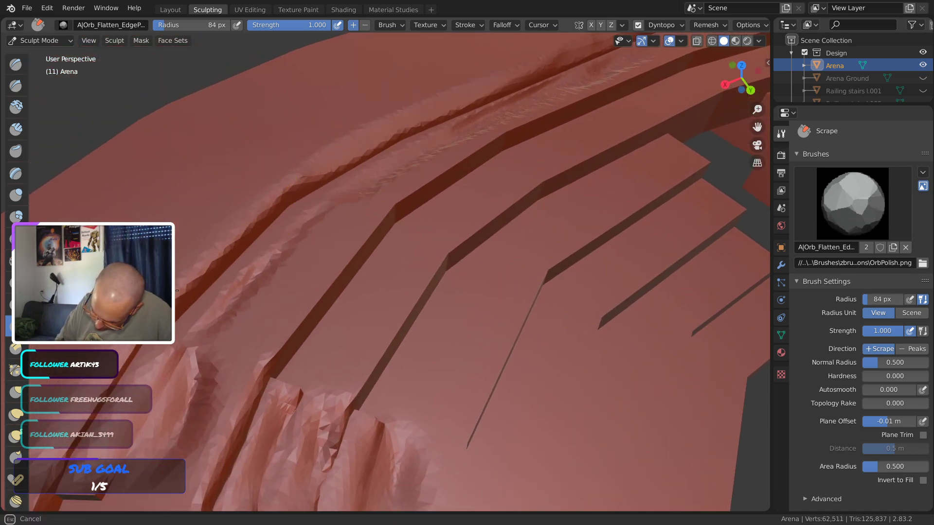
left_click_drag(365, 218, 600, 63)
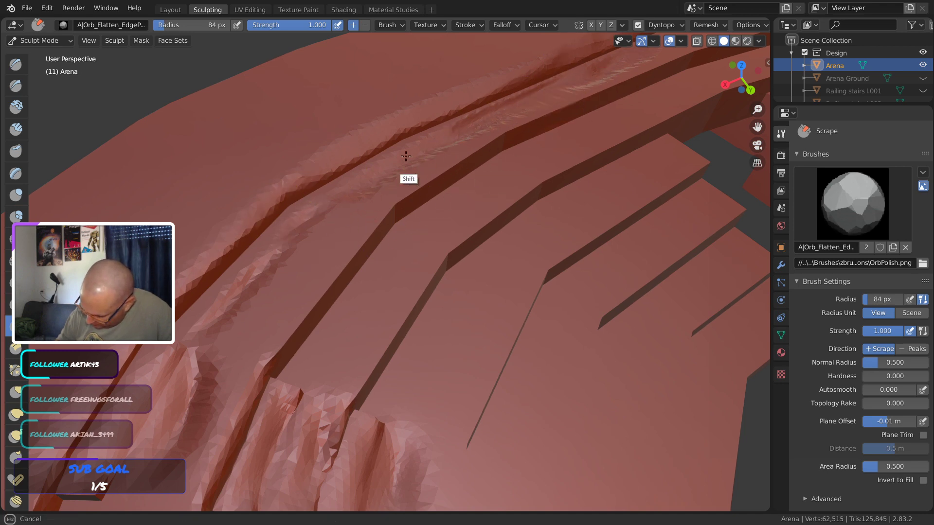
Scrape the second tier's front edge along the curve and smooth the tread beneath it
mouse_move(223, 309)
middle_mouse_down("shift")
mouse_move(559, 203)
mouse_move(351, 222)
middle_mouse_up("shift")
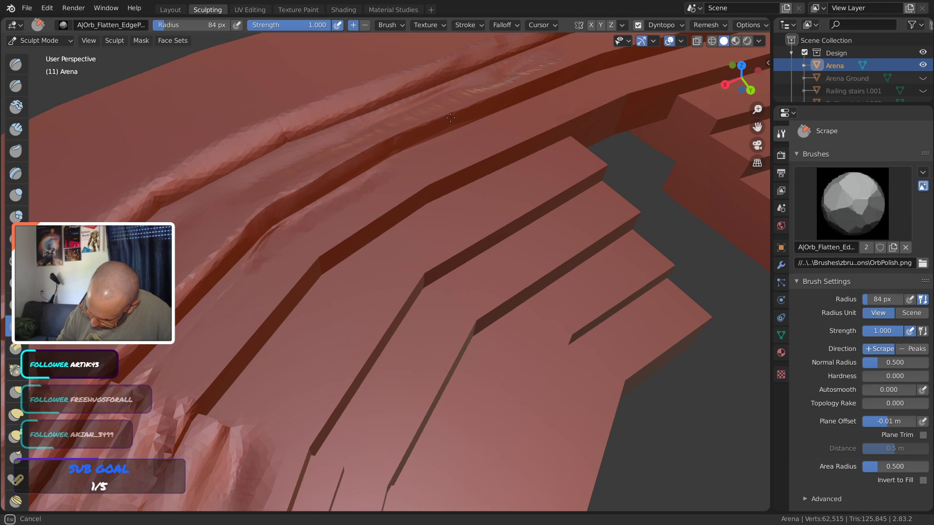
left_click_drag(450, 118, 478, 106)
mouse_move(166, 384)
left_mouse_down("shift")
mouse_move(164, 423)
mouse_move(171, 402)
left_mouse_up("shift")
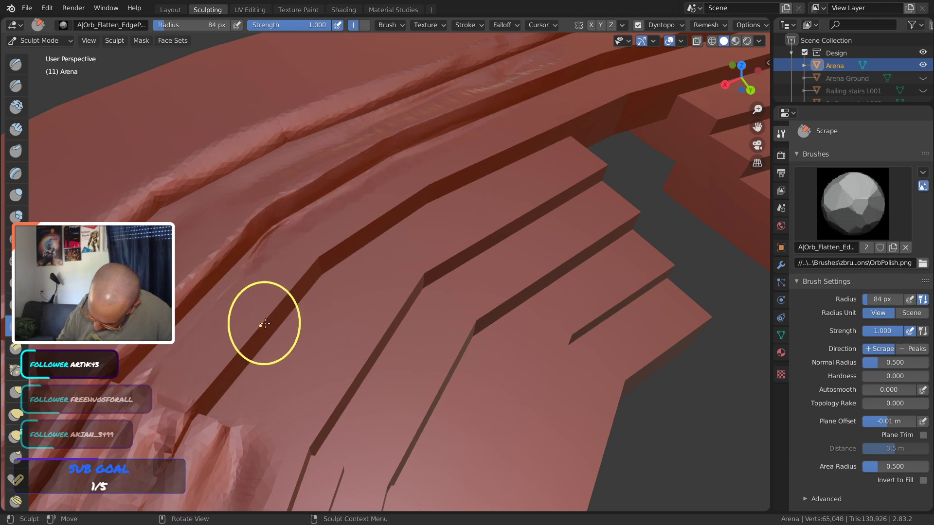
Extend the scraped upper tier edges past the gap between the stands and smooth the treads around them
mouse_move(583, 94)
middle_mouse_down()
mouse_move(318, 287)
mouse_move(196, 286)
middle_mouse_up()
left_click_drag(264, 247, 436, 179)
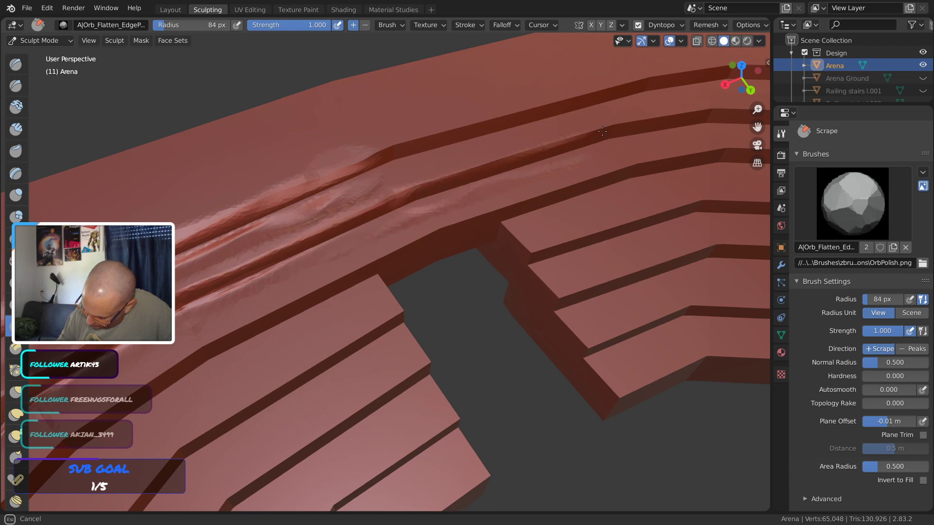
left_click_drag(602, 132, 671, 112)
mouse_move(672, 77)
left_mouse_down()
mouse_move(460, 141)
mouse_move(563, 104)
left_mouse_up()
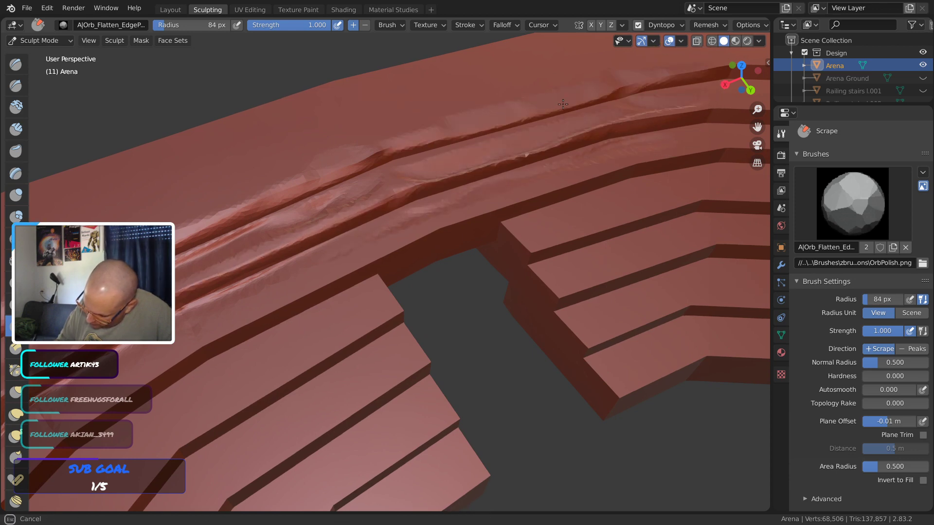
middle_click_drag(621, 115, 323, 271)
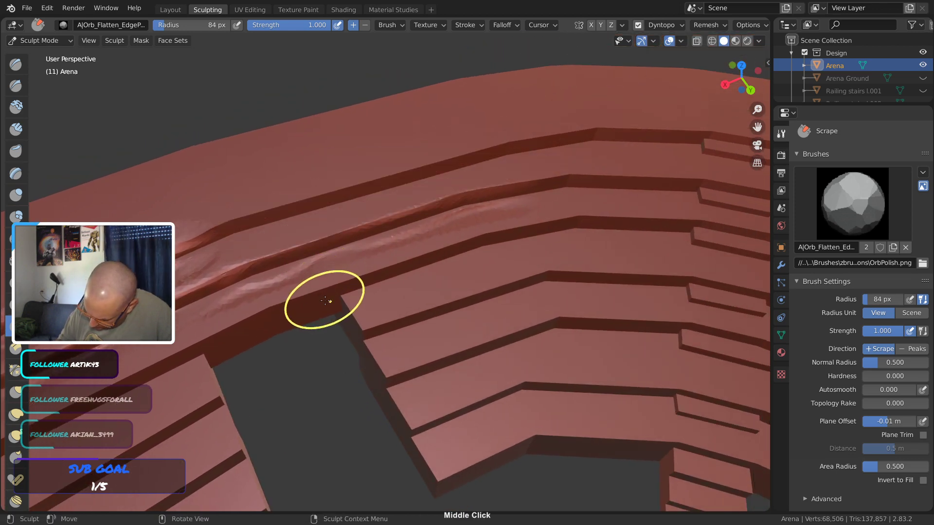
mouse_move(223, 218)
left_mouse_down()
mouse_move(438, 188)
mouse_move(518, 214)
left_mouse_up()
mouse_move(434, 254)
left_mouse_down()
mouse_move(219, 302)
mouse_move(164, 282)
left_mouse_up()
Inspect the worn upper tiers around the gap and the stands as a whole from several distances and angles
middle_click_drag(463, 167, 125, 340, "shift")
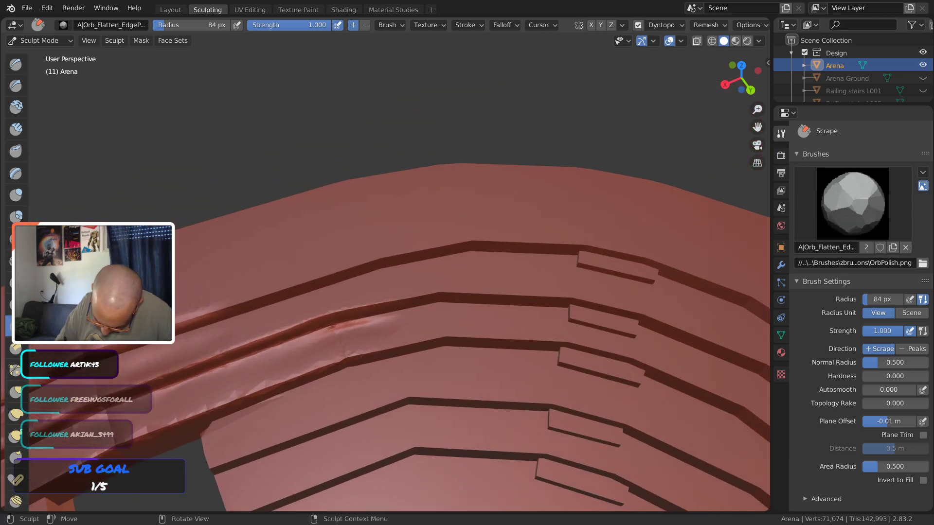
middle_click_drag(213, 257, 346, 205, "shift")
middle_click_drag(260, 269, 228, 311)
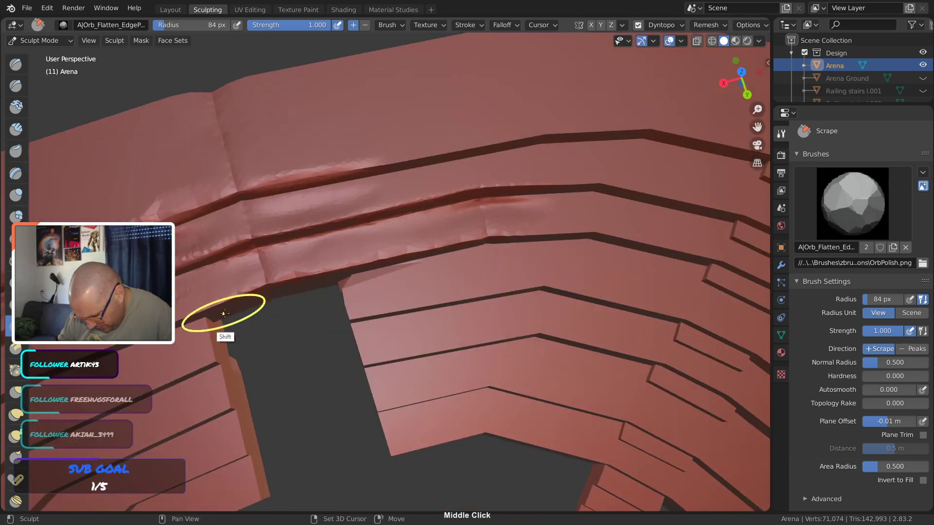
scroll(255, 282, "down", 3)
scroll(251, 273, "down", 5)
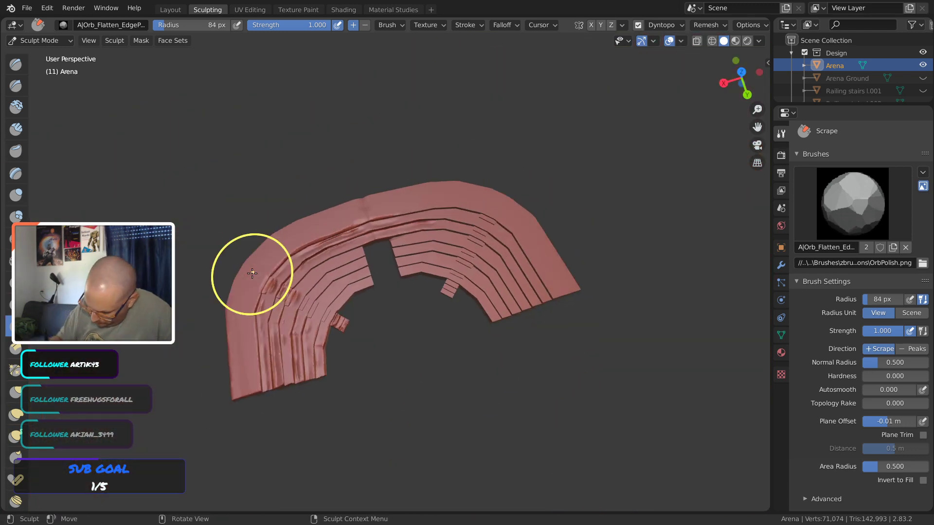
key("ctrl+equal")
key("ctrl+equal")
key("ctrl+equal")
key("ctrl+equal")
key("ctrl+equal")
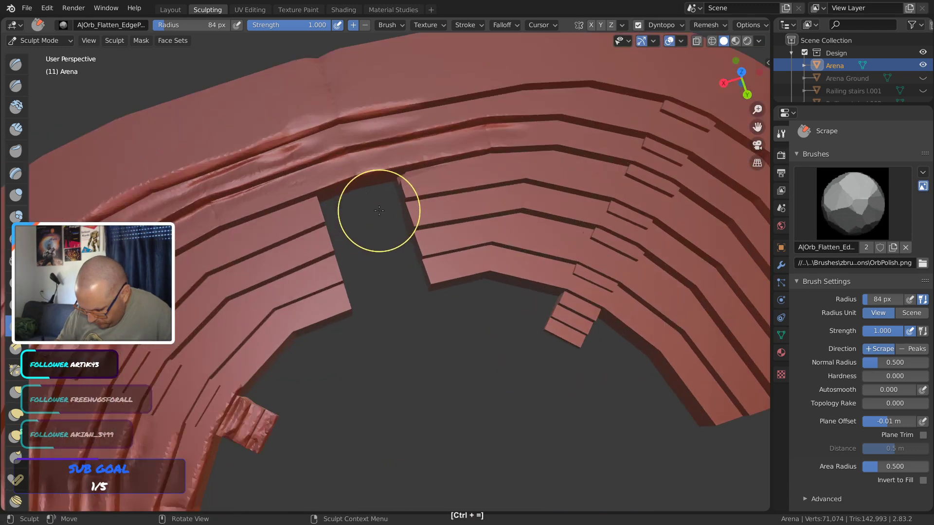
mouse_move(358, 155)
middle_mouse_down()
mouse_move(353, 146)
mouse_move(340, 350)
mouse_move(302, 241)
middle_mouse_up()
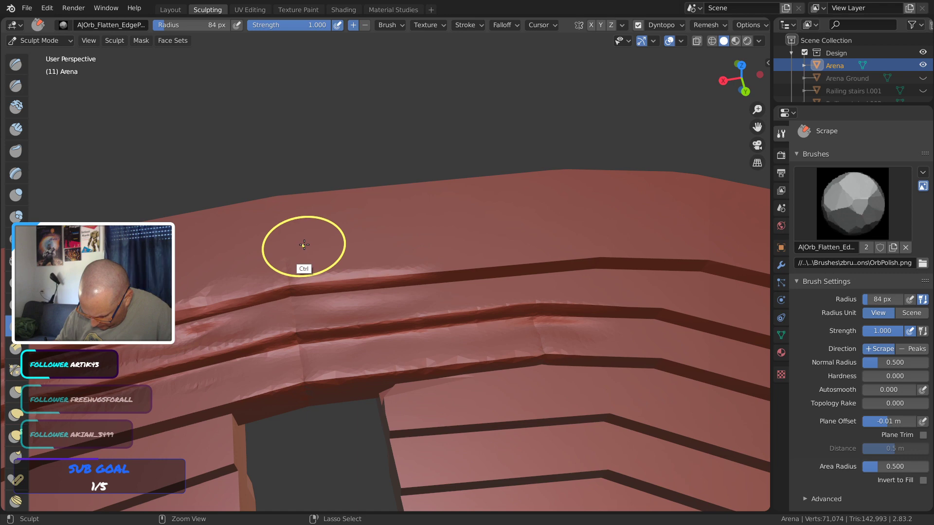
Try smoothing the upper treads above the gap between the stands, and undo the strokes
left_click_drag(302, 371, 313, 391, "shift")
mouse_move(314, 390)
middle_mouse_down()
mouse_move(381, 390)
mouse_move(306, 332)
middle_mouse_up()
key("ctrl+z")
key("ctrl+z")
key("ctrl+z")
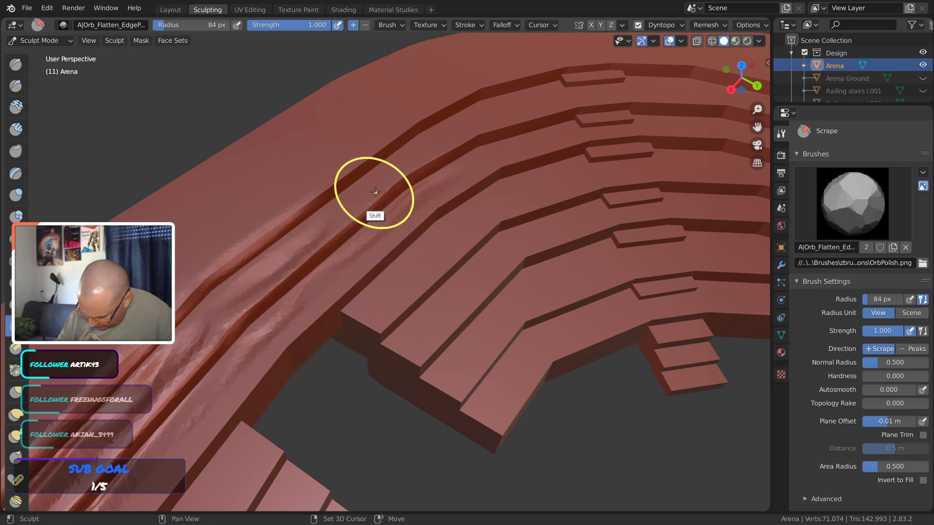
Scrape and smooth the vertical wall above the gap between the stands
middle_click_drag(375, 198, 262, 190)
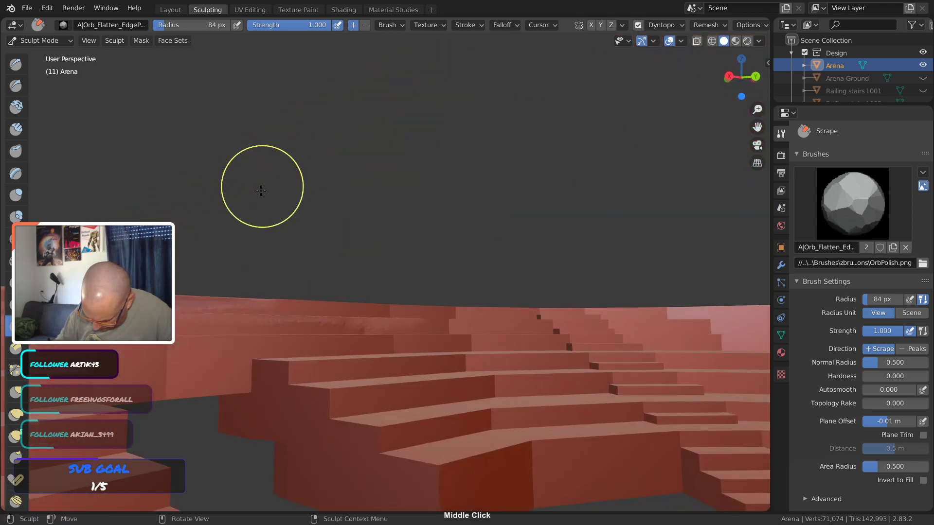
left_click(169, 398)
left_click_drag(174, 400, 166, 378)
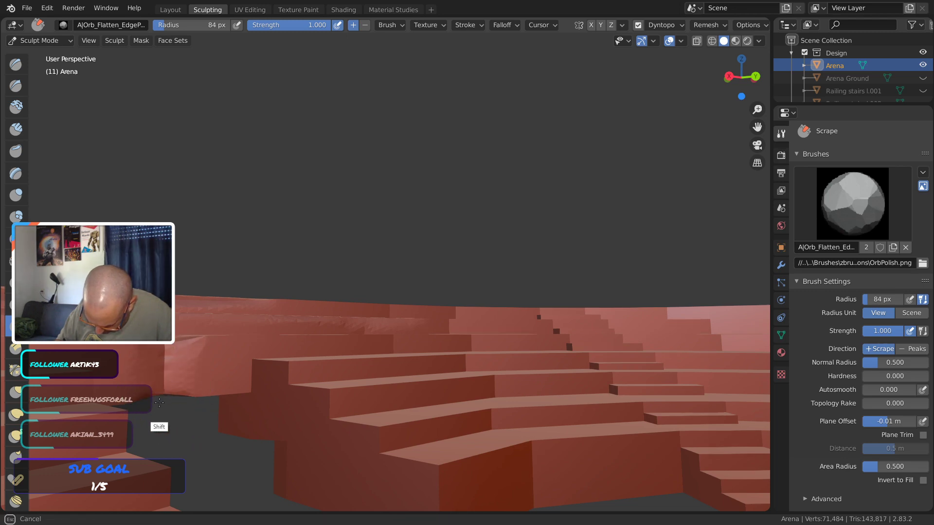
middle_click_drag(187, 381, 285, 291)
mouse_move(323, 338)
middle_mouse_down()
mouse_move(196, 322)
mouse_move(210, 312)
mouse_move(247, 339)
middle_mouse_up()
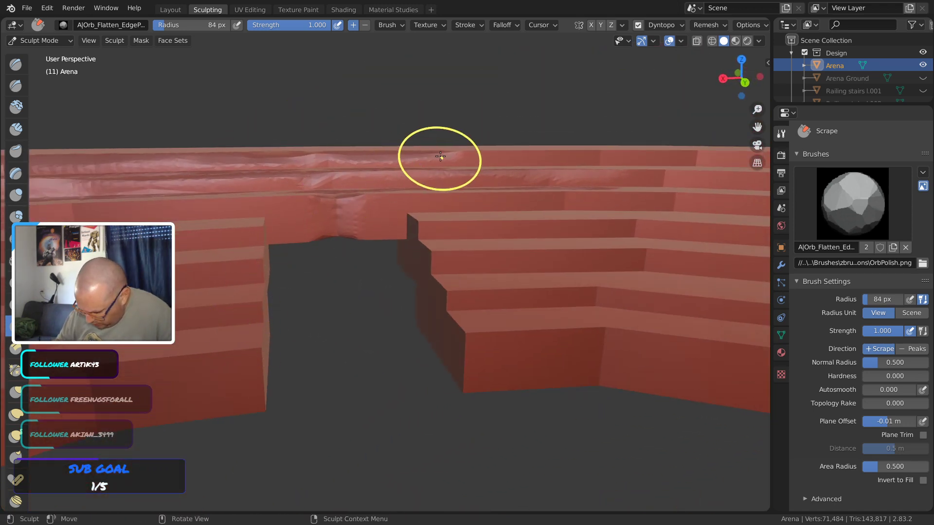
Scrape the topmost tier edge beyond the gap up to the uppermost stair block of the second stair run
middle_click_drag(440, 156, 329, 349)
left_click_drag(270, 299, 389, 220)
mouse_move(436, 190)
left_mouse_down()
mouse_move(427, 193)
mouse_move(475, 192)
left_mouse_up()
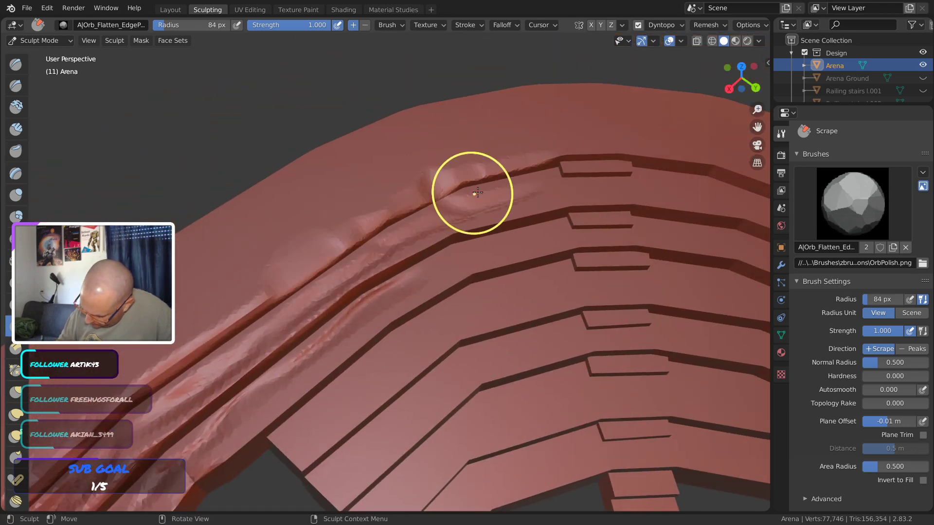
Scrape the third tier's front edge from the gap up to its stair block and wear the treads around it
middle_click_drag(475, 191, 510, 224)
mouse_move(324, 303)
left_mouse_down()
mouse_move(155, 408)
mouse_move(411, 317)
mouse_move(428, 287)
mouse_move(167, 386)
mouse_move(167, 396)
mouse_move(281, 387)
left_mouse_up()
left_click_drag(437, 312, 557, 282)
middle_click_drag(557, 282, 548, 121, "shift")
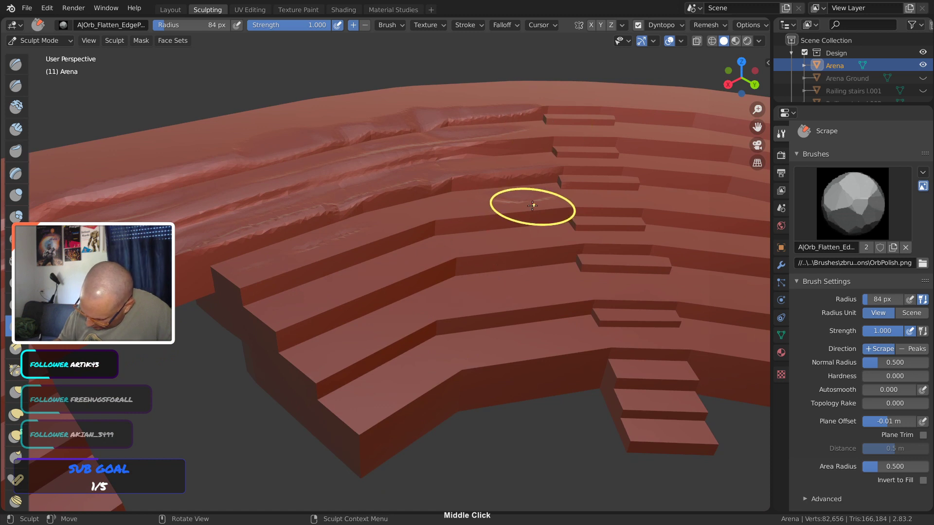
Scrape the fourth, fifth and sixth tier edges between the gap and the stair blocks, and soften the worn treads
mouse_move(531, 207)
left_mouse_down()
mouse_move(414, 233)
mouse_move(273, 292)
mouse_move(407, 248)
mouse_move(535, 250)
mouse_move(471, 264)
left_mouse_up()
left_click_drag(319, 314, 323, 368)
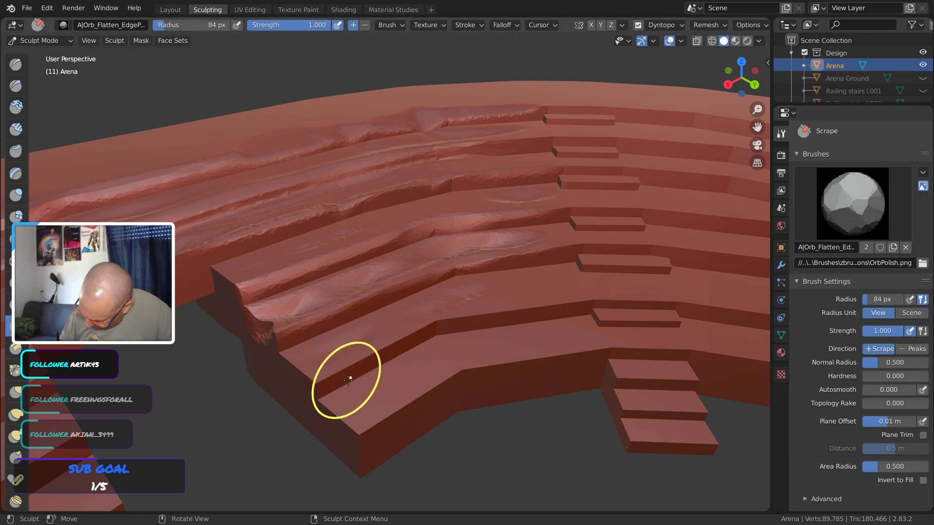
left_click_drag(344, 376, 419, 334)
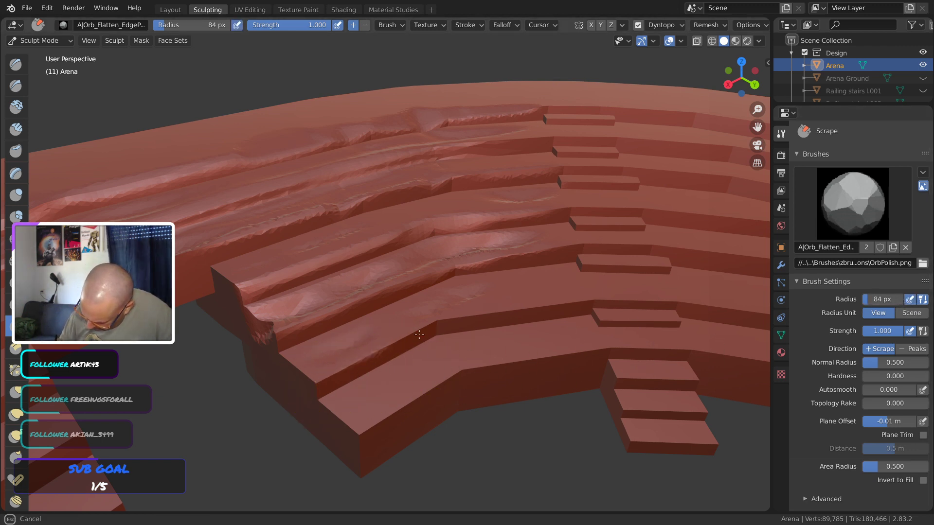
mouse_move(542, 307)
left_mouse_down()
mouse_move(512, 312)
mouse_move(542, 267)
mouse_move(495, 252)
mouse_move(520, 214)
mouse_move(499, 170)
left_mouse_up()
left_click_drag(288, 221, 292, 224)
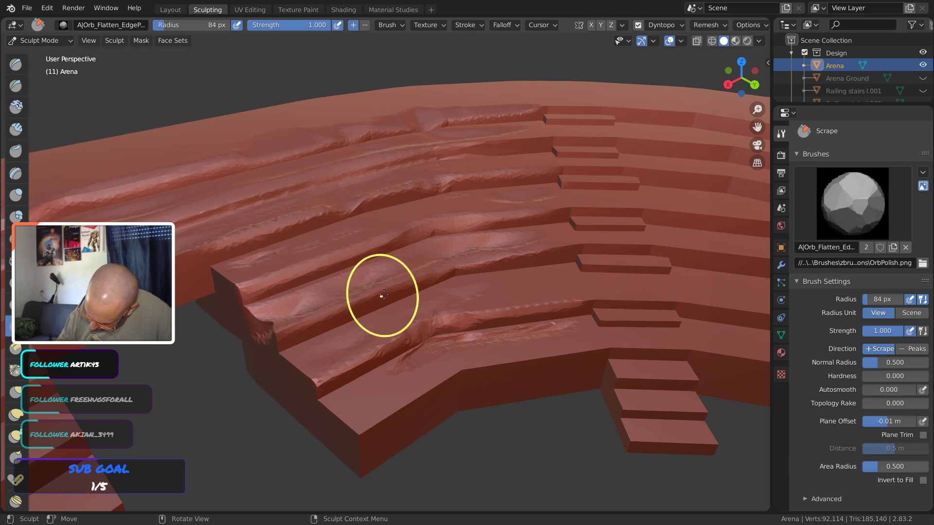
Scrape the lowest tier's front edge and the stepped end corners of the tiers facing the gap
left_click_drag(417, 396, 432, 392)
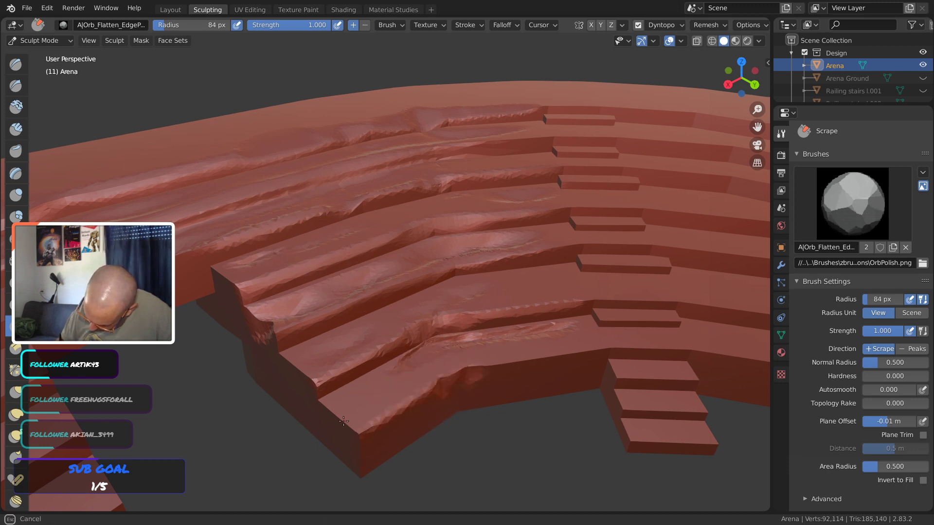
left_click_drag(326, 407, 253, 316)
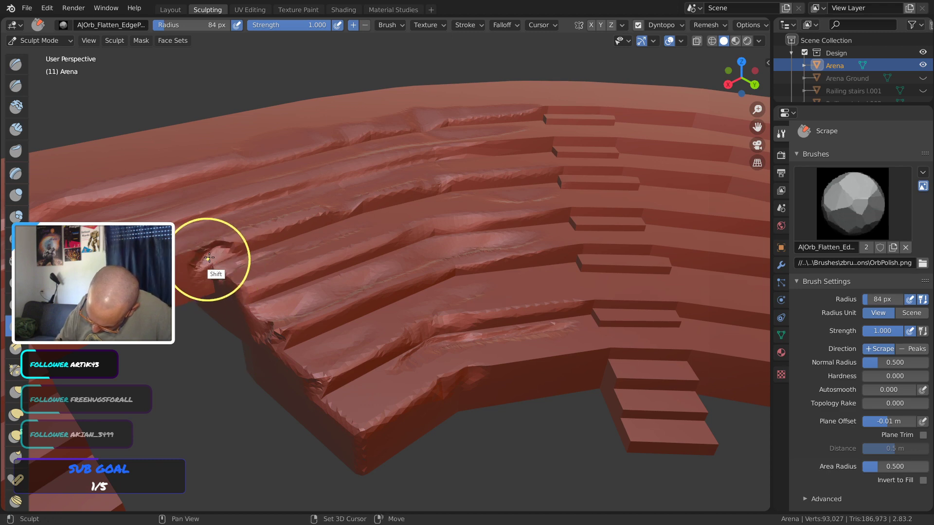
mouse_move(210, 277)
middle_mouse_down()
mouse_move(520, 323)
mouse_move(375, 313)
mouse_move(348, 284)
mouse_move(350, 275)
mouse_move(402, 290)
middle_mouse_up()
left_click_drag(402, 270, 391, 288)
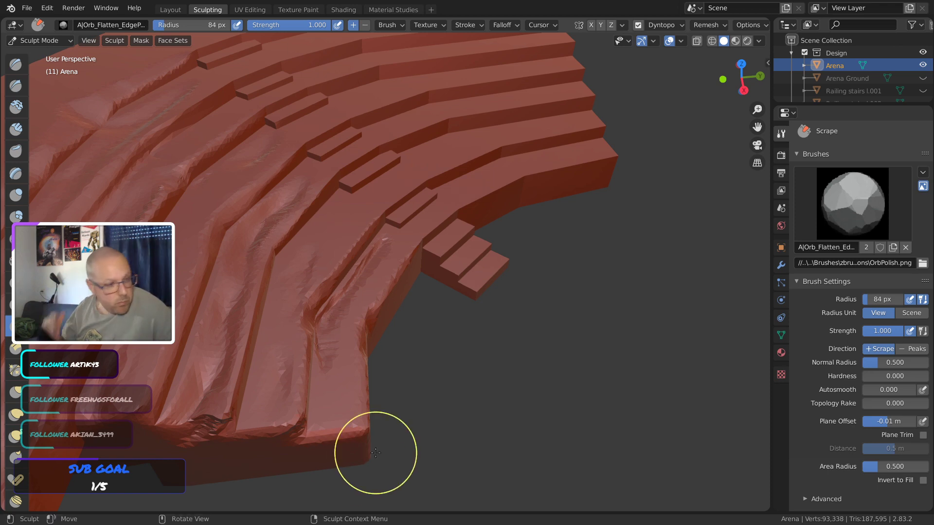
Scrape the bottom edge of the lowest tier's front wall between the gap and the stair block, including its bend
middle_click_drag(446, 296, 365, 307)
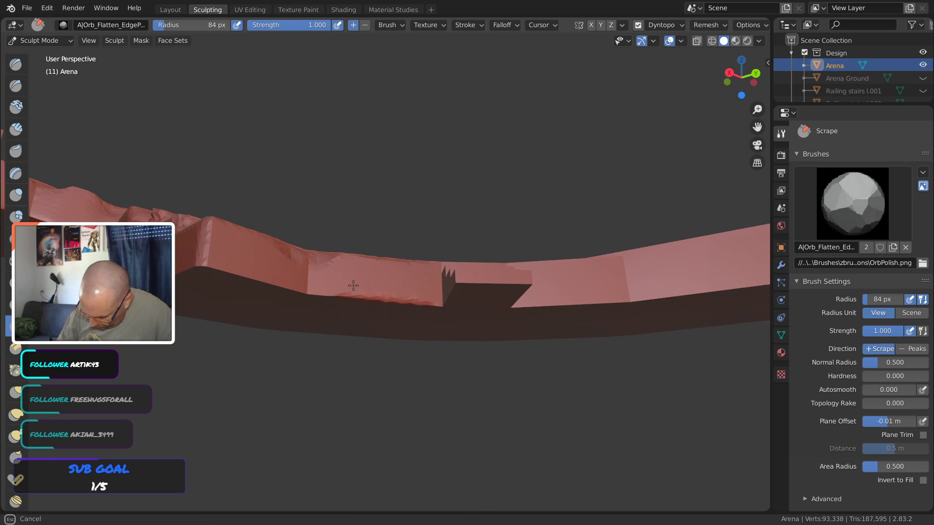
left_click_drag(312, 291, 301, 277)
middle_click_drag(285, 290, 273, 276)
left_click_drag(268, 274, 263, 290)
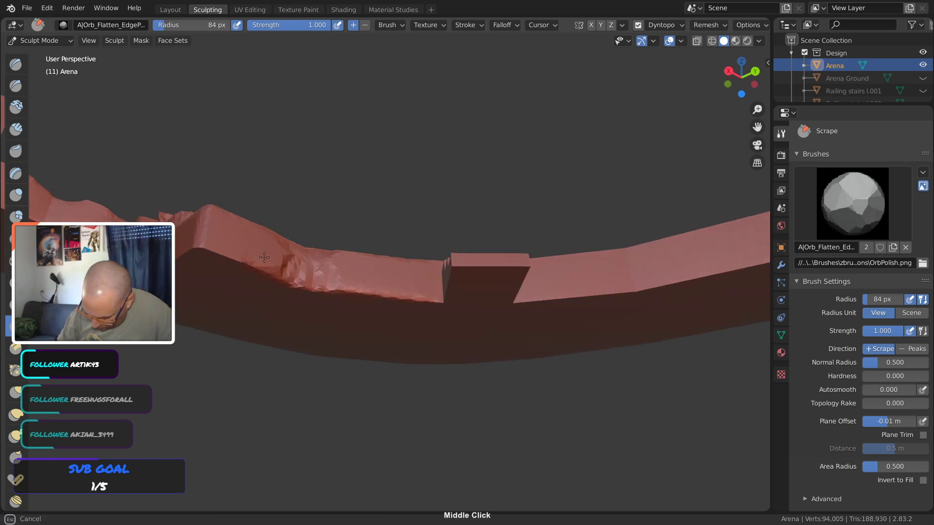
middle_click_drag(264, 290, 309, 319)
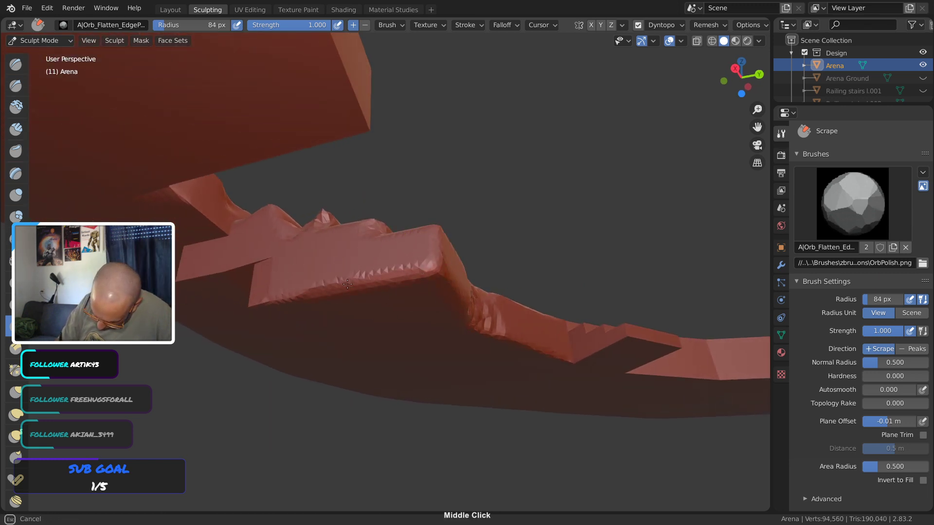
Scrape the underside and vertical corner edges of the tier ends facing the gap
middle_click_drag(253, 296, 467, 312)
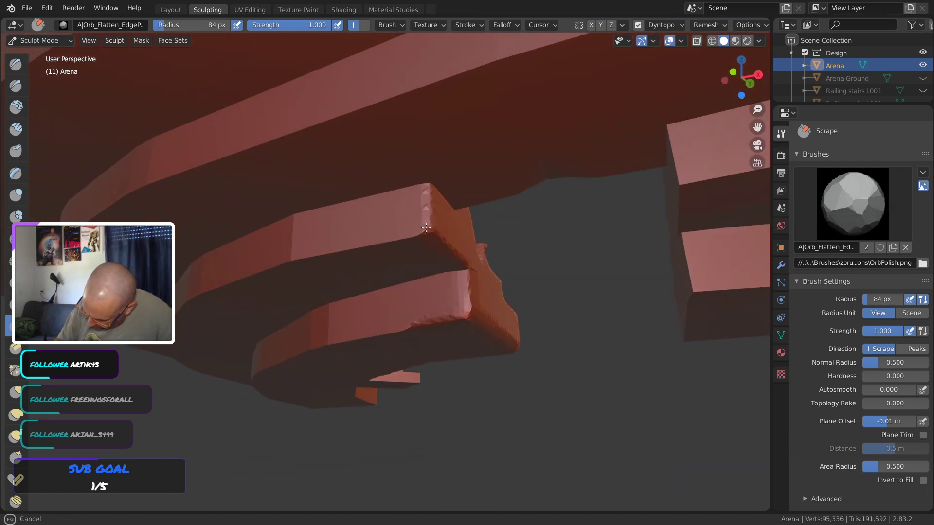
middle_click_drag(426, 224, 357, 265)
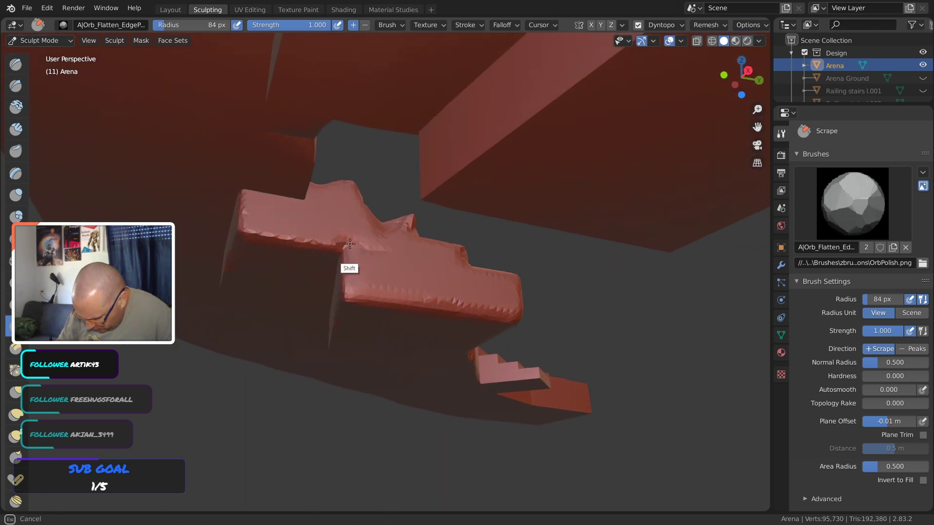
middle_click_drag(355, 255, 309, 417)
mouse_move(565, 363)
middle_mouse_down("shift")
mouse_move(571, 343)
mouse_move(418, 259)
mouse_move(250, 209)
mouse_move(361, 236)
mouse_move(498, 329)
mouse_move(271, 324)
mouse_move(584, 305)
mouse_move(611, 322)
mouse_move(490, 371)
mouse_move(536, 333)
mouse_move(367, 357)
mouse_move(386, 251)
middle_mouse_up("shift")
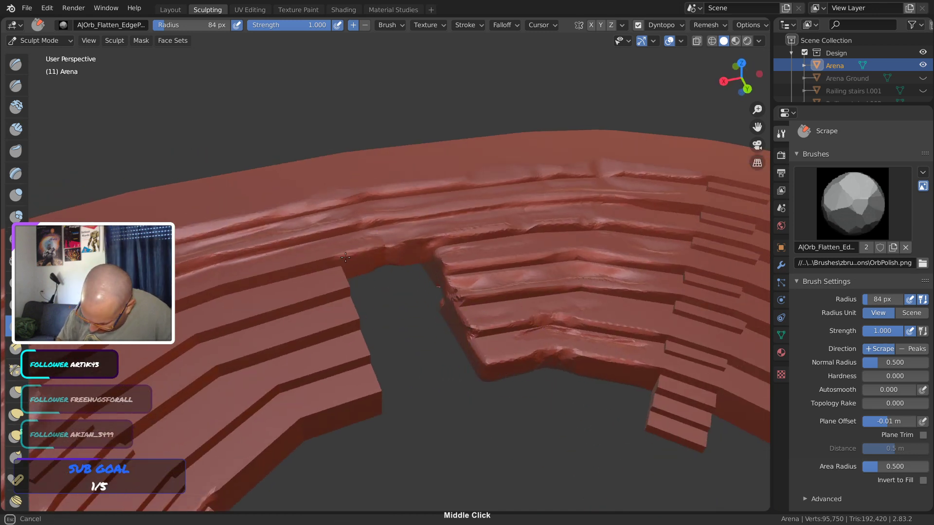
Scrape the upper and middle tier edges on the unworn side of the gap and smooth the worn treads
mouse_move(319, 265)
middle_mouse_down("shift")
mouse_move(420, 266)
mouse_move(417, 241)
middle_mouse_up("shift")
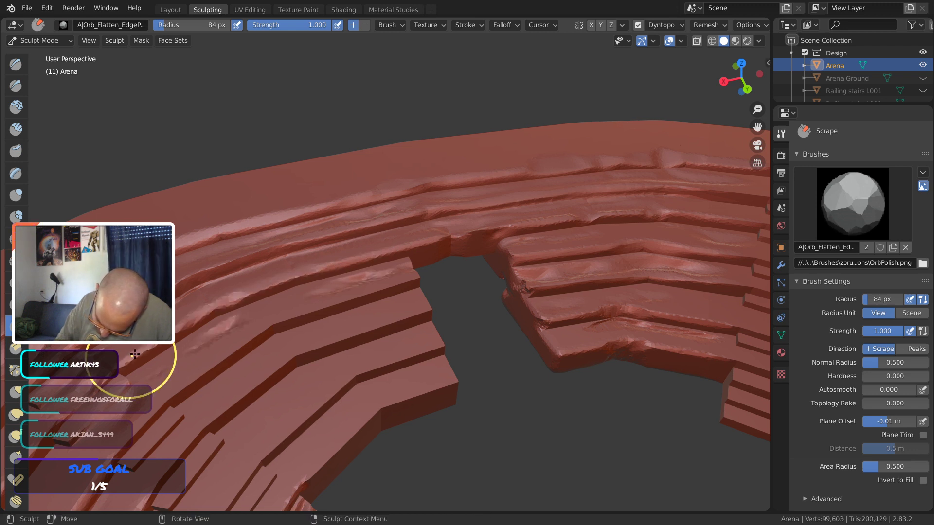
left_click_drag(212, 368, 320, 309)
mouse_move(414, 283)
left_mouse_down()
mouse_move(421, 288)
mouse_move(195, 410)
left_mouse_up()
left_click_drag(382, 298, 361, 258)
left_click_drag(229, 304, 187, 356)
middle_click_drag(352, 314, 398, 259, "shift")
left_click_drag(301, 258, 333, 266, "shift")
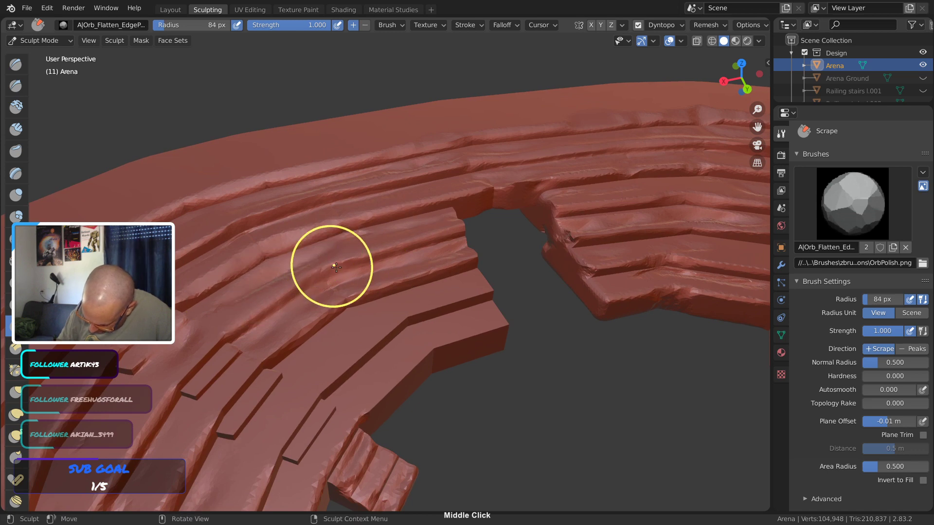
middle_click_drag(334, 265, 408, 301)
middle_click_drag(384, 270, 383, 237)
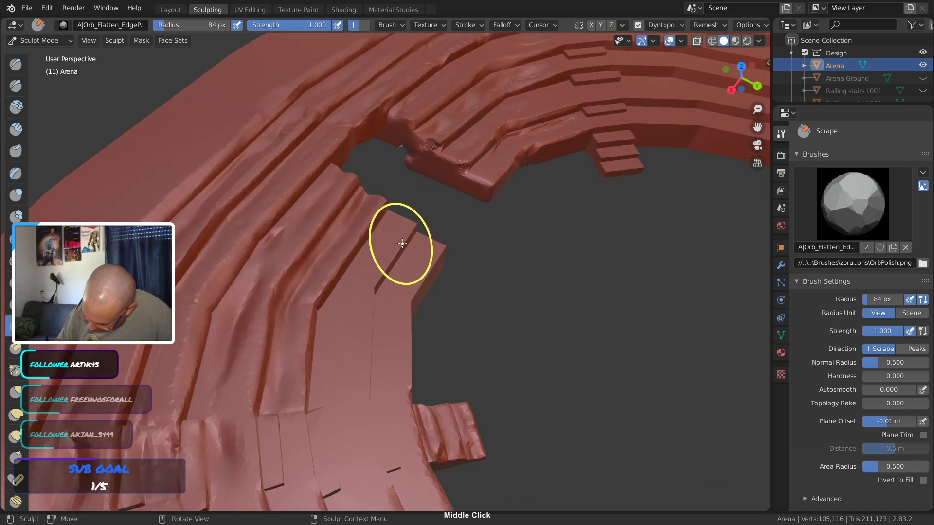
Scrape the second-lowest tier's front edge on that side of the gap and smooth the tread below it
middle_click_drag(432, 267, 399, 243)
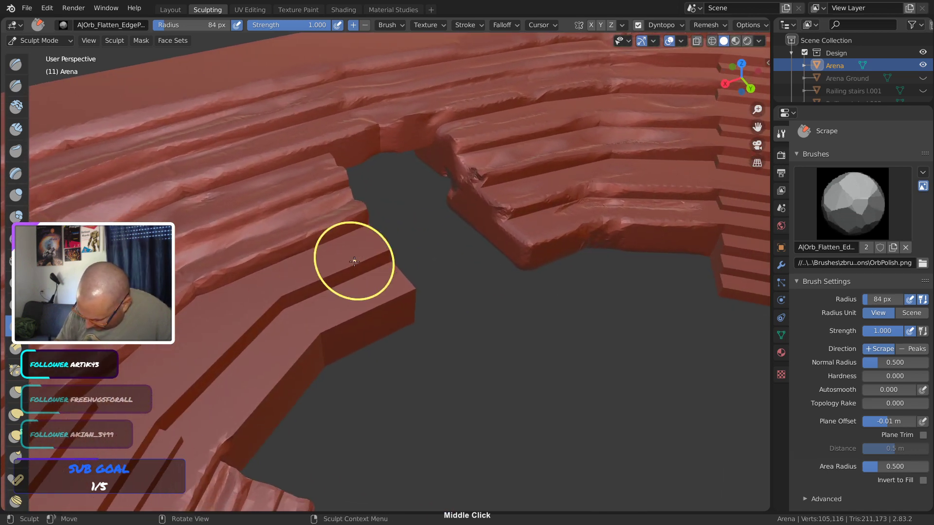
middle_click_drag(318, 300, 337, 253, "ctrl")
middle_click_drag(315, 277, 314, 277)
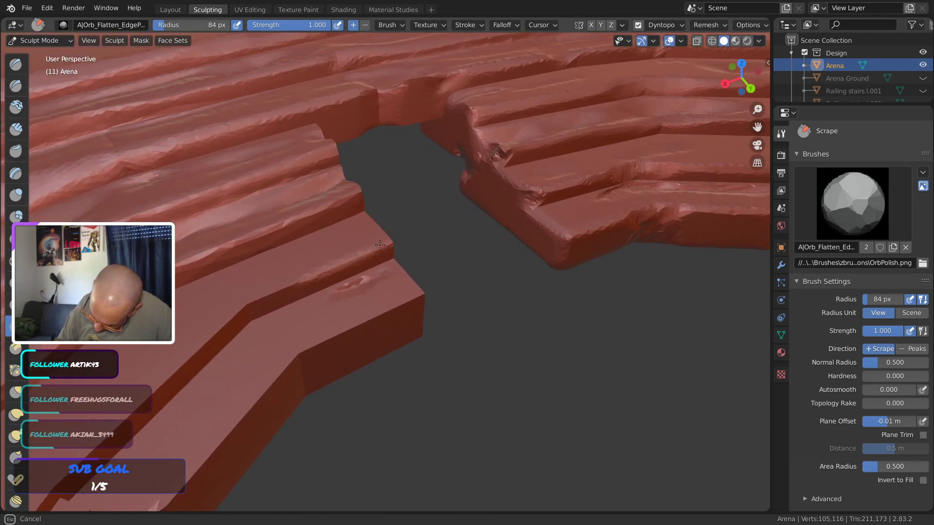
left_click_drag(380, 244, 419, 299)
middle_click_drag(448, 309, 388, 290)
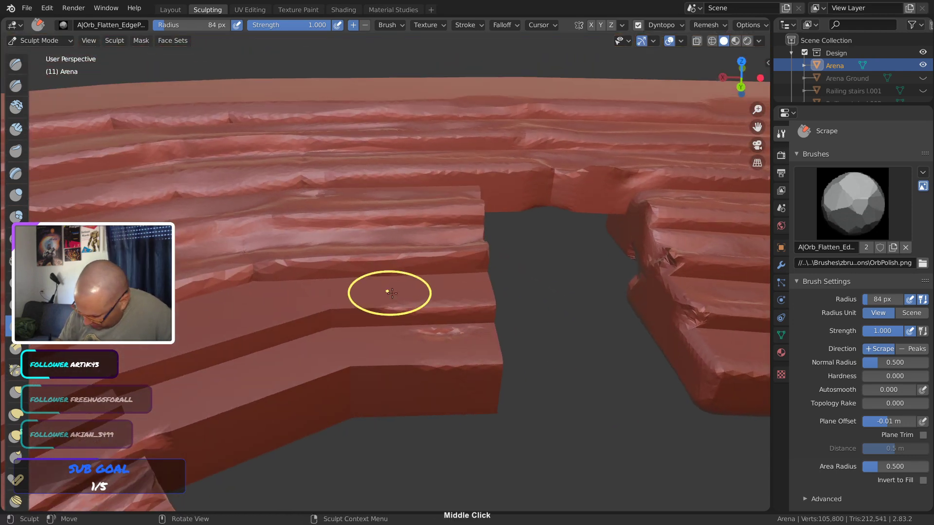
middle_click_drag(475, 311, 346, 309)
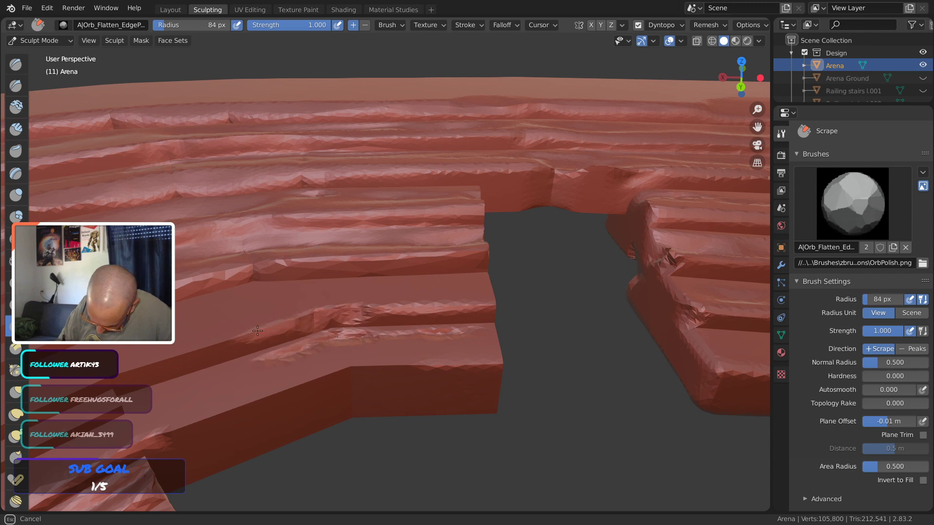
mouse_move(189, 350)
left_mouse_down()
mouse_move(394, 335)
mouse_move(346, 323)
left_mouse_up()
left_click_drag(454, 339, 290, 354, "shift")
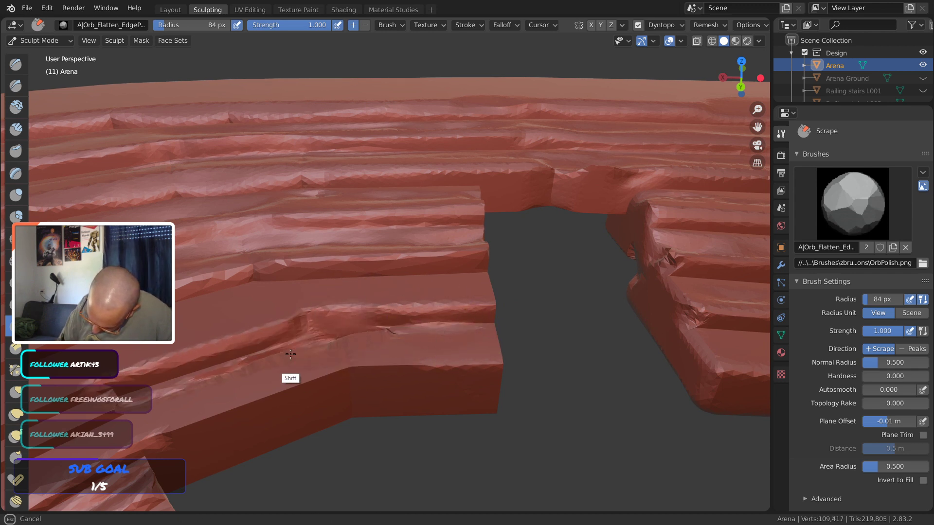
Scrape the lowest tier's front edge from its bend to the corner at the gap
middle_click_drag(145, 407, 392, 327)
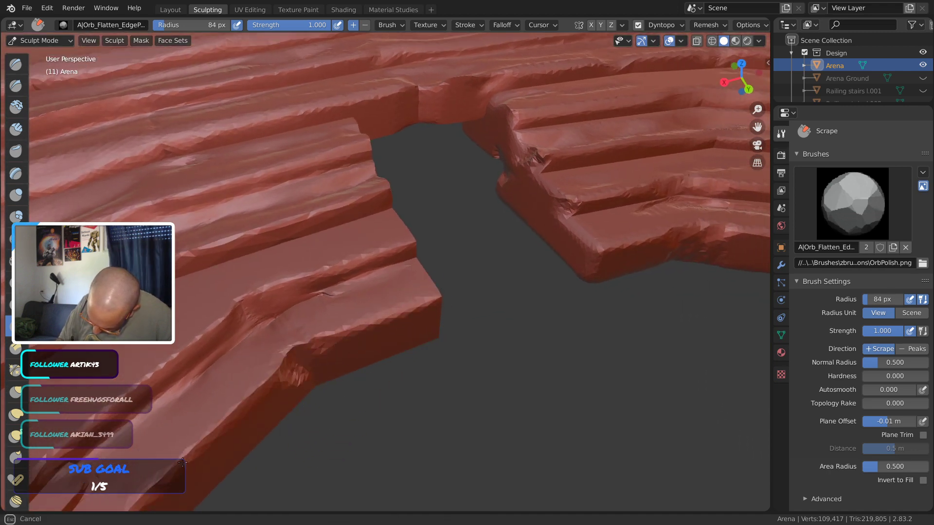
mouse_move(254, 395)
left_mouse_down()
mouse_move(321, 364)
mouse_move(302, 366)
mouse_move(310, 373)
left_mouse_up()
middle_click_drag(313, 376, 311, 337)
middle_click_drag(450, 335, 400, 350, "shift")
mouse_move(400, 351)
left_mouse_down()
mouse_move(401, 329)
mouse_move(296, 320)
left_mouse_up()
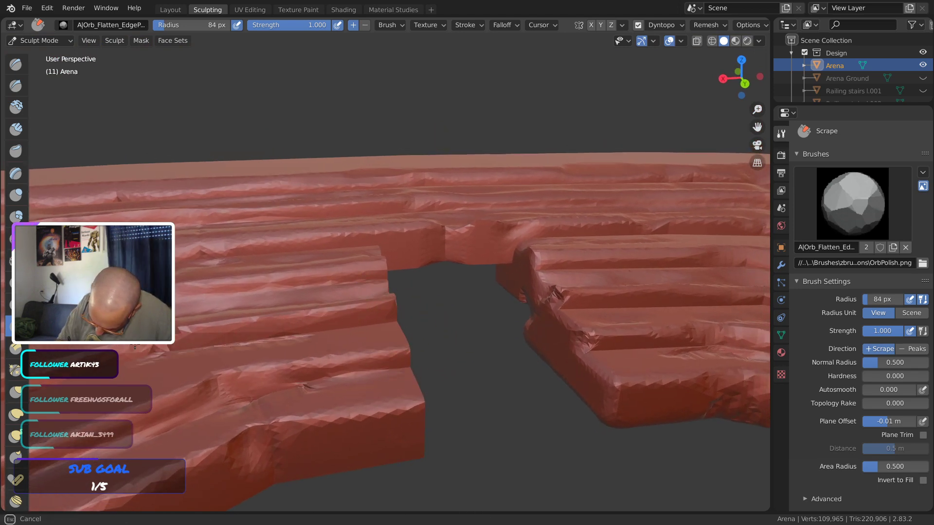
Wear the third-lowest tier's front edge near the gap and smooth the tread below it
middle_click_drag(187, 354, 506, 240)
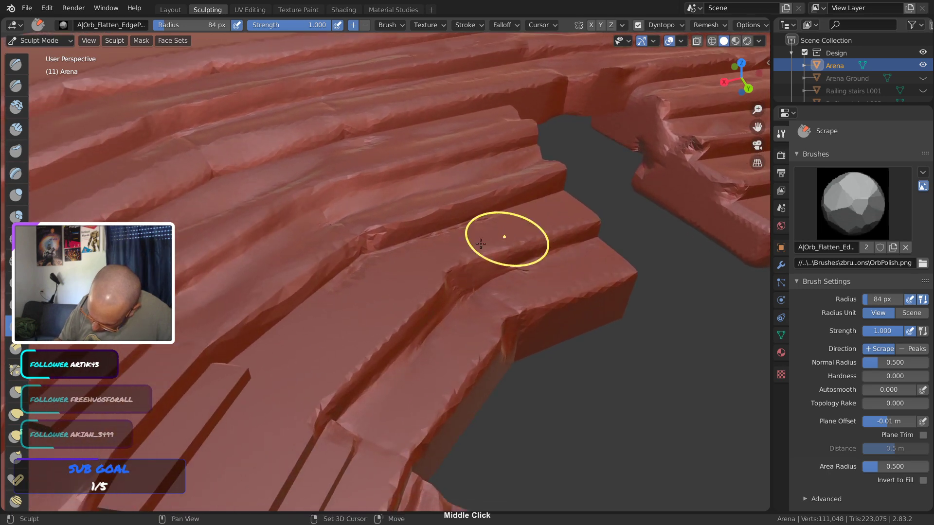
left_click_drag(240, 319, 240, 323)
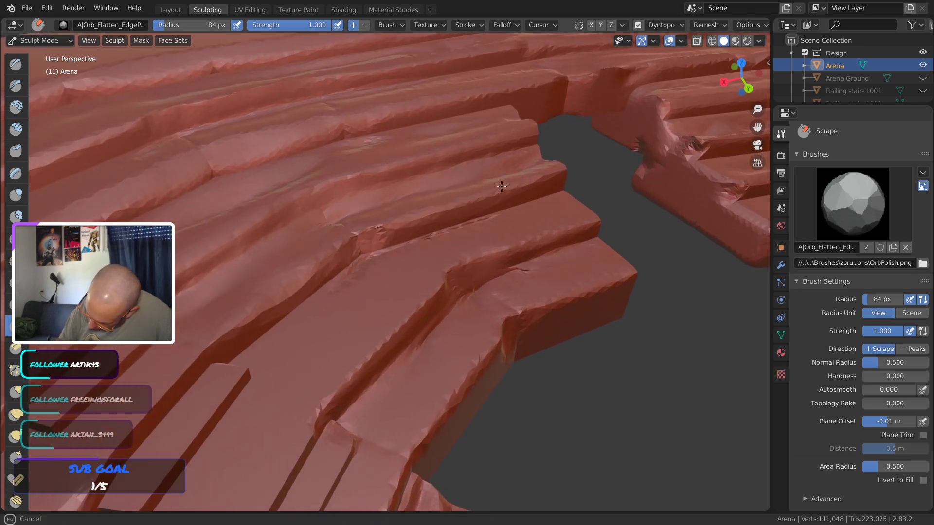
left_click_drag(537, 190, 534, 194)
left_click_drag(481, 223, 351, 286, "shift")
mouse_move(515, 233)
middle_mouse_down()
mouse_move(591, 251)
mouse_move(646, 278)
mouse_move(236, 382)
mouse_move(340, 272)
mouse_move(246, 217)
mouse_move(283, 209)
middle_mouse_up()
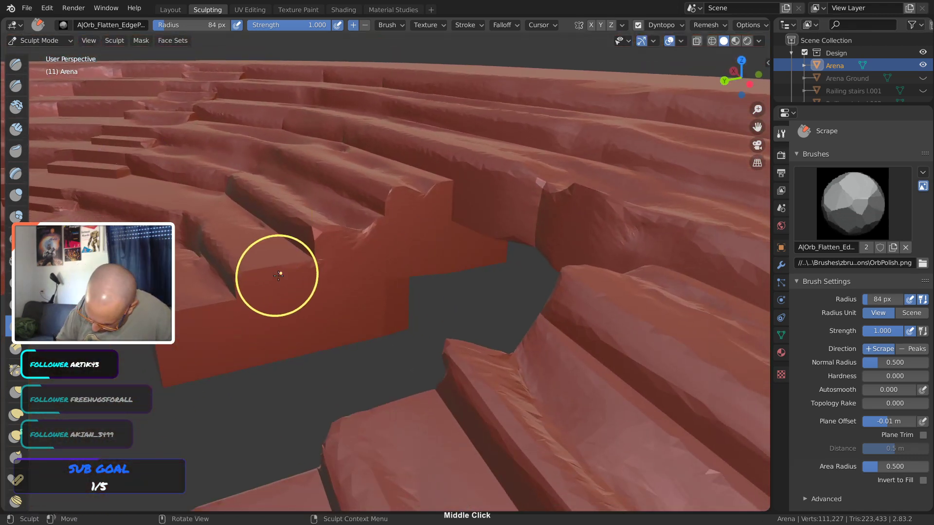
Scrape the stepped end edges, vertical corner and bottom edges of the two lowest tiers facing the gap
mouse_move(277, 273)
left_mouse_down()
mouse_move(253, 272)
mouse_move(203, 307)
left_mouse_up()
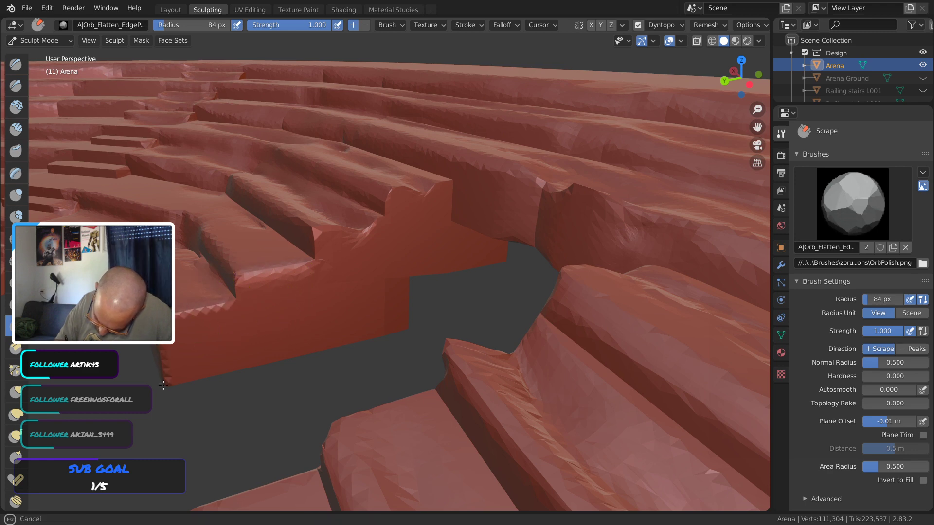
left_click_drag(164, 385, 175, 380)
mouse_move(176, 379)
middle_mouse_down()
mouse_move(229, 370)
mouse_move(277, 336)
mouse_move(294, 320)
mouse_move(296, 274)
middle_mouse_up()
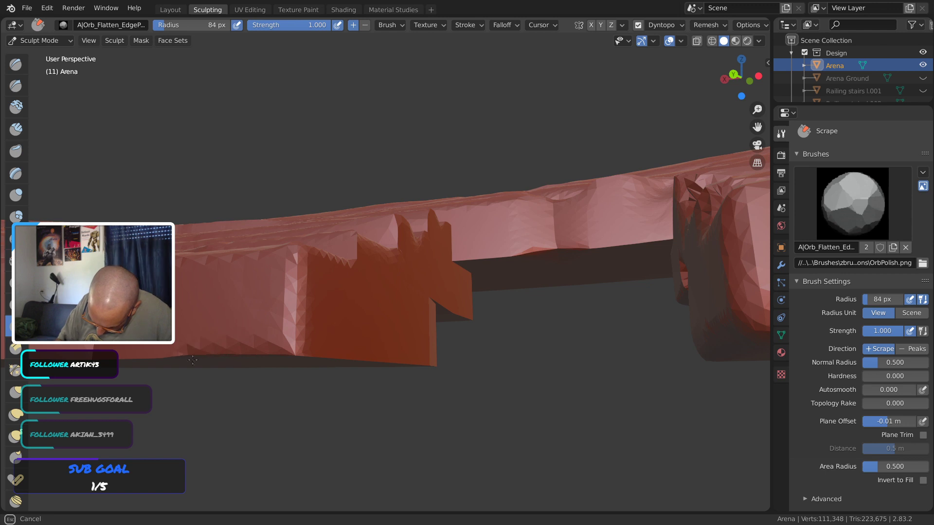
middle_click_drag(325, 356, 367, 296)
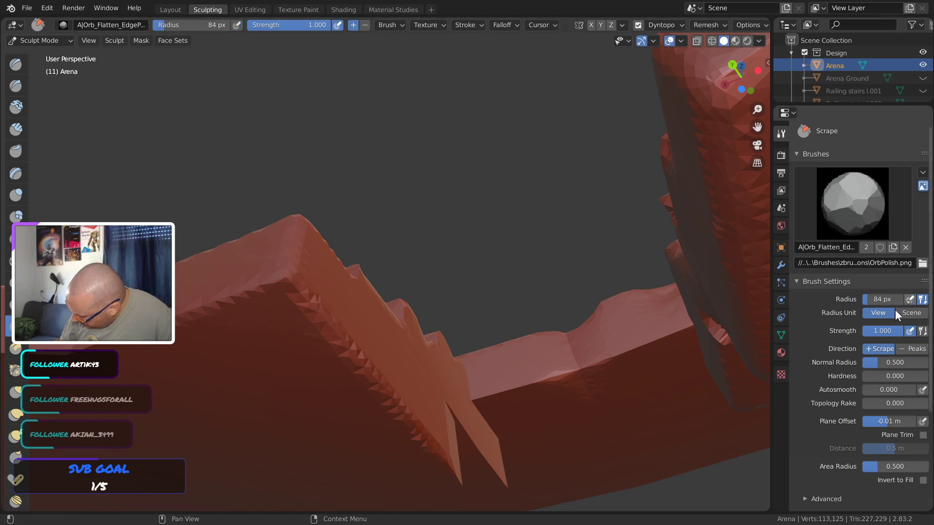
Flatten the lowest tier's bottom corner at the gap using the Scrape/Peaks brush with radius pen pressure off
left_click_drag(410, 423, 409, 421)
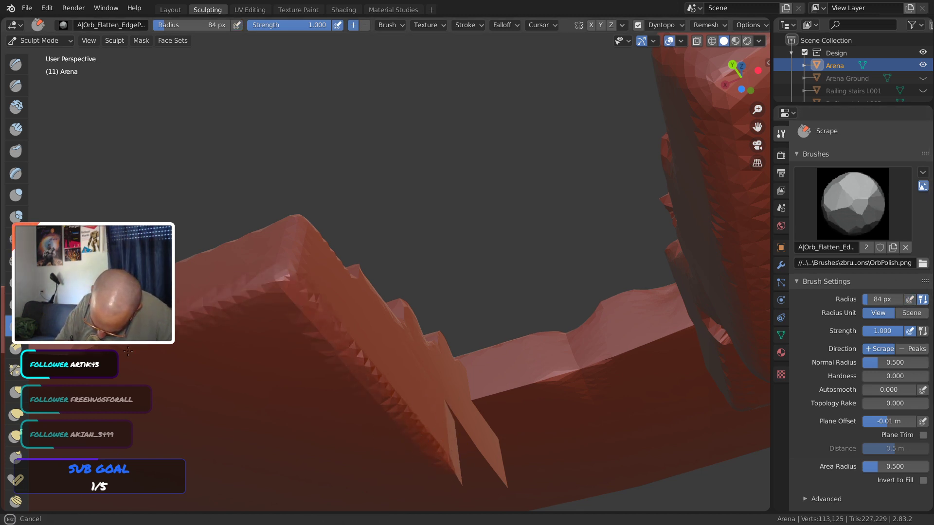
left_click_drag(128, 351, 121, 353)
mouse_move(308, 282)
left_mouse_down()
mouse_move(294, 278)
mouse_move(286, 289)
mouse_move(287, 274)
left_mouse_up()
left_click(853, 205)
left_click(619, 273)
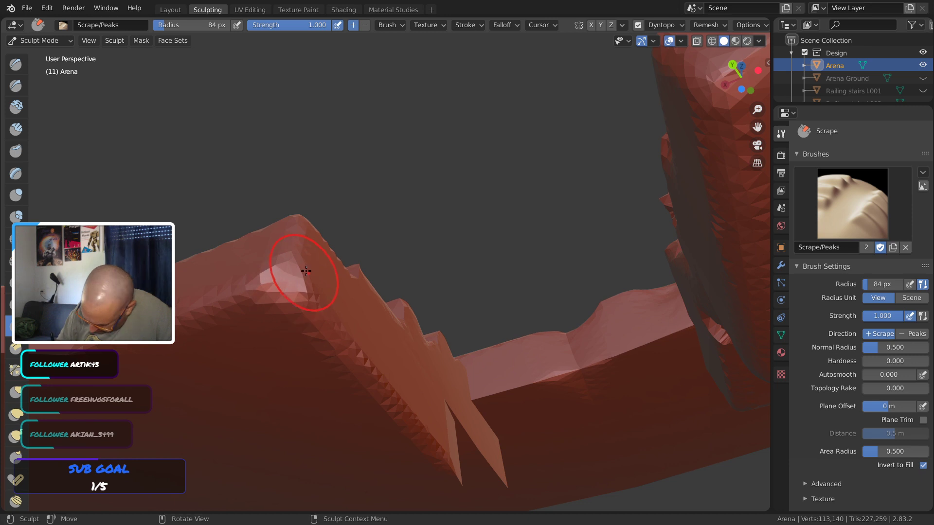
middle_click_drag(306, 271, 326, 280)
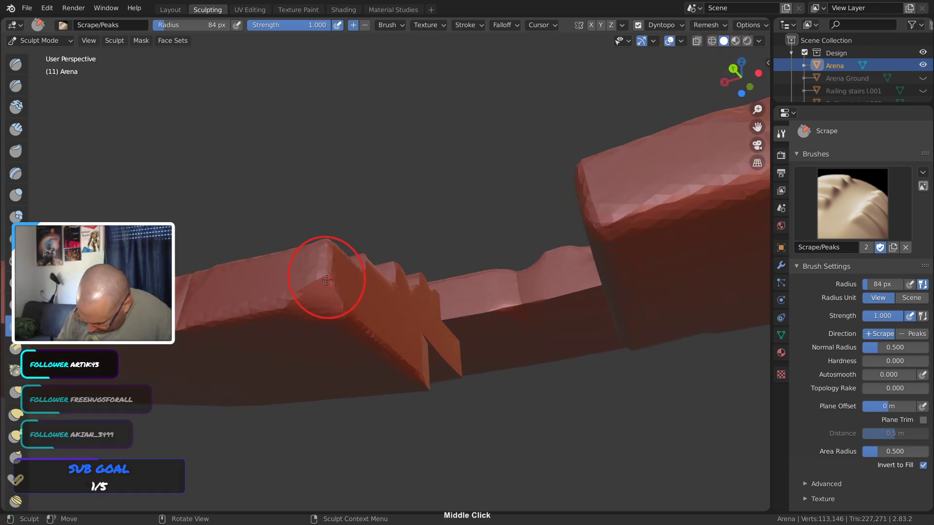
Switch back to the A|Orb_Flatten_Edge brush and scrape the lowest tier's bottom front edge and end corner
left_click(853, 205)
left_click(577, 273)
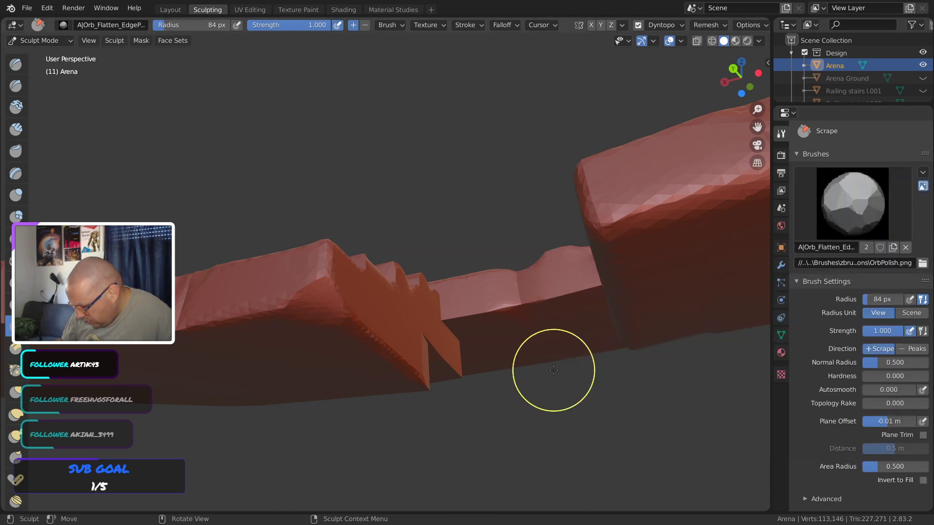
mouse_move(553, 369)
middle_mouse_down()
mouse_move(490, 346)
mouse_move(338, 319)
mouse_move(444, 265)
mouse_move(444, 274)
middle_mouse_up()
left_click_drag(544, 285, 624, 297)
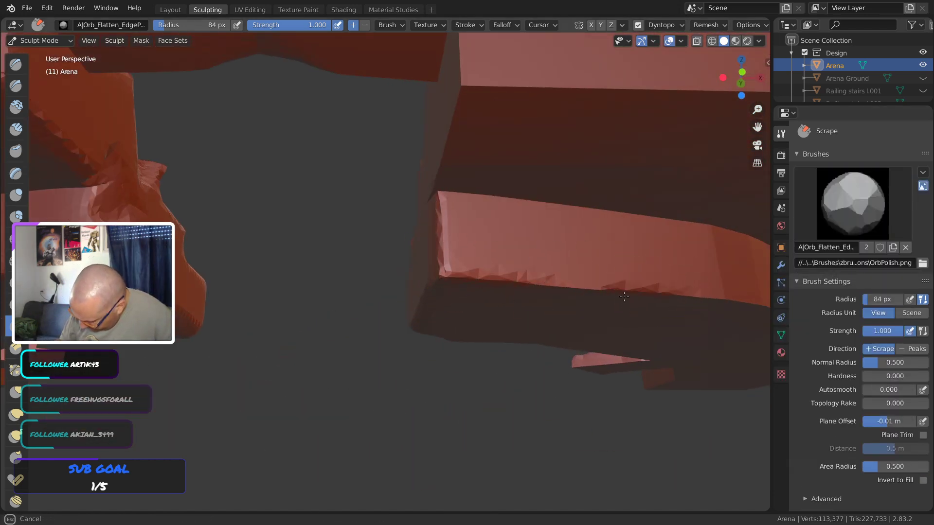
left_click_drag(445, 264, 453, 245)
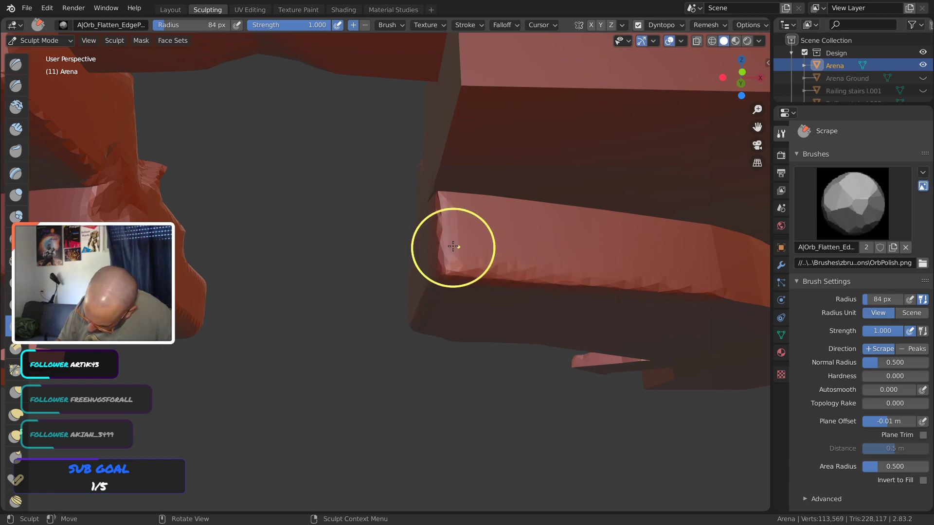
Scrape the rear vertical corners and underside edges of the two stepped tier blocks beside the gap
middle_click_drag(452, 246, 548, 334)
middle_click_drag(553, 285, 549, 242)
left_click_drag(560, 219, 550, 243)
middle_click_drag(540, 221, 547, 228)
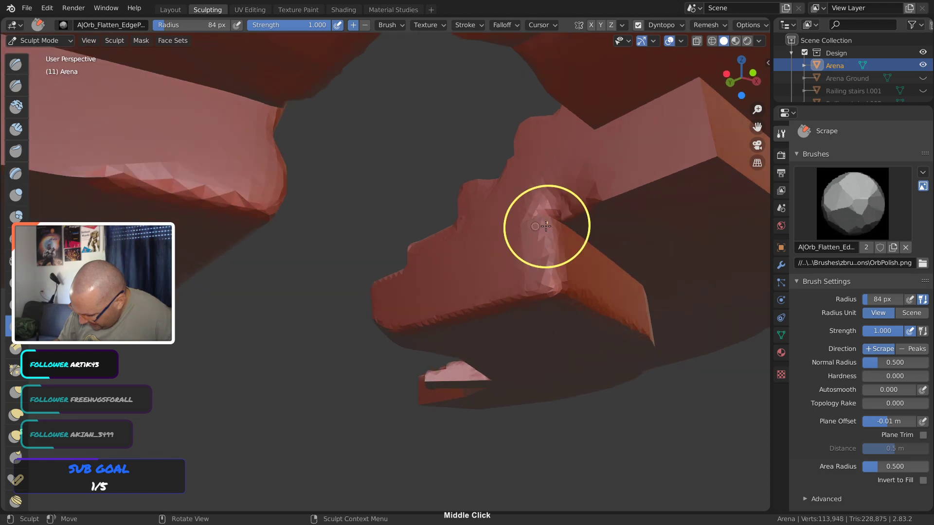
mouse_move(547, 227)
left_mouse_down()
mouse_move(564, 212)
mouse_move(542, 248)
mouse_move(590, 267)
left_mouse_up()
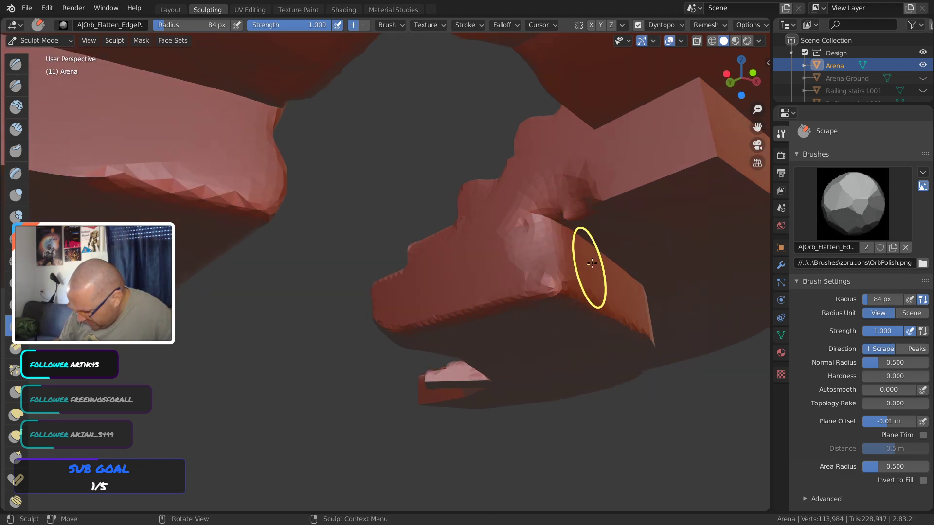
mouse_move(590, 267)
middle_mouse_down()
mouse_move(602, 292)
mouse_move(569, 271)
mouse_move(504, 285)
mouse_move(501, 119)
mouse_move(599, 331)
mouse_move(606, 302)
mouse_move(585, 270)
mouse_move(481, 330)
middle_mouse_up()
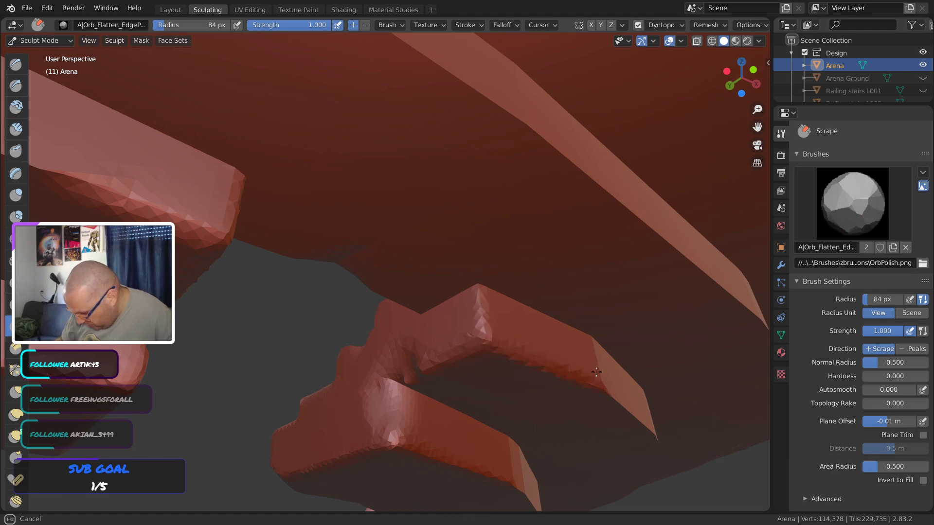
Scrape the bottom edge of the wall spanning the gap and the underside edges of the opposite tier blocks
middle_click_drag(594, 363, 408, 321)
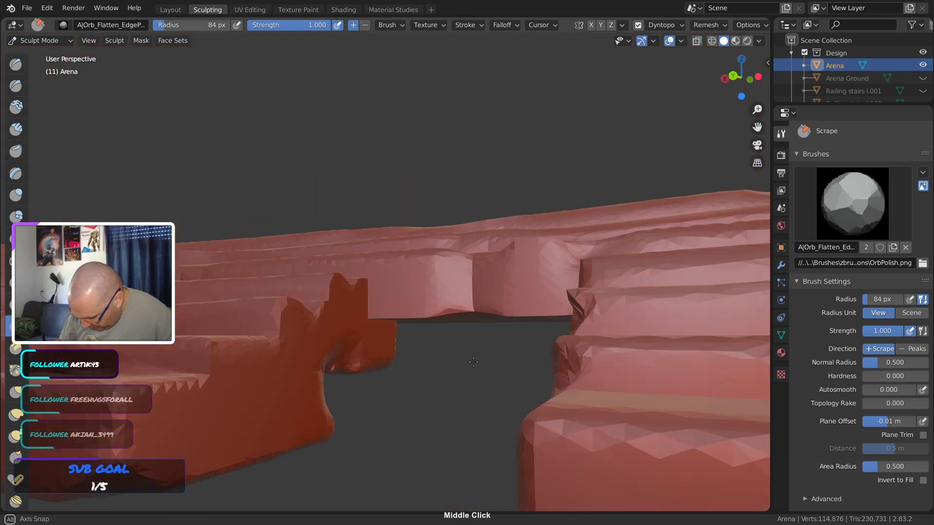
left_click_drag(398, 319, 569, 315)
mouse_move(554, 340)
middle_mouse_down()
mouse_move(642, 377)
mouse_move(603, 355)
mouse_move(563, 293)
mouse_move(594, 229)
middle_mouse_up()
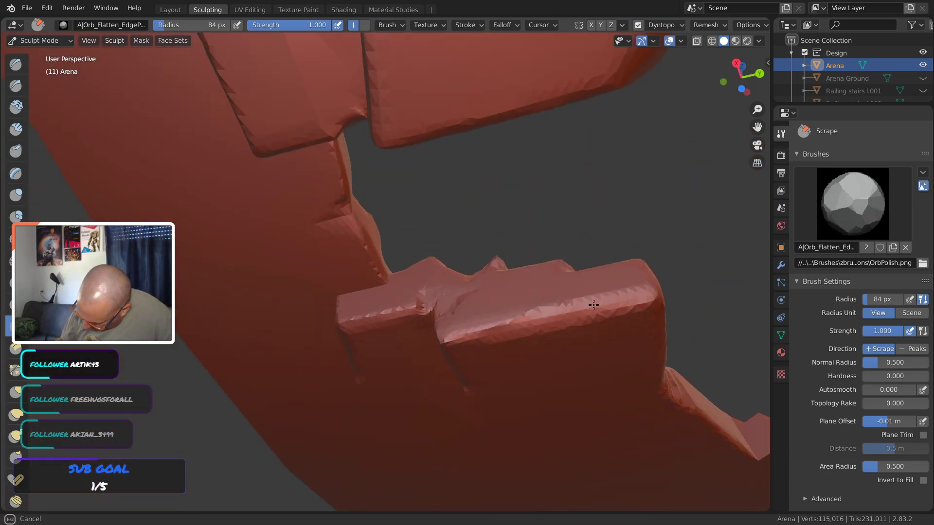
middle_click_drag(447, 347, 376, 380)
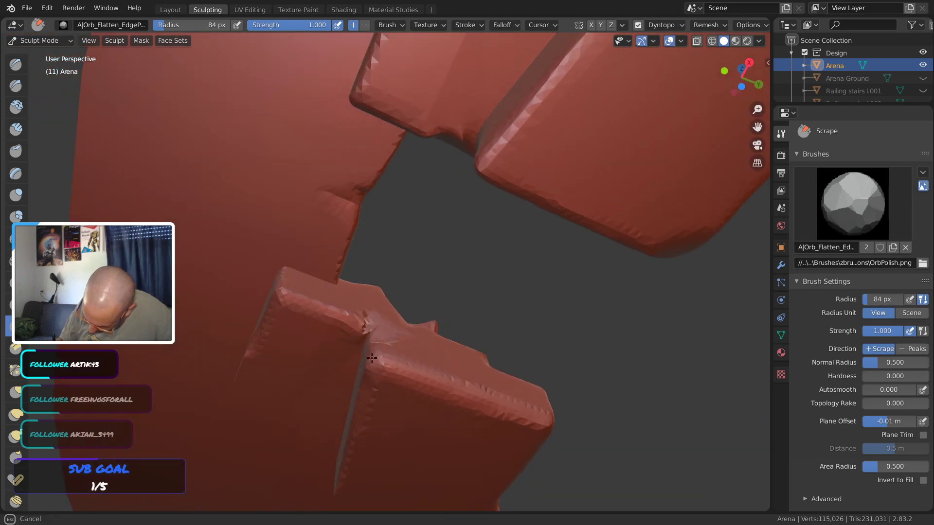
left_click_drag(372, 359, 302, 302)
mouse_move(416, 375)
middle_mouse_down()
mouse_move(298, 407)
mouse_move(574, 301)
mouse_move(422, 287)
mouse_move(428, 306)
middle_mouse_up()
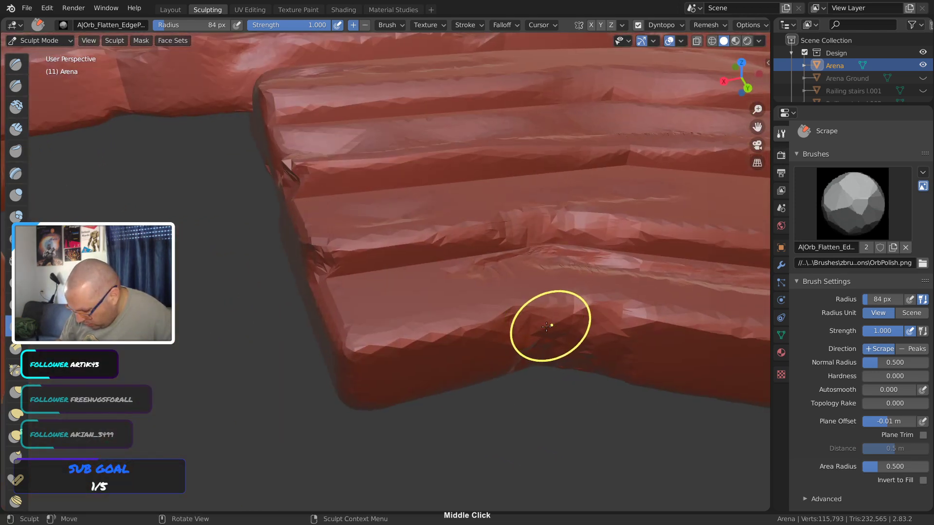
Scrape the front edges of the two lowest tiers at the gap and save the file
left_click_drag(389, 340, 447, 319)
left_click_drag(393, 277, 391, 224)
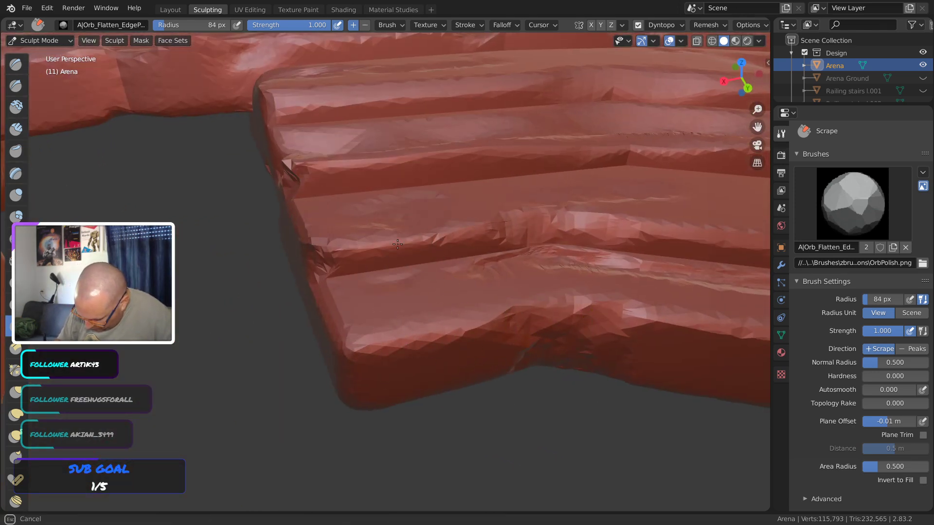
middle_click_drag(397, 244, 588, 252)
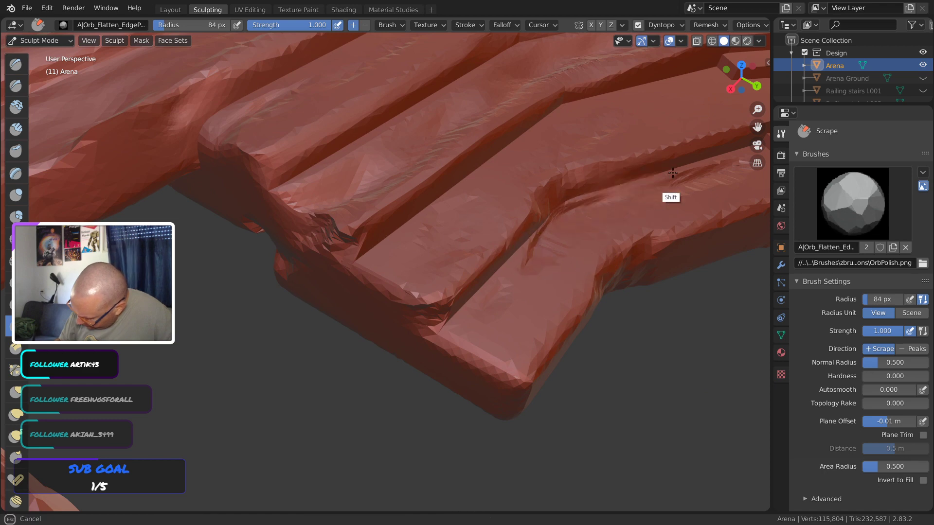
middle_click_drag(507, 327, 641, 294)
middle_click_drag(392, 324, 398, 313, "ctrl")
key("Home")
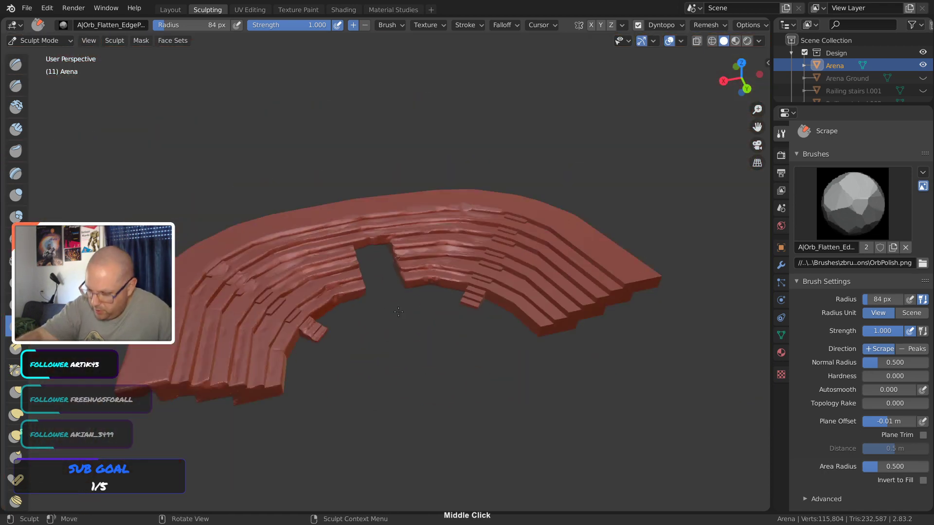
key("ctrl+s")
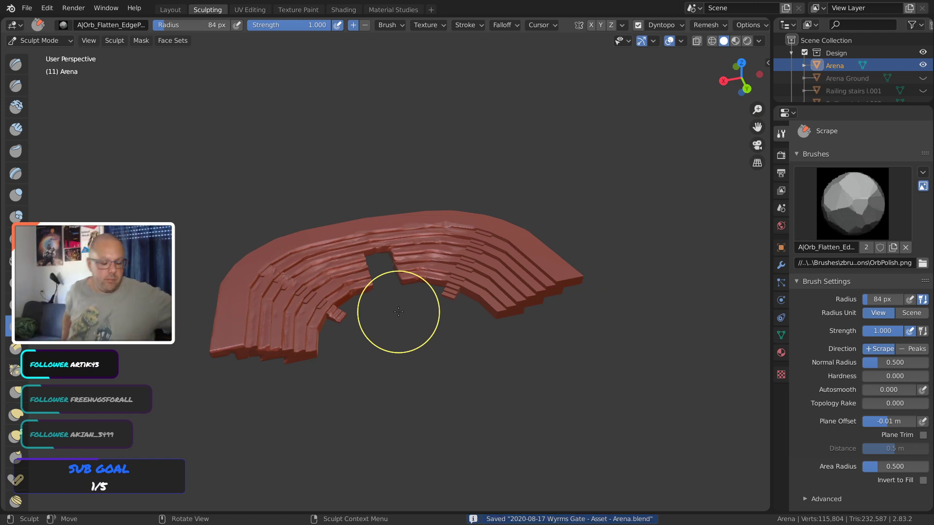
middle_click_drag(398, 312, 357, 292)
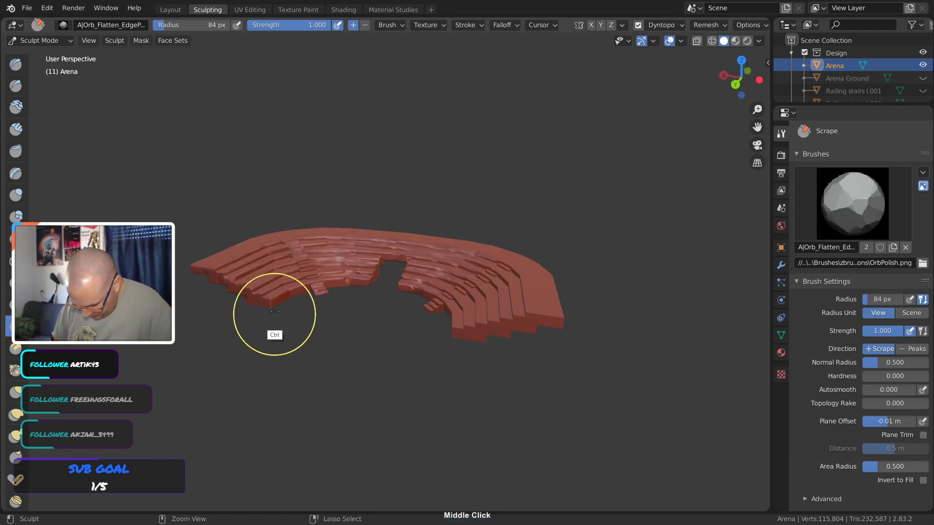
middle_click_drag(275, 314, 295, 225, "ctrl")
mouse_move(239, 237)
middle_mouse_down("shift")
mouse_move(327, 253)
mouse_move(354, 350)
mouse_move(375, 271)
middle_mouse_up("shift")
mouse_move(258, 253)
left_mouse_down()
mouse_move(253, 268)
mouse_move(282, 257)
left_mouse_up()
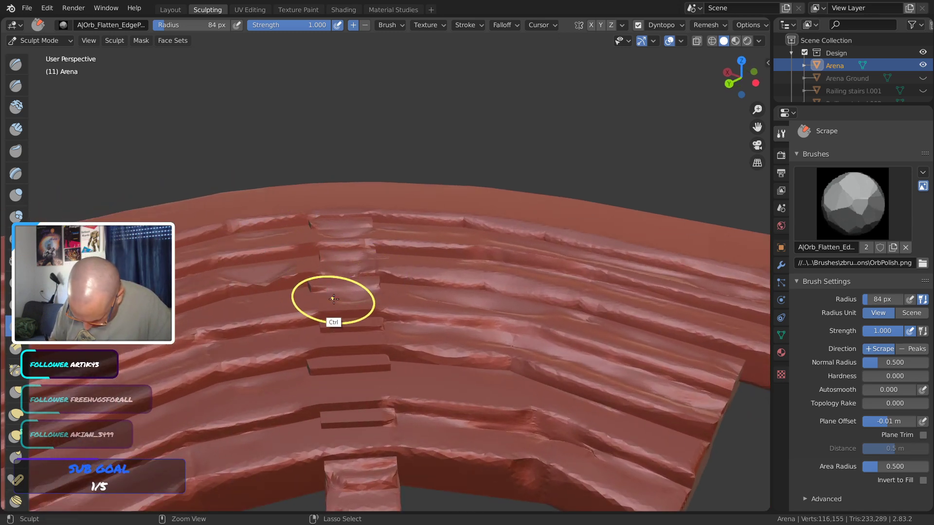
key("ctrl+z")
Scrape chips along the front edges and bend corners of the upper tiers beside the stair blocks
mouse_move(296, 288)
middle_mouse_down("ctrl")
mouse_move(259, 229)
mouse_move(292, 243)
mouse_move(401, 246)
mouse_move(271, 295)
mouse_move(508, 245)
middle_mouse_up("ctrl")
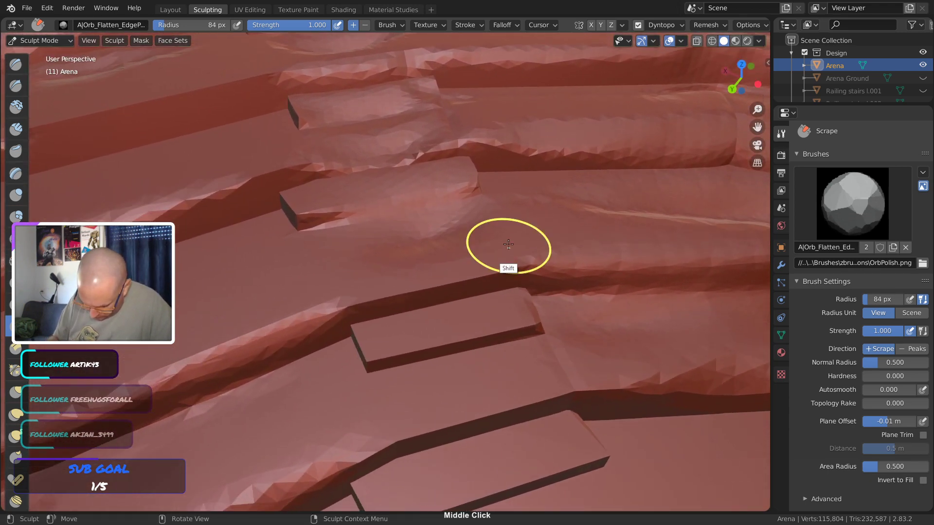
scroll(508, 245, "up", 5)
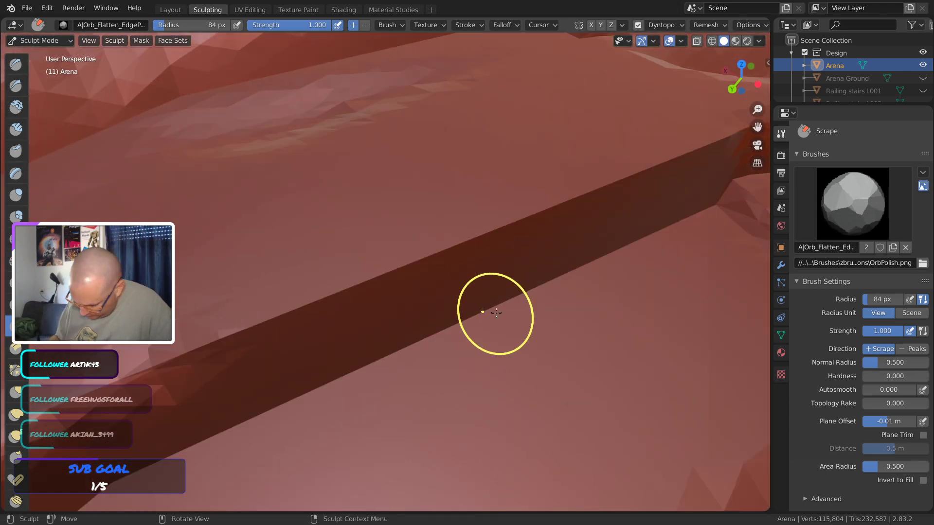
middle_click_drag(496, 313, 417, 256, "ctrl")
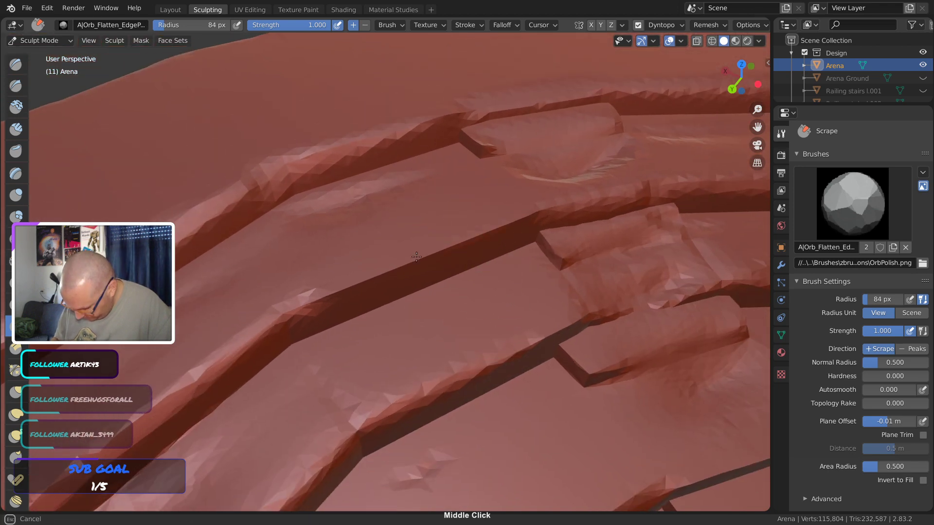
middle_click_drag(361, 274, 477, 251)
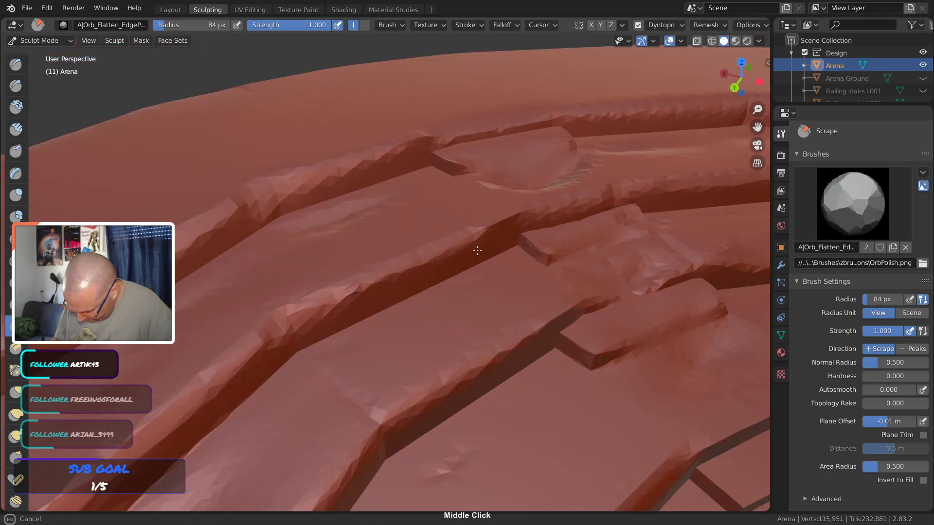
left_click_drag(404, 267, 213, 380)
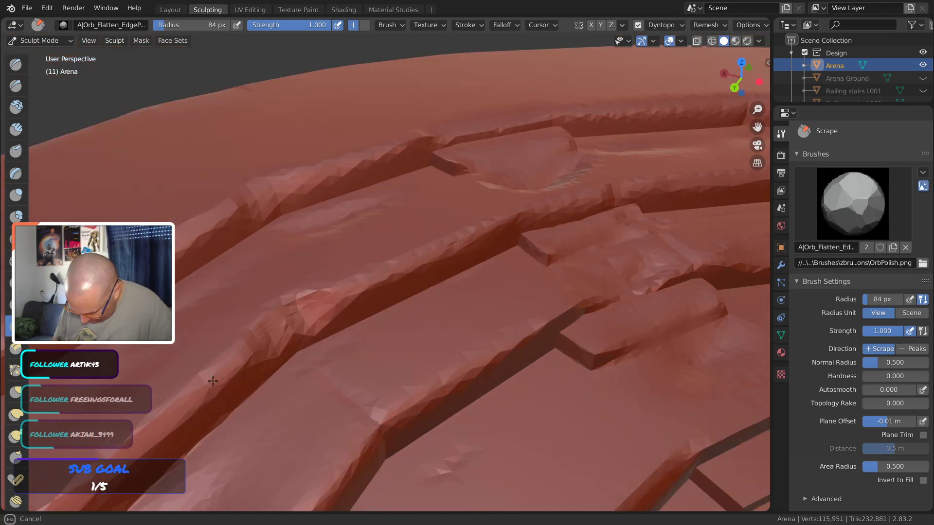
left_click_drag(168, 427, 158, 436)
mouse_move(323, 167)
left_mouse_down()
mouse_move(183, 224)
mouse_move(170, 241)
left_mouse_up()
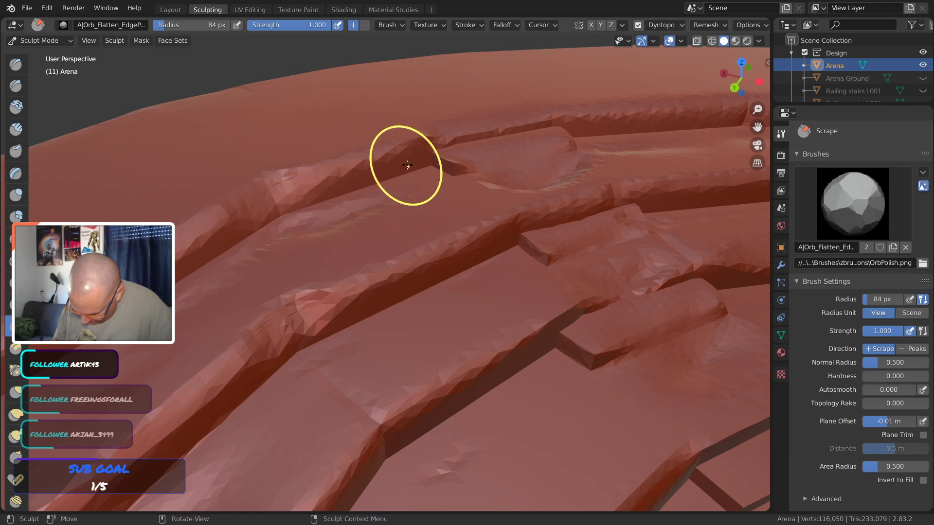
left_click_drag(498, 342, 470, 371)
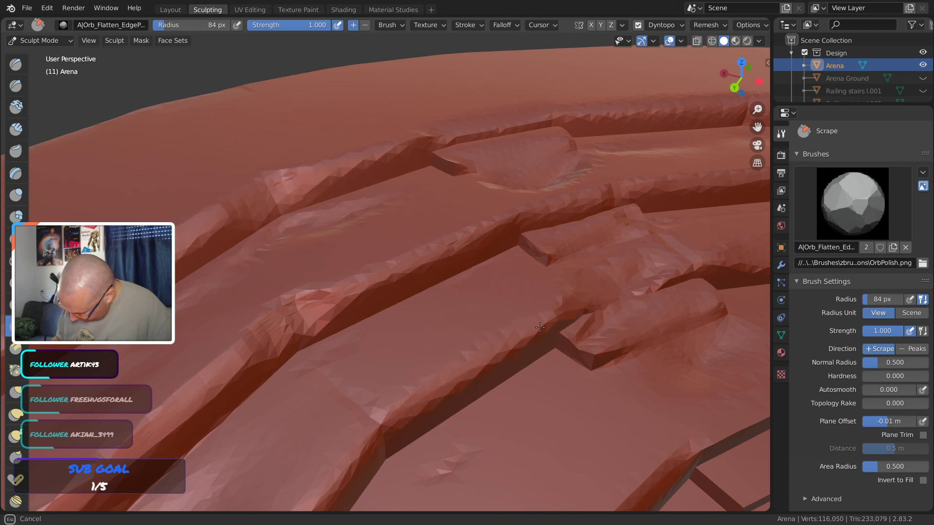
Scrape the front edges of the middle tiers beside the two untouched lower stair blocks
mouse_move(540, 327)
middle_mouse_down()
mouse_move(515, 314)
mouse_move(411, 100)
mouse_move(386, 210)
middle_mouse_up()
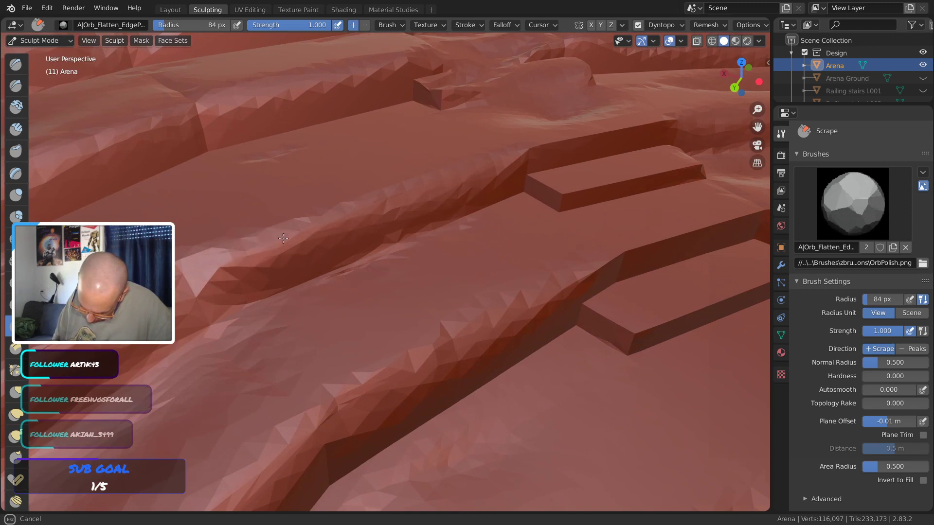
left_click_drag(283, 239, 299, 232, "ctrl")
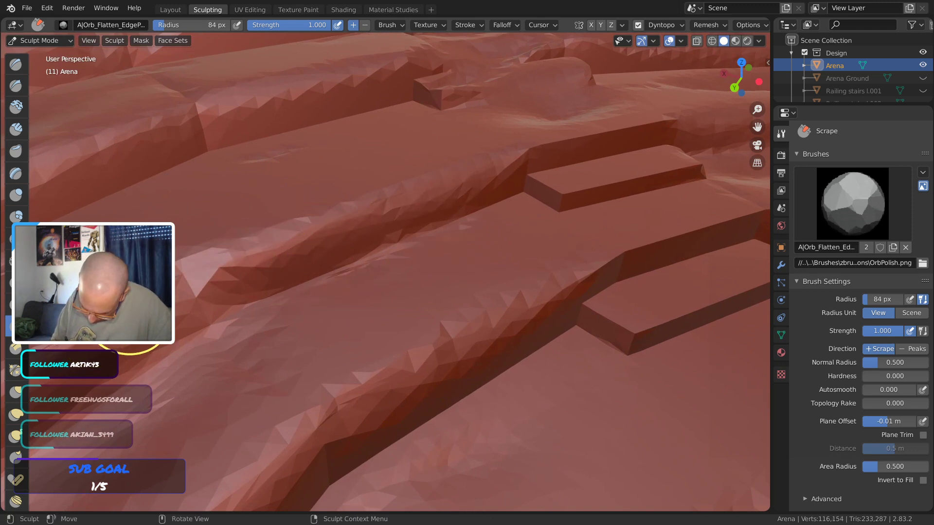
mouse_move(373, 290)
middle_mouse_down("shift")
mouse_move(472, 308)
mouse_move(422, 168)
middle_mouse_up("shift")
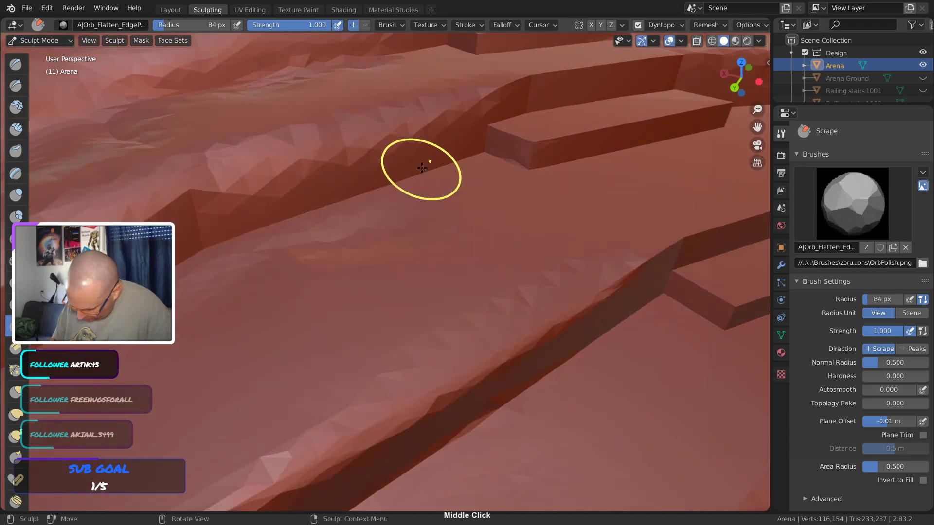
left_click_drag(437, 114, 358, 138)
mouse_move(453, 140)
left_mouse_down()
mouse_move(455, 96)
mouse_move(439, 79)
left_mouse_up()
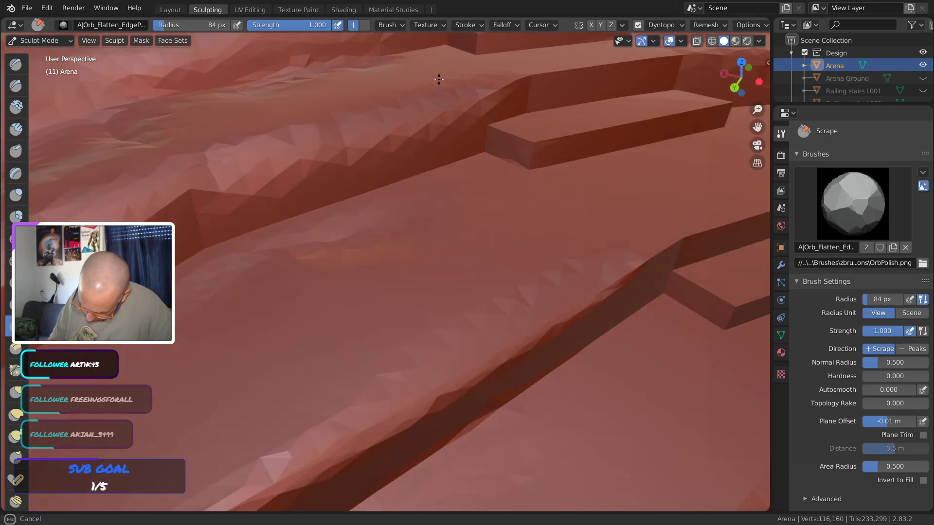
left_click_drag(329, 156, 201, 157)
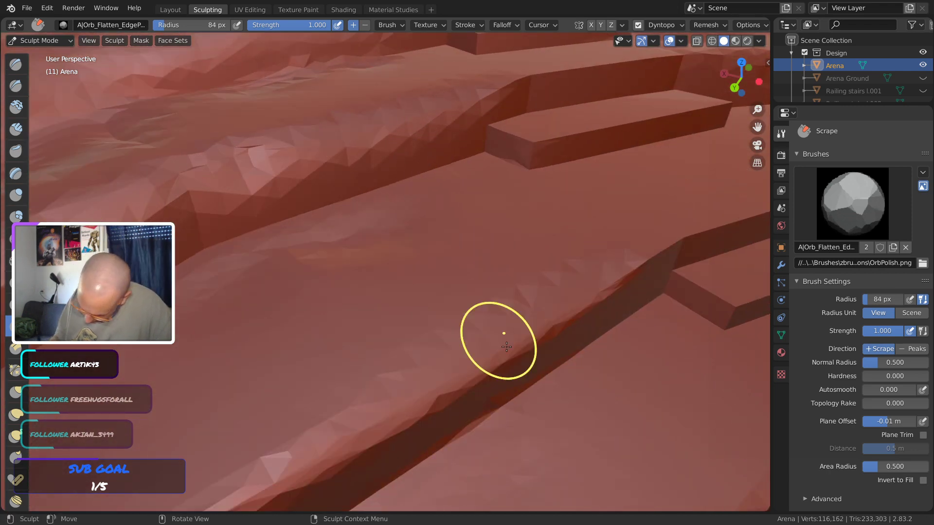
Scrape the ground and edges around the lower stair block and the tier edge running behind it
mouse_move(605, 289)
middle_mouse_down()
mouse_move(629, 160)
mouse_move(478, 298)
middle_mouse_up()
mouse_move(477, 298)
left_mouse_down()
mouse_move(406, 194)
mouse_move(284, 240)
mouse_move(252, 208)
left_mouse_up()
middle_click_drag(399, 255, 463, 289)
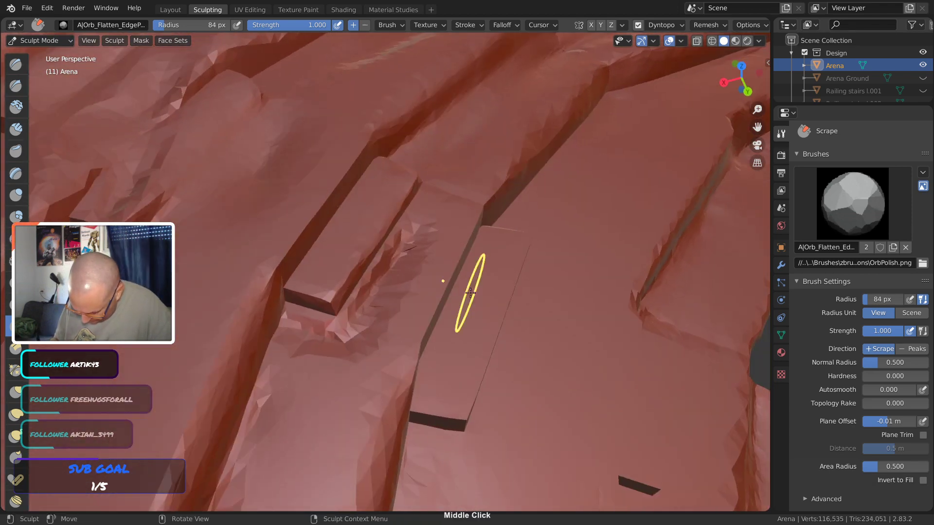
left_click_drag(284, 257, 342, 172)
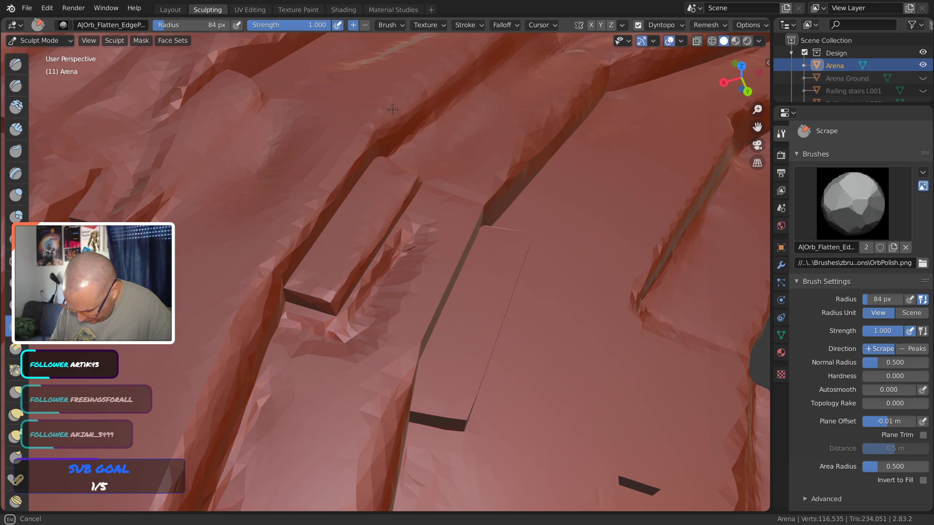
left_click_drag(303, 226, 340, 236)
mouse_move(340, 236)
middle_mouse_down()
mouse_move(477, 323)
mouse_move(559, 337)
mouse_move(445, 313)
mouse_move(511, 329)
mouse_move(433, 275)
mouse_move(351, 248)
middle_mouse_up()
Scrape the front faces and near end corners of the lower stair blocks on the tiers
left_click_drag(378, 280, 425, 266)
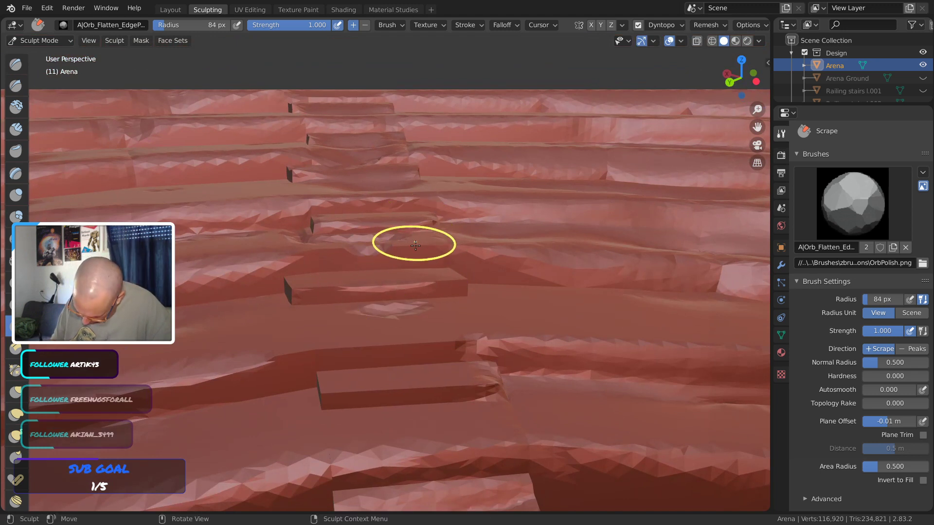
mouse_move(367, 140)
left_mouse_down()
mouse_move(361, 215)
mouse_move(373, 329)
mouse_move(402, 339)
mouse_move(390, 396)
mouse_move(396, 500)
mouse_move(390, 346)
left_mouse_up()
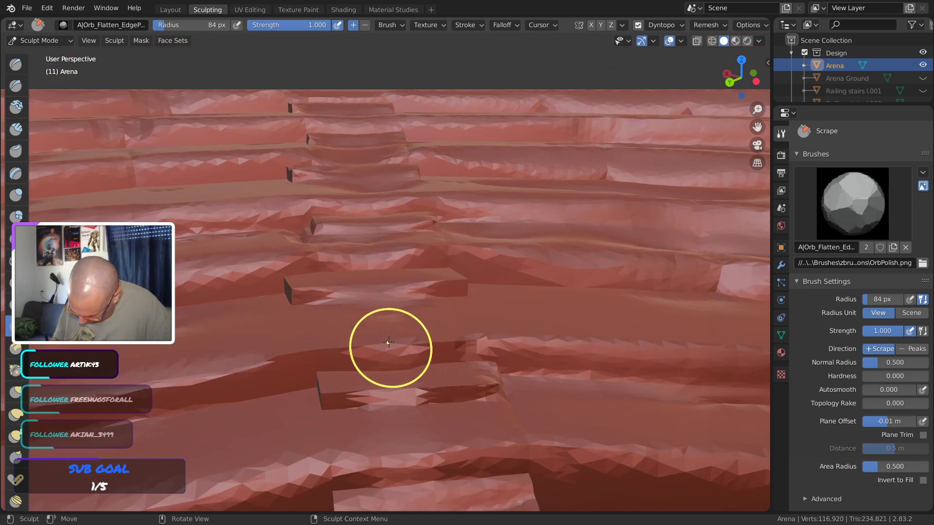
middle_click_drag(291, 293, 392, 341)
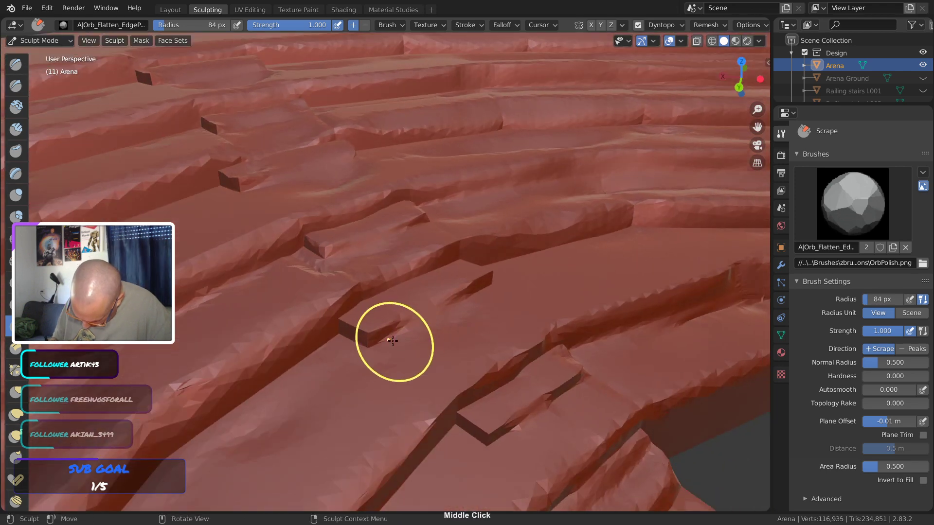
left_click_drag(363, 338, 357, 325)
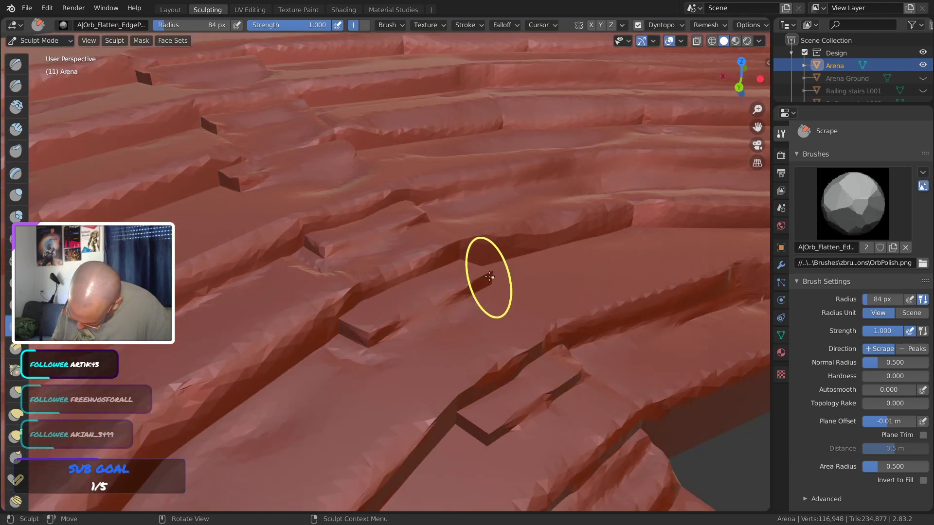
Scrape the opposite end corners of the lower stair blocks and smooth the jagged tread beneath them
middle_click_drag(485, 278, 292, 334)
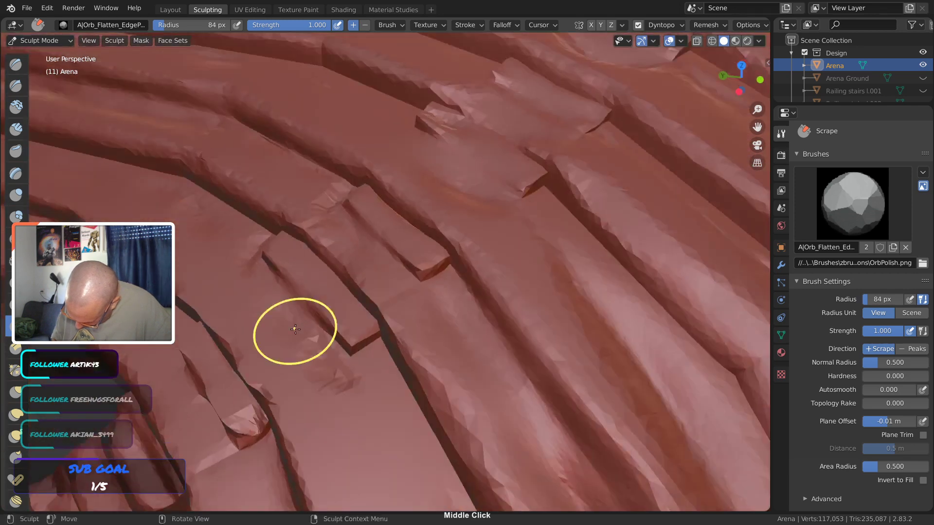
left_click_drag(365, 340, 358, 341)
mouse_move(358, 341)
middle_mouse_down()
mouse_move(442, 317)
mouse_move(501, 253)
middle_mouse_up()
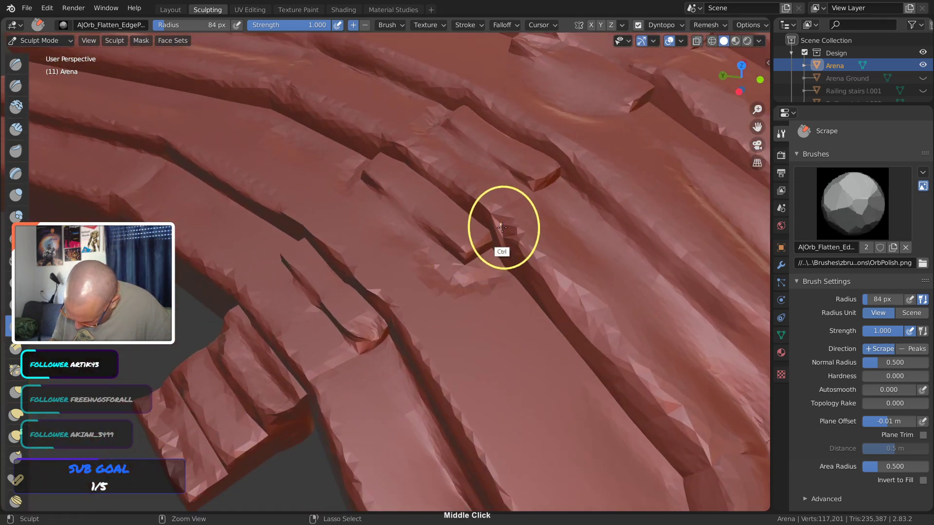
left_click_drag(501, 253, 457, 286)
left_click_drag(480, 280, 466, 287, "shift")
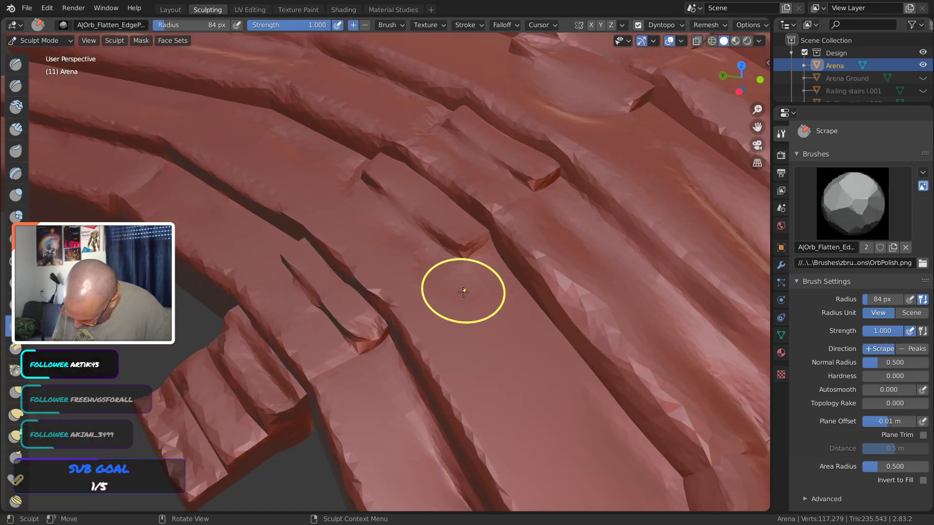
Scrape the end corner of the lowest stair block and the adjoining tier edge above the projecting stairs
middle_click_drag(462, 290, 532, 246)
middle_click_drag(438, 273, 576, 216, "shift")
mouse_move(623, 198)
left_mouse_down("shift")
mouse_move(497, 183)
mouse_move(493, 191)
left_mouse_up("shift")
left_click_drag(542, 232, 609, 235, "shift")
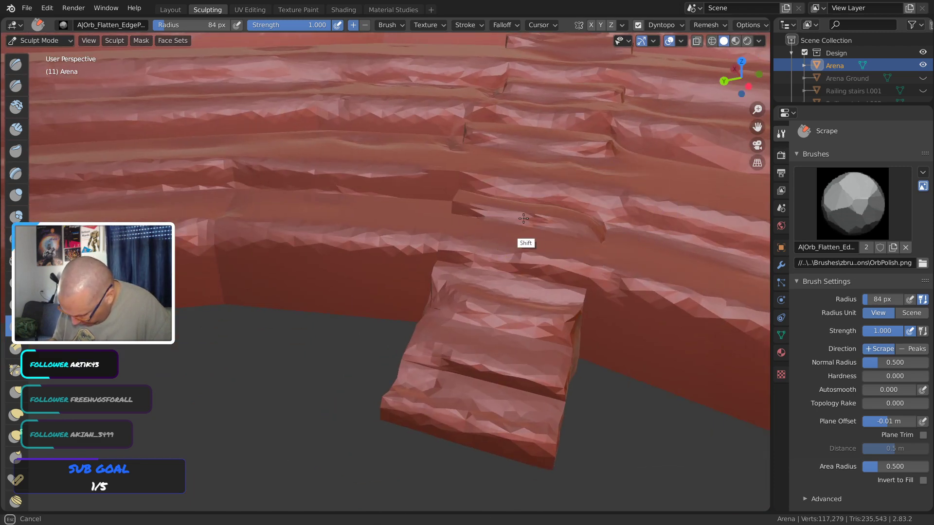
middle_click_drag(524, 219, 559, 214)
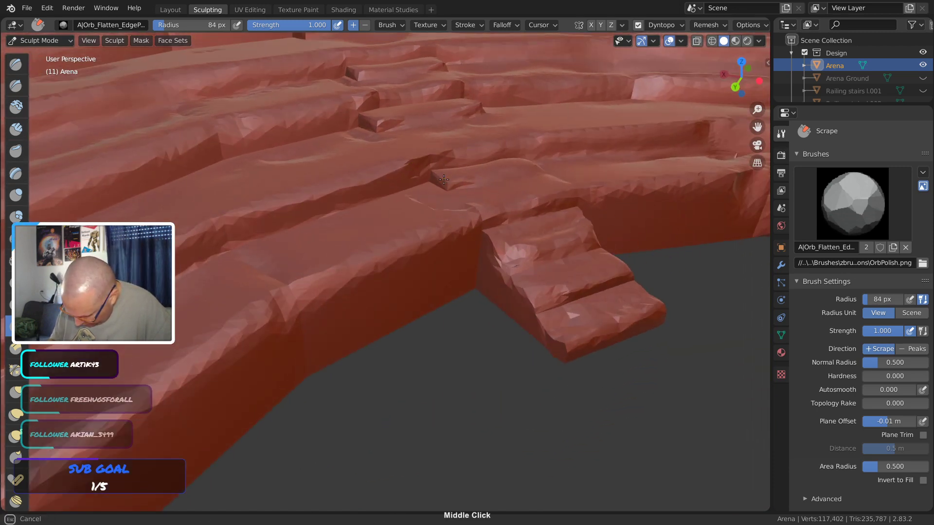
left_click_drag(444, 179, 431, 175)
left_click_drag(423, 170, 399, 172)
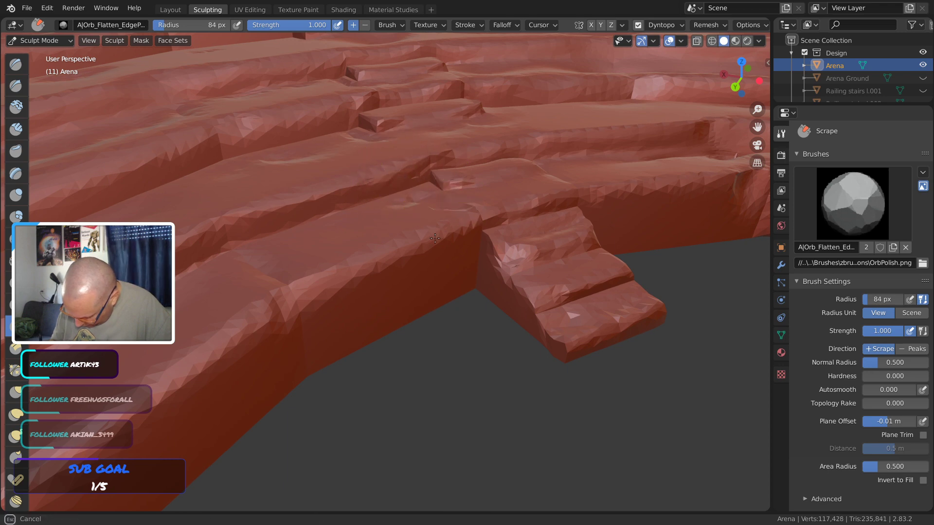
Scrape the lowest tier's front edge and the vertical bend corners of its wall down to the underside
left_click_drag(360, 285, 321, 301)
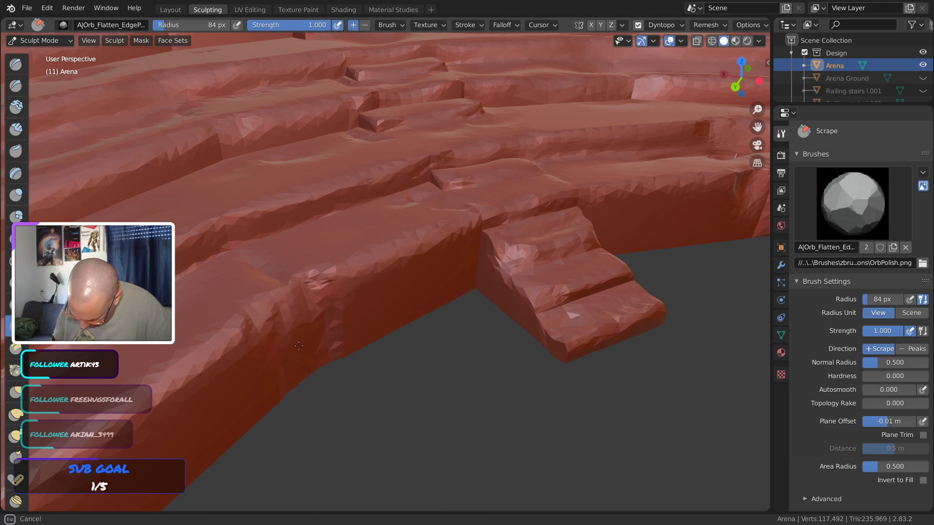
middle_click_drag(304, 347, 282, 318)
left_click_drag(272, 294, 269, 298)
middle_click_drag(273, 319, 277, 214)
left_click_drag(263, 210, 263, 199)
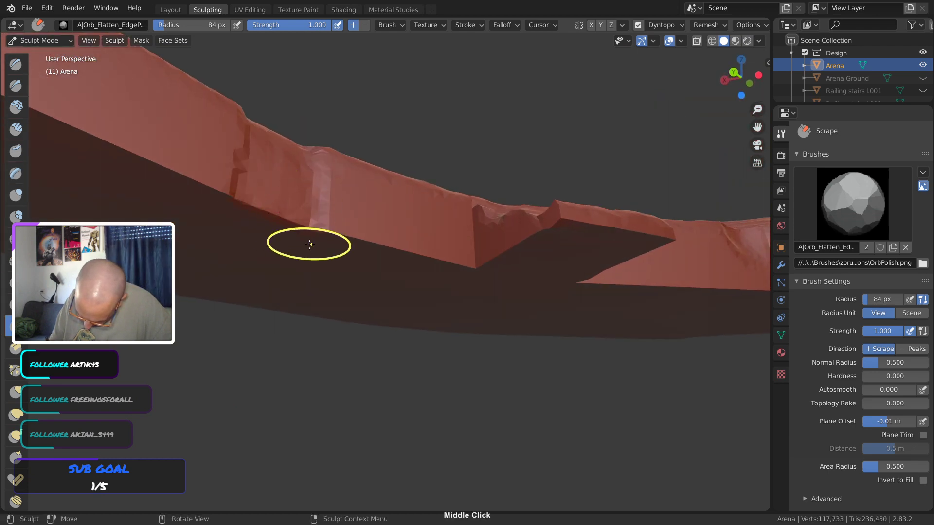
middle_click_drag(308, 244, 365, 322)
middle_click_drag(555, 305, 516, 329, "shift")
left_click_drag(297, 336, 336, 349)
middle_click_drag(556, 253, 396, 372)
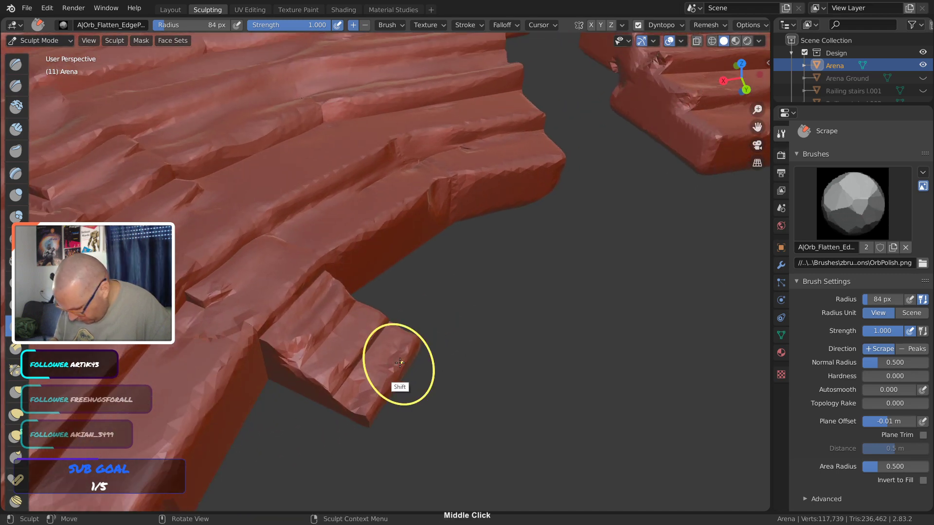
middle_click_drag(388, 298, 633, 252, "ctrl")
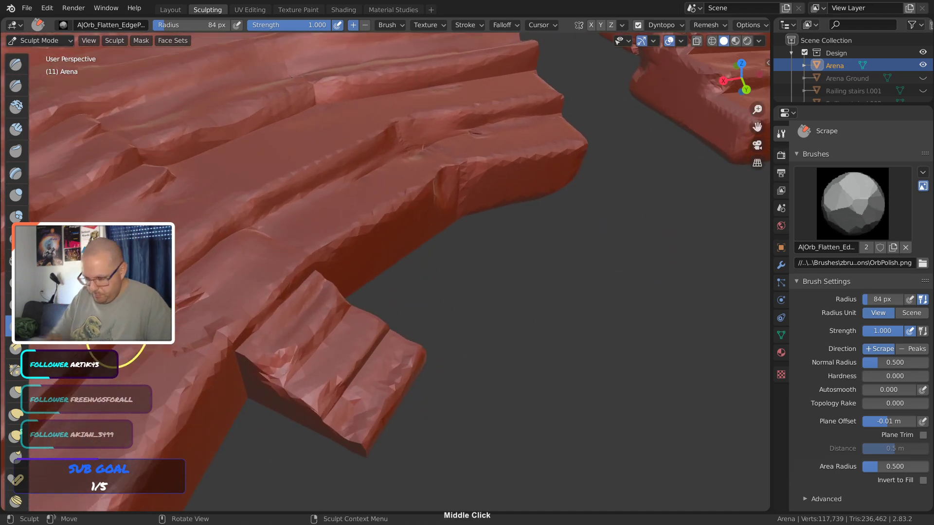
key("Home")
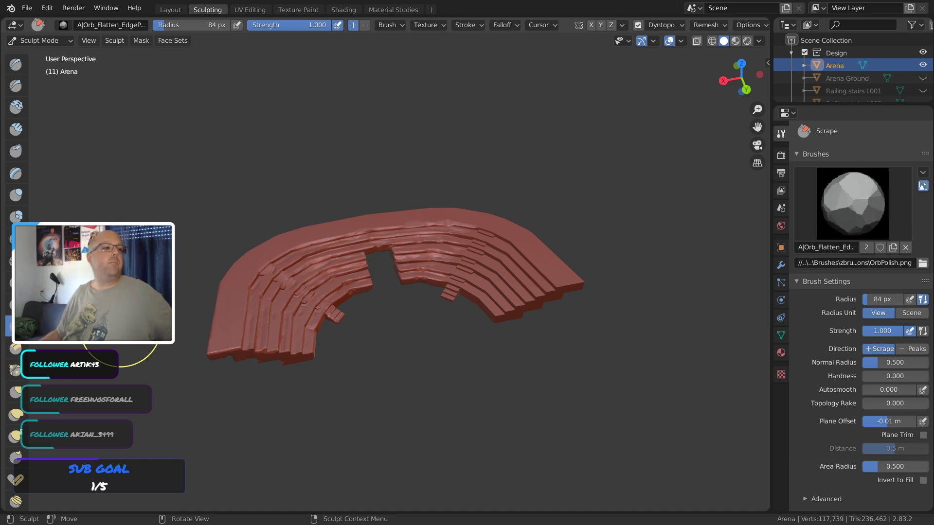
middle_click_drag(121, 327, 123, 292)
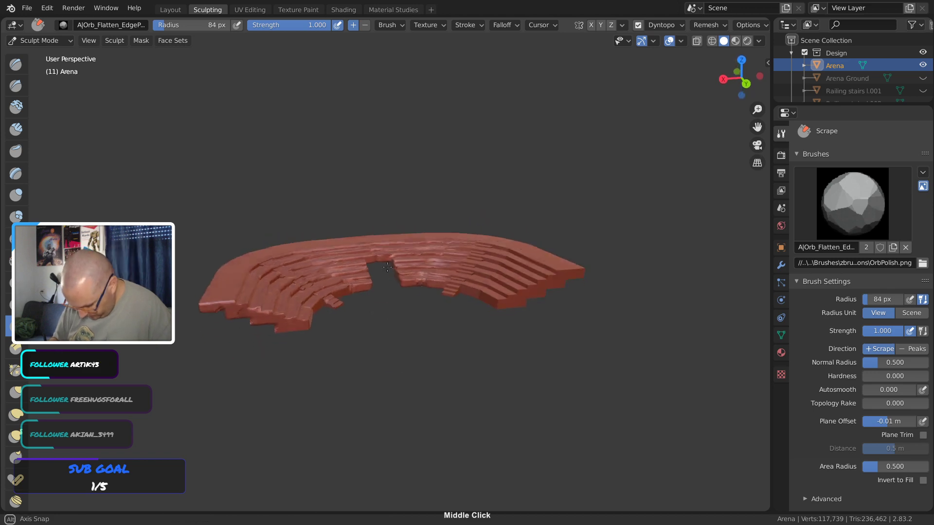
middle_click_drag(388, 277, 405, 322, "ctrl")
mouse_move(463, 312)
middle_mouse_down()
mouse_move(510, 292)
mouse_move(344, 389)
mouse_move(452, 284)
mouse_move(369, 384)
mouse_move(512, 333)
mouse_move(471, 380)
middle_mouse_up()
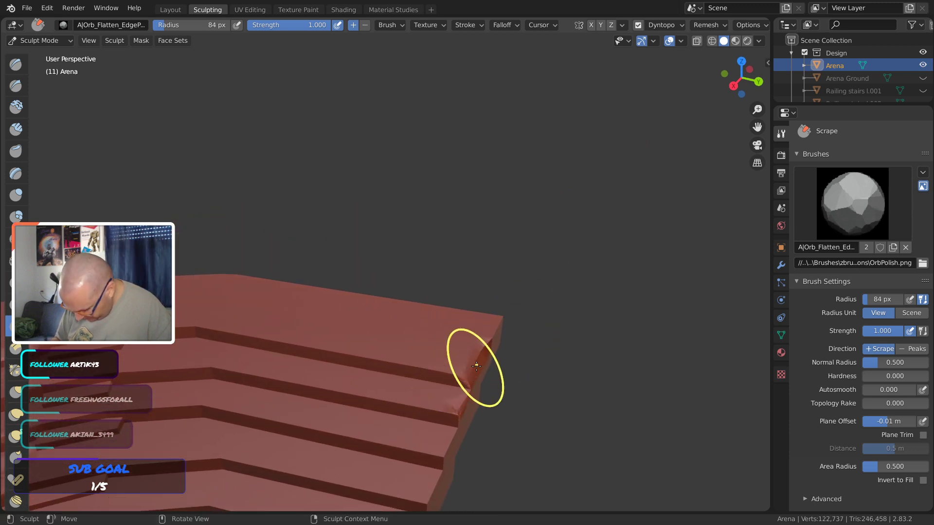
mouse_move(475, 377)
left_mouse_down()
mouse_move(392, 370)
mouse_move(295, 339)
left_mouse_up()
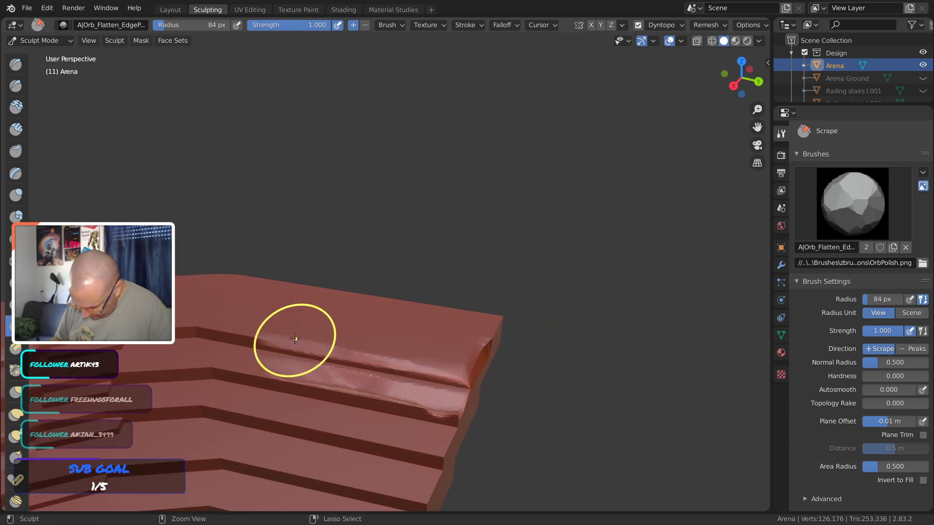
key("ctrl+z")
Scrape the front edges and outer corners of the arena's two highest tiers at one end, and save the file
scroll(295, 338, "up", 4)
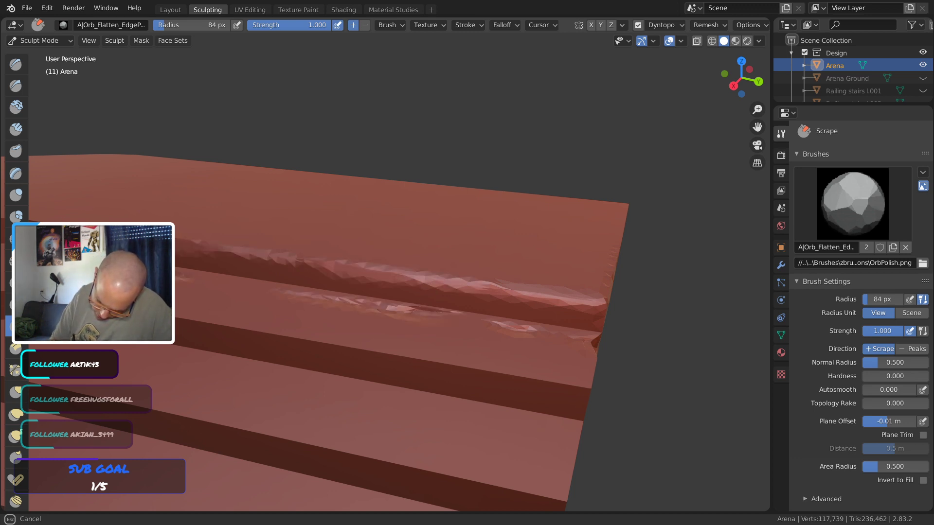
left_click_drag(419, 270, 594, 390)
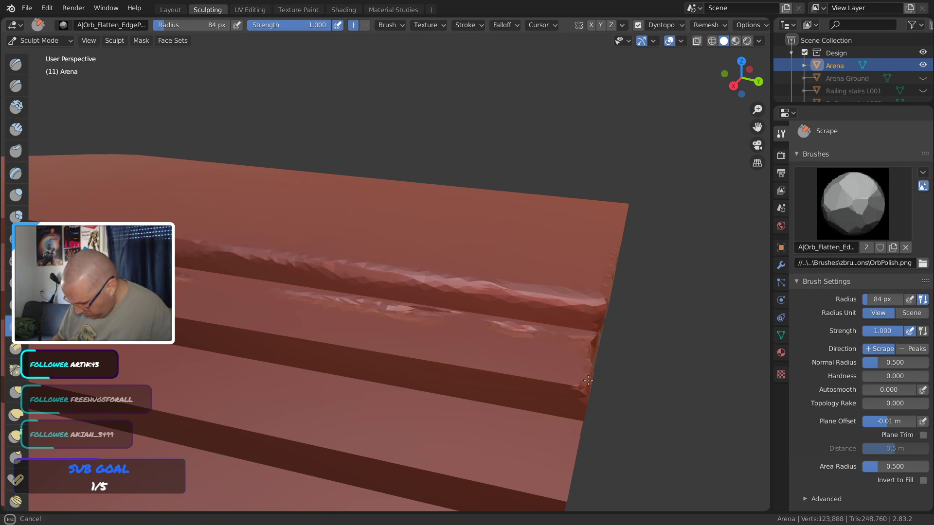
left_click_drag(592, 357, 600, 340)
middle_click_drag(600, 340, 507, 297)
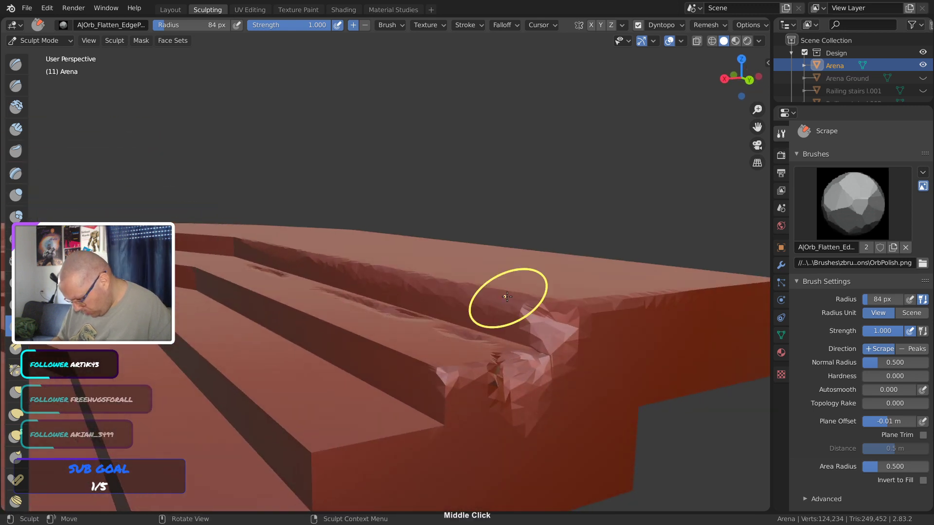
left_click_drag(437, 376, 431, 375)
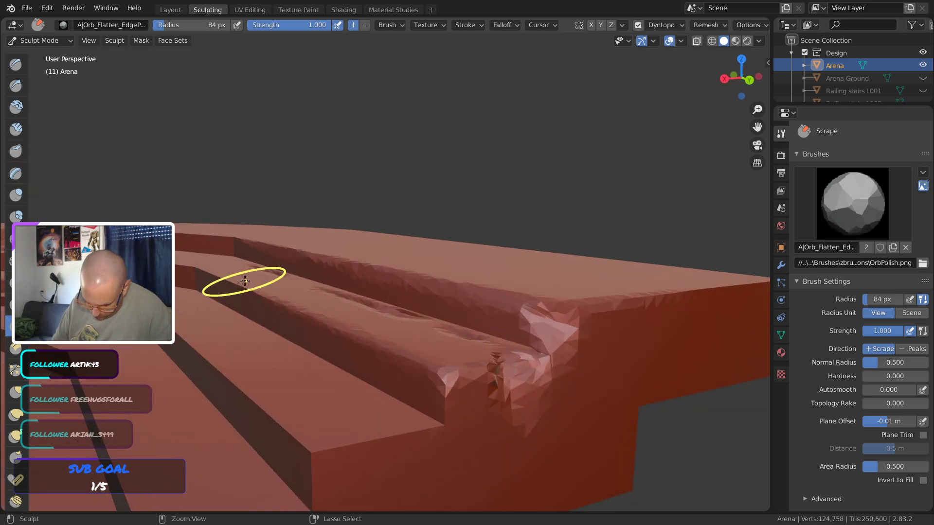
key("ctrl+s")
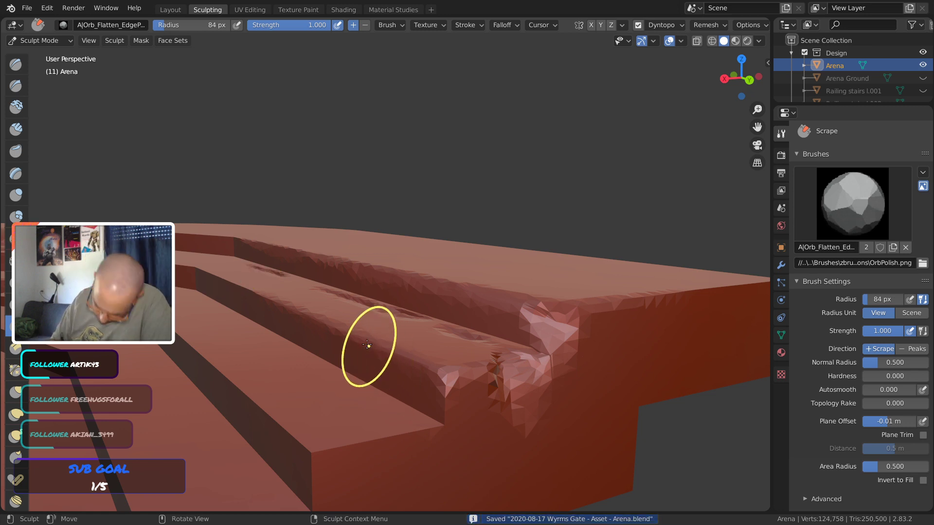
Extend the scraped wear along the second tier's edge and around the first bend of the top tier
left_click_drag(287, 306, 203, 275)
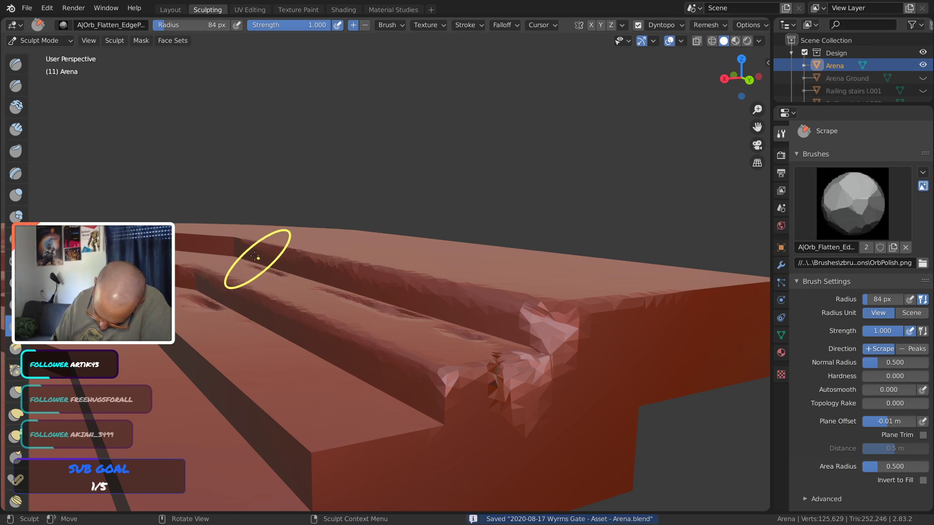
left_click_drag(255, 256, 248, 243)
left_click_drag(188, 235, 205, 231)
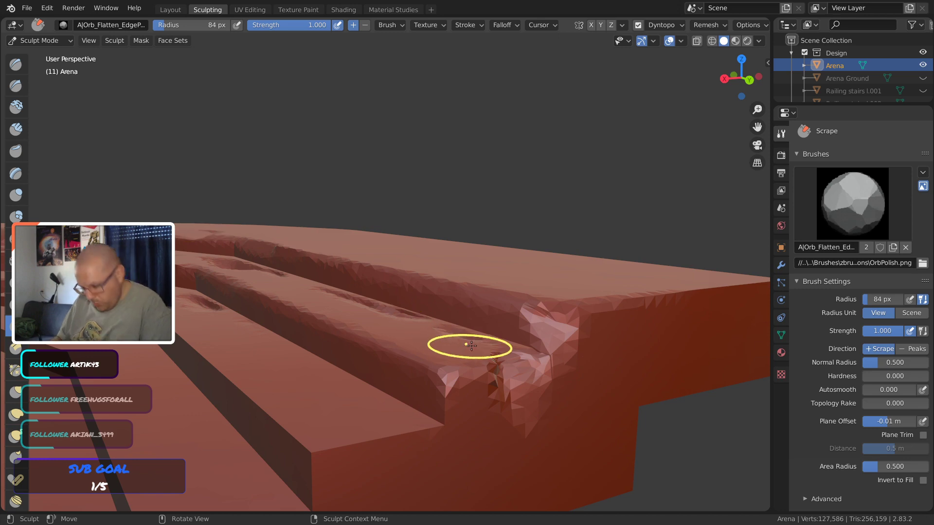
Scrape the top tier's front edge further around the bend towards the middle of the arena
middle_click_drag(344, 375, 606, 204)
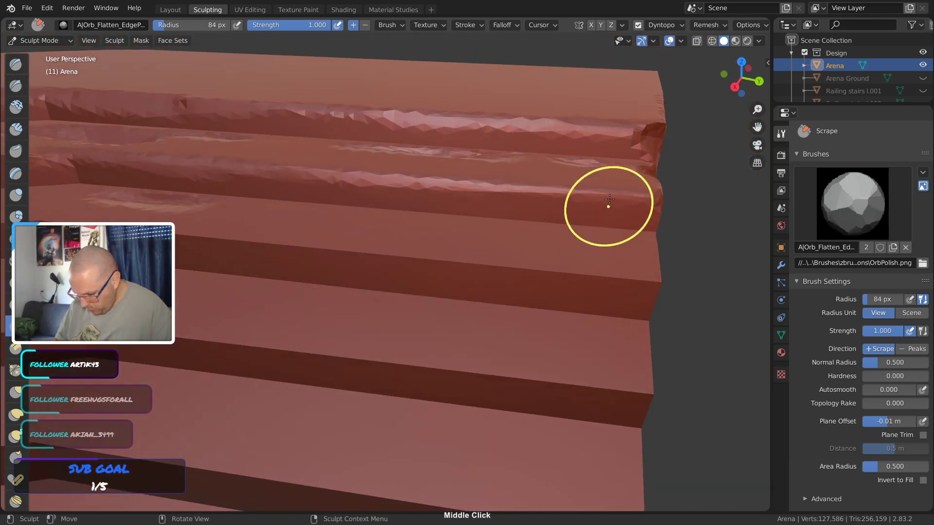
mouse_move(440, 160)
middle_mouse_down("shift")
mouse_move(544, 236)
mouse_move(709, 92)
mouse_move(688, 98)
middle_mouse_up("shift")
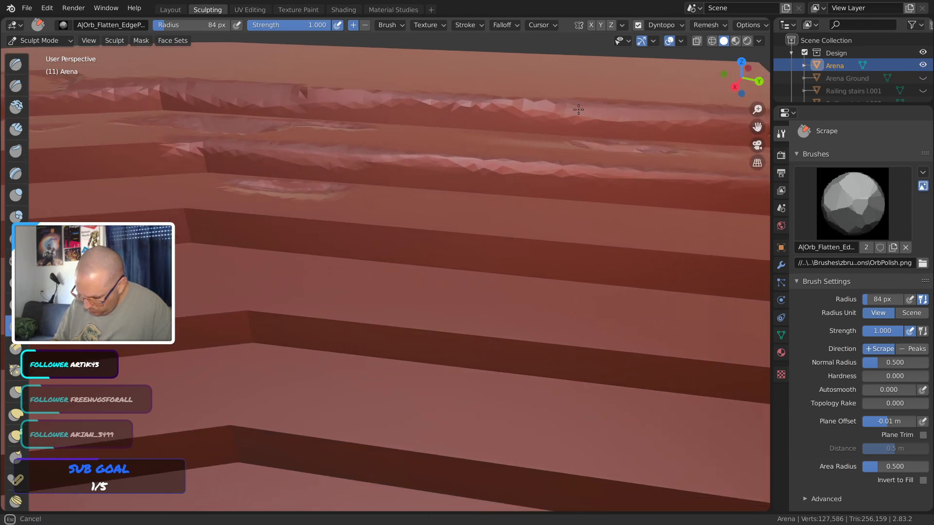
middle_click_drag(579, 109, 640, 83)
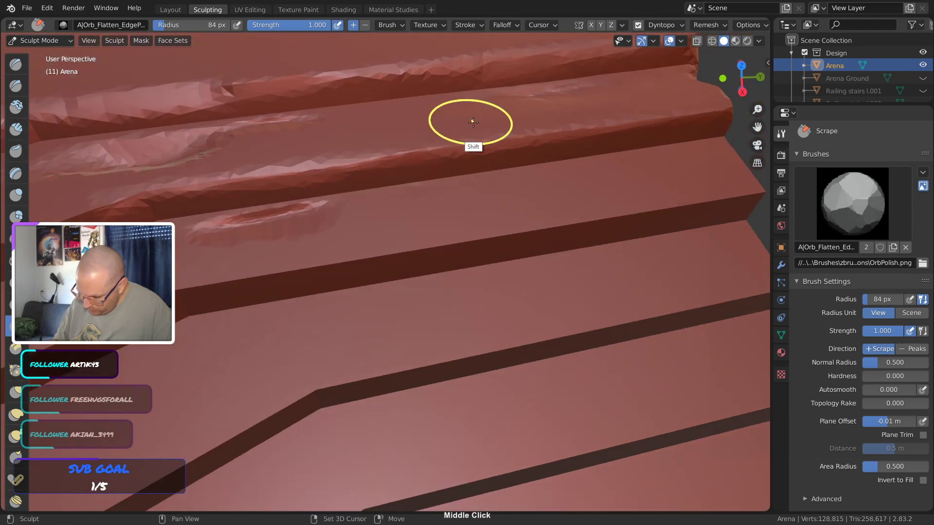
middle_click_drag(467, 129, 638, 115, "shift")
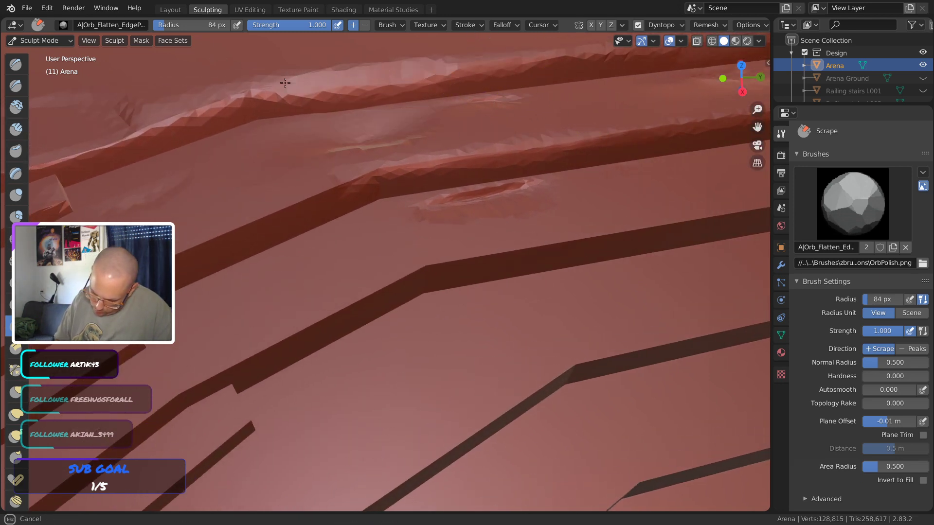
left_click_drag(285, 82, 201, 106)
left_click_drag(97, 144, 62, 154)
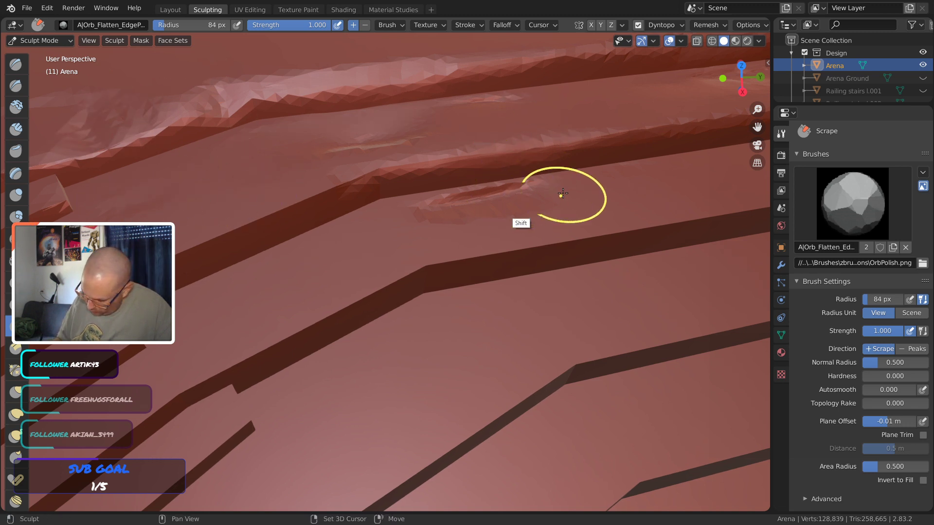
Smooth the gouge on the third tier's tread and scrape the second tier's edge around the bend
mouse_move(559, 197)
left_mouse_down("shift")
mouse_move(406, 232)
mouse_move(424, 226)
left_mouse_up("shift")
left_click_drag(569, 140, 575, 136)
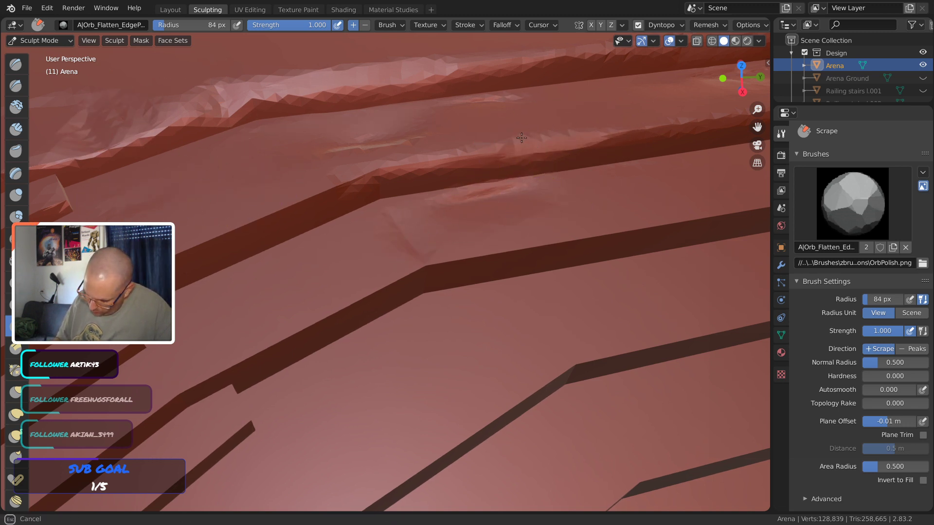
left_click_drag(348, 179, 366, 173)
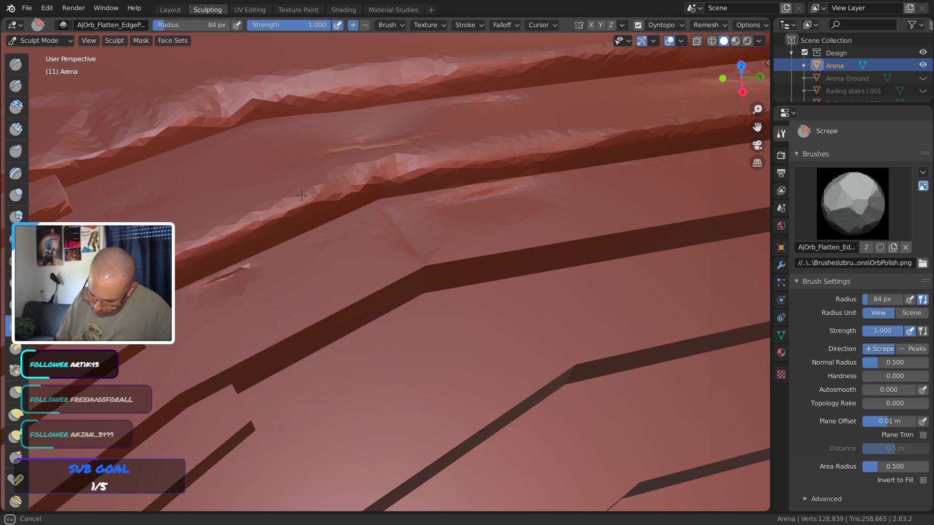
middle_click_drag(302, 196, 248, 227)
mouse_move(227, 294)
middle_mouse_down()
mouse_move(327, 276)
mouse_move(355, 241)
middle_mouse_up()
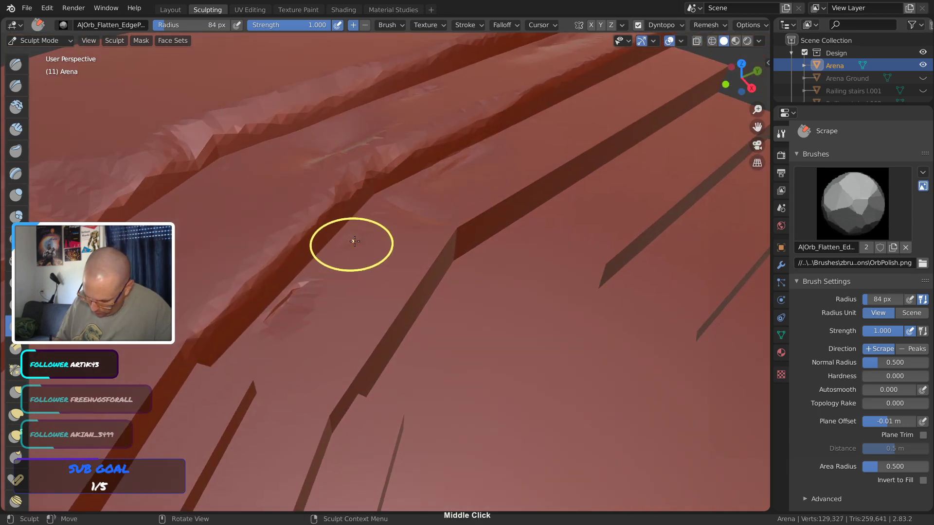
Scrape the third tier's front edge around the bend down to the stair block
left_click_drag(209, 282, 258, 276)
middle_click_drag(396, 168, 375, 203, "ctrl")
left_click_drag(372, 220, 338, 261)
mouse_move(424, 231)
left_mouse_down()
mouse_move(379, 287)
mouse_move(384, 297)
left_mouse_up()
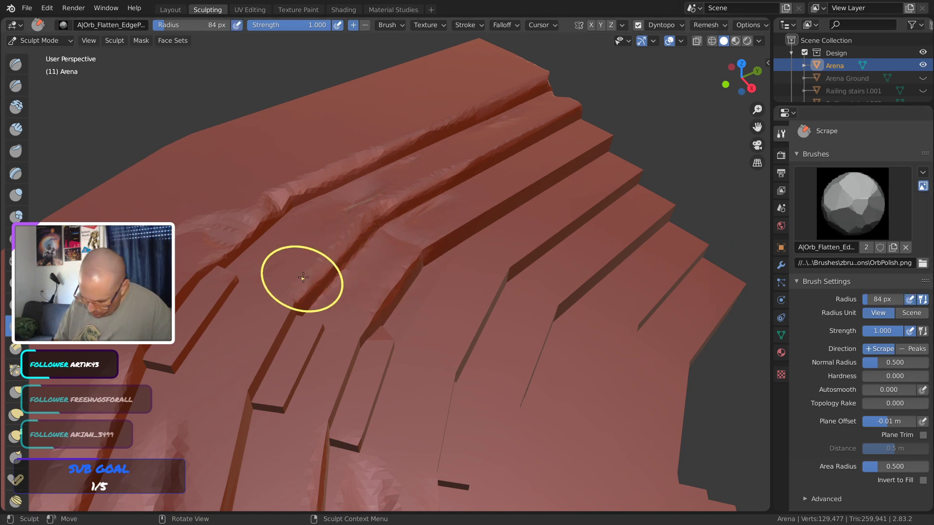
Deepen the worn edges of the second tier and of the top tier's bend with more Scrape strokes
left_click_drag(303, 282, 314, 278)
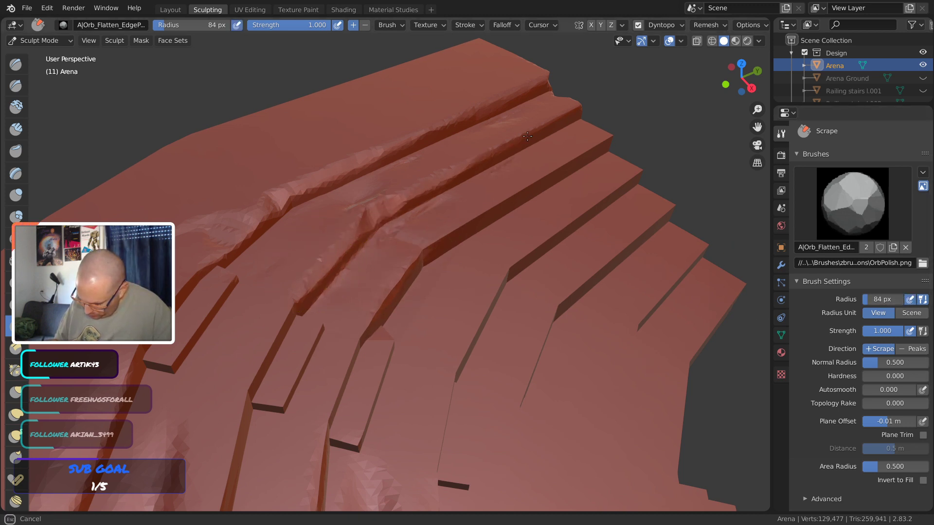
mouse_move(489, 150)
left_mouse_down()
mouse_move(535, 81)
mouse_move(475, 107)
left_mouse_up()
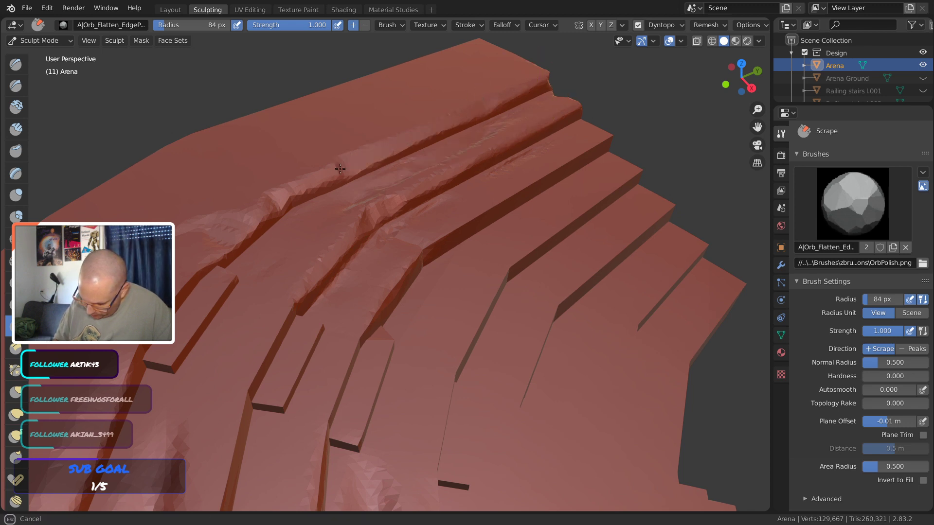
mouse_move(340, 169)
left_mouse_down()
mouse_move(233, 239)
mouse_move(241, 233)
left_mouse_up()
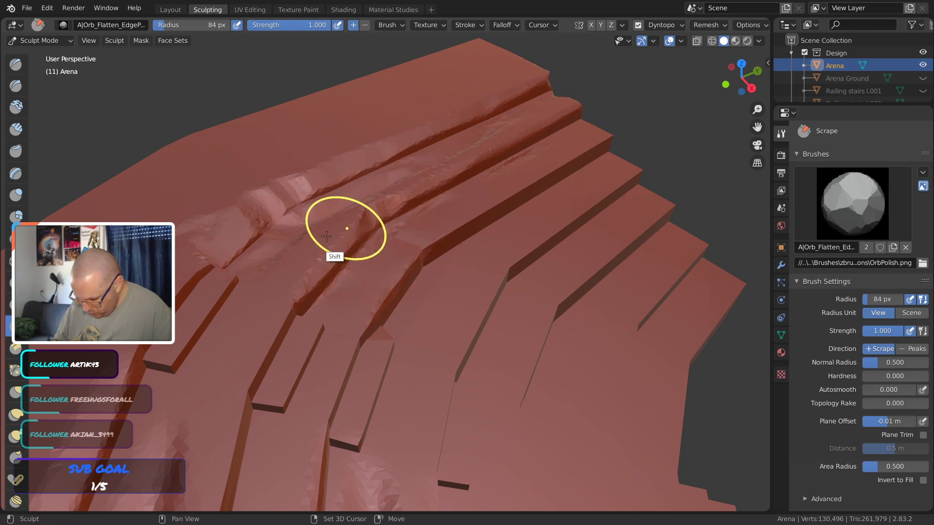
Smooth the rough scrape marks on the treads and edges of the second and third tiers around the bend
left_click_drag(326, 237, 366, 191, "shift")
left_click_drag(516, 122, 511, 125, "shift")
mouse_move(511, 125)
middle_mouse_down()
mouse_move(487, 134)
mouse_move(507, 156)
middle_mouse_up()
left_click_drag(469, 152, 356, 206, "shift")
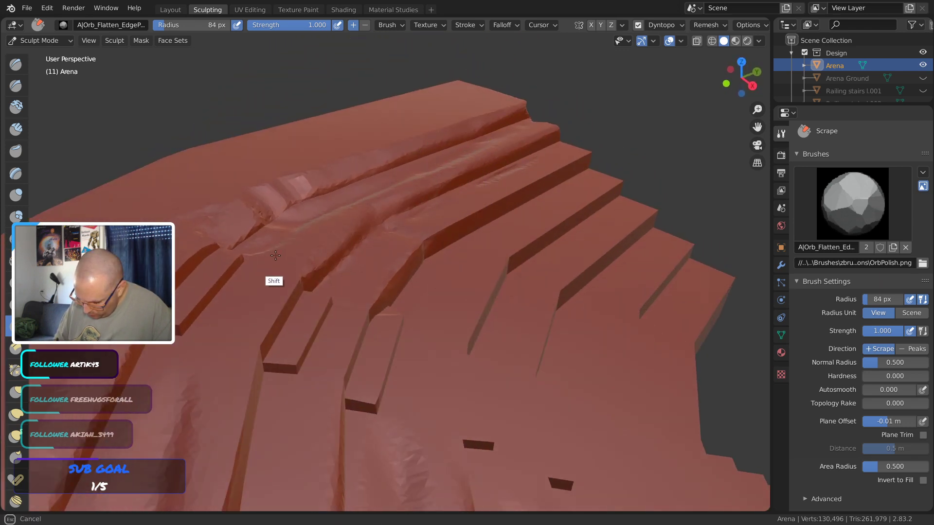
left_click_drag(275, 255, 271, 260, "shift")
mouse_move(517, 177)
left_mouse_down("shift")
mouse_move(383, 259)
mouse_move(374, 278)
left_mouse_up("shift")
left_click_drag(313, 250, 363, 208)
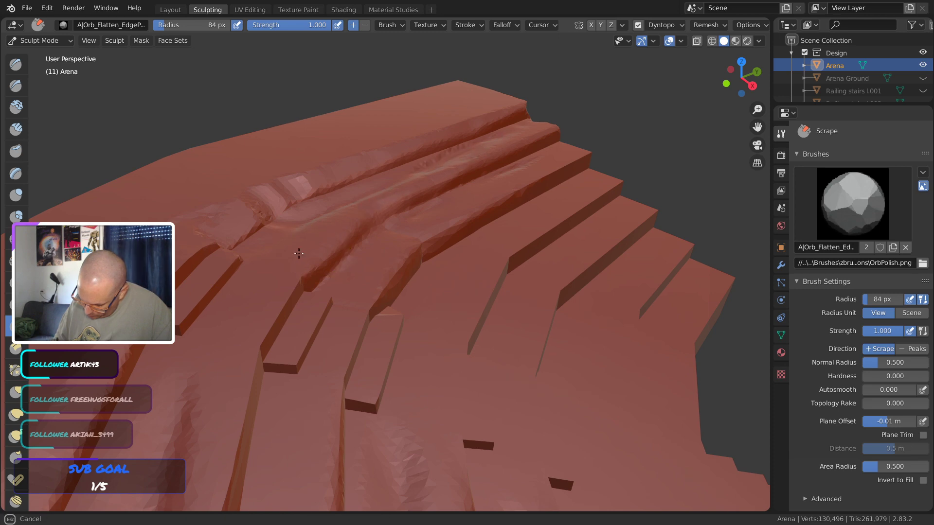
left_click_drag(427, 178, 434, 175, "shift")
mouse_move(434, 175)
middle_mouse_down()
mouse_move(595, 188)
mouse_move(313, 267)
middle_mouse_up()
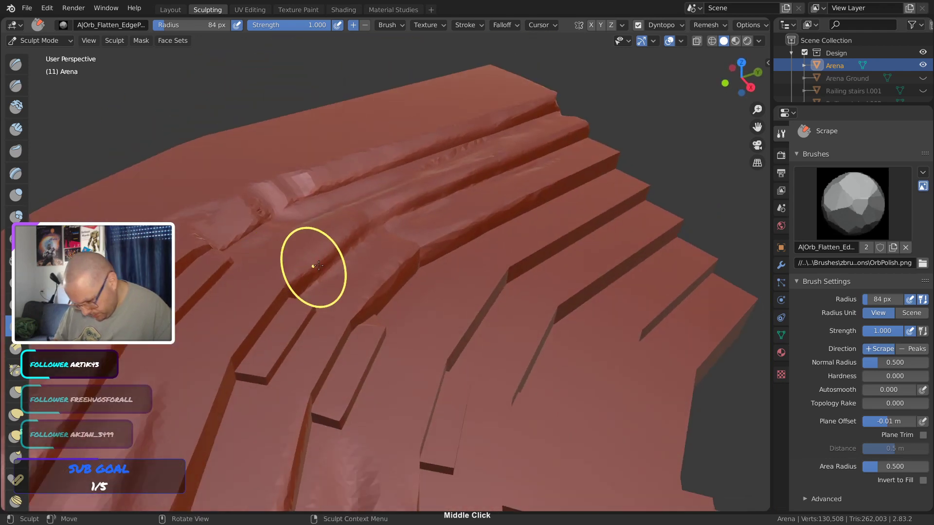
Switch to the Scrape/Peaks brush, scrape the worn upper tiers, and undo the last stroke
left_click(853, 204)
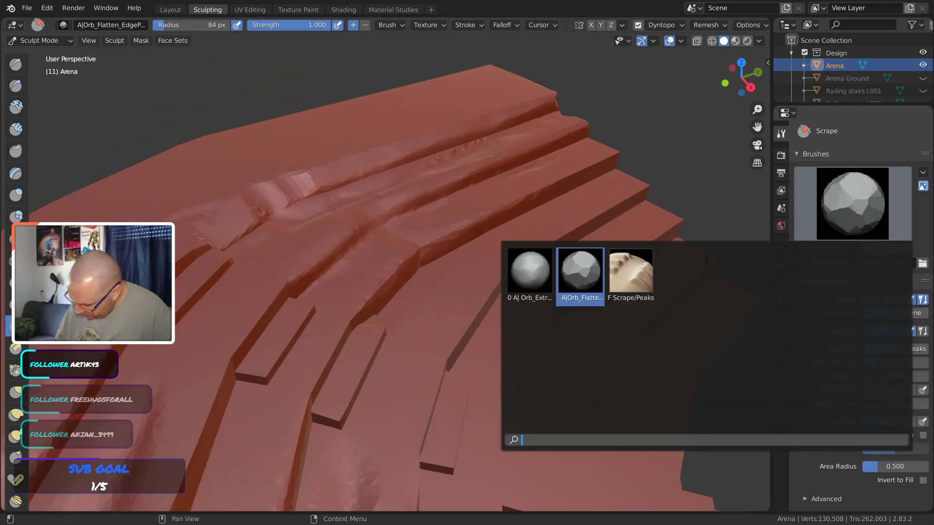
left_click(633, 276)
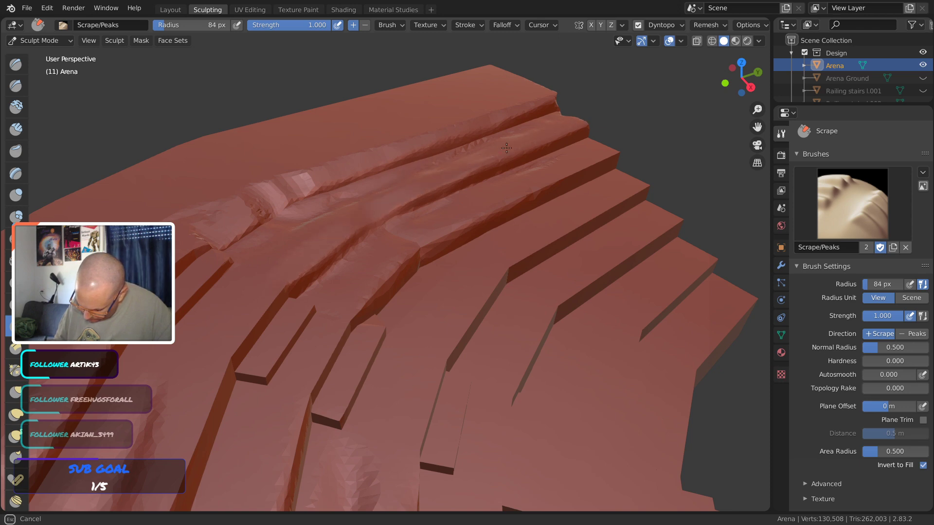
middle_click_drag(586, 115, 525, 149)
mouse_move(253, 280)
middle_mouse_down()
mouse_move(514, 183)
mouse_move(285, 201)
middle_mouse_up()
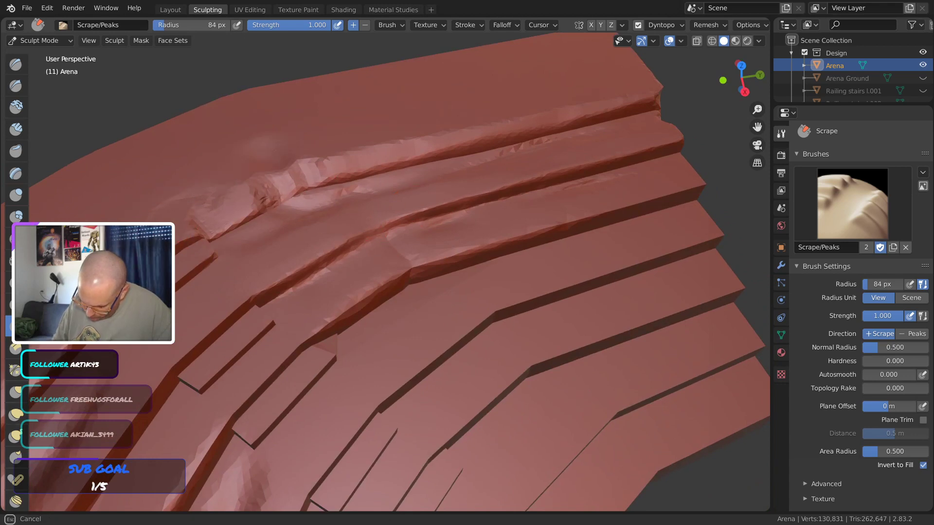
middle_click_drag(391, 118, 543, 111)
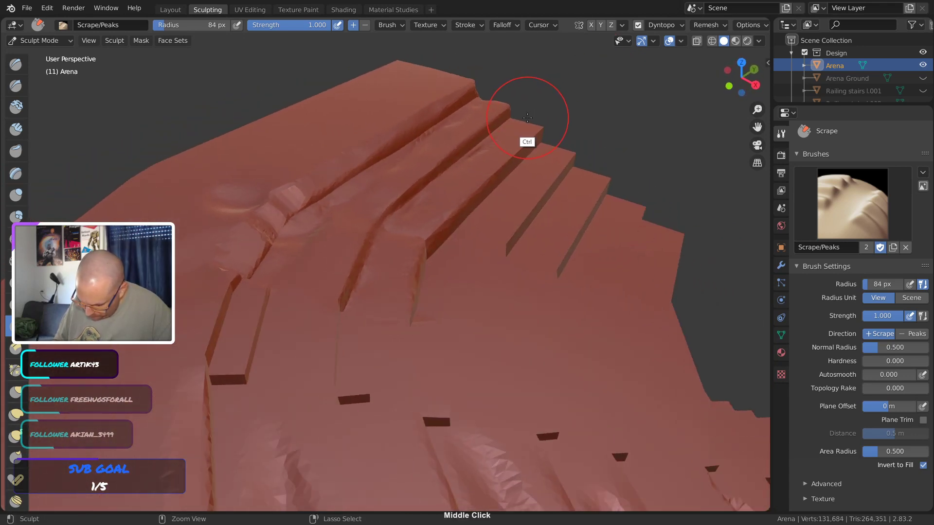
key("ctrl+z")
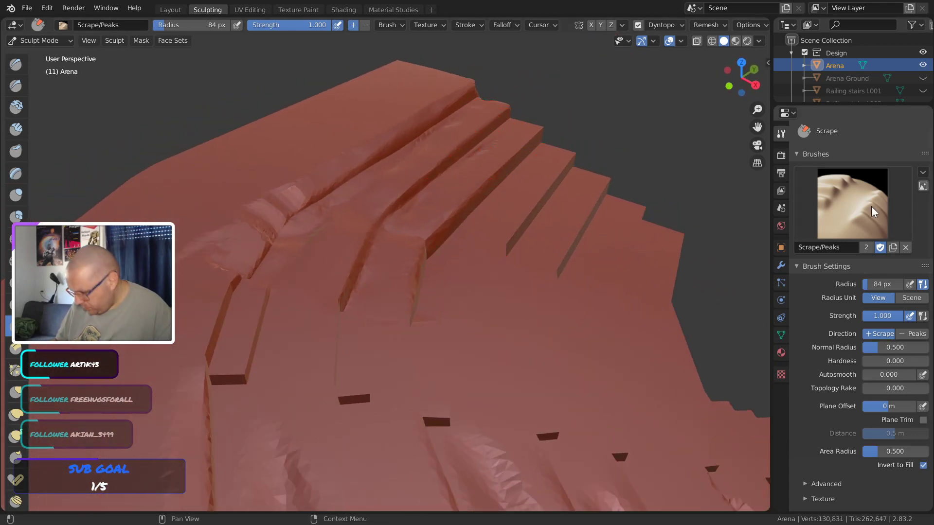
Switch back to the Orb_Flatten brush, scrape the third tier's straight edge, and smooth the marks on the tread below
left_click(853, 204)
left_click(573, 270)
mouse_move(573, 270)
middle_mouse_down()
mouse_move(540, 271)
mouse_move(569, 246)
mouse_move(596, 245)
middle_mouse_up()
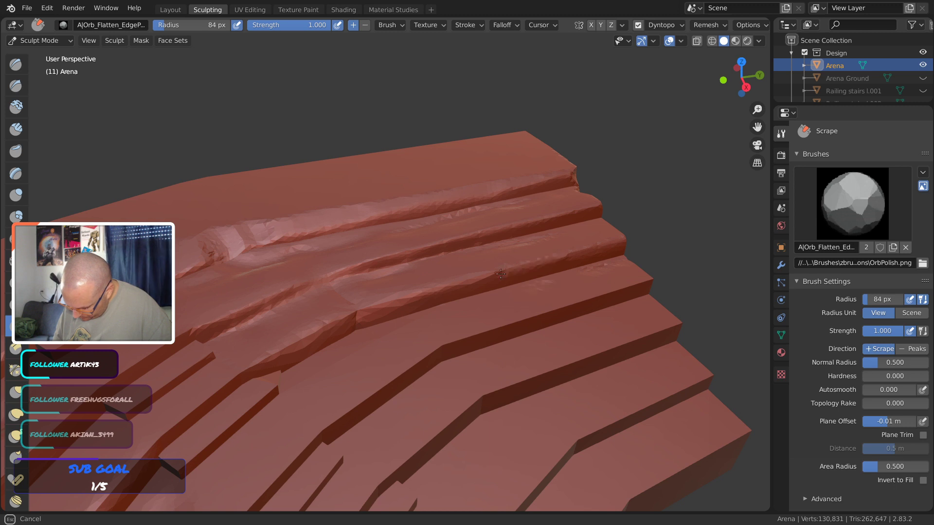
mouse_move(401, 302)
left_mouse_down()
mouse_move(548, 221)
mouse_move(567, 188)
mouse_move(621, 248)
mouse_move(598, 244)
mouse_move(402, 281)
mouse_move(409, 283)
left_mouse_up()
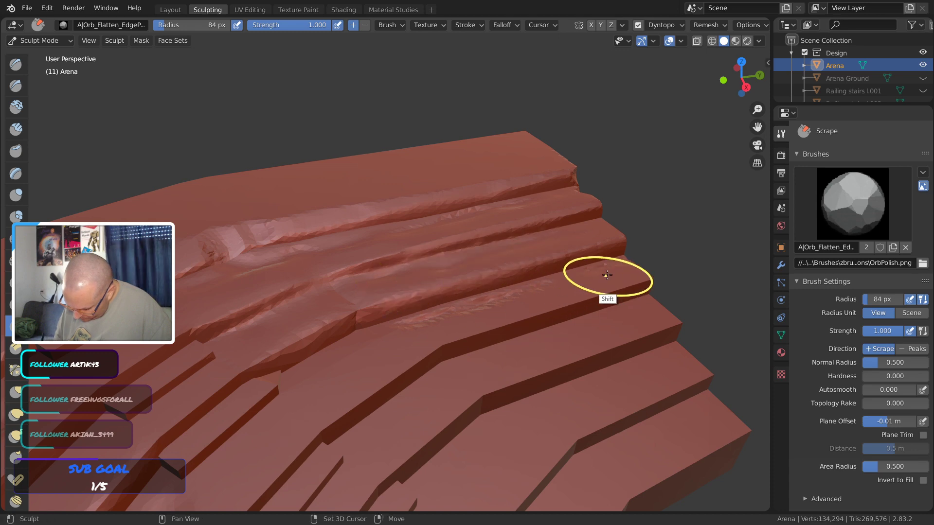
mouse_move(606, 276)
left_mouse_down("shift")
mouse_move(382, 338)
mouse_move(477, 331)
left_mouse_up("shift")
Scrape worn edges along the straight runs of the third and fourth tiers, continuing around the fourth tier's bend
middle_click_drag(538, 335, 490, 229, "shift")
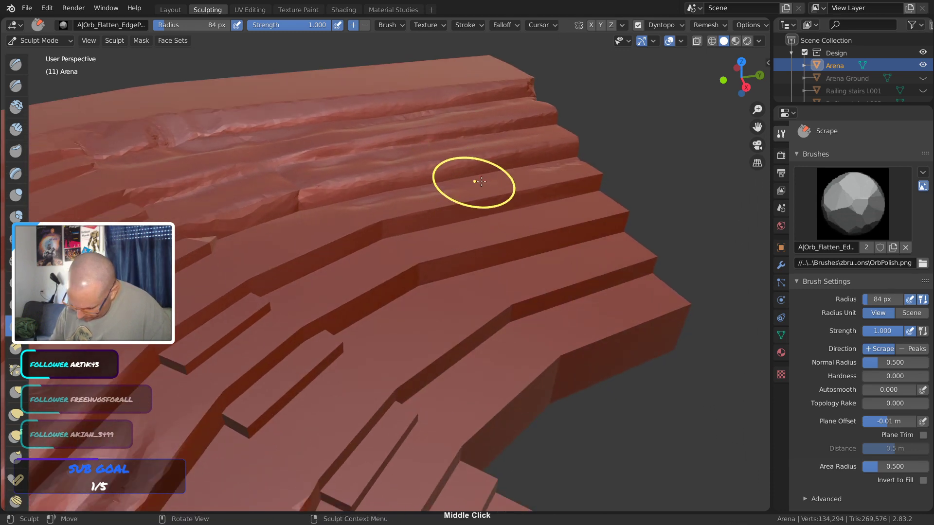
left_click_drag(571, 144, 535, 146)
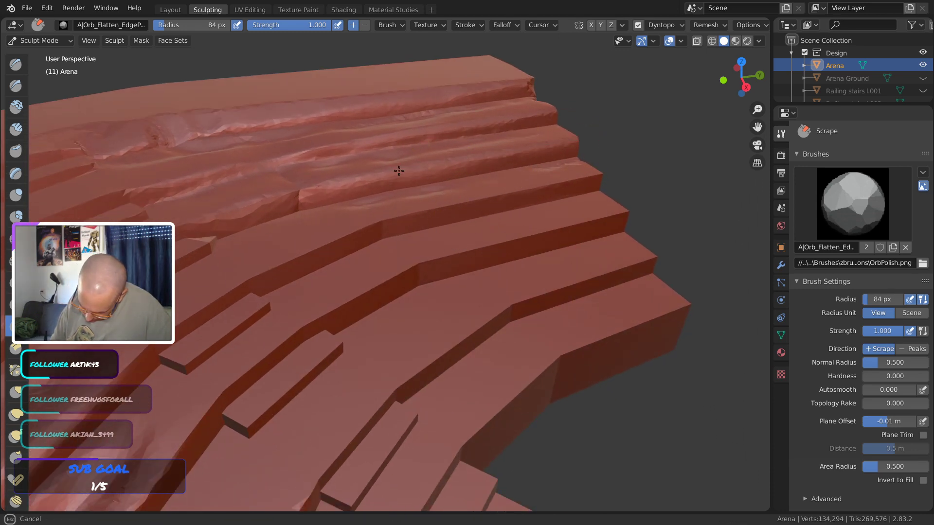
left_click_drag(399, 171, 387, 150)
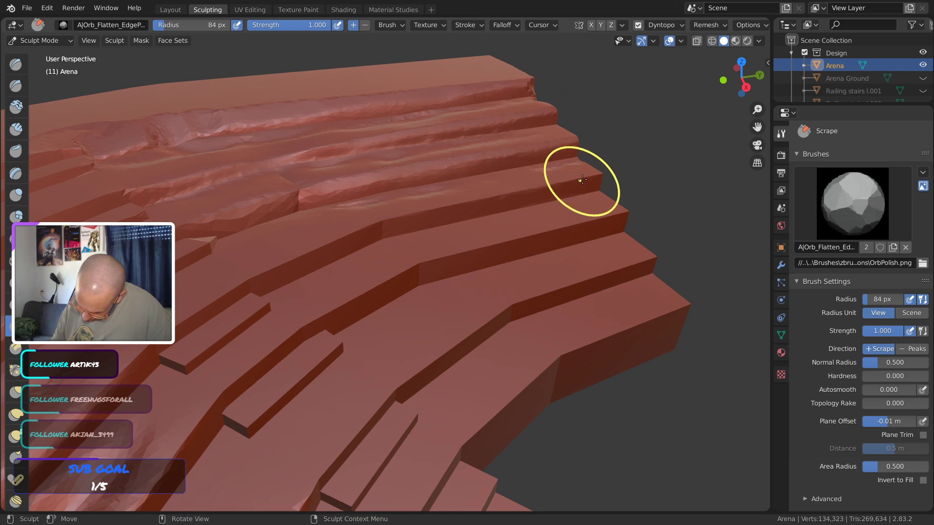
left_click_drag(582, 181, 582, 177)
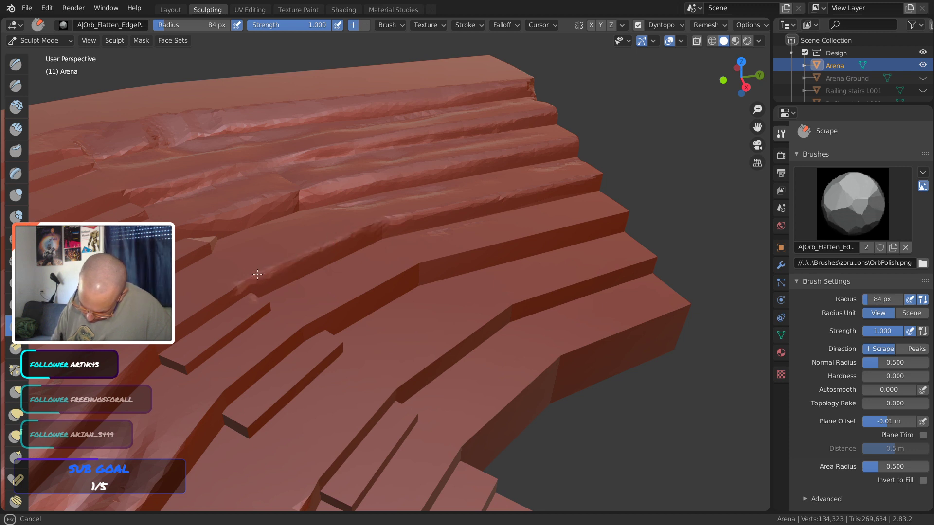
left_click_drag(491, 195, 372, 225)
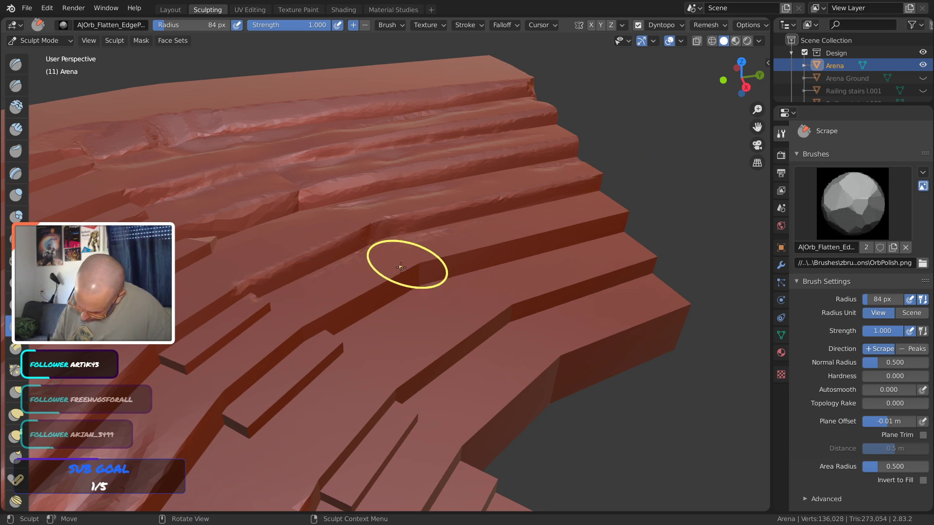
Scrape the fifth tier's edge from the step block around the bend to its outer end
left_click_drag(404, 266, 388, 277)
left_click_drag(331, 307, 356, 301)
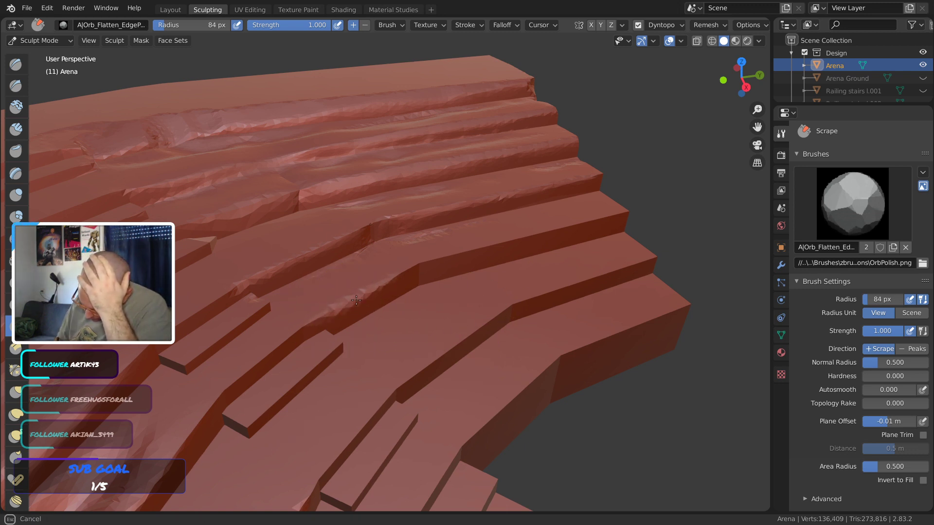
left_click_drag(422, 263, 538, 236)
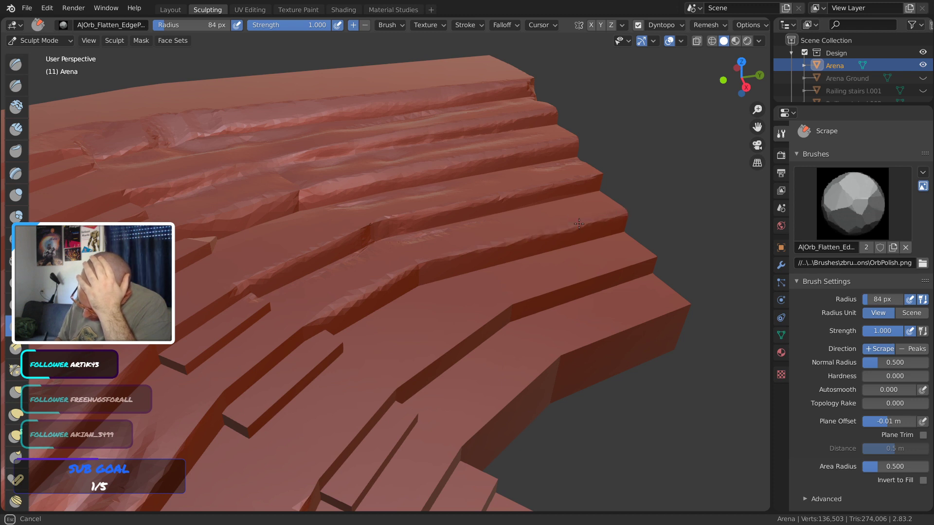
mouse_move(543, 235)
left_mouse_down()
mouse_move(619, 228)
mouse_move(618, 216)
left_mouse_up()
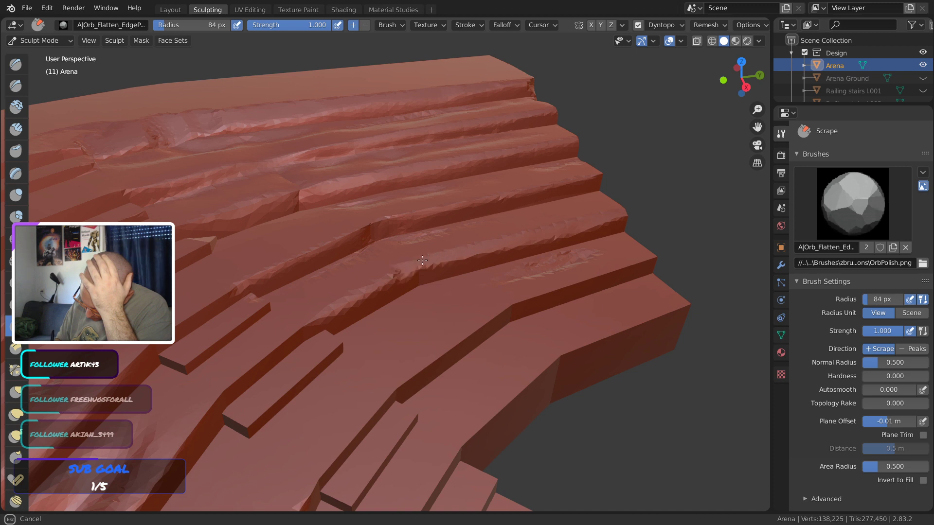
left_click_drag(344, 300, 348, 291)
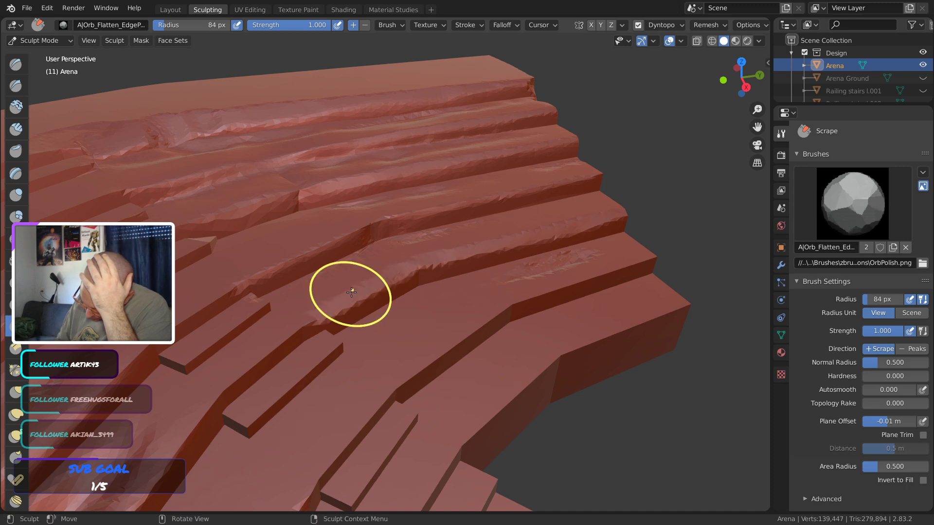
mouse_move(636, 254)
left_mouse_down()
mouse_move(618, 201)
mouse_move(671, 208)
left_mouse_up()
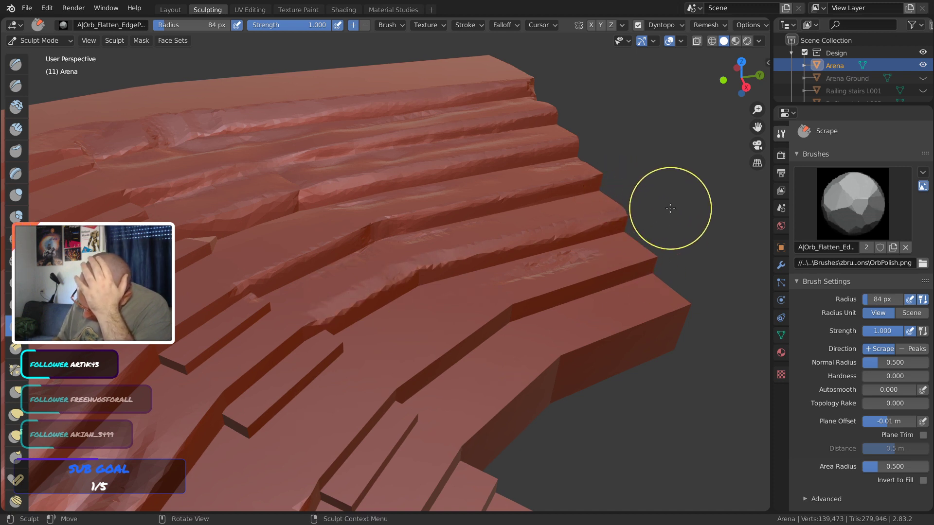
Chip the exposed end corners of the tiers along the Arena's cut side and smooth the scraped corners
middle_click_drag(653, 229, 508, 310)
left_click_drag(574, 194, 538, 228)
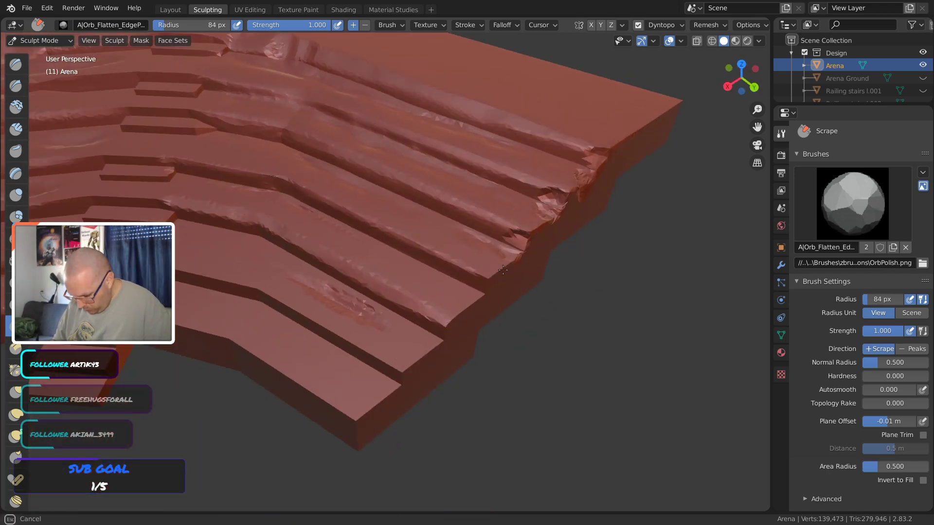
left_click_drag(491, 280, 489, 282)
mouse_move(574, 184)
left_mouse_down("shift")
mouse_move(510, 249)
mouse_move(521, 258)
mouse_move(499, 266)
left_mouse_up("shift")
mouse_move(454, 318)
left_mouse_down()
mouse_move(459, 308)
mouse_move(414, 358)
left_mouse_up()
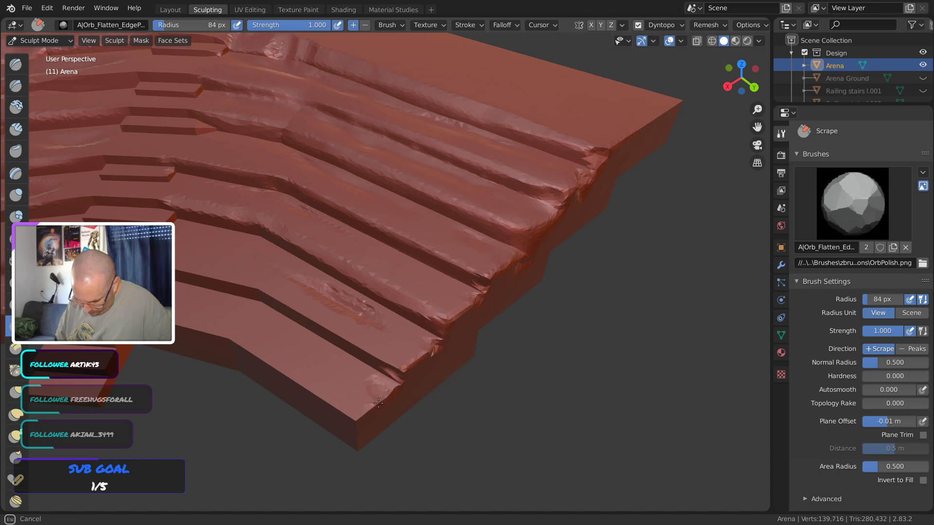
Scrape the lowest tier's outer corner and its full front edge around the bend to the bottom stairs
middle_click_drag(396, 396, 454, 329)
mouse_move(454, 329)
left_mouse_down()
mouse_move(426, 416)
mouse_move(424, 366)
left_mouse_up()
left_click_drag(290, 356, 258, 352)
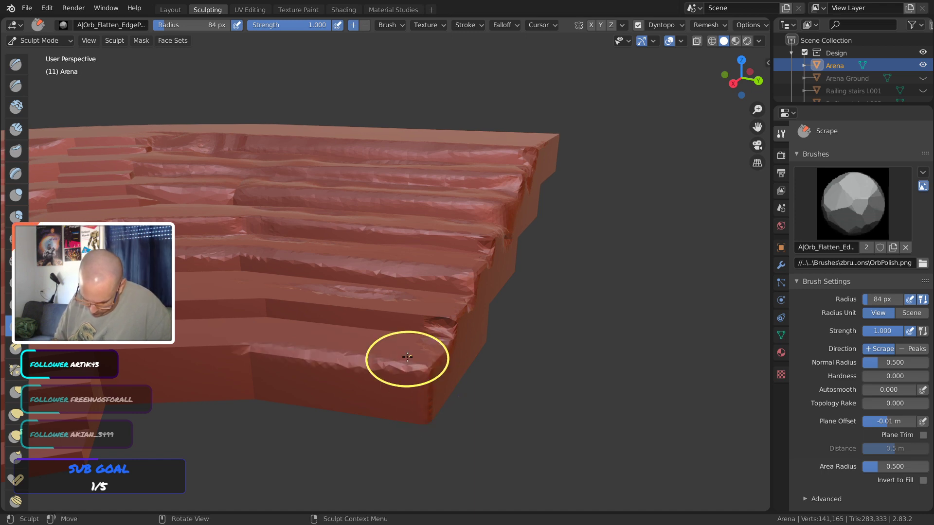
mouse_move(414, 378)
middle_mouse_down()
mouse_move(513, 369)
mouse_move(682, 296)
middle_mouse_up()
left_click_drag(525, 243, 509, 240)
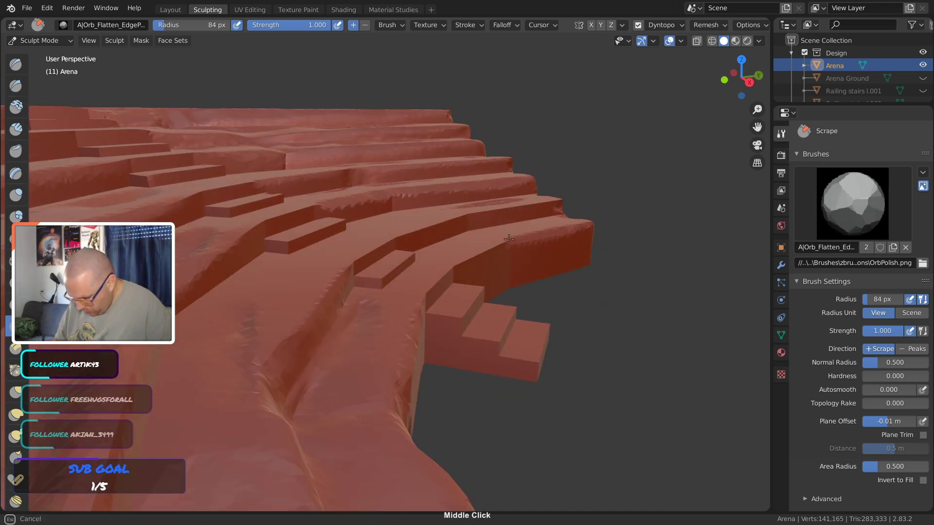
left_click_drag(458, 266, 470, 260)
mouse_move(514, 242)
middle_mouse_down()
mouse_move(520, 268)
mouse_move(510, 320)
middle_mouse_up()
left_click_drag(429, 342, 424, 342)
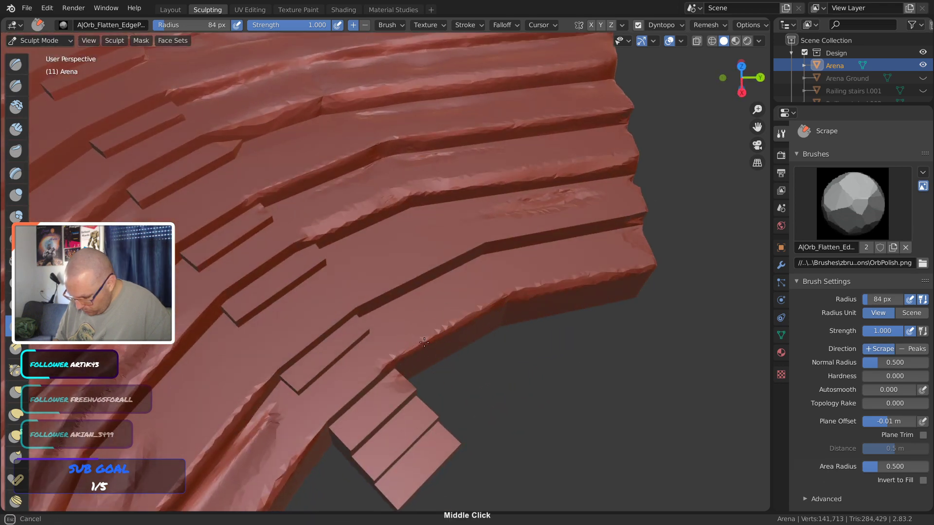
left_click_drag(473, 312, 614, 272)
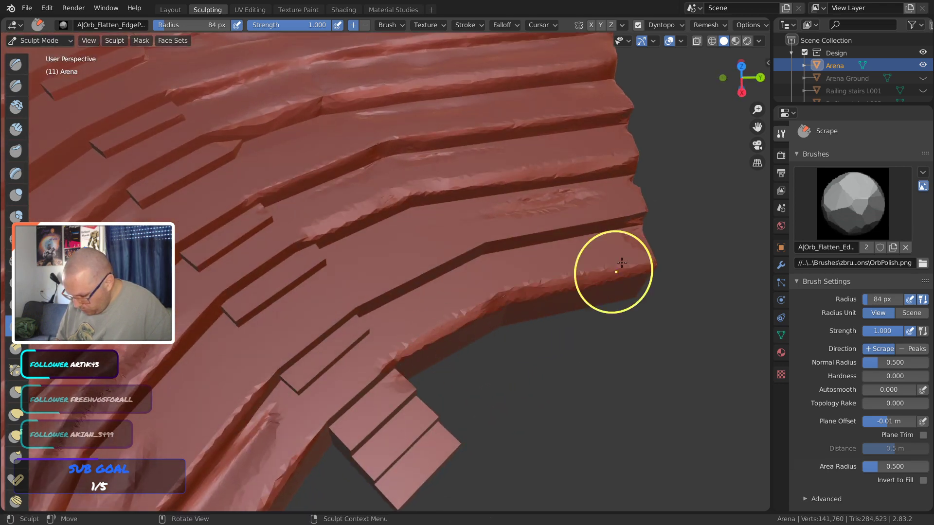
Scrape the edge of the tier above the lowest one, and smooth the lowest tier's tread at the bend
left_click_drag(627, 221, 550, 232)
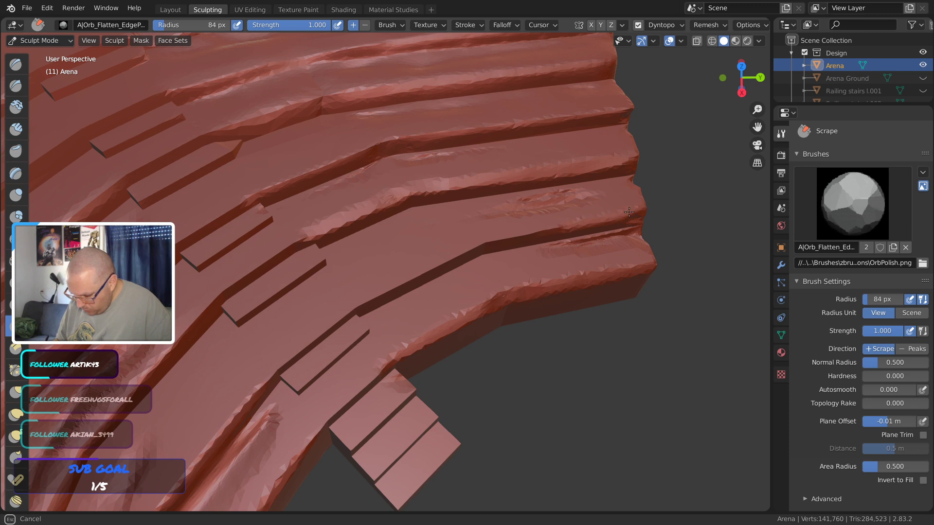
mouse_move(630, 212)
left_mouse_down()
mouse_move(548, 277)
mouse_move(565, 279)
left_mouse_up()
left_click_drag(601, 223, 497, 240)
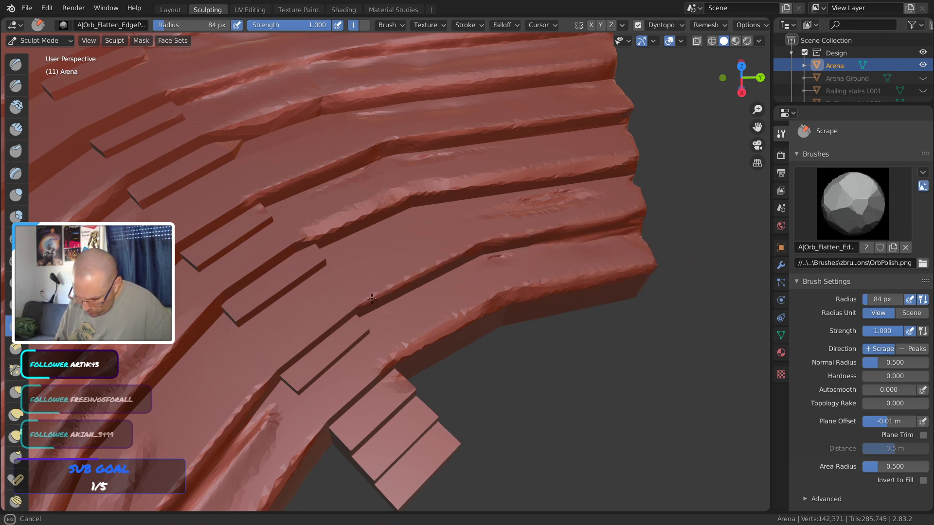
left_click_drag(490, 240, 397, 288)
left_click_drag(506, 267, 465, 288, "shift")
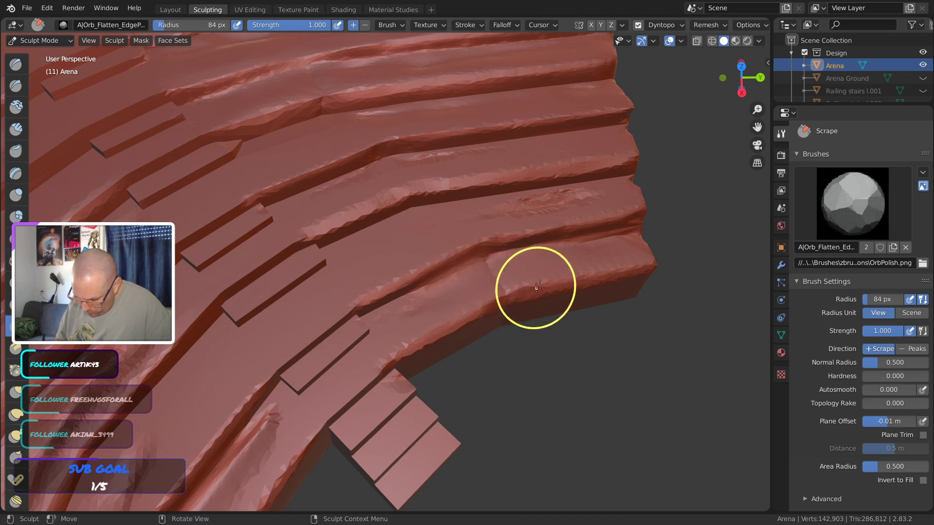
Undo a trial stroke on the bottom stair, then scrape worn front edges onto the three bottom stairs
mouse_move(485, 257)
middle_mouse_down("shift")
mouse_move(566, 210)
mouse_move(593, 221)
middle_mouse_up("shift")
middle_click_drag(594, 221, 562, 196)
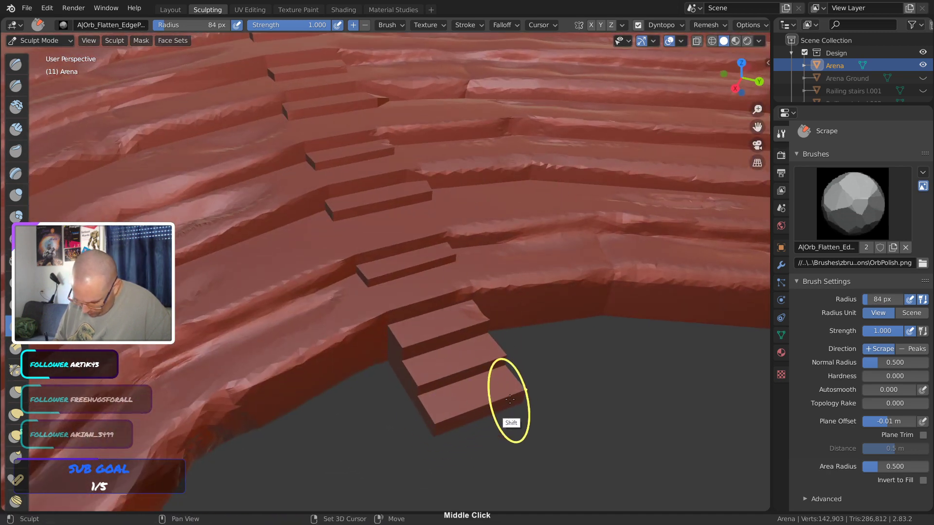
mouse_move(509, 402)
left_mouse_down("shift")
mouse_move(517, 395)
mouse_move(525, 411)
mouse_move(484, 407)
left_mouse_up("shift")
key("ctrl+z")
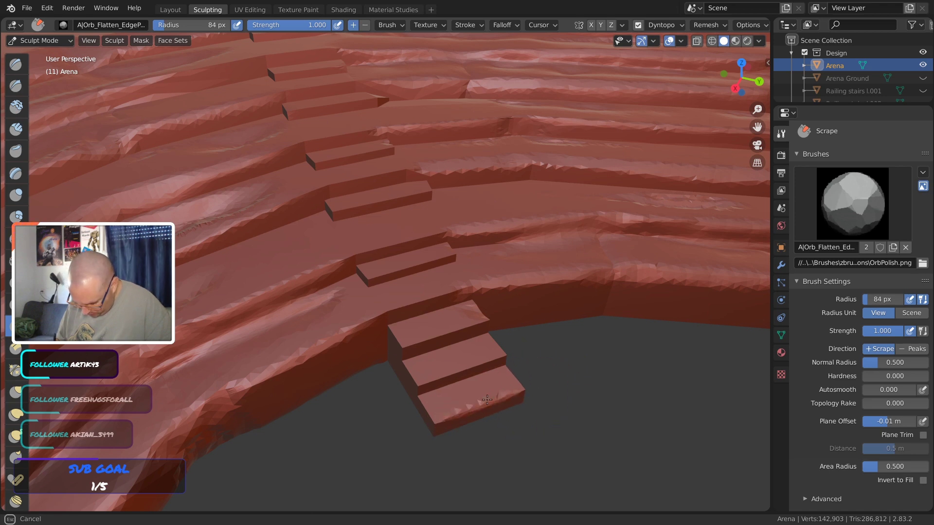
left_click_drag(434, 425, 438, 421)
middle_click_drag(501, 388, 531, 308)
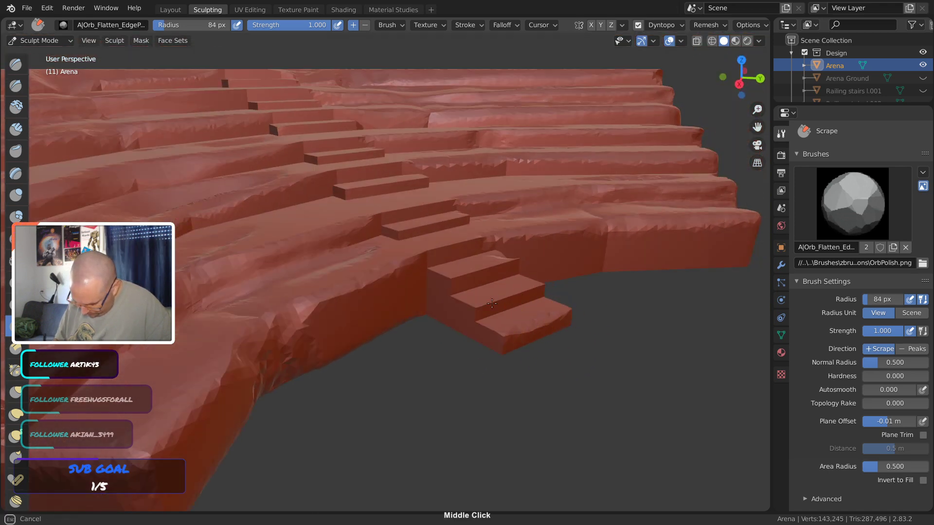
mouse_move(504, 302)
left_mouse_down()
mouse_move(511, 299)
mouse_move(479, 269)
mouse_move(531, 308)
left_mouse_up()
mouse_move(531, 309)
middle_mouse_down()
mouse_move(433, 336)
mouse_move(438, 354)
middle_mouse_up()
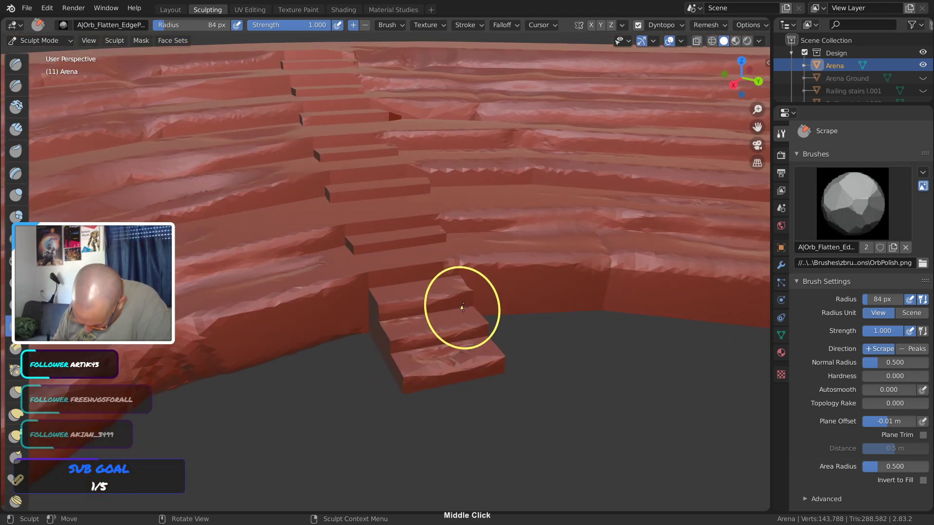
Turn off pressure sensitivity for the brush radius and scrape the bottom stairs' corners on the side facing the short outer wall
mouse_move(463, 307)
middle_mouse_down()
mouse_move(407, 255)
mouse_move(327, 222)
mouse_move(365, 224)
middle_mouse_up()
mouse_move(363, 271)
middle_mouse_down("ctrl")
mouse_move(343, 306)
mouse_move(323, 292)
mouse_move(327, 250)
mouse_move(426, 300)
mouse_move(445, 284)
mouse_move(447, 340)
mouse_move(434, 376)
mouse_move(440, 330)
mouse_move(428, 271)
middle_mouse_up("ctrl")
left_click(910, 301)
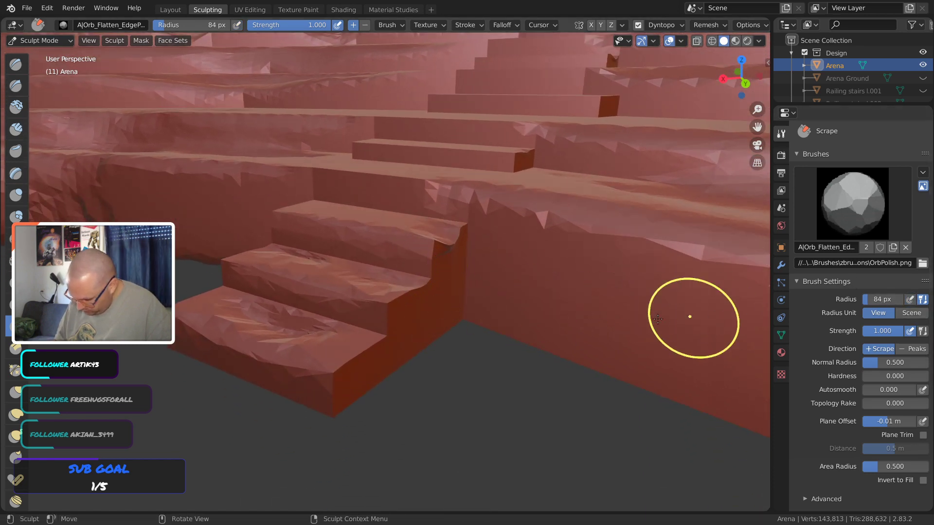
left_click_drag(436, 229, 441, 240)
left_click_drag(423, 282, 333, 375)
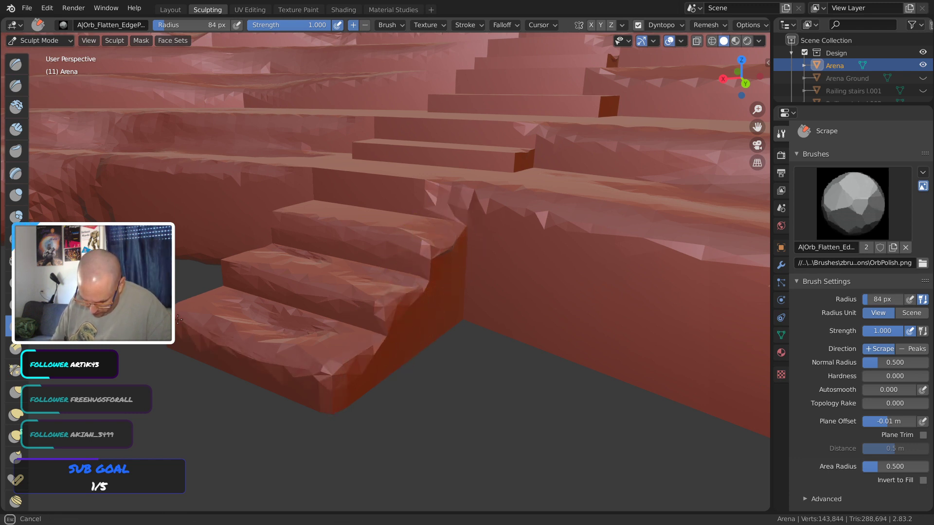
Scrape the edges and corners on the opposite side of the three bottom stairs
mouse_move(178, 319)
middle_mouse_down()
mouse_move(396, 367)
mouse_move(521, 331)
mouse_move(484, 368)
mouse_move(495, 365)
middle_mouse_up()
mouse_move(549, 314)
left_mouse_down()
mouse_move(543, 322)
mouse_move(508, 290)
mouse_move(492, 290)
left_mouse_up()
mouse_move(458, 270)
left_mouse_down()
mouse_move(432, 246)
mouse_move(395, 241)
left_mouse_up()
mouse_move(400, 258)
left_mouse_down()
mouse_move(387, 274)
mouse_move(386, 323)
left_mouse_up()
Smooth the scraped treads and front edges of the bottom stairs
middle_click_drag(385, 323, 462, 373)
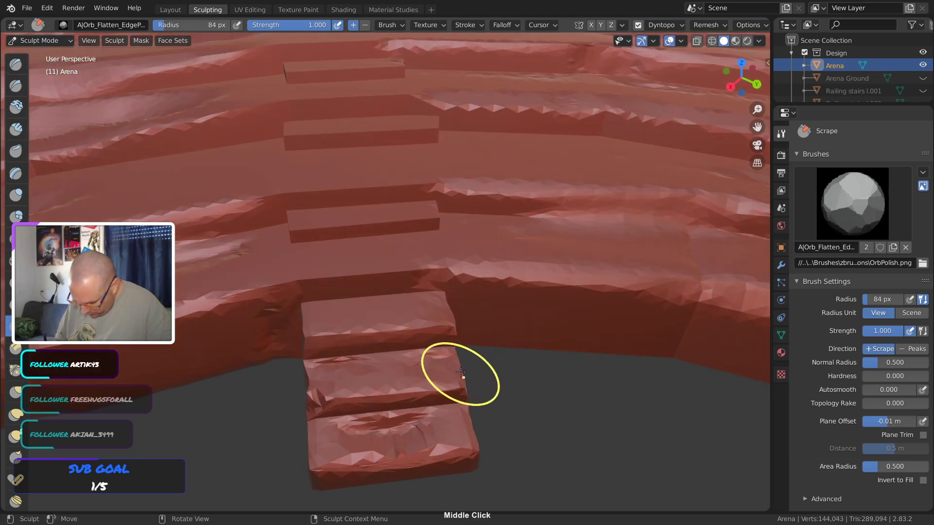
left_click_drag(362, 421, 433, 406, "shift")
left_click_drag(395, 368, 430, 362, "shift")
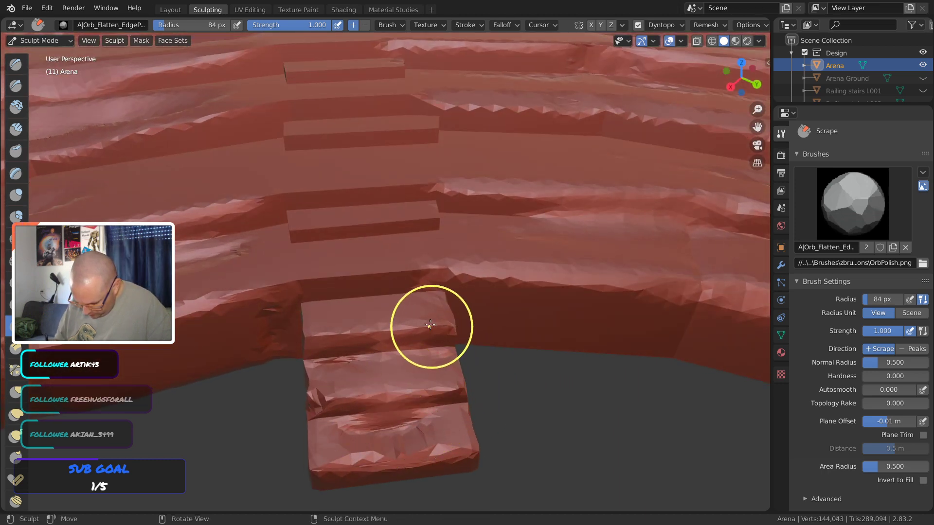
Scrape the lowest tier's edge behind the top stair, the first step block, and the tier edge further up
left_click_drag(423, 275, 330, 278)
mouse_move(367, 217)
left_mouse_down()
mouse_move(415, 187)
mouse_move(343, 217)
left_mouse_up()
left_click_drag(405, 105, 345, 118)
Toggle pressure sensitivity for the brush radius and chip the front corner and edge of the lowest step block
mouse_move(429, 166)
middle_mouse_down()
mouse_move(434, 217)
mouse_move(406, 195)
middle_mouse_up()
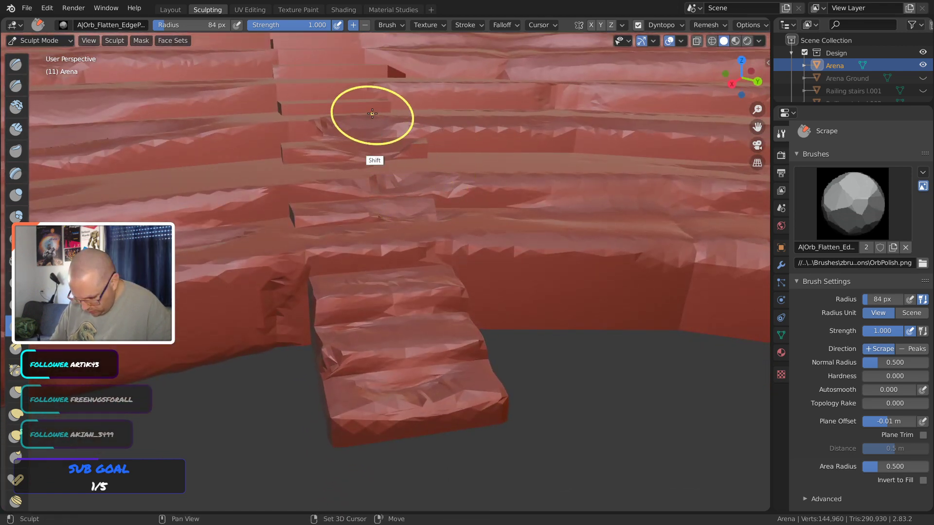
mouse_move(496, 408)
middle_mouse_down()
mouse_move(428, 302)
mouse_move(553, 311)
middle_mouse_up()
mouse_move(380, 109)
middle_mouse_down()
mouse_move(432, 232)
mouse_move(507, 297)
middle_mouse_up()
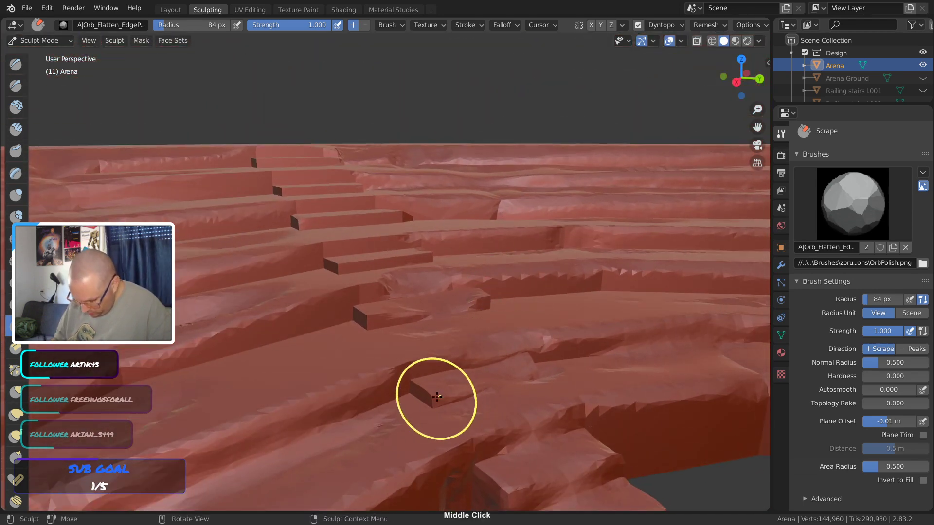
left_click(909, 299)
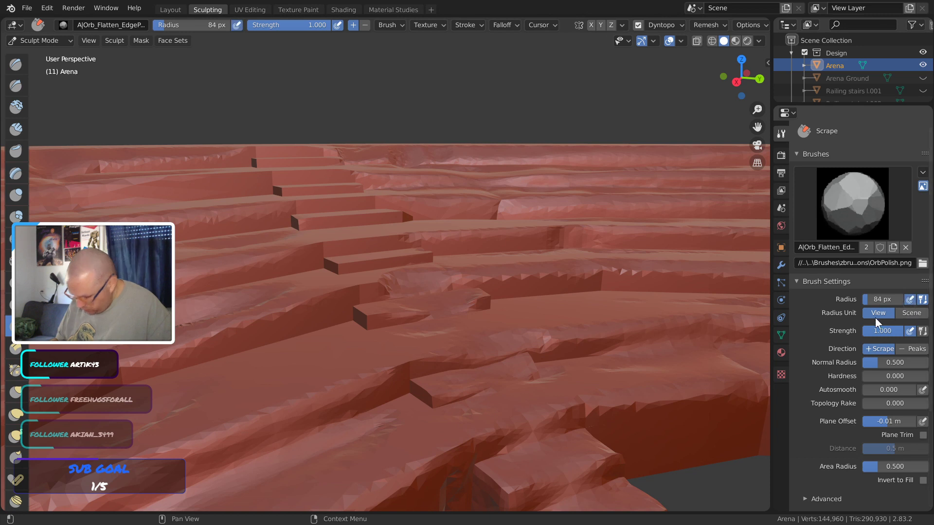
mouse_move(416, 372)
left_mouse_down()
mouse_move(416, 389)
mouse_move(371, 414)
left_mouse_up()
mouse_move(354, 376)
left_mouse_down()
mouse_move(308, 396)
mouse_move(431, 408)
left_mouse_up()
Scrape the front corner and edge of the second step block and the tier edge beside it
mouse_move(431, 409)
middle_mouse_down()
mouse_move(477, 409)
mouse_move(421, 469)
middle_mouse_up()
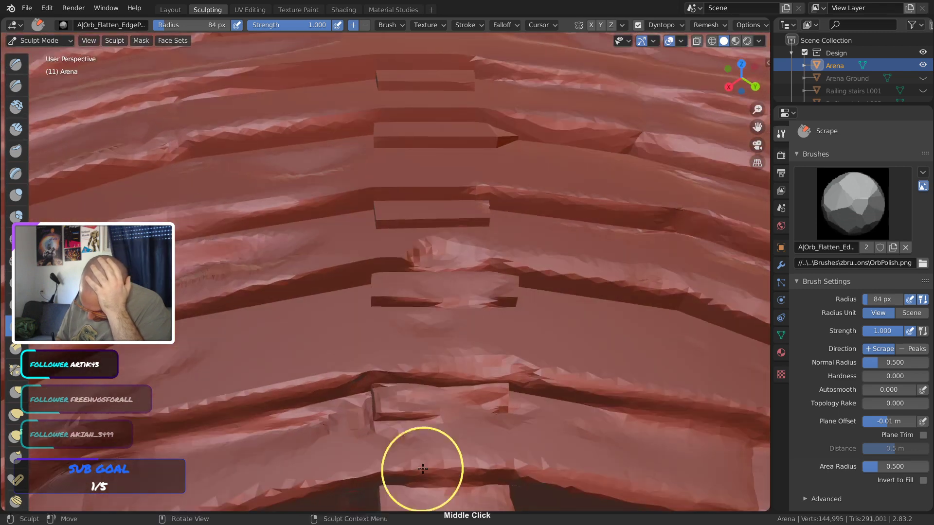
middle_click_drag(443, 311, 444, 272, "shift")
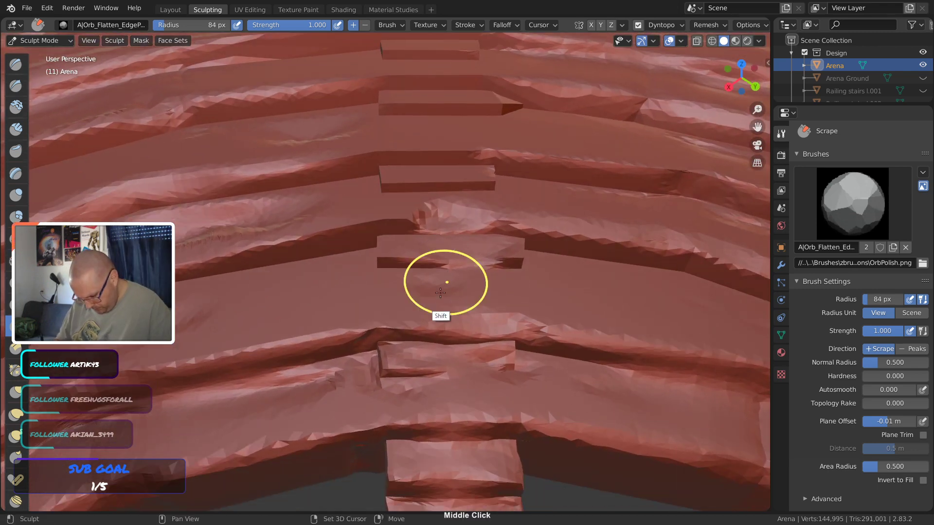
middle_click_drag(359, 381, 400, 392, "shift")
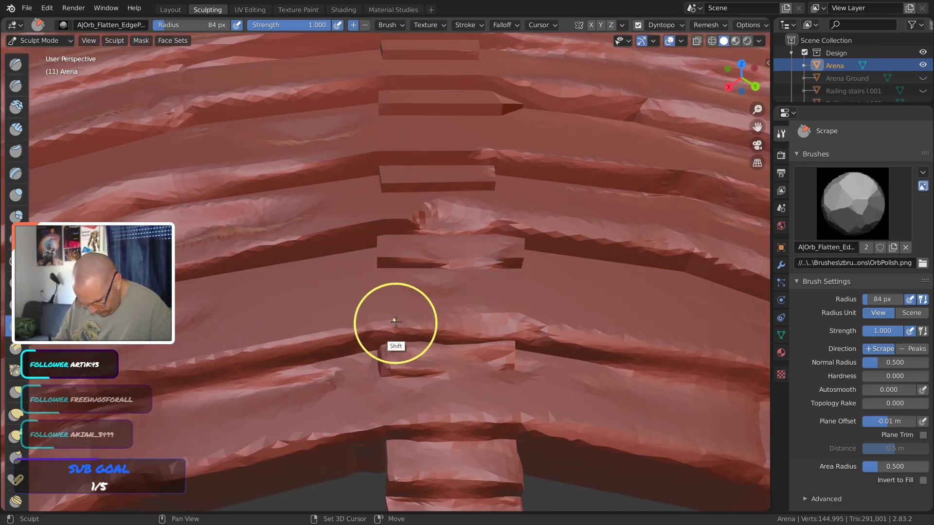
middle_click_drag(390, 323, 424, 387)
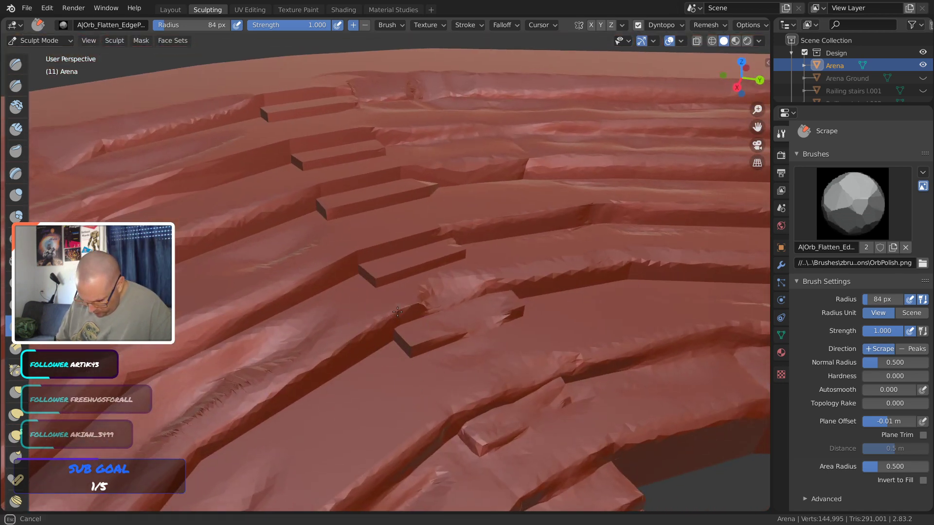
left_click_drag(397, 311, 411, 352)
left_click(471, 344)
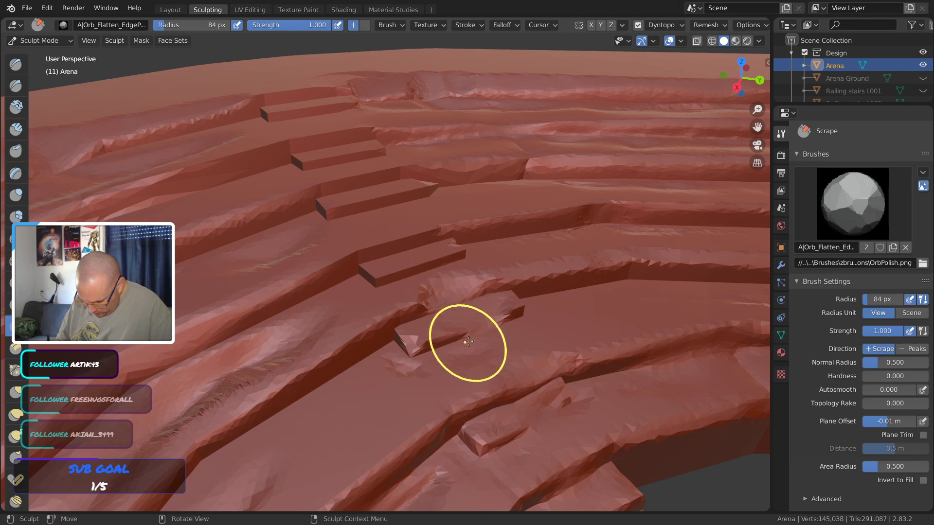
Scrape the back corner of the second step block, then the third block's front corner and the tier edge beside it
left_click(519, 311)
left_click(521, 312)
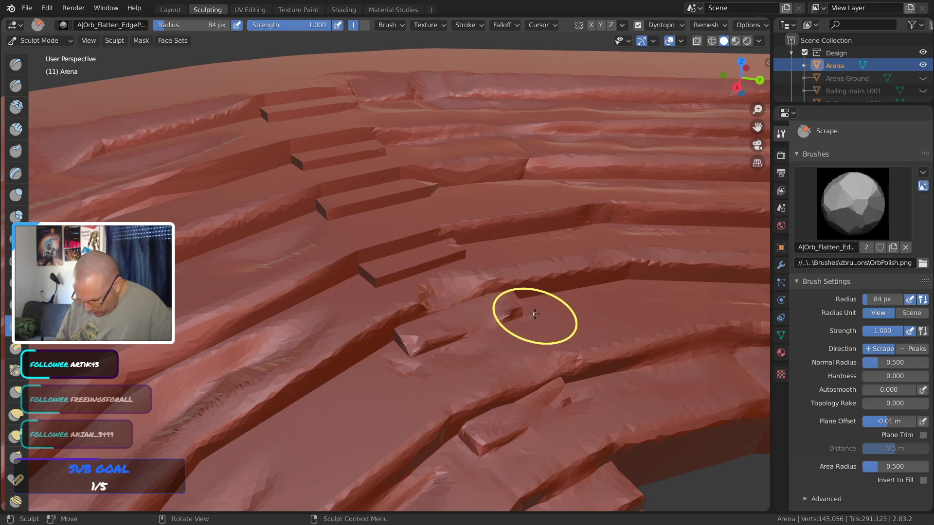
middle_click_drag(534, 313, 511, 260)
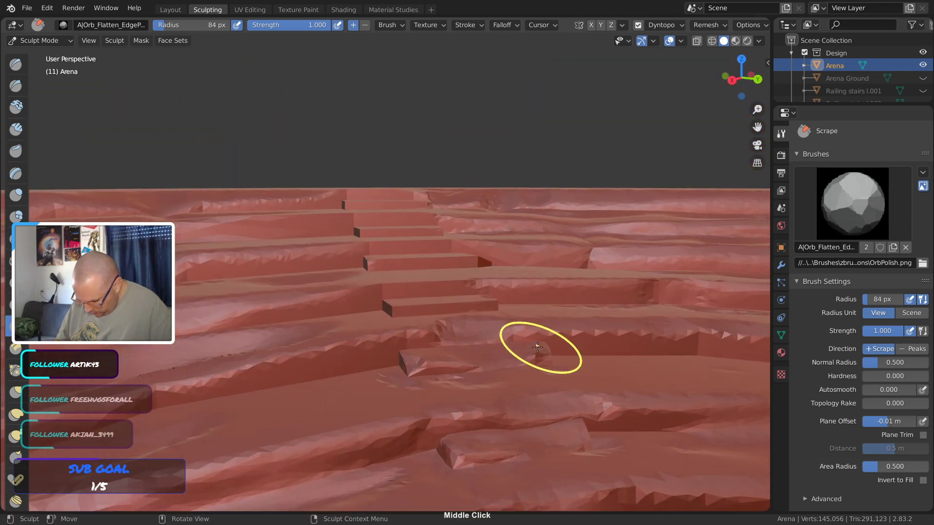
middle_click_drag(538, 344, 379, 375)
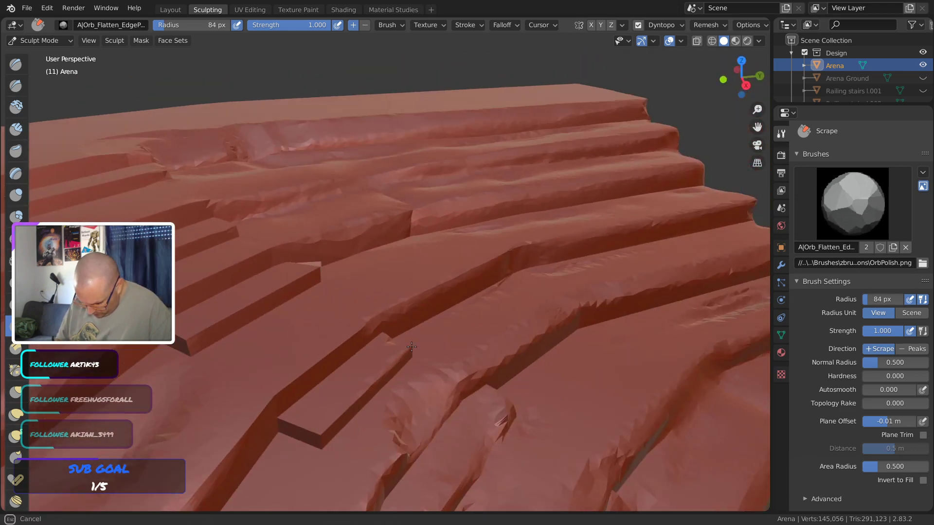
middle_click_drag(411, 347, 407, 344)
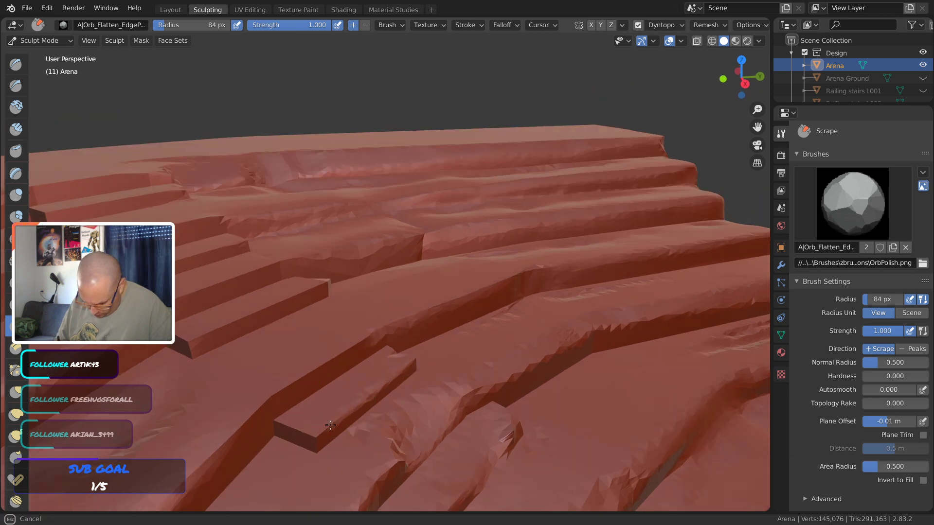
left_click(256, 407)
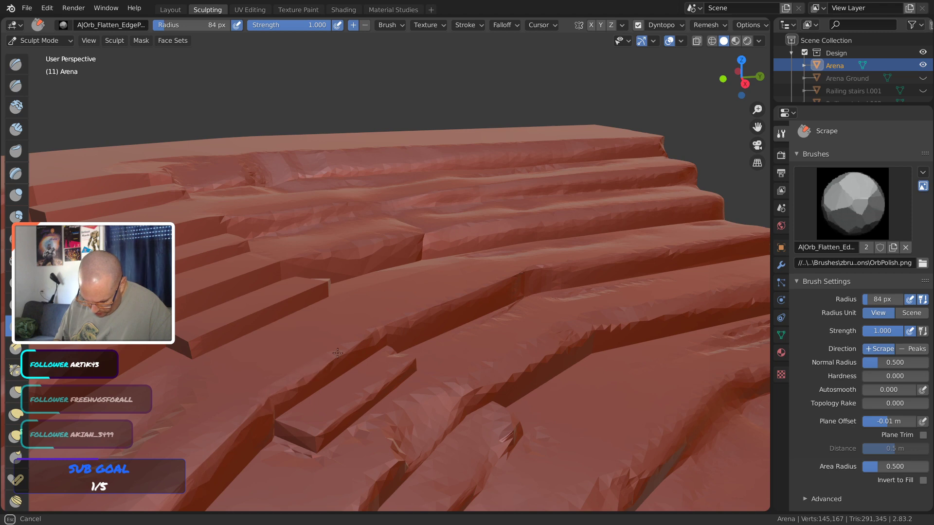
left_click_drag(249, 431, 253, 430)
mouse_move(253, 430)
middle_mouse_down()
mouse_move(415, 435)
mouse_move(416, 426)
middle_mouse_up()
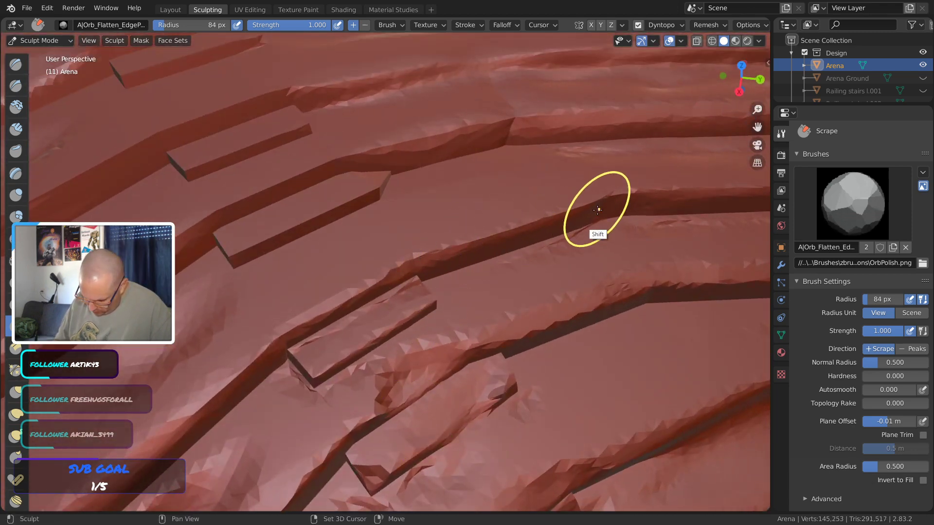
Chip the bends of the tier edges running beyond the second and third step blocks
left_click_drag(598, 209, 596, 201, "shift")
mouse_move(516, 224)
left_mouse_down("shift")
mouse_move(642, 230)
mouse_move(534, 216)
left_mouse_up("shift")
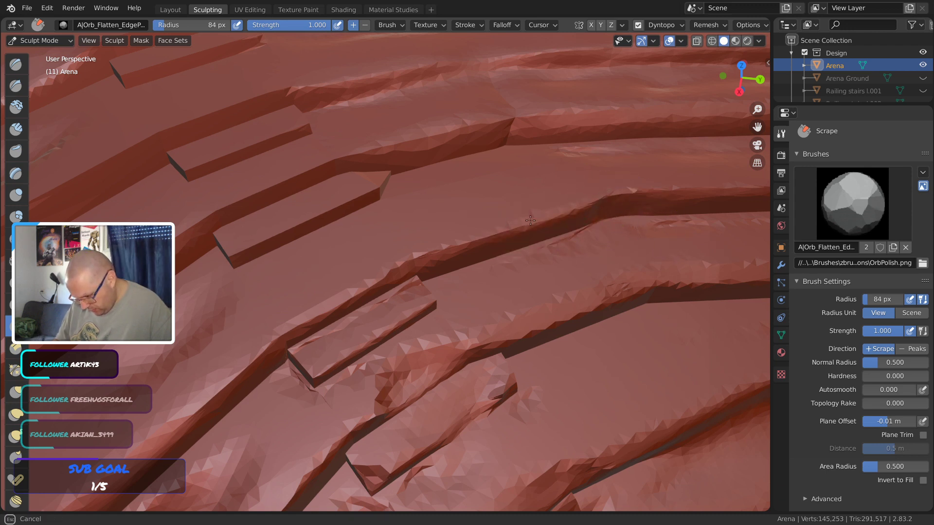
left_click_drag(660, 201, 702, 188, "shift")
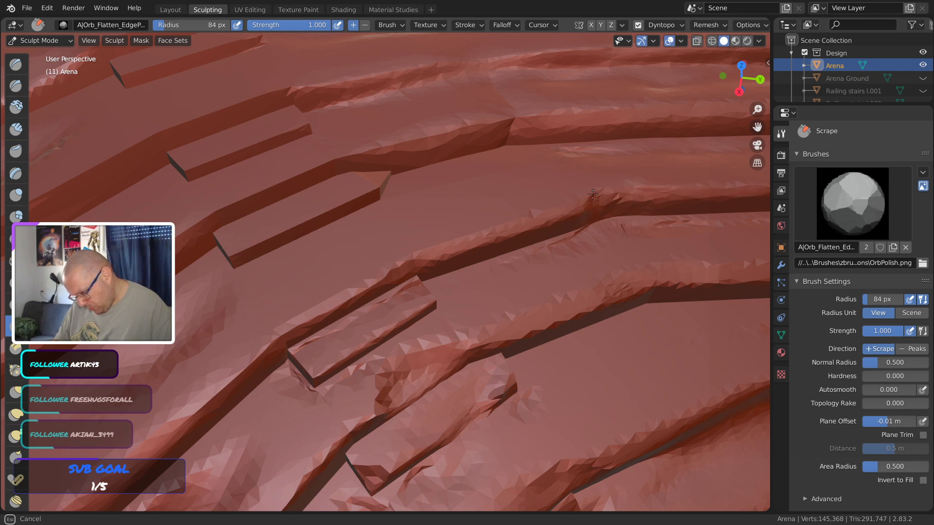
mouse_move(543, 219)
left_mouse_down("shift")
mouse_move(617, 296)
mouse_move(601, 283)
left_mouse_up("shift")
left_click_drag(506, 118, 499, 125)
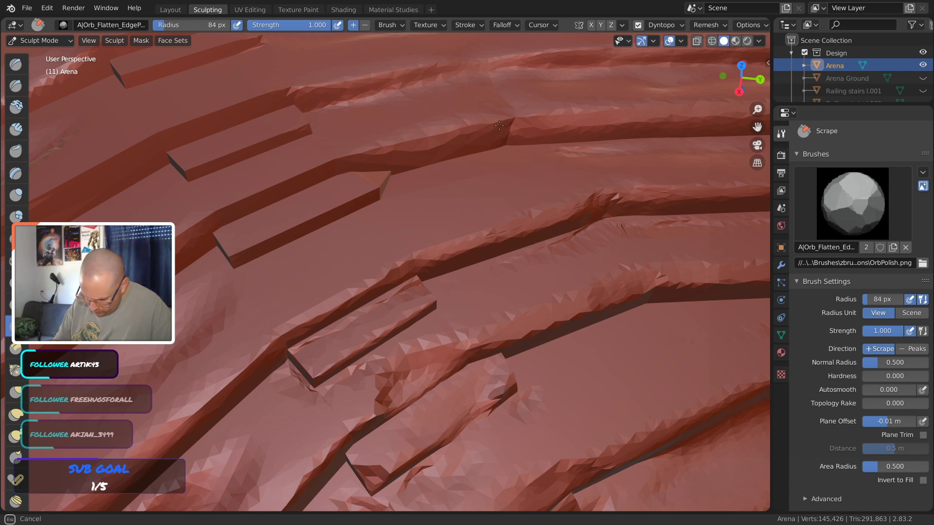
mouse_move(343, 163)
left_mouse_down()
mouse_move(312, 165)
mouse_move(280, 185)
left_mouse_up()
key("ctrl+z")
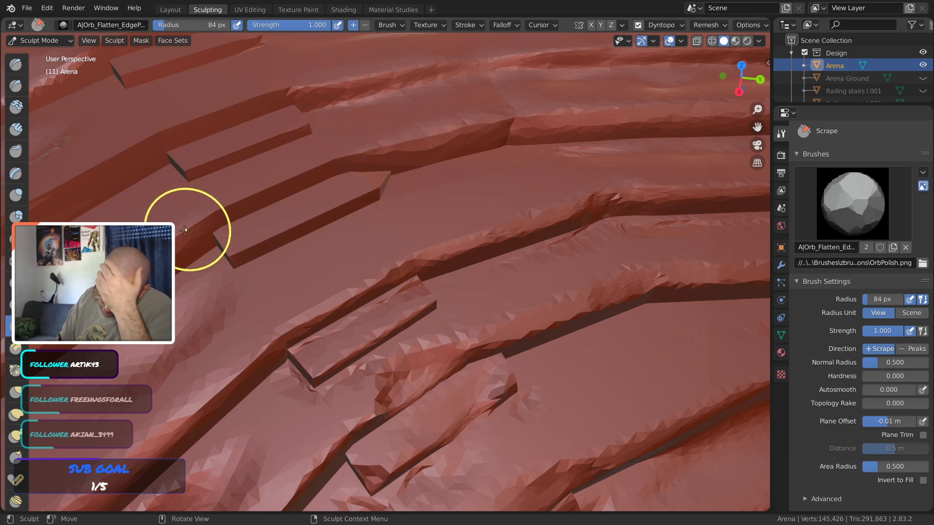
Scrape the tier edge behind the fourth step block and the block's front edge and corner, and smooth the result
left_click_drag(184, 230, 177, 234)
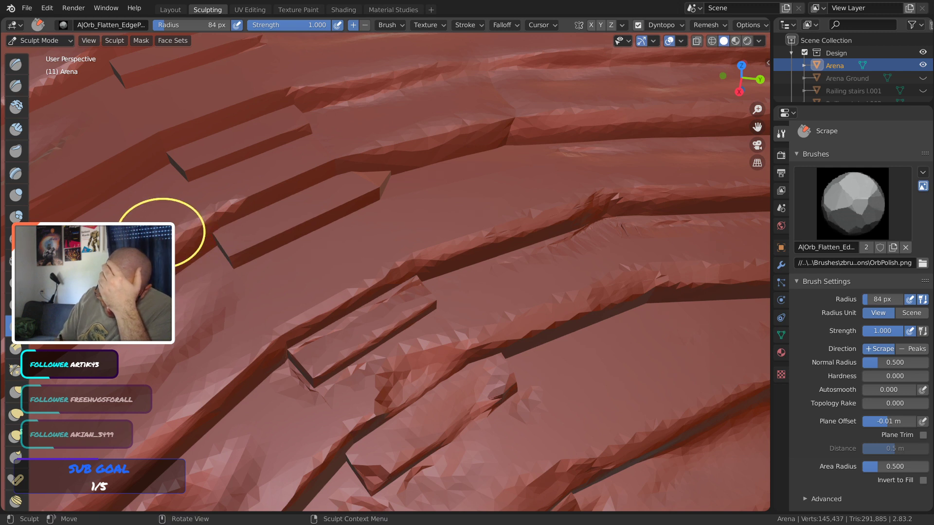
left_click_drag(176, 233, 204, 232)
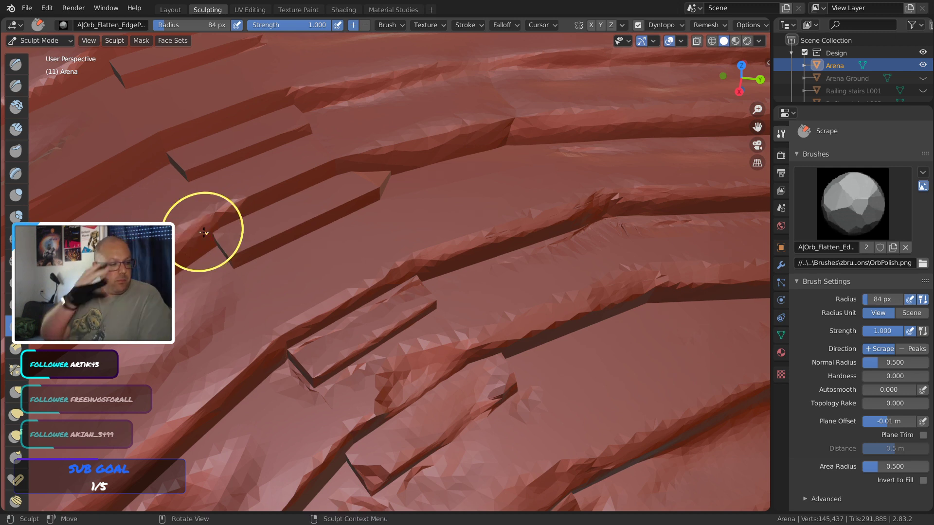
mouse_move(255, 202)
left_mouse_down()
mouse_move(307, 164)
mouse_move(261, 180)
mouse_move(389, 150)
left_mouse_up()
mouse_move(360, 198)
left_mouse_down()
mouse_move(371, 191)
mouse_move(302, 220)
left_mouse_up()
mouse_move(230, 254)
left_mouse_down()
mouse_move(267, 261)
mouse_move(317, 223)
left_mouse_up()
middle_click_drag(317, 224, 382, 197)
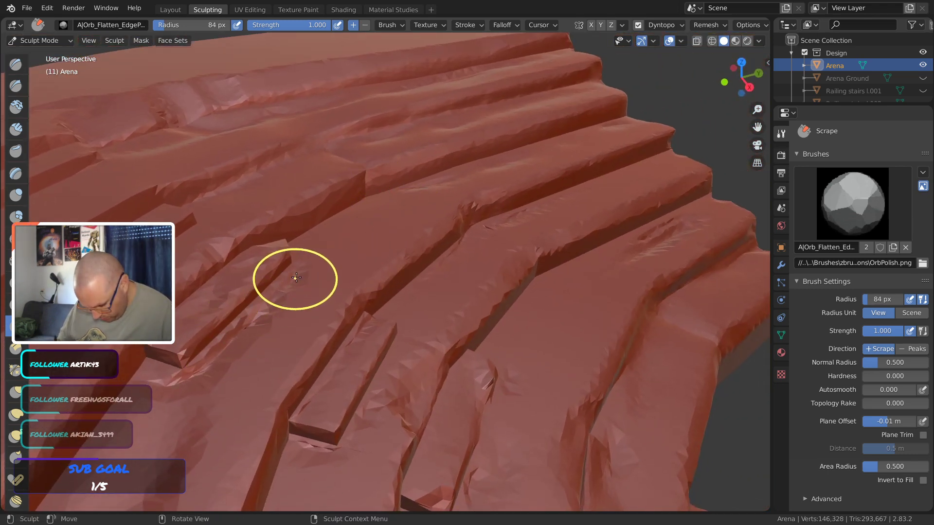
mouse_move(292, 285)
left_mouse_down("shift")
mouse_move(280, 319)
mouse_move(205, 389)
mouse_move(156, 395)
left_mouse_up("shift")
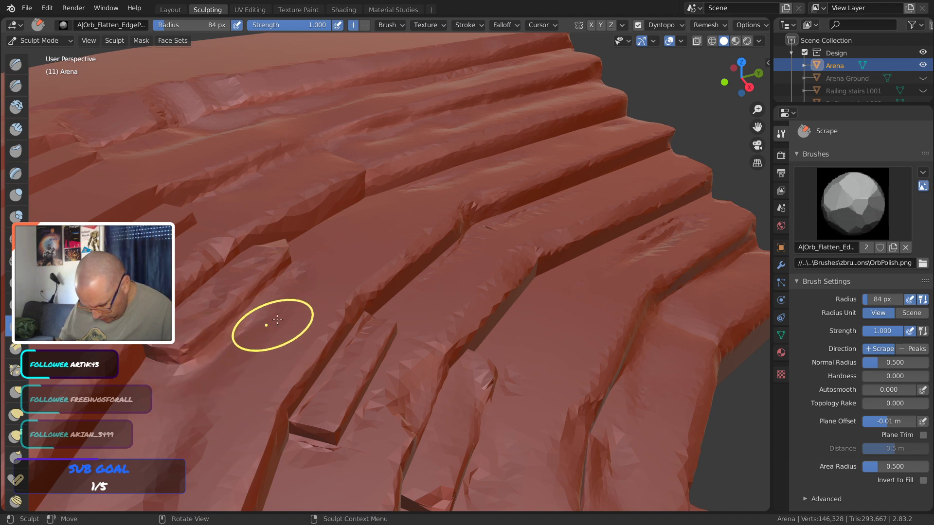
Scrape the straight tier edge running from the front corner of the fifth step block
middle_click_drag(292, 321, 442, 271)
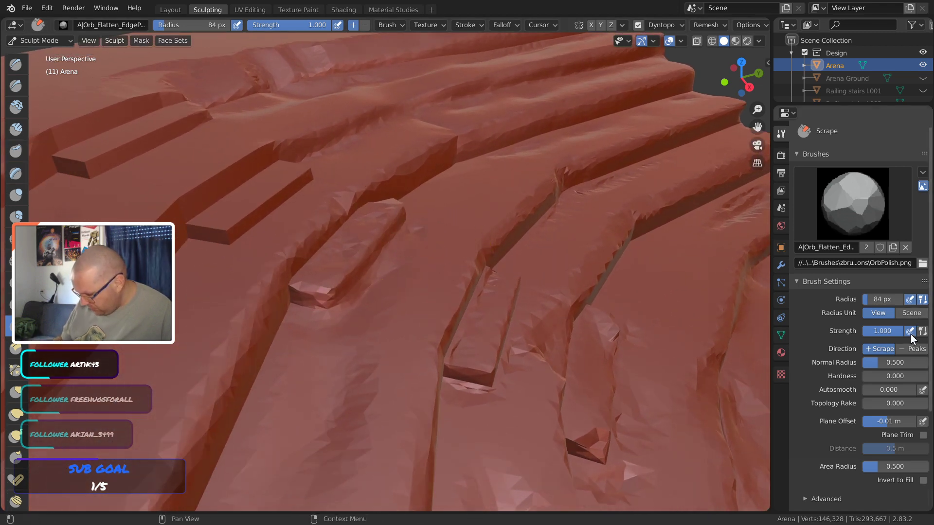
mouse_move(272, 243)
middle_mouse_down()
mouse_move(223, 265)
mouse_move(371, 240)
mouse_move(272, 240)
middle_mouse_up()
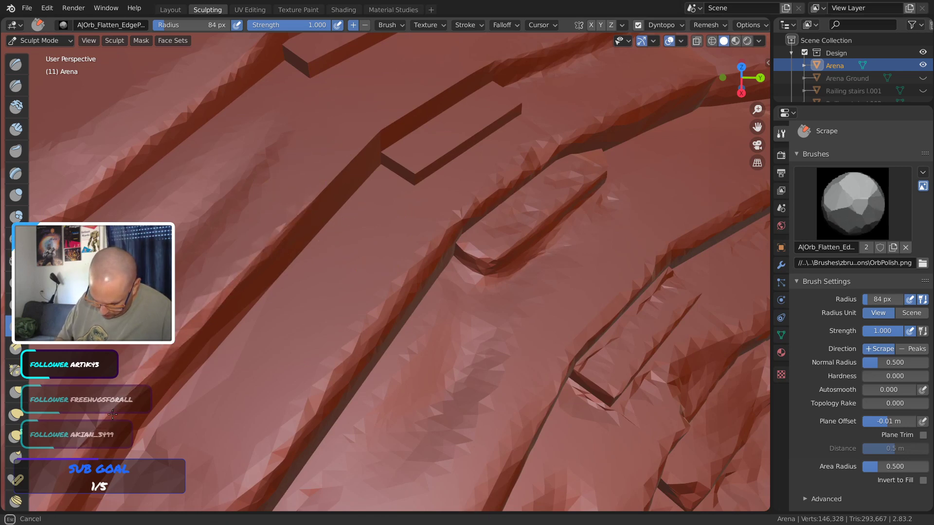
mouse_move(333, 158)
middle_mouse_down("shift")
mouse_move(378, 117)
mouse_move(323, 235)
middle_mouse_up("shift")
left_click_drag(312, 232, 288, 249, "shift")
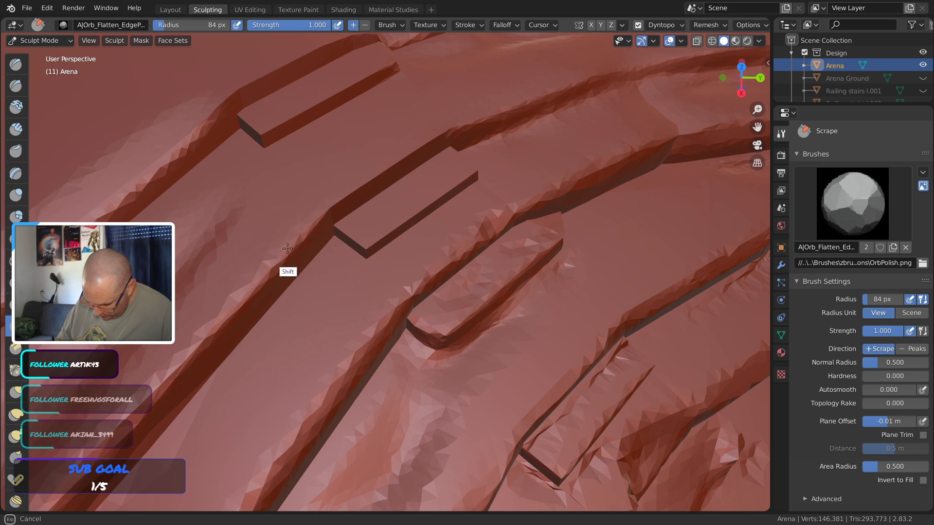
mouse_move(215, 332)
left_mouse_down("shift")
mouse_move(131, 419)
mouse_move(195, 344)
left_mouse_up("shift")
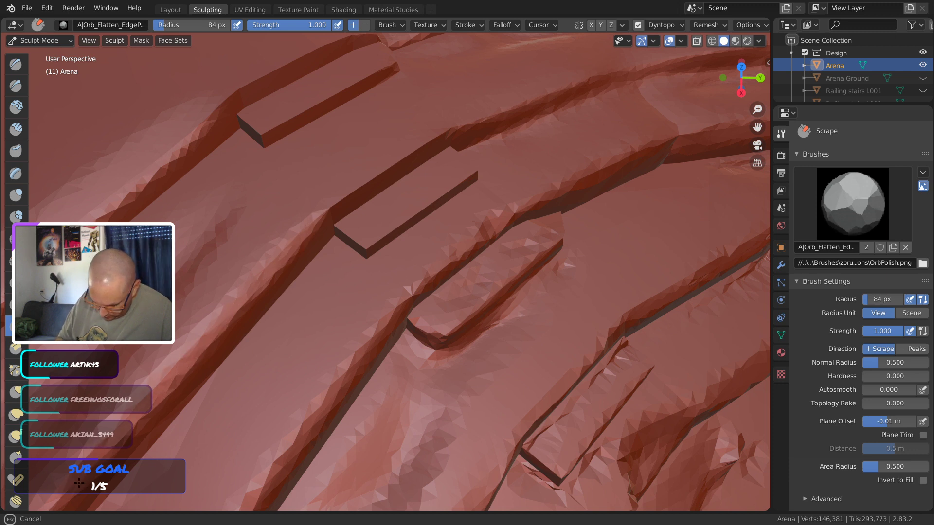
mouse_move(143, 405)
left_mouse_down("shift")
mouse_move(176, 292)
mouse_move(234, 201)
mouse_move(253, 187)
left_mouse_up("shift")
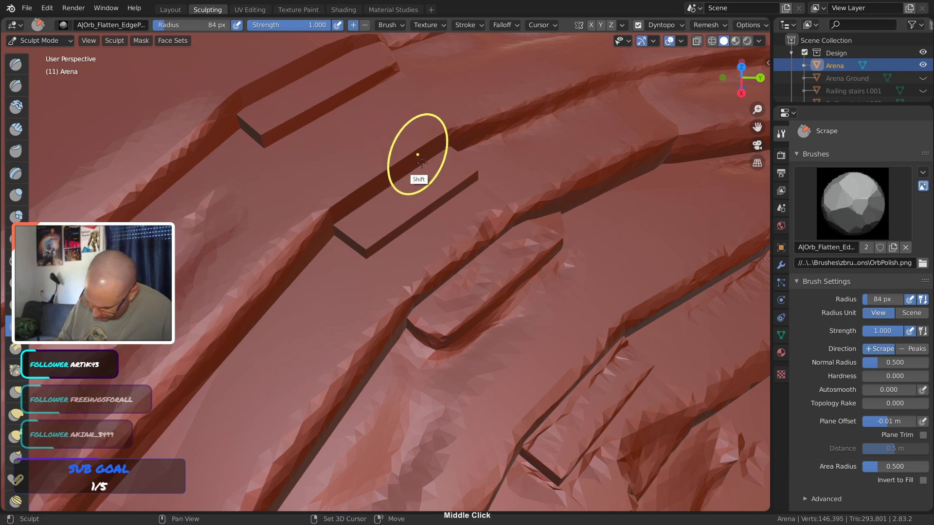
Scrape the tier edge behind the fifth step block and try chipping the front edge of the topmost block
middle_click_drag(417, 153, 320, 367, "shift")
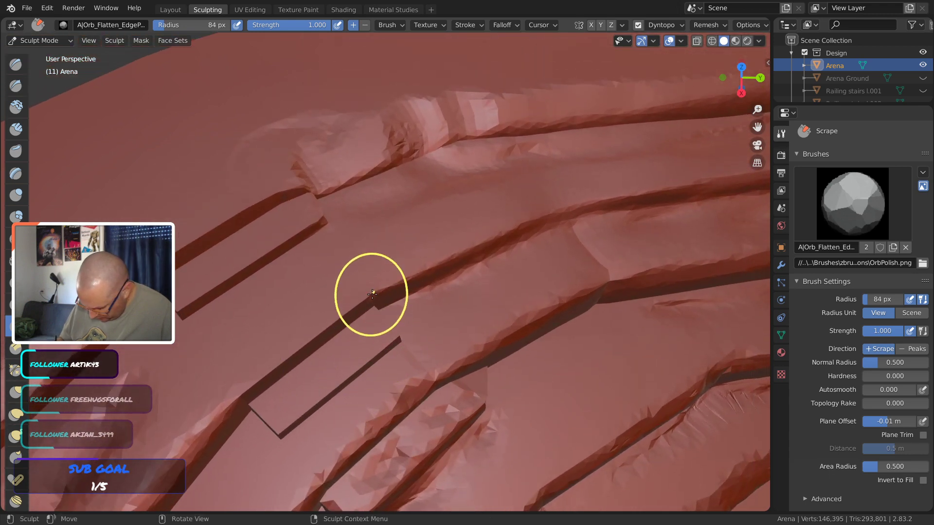
left_click_drag(341, 321, 245, 387)
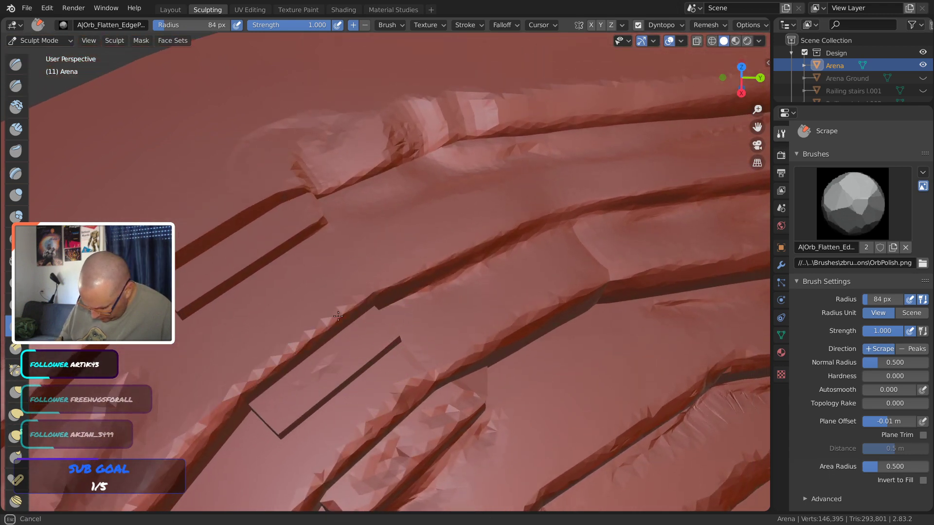
mouse_move(395, 281)
left_mouse_down()
mouse_move(331, 238)
mouse_move(258, 283)
left_mouse_up()
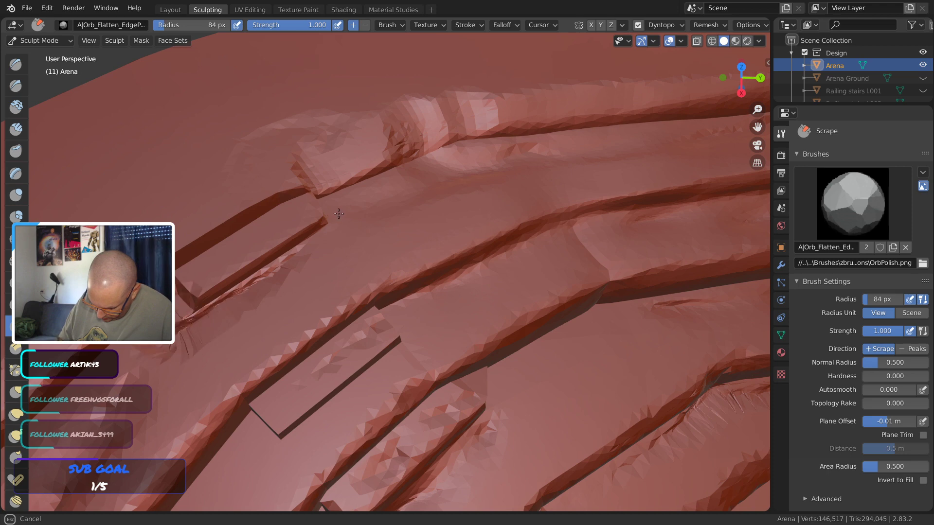
left_click_drag(339, 213, 271, 224)
Scrape the tier edge behind the topmost step block and along the stretch past its front corner
middle_click_drag(271, 223, 390, 177)
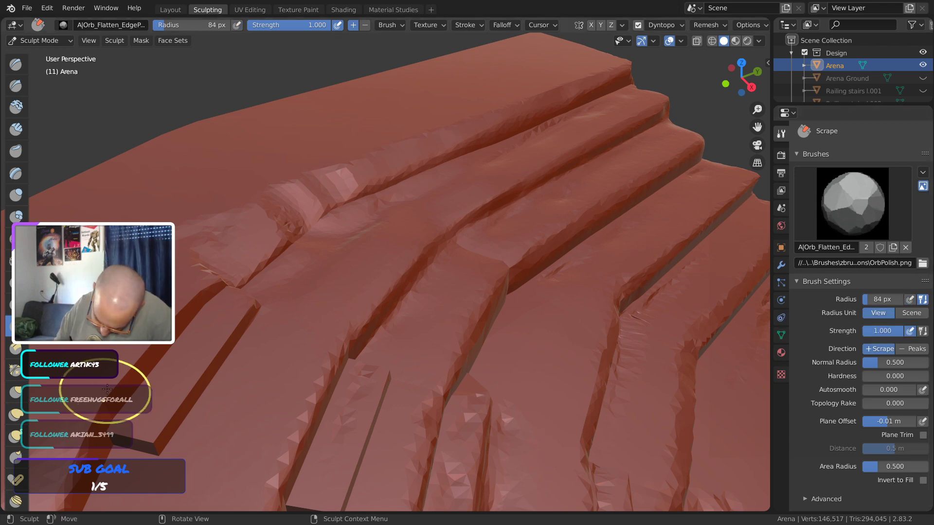
left_click_drag(104, 396, 179, 306)
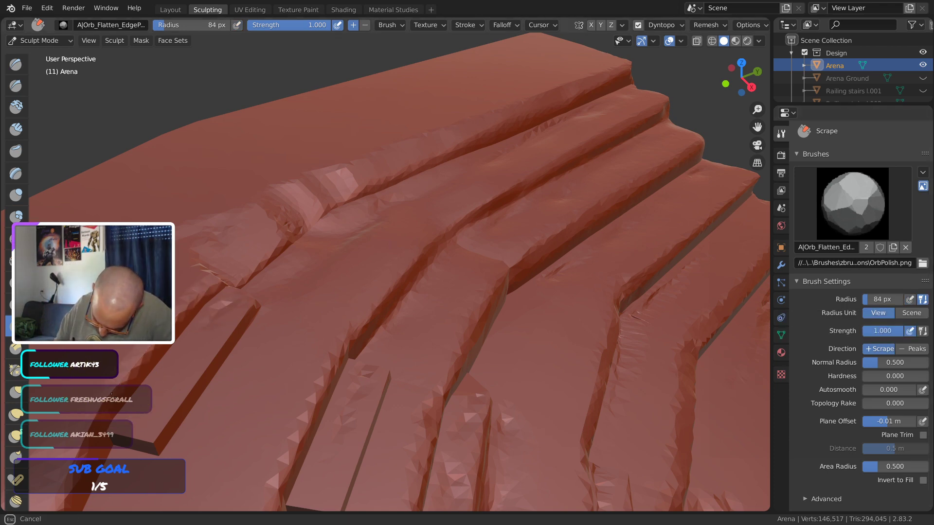
left_click_drag(111, 396, 107, 403)
middle_click_drag(213, 347, 335, 236, "shift")
left_click_drag(219, 329, 170, 433)
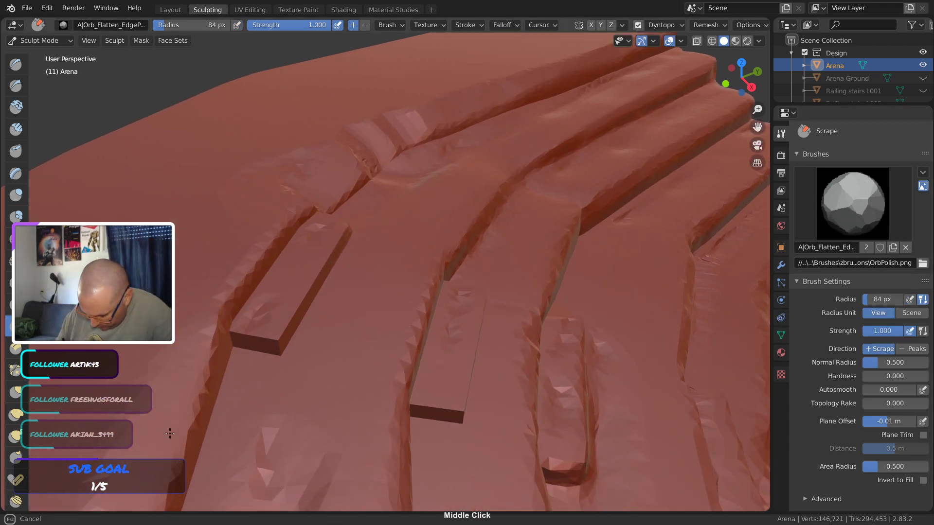
left_click_drag(270, 228, 219, 334)
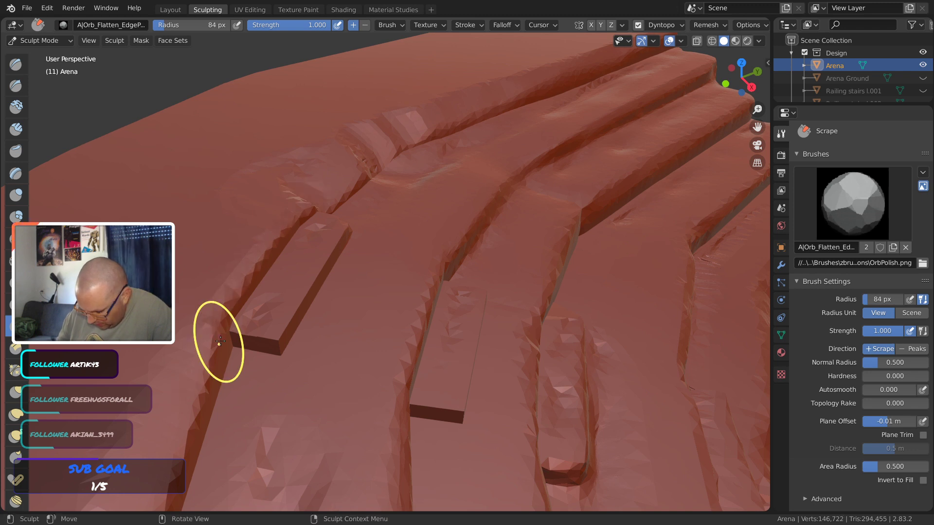
Scrape the front edge and corner of the topmost step block and smooth the scraped faces
left_click_drag(342, 233, 268, 347)
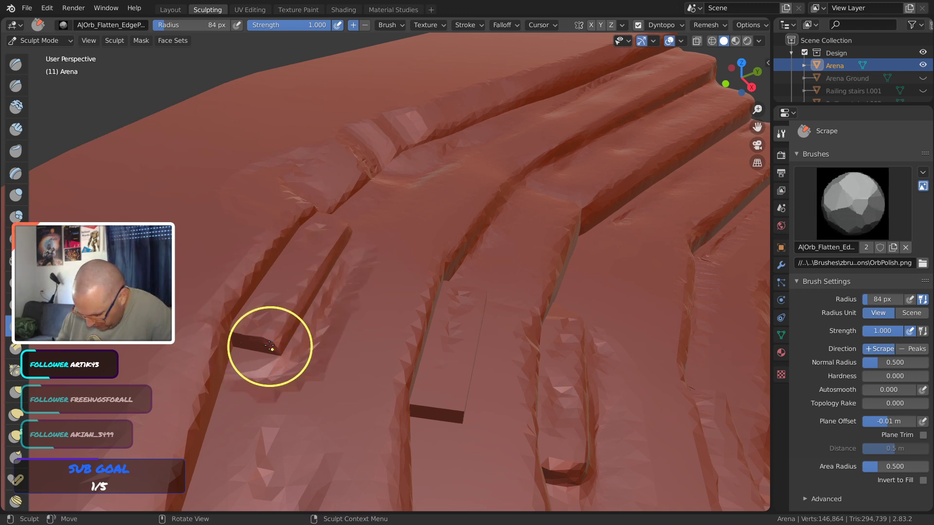
middle_click_drag(304, 302, 323, 316)
mouse_move(323, 317)
middle_mouse_down("shift")
mouse_move(315, 323)
mouse_move(342, 307)
middle_mouse_up("shift")
mouse_move(360, 275)
left_mouse_down("shift")
mouse_move(239, 399)
mouse_move(244, 440)
left_mouse_up("shift")
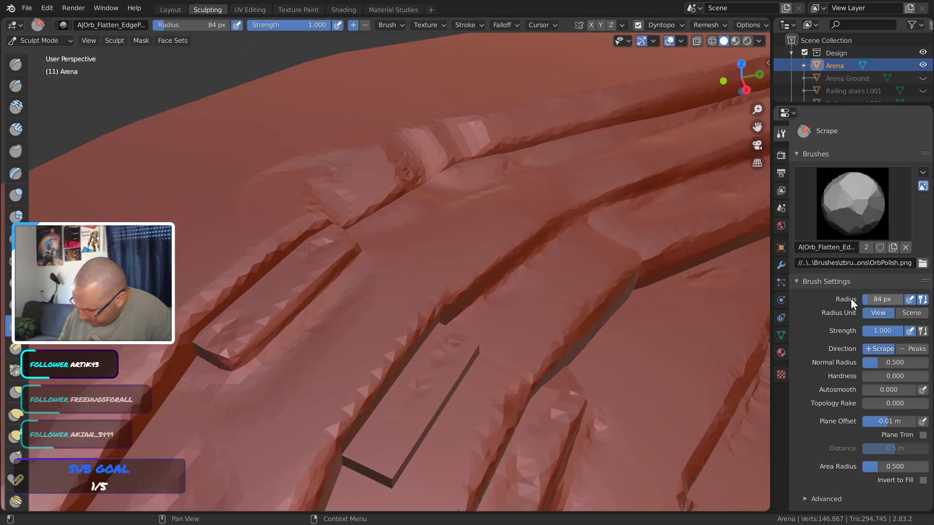
Set the brush radius to 92 px and scrape the tier edges behind and beyond the fifth step block
key("f")
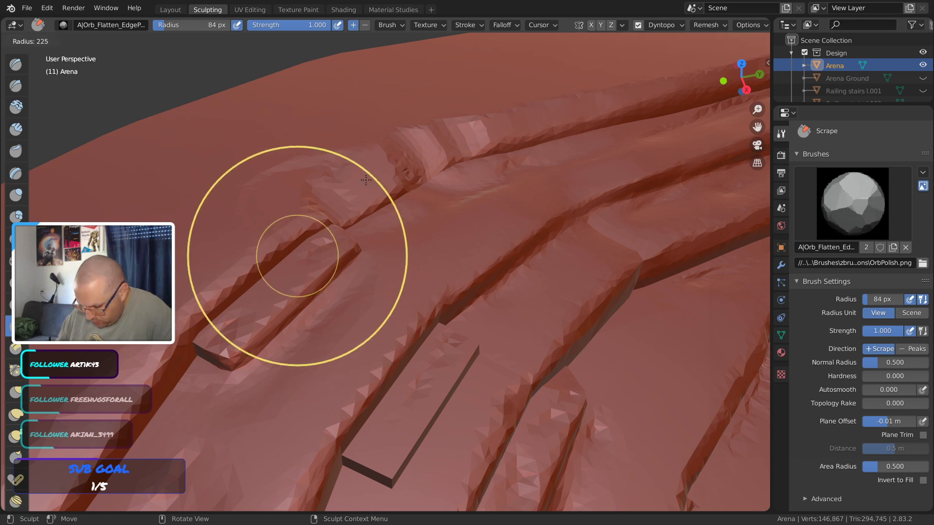
left_click(301, 250)
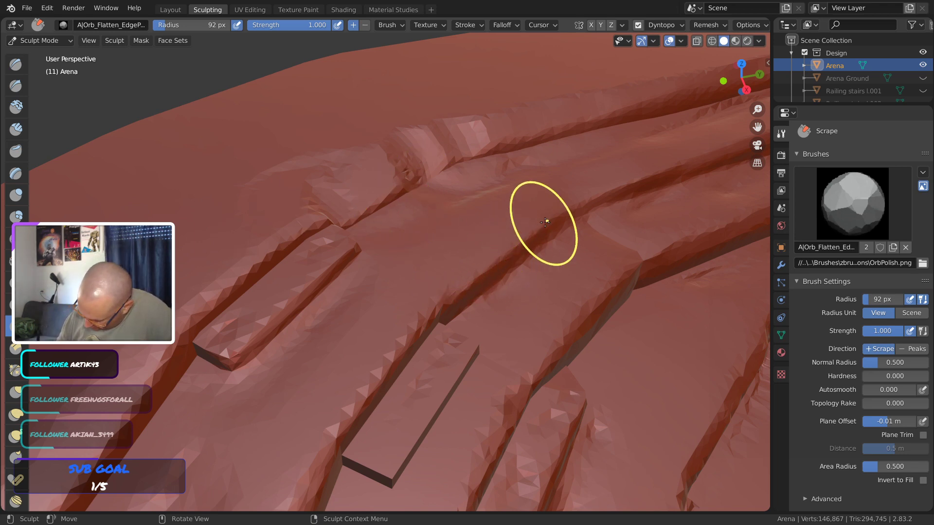
left_click_drag(542, 219, 483, 267)
middle_click_drag(459, 286, 530, 232)
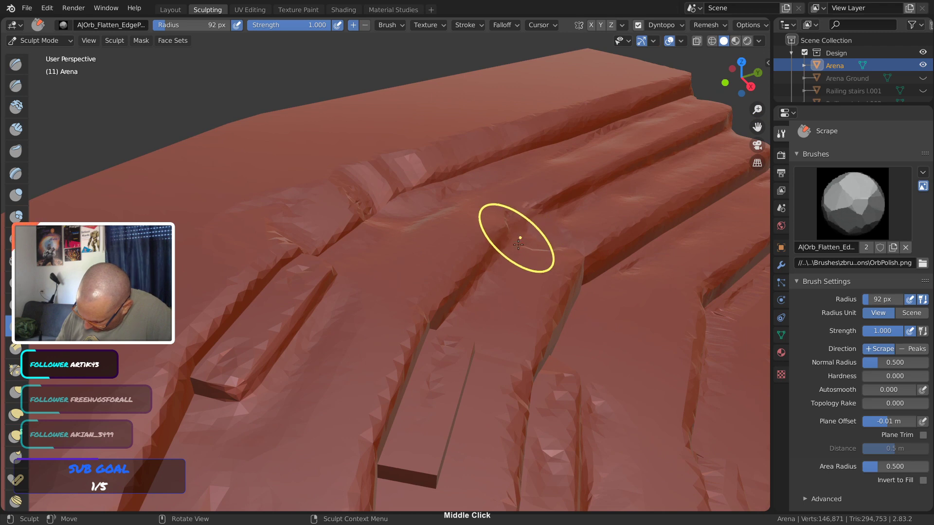
middle_click_drag(519, 282, 487, 353)
middle_click_drag(575, 308, 379, 313)
left_click_drag(389, 255, 391, 261)
left_click_drag(453, 331, 444, 342)
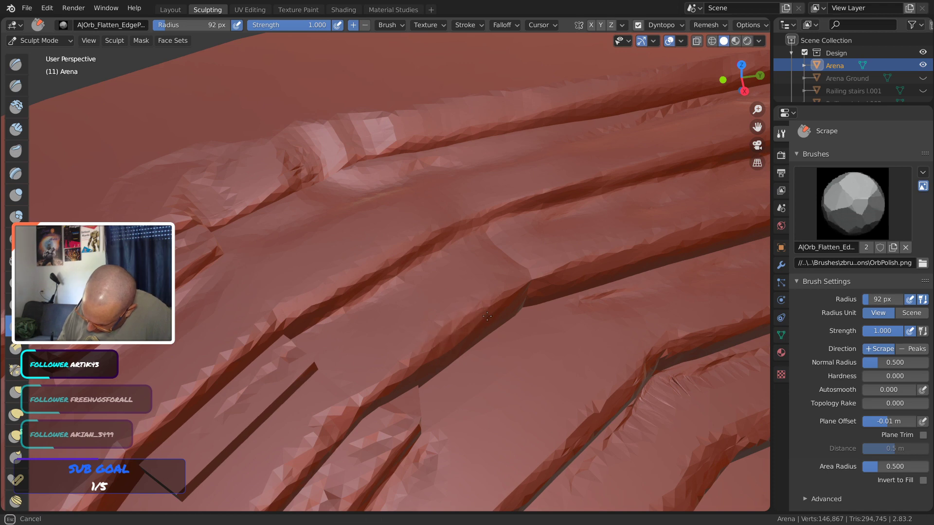
mouse_move(360, 392)
left_mouse_down()
mouse_move(292, 386)
mouse_move(277, 394)
left_mouse_up()
Try scraping the long front edge of the fifth step block
mouse_move(277, 394)
middle_mouse_down()
mouse_move(346, 334)
mouse_move(348, 302)
middle_mouse_up()
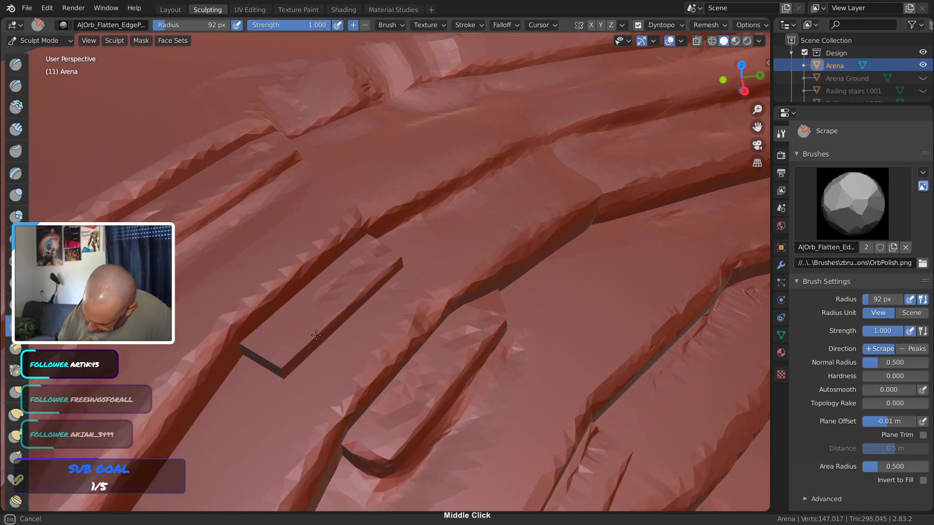
mouse_move(327, 334)
left_mouse_down()
mouse_move(365, 302)
mouse_move(329, 327)
mouse_move(355, 304)
left_mouse_up()
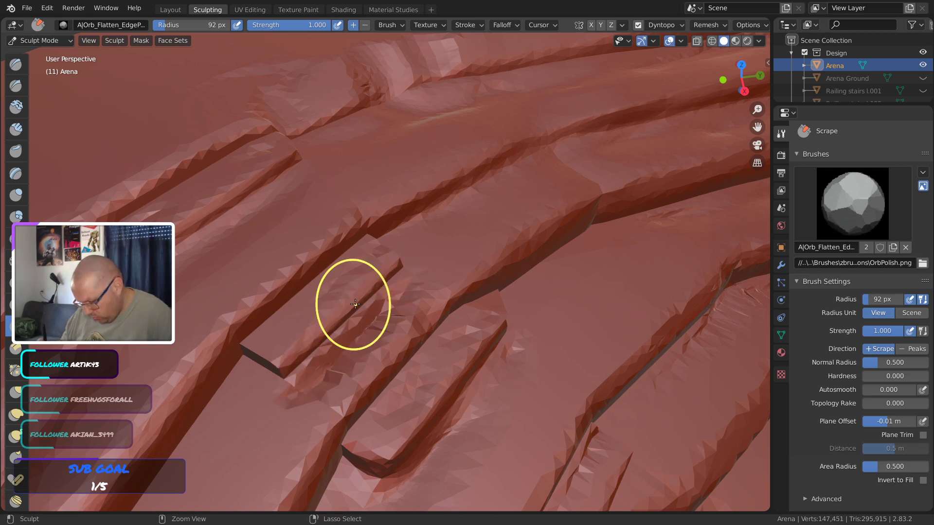
left_click(353, 305)
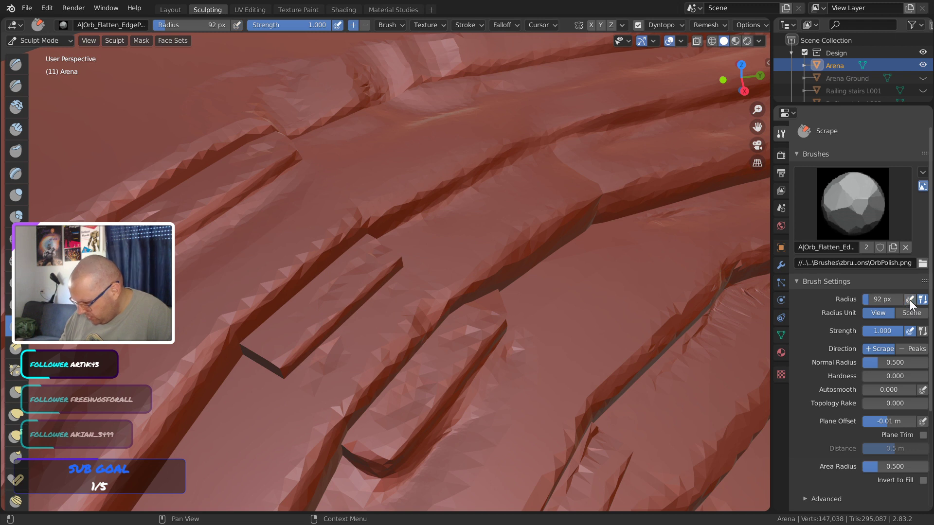
Try scraping the fifth step block's long front edge and the tier edge behind it
mouse_move(334, 323)
left_mouse_down()
mouse_move(356, 291)
mouse_move(362, 323)
mouse_move(335, 360)
mouse_move(287, 379)
mouse_move(304, 346)
mouse_move(366, 316)
mouse_move(395, 273)
left_mouse_up()
mouse_move(356, 225)
left_mouse_down()
mouse_move(307, 282)
mouse_move(225, 336)
left_mouse_up()
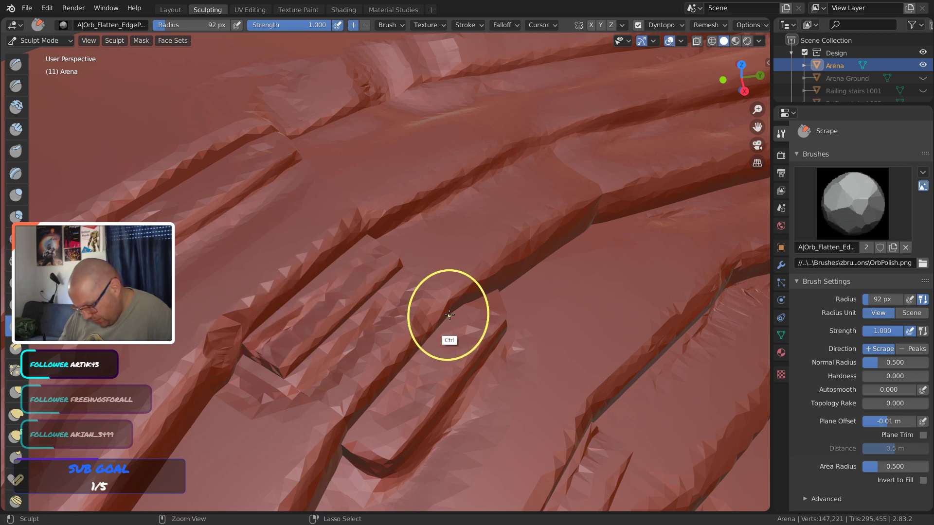
key("ctrl+z")
key("ctrl+z")
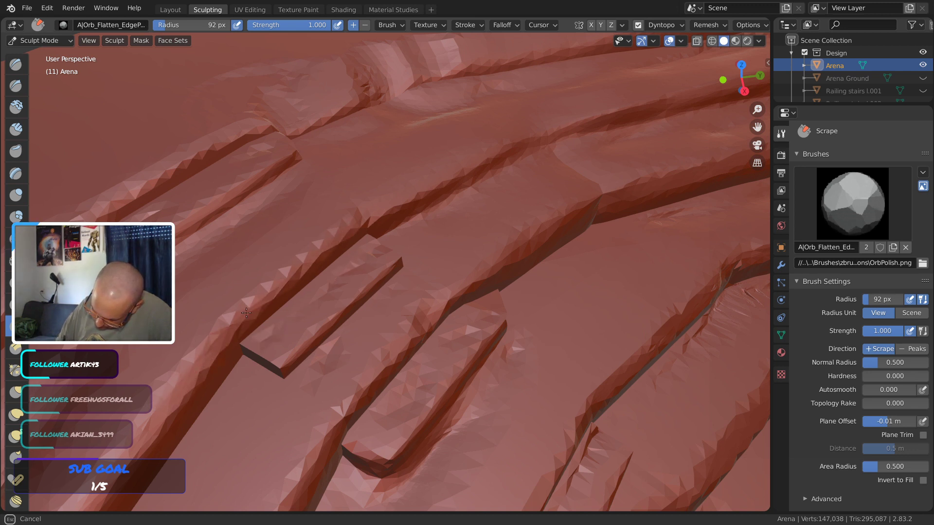
Scrape the full tier edge running behind the fifth step block and save the file
left_click_drag(350, 217, 188, 386)
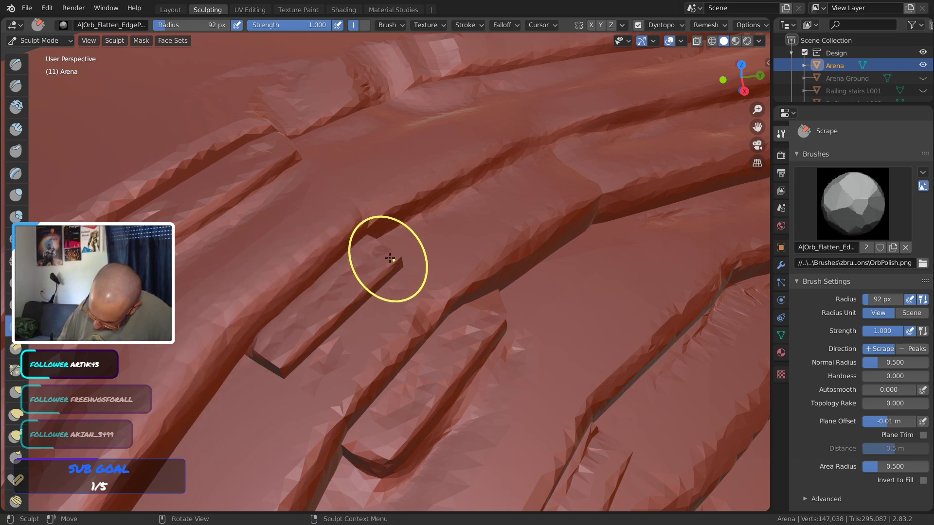
middle_click_drag(410, 285, 415, 196)
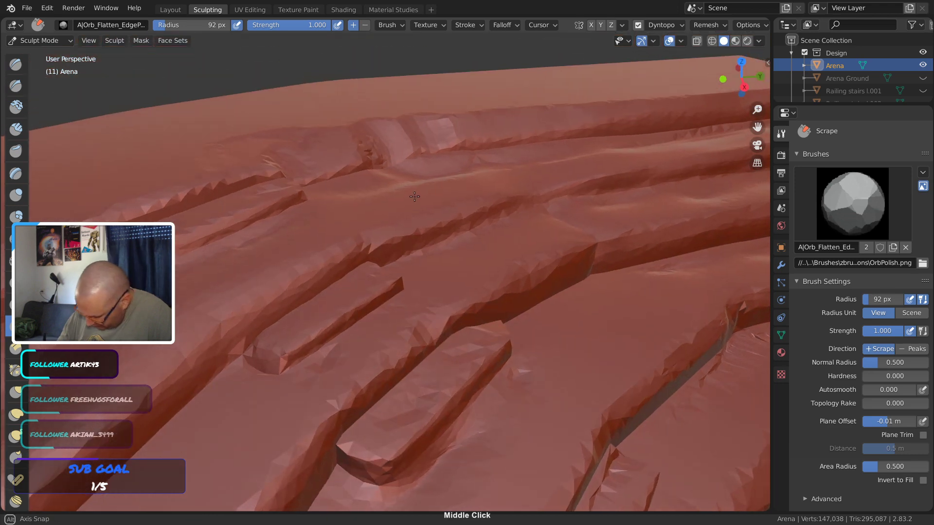
mouse_move(272, 442)
middle_mouse_down()
mouse_move(424, 162)
mouse_move(501, 256)
mouse_move(538, 224)
mouse_move(470, 249)
middle_mouse_up()
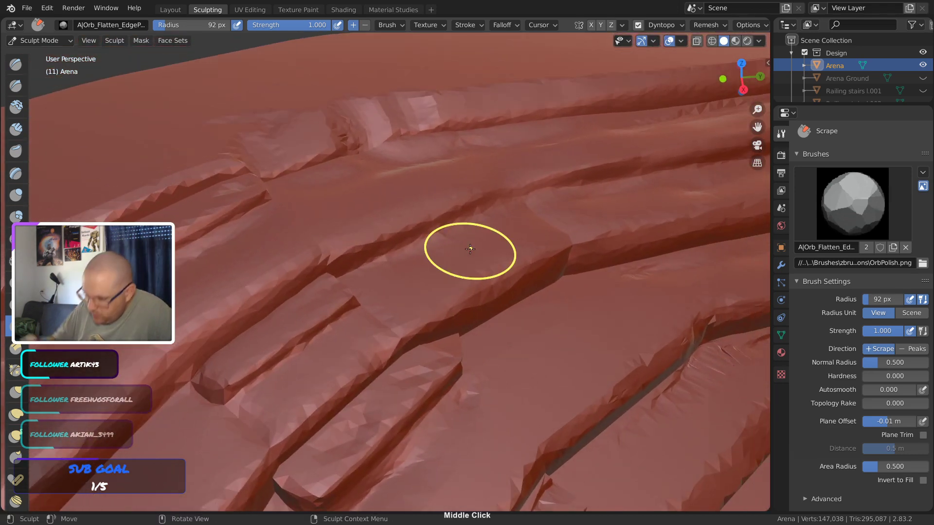
scroll(470, 249, "down", 8)
middle_click_drag(507, 292, 363, 268)
middle_click_drag(402, 352, 409, 321, "ctrl")
key("ctrl+s")
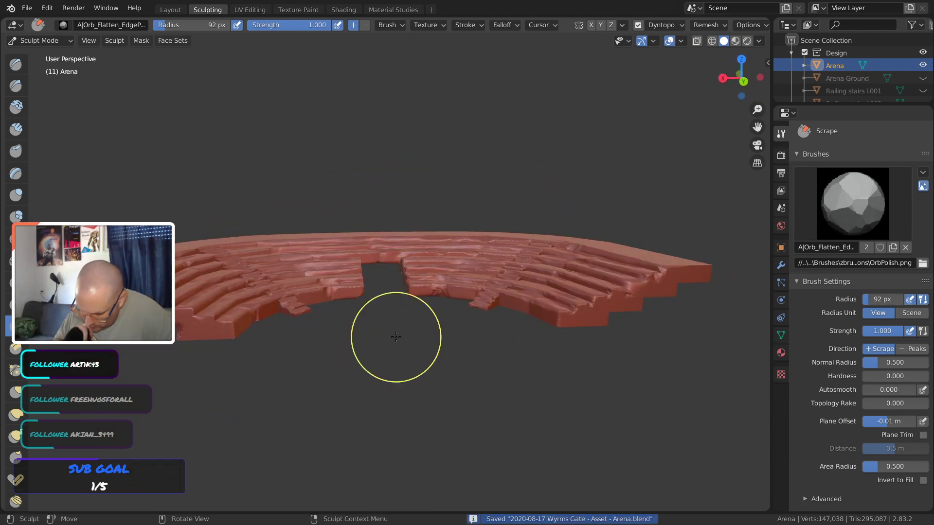
Turn on Cavity in the viewport shading for the whole arena view
mouse_move(363, 371)
middle_mouse_down()
mouse_move(380, 326)
mouse_move(411, 373)
mouse_move(421, 318)
mouse_move(476, 362)
middle_mouse_up()
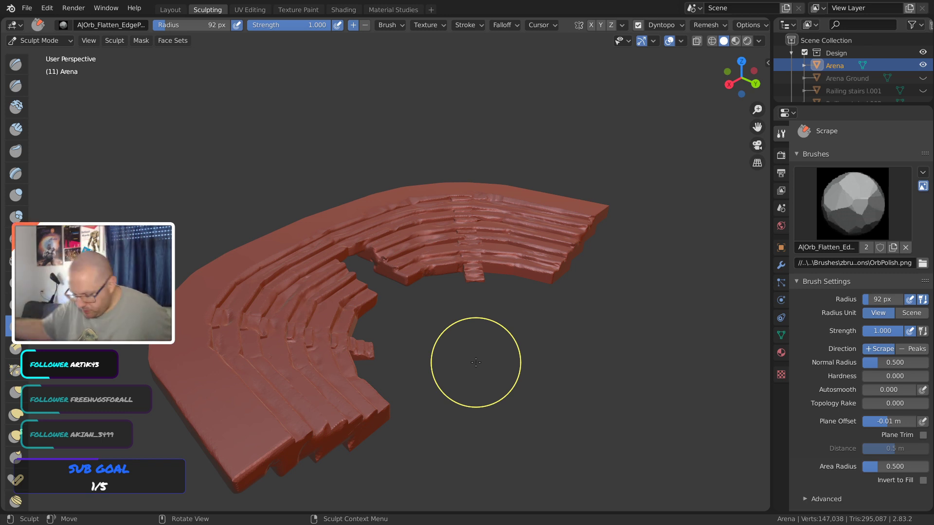
left_click(758, 42)
left_click(690, 299)
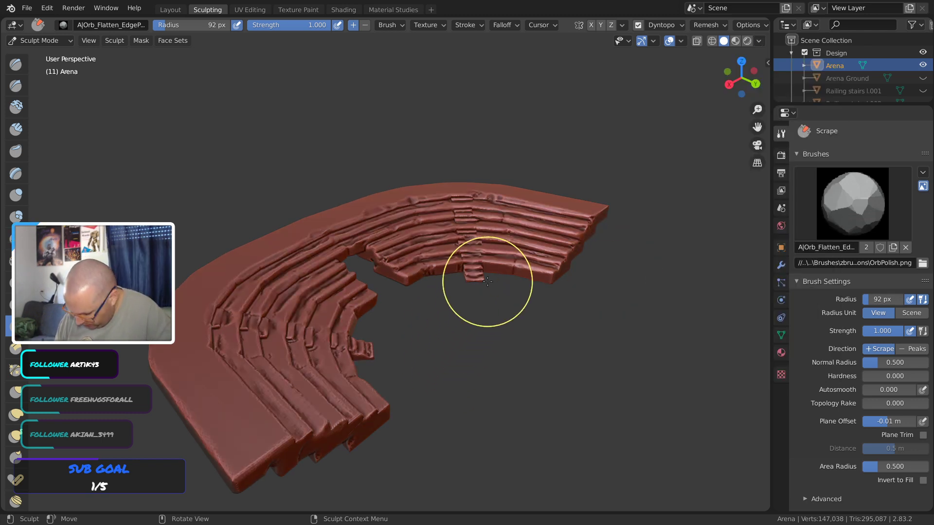
Examine the sculpted tiers, stairs and step blocks of the arena from several angles, near and far
mouse_move(505, 313)
middle_mouse_down()
mouse_move(434, 292)
mouse_move(448, 390)
middle_mouse_up()
middle_click_drag(445, 384, 435, 299)
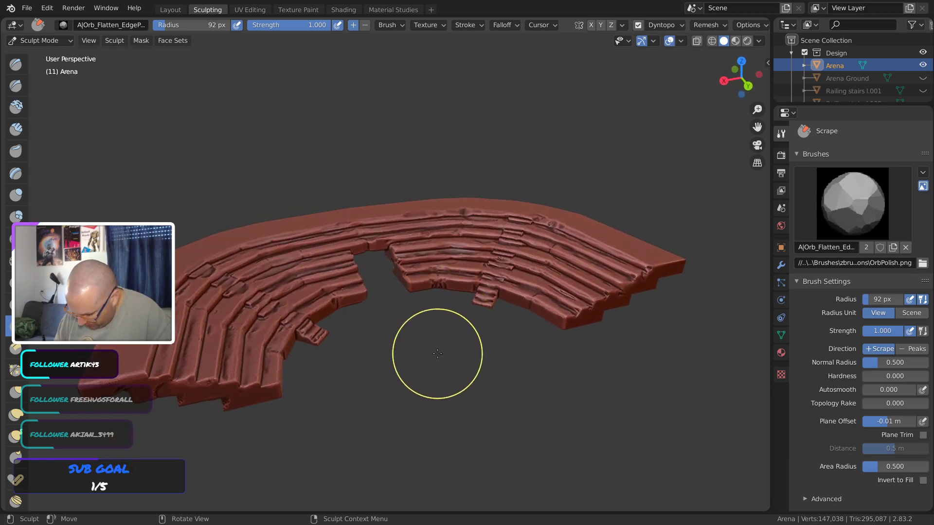
middle_click_drag(436, 355, 526, 262, "ctrl")
middle_click_drag(482, 317, 276, 322, "shift")
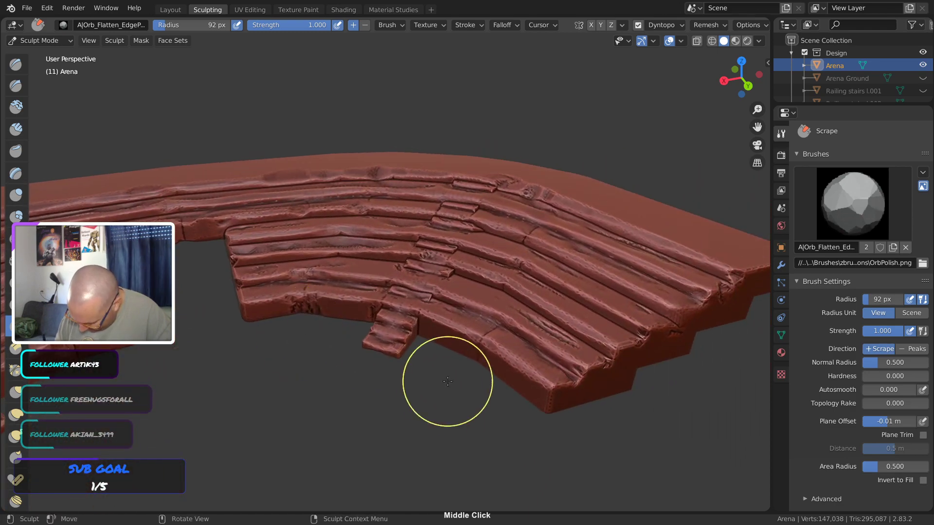
middle_click_drag(448, 381, 475, 290, "ctrl")
mouse_move(490, 325)
middle_mouse_down("shift")
mouse_move(460, 323)
mouse_move(396, 383)
mouse_move(419, 372)
mouse_move(358, 363)
middle_mouse_up("shift")
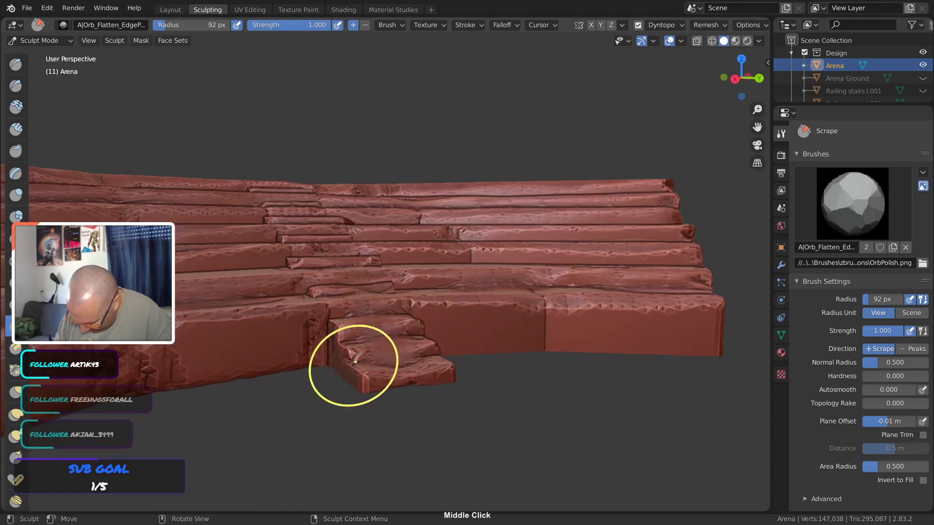
middle_click_drag(413, 314, 413, 365, "ctrl")
middle_click_drag(446, 261, 351, 368)
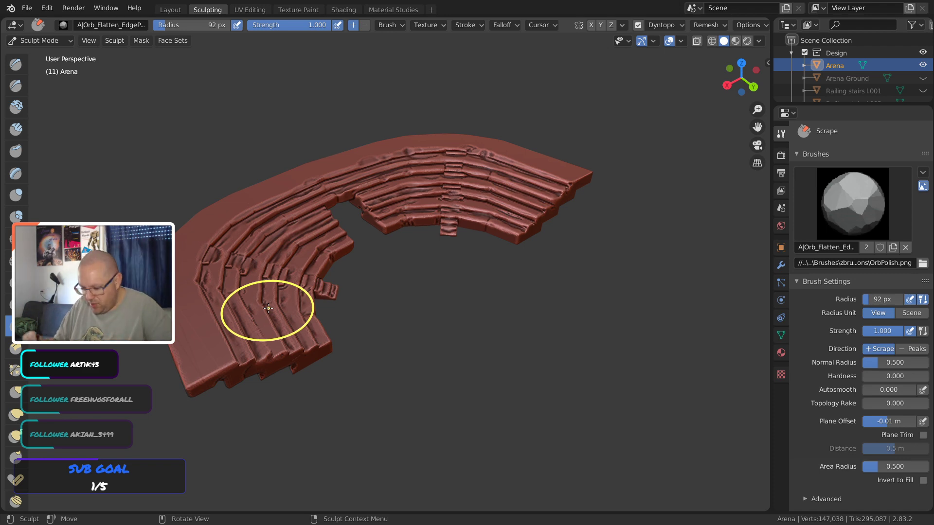
mouse_move(344, 209)
middle_mouse_down()
mouse_move(415, 267)
mouse_move(435, 257)
mouse_move(394, 295)
middle_mouse_up()
middle_click_drag(394, 295, 394, 267, "ctrl")
Try the brown matcap and the pale pinkish clay matcap on the arena model
left_click(761, 41)
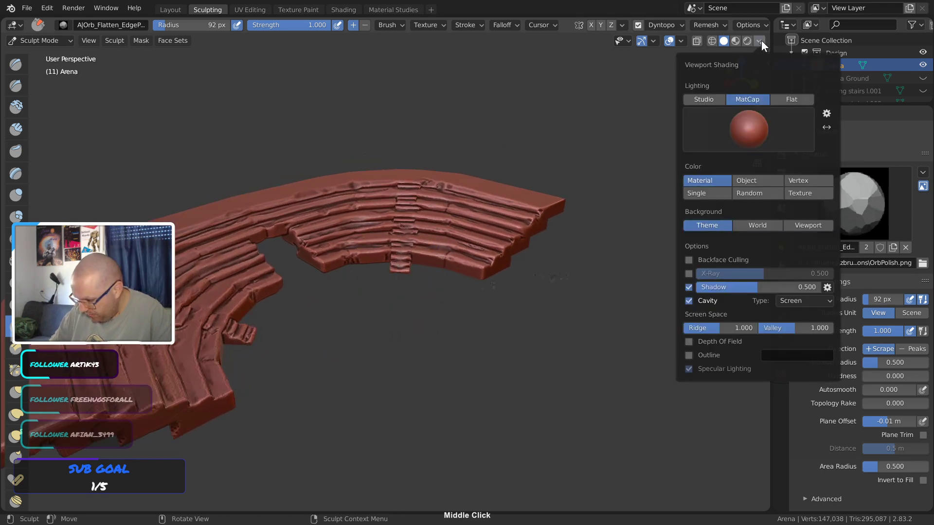
left_click(744, 128)
left_click(637, 206)
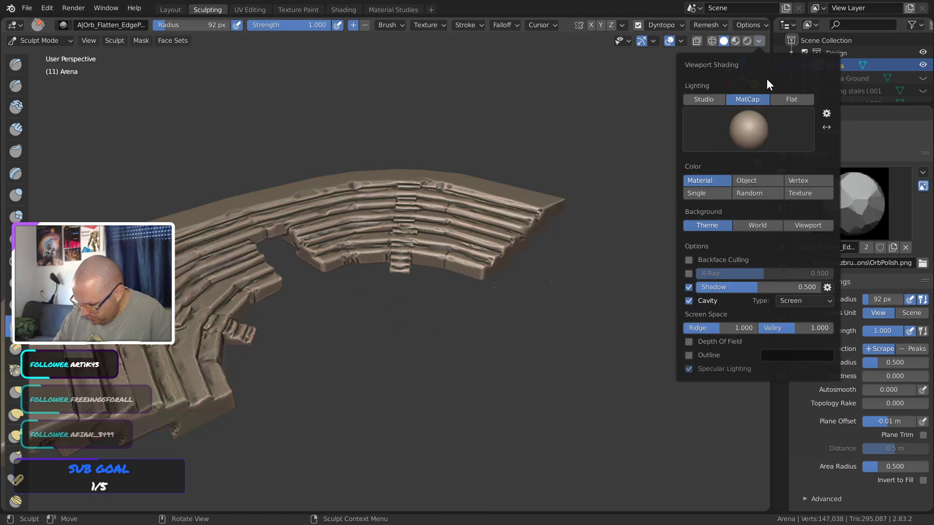
left_click(769, 142)
left_click(717, 247)
middle_click_drag(469, 292, 438, 331)
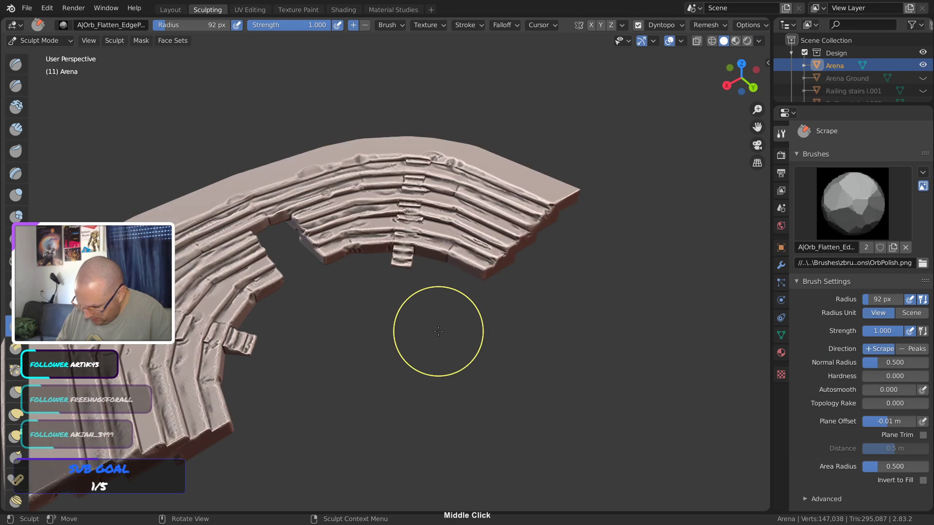
Try the Outline, X-Ray and Object color shading options with the pale clay matcap
left_click(759, 40)
left_click(768, 144)
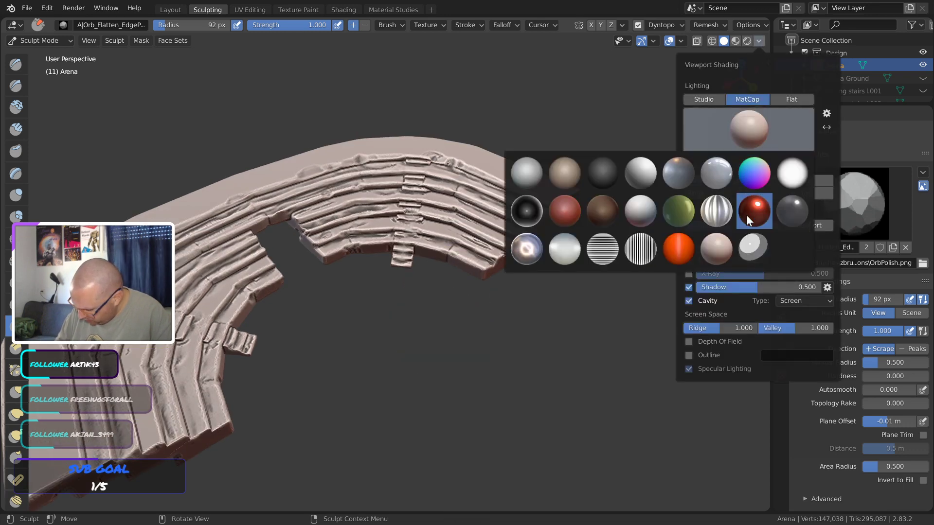
left_click(718, 250)
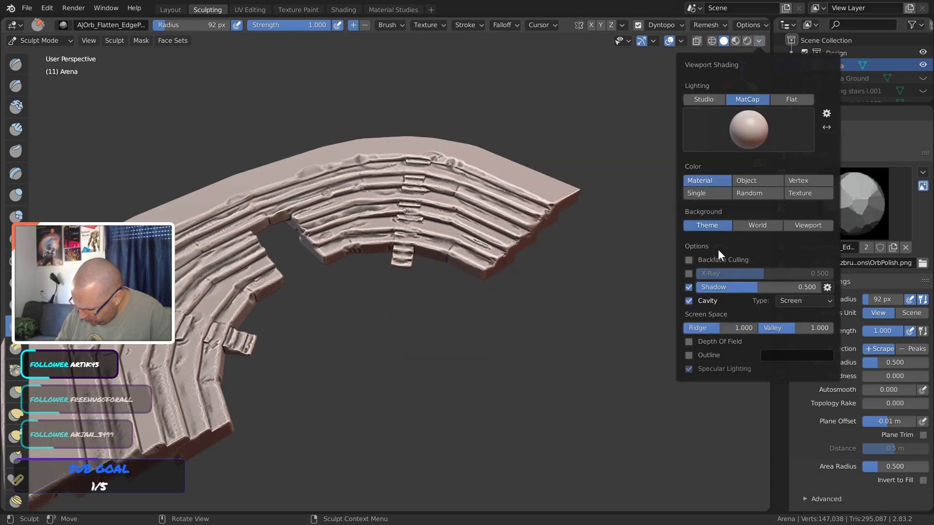
left_click(752, 139)
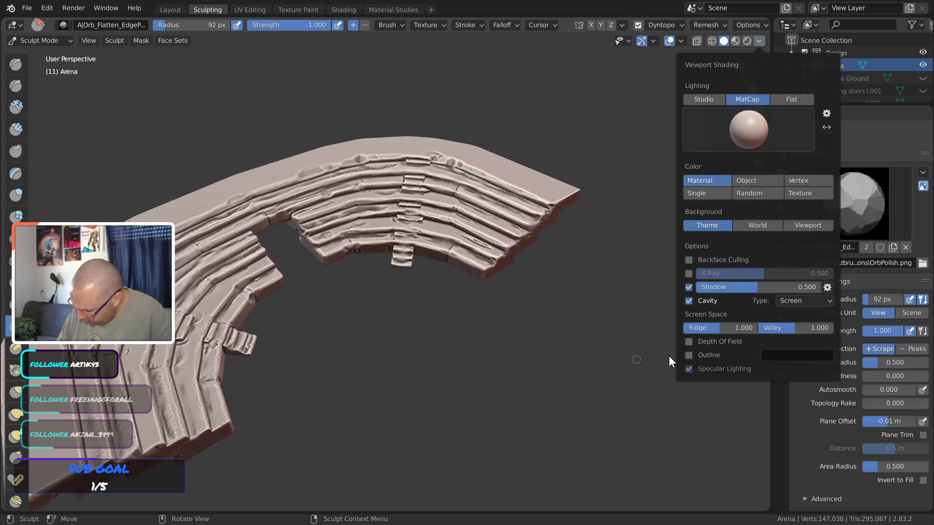
left_click(689, 355)
left_click(689, 356)
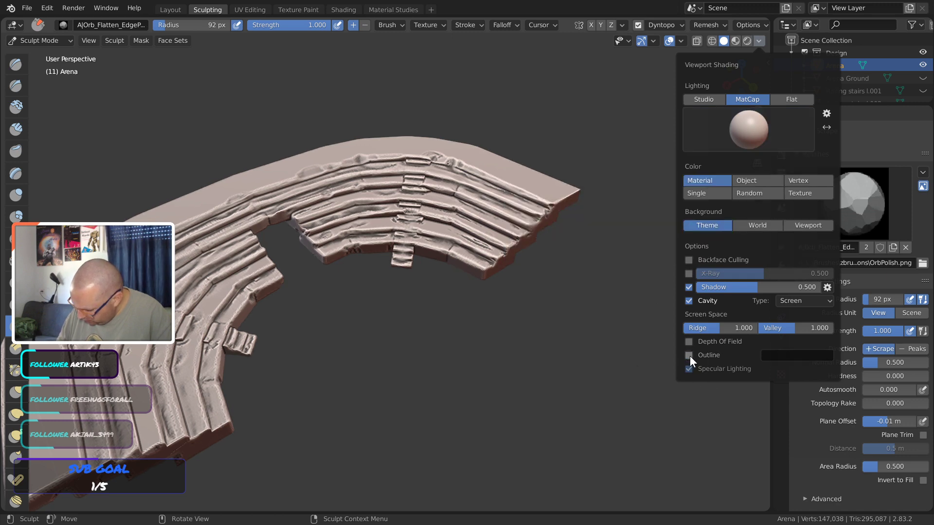
left_click(689, 274)
left_click(688, 275)
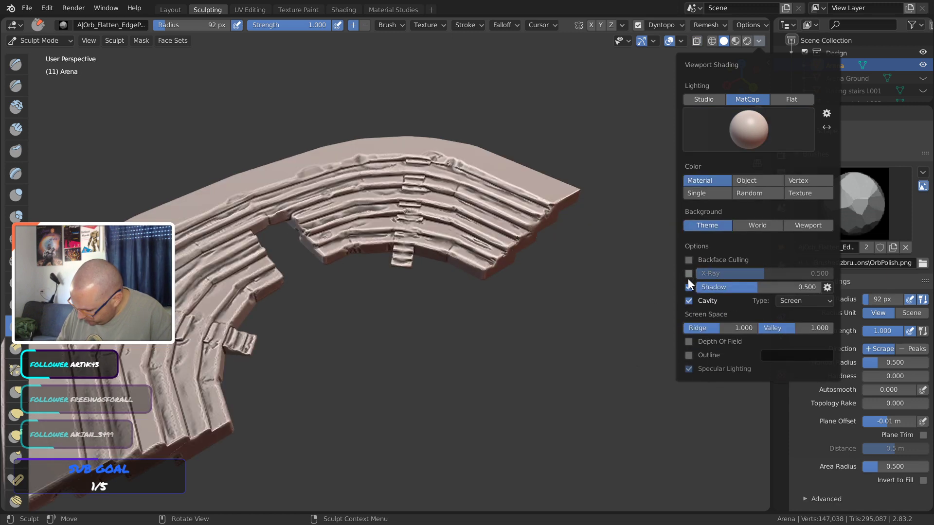
left_click(752, 182)
left_click(725, 181)
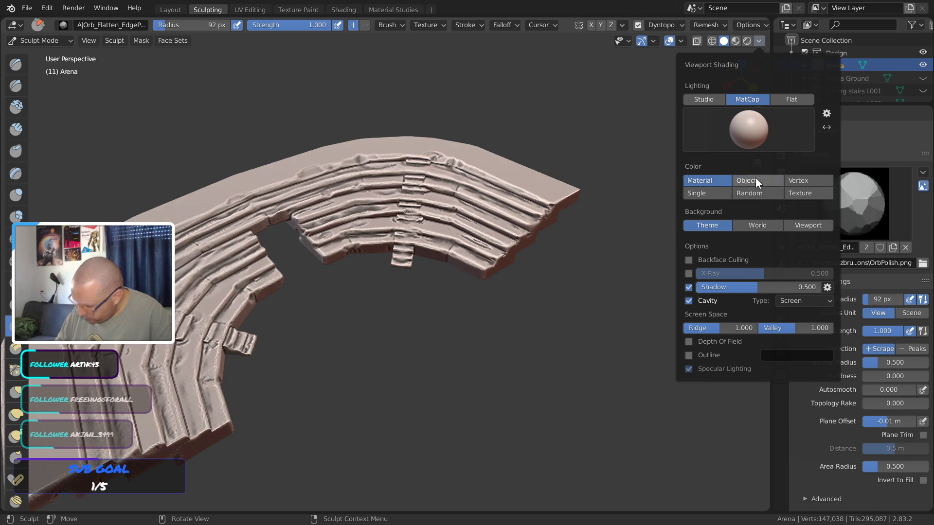
Return the viewport to the red matcap without Cavity shading and save the file
left_click(768, 127)
left_click(566, 209)
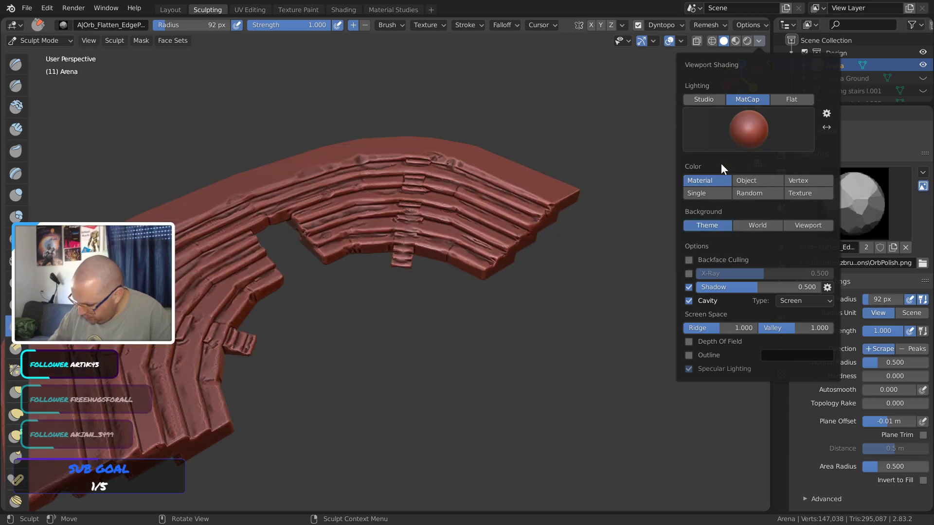
left_click(688, 287)
mouse_move(478, 335)
middle_mouse_down("shift")
mouse_move(389, 336)
mouse_move(445, 304)
mouse_move(487, 224)
middle_mouse_up("shift")
key("ctrl+s")
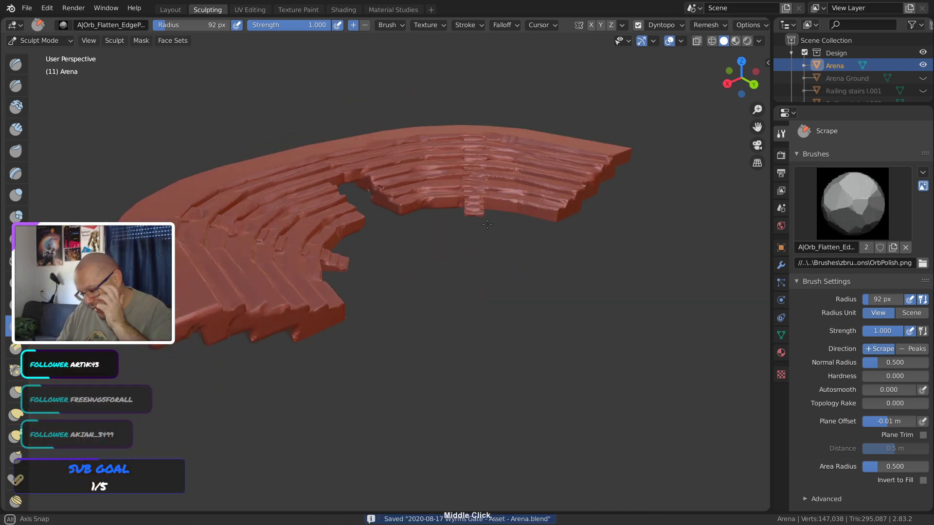
In the Layout workspace, reveal all hidden objects and hide only the Arena HP mesh
left_click(171, 9)
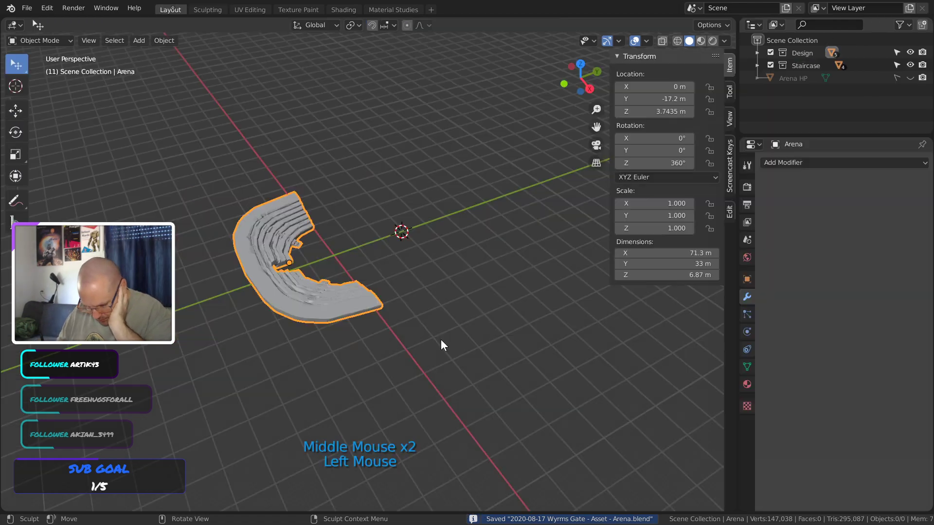
middle_click_drag(444, 342, 381, 307)
left_click(394, 355)
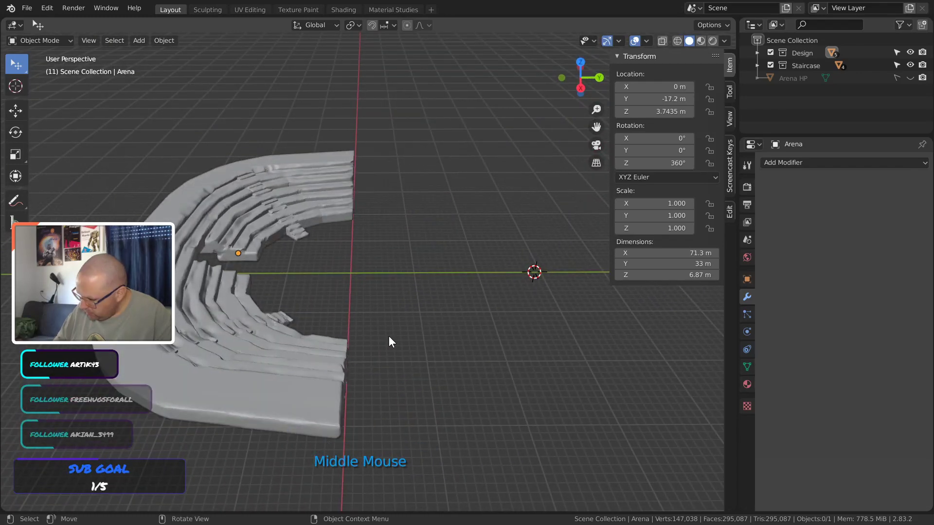
key("alt+h")
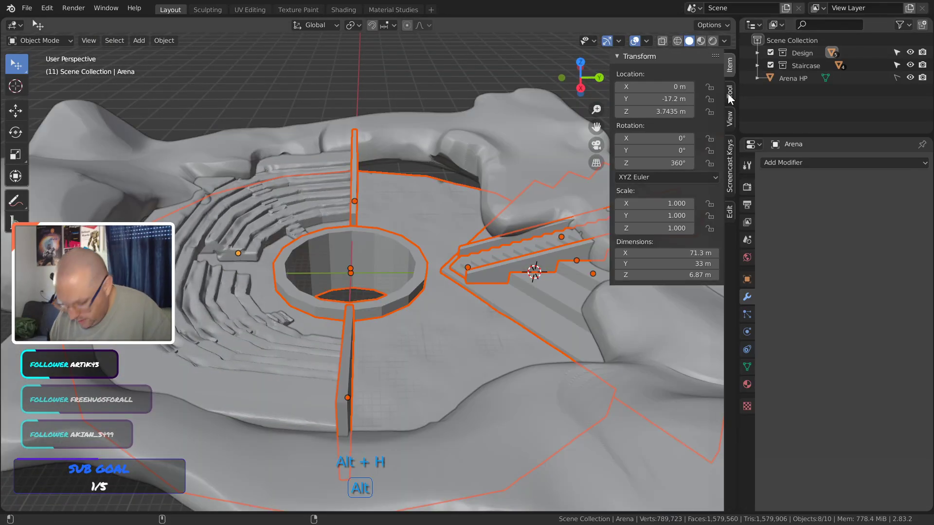
middle_click(441, 319)
left_click(910, 78)
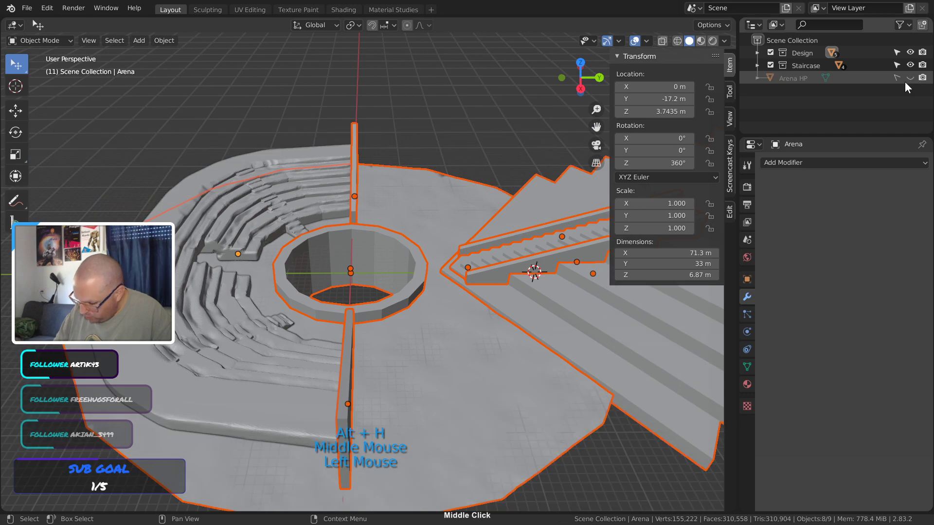
Hide the Arena Ground object in the Design collection and bring the large staircase into view
middle_click_drag(584, 316, 517, 350)
left_click(540, 374)
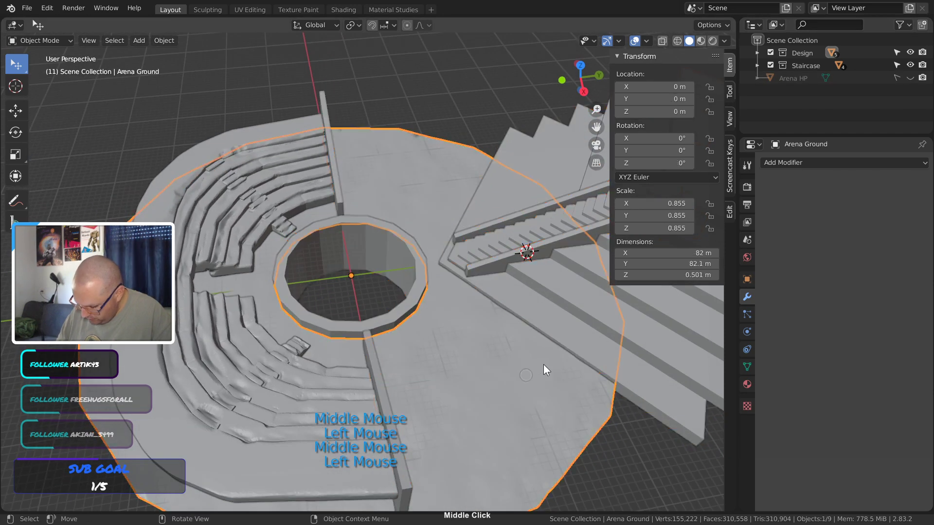
left_click(757, 53)
left_click(910, 78)
left_click(757, 52)
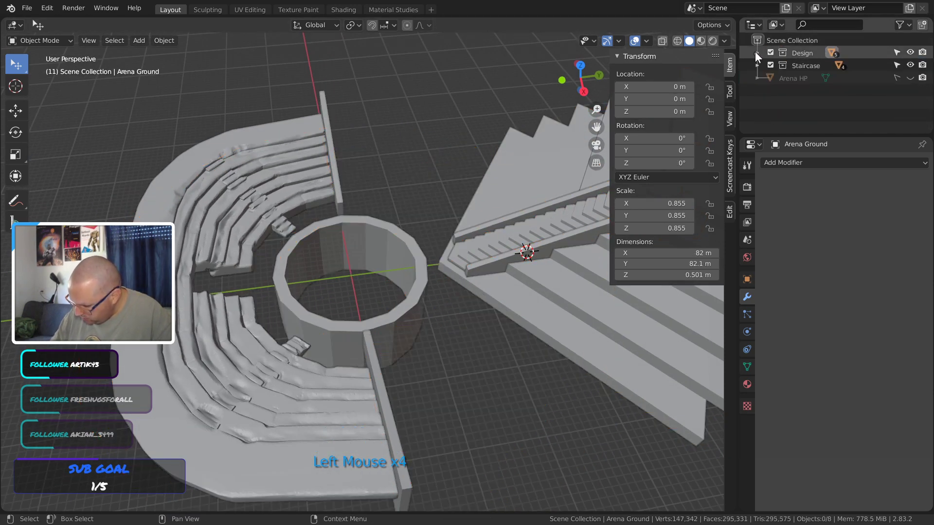
middle_click_drag(511, 371, 501, 365, "shift")
middle_click_drag(501, 366, 393, 399)
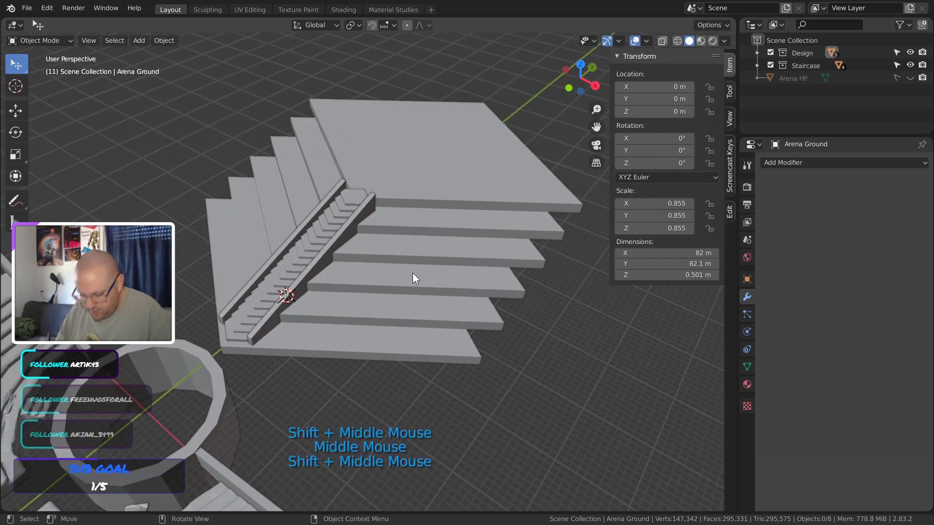
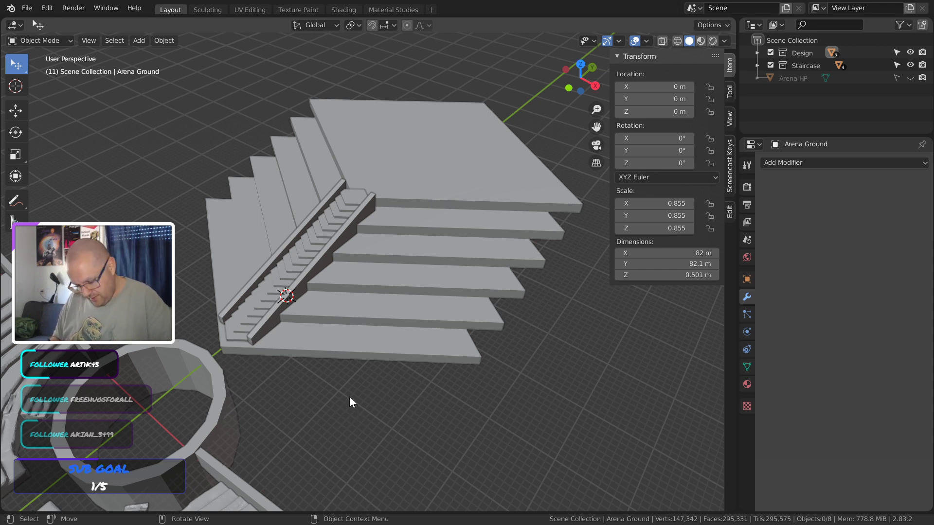
Try deleting the Railing stairs l.001 wall at the far end of the seating tiers
middle_click_drag(294, 349, 323, 202, "shift")
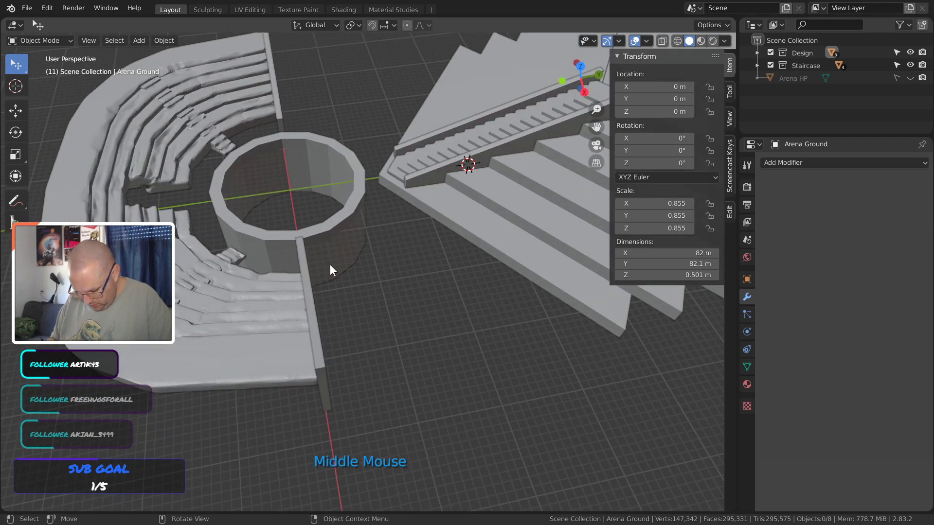
middle_click_drag(330, 265, 280, 288)
left_click(280, 288)
middle_click_drag(390, 215, 394, 119)
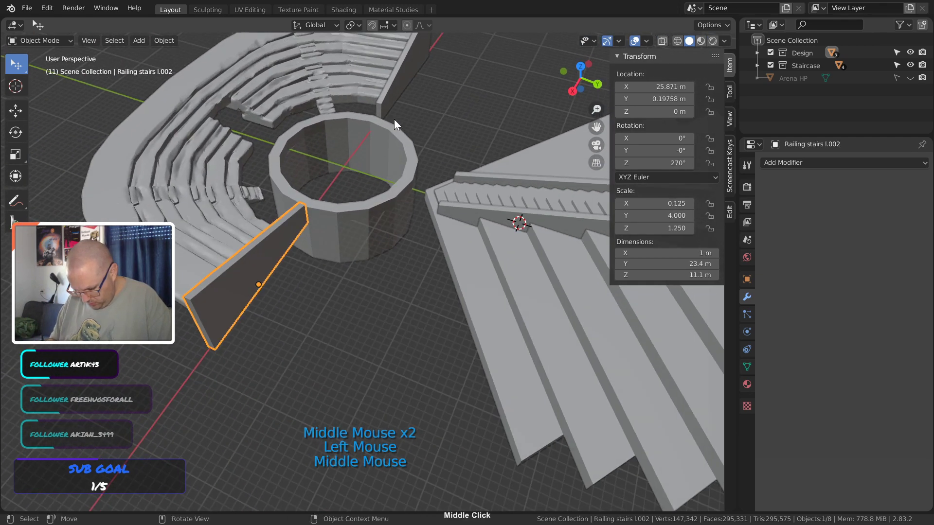
left_click(403, 80)
key("Delete")
middle_click_drag(403, 81, 291, 315)
key("ctrl")
key("ctrl+z")
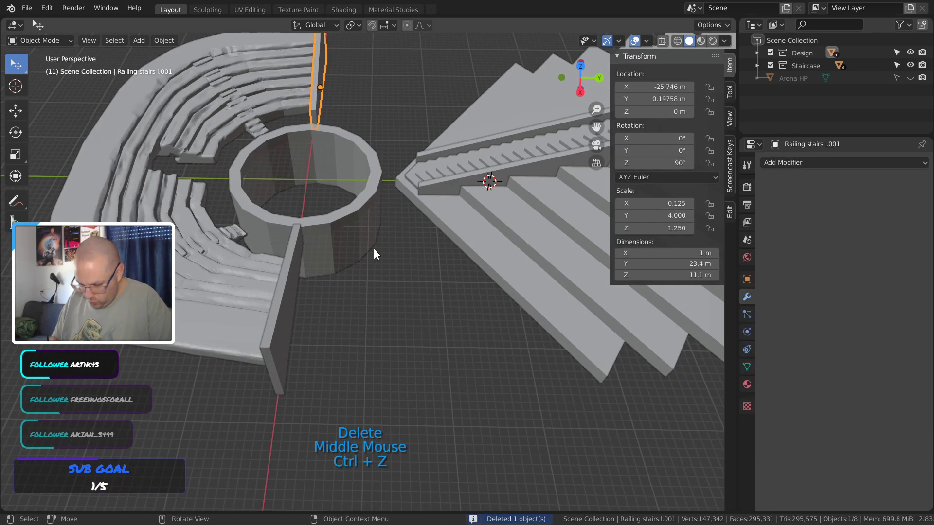
left_click(410, 370)
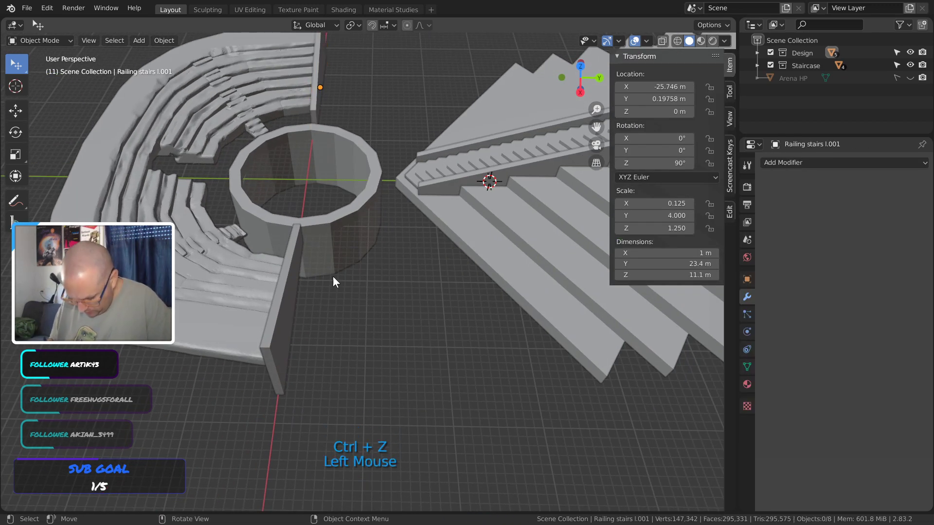
Isolate the Railing stairs l.002 wall at the near end of the seating tiers by hiding all other objects
middle_click_drag(333, 277, 339, 284)
left_click(309, 294)
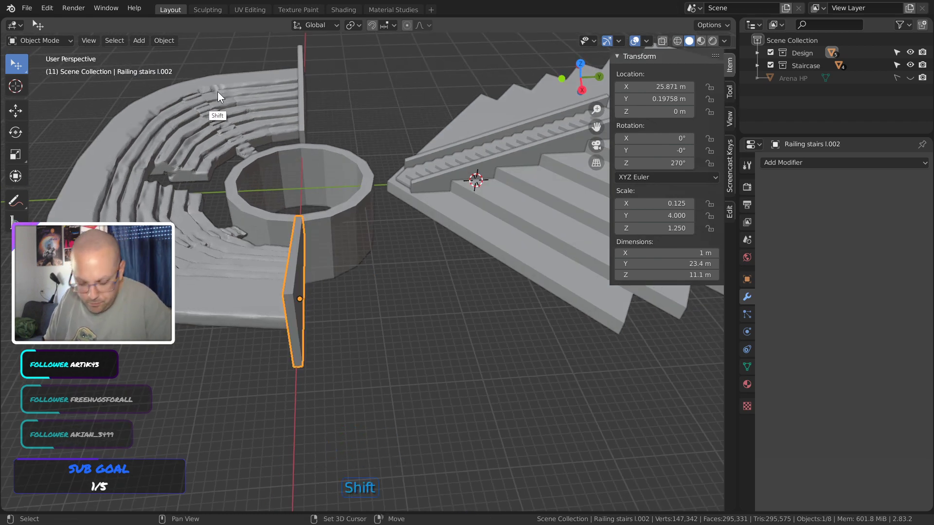
key("shift+h")
Open the isolated wall in the Sculpting workspace and enable Dyntopo, accepting the vertex data warning
left_click(207, 9)
mouse_move(329, 298)
middle_mouse_down("shift")
mouse_move(319, 312)
mouse_move(462, 331)
mouse_move(365, 230)
mouse_move(355, 239)
mouse_move(314, 196)
mouse_move(417, 242)
middle_mouse_up("shift")
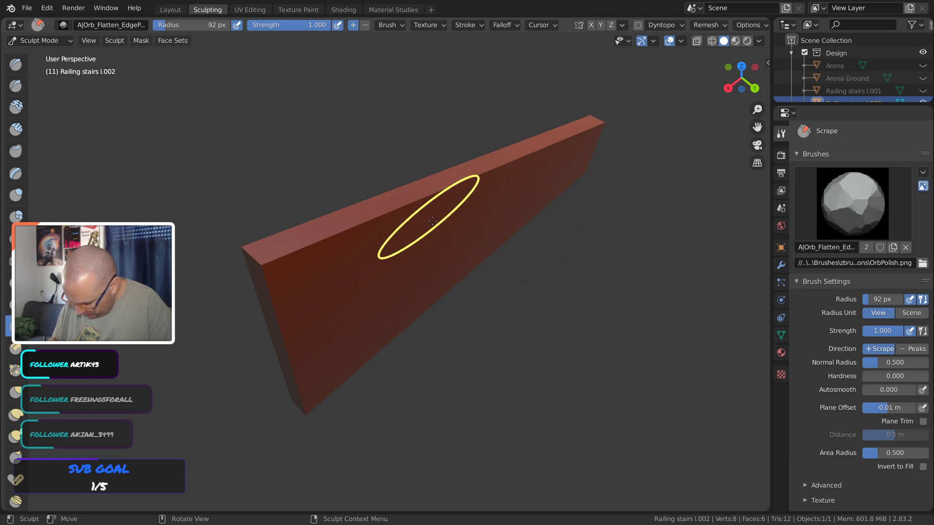
mouse_move(411, 228)
middle_mouse_down()
mouse_move(540, 234)
mouse_move(659, 122)
mouse_move(646, 32)
middle_mouse_up()
left_click(639, 24)
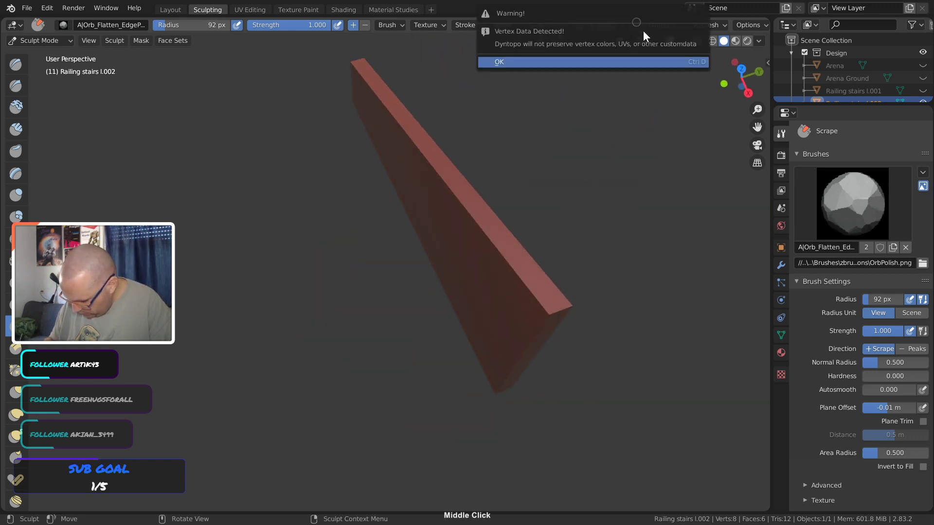
left_click(627, 63)
middle_click_drag(485, 232, 302, 185)
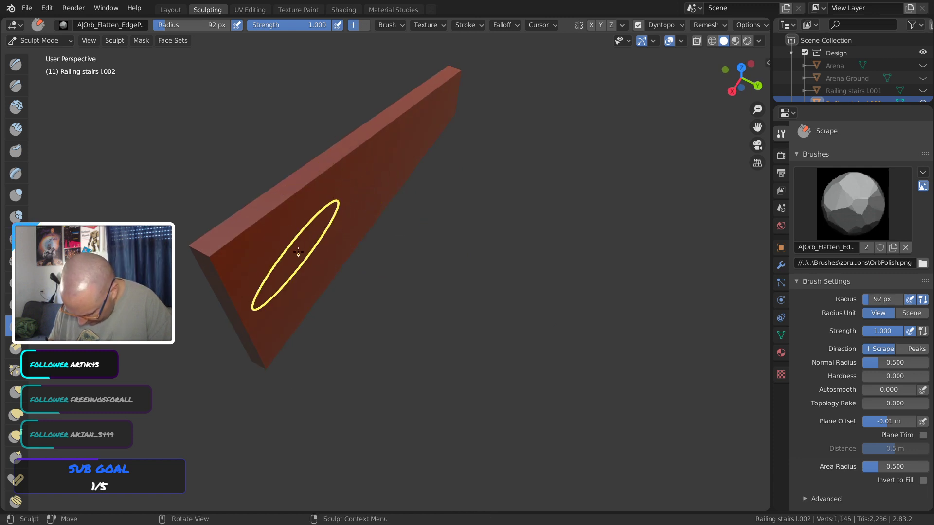
Back in the Layout workspace, try Backface Culling and MatCap lighting on the wall, ending on Studio lighting
left_click(171, 10)
middle_click_drag(357, 299, 359, 271)
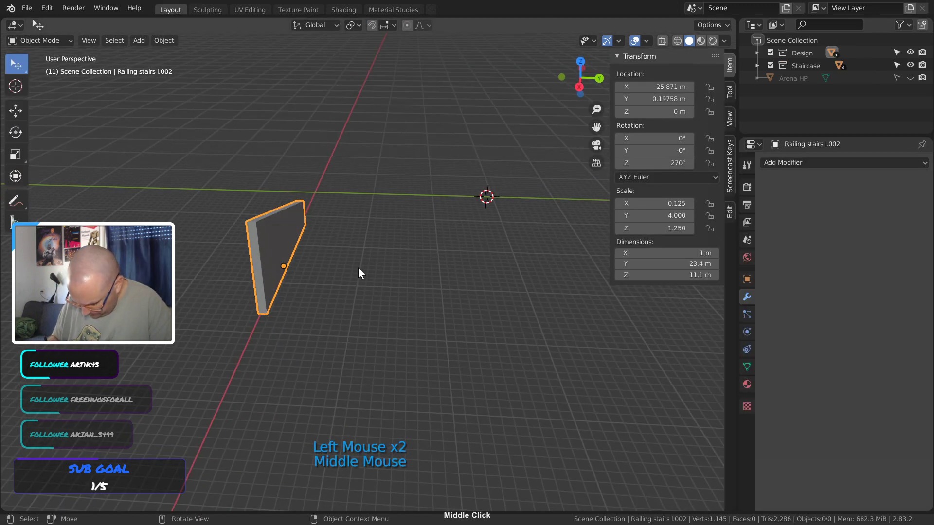
left_click(724, 41)
left_click(655, 274)
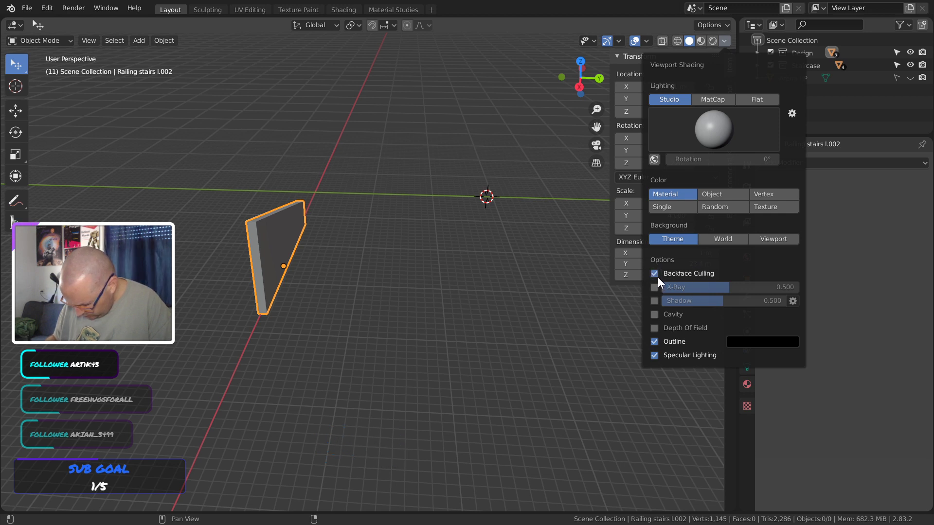
left_click(707, 101)
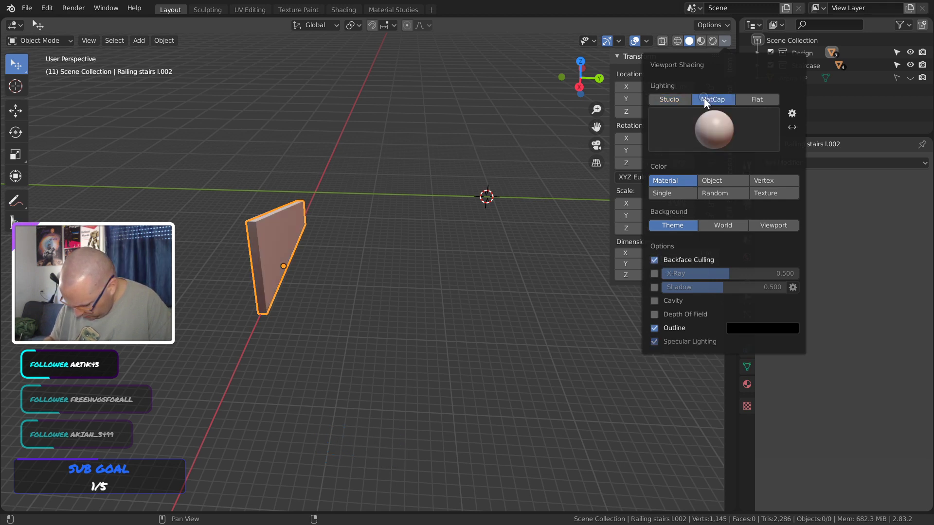
left_click(654, 260)
left_click(654, 261)
left_click(669, 102)
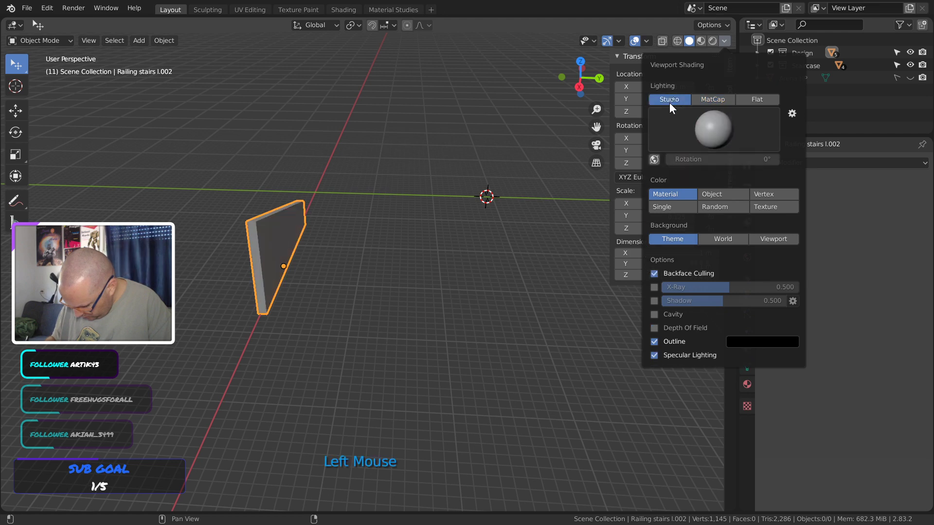
Check the wall from its other side, review the viewport shading options and hide the Transform sidebar
middle_click_drag(327, 293, 448, 304)
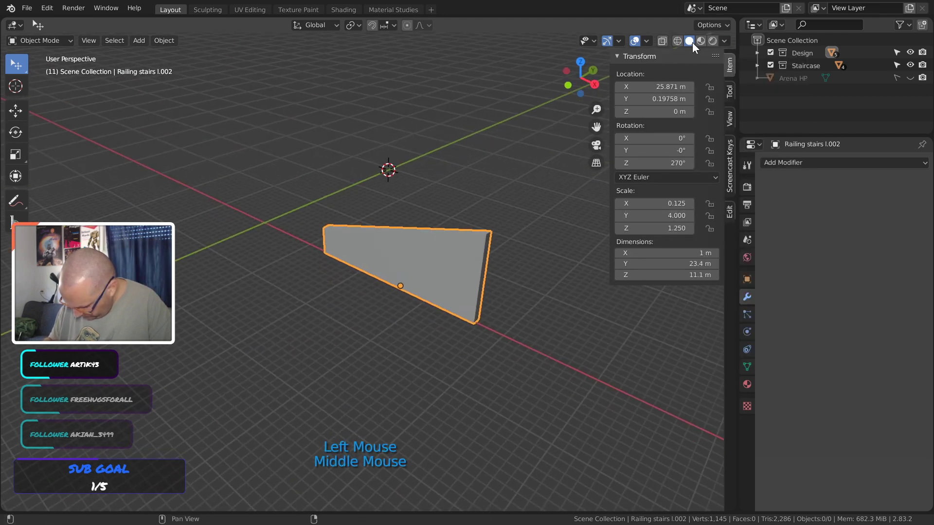
left_click(724, 42)
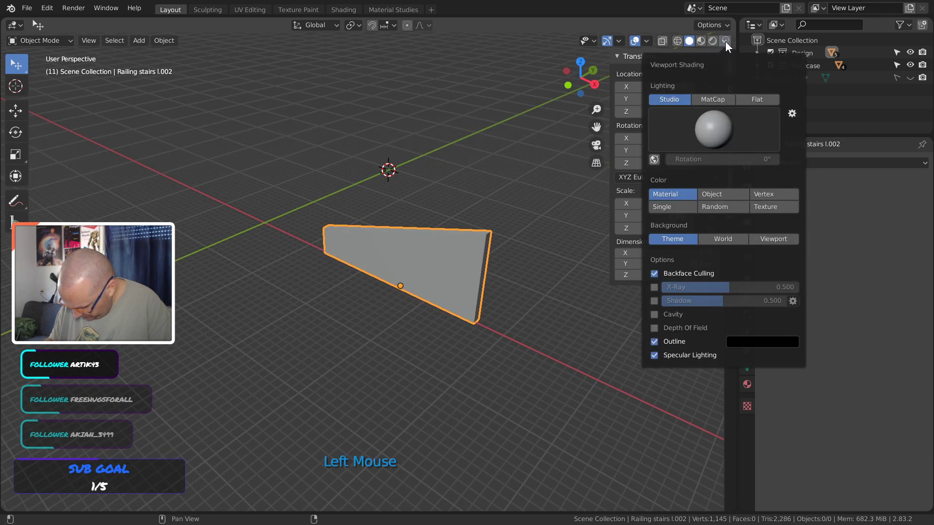
left_click(723, 45)
key("n")
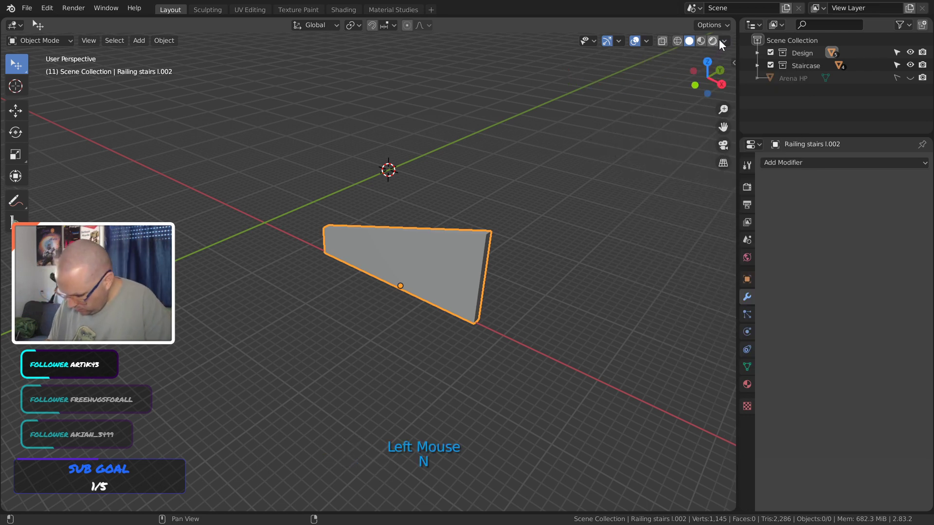
Try Rendered shading on the wall, return to Solid shading and turn off Backface Culling
left_click(714, 41)
left_click(724, 41)
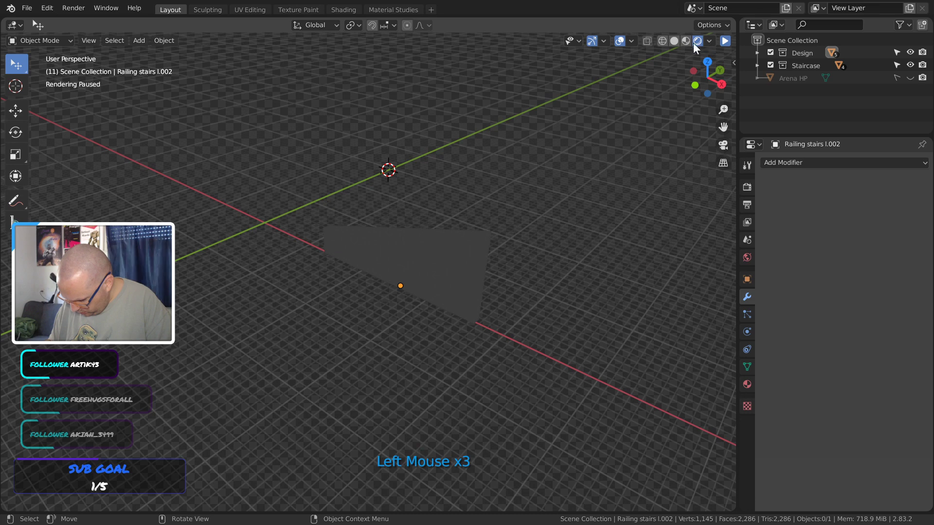
left_click(673, 43)
left_click(713, 41)
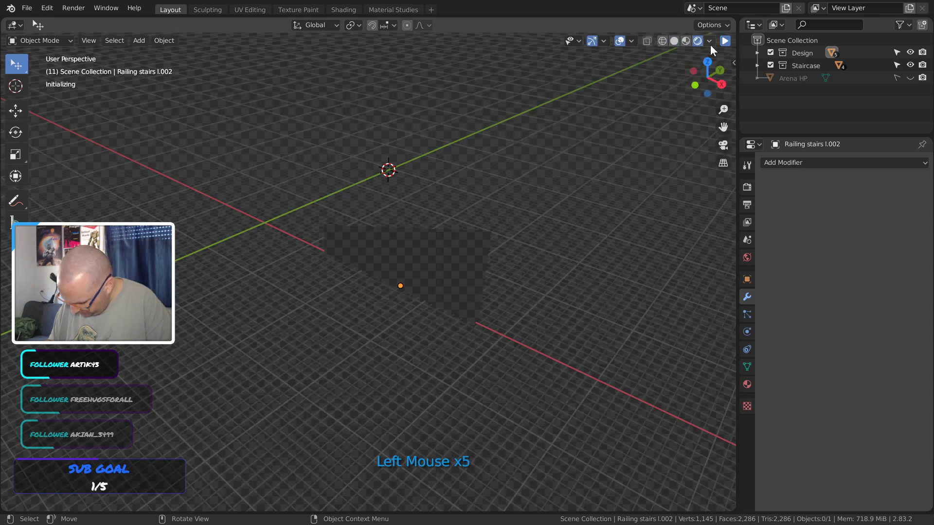
left_click(673, 41)
left_click(725, 42)
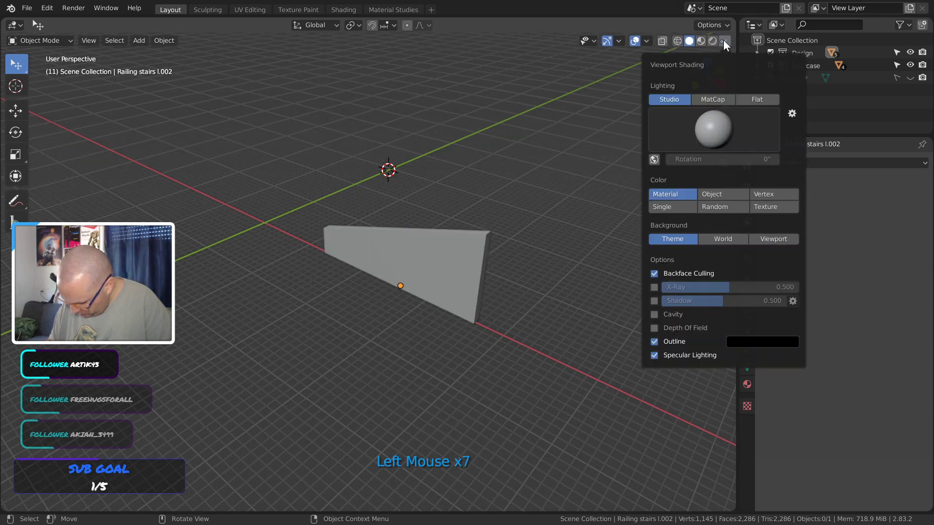
left_click(694, 275)
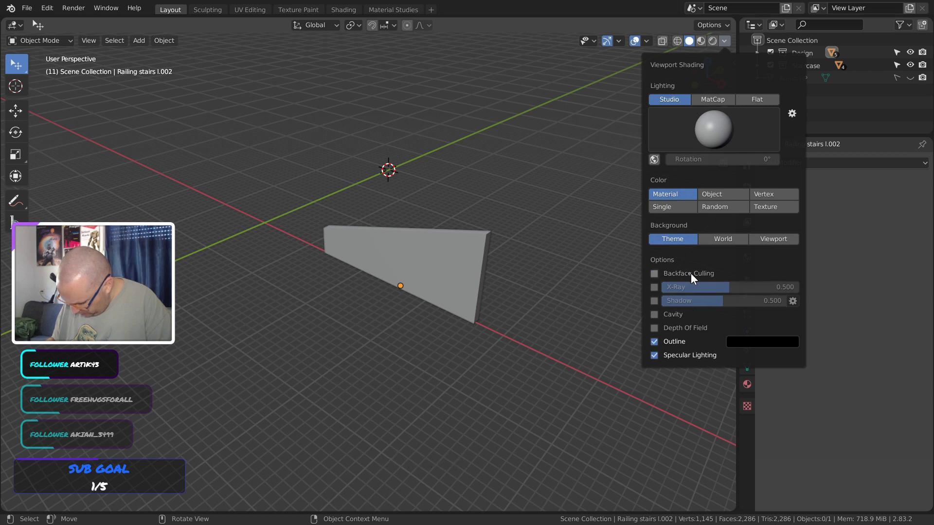
Check the wall's normals from several sides with the Face Orientation overlay and turn the overlay off again
left_click(647, 40)
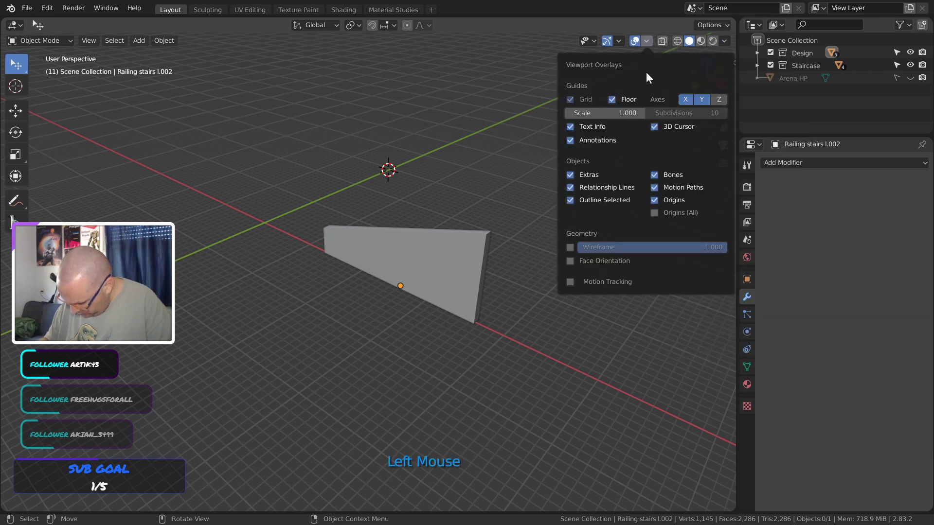
left_click(597, 265)
middle_click_drag(519, 301, 387, 335)
left_click(647, 41)
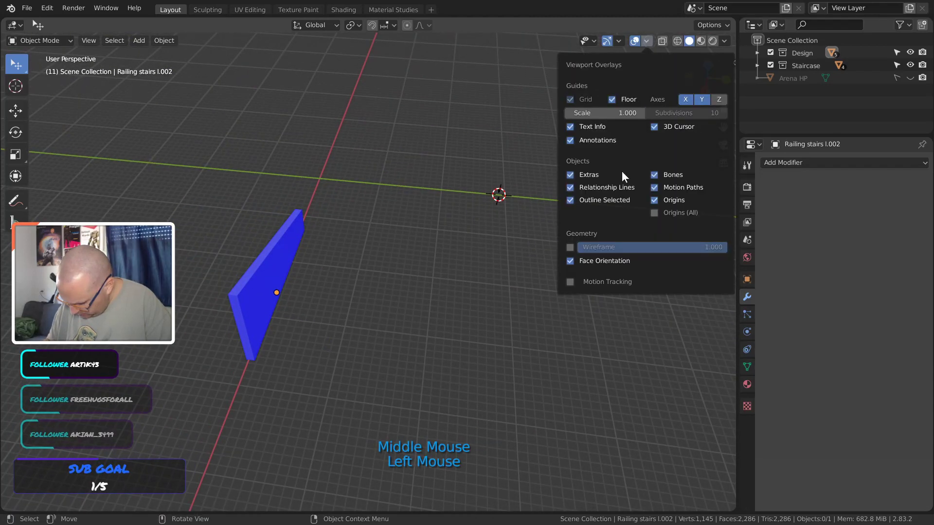
left_click(570, 262)
Add a Simple Subdivision Surface modifier with viewport level 2 to the triangulated wall and inspect its mesh in Edit Mode
middle_click_drag(306, 309, 336, 203, "shift")
left_click(335, 203)
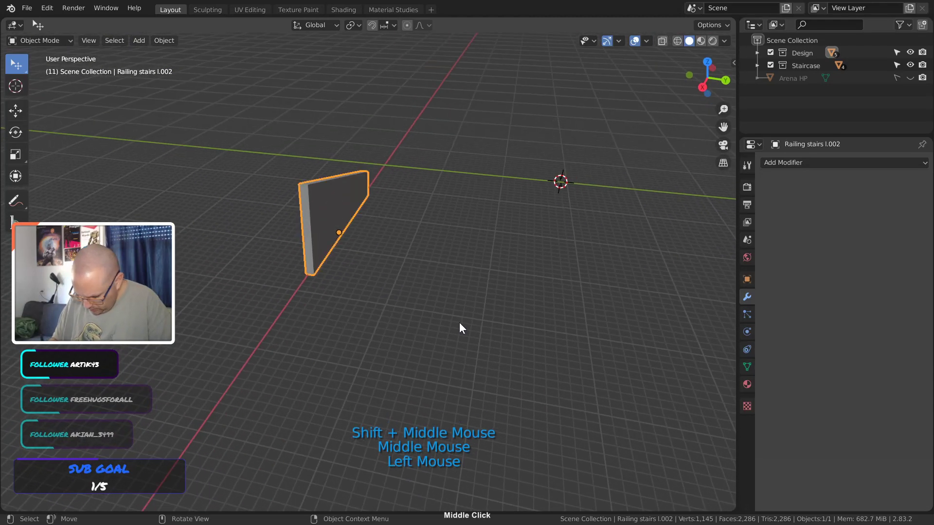
left_click(793, 164)
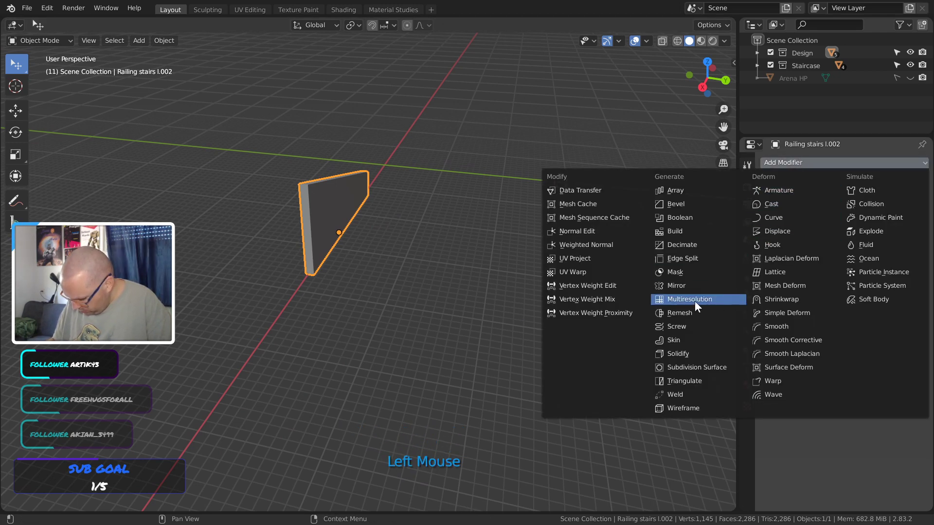
left_click(711, 370)
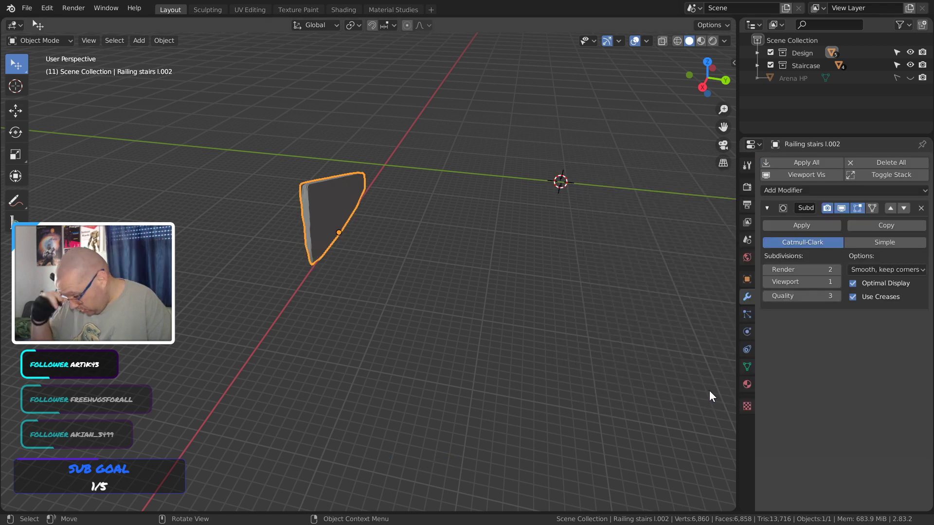
left_click(892, 243)
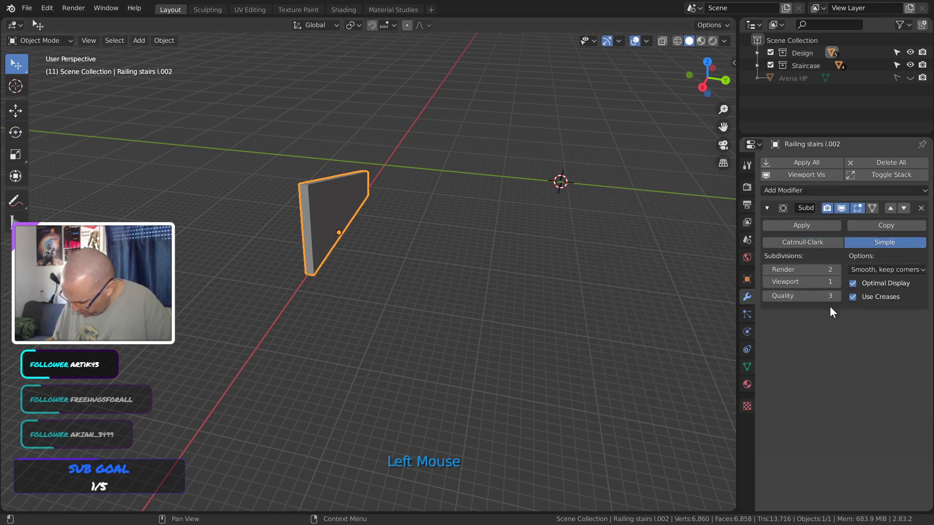
left_click(837, 282)
key("Tab")
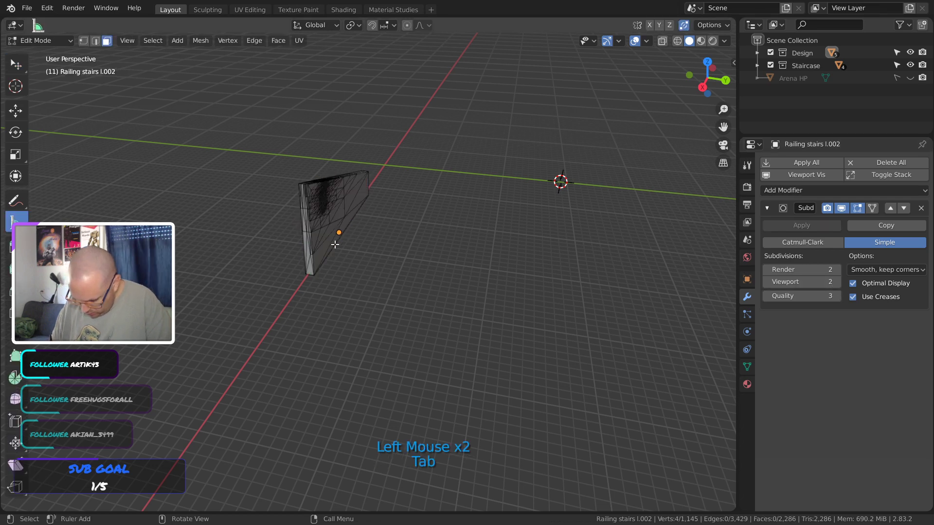
middle_click_drag(329, 241, 365, 328, "ctrl")
Undo the Subdivision Surface and Dyntopo changes to restore the original wall mesh, keeping the wall isolated
key("ctrl+z")
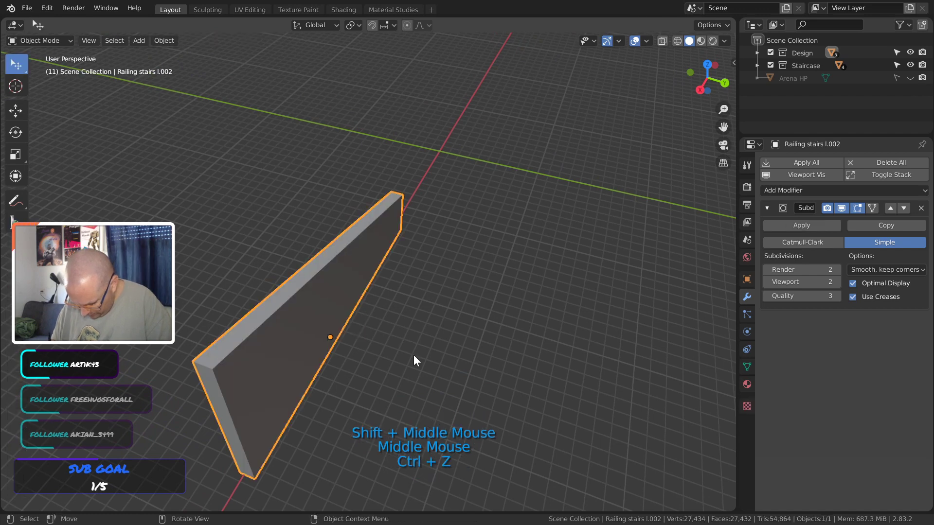
key("ctrl+z")
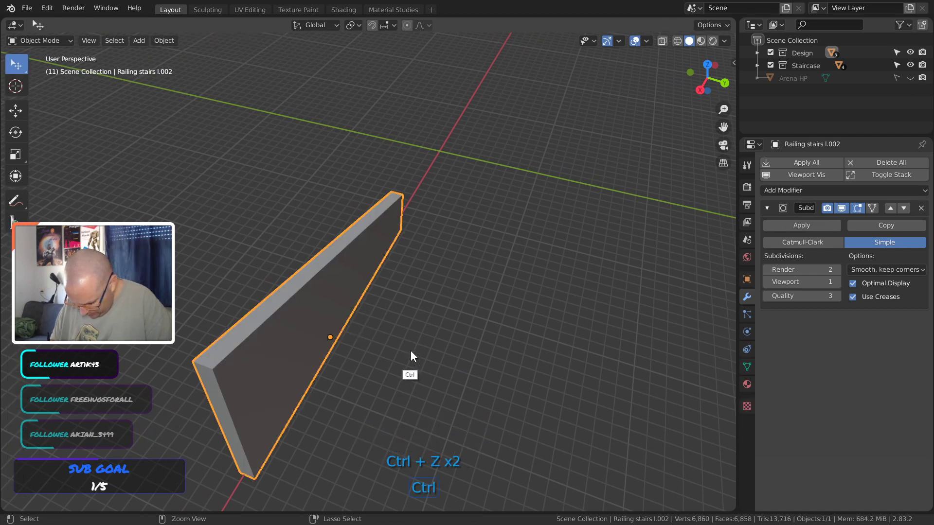
key("ctrl+z")
key("ctrl+z")
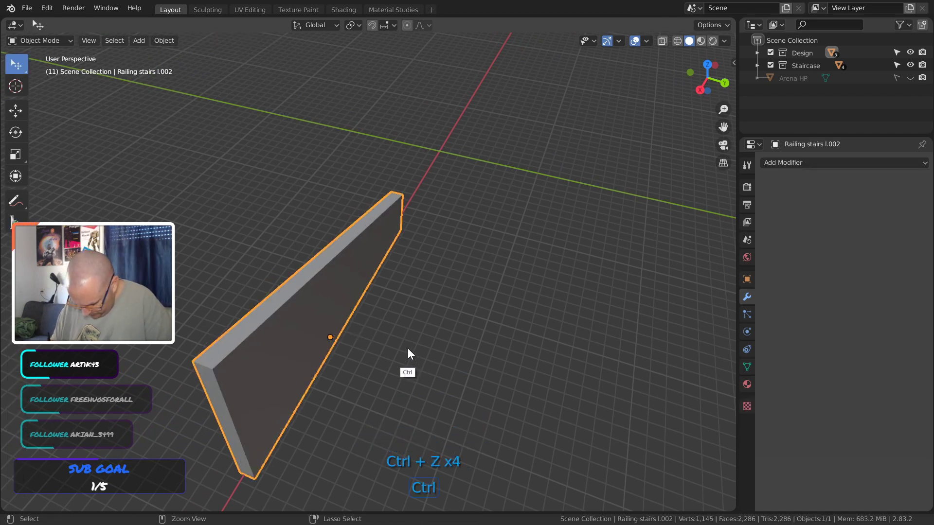
key("ctrl+z")
key("ctrl+z")
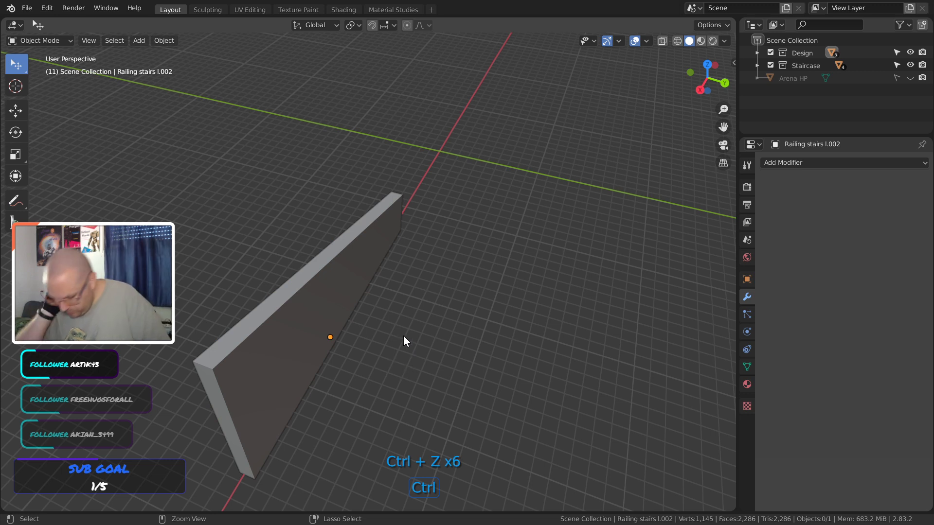
key("ctrl+z")
key("ctrl+z")
key("ctrl+z")
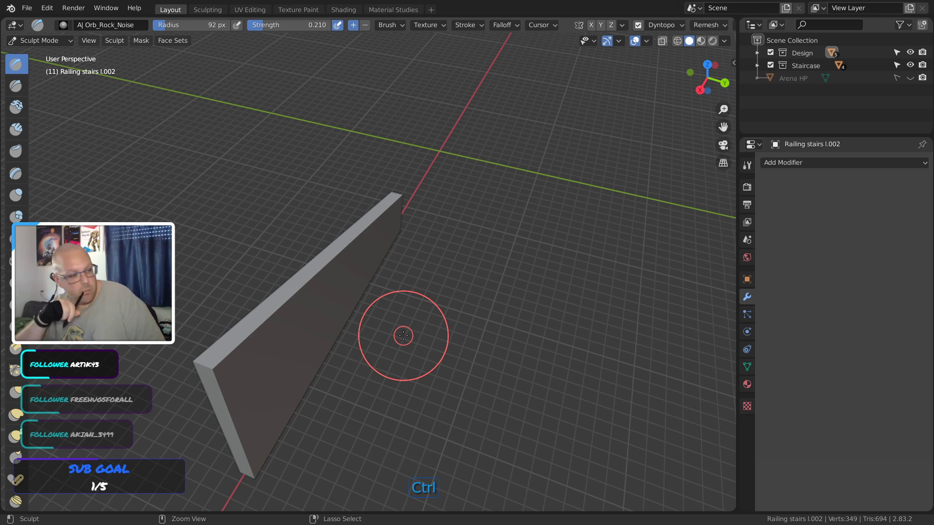
key("ctrl+z")
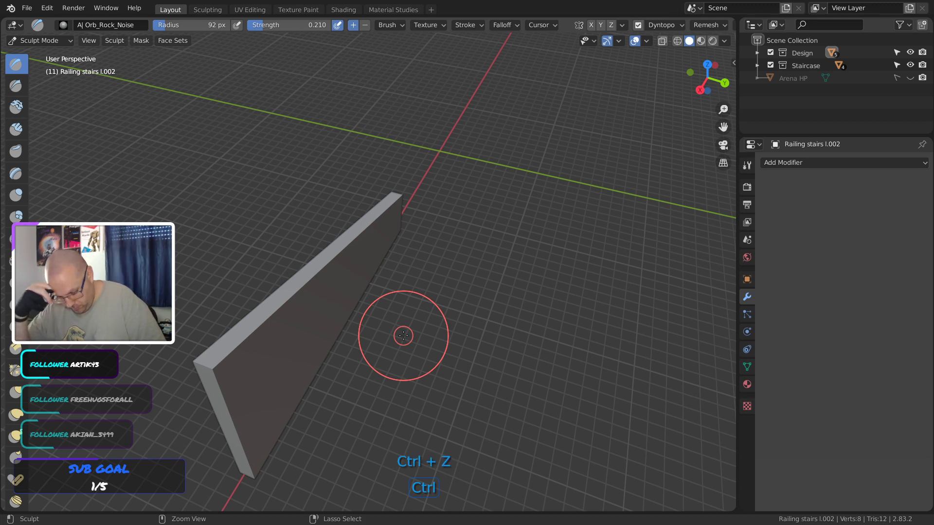
key("ctrl+z")
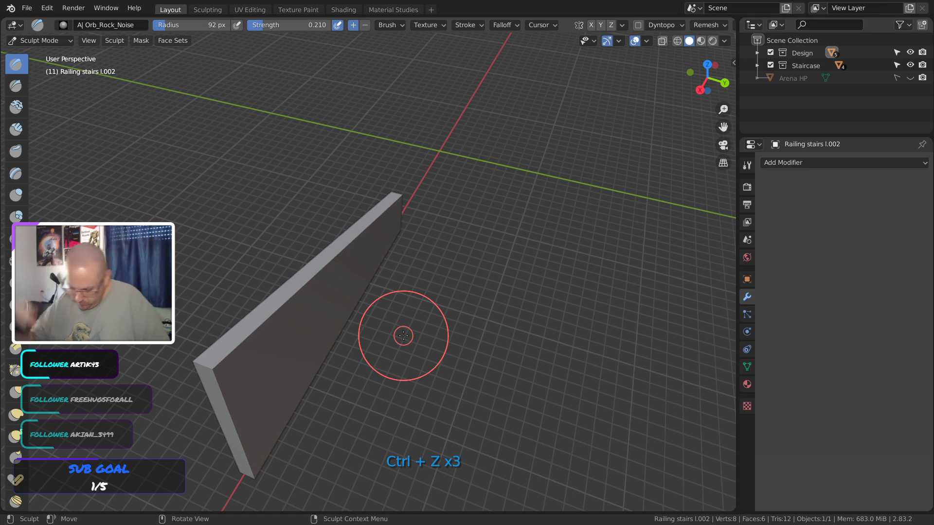
key("ctrl+z")
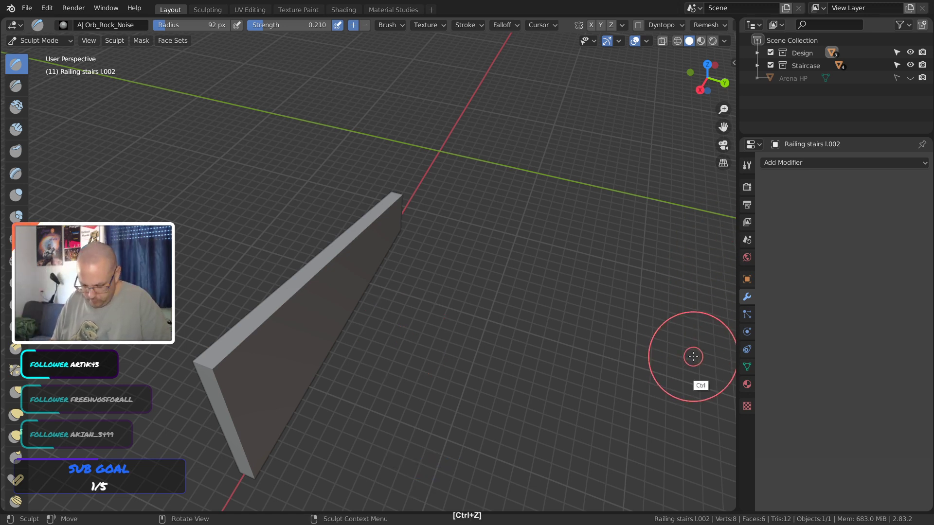
key("ctrl+z")
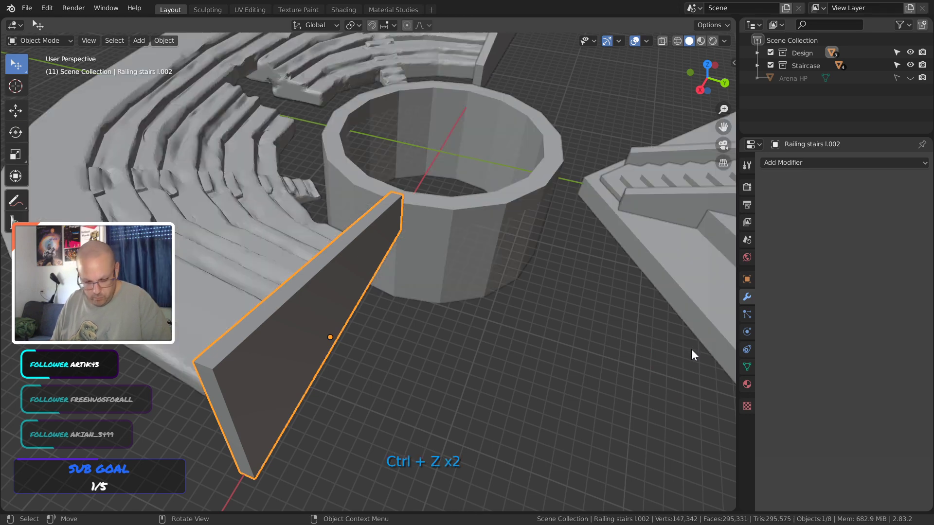
key("ctrl+shift+z")
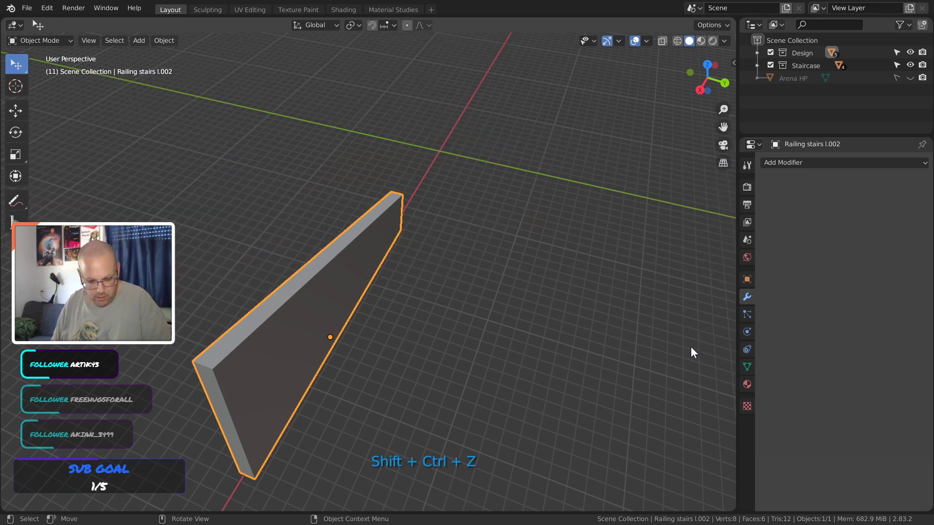
Check the restored wall mesh in Edit Mode and add a Subdivision Surface modifier set to Simple
key("Tab")
key("Tab")
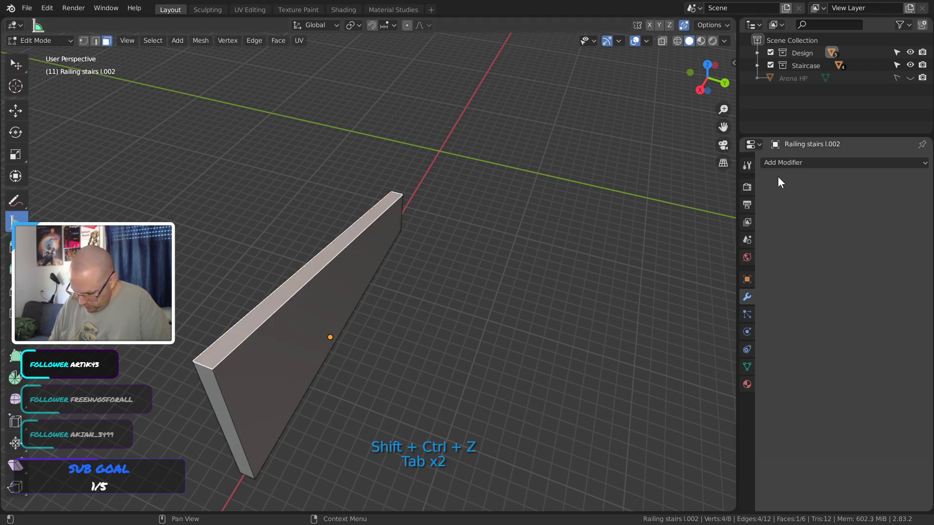
key("Tab")
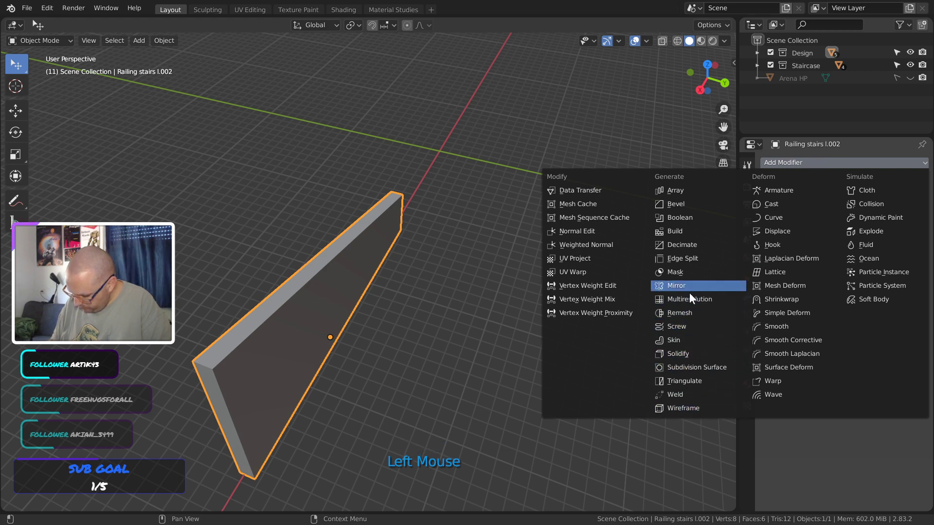
left_click(706, 372)
left_click(884, 242)
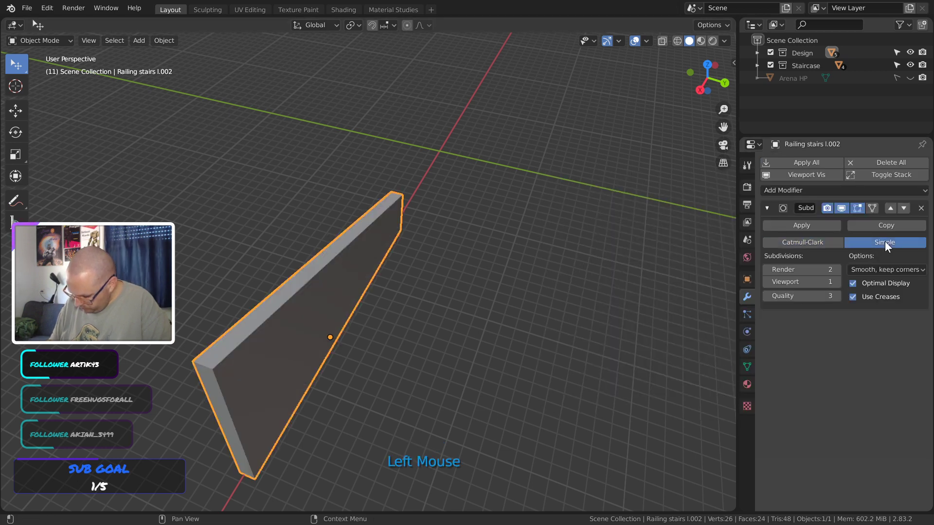
Raise the Subdivision Surface viewport level to 4 and check the wall's mesh in Edit Mode
left_click(837, 282)
left_click(837, 282)
left_click(837, 282)
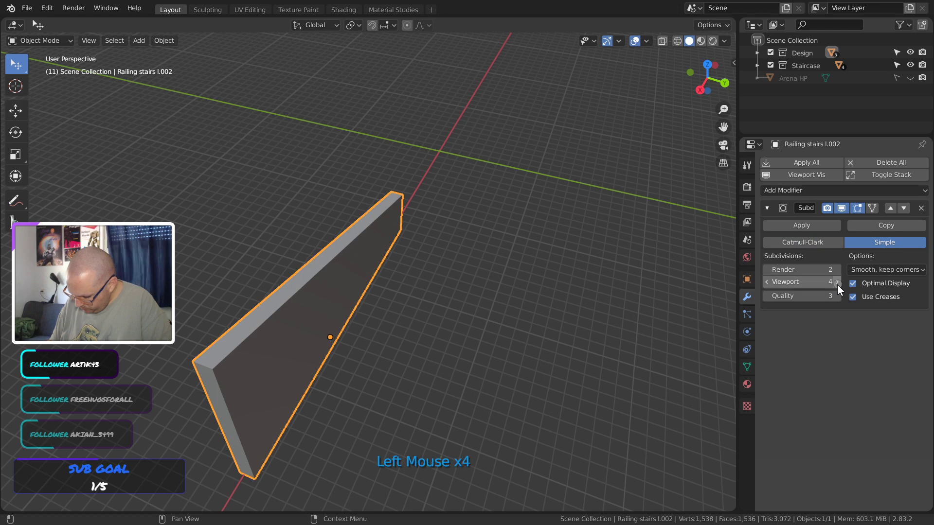
key("Tab")
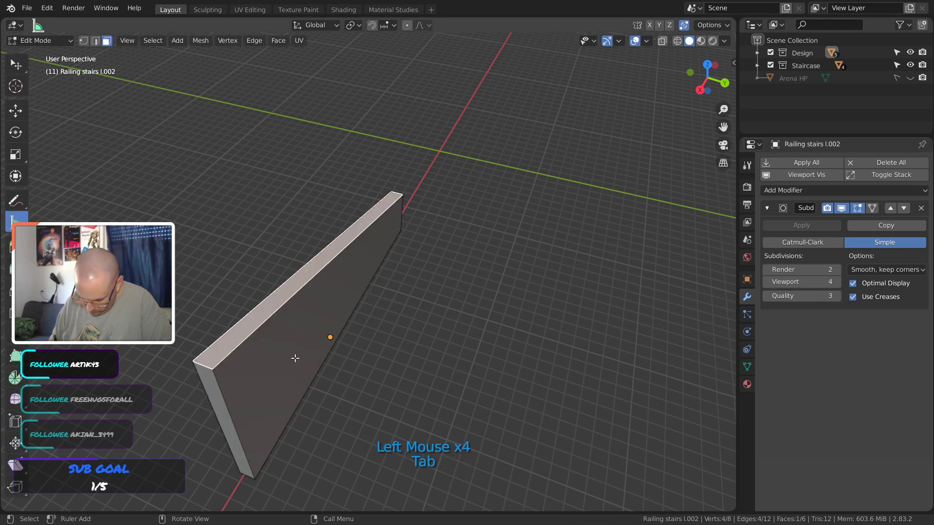
key("a")
middle_click_drag(292, 359, 510, 318)
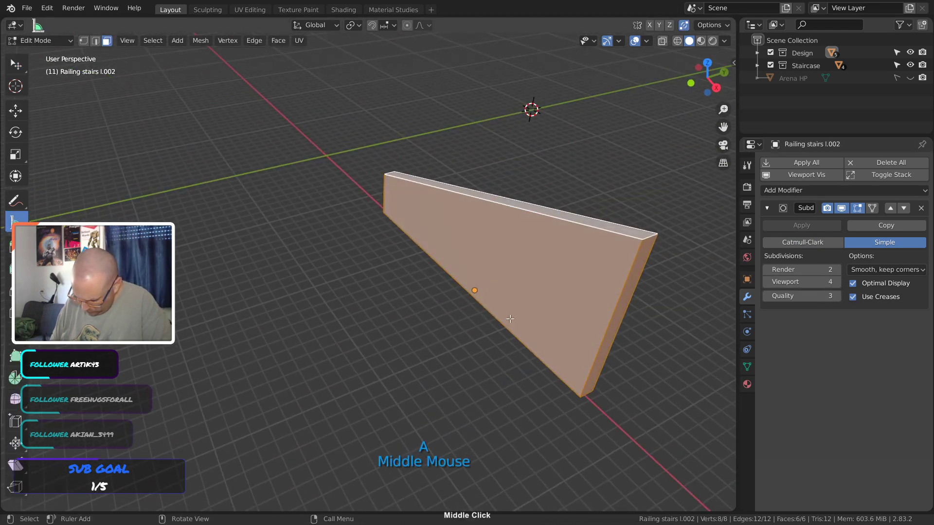
middle_click_drag(636, 384, 585, 356, "shift")
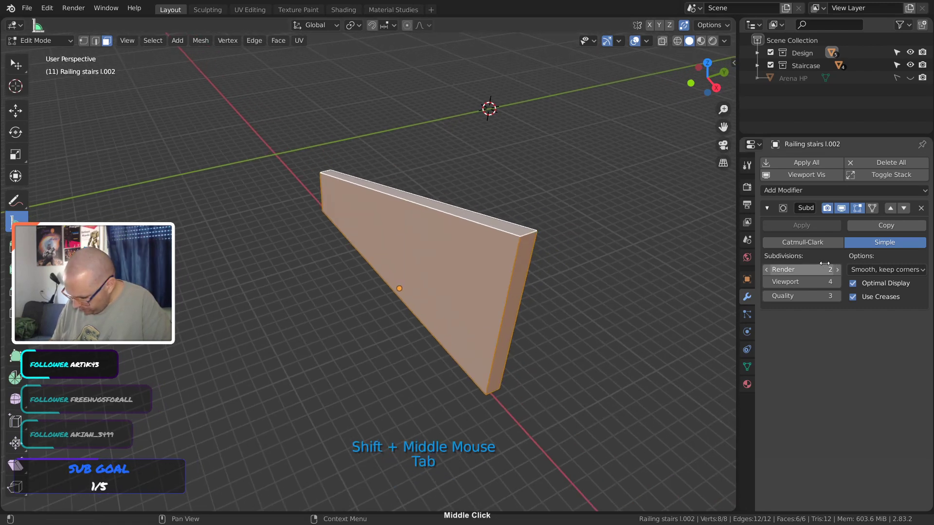
left_click(611, 365)
key("Tab")
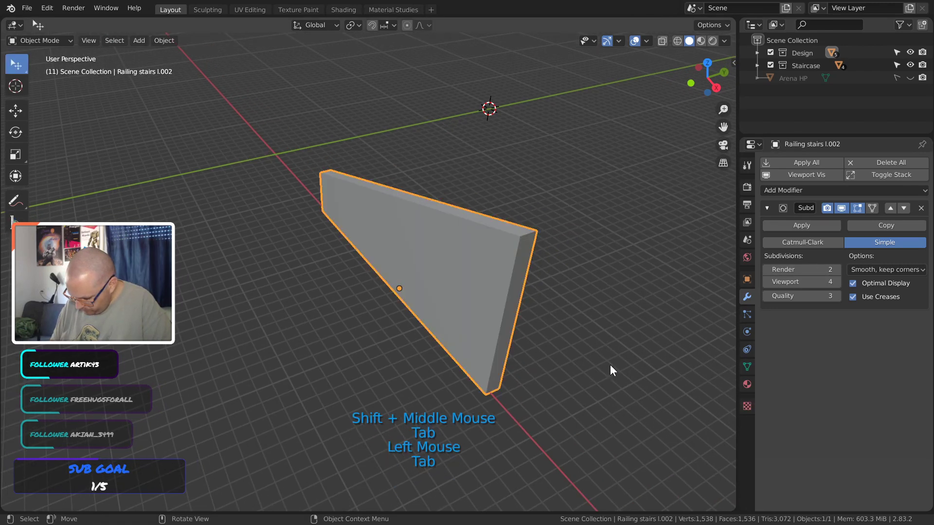
Apply the Subdivision Surface modifier, inspect the wall's mesh in Edit Mode and save the file
left_click(801, 225)
key("Tab")
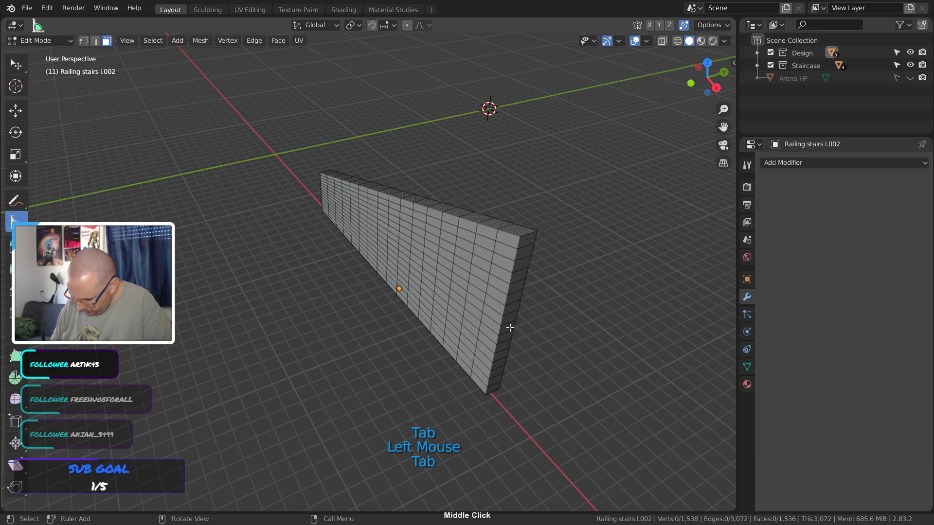
middle_click_drag(510, 328, 404, 267)
key("ctrl+s")
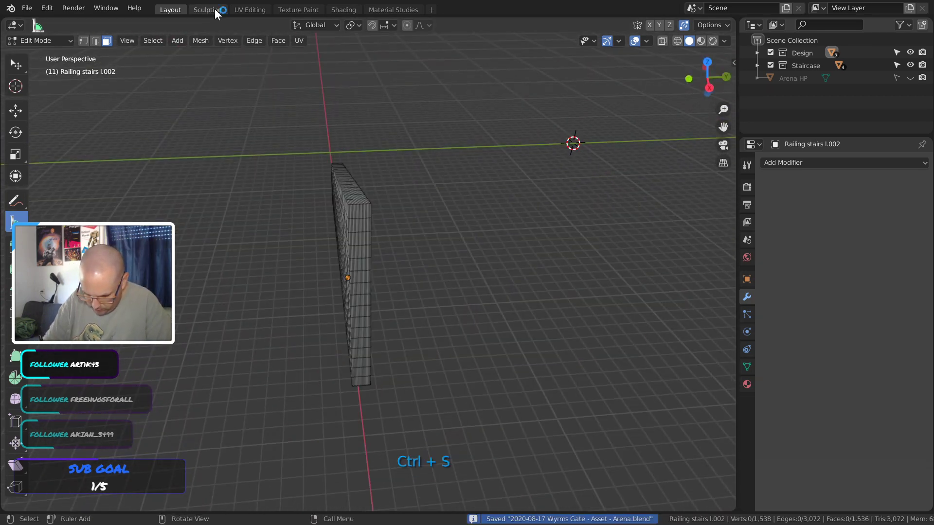
Inspect the subdivided wall from several sides in the Sculpting workspace with the Draw brush active, and return to the Layout workspace
left_click(216, 10)
mouse_move(360, 311)
middle_mouse_down()
mouse_move(371, 328)
mouse_move(382, 285)
middle_mouse_up()
mouse_move(369, 240)
middle_mouse_down("ctrl")
mouse_move(351, 198)
mouse_move(372, 235)
middle_mouse_up("ctrl")
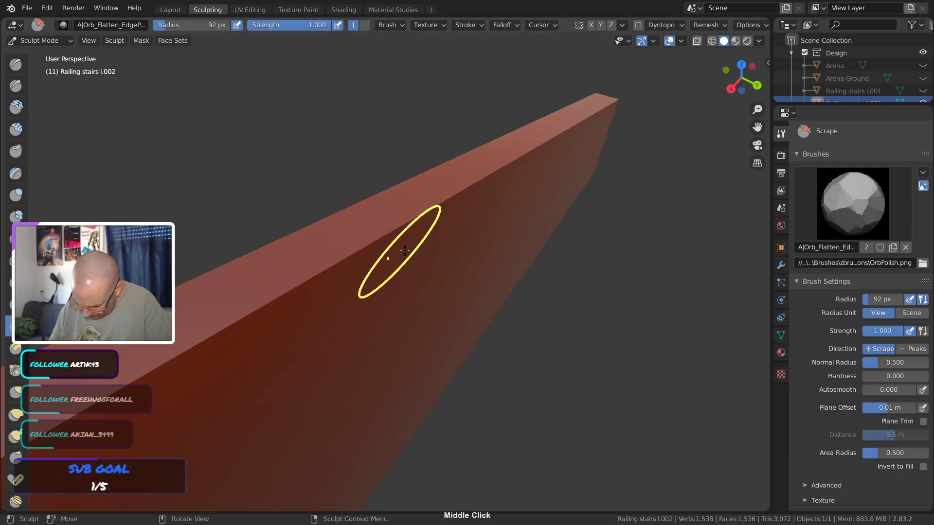
mouse_move(387, 267)
middle_mouse_down()
mouse_move(563, 251)
mouse_move(505, 273)
middle_mouse_up()
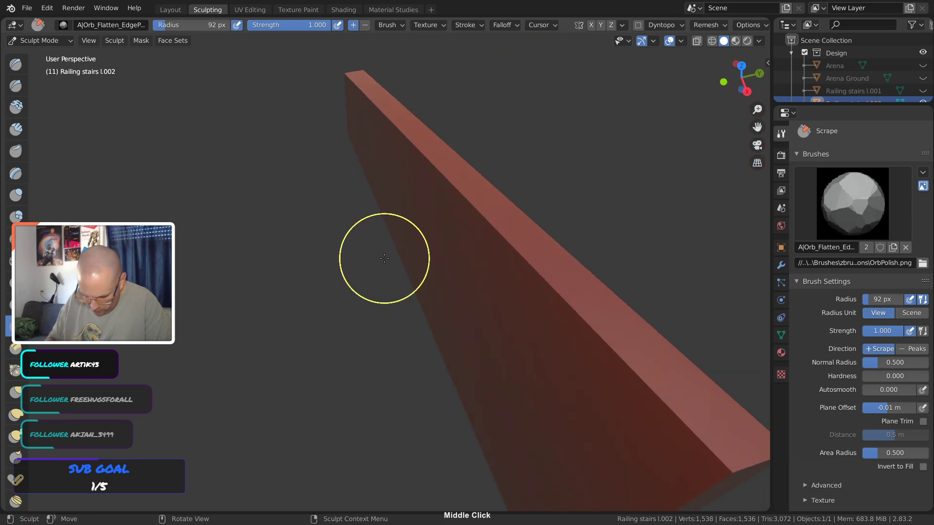
left_click(21, 67)
mouse_move(568, 344)
middle_mouse_down()
mouse_move(504, 288)
mouse_move(375, 287)
mouse_move(442, 329)
mouse_move(392, 296)
middle_mouse_up()
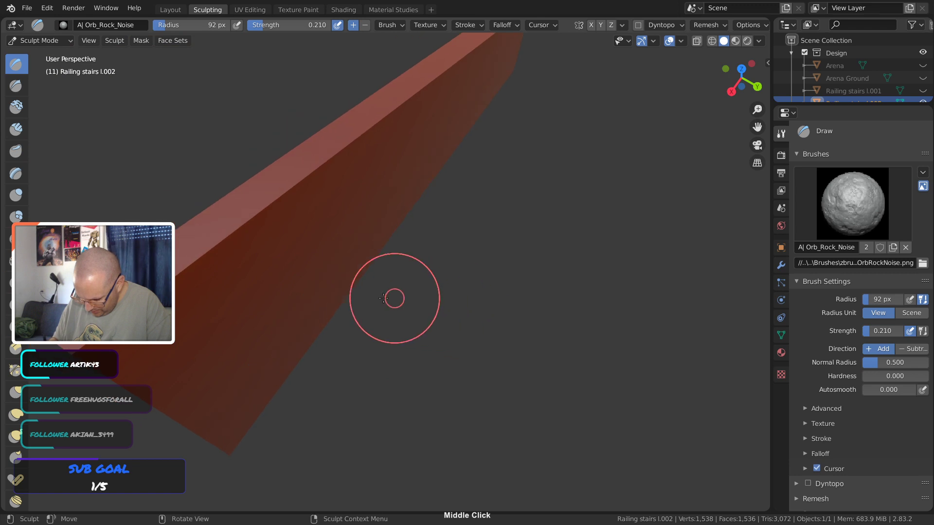
mouse_move(267, 286)
middle_mouse_down()
mouse_move(265, 207)
mouse_move(350, 228)
middle_mouse_up()
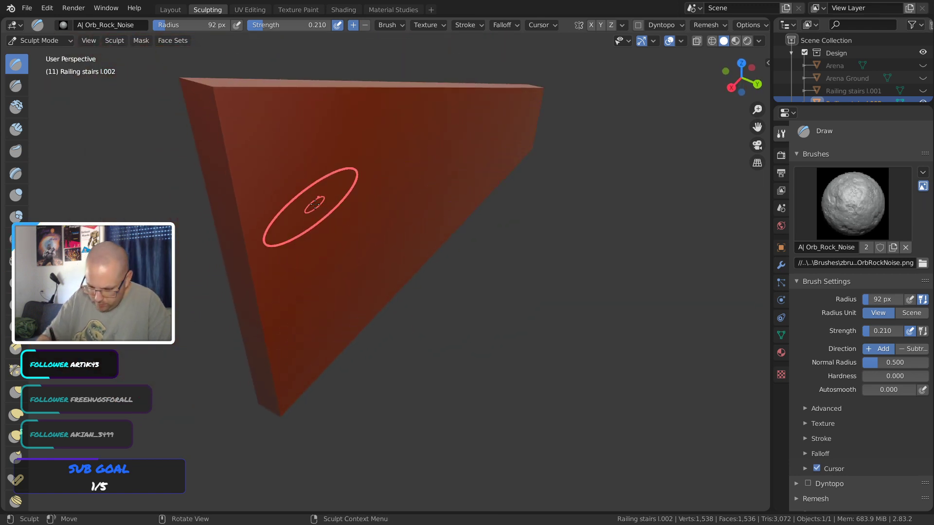
left_click(170, 10)
middle_click_drag(440, 294, 380, 316)
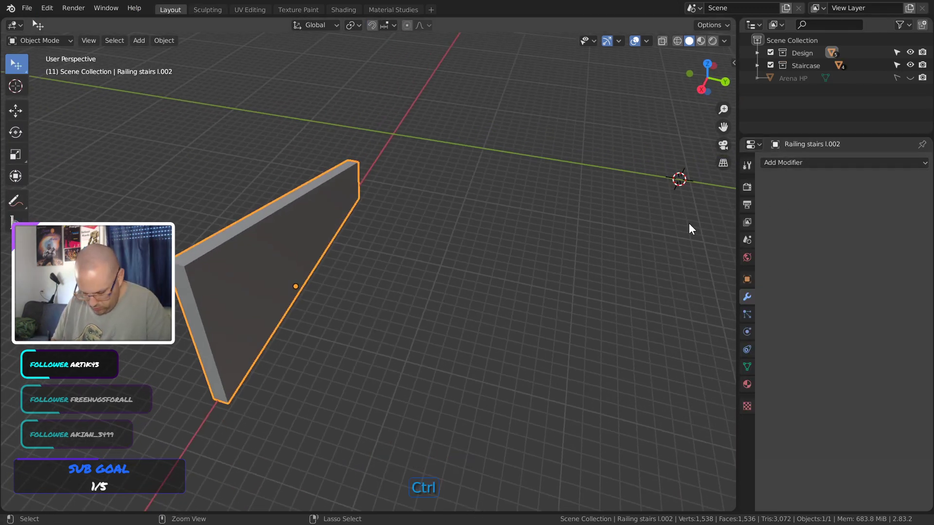
Undo the applied subdivision and its modifier to restore the plain wall, keep it isolated, and save the file
key("ctrl+z")
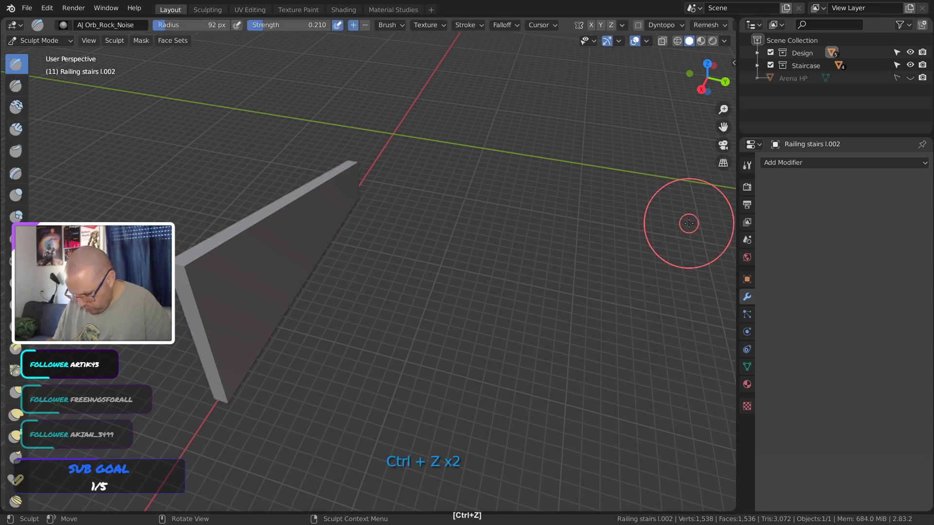
key("ctrl+z")
key("ctrl+z")
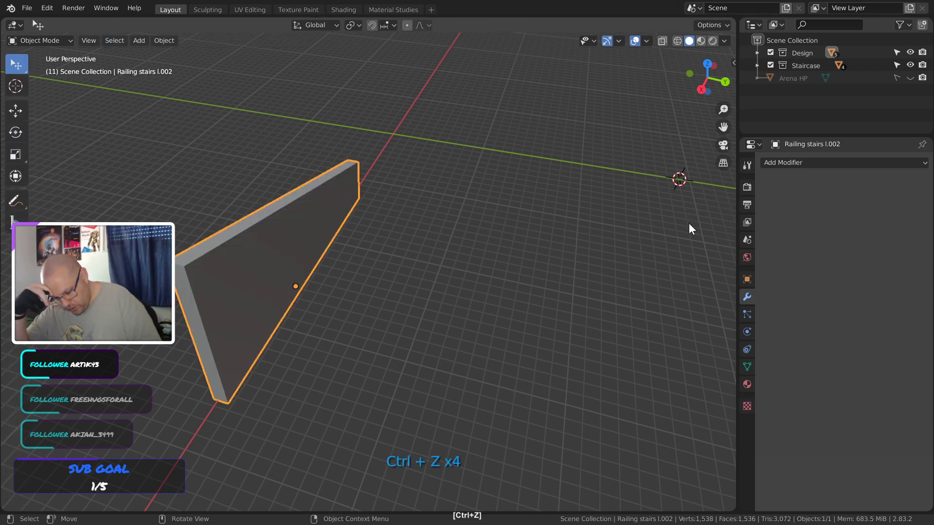
key("ctrl+z")
key("ctrl+z")
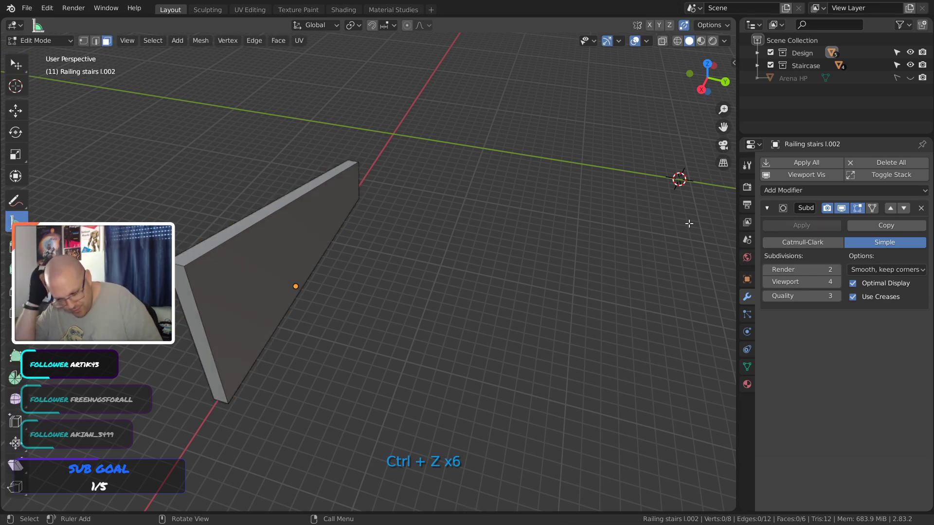
key("ctrl+z")
key("ctrl+z")
key("ctrl+z")
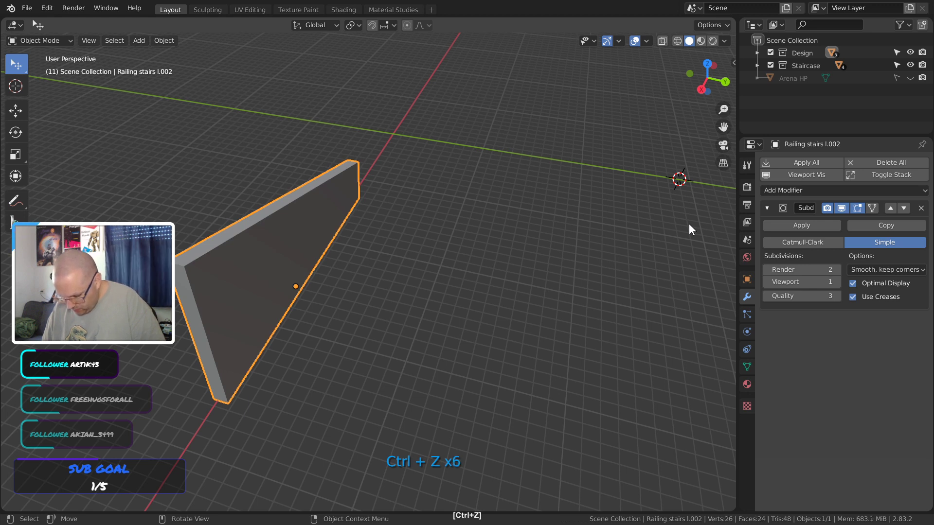
key("ctrl+z")
key("ctrl+z")
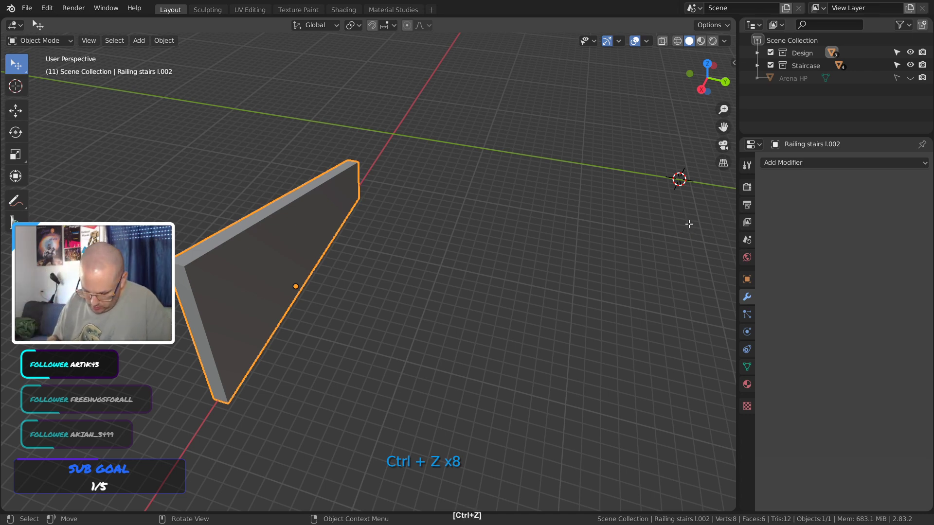
key("ctrl+z")
key("ctrl+z")
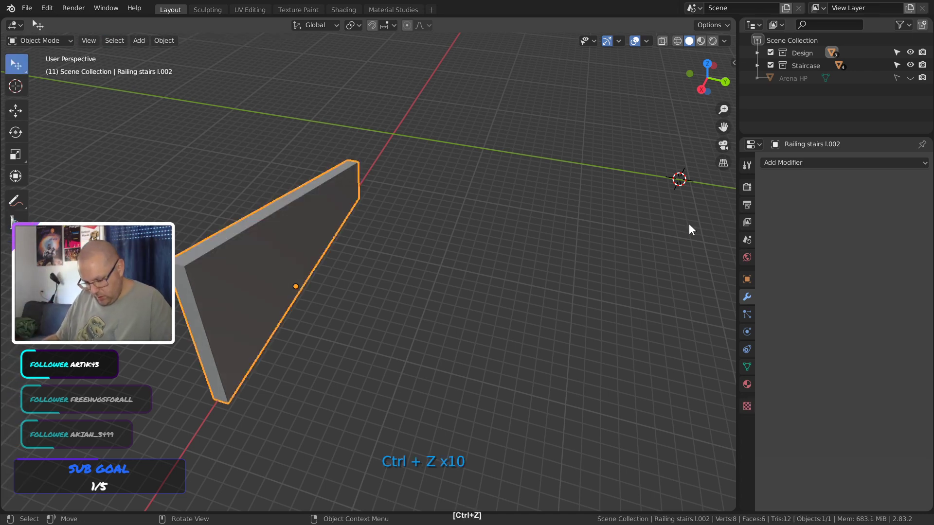
key("ctrl+z")
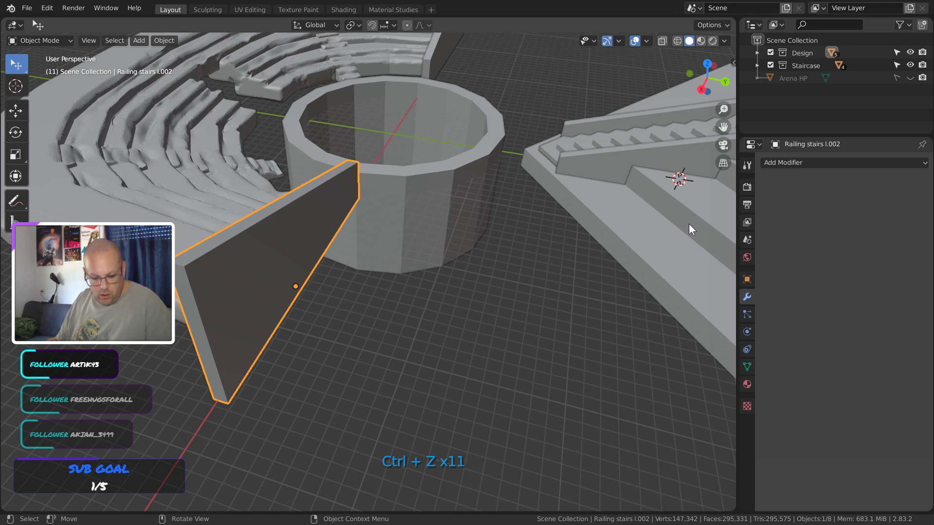
key("ctrl+shift+z")
key("ctrl+s")
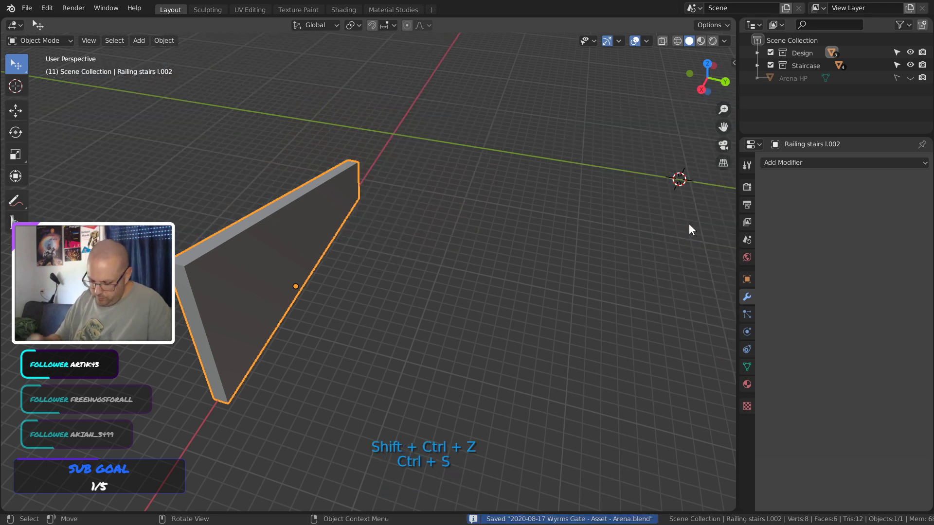
Check the wall's transform values, apply its rotation and scale, and save the file
key("n")
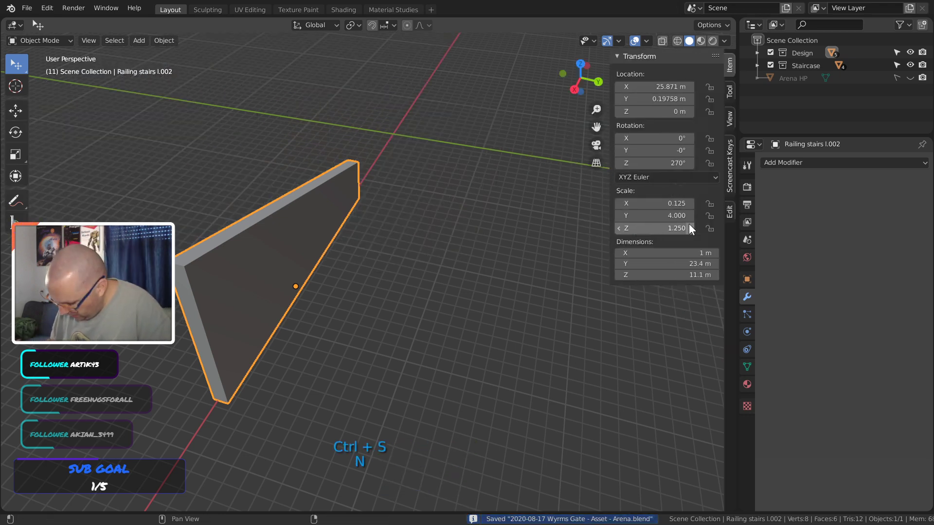
key("n")
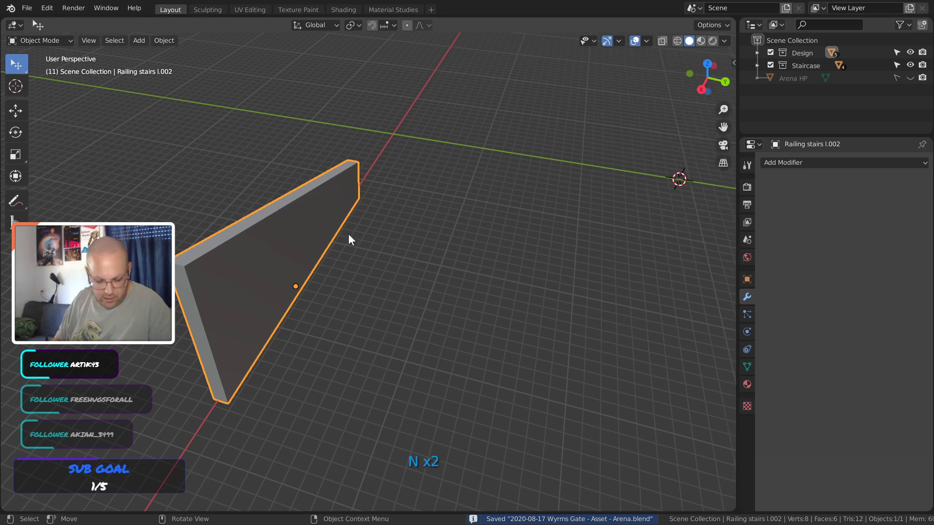
key("ctrl+a")
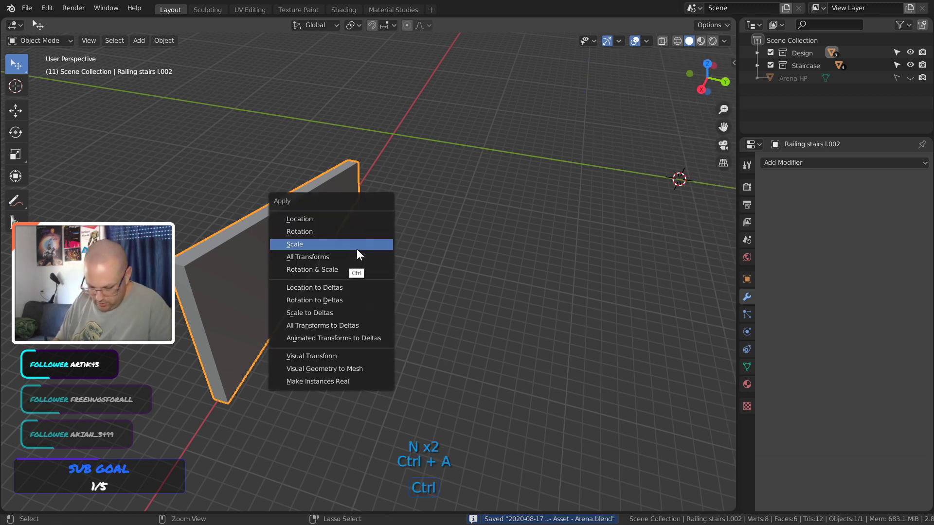
left_click(340, 272)
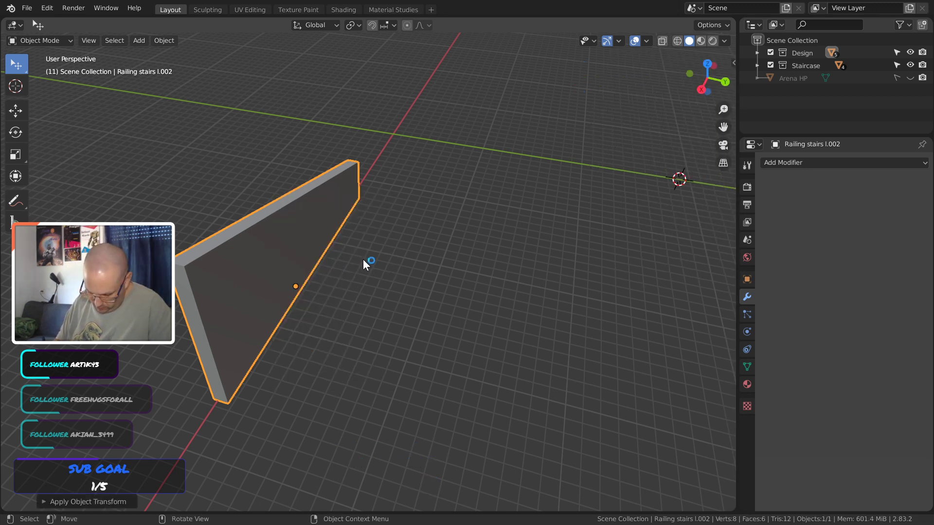
key("ctrl+s")
Enable Dyntopo on the wall in the Sculpting workspace, accepting the vertex data warning
left_click(209, 10)
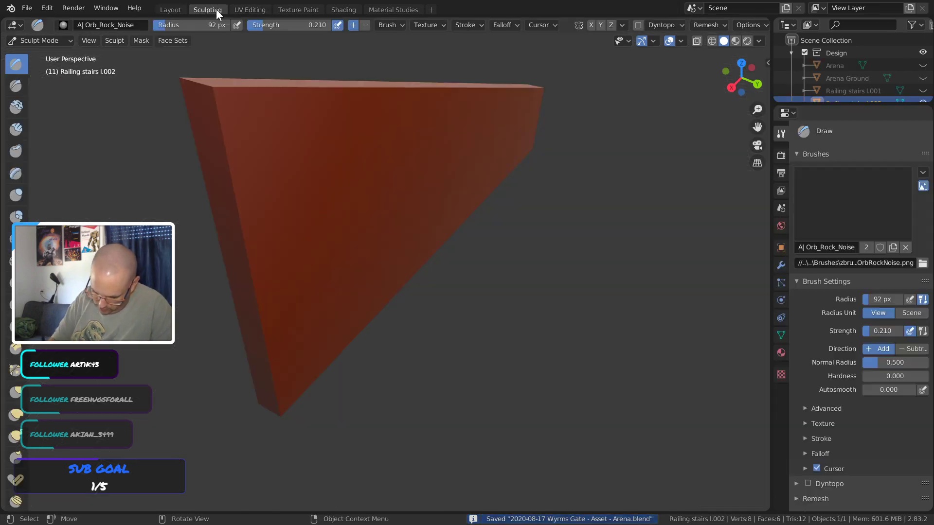
middle_click_drag(360, 94, 422, 220)
left_click(638, 25)
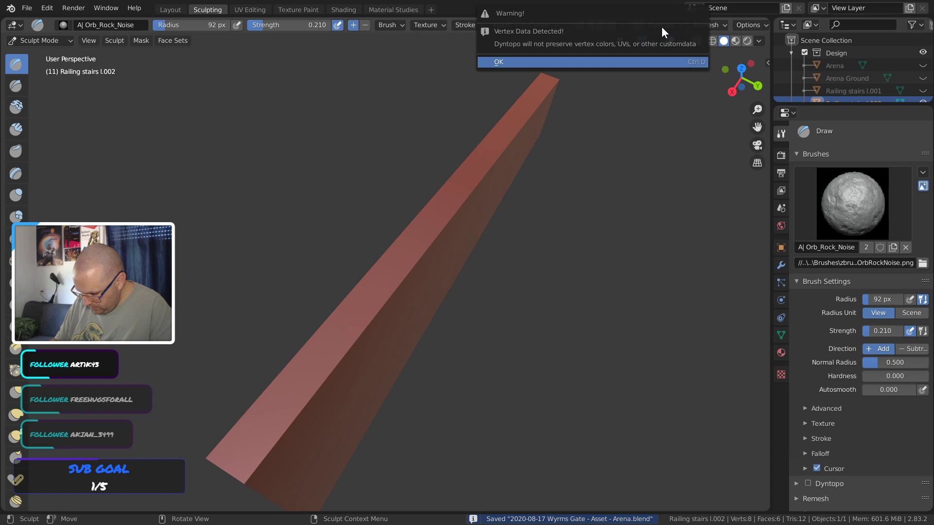
left_click(652, 61)
middle_click_drag(604, 86, 425, 246)
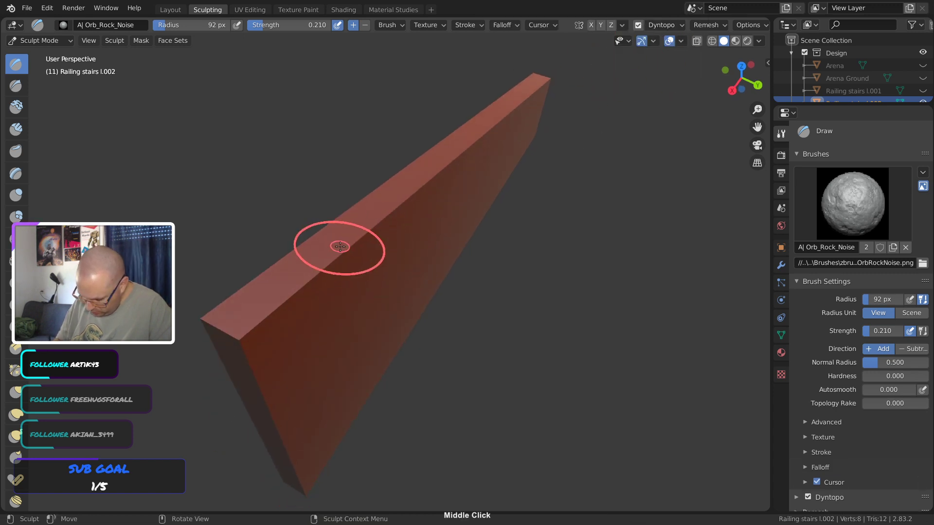
Scrape the near part of the wall's upper long edge with the Orb Flatten Edge brush at 92 px radius
left_click(16, 326)
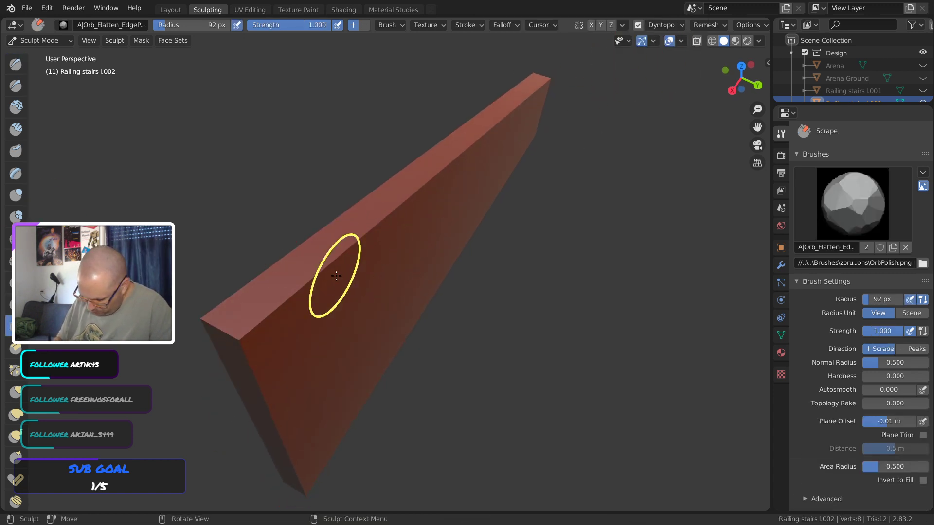
mouse_move(309, 281)
left_mouse_down()
mouse_move(278, 312)
mouse_move(289, 299)
left_mouse_up()
middle_click_drag(310, 295, 314, 265, "ctrl")
left_click_drag(206, 314, 194, 323)
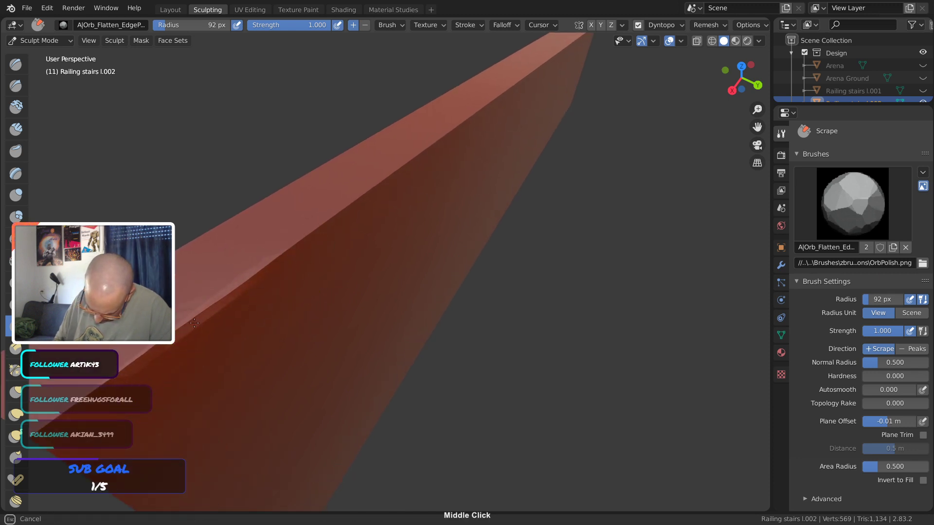
left_click_drag(151, 356, 146, 359)
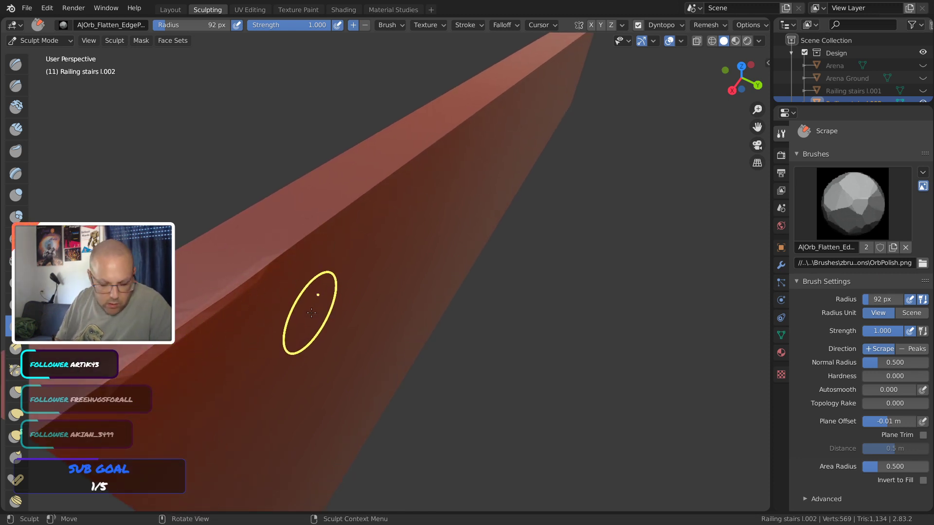
Enlarge the Scrape brush radius to 189 px and wear down the near end of the wall's upper edge
key("f")
left_click(302, 234)
left_click_drag(302, 234, 232, 323)
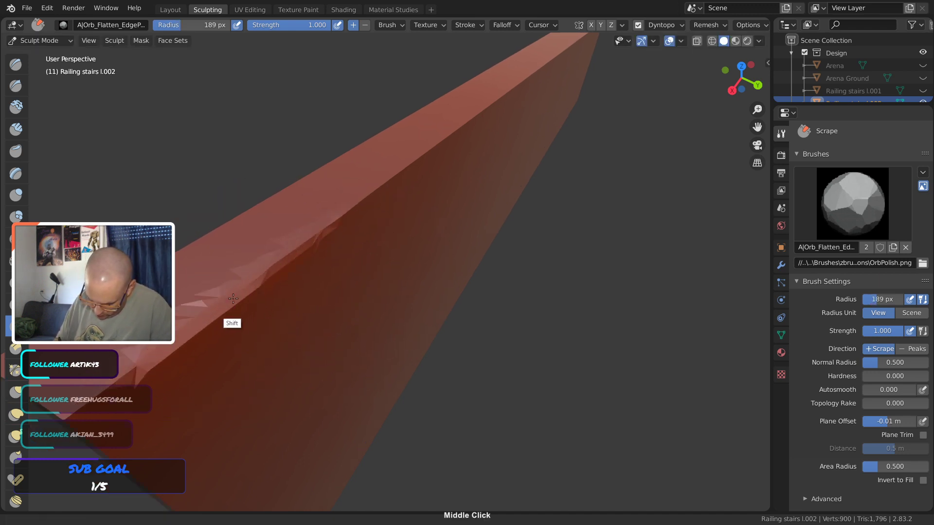
mouse_move(231, 323)
middle_mouse_down()
mouse_move(378, 280)
mouse_move(340, 305)
mouse_move(327, 217)
middle_mouse_up()
left_click_drag(327, 217, 200, 309)
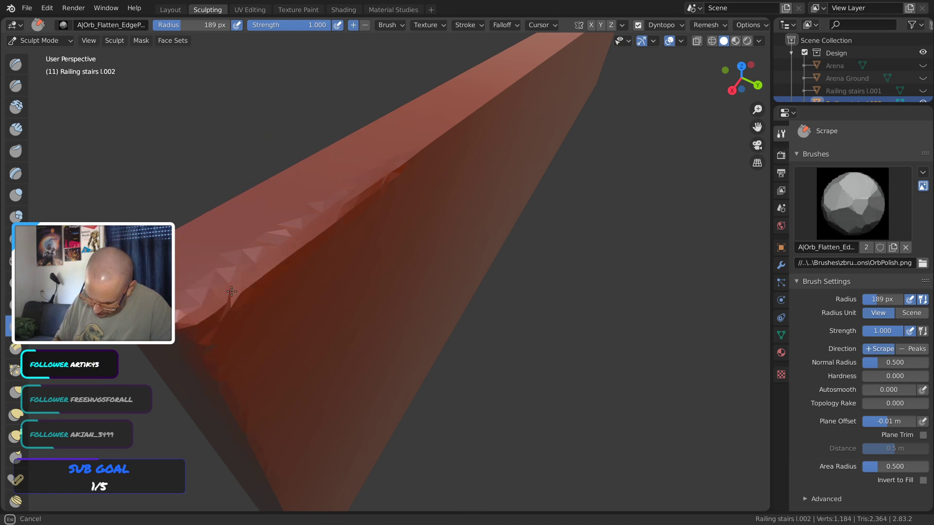
Scrape along the wall's upper long edge to its far end at 189 px radius, going over rough stretches again
left_click_drag(314, 225, 315, 224)
mouse_move(315, 223)
middle_mouse_down()
mouse_move(394, 166)
mouse_move(250, 328)
middle_mouse_up()
left_click_drag(250, 327, 150, 430)
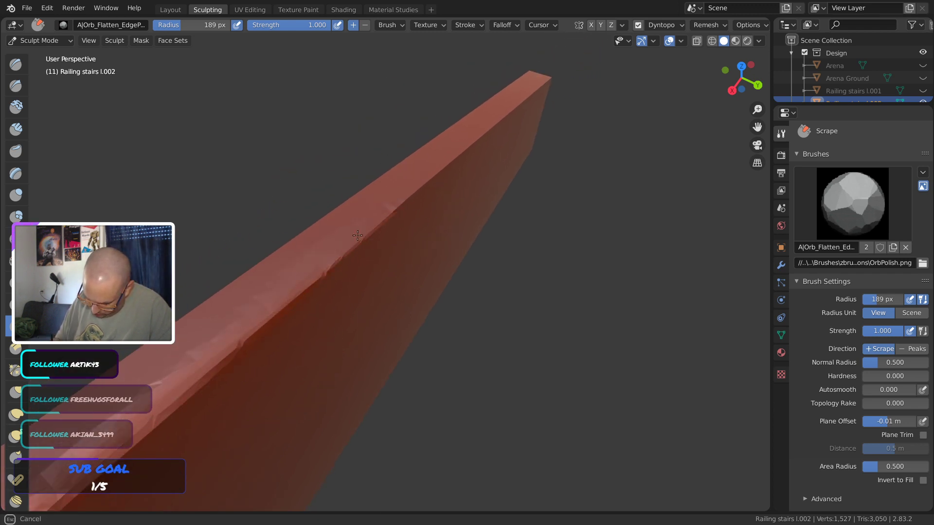
mouse_move(182, 401)
middle_mouse_down()
mouse_move(415, 265)
mouse_move(298, 271)
middle_mouse_up()
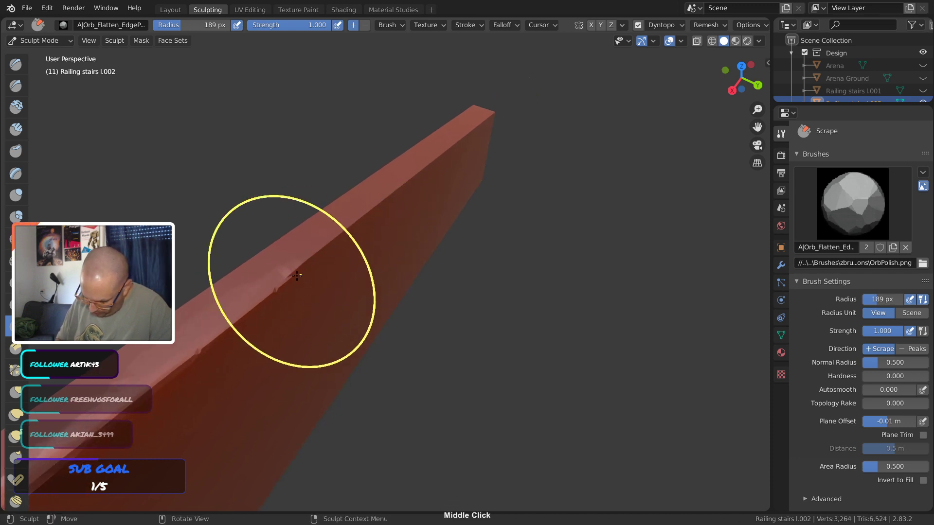
left_click_drag(298, 271, 266, 297)
mouse_move(328, 244)
left_mouse_down()
mouse_move(99, 430)
mouse_move(262, 300)
left_mouse_up()
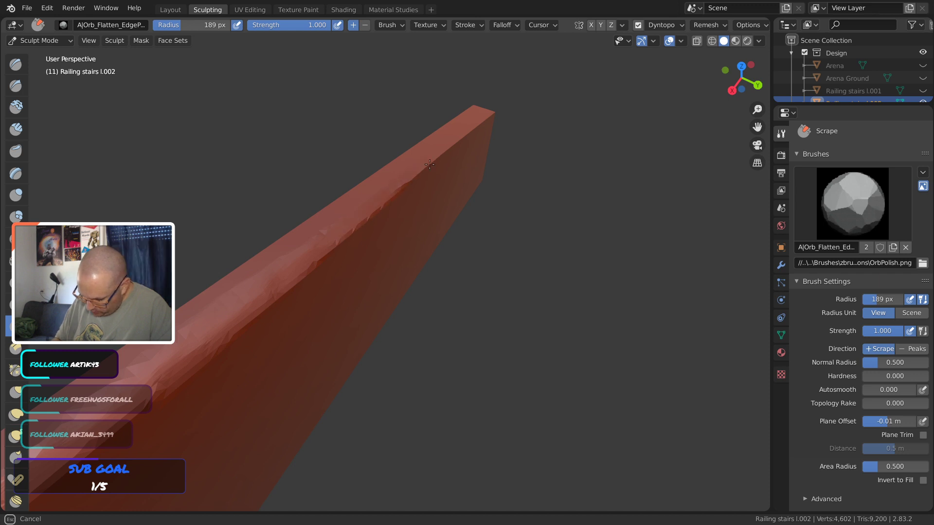
left_click_drag(479, 119, 481, 135)
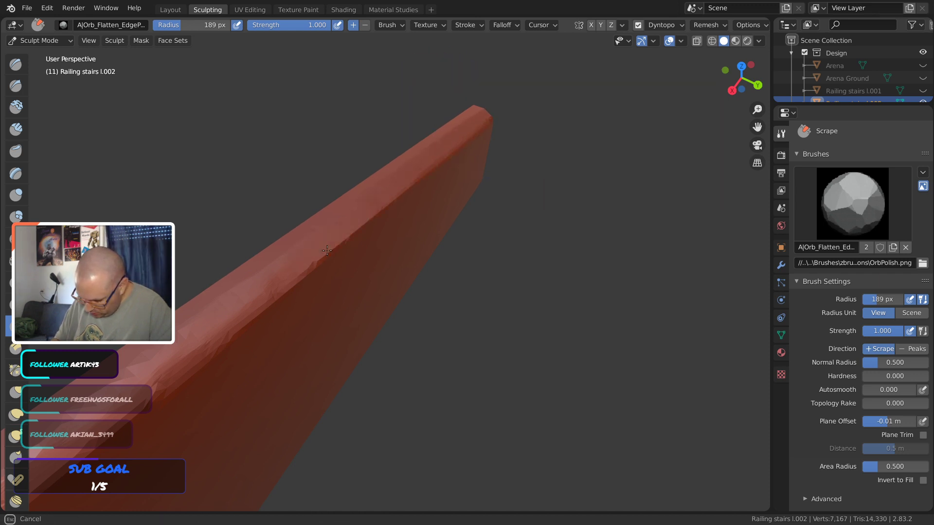
left_click_drag(327, 251, 302, 276)
left_click_drag(228, 340, 133, 424)
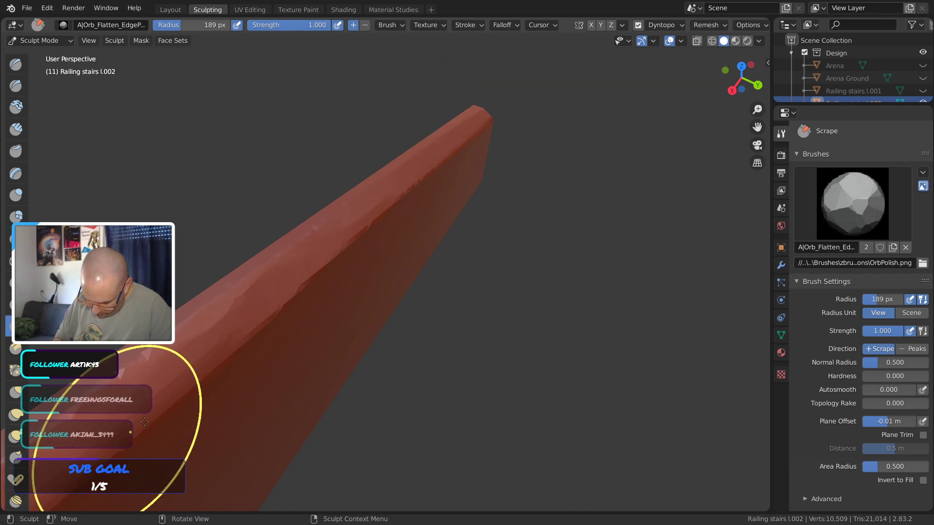
Scrape both vertical edges at the wall's tall near end down to the bottom corner
mouse_move(131, 431)
middle_mouse_down("shift")
mouse_move(346, 296)
mouse_move(319, 289)
middle_mouse_up("shift")
left_click_drag(372, 224, 370, 229)
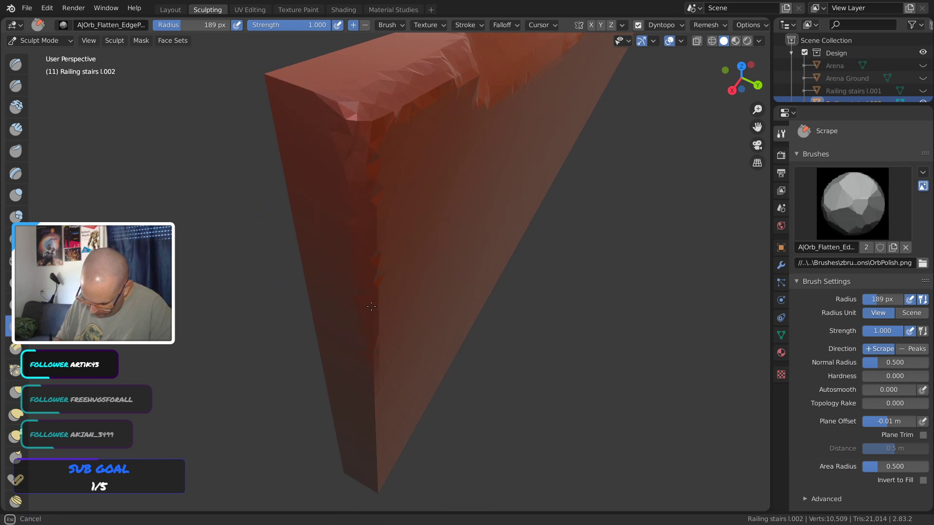
middle_click_drag(371, 307, 230, 278)
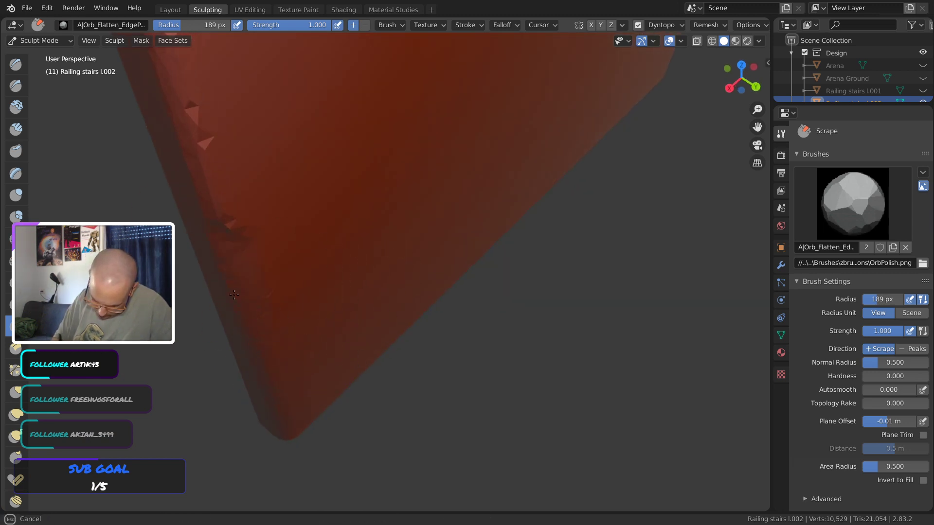
left_click_drag(203, 162, 205, 133)
middle_click_drag(225, 164, 250, 213, "shift")
mouse_move(252, 212)
left_mouse_down()
mouse_move(301, 317)
mouse_move(295, 247)
left_mouse_up()
middle_click_drag(301, 245, 494, 155)
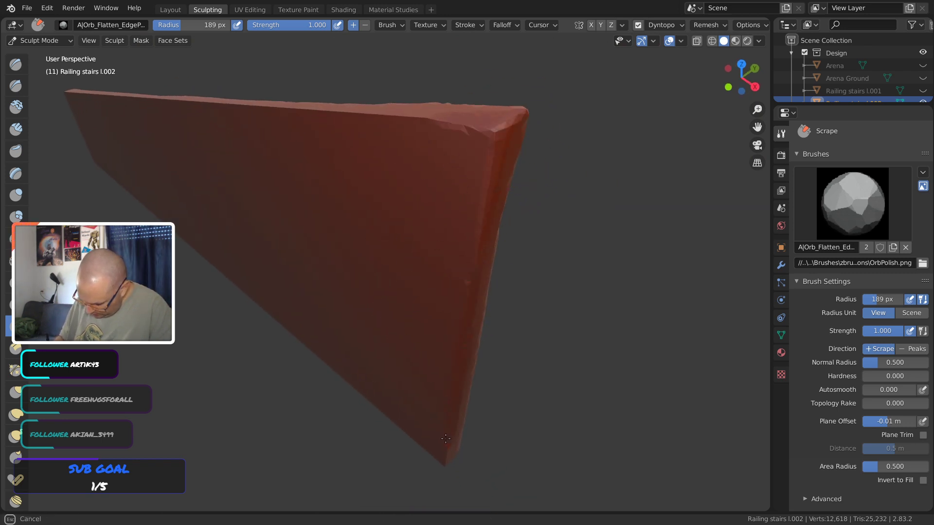
Scrape the opposite upper long edge of the wall from the tall end to the short end
mouse_move(431, 182)
middle_mouse_down()
mouse_move(475, 290)
mouse_move(586, 349)
middle_mouse_up()
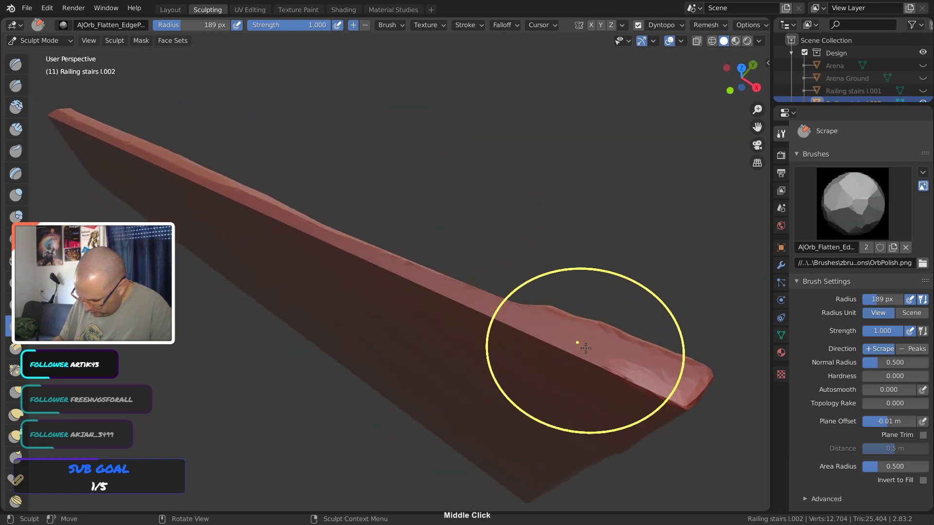
left_click_drag(585, 348, 530, 335)
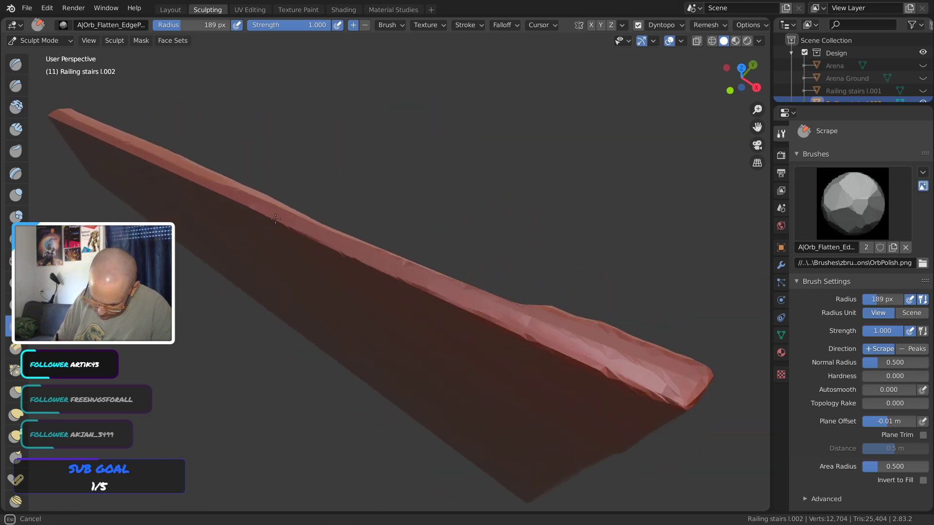
left_click_drag(56, 123, 86, 171)
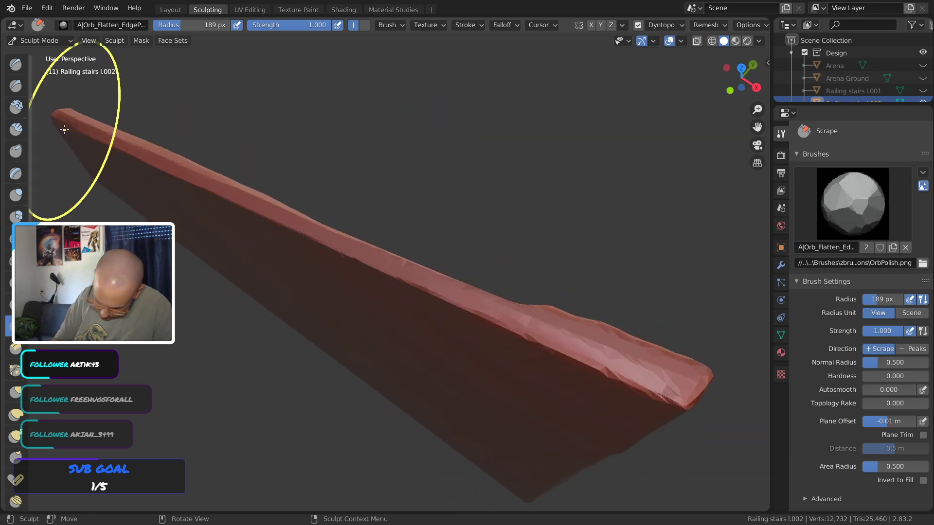
Wear down the vertical edges and corners at the wall's short far end with the Scrape brush
mouse_move(595, 376)
middle_mouse_down()
mouse_move(406, 305)
mouse_move(452, 355)
mouse_move(461, 250)
middle_mouse_up()
left_click_drag(414, 249, 362, 253)
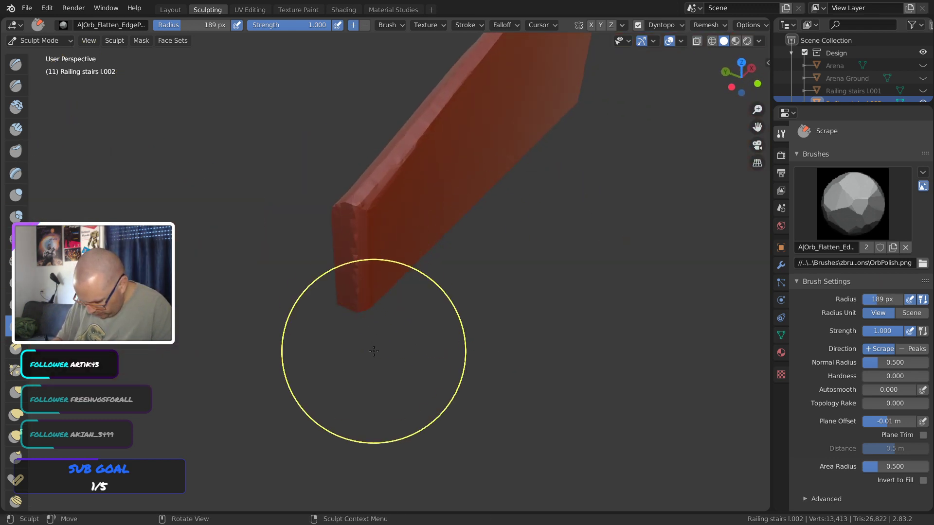
mouse_move(361, 344)
middle_mouse_down()
mouse_move(428, 265)
mouse_move(471, 275)
mouse_move(530, 258)
middle_mouse_up()
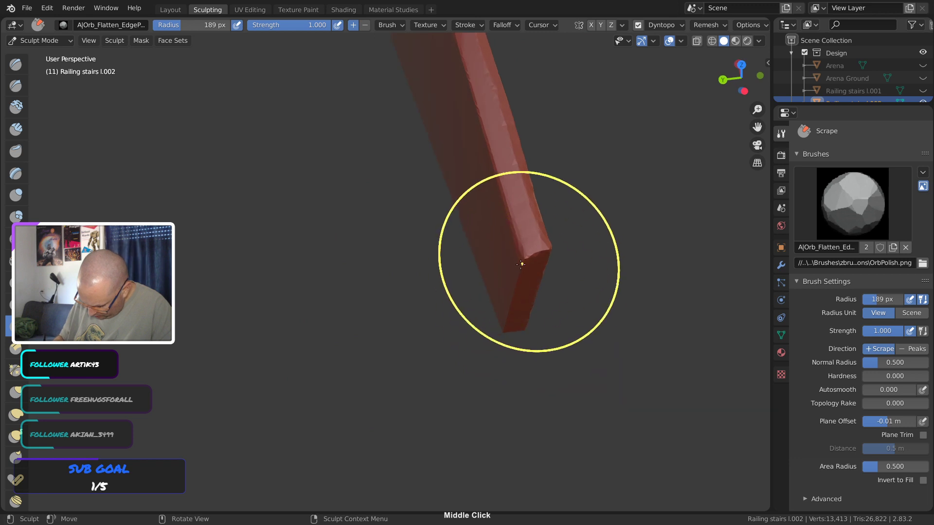
Rework the opposite upper long edge with further Scrape strokes from the short end towards the tall end
middle_click_drag(483, 348, 371, 344)
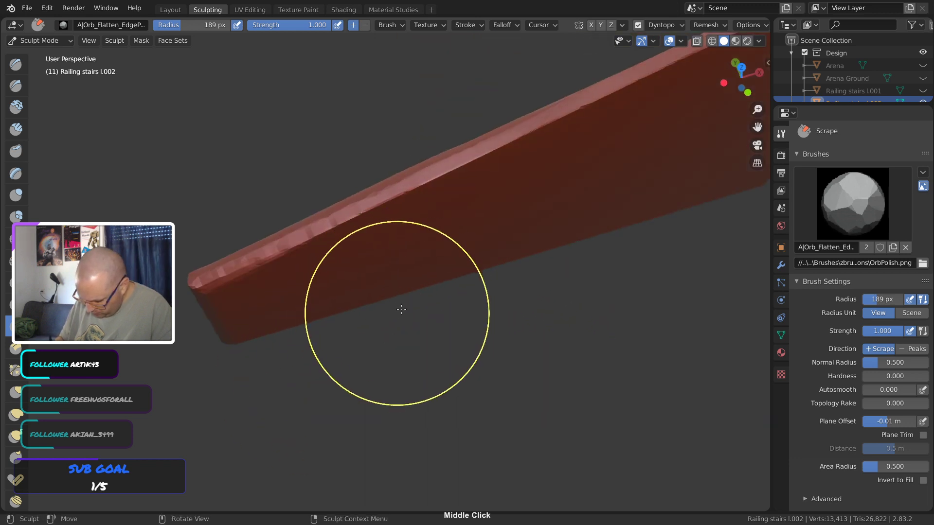
middle_click_drag(397, 314, 386, 271)
left_click_drag(275, 210, 327, 181)
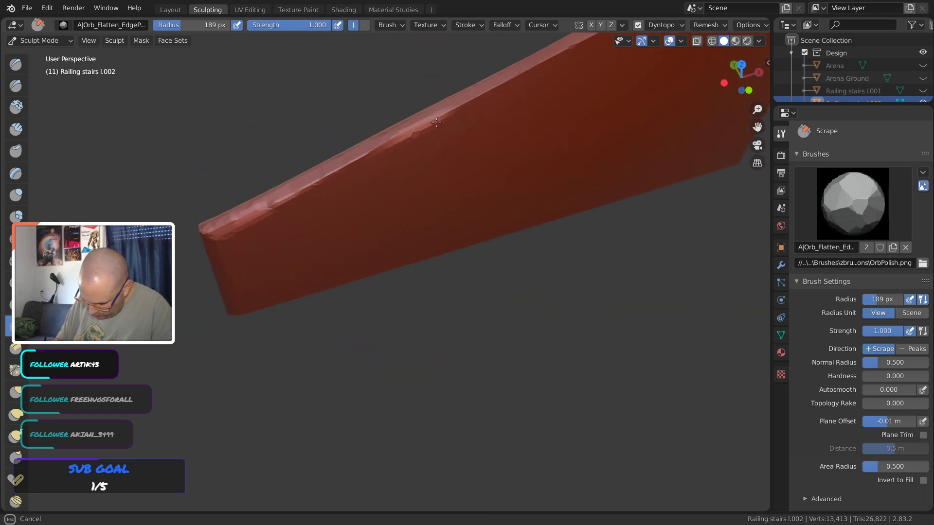
left_click_drag(437, 122, 486, 98)
mouse_move(550, 79)
middle_mouse_down()
mouse_move(471, 227)
mouse_move(436, 196)
middle_mouse_up()
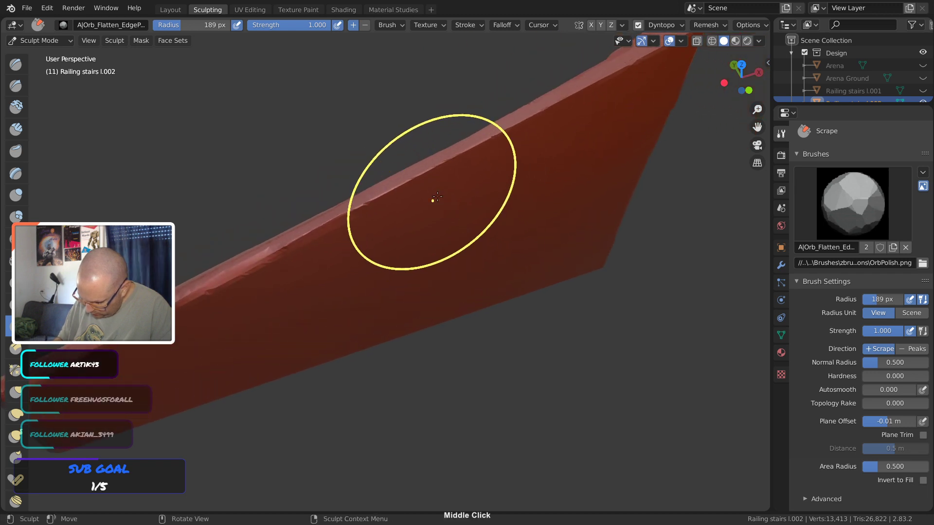
left_click_drag(586, 100, 594, 87)
left_click_drag(389, 195, 293, 255)
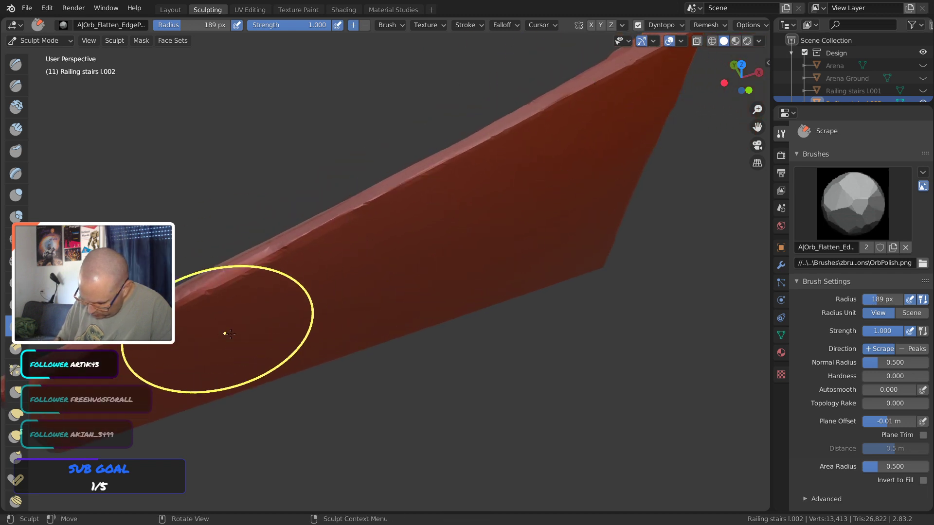
mouse_move(225, 334)
middle_mouse_down()
mouse_move(554, 237)
mouse_move(470, 200)
middle_mouse_up()
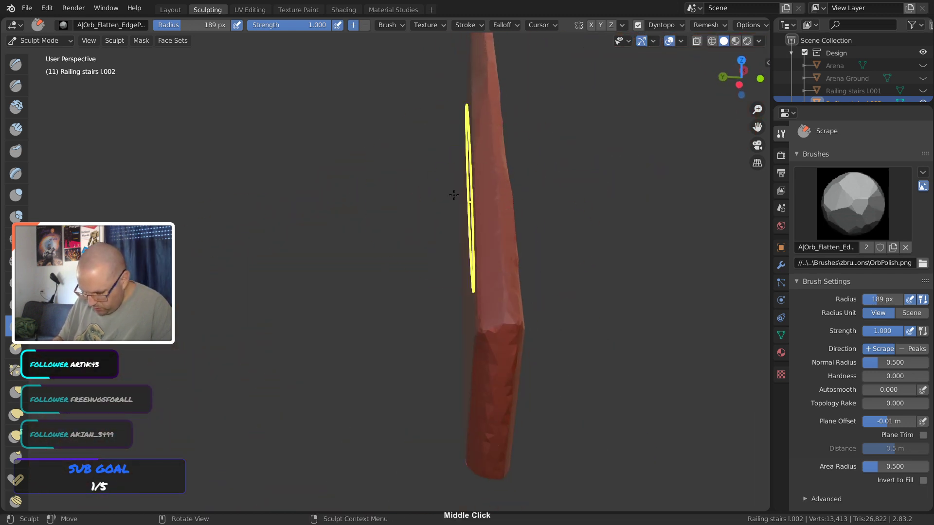
Return to the Layout workspace, view the worn wall from its tall end, and save the file
left_click(170, 9)
middle_click_drag(398, 300, 432, 321)
key("ctrl+s")
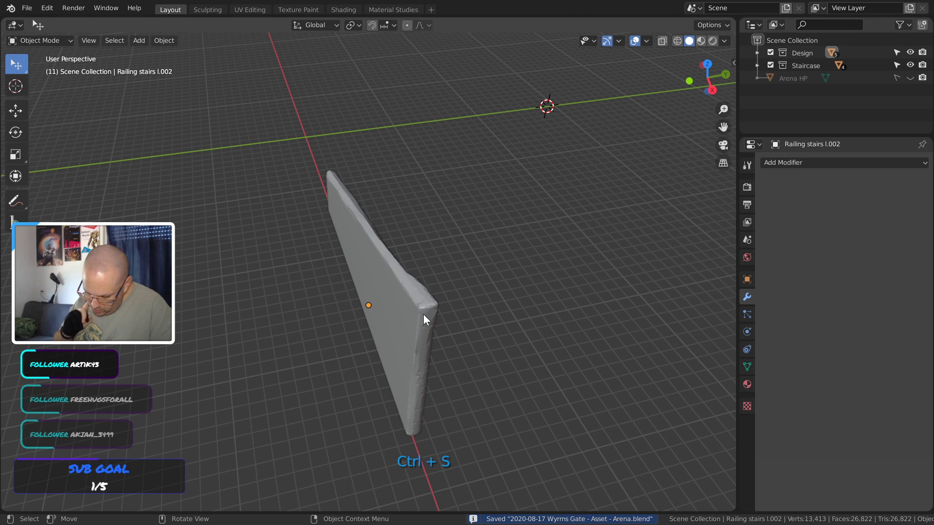
In the Sculpting workspace, set the Draw tool to the Orb_Rock_Anchor brush and stroke across the wall's side face at 189 px
left_click(209, 10)
mouse_move(438, 243)
middle_mouse_down()
mouse_move(471, 253)
mouse_move(602, 232)
mouse_move(584, 219)
mouse_move(590, 208)
mouse_move(347, 282)
mouse_move(386, 282)
mouse_move(401, 313)
mouse_move(375, 302)
middle_mouse_up()
key("x")
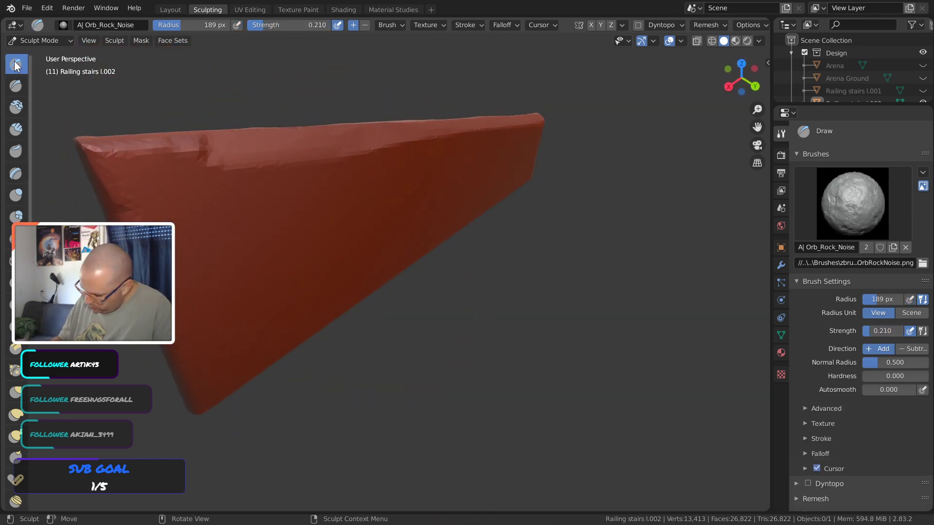
left_click(848, 215)
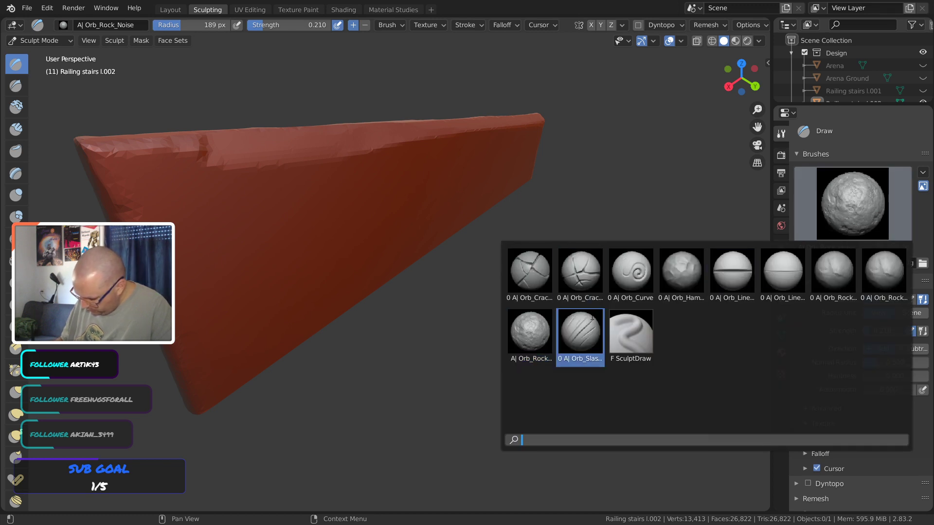
left_click(834, 274)
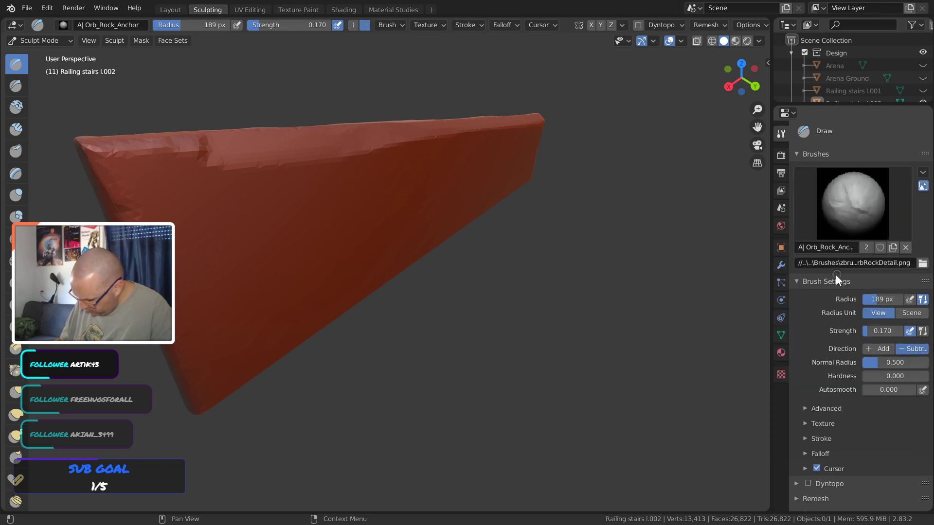
left_click(806, 439)
left_click(807, 439)
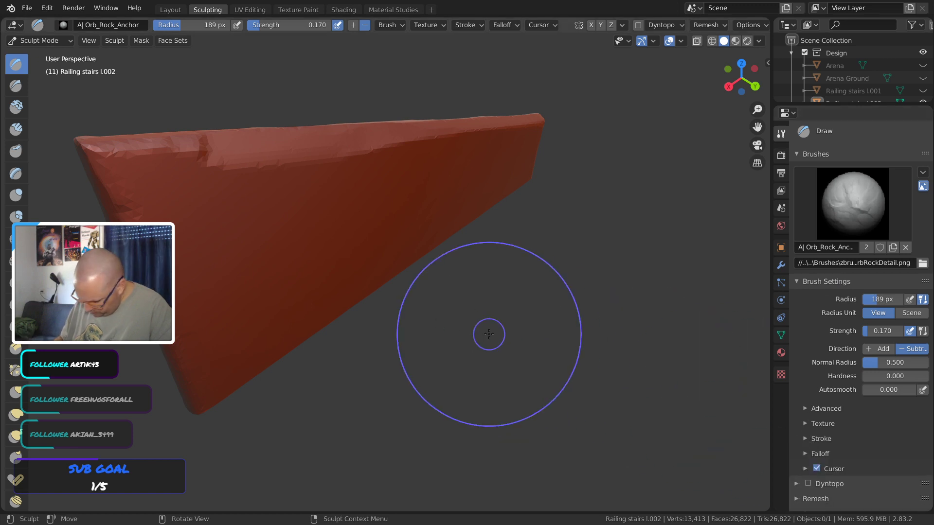
left_click_drag(218, 235, 363, 301)
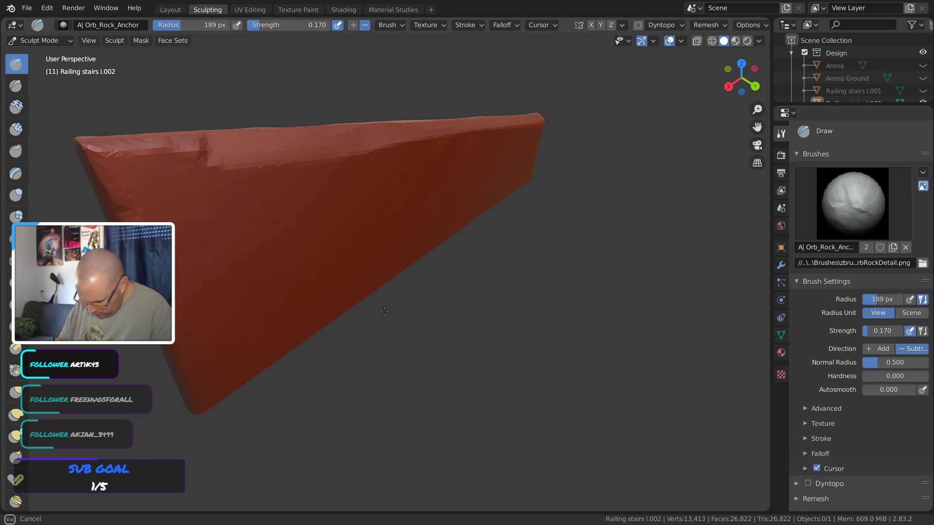
left_click_drag(314, 283, 317, 283)
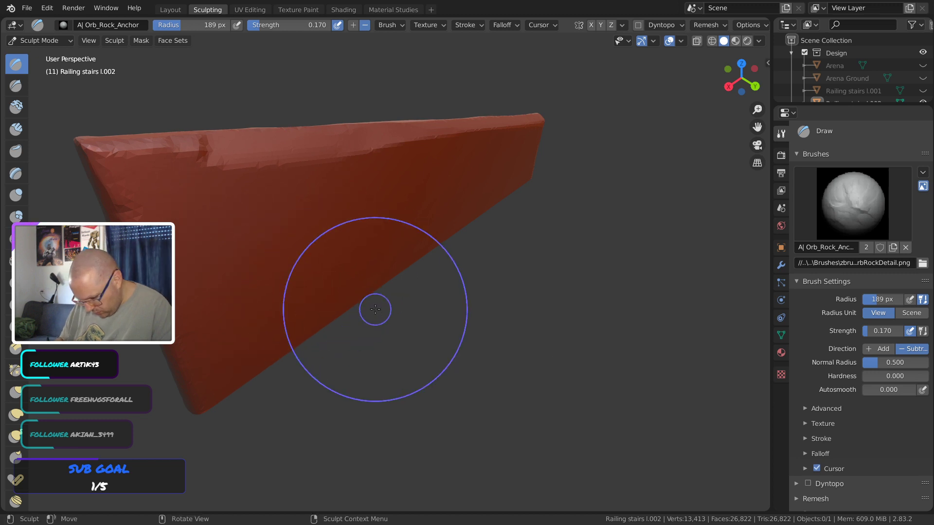
Switch to the Orb_Cracks smooth brush, stroke the wall's side face, and smooth the area near its tall end
left_click(856, 209)
left_click(581, 273)
left_click_drag(462, 129, 464, 136)
mouse_move(156, 156)
left_mouse_down("shift")
mouse_move(218, 189)
mouse_move(177, 223)
left_mouse_up("shift")
left_click_drag(162, 164, 173, 220, "shift")
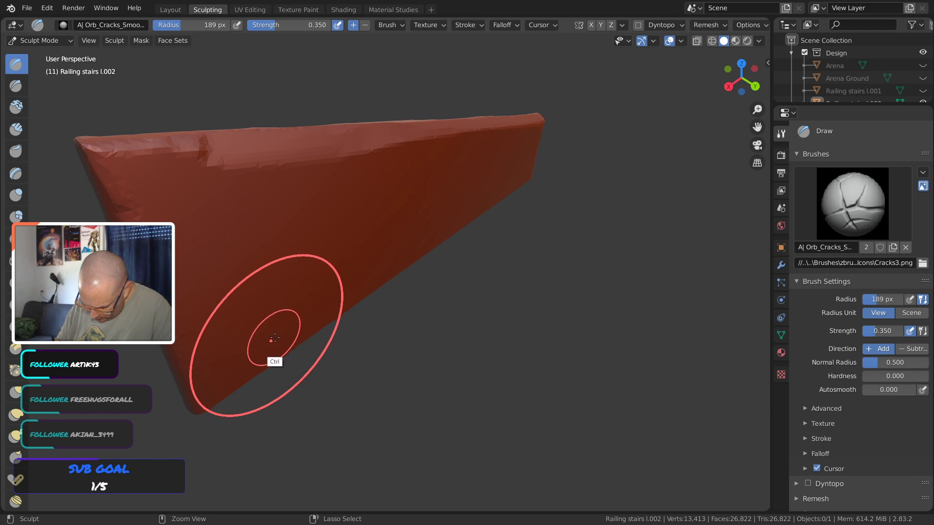
Try the Orb_Cracks brush at 43 px radius on the side face near the short end, undoing the strokes
key("f")
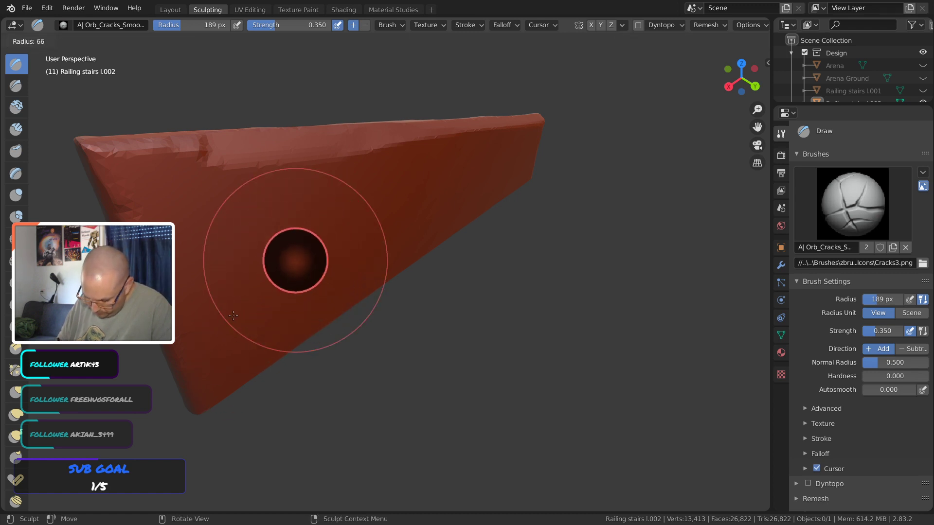
left_click(297, 270)
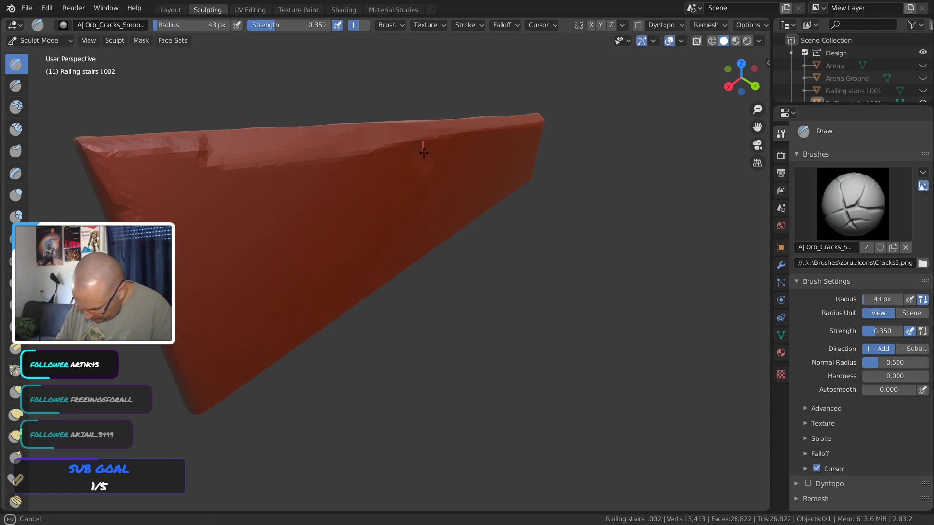
left_click_drag(423, 144, 452, 167)
mouse_move(452, 168)
middle_mouse_down("shift")
mouse_move(396, 203)
mouse_move(283, 308)
mouse_move(265, 285)
mouse_move(273, 242)
mouse_move(218, 259)
middle_mouse_up("shift")
key("ctrl+z")
key("ctrl+z")
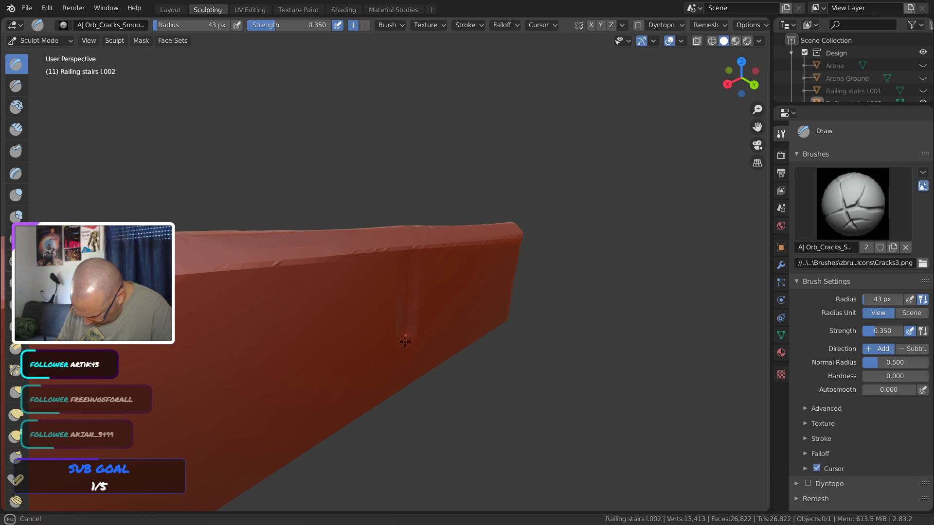
mouse_move(406, 297)
left_mouse_down()
mouse_move(408, 323)
mouse_move(300, 357)
mouse_move(357, 336)
left_mouse_up()
key("ctrl+z")
Try cracks with a 24 px brush radius on the side face near the short end and undo them
middle_click_drag(395, 322, 346, 267)
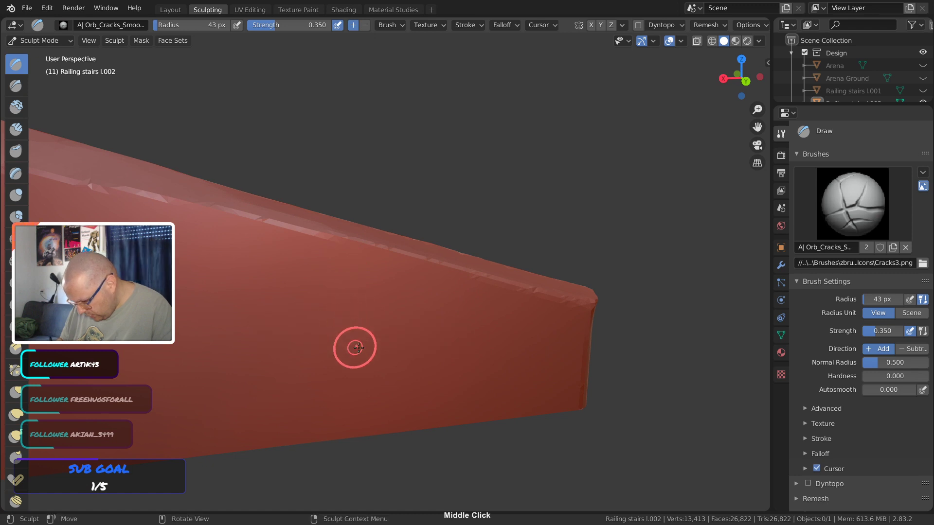
key("f")
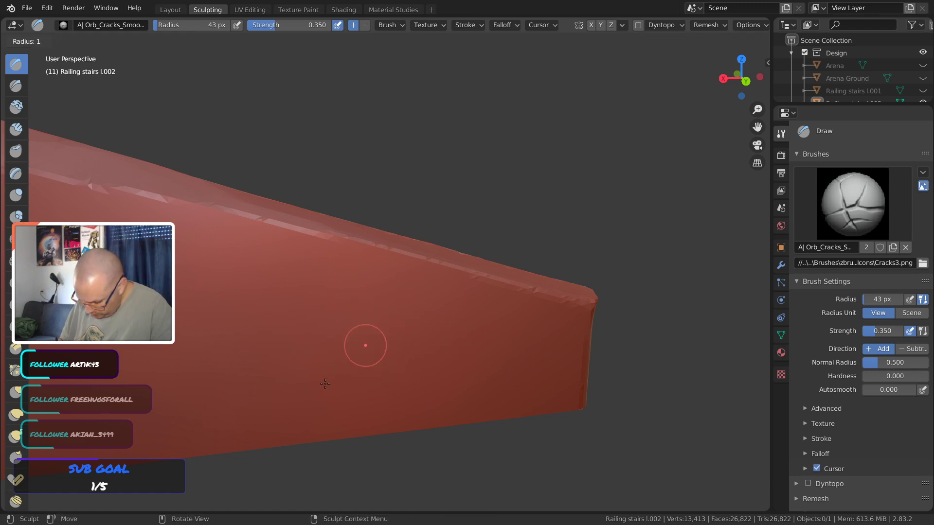
left_click(351, 356)
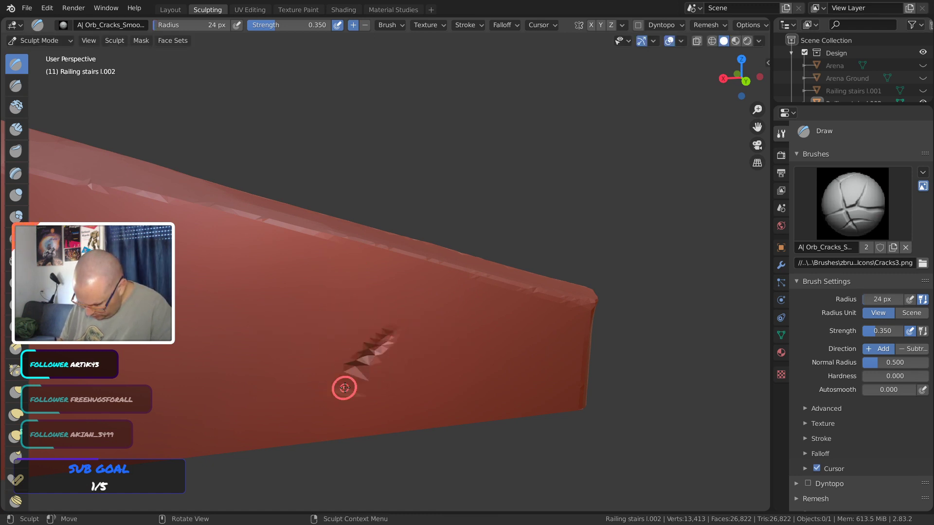
mouse_move(332, 303)
left_mouse_down()
mouse_move(287, 358)
mouse_move(321, 309)
left_mouse_up()
middle_click_drag(428, 356, 497, 361)
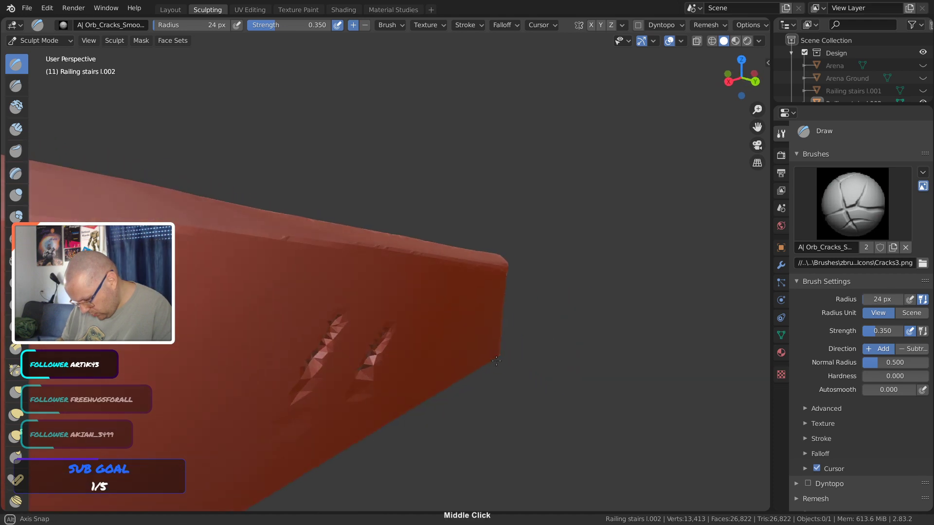
key("ctrl+z")
key("ctrl+z")
key("ctrl+z")
Go back to the Layout workspace and save the file with the sculpted wall
left_click(171, 9)
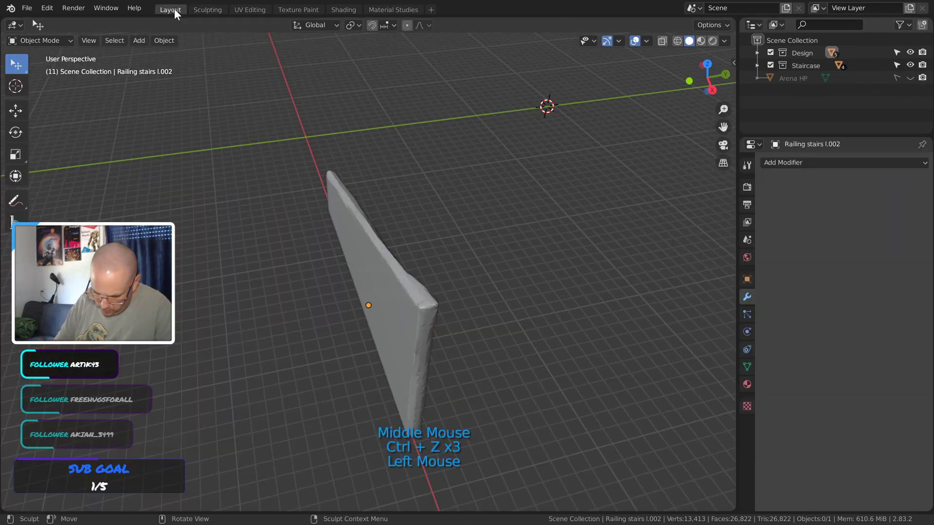
key("ctrl+s")
mouse_move(457, 267)
middle_mouse_down()
mouse_move(446, 273)
mouse_move(443, 265)
middle_mouse_up()
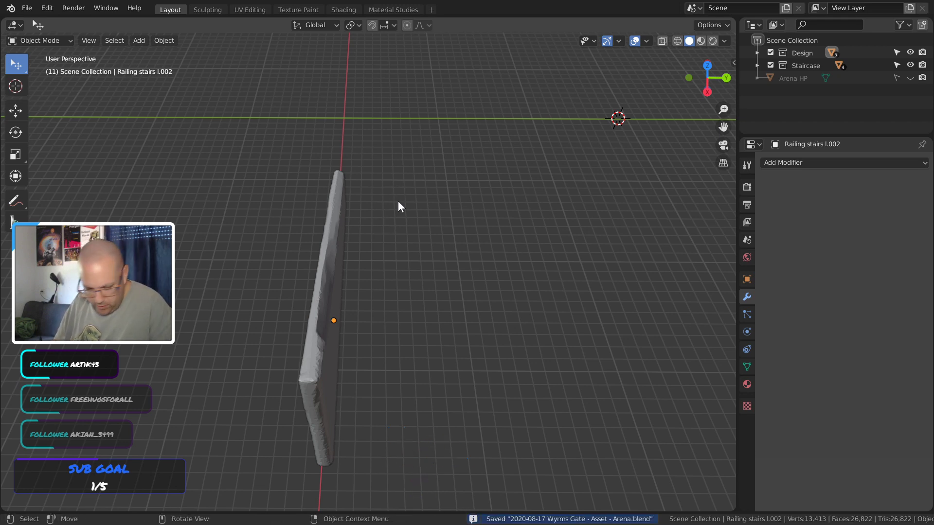
Unhide all objects, select the Railing stairs l.001 wall, apply its object transform, and save the file
key("alt+h")
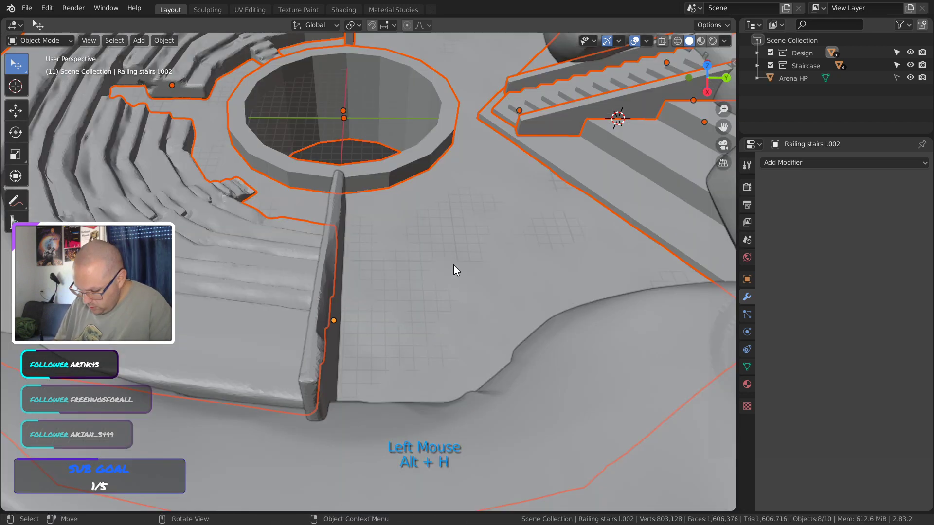
middle_click_drag(453, 264, 337, 418)
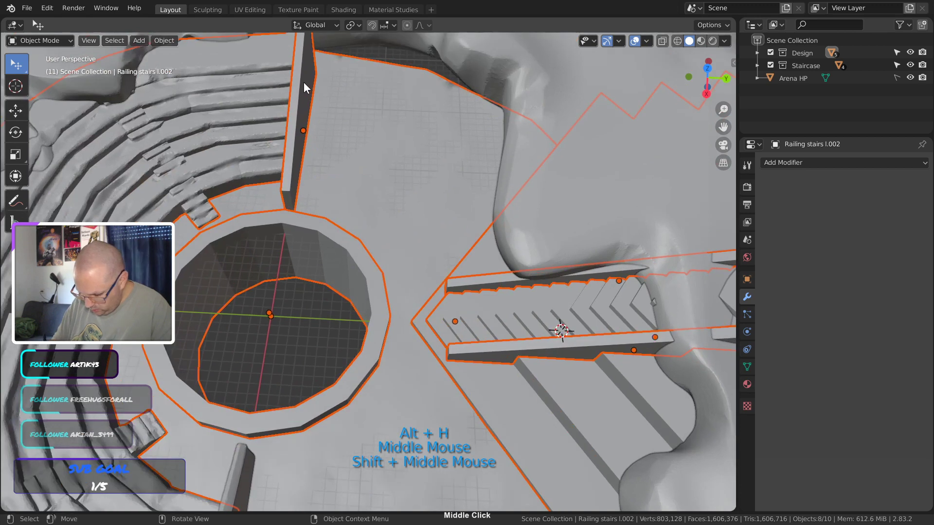
left_click(318, 128)
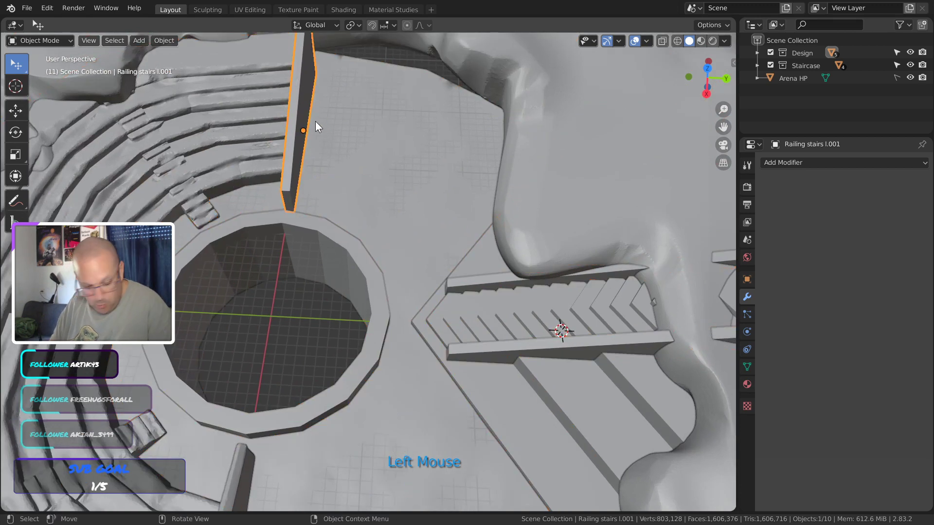
key("ctrl+a")
left_click(313, 116)
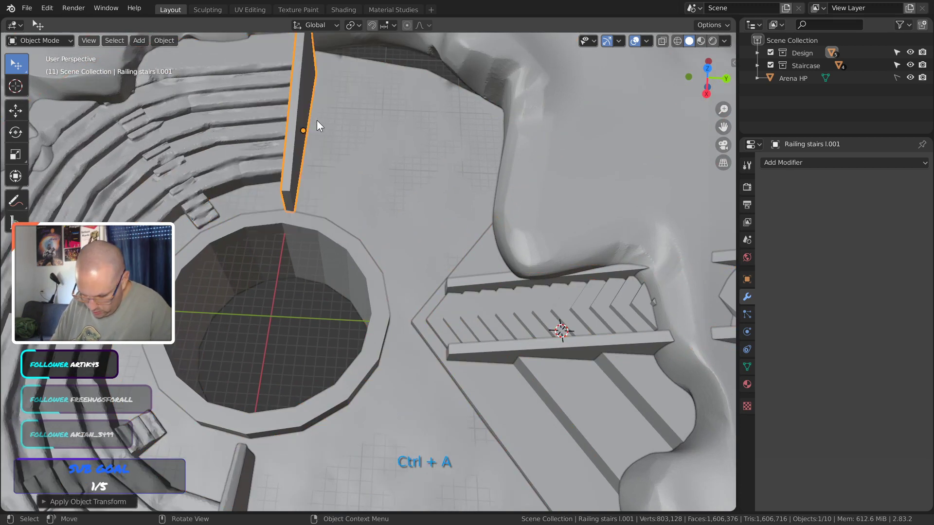
key("ctrl+s")
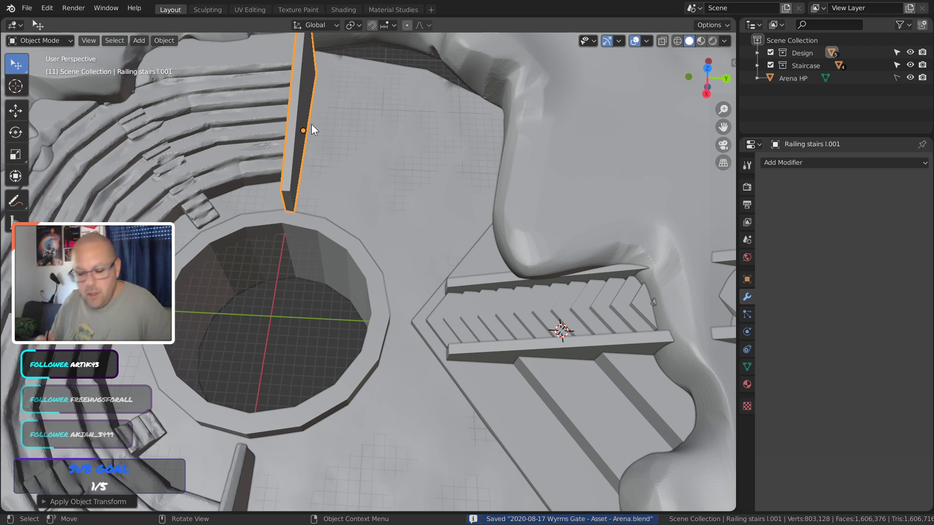
Isolate Railing stairs l.001 and switch to the Sculpting workspace with the Orb_Flatten_Edge scrape brush
key("shift+h")
middle_click_drag(349, 104, 390, 236, "shift")
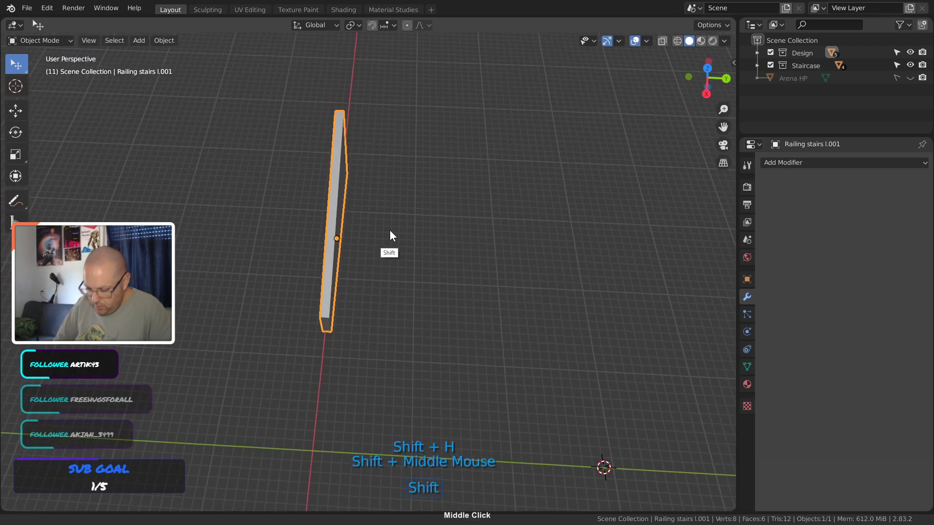
left_click(207, 10)
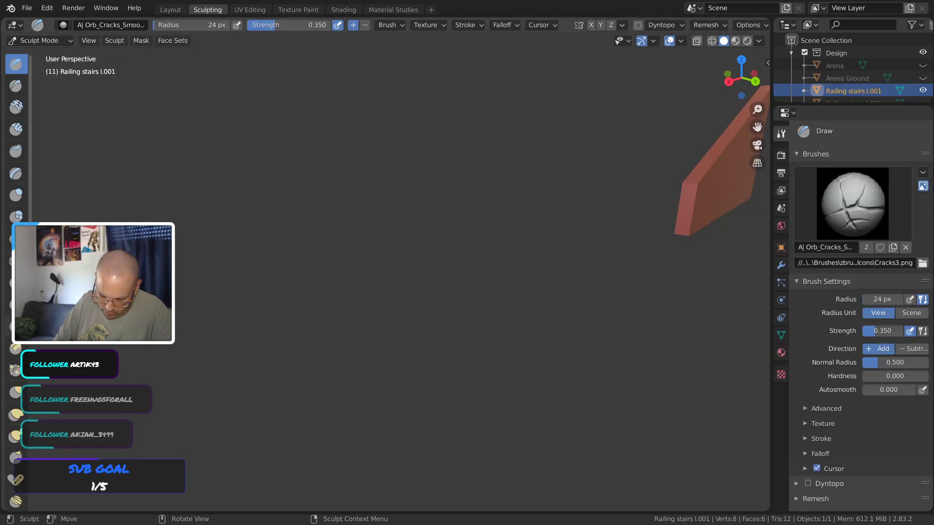
key("shift+t")
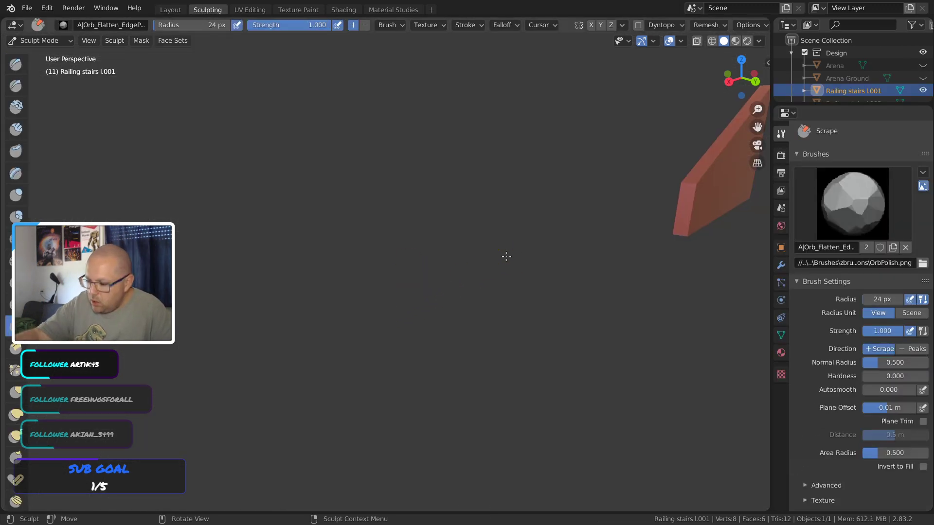
key("KP_Decimal")
middle_click_drag(308, 175, 283, 311)
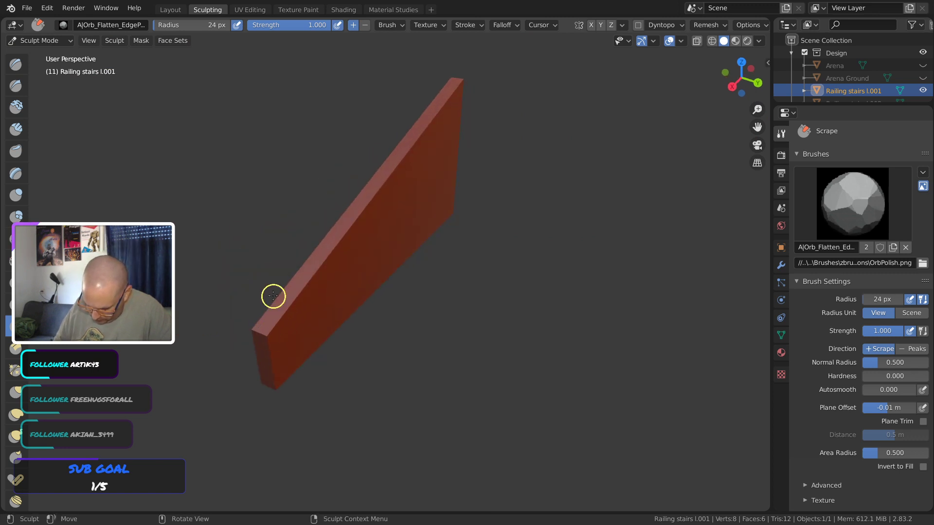
Set the scrape brush radius to 188 px and enable Dyntopo for Railing stairs l.001
key("f")
left_click(318, 273)
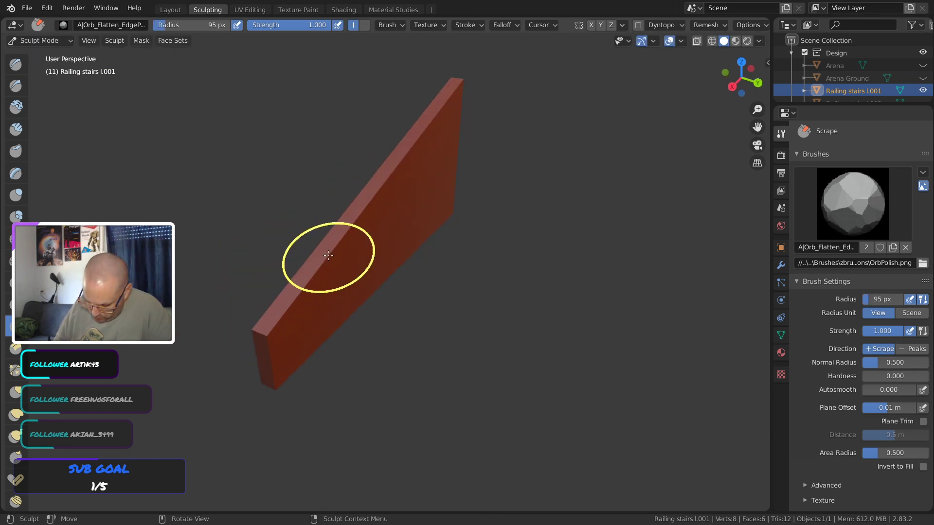
key("f")
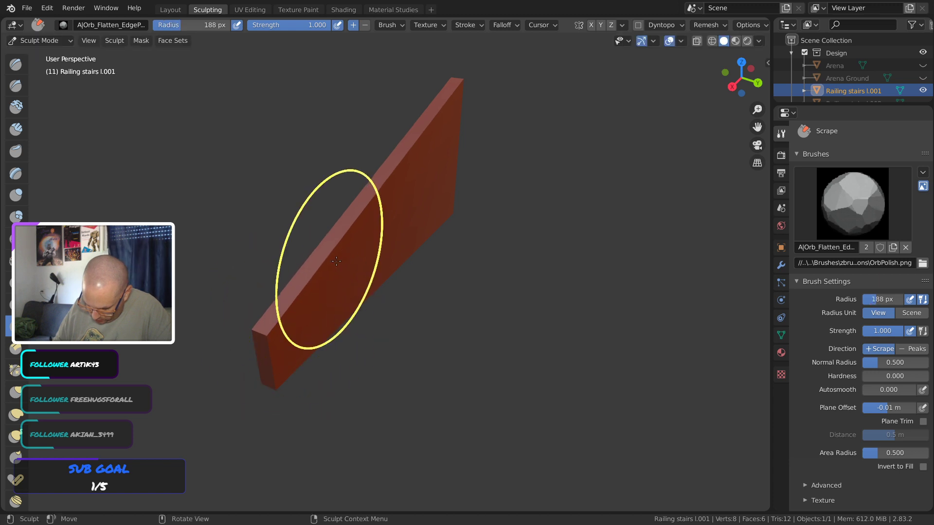
left_click(324, 265)
left_click_drag(306, 281, 311, 269)
middle_click_drag(310, 274, 345, 213, "ctrl")
left_click(639, 28)
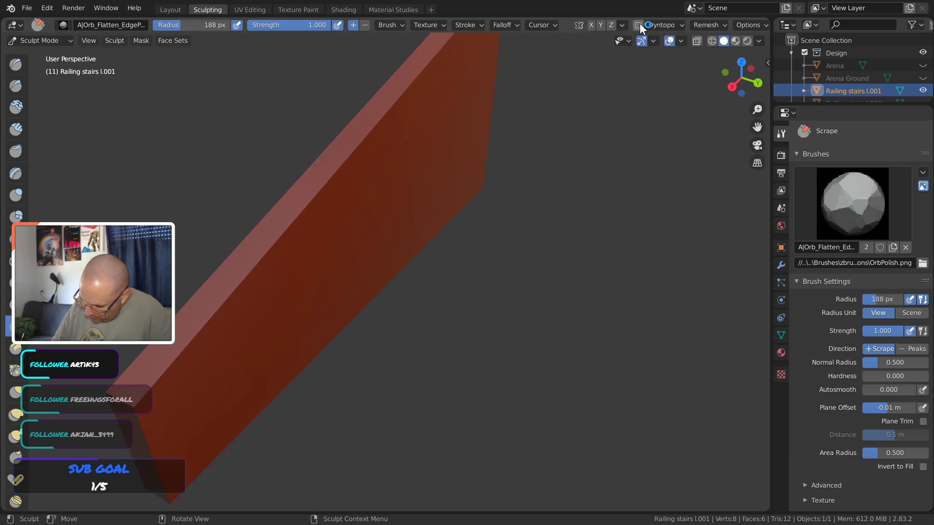
left_click(638, 25)
left_click(628, 62)
Scrape the wall's long sloped top edge and the upright edge at its short end
left_click_drag(234, 292, 205, 324)
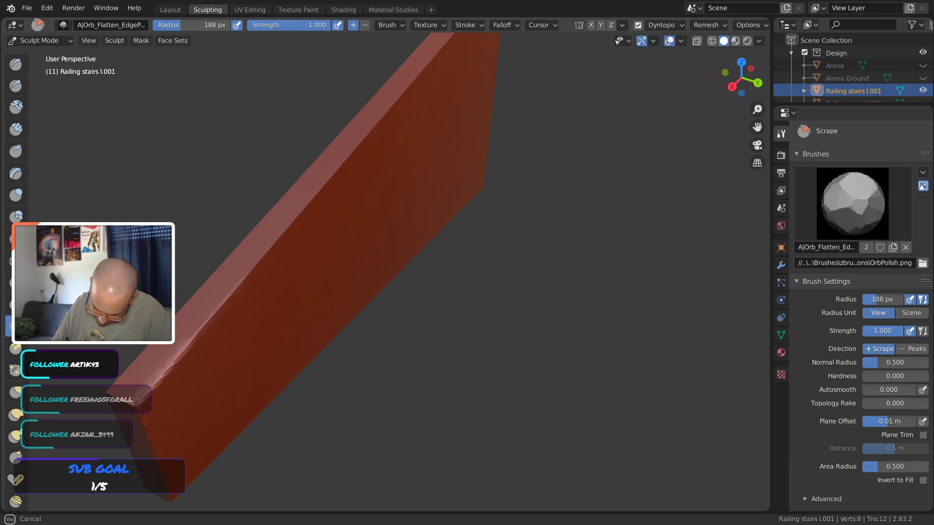
mouse_move(140, 403)
left_mouse_down()
mouse_move(136, 435)
mouse_move(148, 437)
left_mouse_up()
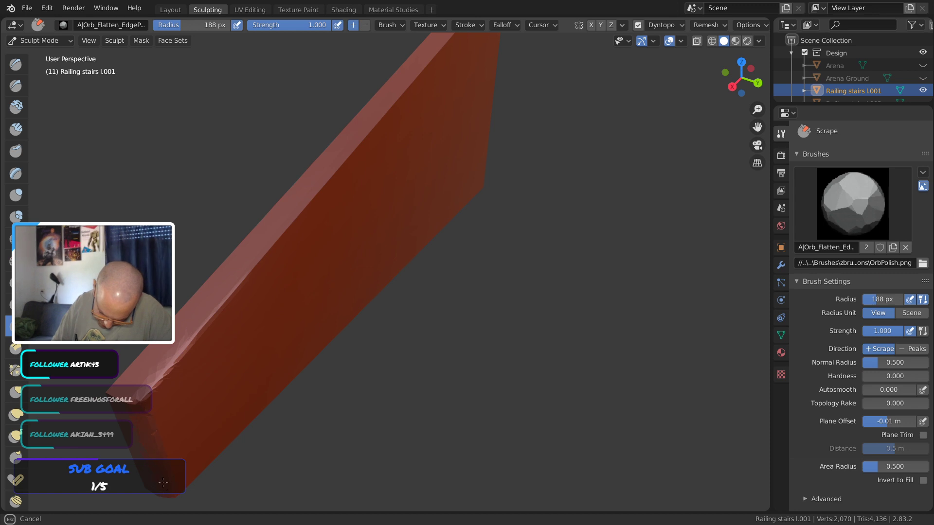
left_click_drag(163, 482, 190, 339)
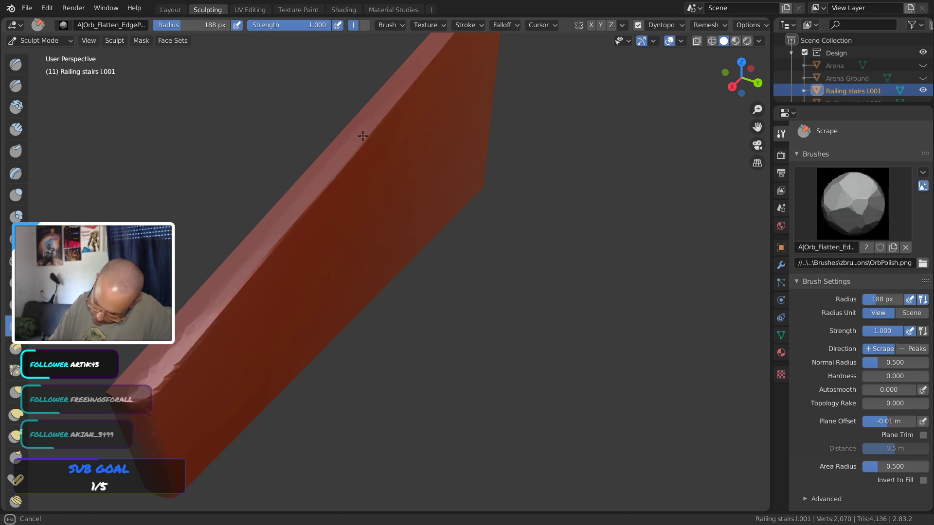
mouse_move(363, 136)
left_mouse_down()
mouse_move(373, 138)
mouse_move(190, 338)
mouse_move(244, 292)
left_mouse_up()
Scrape the upright edges and top corner at the wall's tall end
mouse_move(436, 94)
middle_mouse_down("shift")
mouse_move(352, 202)
mouse_move(307, 236)
middle_mouse_up("shift")
mouse_move(445, 219)
middle_mouse_down()
mouse_move(355, 261)
mouse_move(292, 310)
mouse_move(335, 232)
middle_mouse_up()
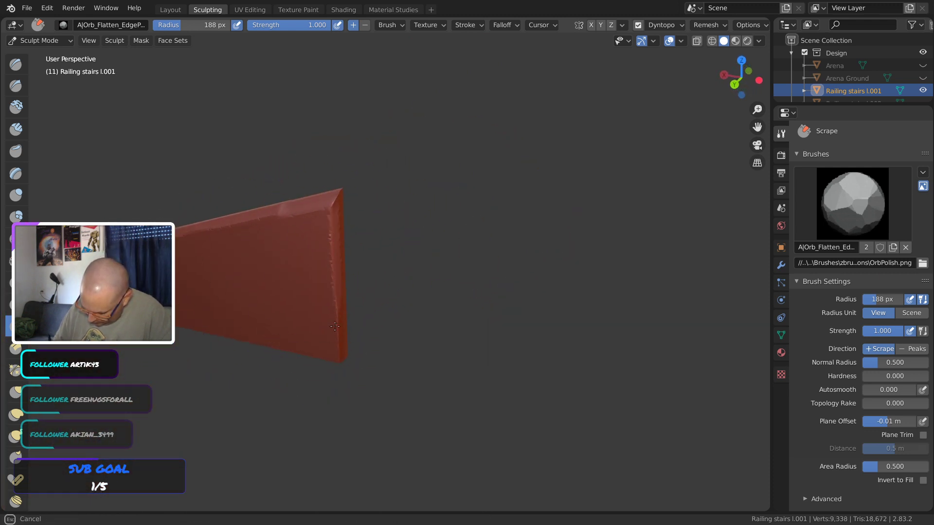
middle_click_drag(334, 327, 294, 259)
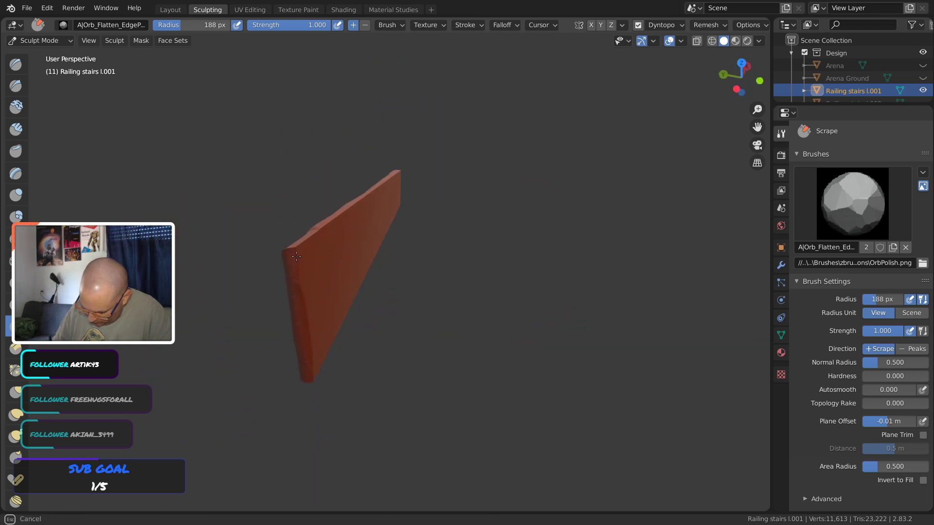
mouse_move(302, 293)
middle_mouse_down()
mouse_move(288, 360)
mouse_move(308, 323)
mouse_move(291, 383)
mouse_move(317, 244)
middle_mouse_up()
key("KP_Decimal")
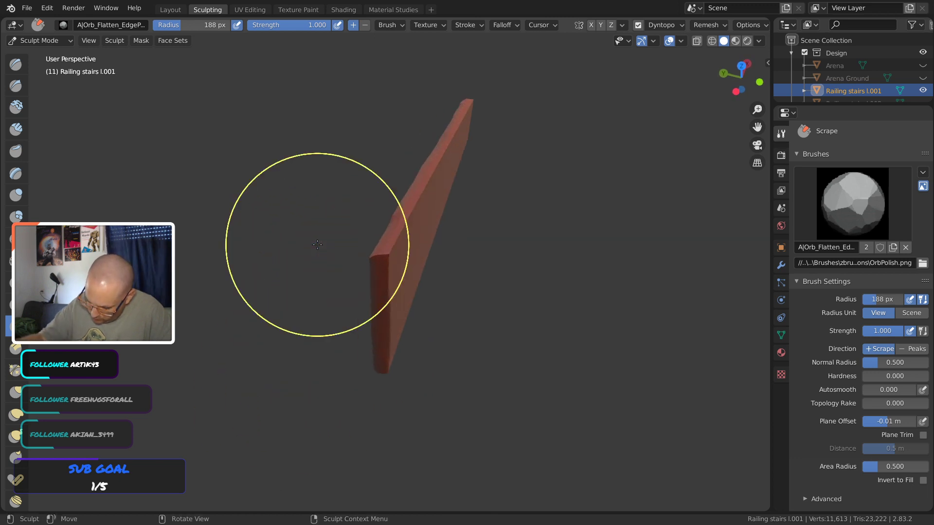
Scrape the opposite long top edge, working from the tall end toward the short end
middle_click_drag(414, 242, 283, 329, "ctrl")
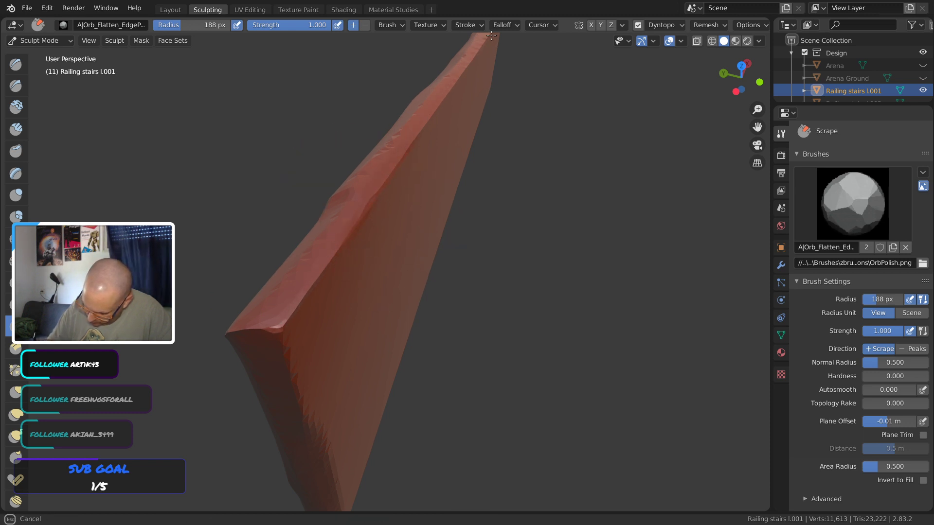
mouse_move(325, 267)
left_mouse_down()
mouse_move(321, 294)
mouse_move(356, 259)
left_mouse_up()
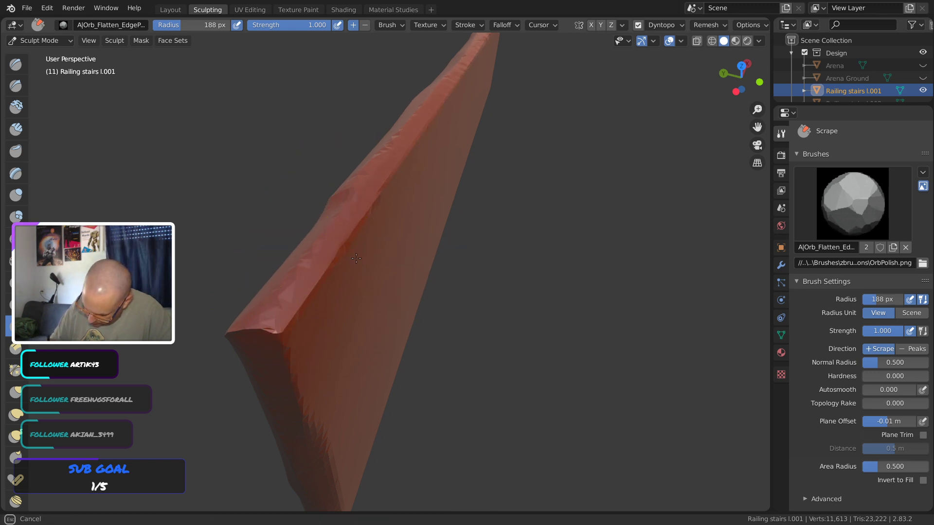
middle_click_drag(360, 261, 241, 408, "shift")
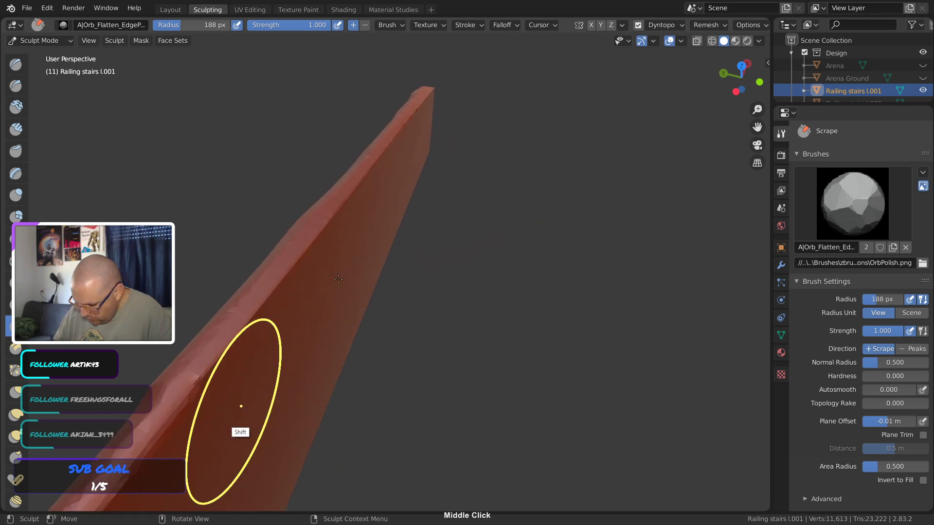
middle_click_drag(405, 123, 350, 122)
Round off the short end's top corner and scrape further along the adjoining top edge
middle_click_drag(540, 342, 386, 396)
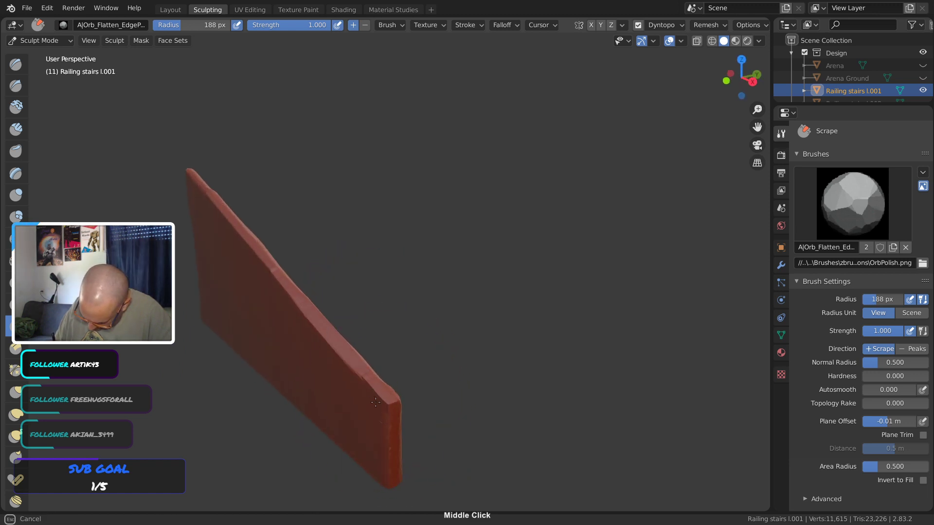
left_click_drag(391, 406, 397, 389)
mouse_move(396, 380)
middle_mouse_down()
mouse_move(496, 267)
mouse_move(381, 327)
mouse_move(377, 343)
middle_mouse_up()
middle_click_drag(344, 372, 405, 403, "shift")
left_click_drag(337, 328, 332, 326)
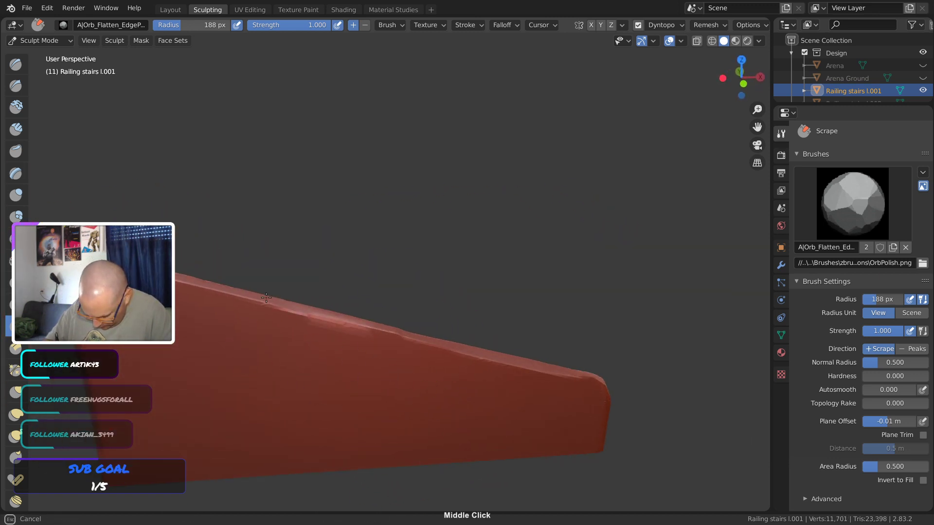
left_click_drag(194, 290, 292, 319)
Save the sculpted wall, return to the Layout workspace, deselect it, and save again
mouse_move(292, 319)
middle_mouse_down()
mouse_move(531, 438)
mouse_move(432, 327)
mouse_move(559, 240)
middle_mouse_up()
key("ctrl+s")
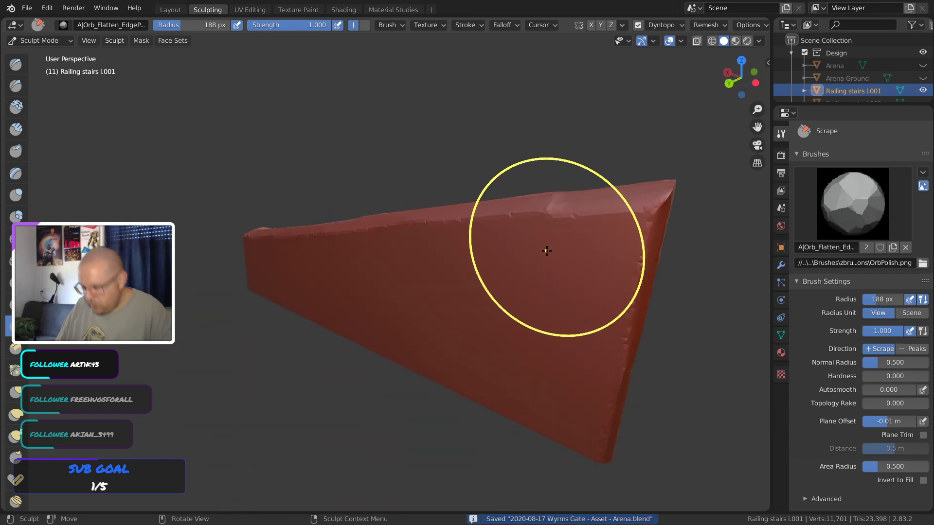
left_click(170, 9)
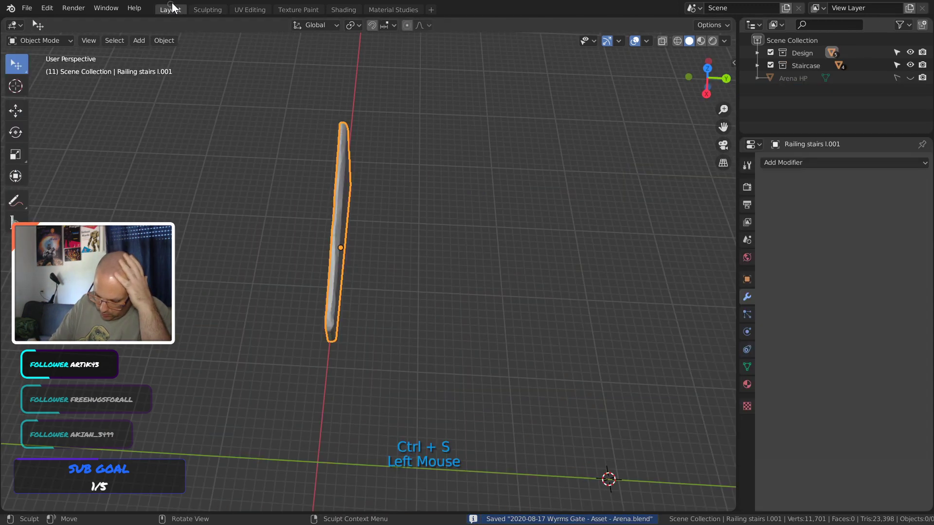
middle_click_drag(387, 252, 393, 365)
left_click(469, 330)
key("ctrl+s")
Unhide all objects, exclude the Staircase collection, hide Arena HP, and clear the selection
key("alt+h")
middle_click_drag(389, 366, 408, 335)
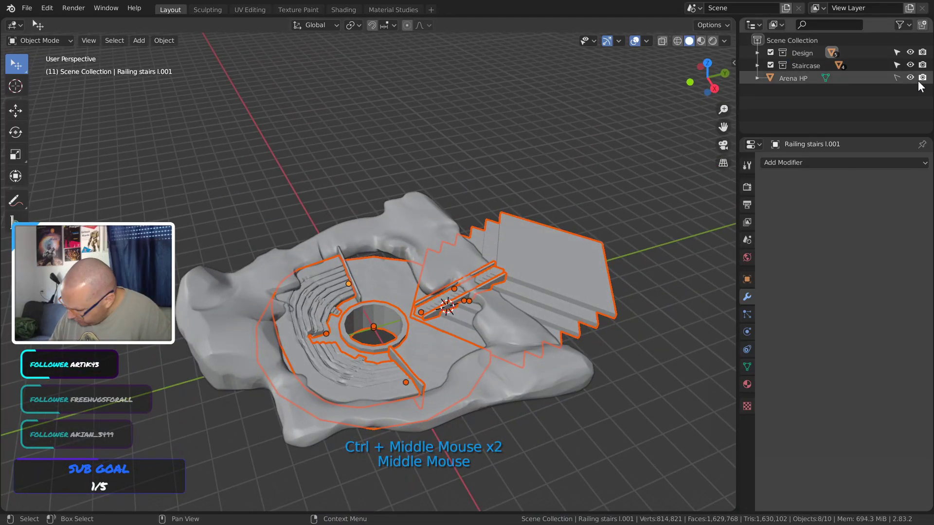
left_click(770, 66)
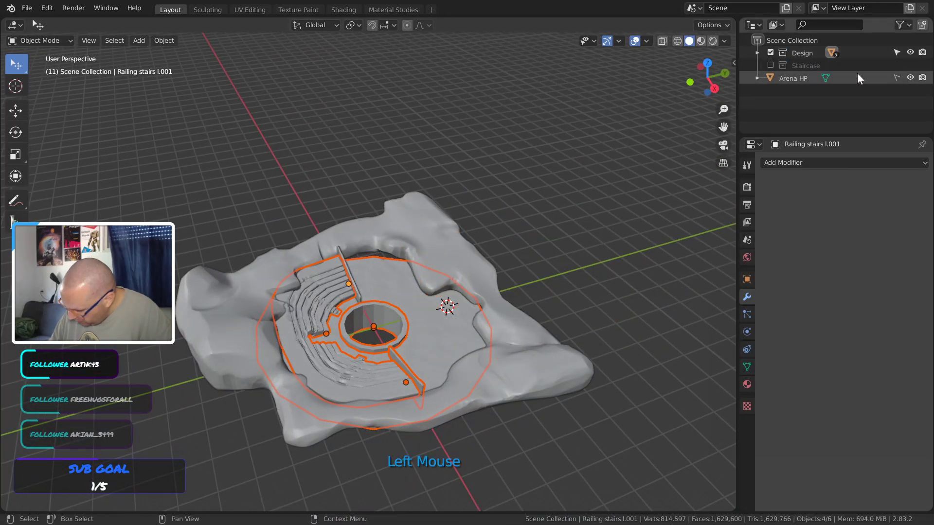
left_click(910, 78)
left_click(529, 374)
middle_click_drag(530, 374, 477, 350)
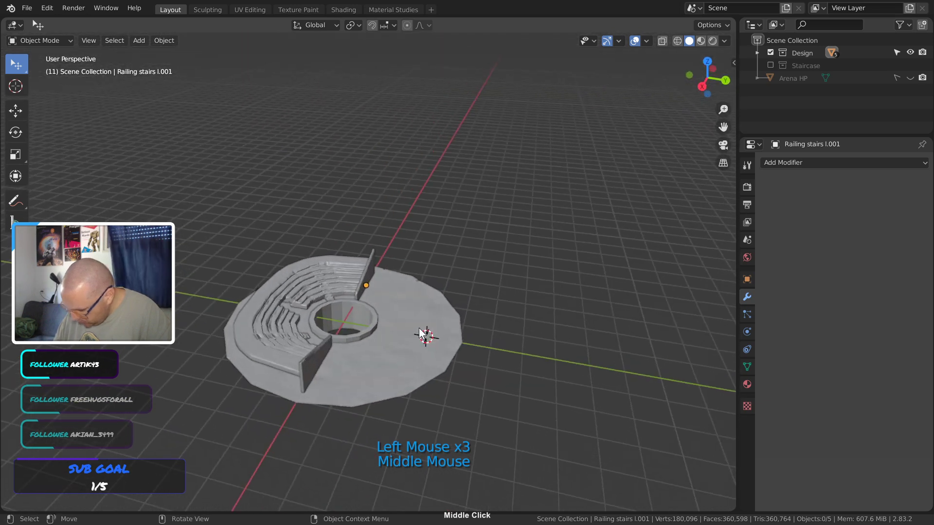
Expand the Design collection, hide Arena Ground, and save the file
left_click(757, 52)
left_click(758, 53)
left_click(758, 53)
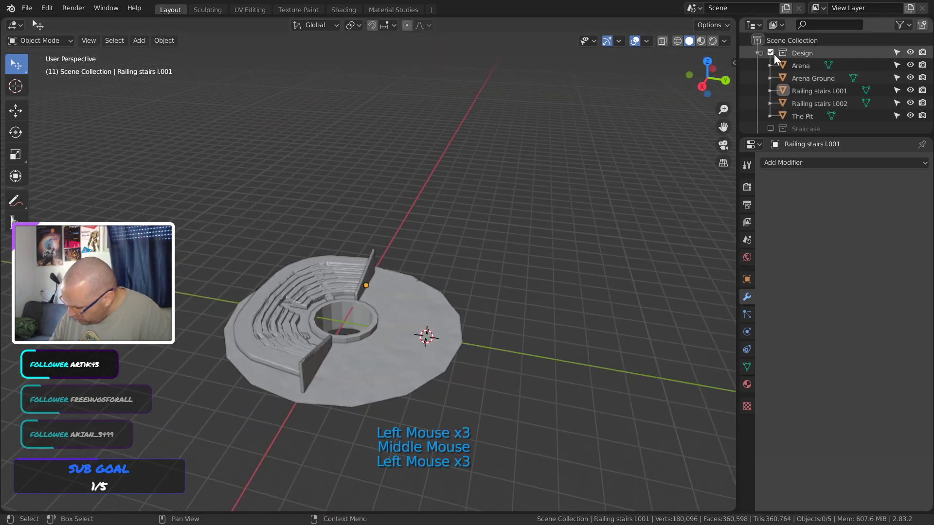
left_click(911, 79)
left_click(489, 347)
middle_click_drag(489, 347, 389, 305)
key("ctrl+s")
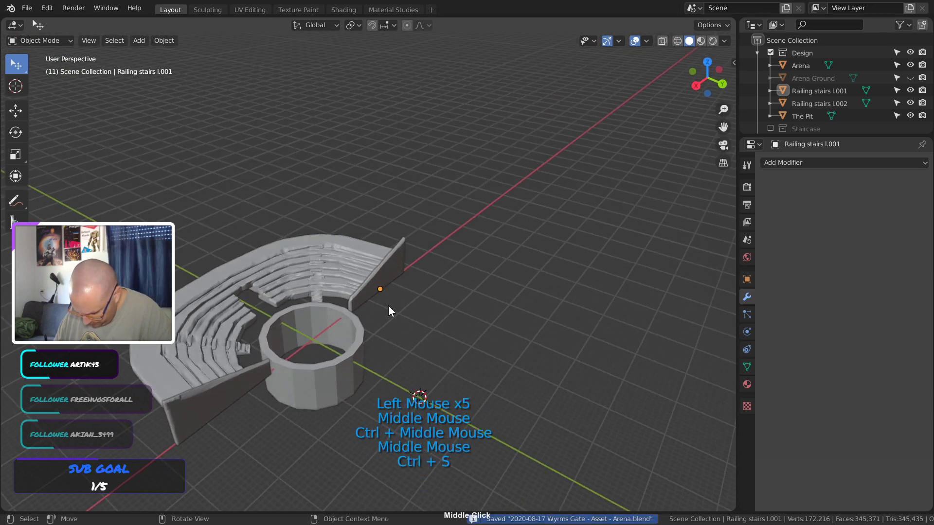
Check the arena parts with the Face Orientation overlay, turn it back off, and save the file
left_click(647, 41)
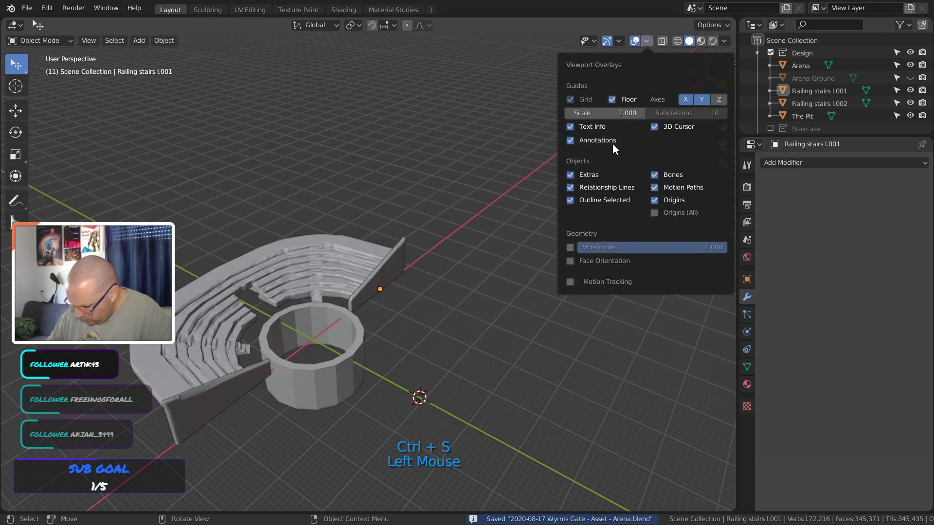
left_click(595, 263)
left_click(595, 263)
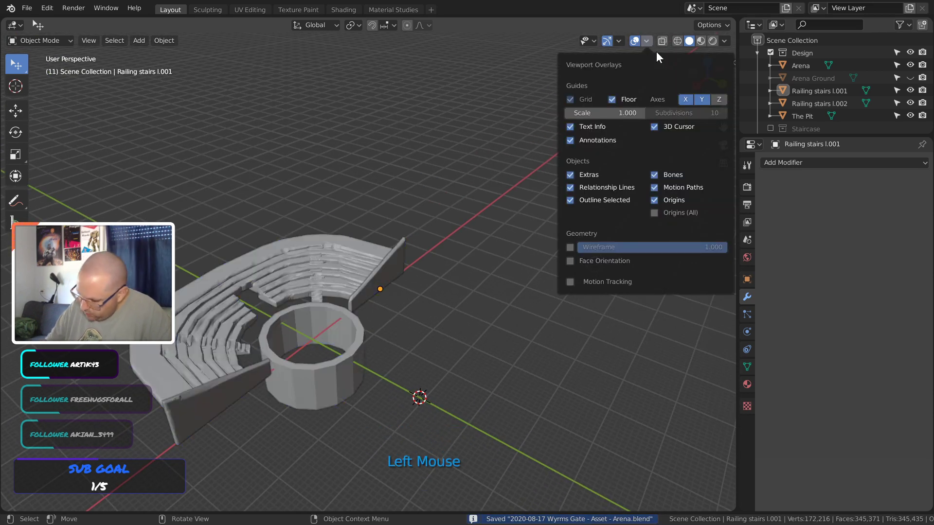
left_click(477, 318)
key("ctrl+s")
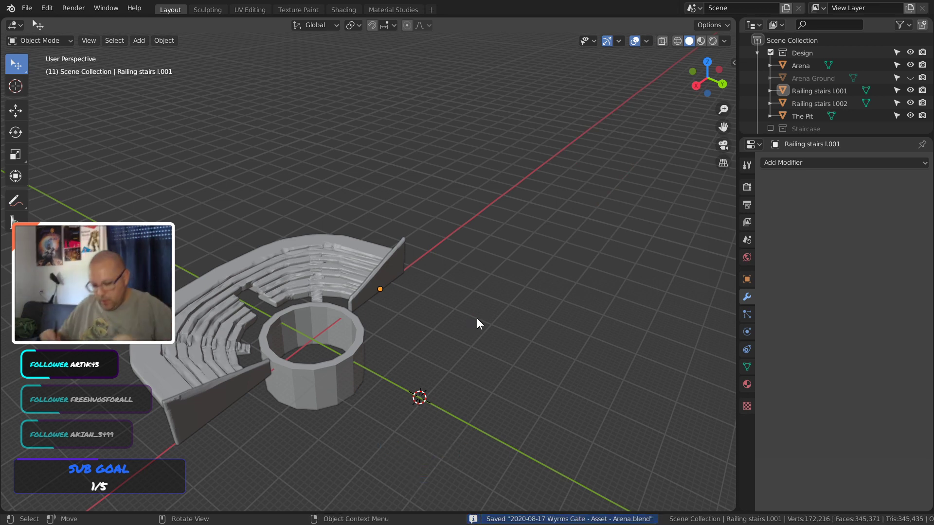
Apply Rotation & Scale to The Pit, deselect it, and save the file
middle_click_drag(396, 320, 327, 361)
left_click(309, 364)
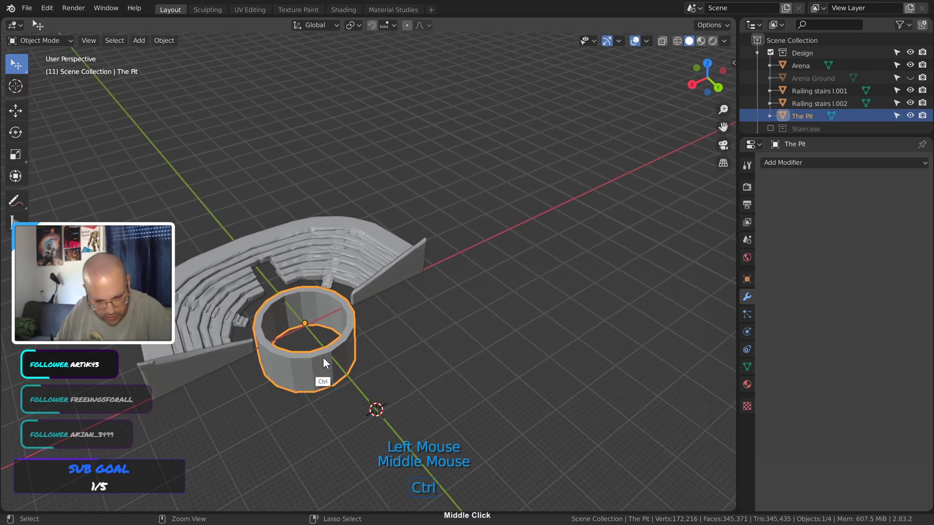
key("ctrl+a")
left_click(332, 358)
key("ctrl+s")
key("ctrl+a")
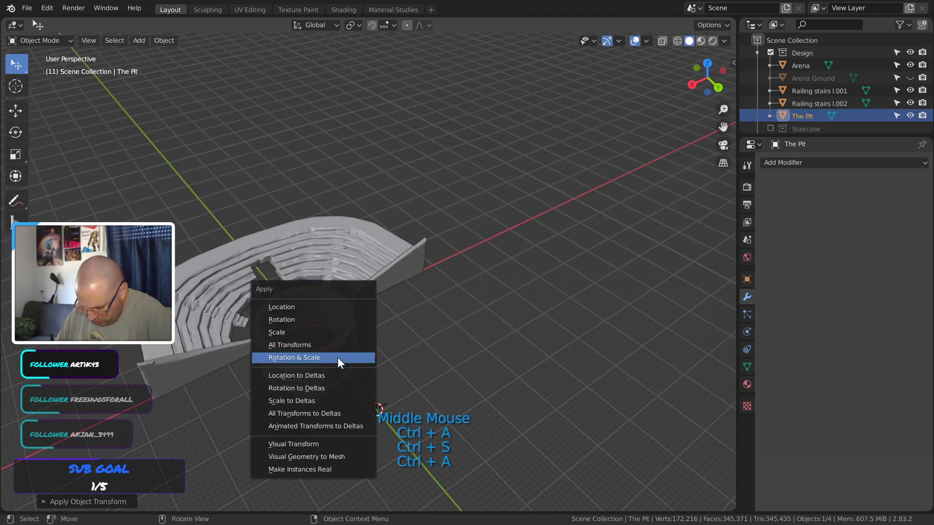
left_click(386, 401)
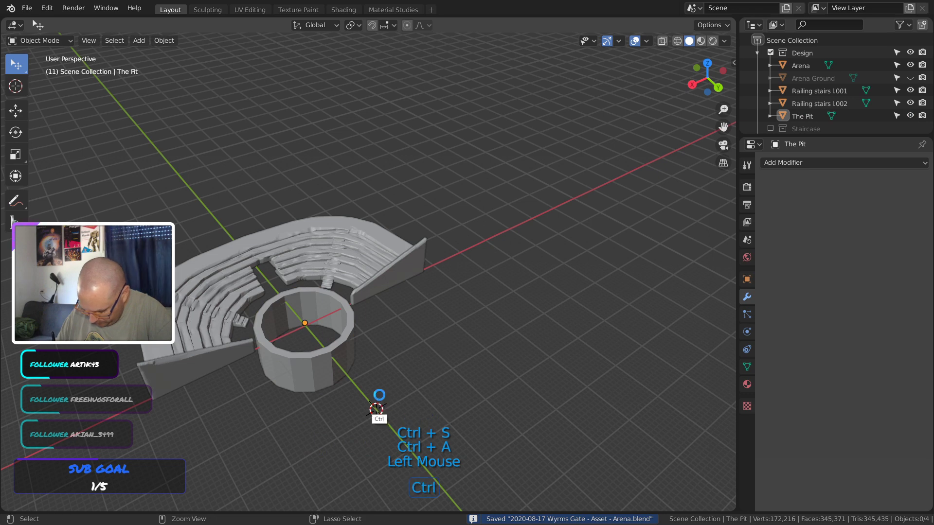
key("ctrl+s")
Select The Pit, hide all the other objects, and switch to the Sculpting workspace
middle_click_drag(351, 384, 409, 296, "ctrl")
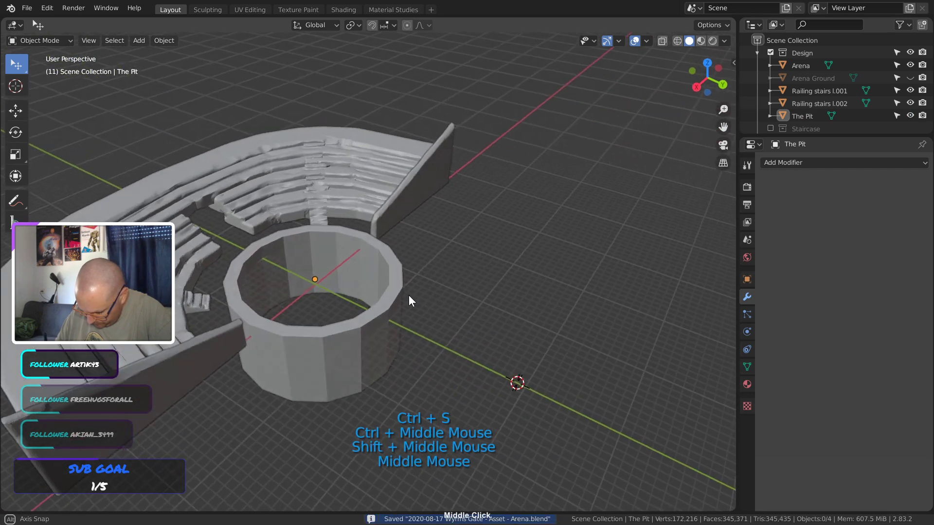
left_click(383, 277)
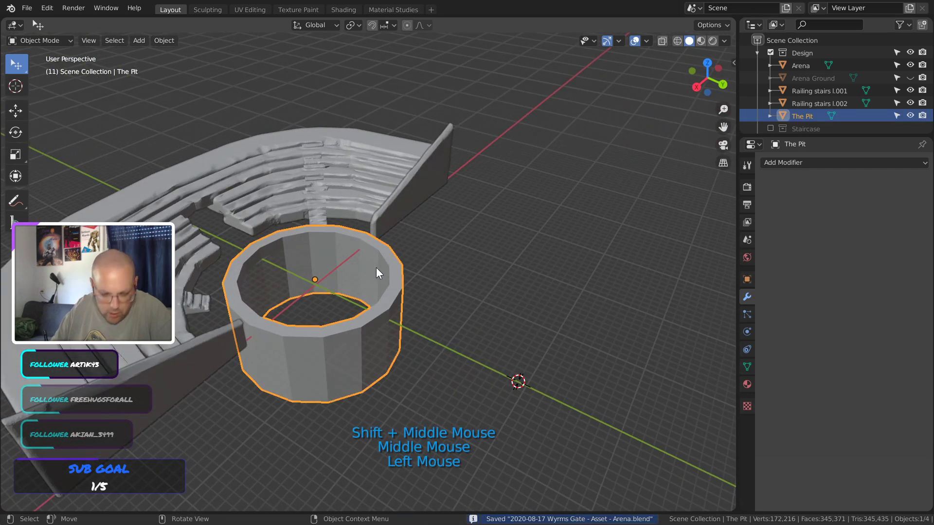
key("shift+h")
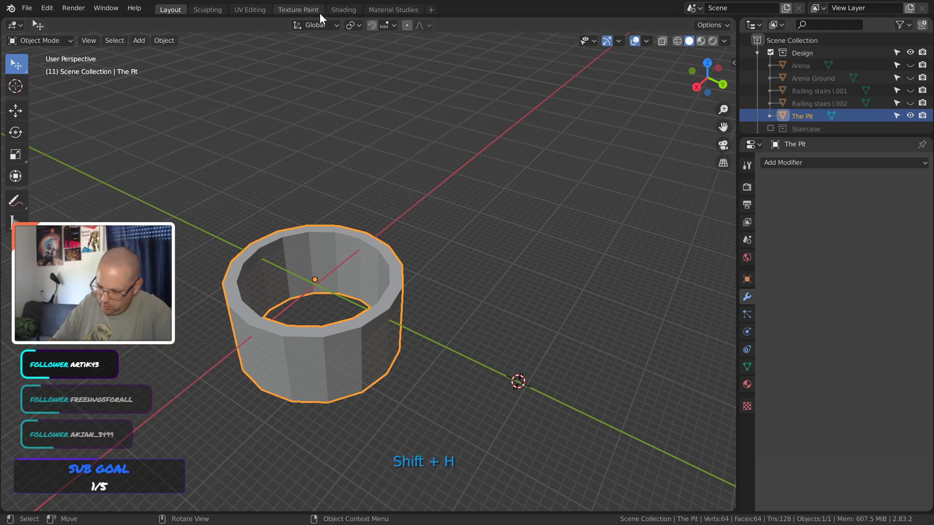
left_click(208, 10)
Enable Dyntopo for The Pit, ready for the Scrape brush
mouse_move(292, 282)
middle_mouse_down("shift")
mouse_move(244, 265)
mouse_move(457, 282)
mouse_move(423, 226)
mouse_move(381, 261)
mouse_move(430, 237)
mouse_move(428, 223)
mouse_move(442, 216)
middle_mouse_up("shift")
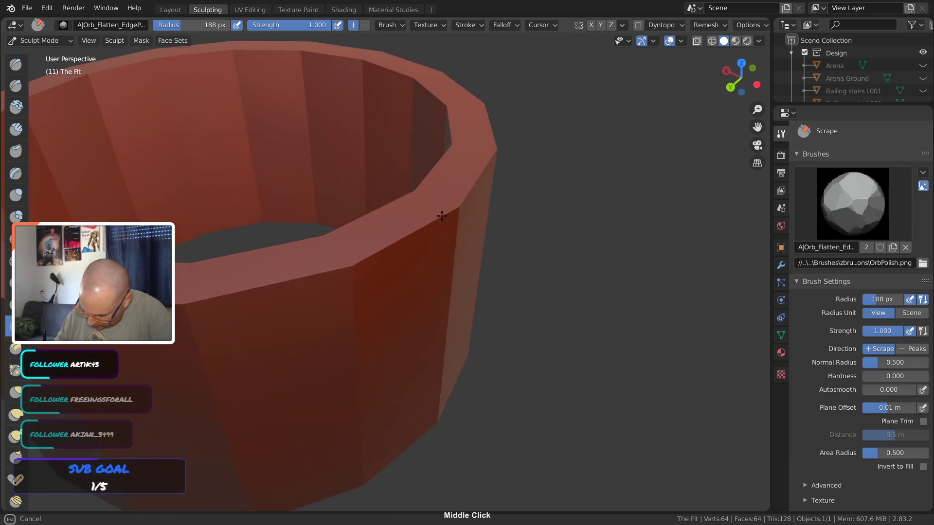
middle_click_drag(386, 251, 385, 251)
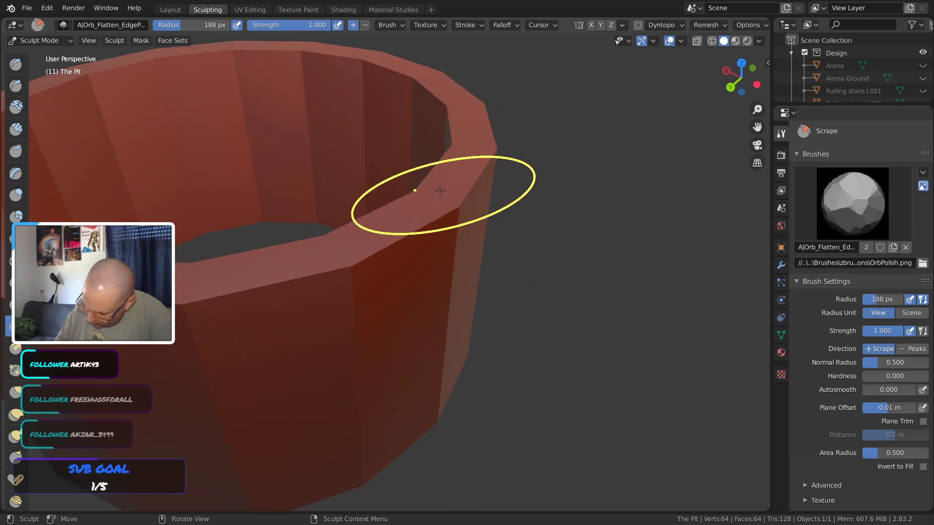
left_click(638, 24)
left_click(656, 62)
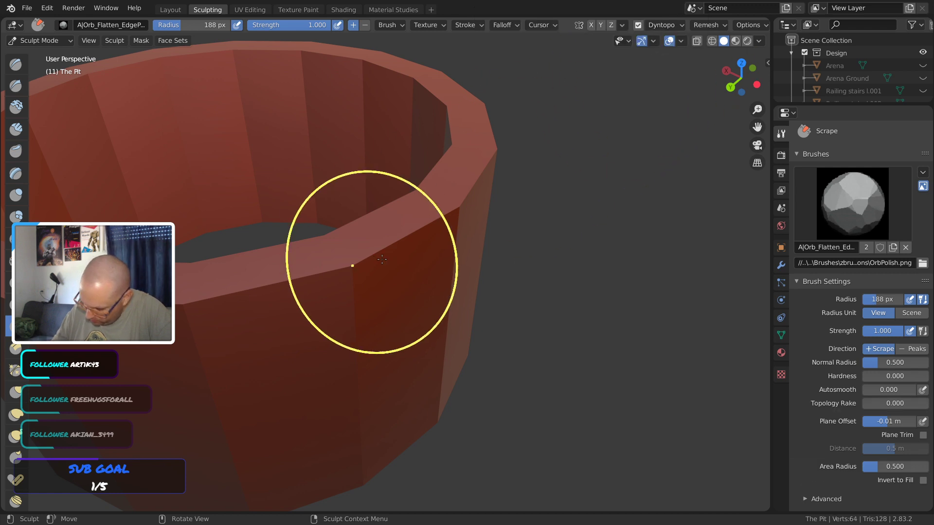
Scrape a worn bevel along the outer top edge of The Pit around its near side
mouse_move(350, 263)
left_mouse_down()
mouse_move(379, 254)
mouse_move(340, 261)
left_mouse_up()
middle_click_drag(481, 169, 532, 233)
middle_click_drag(552, 174, 427, 327)
middle_click_drag(388, 459, 388, 459)
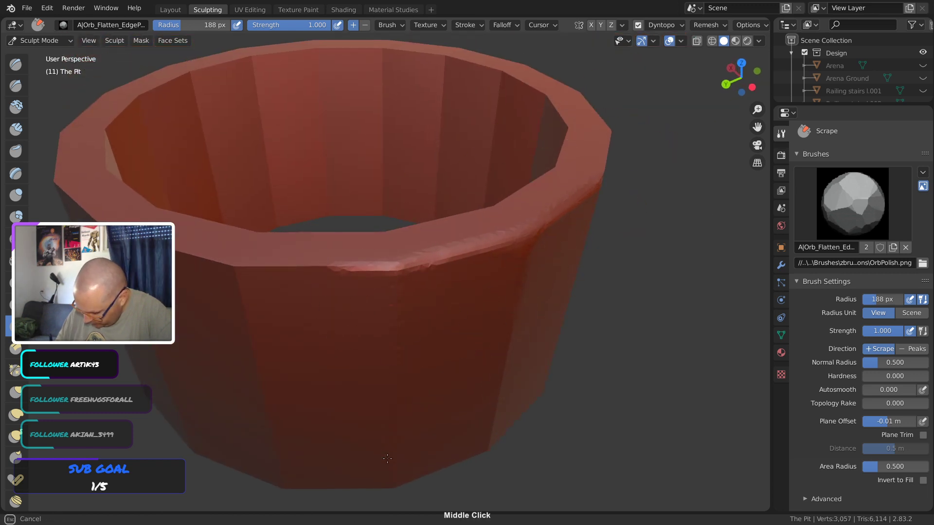
middle_click_drag(389, 374, 389, 375)
left_click_drag(390, 271, 287, 268)
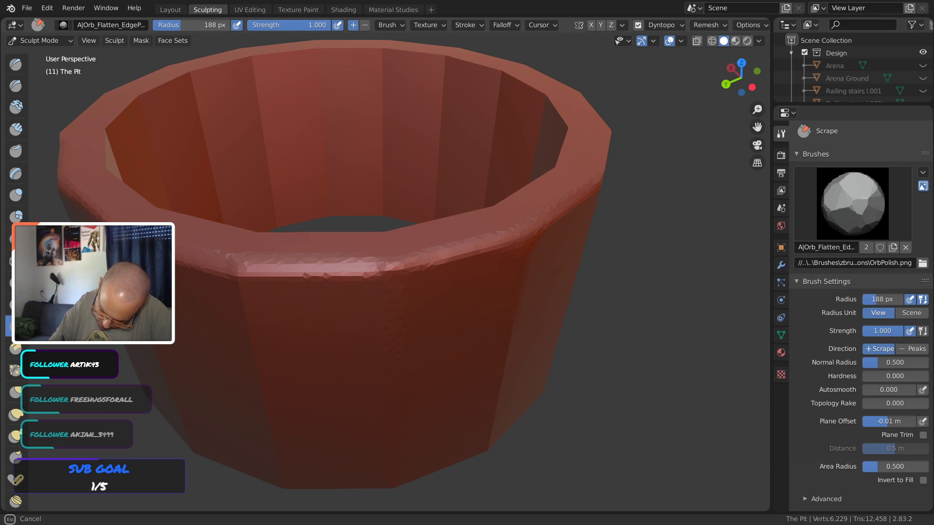
left_click_drag(255, 369, 265, 365)
left_click_drag(253, 258, 144, 214)
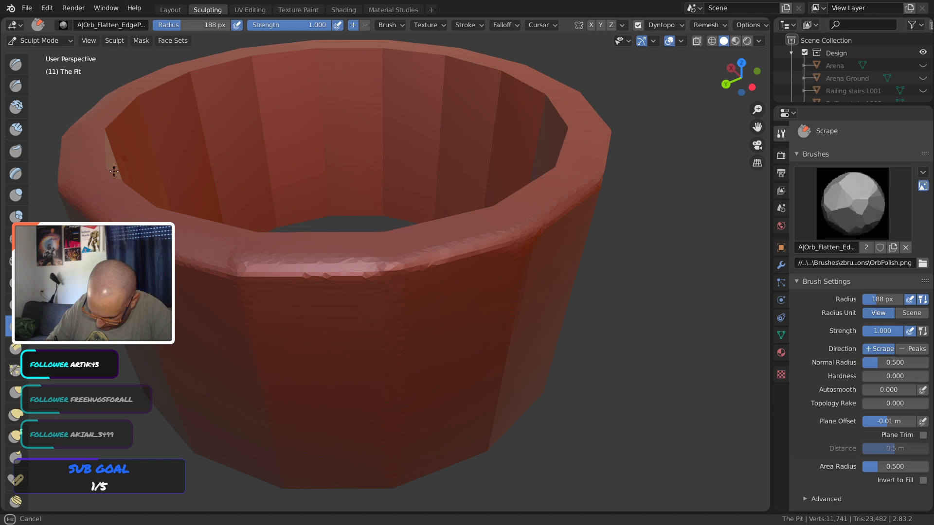
left_click_drag(114, 171, 114, 171)
Scrape the top face of the pit's near rim to round it into the worn outer edge
mouse_move(565, 236)
middle_mouse_down()
mouse_move(438, 261)
mouse_move(406, 132)
middle_mouse_up()
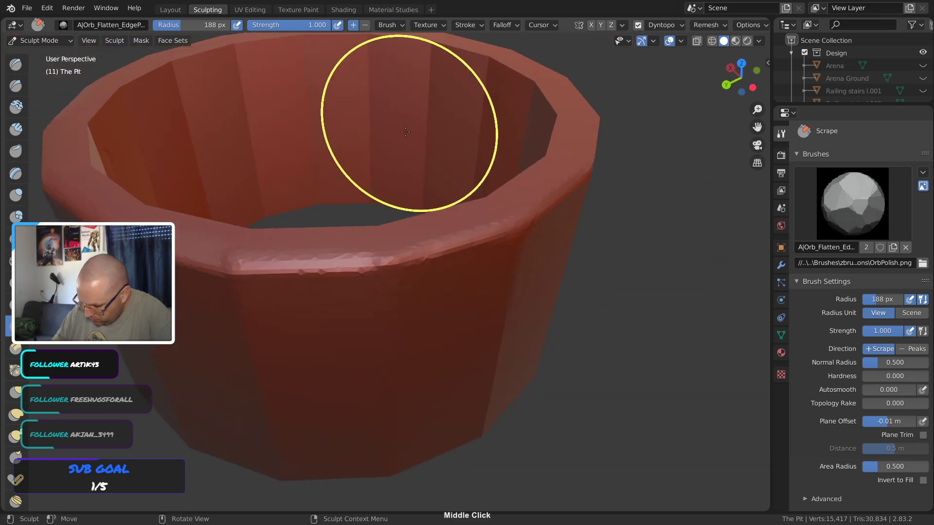
left_click_drag(405, 132, 484, 209)
left_click_drag(400, 242, 342, 233)
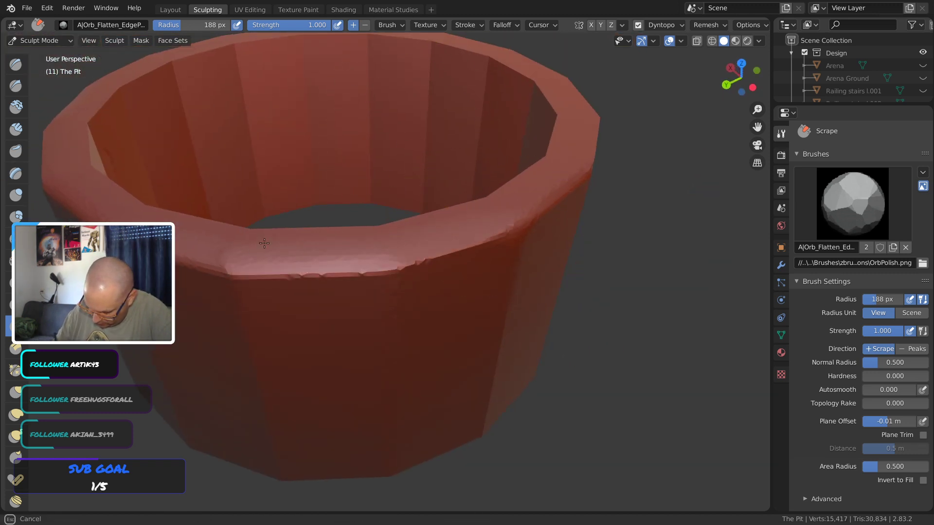
left_click_drag(221, 254, 221, 254)
Scrape the inner top edge of the pit's rim, adding chipped dents along the curve
mouse_move(365, 235)
middle_mouse_down()
mouse_move(328, 307)
mouse_move(510, 313)
mouse_move(281, 334)
middle_mouse_up()
left_click_drag(281, 333, 287, 358)
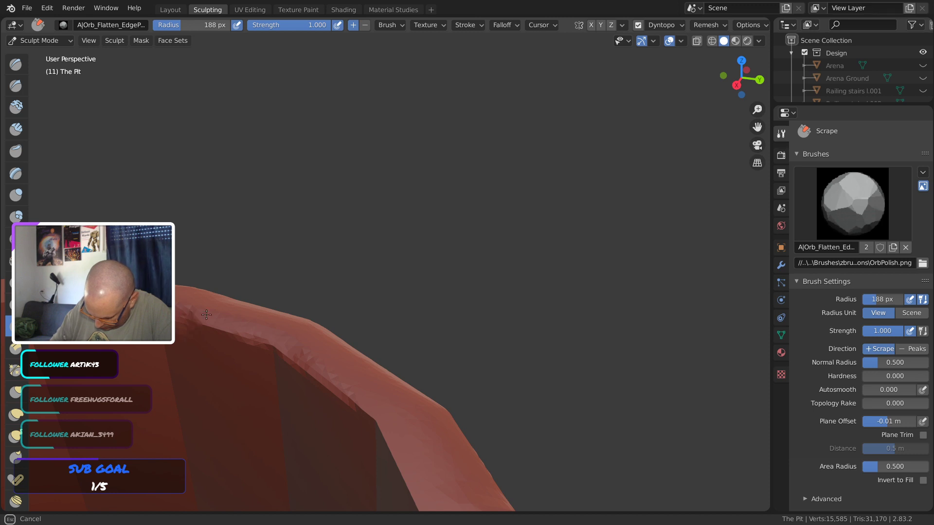
left_click_drag(402, 448, 350, 302)
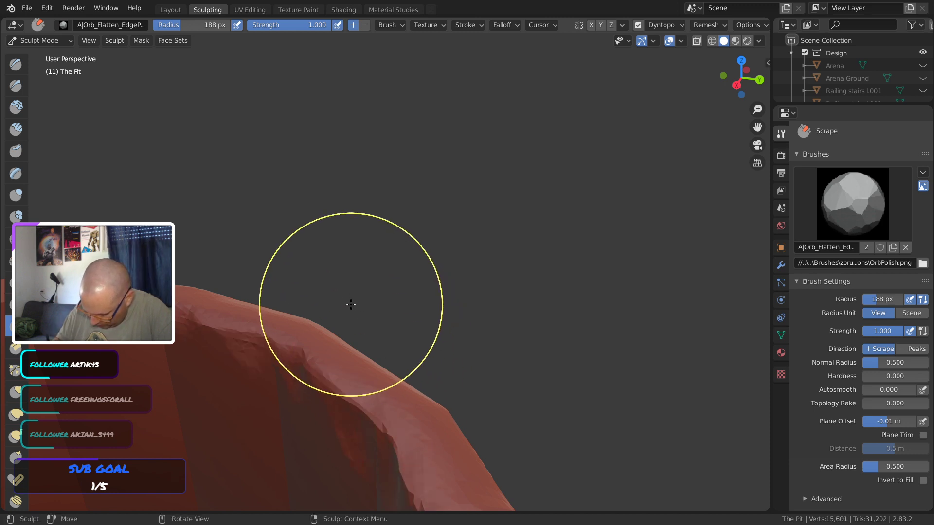
mouse_move(350, 302)
middle_mouse_down()
mouse_move(226, 328)
mouse_move(379, 280)
mouse_move(230, 207)
middle_mouse_up()
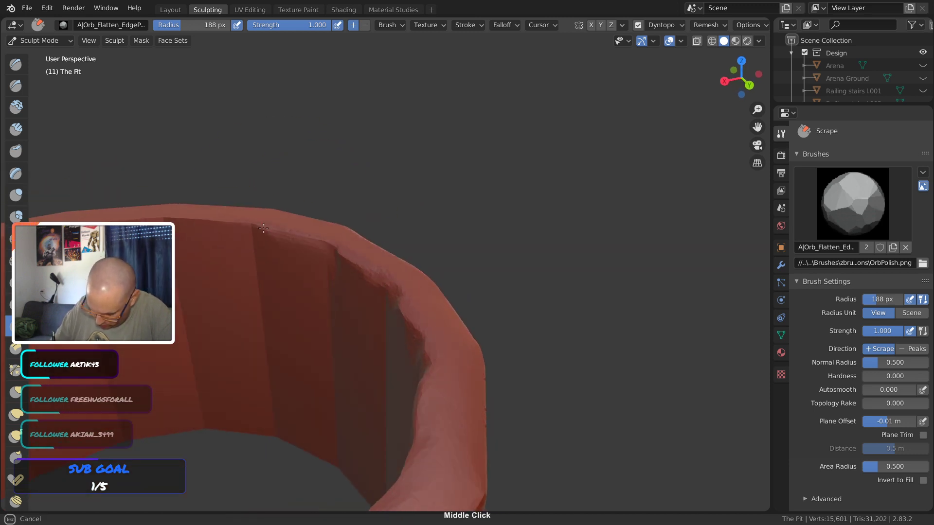
left_click_drag(124, 217, 160, 216)
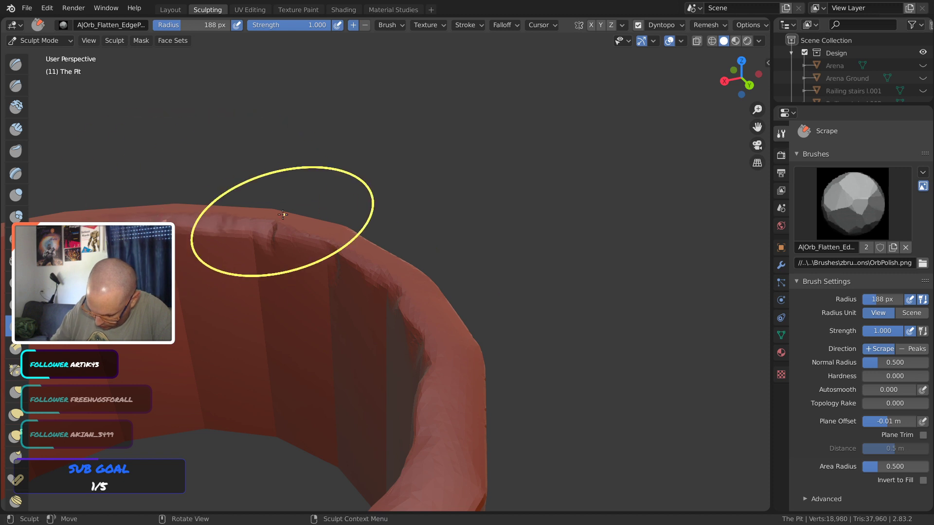
Try scraping the vertical facet edges on the pit's inner wall, save the file, and undo the last strokes
mouse_move(295, 233)
left_mouse_down()
mouse_move(302, 242)
mouse_move(261, 406)
mouse_move(273, 394)
left_mouse_up()
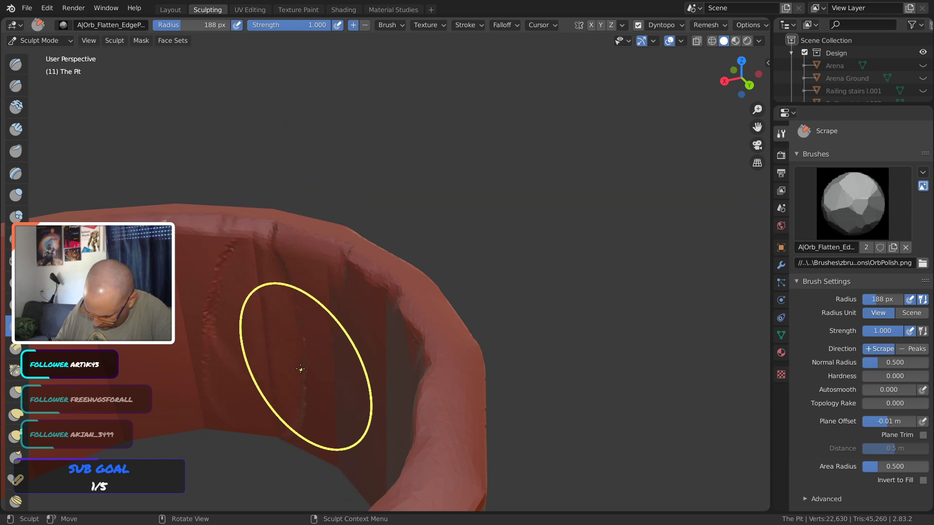
key("ctrl+s")
left_click_drag(273, 327, 272, 480)
left_click_drag(254, 430, 292, 205)
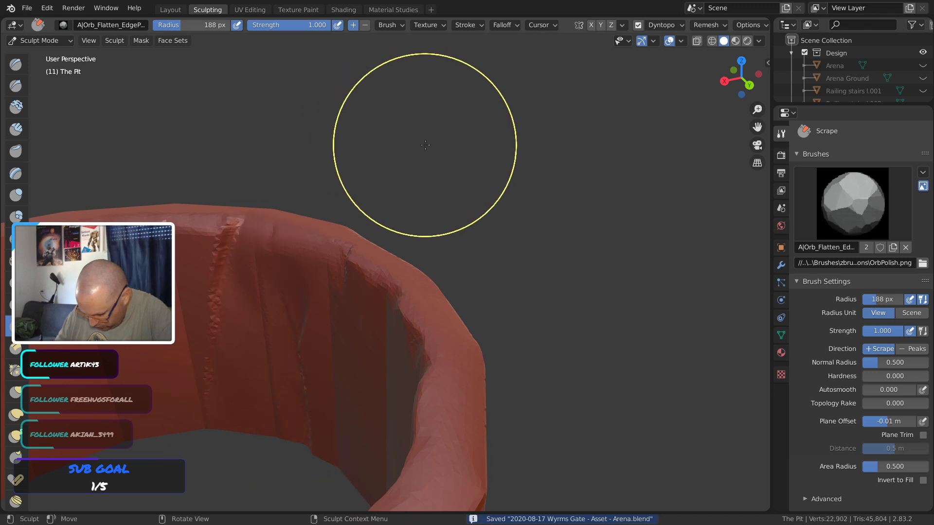
key("ctrl+z")
key("ctrl+z")
Scrape irregular wear along the untouched far stretch of the pit's inner rim edge
middle_click_drag(382, 175, 246, 254)
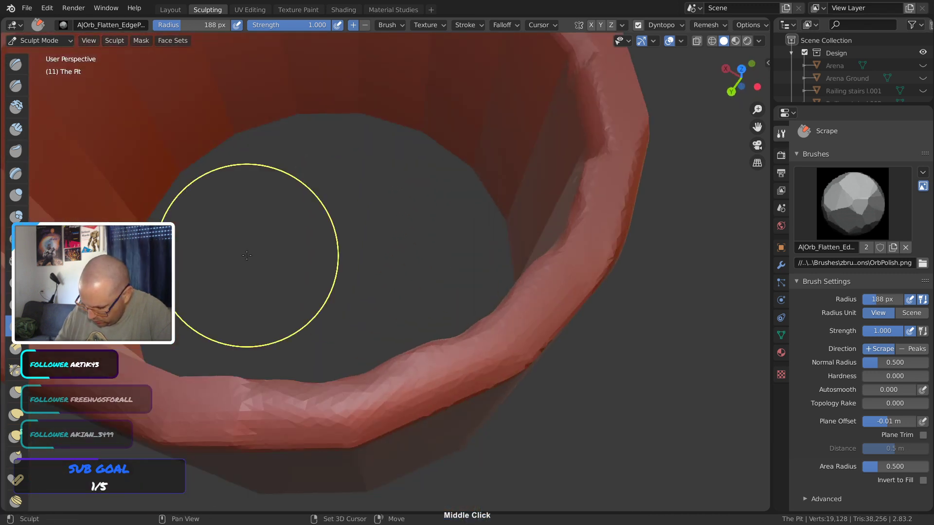
middle_click_drag(406, 100, 375, 356, "shift")
middle_click_drag(374, 160, 357, 289, "shift")
mouse_move(313, 155)
left_mouse_down()
mouse_move(373, 195)
mouse_move(249, 164)
mouse_move(105, 184)
left_mouse_up()
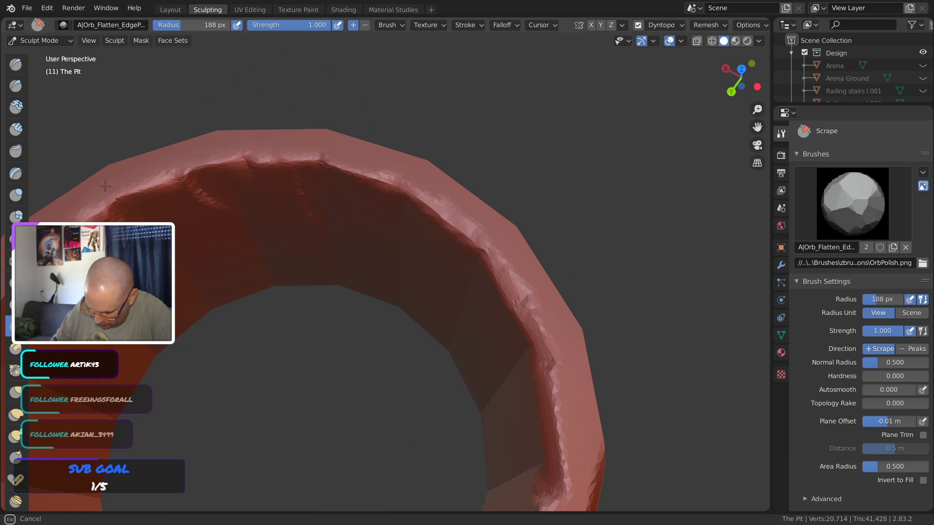
middle_click_drag(138, 285, 217, 200)
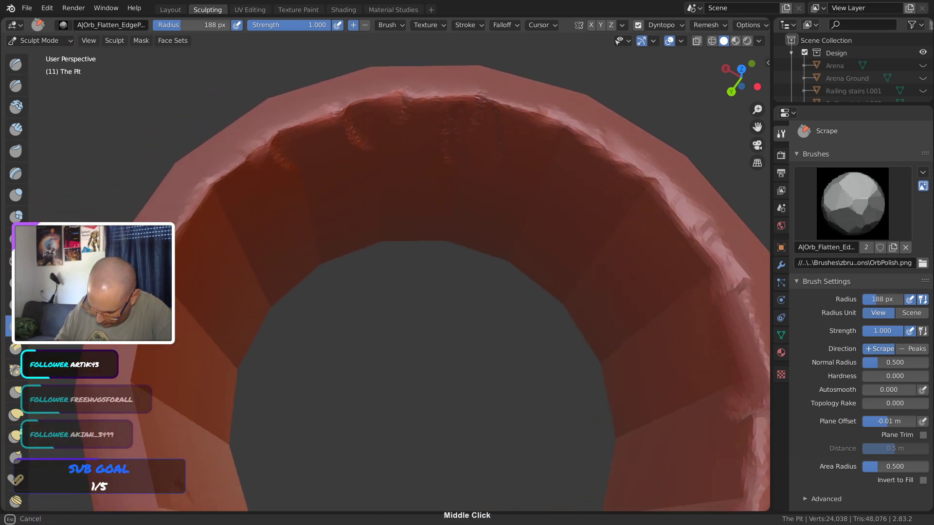
left_click_drag(131, 453, 137, 455)
middle_click_drag(152, 405, 200, 293, "shift")
mouse_move(213, 236)
left_mouse_down()
mouse_move(178, 289)
mouse_move(219, 371)
mouse_move(234, 379)
mouse_move(265, 360)
left_mouse_up()
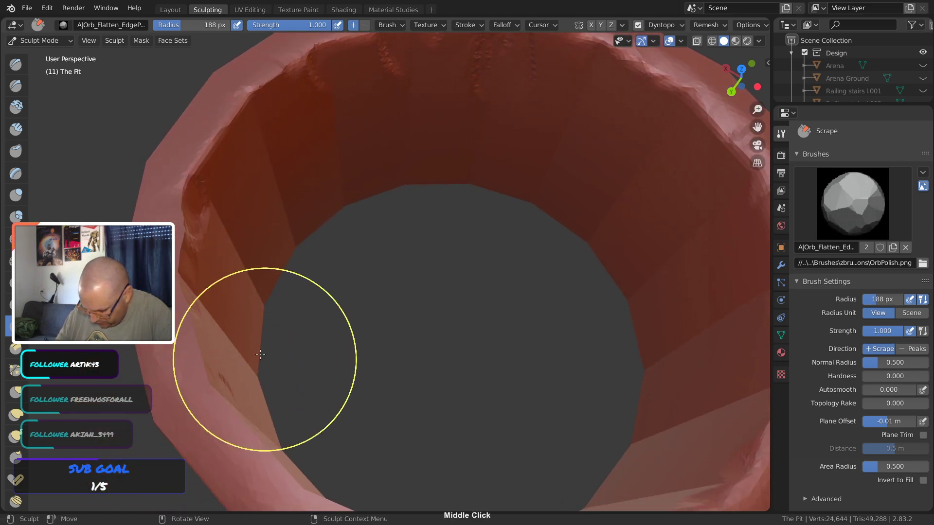
Scrape the remaining sharp stretch of the inner rim and roughen the wall just below it
middle_click_drag(265, 360, 163, 265)
left_click_drag(309, 311, 228, 417)
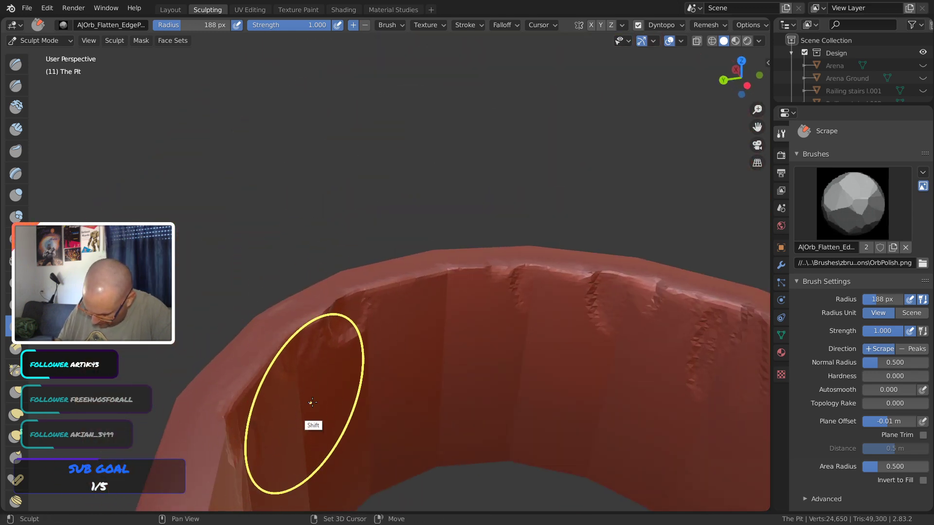
mouse_move(312, 345)
middle_mouse_down("shift")
mouse_move(273, 190)
mouse_move(273, 127)
mouse_move(231, 194)
middle_mouse_up("shift")
middle_click_drag(379, 134, 336, 141)
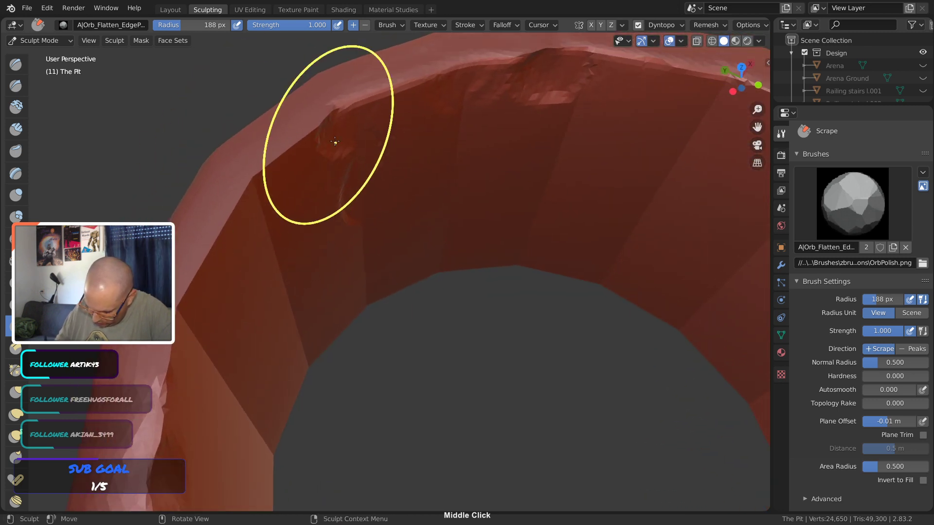
mouse_move(319, 130)
left_mouse_down()
mouse_move(225, 226)
mouse_move(243, 185)
mouse_move(232, 193)
left_mouse_up()
left_click_drag(163, 309, 168, 293)
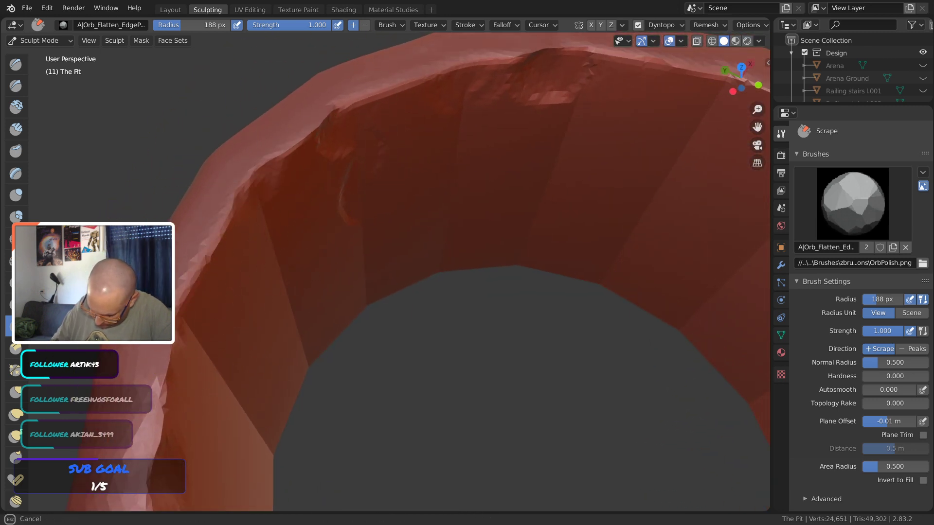
left_click_drag(165, 358, 141, 469)
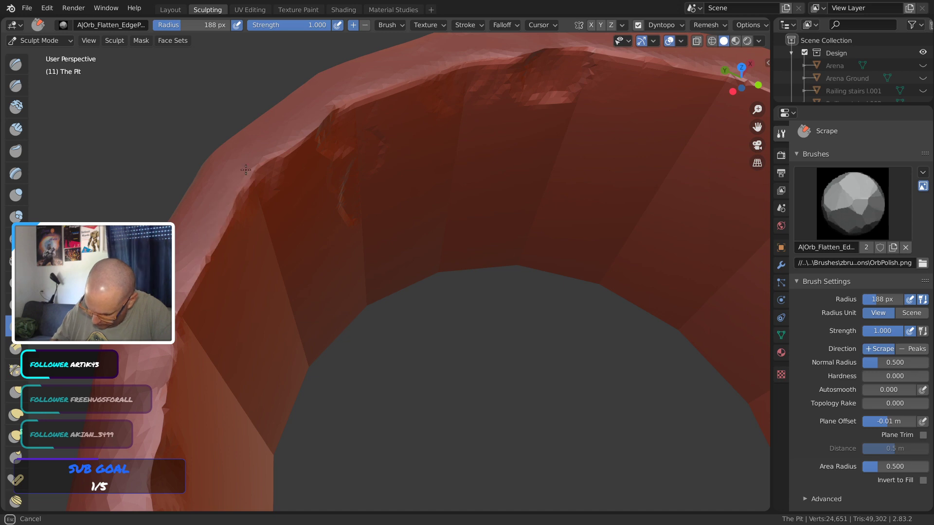
mouse_move(452, 54)
left_mouse_down()
mouse_move(450, 67)
mouse_move(311, 136)
mouse_move(228, 224)
mouse_move(212, 257)
left_mouse_up()
Scrape the upper edge of the pit's outer wall and soften the vertical edges between its facets
mouse_move(188, 386)
middle_mouse_down()
mouse_move(338, 292)
mouse_move(389, 294)
mouse_move(340, 431)
middle_mouse_up()
middle_click_drag(344, 389, 369, 367)
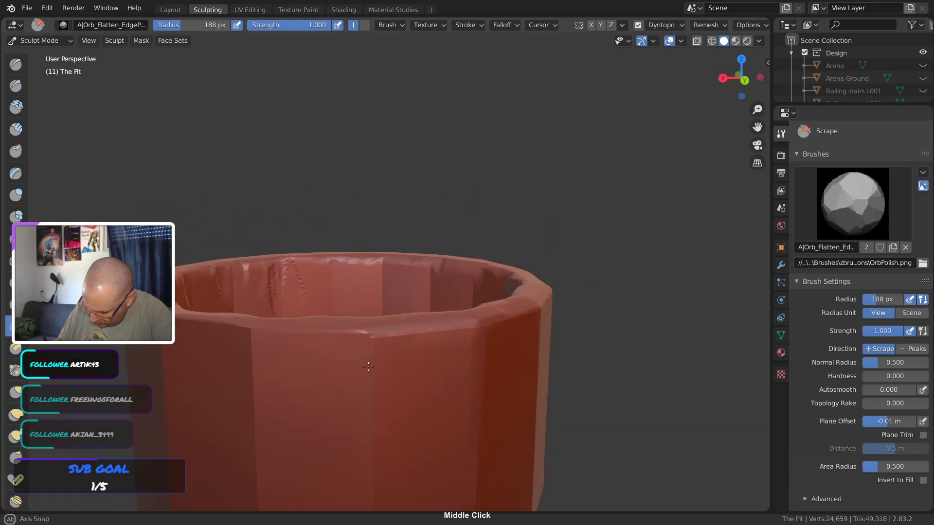
left_click_drag(246, 451, 251, 340)
mouse_move(257, 387)
middle_mouse_down()
mouse_move(267, 437)
mouse_move(390, 340)
mouse_move(436, 259)
mouse_move(494, 209)
middle_mouse_up()
left_click_drag(494, 209, 507, 195)
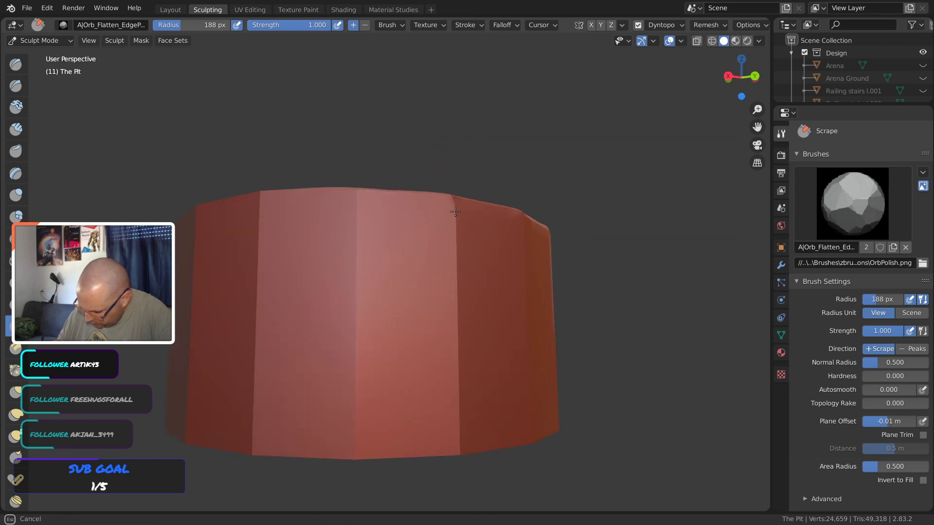
mouse_move(393, 172)
left_mouse_down()
mouse_move(365, 261)
mouse_move(350, 432)
mouse_move(357, 291)
left_mouse_up()
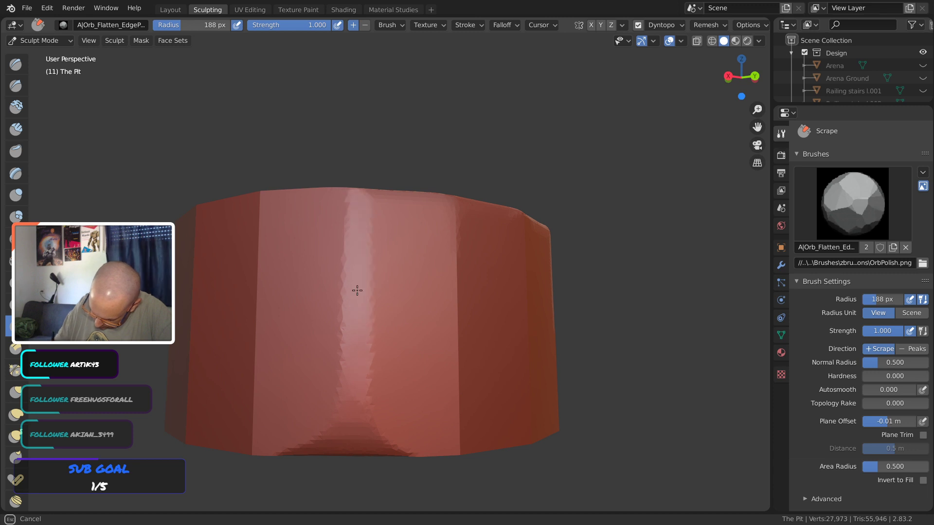
left_click_drag(385, 366, 379, 341)
middle_click_drag(380, 341, 357, 270)
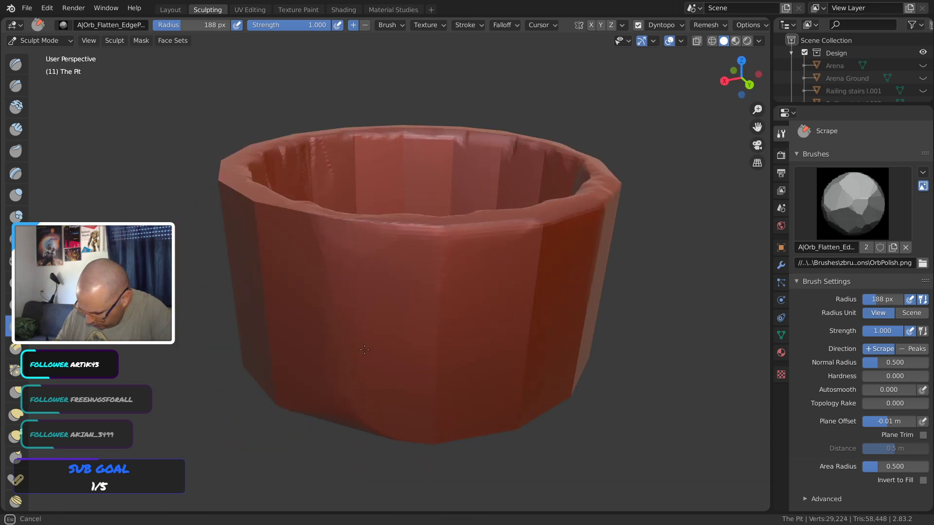
mouse_move(442, 323)
left_mouse_down()
mouse_move(492, 348)
mouse_move(545, 346)
mouse_move(579, 331)
left_mouse_up()
mouse_move(579, 331)
middle_mouse_down()
mouse_move(377, 390)
mouse_move(433, 402)
middle_mouse_up()
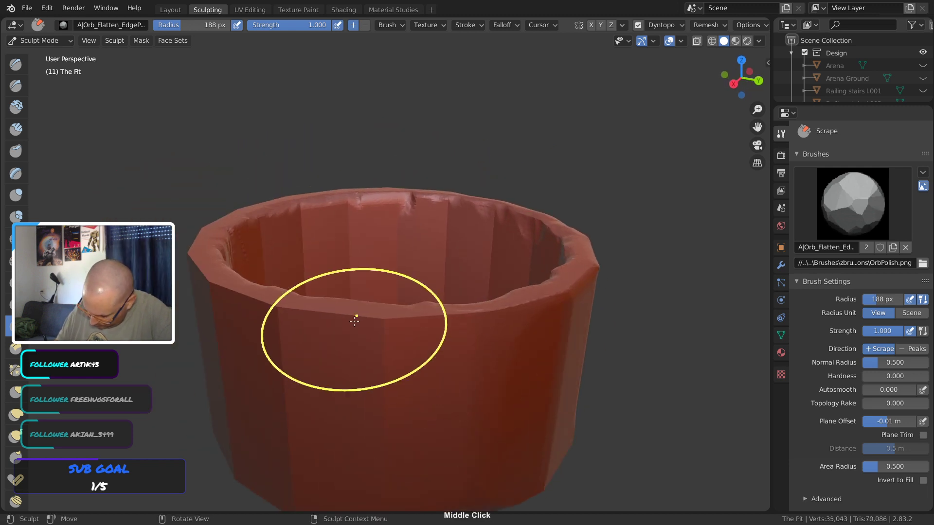
Scrape the still-sharp stretch of the pit's outer rim edge into an uneven worn bevel
mouse_move(355, 321)
middle_mouse_down()
mouse_move(278, 327)
mouse_move(288, 321)
middle_mouse_up()
mouse_move(288, 321)
left_mouse_down()
mouse_move(284, 296)
mouse_move(360, 389)
left_mouse_up()
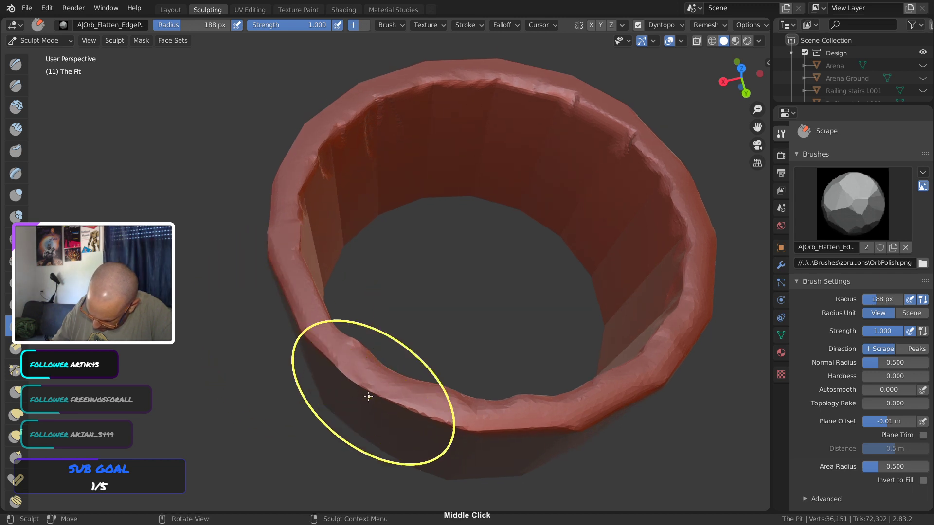
middle_click_drag(294, 260, 291, 254)
mouse_move(290, 252)
left_mouse_down()
mouse_move(289, 211)
mouse_move(355, 367)
mouse_move(372, 384)
left_mouse_up()
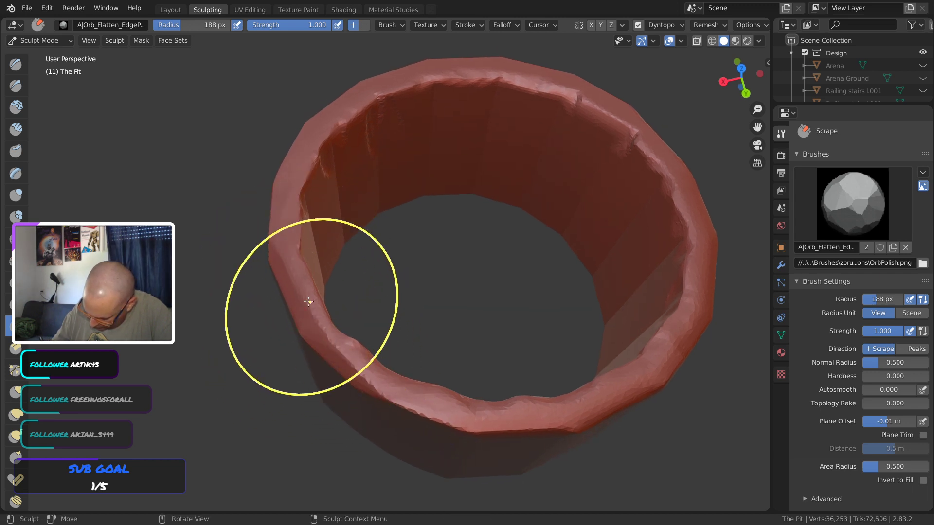
Scrape the remaining crisp corners along one stretch of the pit's outer rim so its upper edge wears unevenly
mouse_move(308, 302)
middle_mouse_down()
mouse_move(379, 338)
mouse_move(379, 355)
mouse_move(336, 324)
middle_mouse_up()
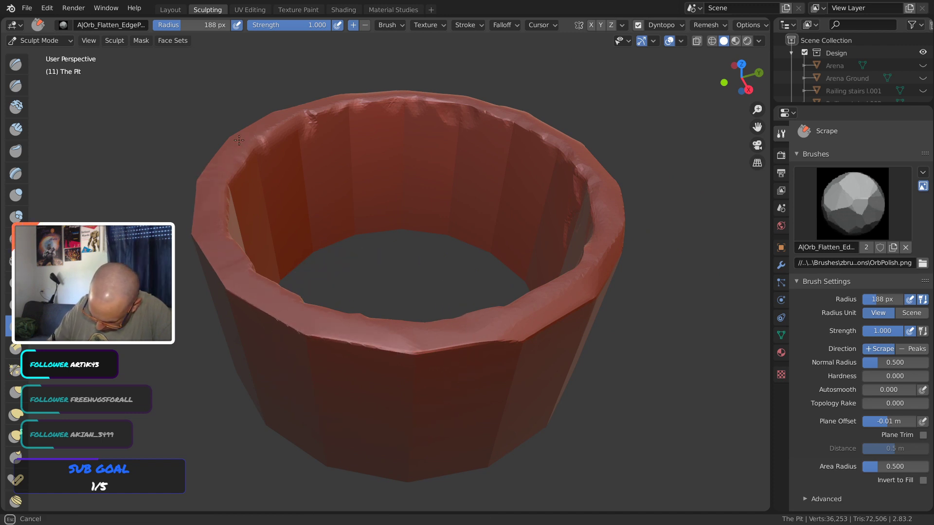
mouse_move(239, 140)
left_mouse_down()
mouse_move(301, 109)
mouse_move(204, 181)
left_mouse_up()
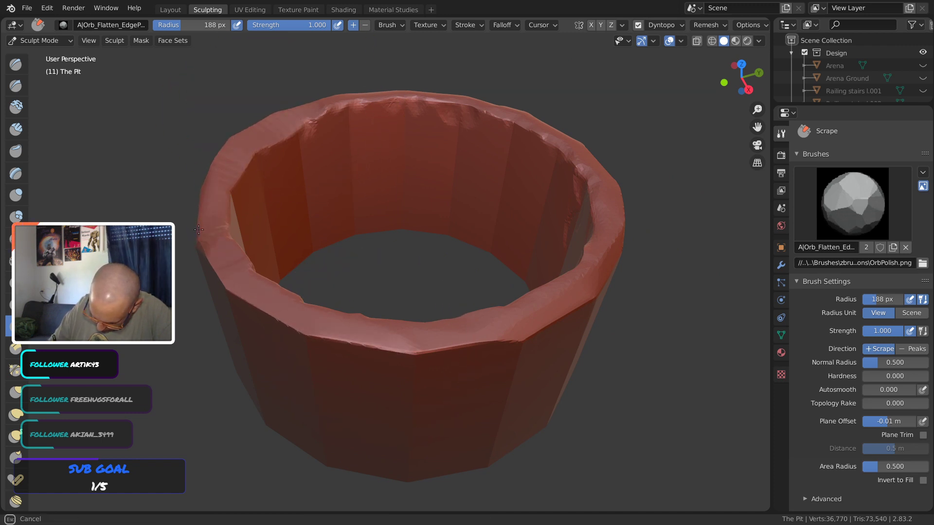
left_click_drag(198, 229, 220, 290)
mouse_move(331, 324)
middle_mouse_down()
mouse_move(372, 322)
mouse_move(447, 346)
middle_mouse_up()
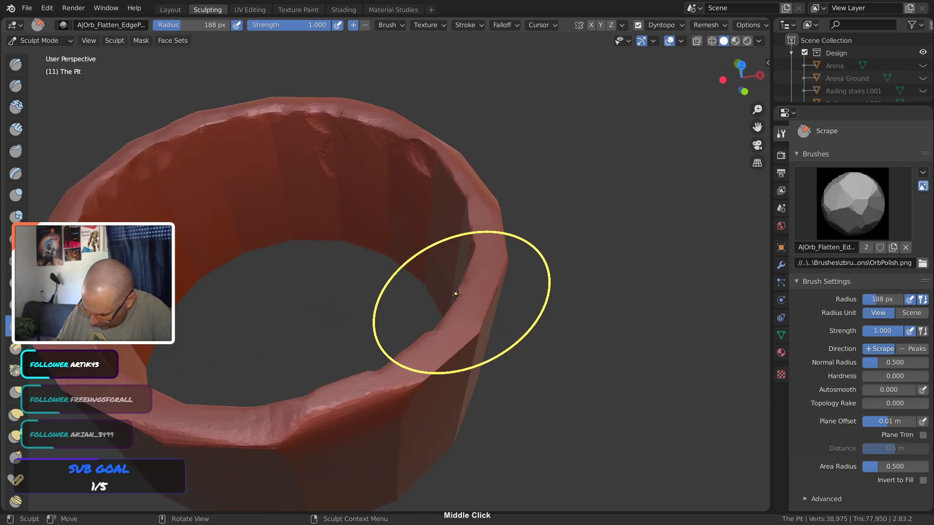
Scrape the hard vertical edges between the facets of the pit's outer wall
mouse_move(456, 294)
middle_mouse_down()
mouse_move(437, 250)
mouse_move(527, 195)
mouse_move(535, 162)
middle_mouse_up()
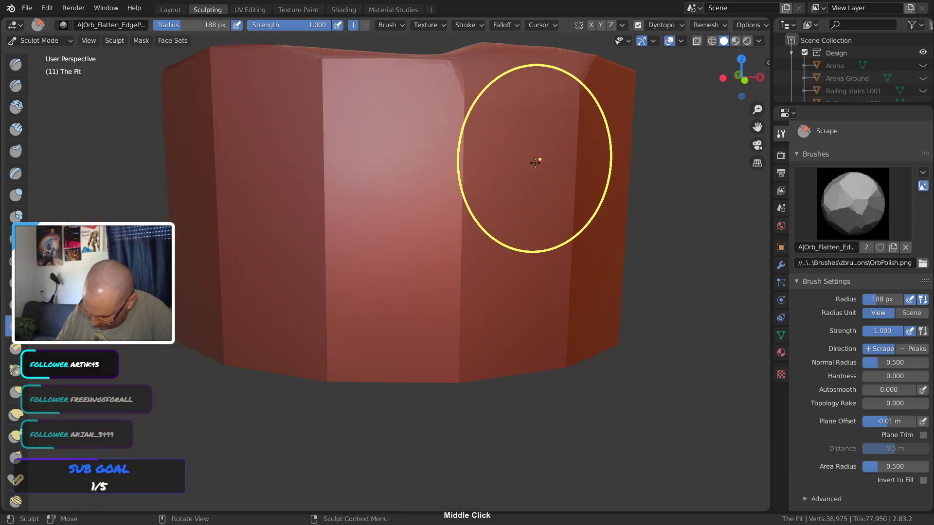
left_click_drag(380, 263, 336, 350)
mouse_move(316, 141)
left_mouse_down()
mouse_move(166, 292)
mouse_move(105, 369)
left_mouse_up()
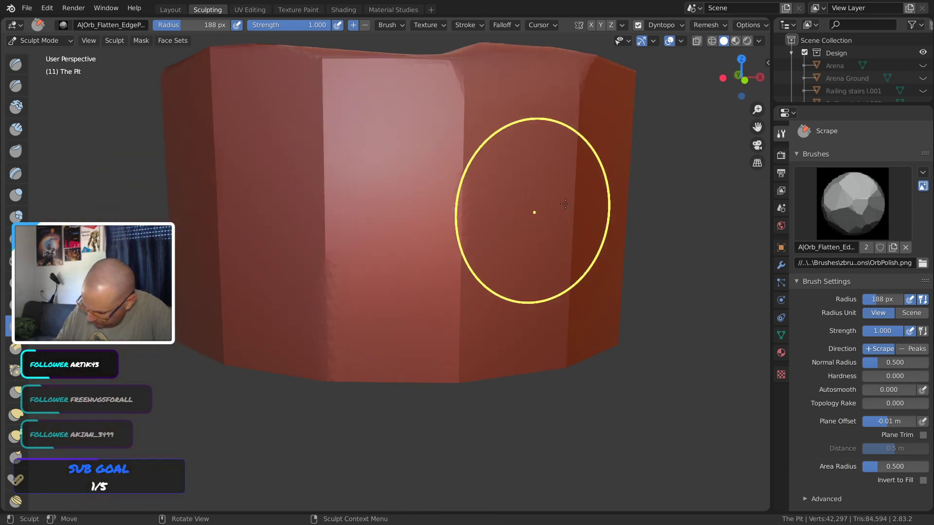
left_click_drag(618, 151, 389, 328)
Scrape the chipped outer rim edge back and forth across the adjoining facets into a rounded, worn bevel
mouse_move(536, 210)
middle_mouse_down()
mouse_move(520, 238)
mouse_move(484, 271)
mouse_move(427, 266)
middle_mouse_up()
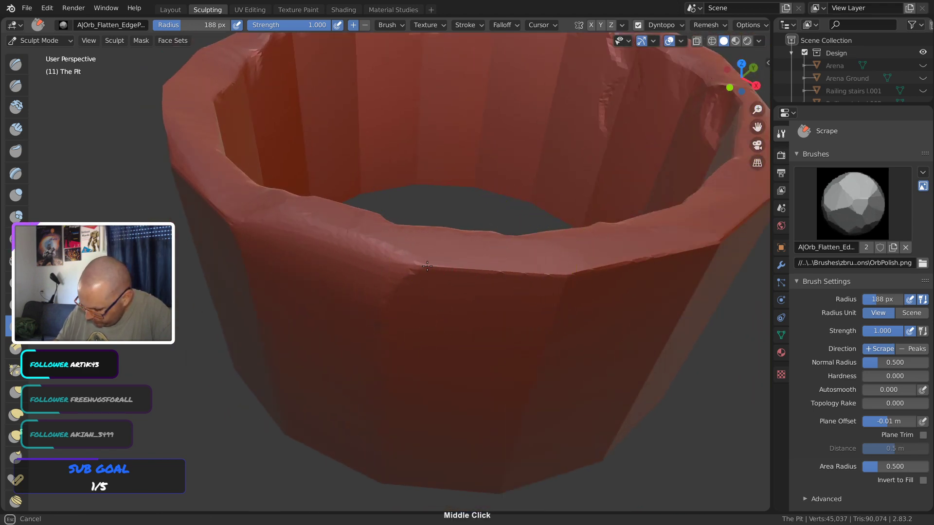
left_click_drag(517, 275, 540, 277)
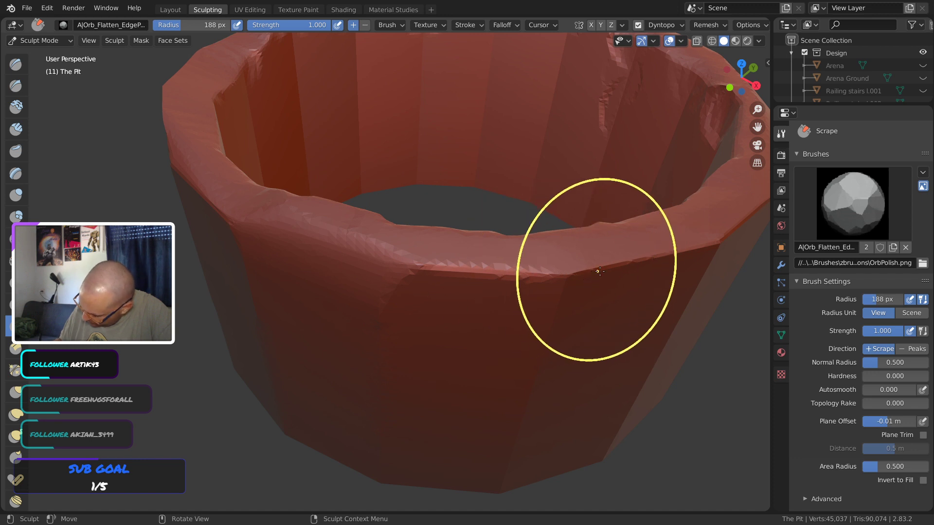
left_click_drag(598, 270, 638, 265)
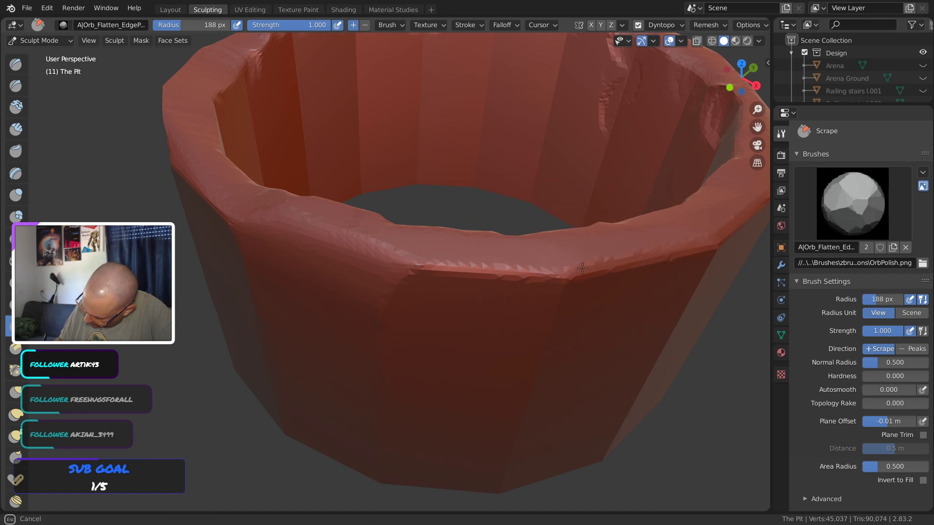
left_click_drag(583, 268, 444, 272)
left_click_drag(390, 260, 380, 242)
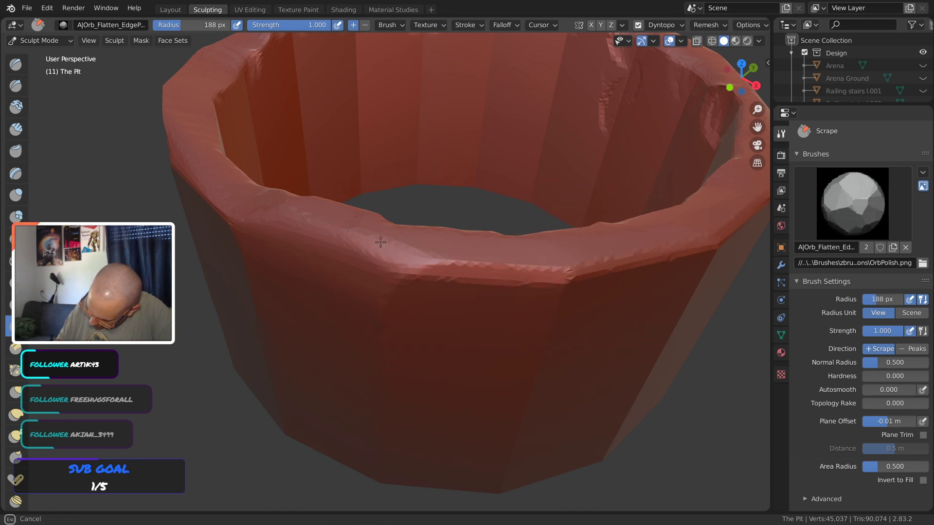
left_click_drag(301, 216, 280, 211)
Scrape the top of the rim beside the notched stretch of the pit's outer edge
middle_click_drag(279, 210, 510, 194)
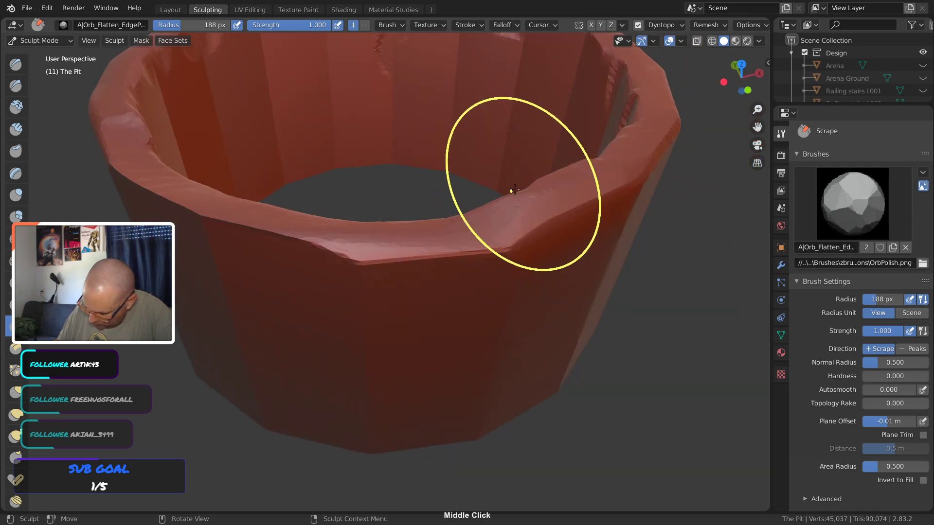
mouse_move(243, 217)
middle_mouse_down()
mouse_move(481, 225)
mouse_move(516, 204)
mouse_move(532, 208)
middle_mouse_up()
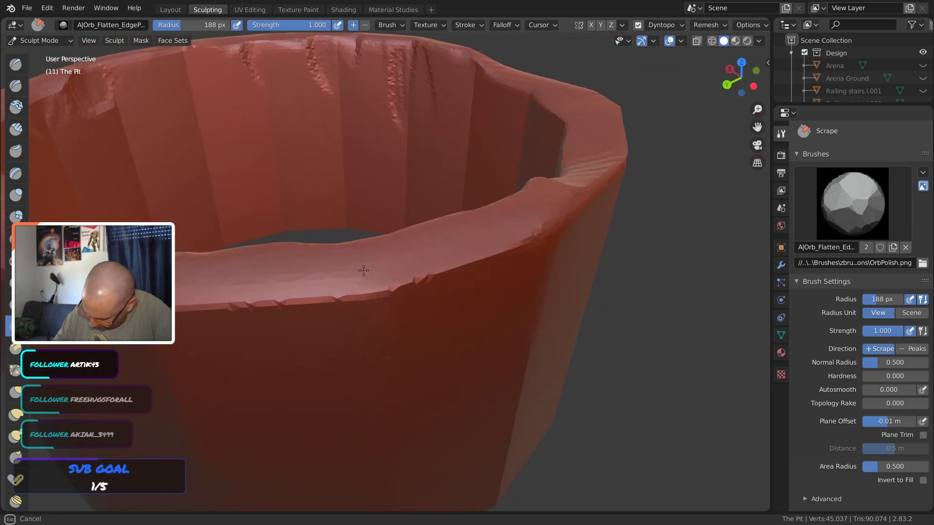
left_click_drag(365, 267, 257, 282)
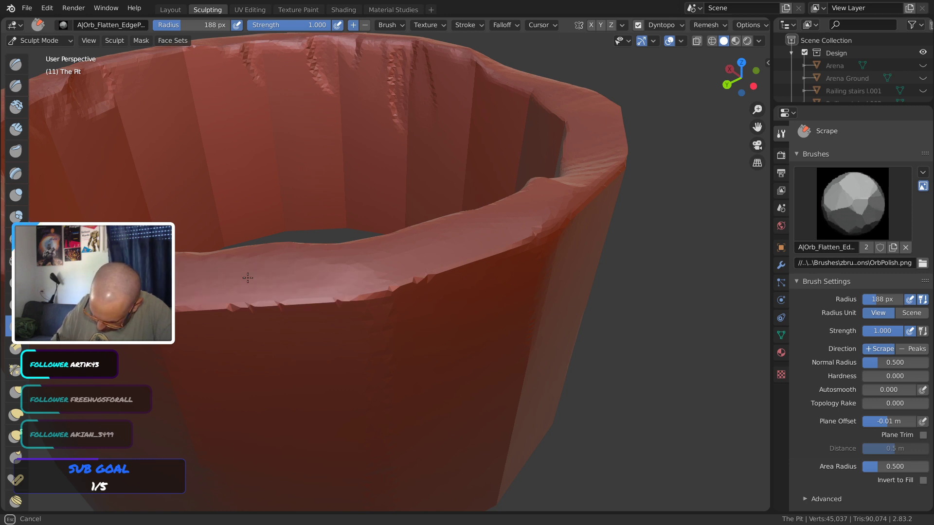
mouse_move(417, 246)
middle_mouse_down()
mouse_move(375, 261)
mouse_move(307, 355)
mouse_move(380, 275)
mouse_move(398, 272)
middle_mouse_up()
key("Home")
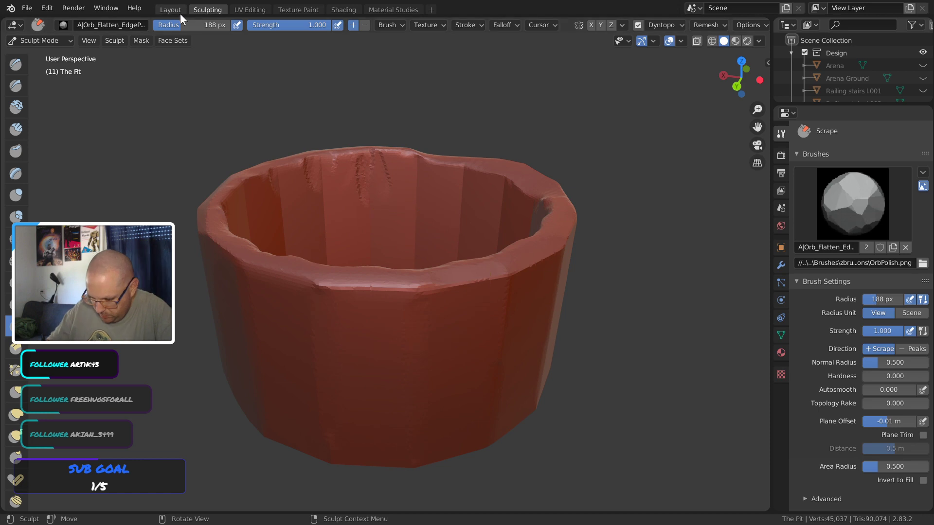
Save the file from the Layout workspace and unhide all the hidden arena objects, leaving nothing selected
left_click(179, 13)
key("ctrl+s")
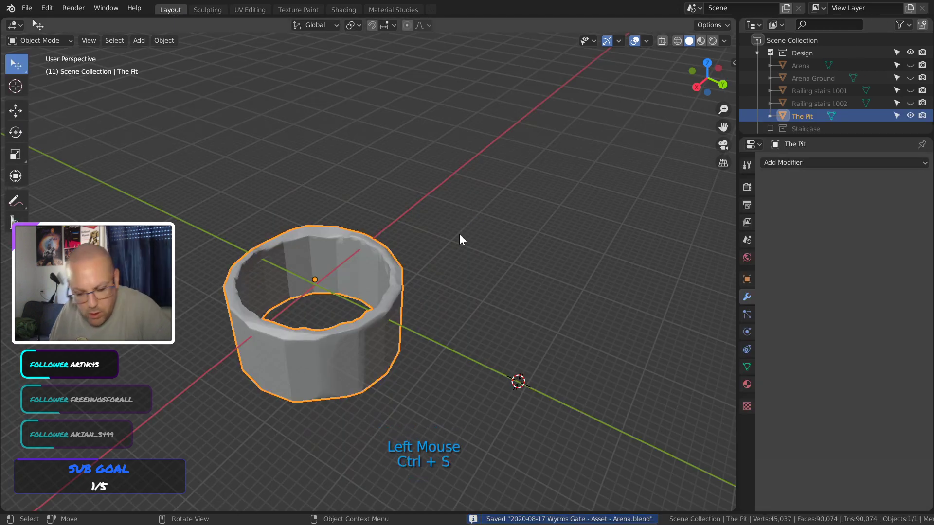
key("shift+h")
key("space")
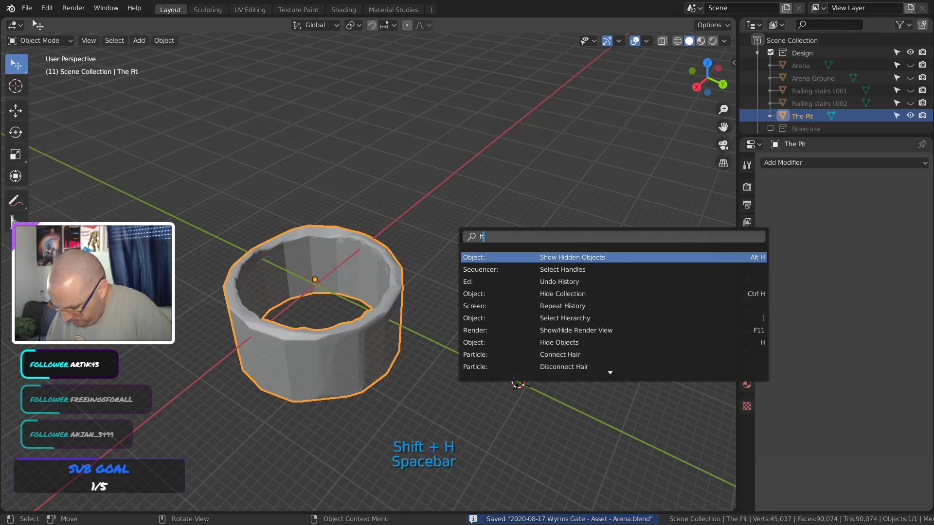
key("Escape")
key("alt+h")
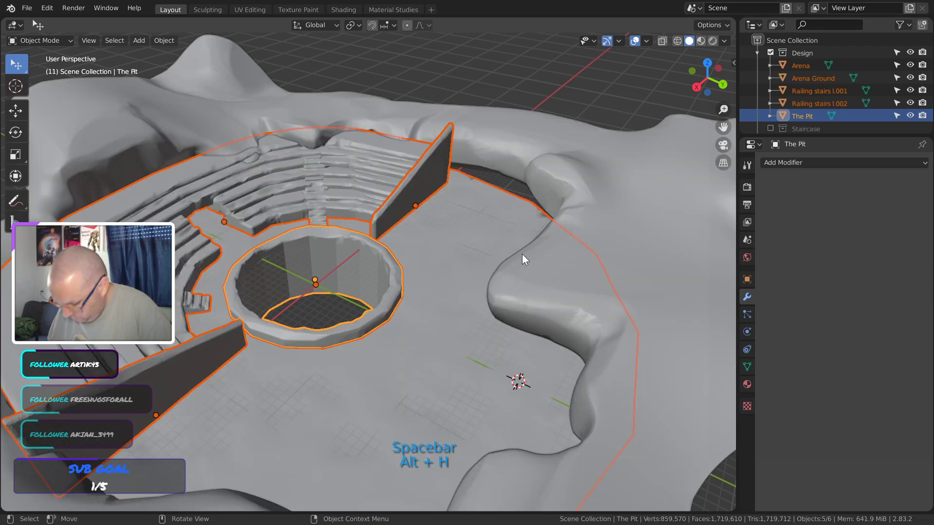
middle_click_drag(384, 239, 417, 47)
left_click(415, 48)
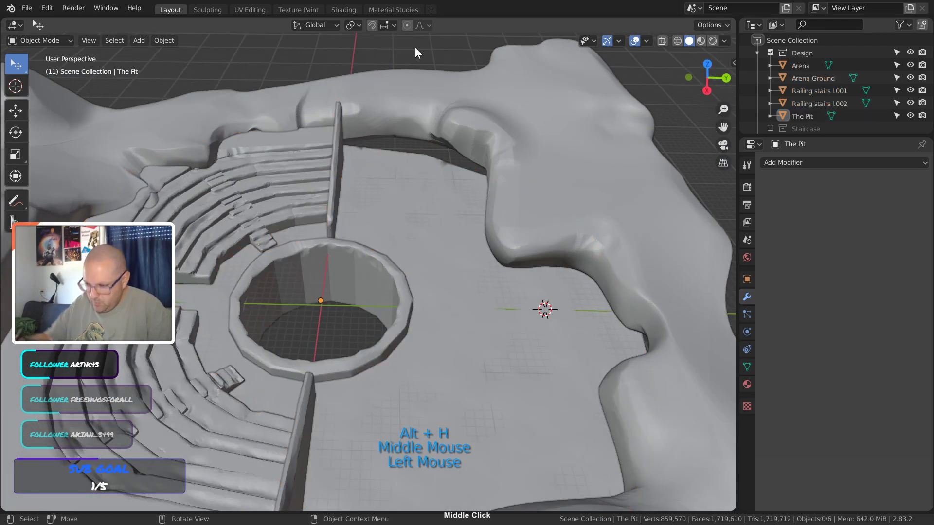
key("Home")
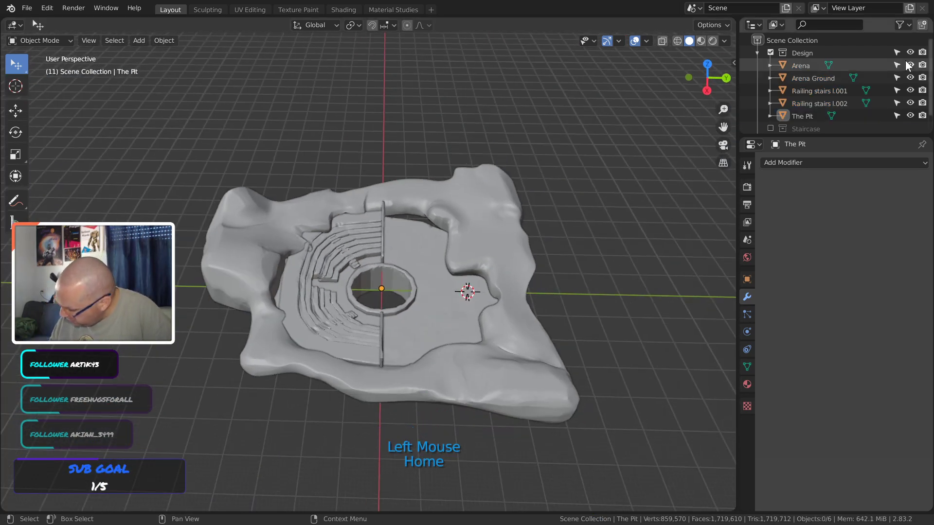
Enable the Staircase collection alongside the collapsed Design collection and save the file
left_click(757, 53)
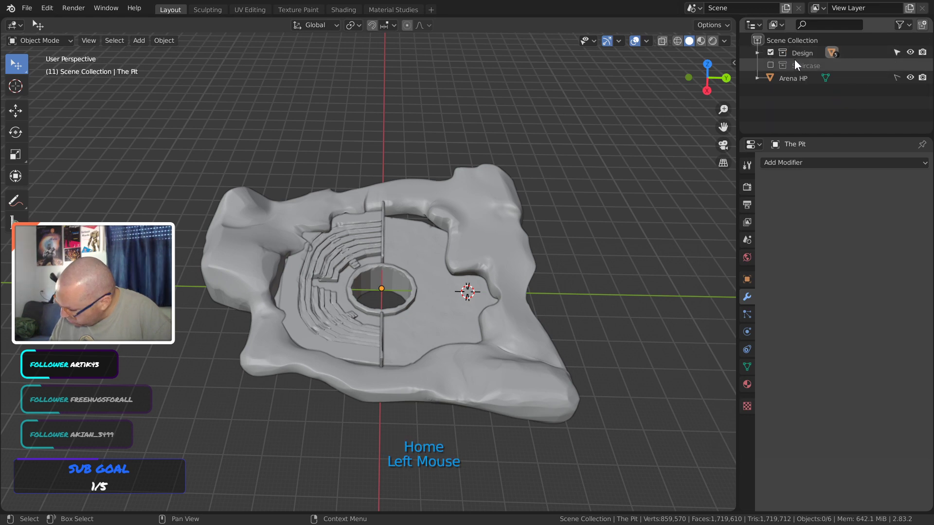
left_click(771, 65)
left_click(572, 383)
middle_click_drag(573, 384, 573, 349)
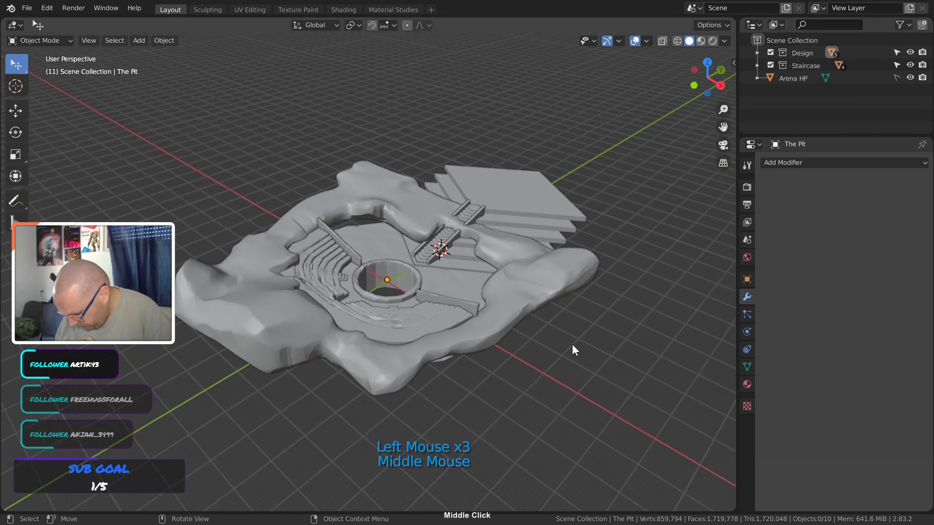
left_click(580, 347)
key("ctrl+s")
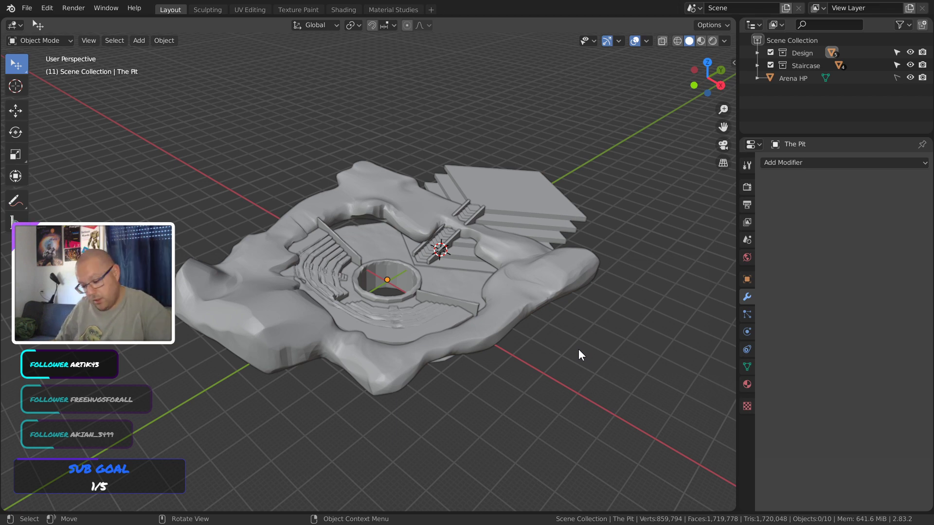
Hide the Arena HP object to expose the seating, pit and full staircase
middle_click_drag(579, 349, 500, 291)
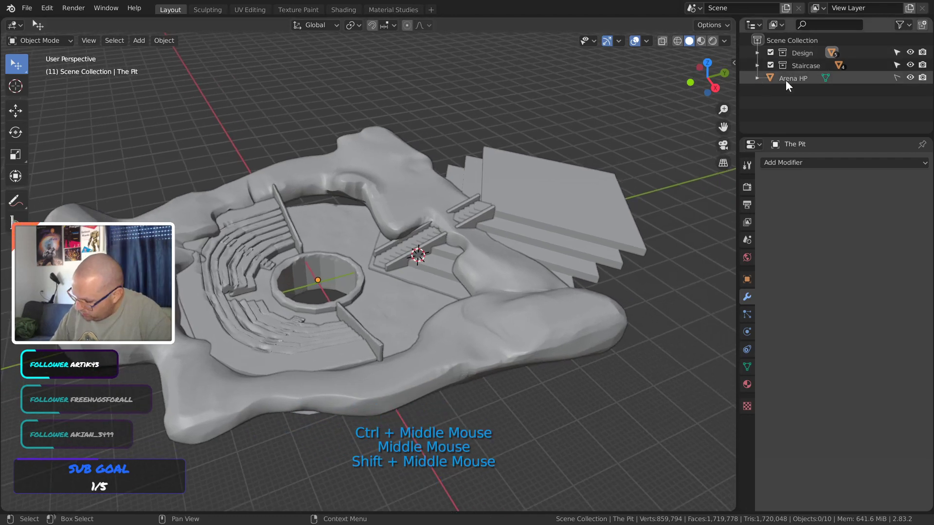
left_click(910, 77)
mouse_move(491, 321)
middle_mouse_down()
mouse_move(448, 353)
mouse_move(438, 337)
middle_mouse_up()
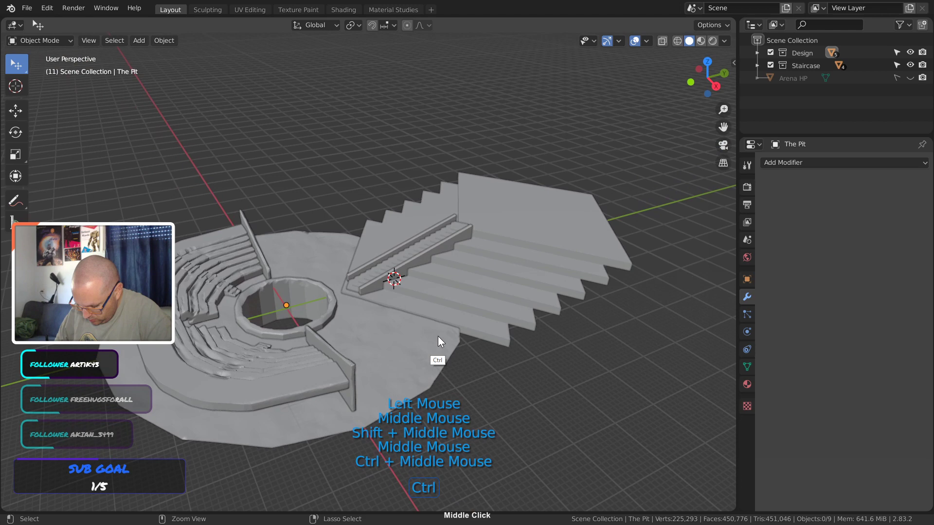
Switch the viewport shading to MatCap lighting and enable Shadow and Cavity
left_click(725, 41)
left_click(716, 100)
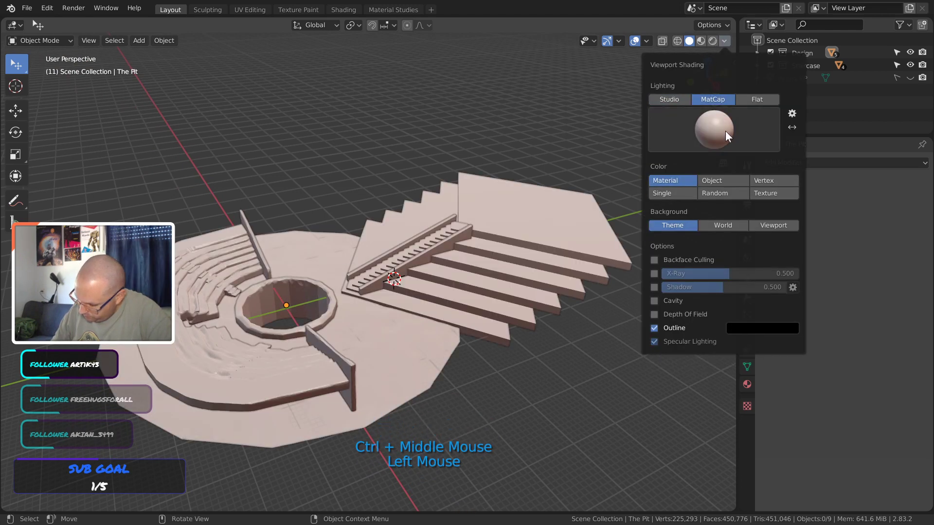
left_click(725, 130)
left_click(725, 132)
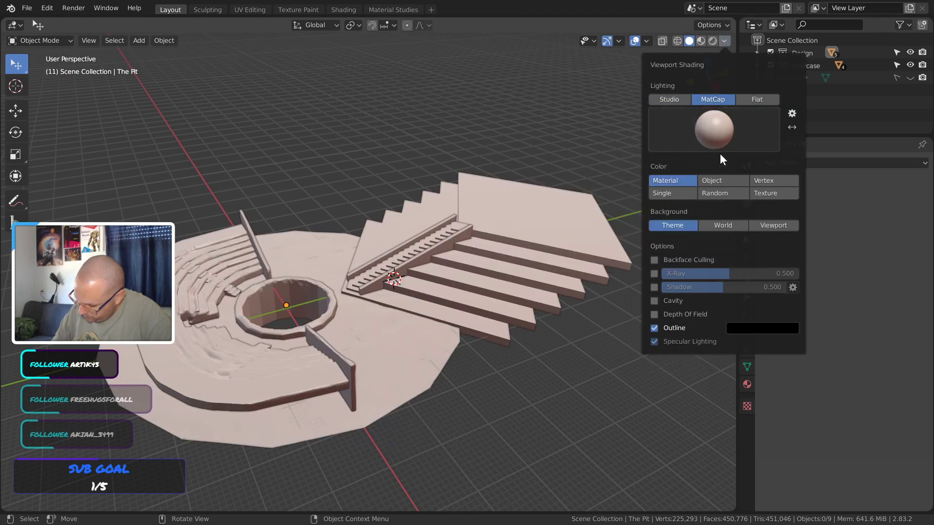
left_click(654, 288)
left_click(655, 302)
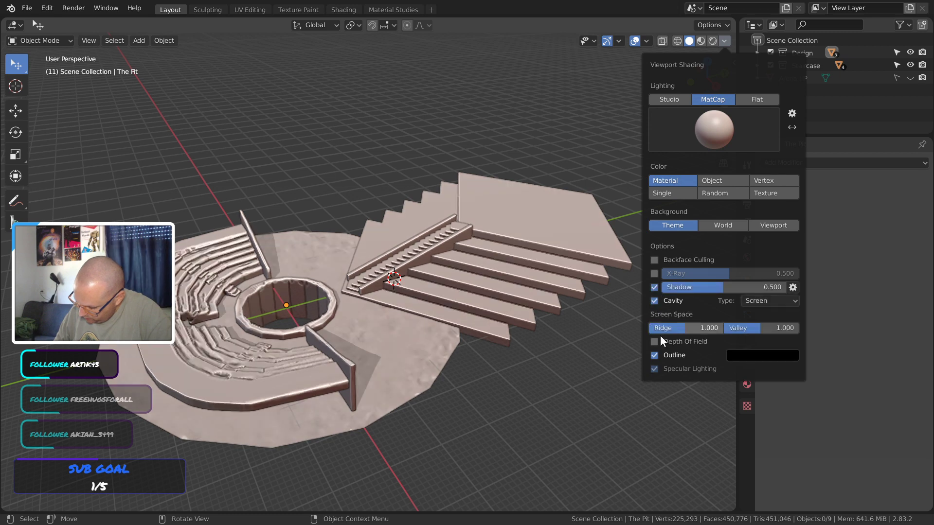
Set the cavity type to World with a valley of 2.5 and a ridge of about 1.92
mouse_move(767, 331)
left_mouse_down()
mouse_move(785, 328)
mouse_move(737, 328)
mouse_move(807, 325)
left_mouse_up()
left_click(761, 303)
left_click(759, 317)
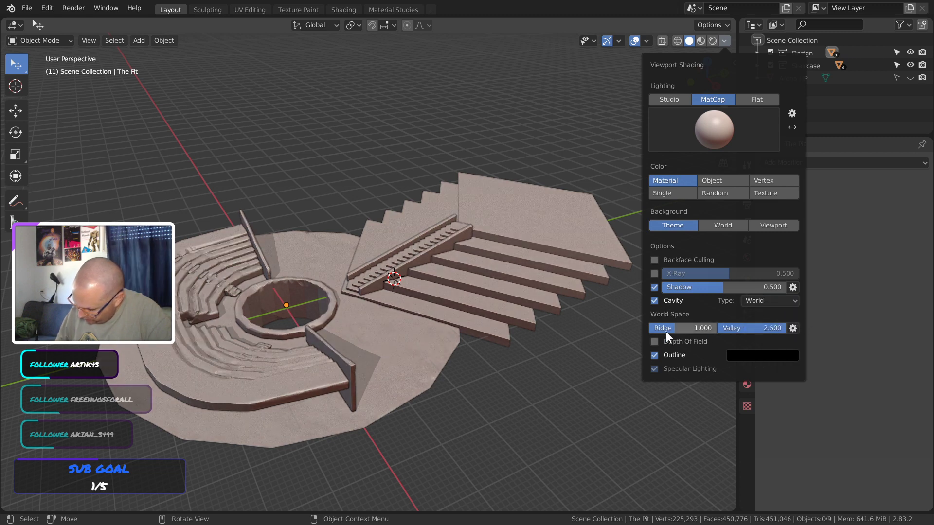
left_click_drag(667, 331, 741, 336)
mouse_move(436, 354)
middle_mouse_down()
mouse_move(396, 375)
mouse_move(417, 401)
mouse_move(439, 339)
middle_mouse_up()
Set the World cavity ridge to 1 and its valley to 1.5
left_click(724, 41)
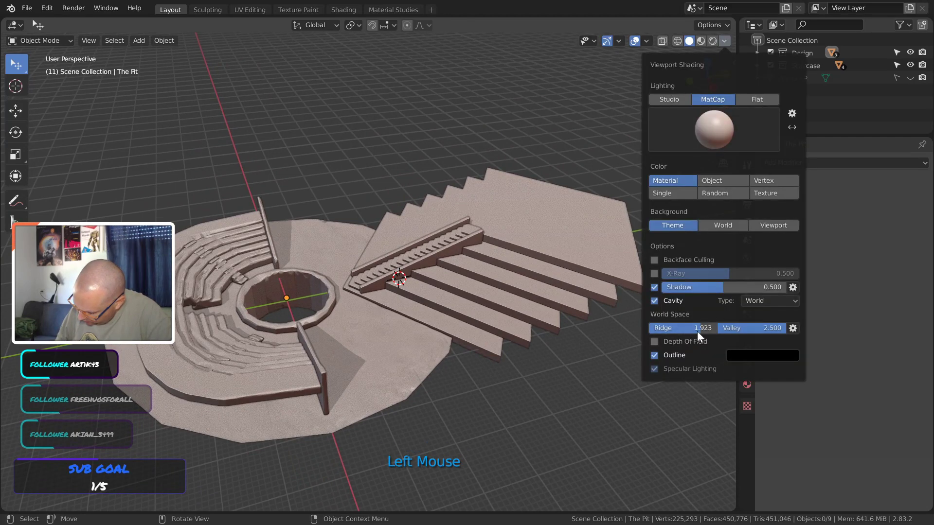
type("1")
key("Return")
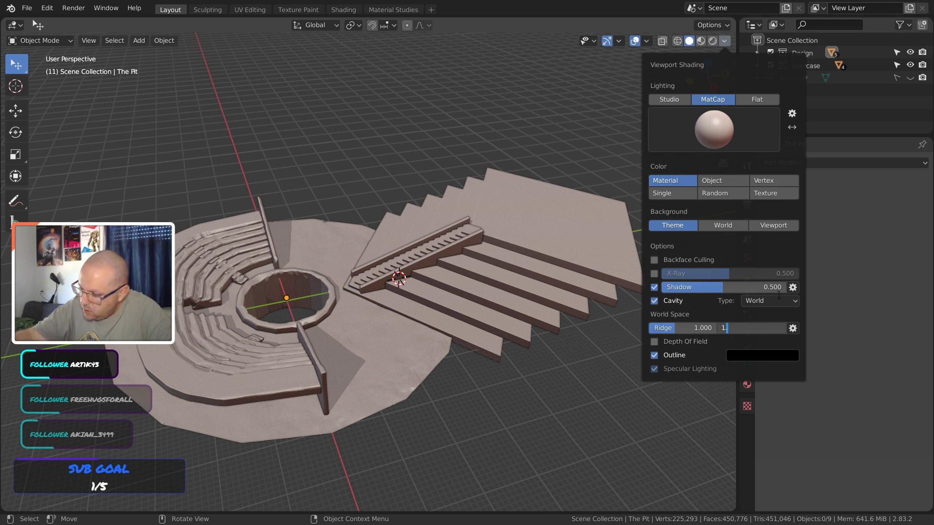
key("Return")
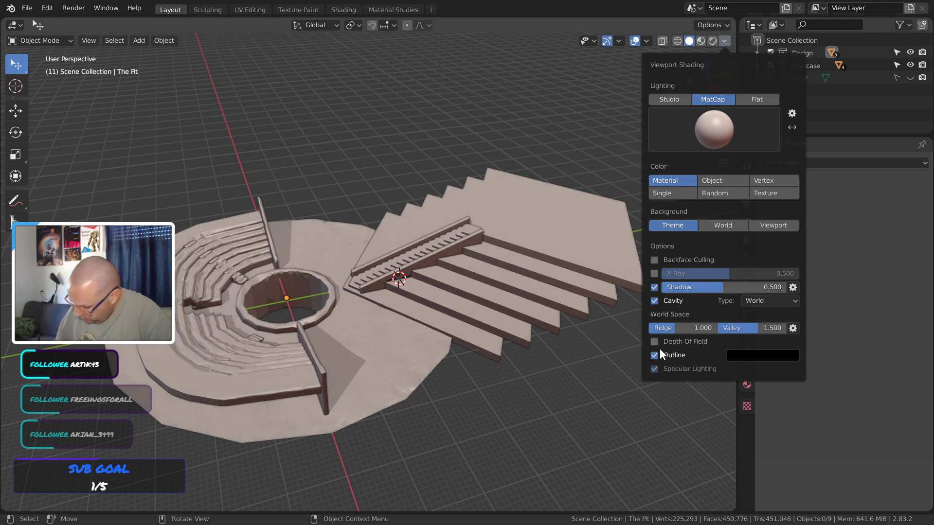
left_click(588, 414)
Examine the seating and pit from the opposite side and show the Arena HP object again
mouse_move(453, 371)
middle_mouse_down()
mouse_move(438, 355)
mouse_move(411, 363)
middle_mouse_up()
mouse_move(411, 362)
middle_mouse_down("shift")
mouse_move(402, 378)
mouse_move(419, 384)
mouse_move(453, 343)
mouse_move(454, 355)
mouse_move(535, 354)
mouse_move(411, 359)
mouse_move(568, 371)
mouse_move(605, 340)
mouse_move(627, 243)
middle_mouse_up("shift")
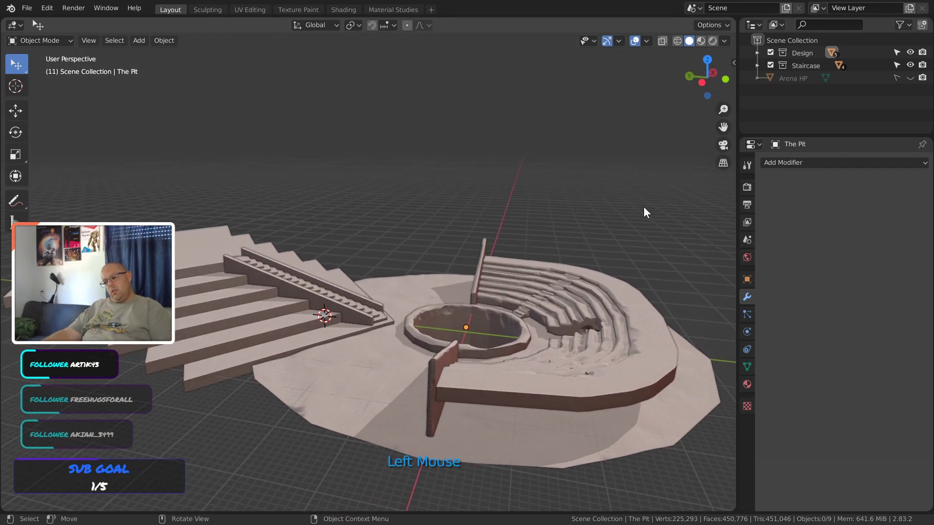
left_click(910, 78)
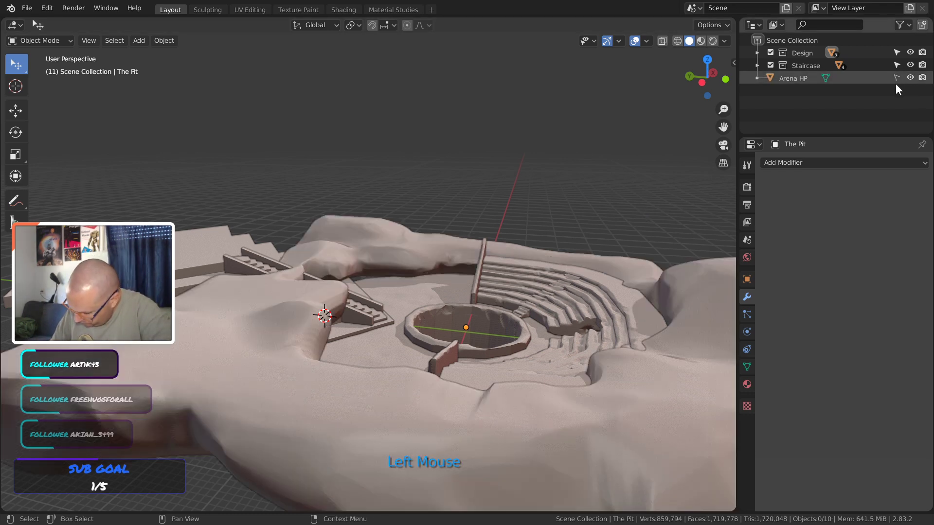
middle_click_drag(591, 179, 460, 218)
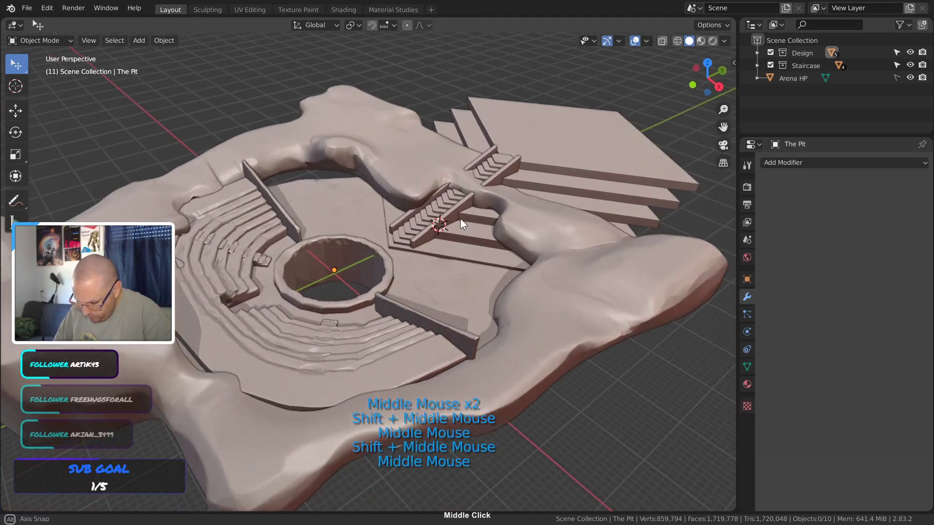
Turn off the viewport overlays for a clean view of the whole arena and save the file
left_click(635, 41)
middle_click_drag(511, 253, 491, 267, "shift")
left_click(548, 325)
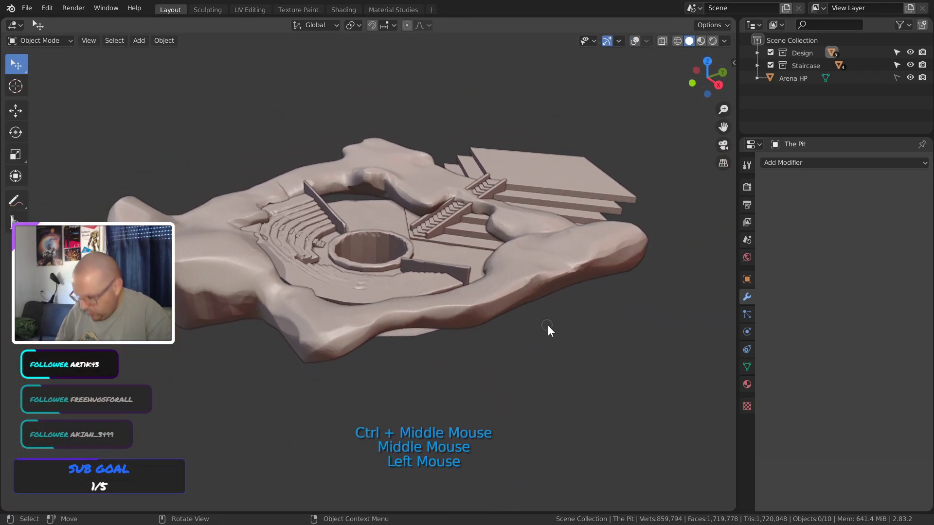
key("ctrl+s")
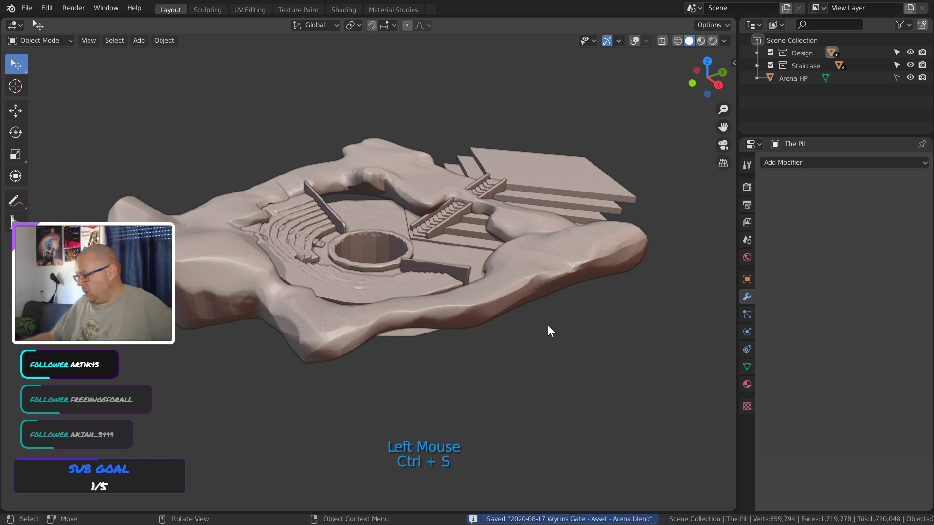